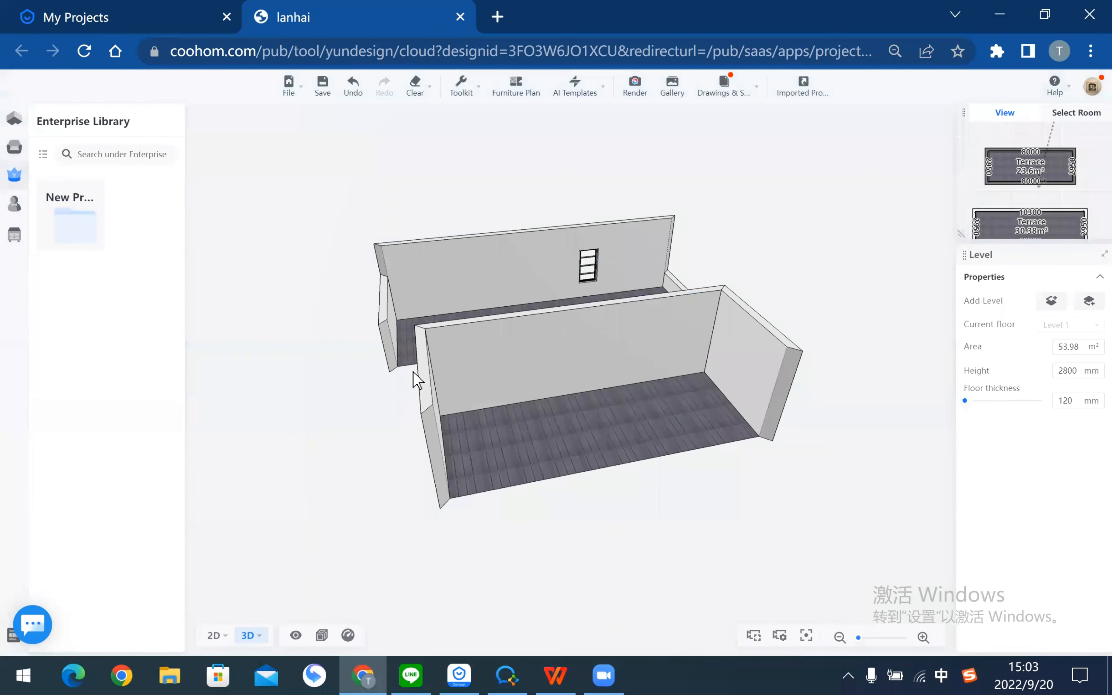
- Bring the WPS PDF tutorial forward and scroll to page 5, 'Build the house shape'
{"action": "key", "text": "alt+Tab"}
{"action": "scroll", "coordinate": [412, 372], "scroll_direction": "down", "scroll_amount": 5}
{"action": "scroll", "coordinate": [413, 372], "scroll_direction": "down", "scroll_amount": 3}
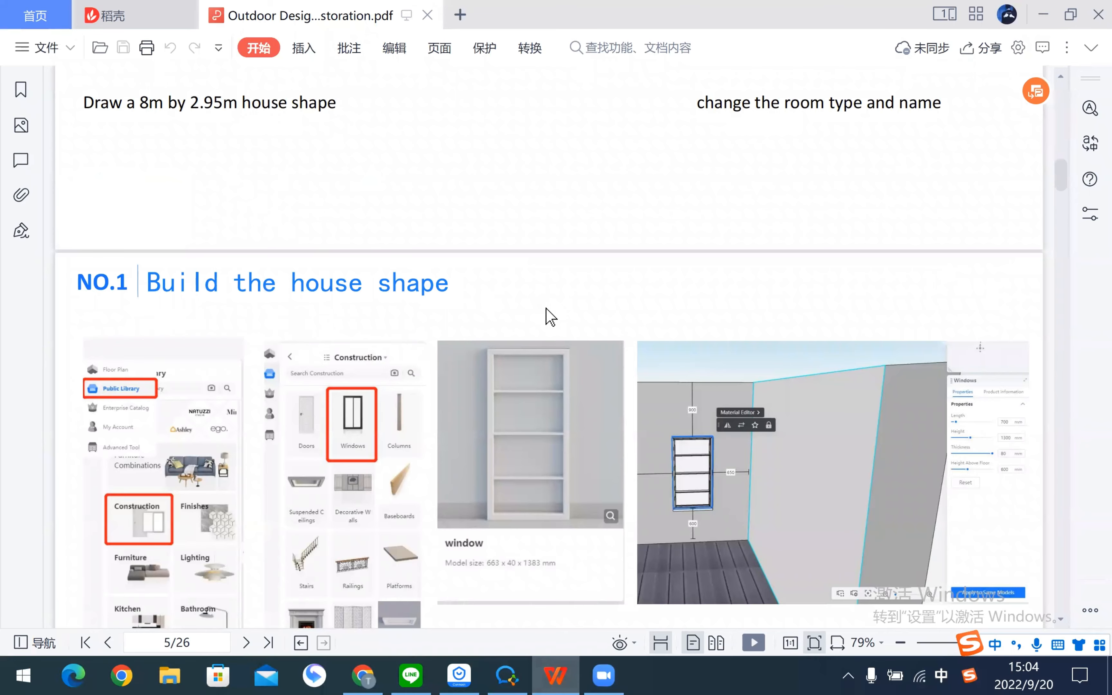
- Check the tutorial's 'NO.1 Build the house shape' window step, then open Coohom's Public Library
{"action": "scroll", "coordinate": [551, 317], "scroll_direction": "down", "scroll_amount": 6}
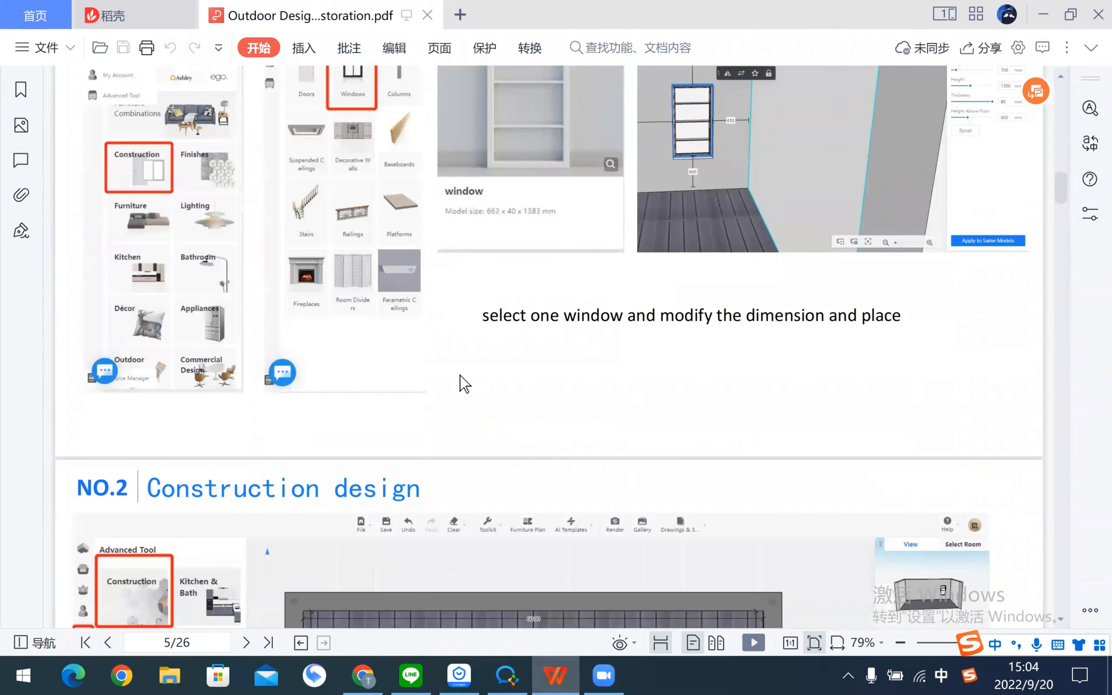
{"action": "scroll", "coordinate": [464, 384], "scroll_direction": "up", "scroll_amount": 3}
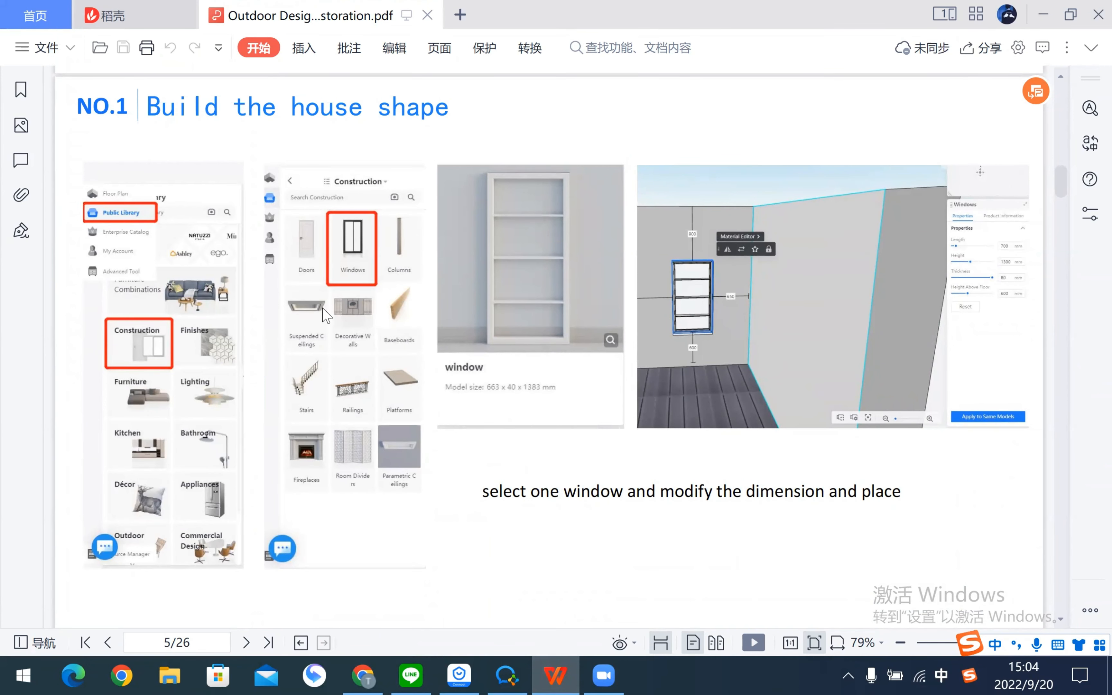
{"action": "key", "text": "alt+Tab"}
{"action": "left_click", "coordinate": [55, 147]}
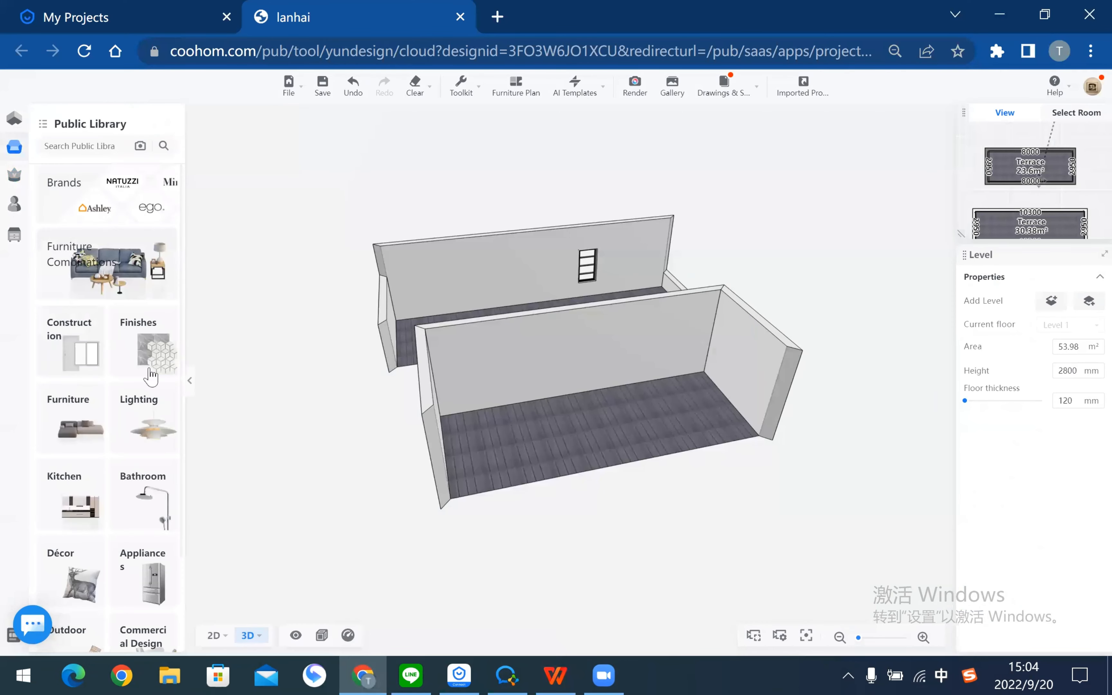
- Search the Construction > Windows models for 'win'
{"action": "left_click", "coordinate": [87, 363]}
{"action": "left_click", "coordinate": [109, 216]}
{"action": "left_click", "coordinate": [95, 145]}
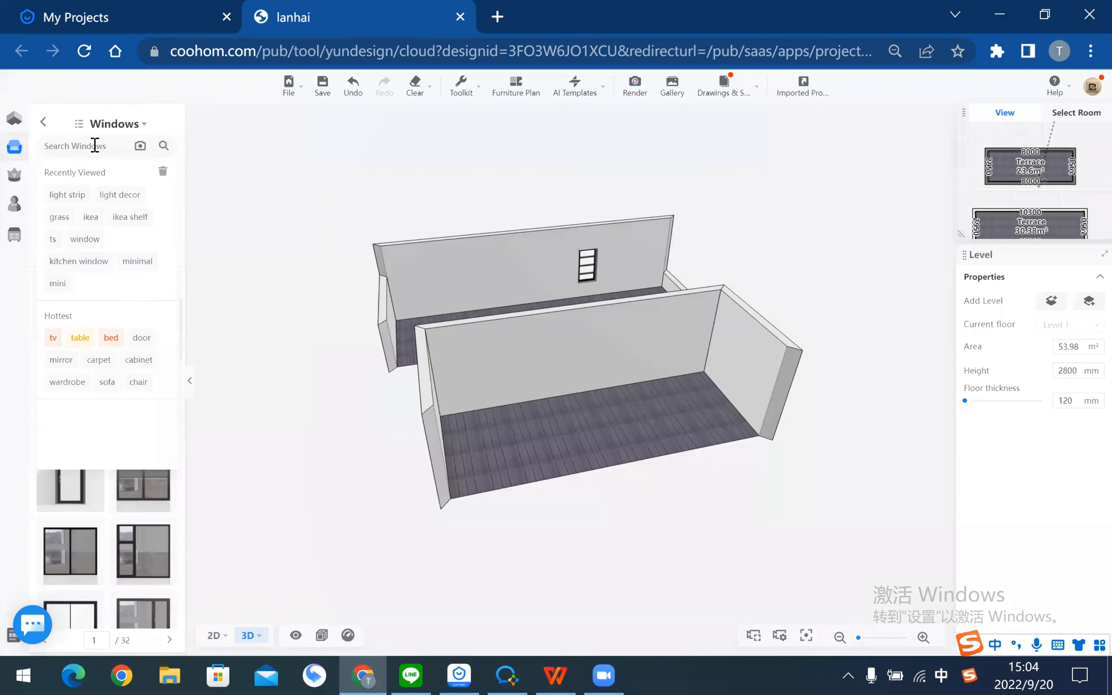
{"action": "type", "text": "window"}
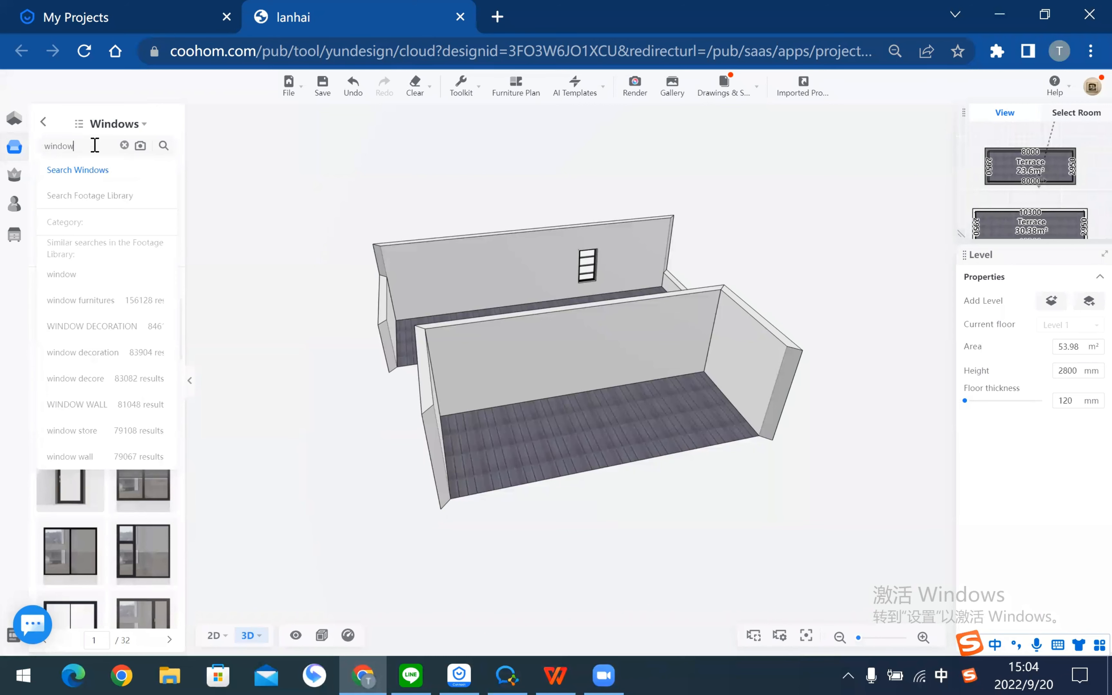
{"action": "key", "text": "Return"}
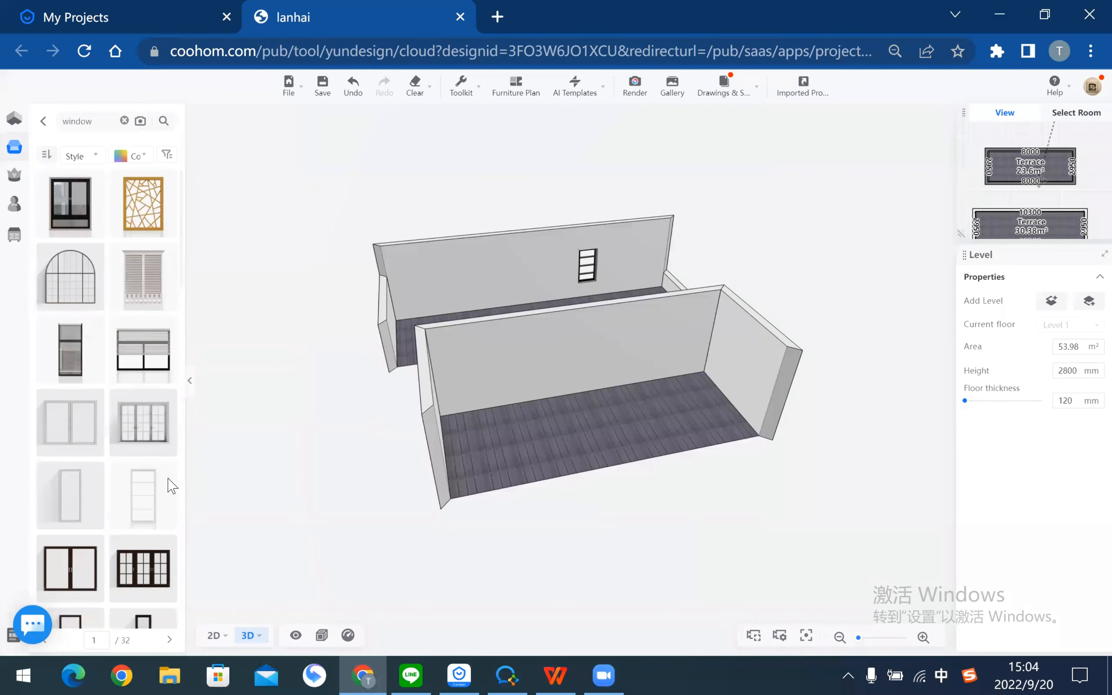
- In 2D floor view, drop a 663 mm window onto the Terrace's bottom wall
{"action": "mouse_move", "coordinate": [169, 474]}
{"action": "left_click", "coordinate": [219, 636]}
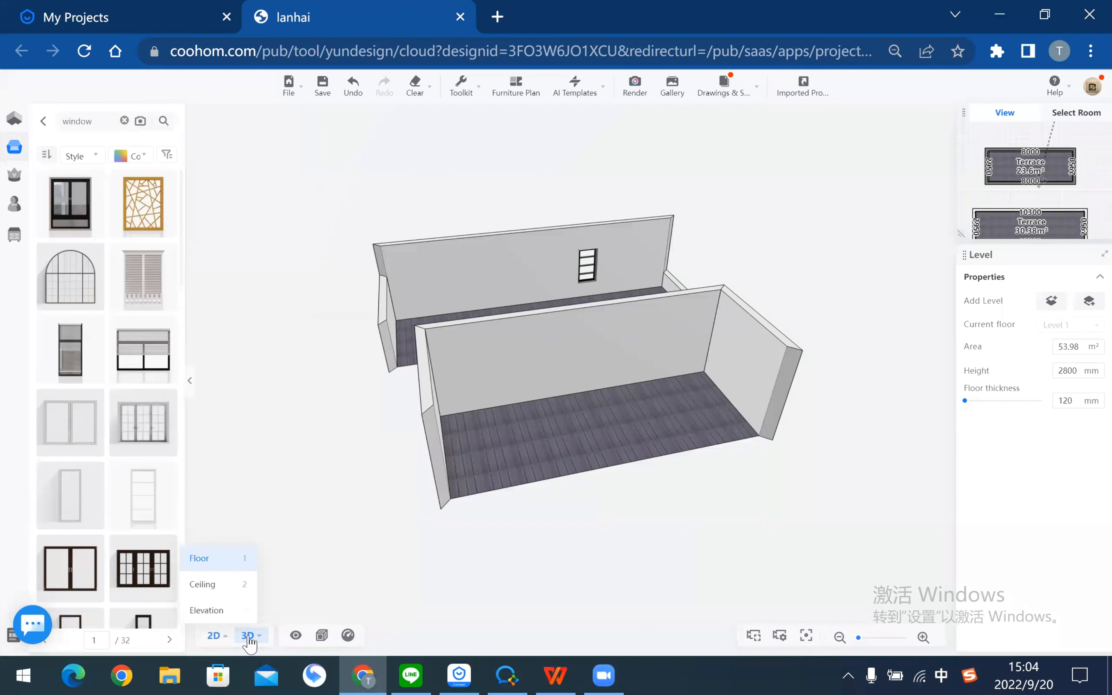
{"action": "scroll", "coordinate": [444, 451], "scroll_direction": "down", "scroll_amount": 3}
{"action": "left_click_drag", "start_coordinate": [678, 422], "coordinate": [650, 458]}
{"action": "scroll", "coordinate": [202, 471], "scroll_direction": "up", "scroll_amount": 1}
{"action": "left_click_drag", "start_coordinate": [161, 496], "coordinate": [433, 466]}
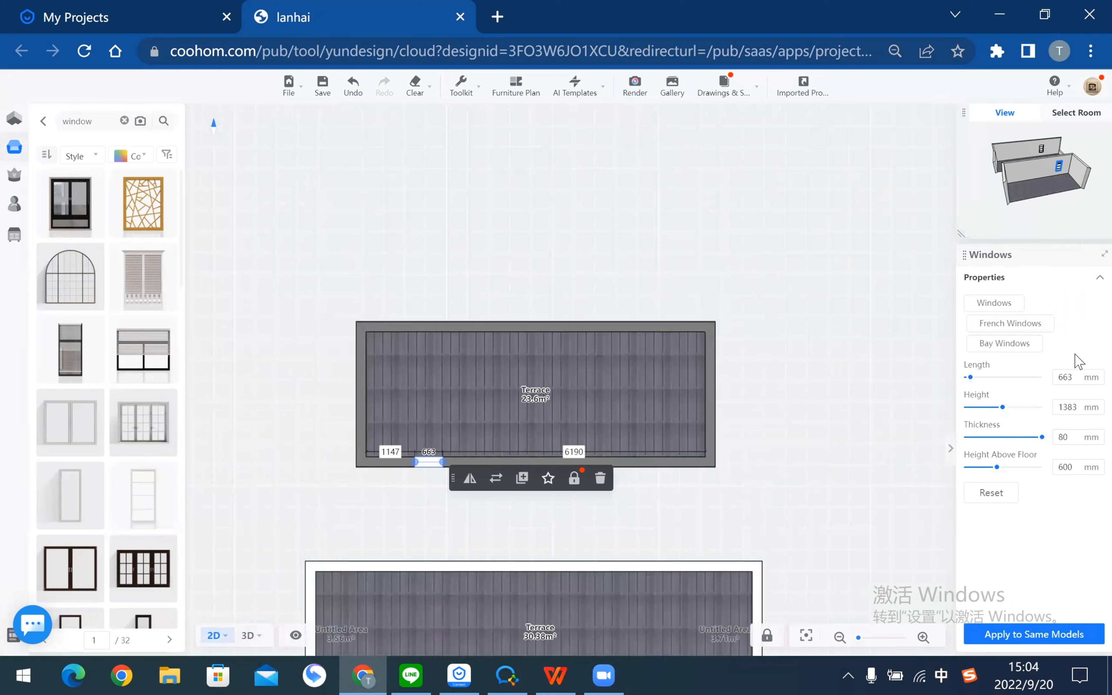
- Resize the window to 700 mm long and 1300 mm high
{"action": "double_click", "coordinate": [1067, 377]}
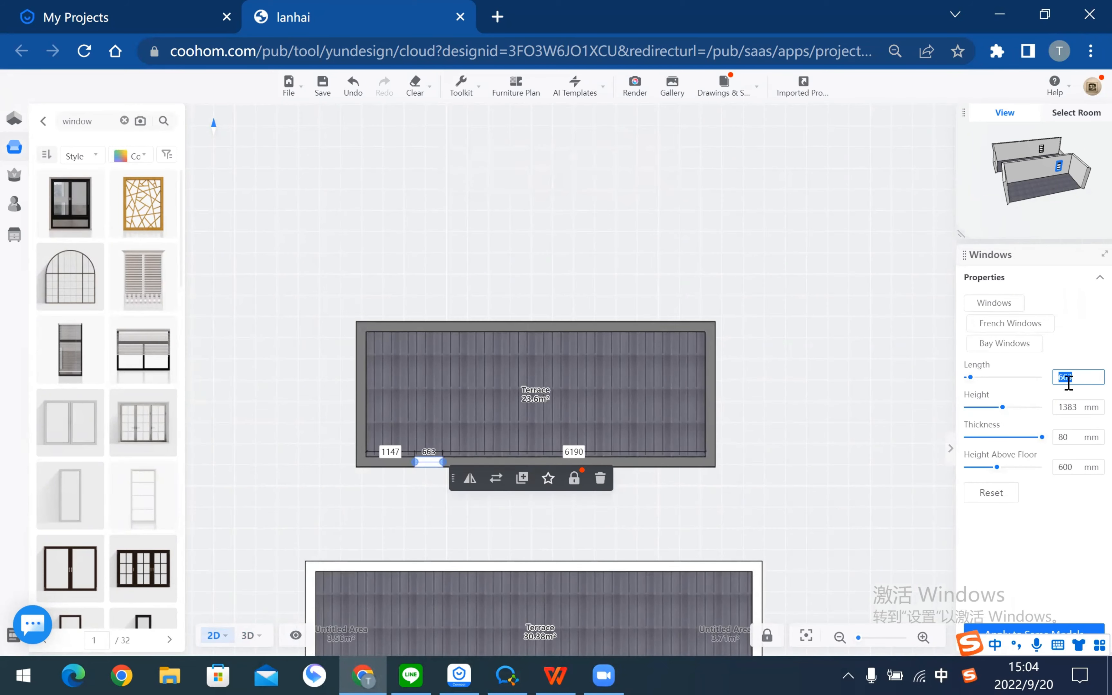
{"action": "key", "text": "alt+Tab"}
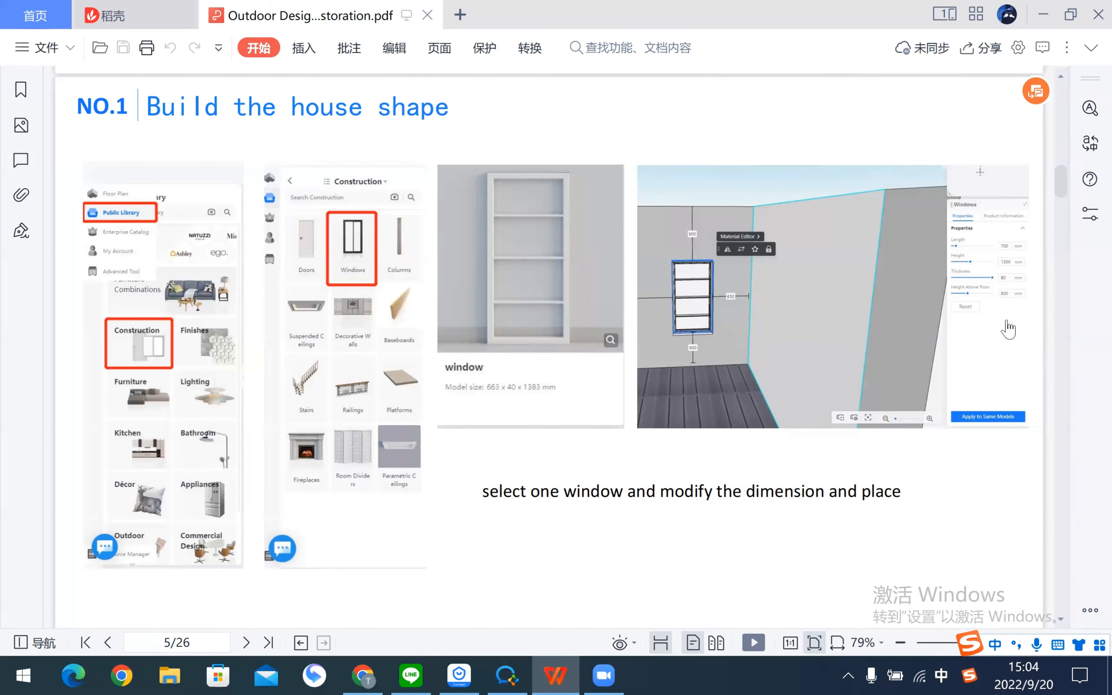
{"action": "key", "text": "alt+Tab"}
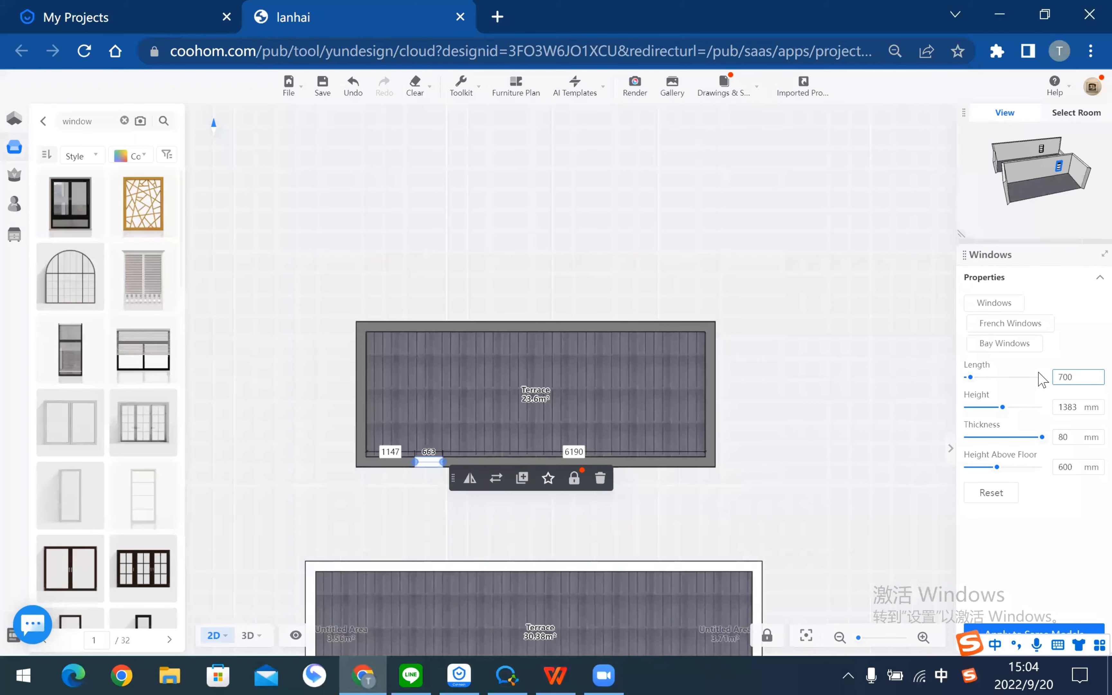
{"action": "type", "text": "700"}
{"action": "key", "text": "Return"}
{"action": "double_click", "coordinate": [1078, 408]}
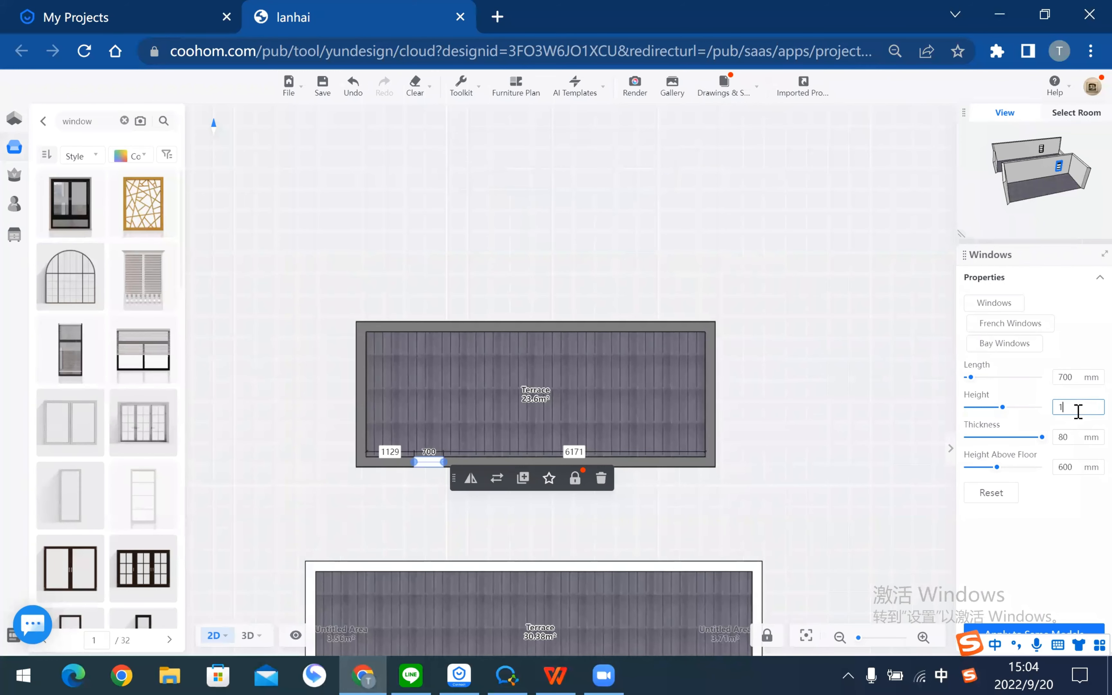
{"action": "type", "text": "1300"}
{"action": "key", "text": "Return"}
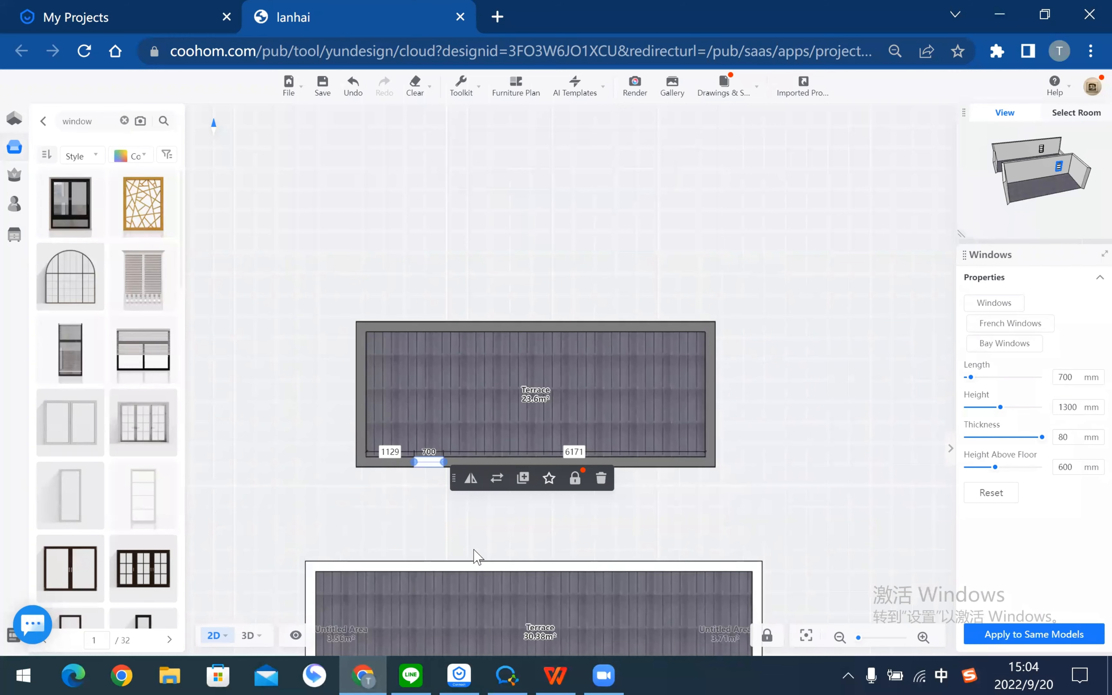
- In 3D view, set the window 650 mm from the adjacent wall
{"action": "left_click", "coordinate": [247, 640]}
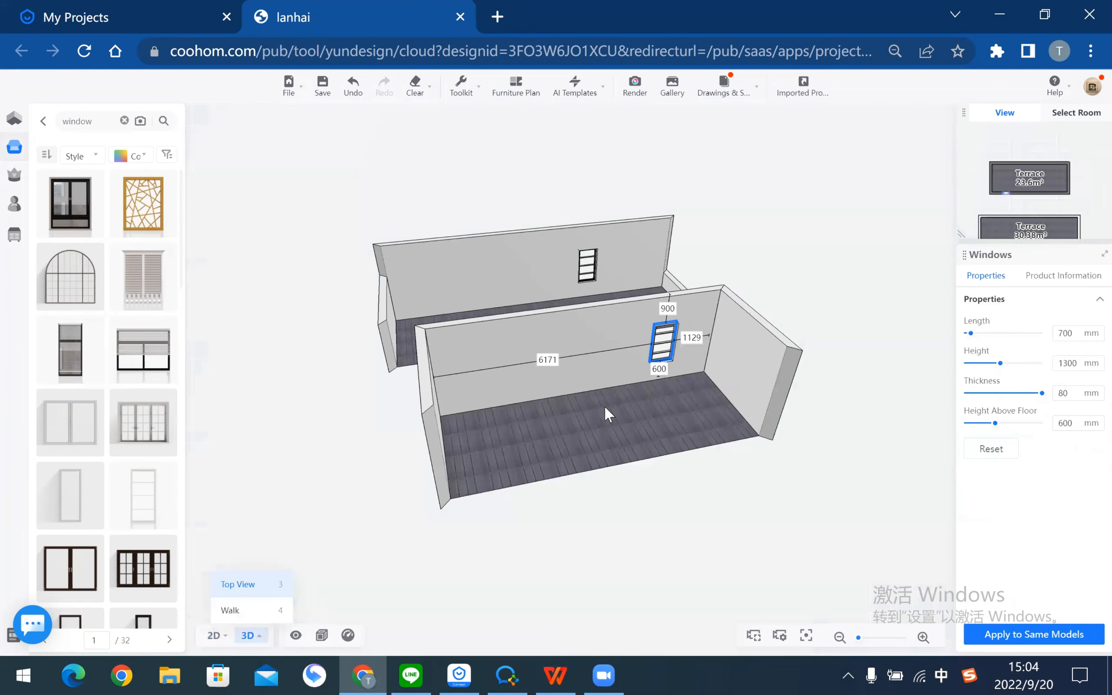
{"action": "right_click_drag", "start_coordinate": [805, 454], "coordinate": [609, 478]}
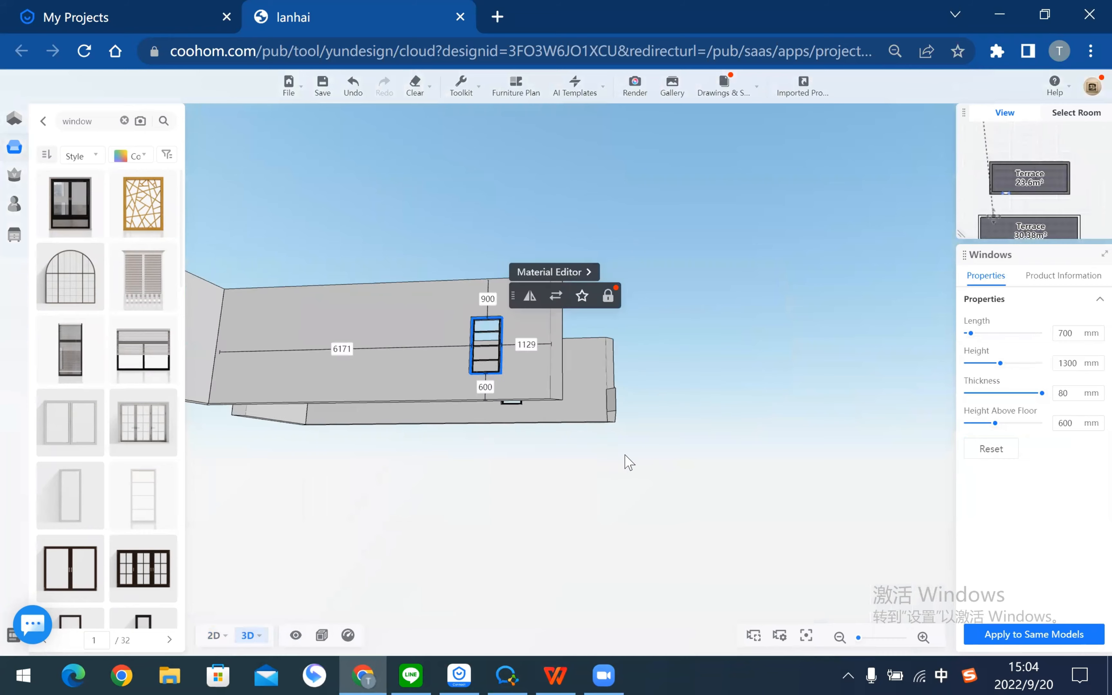
{"action": "left_click_drag", "start_coordinate": [624, 456], "coordinate": [703, 472]}
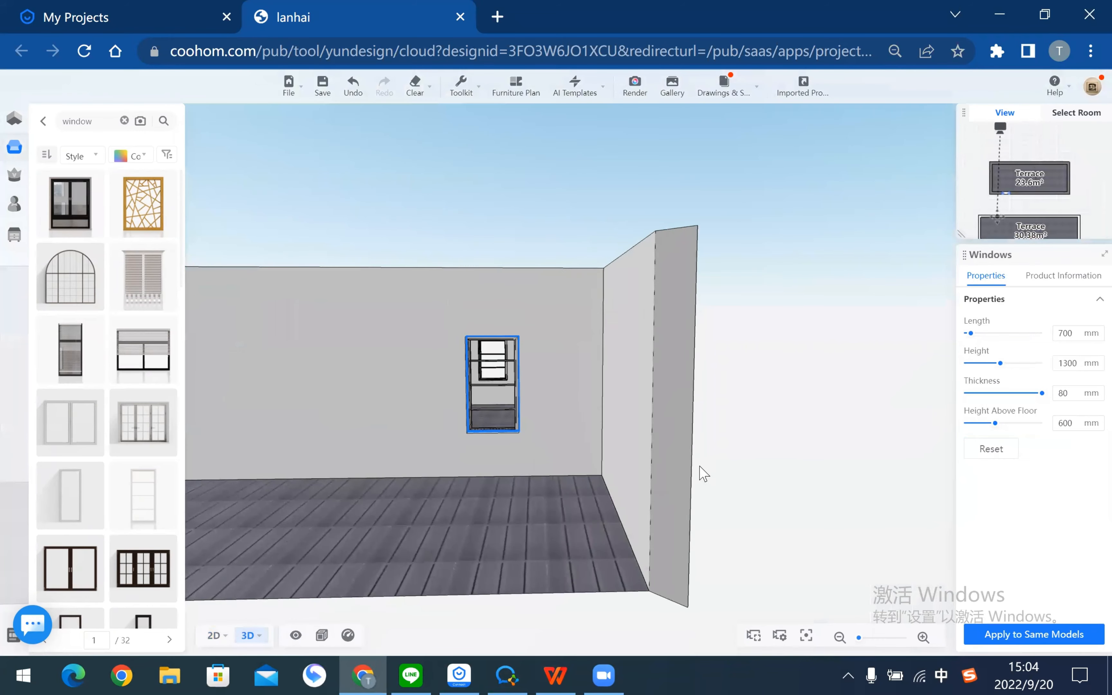
{"action": "key", "text": "alt+Tab"}
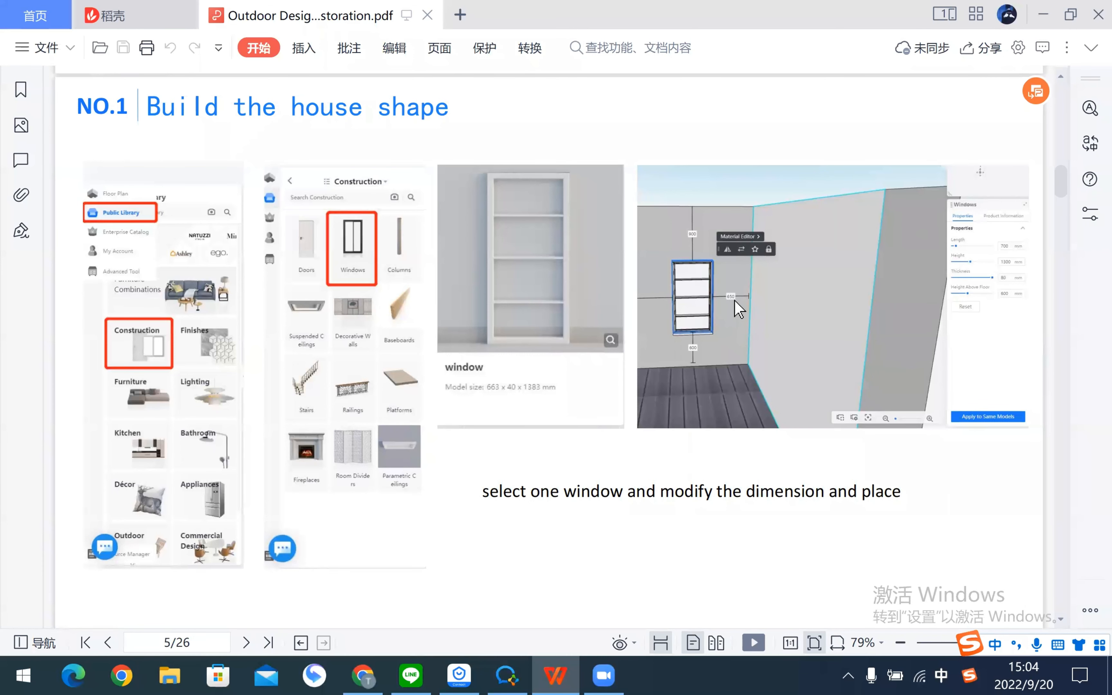
{"action": "key", "text": "alt+Tab"}
{"action": "left_click", "coordinate": [564, 389]}
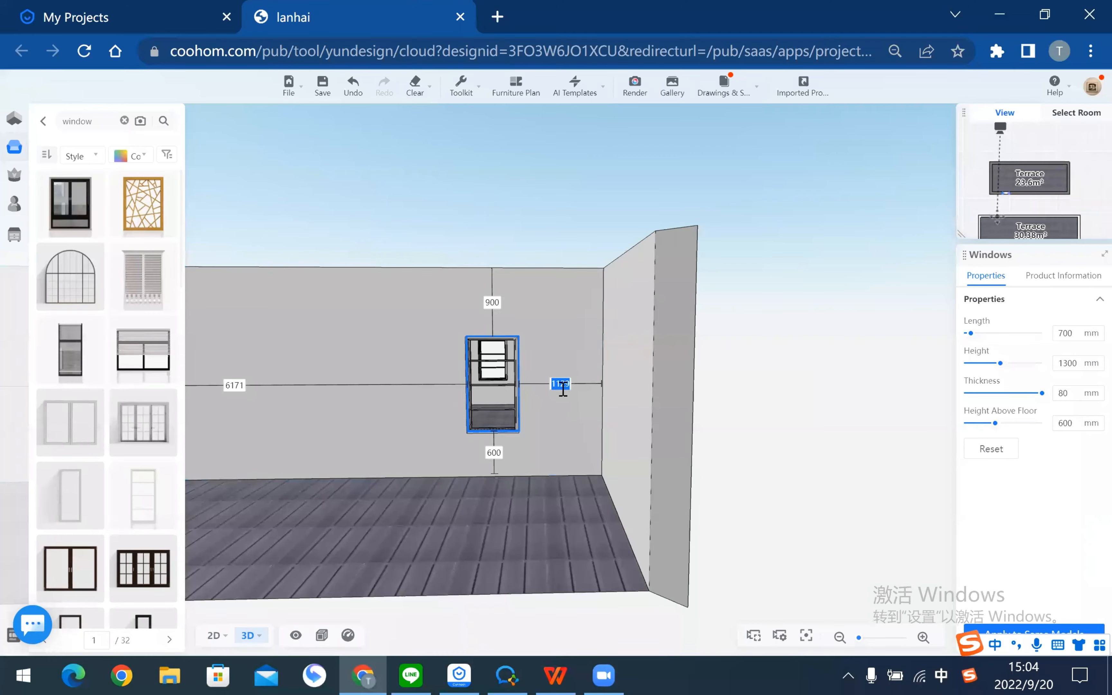
{"action": "key", "text": "alt+Tab"}
{"action": "key", "text": "alt+Tab"}
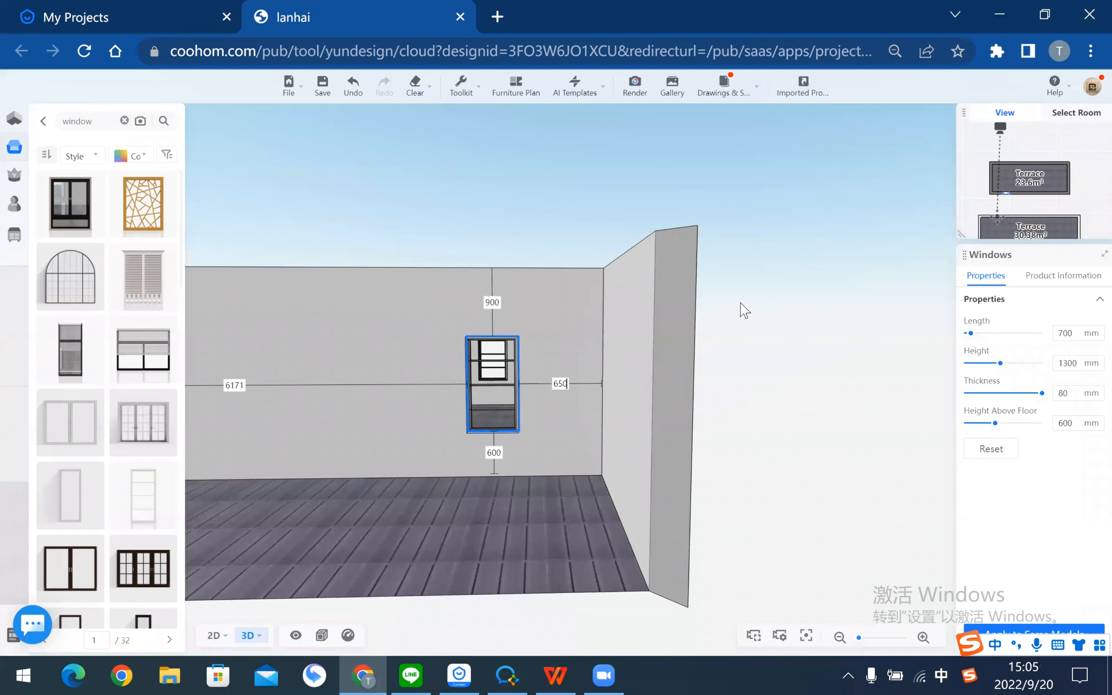
{"action": "key", "text": "Return"}
- Deselect the window, pan to see the whole room, and return to the PDF tutorial
{"action": "left_click", "coordinate": [720, 385]}
{"action": "scroll", "coordinate": [720, 386], "scroll_direction": "down", "scroll_amount": 3}
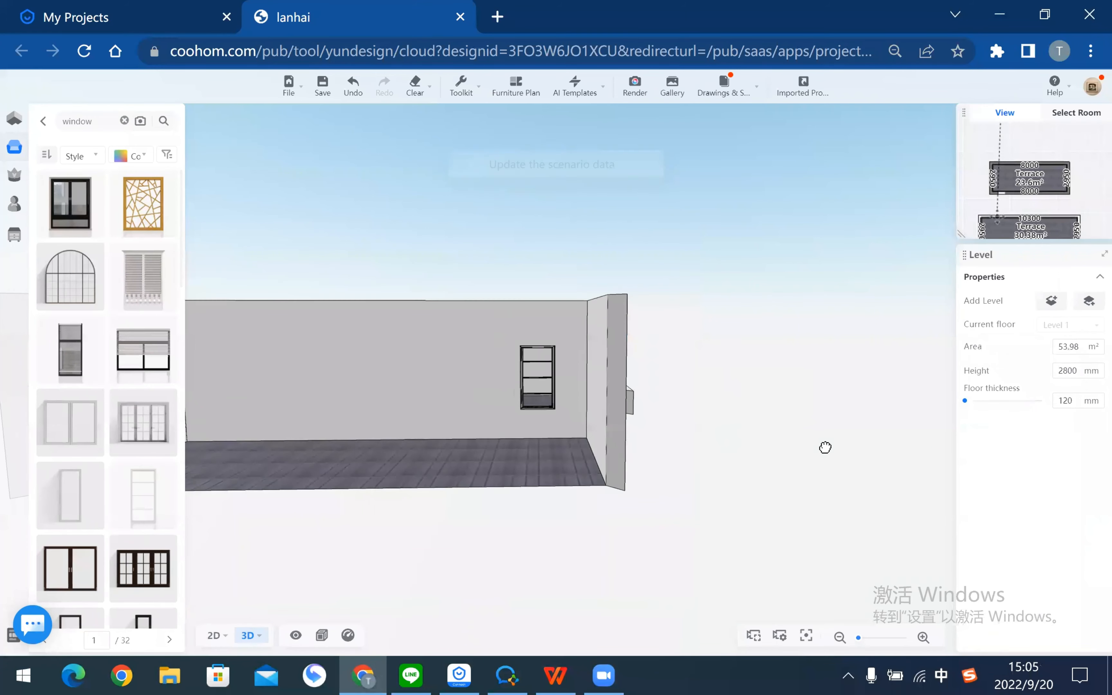
{"action": "left_click_drag", "start_coordinate": [826, 448], "coordinate": [934, 449]}
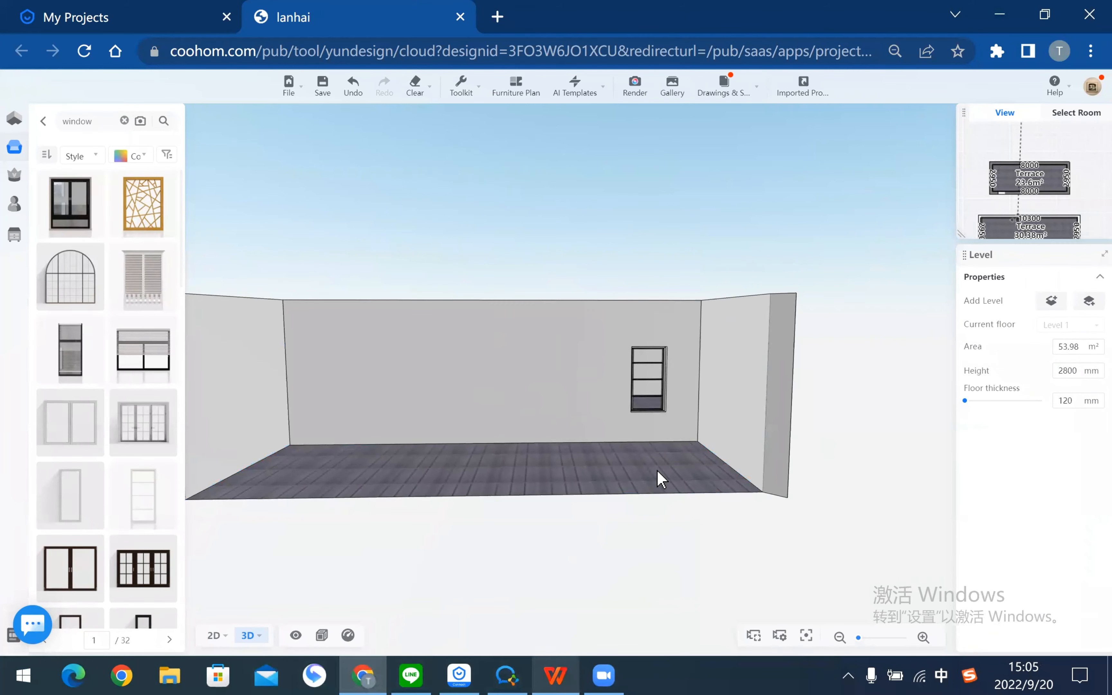
{"action": "key", "text": "alt+Tab"}
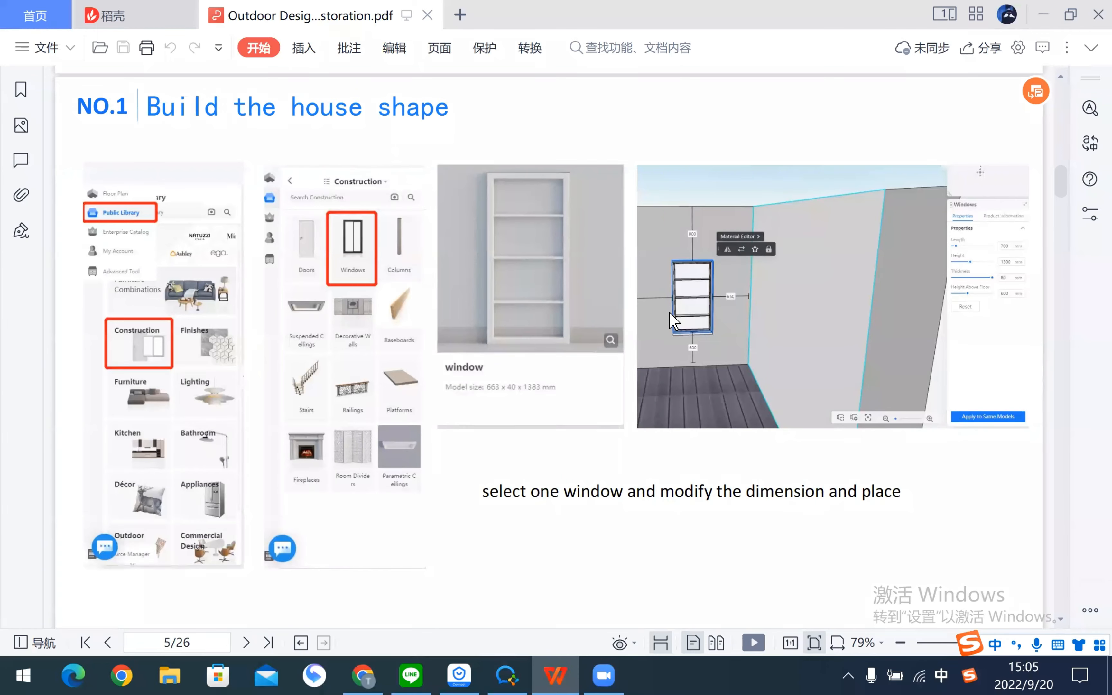
- Read the tutorial's pave-editing pages 6–8, then switch back to the Coohom editor
{"action": "scroll", "coordinate": [670, 313], "scroll_direction": "down", "scroll_amount": 3}
{"action": "scroll", "coordinate": [674, 322], "scroll_direction": "down", "scroll_amount": 6}
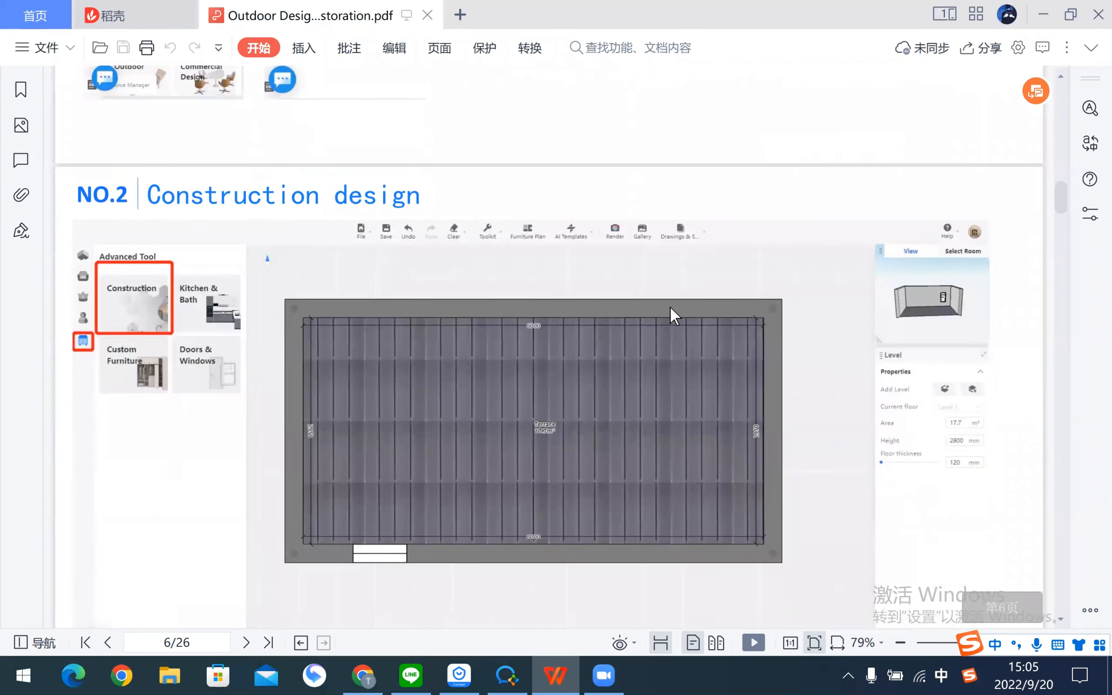
{"action": "scroll", "coordinate": [674, 316], "scroll_direction": "down", "scroll_amount": 12}
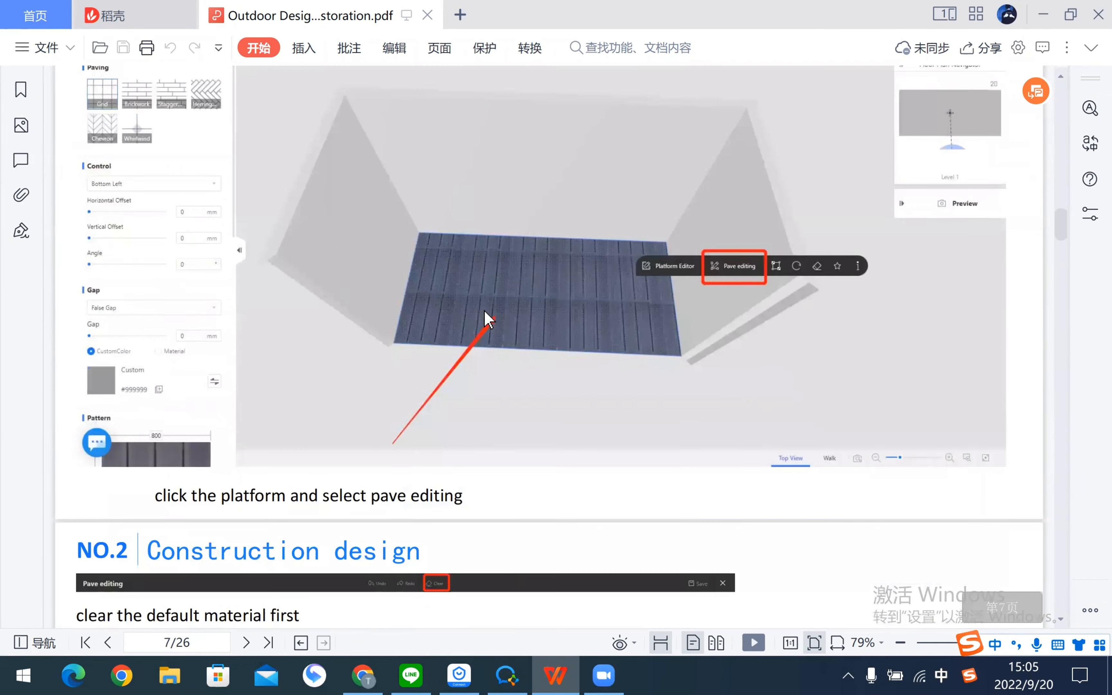
{"action": "scroll", "coordinate": [514, 376], "scroll_direction": "down", "scroll_amount": 2}
{"action": "scroll", "coordinate": [512, 379], "scroll_direction": "down", "scroll_amount": 4}
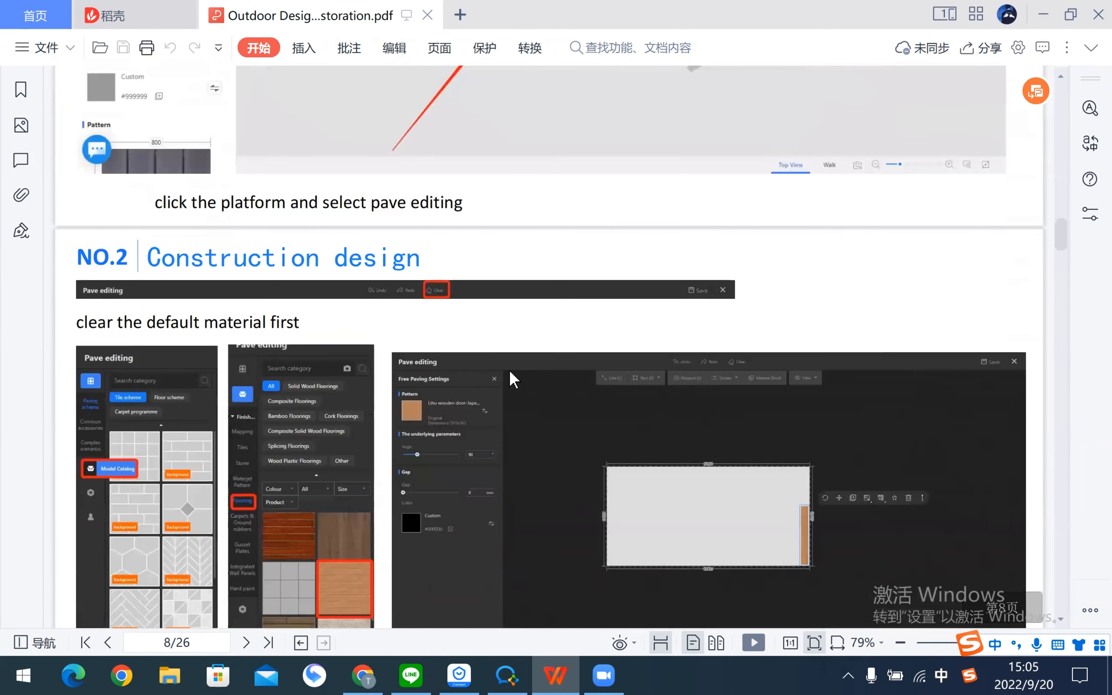
{"action": "scroll", "coordinate": [514, 377], "scroll_direction": "up", "scroll_amount": 8}
{"action": "scroll", "coordinate": [620, 380], "scroll_direction": "down", "scroll_amount": 8}
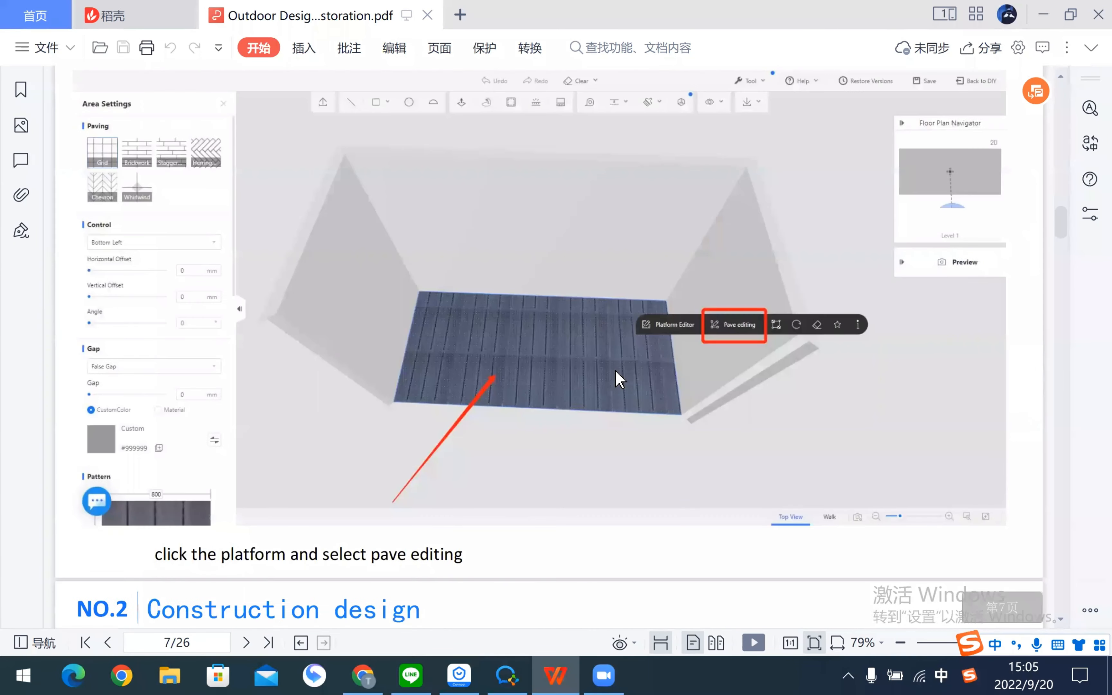
{"action": "scroll", "coordinate": [580, 380], "scroll_direction": "down", "scroll_amount": 1}
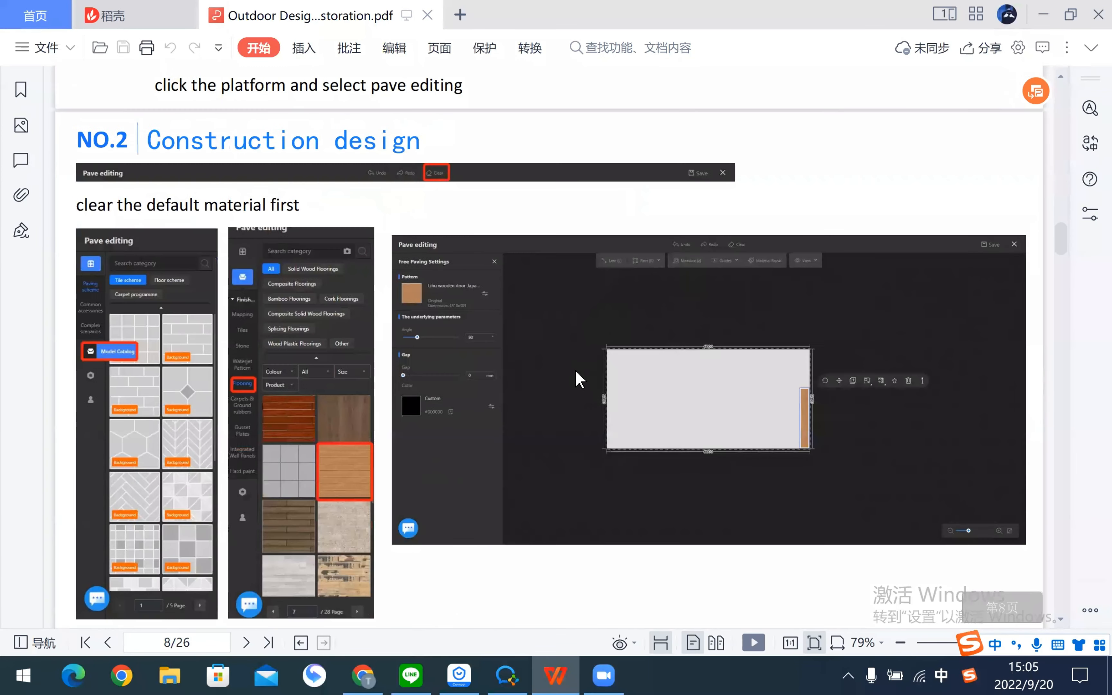
{"action": "scroll", "coordinate": [580, 380], "scroll_direction": "up", "scroll_amount": 8}
{"action": "scroll", "coordinate": [579, 379], "scroll_direction": "up", "scroll_amount": 10}
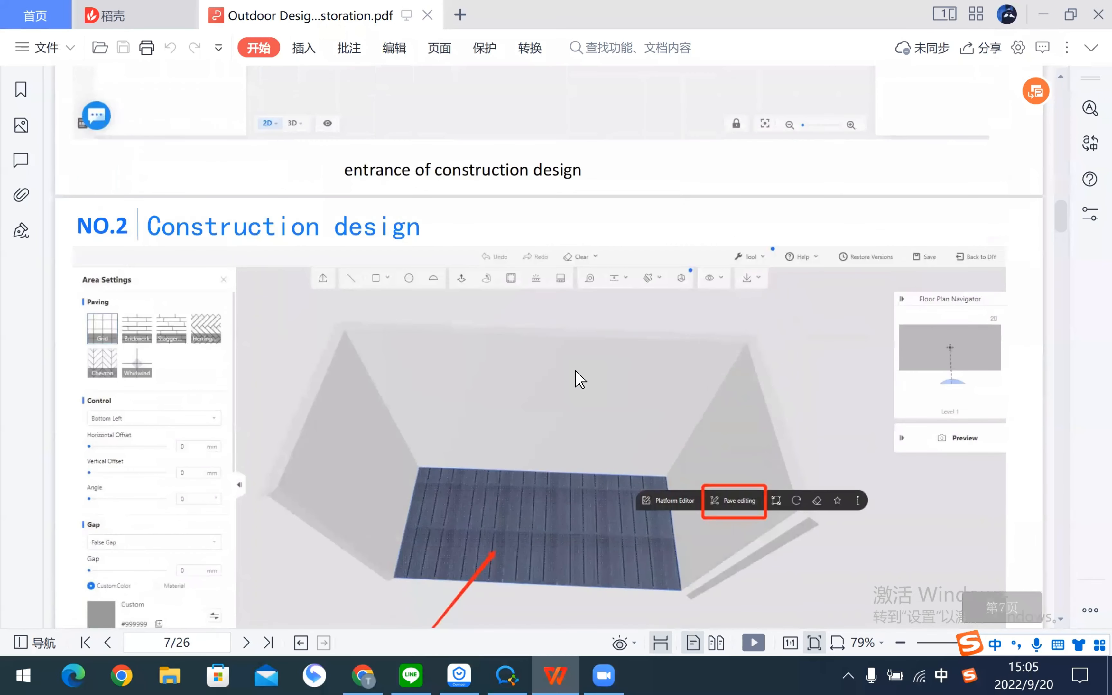
{"action": "scroll", "coordinate": [446, 372], "scroll_direction": "up", "scroll_amount": 4}
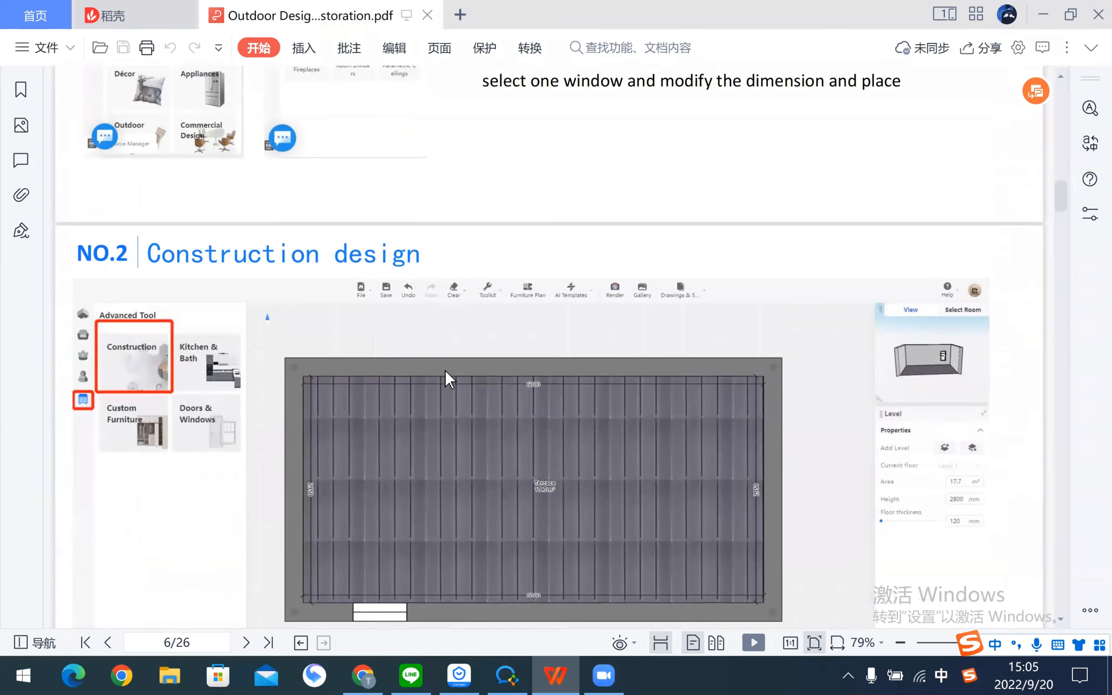
{"action": "scroll", "coordinate": [446, 372], "scroll_direction": "down", "scroll_amount": 2}
{"action": "key", "text": "alt+Tab"}
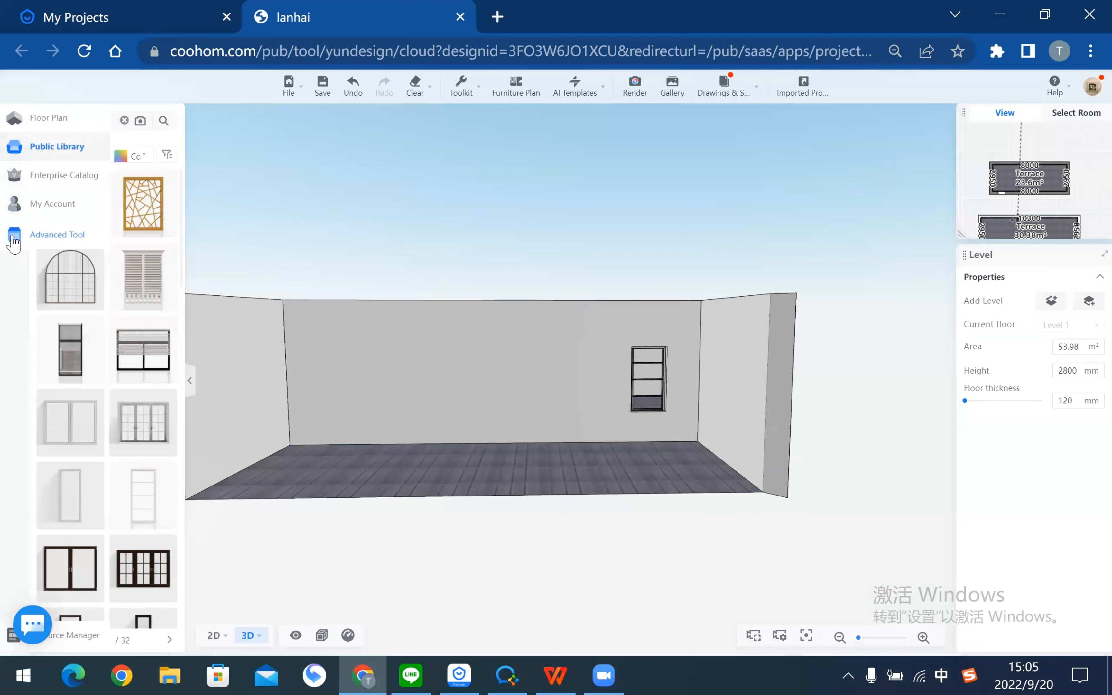
- Enter Construction design from Advanced Tools and select the upper terrace room's floor
{"action": "left_click", "coordinate": [57, 235]}
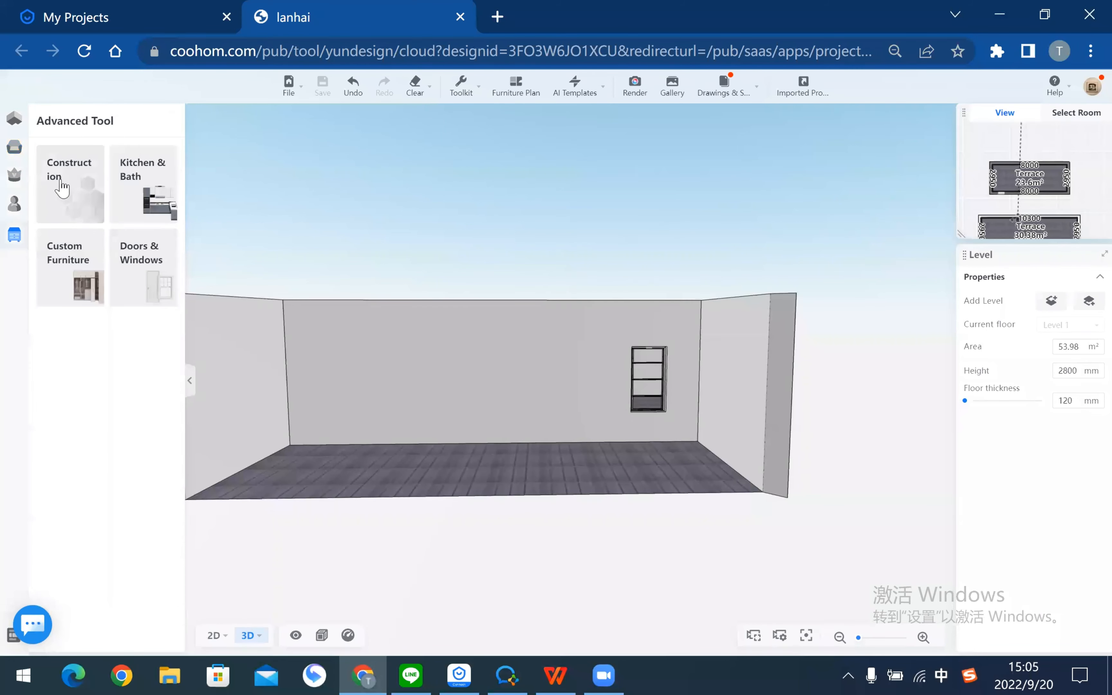
{"action": "left_click", "coordinate": [61, 186]}
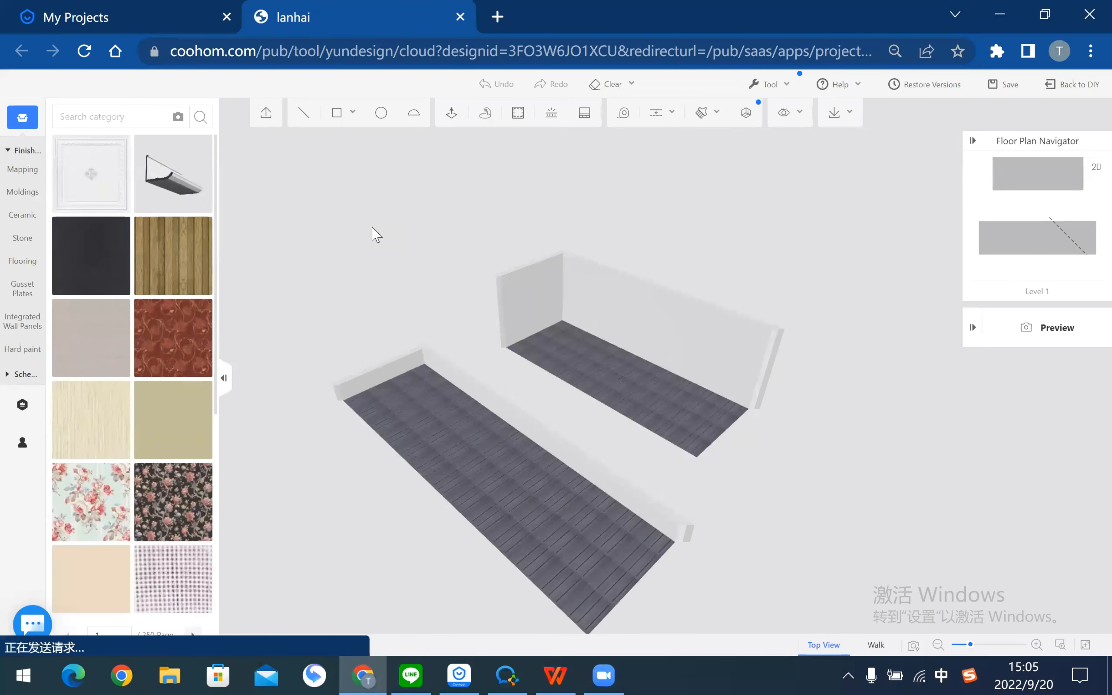
{"action": "left_click_drag", "start_coordinate": [801, 462], "coordinate": [915, 498]}
{"action": "right_click_drag", "start_coordinate": [755, 318], "coordinate": [573, 300]}
{"action": "scroll", "coordinate": [733, 502], "scroll_direction": "up", "scroll_amount": 3}
{"action": "left_click", "coordinate": [589, 327]}
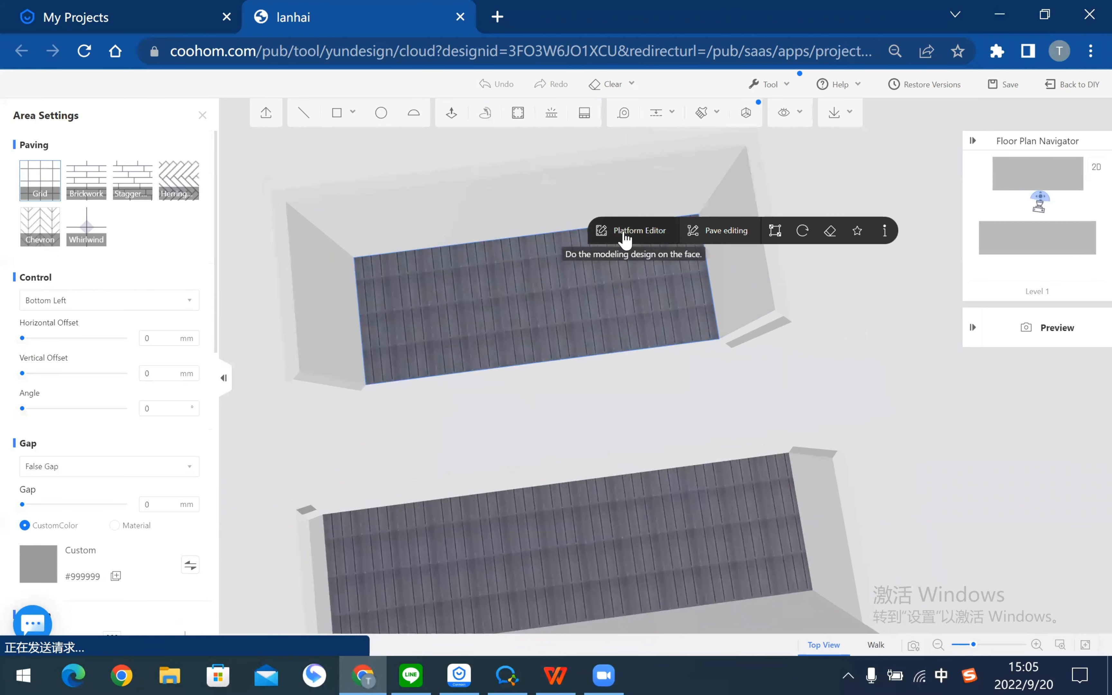
- Open the upper 8000 × 2850 mm floor in Platform Editor and enter Pave editing
{"action": "left_click", "coordinate": [625, 235]}
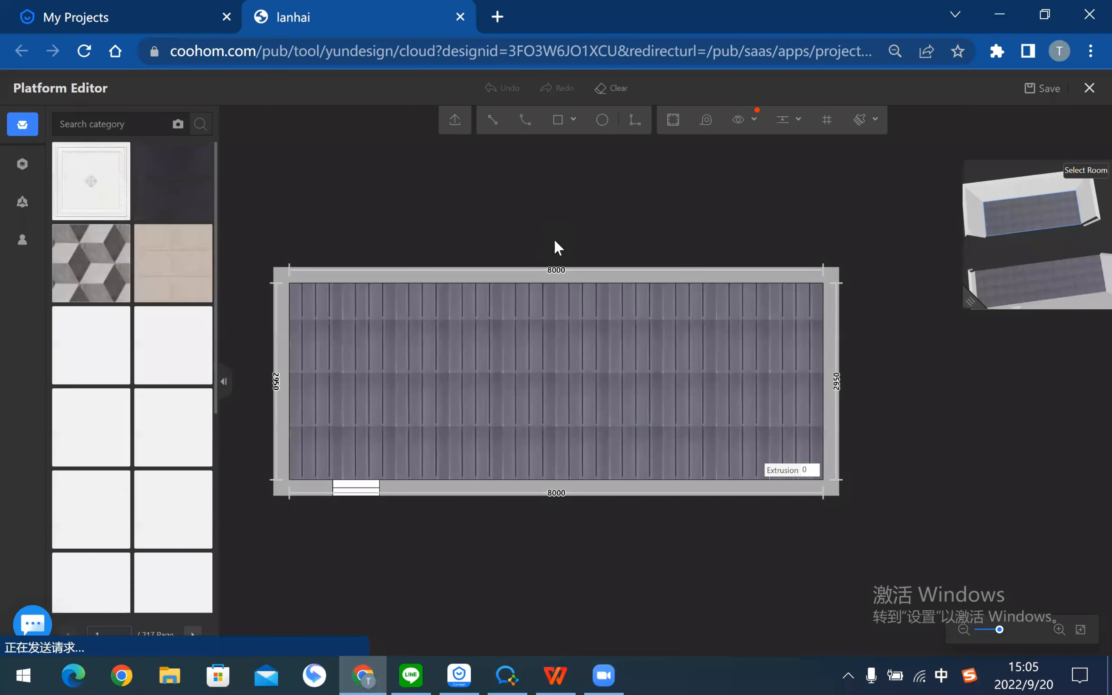
{"action": "left_click", "coordinate": [443, 352]}
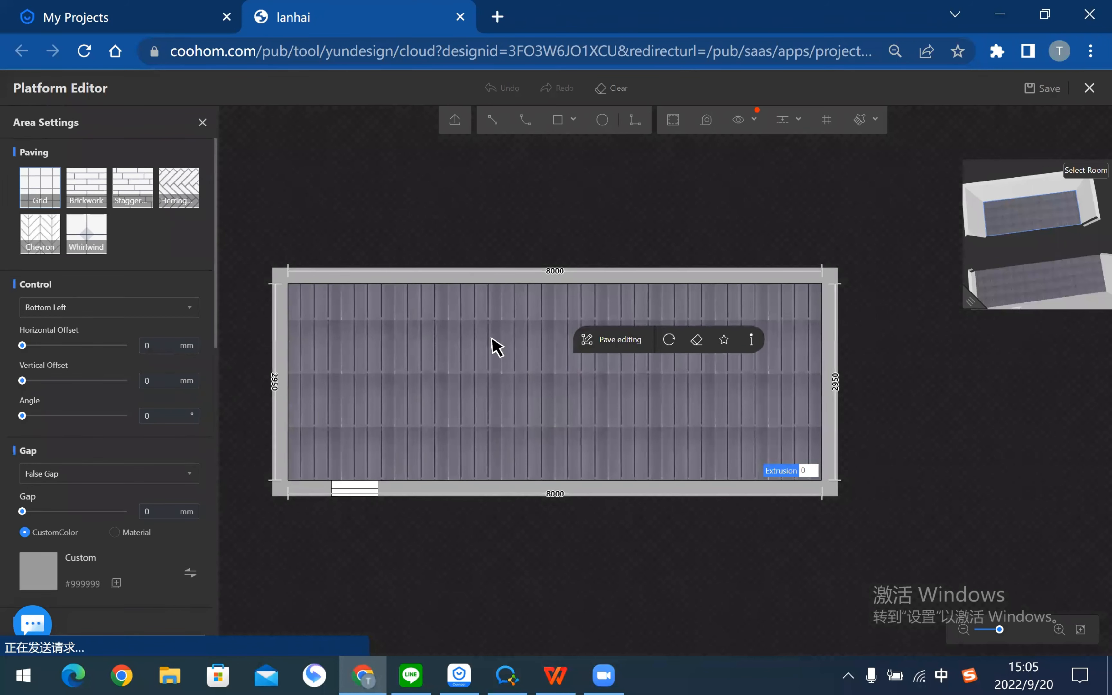
{"action": "scroll", "coordinate": [124, 430], "scroll_direction": "down", "scroll_amount": 10}
{"action": "scroll", "coordinate": [526, 384], "scroll_direction": "up", "scroll_amount": 3}
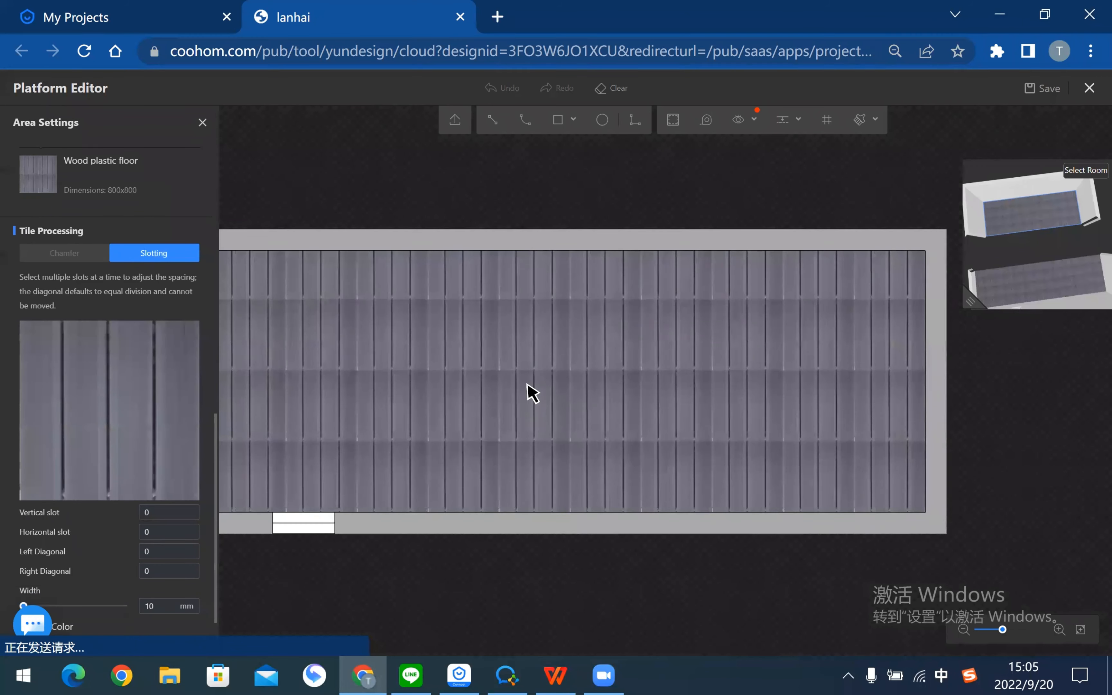
{"action": "scroll", "coordinate": [537, 388], "scroll_direction": "down", "scroll_amount": 5}
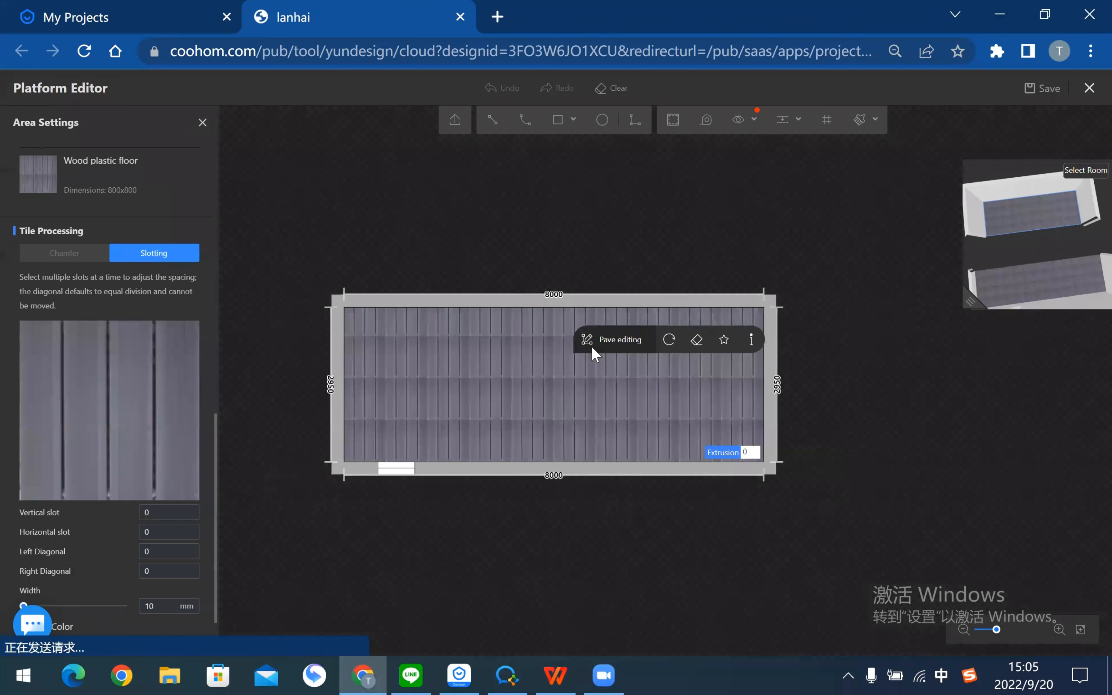
{"action": "left_click", "coordinate": [611, 345]}
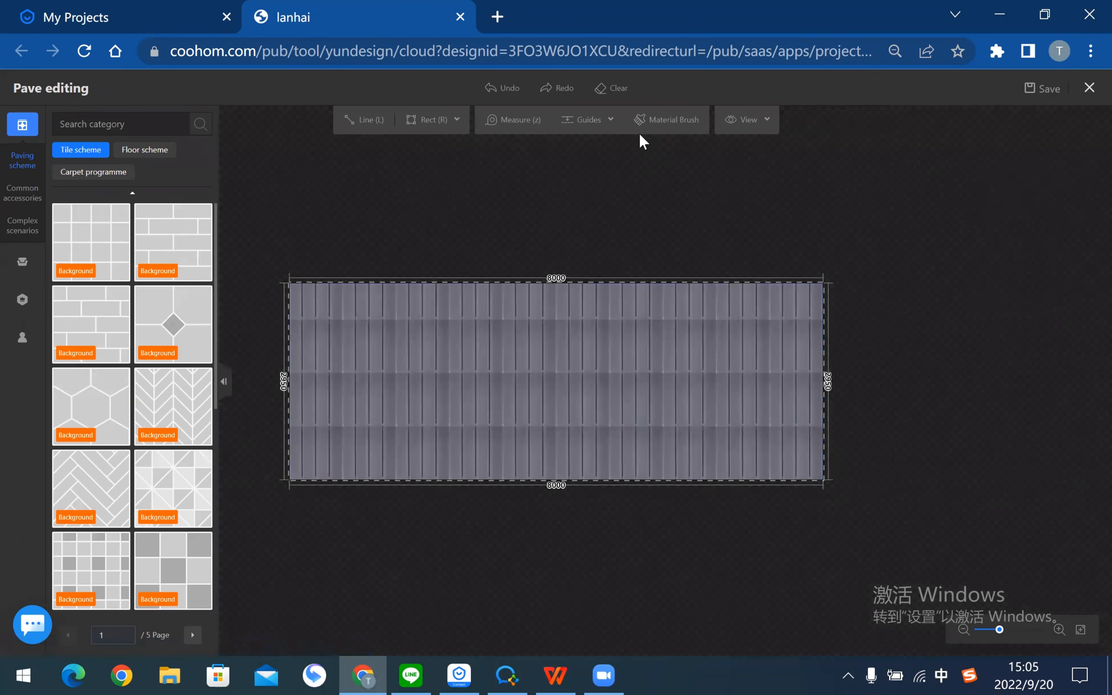
- Clear the default wood paving, show Flooring in the Model Catalog, and switch to the PDF
{"action": "left_click", "coordinate": [612, 95]}
{"action": "left_click", "coordinate": [20, 267]}
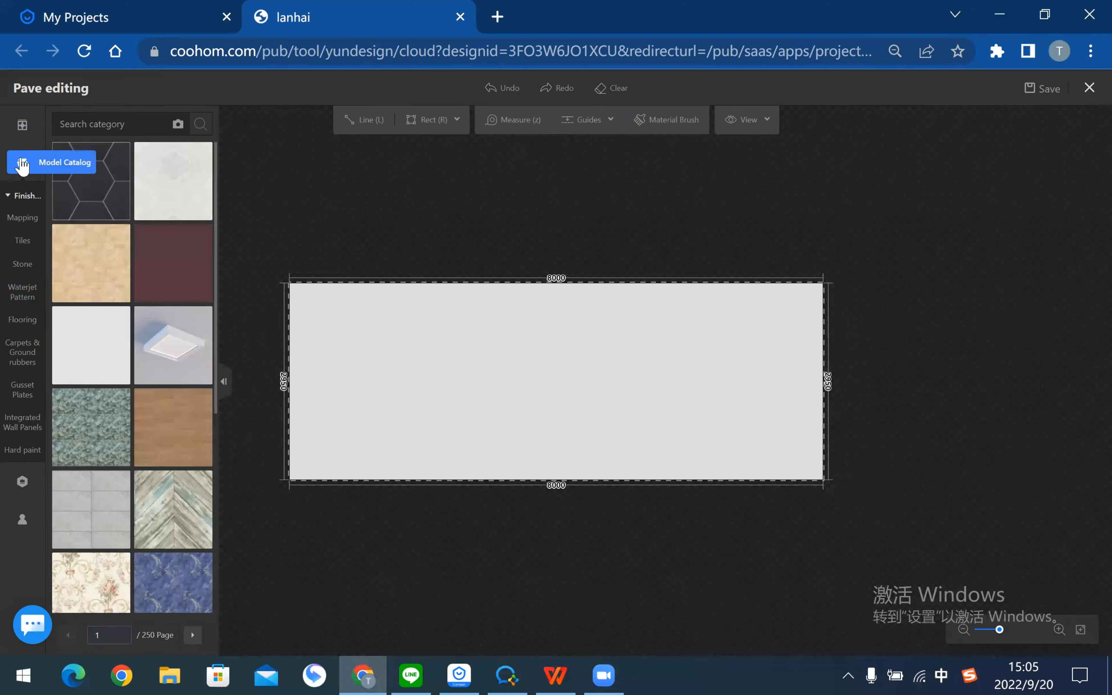
{"action": "left_click", "coordinate": [23, 320]}
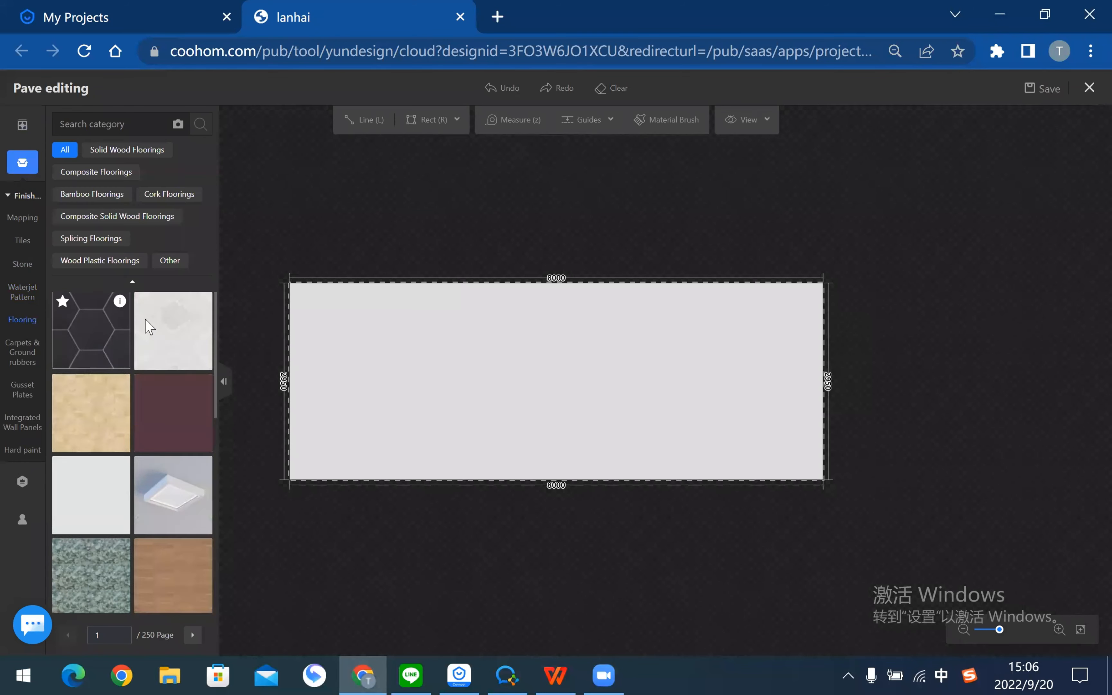
{"action": "key", "text": "alt+Tab"}
{"action": "scroll", "coordinate": [515, 337], "scroll_direction": "down", "scroll_amount": 15}
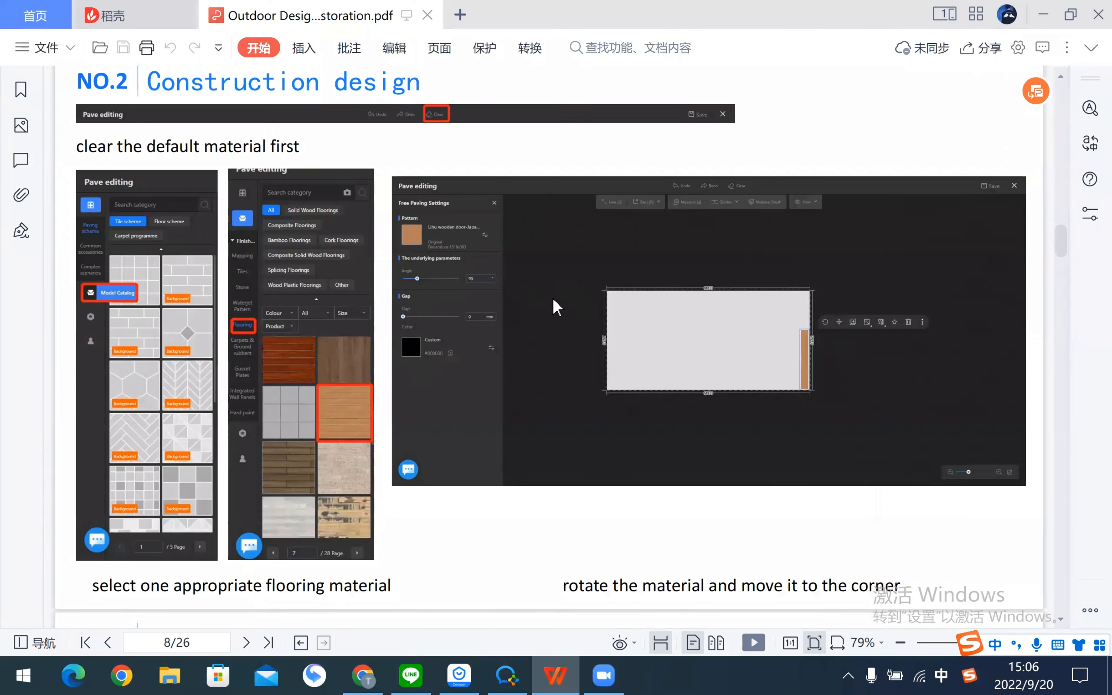
- Return from the tutorial's page 8 to Coohom's pave editor
{"action": "key", "text": "alt+Tab"}
- Search 'lihu' and place an orange wood plank vertically against the floor's right edge
{"action": "left_click", "coordinate": [151, 129]}
{"action": "type", "text": "l"}
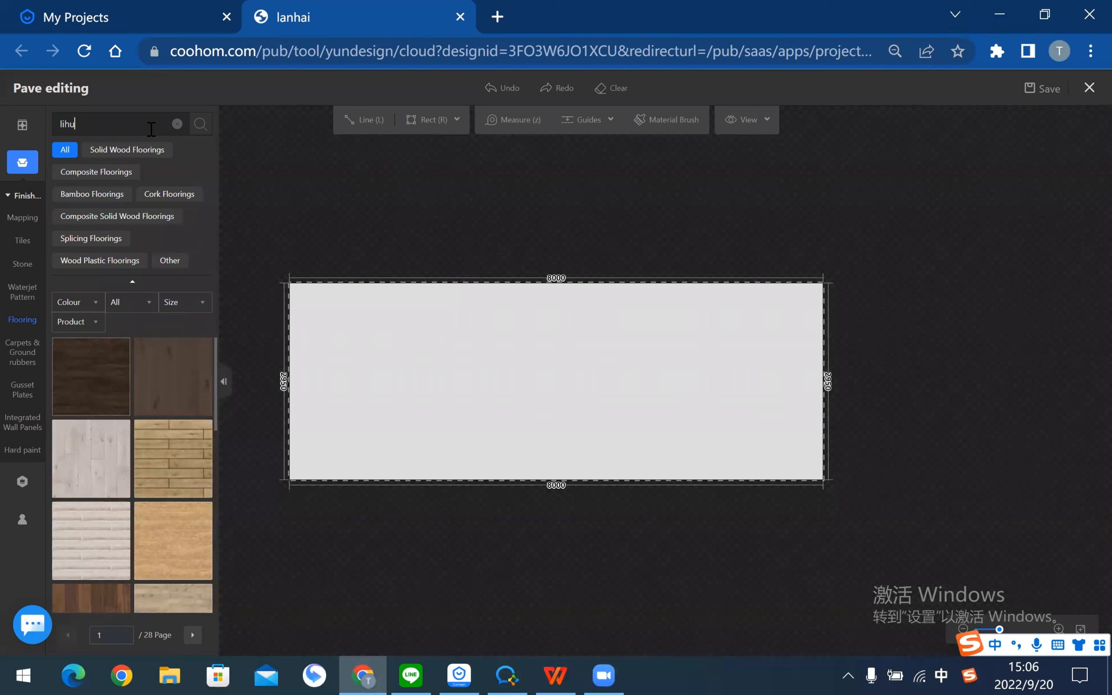
{"action": "type", "text": "ihu"}
{"action": "mouse_move", "coordinate": [202, 353]}
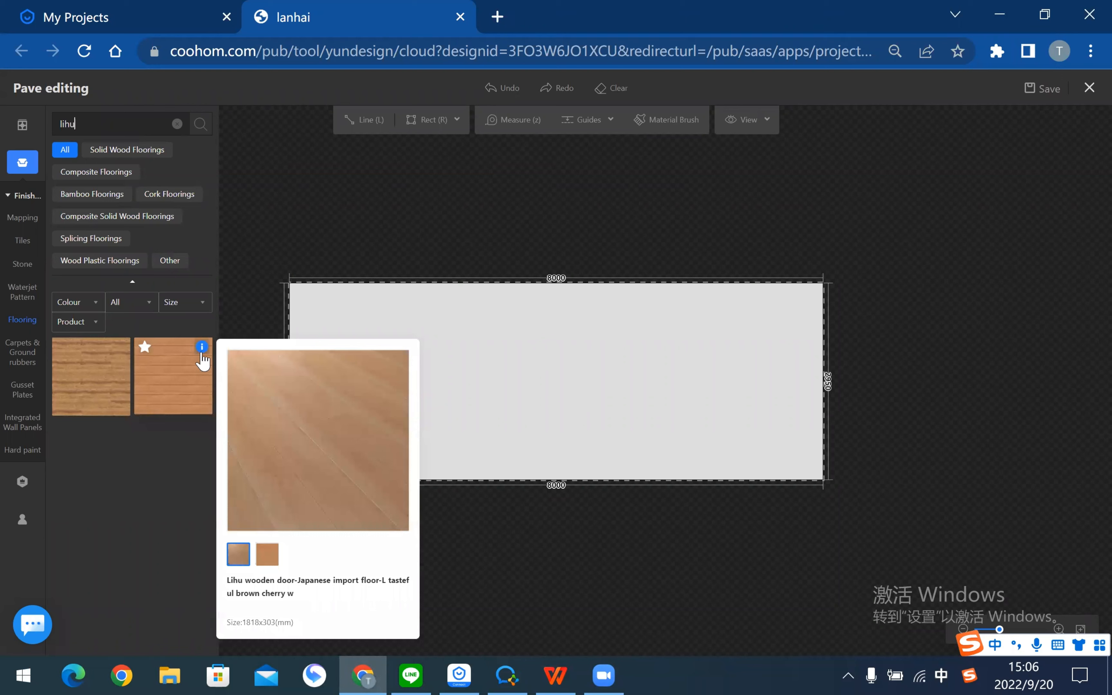
{"action": "left_click", "coordinate": [164, 370]}
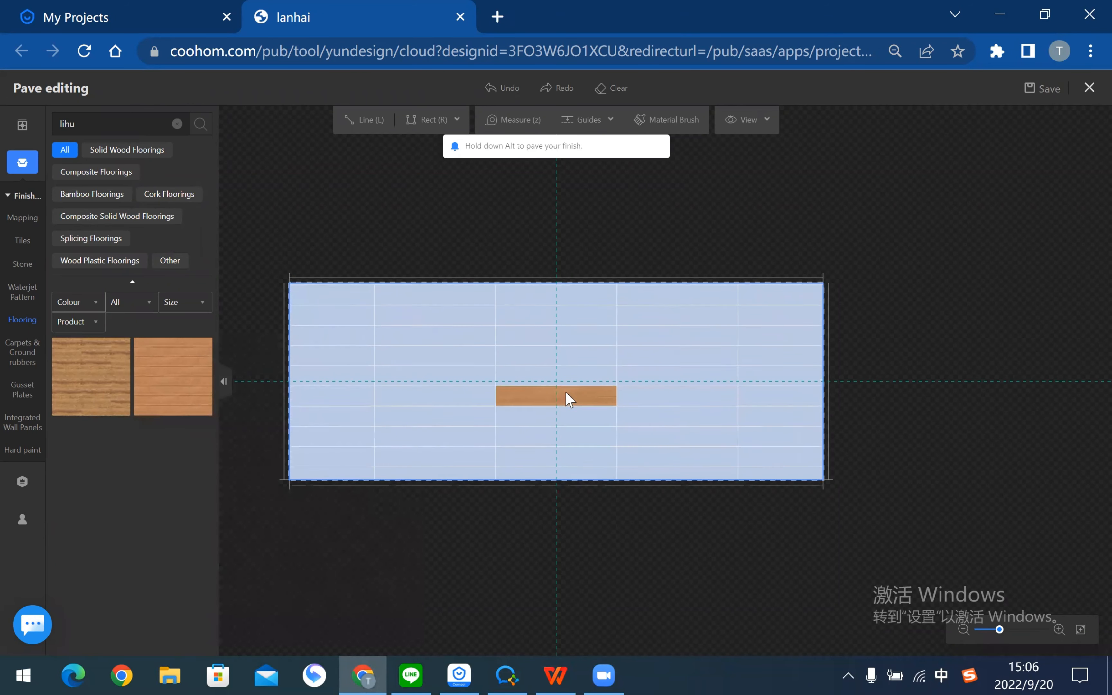
{"action": "left_click", "coordinate": [710, 374]}
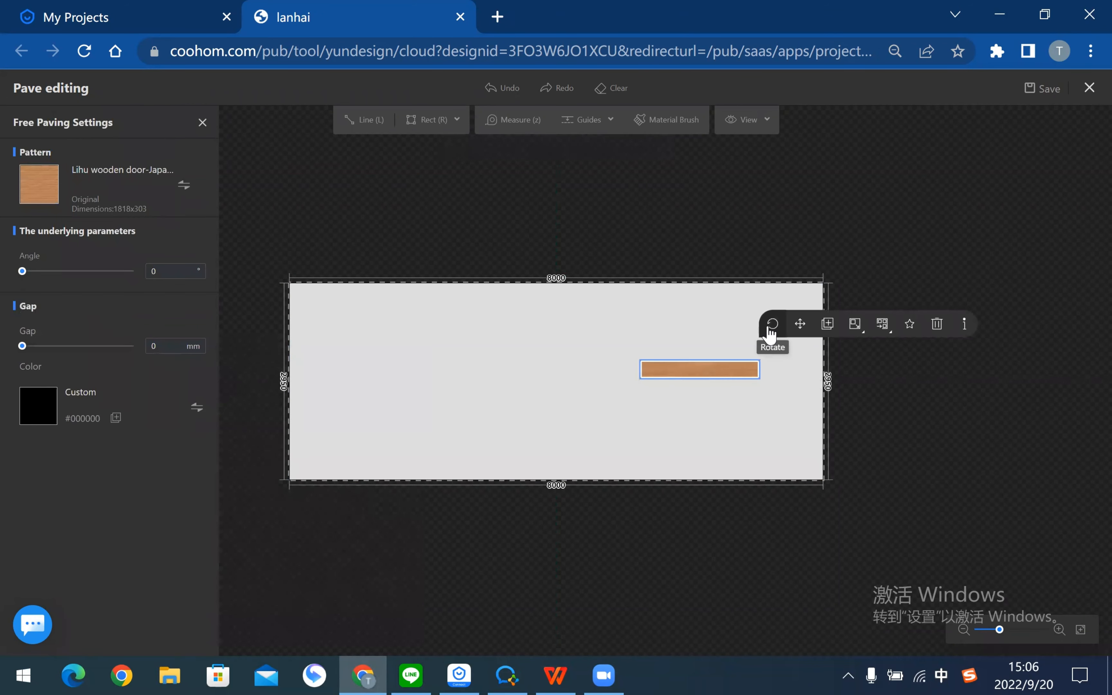
{"action": "left_click", "coordinate": [770, 329]}
{"action": "left_click", "coordinate": [799, 325]}
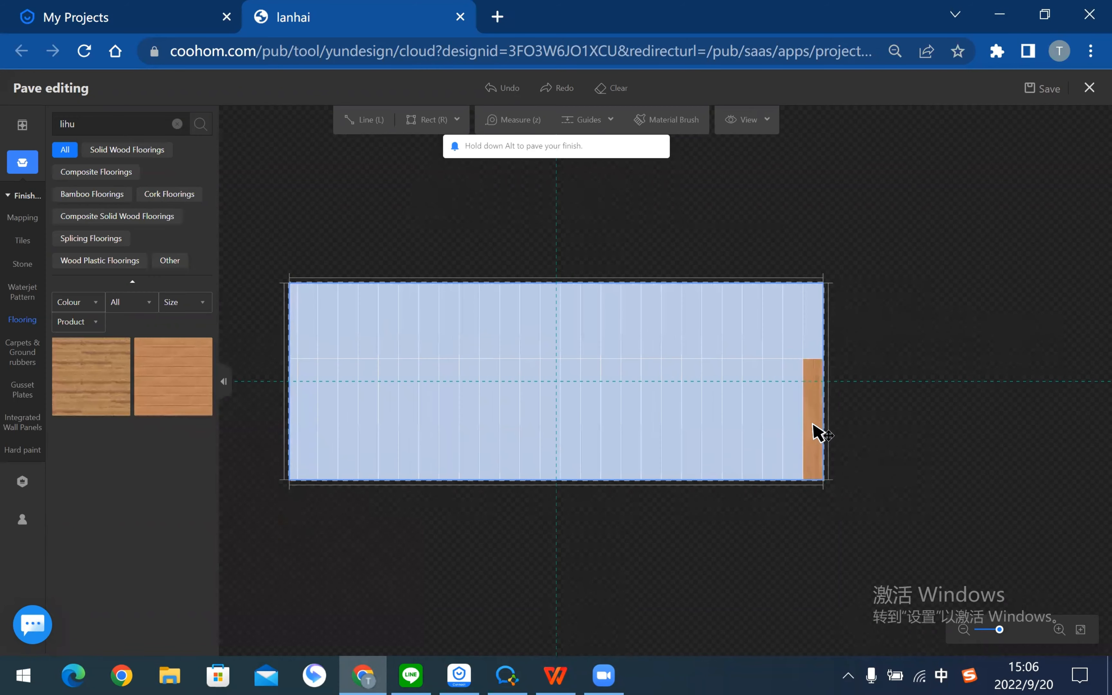
{"action": "left_click", "coordinate": [815, 431]}
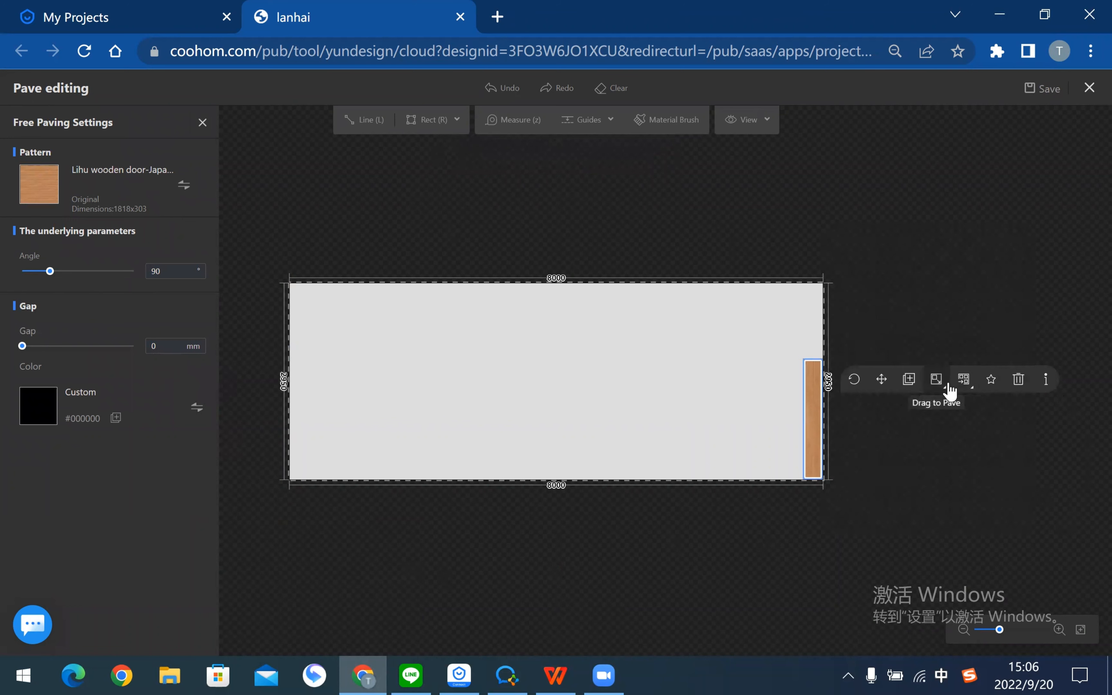
- Pave the whole 8000 × 2850 mm floor with the Lihu planks in a Grid layout
{"action": "left_click", "coordinate": [977, 391]}
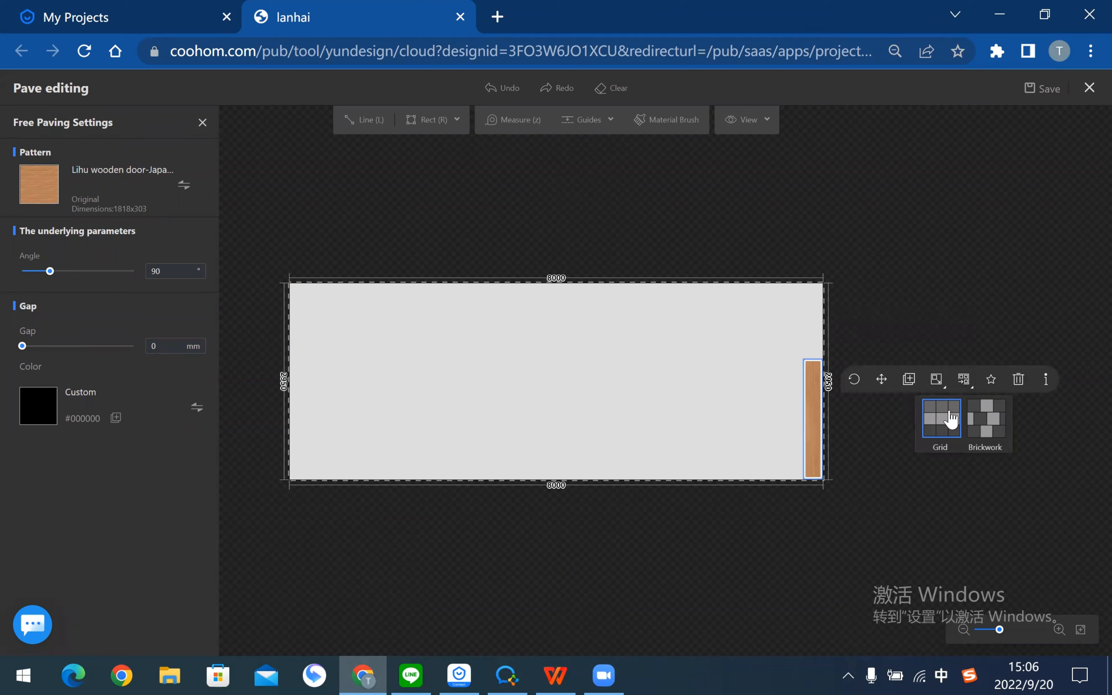
{"action": "left_click", "coordinate": [951, 419]}
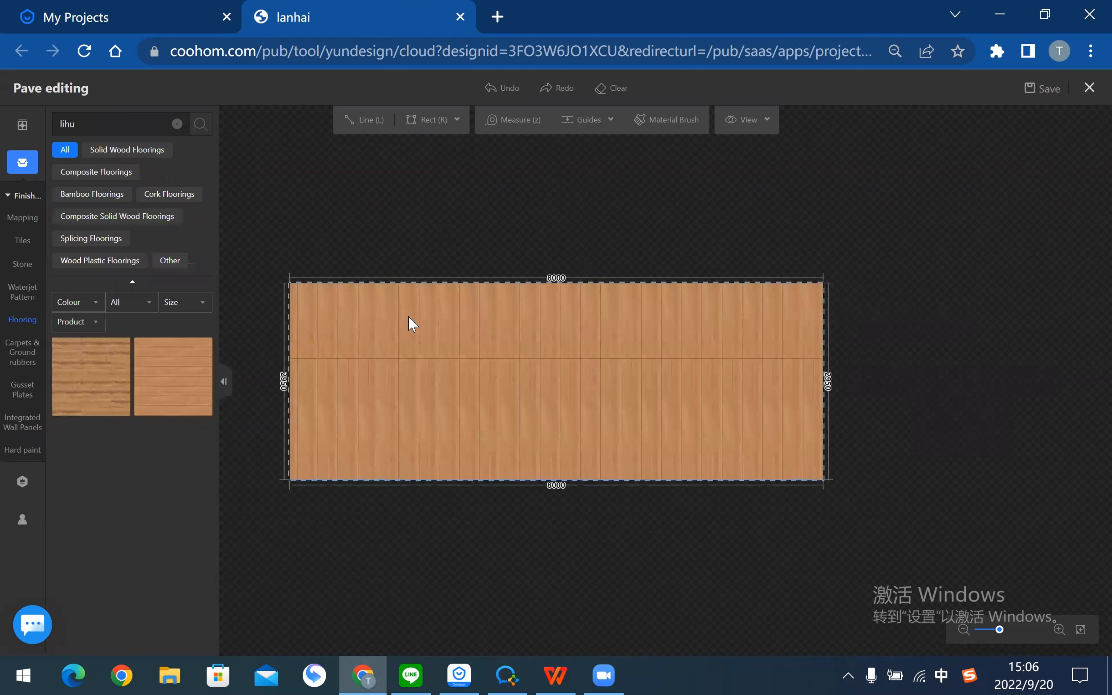
{"action": "left_click", "coordinate": [706, 418]}
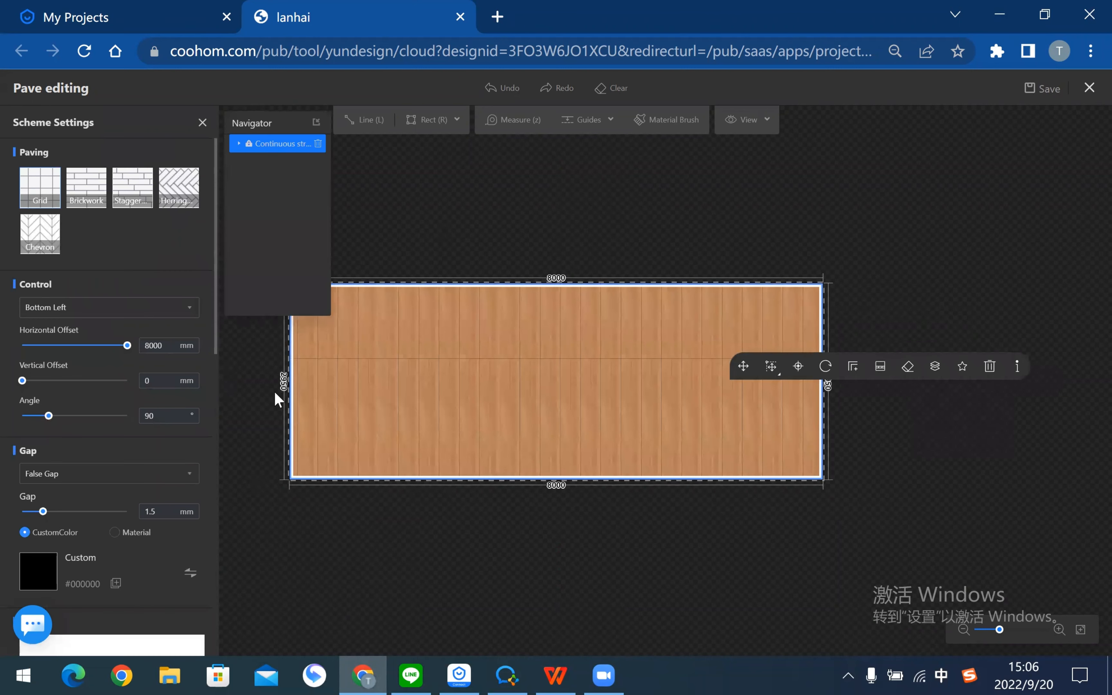
- Check the 1818 × 303 plank pattern size under Gap and Pattern, then bring the tutorial PDF forward
{"action": "scroll", "coordinate": [148, 331], "scroll_direction": "down", "scroll_amount": 5}
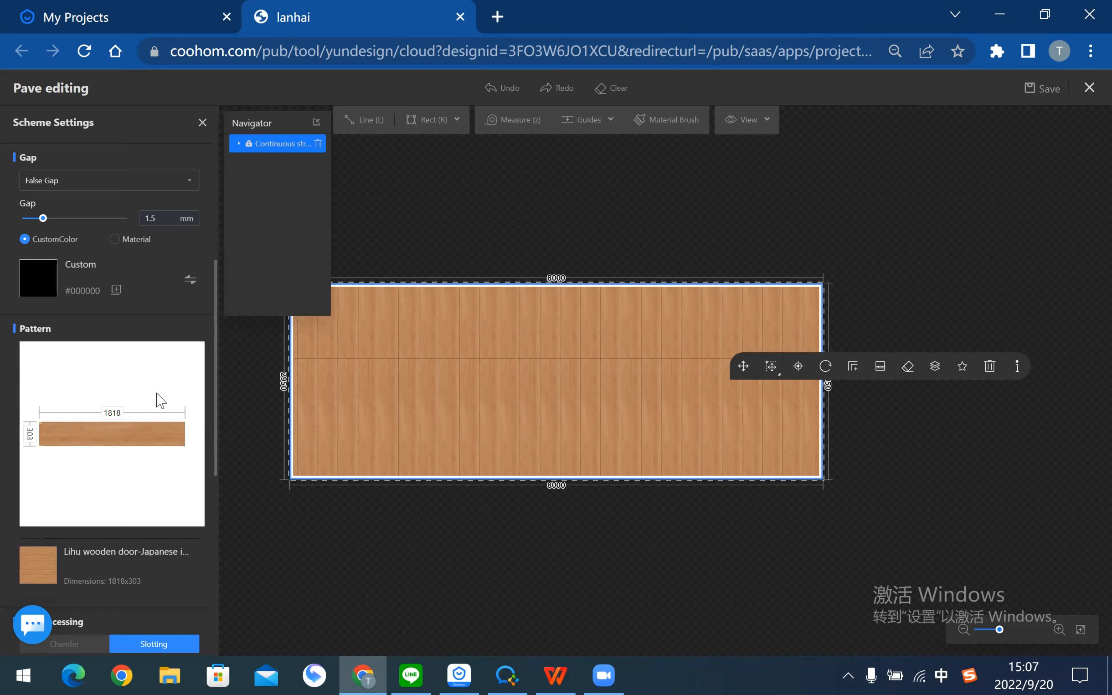
{"action": "key", "text": "alt+Tab"}
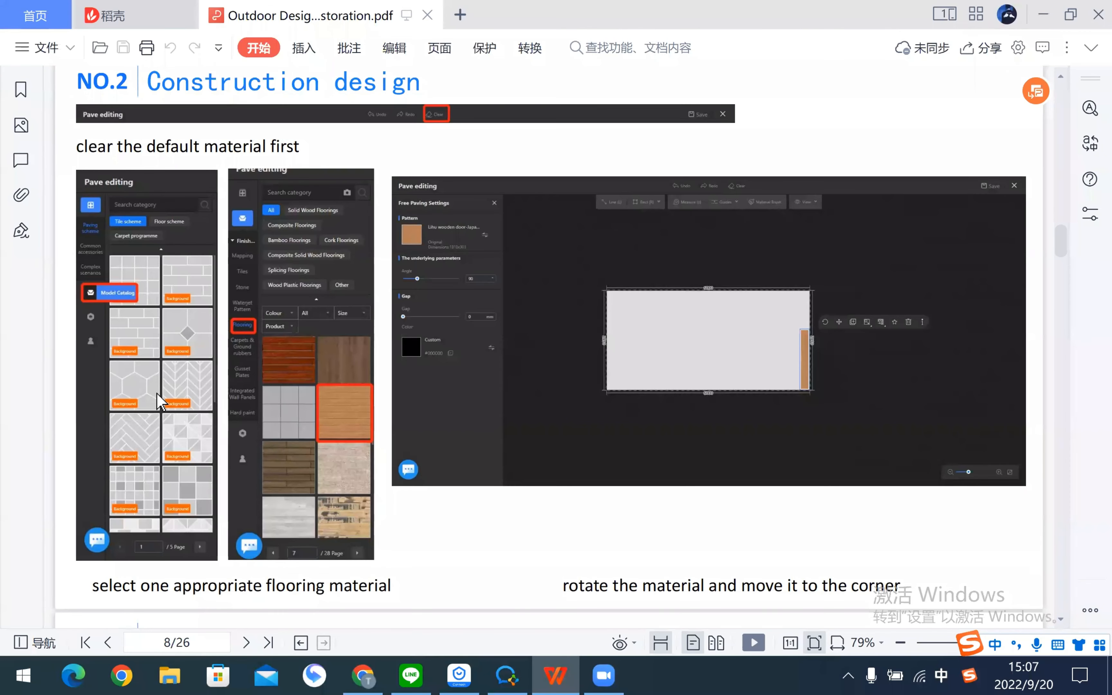
- Scroll the tutorial to page 10 on the gap and pattern dimension, then return to Coohom's pave editor
{"action": "scroll", "coordinate": [546, 445], "scroll_direction": "down", "scroll_amount": 15}
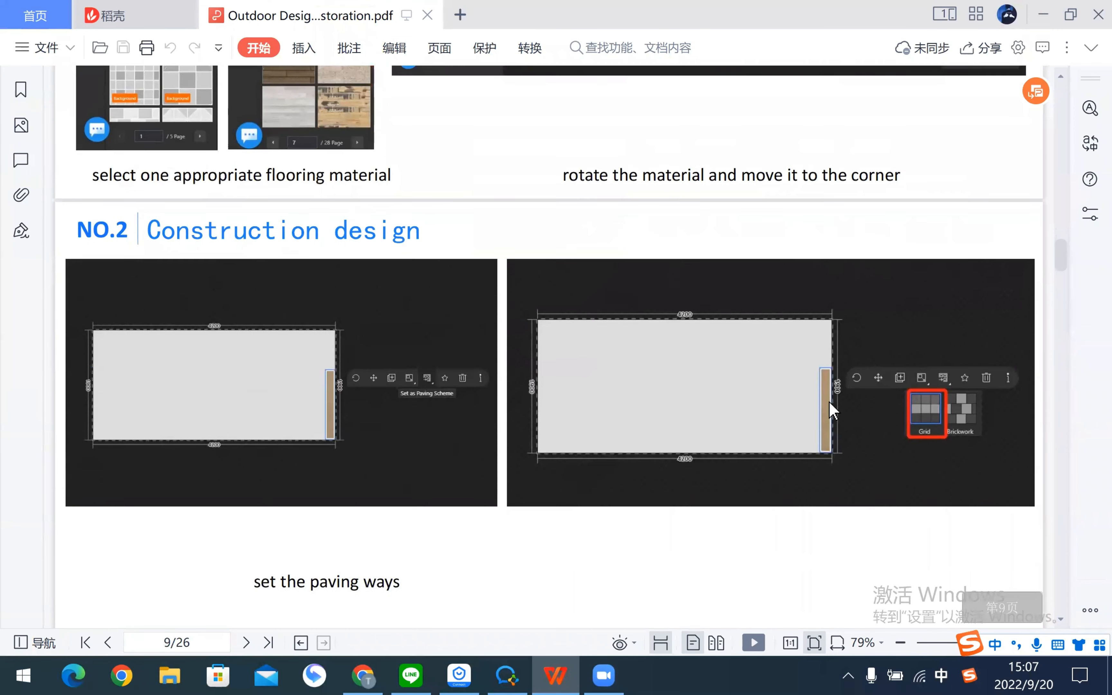
{"action": "scroll", "coordinate": [487, 333], "scroll_direction": "down", "scroll_amount": 6}
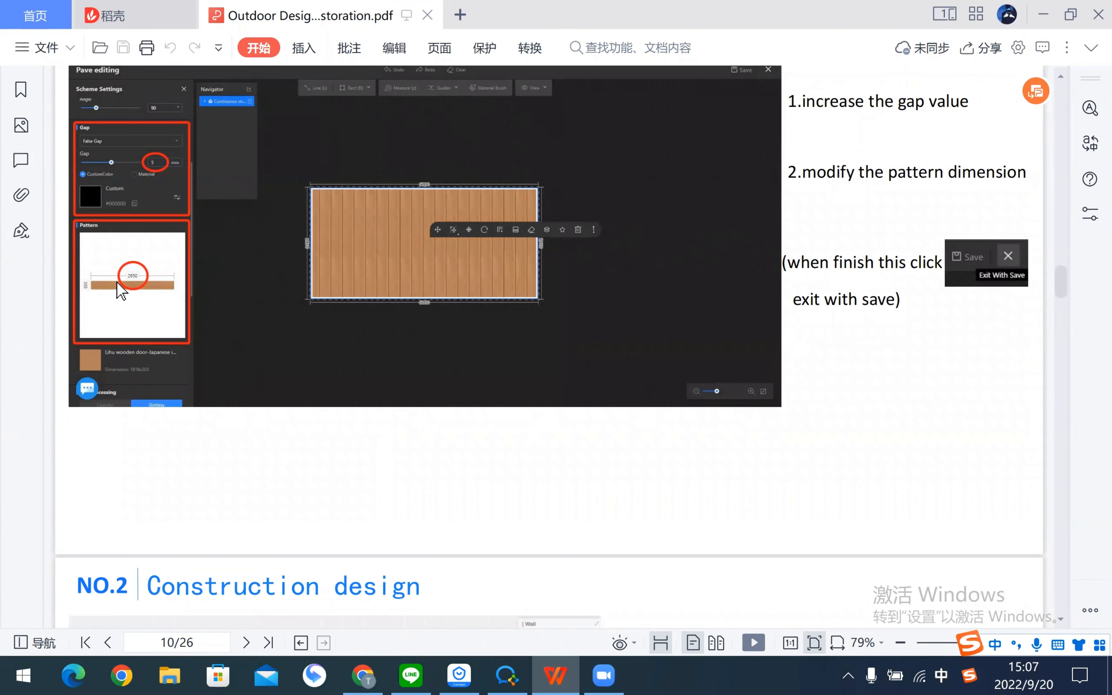
{"action": "key", "text": "alt+Tab"}
- Change the plank pattern length from 1818 to 2950 mm and recheck the floor's settings
{"action": "double_click", "coordinate": [112, 413]}
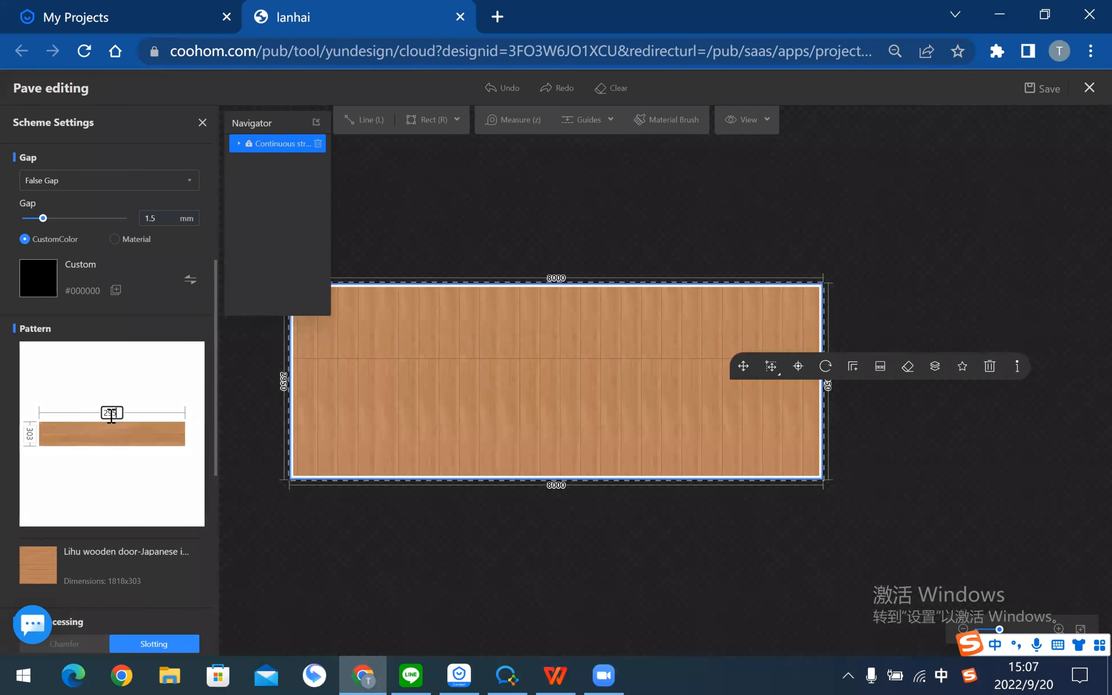
{"action": "key", "text": "Return"}
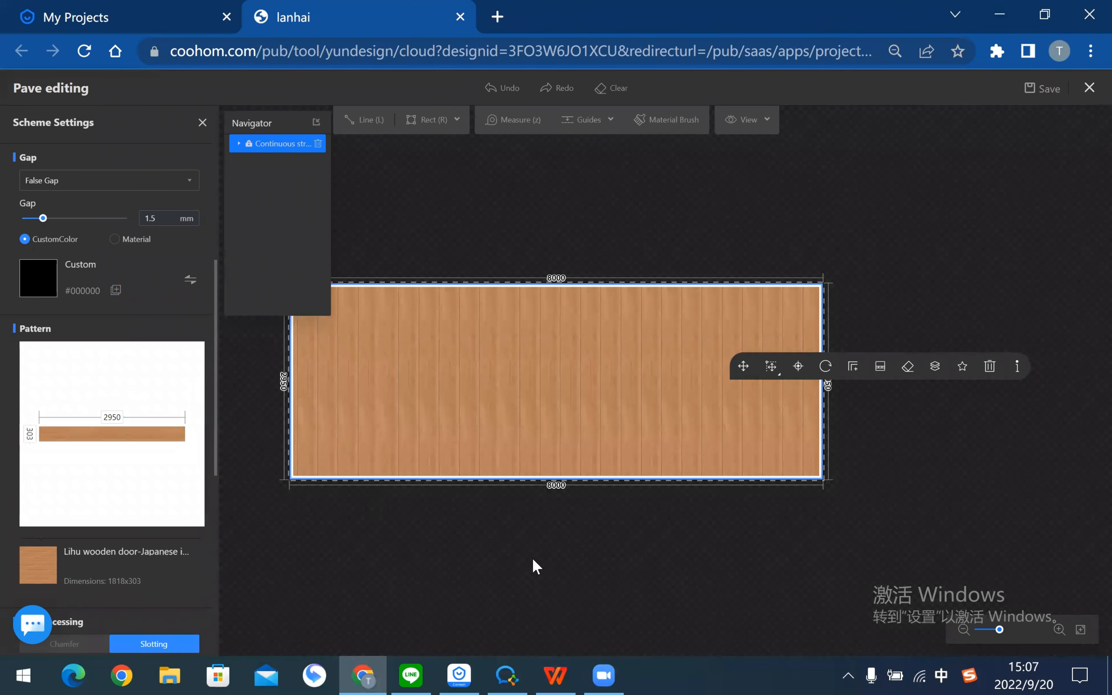
{"action": "left_click", "coordinate": [758, 565]}
{"action": "scroll", "coordinate": [814, 400], "scroll_direction": "up", "scroll_amount": 5}
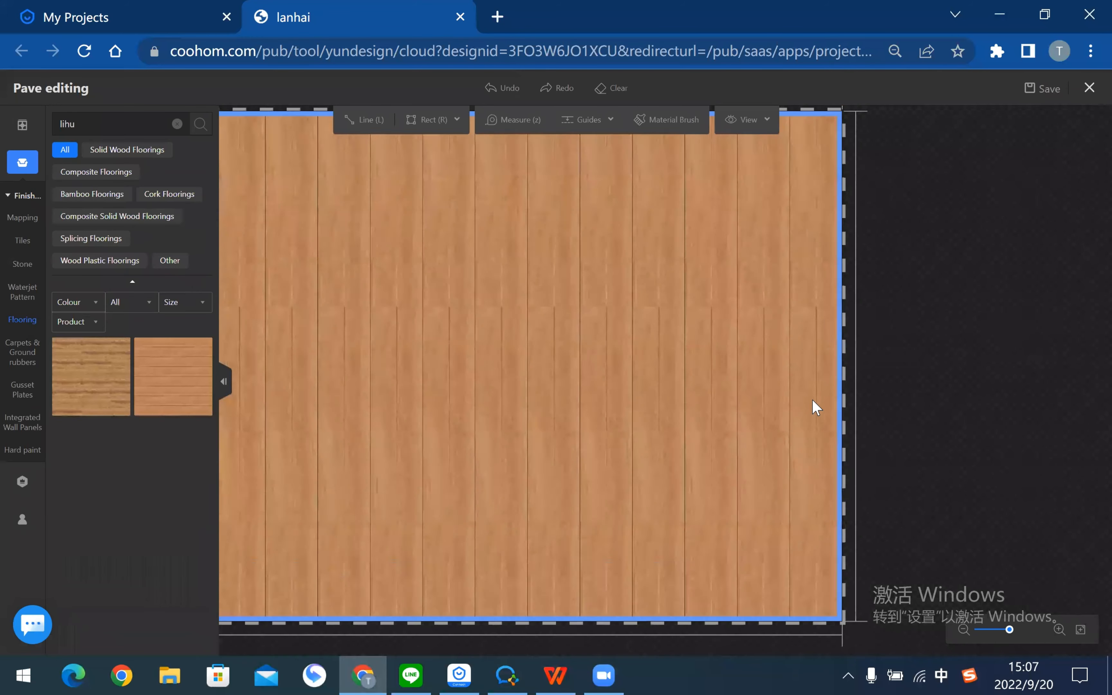
{"action": "scroll", "coordinate": [791, 408], "scroll_direction": "down", "scroll_amount": 5}
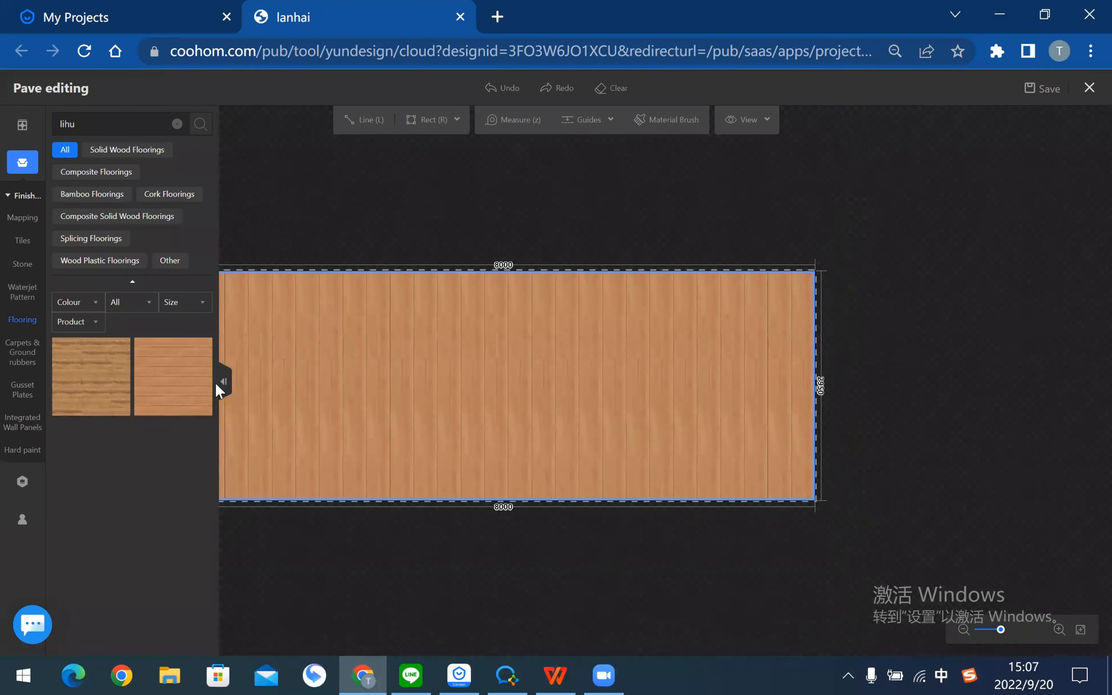
{"action": "left_click", "coordinate": [240, 412]}
{"action": "scroll", "coordinate": [616, 402], "scroll_direction": "down", "scroll_amount": 2}
{"action": "scroll", "coordinate": [119, 389], "scroll_direction": "down", "scroll_amount": 10}
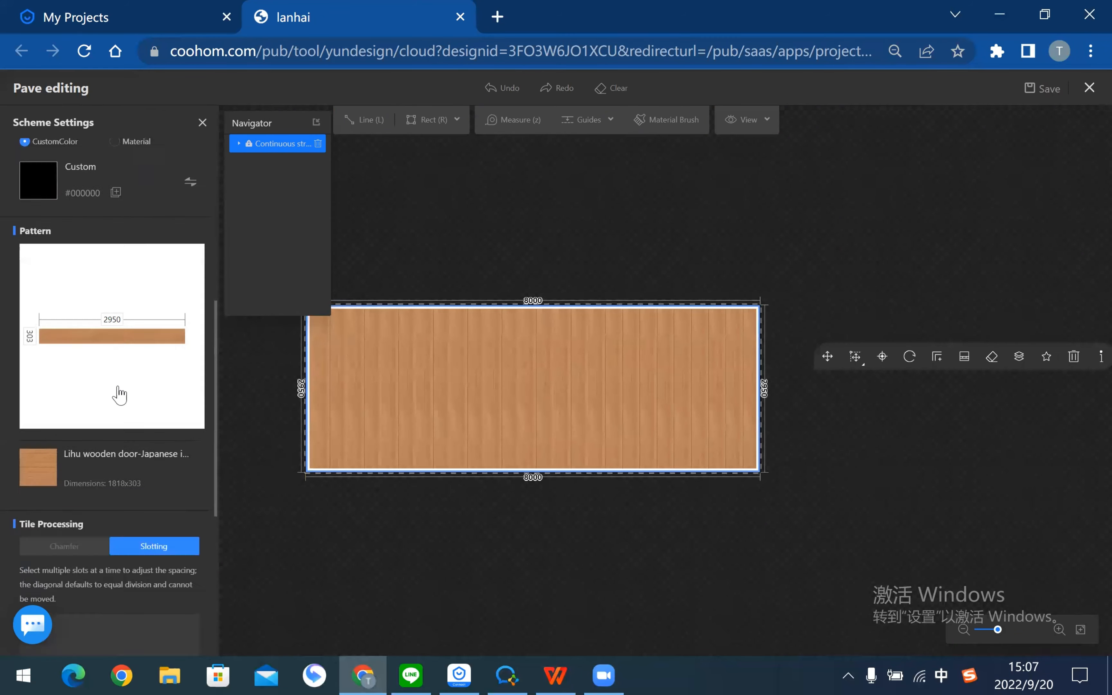
{"action": "scroll", "coordinate": [123, 394], "scroll_direction": "up", "scroll_amount": 8}
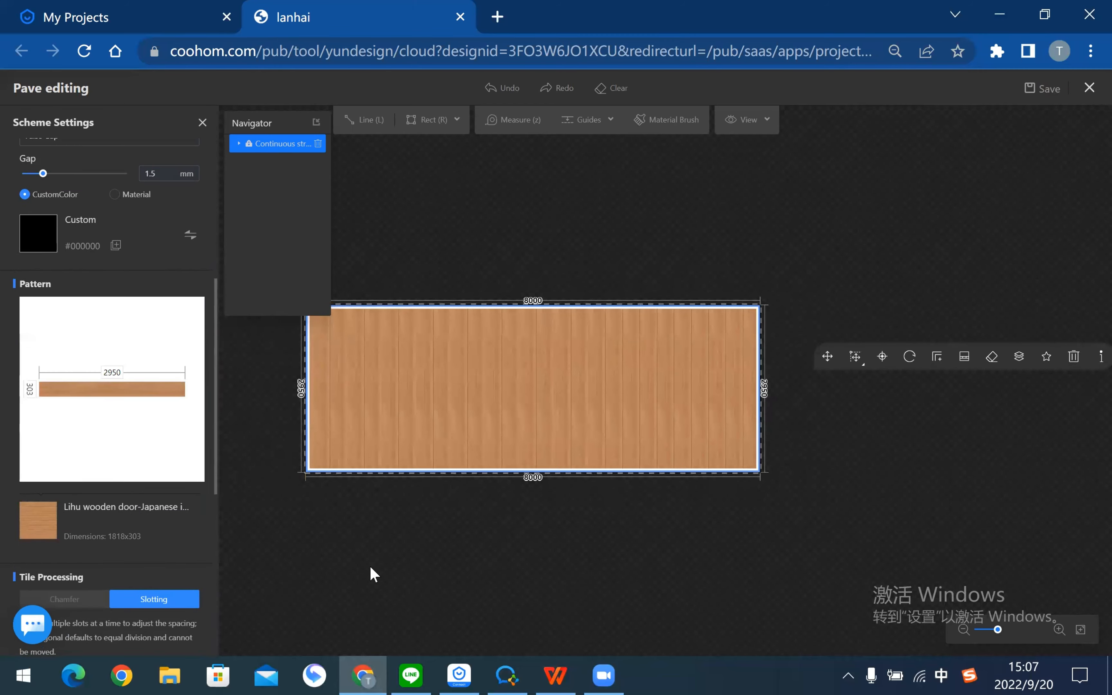
- Check the tutorial's steps, then save the paving and exit the pave editor
{"action": "key", "text": "alt+Tab"}
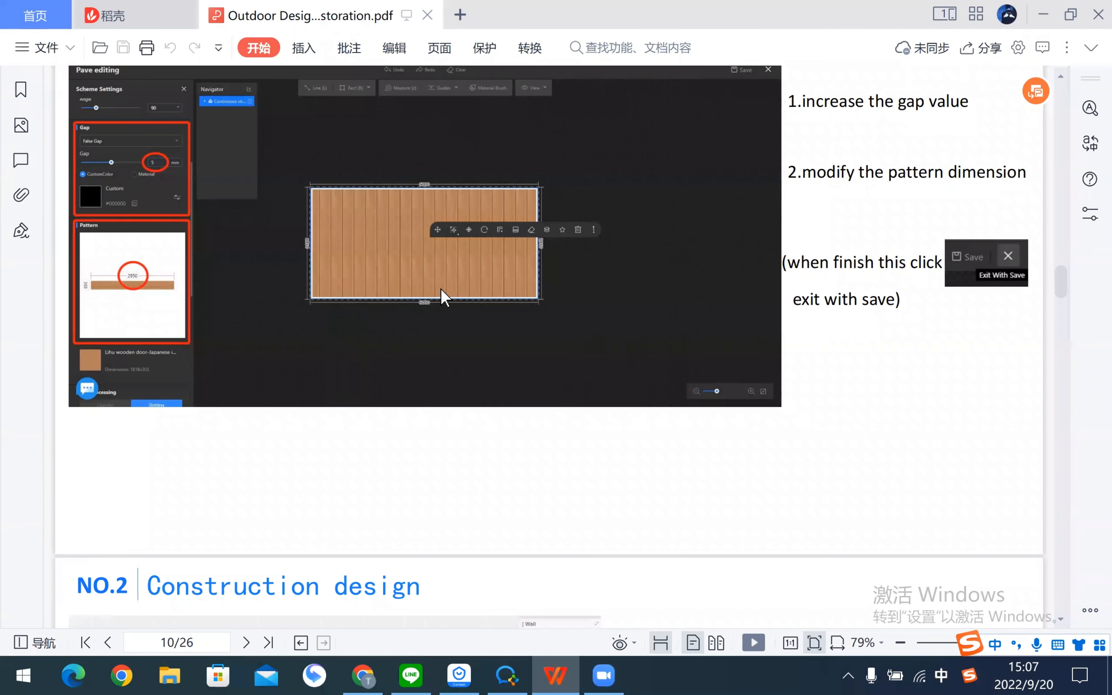
{"action": "key", "text": "alt+Tab"}
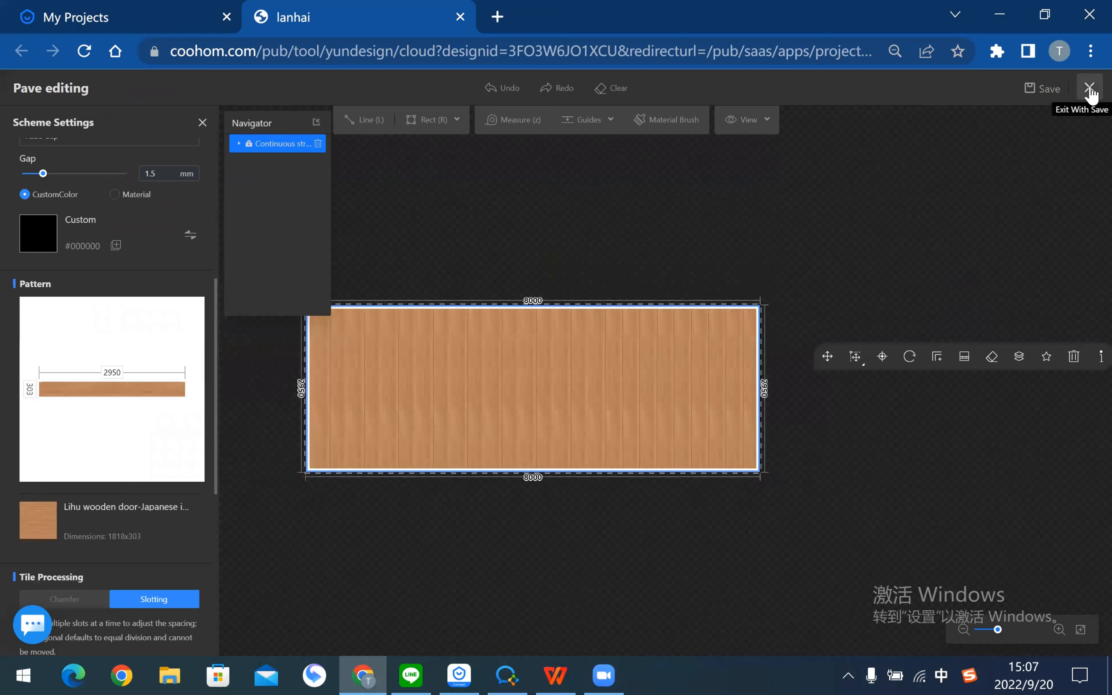
{"action": "left_click", "coordinate": [1091, 94]}
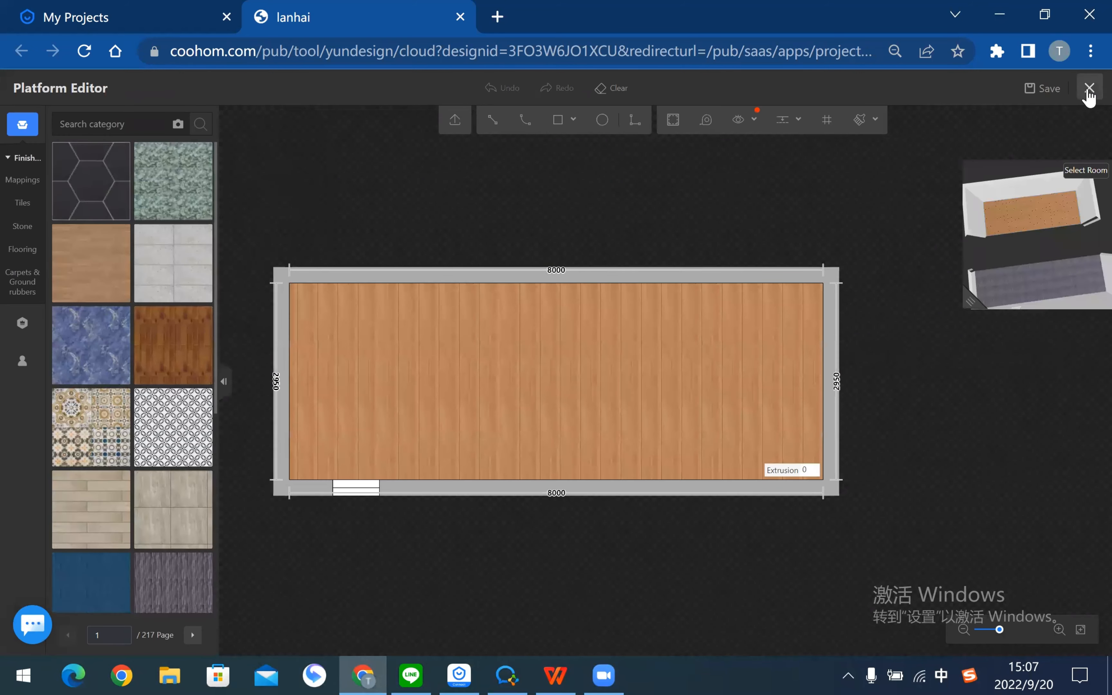
- Go back to the 2D floor plan and delete the lower 30.38 m² grey terrace
{"action": "left_click", "coordinate": [1089, 95]}
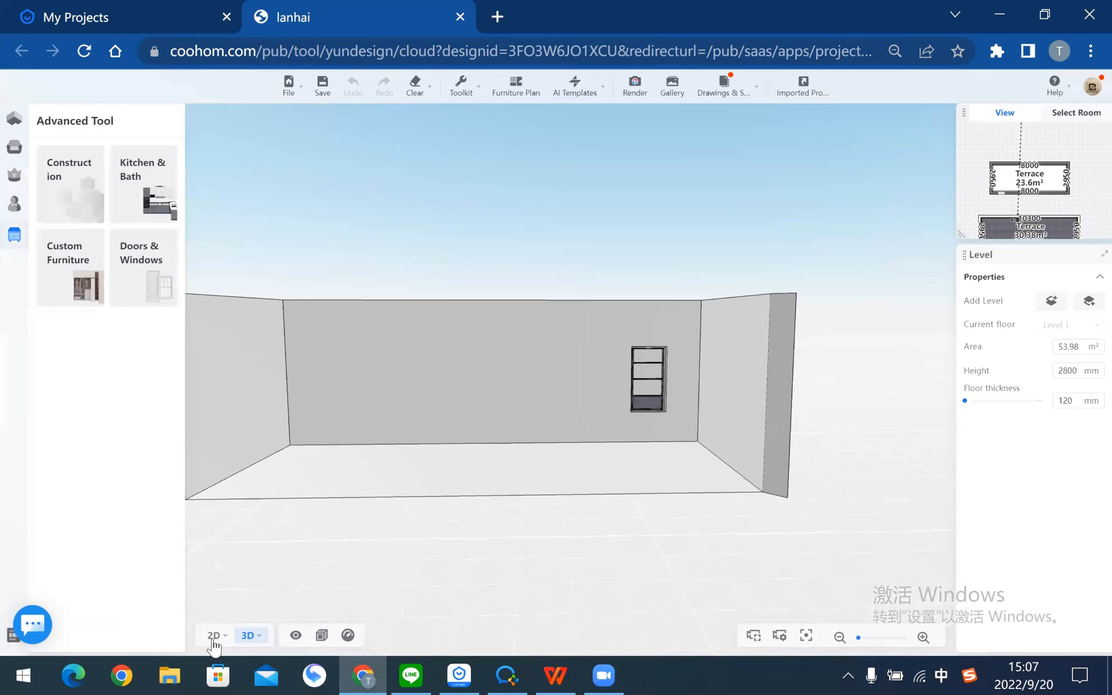
{"action": "left_click", "coordinate": [214, 635]}
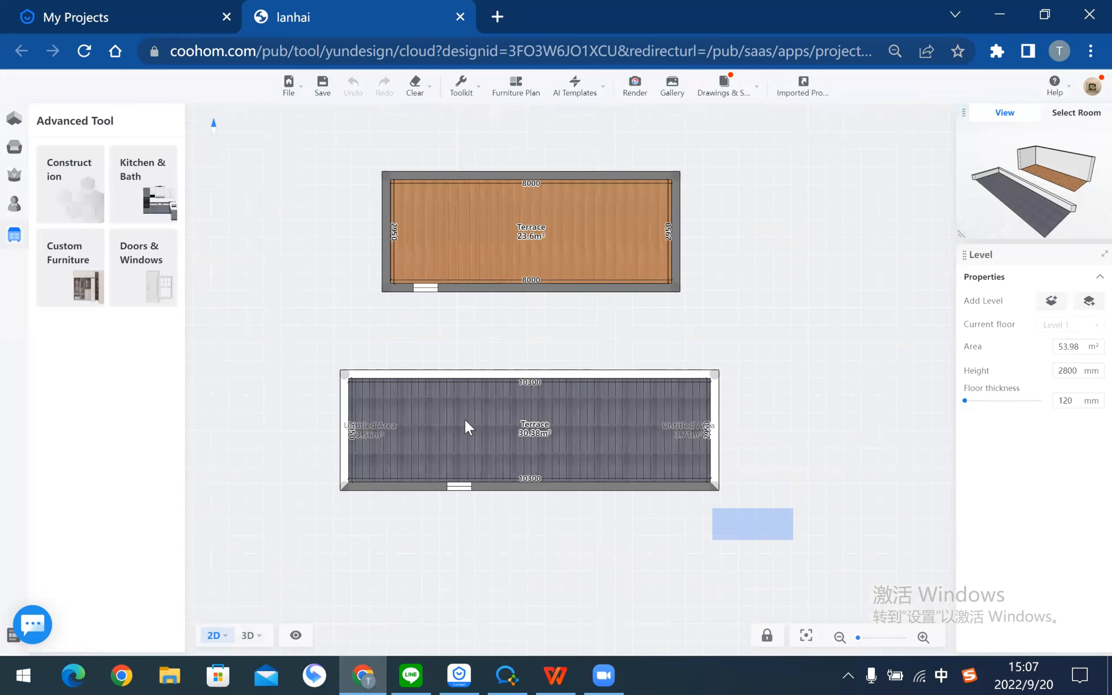
{"action": "left_click_drag", "start_coordinate": [468, 428], "coordinate": [308, 358]}
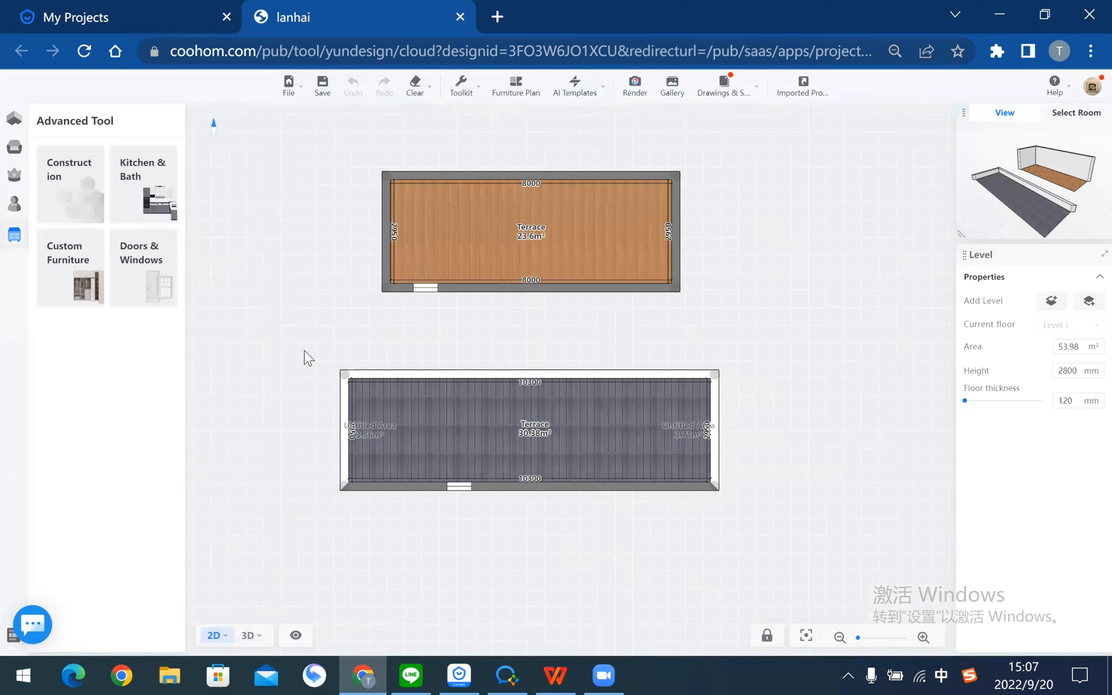
{"action": "left_click", "coordinate": [593, 461]}
{"action": "key", "text": "Delete"}
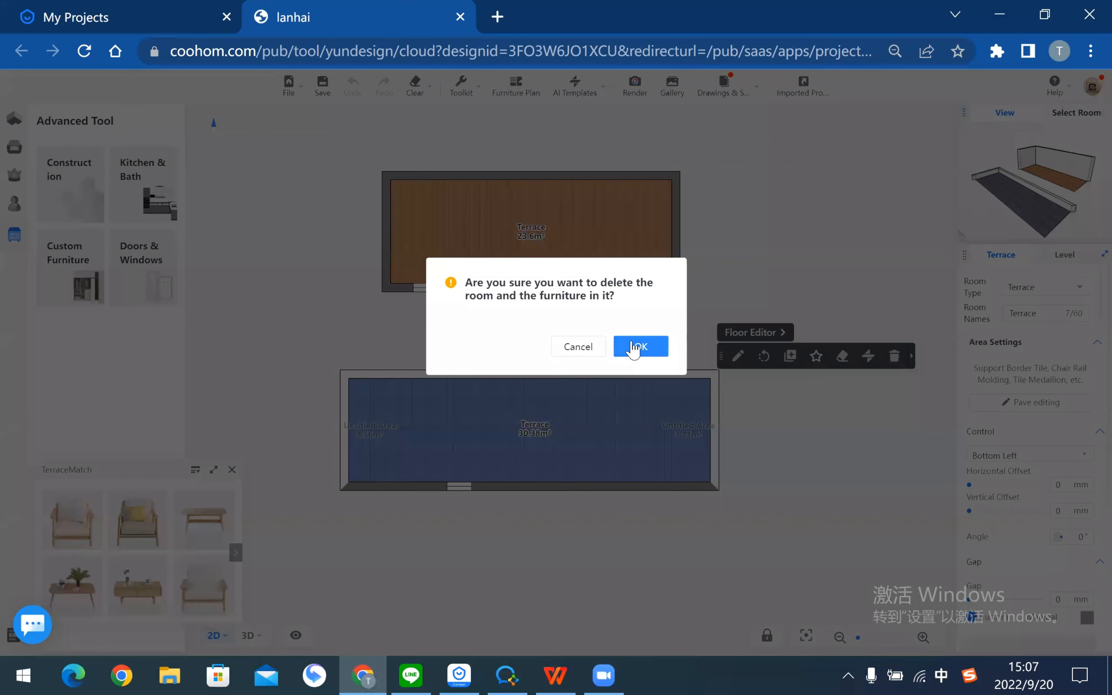
- Confirm deleting the lower terrace and centre the remaining orange-floored terrace in view
{"action": "left_click", "coordinate": [634, 350]}
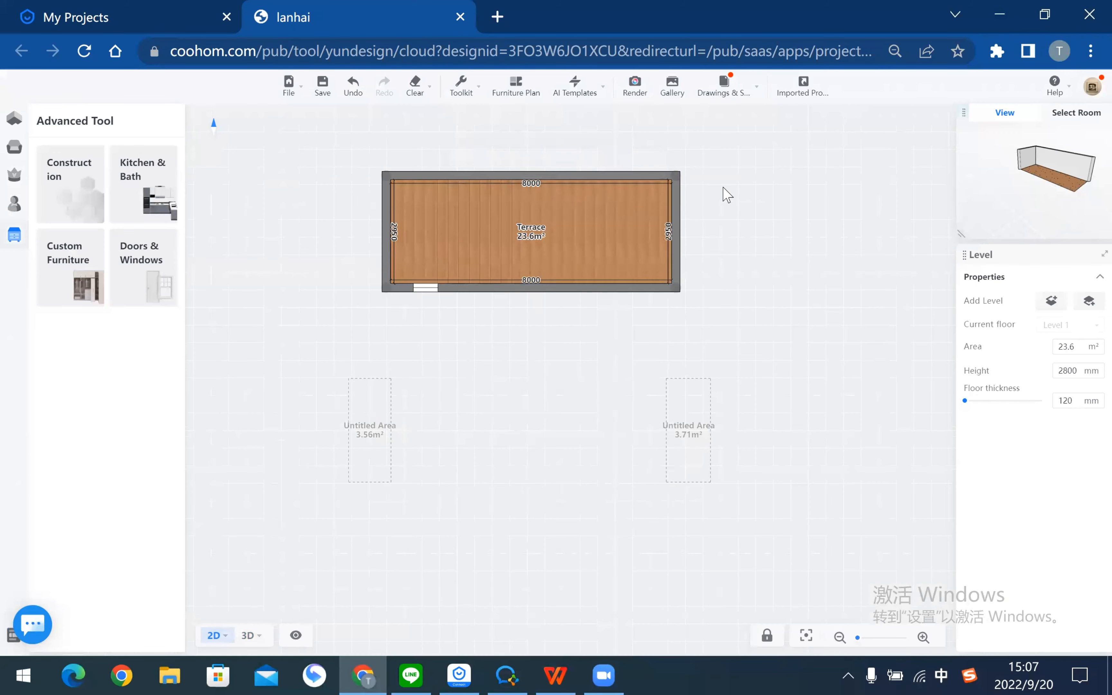
{"action": "right_click_drag", "start_coordinate": [641, 209], "coordinate": [667, 346]}
{"action": "scroll", "coordinate": [571, 303], "scroll_direction": "up", "scroll_amount": 3}
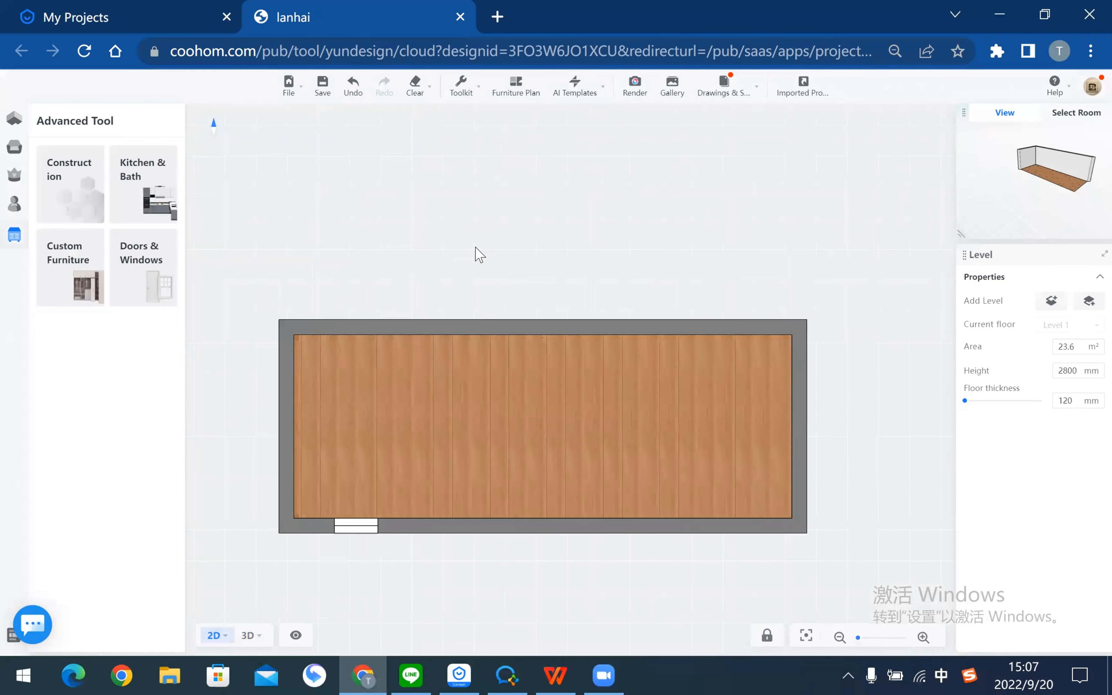
{"action": "right_click_drag", "start_coordinate": [487, 239], "coordinate": [512, 233]}
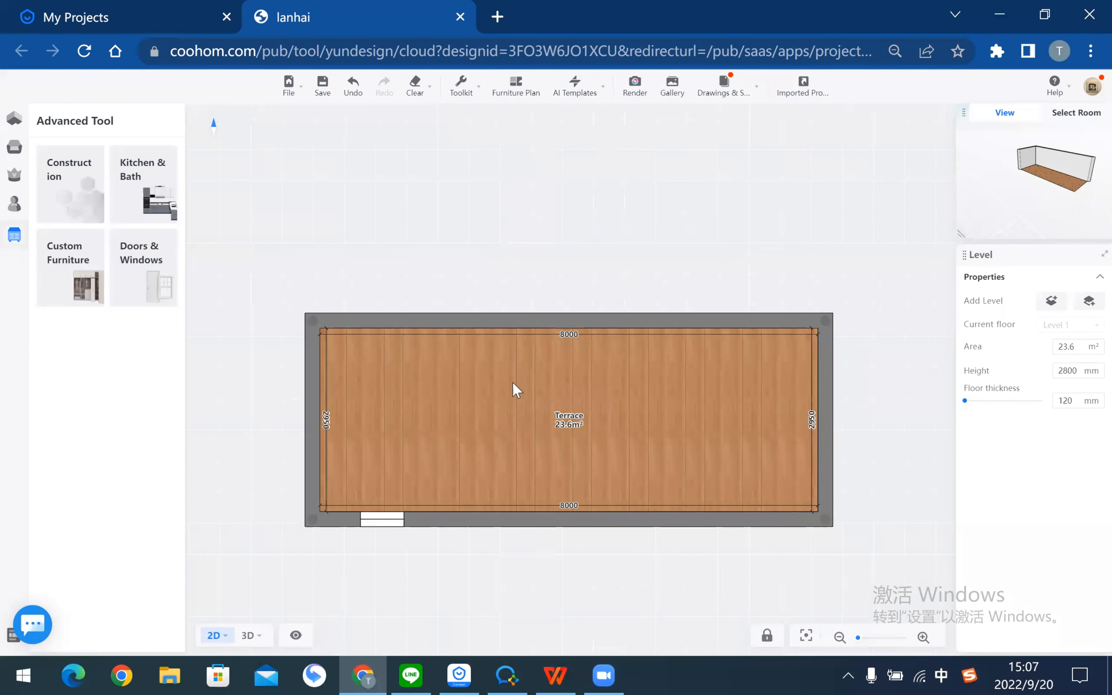
- Scroll the tutorial PDF to page 11 on selecting walls to modify height
{"action": "key", "text": "alt+Tab"}
{"action": "scroll", "coordinate": [459, 382], "scroll_direction": "down", "scroll_amount": 5}
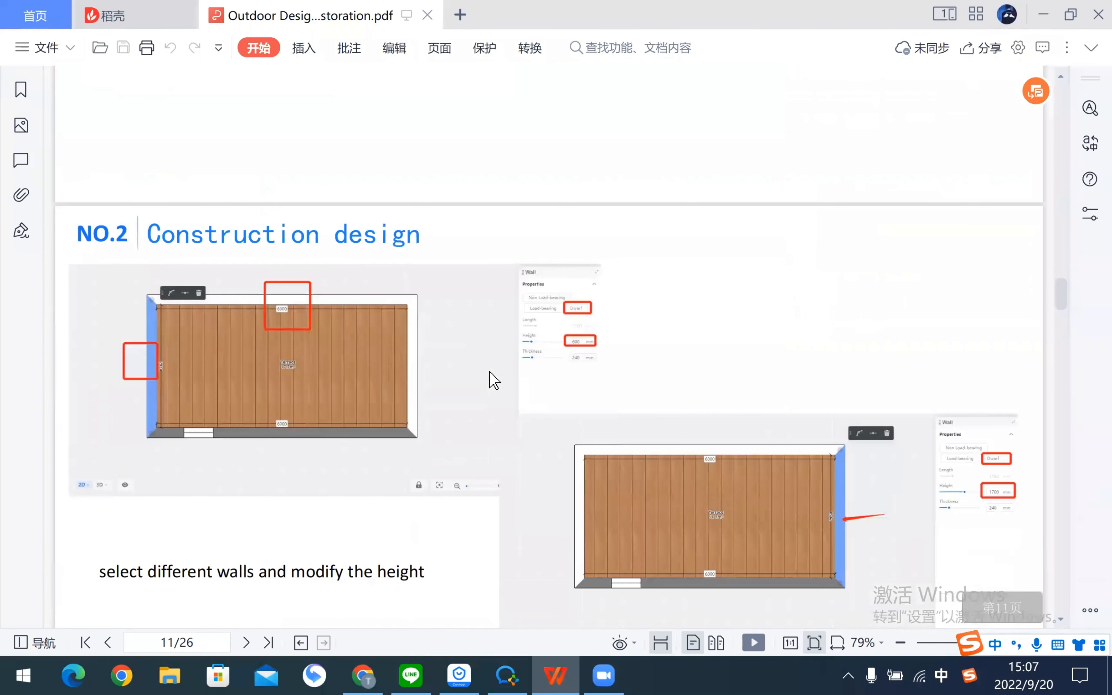
{"action": "scroll", "coordinate": [556, 316], "scroll_direction": "down", "scroll_amount": 2}
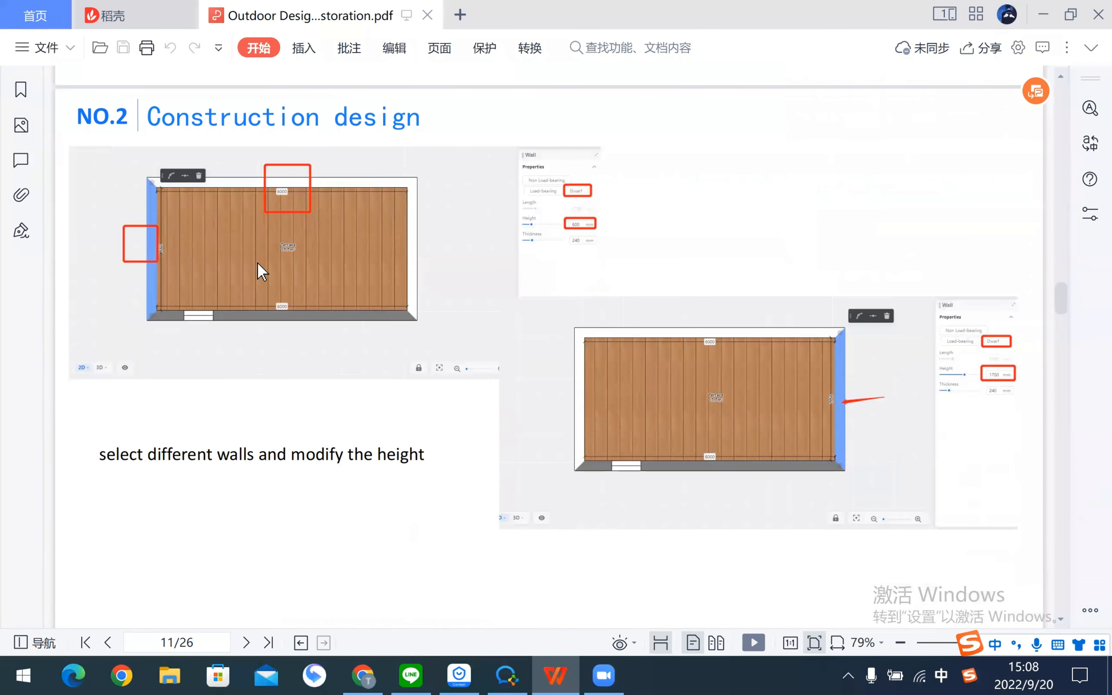
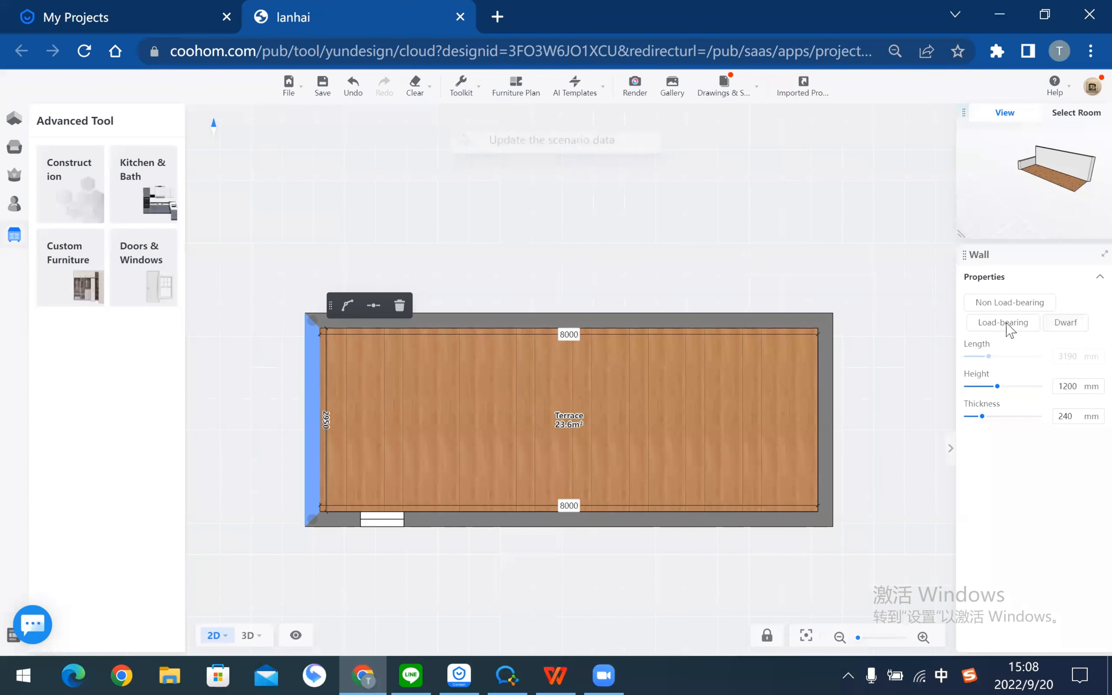
- Set the left wall height to 600 and make the top wall a 600 mm dwarf wall
{"action": "left_click", "coordinate": [1074, 388]}
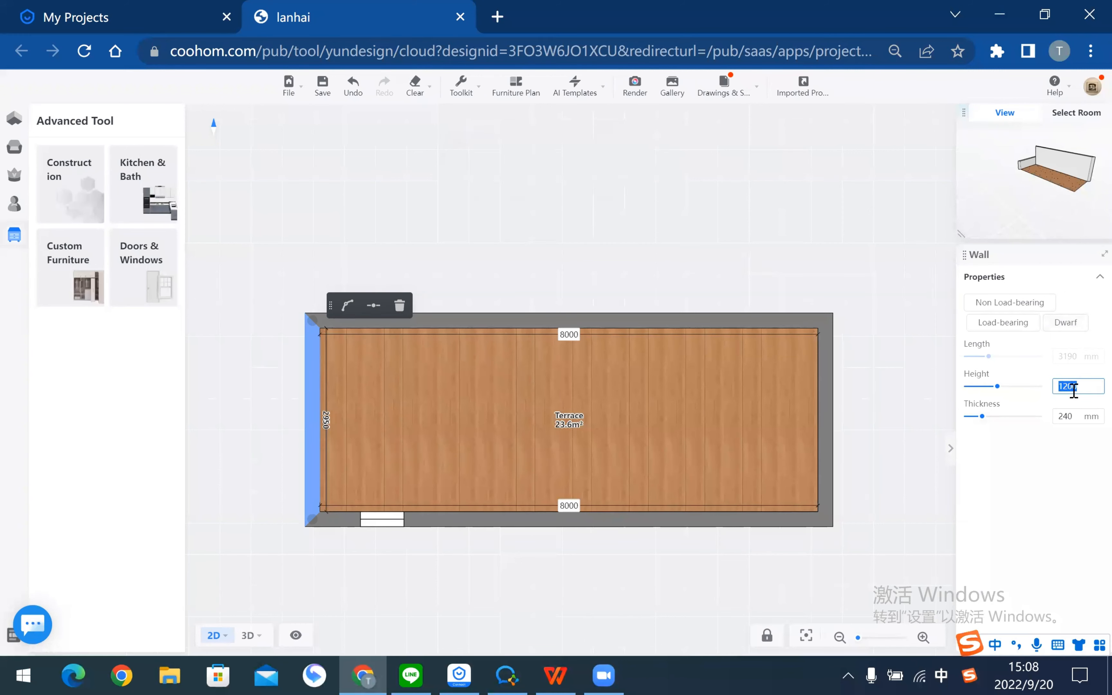
{"action": "key", "text": "alt+Tab"}
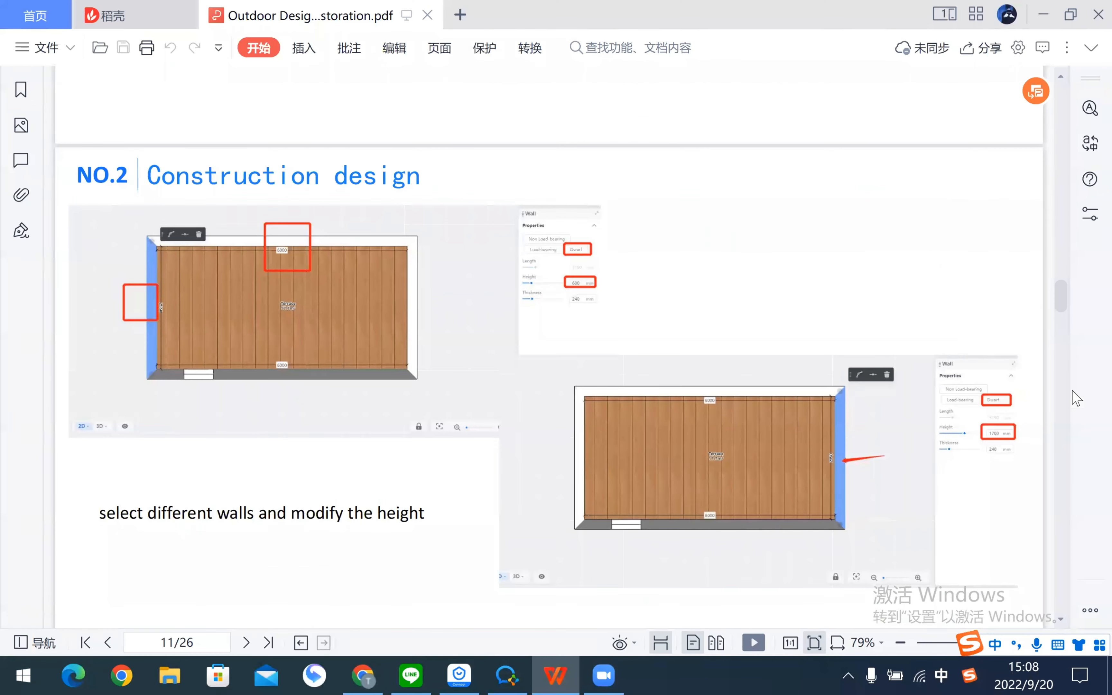
{"action": "key", "text": "alt+Tab"}
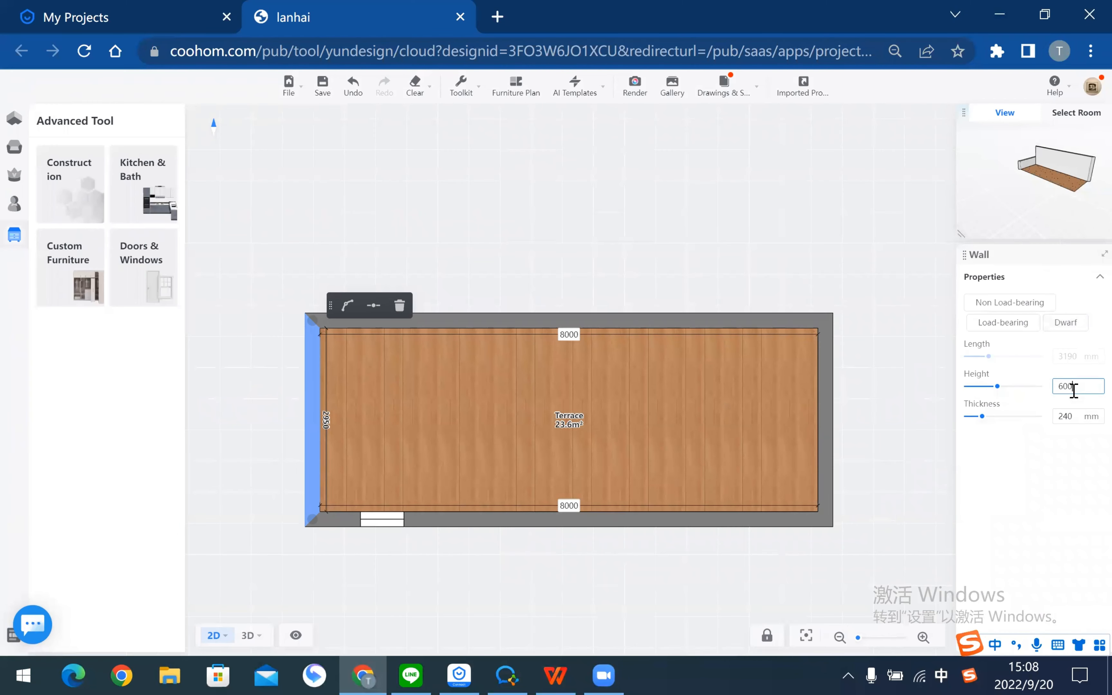
{"action": "type", "text": "600"}
{"action": "key", "text": "Return"}
{"action": "left_click", "coordinate": [661, 318]}
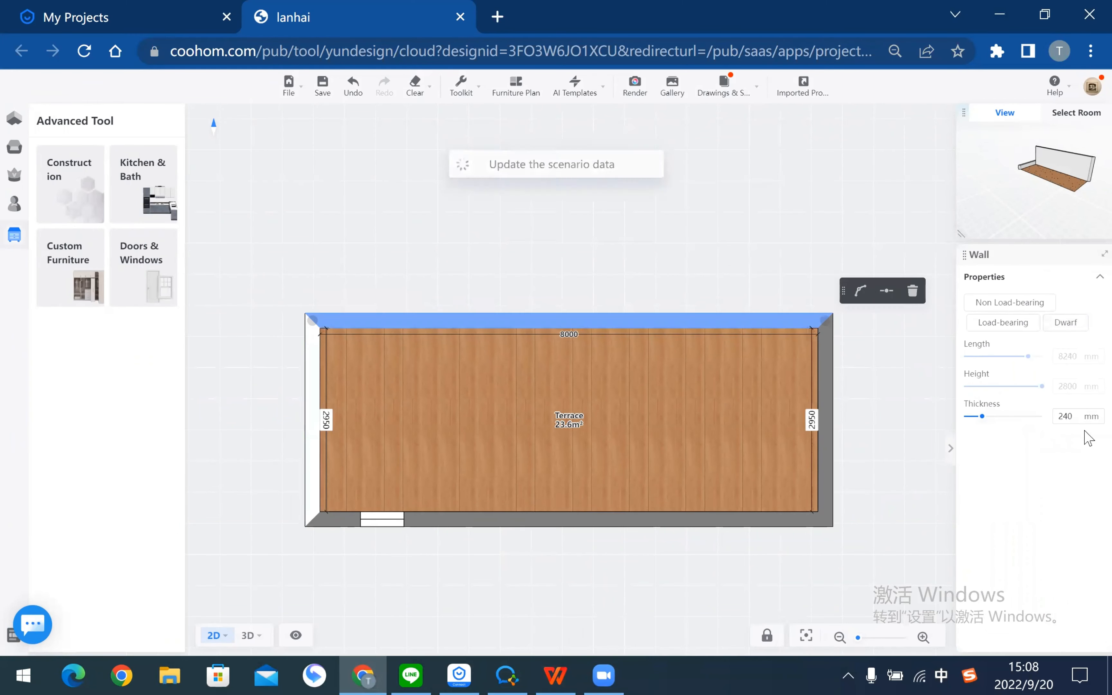
{"action": "left_click", "coordinate": [1066, 323]}
{"action": "double_click", "coordinate": [1078, 387]}
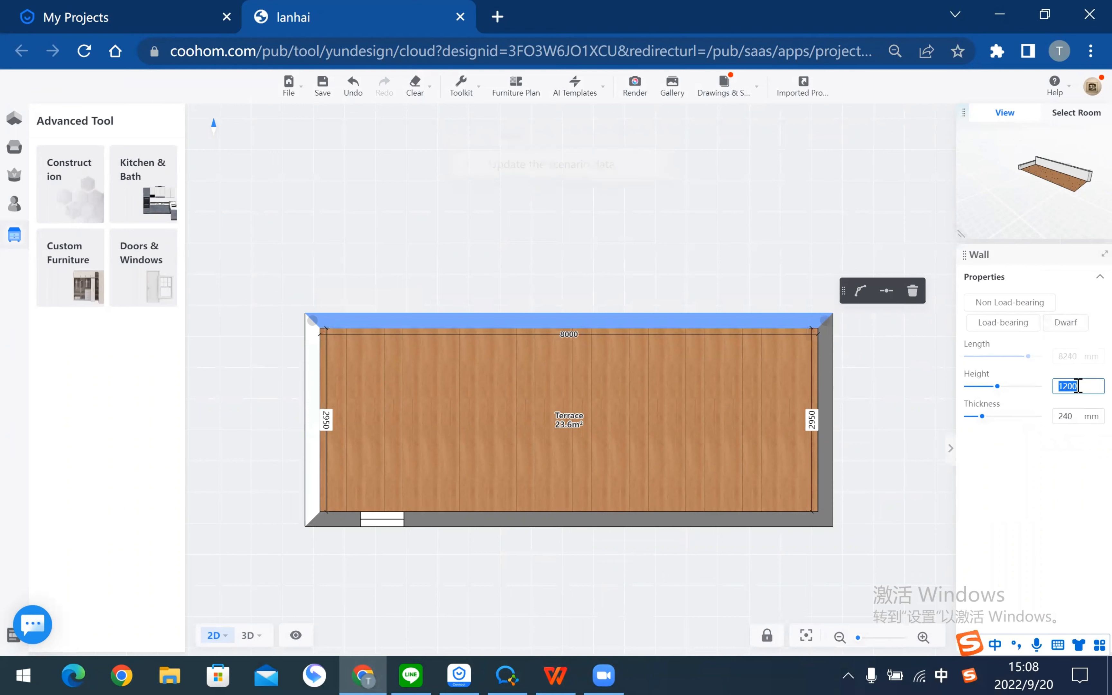
{"action": "key", "text": "Return"}
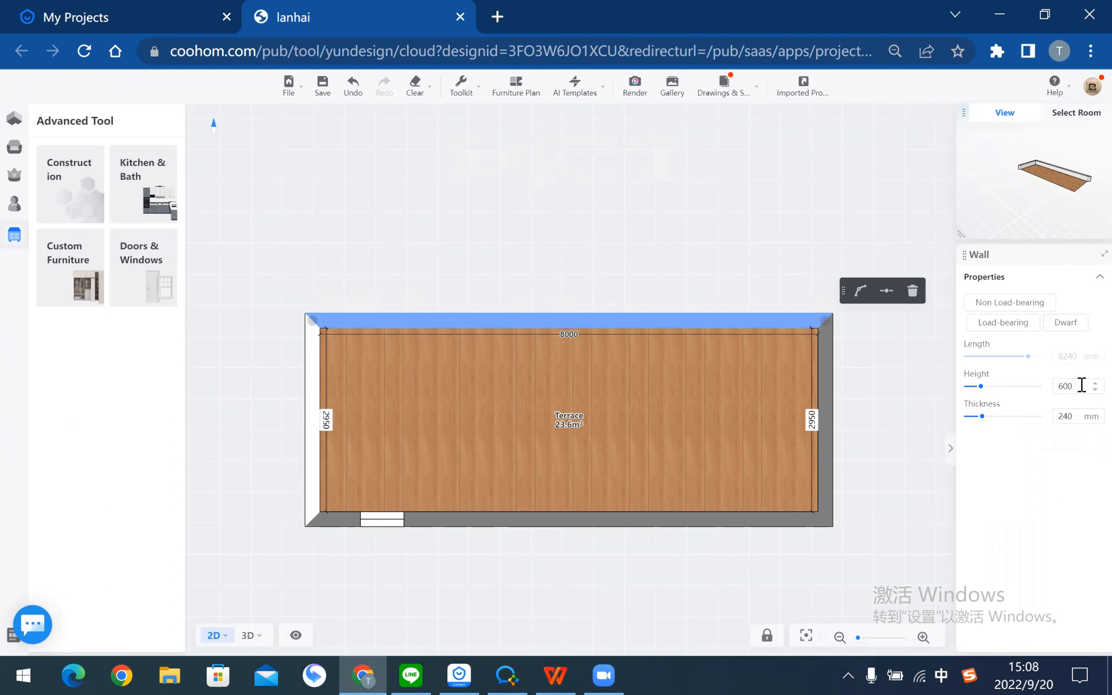
- Make the right wall a dwarf wall 1700 mm high
{"action": "left_click", "coordinate": [832, 406]}
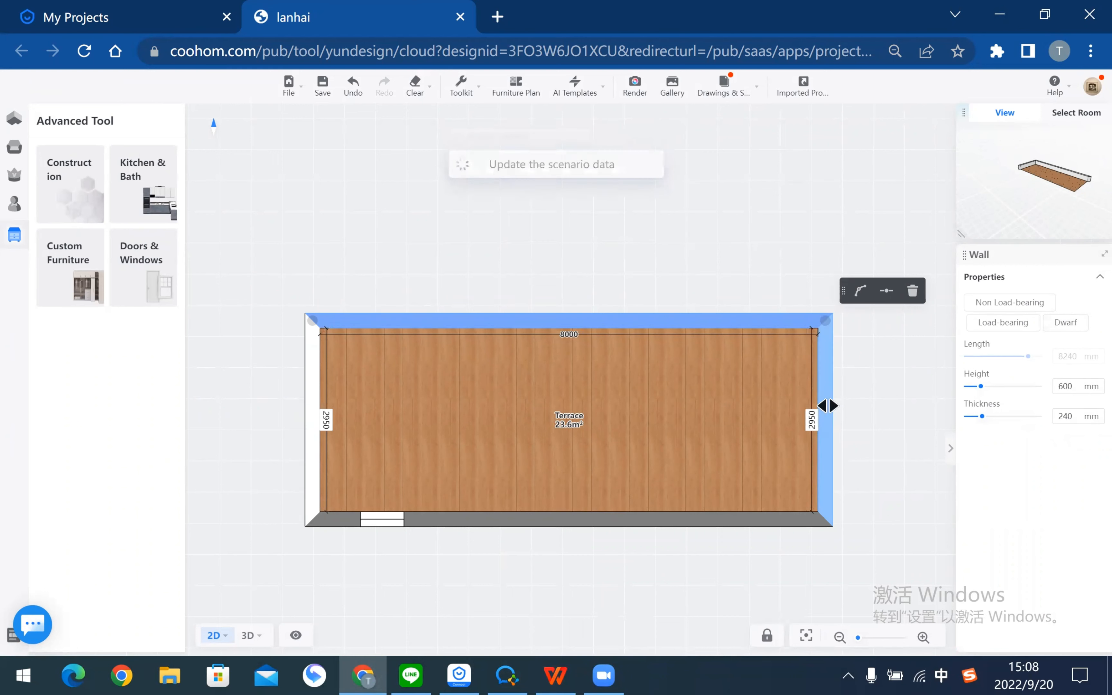
{"action": "left_click", "coordinate": [1070, 326]}
{"action": "double_click", "coordinate": [1072, 388]}
{"action": "key", "text": "alt+Tab"}
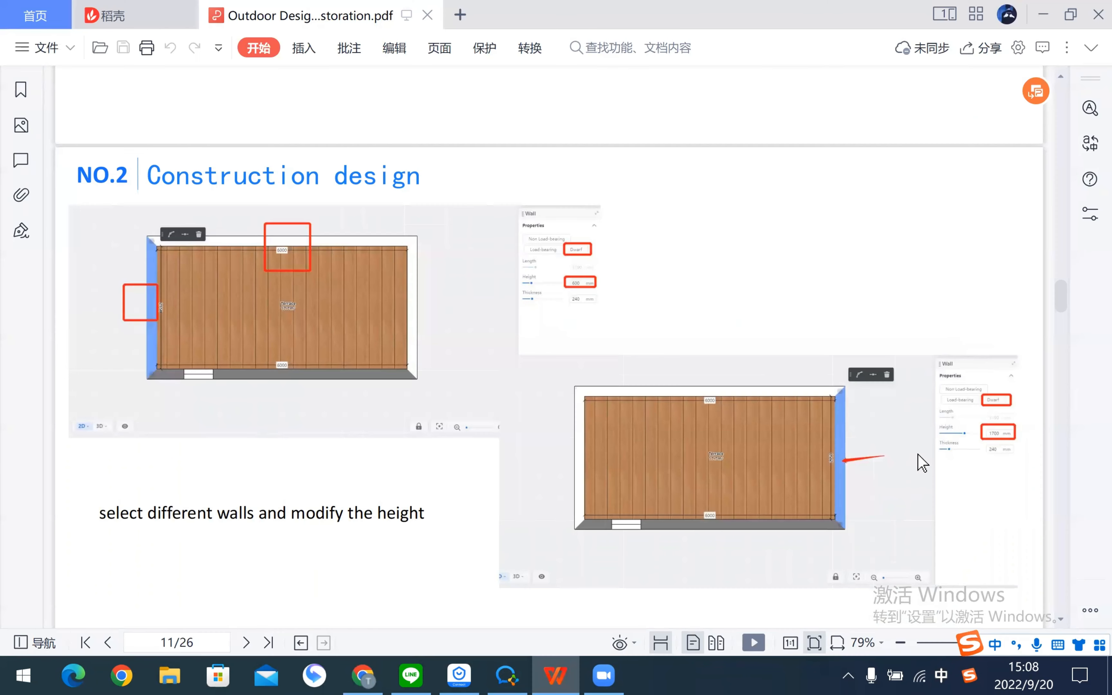
{"action": "key", "text": "alt+Tab"}
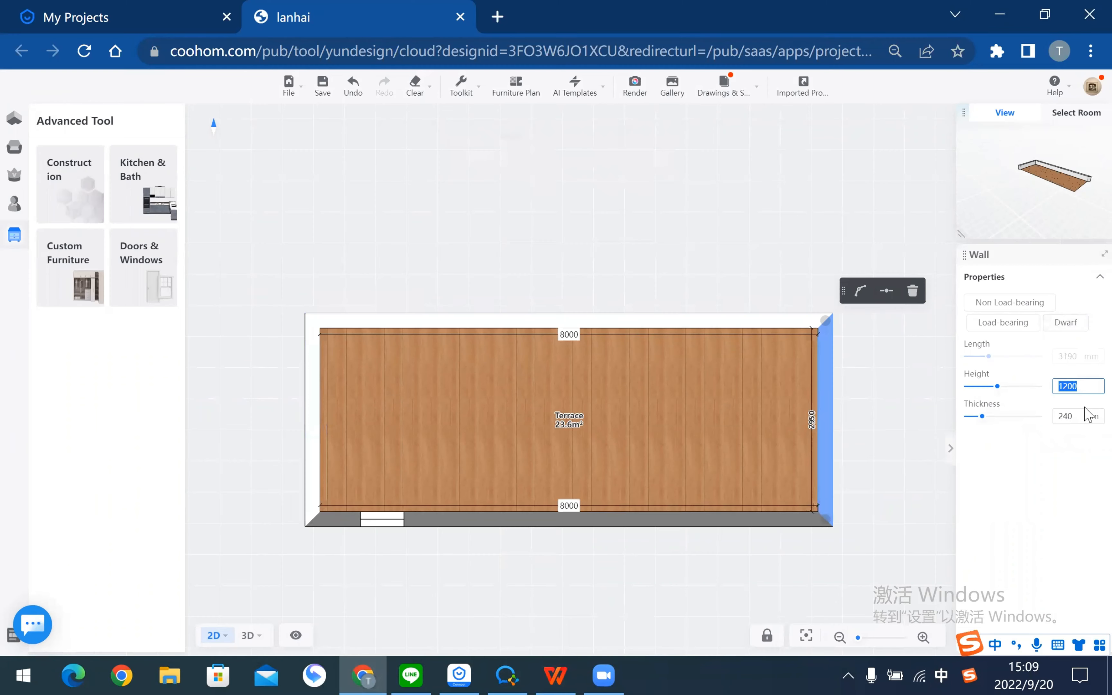
{"action": "type", "text": "1700"}
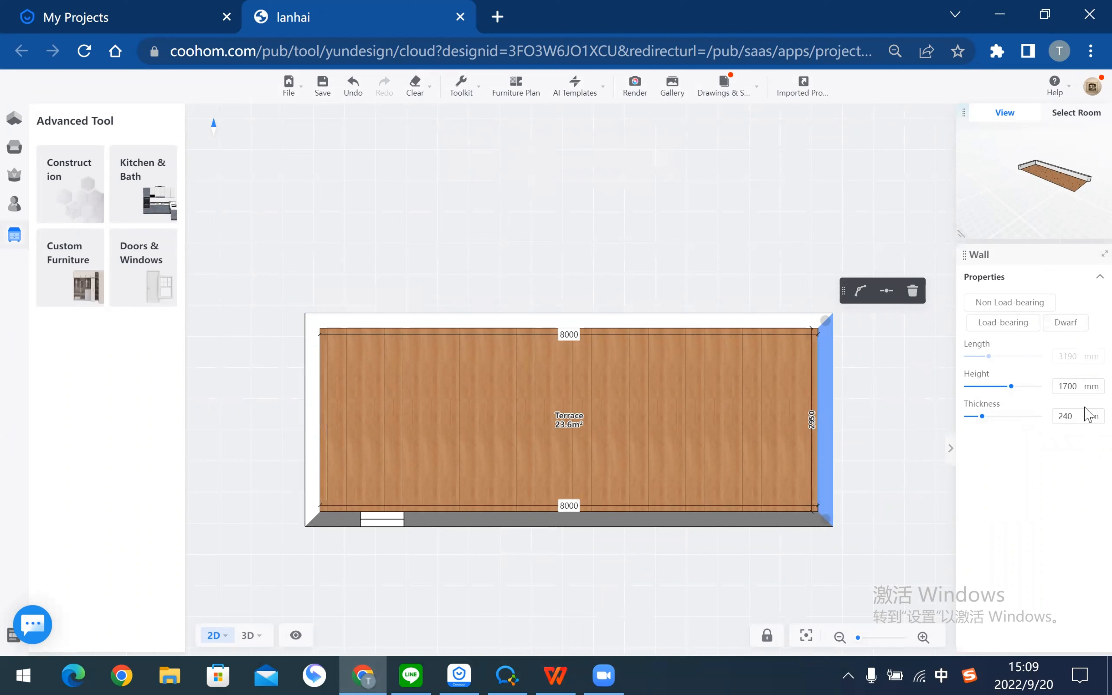
{"action": "left_click", "coordinate": [864, 453]}
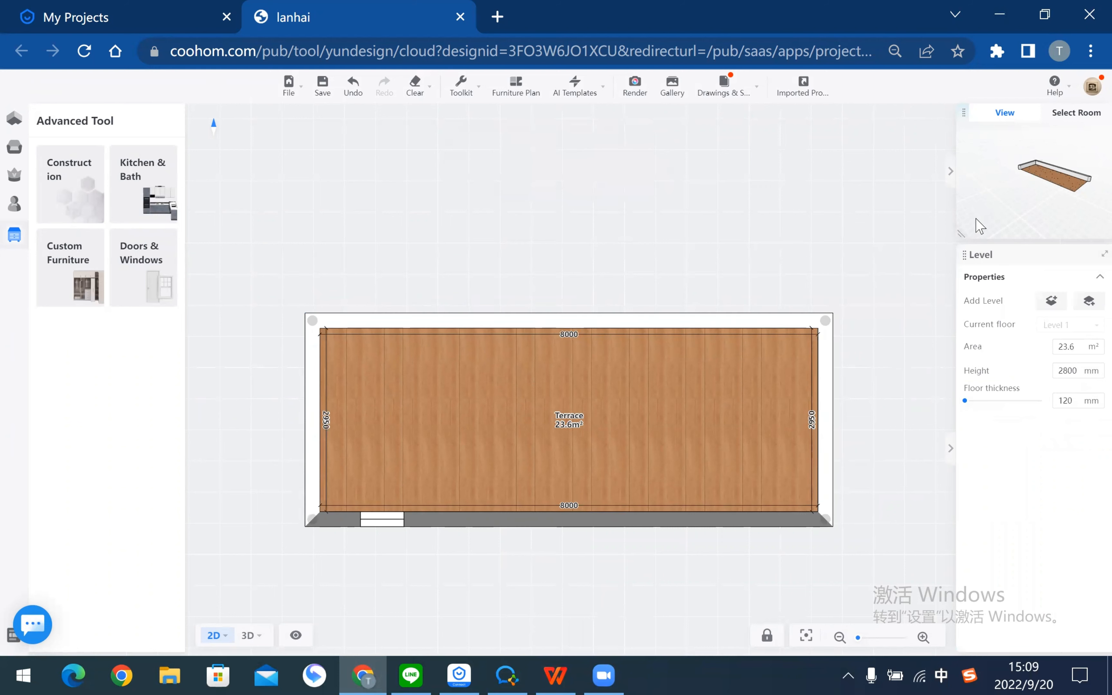
- Check the new wall heights in the enlarged 3D preview, then return to the tutorial PDF
{"action": "left_click_drag", "start_coordinate": [962, 234], "coordinate": [658, 418]}
{"action": "left_click_drag", "start_coordinate": [812, 387], "coordinate": [907, 373]}
{"action": "left_click_drag", "start_coordinate": [662, 417], "coordinate": [822, 370]}
{"action": "key", "text": "alt+Tab"}
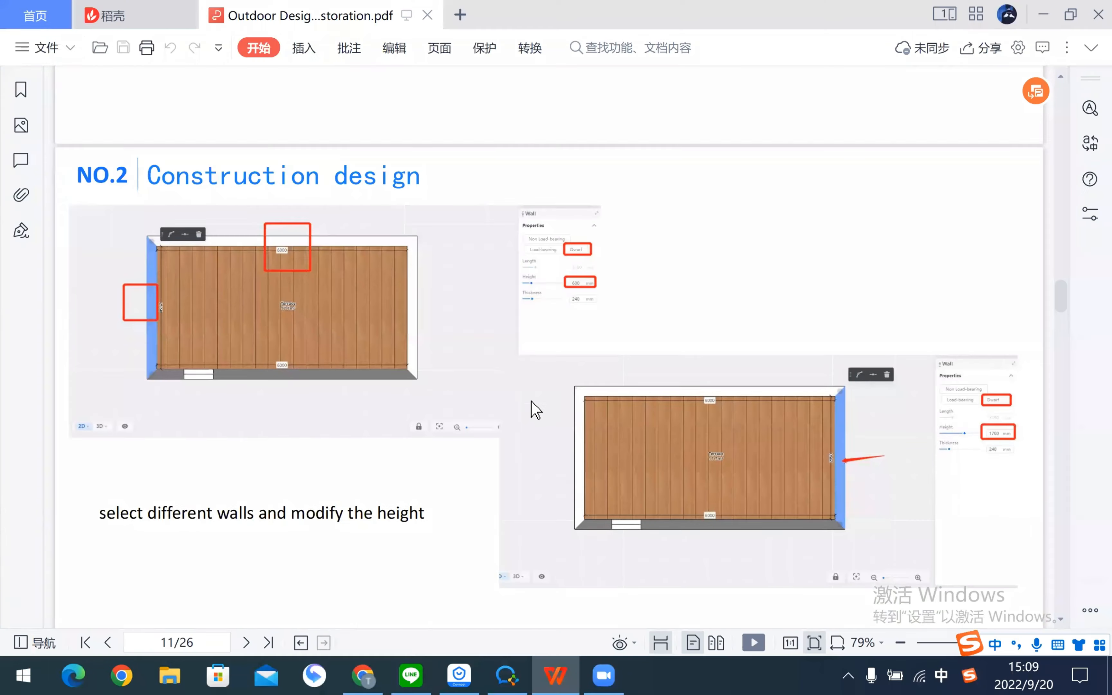
- Review the tutorial PDF up to page 12 on window-top guide lines, then return to Coohom
{"action": "scroll", "coordinate": [534, 405], "scroll_direction": "down", "scroll_amount": 10}
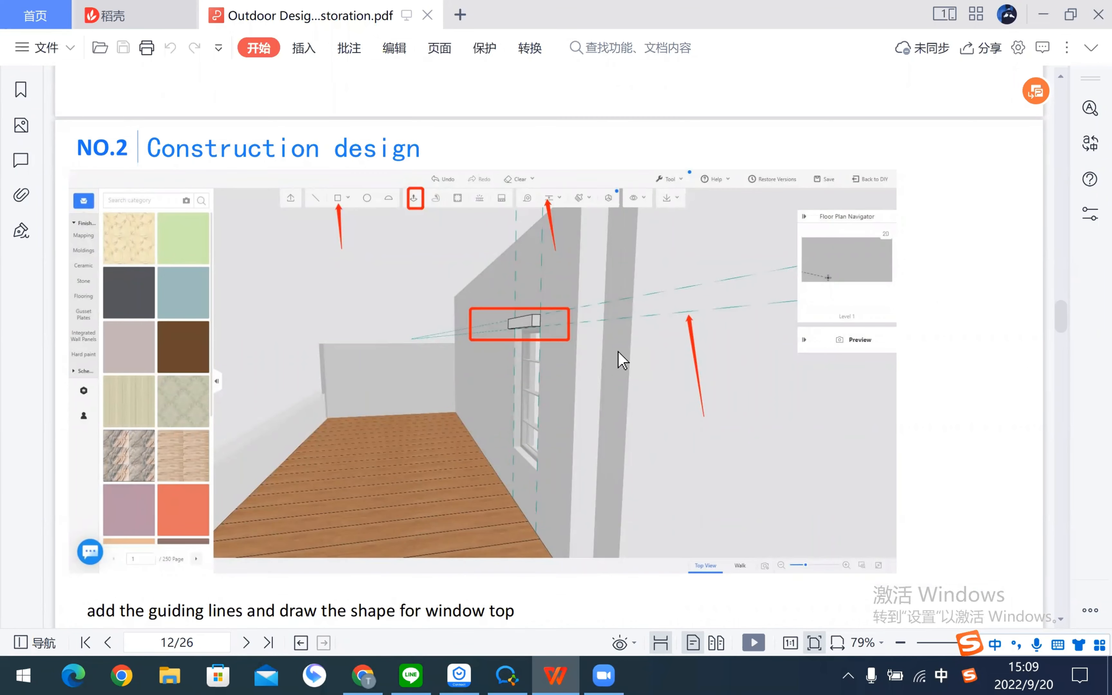
{"action": "scroll", "coordinate": [622, 360], "scroll_direction": "up", "scroll_amount": 20}
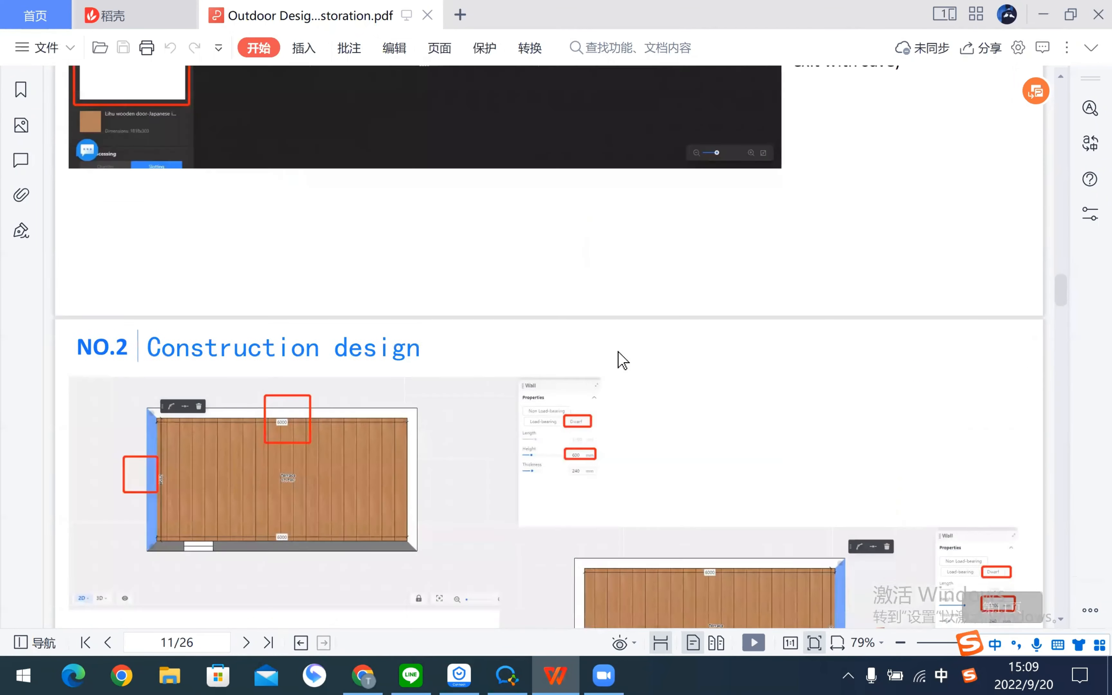
{"action": "scroll", "coordinate": [623, 360], "scroll_direction": "up", "scroll_amount": 15}
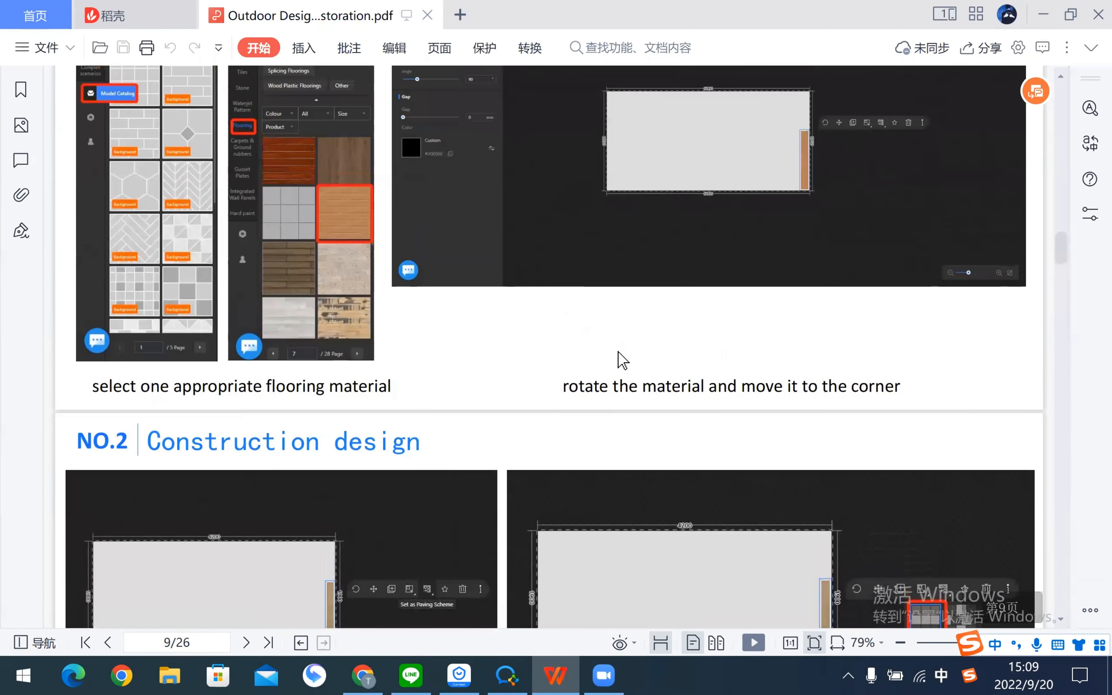
{"action": "scroll", "coordinate": [623, 360], "scroll_direction": "up", "scroll_amount": 15}
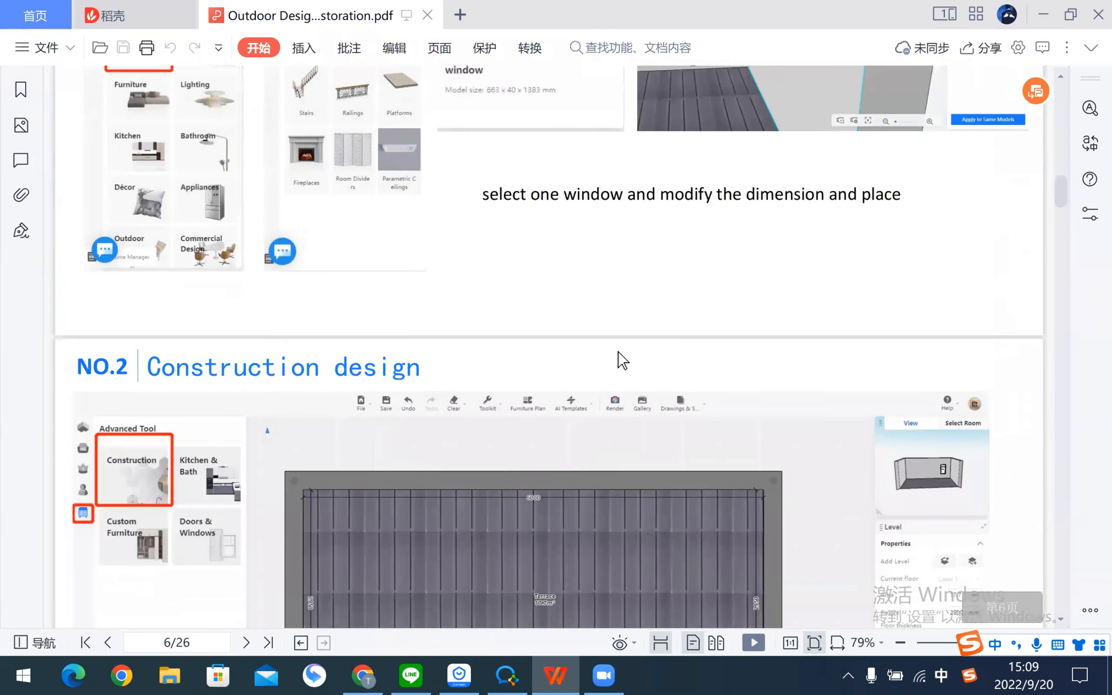
{"action": "scroll", "coordinate": [622, 360], "scroll_direction": "up", "scroll_amount": 15}
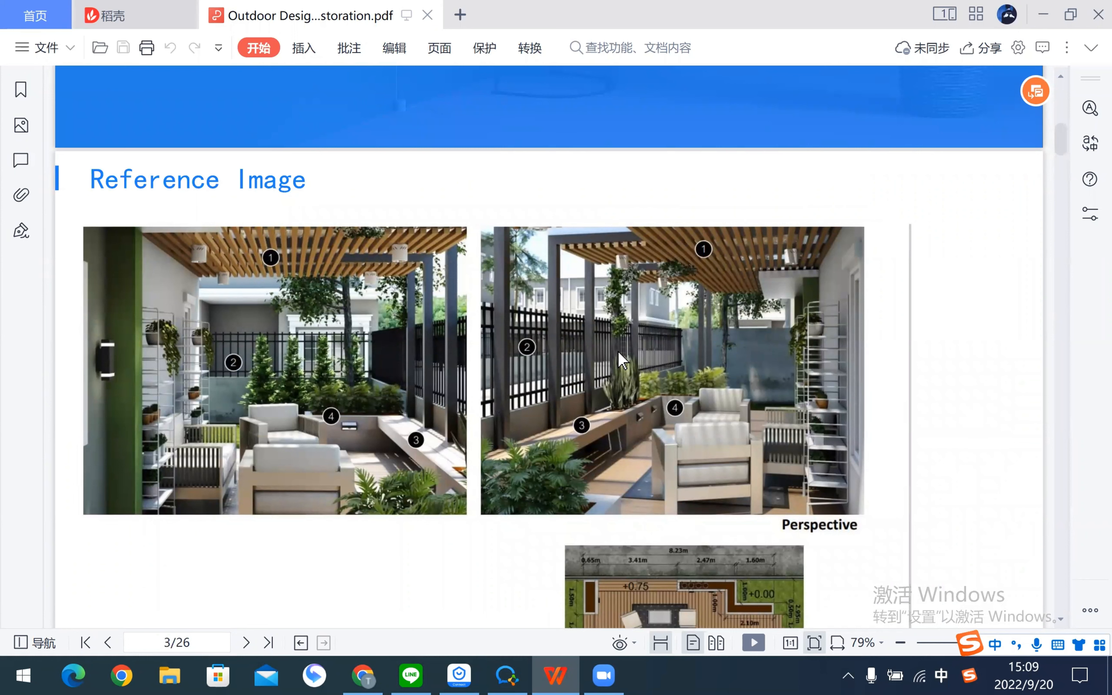
{"action": "scroll", "coordinate": [619, 353], "scroll_direction": "down", "scroll_amount": 2}
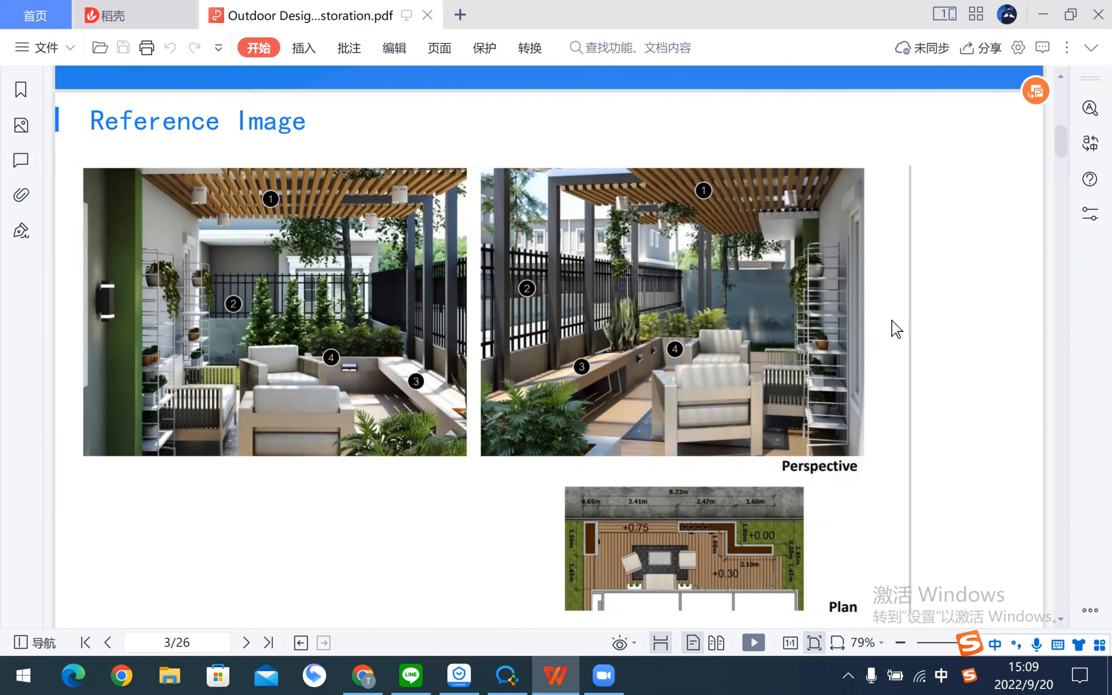
{"action": "scroll", "coordinate": [897, 330], "scroll_direction": "down", "scroll_amount": 20}
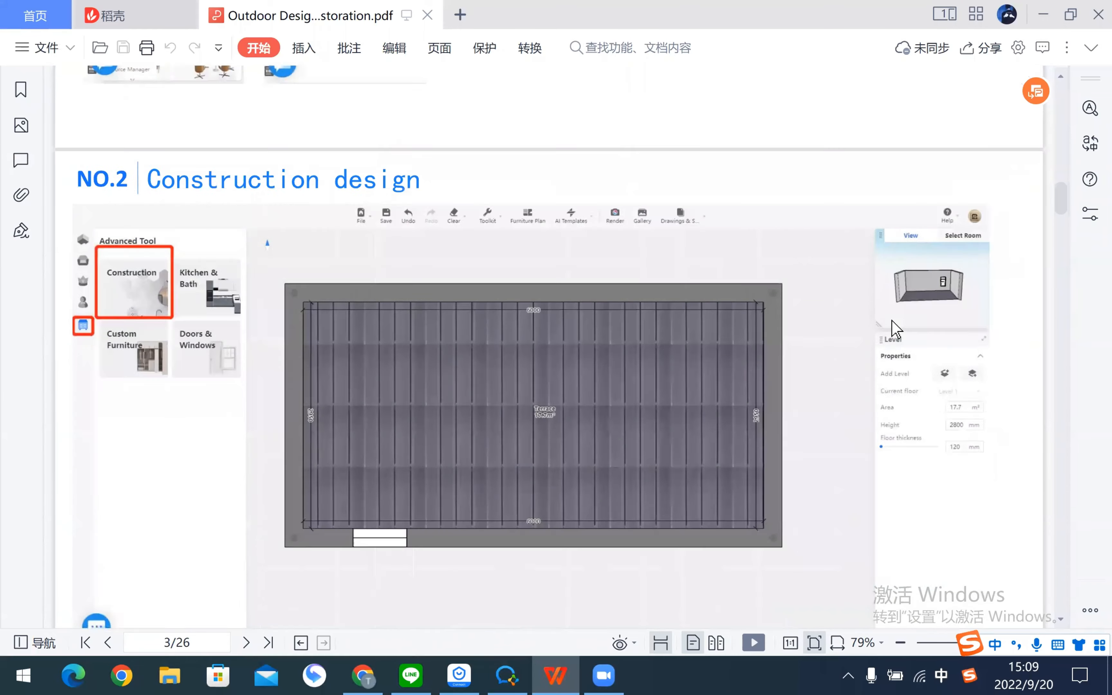
{"action": "scroll", "coordinate": [897, 329], "scroll_direction": "down", "scroll_amount": 12}
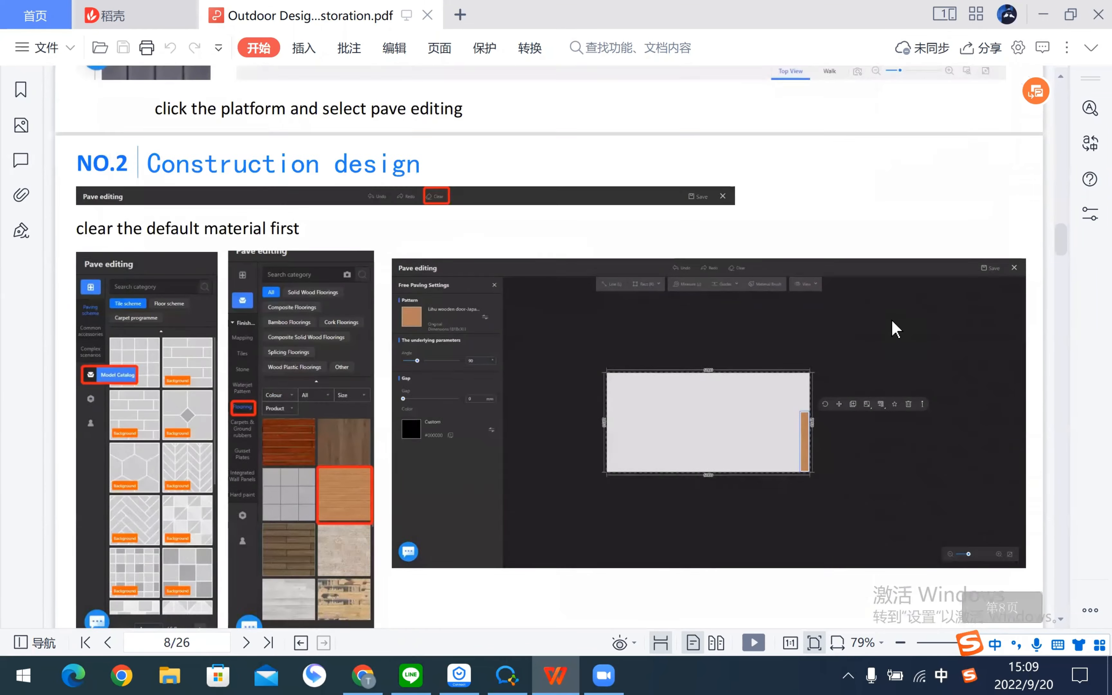
{"action": "scroll", "coordinate": [760, 299], "scroll_direction": "down", "scroll_amount": 20}
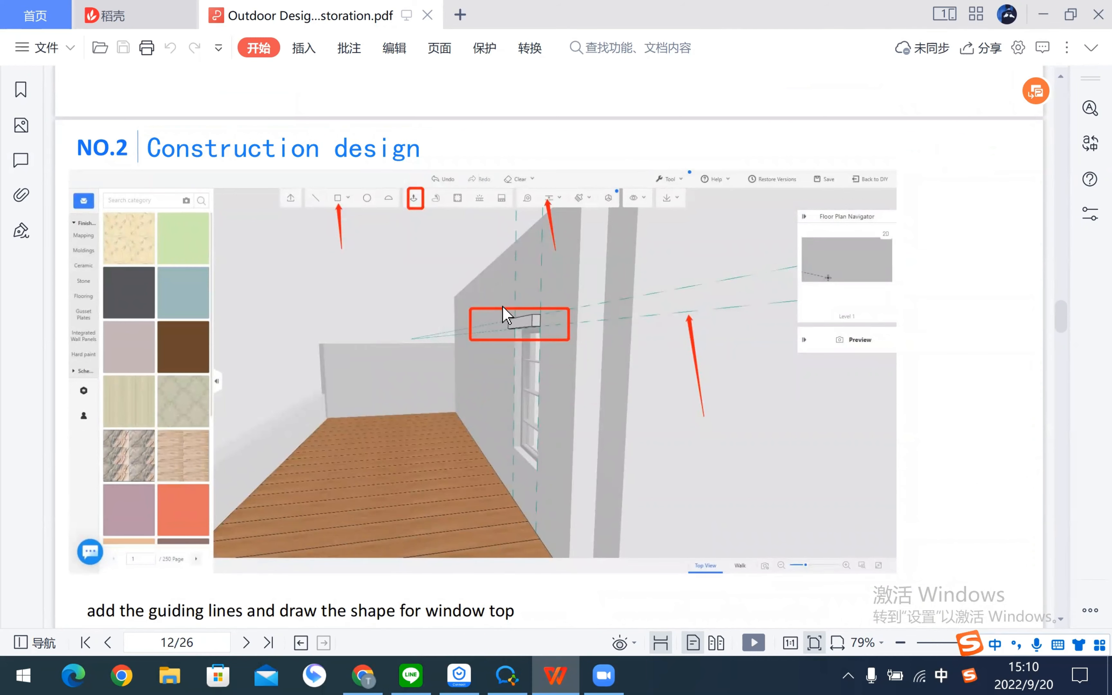
{"action": "key", "text": "alt+Tab"}
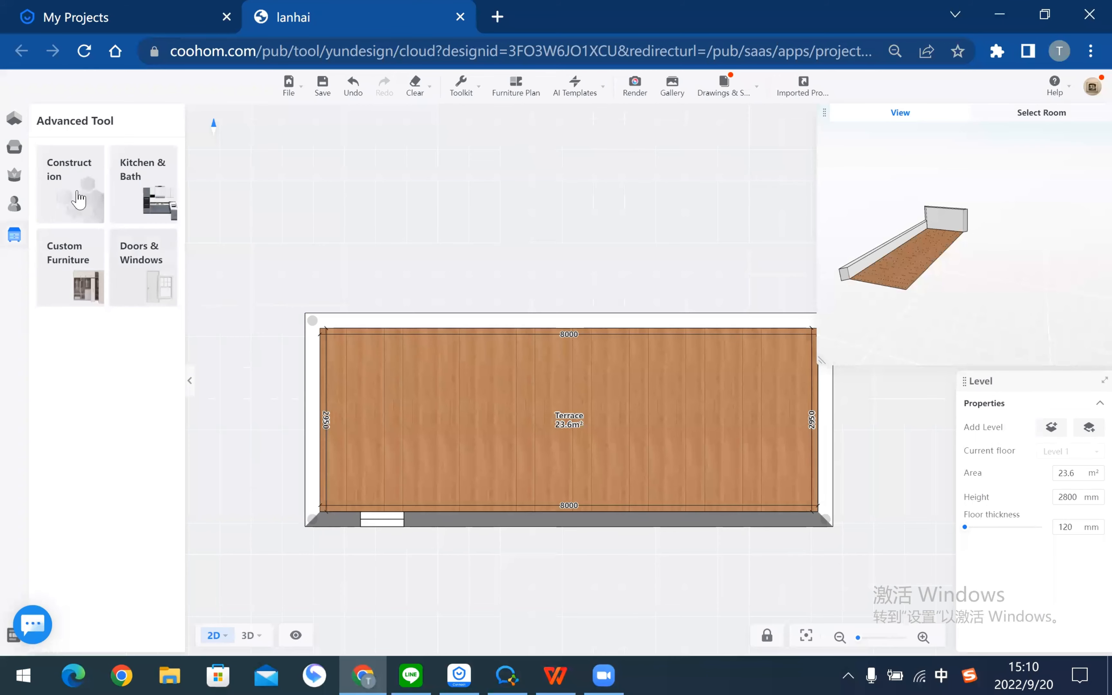
- In construction editing mode, bring the windowed wall into view and add guides 125 from the window edges
{"action": "left_click", "coordinate": [67, 175]}
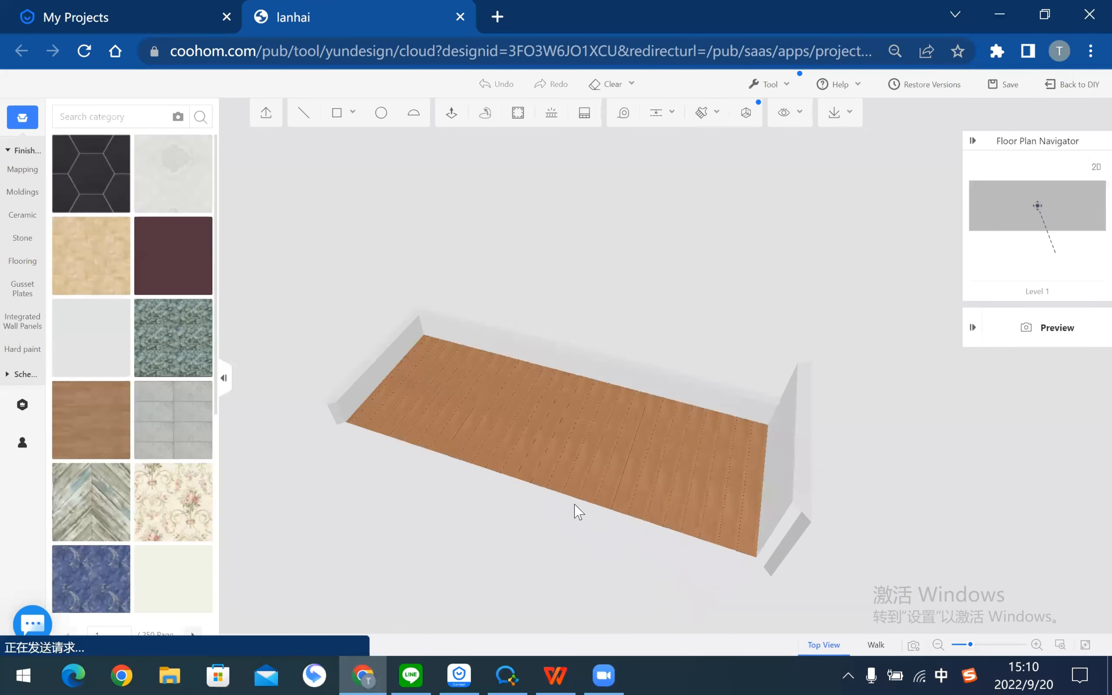
{"action": "mouse_move", "coordinate": [579, 511]}
{"action": "left_mouse_down"}
{"action": "mouse_move", "coordinate": [881, 467]}
{"action": "mouse_move", "coordinate": [601, 415]}
{"action": "mouse_move", "coordinate": [611, 435]}
{"action": "left_mouse_up"}
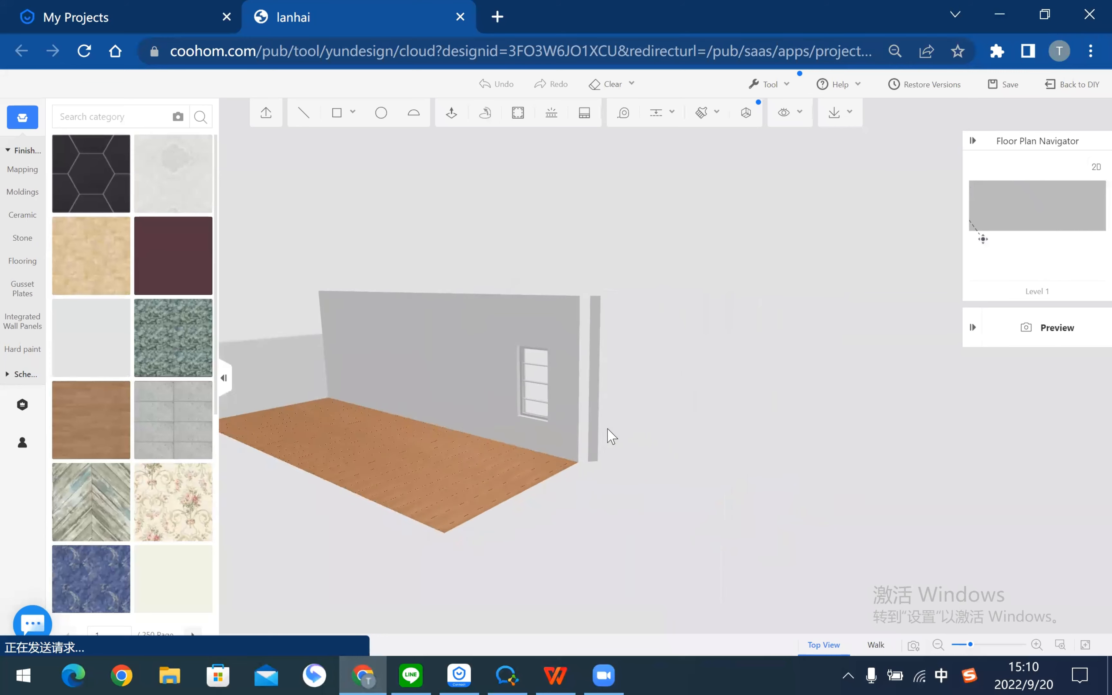
{"action": "scroll", "coordinate": [607, 431], "scroll_direction": "up", "scroll_amount": 4}
{"action": "right_click_drag", "start_coordinate": [607, 430], "coordinate": [758, 434]}
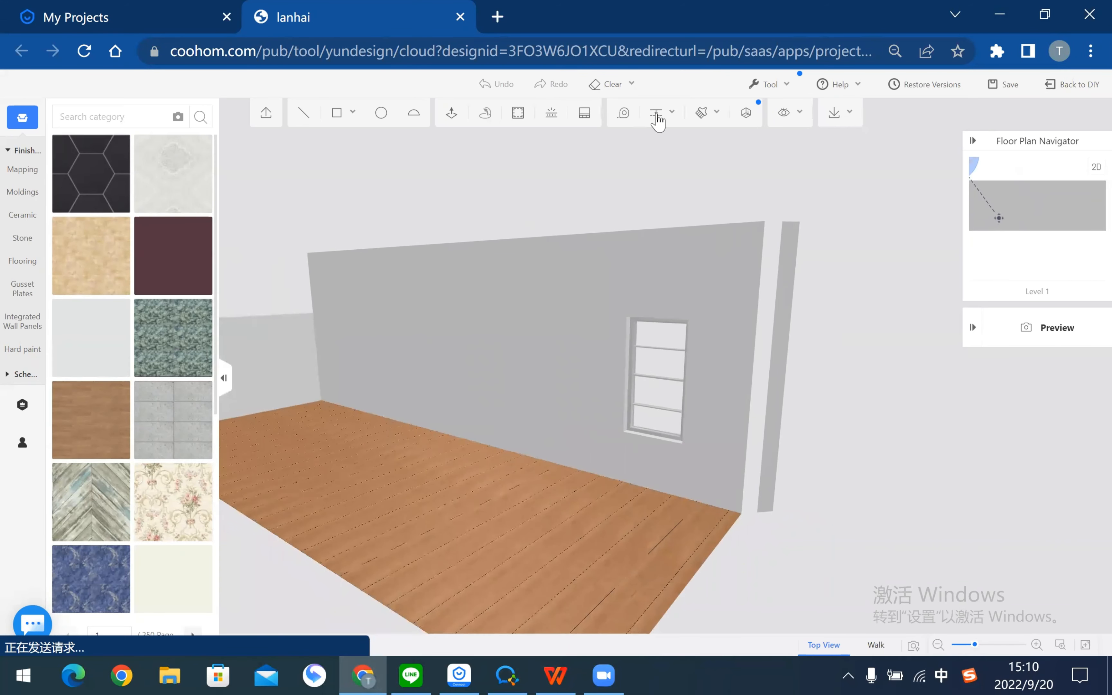
{"action": "left_click", "coordinate": [657, 119]}
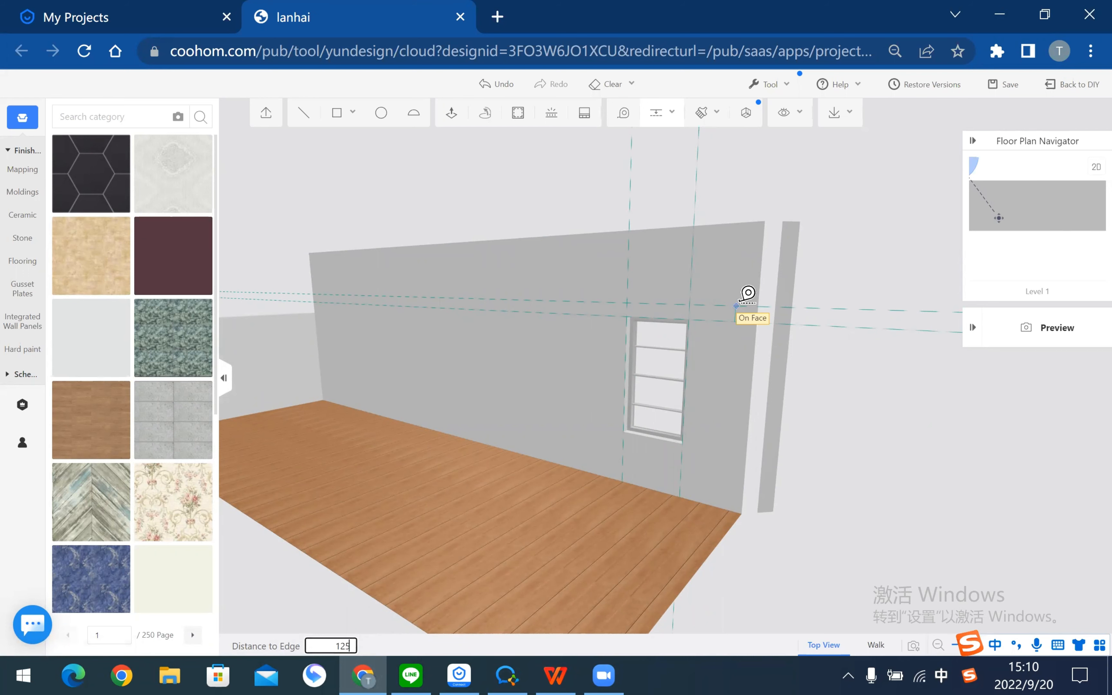
- Confirm the guide at 125 from the edge and zoom in on the window
{"action": "key", "text": "Return"}
{"action": "key", "text": "Escape"}
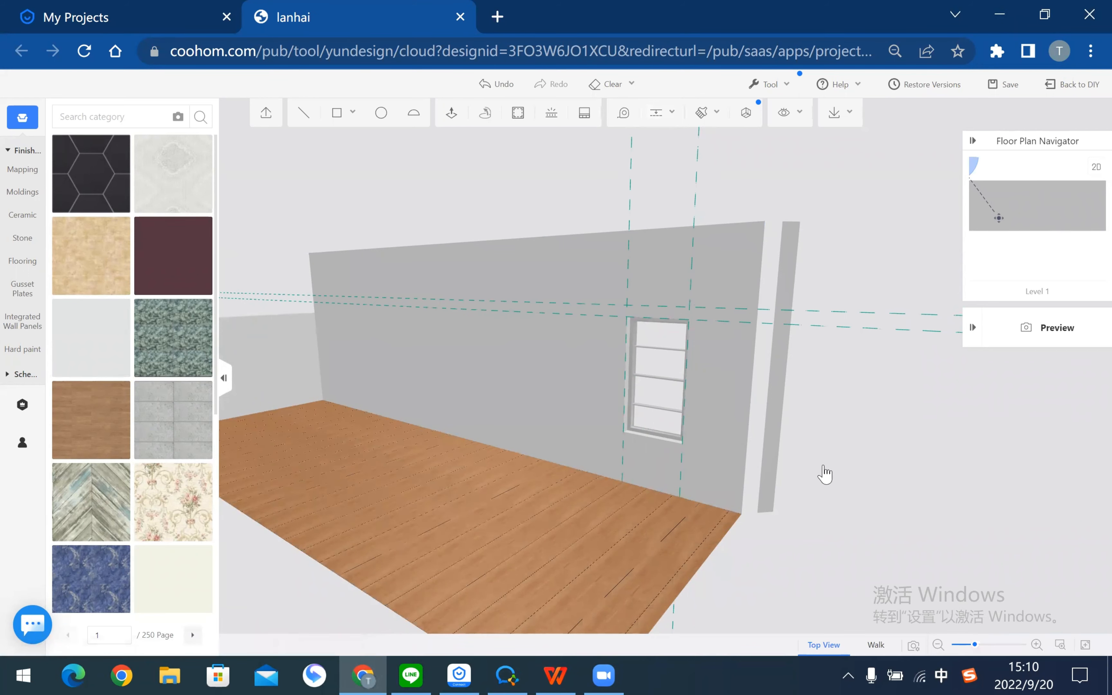
{"action": "left_click_drag", "start_coordinate": [826, 473], "coordinate": [757, 292]}
{"action": "scroll", "coordinate": [671, 362], "scroll_direction": "up", "scroll_amount": 5}
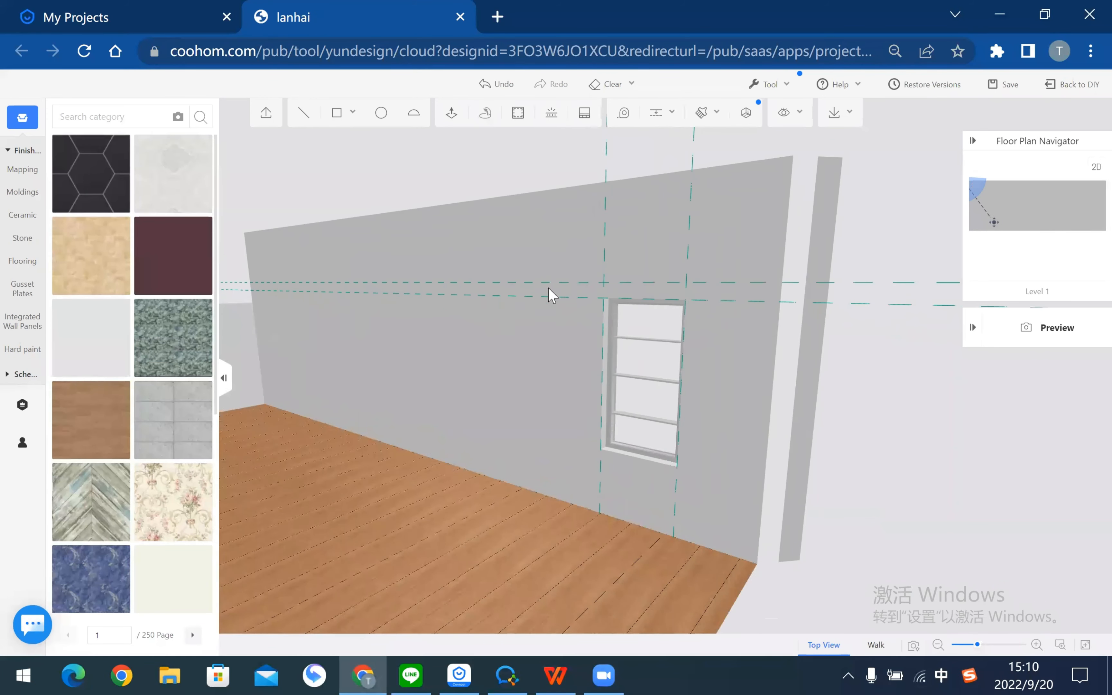
{"action": "right_click_drag", "start_coordinate": [551, 293], "coordinate": [437, 313]}
- Draw a rectangle between the guide intersections above the window and start pushing it out
{"action": "left_click", "coordinate": [337, 113]}
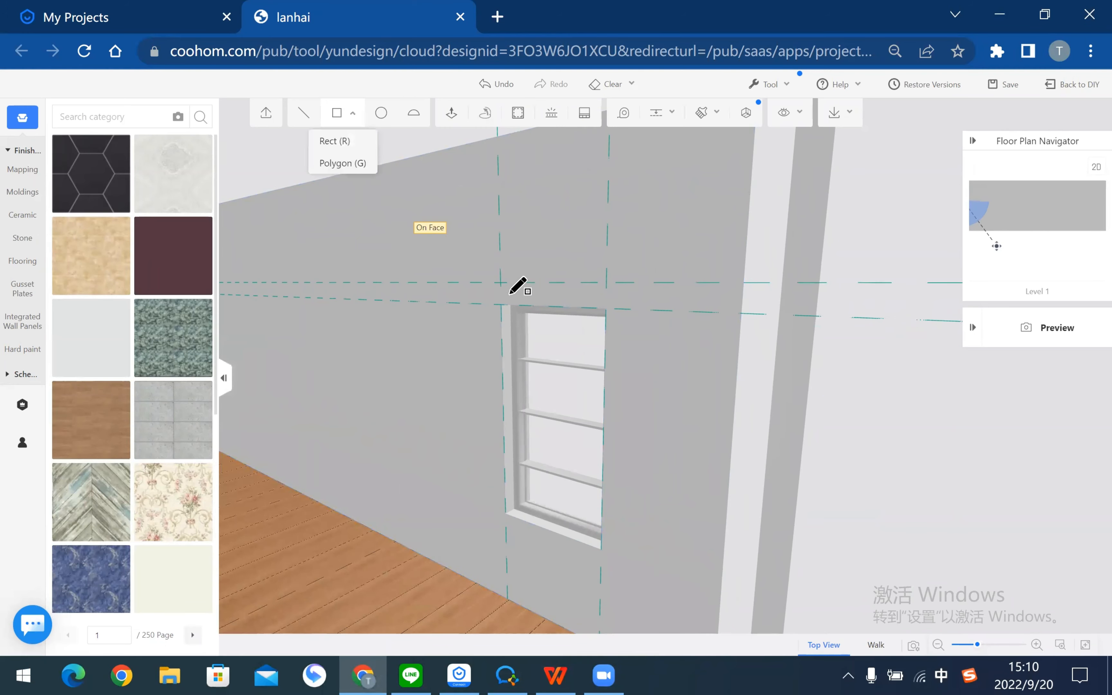
{"action": "left_click", "coordinate": [501, 282]}
{"action": "left_click", "coordinate": [607, 308]}
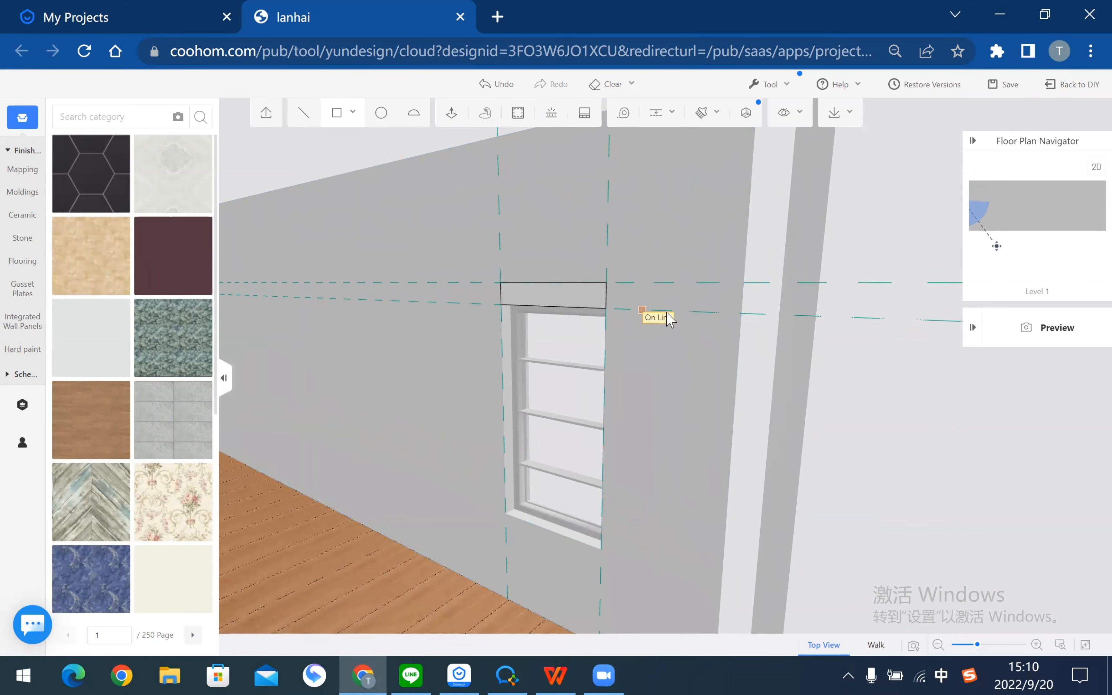
{"action": "right_click_drag", "start_coordinate": [676, 352], "coordinate": [766, 313]}
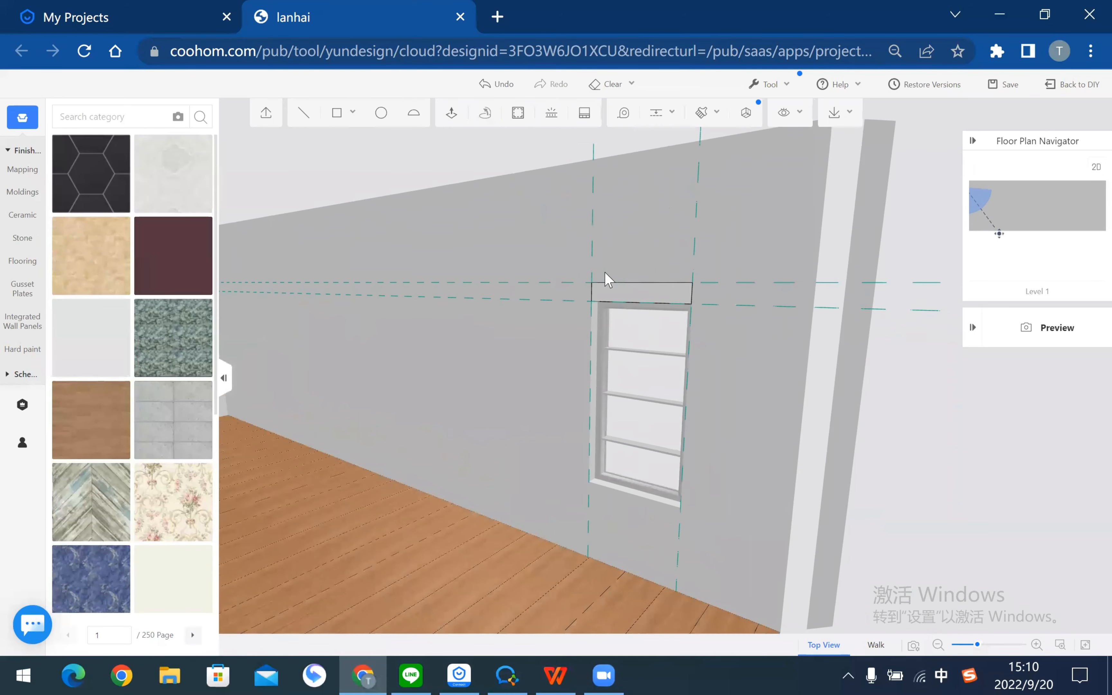
{"action": "left_click", "coordinate": [452, 113]}
{"action": "left_click", "coordinate": [665, 301]}
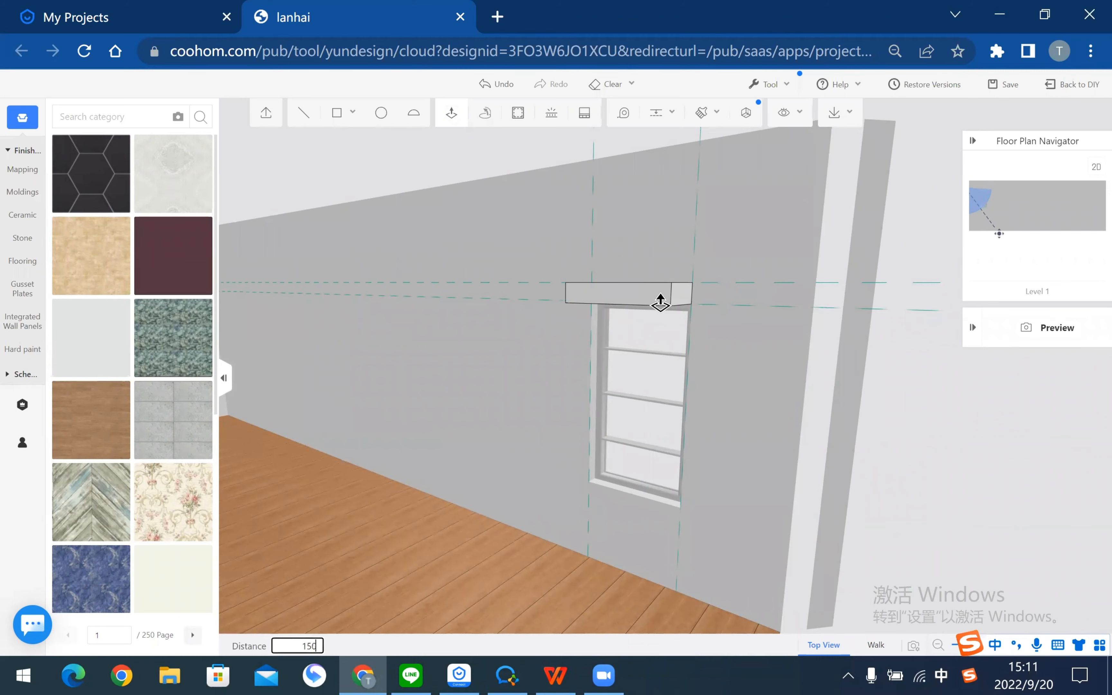
- Extrude the box above the window 150 from the wall, inspect it, and show PDF page 13
{"action": "key", "text": "Return"}
{"action": "key", "text": "Escape"}
{"action": "left_click_drag", "start_coordinate": [904, 437], "coordinate": [803, 463]}
{"action": "key", "text": "alt+Tab"}
{"action": "scroll", "coordinate": [662, 360], "scroll_direction": "down", "scroll_amount": 10}
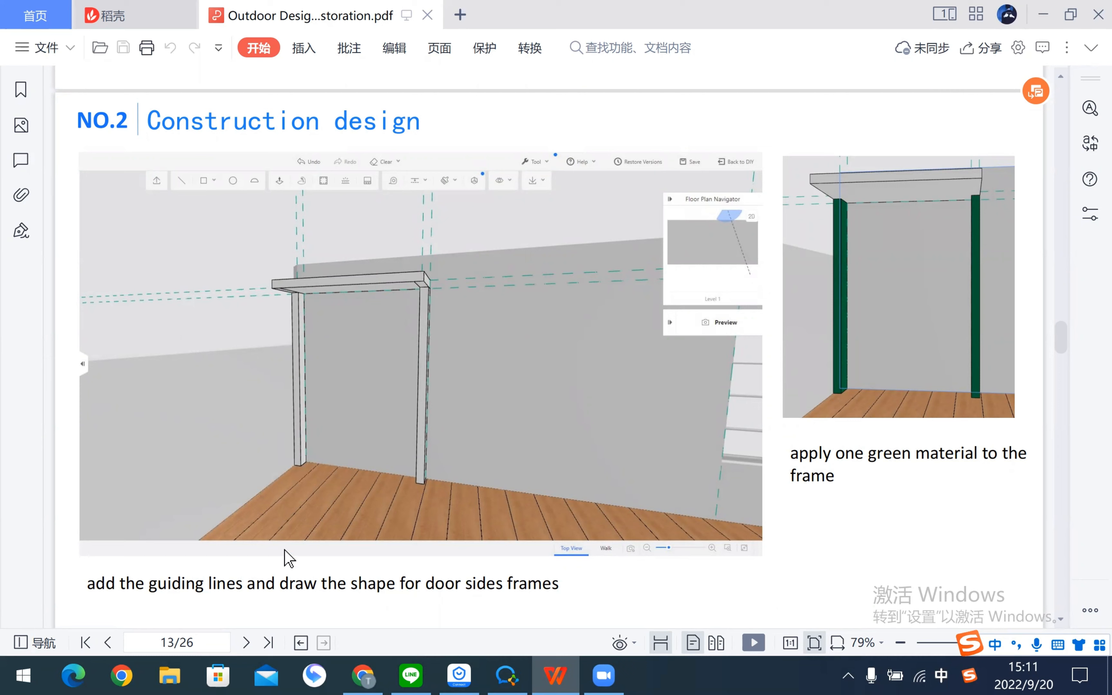
- Return to Coohom and orbit the room so the boxed window wall swings aside
{"action": "key", "text": "alt+Tab"}
{"action": "left_click_drag", "start_coordinate": [331, 410], "coordinate": [421, 443]}
{"action": "left_click_drag", "start_coordinate": [639, 462], "coordinate": [592, 447]}
- Orbit, pan and zoom until the plain back wall faces the camera, centred in view
{"action": "key", "text": "a"}
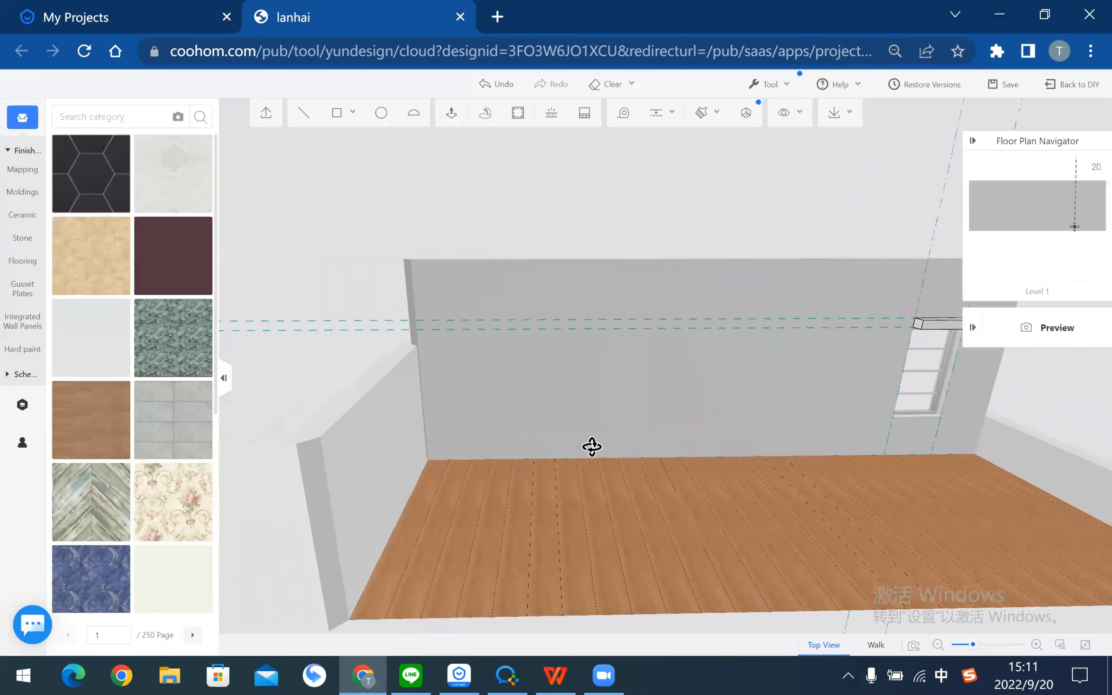
{"action": "scroll", "coordinate": [592, 447], "scroll_direction": "up", "scroll_amount": 5}
{"action": "left_click_drag", "start_coordinate": [592, 447], "coordinate": [592, 454]}
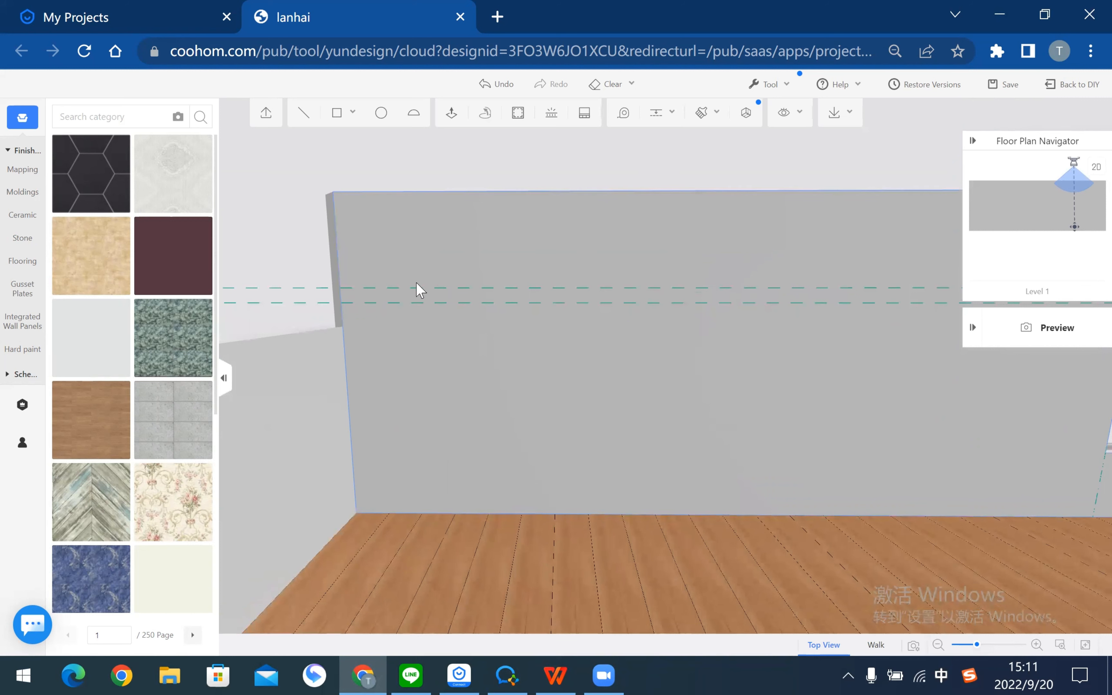
{"action": "right_click_drag", "start_coordinate": [434, 245], "coordinate": [527, 259]}
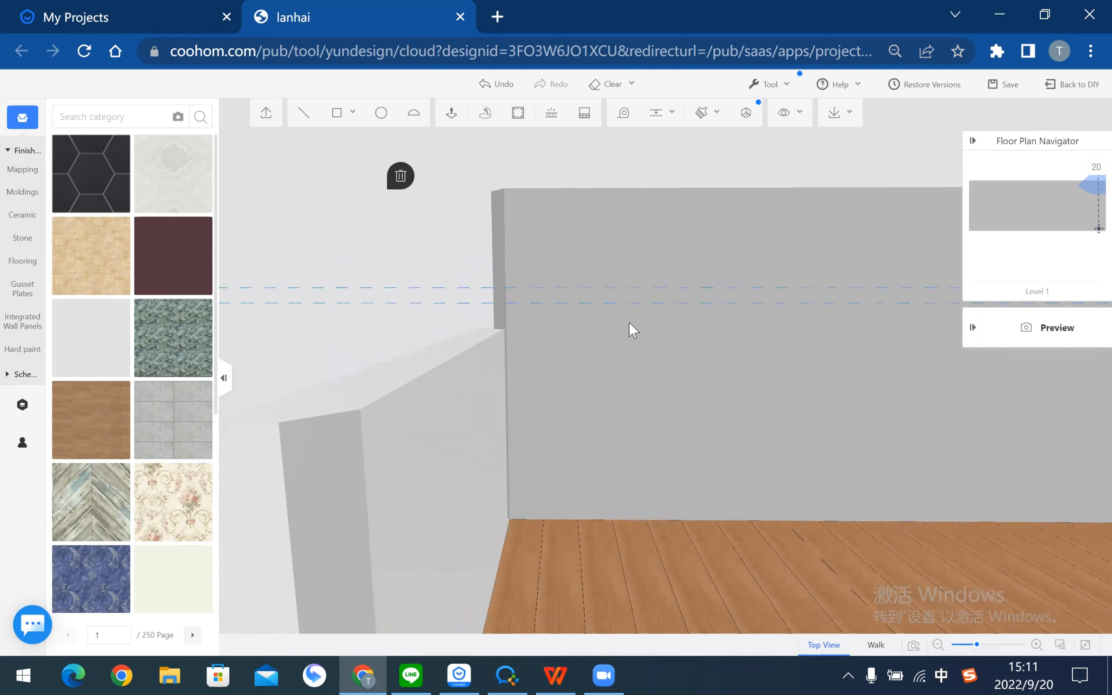
{"action": "scroll", "coordinate": [719, 269], "scroll_direction": "down", "scroll_amount": 3}
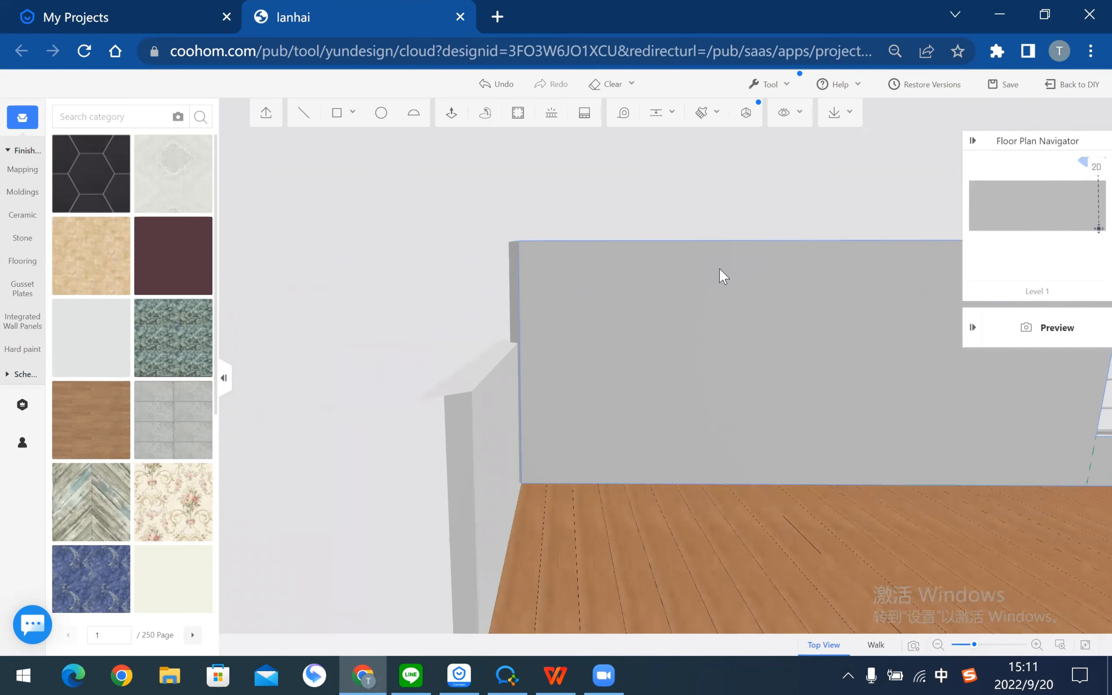
{"action": "right_click_drag", "start_coordinate": [719, 269], "coordinate": [244, 304]}
{"action": "mouse_move", "coordinate": [570, 307]}
{"action": "right_mouse_down"}
{"action": "mouse_move", "coordinate": [624, 308]}
{"action": "mouse_move", "coordinate": [713, 347]}
{"action": "mouse_move", "coordinate": [596, 343]}
{"action": "mouse_move", "coordinate": [274, 405]}
{"action": "right_mouse_up"}
{"action": "right_click_drag", "start_coordinate": [884, 206], "coordinate": [864, 200]}
{"action": "left_click_drag", "start_coordinate": [864, 200], "coordinate": [737, 180]}
{"action": "mouse_move", "coordinate": [737, 180]}
{"action": "right_mouse_down"}
{"action": "mouse_move", "coordinate": [651, 385]}
{"action": "mouse_move", "coordinate": [799, 383]}
{"action": "right_mouse_up"}
{"action": "scroll", "coordinate": [799, 382], "scroll_direction": "up", "scroll_amount": 1}
{"action": "right_click_drag", "start_coordinate": [701, 350], "coordinate": [689, 269]}
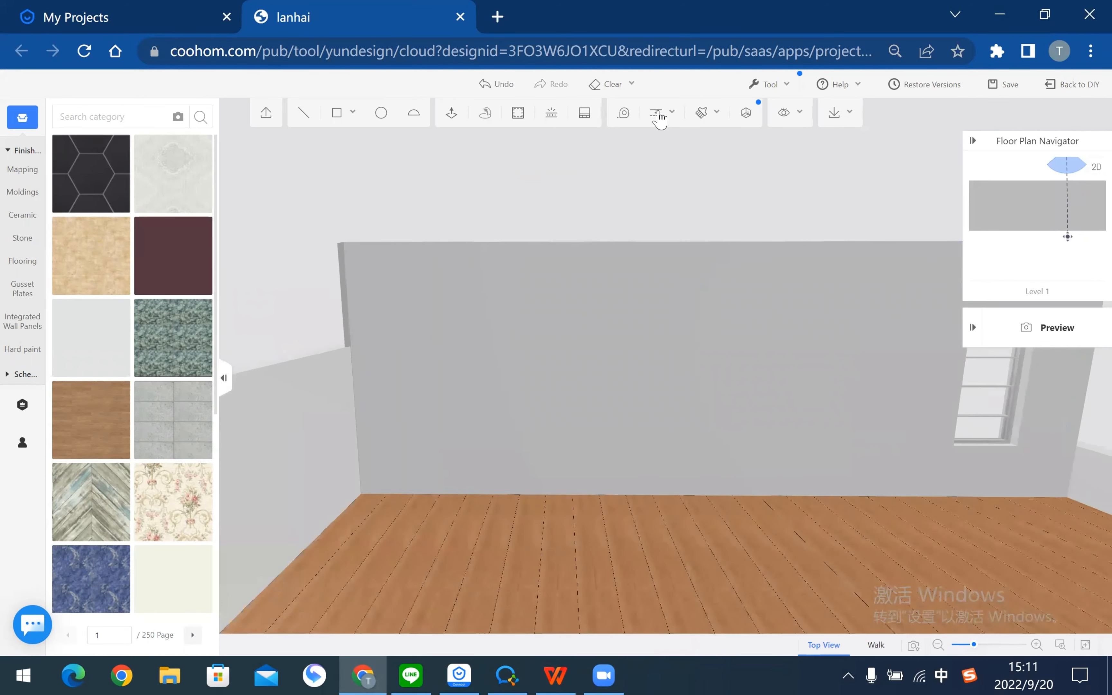
- Add vertical door-post guides on the back wall at 100, 1500 and 100 from the edge
{"action": "left_click", "coordinate": [658, 114]}
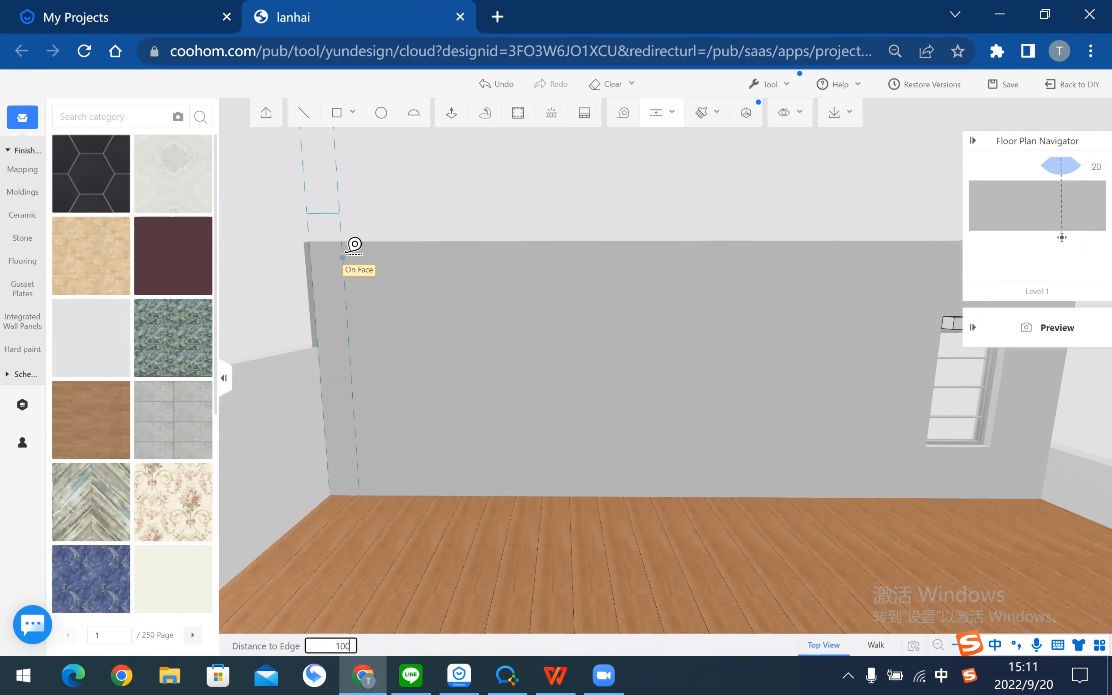
{"action": "key", "text": "Return"}
{"action": "right_click_drag", "start_coordinate": [409, 281], "coordinate": [500, 538]}
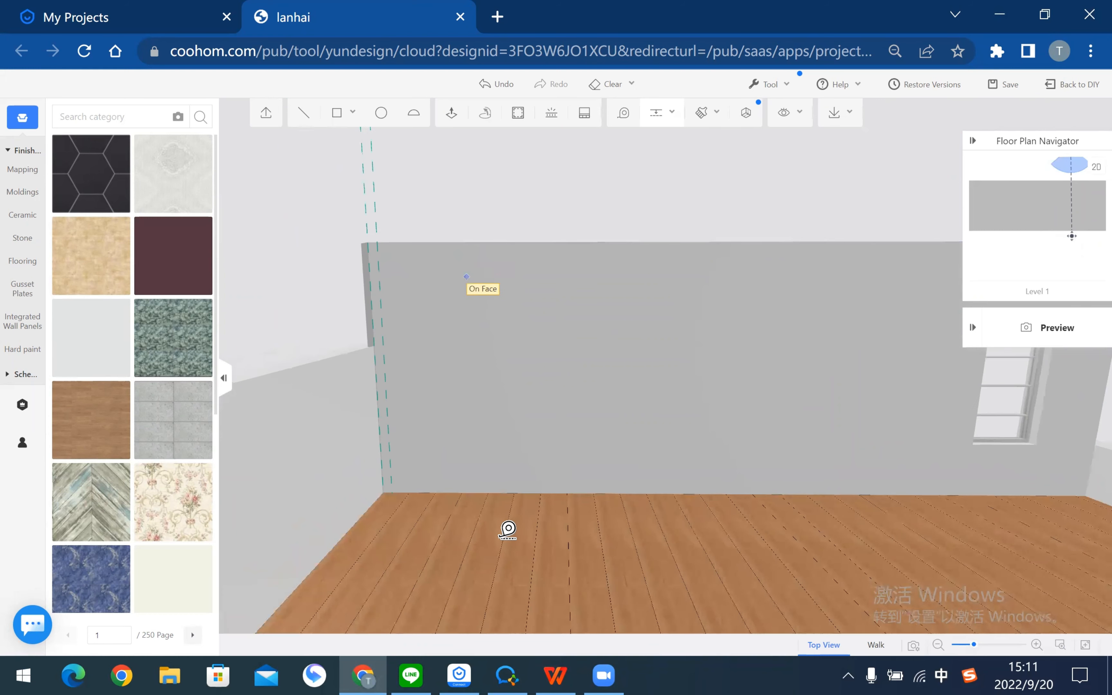
{"action": "scroll", "coordinate": [500, 538], "scroll_direction": "up", "scroll_amount": 3}
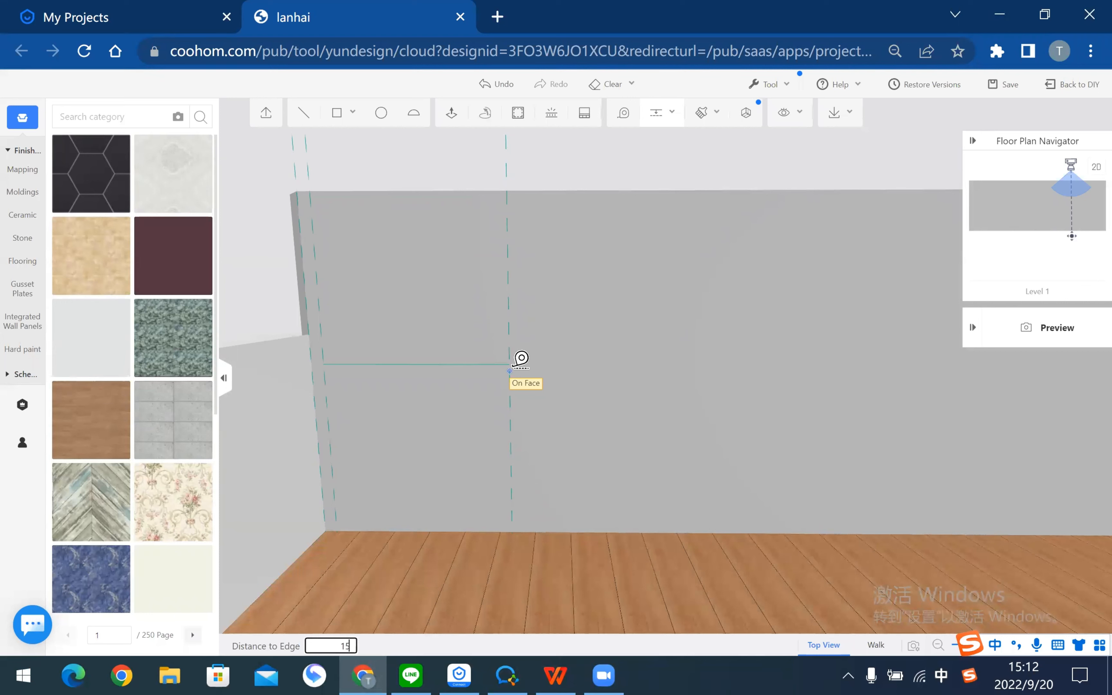
{"action": "key", "text": "Return"}
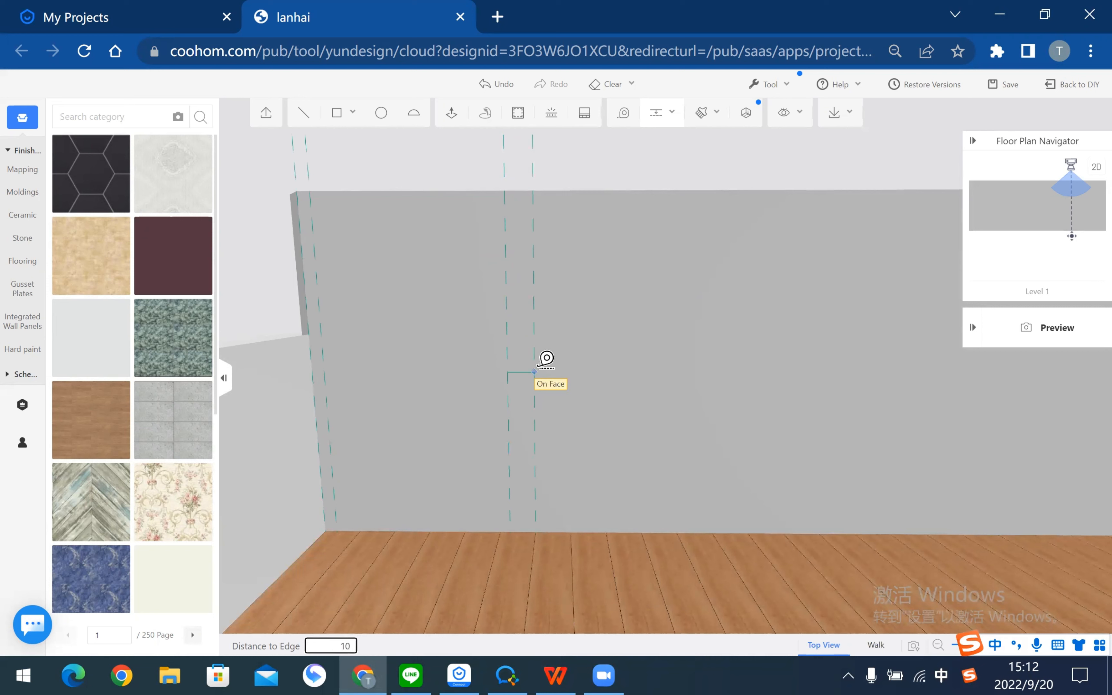
{"action": "key", "text": "Return"}
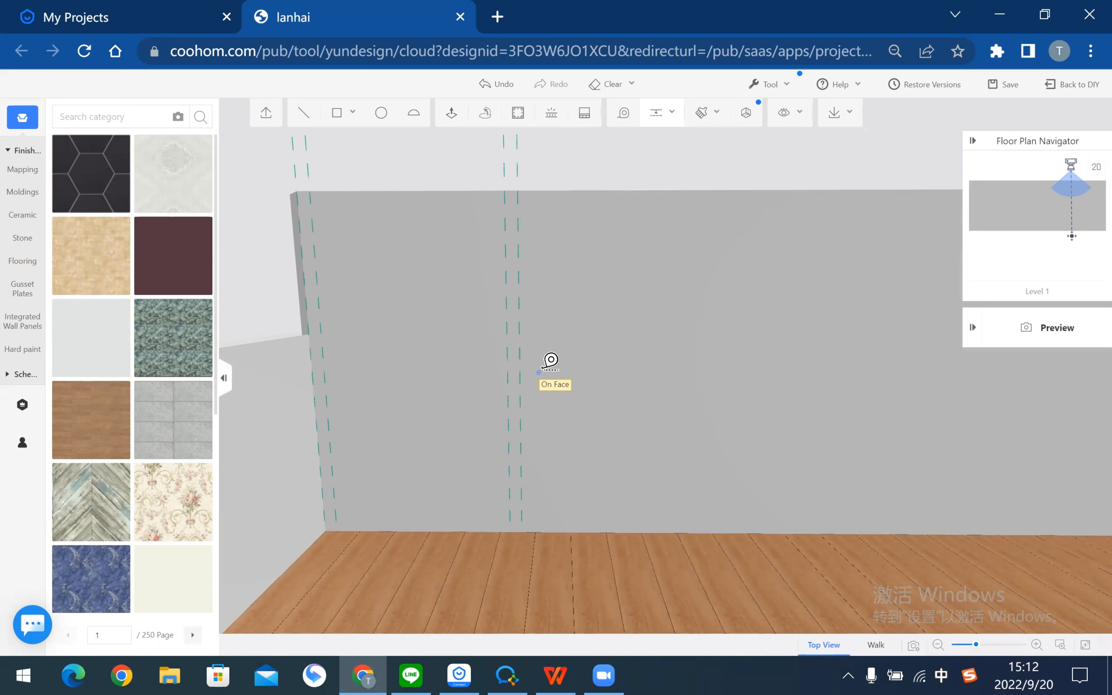
{"action": "key", "text": "Escape"}
{"action": "left_click_drag", "start_coordinate": [452, 180], "coordinate": [491, 184]}
- Add horizontal guides at 2200 and a further 150 above, crossing both door-post pairs
{"action": "scroll", "coordinate": [555, 302], "scroll_direction": "up", "scroll_amount": 1}
{"action": "scroll", "coordinate": [556, 302], "scroll_direction": "down", "scroll_amount": 1}
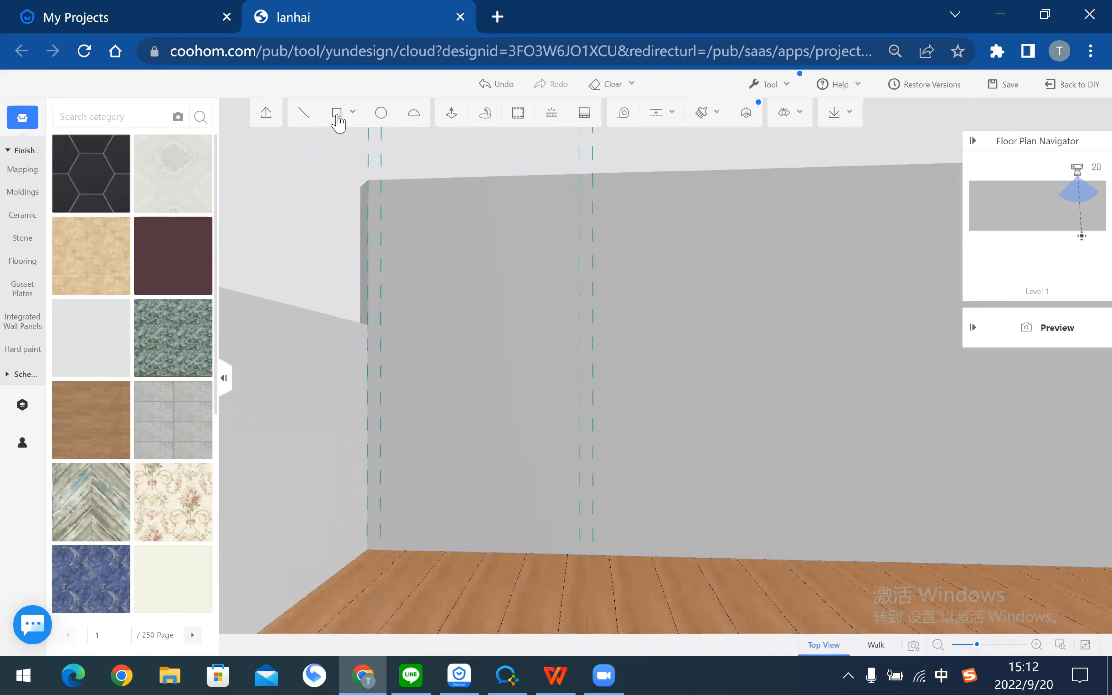
{"action": "left_click", "coordinate": [657, 113]}
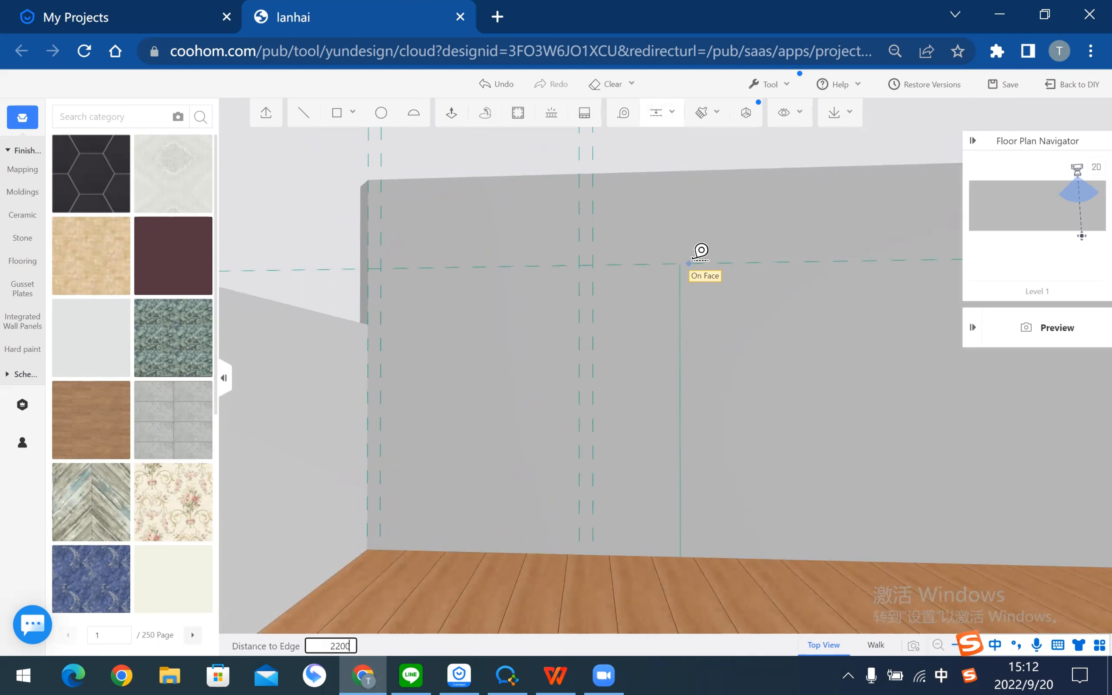
{"action": "type", "text": "2200"}
{"action": "key", "text": "Return"}
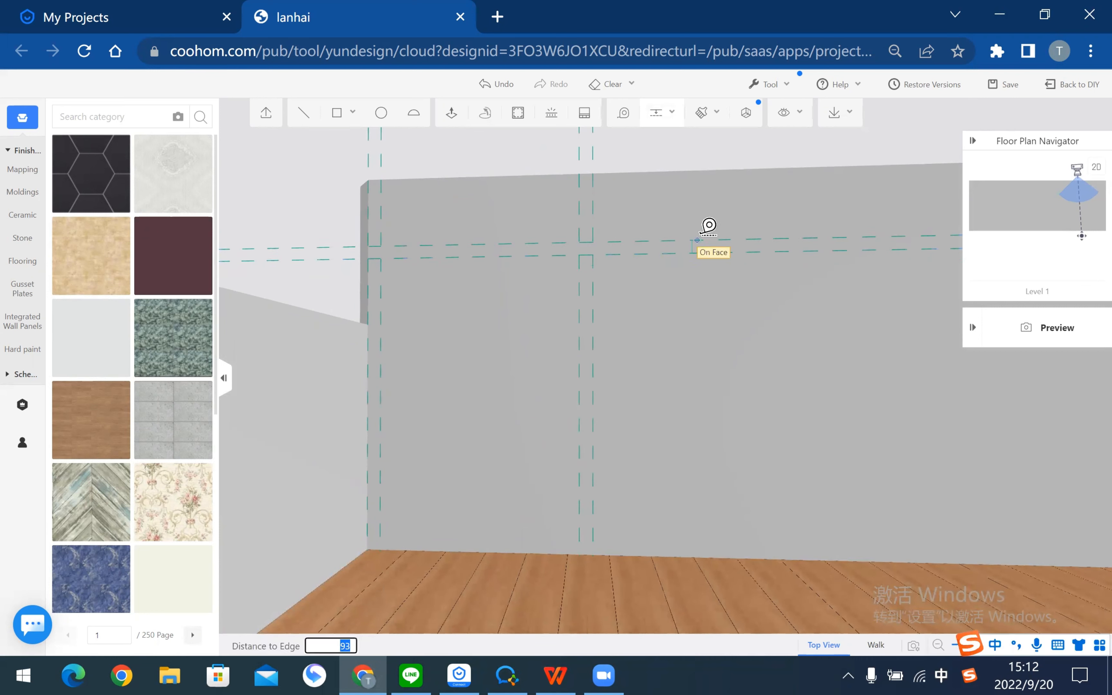
{"action": "left_click", "coordinate": [706, 235]}
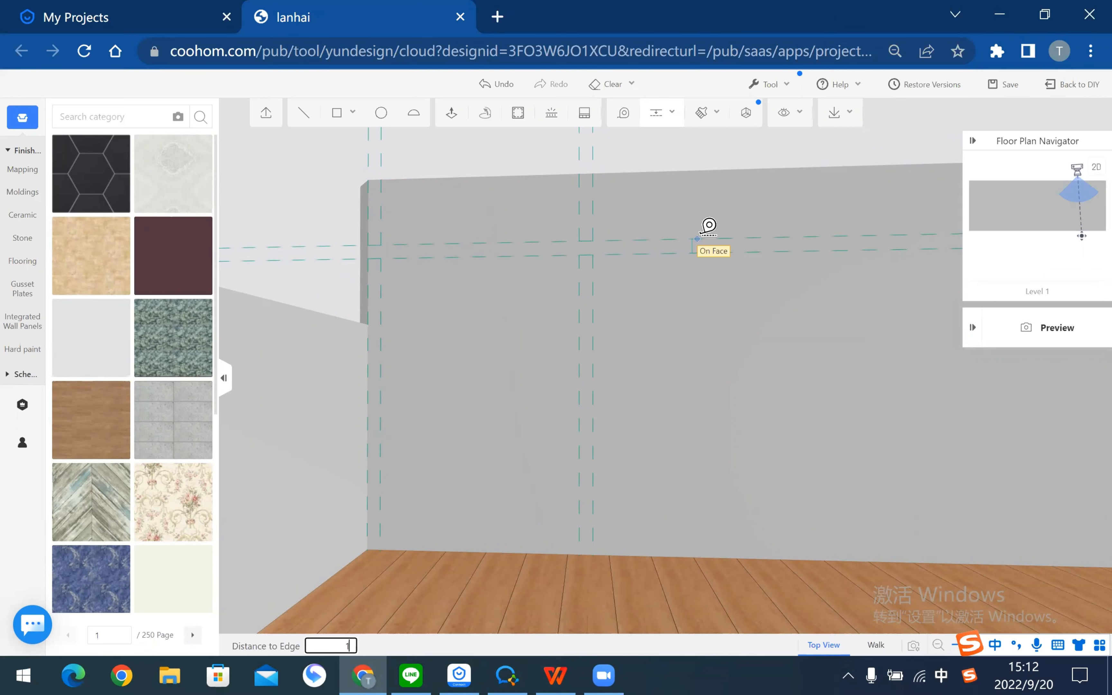
{"action": "key", "text": "Return"}
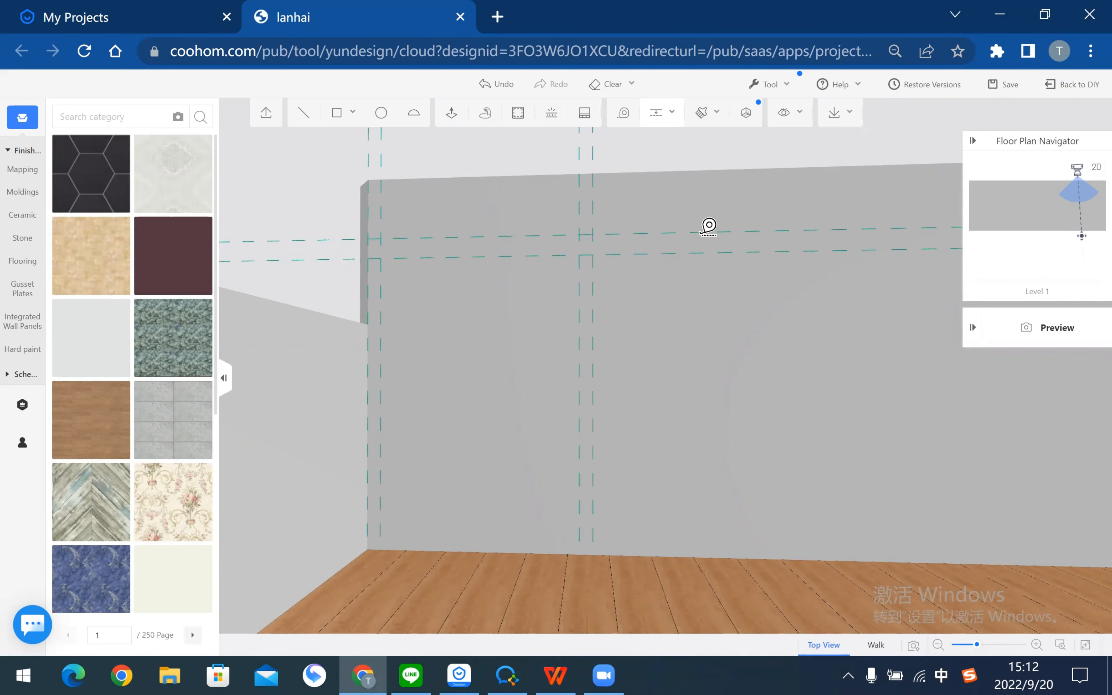
{"action": "key", "text": "Escape"}
{"action": "scroll", "coordinate": [583, 370], "scroll_direction": "down", "scroll_amount": 1}
{"action": "mouse_move", "coordinate": [584, 389]}
{"action": "right_mouse_down"}
{"action": "mouse_move", "coordinate": [596, 380]}
{"action": "mouse_move", "coordinate": [586, 396]}
{"action": "right_mouse_up"}
- Draw the left and right door-post rectangles from the guide intersections down to the floor
{"action": "left_click", "coordinate": [337, 113]}
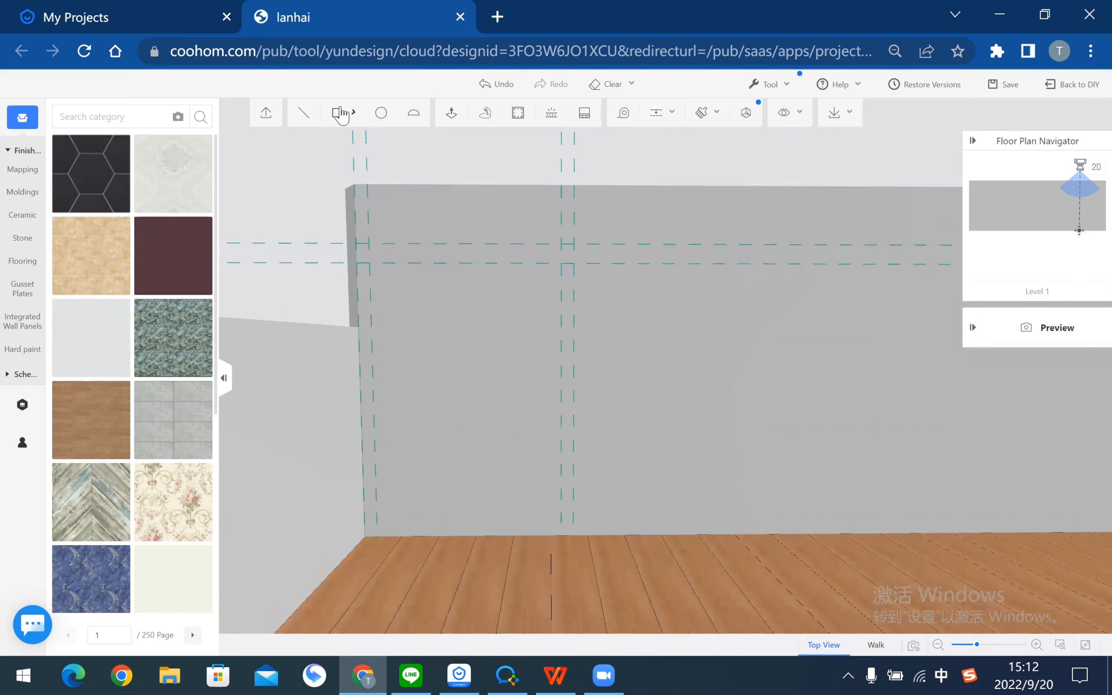
{"action": "left_click", "coordinate": [357, 263]}
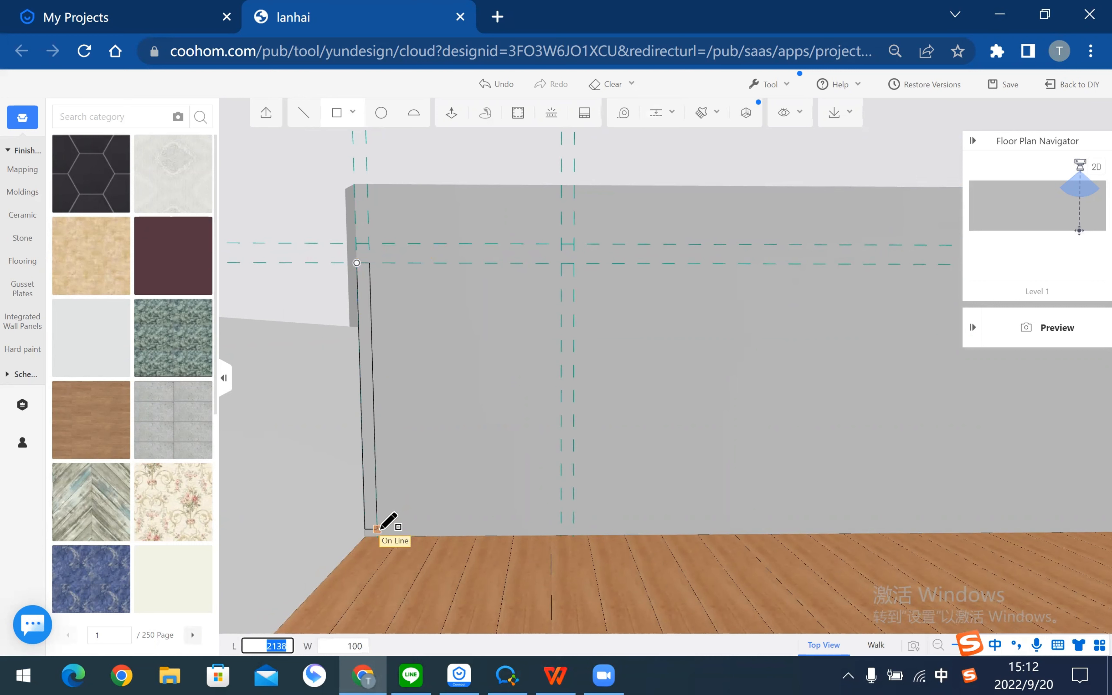
{"action": "left_click", "coordinate": [377, 529]}
{"action": "left_click", "coordinate": [561, 264]}
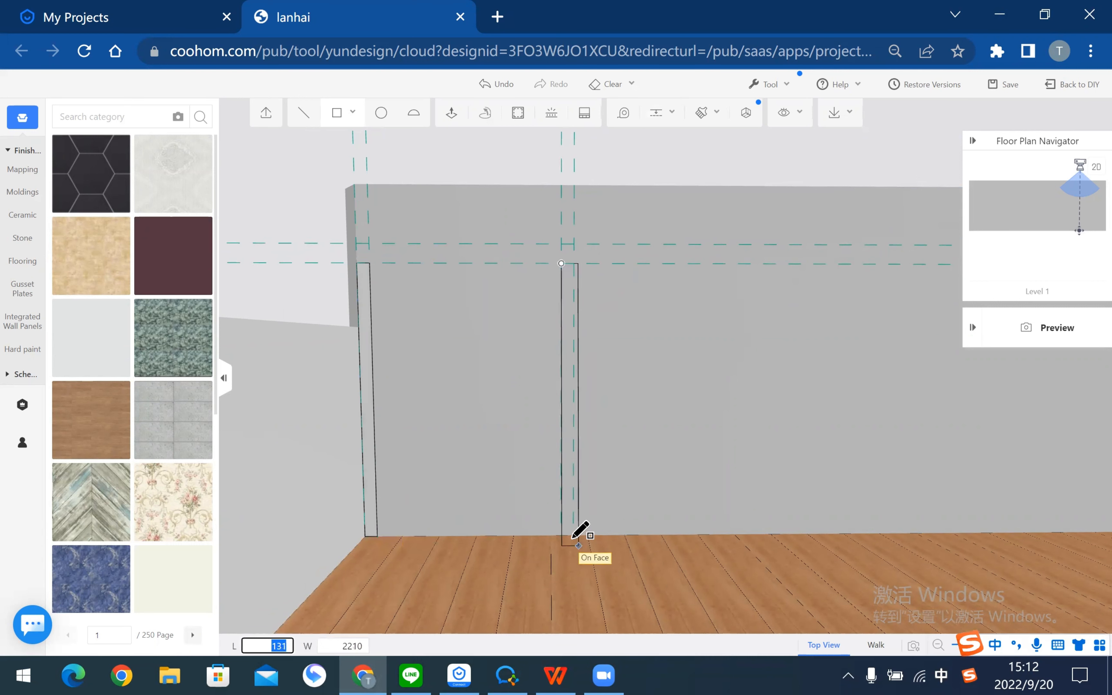
{"action": "left_click", "coordinate": [574, 535]}
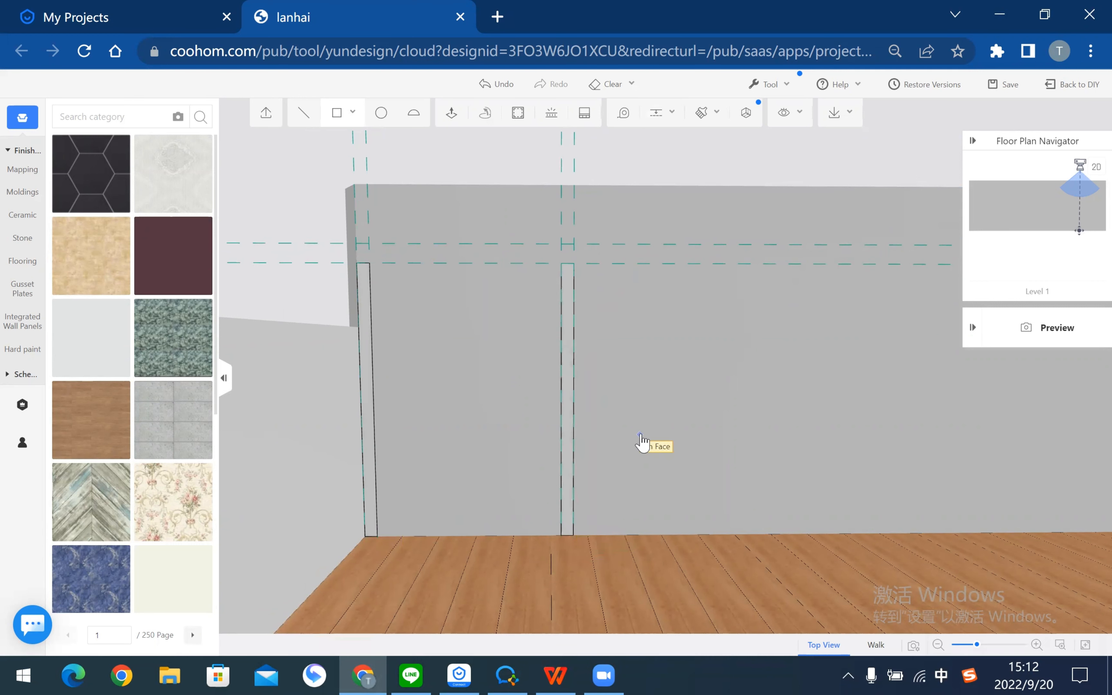
{"action": "key", "text": "Escape"}
- Draw the header rectangle across the tops of both posts, then view the door opening at an angle
{"action": "scroll", "coordinate": [407, 209], "scroll_direction": "up", "scroll_amount": 4}
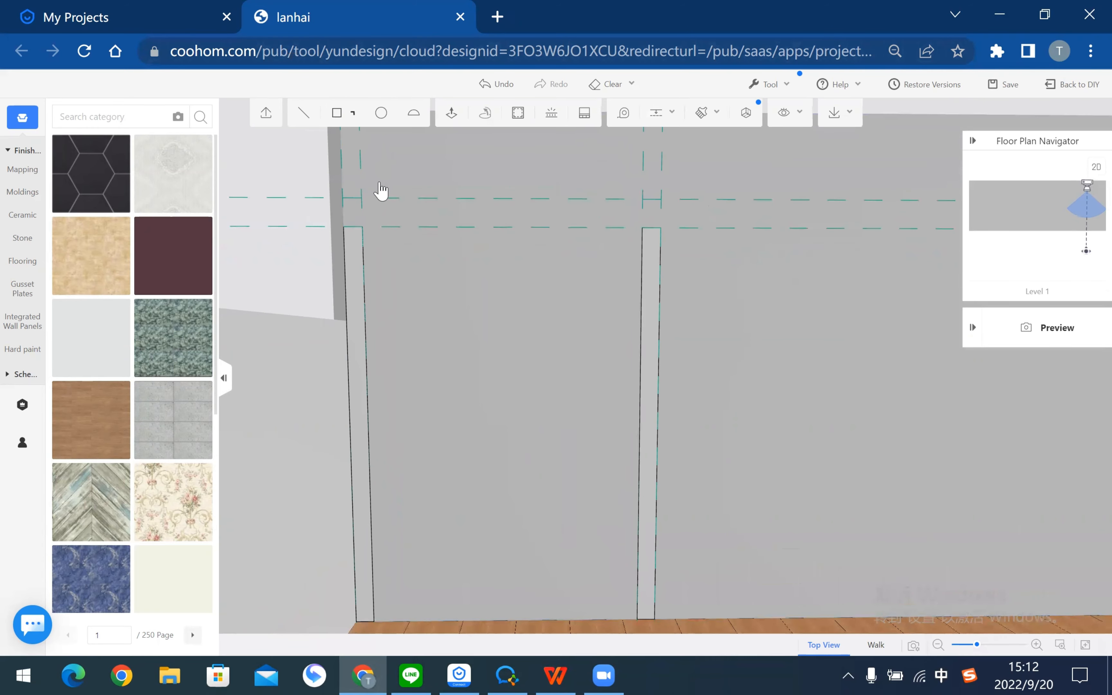
{"action": "left_click", "coordinate": [337, 113]}
{"action": "left_click", "coordinate": [342, 198]}
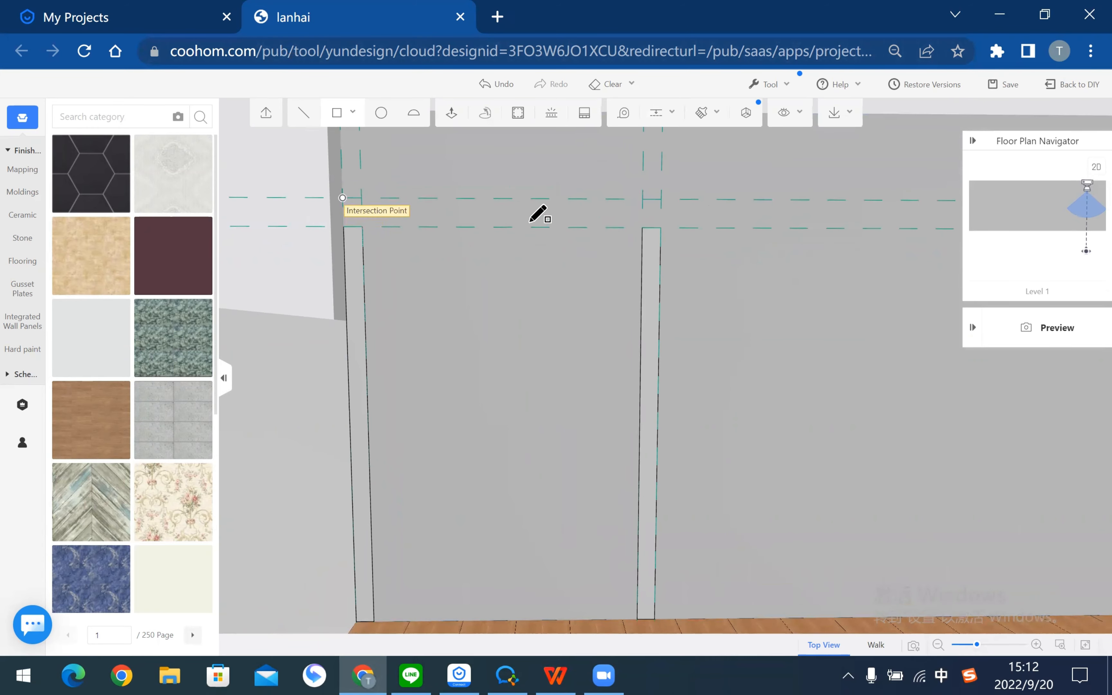
{"action": "left_click", "coordinate": [661, 226]}
{"action": "key", "text": "Escape"}
{"action": "left_click_drag", "start_coordinate": [734, 306], "coordinate": [645, 271]}
{"action": "right_click_drag", "start_coordinate": [656, 372], "coordinate": [724, 322]}
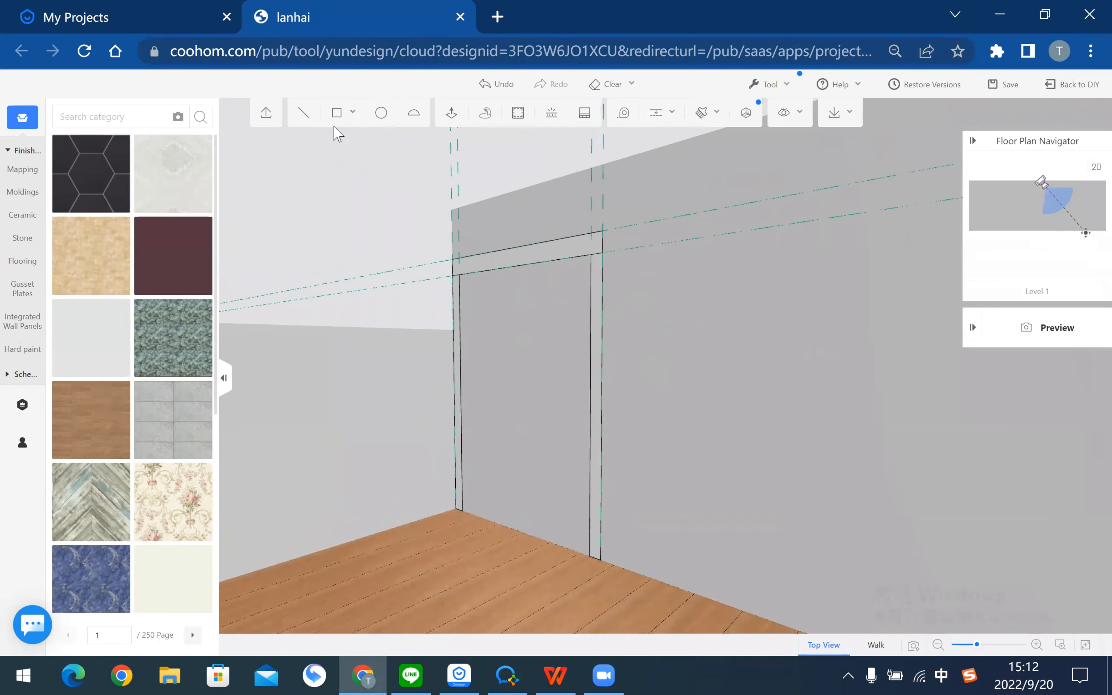
- Use Push/Pull to extrude the right door post 100 out from the wall
{"action": "left_click", "coordinate": [451, 113]}
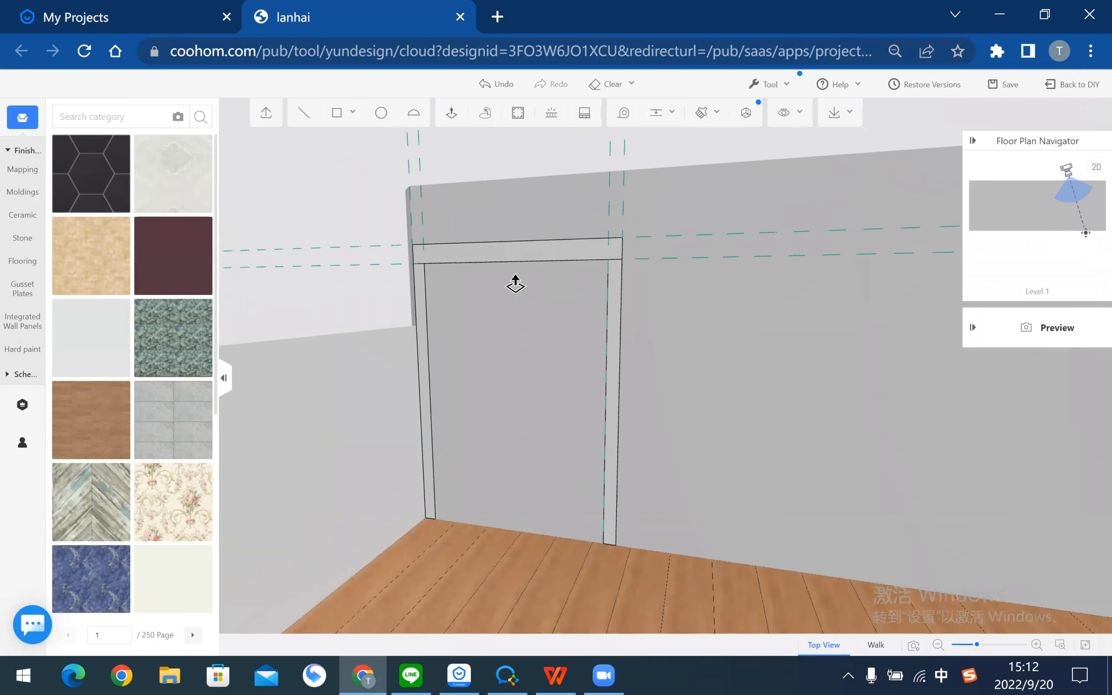
{"action": "left_click", "coordinate": [614, 317]}
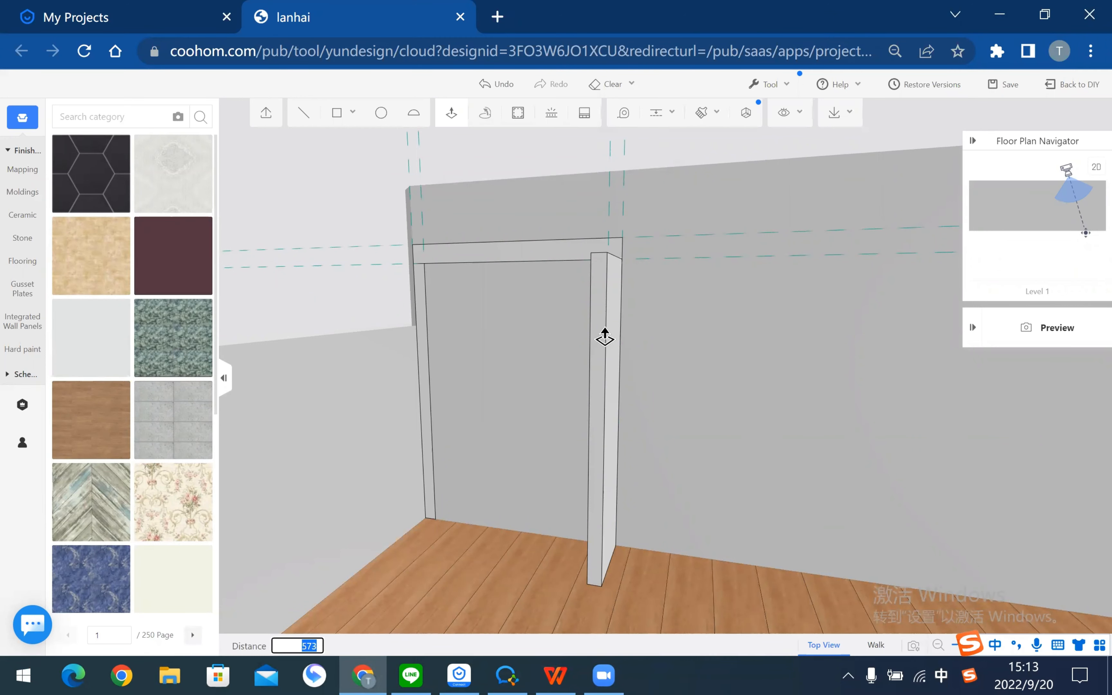
{"action": "key", "text": "Return"}
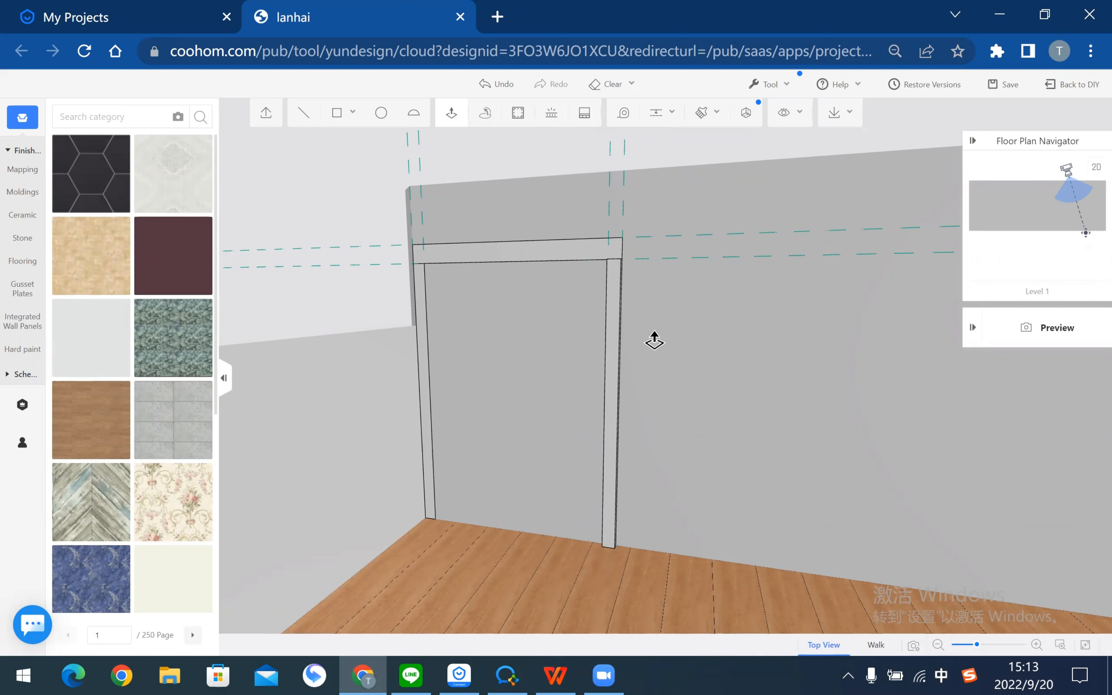
{"action": "right_click_drag", "start_coordinate": [649, 348], "coordinate": [566, 347]}
{"action": "right_click_drag", "start_coordinate": [790, 355], "coordinate": [657, 363]}
{"action": "right_click_drag", "start_coordinate": [630, 278], "coordinate": [608, 303]}
{"action": "scroll", "coordinate": [609, 303], "scroll_direction": "up", "scroll_amount": 2}
{"action": "left_click", "coordinate": [611, 303]}
{"action": "type", "text": "1"}
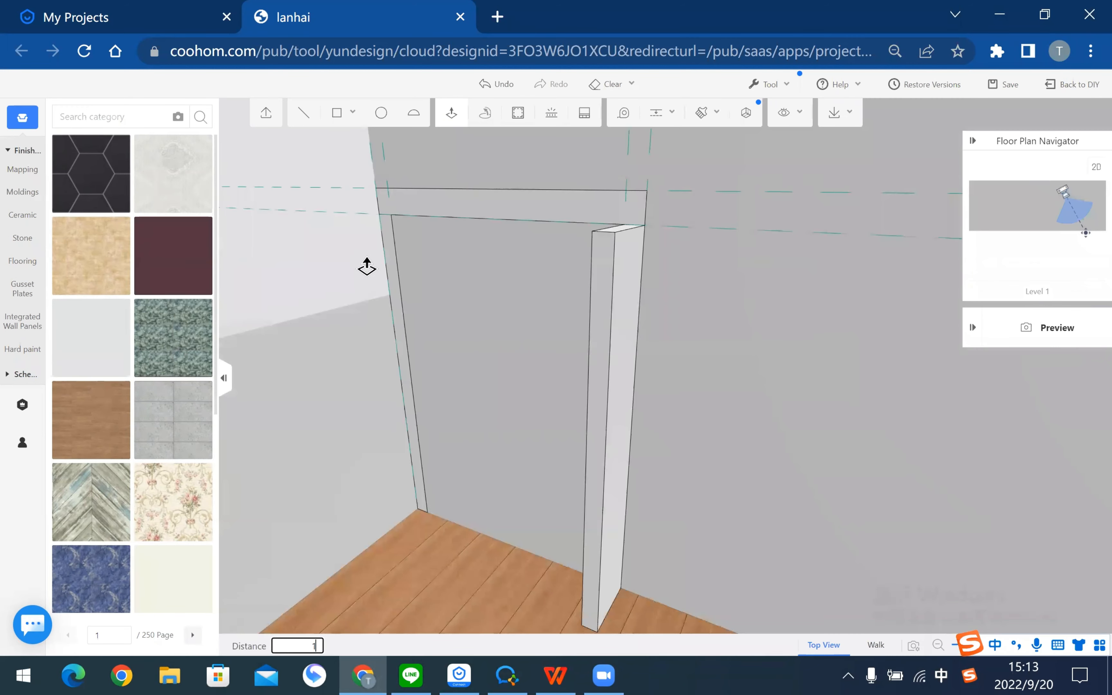
{"action": "type", "text": "00"}
{"action": "key", "text": "Return"}
- Extrude the left door post, then pull the header beam out into a thick slab
{"action": "left_click_drag", "start_coordinate": [402, 349], "coordinate": [535, 248]}
{"action": "type", "text": "100"}
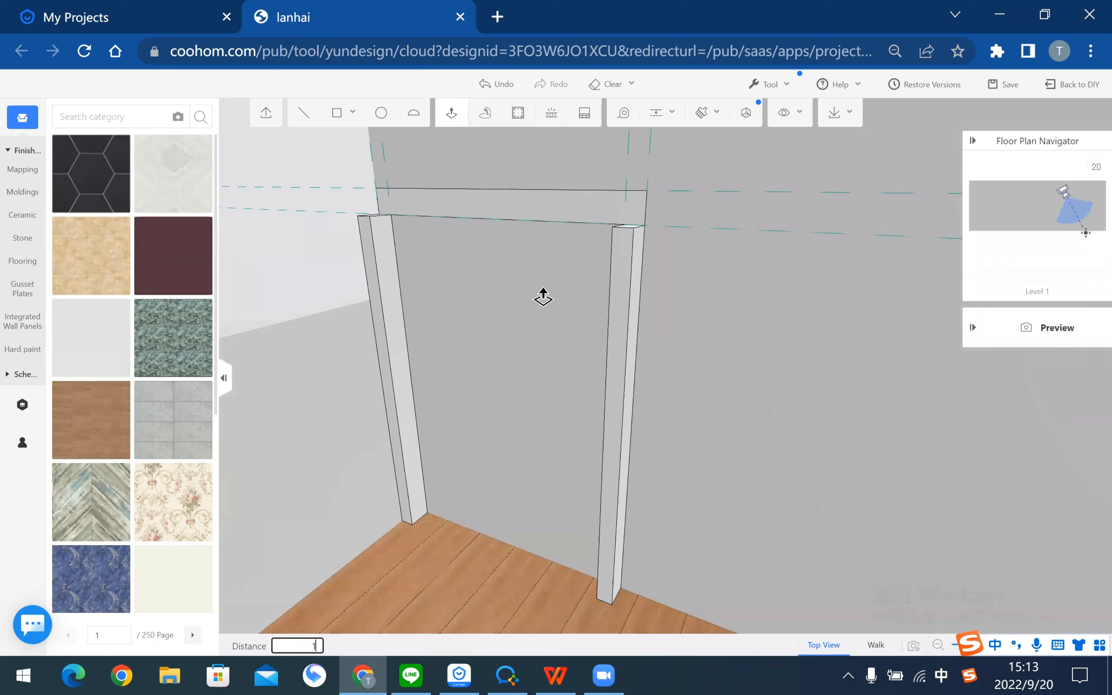
{"action": "key", "text": "Return"}
{"action": "right_click_drag", "start_coordinate": [543, 298], "coordinate": [616, 272]}
{"action": "scroll", "coordinate": [611, 274], "scroll_direction": "down", "scroll_amount": 2}
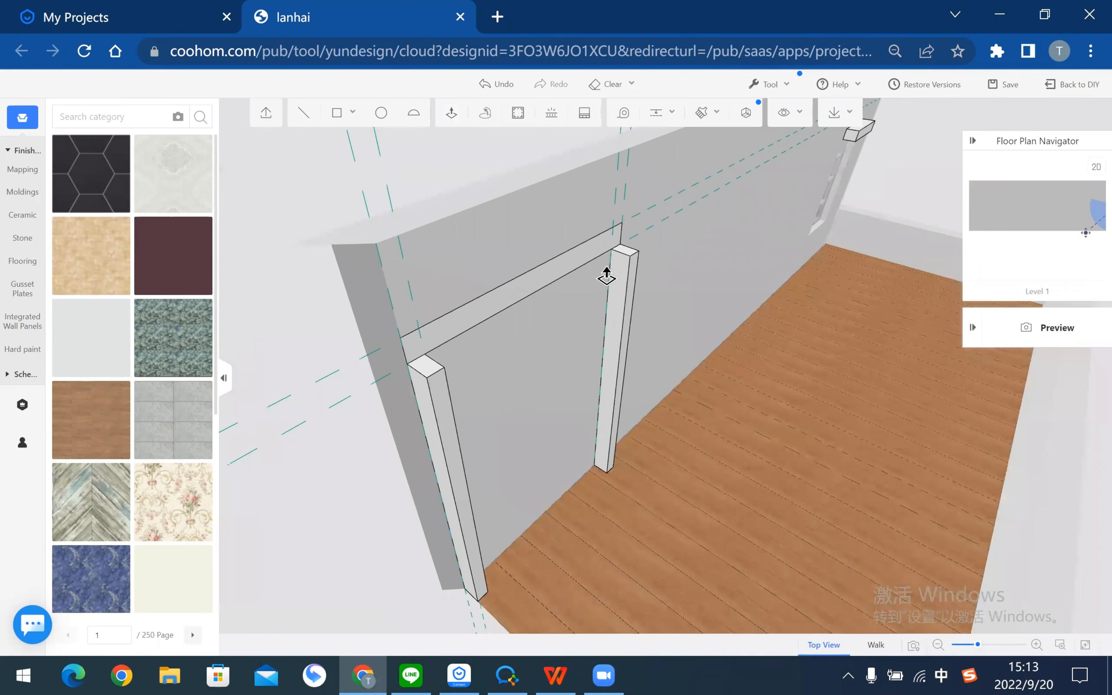
{"action": "left_click", "coordinate": [606, 276]}
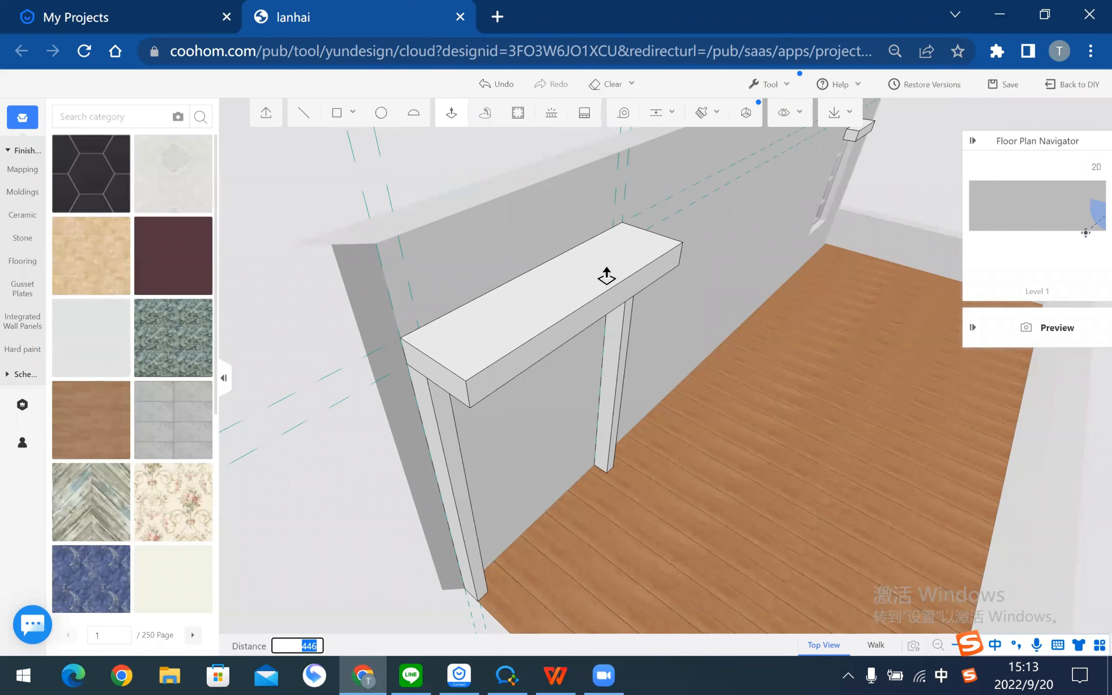
{"action": "left_click", "coordinate": [606, 276]}
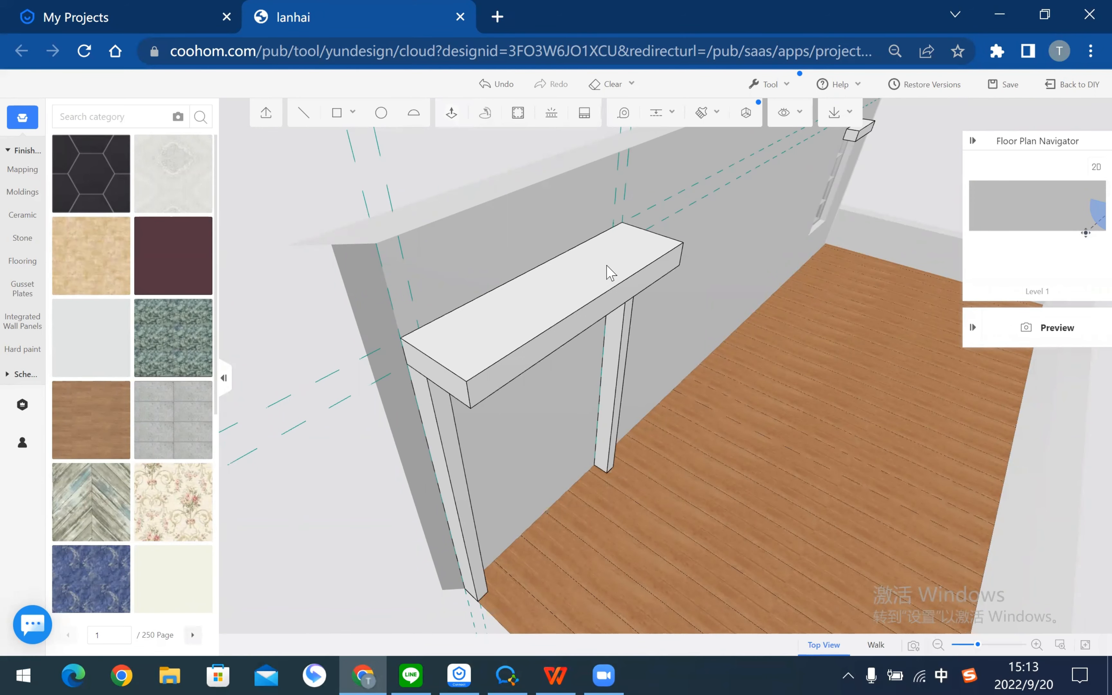
{"action": "right_click_drag", "start_coordinate": [701, 442], "coordinate": [620, 275]}
{"action": "scroll", "coordinate": [497, 226], "scroll_direction": "up", "scroll_amount": 3}
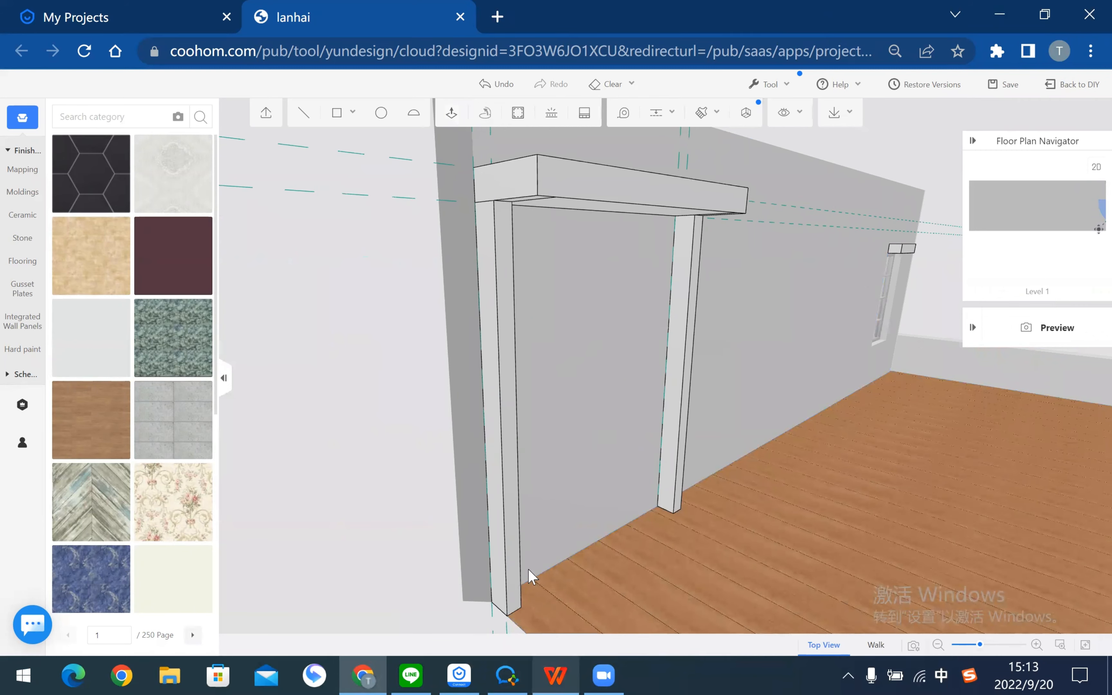
{"action": "key", "text": "alt+Tab"}
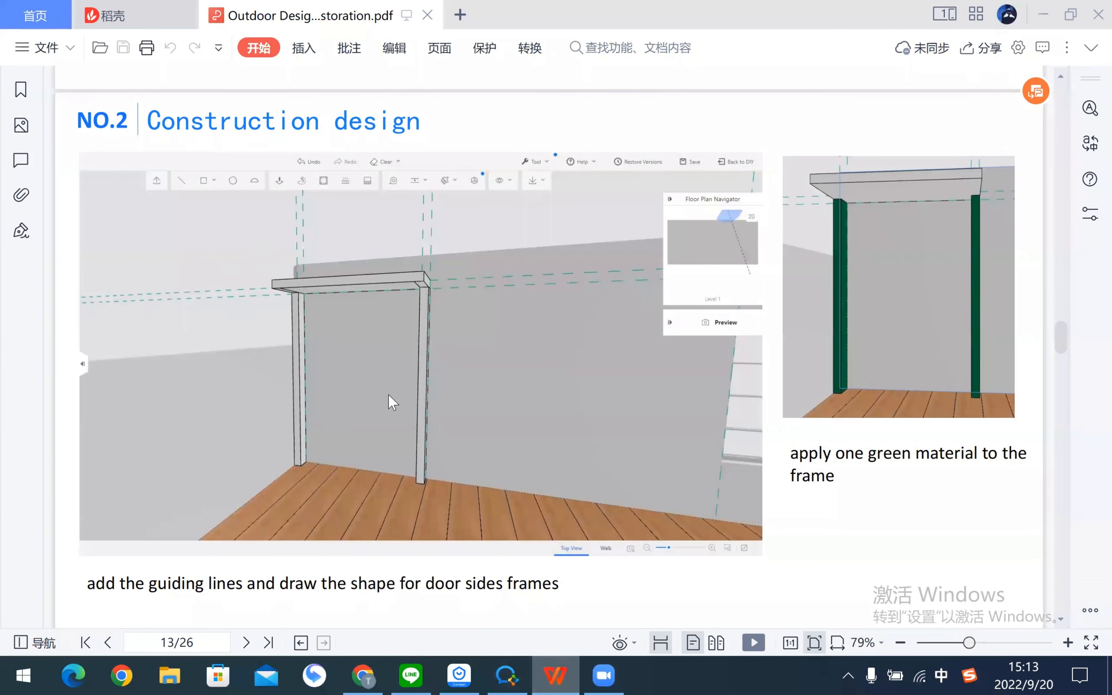
{"action": "key", "text": "alt+Tab"}
{"action": "right_click_drag", "start_coordinate": [538, 295], "coordinate": [592, 482]}
{"action": "scroll", "coordinate": [593, 482], "scroll_direction": "up", "scroll_amount": 1}
{"action": "right_click_drag", "start_coordinate": [668, 488], "coordinate": [539, 323]}
{"action": "scroll", "coordinate": [505, 248], "scroll_direction": "up", "scroll_amount": 1}
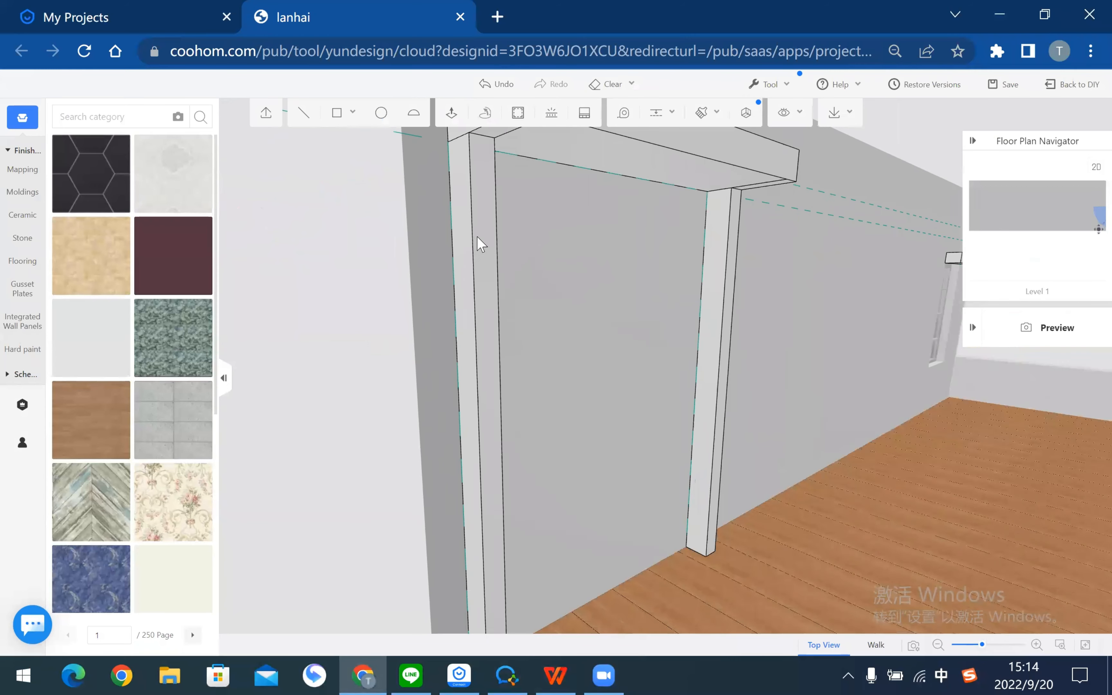
- Select the whole door side post, group it into one object, and clear the selection
{"action": "right_click_drag", "start_coordinate": [477, 236], "coordinate": [477, 235]}
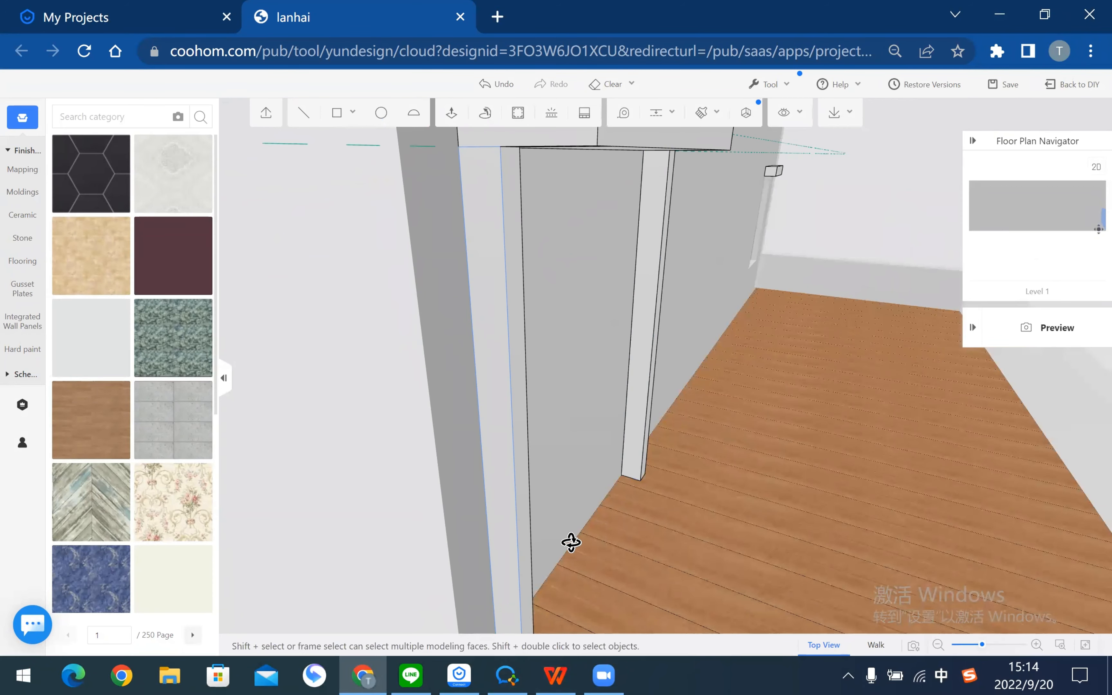
{"action": "right_click_drag", "start_coordinate": [447, 191], "coordinate": [489, 202]}
{"action": "right_click_drag", "start_coordinate": [510, 184], "coordinate": [529, 157]}
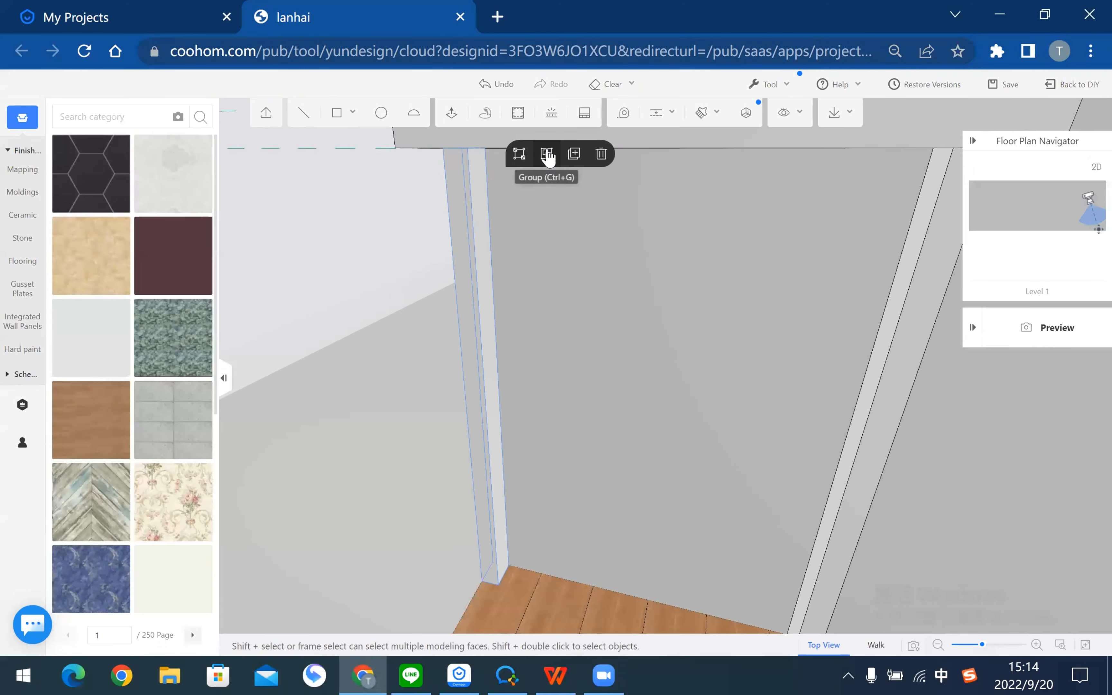
{"action": "left_click", "coordinate": [546, 156]}
{"action": "left_click", "coordinate": [350, 259]}
{"action": "right_click_drag", "start_coordinate": [356, 254], "coordinate": [410, 267]}
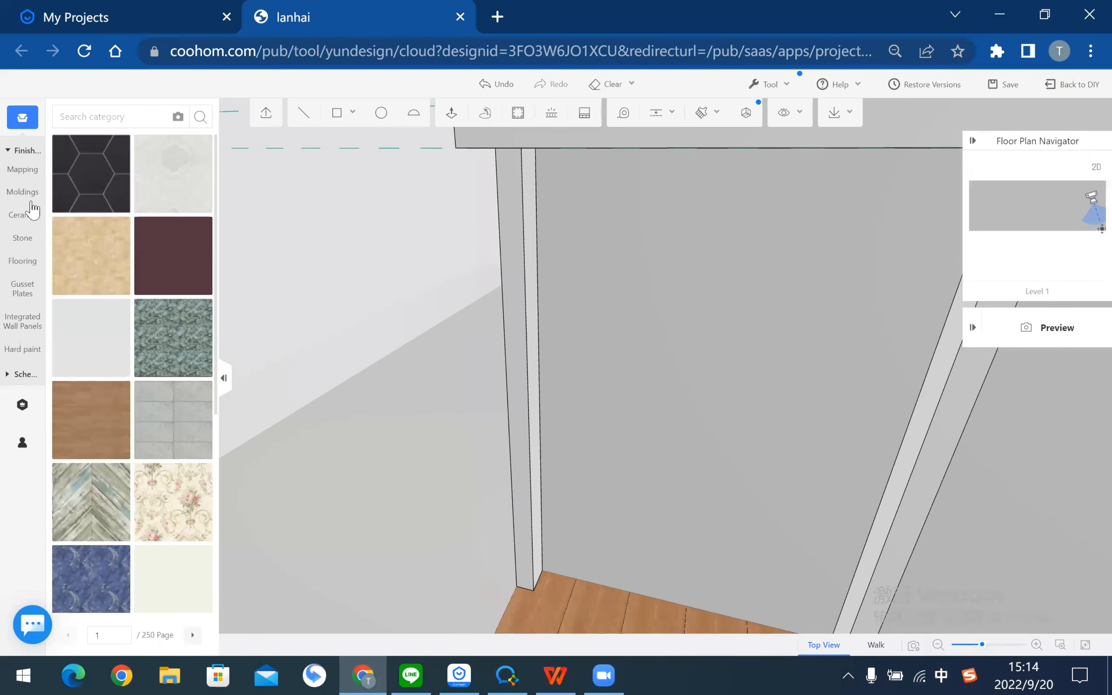
- Search the material catalogue for 'green' and try the first result on the door post
{"action": "left_click", "coordinate": [111, 118]}
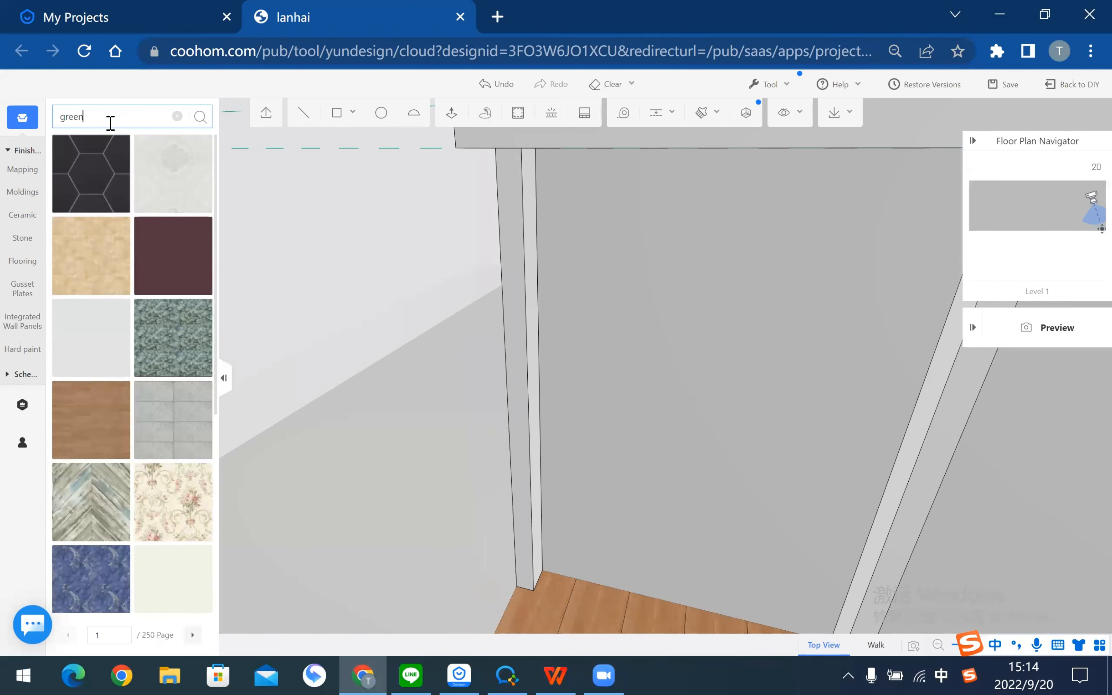
{"action": "key", "text": "Return"}
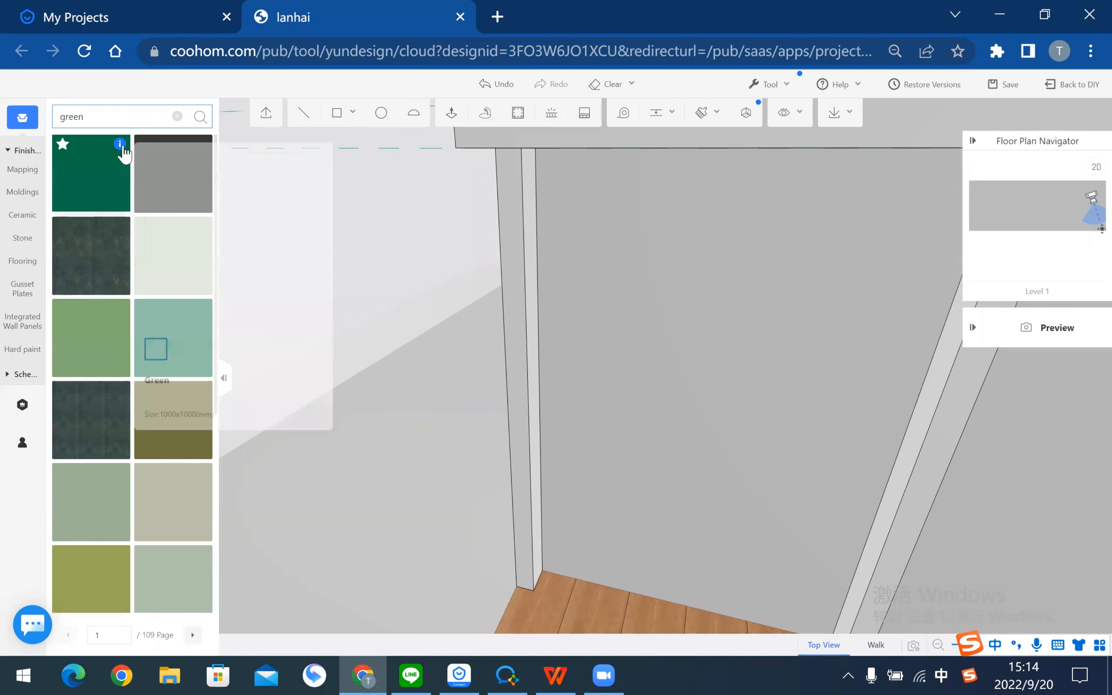
{"action": "left_click", "coordinate": [67, 164]}
{"action": "left_click", "coordinate": [506, 192]}
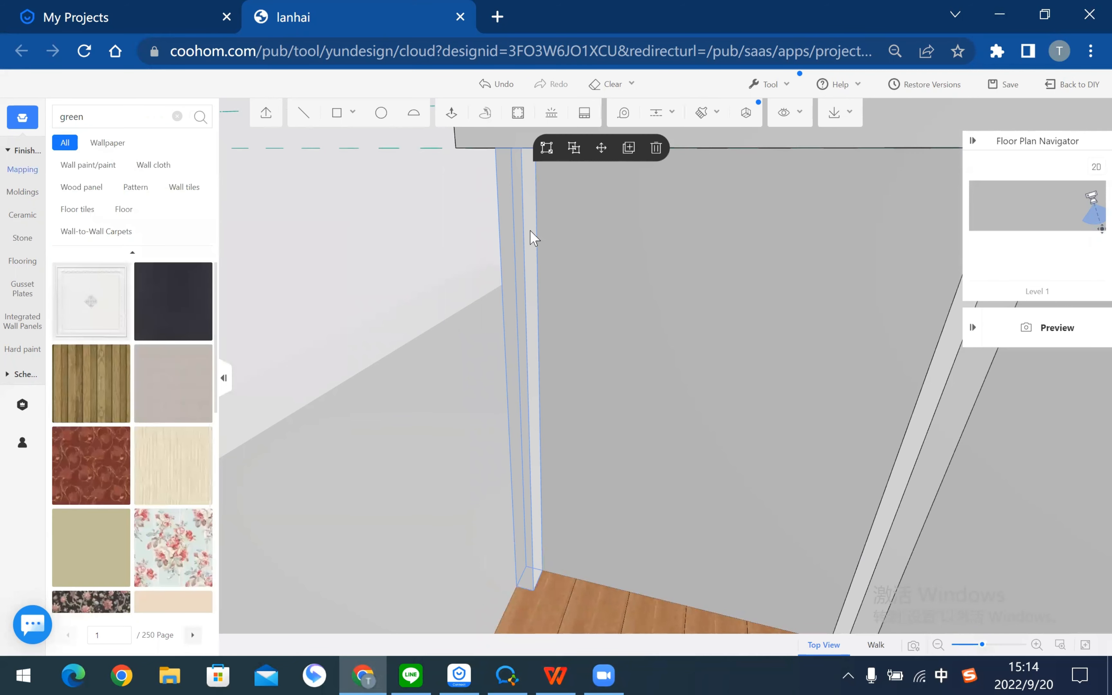
{"action": "left_click", "coordinate": [385, 261]}
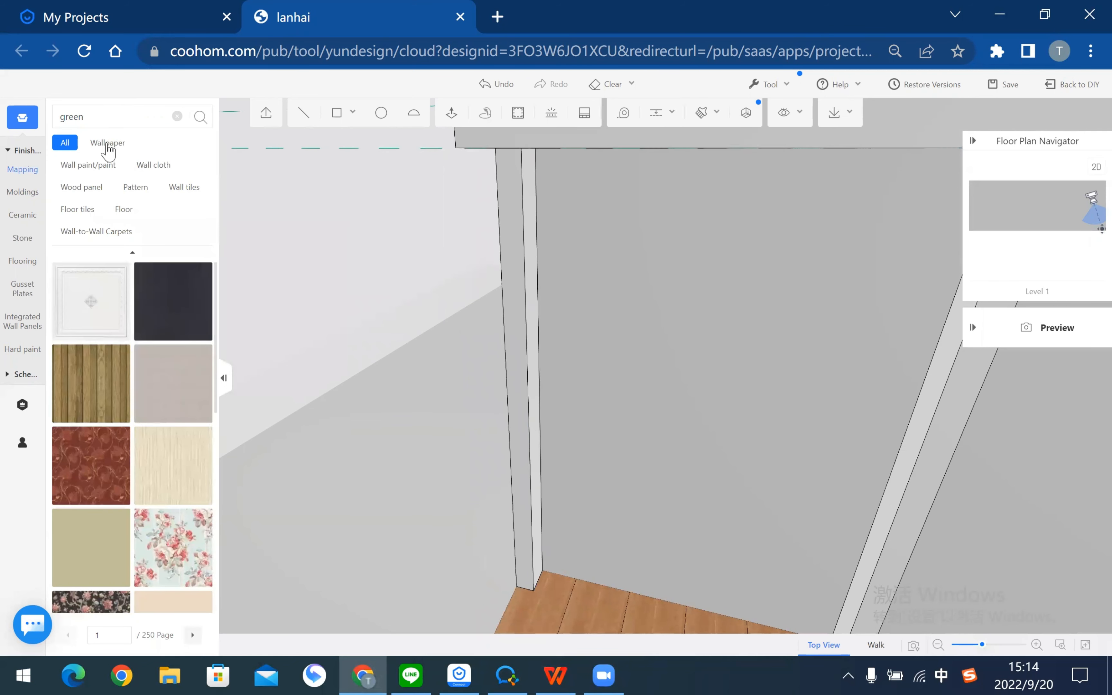
- Apply the dark green material from the search results to the door-frame post
{"action": "left_click", "coordinate": [131, 118]}
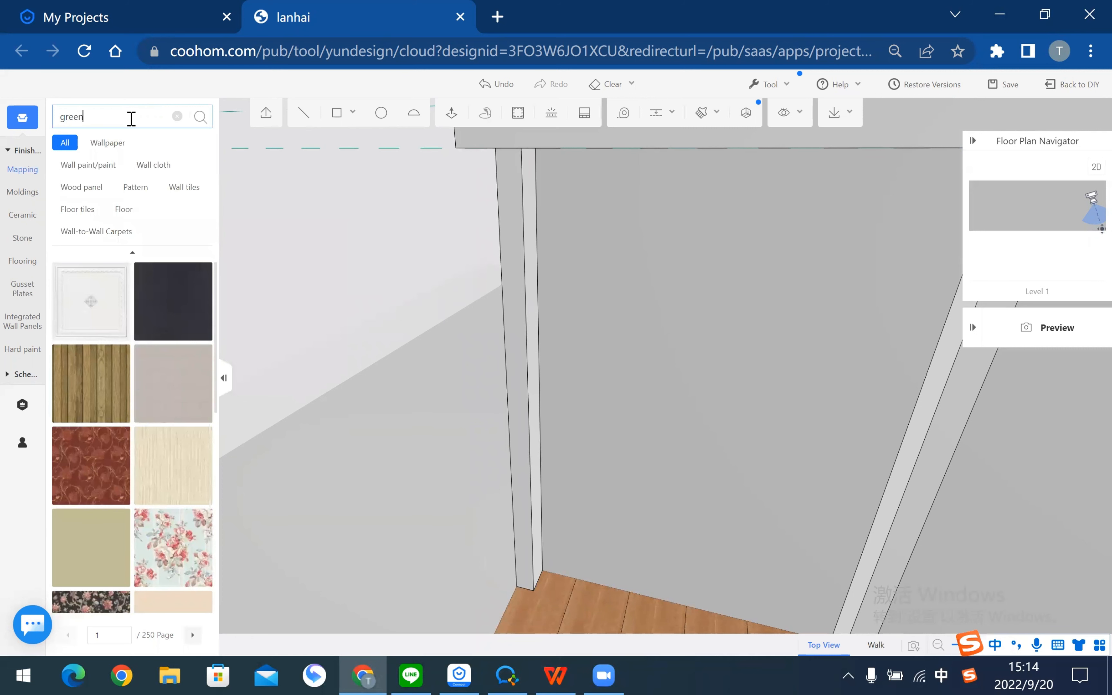
{"action": "key", "text": "Return"}
{"action": "left_click", "coordinate": [90, 305]}
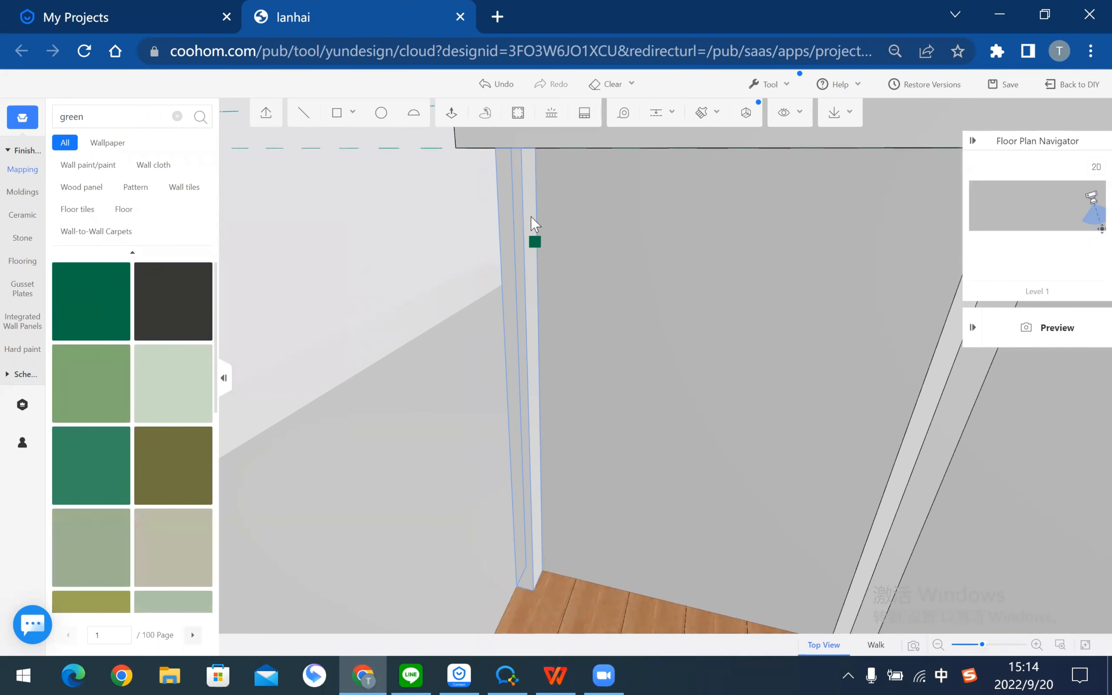
{"action": "left_click", "coordinate": [515, 212]}
{"action": "mouse_move", "coordinate": [371, 255]}
{"action": "left_mouse_down"}
{"action": "mouse_move", "coordinate": [617, 260]}
{"action": "mouse_move", "coordinate": [499, 275]}
{"action": "mouse_move", "coordinate": [335, 255]}
{"action": "left_mouse_up"}
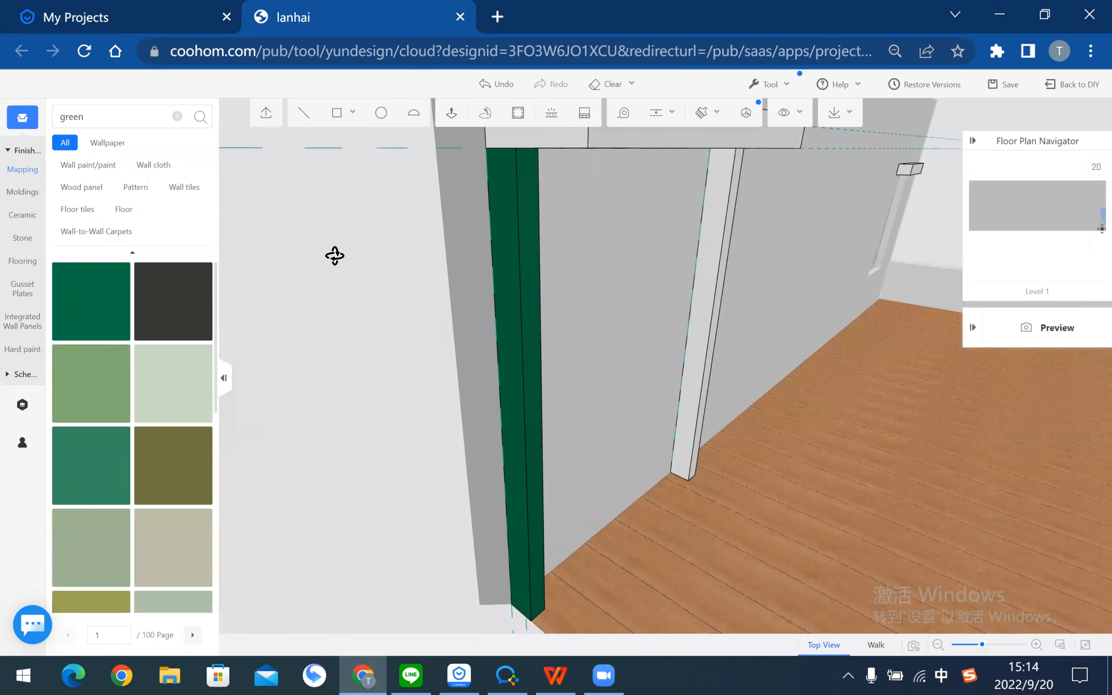
{"action": "left_click_drag", "start_coordinate": [637, 317], "coordinate": [466, 240]}
{"action": "left_click_drag", "start_coordinate": [575, 308], "coordinate": [705, 241]}
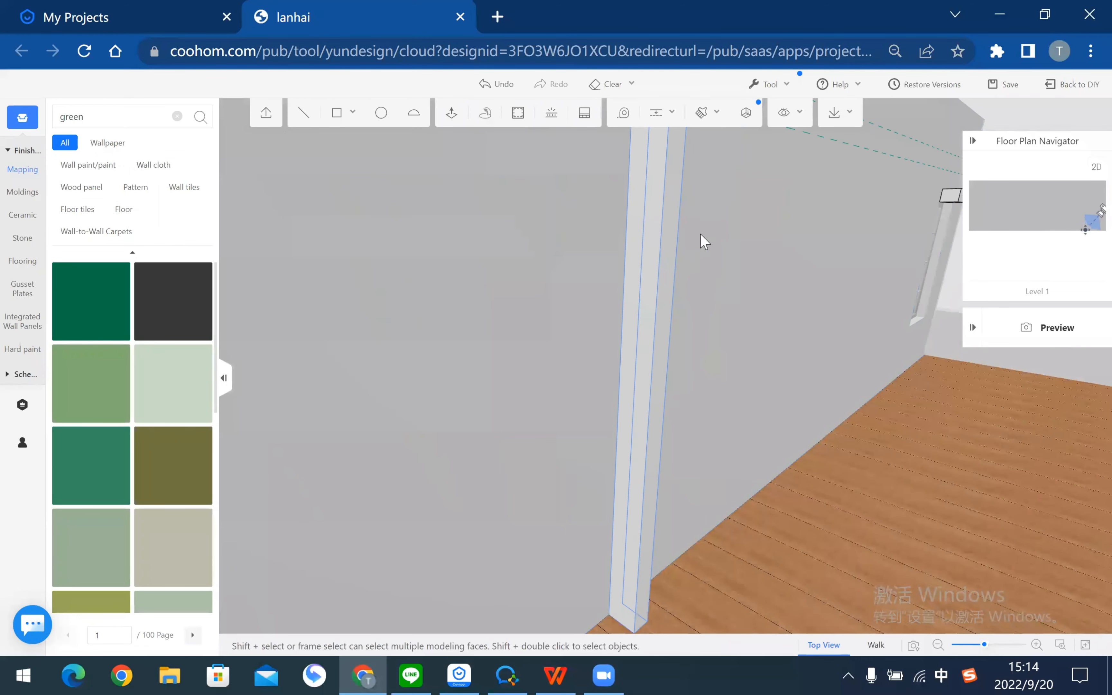
- Copy the dark green material from the painted post onto the white post with the material brush
{"action": "left_click", "coordinate": [698, 221]}
{"action": "scroll", "coordinate": [660, 302], "scroll_direction": "down", "scroll_amount": 3}
{"action": "left_click", "coordinate": [700, 109]}
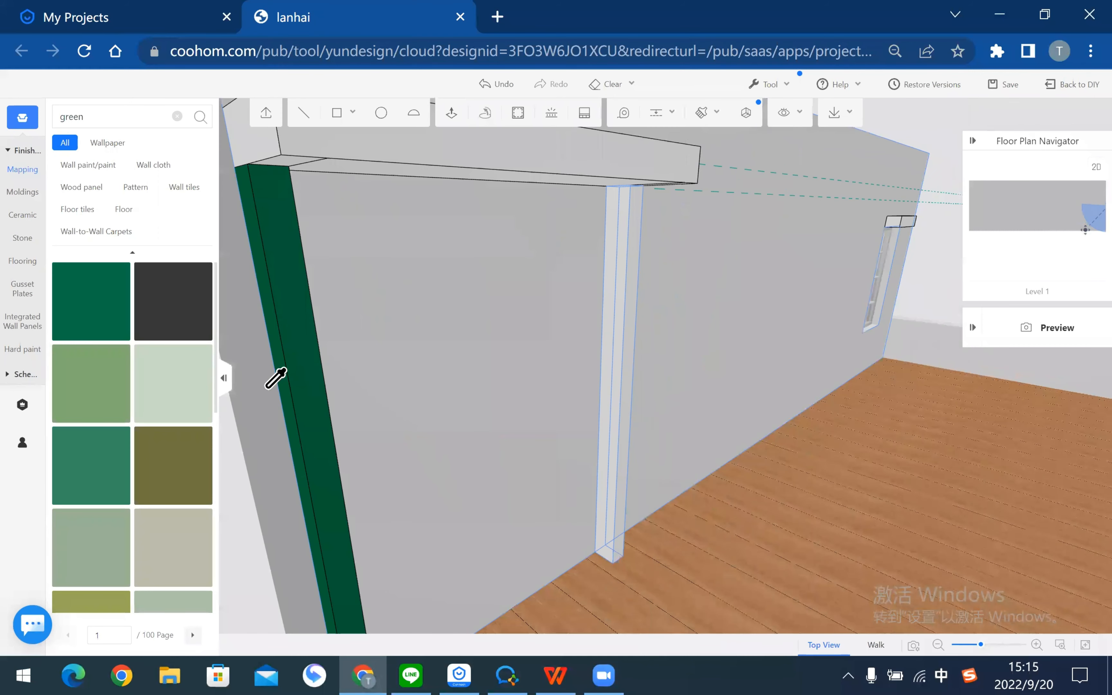
{"action": "left_click", "coordinate": [297, 322]}
{"action": "left_click", "coordinate": [625, 228]}
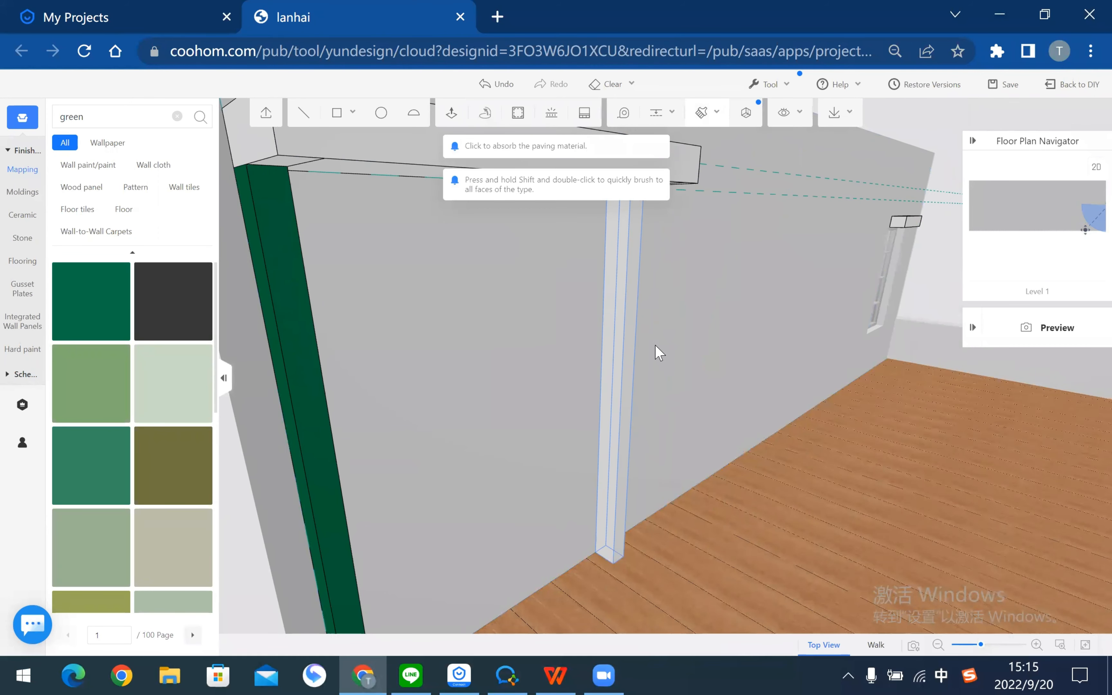
{"action": "left_click", "coordinate": [674, 441]}
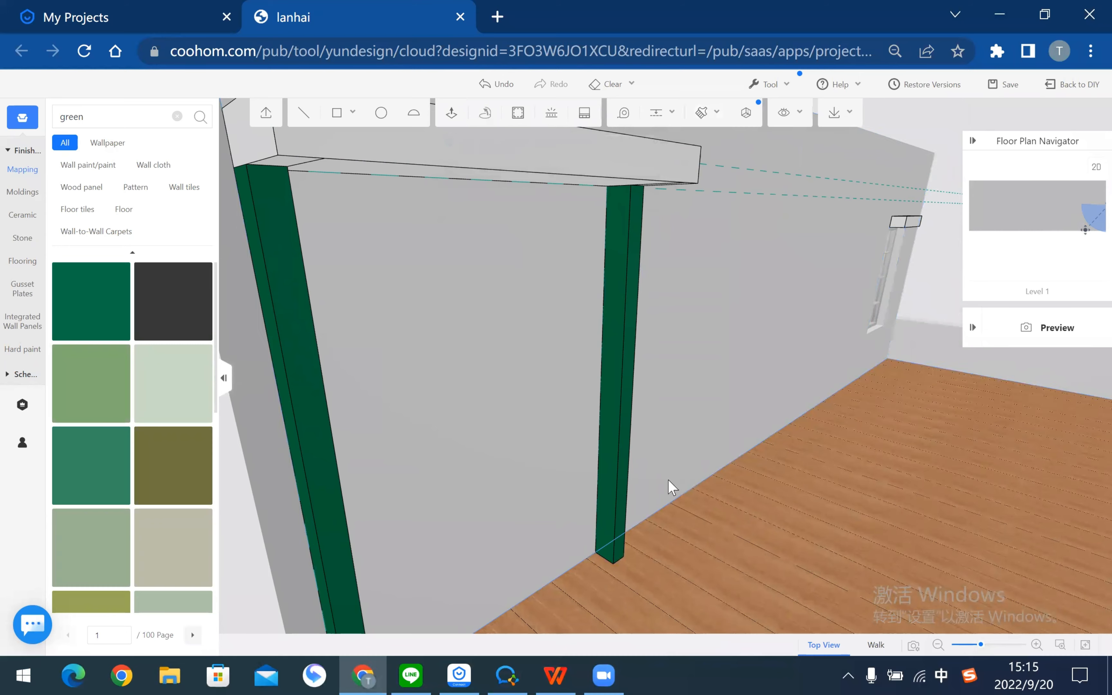
{"action": "scroll", "coordinate": [322, 342], "scroll_direction": "up", "scroll_amount": 3}
{"action": "right_click_drag", "start_coordinate": [322, 342], "coordinate": [307, 376]}
{"action": "scroll", "coordinate": [631, 418], "scroll_direction": "down", "scroll_amount": 4}
{"action": "middle_click_drag", "start_coordinate": [683, 393], "coordinate": [663, 388]}
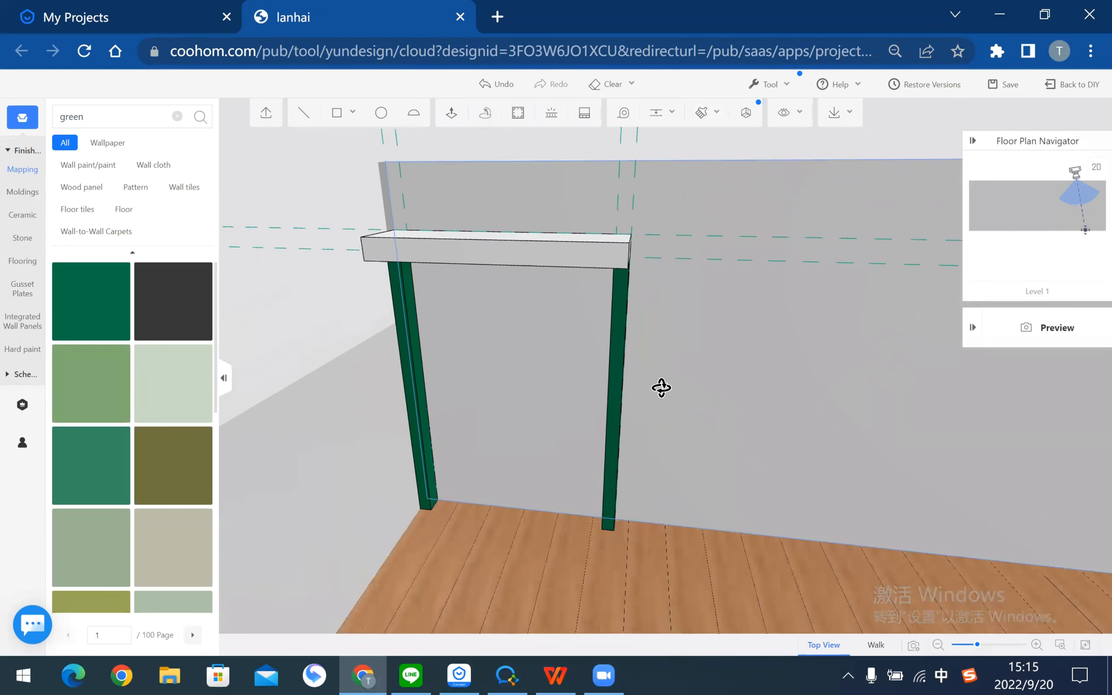
{"action": "scroll", "coordinate": [643, 386], "scroll_direction": "down", "scroll_amount": 3}
{"action": "right_click_drag", "start_coordinate": [570, 368], "coordinate": [590, 329]}
- Browse the stone-bench slides in the tutorial PDF, then return to the page 3 reference plan
{"action": "key", "text": "alt+Tab"}
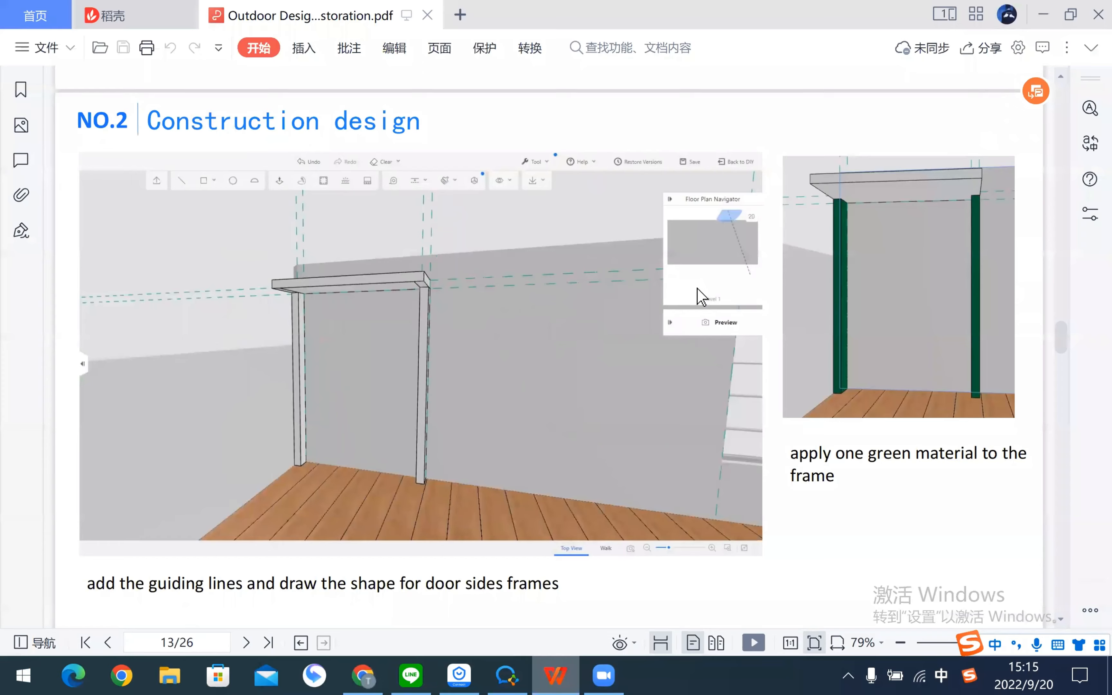
{"action": "scroll", "coordinate": [702, 297], "scroll_direction": "down", "scroll_amount": 10}
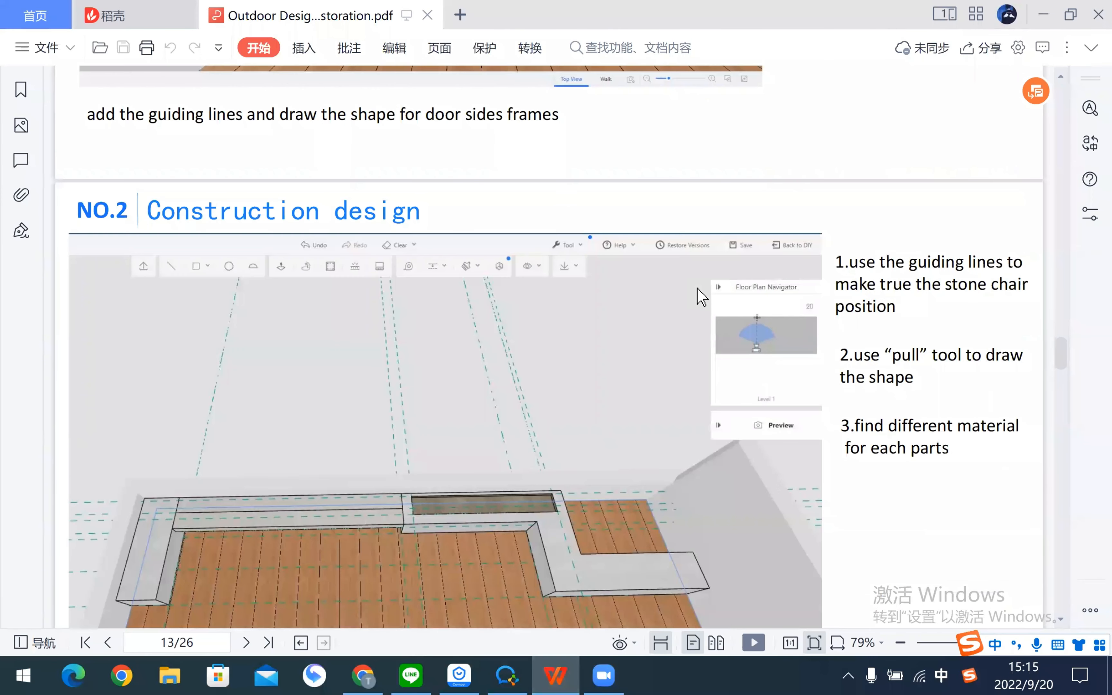
{"action": "scroll", "coordinate": [702, 296], "scroll_direction": "down", "scroll_amount": 1}
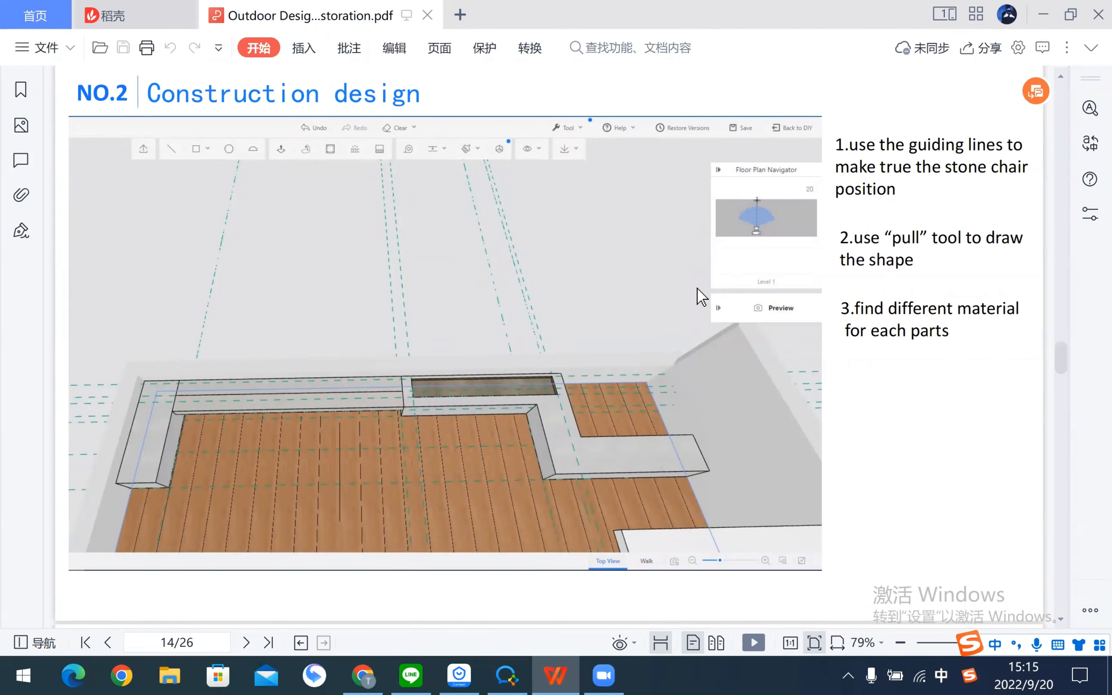
{"action": "key", "text": "alt+Tab"}
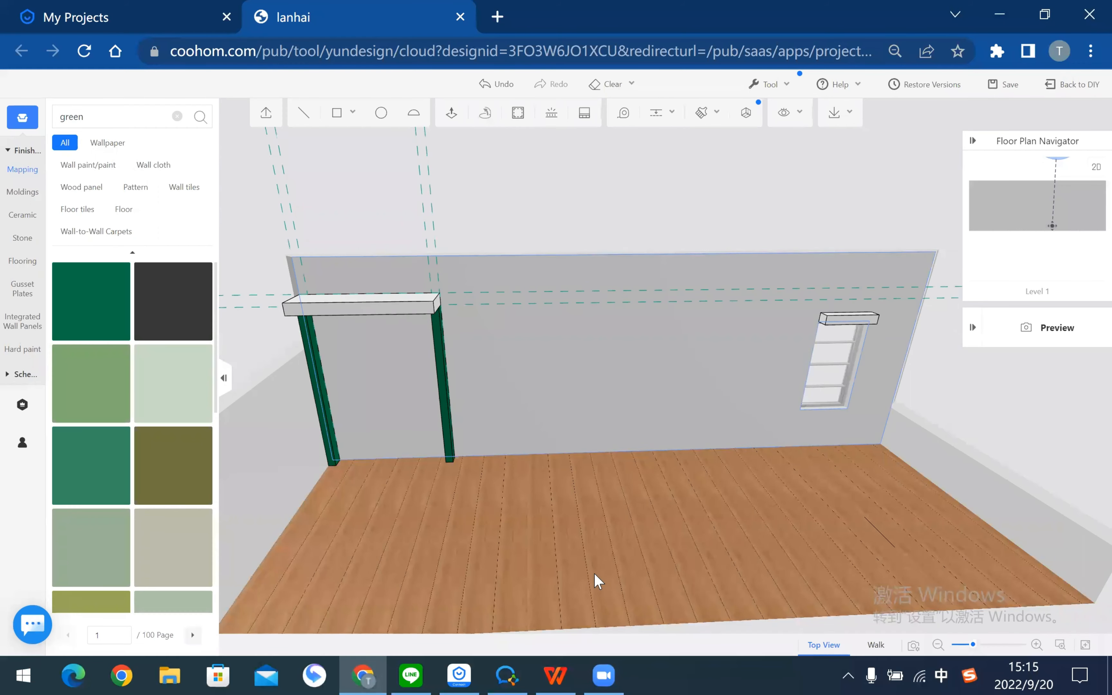
{"action": "key", "text": "alt+Tab"}
{"action": "scroll", "coordinate": [515, 290], "scroll_direction": "up", "scroll_amount": 20}
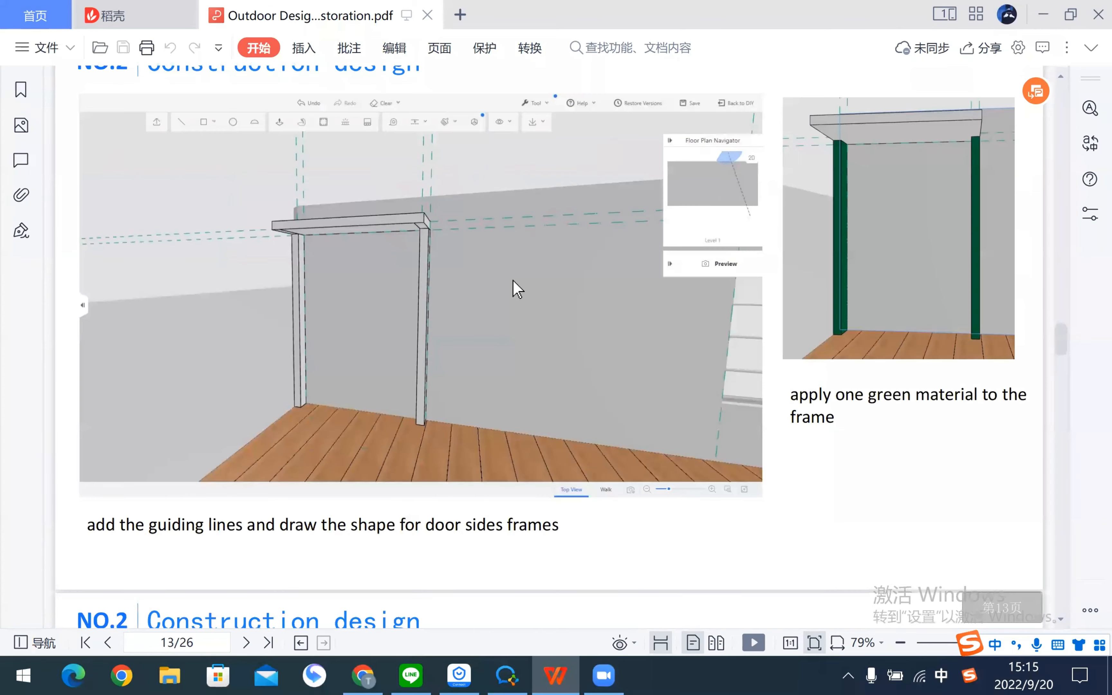
{"action": "scroll", "coordinate": [518, 289], "scroll_direction": "up", "scroll_amount": 20}
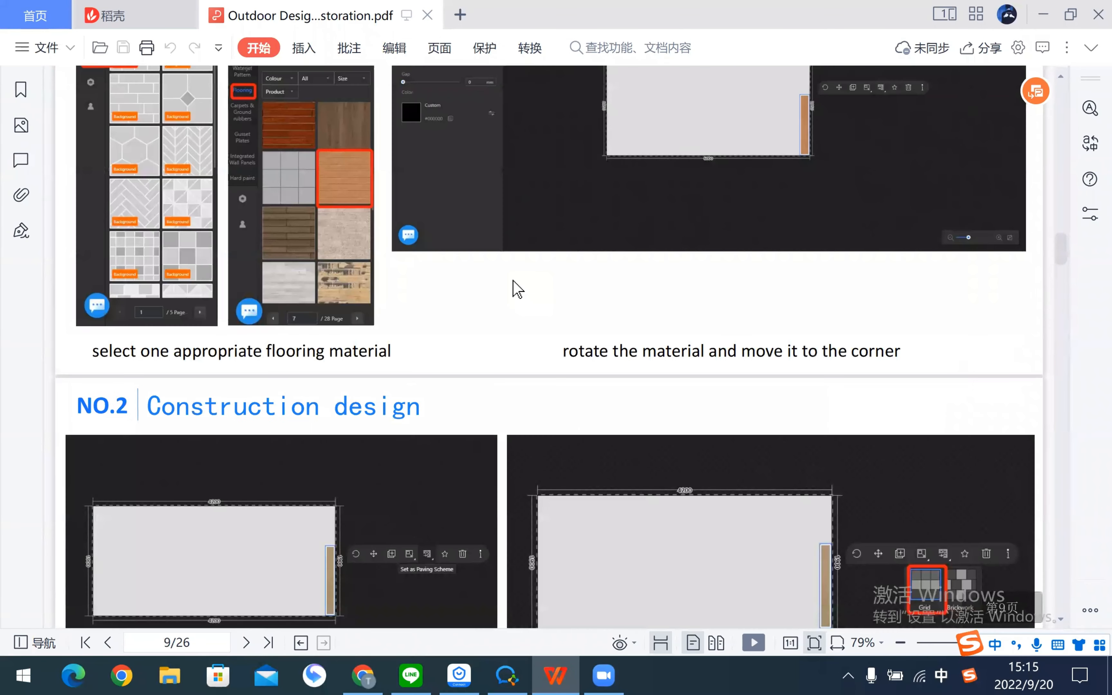
{"action": "scroll", "coordinate": [518, 289], "scroll_direction": "up", "scroll_amount": 15}
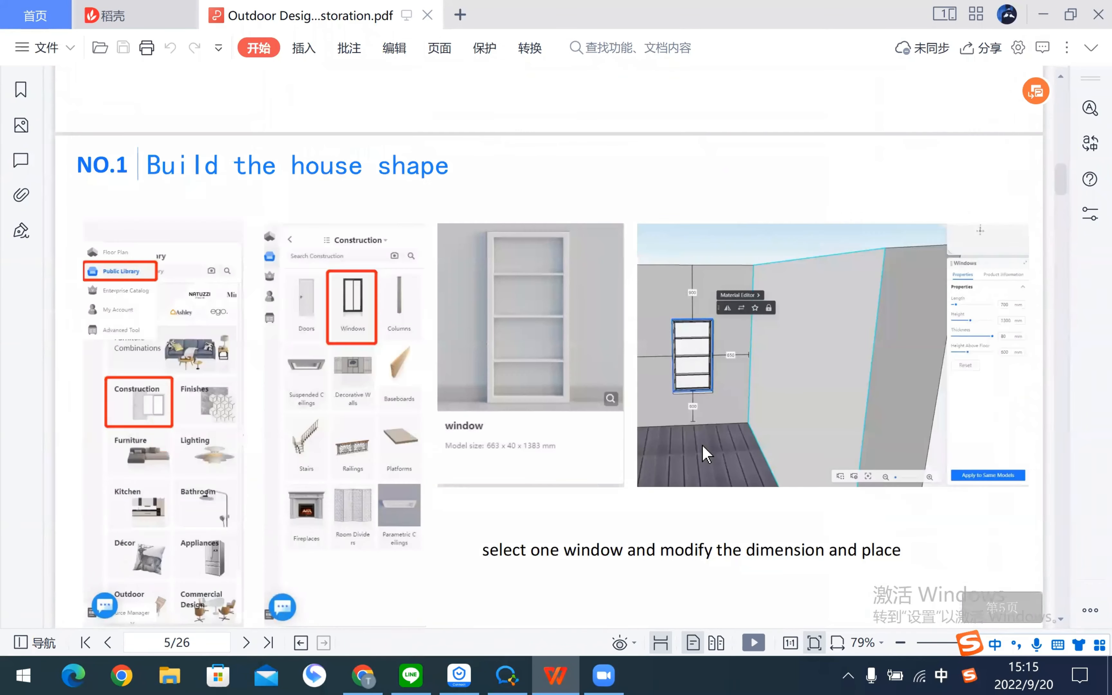
{"action": "scroll", "coordinate": [763, 414], "scroll_direction": "down", "scroll_amount": 6}
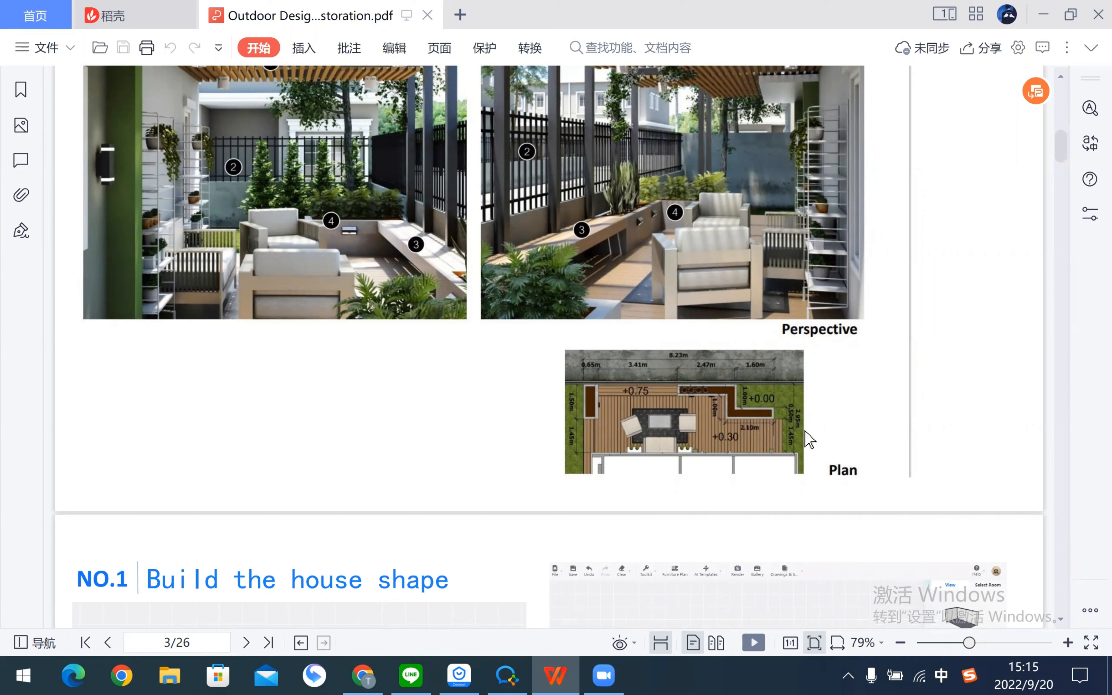
{"action": "left_click", "coordinate": [363, 675]}
- Add a guide line across the terrace floor 1450 from its edge
{"action": "left_click_drag", "start_coordinate": [830, 270], "coordinate": [732, 408]}
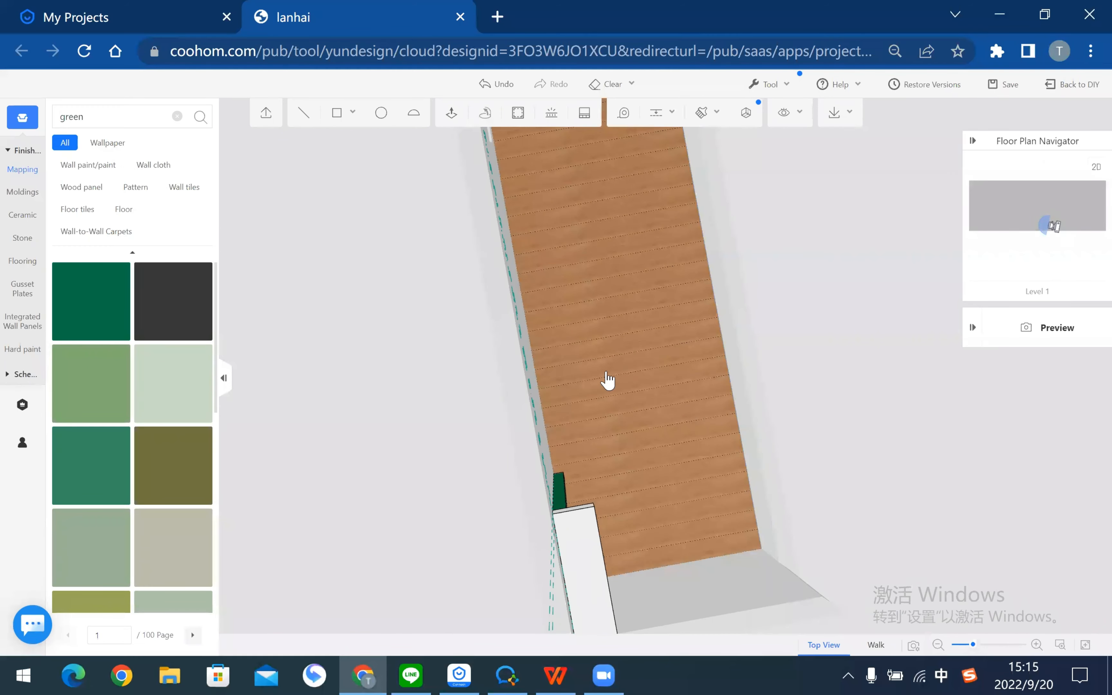
{"action": "left_click_drag", "start_coordinate": [606, 380], "coordinate": [687, 149]}
{"action": "mouse_move", "coordinate": [687, 148]}
{"action": "right_mouse_down"}
{"action": "mouse_move", "coordinate": [797, 383]}
{"action": "mouse_move", "coordinate": [756, 360]}
{"action": "right_mouse_up"}
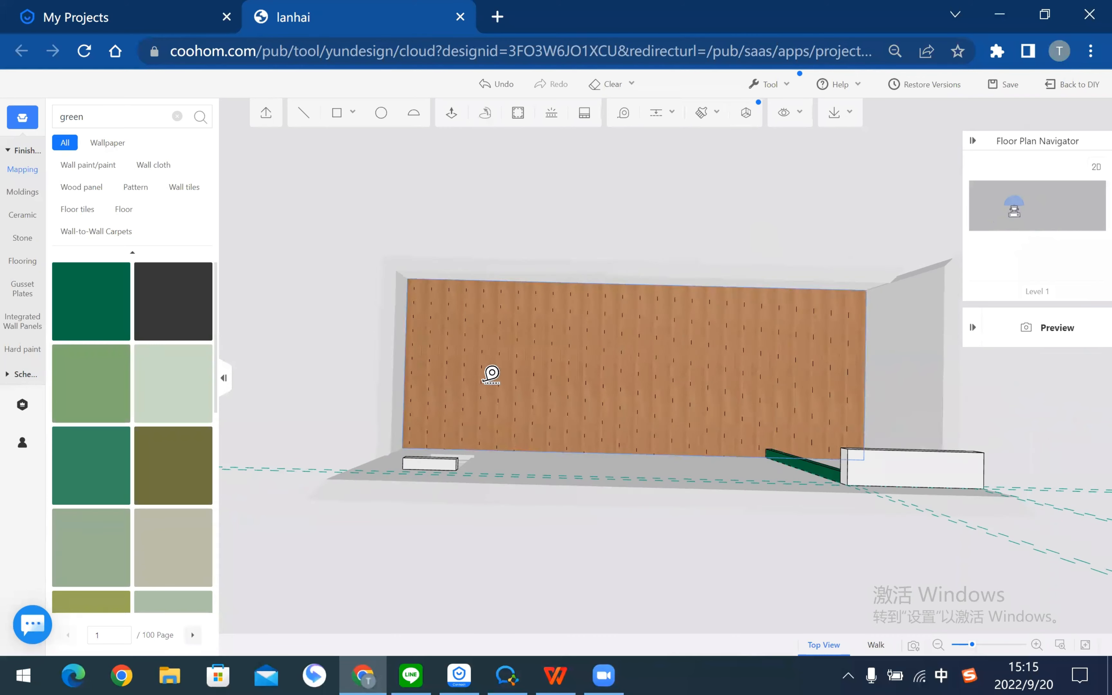
{"action": "mouse_move", "coordinate": [636, 298]}
{"action": "middle_mouse_down"}
{"action": "mouse_move", "coordinate": [538, 276]}
{"action": "mouse_move", "coordinate": [574, 293]}
{"action": "middle_mouse_up"}
{"action": "middle_click_drag", "start_coordinate": [543, 402], "coordinate": [545, 414]}
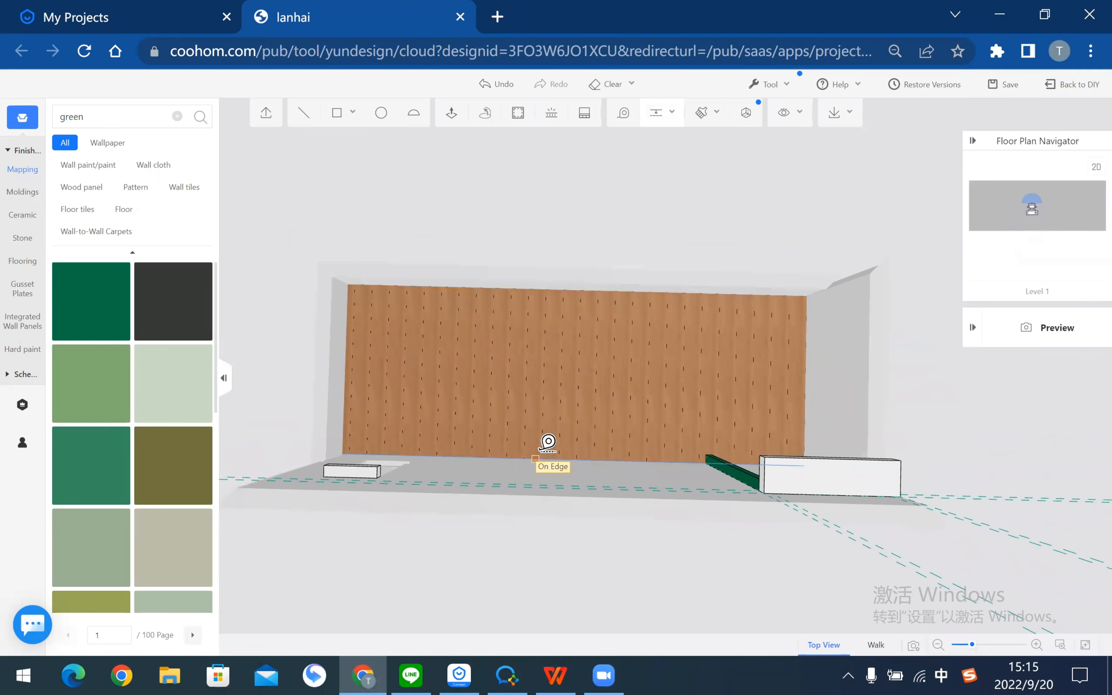
{"action": "left_click", "coordinate": [536, 458]}
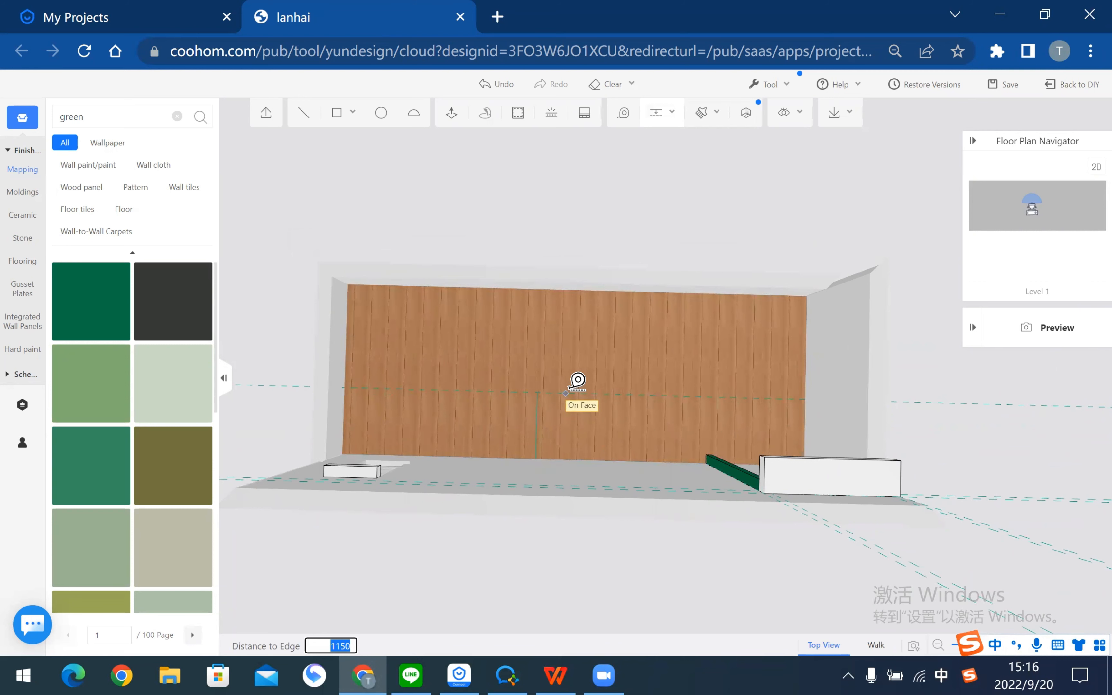
{"action": "type", "text": "1"}
{"action": "key", "text": "Return"}
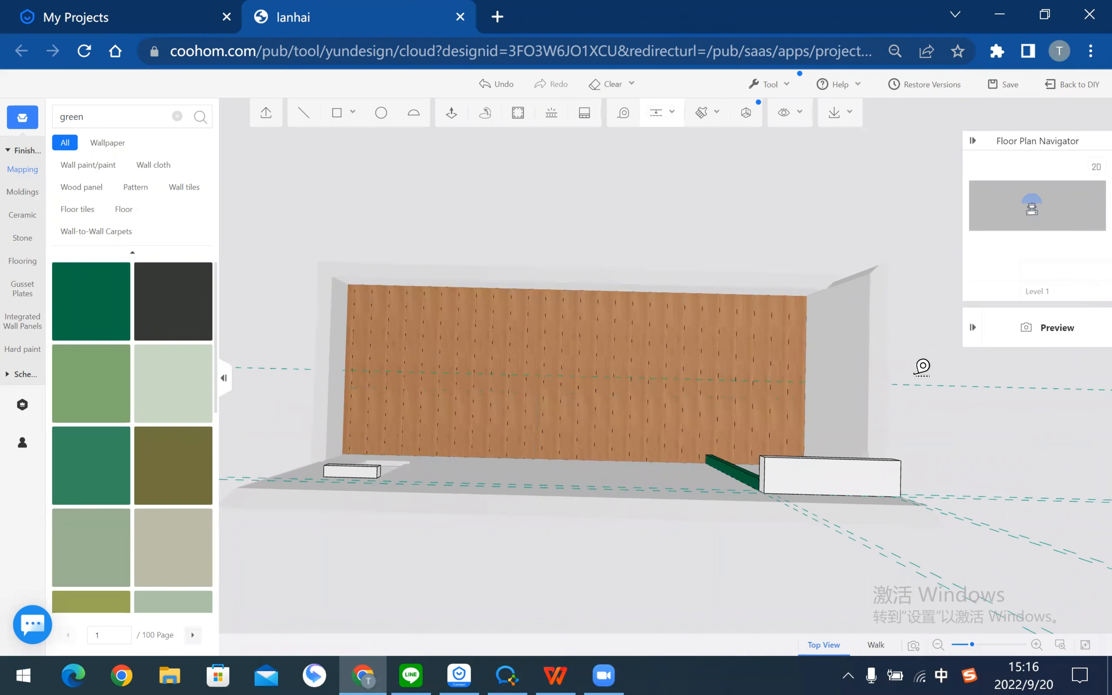
- Check the reference plan in the tutorial PDF, then return to the Coohom design
{"action": "right_click_drag", "start_coordinate": [908, 385], "coordinate": [754, 396]}
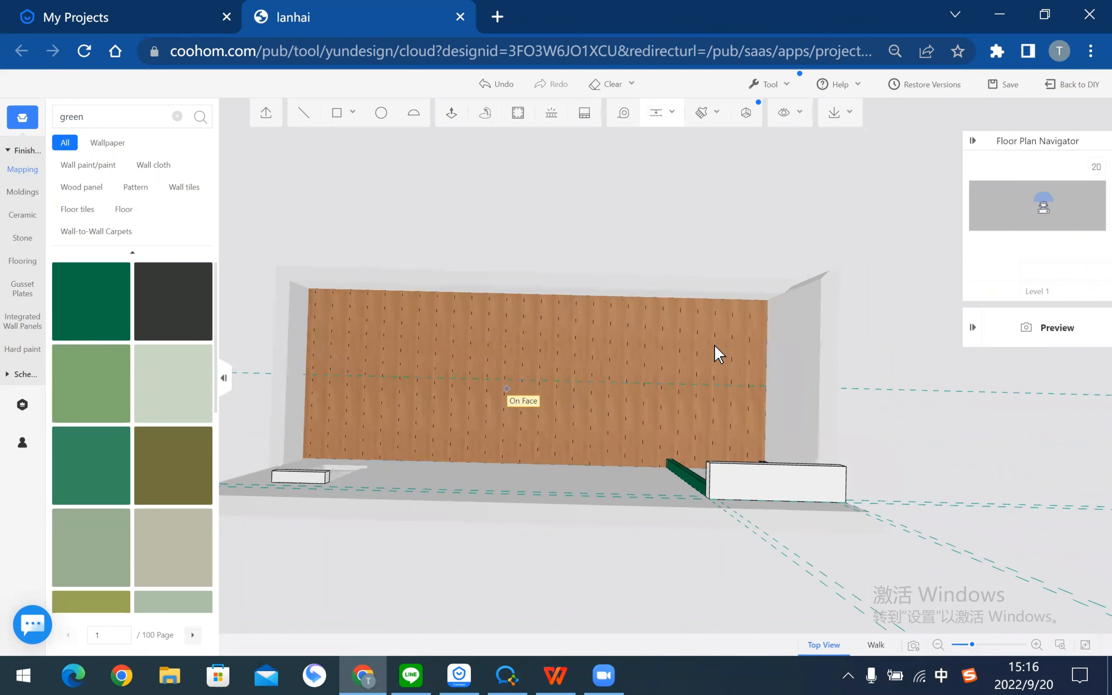
{"action": "key", "text": "alt+Tab"}
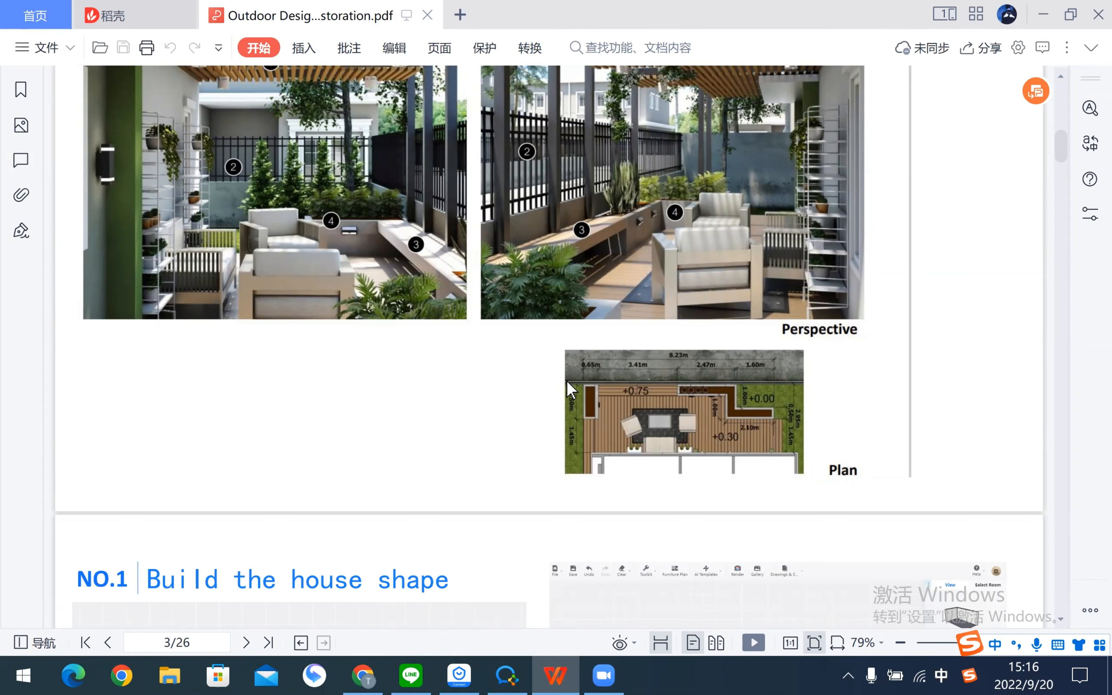
{"action": "key", "text": "alt+Tab"}
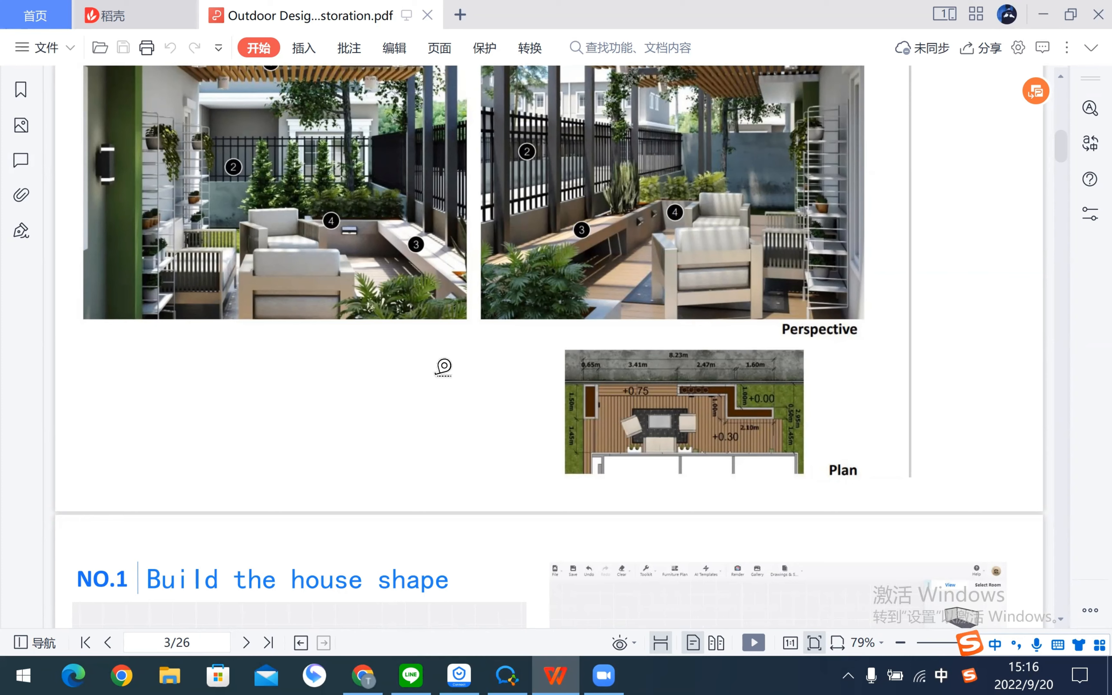
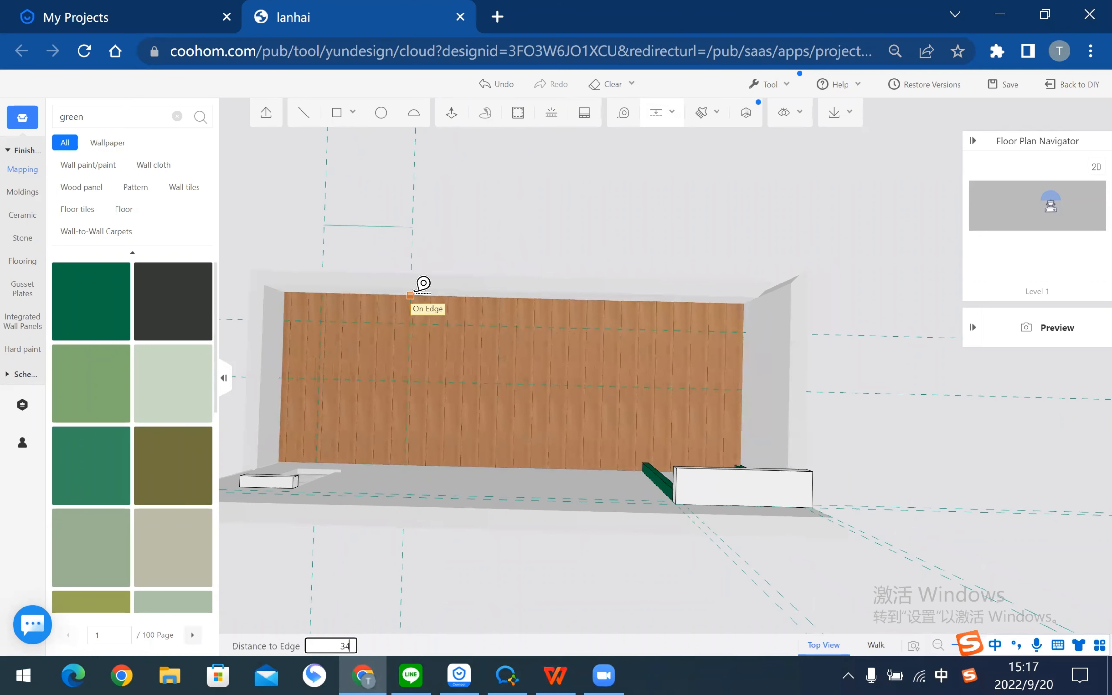
- Place wall guides at 3410 and 2470 from the edges, checking the PDF plan
{"action": "key", "text": "Return"}
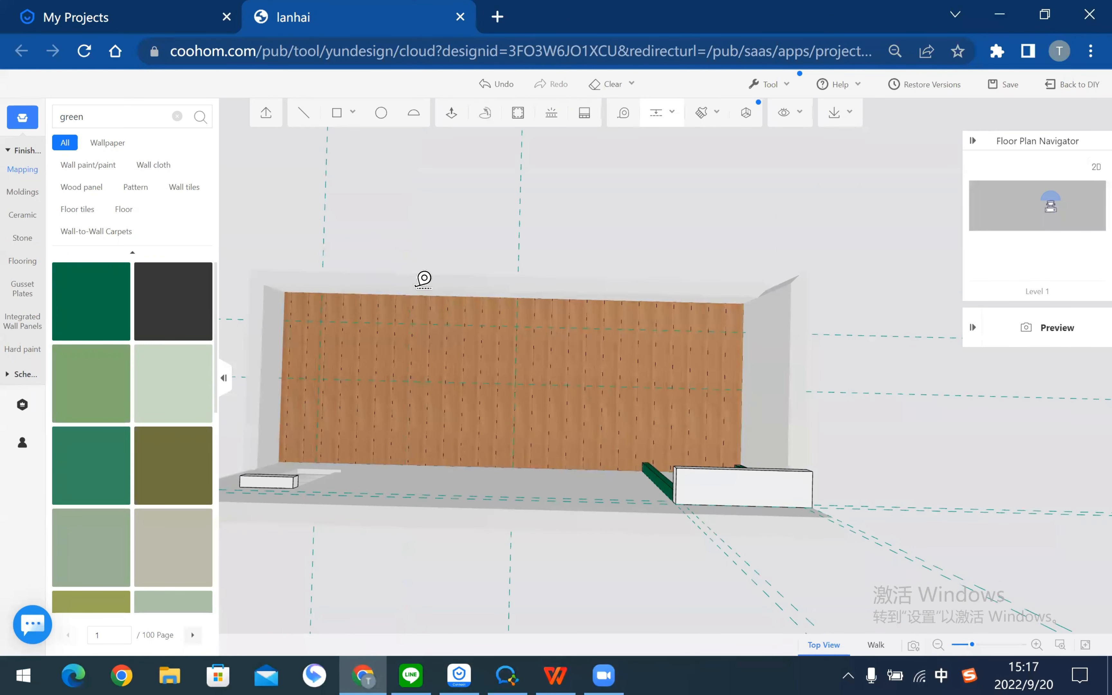
{"action": "right_click_drag", "start_coordinate": [628, 243], "coordinate": [598, 244]}
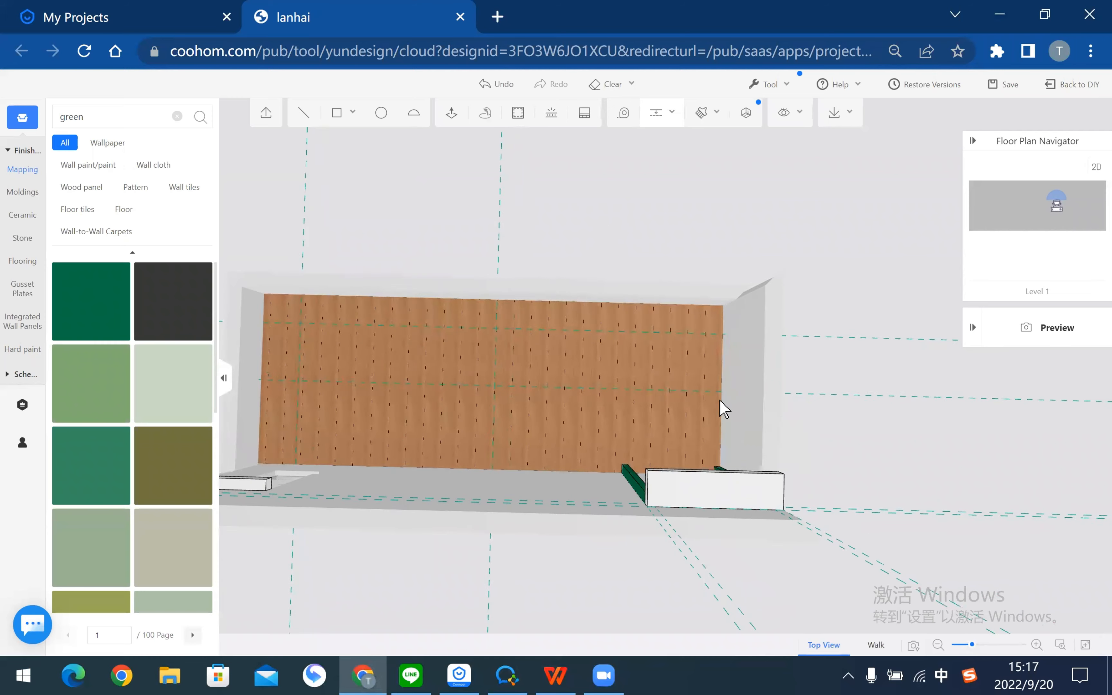
{"action": "key", "text": "alt+Tab"}
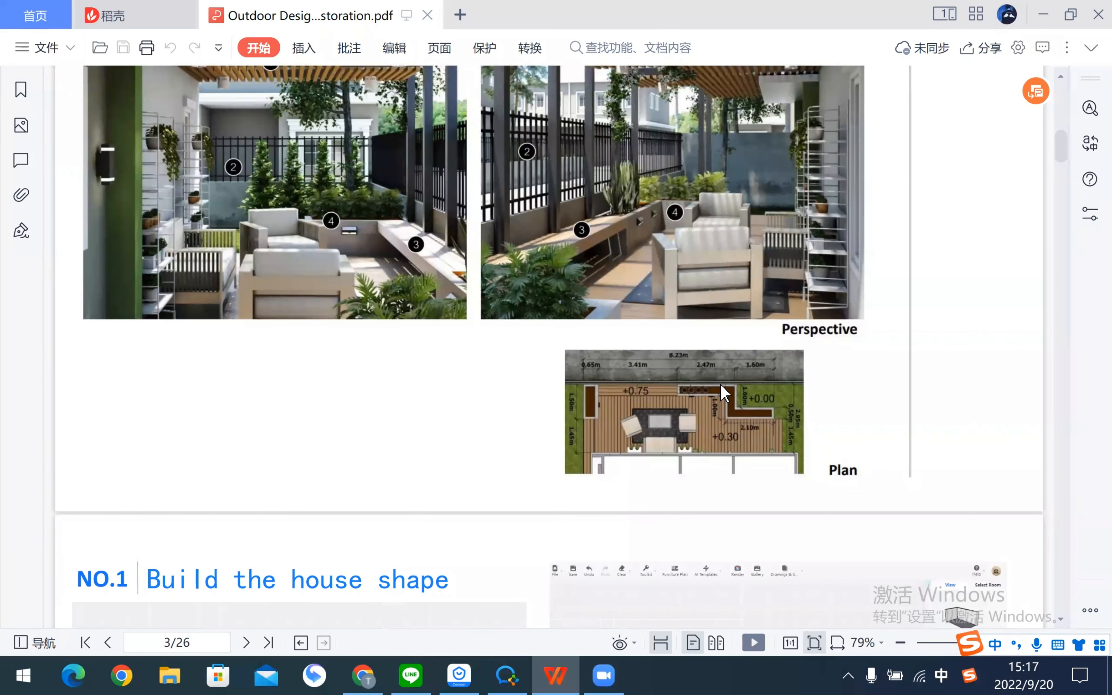
{"action": "key", "text": "alt+Tab"}
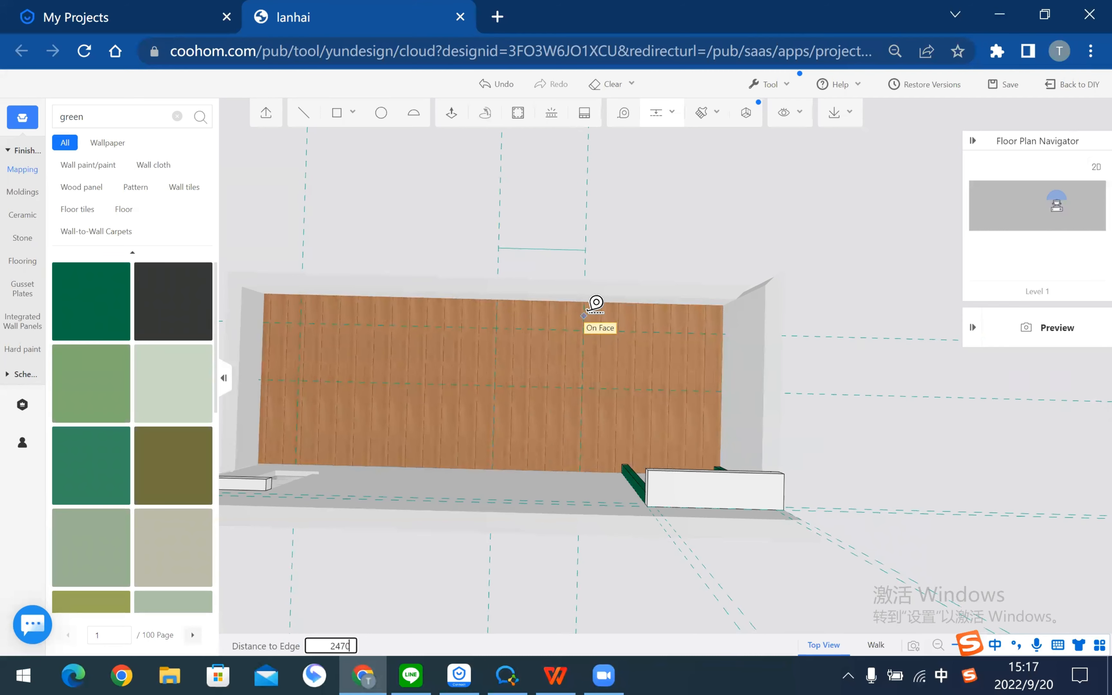
{"action": "key", "text": "Return"}
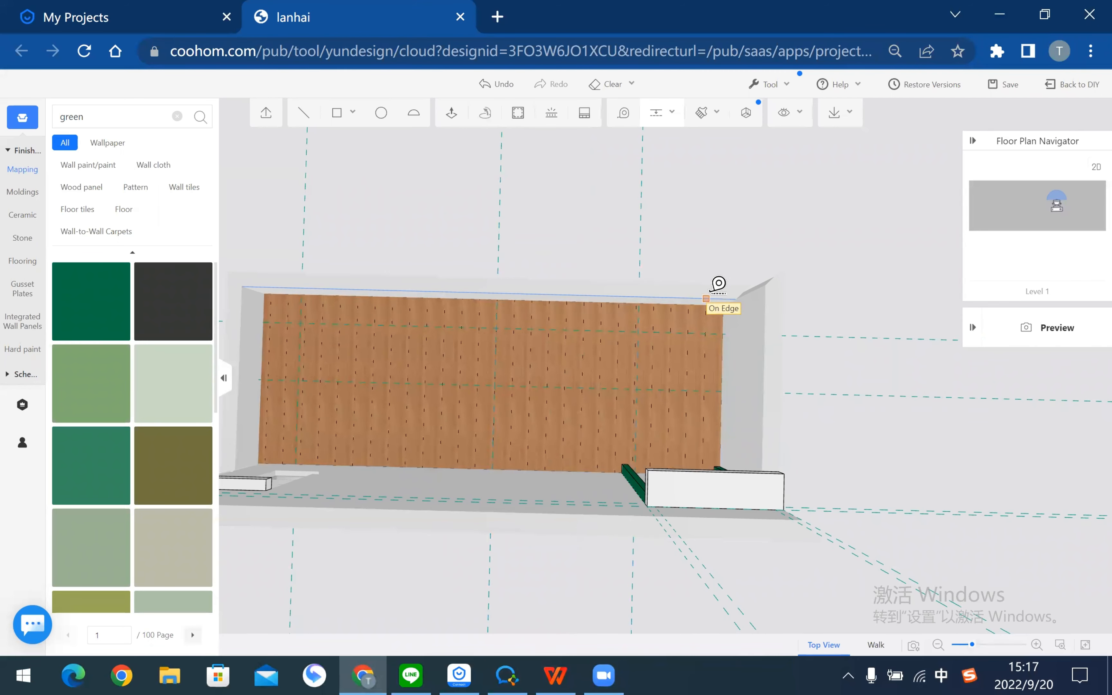
{"action": "key", "text": "alt+Tab"}
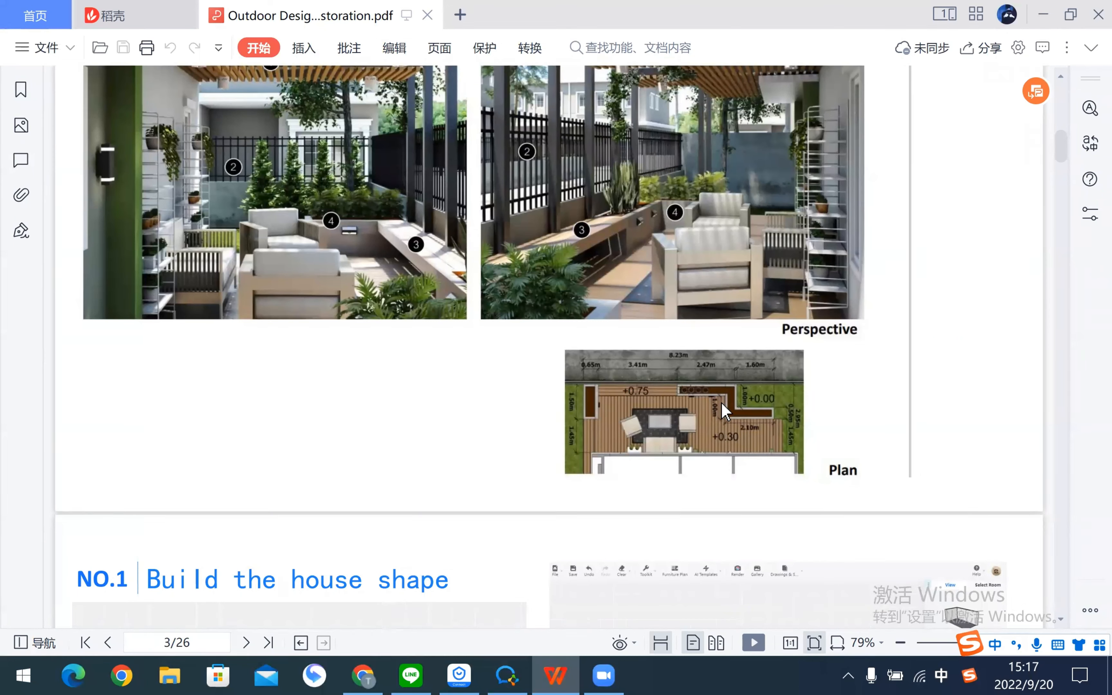
{"action": "key", "text": "alt+Tab"}
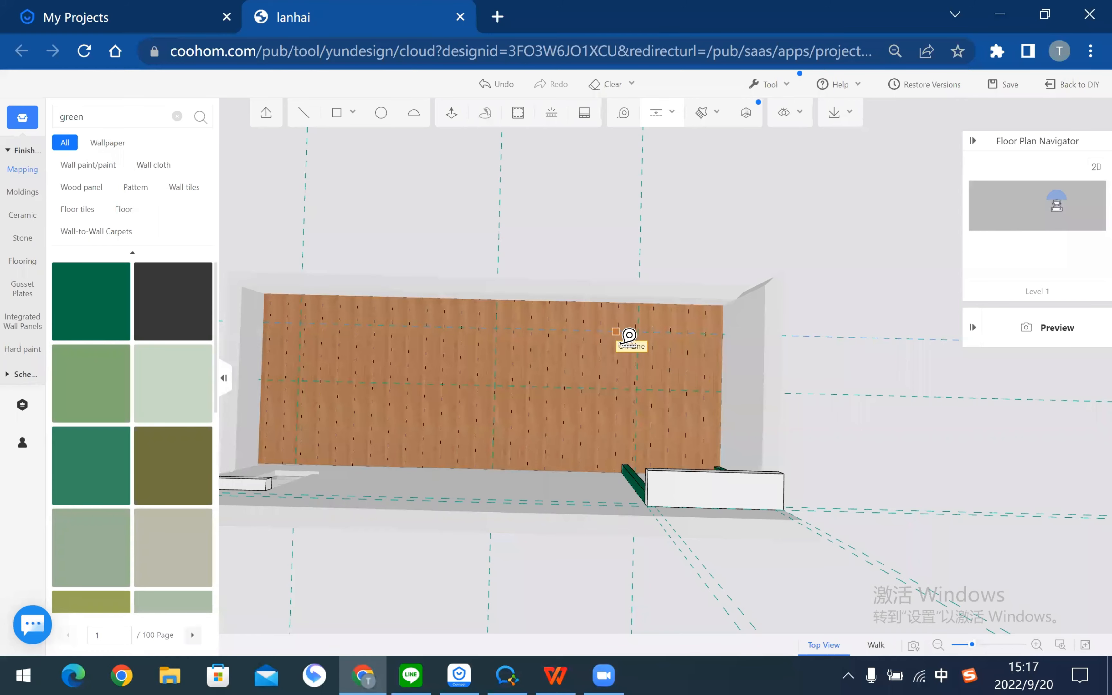
- Add two more wall guides at 1000 and 500 from the wall edges
{"action": "left_click", "coordinate": [616, 331]}
{"action": "type", "text": "10"}
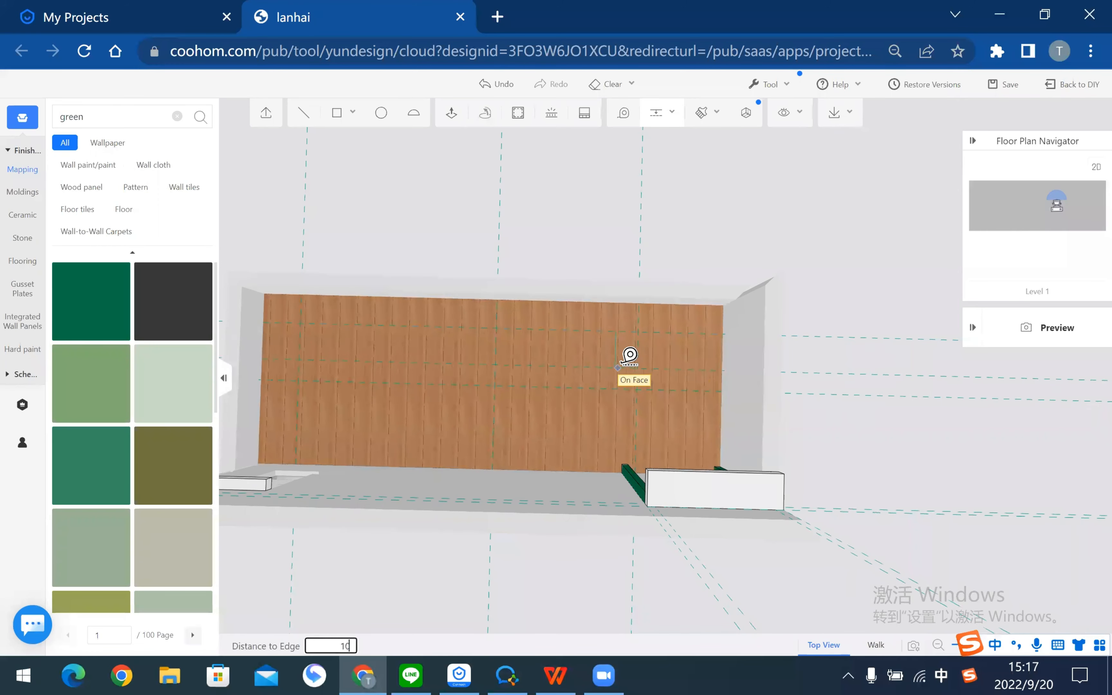
{"action": "type", "text": "00"}
{"action": "key", "text": "Return"}
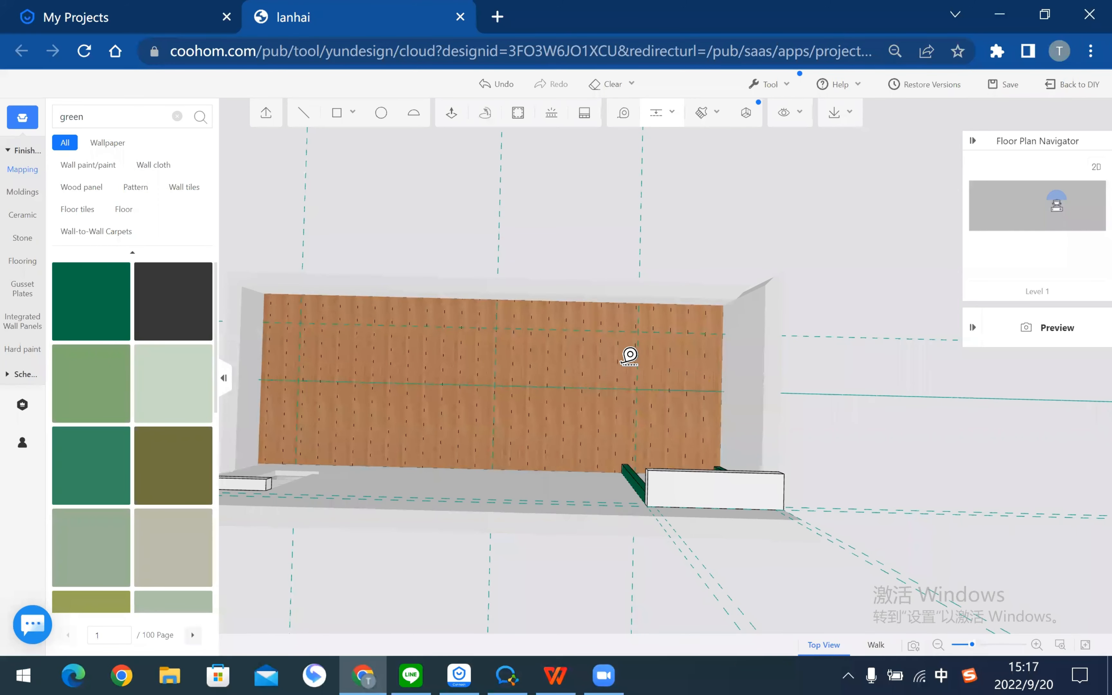
{"action": "key", "text": "Escape"}
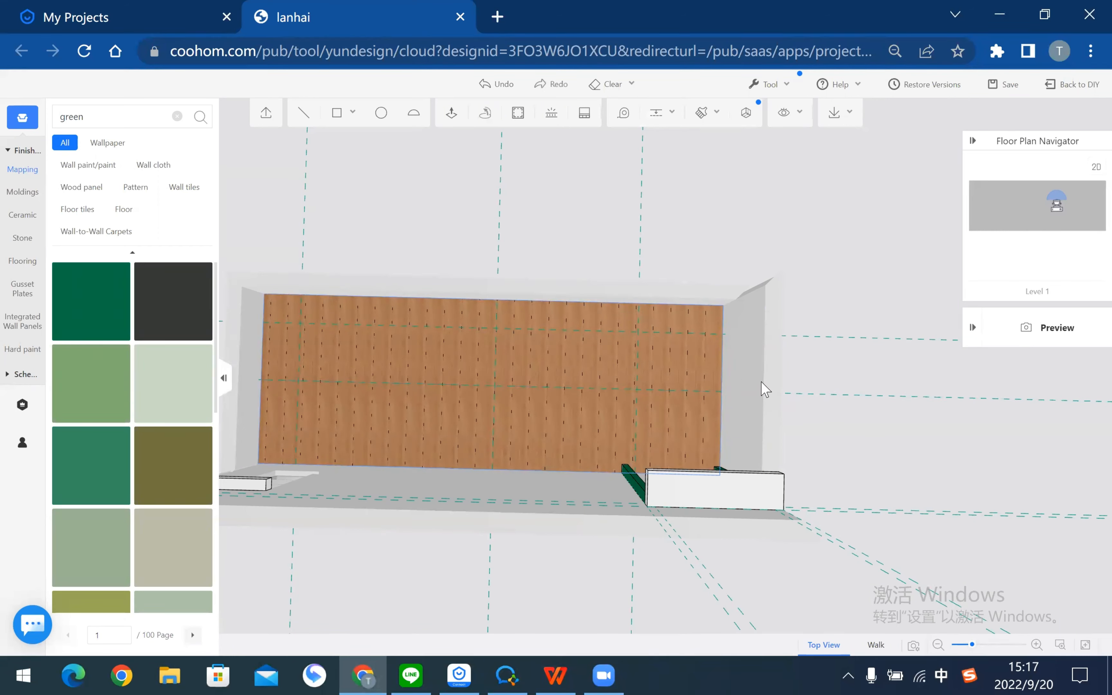
{"action": "left_click", "coordinate": [657, 120]}
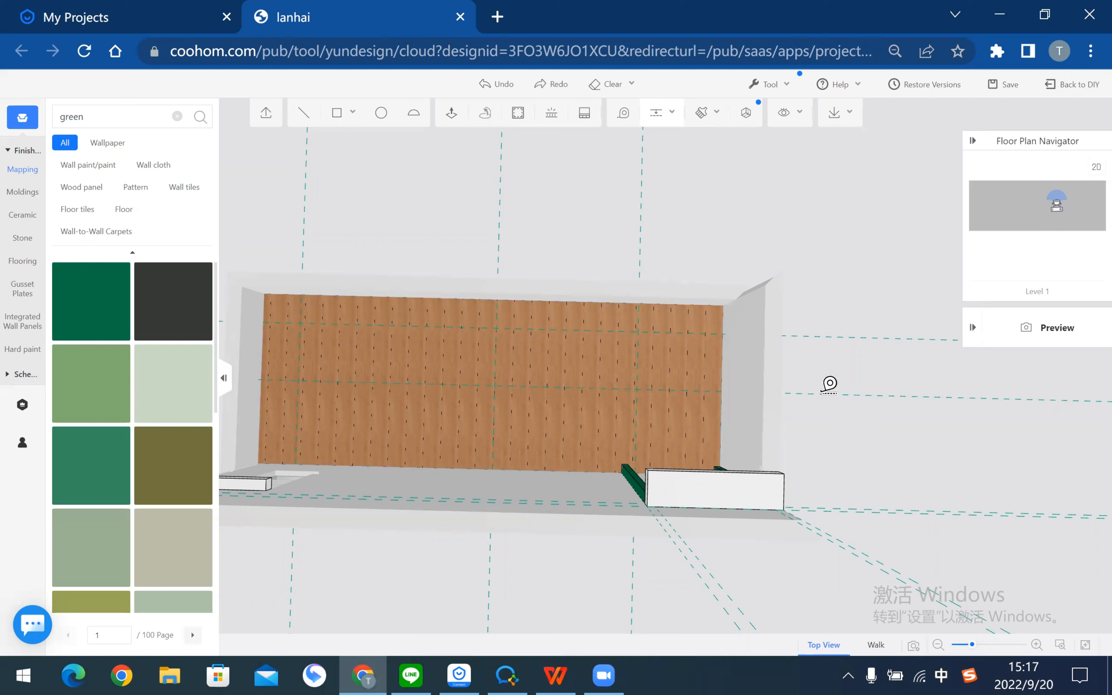
{"action": "left_click", "coordinate": [701, 392]}
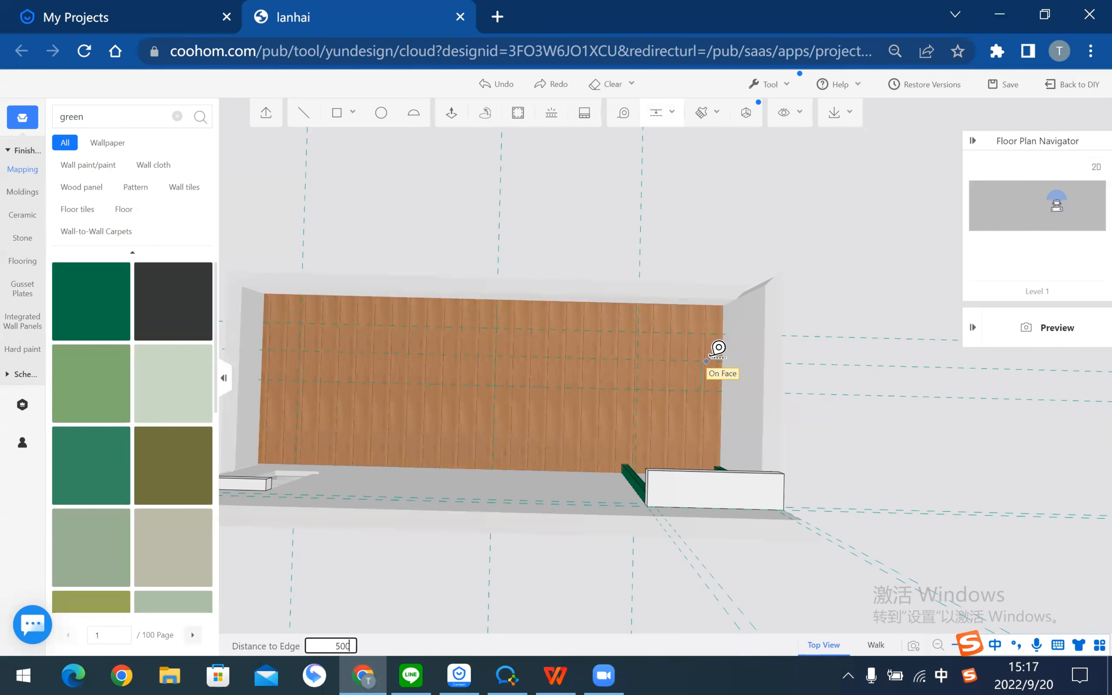
{"action": "type", "text": "500"}
{"action": "key", "text": "Return"}
{"action": "key", "text": "Escape"}
{"action": "right_click_drag", "start_coordinate": [520, 204], "coordinate": [640, 207]}
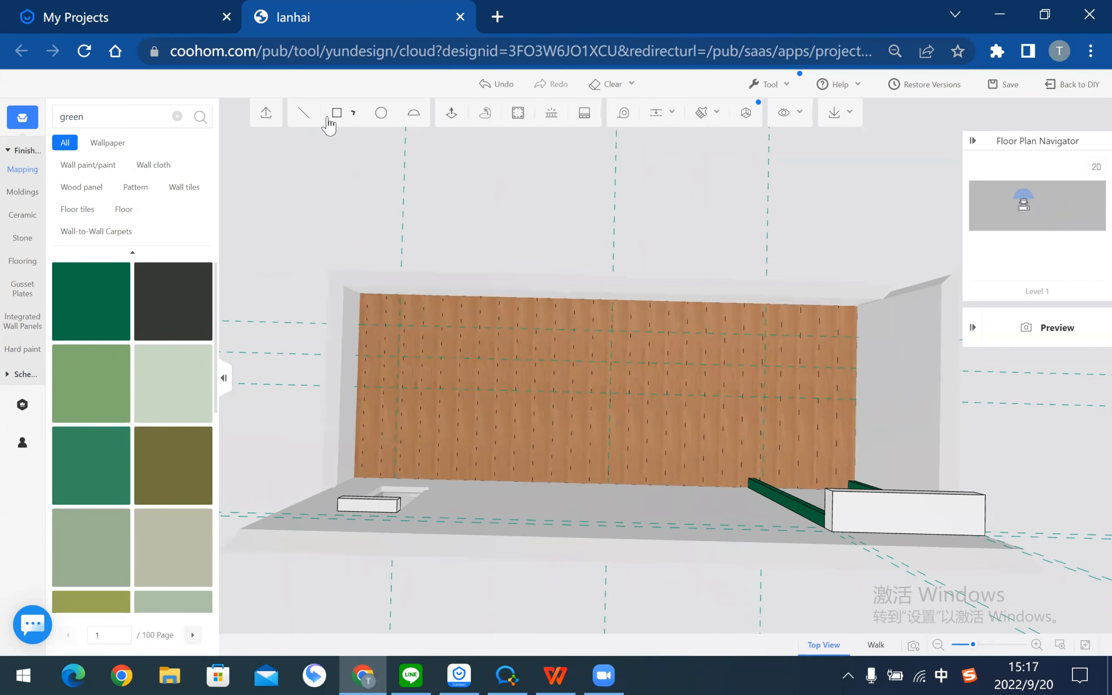
- Start the wall outline with a first line between two guide intersections
{"action": "left_click", "coordinate": [301, 115]}
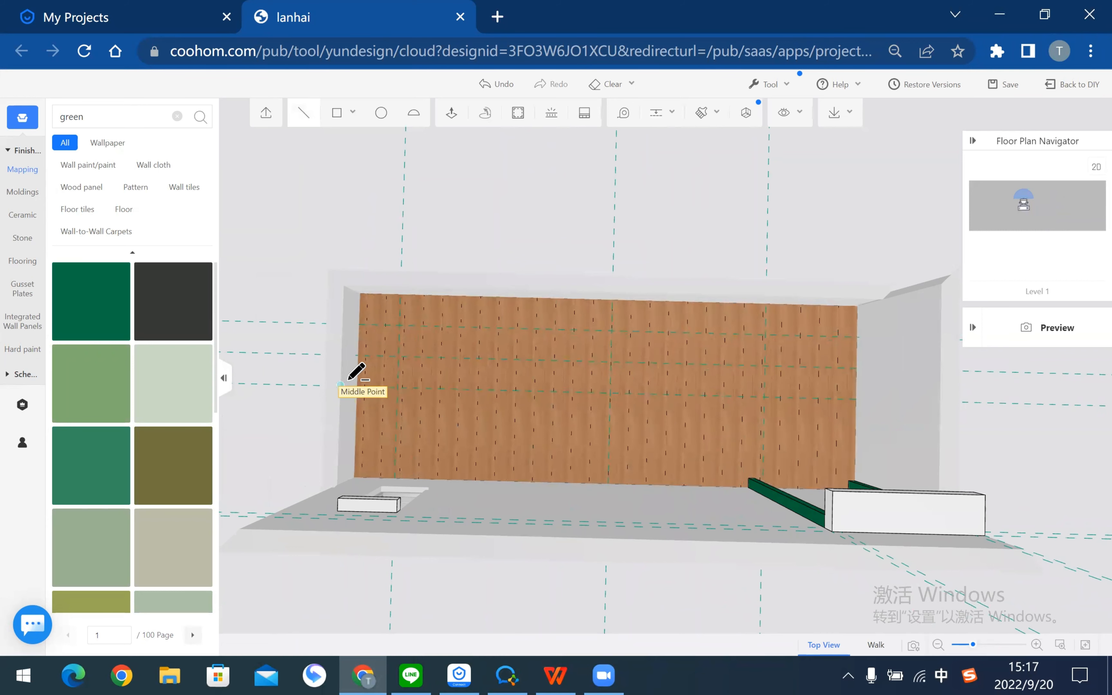
{"action": "left_click", "coordinate": [357, 385]}
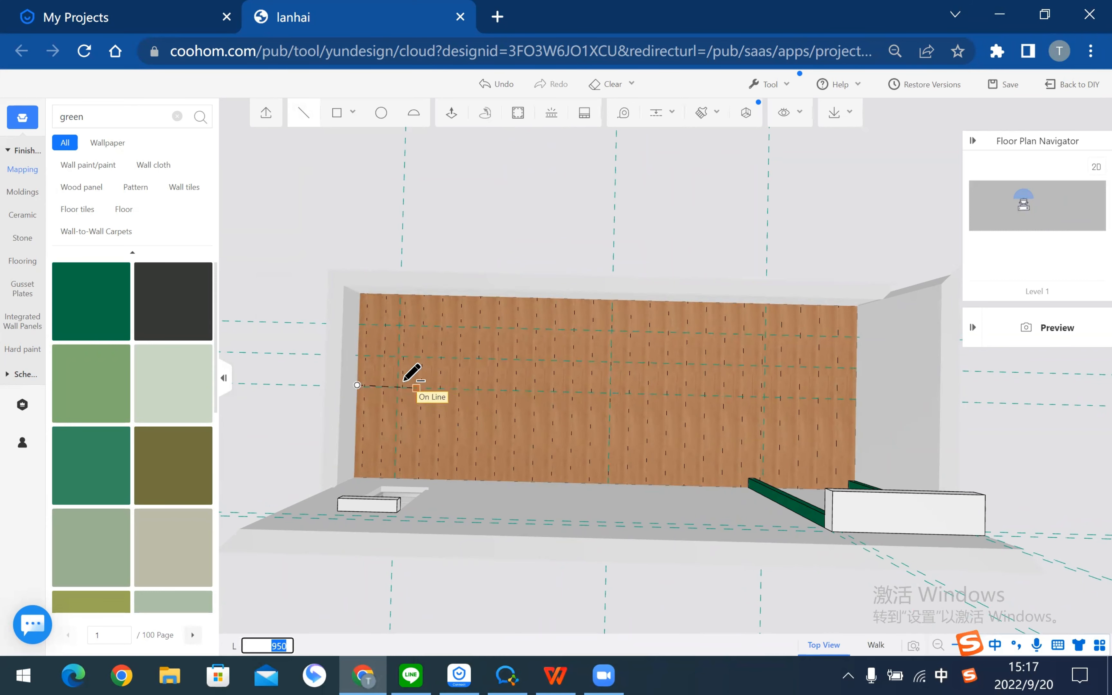
{"action": "key", "text": "Escape"}
{"action": "scroll", "coordinate": [373, 385], "scroll_direction": "up", "scroll_amount": 2}
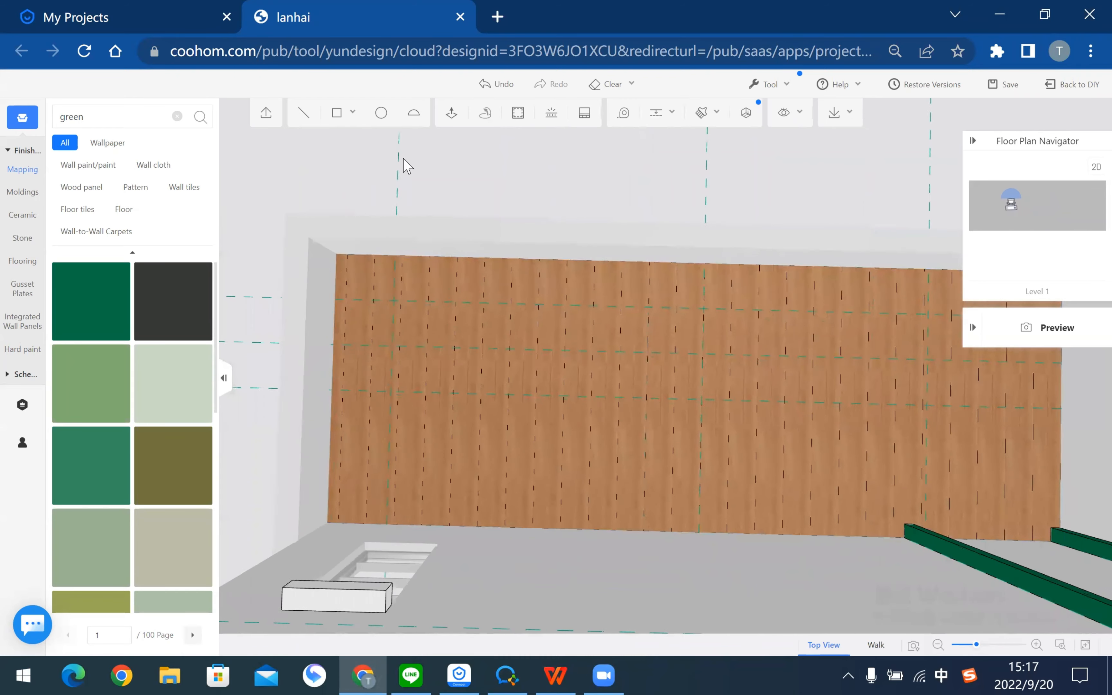
{"action": "left_click", "coordinate": [303, 113]}
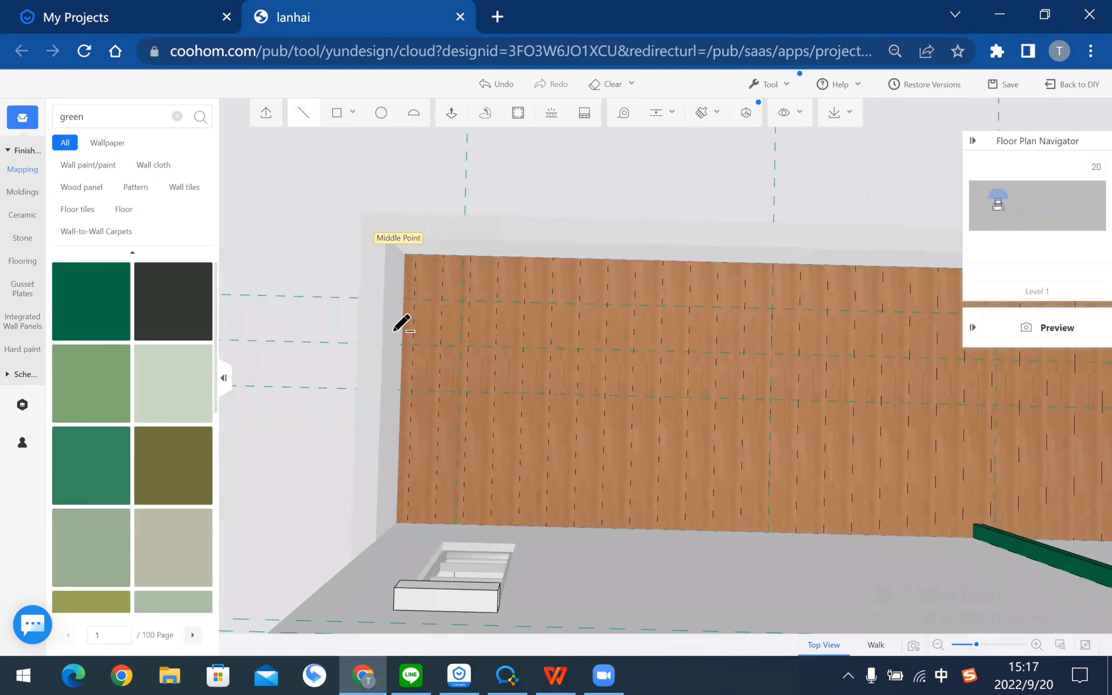
{"action": "left_click", "coordinate": [400, 390]}
{"action": "left_click", "coordinate": [460, 392]}
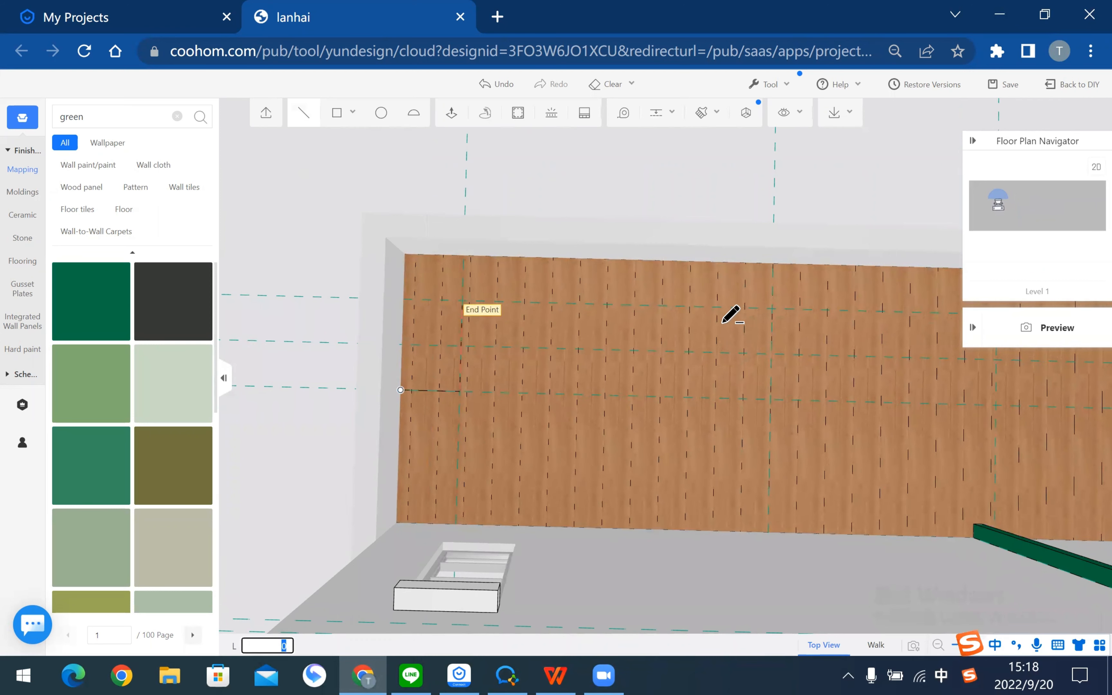
- Continue the outline through the right-side guide intersections and close it on the starting line
{"action": "middle_click_drag", "start_coordinate": [746, 330], "coordinate": [452, 362]}
{"action": "left_click", "coordinate": [604, 322]}
{"action": "middle_click_drag", "start_coordinate": [782, 355], "coordinate": [502, 367]}
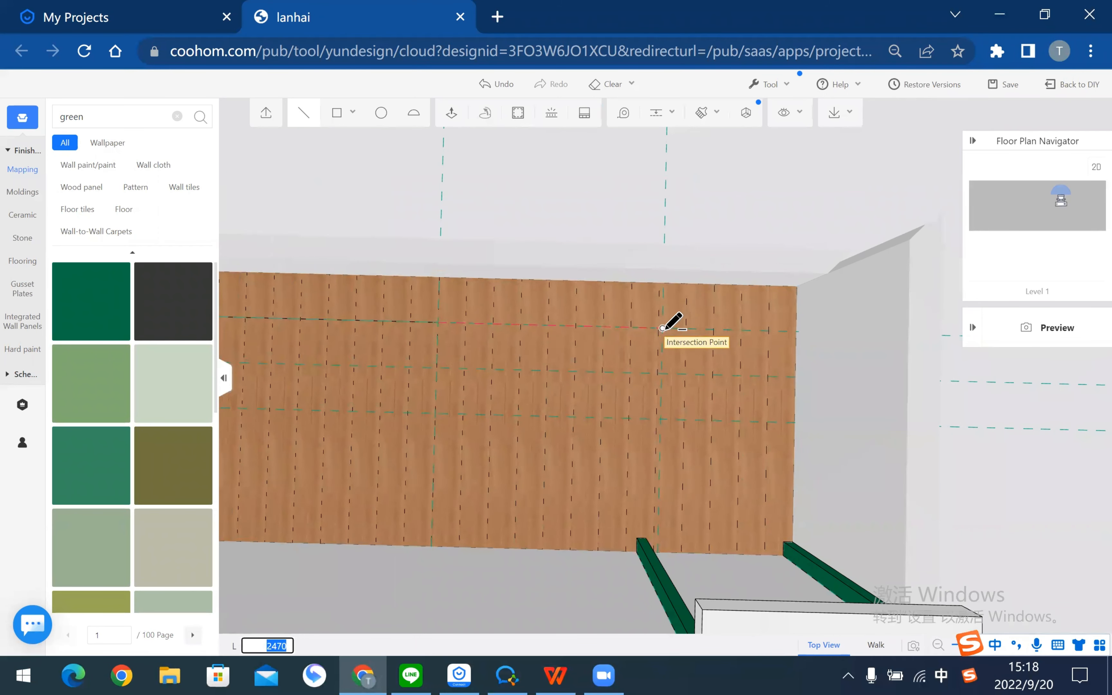
{"action": "left_click", "coordinate": [663, 328]}
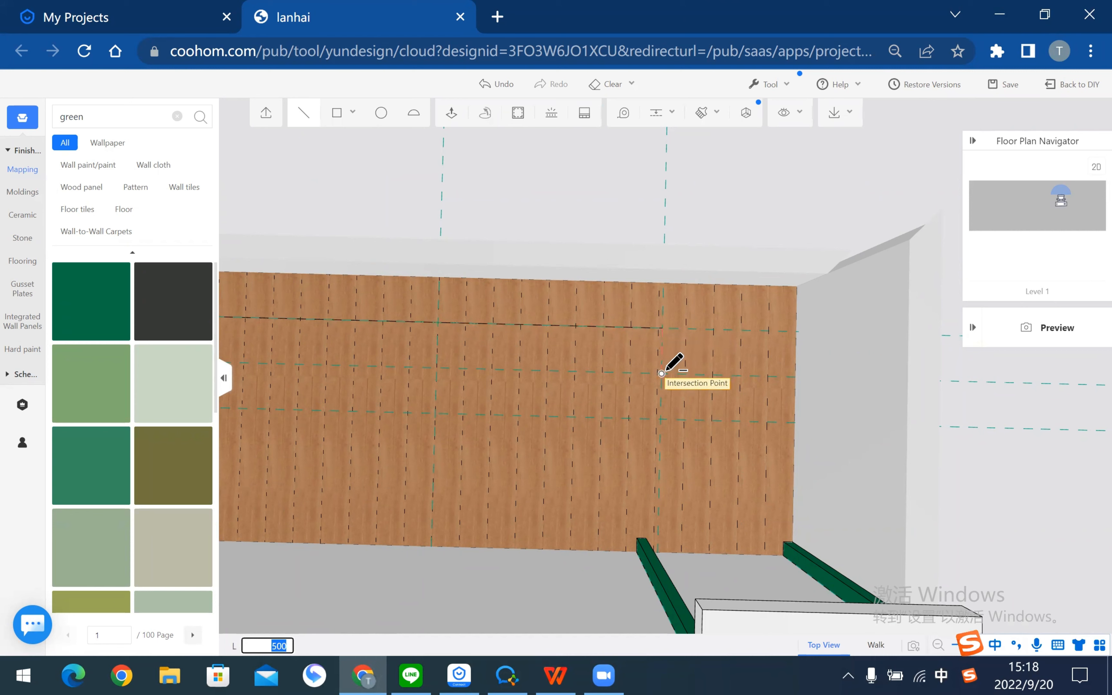
{"action": "left_click", "coordinate": [661, 419]}
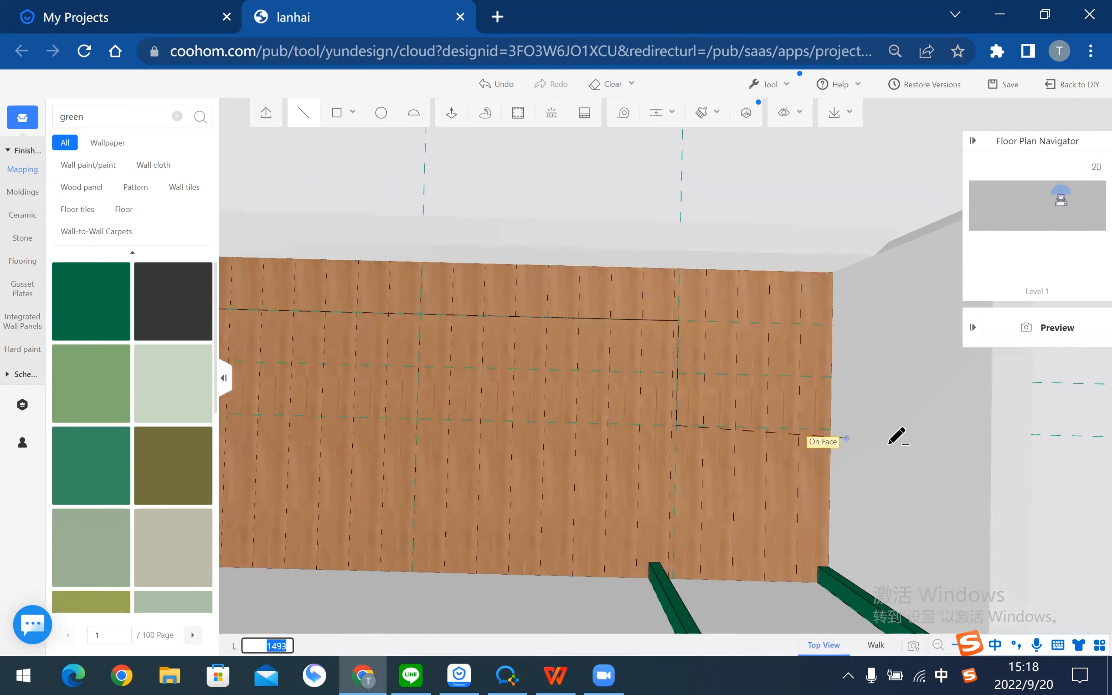
{"action": "scroll", "coordinate": [818, 422], "scroll_direction": "up", "scroll_amount": 2}
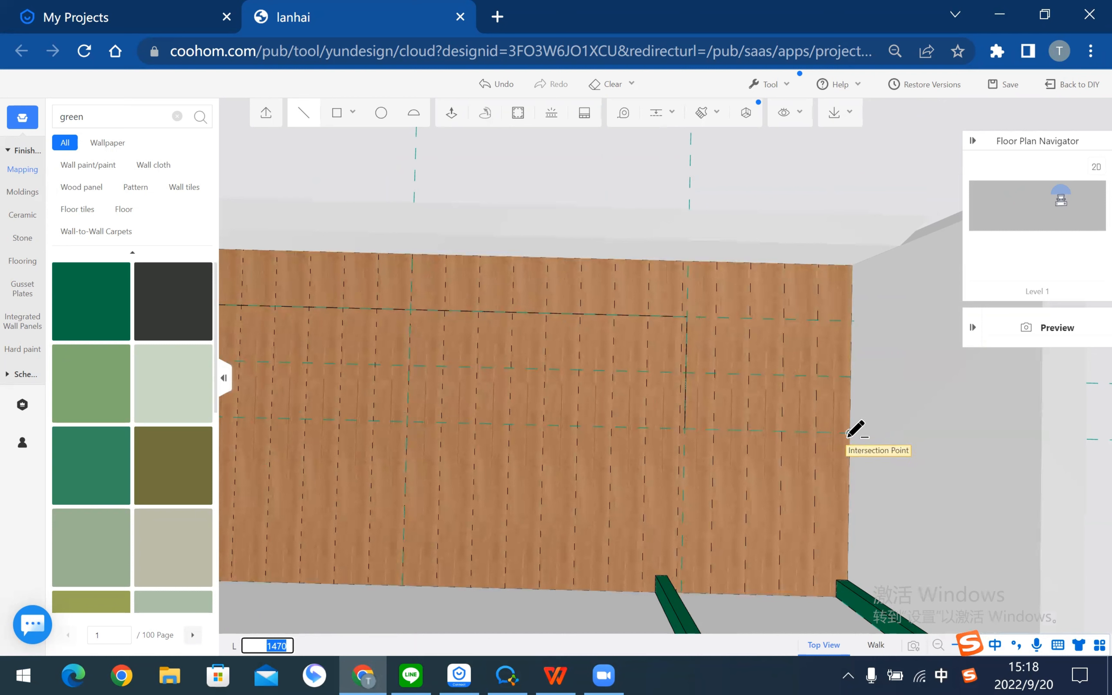
{"action": "left_click", "coordinate": [850, 431]}
{"action": "left_click", "coordinate": [850, 377]}
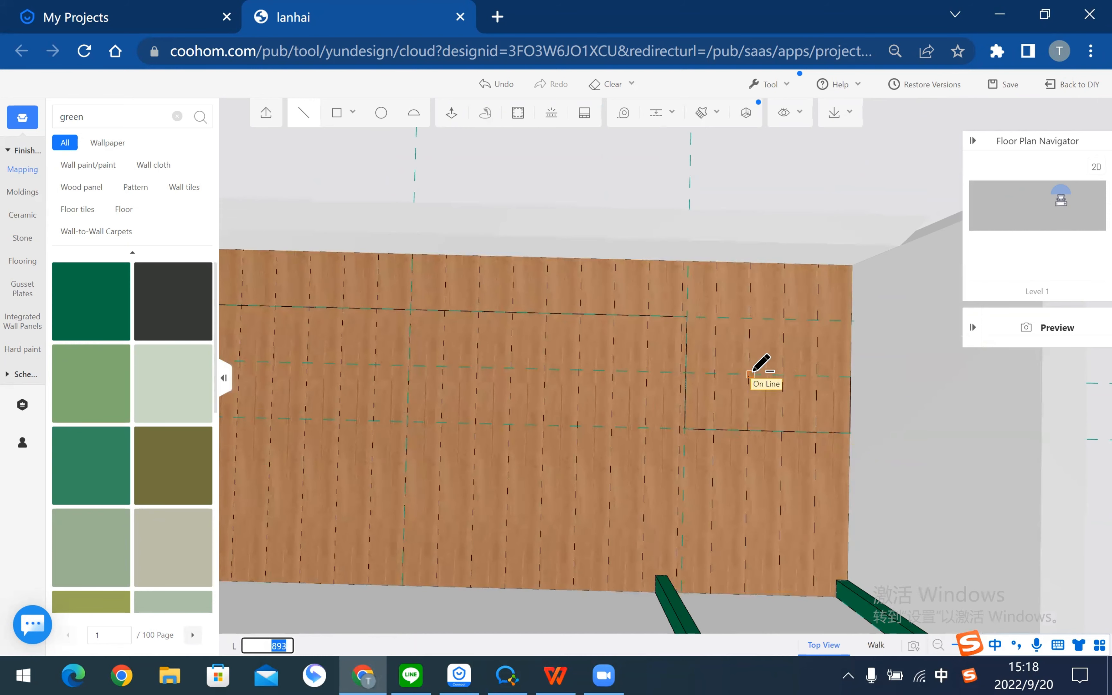
{"action": "left_click", "coordinate": [750, 373]}
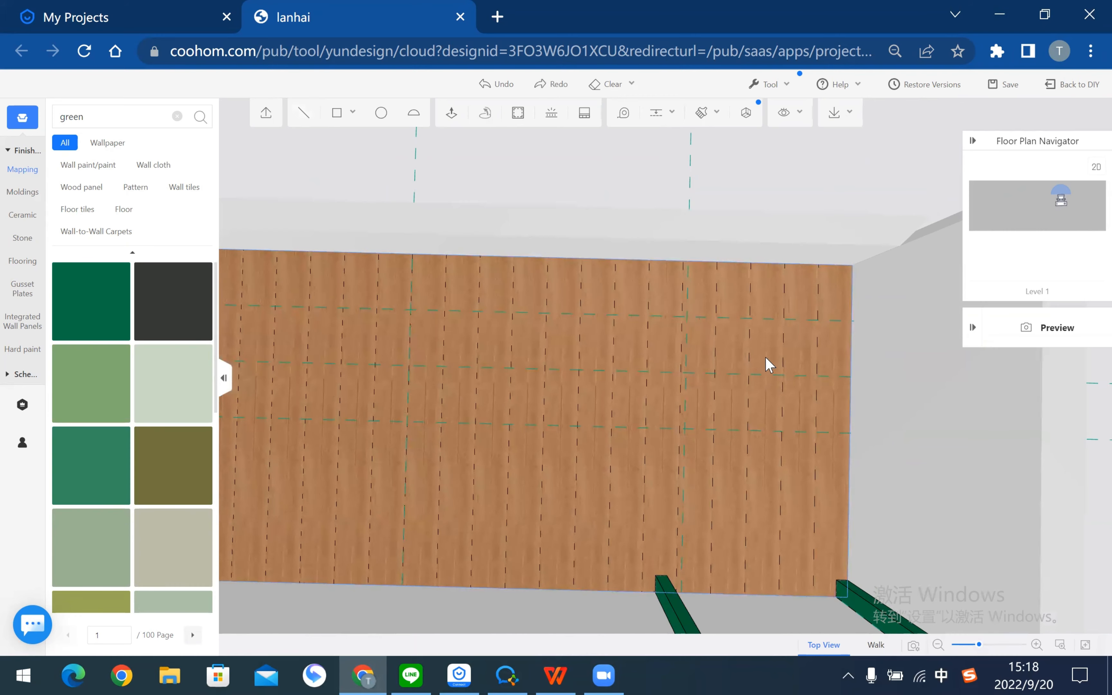
- Check the reference plan in the PDF and return to the terrace model
{"action": "key", "text": "alt+Tab"}
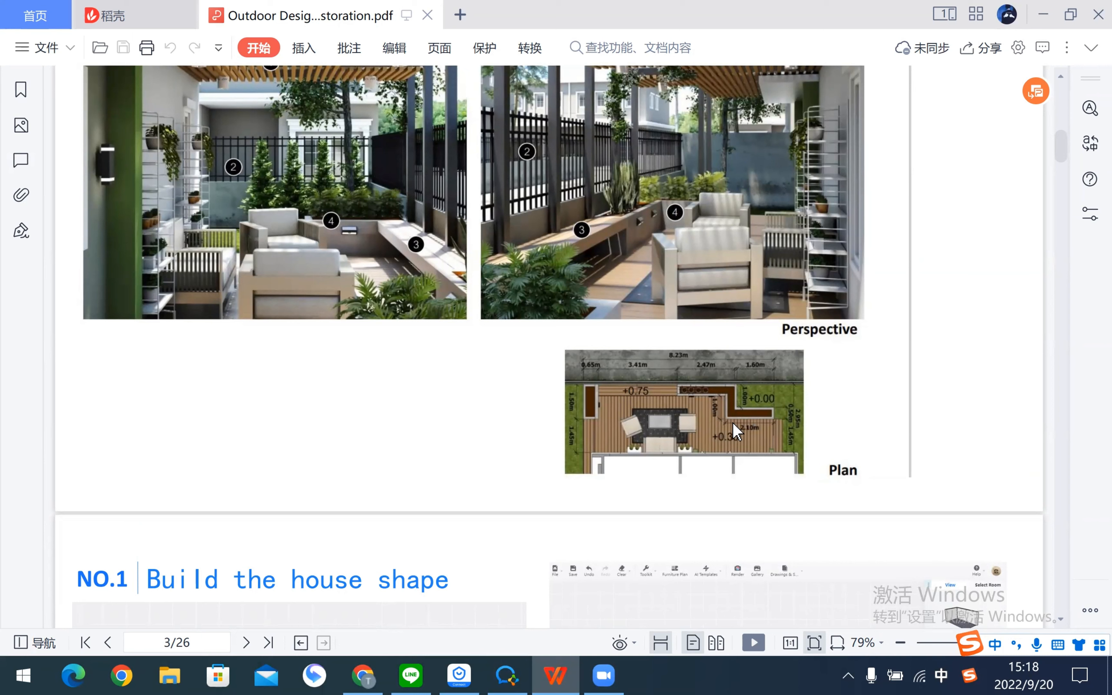
{"action": "key", "text": "alt+Tab"}
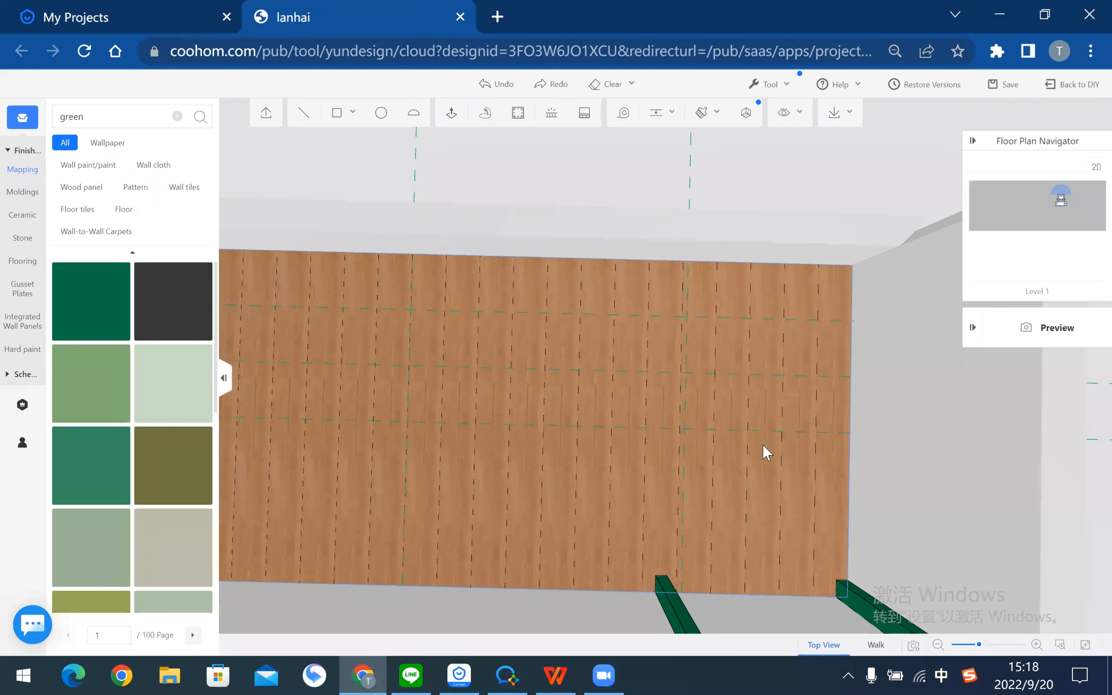
{"action": "scroll", "coordinate": [766, 453], "scroll_direction": "down", "scroll_amount": 5}
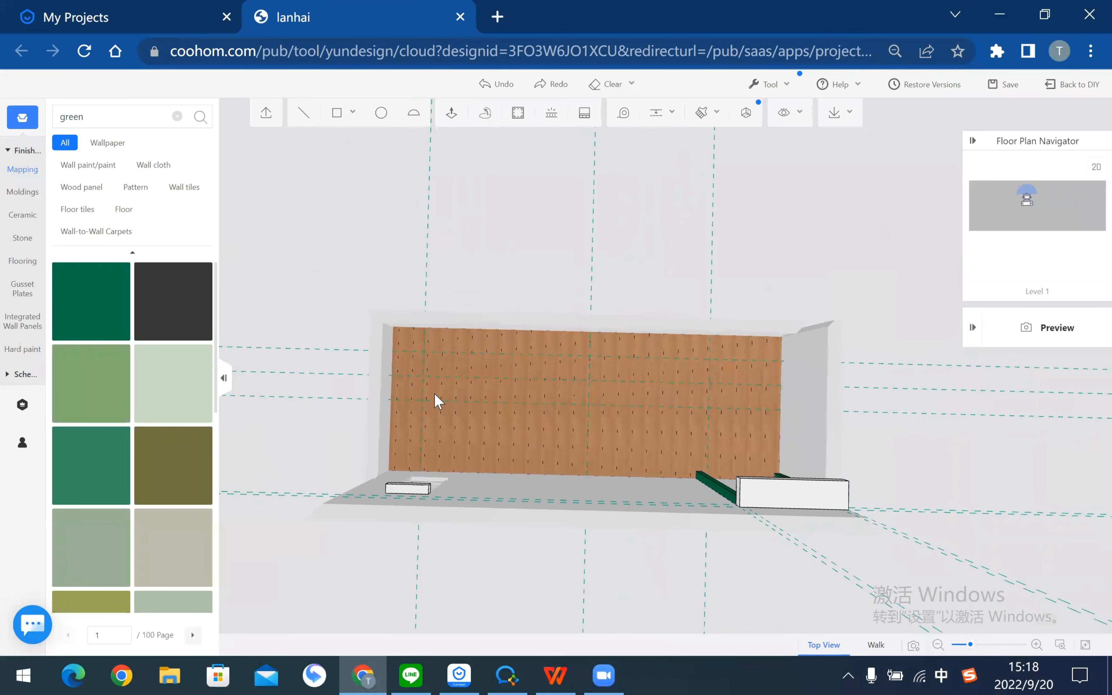
{"action": "scroll", "coordinate": [781, 368], "scroll_direction": "up", "scroll_amount": 2}
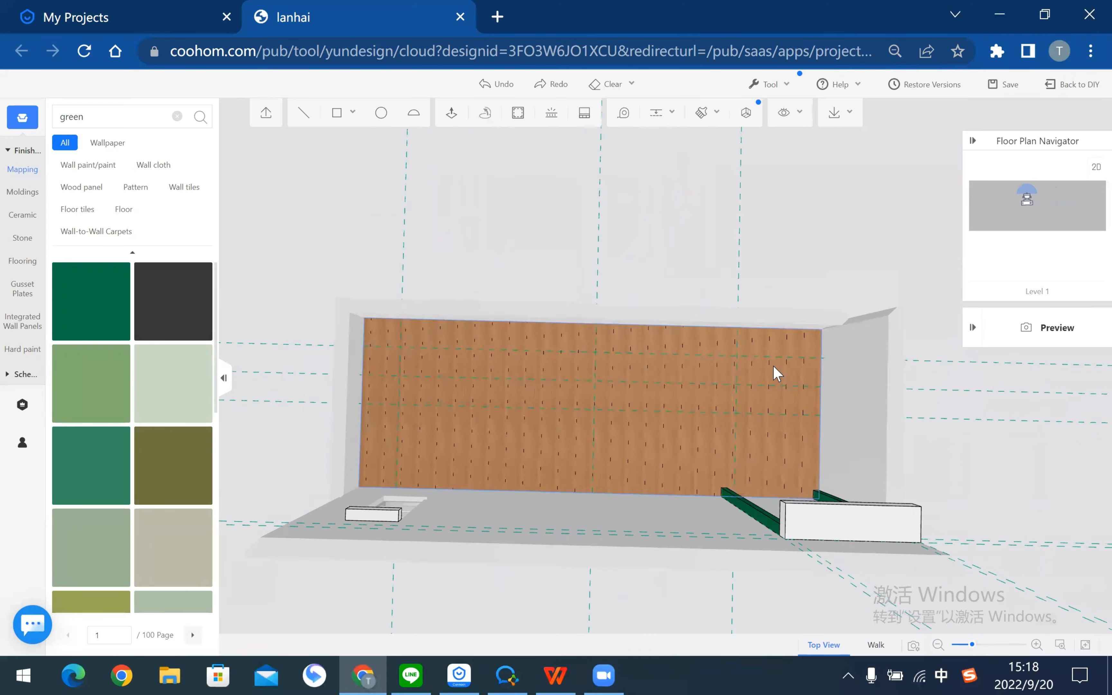
{"action": "key", "text": "alt+Tab"}
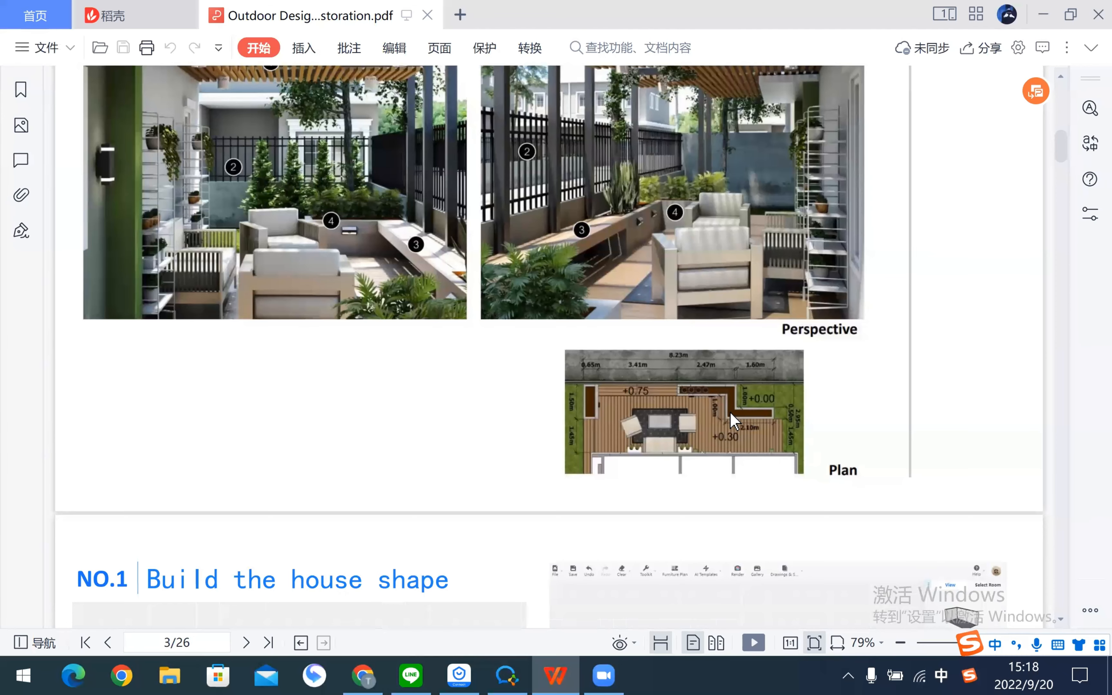
{"action": "key", "text": "alt+Tab"}
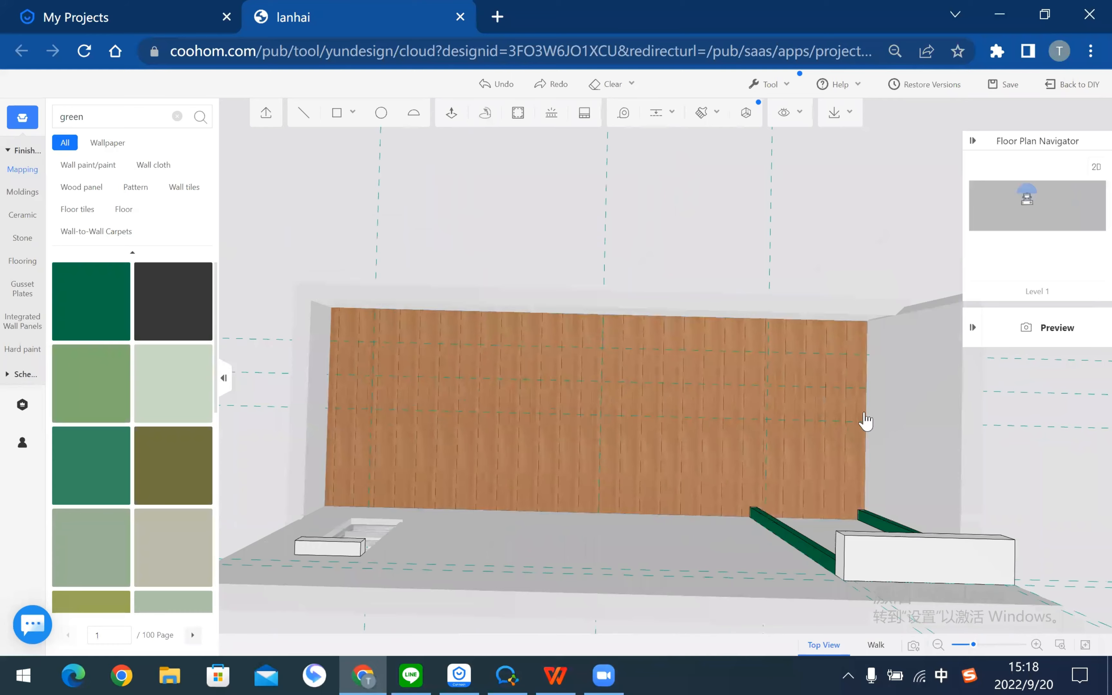
- Place a guide 500 in from the deck's edge
{"action": "left_click", "coordinate": [652, 114]}
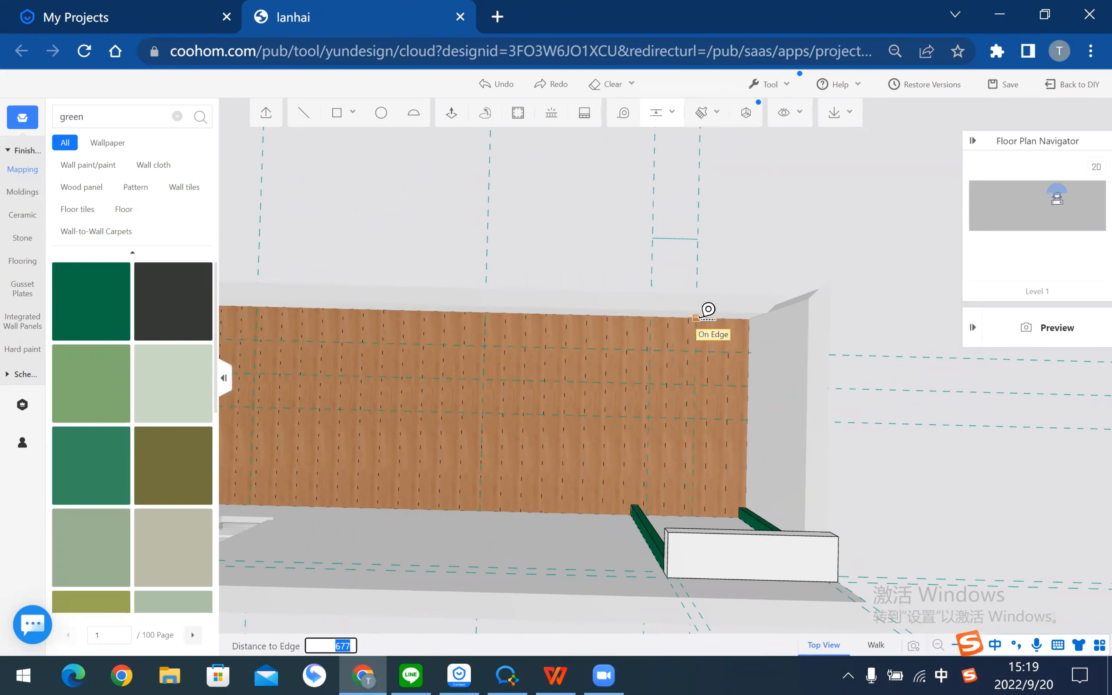
{"action": "type", "text": "500"}
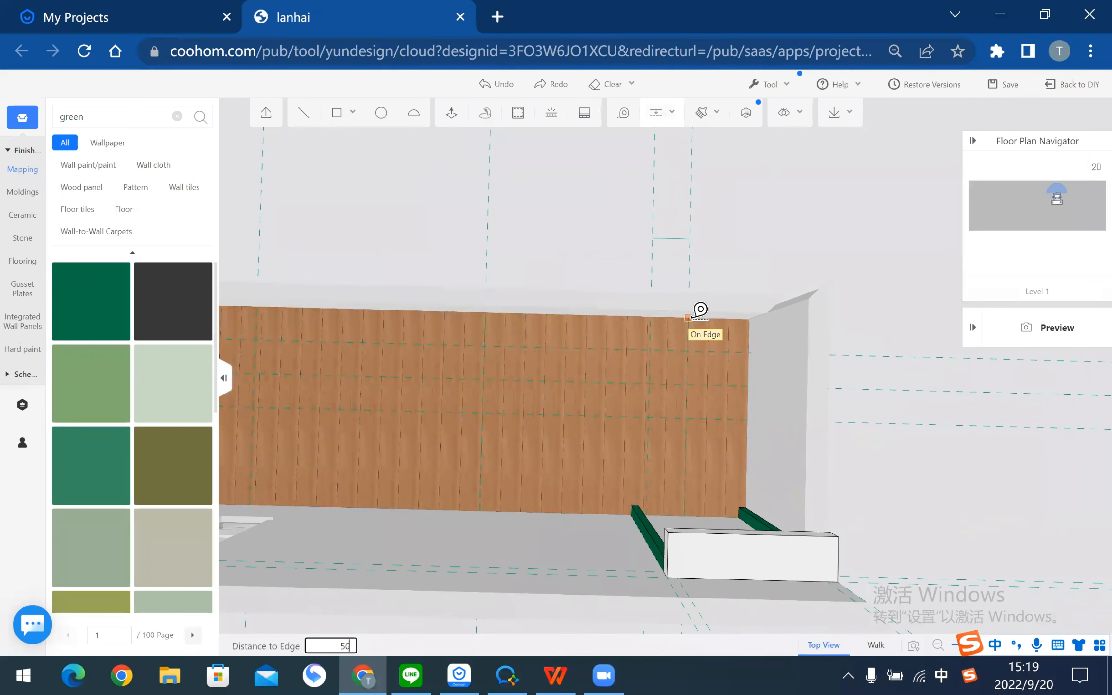
{"action": "key", "text": "Return"}
{"action": "key", "text": "Escape"}
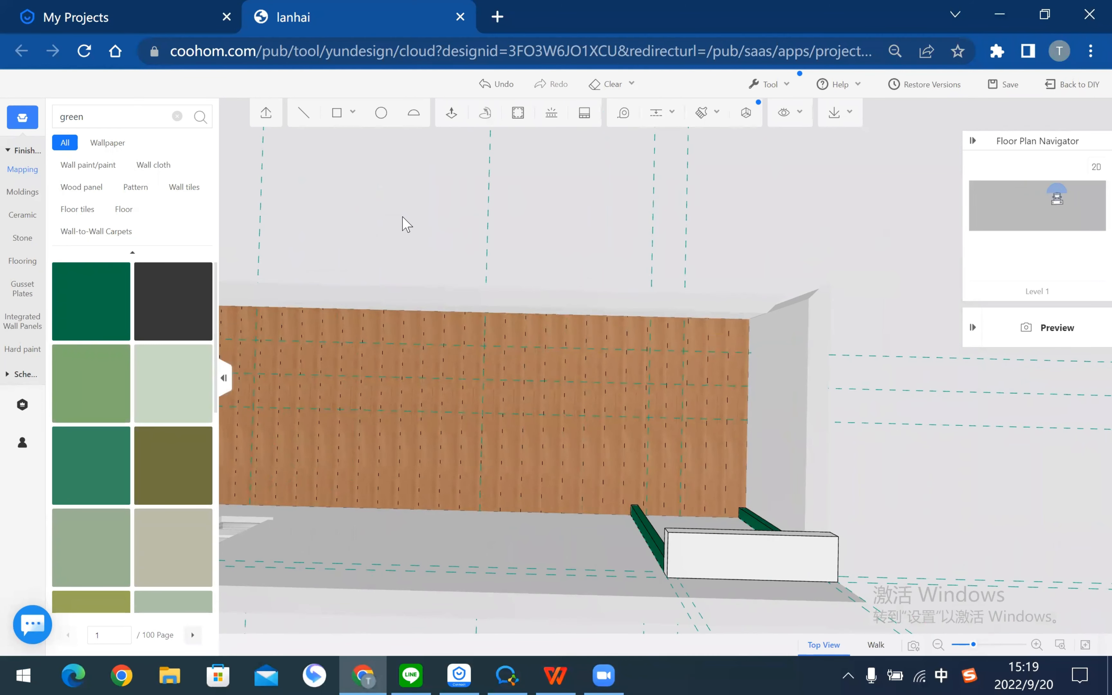
{"action": "right_click_drag", "start_coordinate": [403, 218], "coordinate": [580, 216]}
- Start the bench outline at the deck's left edge and run it along the upper guide
{"action": "left_click", "coordinate": [304, 113]}
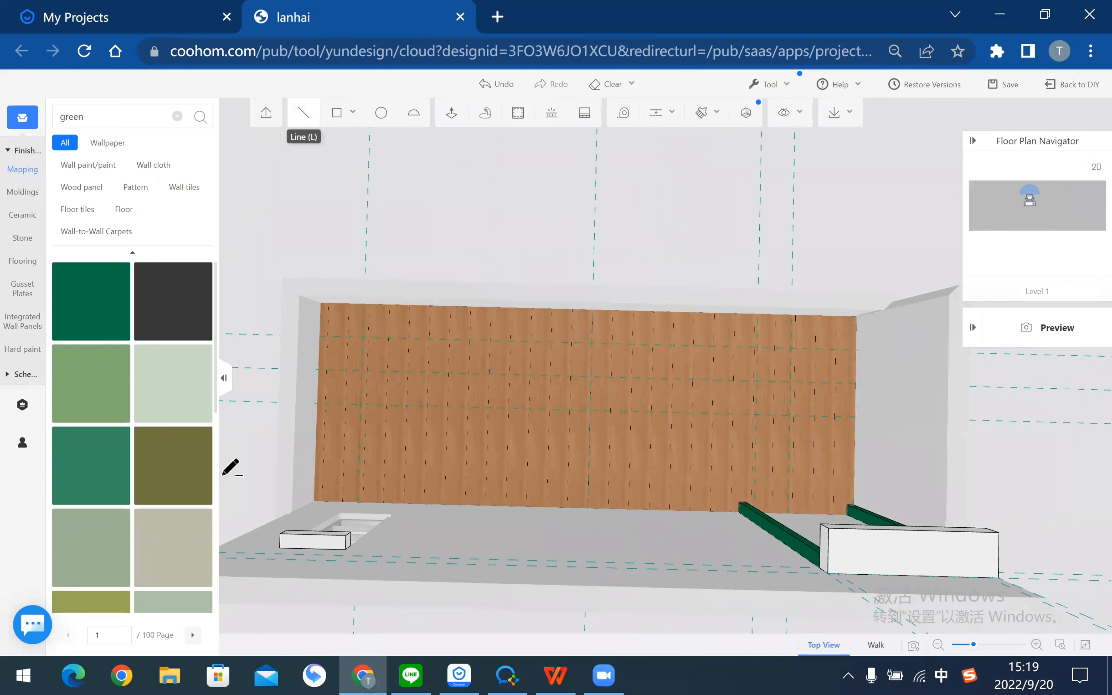
{"action": "scroll", "coordinate": [313, 401], "scroll_direction": "up", "scroll_amount": 2}
{"action": "scroll", "coordinate": [418, 398], "scroll_direction": "up", "scroll_amount": 2}
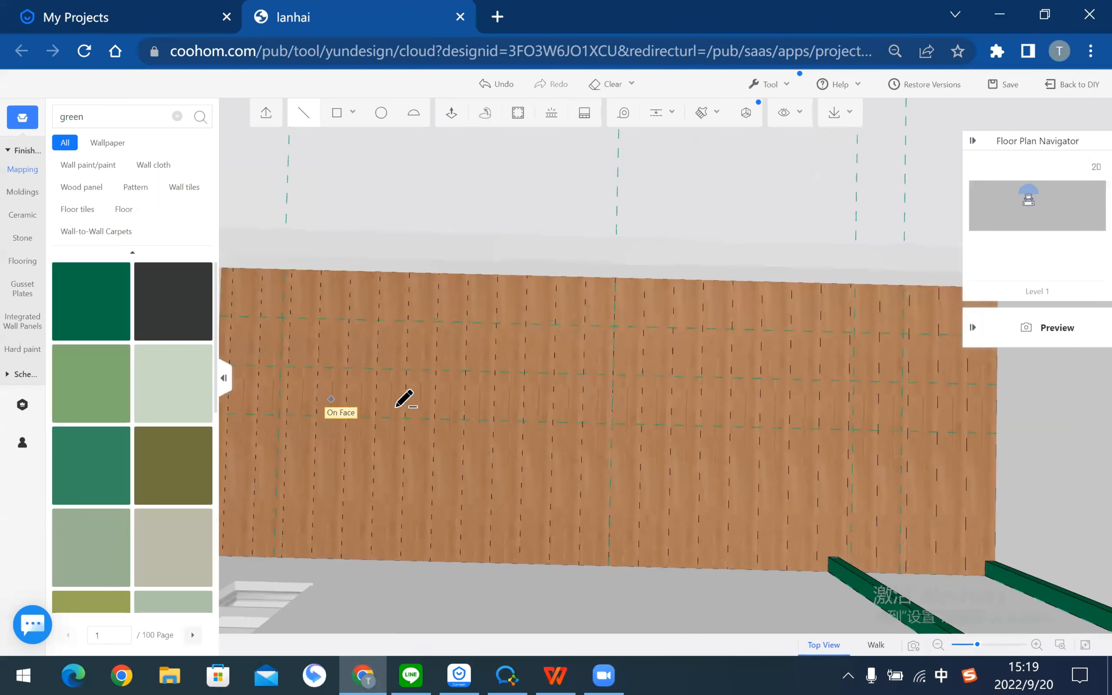
{"action": "right_click_drag", "start_coordinate": [397, 408], "coordinate": [566, 405]}
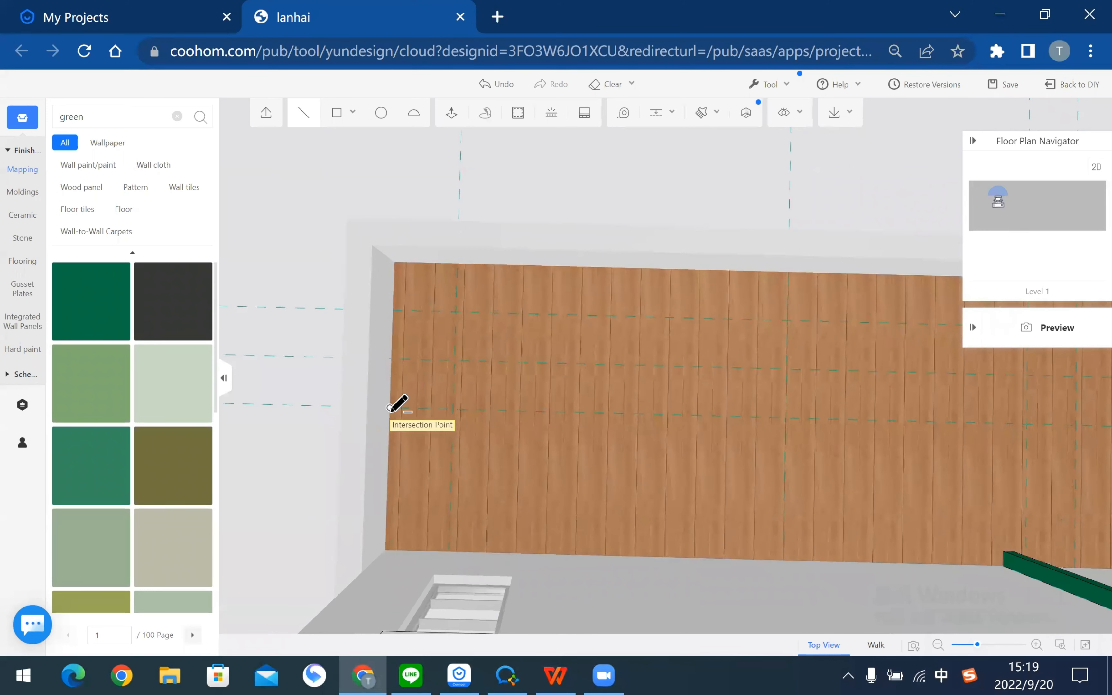
{"action": "left_click", "coordinate": [390, 407]}
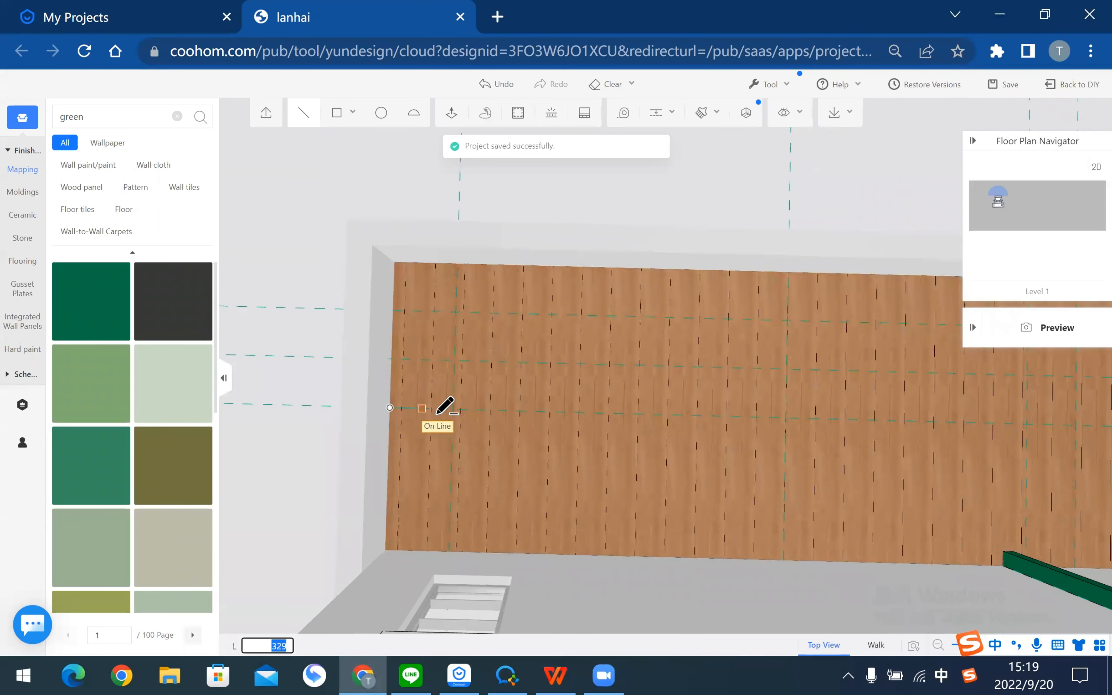
{"action": "left_click", "coordinate": [453, 409]}
{"action": "left_click", "coordinate": [457, 312]}
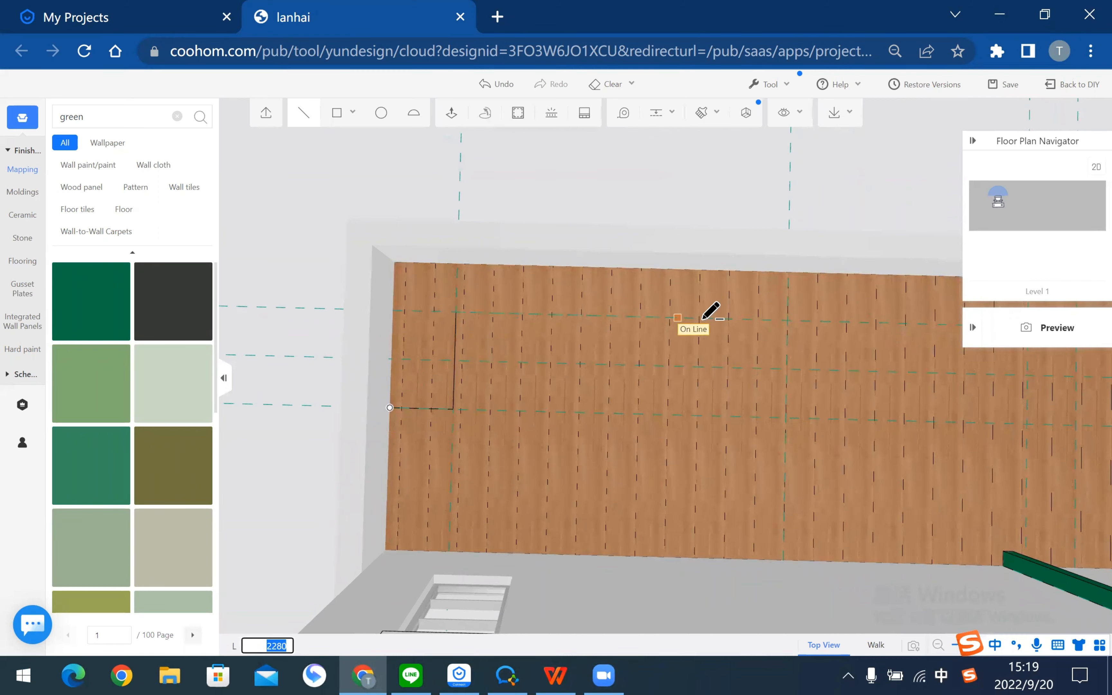
{"action": "left_click", "coordinate": [786, 321]}
- Trace the 1000, 1470, 647 and 1000 legs and close the outline at the deck's left corner
{"action": "right_click_drag", "start_coordinate": [864, 347], "coordinate": [313, 358]}
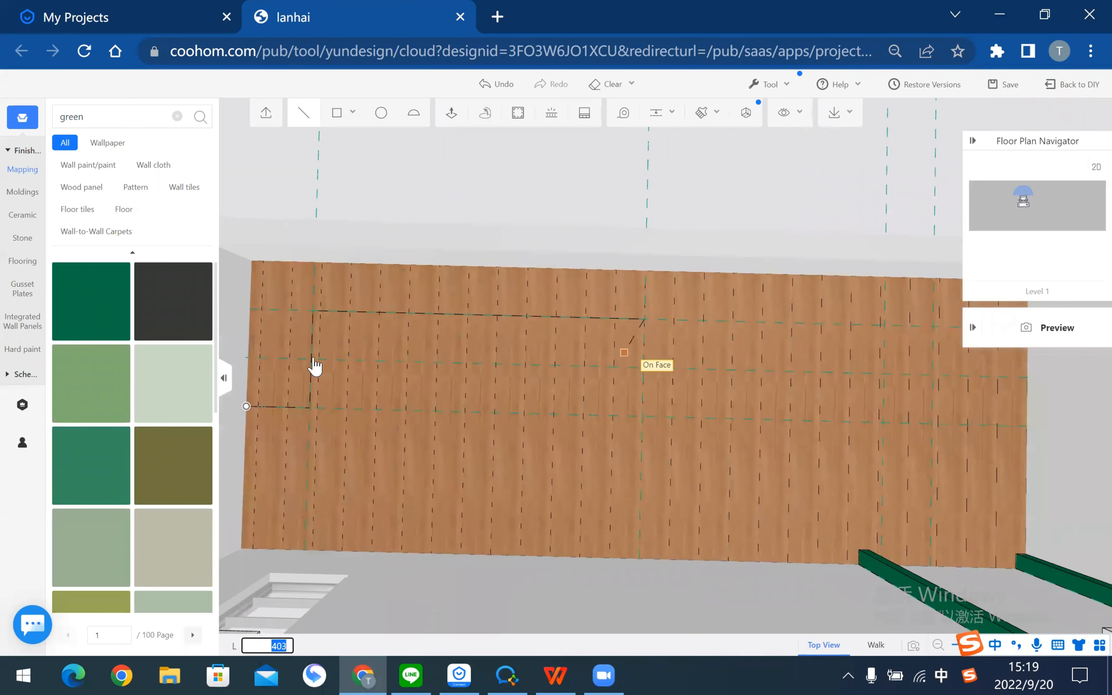
{"action": "left_click", "coordinate": [705, 328]}
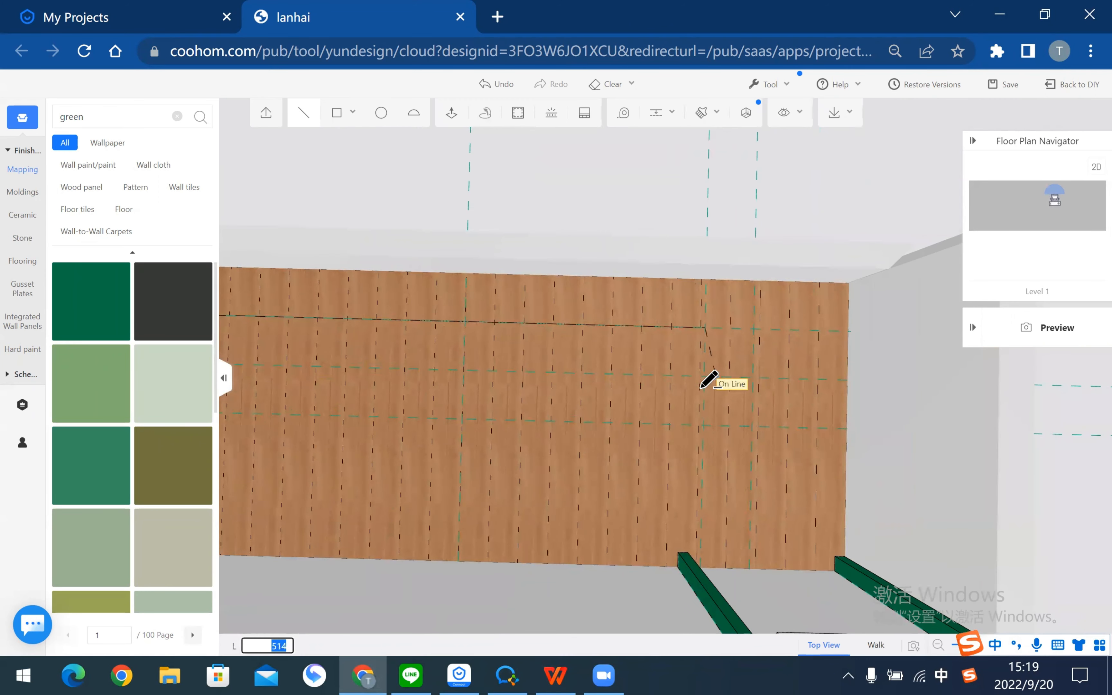
{"action": "left_click", "coordinate": [703, 424]}
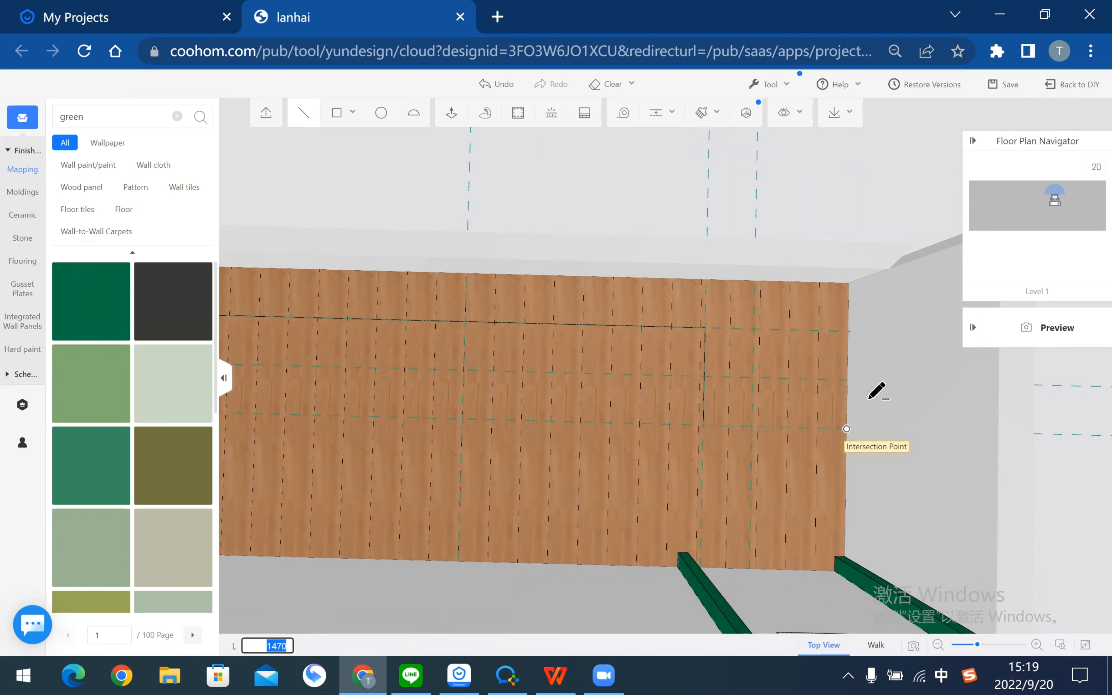
{"action": "left_click", "coordinate": [847, 429]}
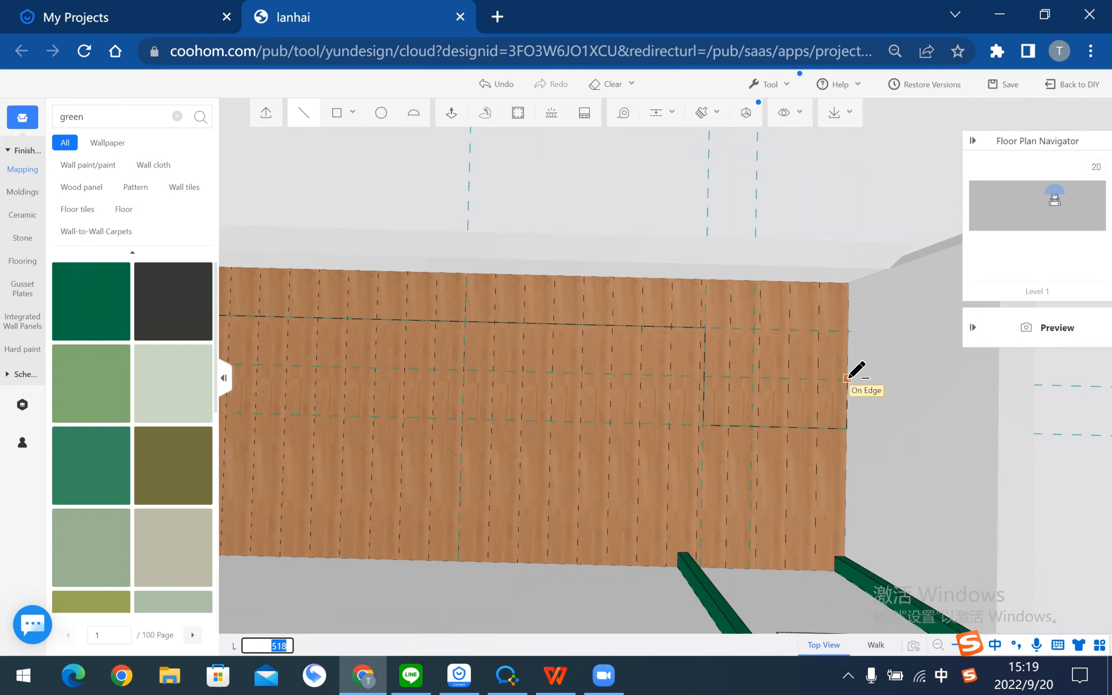
{"action": "left_click", "coordinate": [755, 378]}
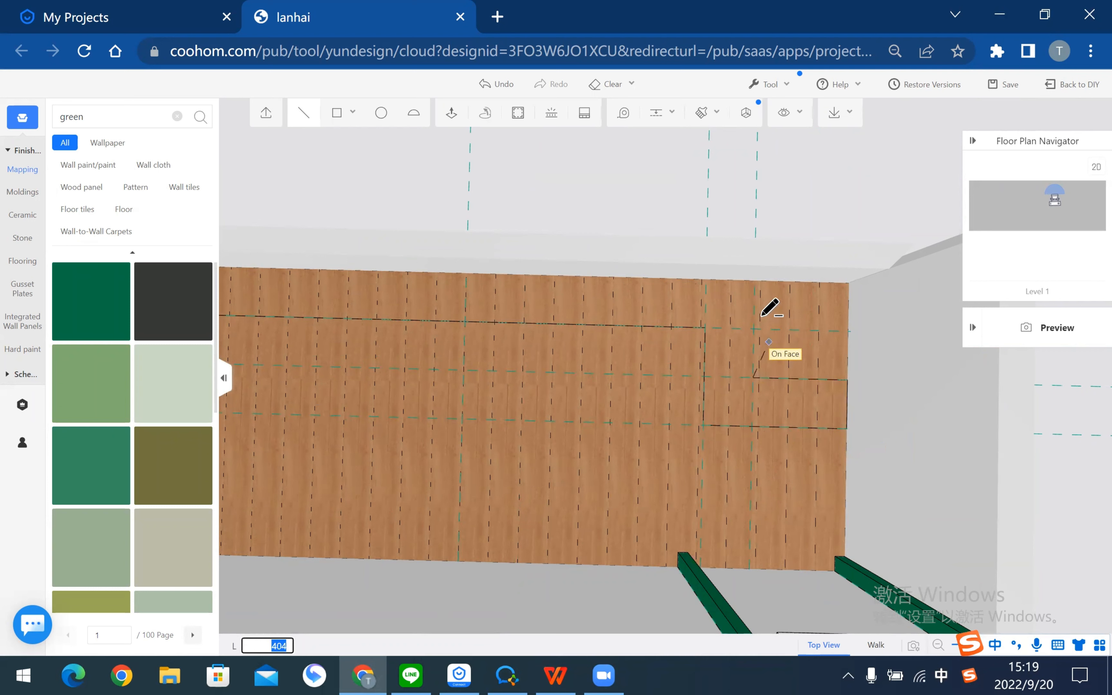
{"action": "left_click", "coordinate": [755, 279]}
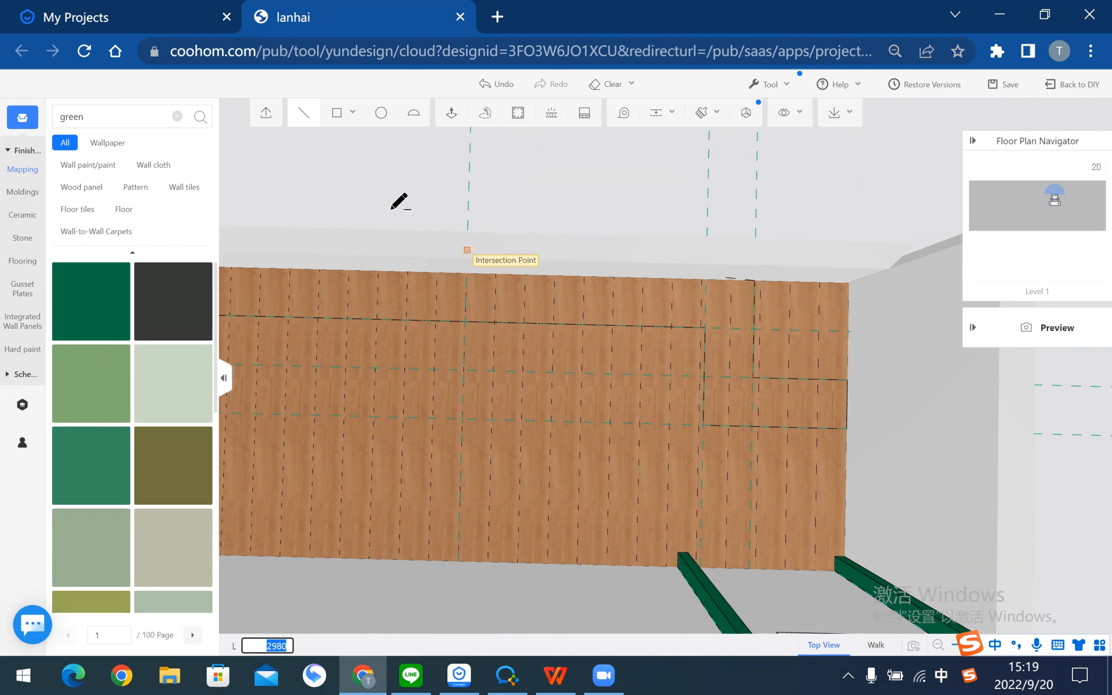
{"action": "key", "text": "Escape"}
{"action": "right_click_drag", "start_coordinate": [638, 239], "coordinate": [856, 215]}
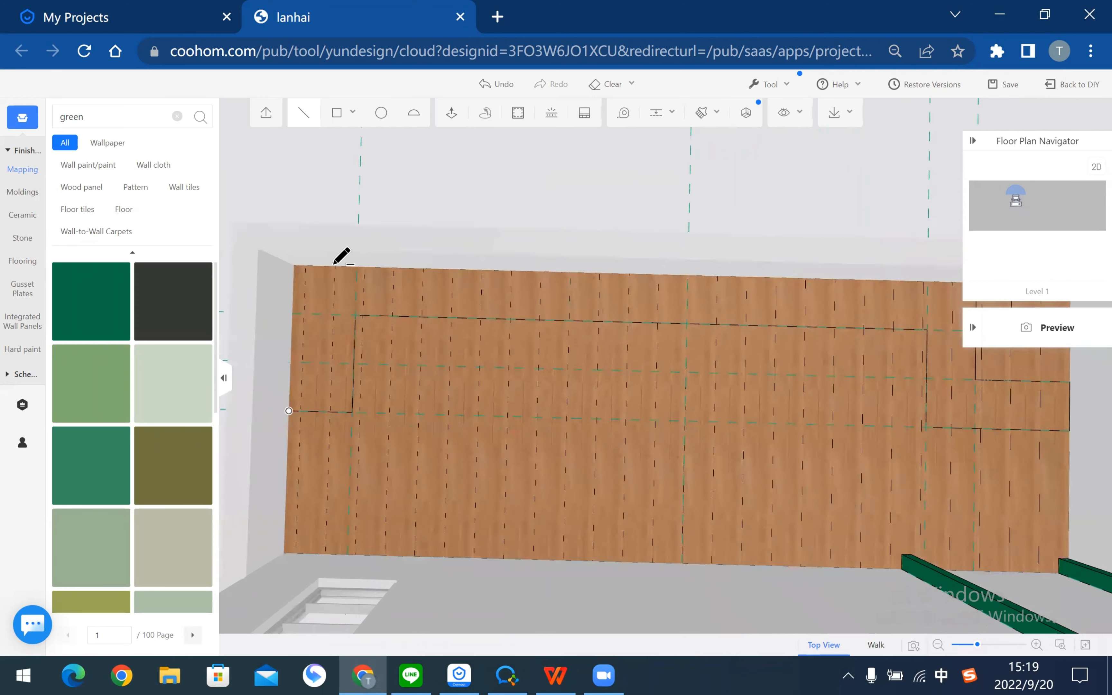
{"action": "left_click", "coordinate": [330, 262]}
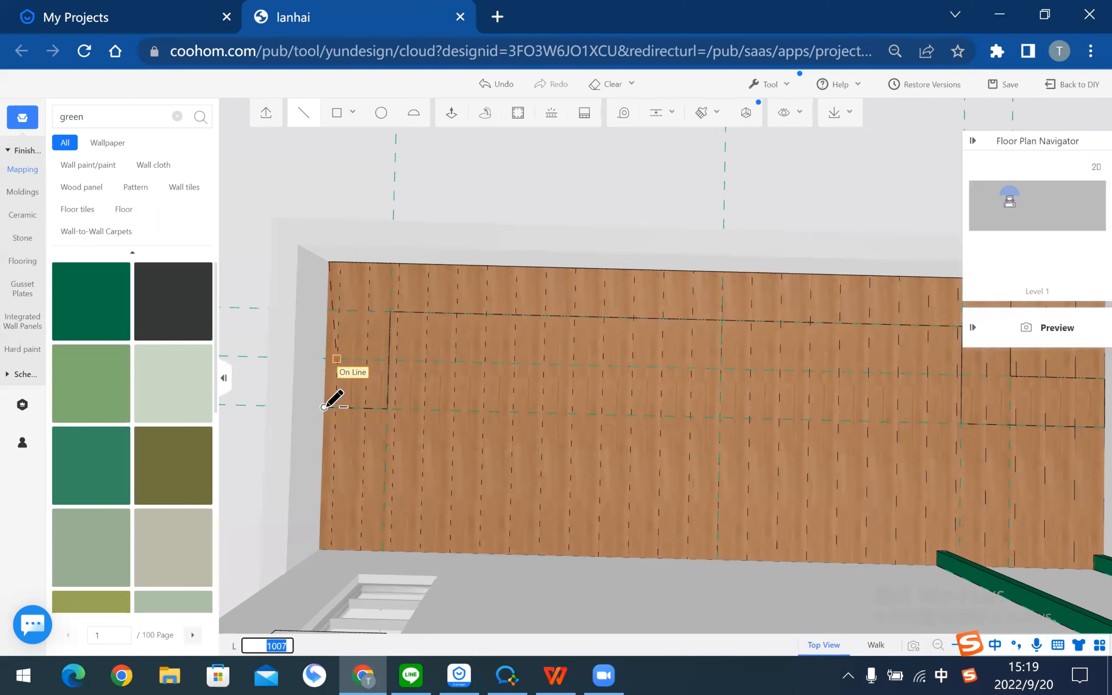
{"action": "left_click", "coordinate": [324, 407]}
{"action": "key", "text": "Escape"}
{"action": "scroll", "coordinate": [694, 416], "scroll_direction": "down", "scroll_amount": 3}
{"action": "right_click_drag", "start_coordinate": [695, 417], "coordinate": [494, 418]}
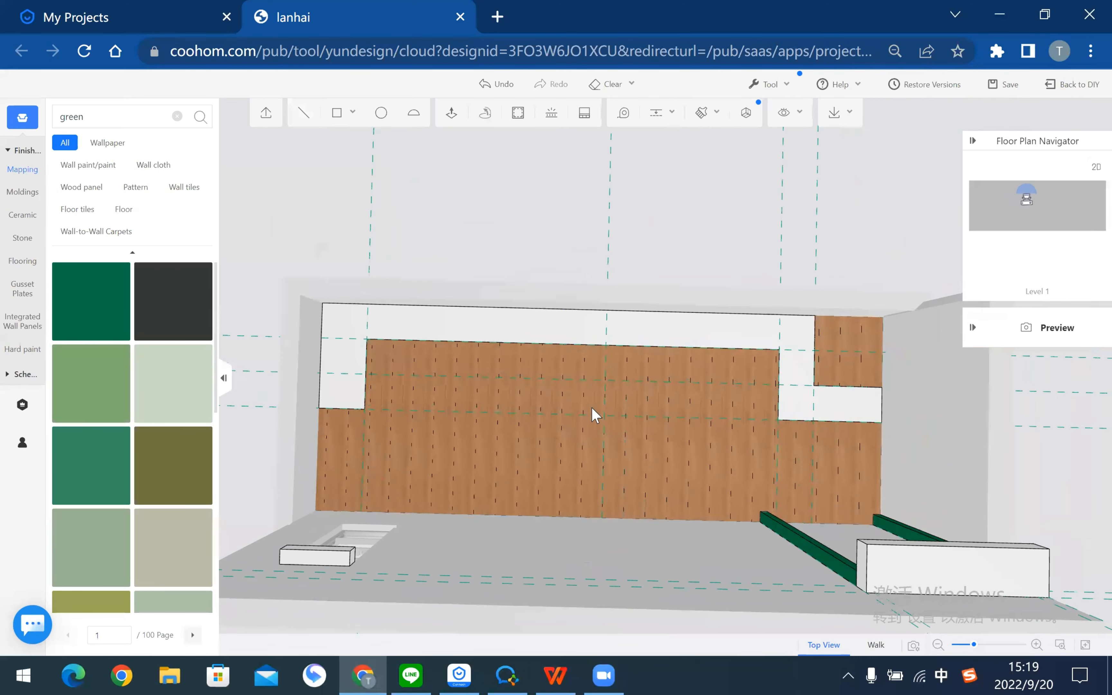
{"action": "left_click_drag", "start_coordinate": [693, 445], "coordinate": [688, 408]}
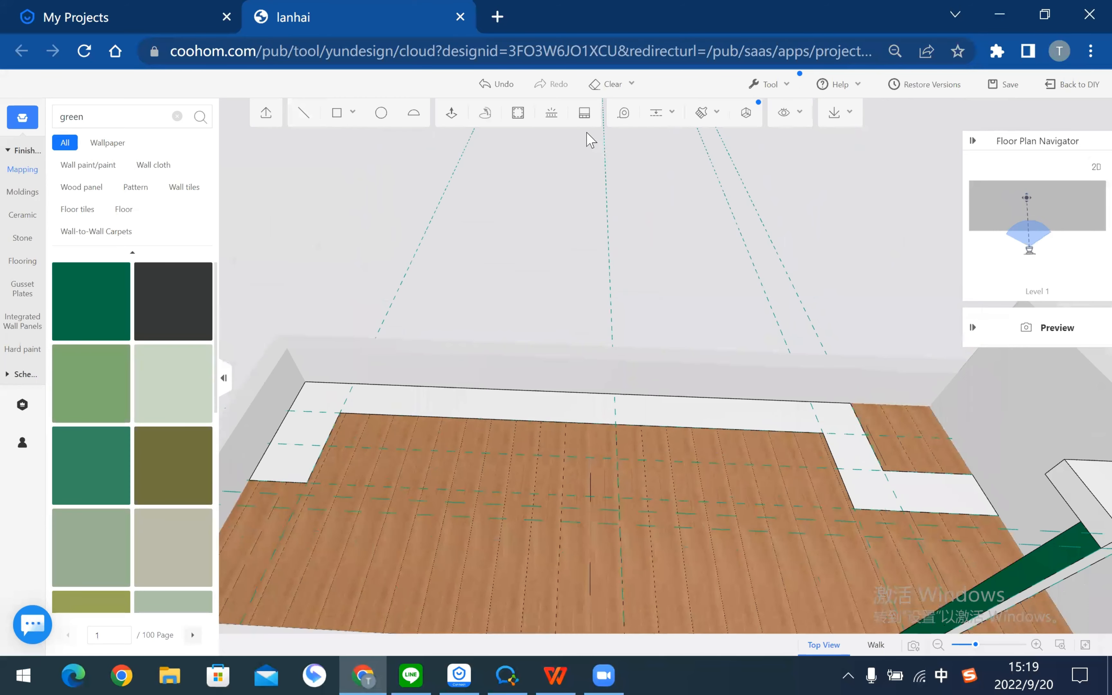
- Push/pull the white bench face up 450
{"action": "left_click", "coordinate": [449, 113]}
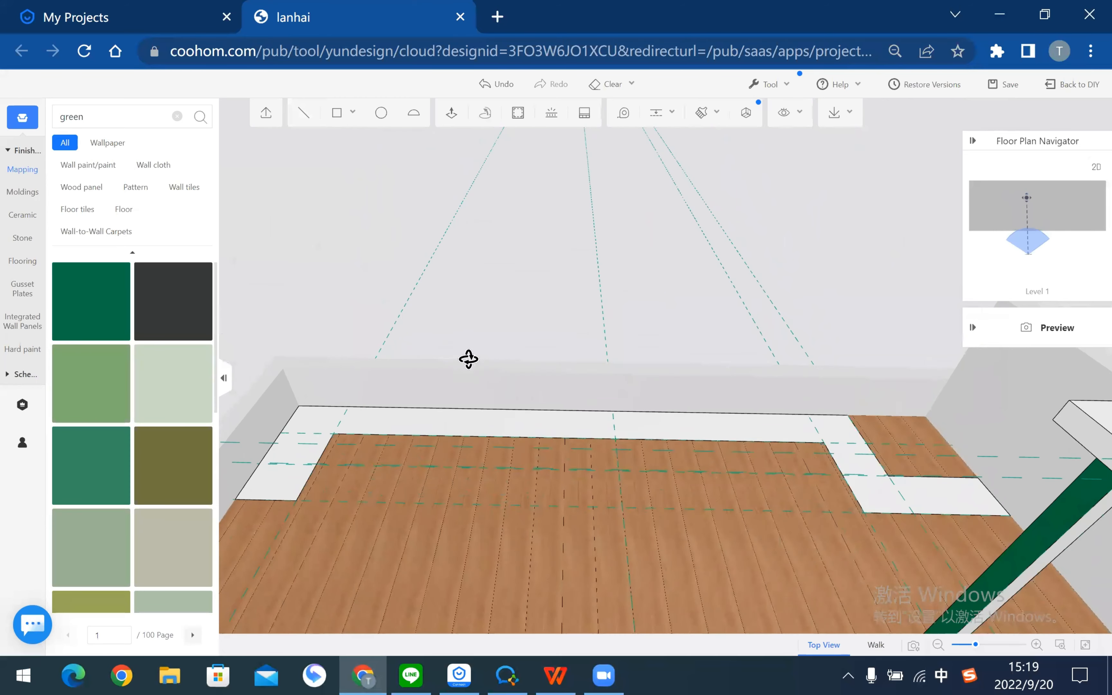
{"action": "left_click_drag", "start_coordinate": [473, 363], "coordinate": [474, 357]}
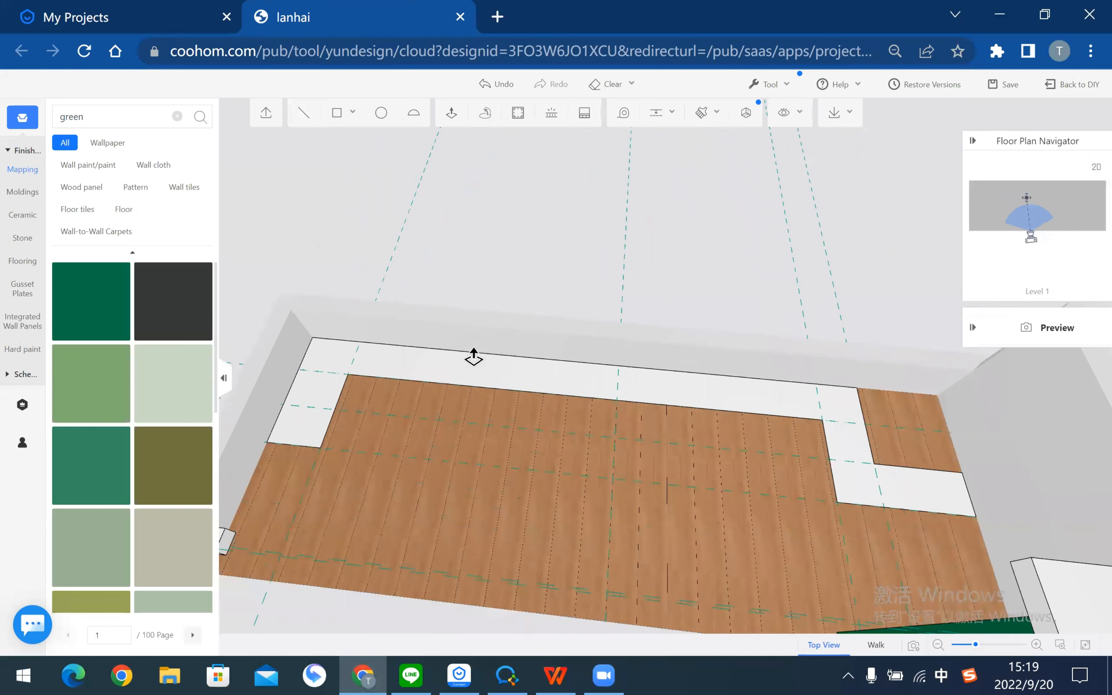
{"action": "left_click", "coordinate": [474, 357]}
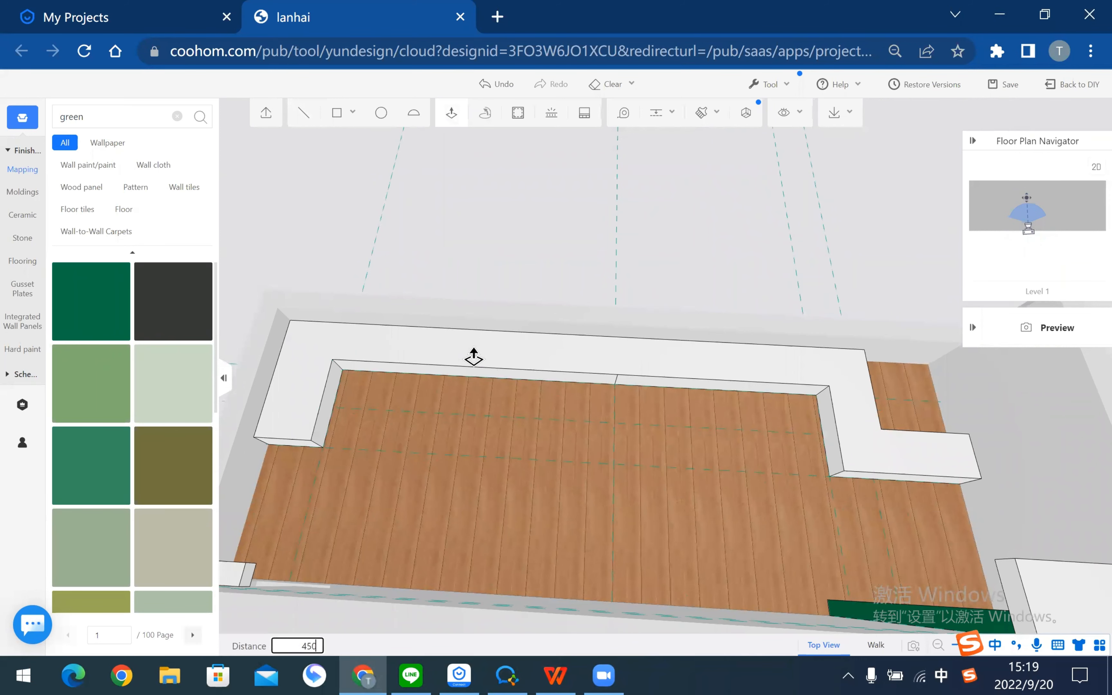
{"action": "key", "text": "Return"}
{"action": "key", "text": "Escape"}
- Orbit around the raised L-shaped bench to inspect it from several angles
{"action": "left_click_drag", "start_coordinate": [800, 346], "coordinate": [807, 410]}
{"action": "scroll", "coordinate": [836, 422], "scroll_direction": "up", "scroll_amount": 3}
{"action": "right_click_drag", "start_coordinate": [807, 409], "coordinate": [778, 367]}
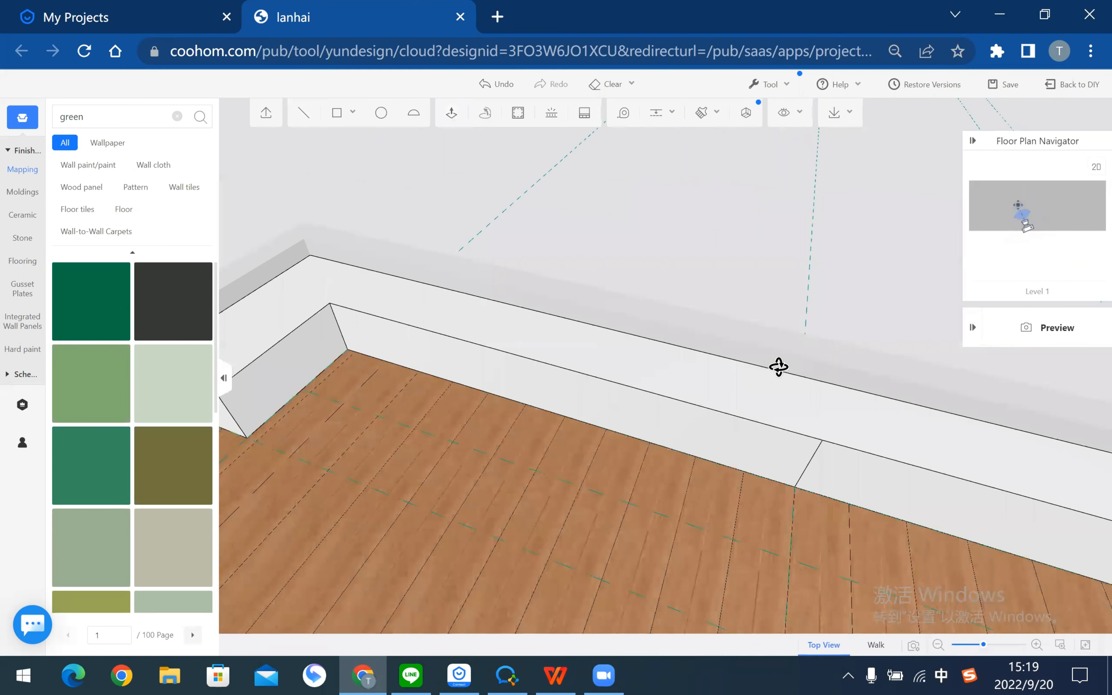
{"action": "left_click_drag", "start_coordinate": [779, 367], "coordinate": [938, 502]}
{"action": "right_click_drag", "start_coordinate": [937, 502], "coordinate": [714, 515]}
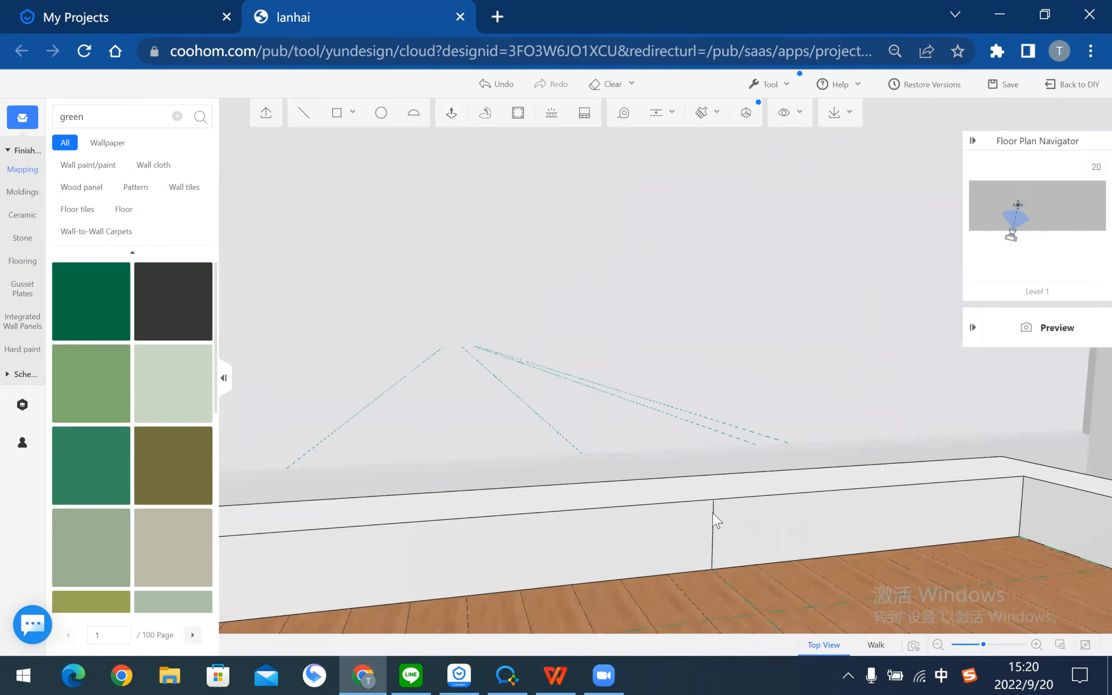
{"action": "scroll", "coordinate": [685, 411], "scroll_direction": "down", "scroll_amount": 2}
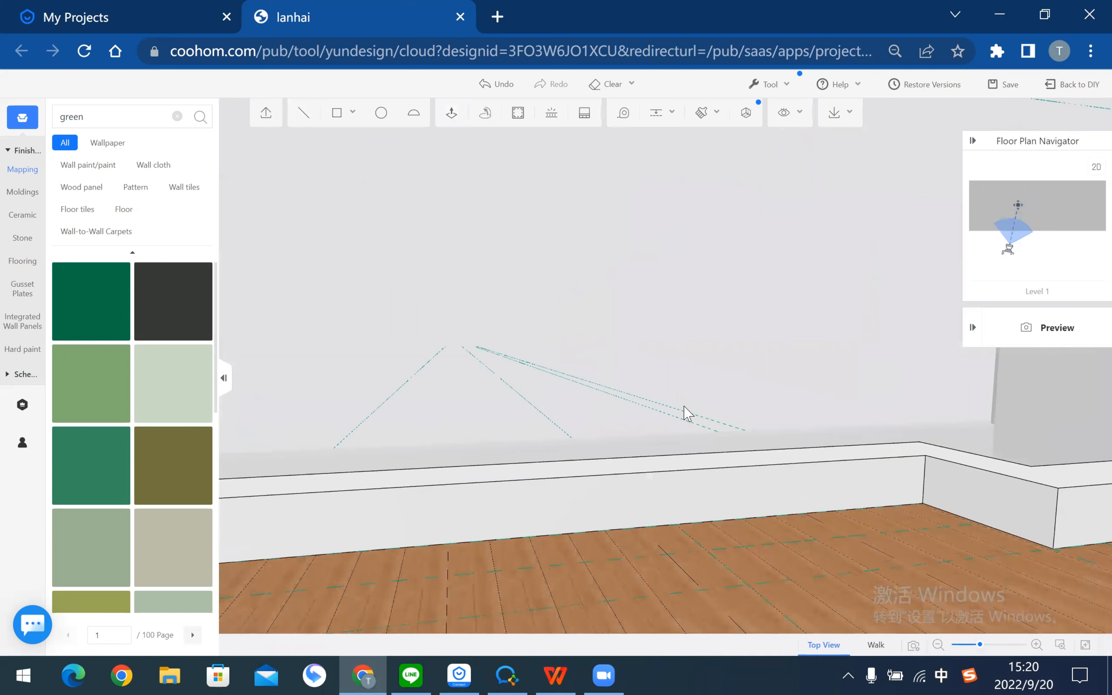
{"action": "right_click_drag", "start_coordinate": [791, 409], "coordinate": [621, 405]}
{"action": "right_click_drag", "start_coordinate": [825, 413], "coordinate": [801, 338]}
{"action": "scroll", "coordinate": [755, 418], "scroll_direction": "down", "scroll_amount": 2}
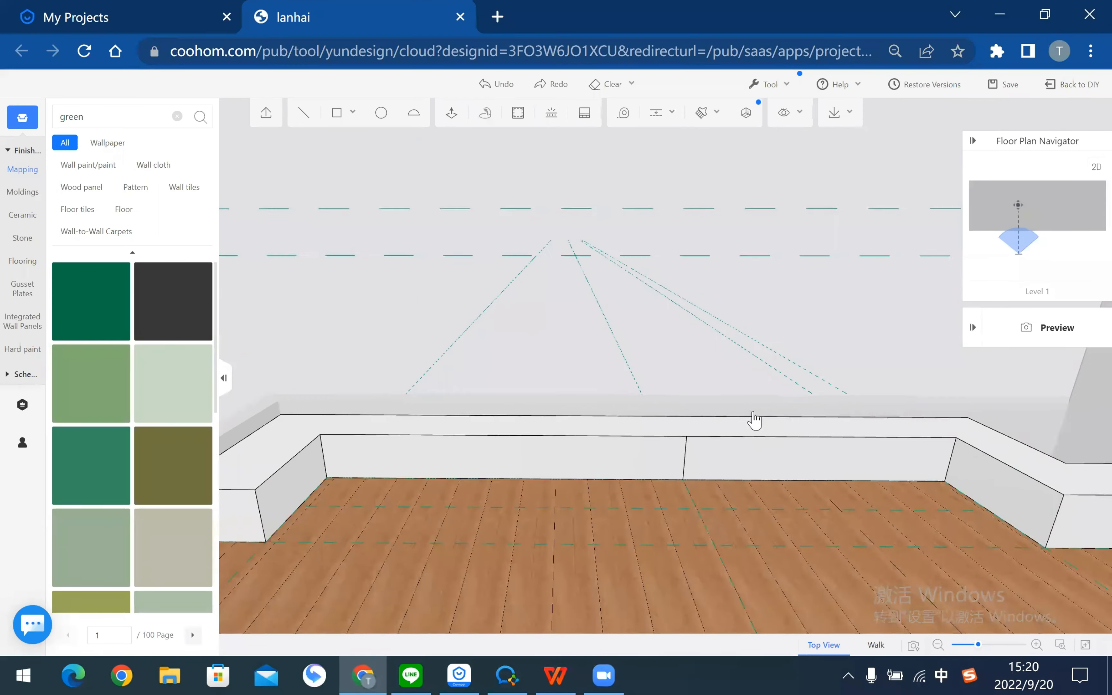
{"action": "right_click_drag", "start_coordinate": [766, 456], "coordinate": [616, 205]}
- Scroll the design PDF to page 14, the stone chair construction steps
{"action": "key", "text": "alt+Tab"}
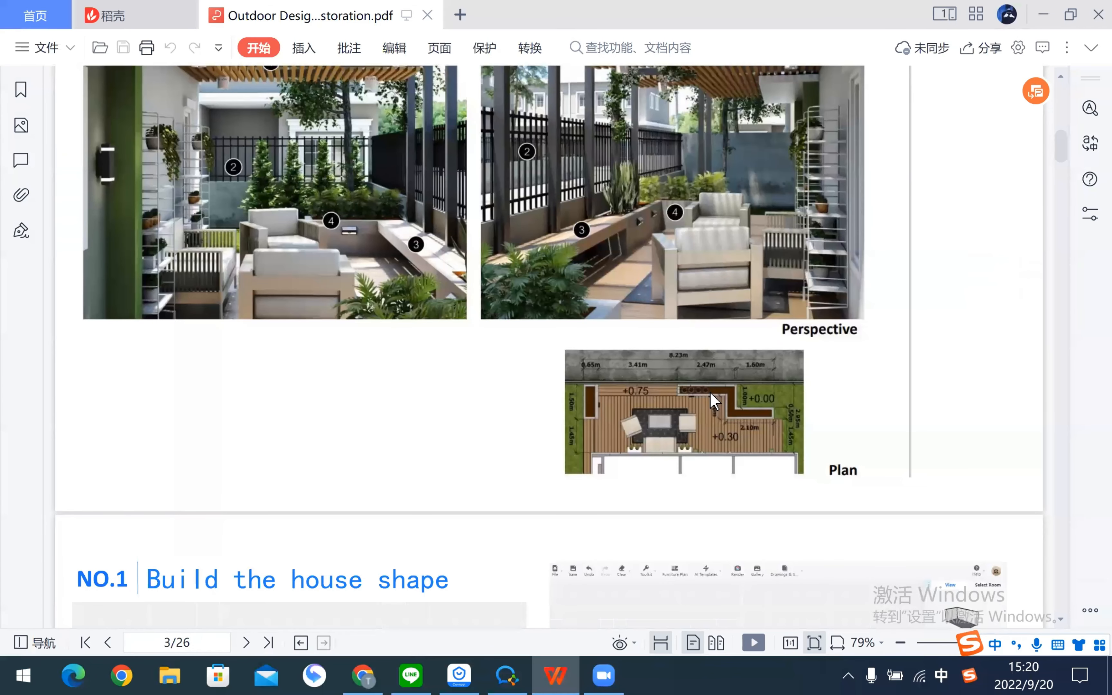
{"action": "scroll", "coordinate": [573, 375], "scroll_direction": "down", "scroll_amount": 15}
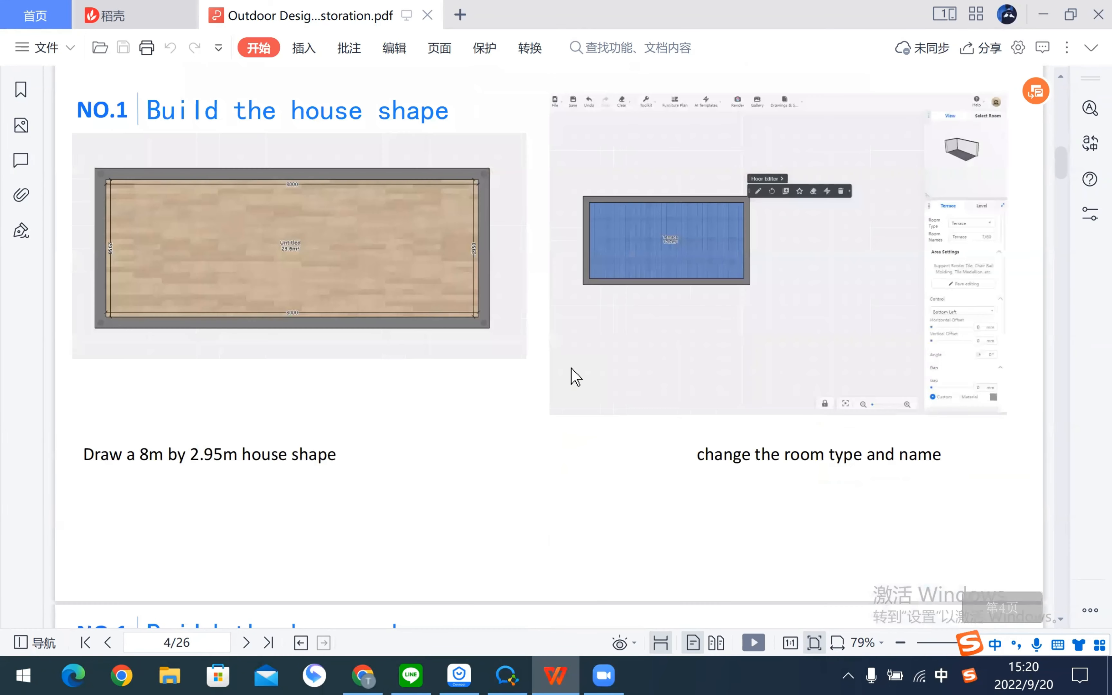
{"action": "scroll", "coordinate": [582, 377], "scroll_direction": "down", "scroll_amount": 15}
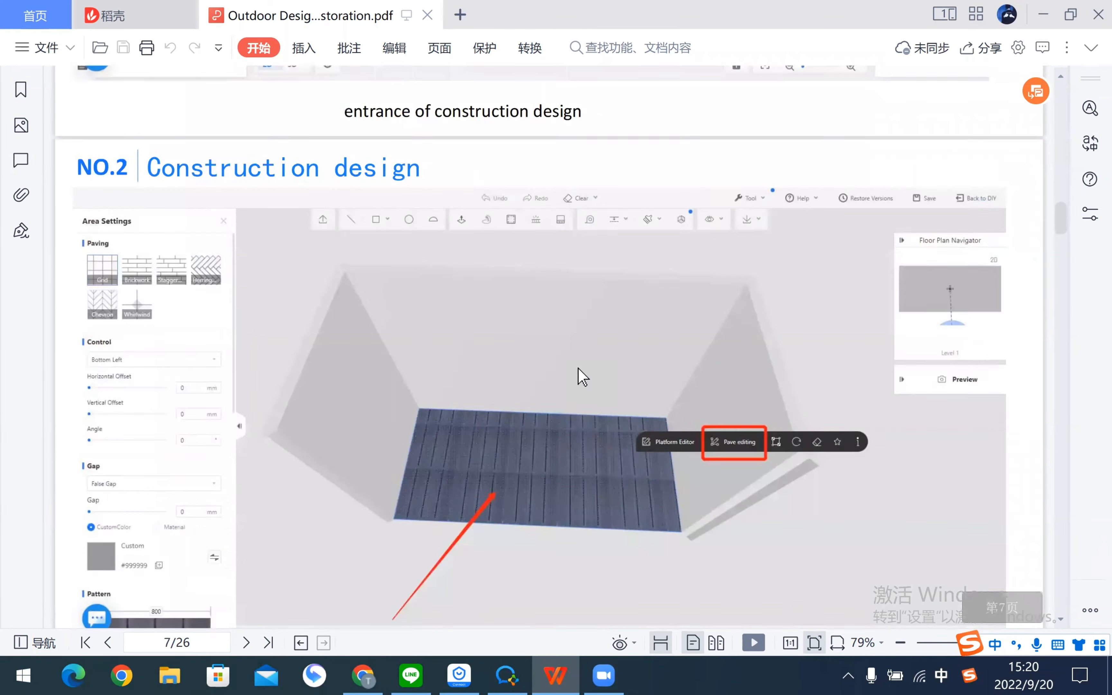
{"action": "scroll", "coordinate": [280, 361], "scroll_direction": "down", "scroll_amount": 20}
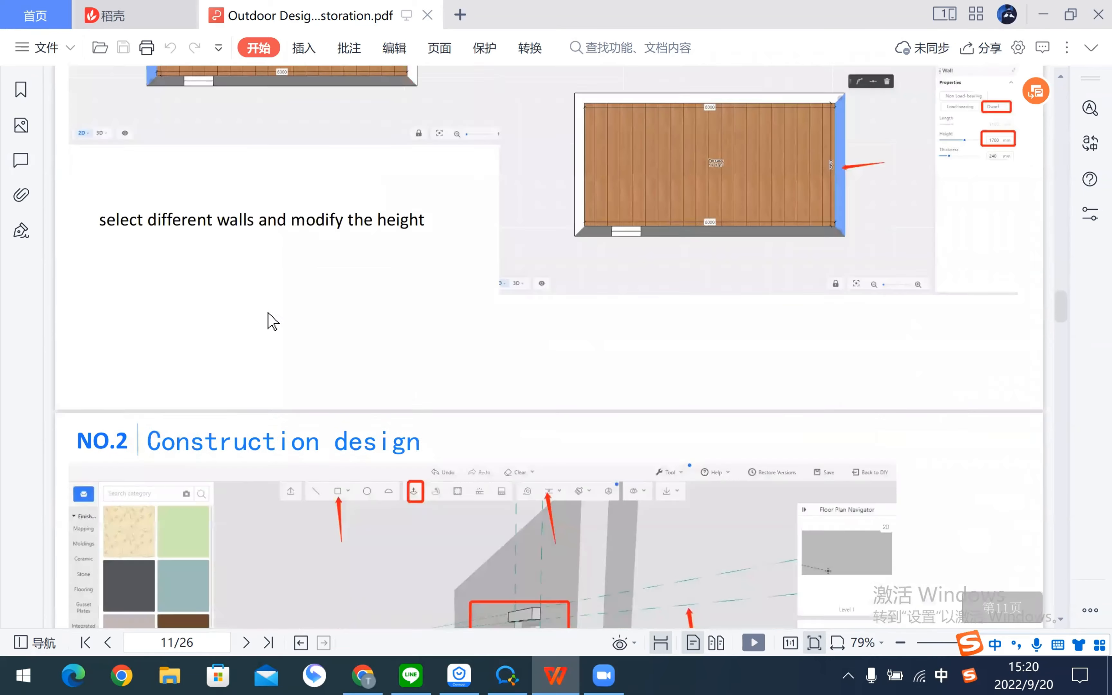
{"action": "scroll", "coordinate": [159, 331], "scroll_direction": "down", "scroll_amount": 3}
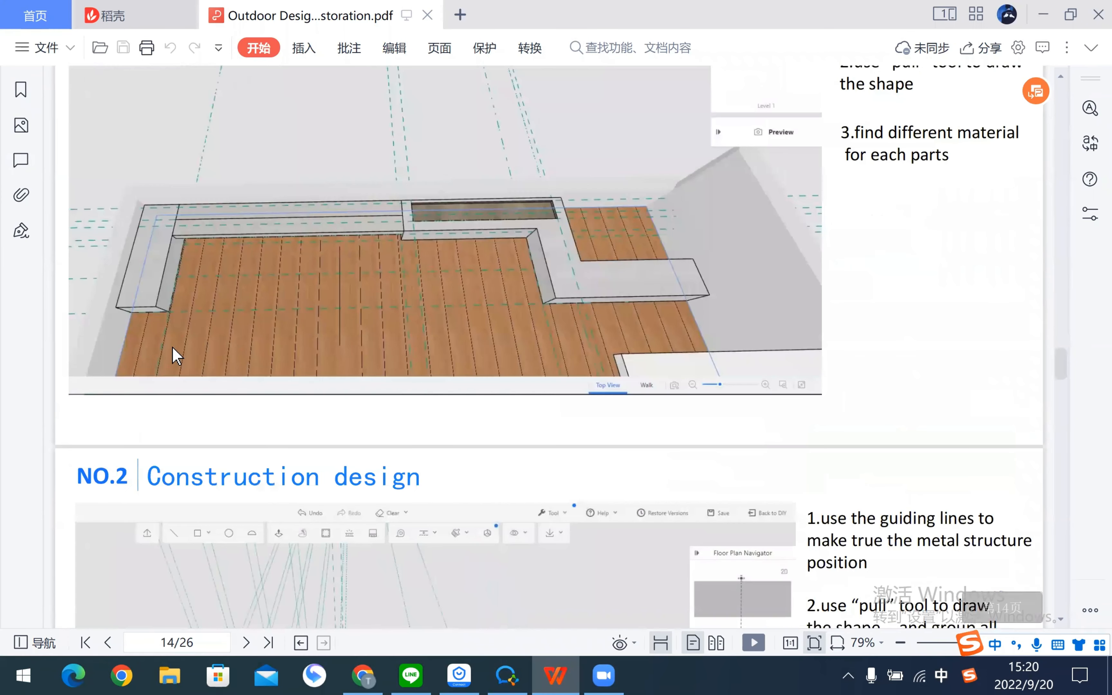
{"action": "scroll", "coordinate": [174, 353], "scroll_direction": "up", "scroll_amount": 2}
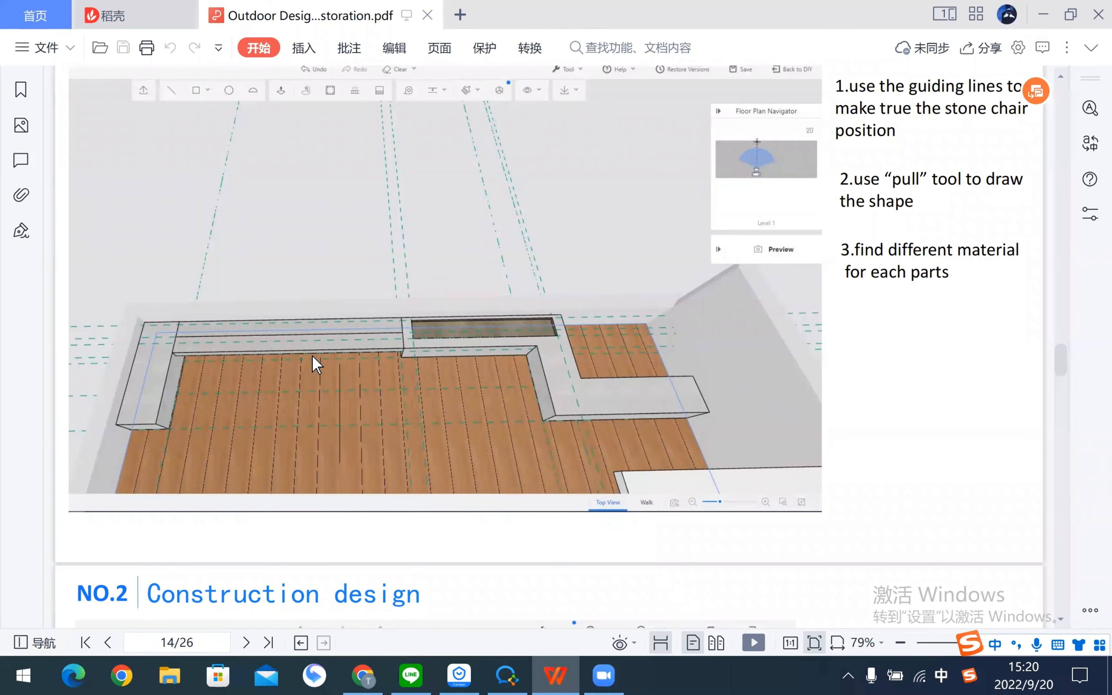
- Draw two short dividing lines across the white bench top
{"action": "key", "text": "alt+Tab"}
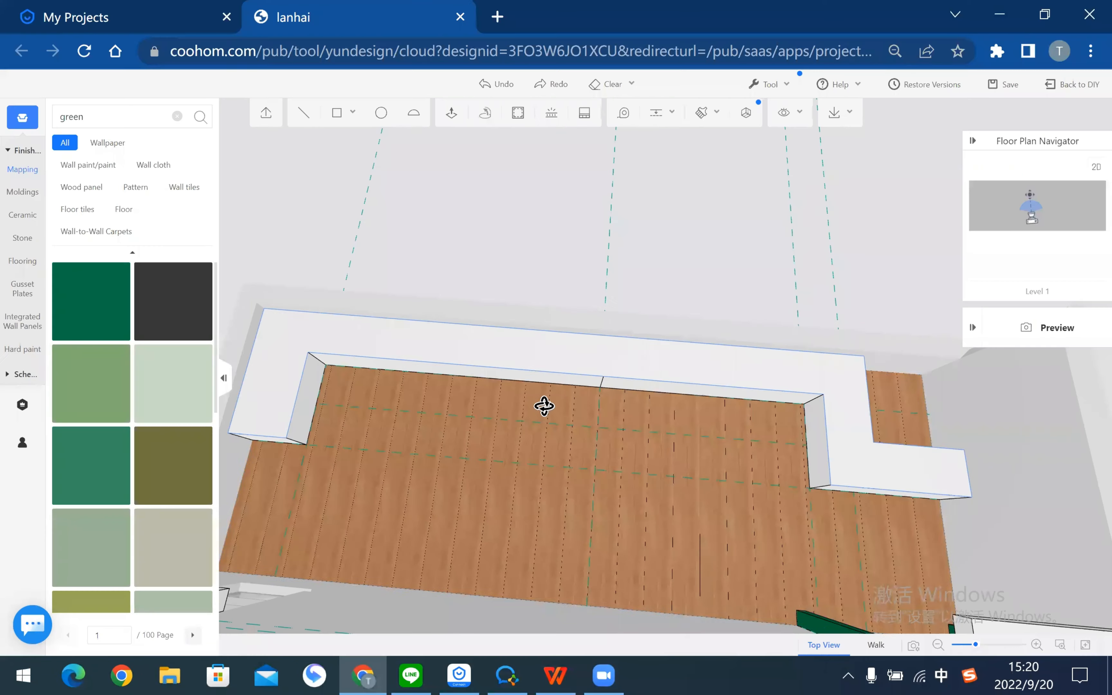
{"action": "right_click_drag", "start_coordinate": [451, 413], "coordinate": [498, 149]}
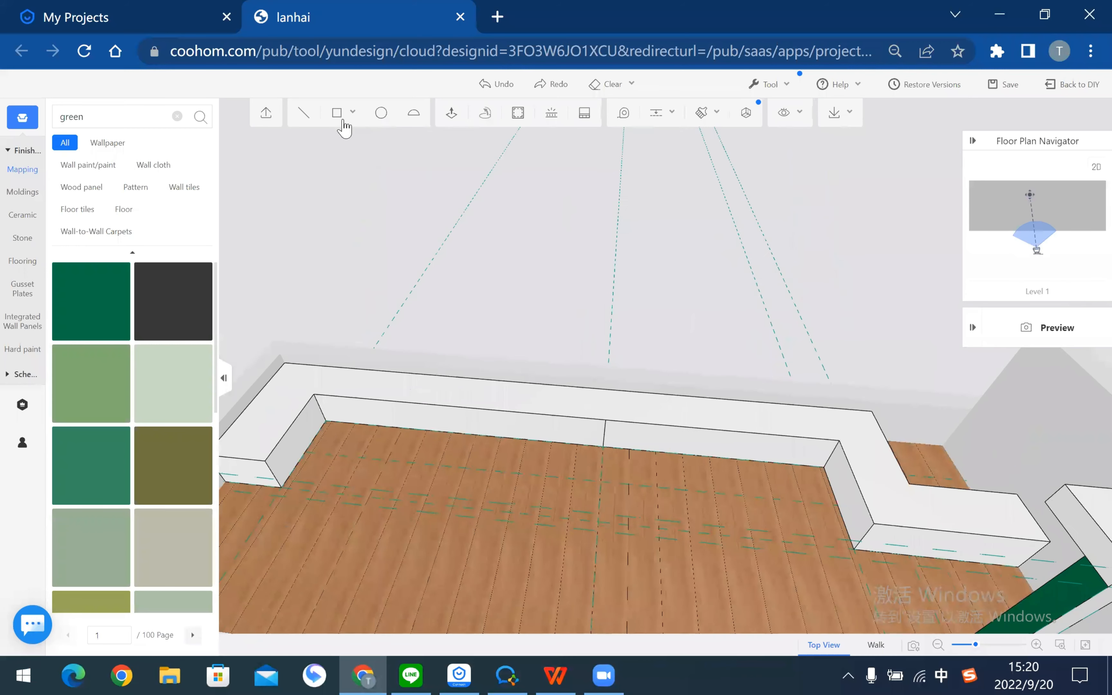
{"action": "left_click", "coordinate": [303, 113]}
{"action": "left_click", "coordinate": [334, 360]}
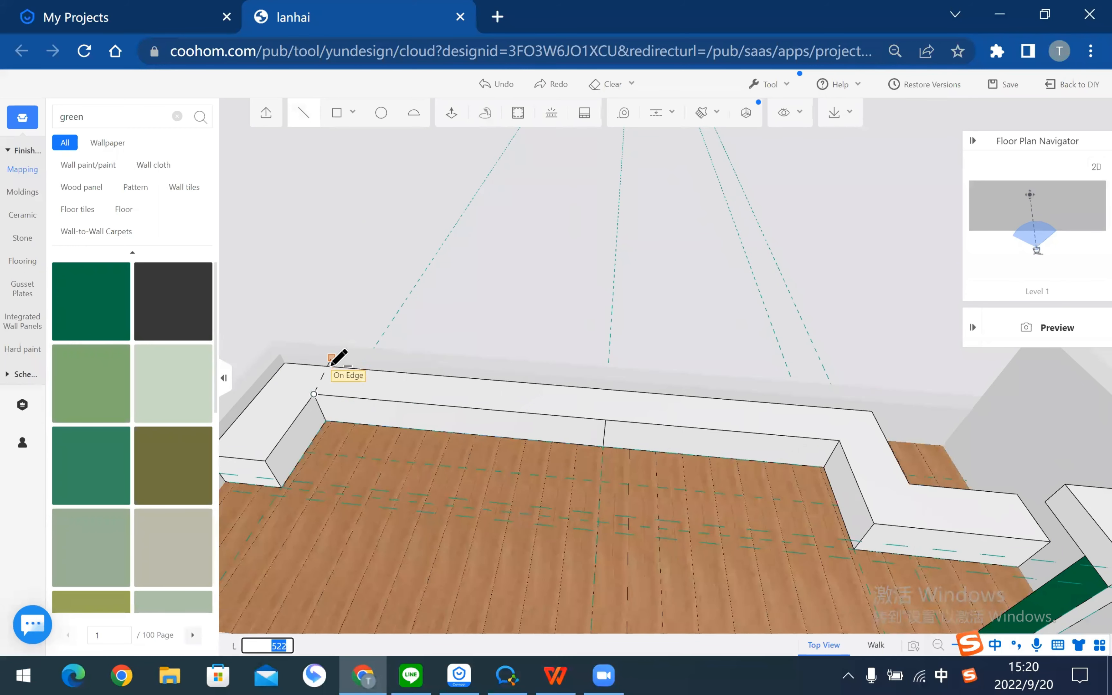
{"action": "left_click", "coordinate": [330, 369]}
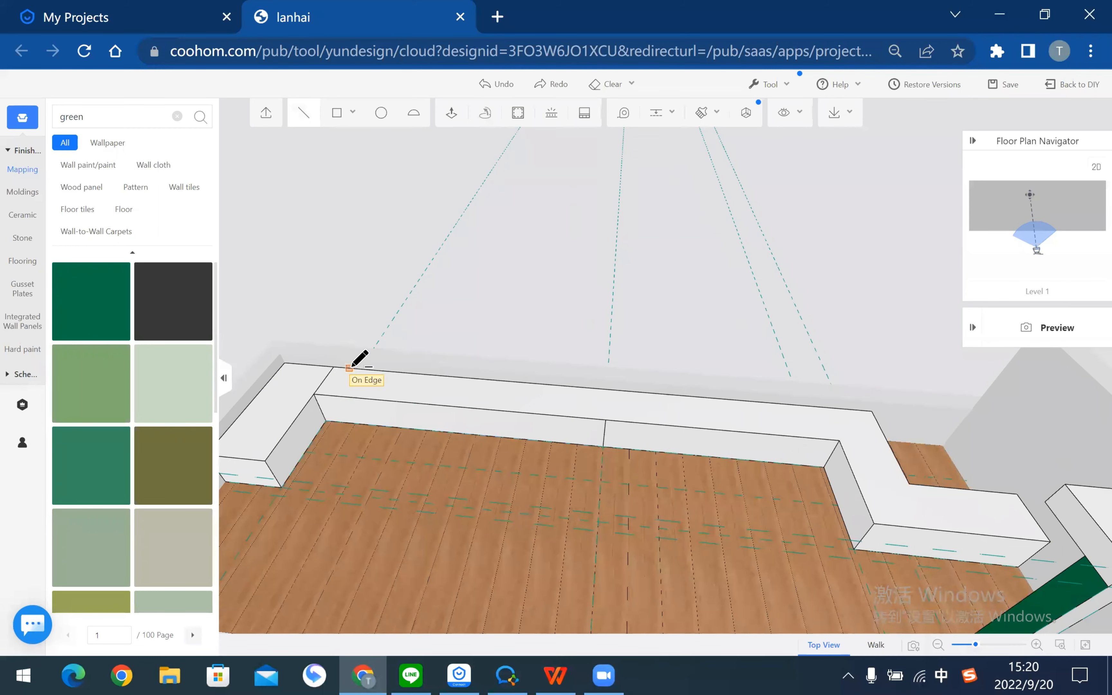
{"action": "left_click", "coordinate": [605, 420]}
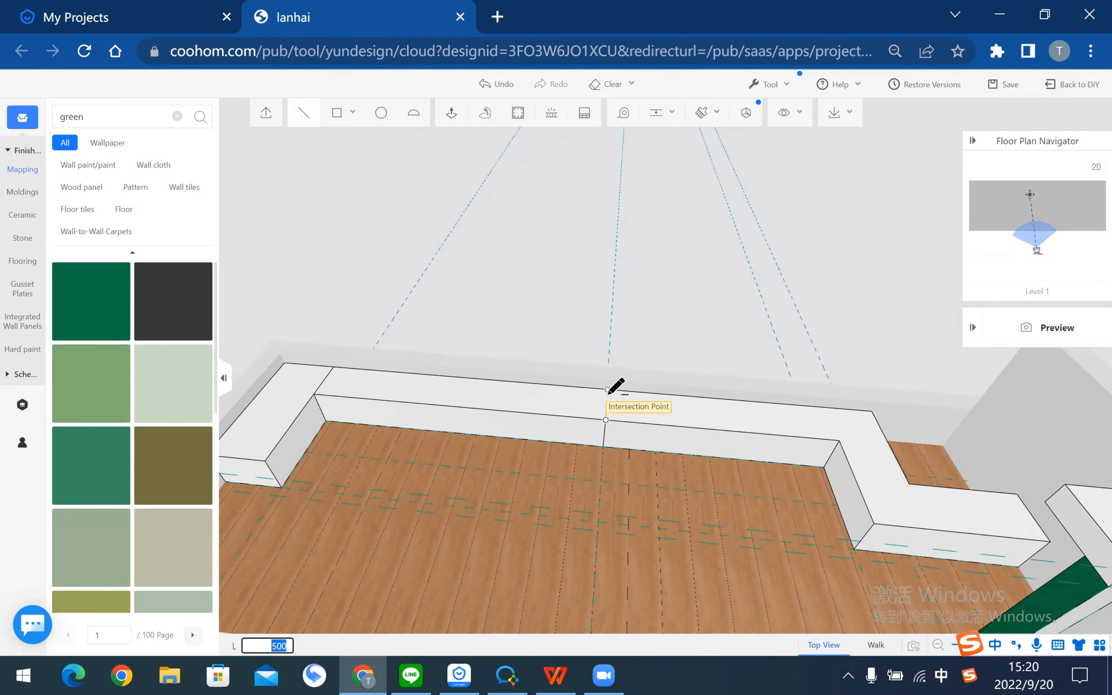
{"action": "left_click", "coordinate": [608, 390]}
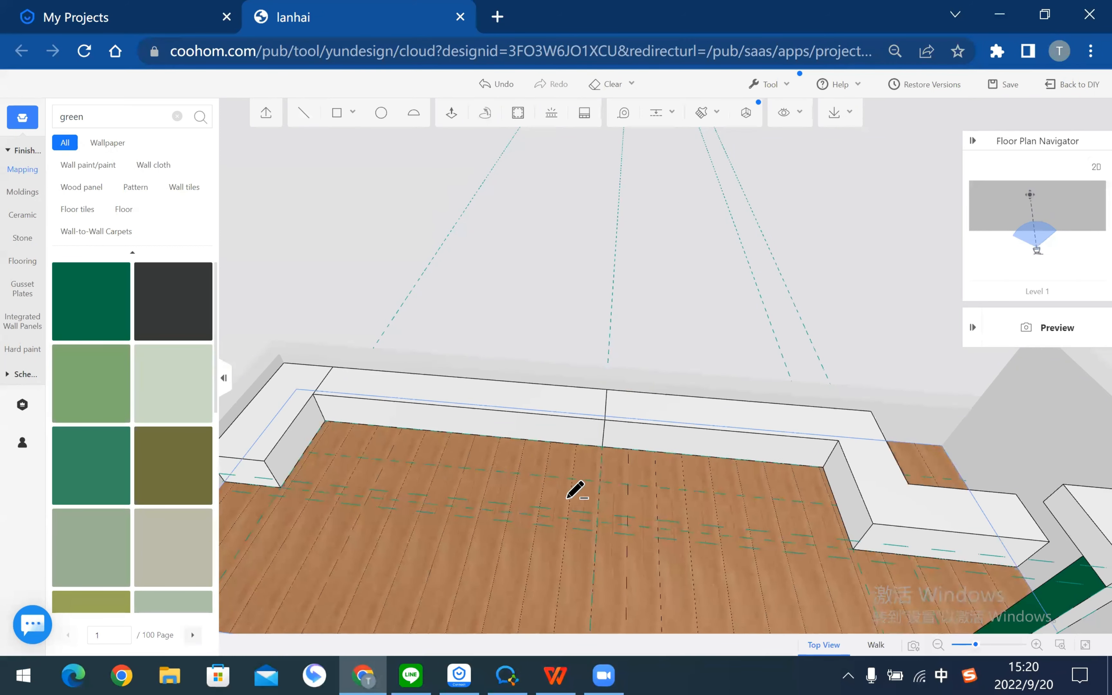
- Lower the view to the bench front and begin a guide from its edge
{"action": "scroll", "coordinate": [542, 460], "scroll_direction": "up", "scroll_amount": 2}
{"action": "middle_click_drag", "start_coordinate": [542, 441], "coordinate": [541, 464]}
{"action": "right_click_drag", "start_coordinate": [541, 478], "coordinate": [414, 464]}
{"action": "middle_click_drag", "start_coordinate": [414, 464], "coordinate": [407, 524]}
{"action": "right_click_drag", "start_coordinate": [657, 194], "coordinate": [654, 152]}
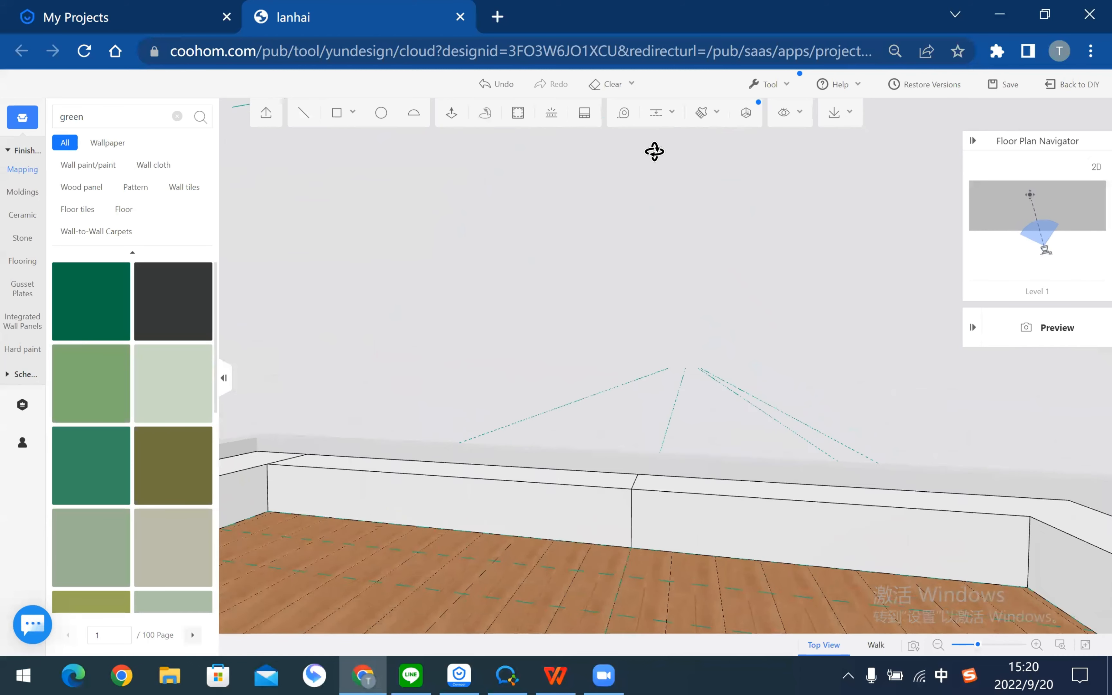
{"action": "left_click", "coordinate": [657, 114]}
{"action": "left_click", "coordinate": [663, 505]}
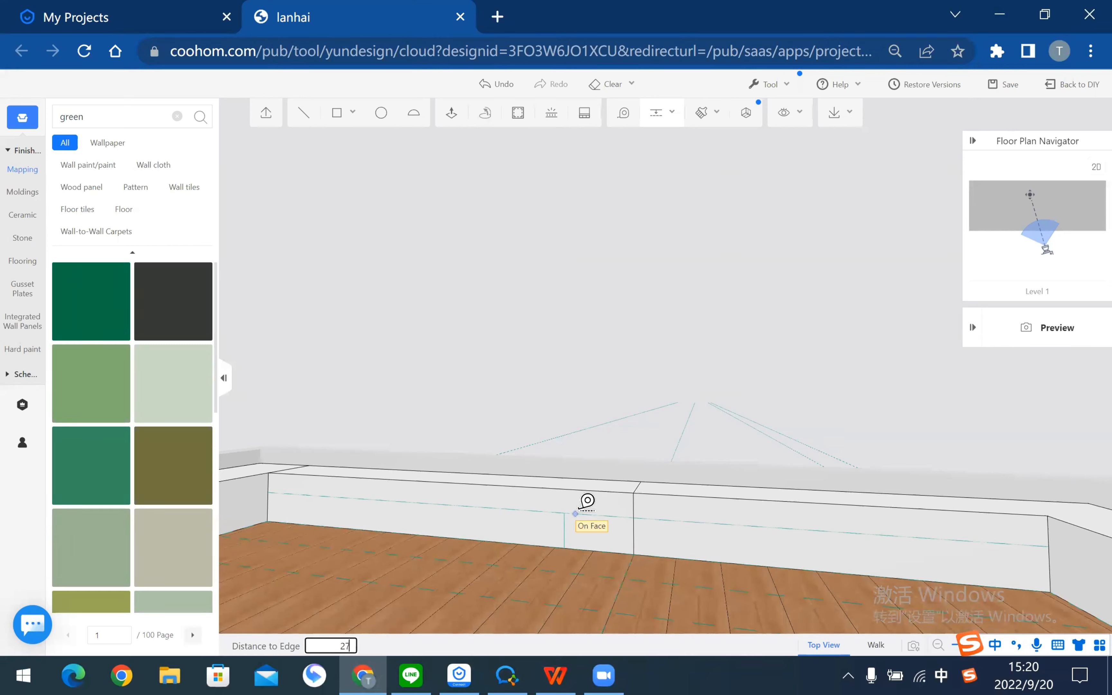
- Set the bench-front guide 270 from the edge
{"action": "type", "text": "270"}
{"action": "key", "text": "Return"}
{"action": "key", "text": "Escape"}
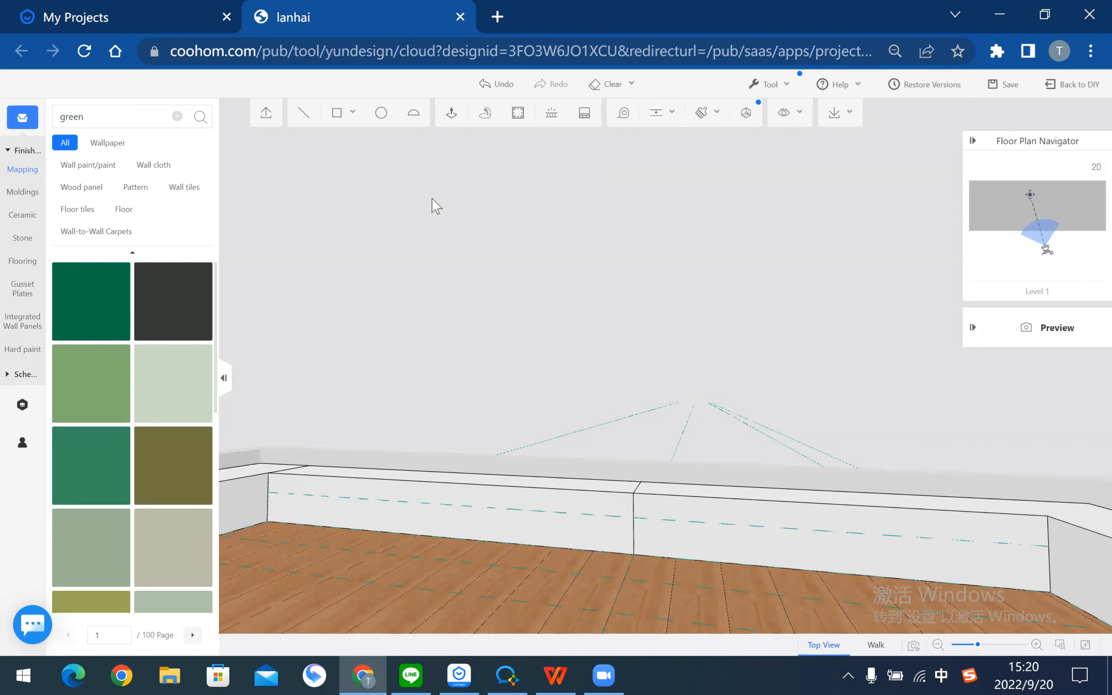
- Draw a rectangle for the lower front strip and recess it 350 into the bench
{"action": "left_click", "coordinate": [340, 120]}
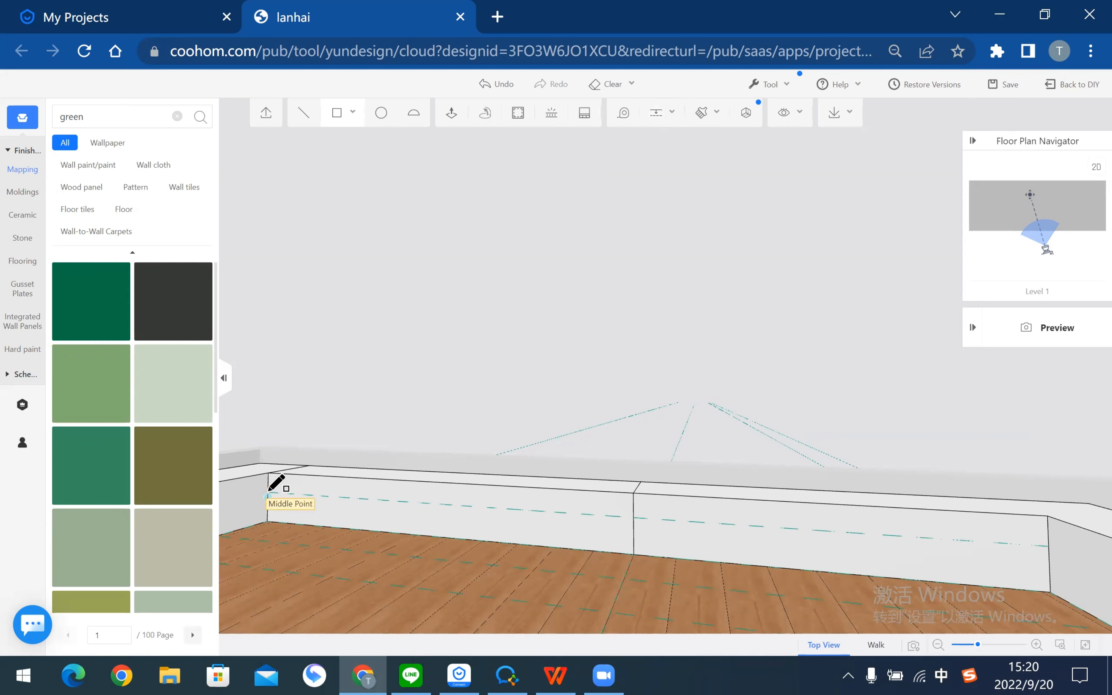
{"action": "left_click", "coordinate": [633, 516]}
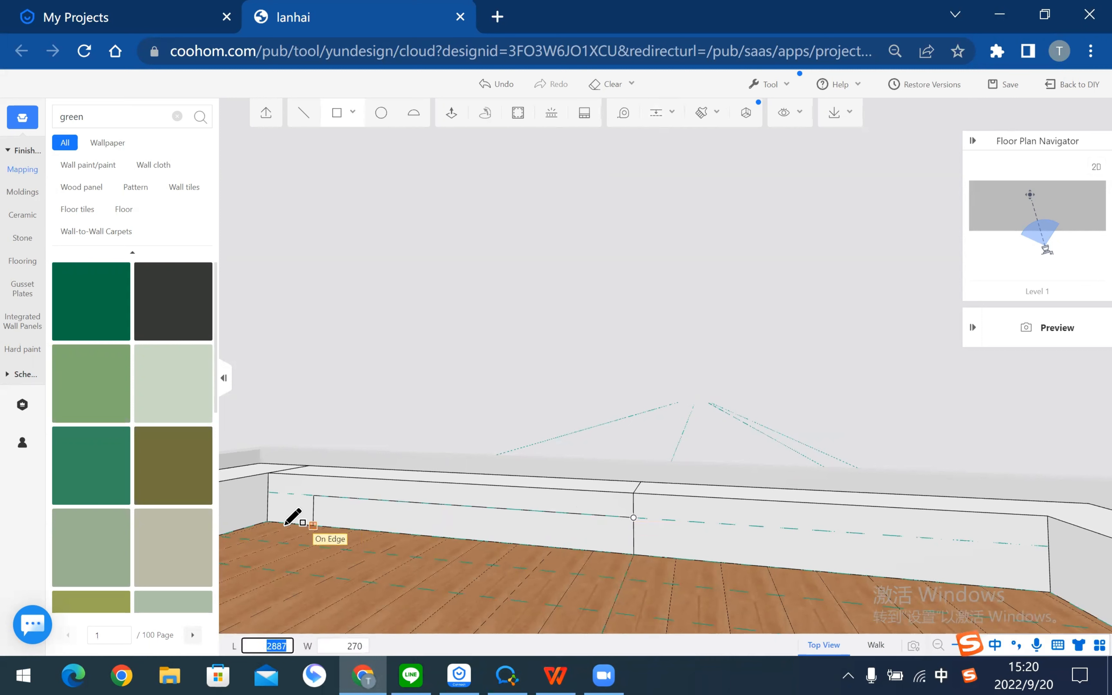
{"action": "left_click", "coordinate": [270, 519]}
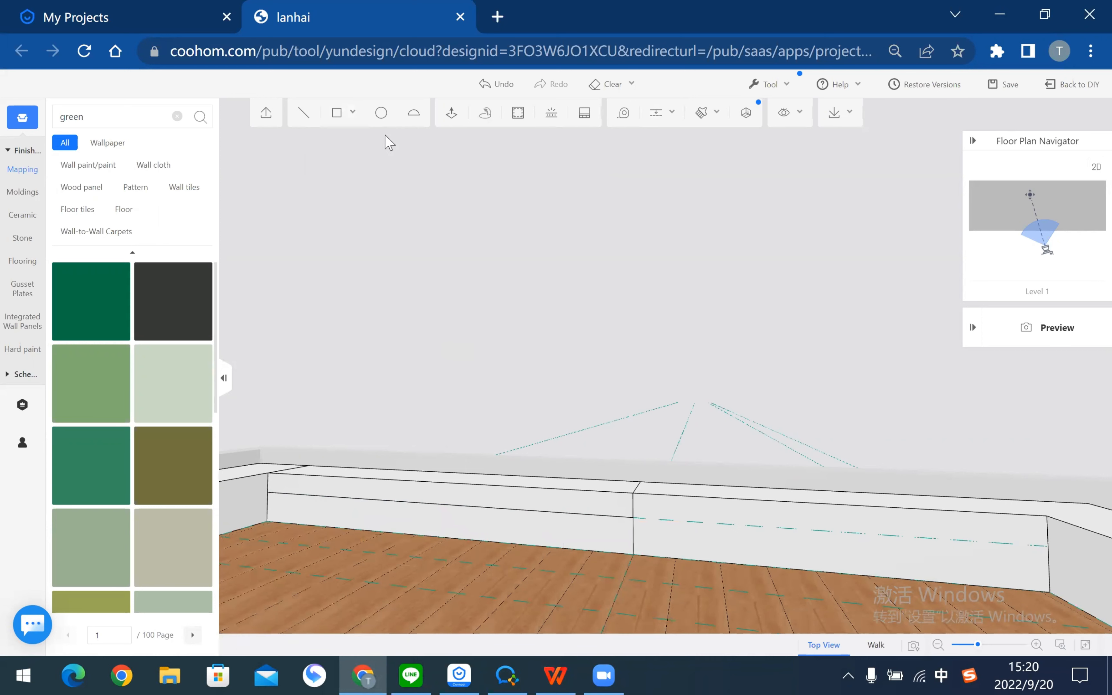
{"action": "left_click", "coordinate": [453, 113]}
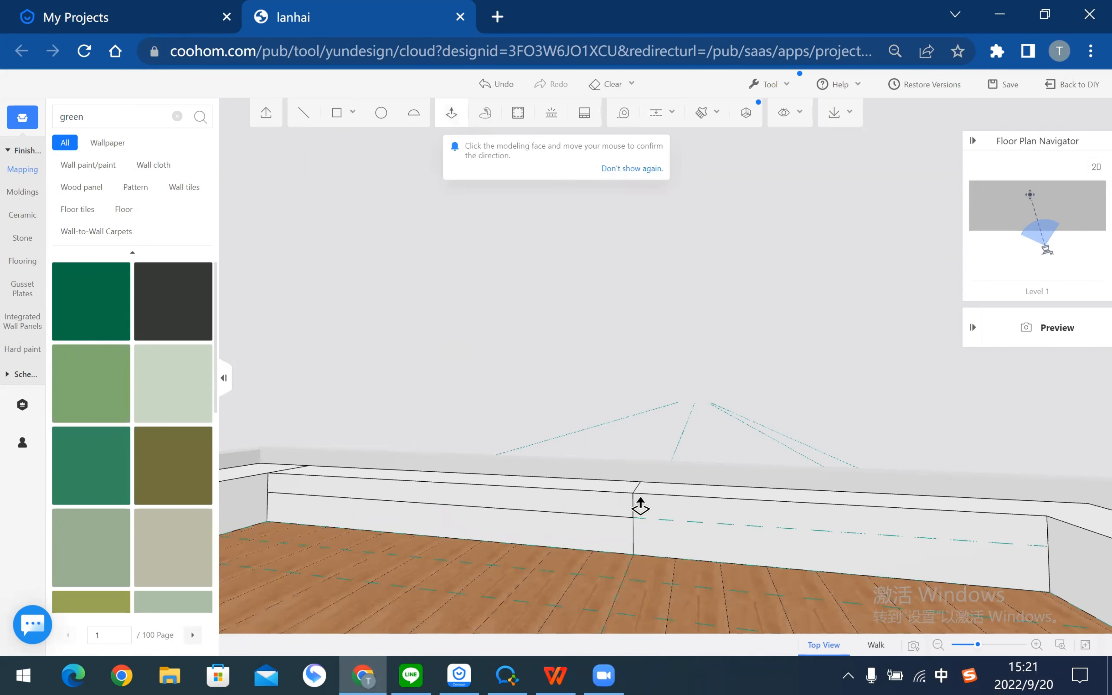
{"action": "left_click", "coordinate": [580, 550]}
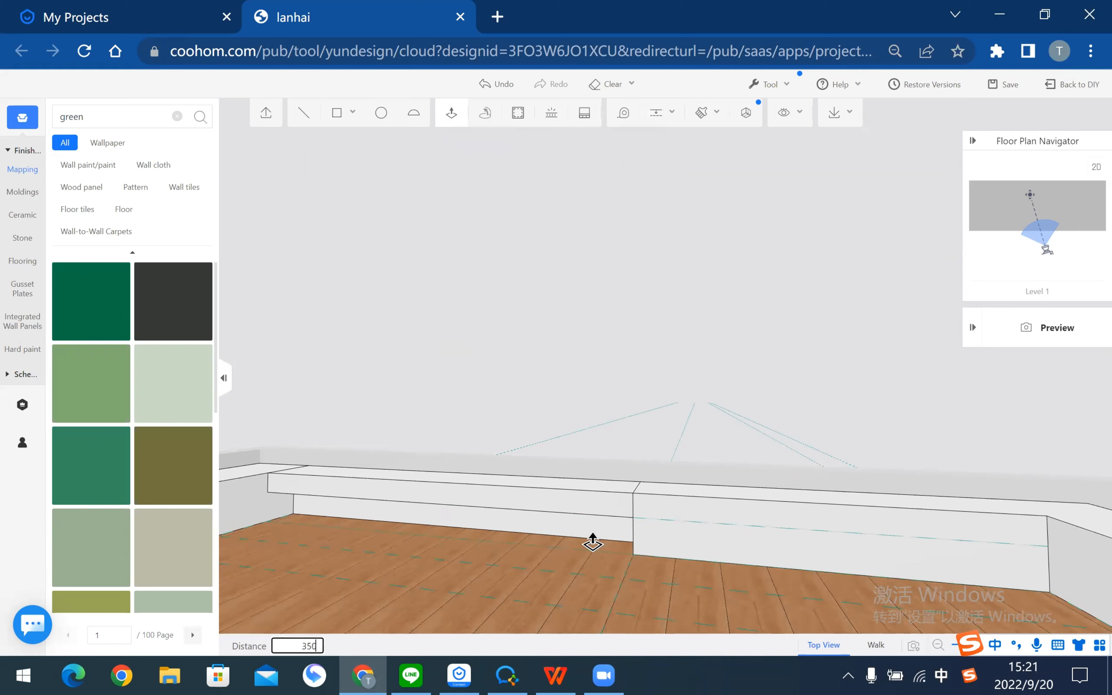
{"action": "key", "text": "Return"}
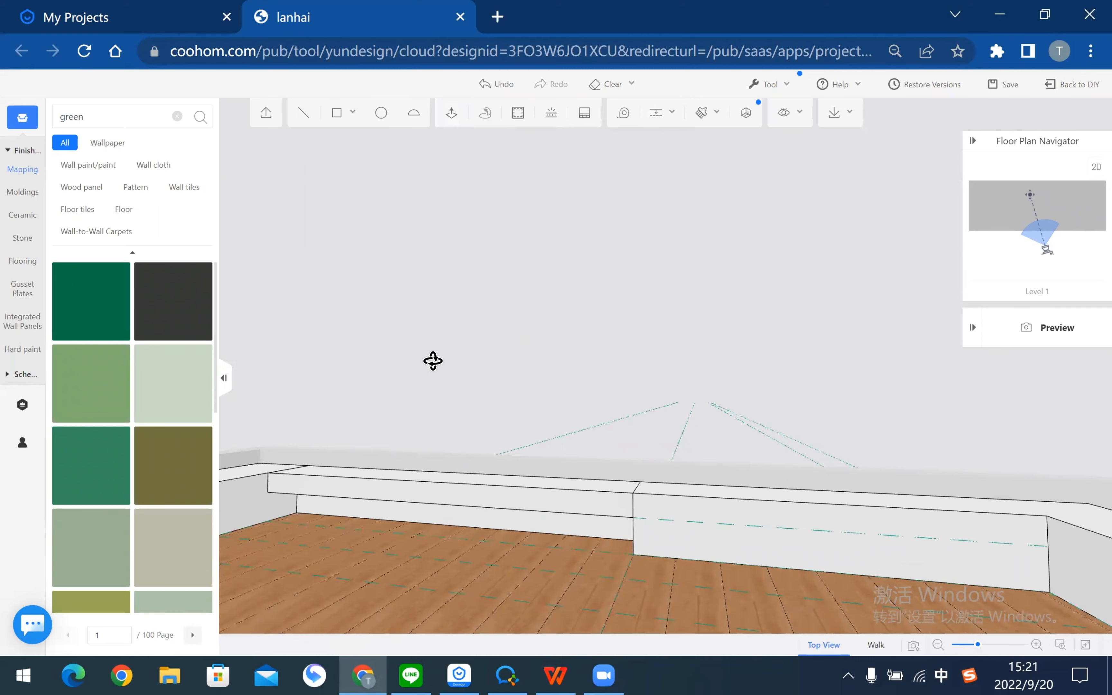
{"action": "left_click_drag", "start_coordinate": [433, 361], "coordinate": [461, 369]}
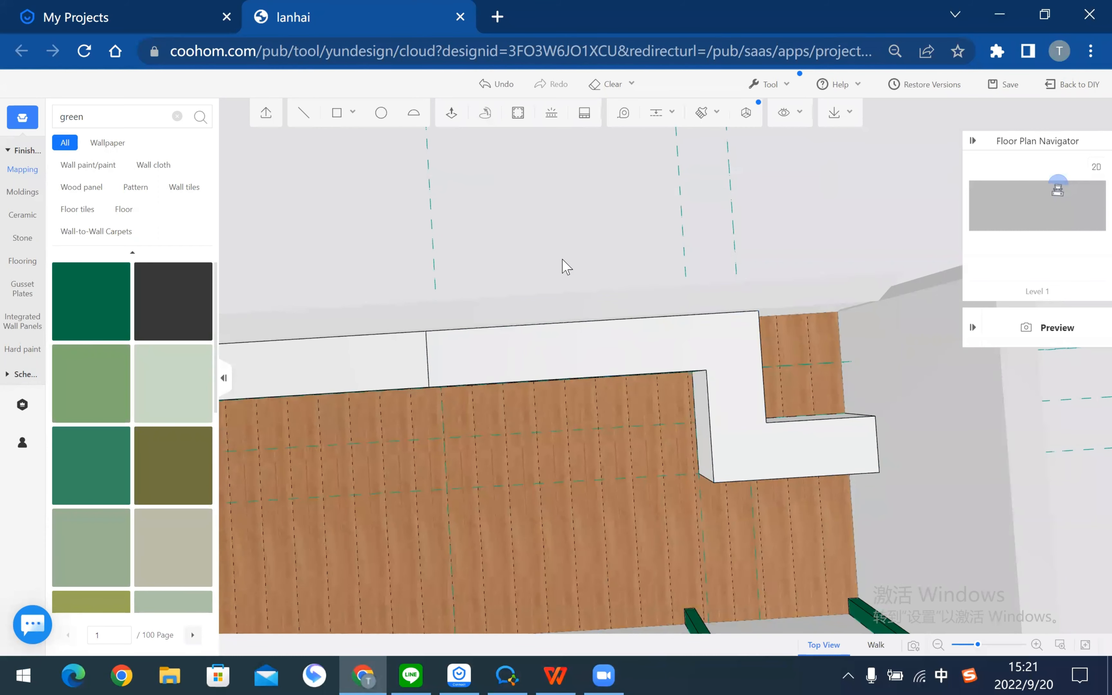
- Place guides 200 and 20 from the bench-top edges
{"action": "scroll", "coordinate": [685, 420], "scroll_direction": "up", "scroll_amount": 3}
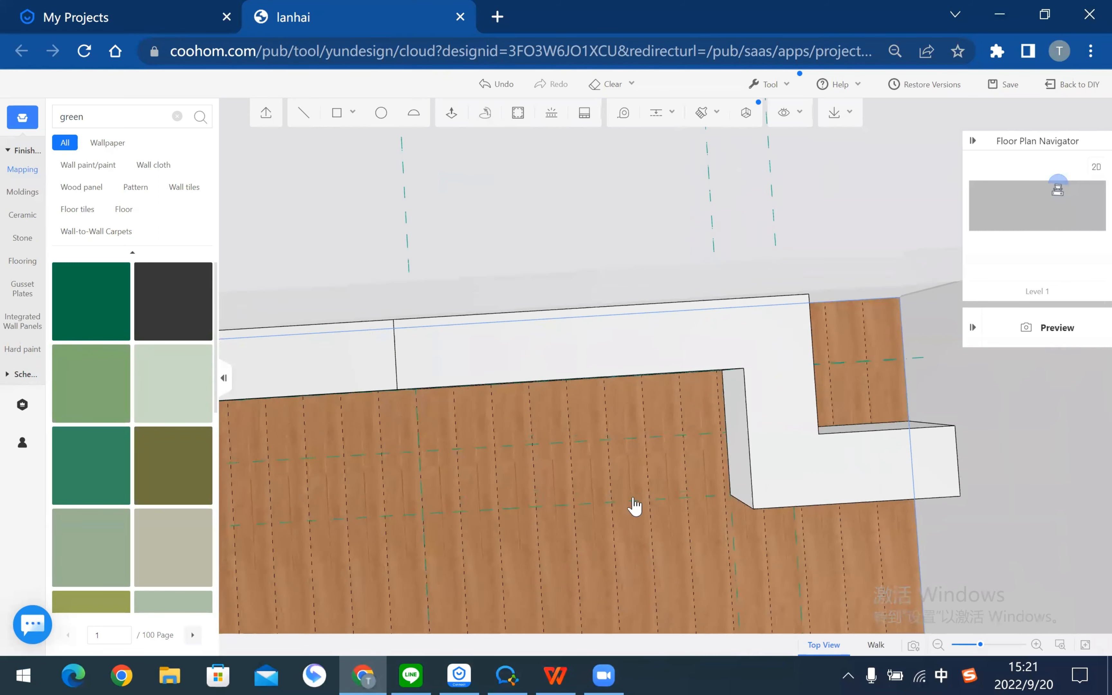
{"action": "right_click_drag", "start_coordinate": [633, 506], "coordinate": [611, 453]}
{"action": "left_click_drag", "start_coordinate": [628, 474], "coordinate": [617, 439]}
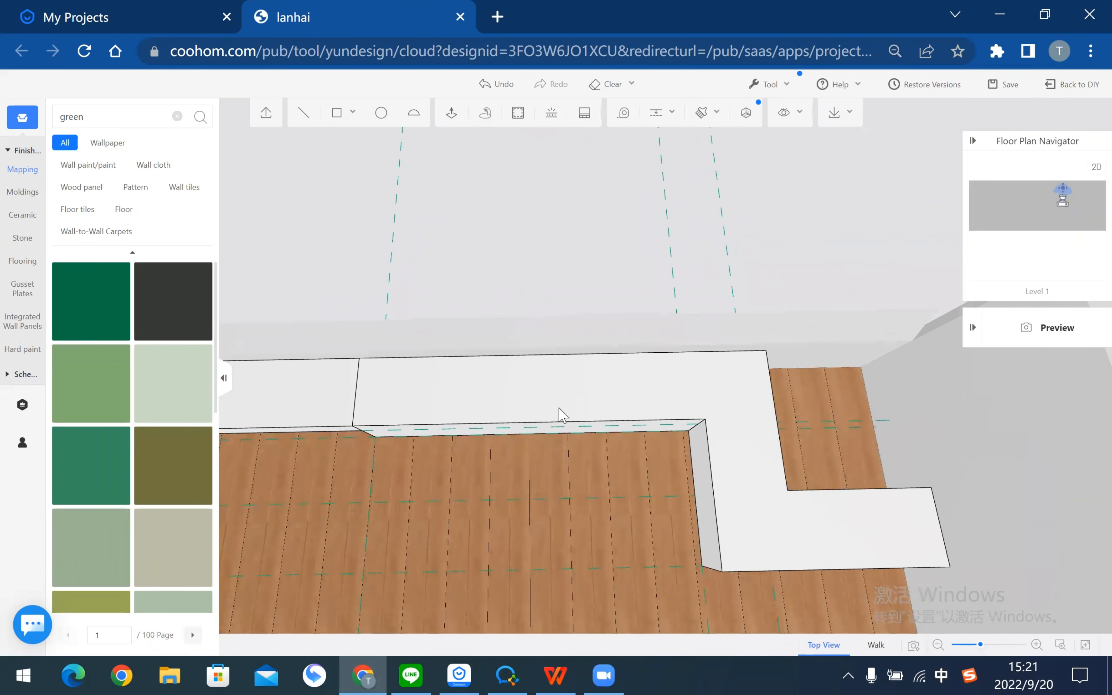
{"action": "left_click", "coordinate": [337, 115]}
{"action": "key", "text": "Escape"}
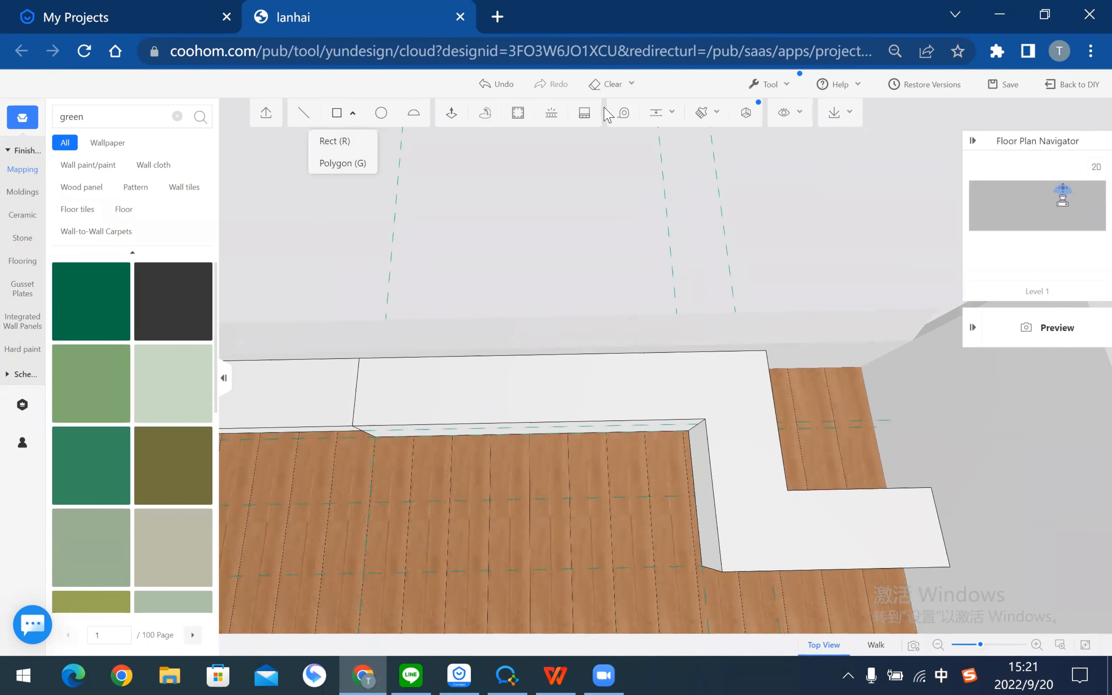
{"action": "left_click", "coordinate": [659, 112]}
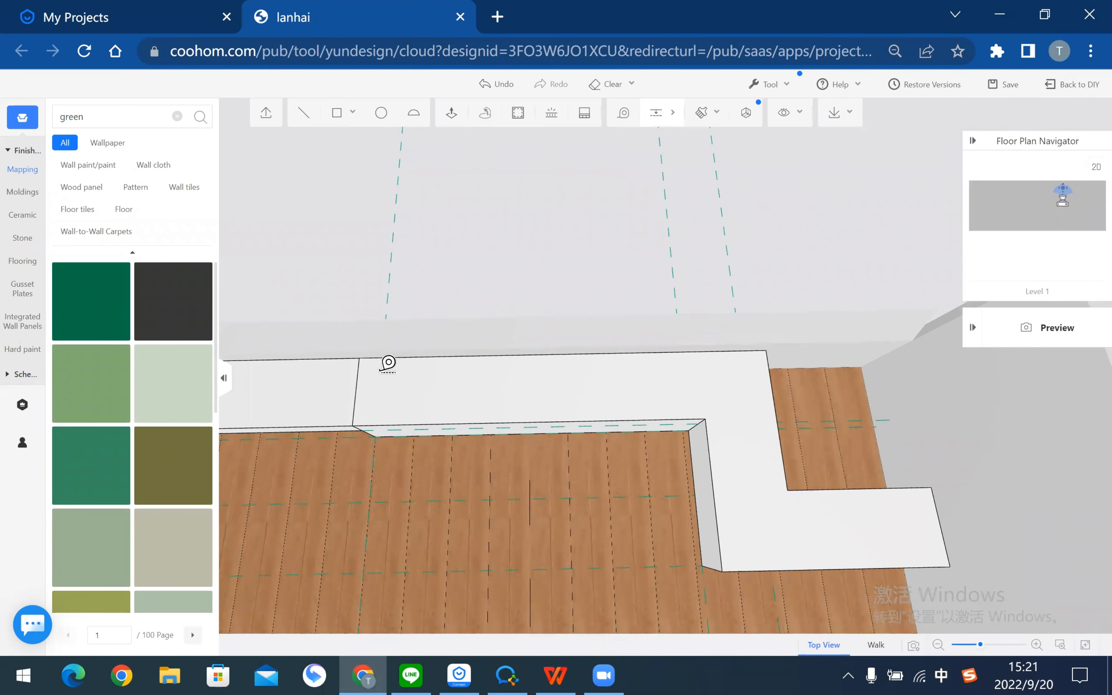
{"action": "left_click", "coordinate": [362, 386]}
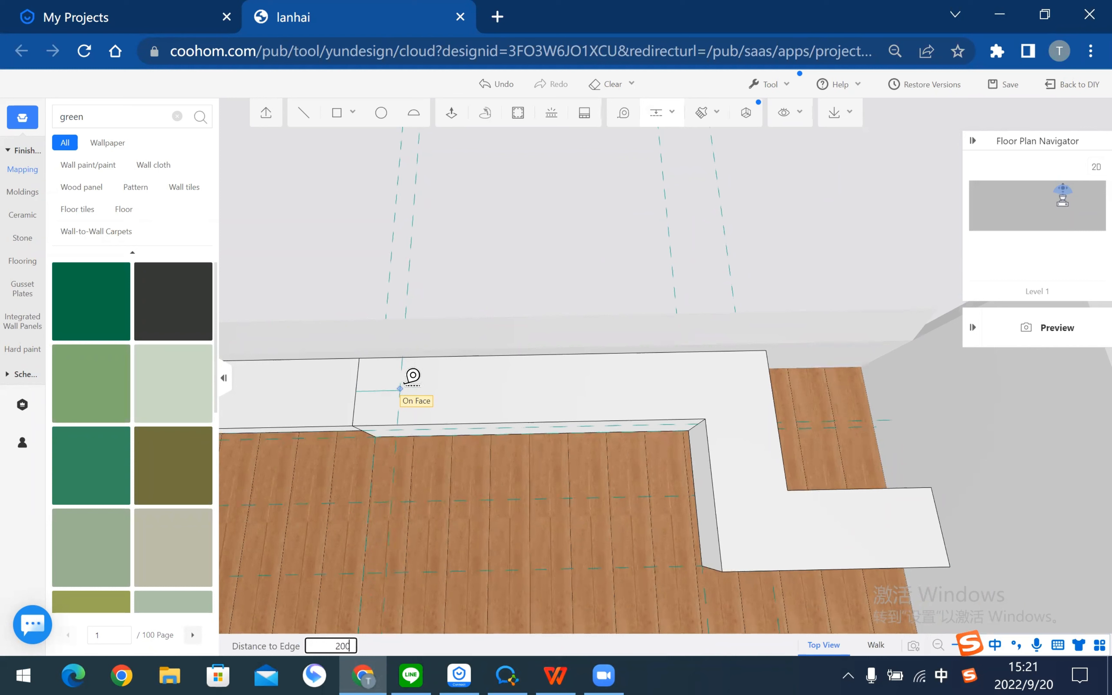
{"action": "key", "text": "Return"}
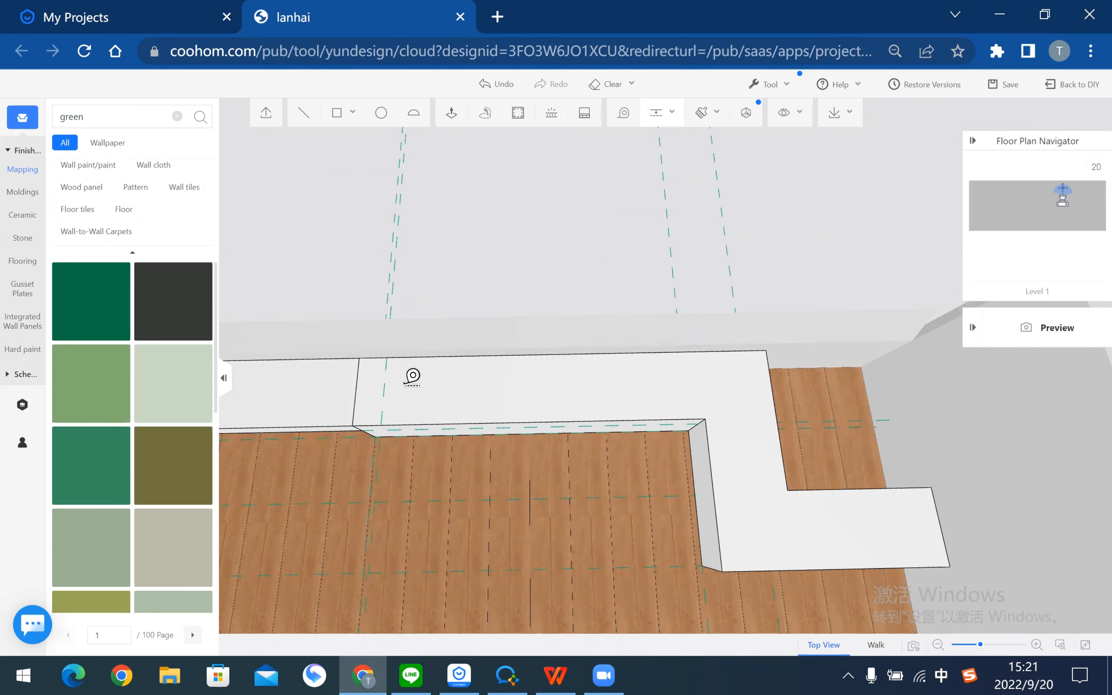
{"action": "left_click", "coordinate": [514, 420]}
{"action": "type", "text": "200"}
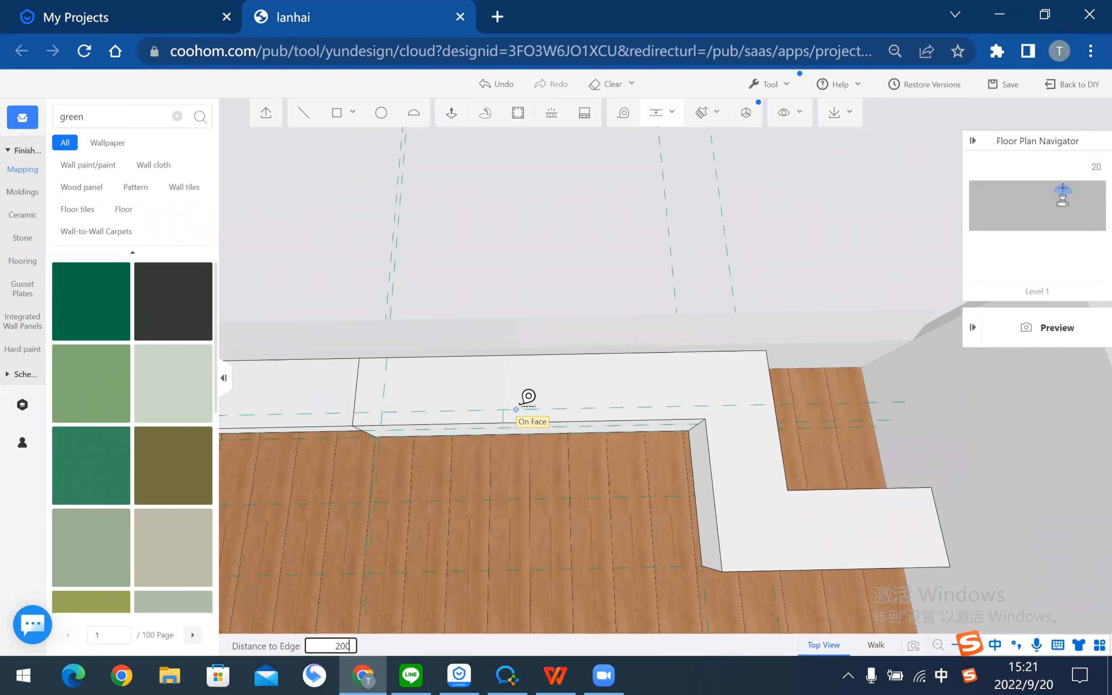
{"action": "key", "text": "Return"}
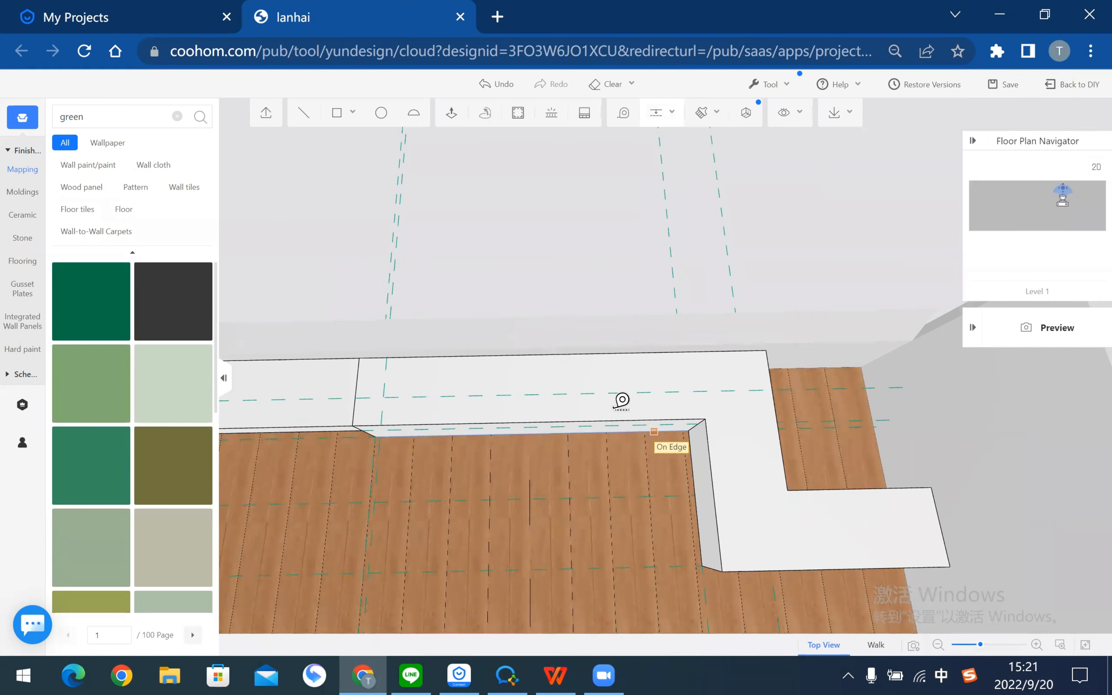
{"action": "key", "text": "Escape"}
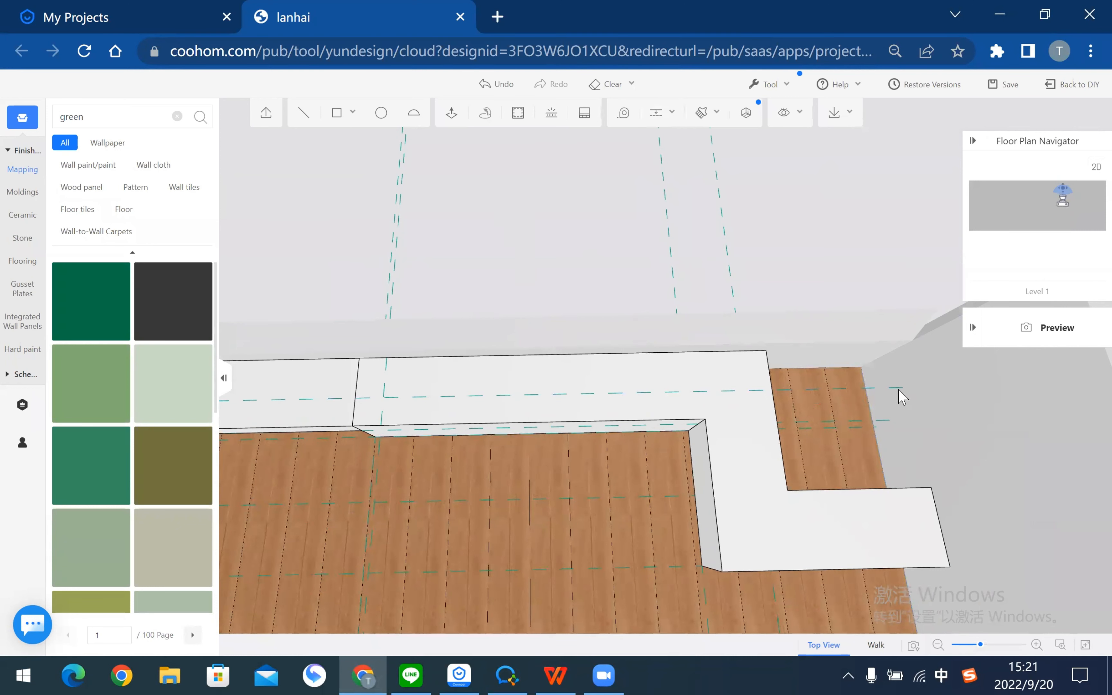
- Add two bench-top guides at 50 and one at 200 from the inner edge
{"action": "left_click", "coordinate": [655, 113]}
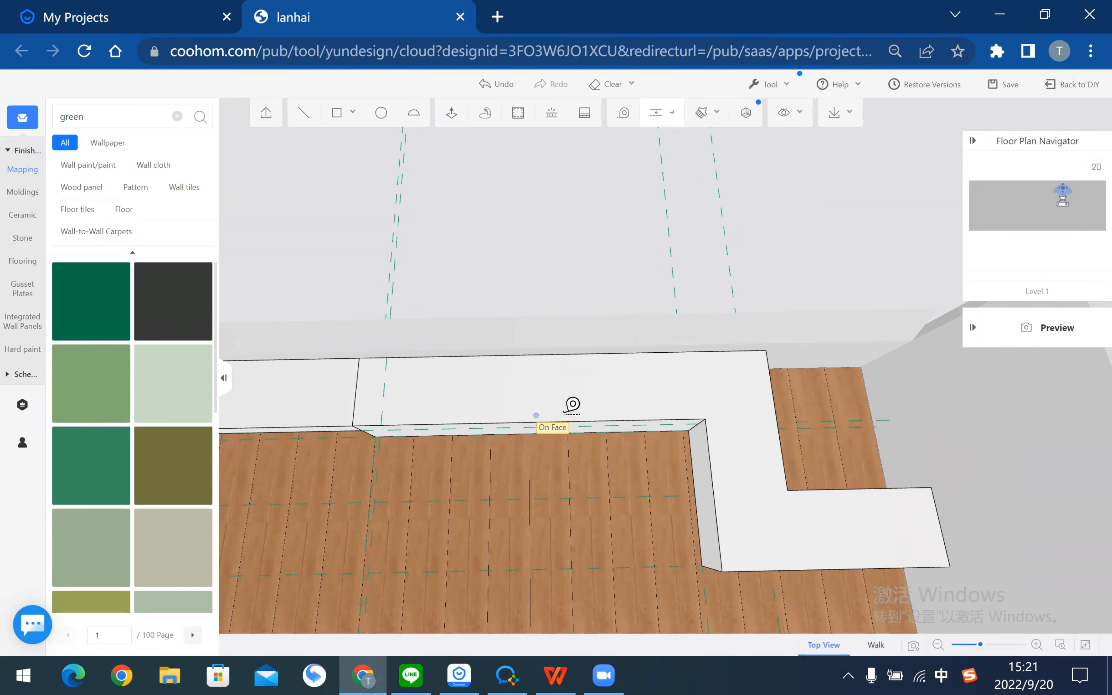
{"action": "left_click", "coordinate": [571, 412]}
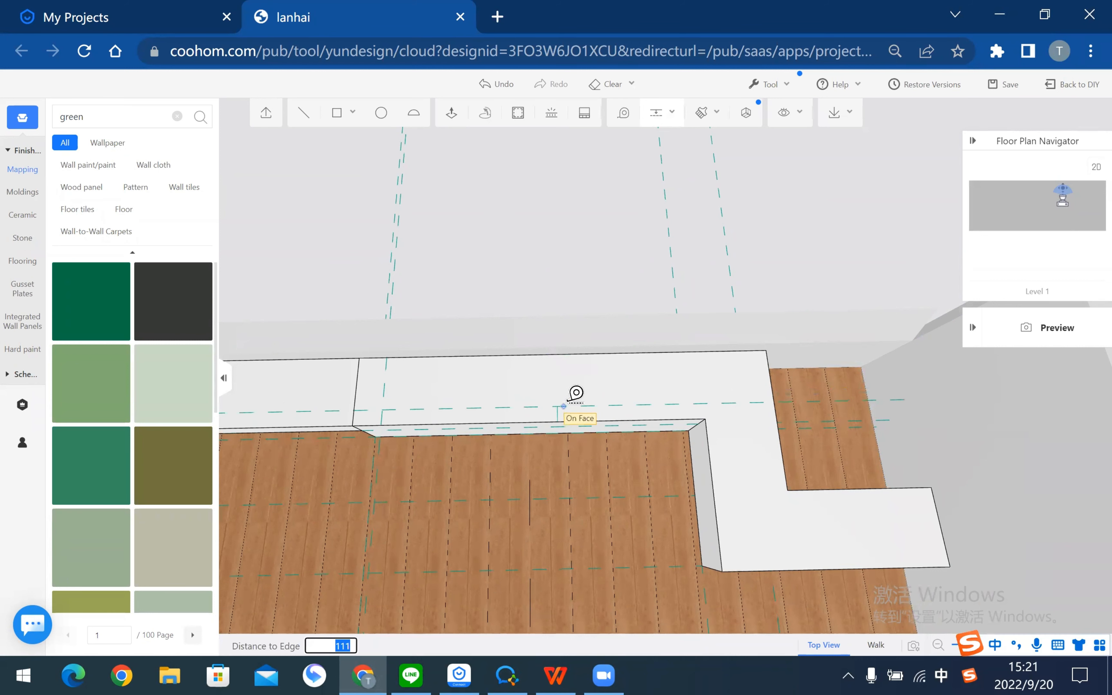
{"action": "key", "text": "Return"}
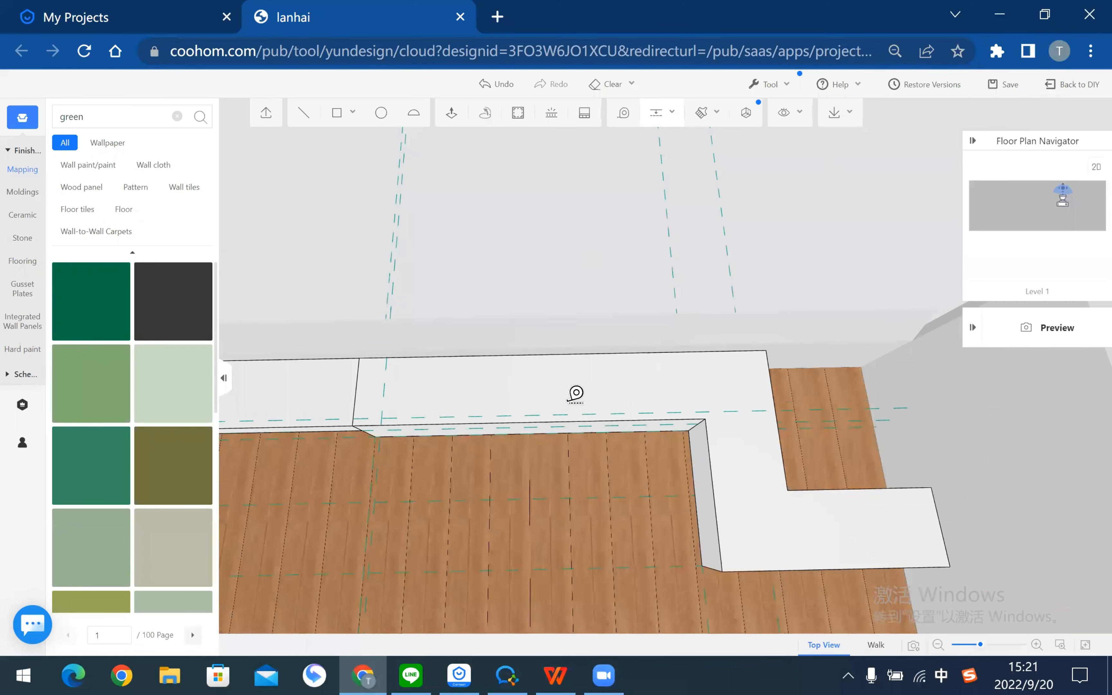
{"action": "left_click", "coordinate": [641, 361]}
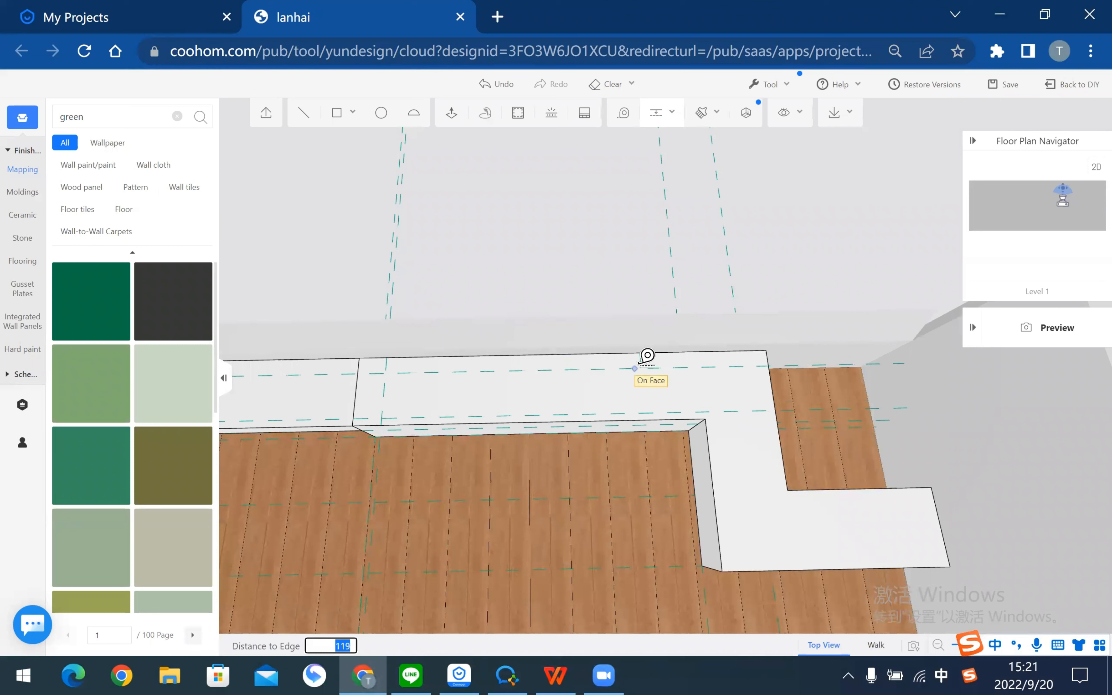
{"action": "type", "text": "50"}
{"action": "key", "text": "Return"}
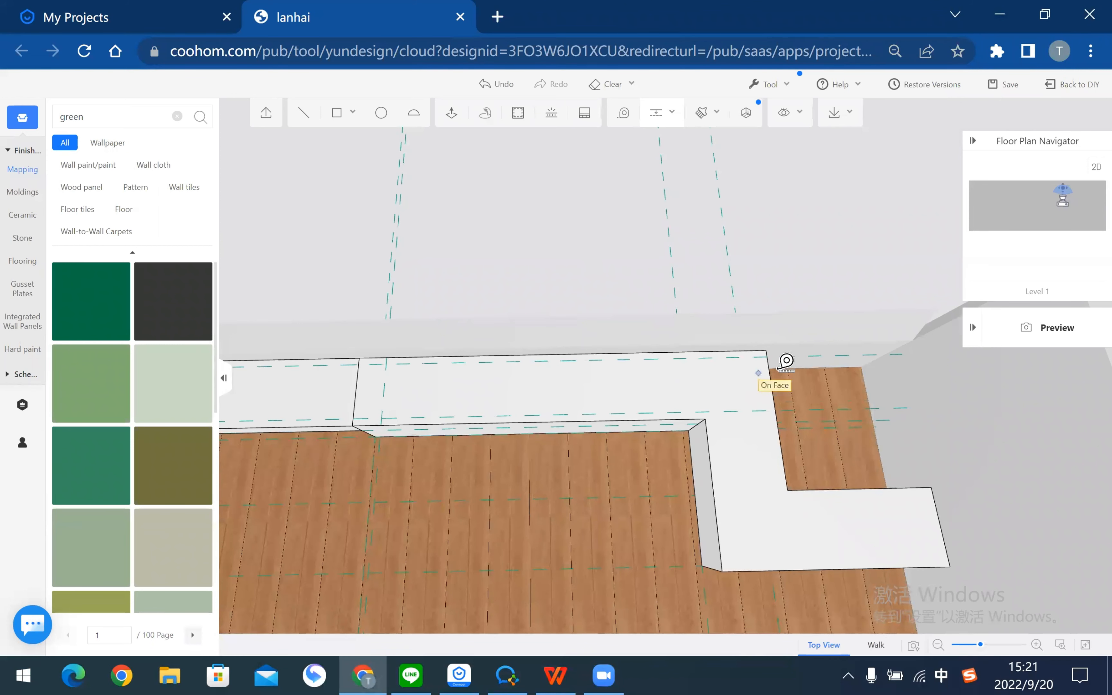
{"action": "left_click", "coordinate": [735, 368]}
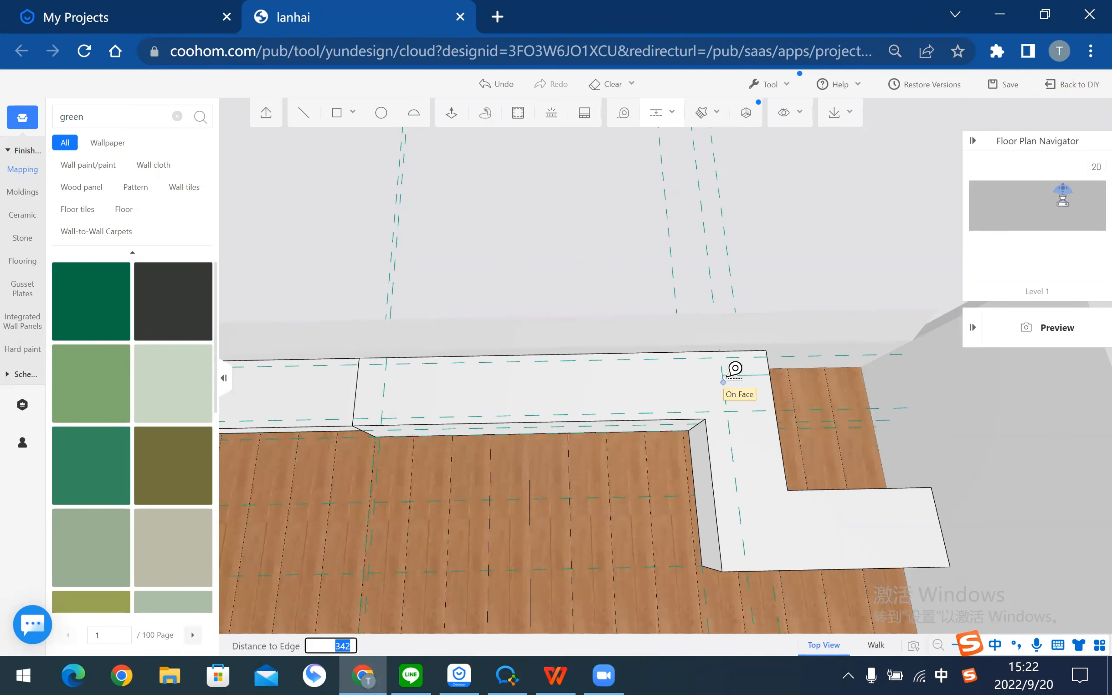
{"action": "key", "text": "Escape"}
{"action": "left_click", "coordinate": [662, 115]}
{"action": "left_click", "coordinate": [670, 419]}
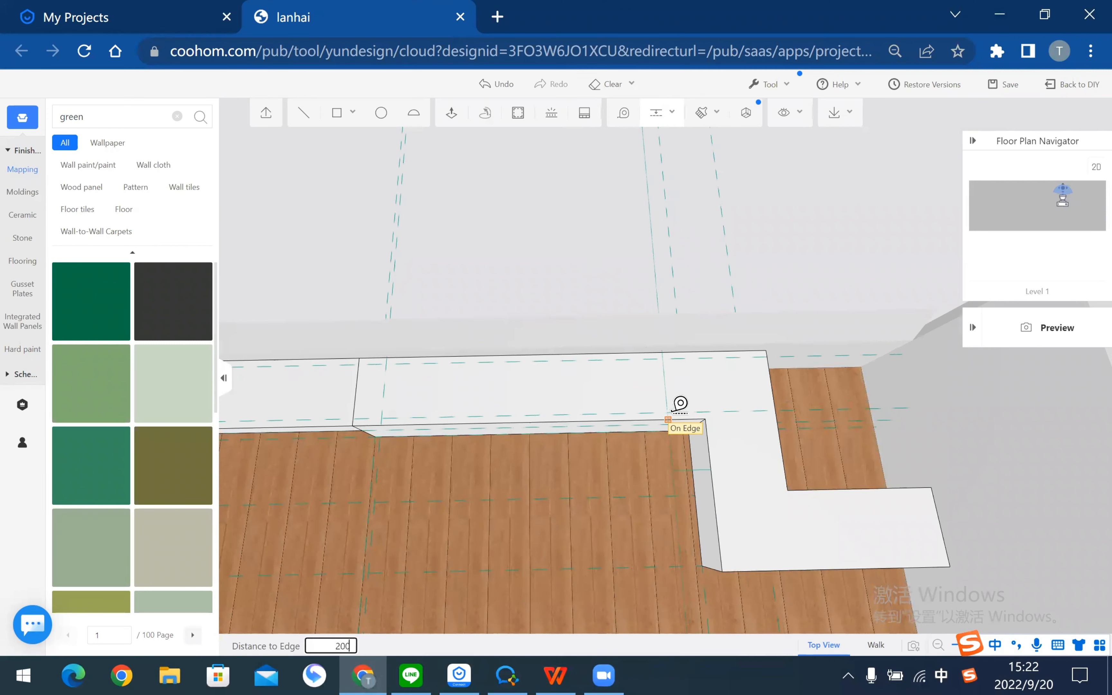
{"action": "key", "text": "Return"}
{"action": "key", "text": "Escape"}
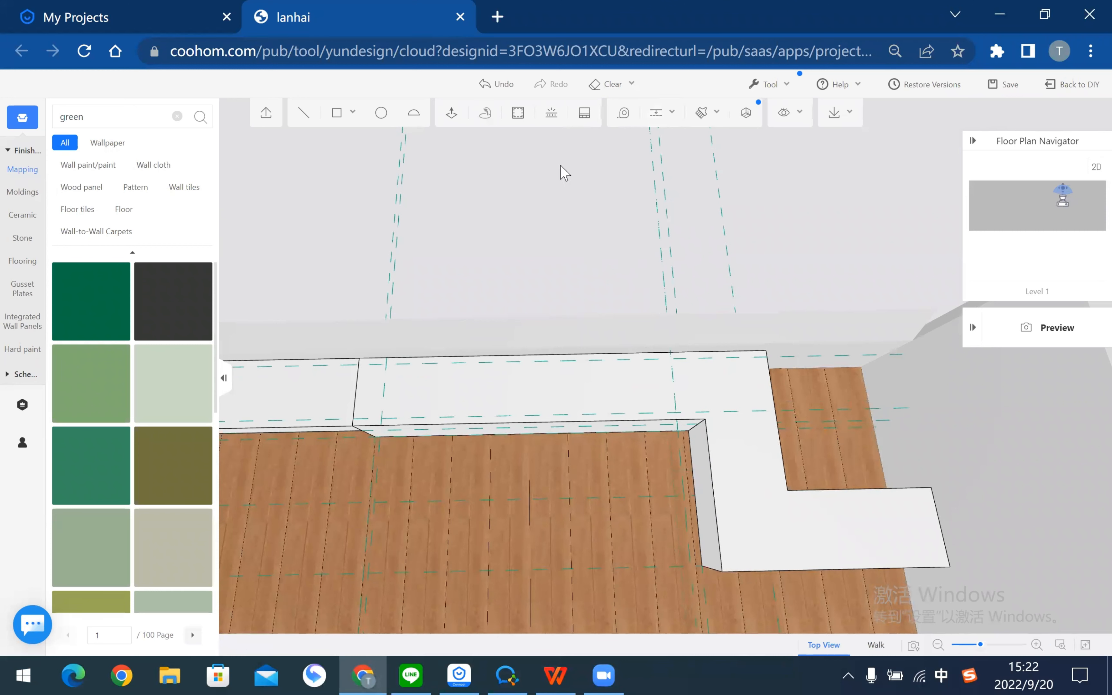
- Outline a rectangle on the bench top, running from the guide intersection to the opposite corner
{"action": "left_click", "coordinate": [338, 115]}
{"action": "left_click", "coordinate": [387, 364]}
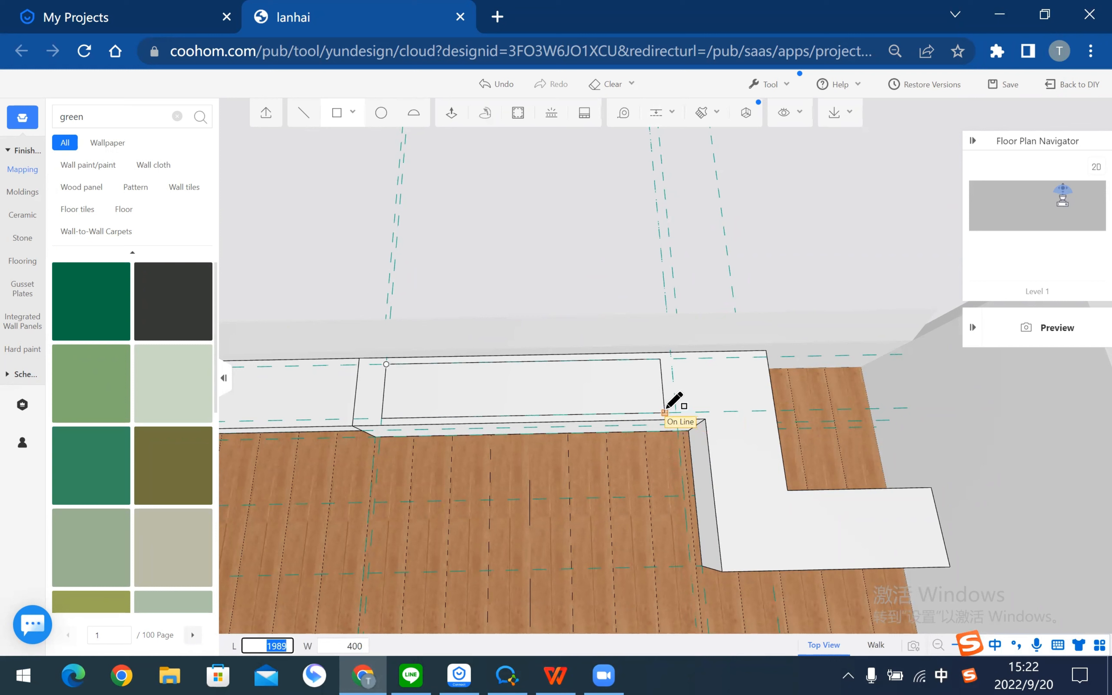
{"action": "key", "text": "Escape"}
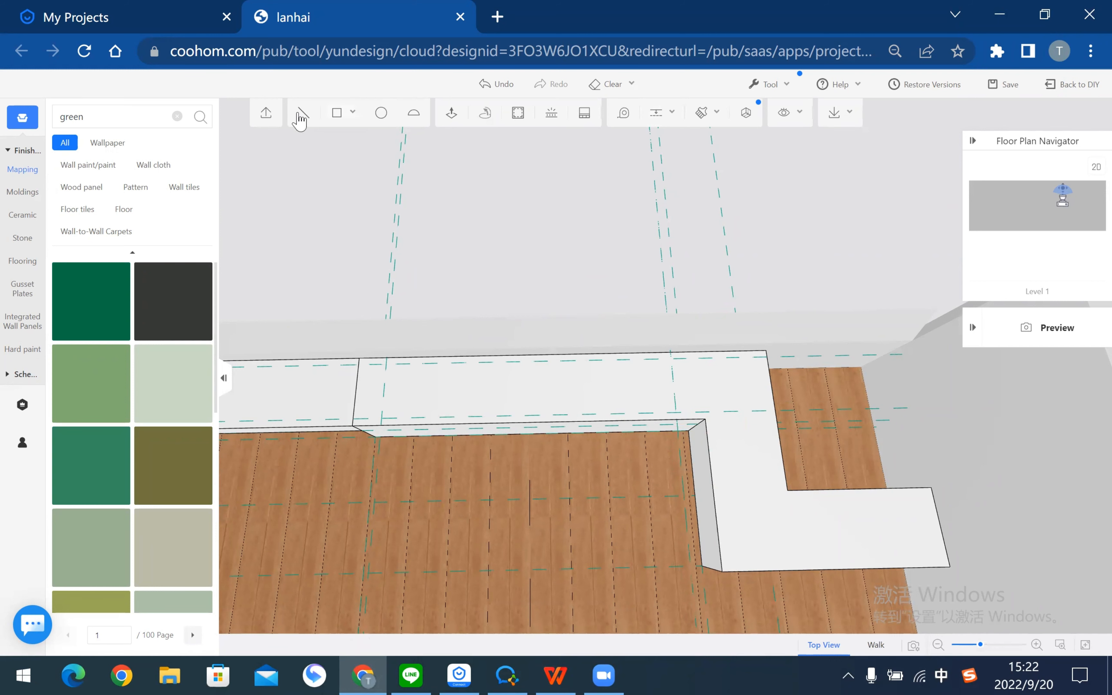
{"action": "left_click", "coordinate": [386, 364]}
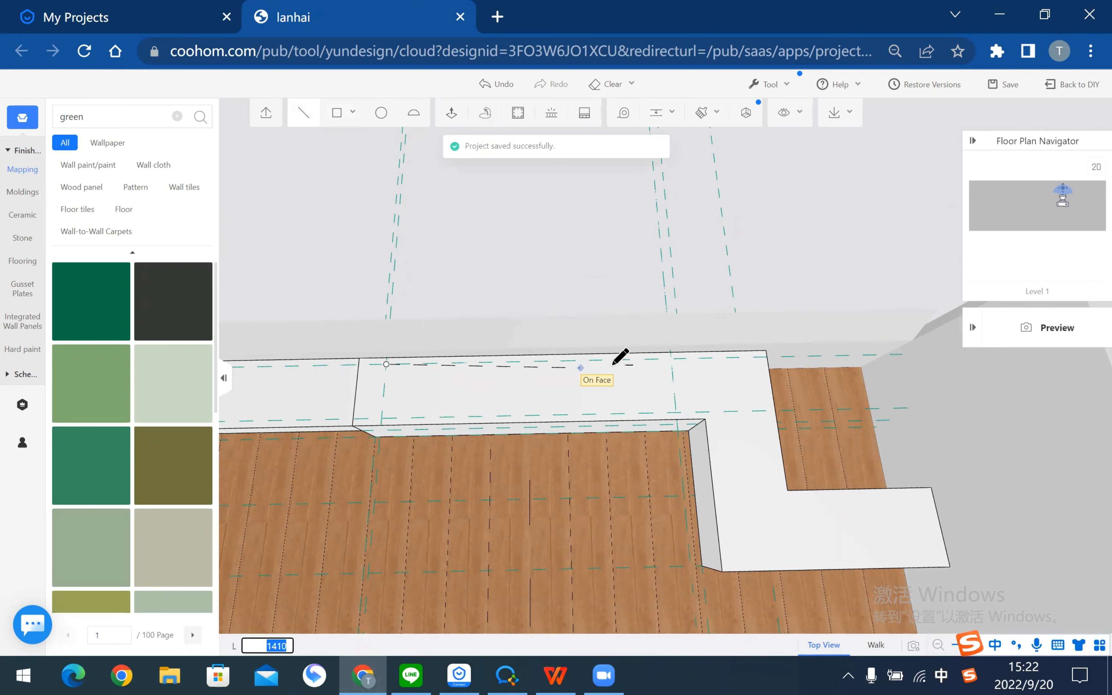
{"action": "left_click", "coordinate": [677, 412]}
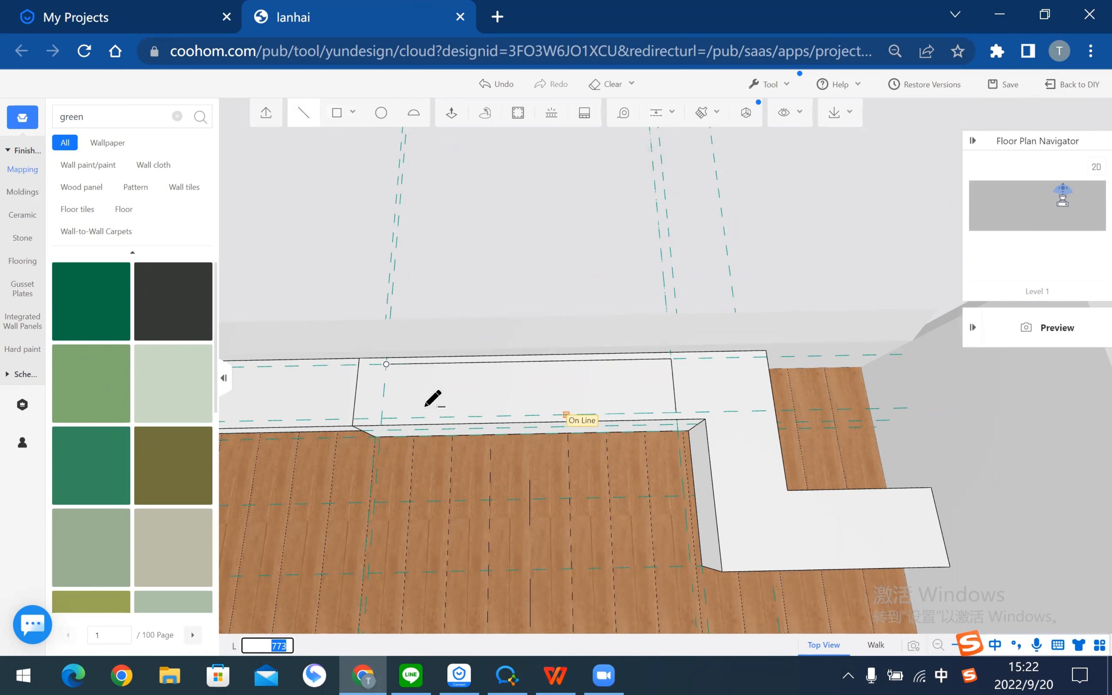
{"action": "left_click", "coordinate": [386, 364]}
{"action": "key", "text": "Escape"}
{"action": "left_click_drag", "start_coordinate": [570, 282], "coordinate": [441, 232]}
{"action": "left_click_drag", "start_coordinate": [505, 457], "coordinate": [465, 385]}
- Push the outlined bench-top rectangle down 70 mm to form the planter recess
{"action": "left_click", "coordinate": [452, 114]}
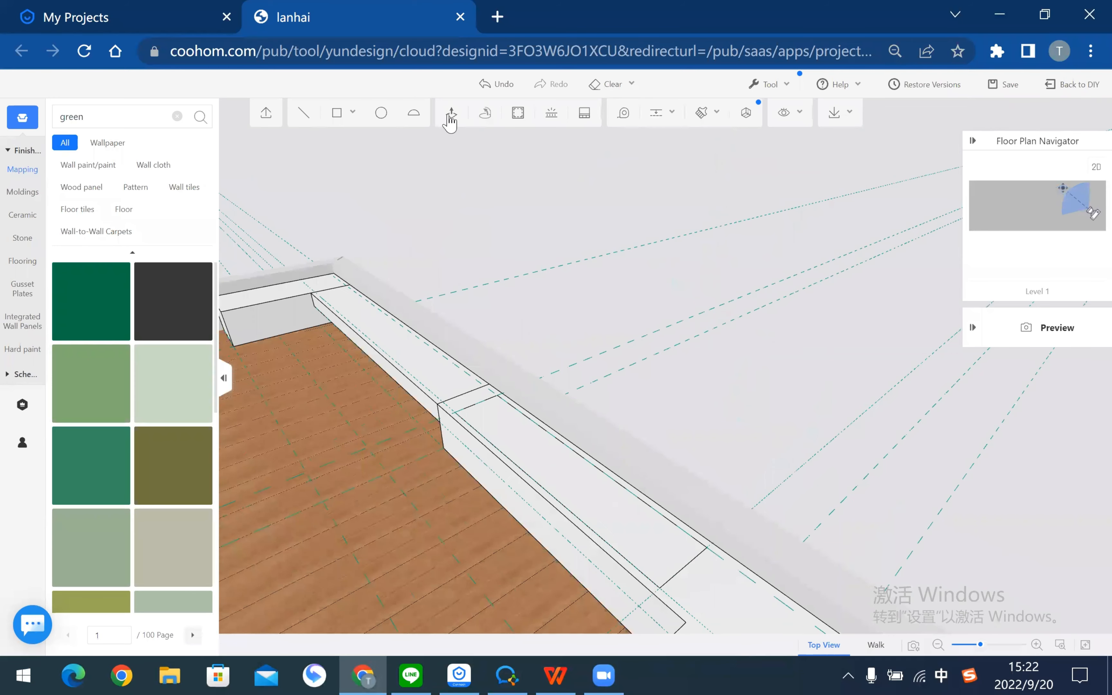
{"action": "right_click_drag", "start_coordinate": [518, 538], "coordinate": [494, 511]}
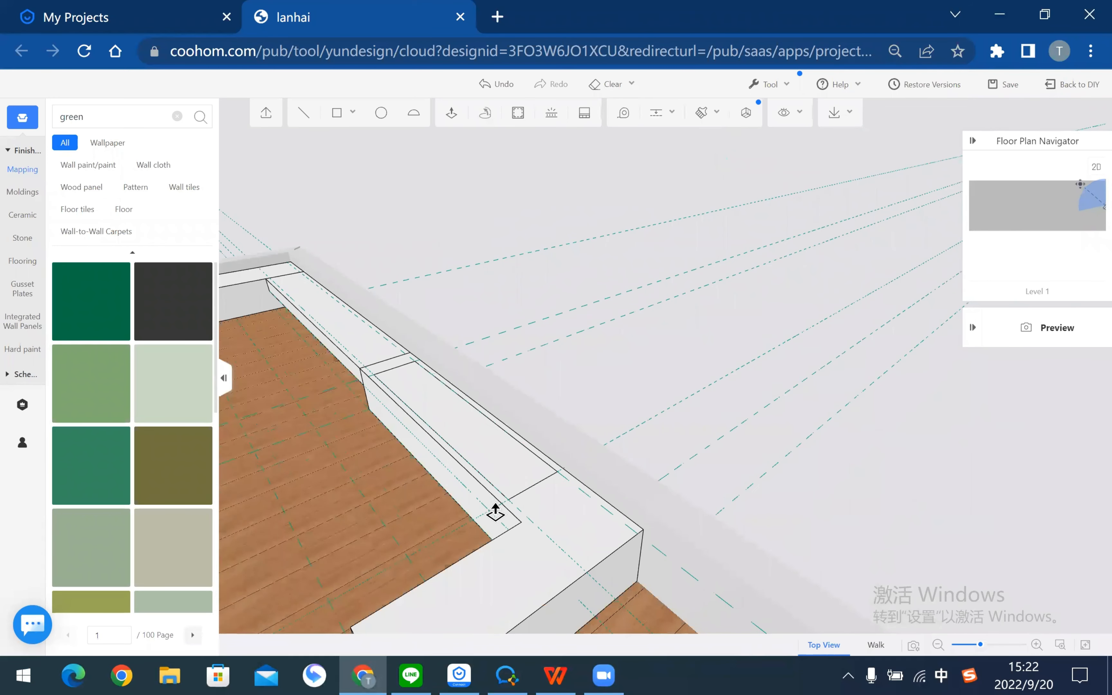
{"action": "scroll", "coordinate": [497, 512], "scroll_direction": "up", "scroll_amount": 3}
{"action": "left_click", "coordinate": [496, 512]}
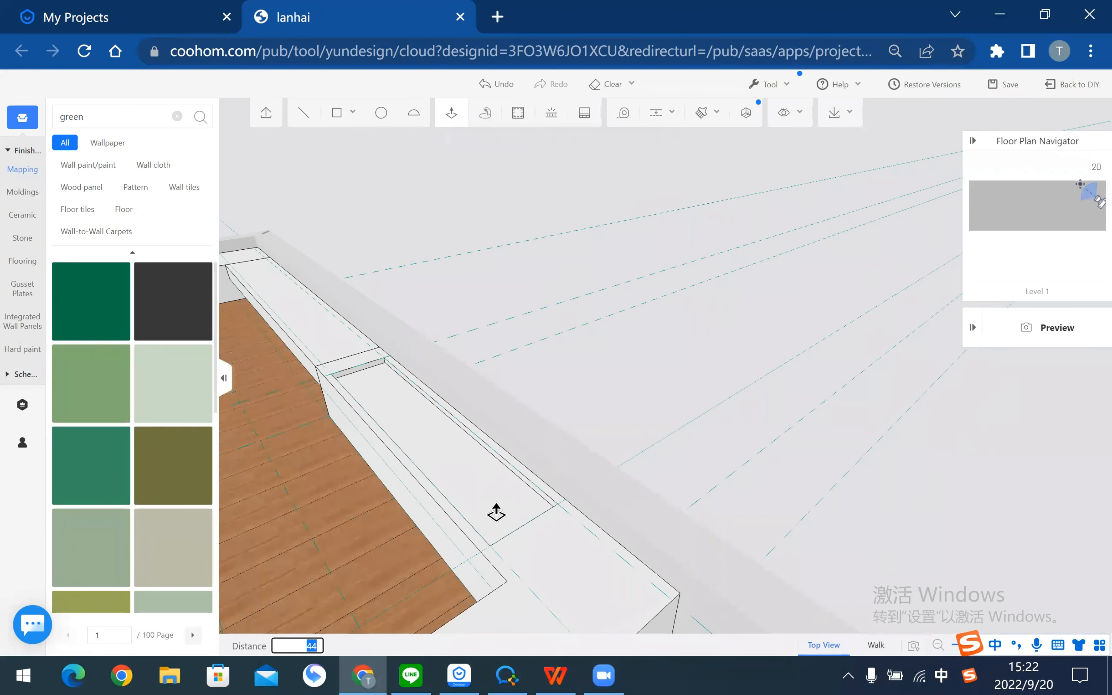
{"action": "type", "text": "70"}
{"action": "key", "text": "Return"}
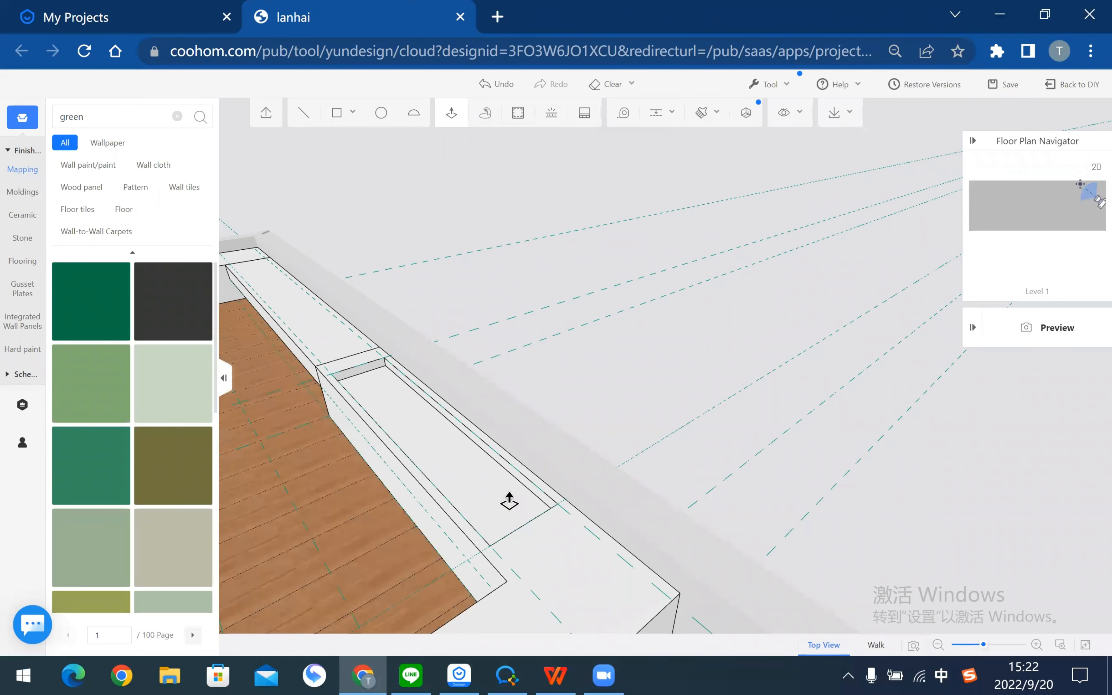
{"action": "left_click_drag", "start_coordinate": [606, 391], "coordinate": [525, 461]}
{"action": "right_click_drag", "start_coordinate": [423, 562], "coordinate": [584, 513]}
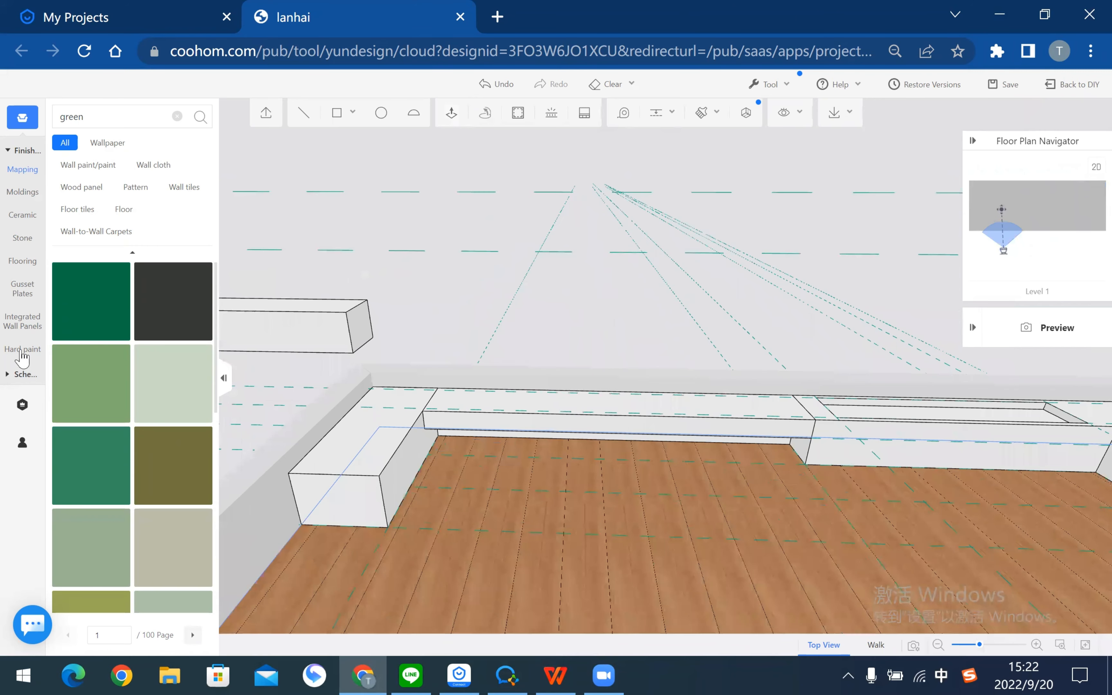
- Apply the Cool house music-diatom mud texture from Hard paint to the bench top
{"action": "left_click", "coordinate": [24, 350]}
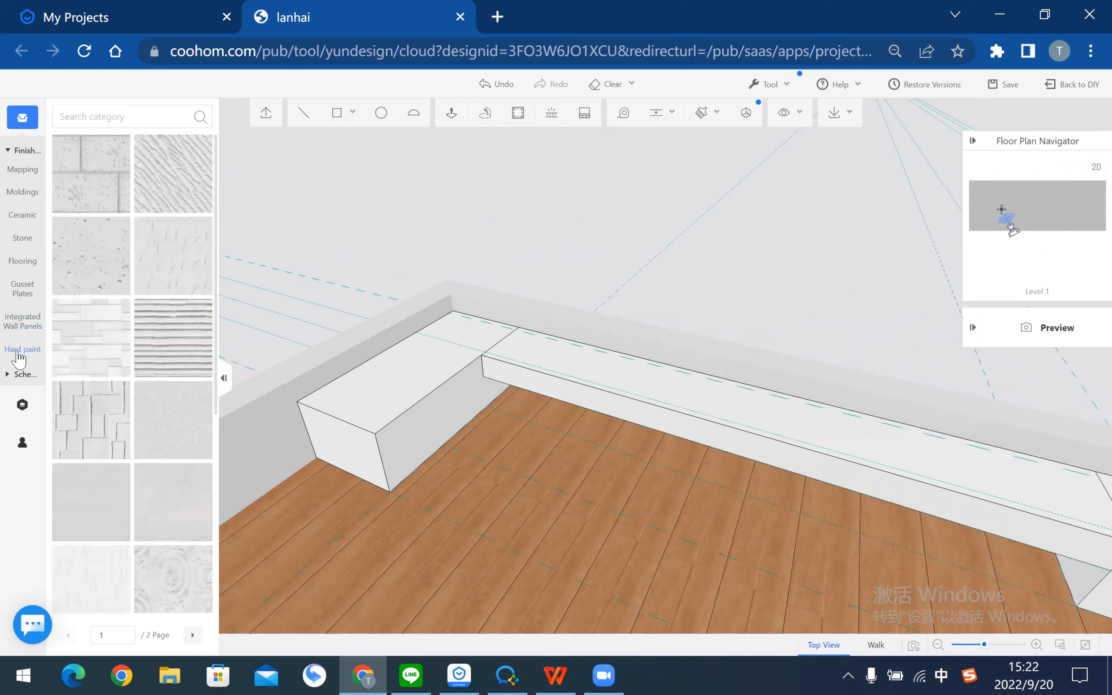
{"action": "mouse_move", "coordinate": [198, 402]}
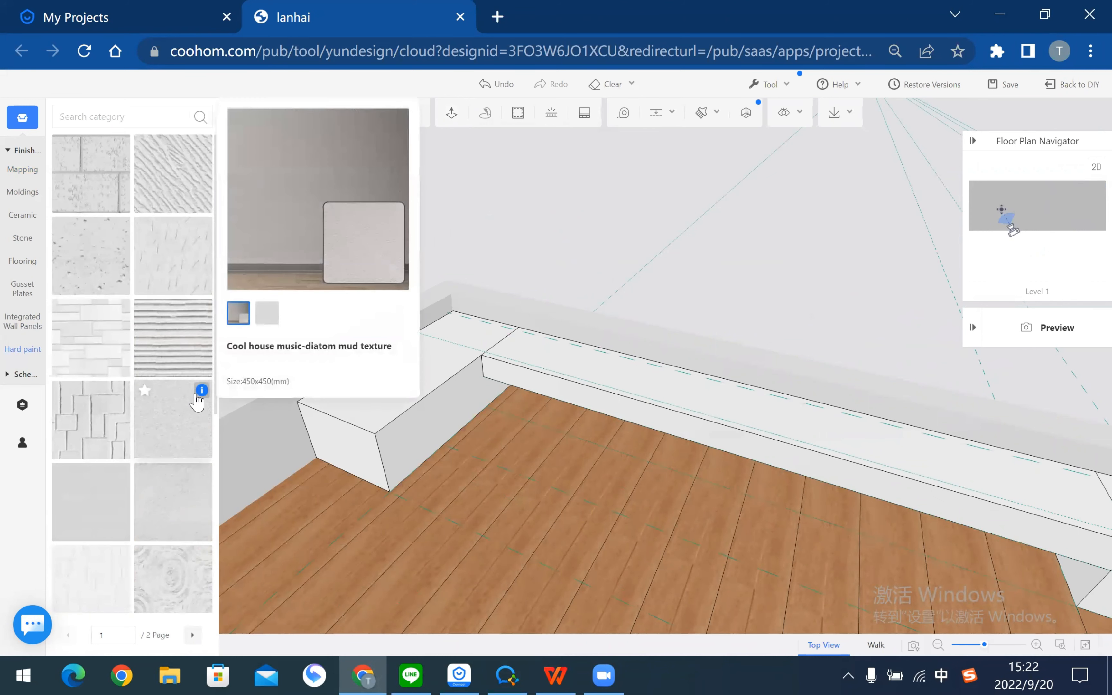
{"action": "left_click_drag", "start_coordinate": [166, 422], "coordinate": [372, 389]}
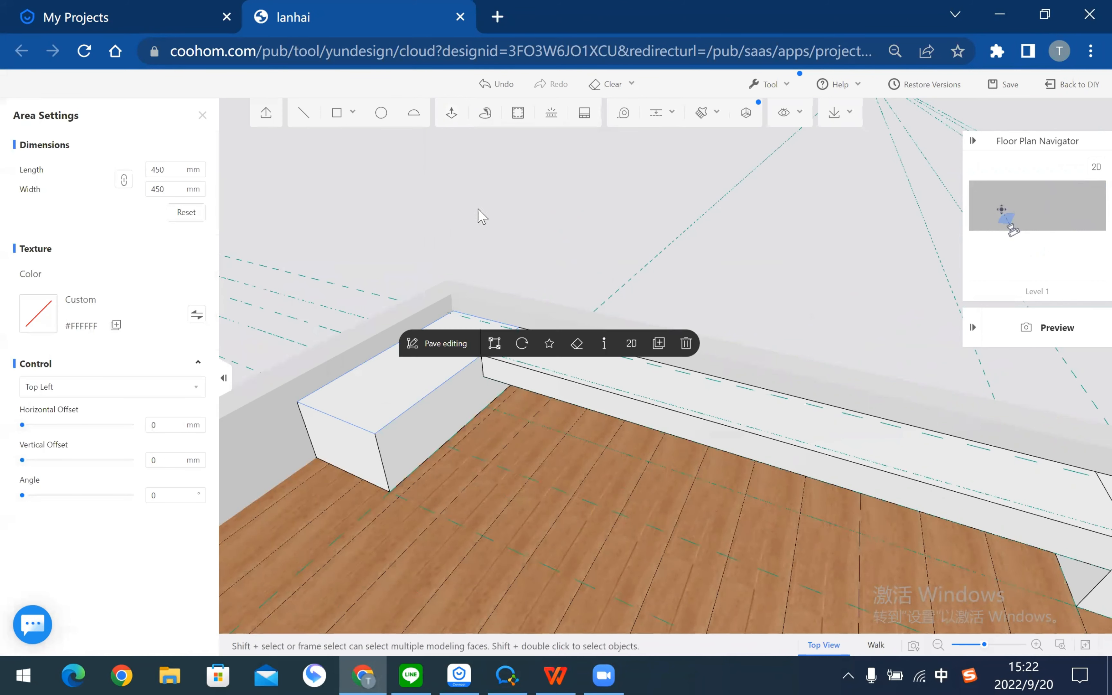
{"action": "left_click", "coordinate": [473, 214]}
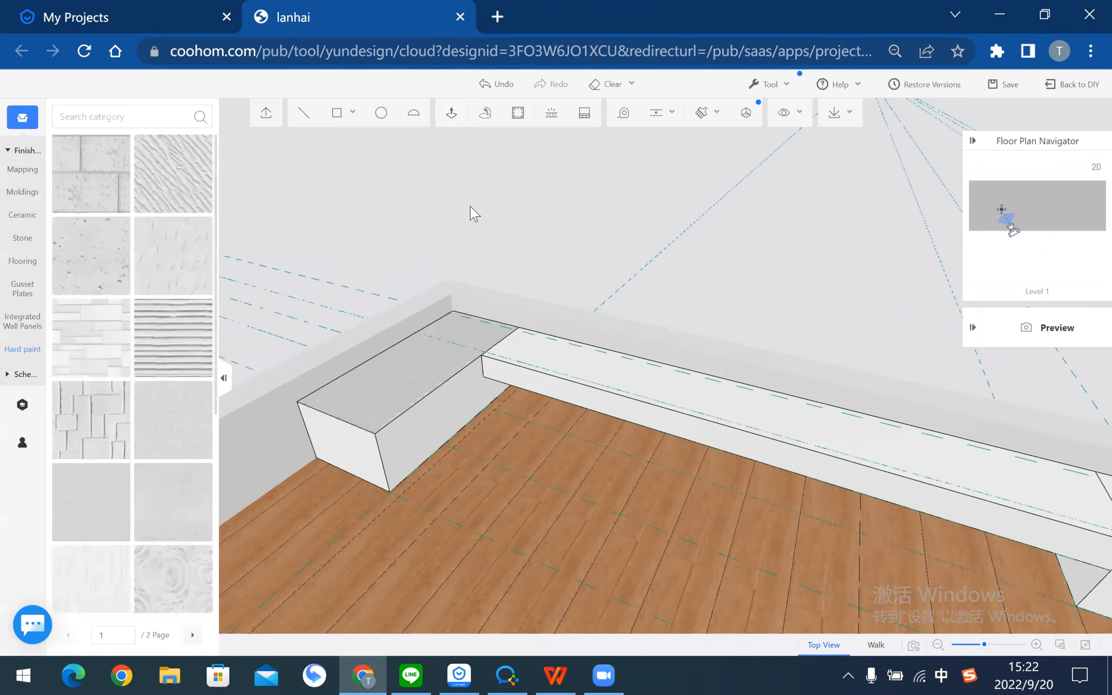
- Brush the diatom mud texture onto the bench's front face and the long bench top
{"action": "left_click", "coordinate": [452, 113]}
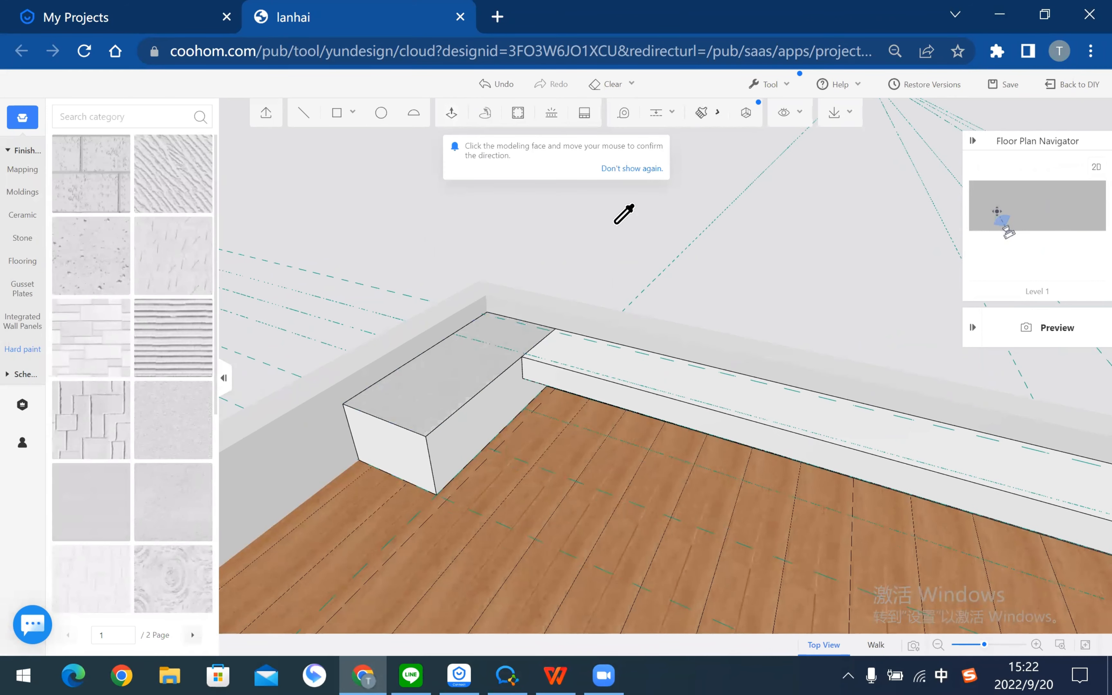
{"action": "left_click", "coordinate": [695, 112]}
{"action": "left_click", "coordinate": [504, 401]}
{"action": "left_click", "coordinate": [673, 440]}
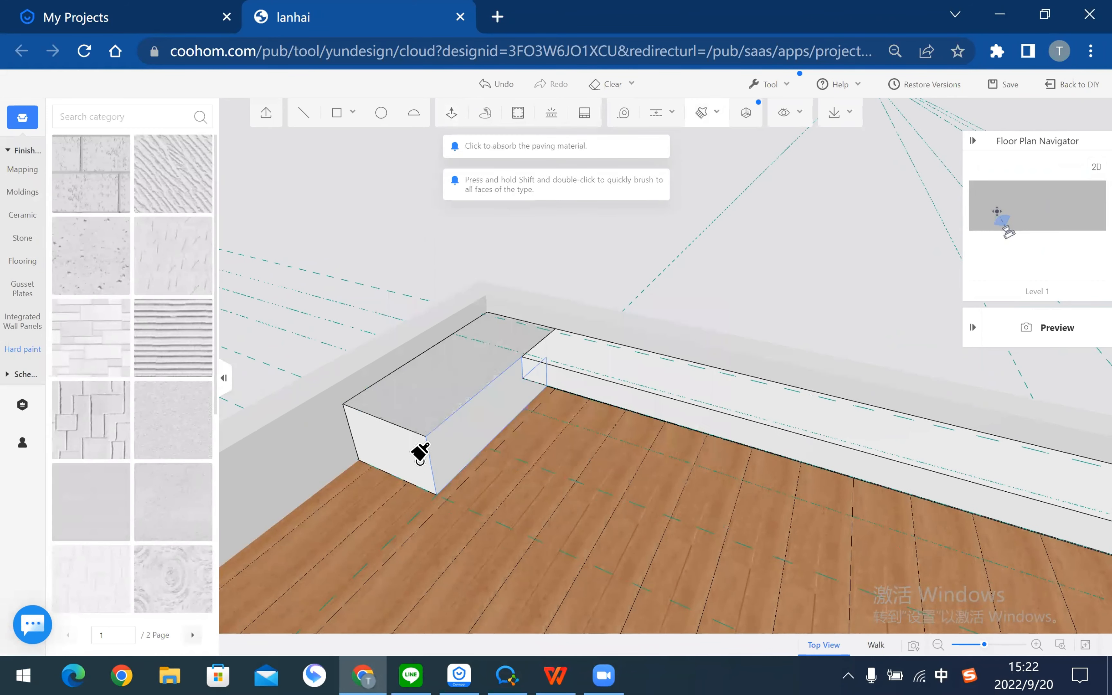
{"action": "left_click", "coordinate": [438, 453]}
{"action": "left_click", "coordinate": [671, 439]}
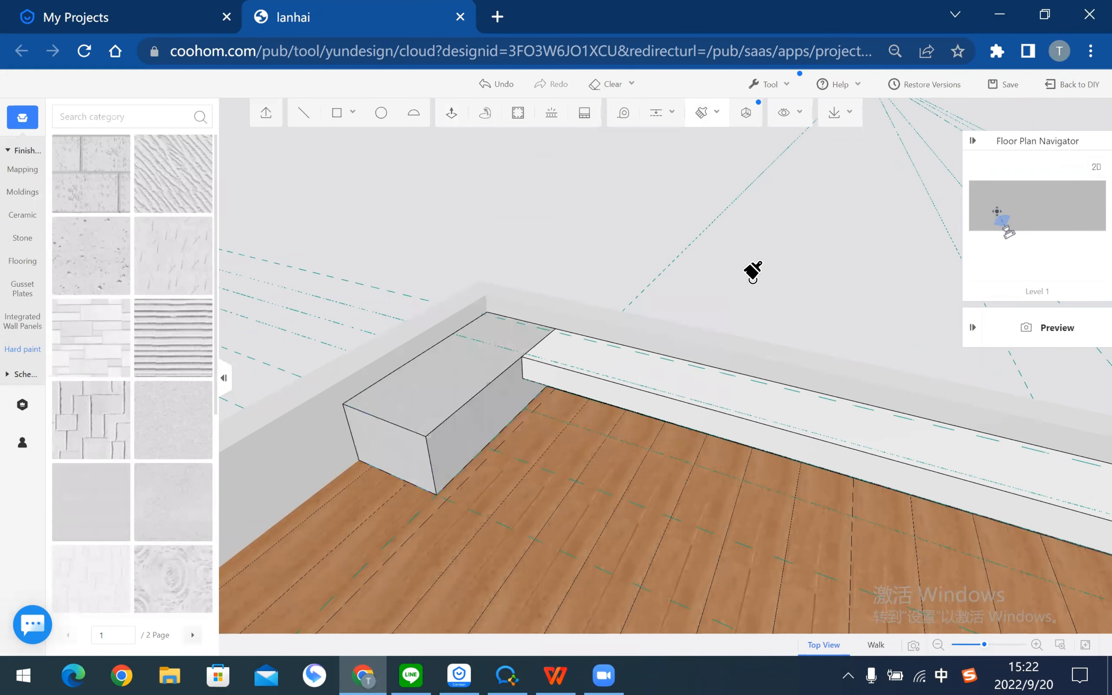
{"action": "left_click", "coordinate": [784, 404]}
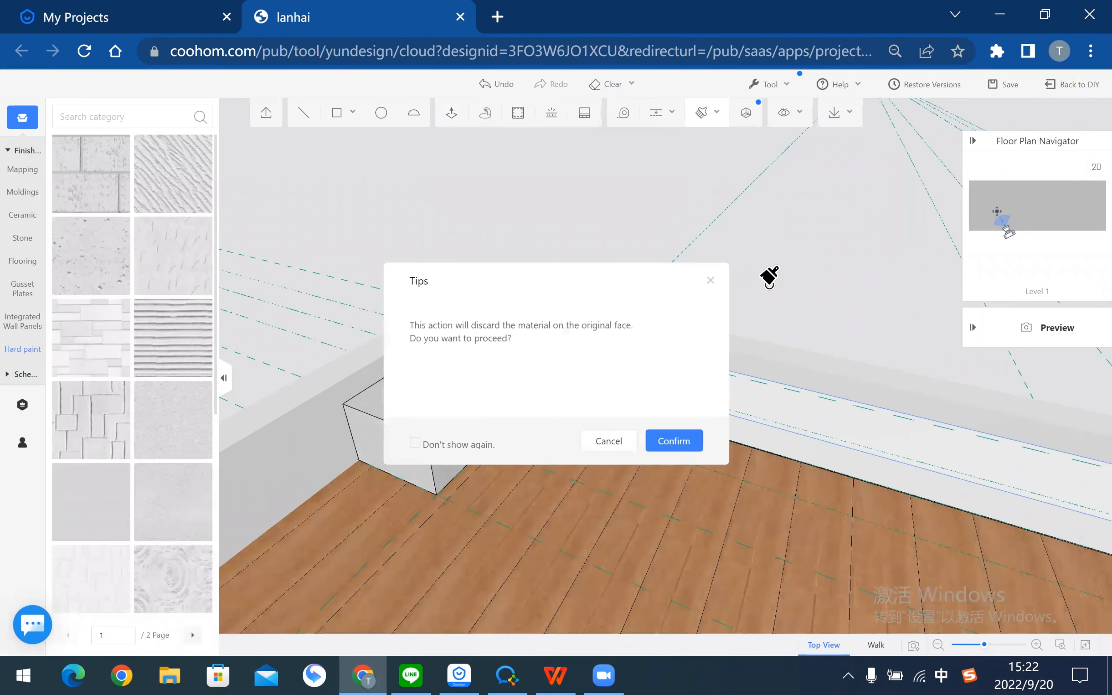
{"action": "key", "text": "Escape"}
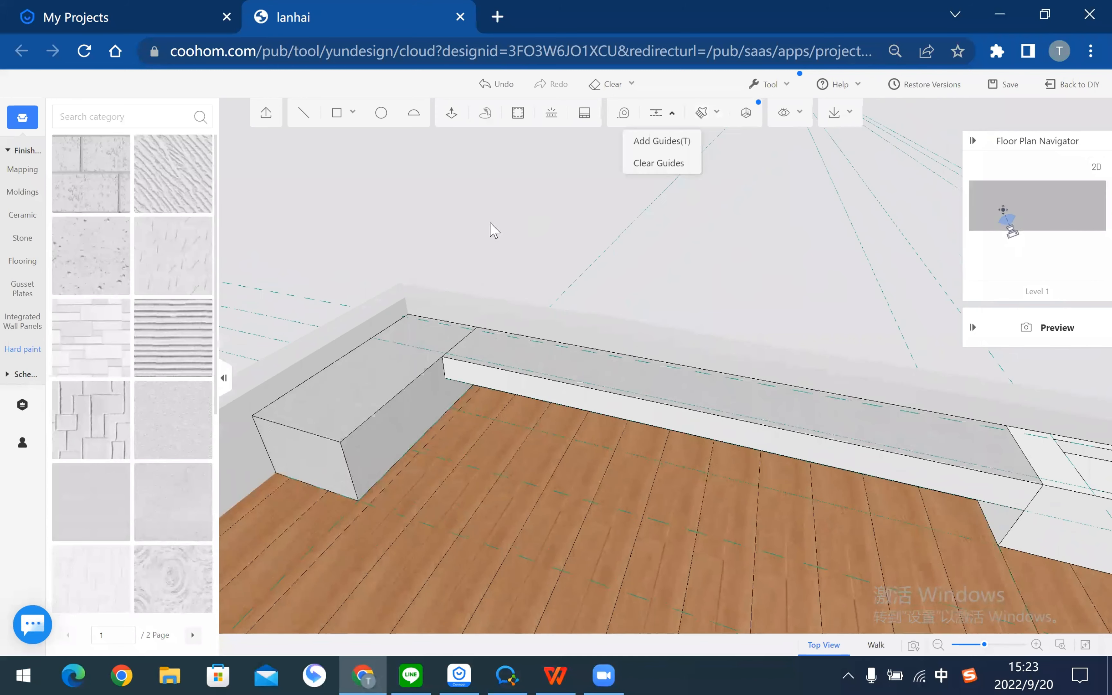
- Clear the guide lines and brush the texture onto the long bench's front face
{"action": "left_click", "coordinate": [700, 114]}
{"action": "left_click", "coordinate": [715, 394]}
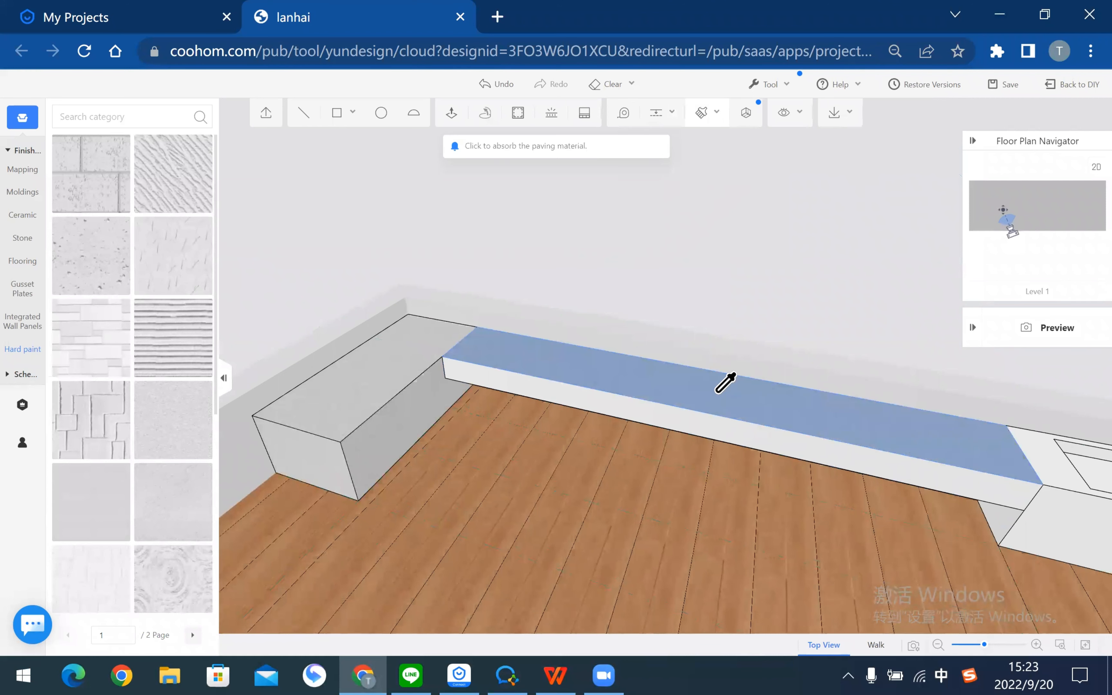
{"action": "left_click", "coordinate": [719, 426]}
{"action": "left_click", "coordinate": [674, 441]}
{"action": "right_click_drag", "start_coordinate": [803, 309], "coordinate": [404, 293]}
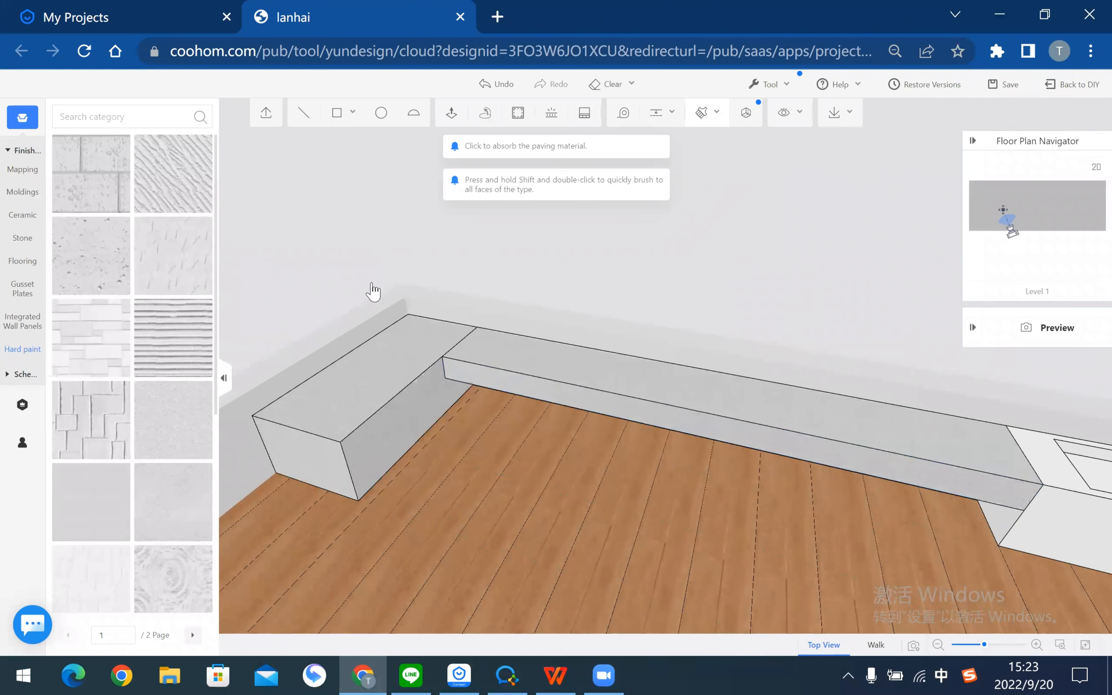
{"action": "right_click_drag", "start_coordinate": [827, 333], "coordinate": [349, 345]}
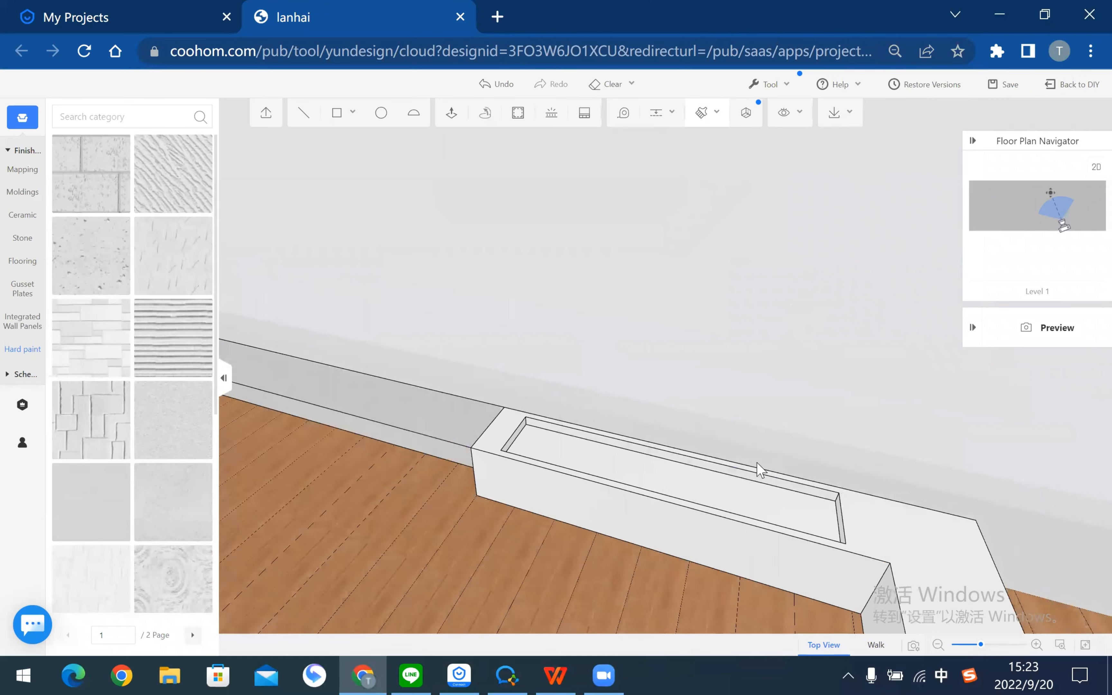
{"action": "scroll", "coordinate": [648, 260], "scroll_direction": "down", "scroll_amount": 2}
{"action": "right_click_drag", "start_coordinate": [615, 310], "coordinate": [779, 293]}
{"action": "right_click_drag", "start_coordinate": [620, 418], "coordinate": [549, 308]}
- Paint the bench's end face with the diatom mud texture
{"action": "left_click", "coordinate": [895, 470]}
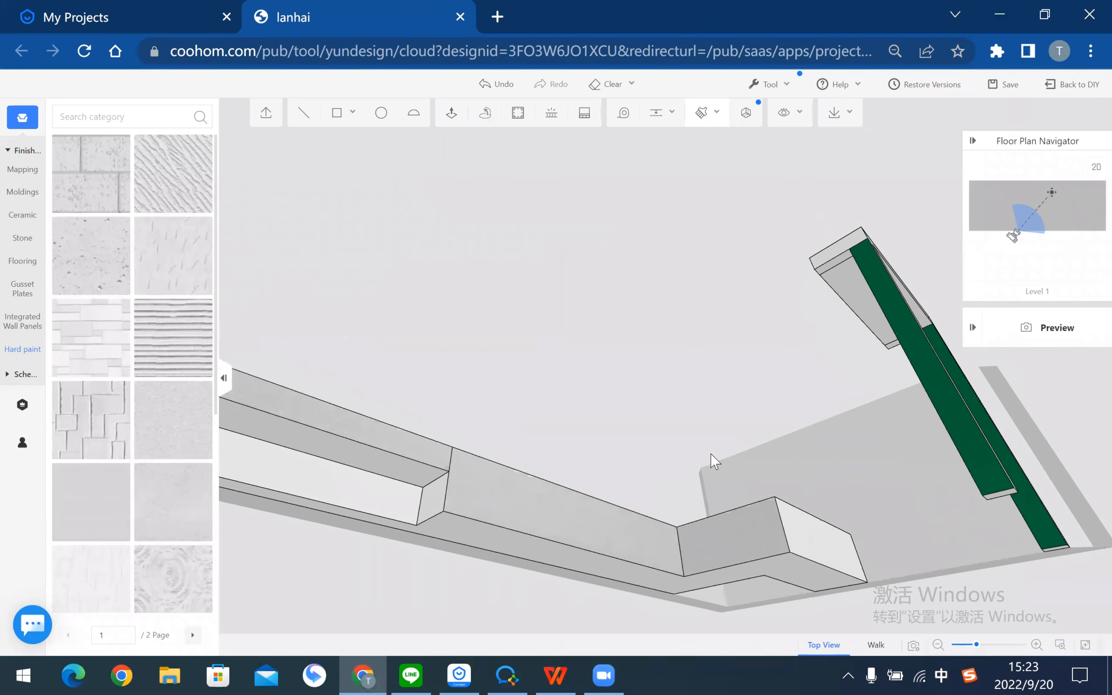
{"action": "left_click", "coordinate": [690, 440]}
{"action": "right_click_drag", "start_coordinate": [618, 258], "coordinate": [455, 384]}
{"action": "right_click_drag", "start_coordinate": [587, 327], "coordinate": [263, 307]}
{"action": "right_click_drag", "start_coordinate": [522, 348], "coordinate": [440, 418]}
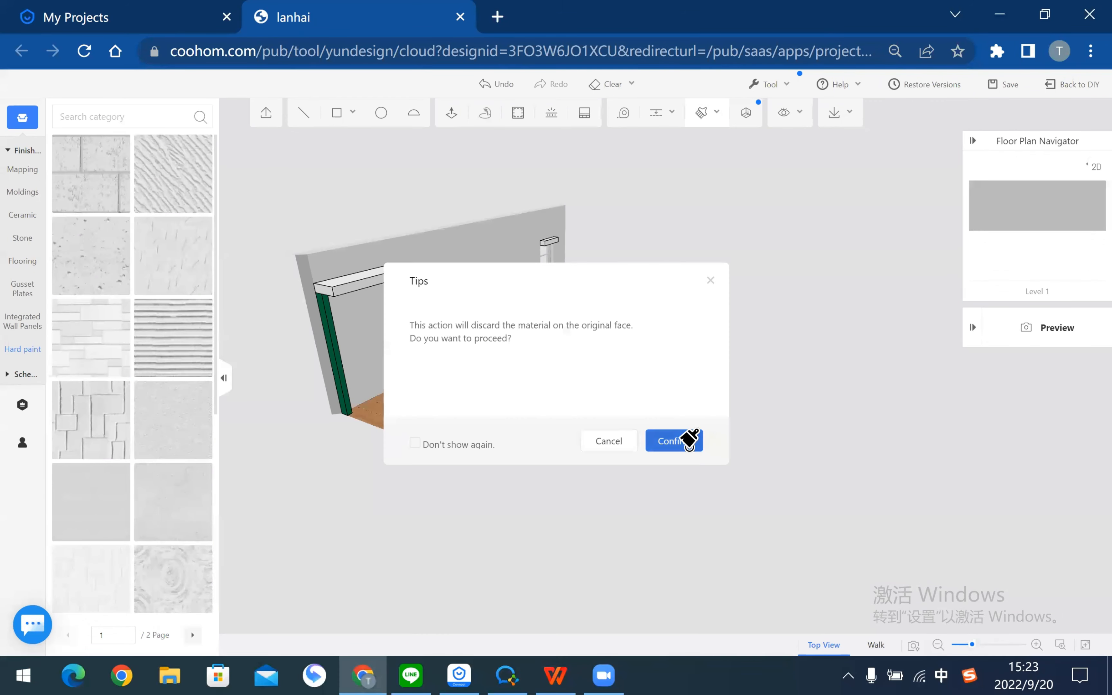
{"action": "left_click", "coordinate": [686, 440]}
- Select the long bench top face to show its Area Settings
{"action": "right_click_drag", "start_coordinate": [617, 455], "coordinate": [446, 397]}
{"action": "scroll", "coordinate": [447, 397], "scroll_direction": "up", "scroll_amount": 2}
{"action": "right_click_drag", "start_coordinate": [799, 353], "coordinate": [668, 415]}
{"action": "left_click_drag", "start_coordinate": [687, 441], "coordinate": [583, 439]}
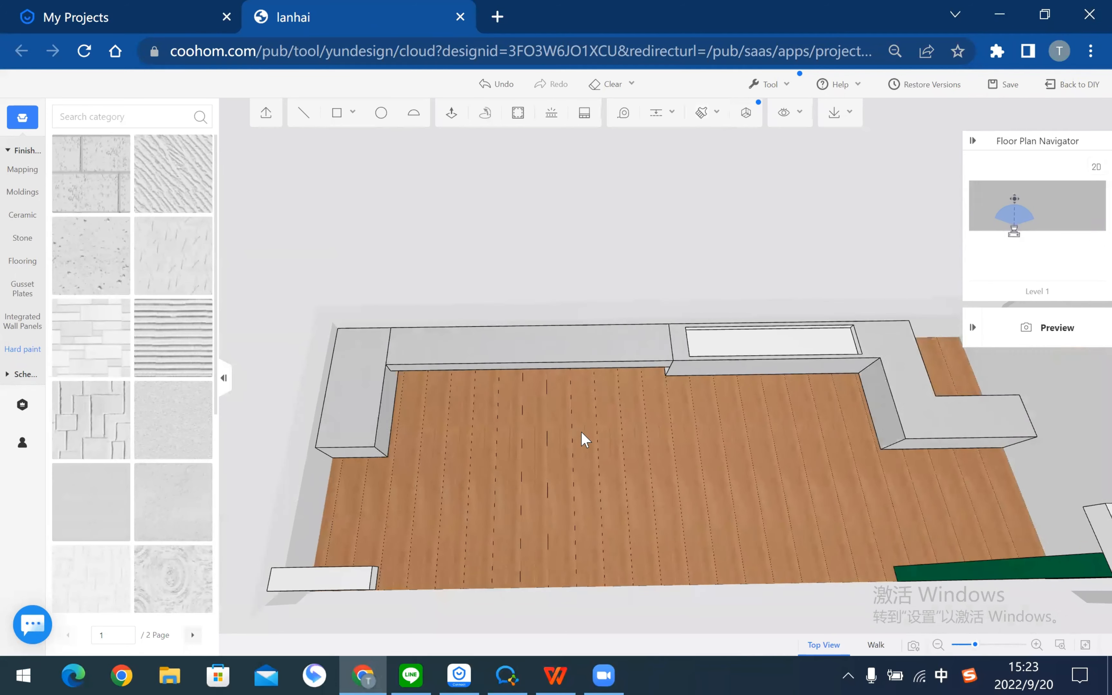
{"action": "scroll", "coordinate": [583, 440], "scroll_direction": "up", "scroll_amount": 3}
{"action": "right_click_drag", "start_coordinate": [619, 552], "coordinate": [596, 430]}
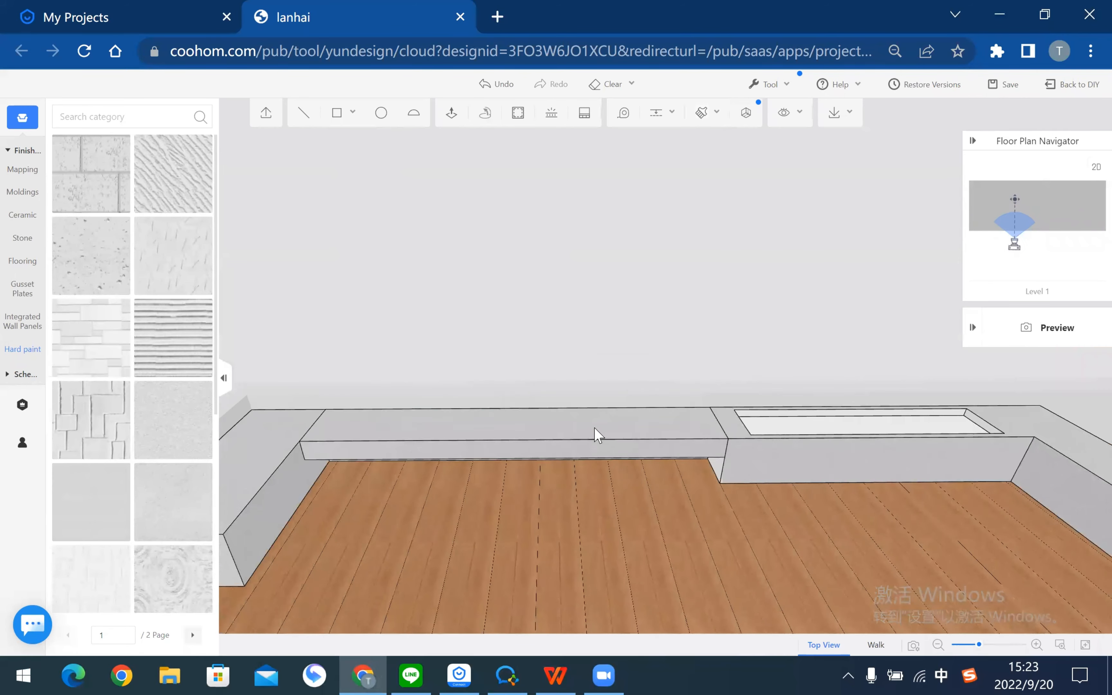
{"action": "left_click", "coordinate": [596, 430]}
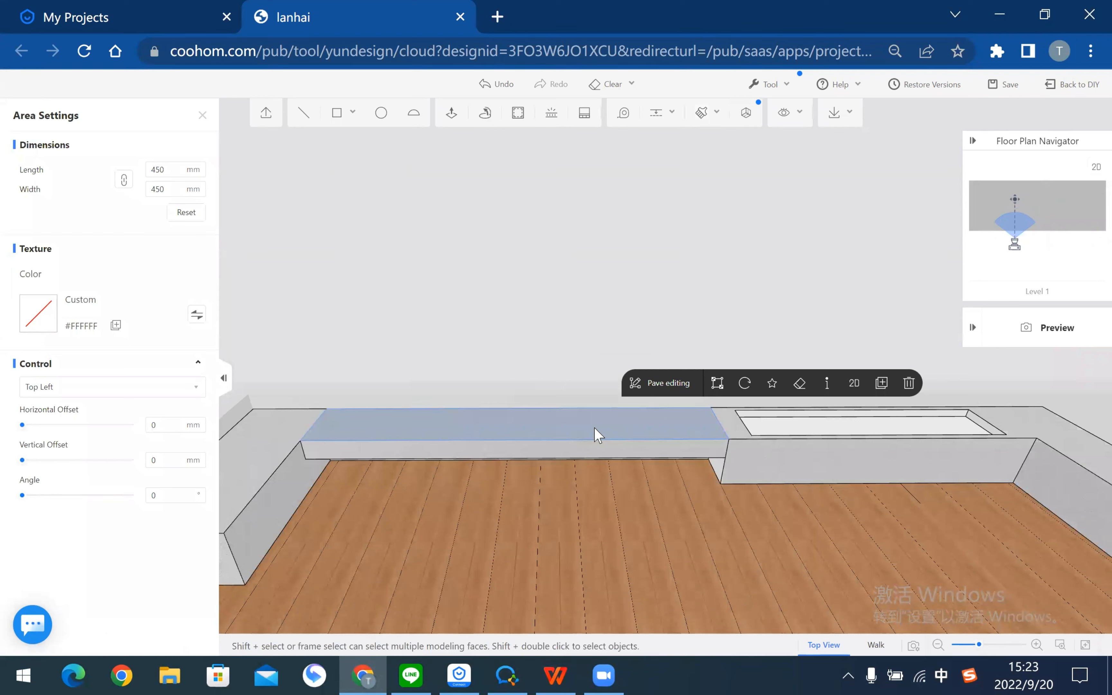
- Tint the long bench top grey #9E9D9D in the colour picker
{"action": "left_click", "coordinate": [197, 316]}
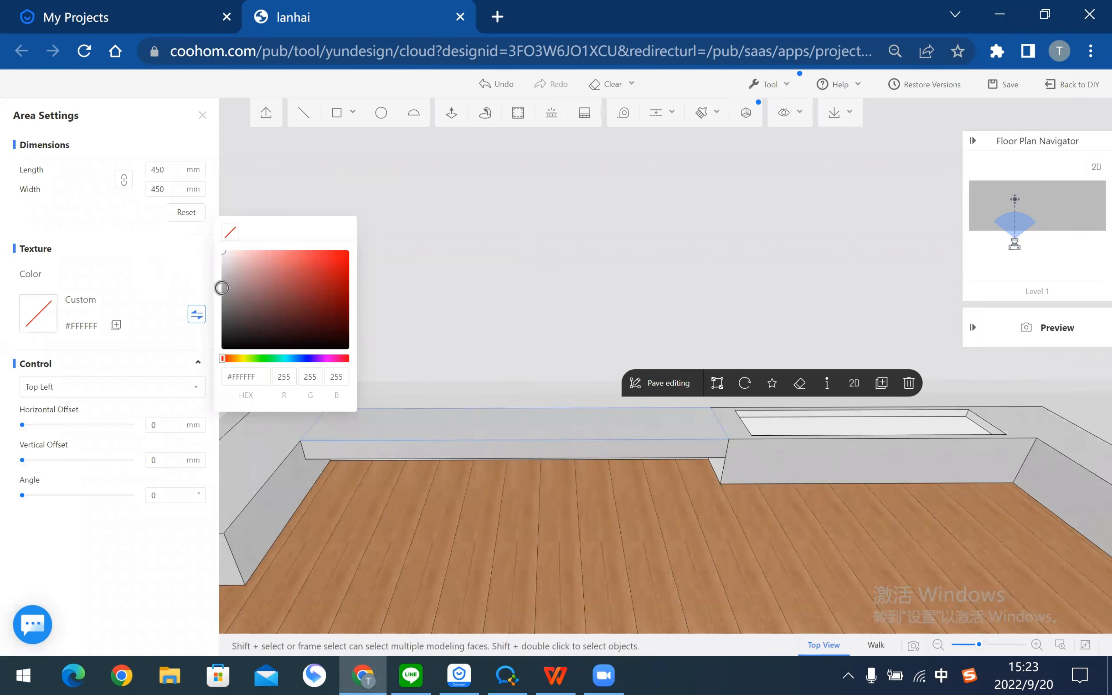
{"action": "left_click", "coordinate": [222, 288]}
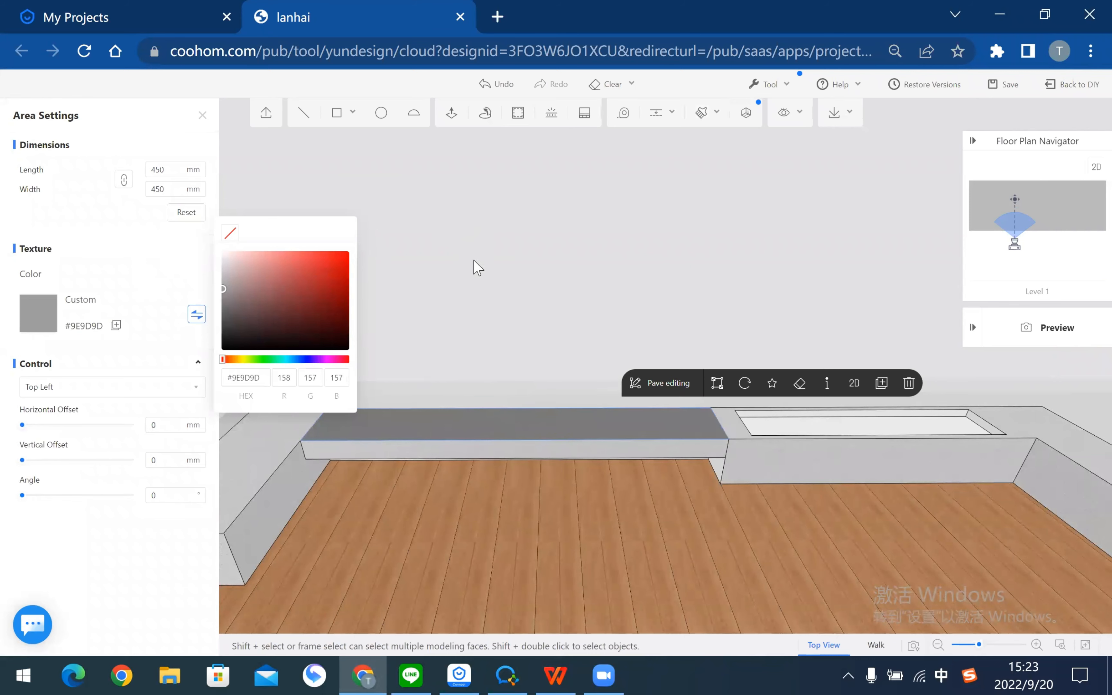
{"action": "left_click", "coordinate": [467, 272]}
{"action": "left_click_drag", "start_coordinate": [448, 295], "coordinate": [448, 302]}
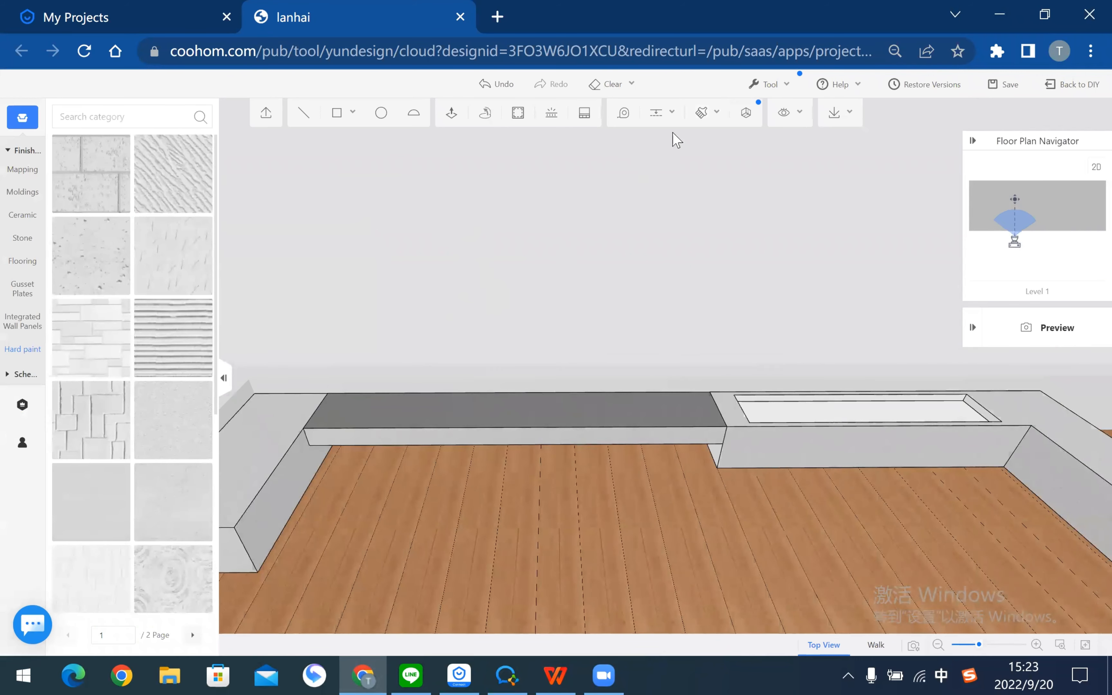
- Copy the grey #9E9D9D material onto the bench's front face
{"action": "left_click", "coordinate": [702, 112]}
{"action": "left_click", "coordinate": [616, 418]}
{"action": "left_click", "coordinate": [618, 432]}
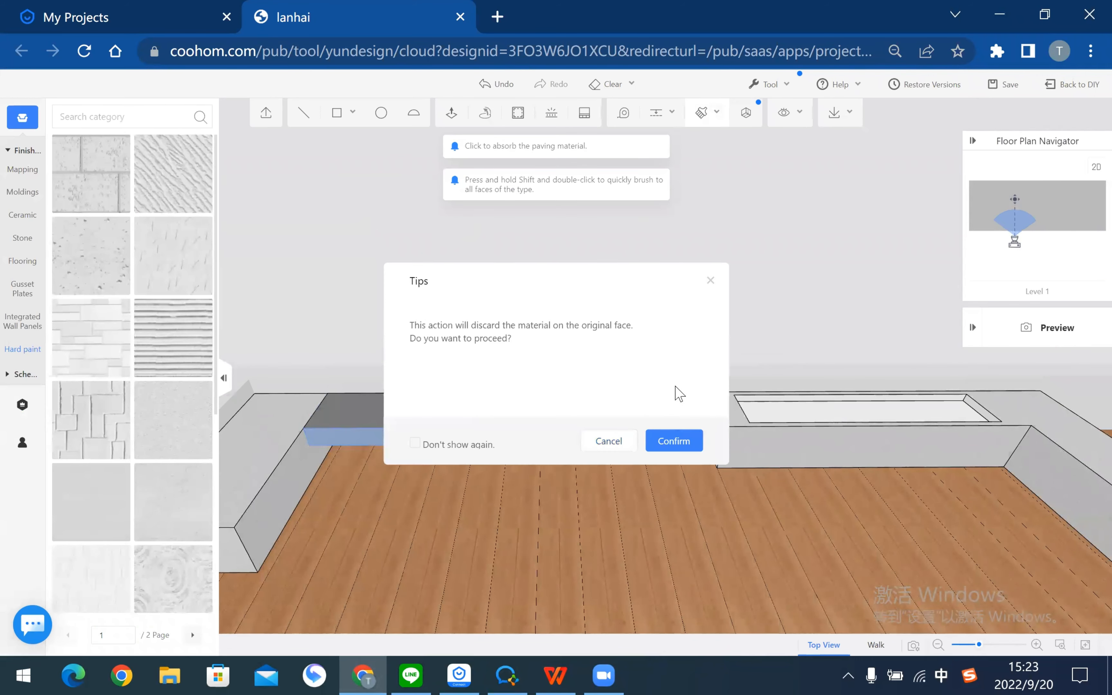
{"action": "left_click", "coordinate": [674, 441]}
{"action": "key", "text": "Escape"}
{"action": "mouse_move", "coordinate": [487, 291]}
{"action": "left_mouse_down"}
{"action": "mouse_move", "coordinate": [745, 405]}
{"action": "mouse_move", "coordinate": [722, 330]}
{"action": "mouse_move", "coordinate": [740, 286]}
{"action": "mouse_move", "coordinate": [583, 328]}
{"action": "mouse_move", "coordinate": [580, 346]}
{"action": "left_mouse_up"}
{"action": "right_click_drag", "start_coordinate": [701, 351], "coordinate": [601, 422]}
- Apply the lined diatom mud texture to the planter's sunken inner face
{"action": "scroll", "coordinate": [598, 383], "scroll_direction": "up", "scroll_amount": 5}
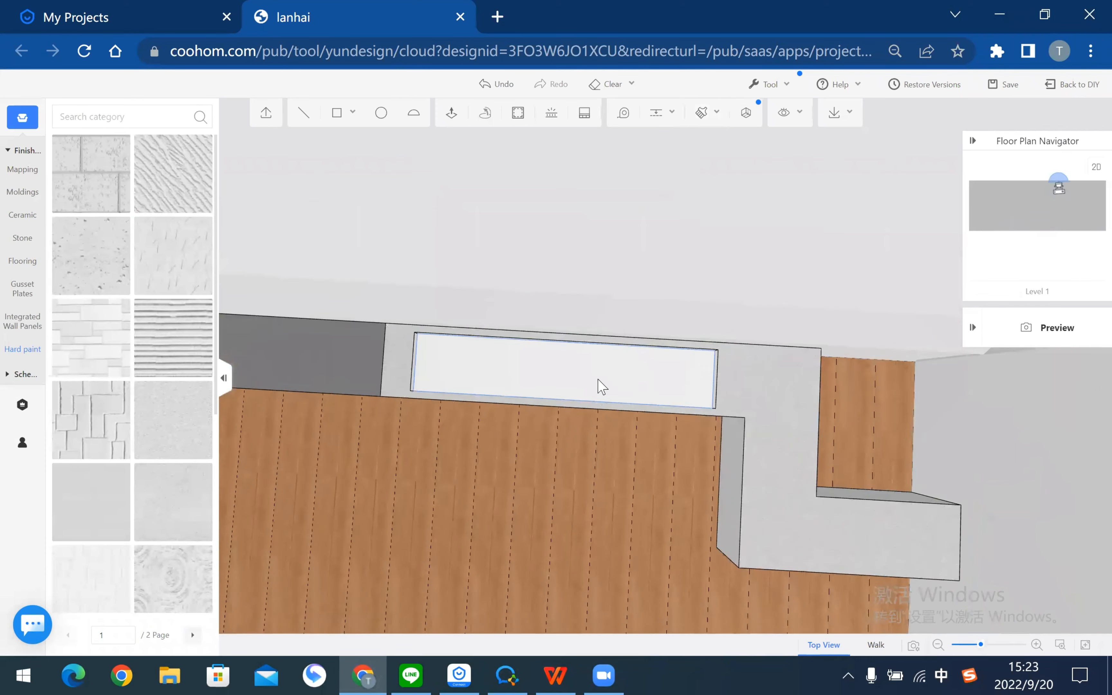
{"action": "scroll", "coordinate": [579, 377], "scroll_direction": "up", "scroll_amount": 3}
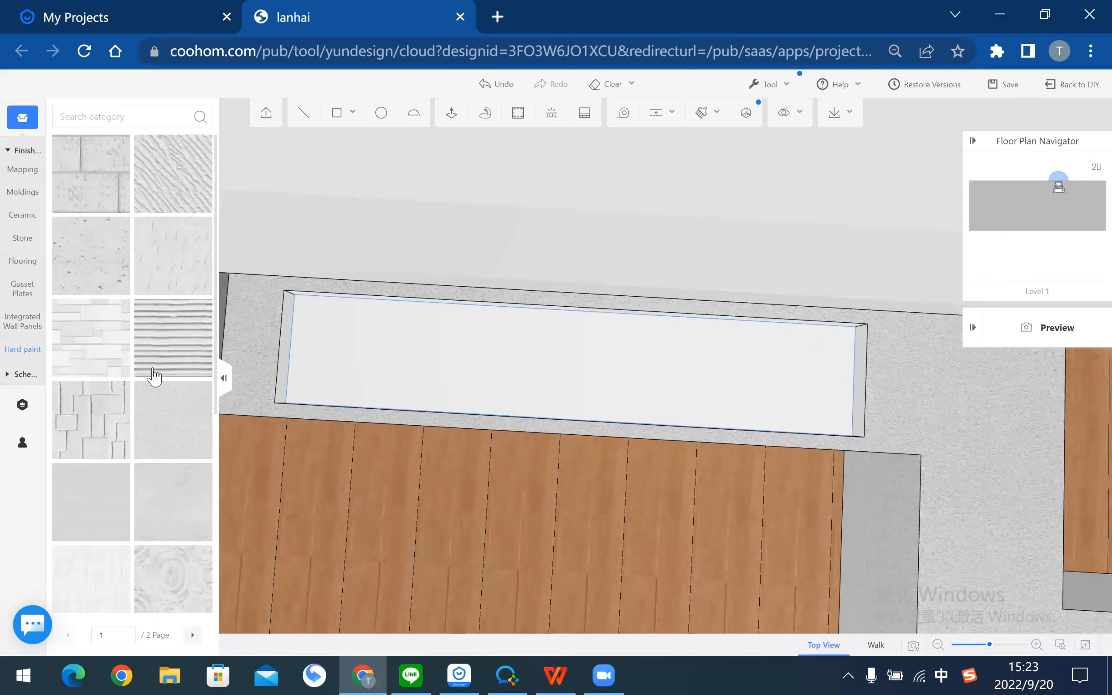
{"action": "scroll", "coordinate": [99, 367], "scroll_direction": "down", "scroll_amount": 5}
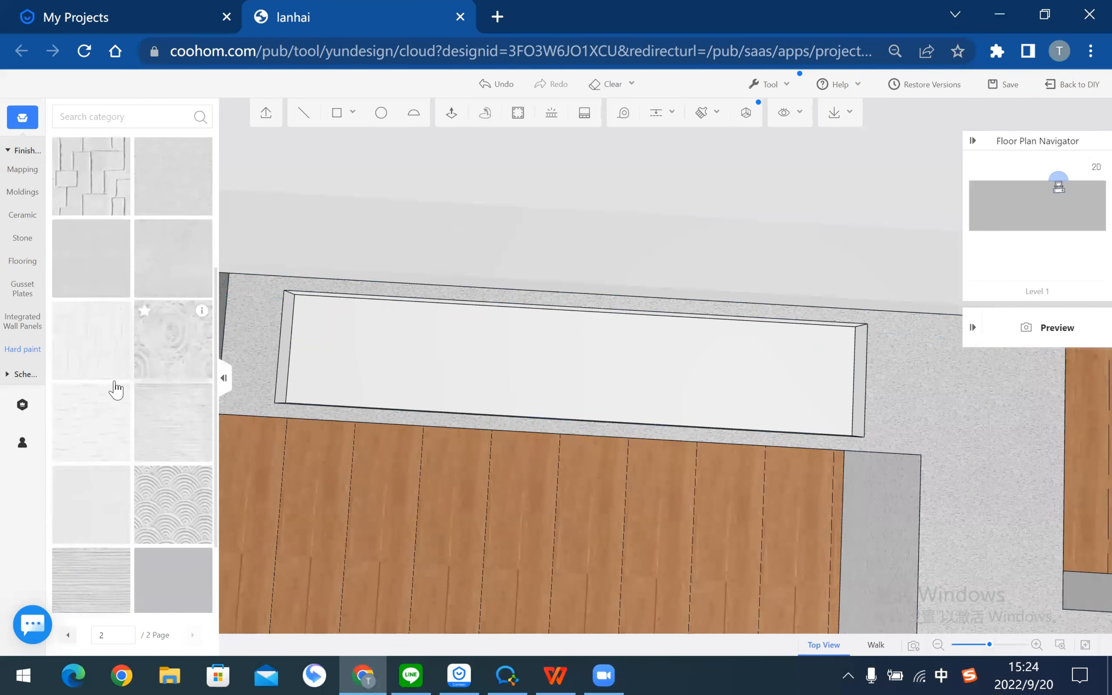
{"action": "scroll", "coordinate": [101, 405], "scroll_direction": "down", "scroll_amount": 2}
{"action": "mouse_move", "coordinate": [97, 426]}
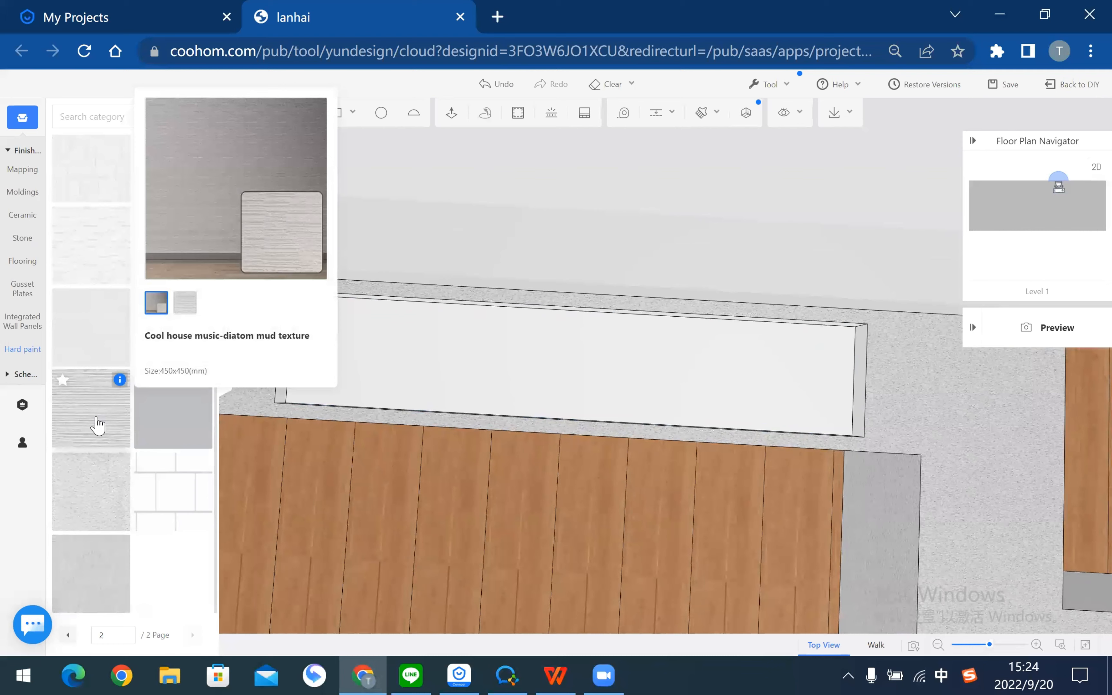
{"action": "left_click", "coordinate": [537, 361]}
{"action": "left_click", "coordinate": [585, 172]}
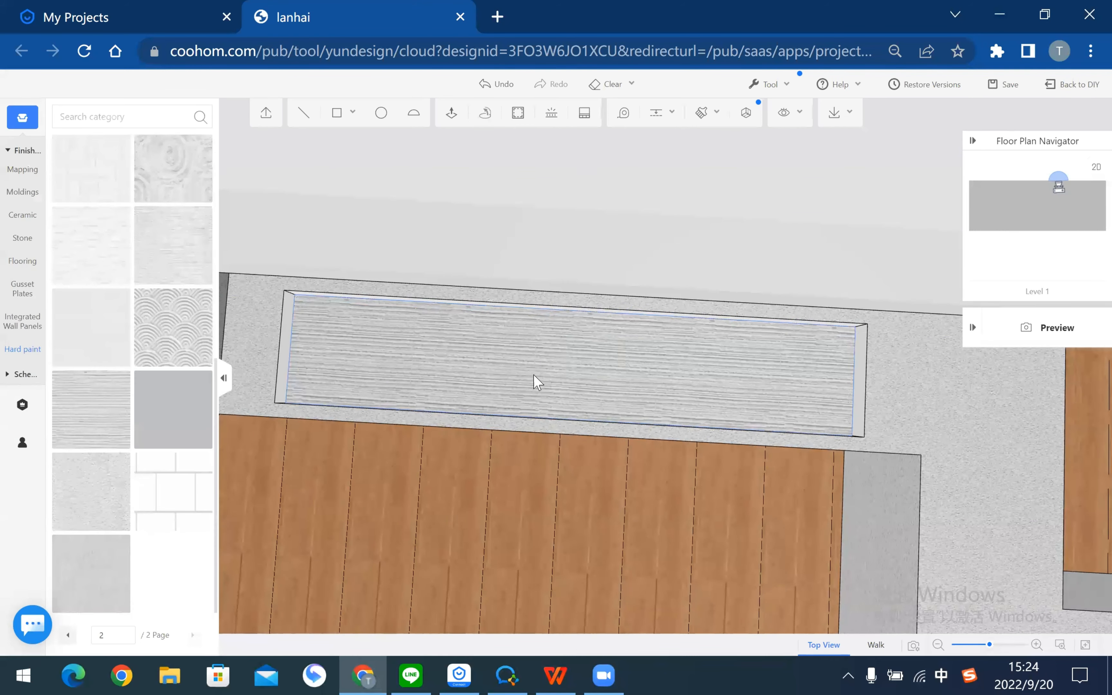
- Tint the planter's inner face brown-grey #918273
{"action": "left_click", "coordinate": [537, 382]}
{"action": "left_click", "coordinate": [197, 314]}
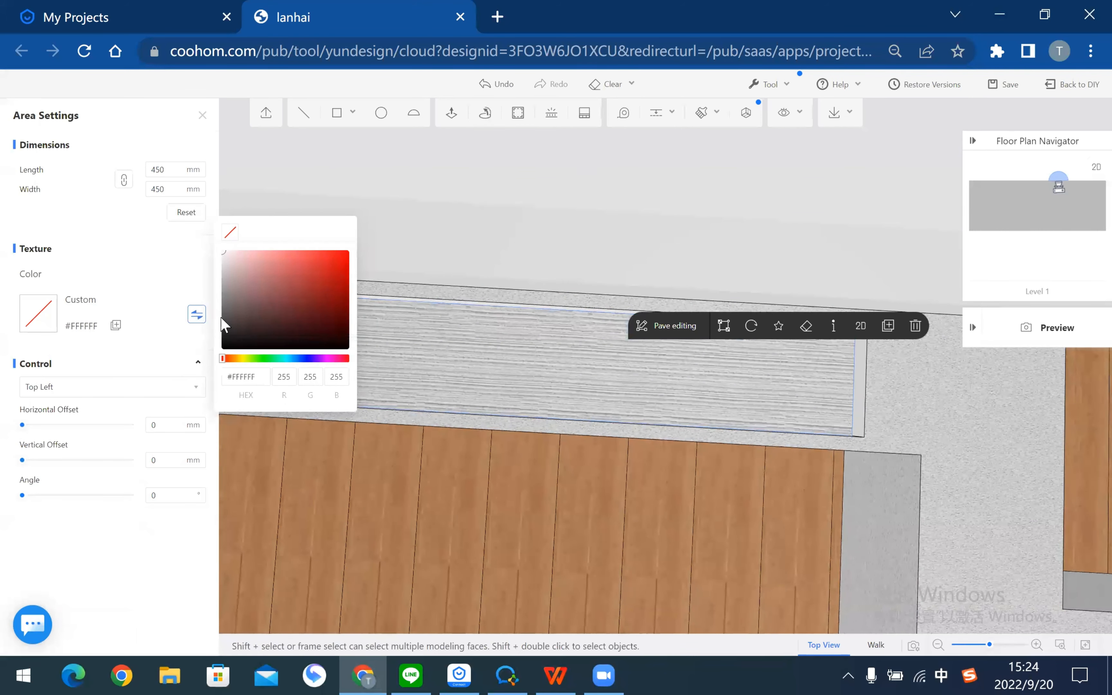
{"action": "left_click", "coordinate": [233, 360]}
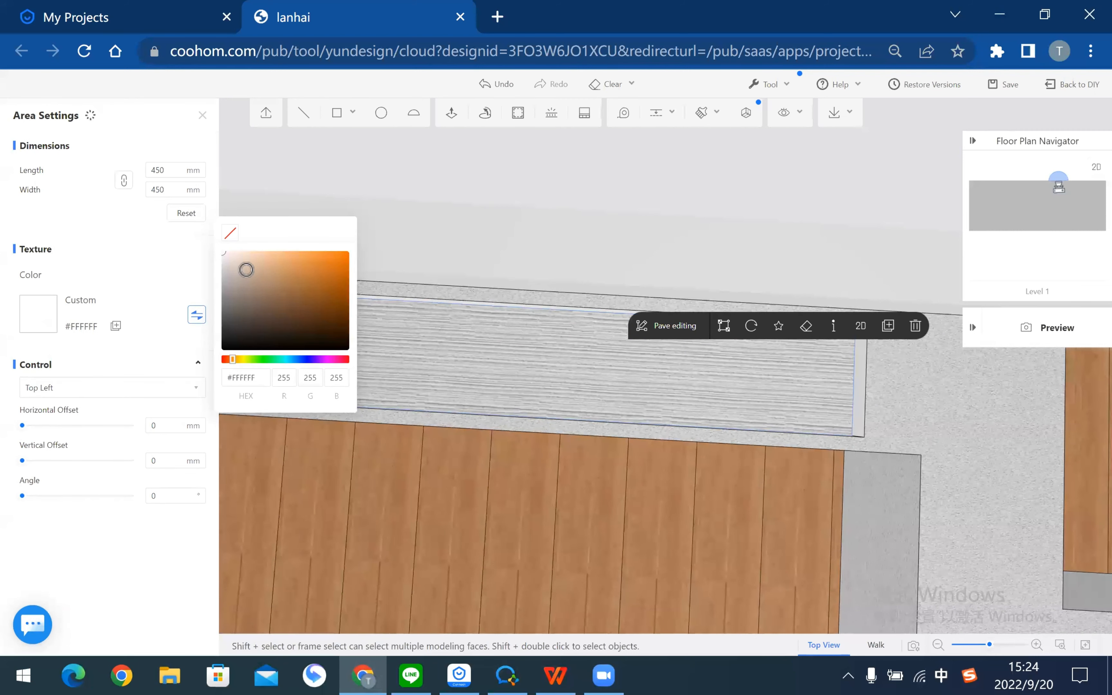
{"action": "left_click", "coordinate": [257, 254]}
{"action": "left_click_drag", "start_coordinate": [251, 255], "coordinate": [249, 274]}
{"action": "left_click", "coordinate": [249, 294]}
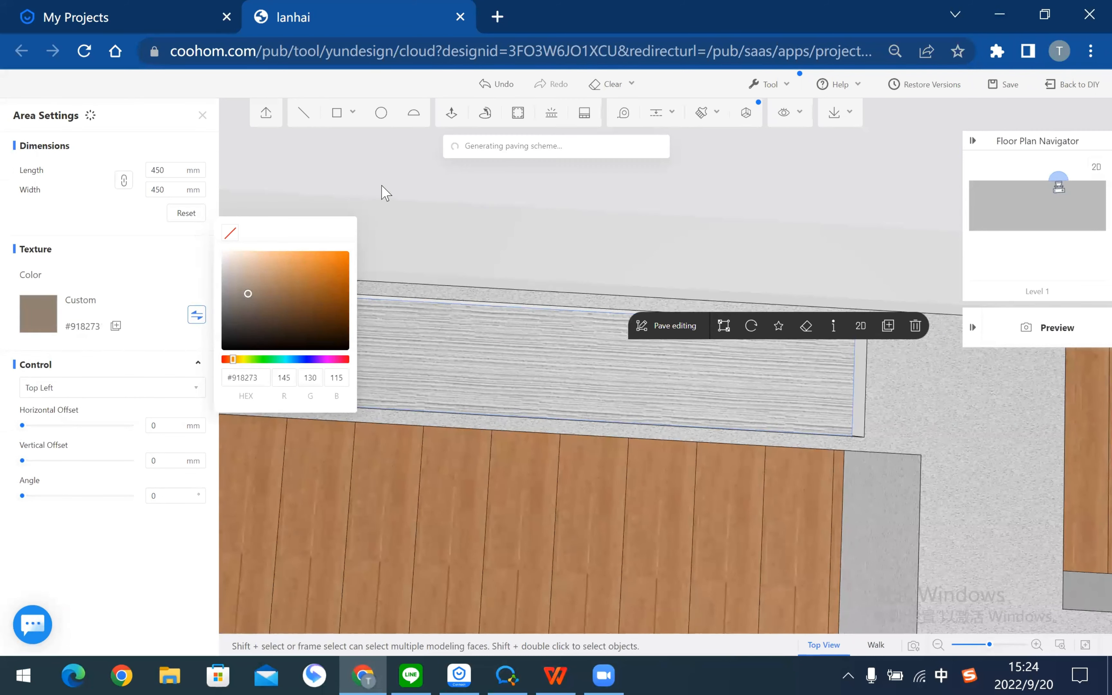
{"action": "left_click", "coordinate": [427, 211]}
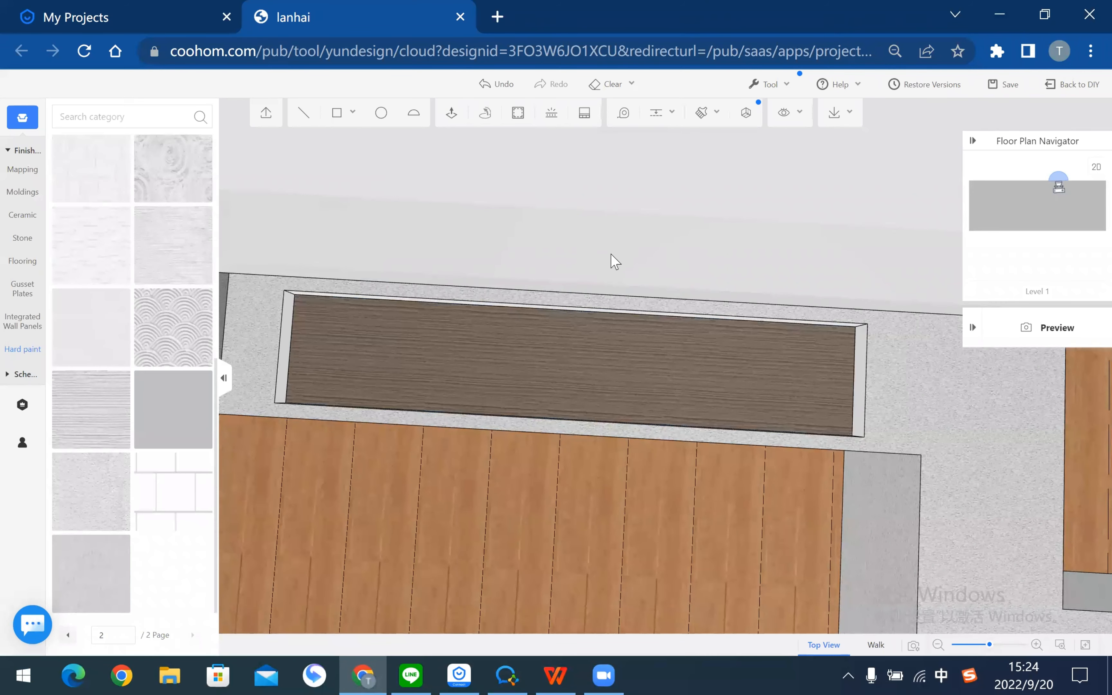
{"action": "mouse_move", "coordinate": [777, 330]}
{"action": "left_mouse_down"}
{"action": "mouse_move", "coordinate": [767, 260]}
{"action": "mouse_move", "coordinate": [626, 226]}
{"action": "mouse_move", "coordinate": [669, 319]}
{"action": "mouse_move", "coordinate": [676, 470]}
{"action": "mouse_move", "coordinate": [579, 475]}
{"action": "mouse_move", "coordinate": [633, 452]}
{"action": "mouse_move", "coordinate": [608, 464]}
{"action": "mouse_move", "coordinate": [519, 465]}
{"action": "mouse_move", "coordinate": [742, 478]}
{"action": "mouse_move", "coordinate": [308, 480]}
{"action": "mouse_move", "coordinate": [295, 442]}
{"action": "mouse_move", "coordinate": [370, 434]}
{"action": "mouse_move", "coordinate": [709, 456]}
{"action": "mouse_move", "coordinate": [685, 466]}
{"action": "mouse_move", "coordinate": [635, 134]}
{"action": "mouse_move", "coordinate": [685, 117]}
{"action": "mouse_move", "coordinate": [685, 213]}
{"action": "mouse_move", "coordinate": [623, 484]}
{"action": "left_mouse_up"}
- Copy the brown-grey planter-bottom material onto an inner face and the planter edge
{"action": "key", "text": "b"}
{"action": "left_click", "coordinate": [613, 431]}
{"action": "left_click", "coordinate": [646, 441]}
{"action": "left_click", "coordinate": [674, 439]}
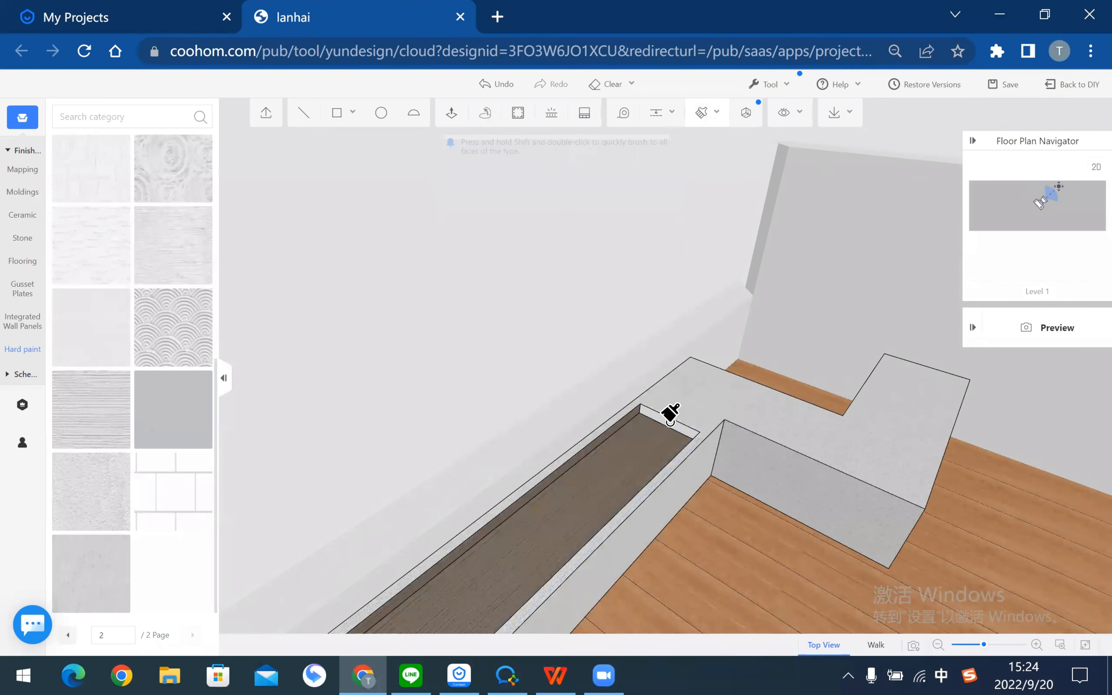
{"action": "left_click", "coordinate": [673, 414]}
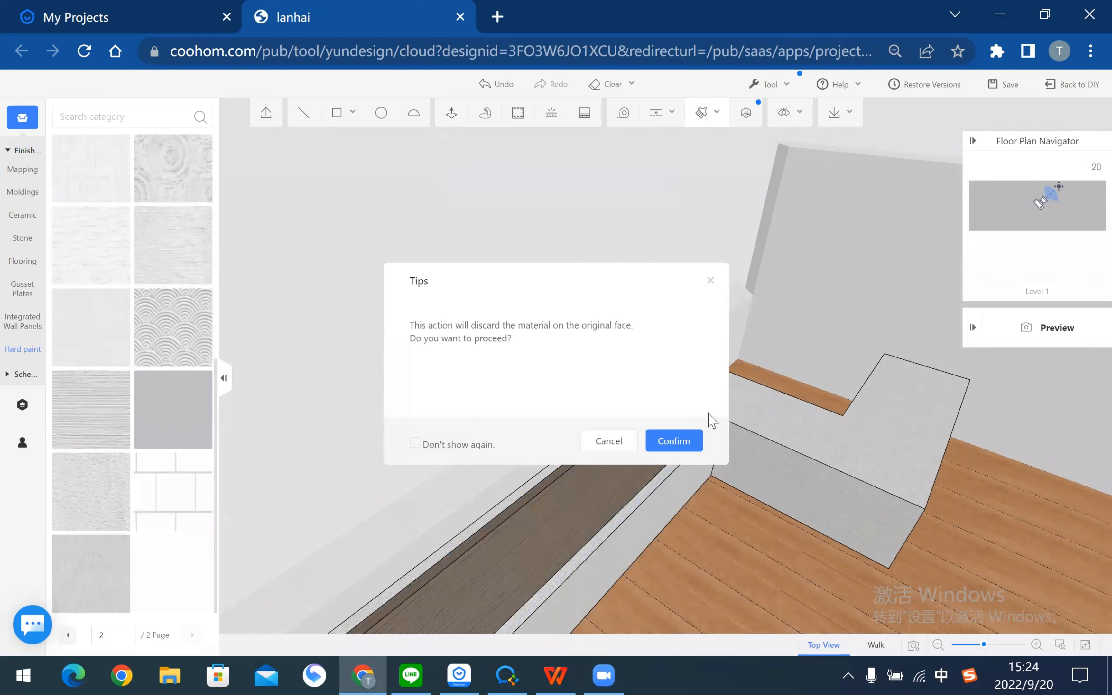
{"action": "left_click", "coordinate": [670, 437]}
- Paint the remaining planter inner faces with the same brown-grey material
{"action": "mouse_move", "coordinate": [342, 372]}
{"action": "left_mouse_down"}
{"action": "mouse_move", "coordinate": [624, 326]}
{"action": "mouse_move", "coordinate": [419, 551]}
{"action": "mouse_move", "coordinate": [397, 601]}
{"action": "mouse_move", "coordinate": [459, 586]}
{"action": "mouse_move", "coordinate": [681, 454]}
{"action": "left_mouse_up"}
{"action": "left_click", "coordinate": [679, 446]}
{"action": "scroll", "coordinate": [534, 365], "scroll_direction": "down", "scroll_amount": 4}
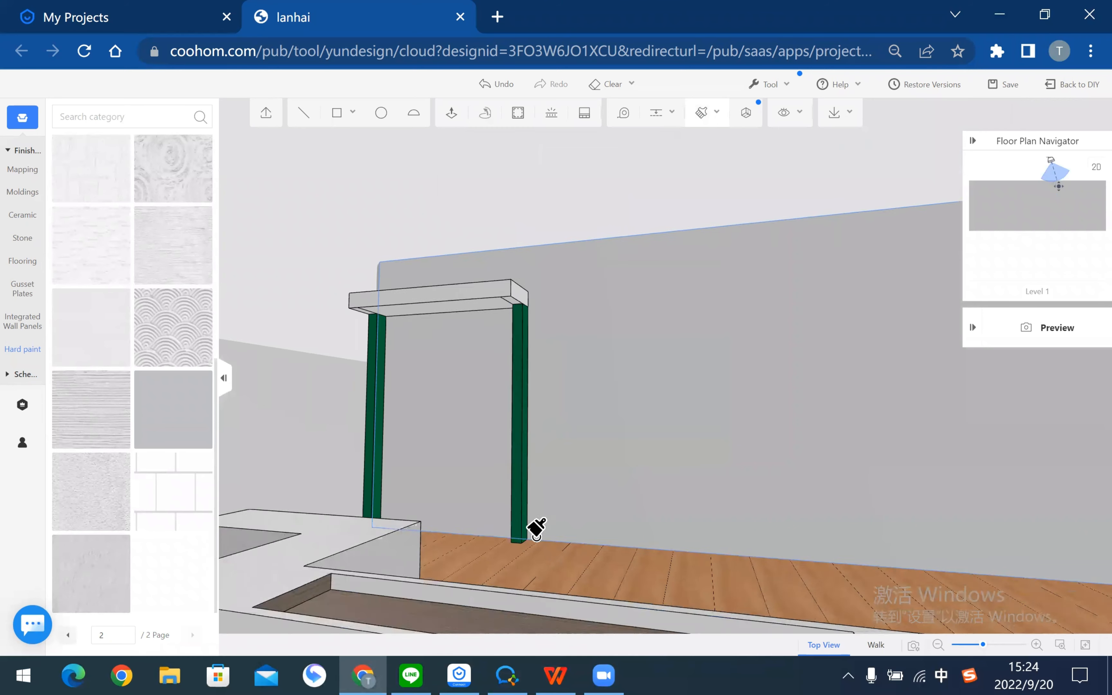
{"action": "mouse_move", "coordinate": [534, 526]}
{"action": "middle_mouse_down"}
{"action": "mouse_move", "coordinate": [601, 615]}
{"action": "mouse_move", "coordinate": [744, 610]}
{"action": "mouse_move", "coordinate": [596, 458]}
{"action": "middle_mouse_up"}
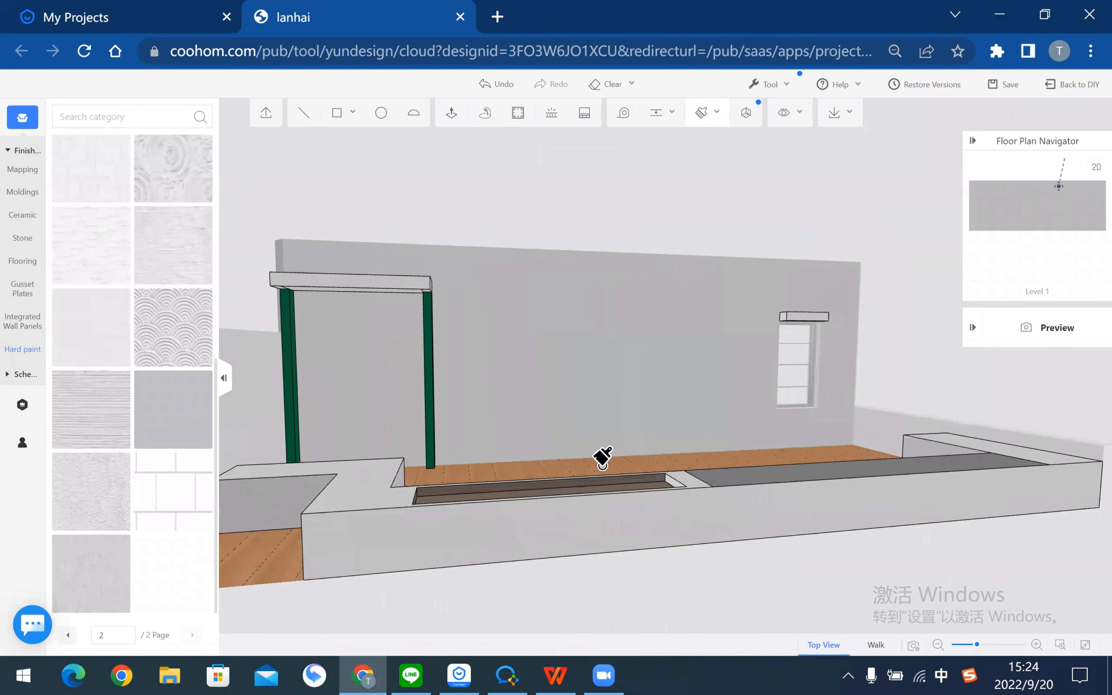
{"action": "scroll", "coordinate": [631, 504], "scroll_direction": "up", "scroll_amount": 4}
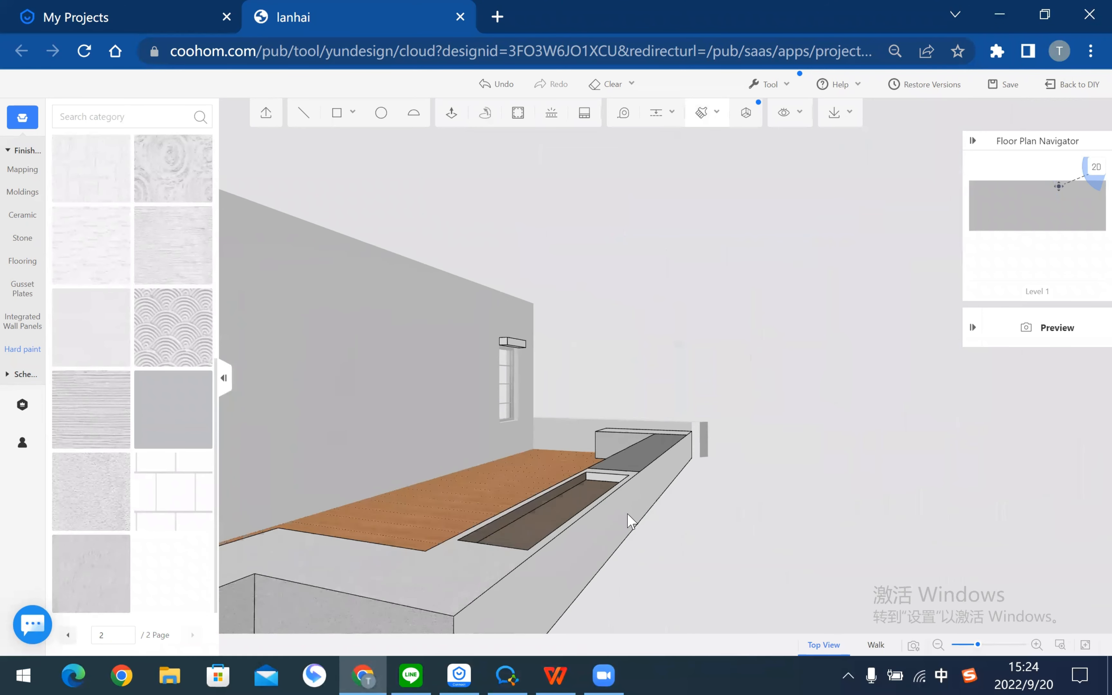
{"action": "left_click", "coordinate": [678, 453]}
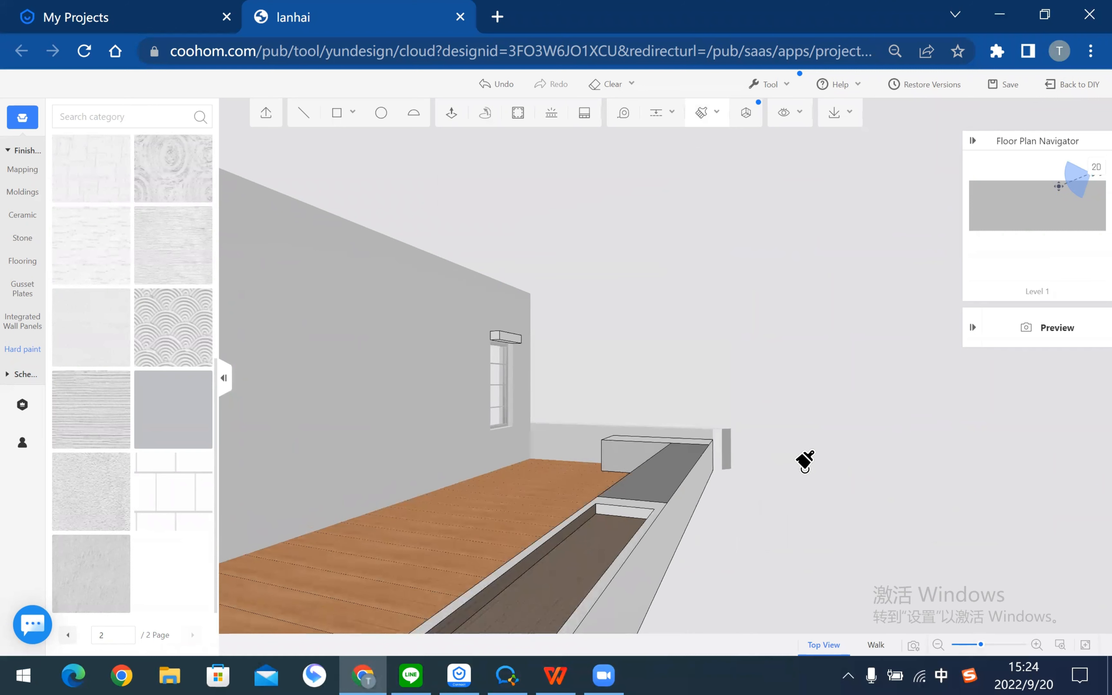
{"action": "key", "text": "Escape"}
- Orbit around the finished planter to inspect it from above and below
{"action": "scroll", "coordinate": [797, 486], "scroll_direction": "down", "scroll_amount": 2}
{"action": "middle_click_drag", "start_coordinate": [797, 486], "coordinate": [365, 482]}
{"action": "middle_click_drag", "start_coordinate": [624, 474], "coordinate": [518, 626]}
{"action": "middle_click_drag", "start_coordinate": [593, 611], "coordinate": [663, 369]}
{"action": "scroll", "coordinate": [655, 378], "scroll_direction": "down", "scroll_amount": 3}
- Check page 15, the Construction design slide, in the outdoor design PDF, then return to Coohom
{"action": "key", "text": "alt+Tab"}
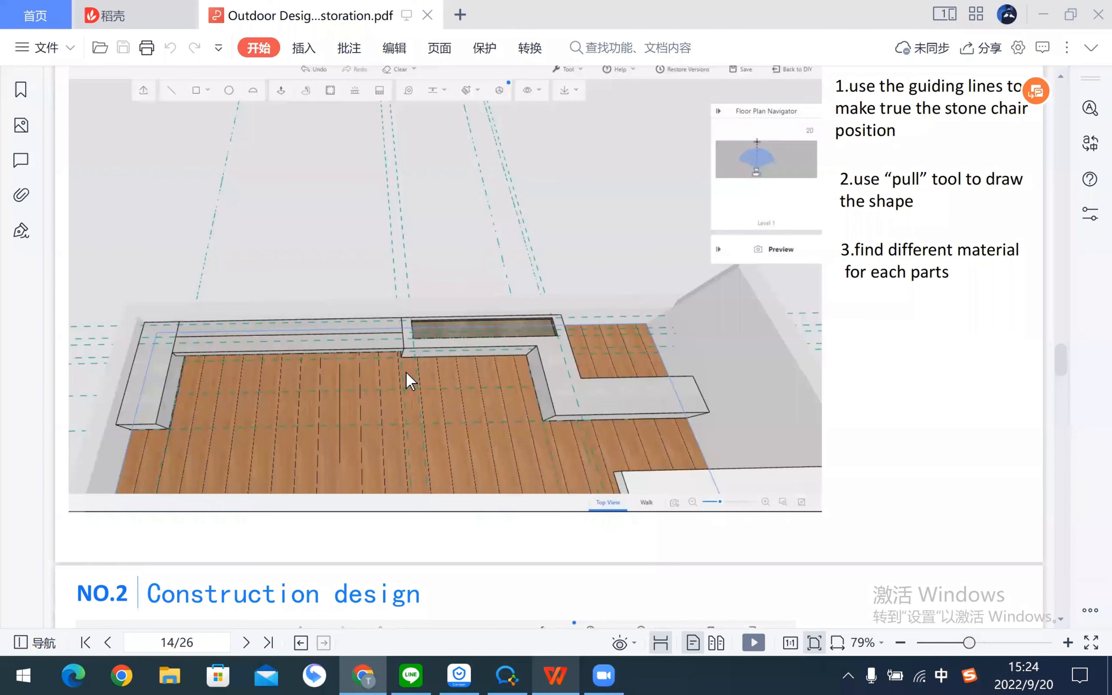
{"action": "scroll", "coordinate": [583, 385], "scroll_direction": "down", "scroll_amount": 8}
{"action": "scroll", "coordinate": [478, 360], "scroll_direction": "up", "scroll_amount": 1}
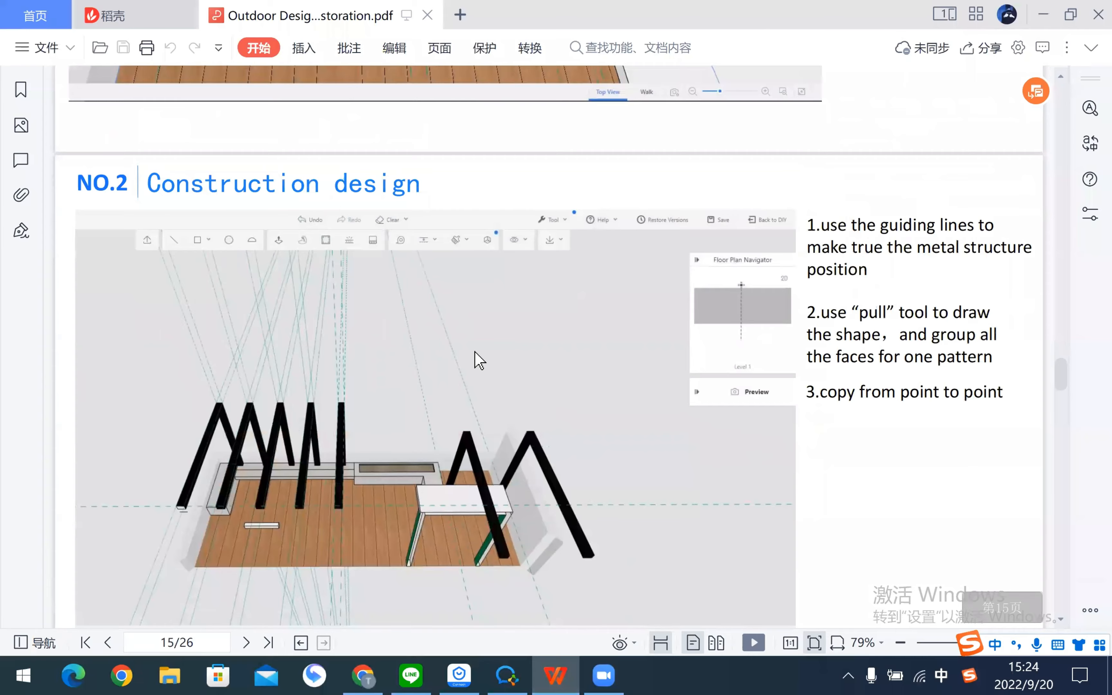
{"action": "scroll", "coordinate": [478, 360], "scroll_direction": "up", "scroll_amount": 5}
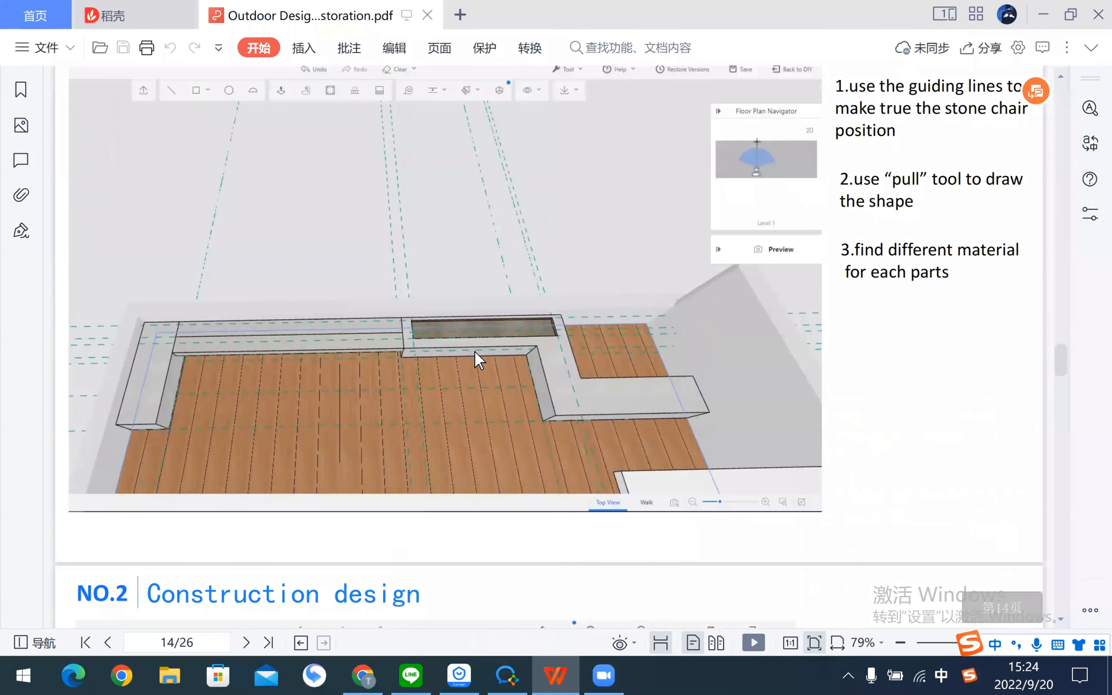
{"action": "scroll", "coordinate": [478, 360], "scroll_direction": "down", "scroll_amount": 3}
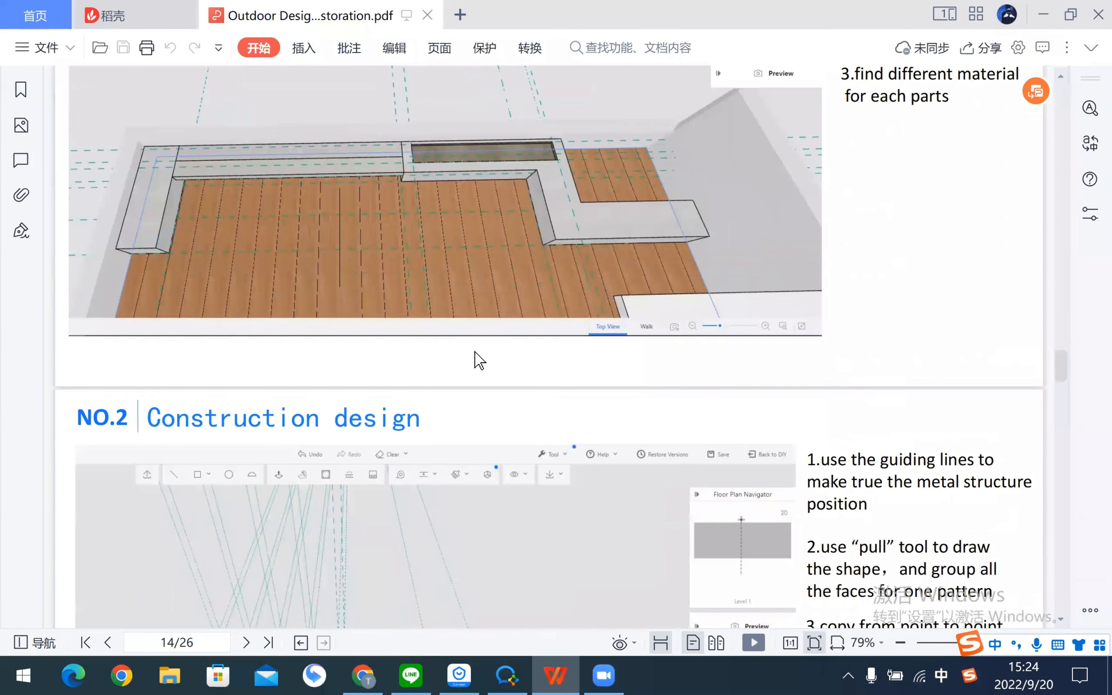
{"action": "scroll", "coordinate": [478, 360], "scroll_direction": "down", "scroll_amount": 4}
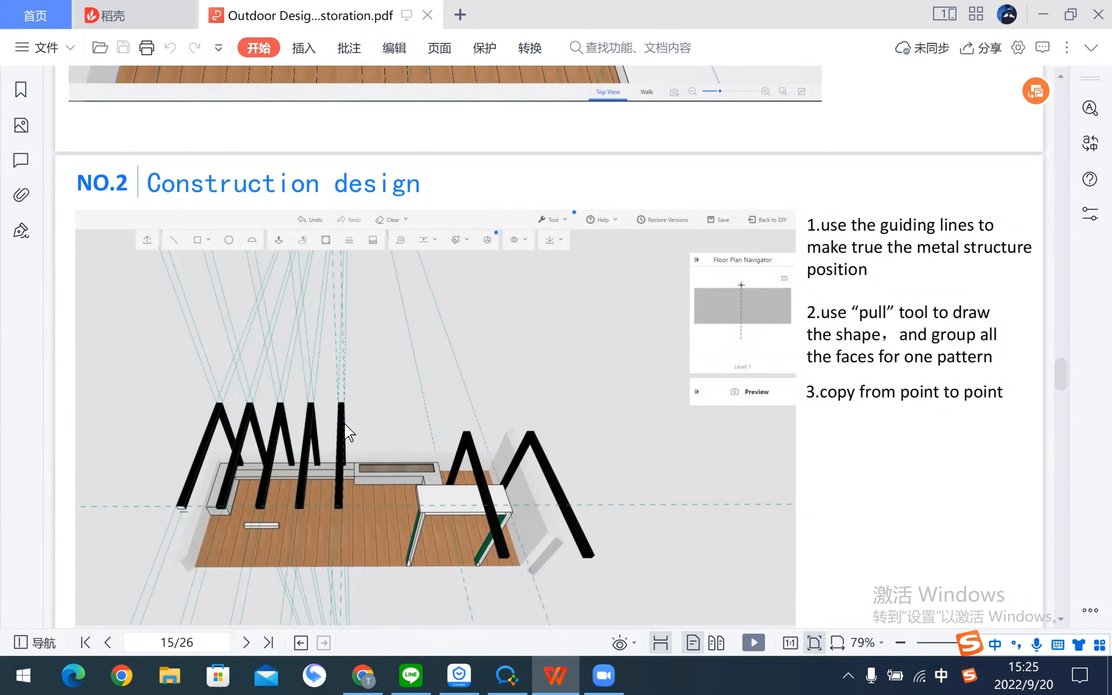
{"action": "key", "text": "alt+Tab"}
{"action": "scroll", "coordinate": [488, 337], "scroll_direction": "down", "scroll_amount": 6}
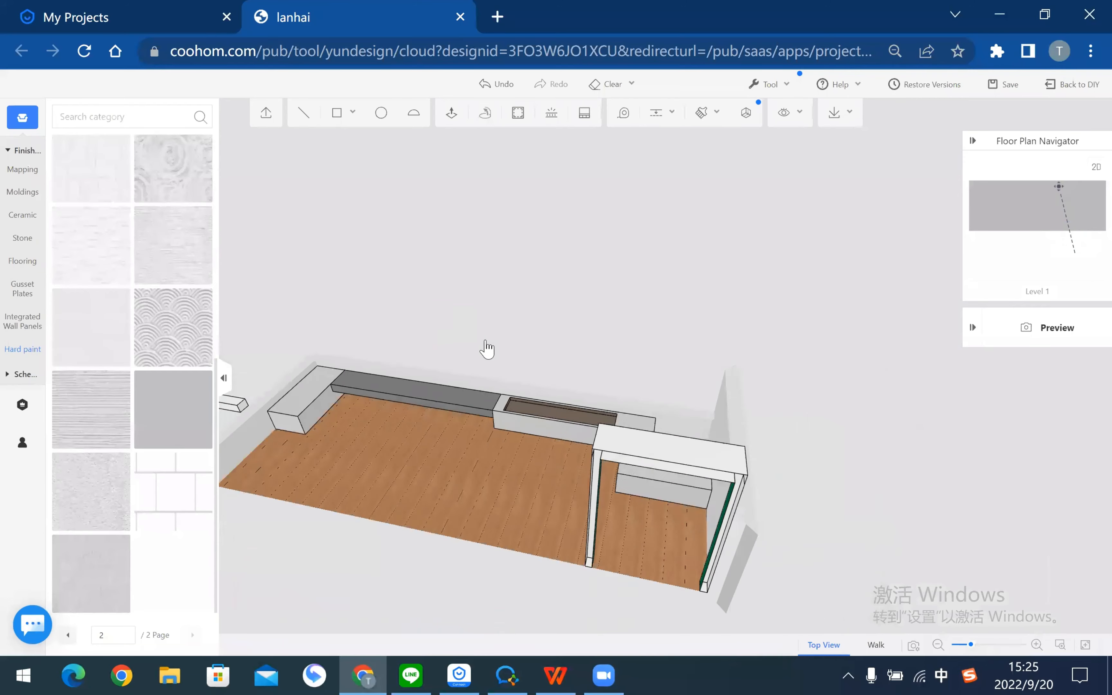
{"action": "left_click_drag", "start_coordinate": [390, 343], "coordinate": [772, 491]}
{"action": "right_click_drag", "start_coordinate": [773, 492], "coordinate": [809, 521]}
{"action": "left_click_drag", "start_coordinate": [736, 550], "coordinate": [738, 539]}
{"action": "scroll", "coordinate": [743, 547], "scroll_direction": "down", "scroll_amount": 2}
{"action": "right_click_drag", "start_coordinate": [782, 569], "coordinate": [749, 546]}
{"action": "scroll", "coordinate": [750, 547], "scroll_direction": "up", "scroll_amount": 3}
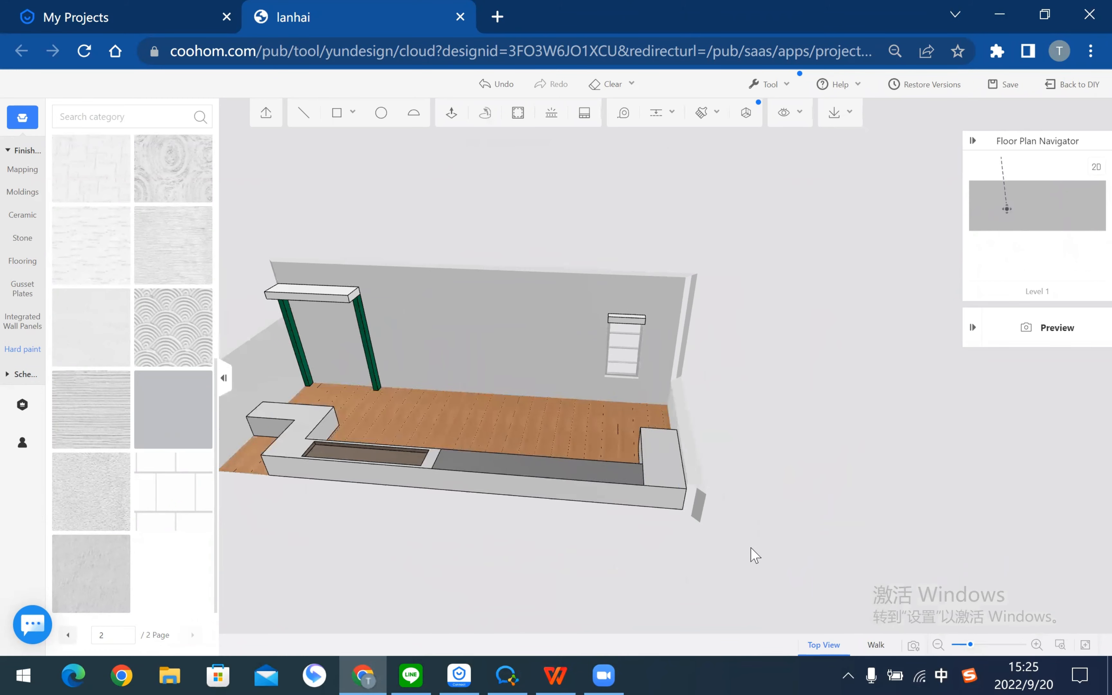
{"action": "left_click_drag", "start_coordinate": [750, 547], "coordinate": [751, 547]}
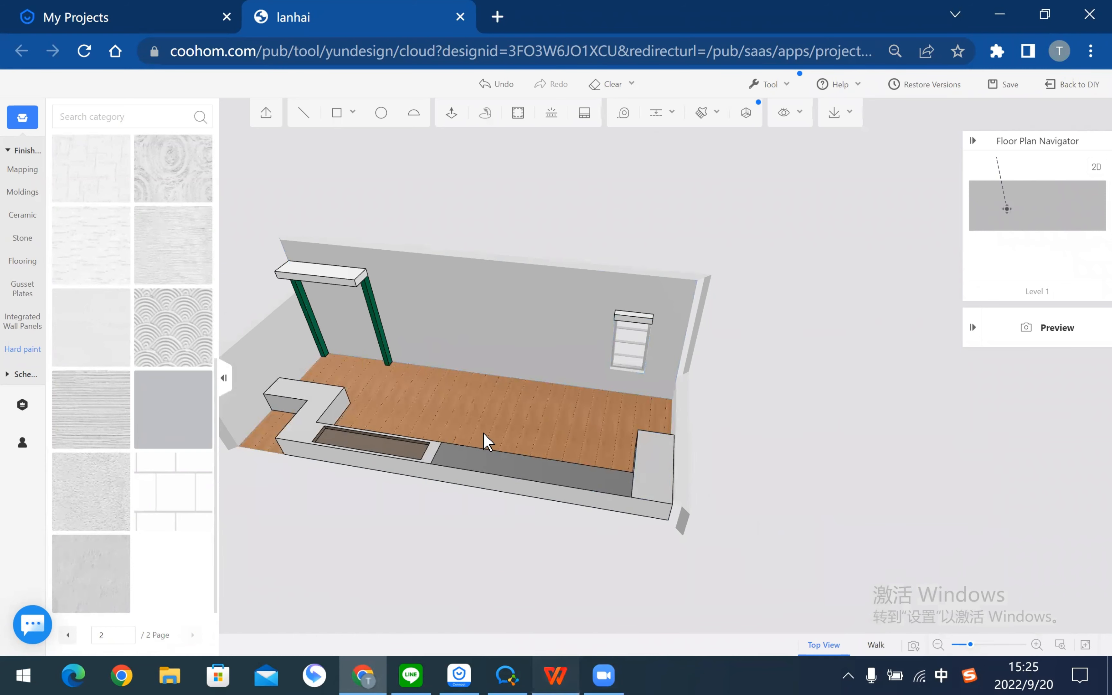
{"action": "key", "text": "alt+Tab"}
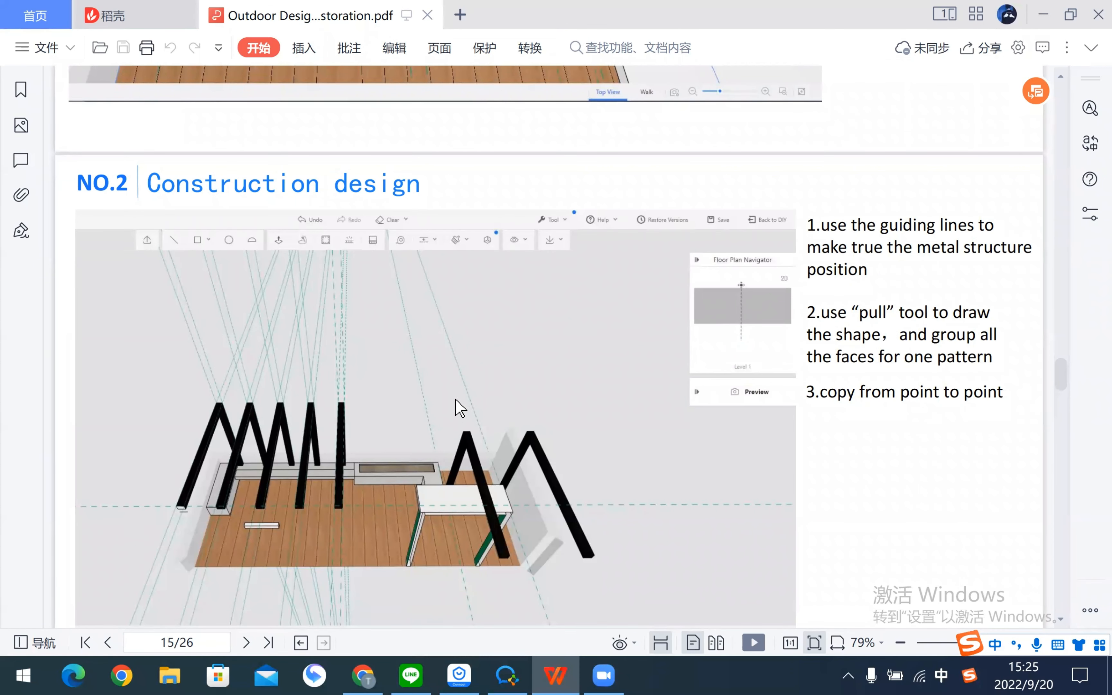
{"action": "key", "text": "alt+Tab"}
{"action": "right_click_drag", "start_coordinate": [787, 450], "coordinate": [713, 442]}
{"action": "left_click_drag", "start_coordinate": [717, 444], "coordinate": [683, 425]}
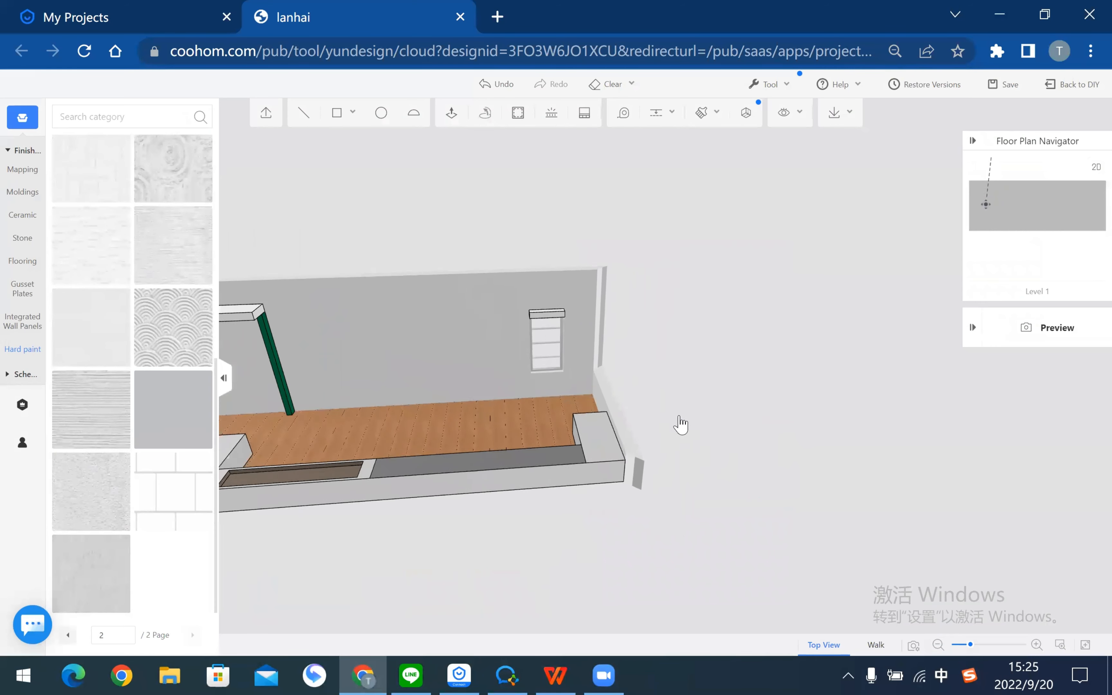
- Add guide lines 750 and 200 from the bench edge
{"action": "left_click", "coordinate": [653, 114]}
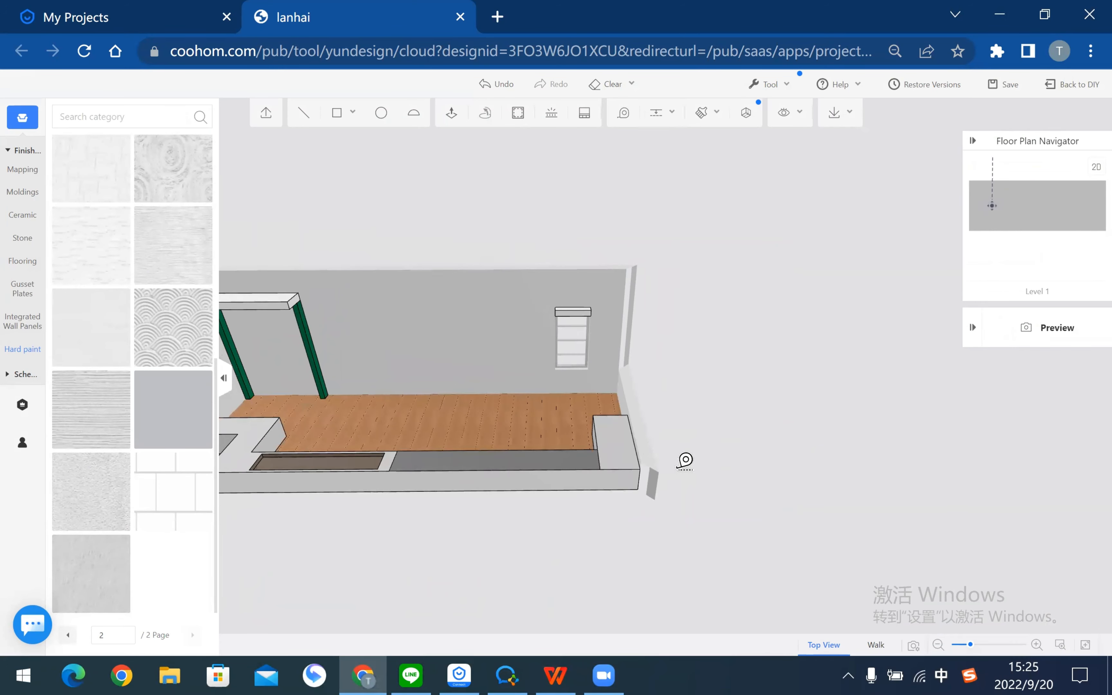
{"action": "scroll", "coordinate": [685, 460], "scroll_direction": "up", "scroll_amount": 5}
{"action": "left_click", "coordinate": [713, 506]}
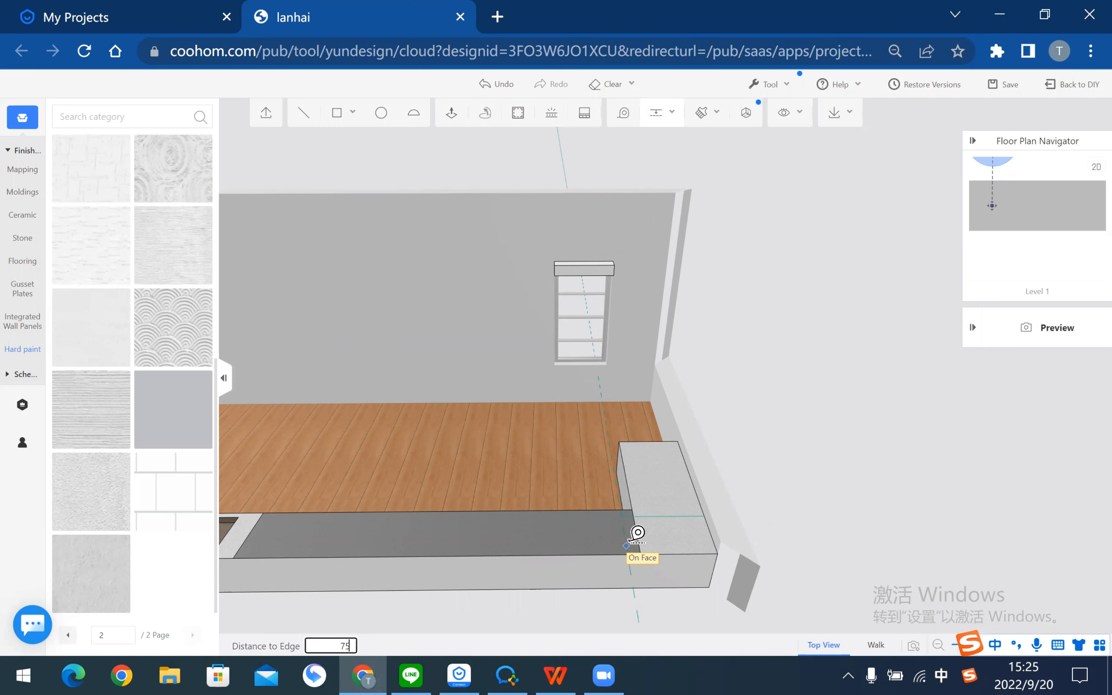
{"action": "key", "text": "Return"}
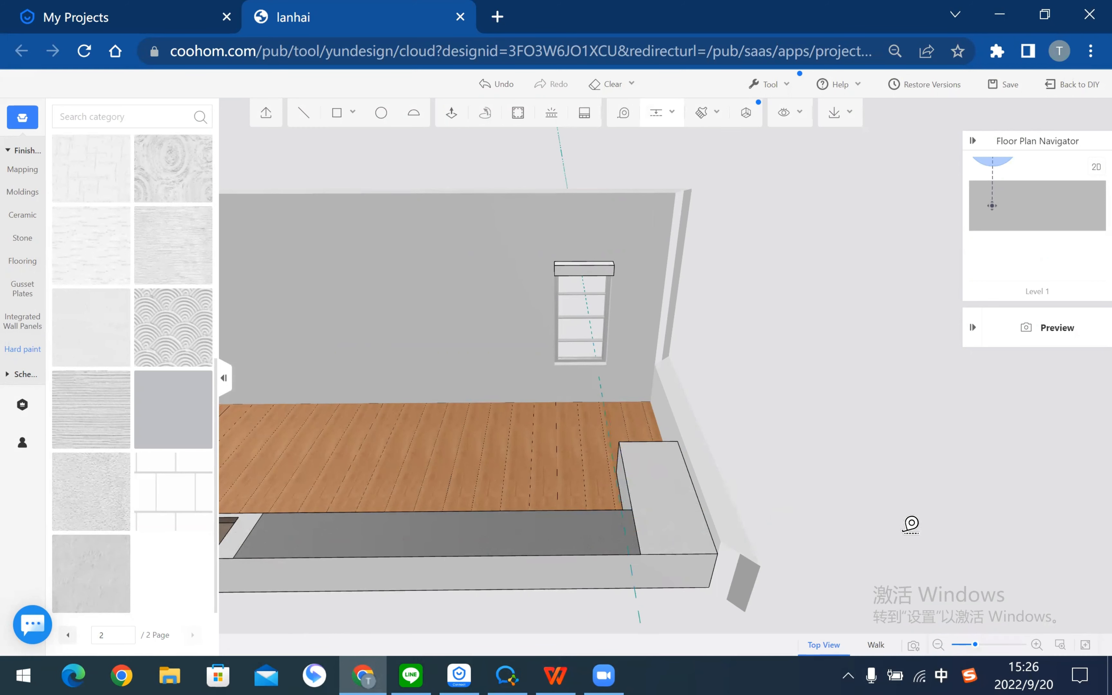
{"action": "mouse_move", "coordinate": [911, 524]}
{"action": "middle_mouse_down"}
{"action": "mouse_move", "coordinate": [760, 532]}
{"action": "mouse_move", "coordinate": [807, 497]}
{"action": "mouse_move", "coordinate": [902, 512]}
{"action": "mouse_move", "coordinate": [685, 474]}
{"action": "mouse_move", "coordinate": [752, 464]}
{"action": "mouse_move", "coordinate": [718, 481]}
{"action": "middle_mouse_up"}
{"action": "scroll", "coordinate": [718, 481], "scroll_direction": "up", "scroll_amount": 4}
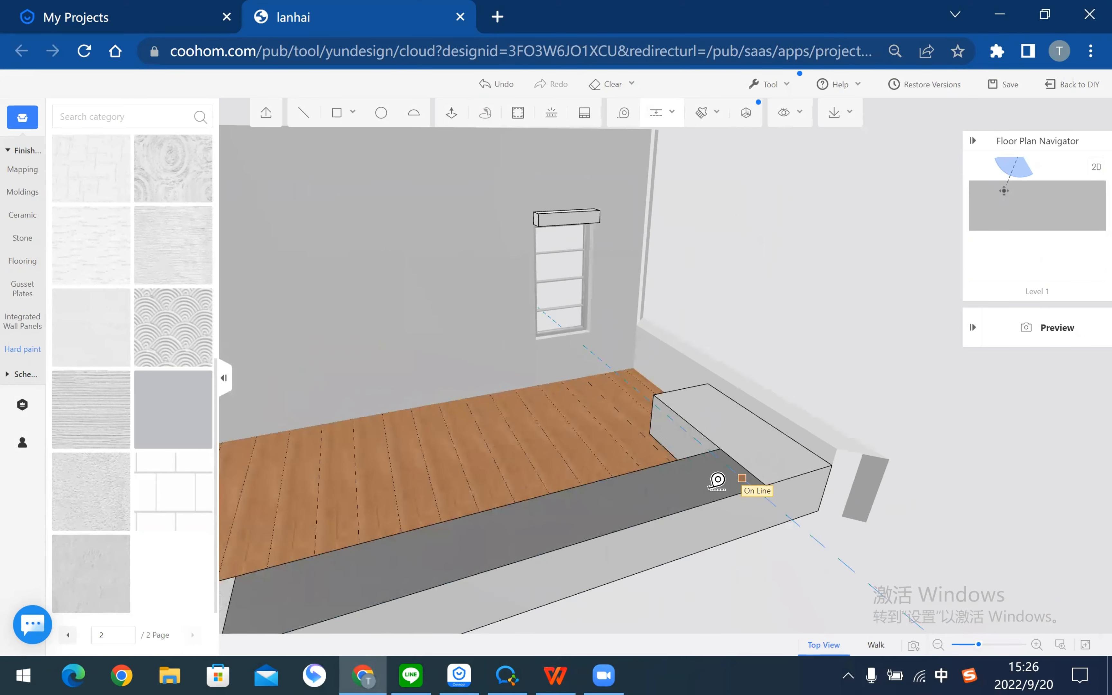
{"action": "left_click", "coordinate": [717, 481]}
{"action": "type", "text": "200"}
{"action": "key", "text": "Return"}
- Add a guide about 3001 from the wall edge and a parallel guide beside it
{"action": "middle_click_drag", "start_coordinate": [871, 461], "coordinate": [946, 527]}
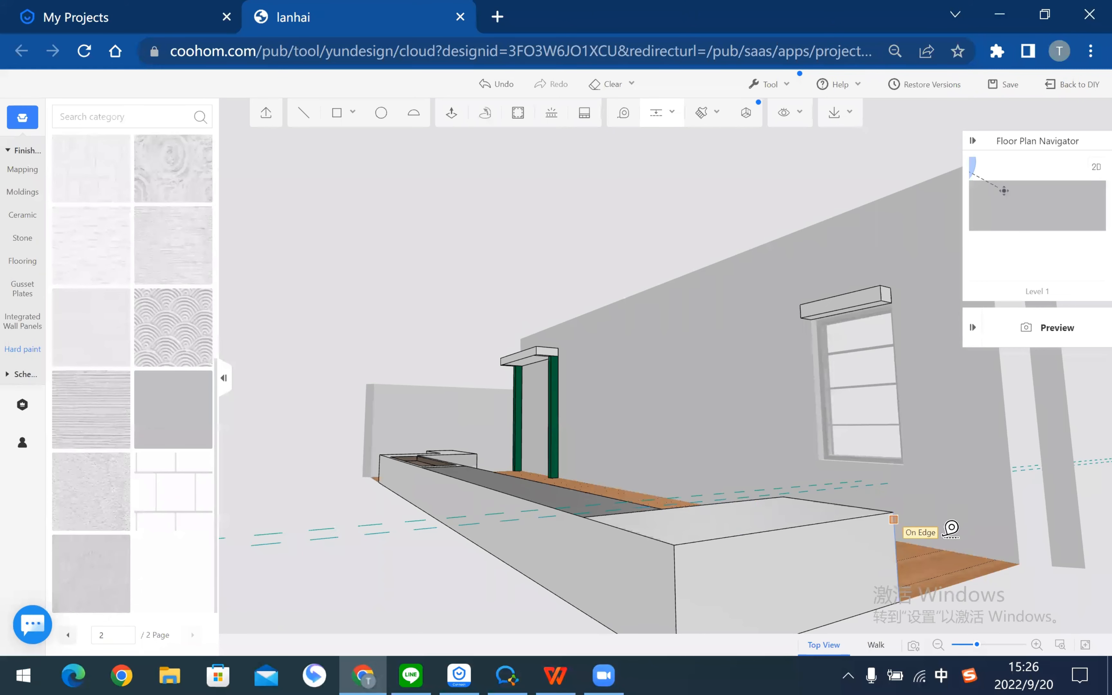
{"action": "left_click", "coordinate": [1016, 518]}
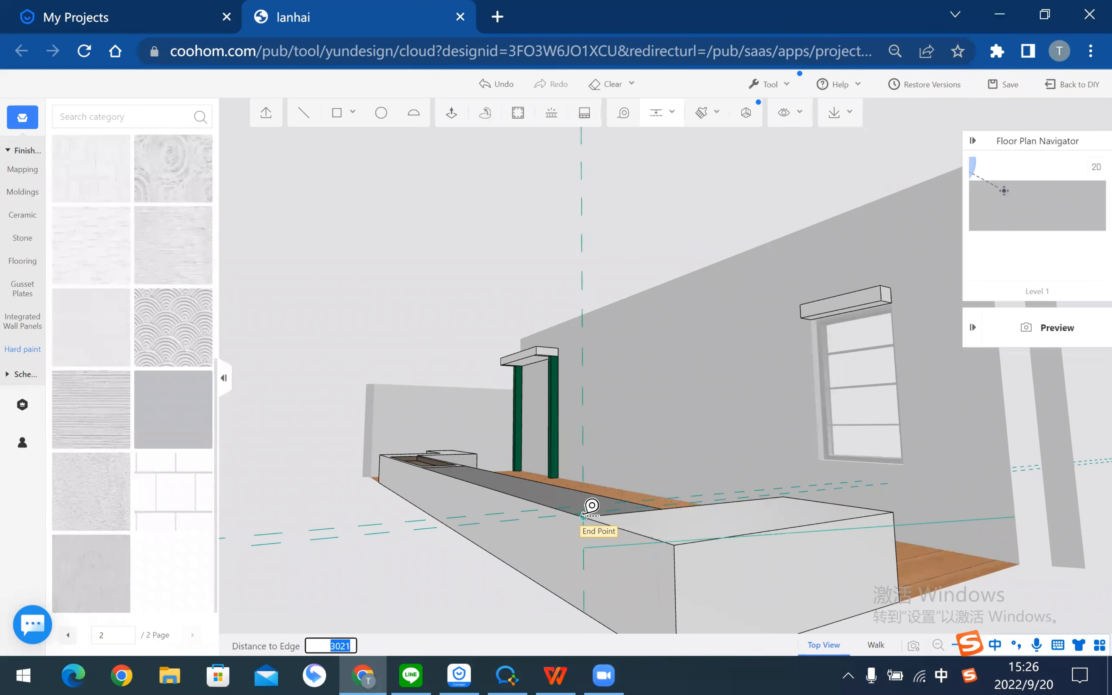
{"action": "middle_click_drag", "start_coordinate": [712, 437], "coordinate": [701, 548]}
{"action": "left_click", "coordinate": [702, 549]}
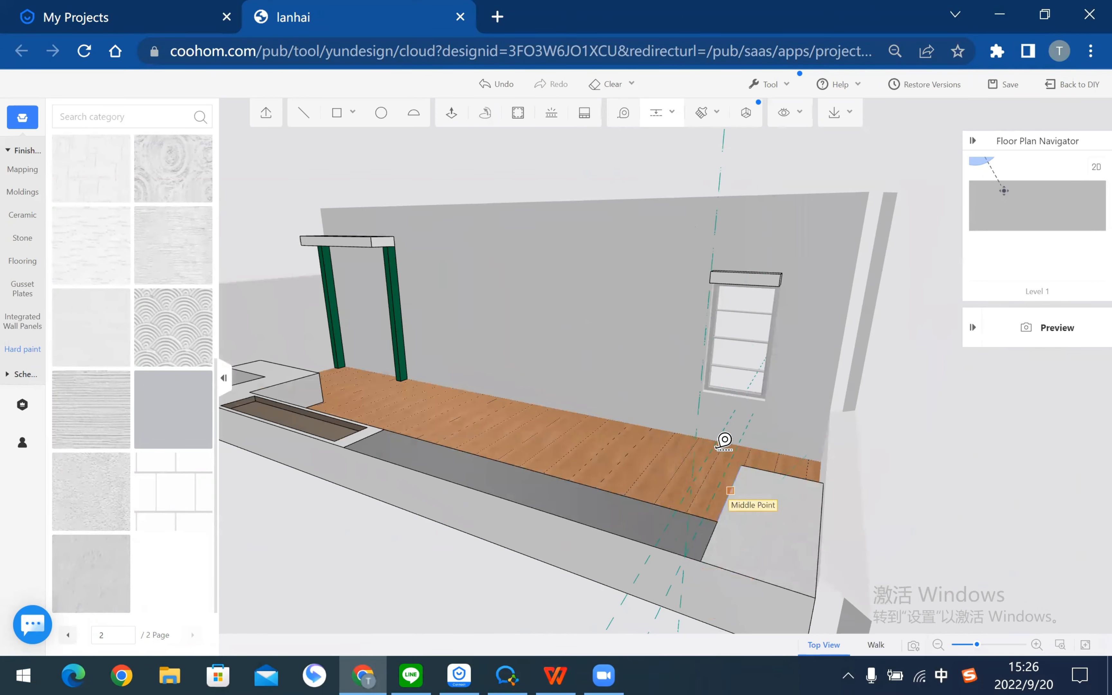
{"action": "left_click", "coordinate": [701, 436]}
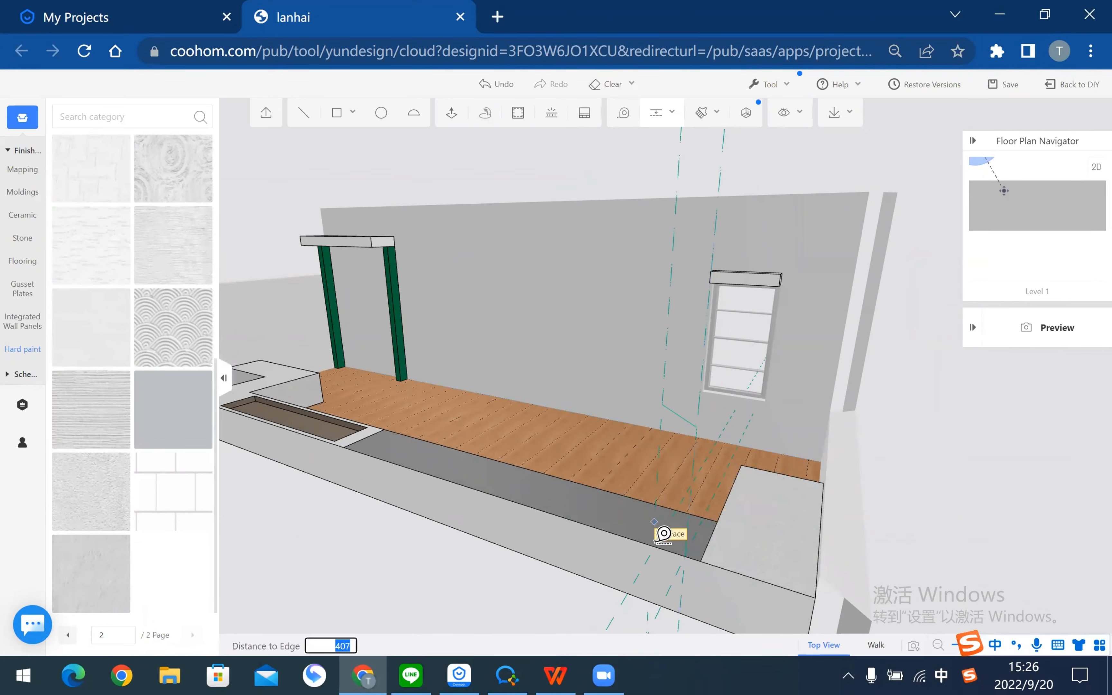
{"action": "left_click", "coordinate": [654, 549]}
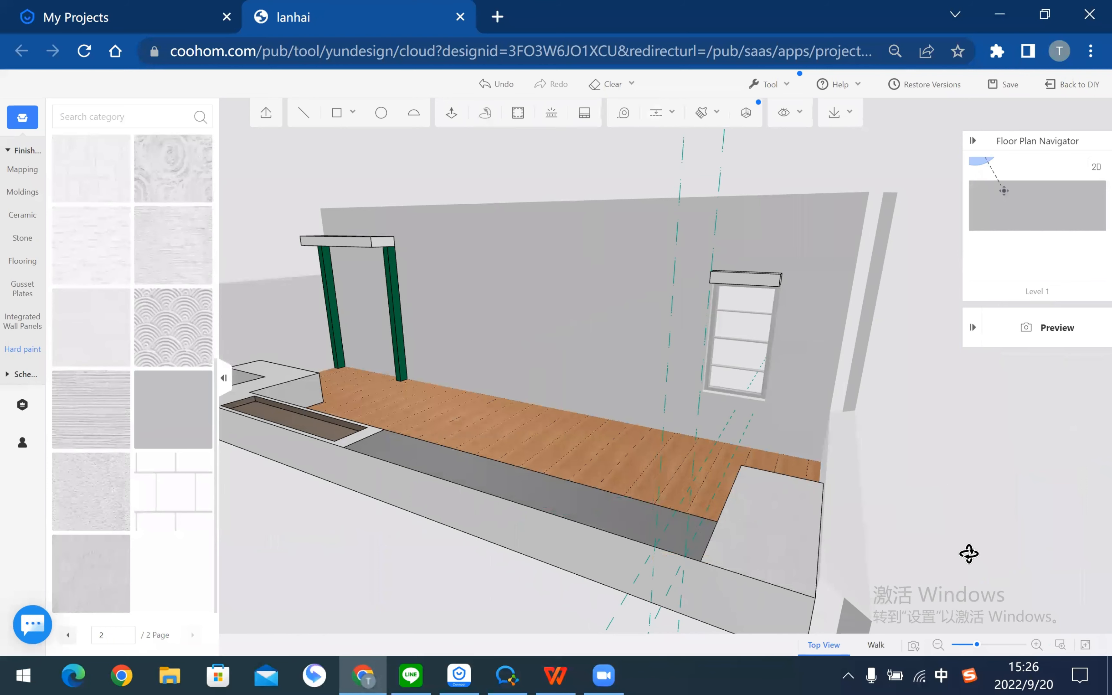
{"action": "middle_click_drag", "start_coordinate": [968, 552], "coordinate": [761, 538]}
{"action": "middle_click_drag", "start_coordinate": [653, 131], "coordinate": [576, 214]}
- Place a guide line 1900 from the counter edge
{"action": "mouse_move", "coordinate": [645, 107]}
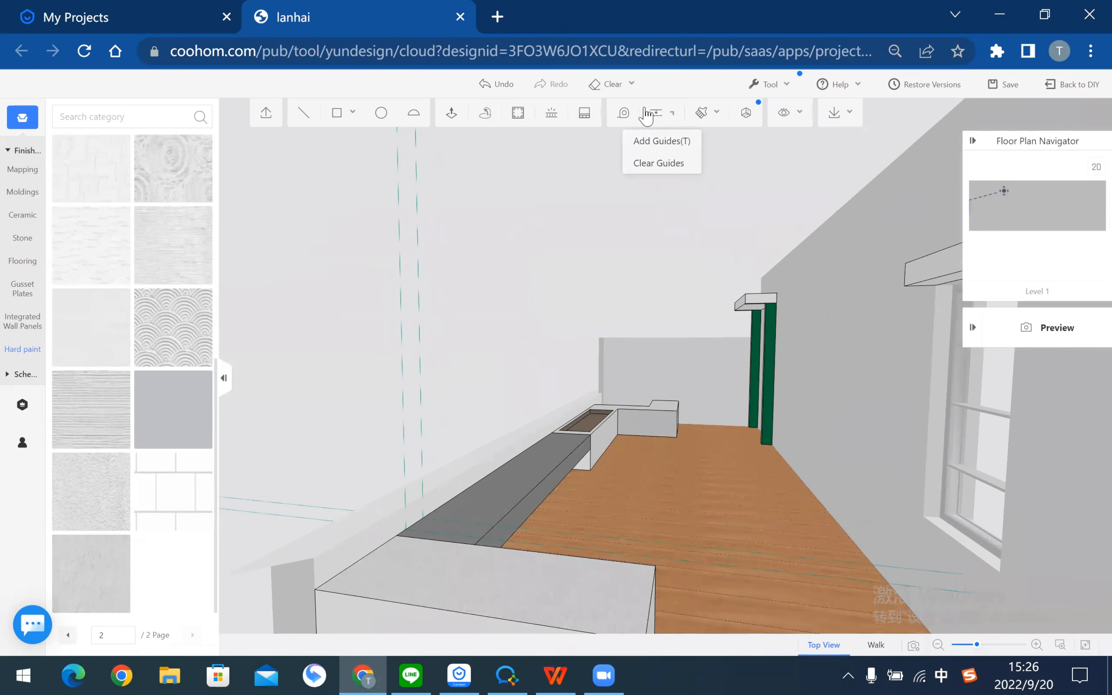
{"action": "left_click", "coordinate": [653, 141]}
{"action": "left_click", "coordinate": [447, 533]}
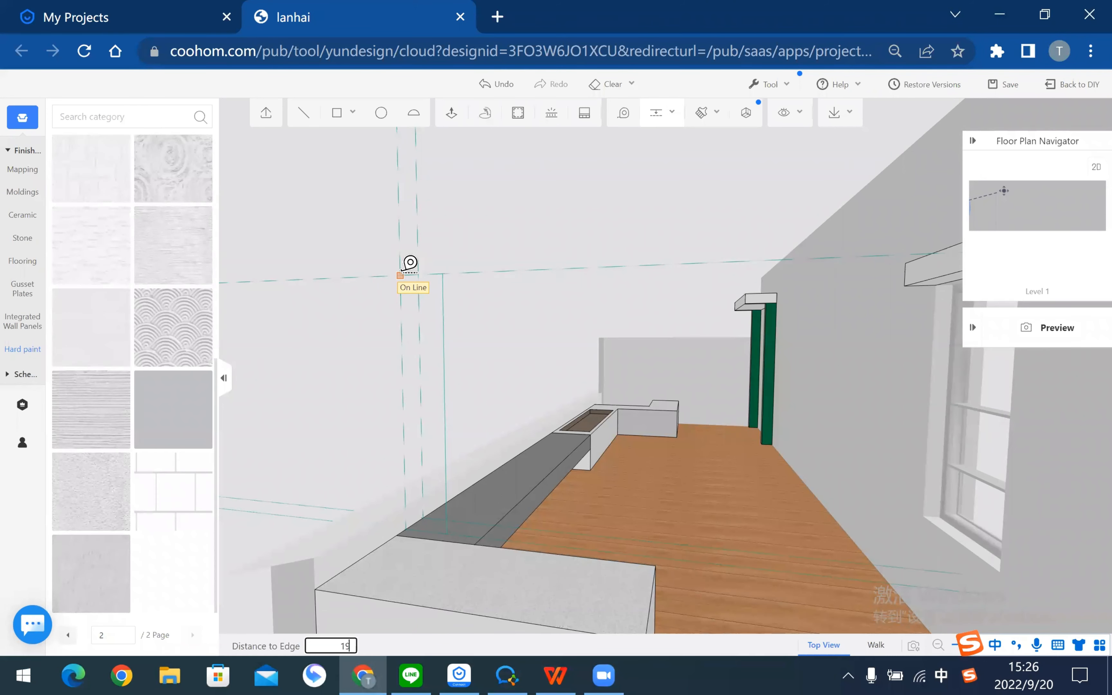
{"action": "key", "text": "Return"}
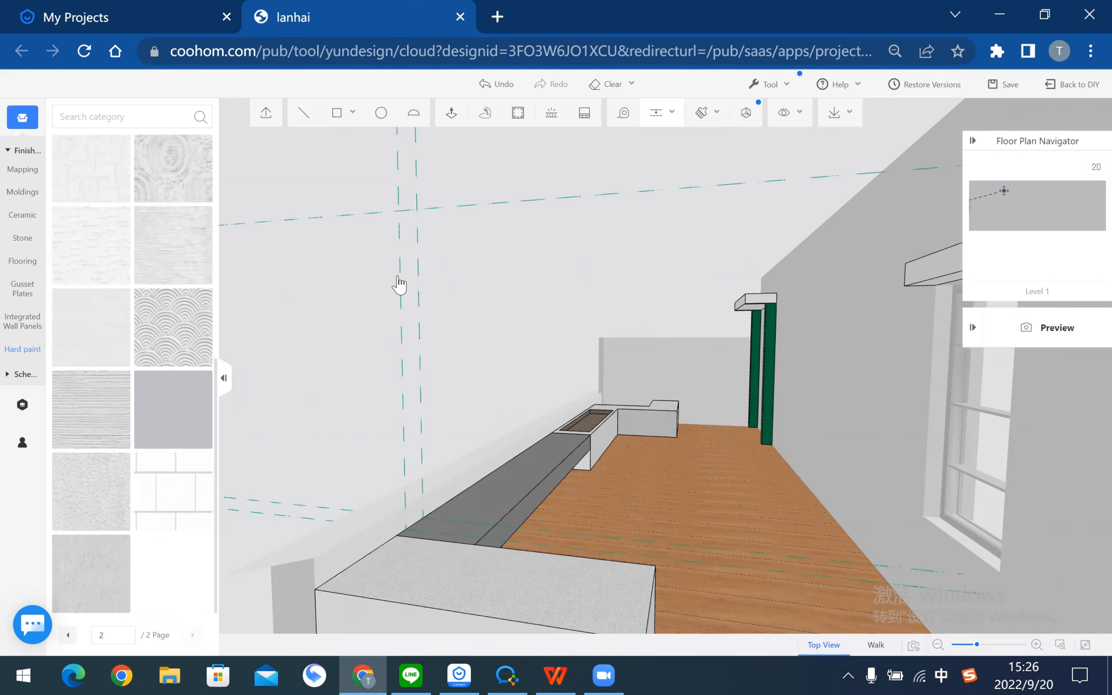
{"action": "left_click_drag", "start_coordinate": [336, 305], "coordinate": [450, 516]}
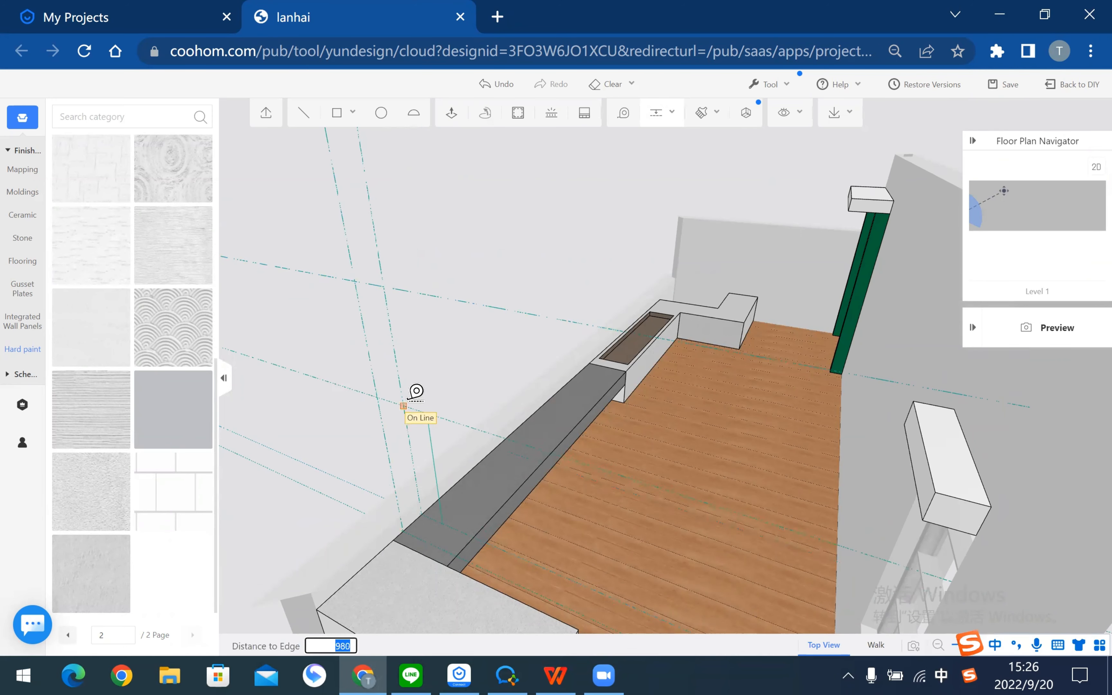
{"action": "key", "text": "Return"}
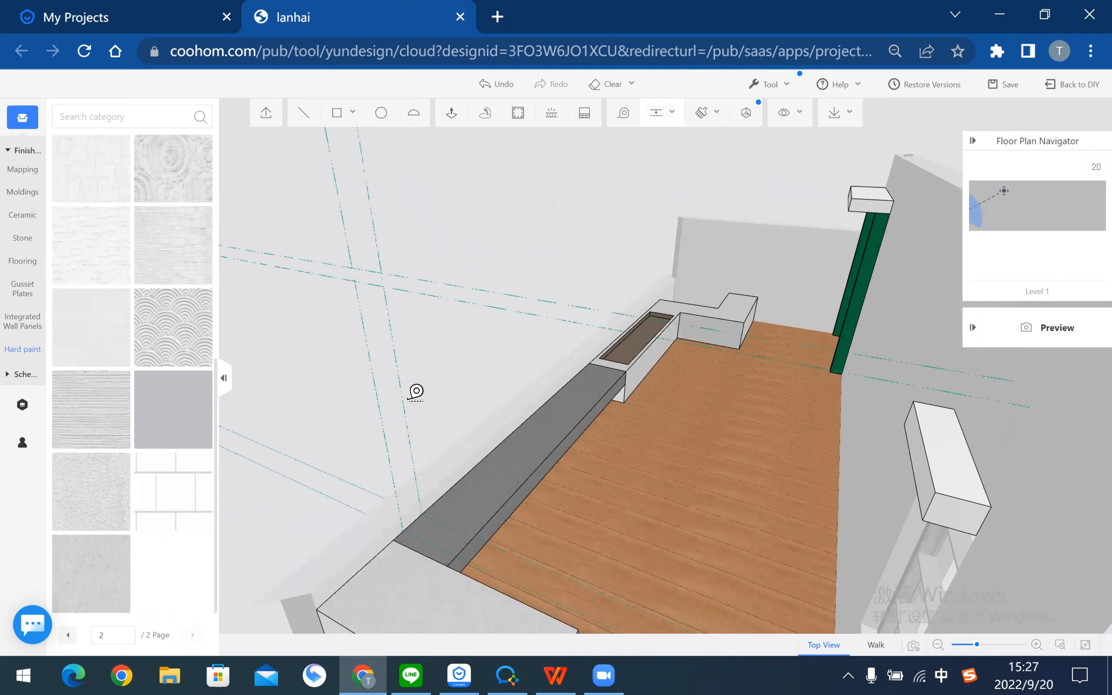
{"action": "key", "text": "Escape"}
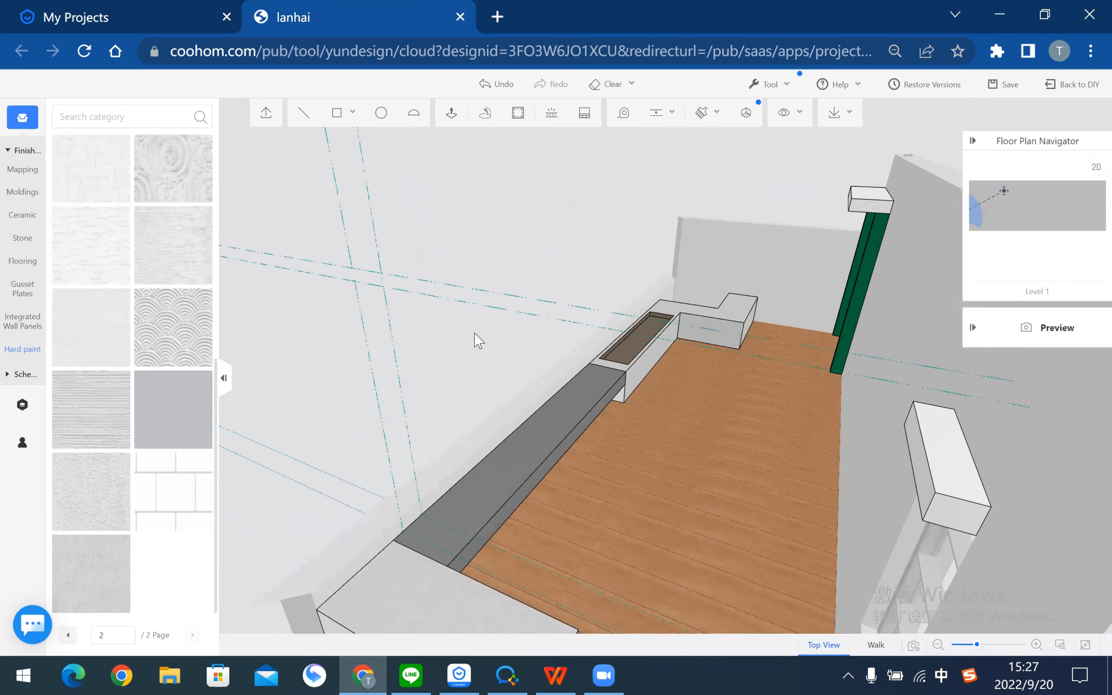
- Add another 1900 guide along the top of the window wall
{"action": "left_click_drag", "start_coordinate": [444, 394], "coordinate": [493, 401]}
{"action": "left_click_drag", "start_coordinate": [768, 404], "coordinate": [653, 466]}
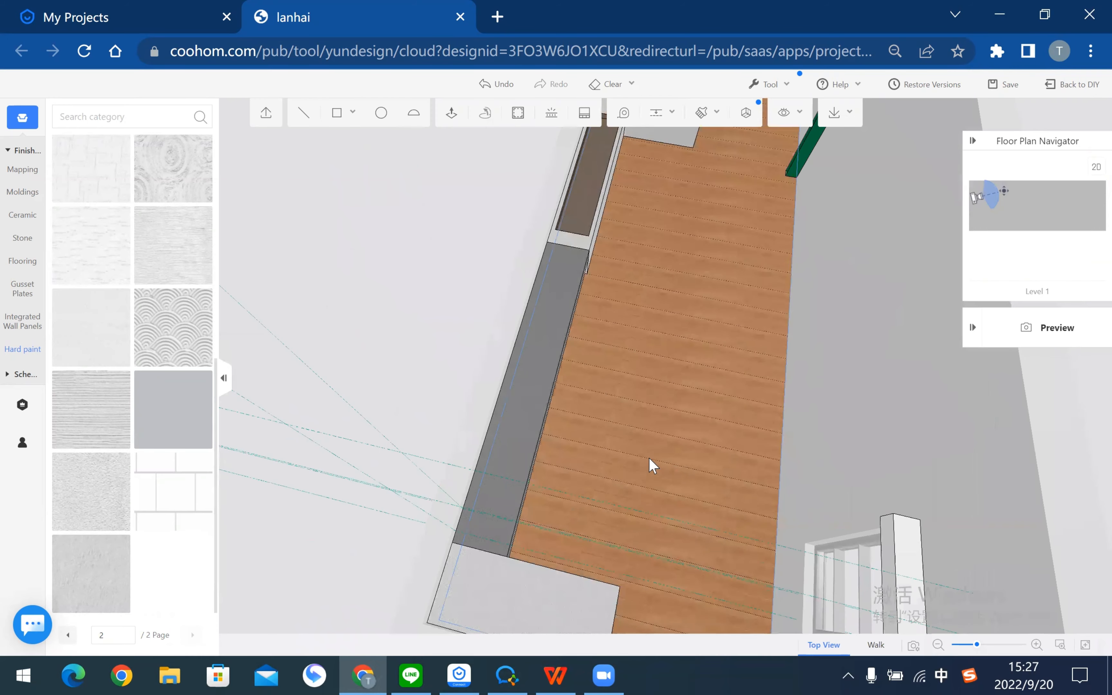
{"action": "left_click_drag", "start_coordinate": [593, 435], "coordinate": [801, 402]}
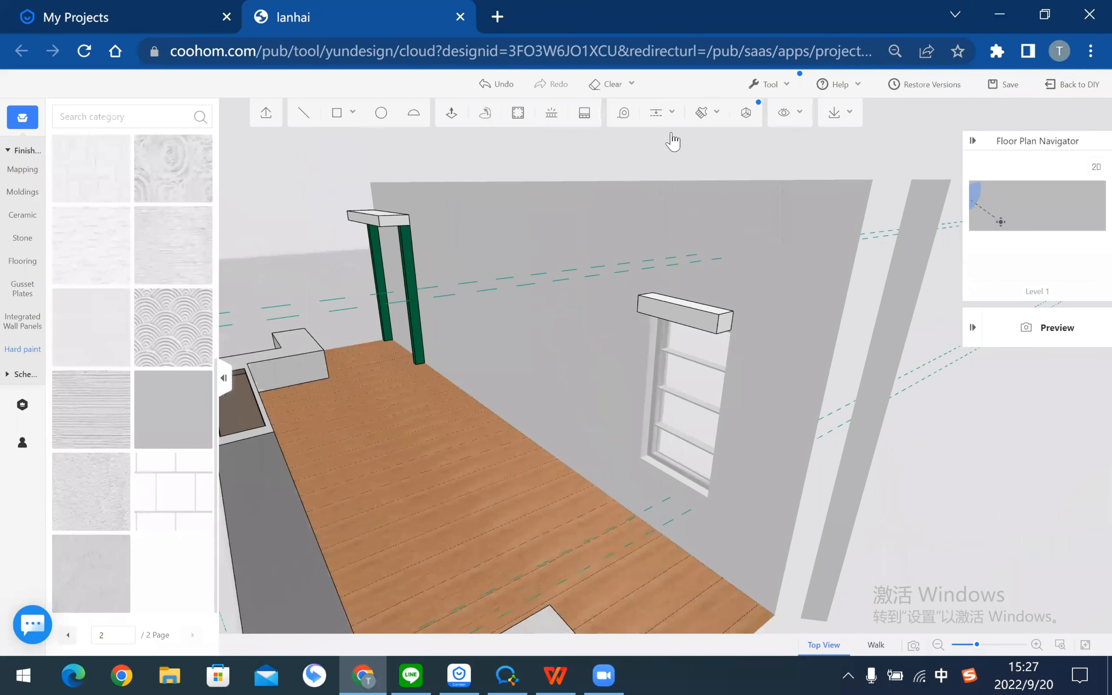
{"action": "left_click_drag", "start_coordinate": [673, 137], "coordinate": [708, 527]}
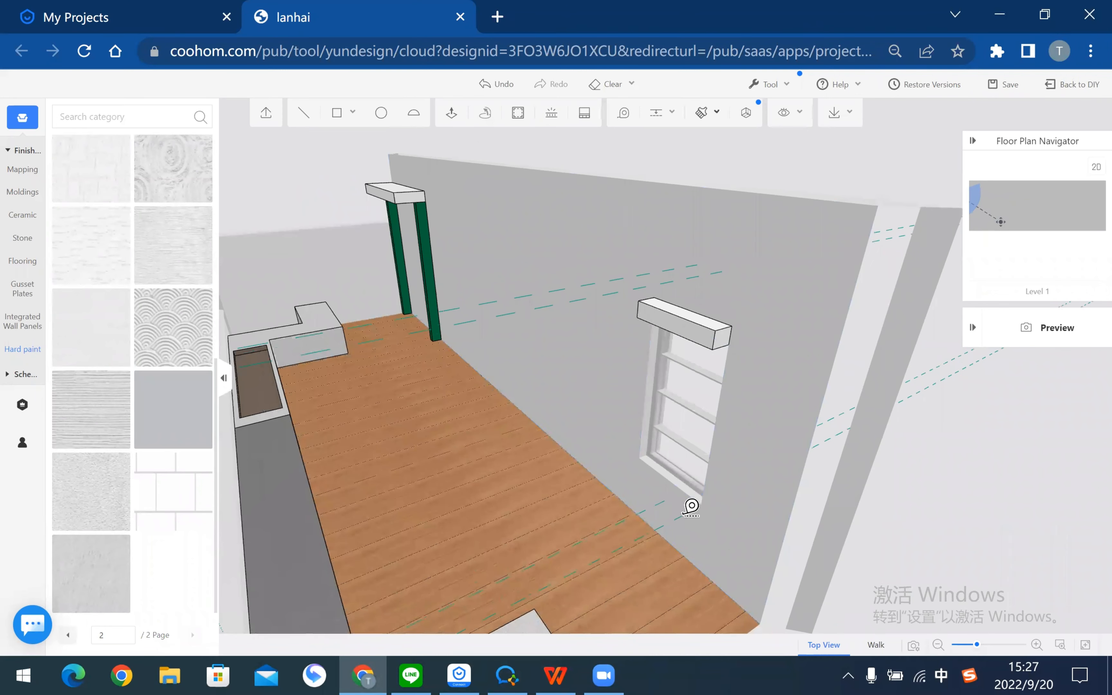
{"action": "left_click", "coordinate": [726, 594]}
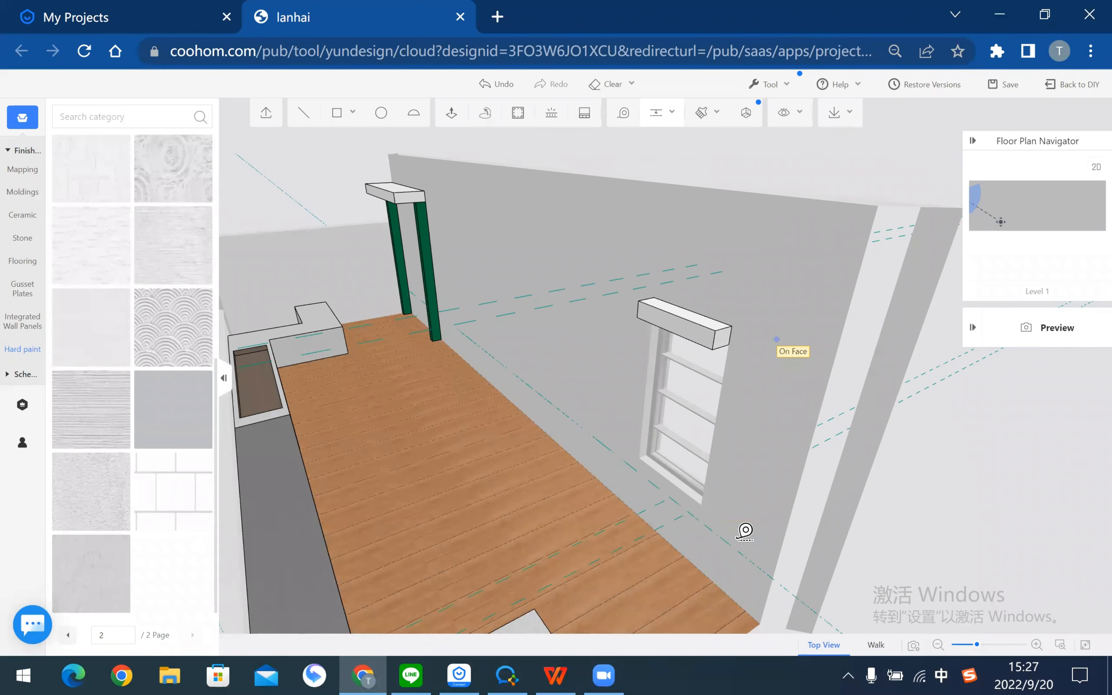
{"action": "left_click", "coordinate": [741, 264]}
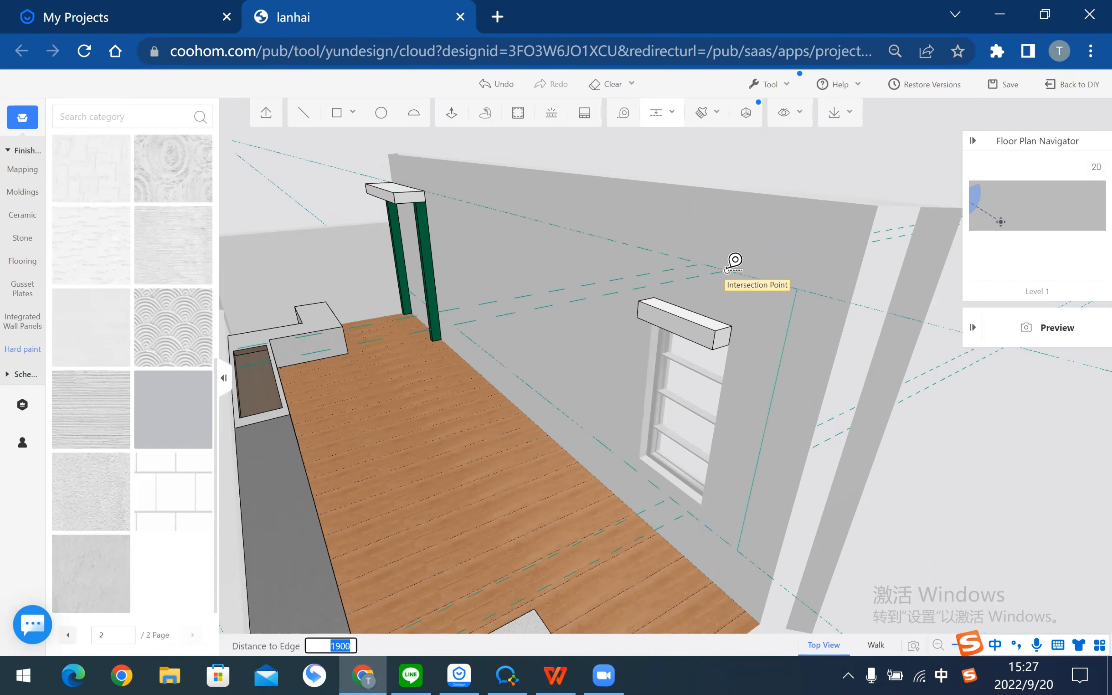
{"action": "left_click", "coordinate": [727, 272]}
{"action": "mouse_move", "coordinate": [764, 275]}
{"action": "middle_mouse_down"}
{"action": "mouse_move", "coordinate": [690, 266]}
{"action": "mouse_move", "coordinate": [740, 285]}
{"action": "mouse_move", "coordinate": [671, 345]}
{"action": "mouse_move", "coordinate": [825, 292]}
{"action": "mouse_move", "coordinate": [691, 310]}
{"action": "mouse_move", "coordinate": [693, 340]}
{"action": "mouse_move", "coordinate": [664, 352]}
{"action": "mouse_move", "coordinate": [693, 331]}
{"action": "mouse_move", "coordinate": [655, 318]}
{"action": "middle_mouse_up"}
- Close the beam outline between the guide intersections into a flat white face
{"action": "scroll", "coordinate": [779, 313], "scroll_direction": "down", "scroll_amount": 6}
{"action": "scroll", "coordinate": [458, 327], "scroll_direction": "up", "scroll_amount": 2}
{"action": "scroll", "coordinate": [458, 325], "scroll_direction": "up", "scroll_amount": 4}
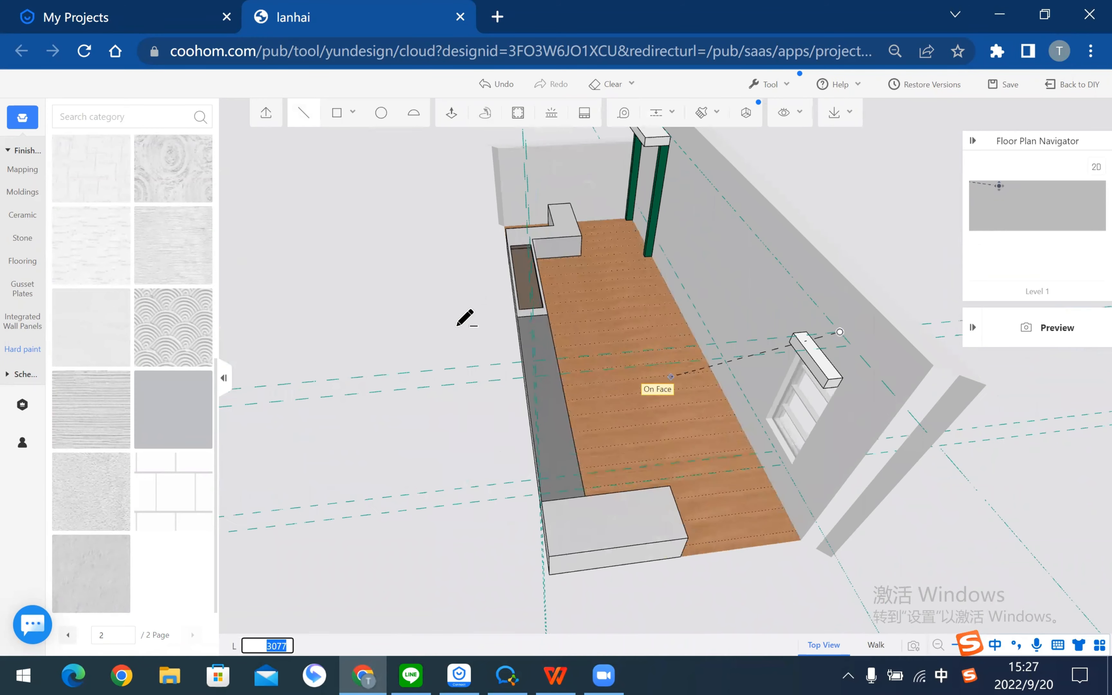
{"action": "middle_click_drag", "start_coordinate": [439, 339], "coordinate": [447, 339]}
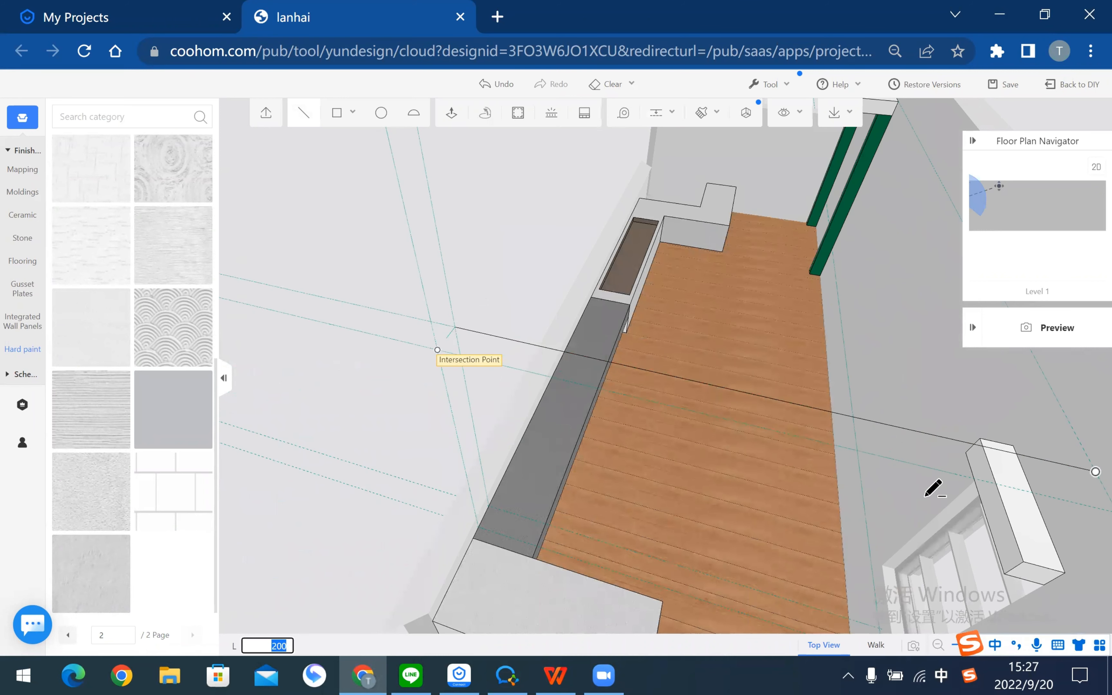
{"action": "middle_click_drag", "start_coordinate": [757, 442], "coordinate": [765, 404]}
{"action": "left_click", "coordinate": [753, 451]}
{"action": "left_click", "coordinate": [755, 418]}
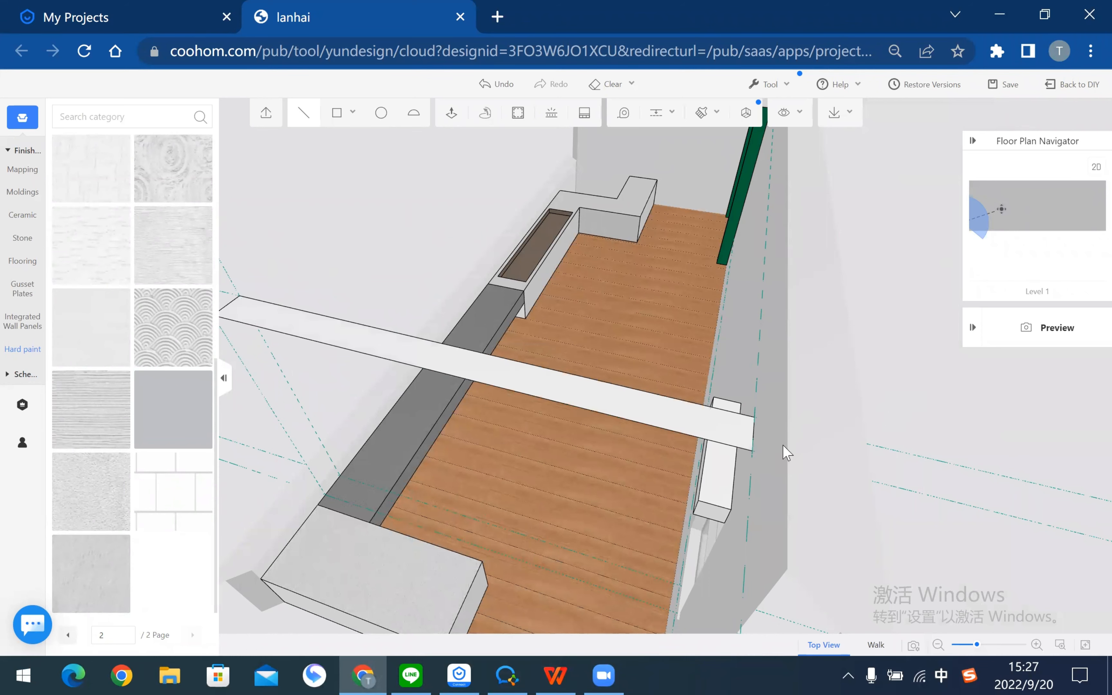
{"action": "scroll", "coordinate": [522, 446], "scroll_direction": "down", "scroll_amount": 3}
{"action": "middle_click_drag", "start_coordinate": [522, 445], "coordinate": [653, 366]}
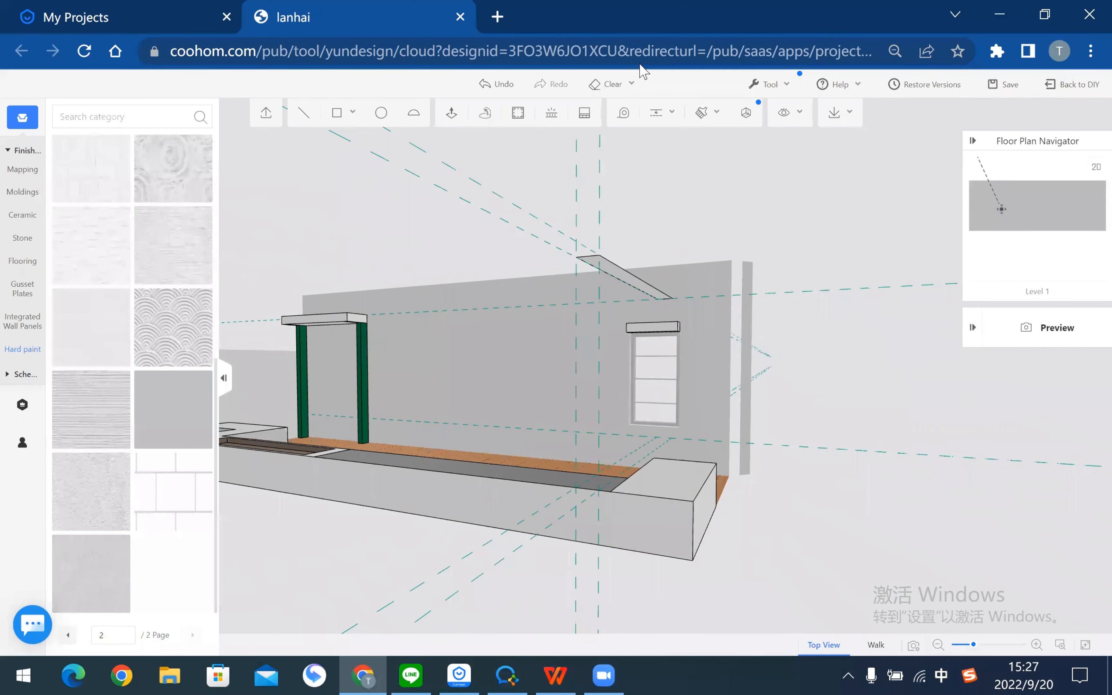
- Draw the 1900 vertical edge down from the beam's corner to its end point
{"action": "left_click", "coordinate": [656, 113]}
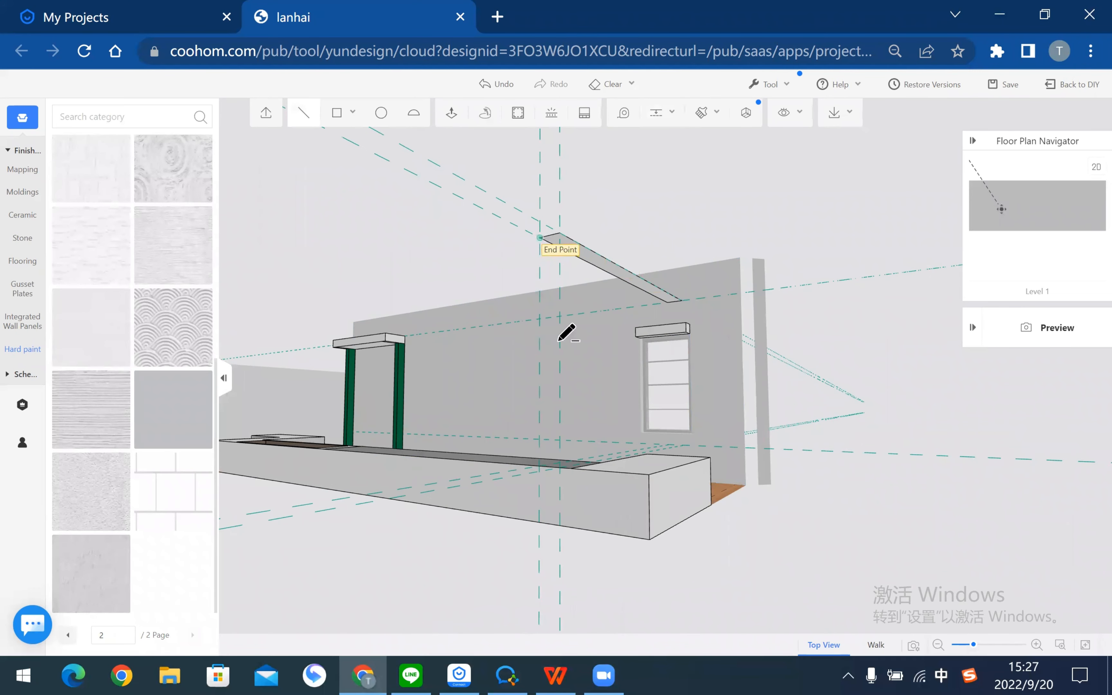
{"action": "scroll", "coordinate": [598, 506], "scroll_direction": "up", "scroll_amount": 3}
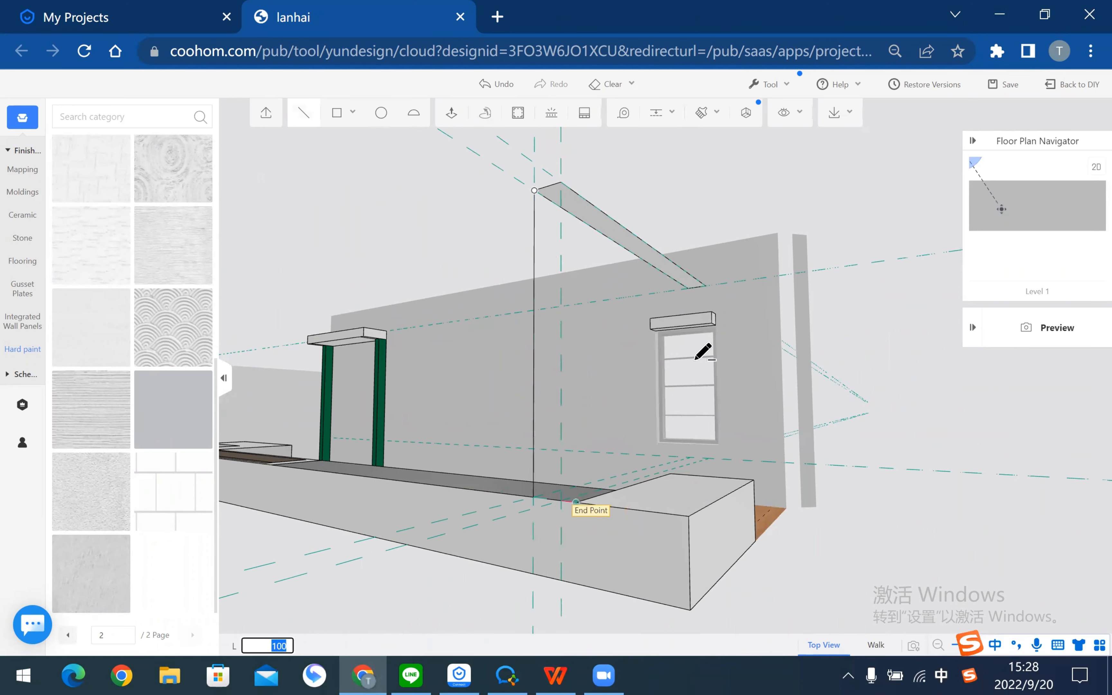
{"action": "left_click", "coordinate": [562, 182]}
{"action": "middle_click_drag", "start_coordinate": [922, 390], "coordinate": [849, 414]}
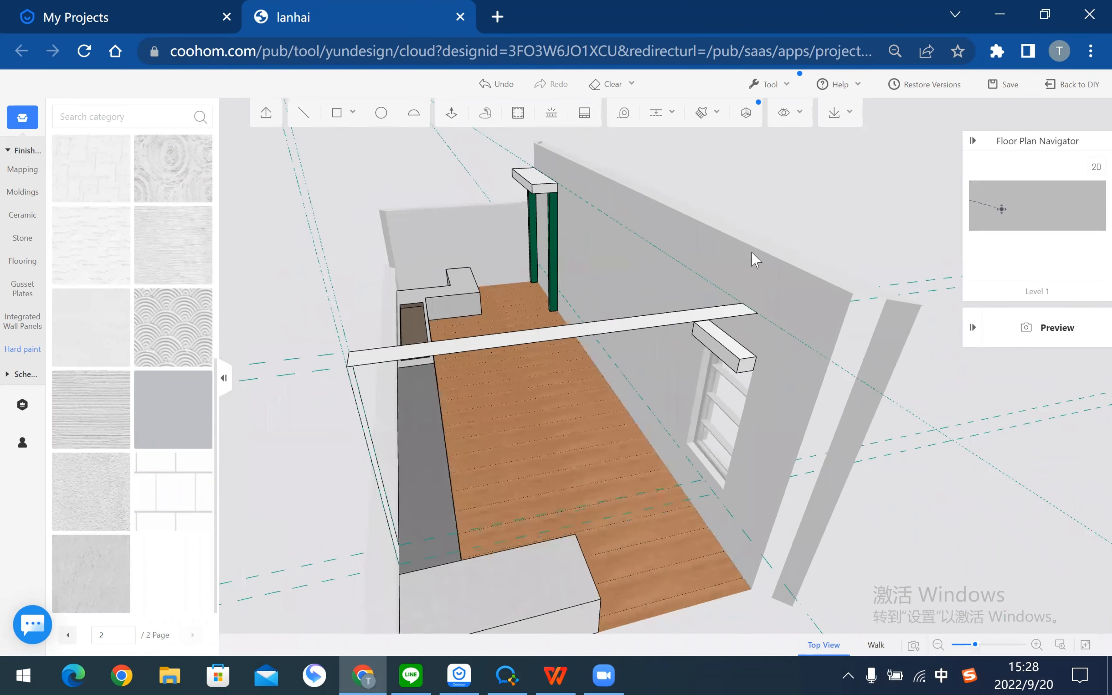
- Add a guide line 150 from the beam's edge
{"action": "left_click", "coordinate": [623, 113]}
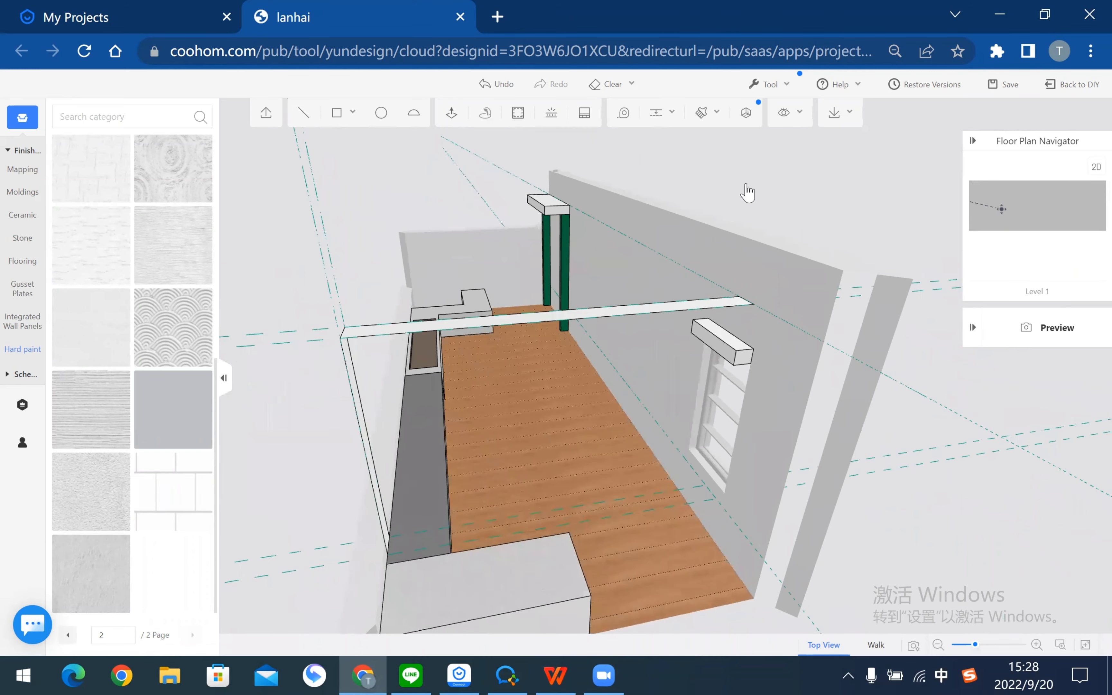
{"action": "middle_click_drag", "start_coordinate": [718, 189], "coordinate": [849, 199]}
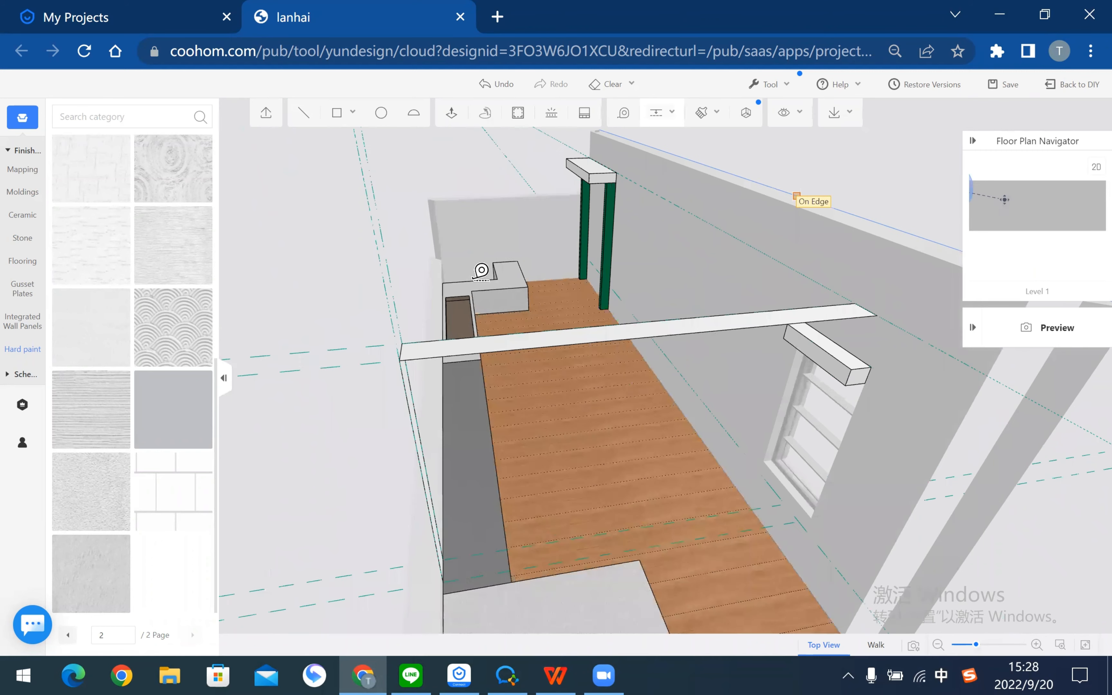
{"action": "middle_click_drag", "start_coordinate": [324, 291], "coordinate": [385, 293]}
{"action": "scroll", "coordinate": [363, 292], "scroll_direction": "up", "scroll_amount": 2}
{"action": "scroll", "coordinate": [378, 268], "scroll_direction": "up", "scroll_amount": 2}
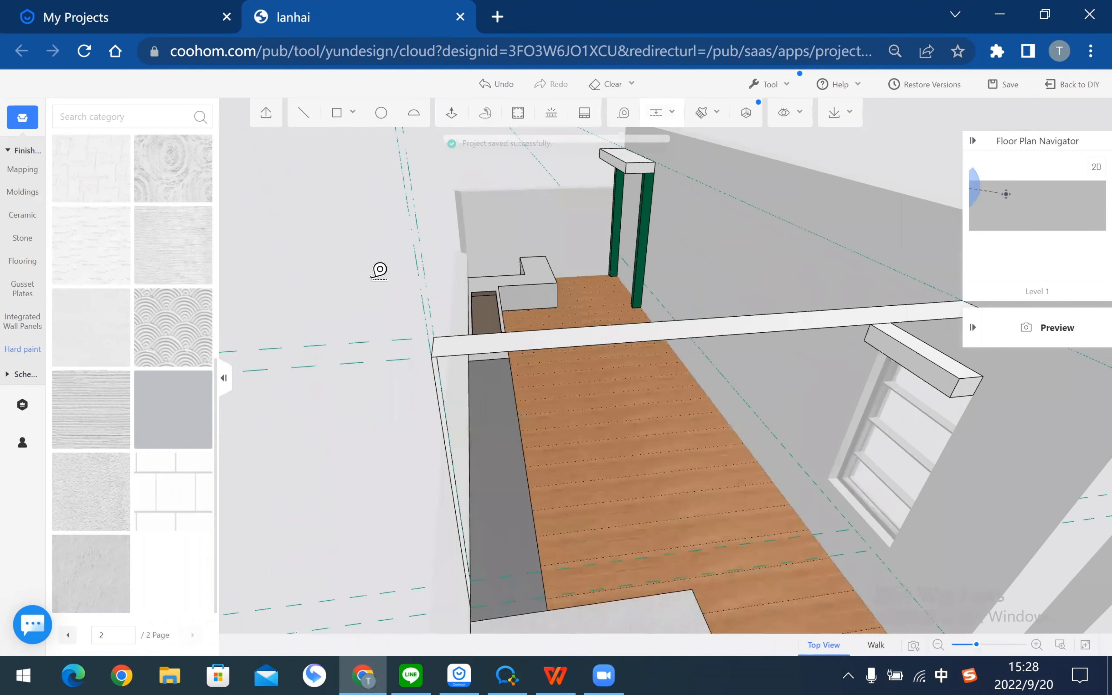
{"action": "scroll", "coordinate": [379, 278], "scroll_direction": "up", "scroll_amount": 1}
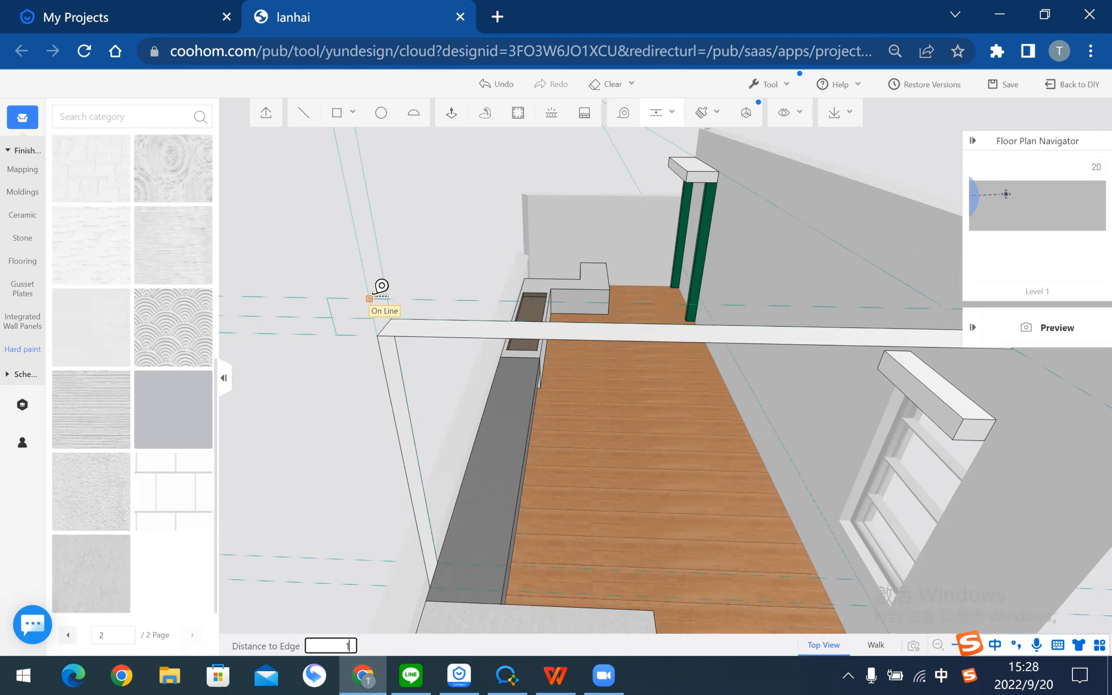
{"action": "key", "text": "Return"}
- Add a guide 247 from the left wall edge
{"action": "right_click_drag", "start_coordinate": [314, 437], "coordinate": [470, 349]}
{"action": "right_click_drag", "start_coordinate": [404, 365], "coordinate": [486, 393]}
{"action": "left_click", "coordinate": [436, 548]}
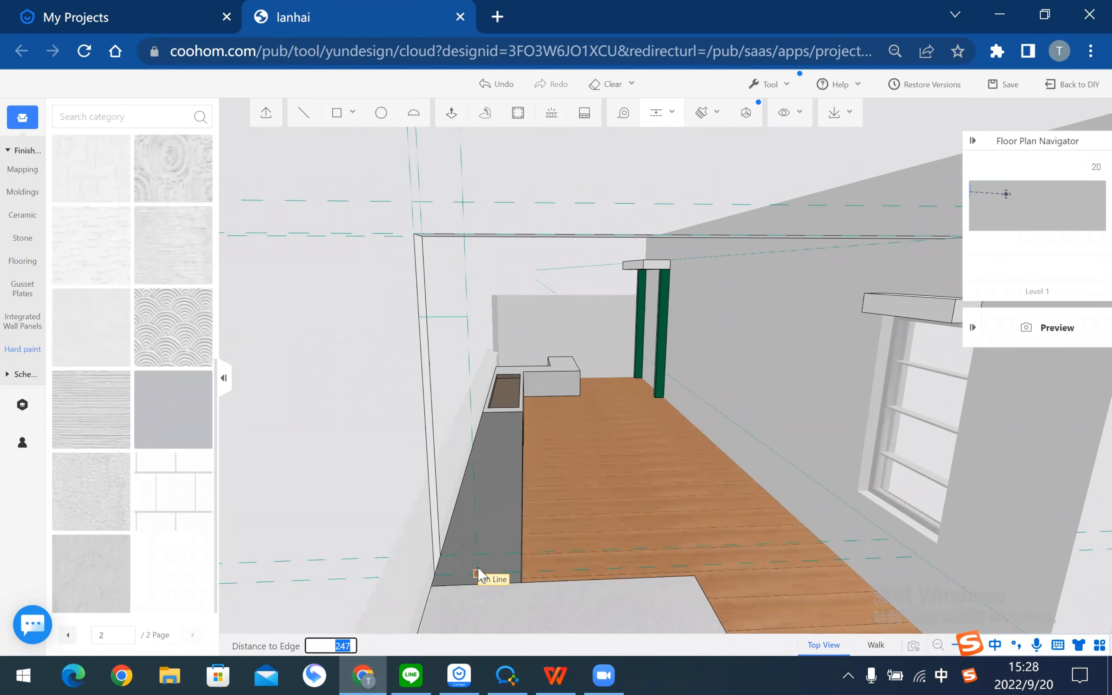
{"action": "left_click", "coordinate": [478, 575]}
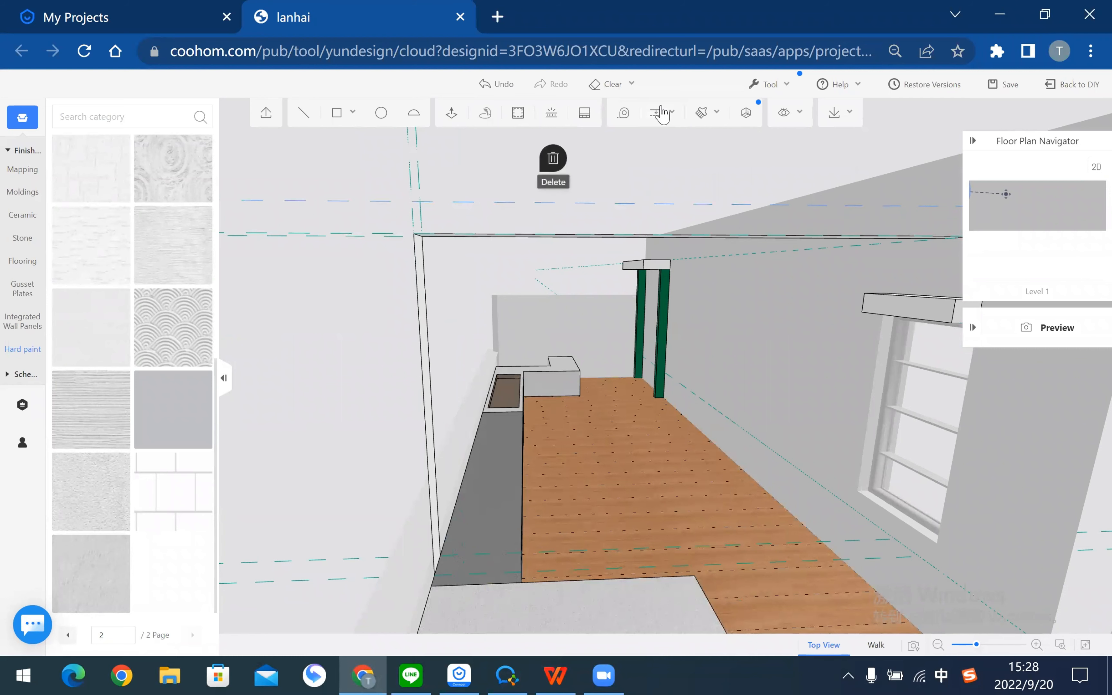
- Add two guides 100 from existing edges, then select the white strip face
{"action": "right_click_drag", "start_coordinate": [550, 191], "coordinate": [530, 203]}
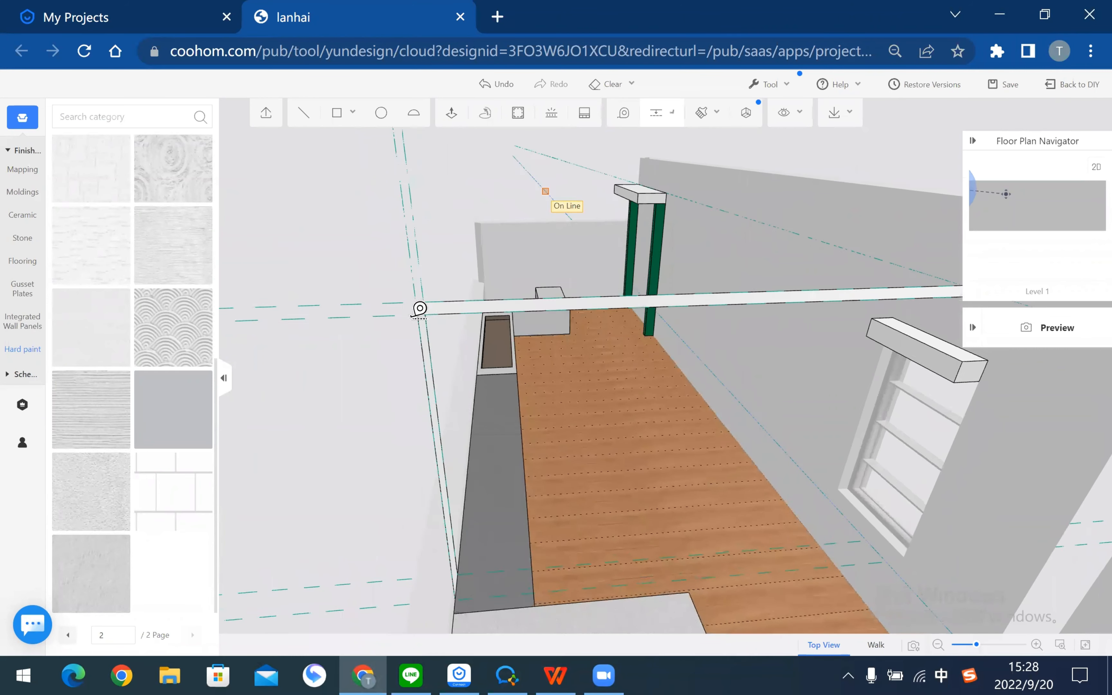
{"action": "left_click", "coordinate": [426, 276]}
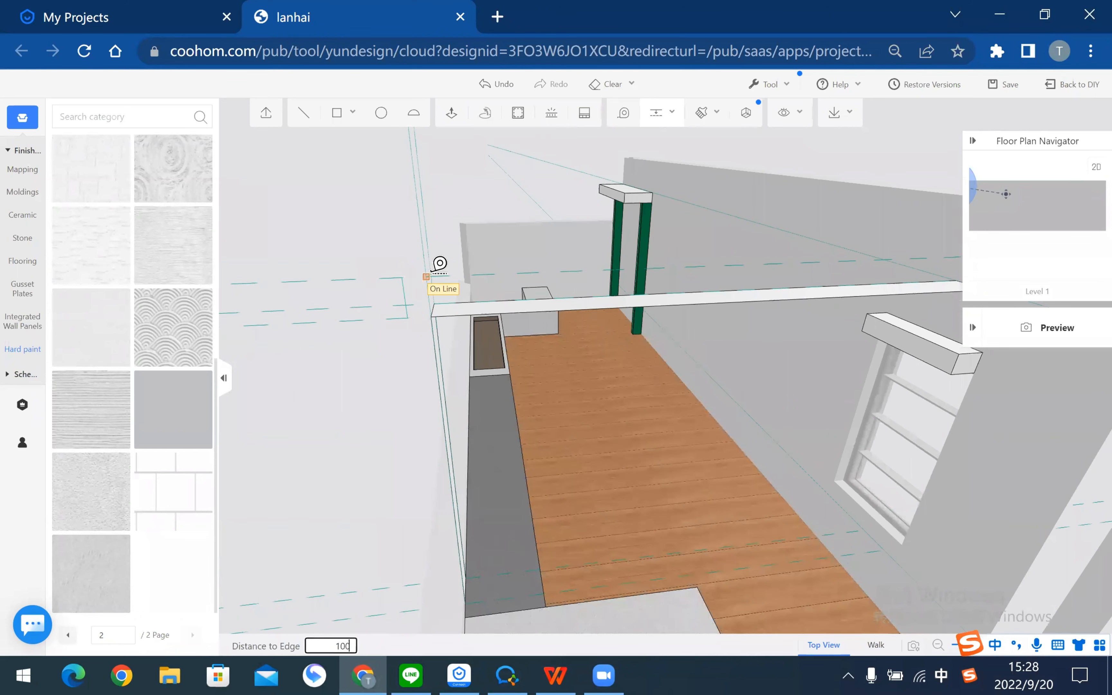
{"action": "key", "text": "Return"}
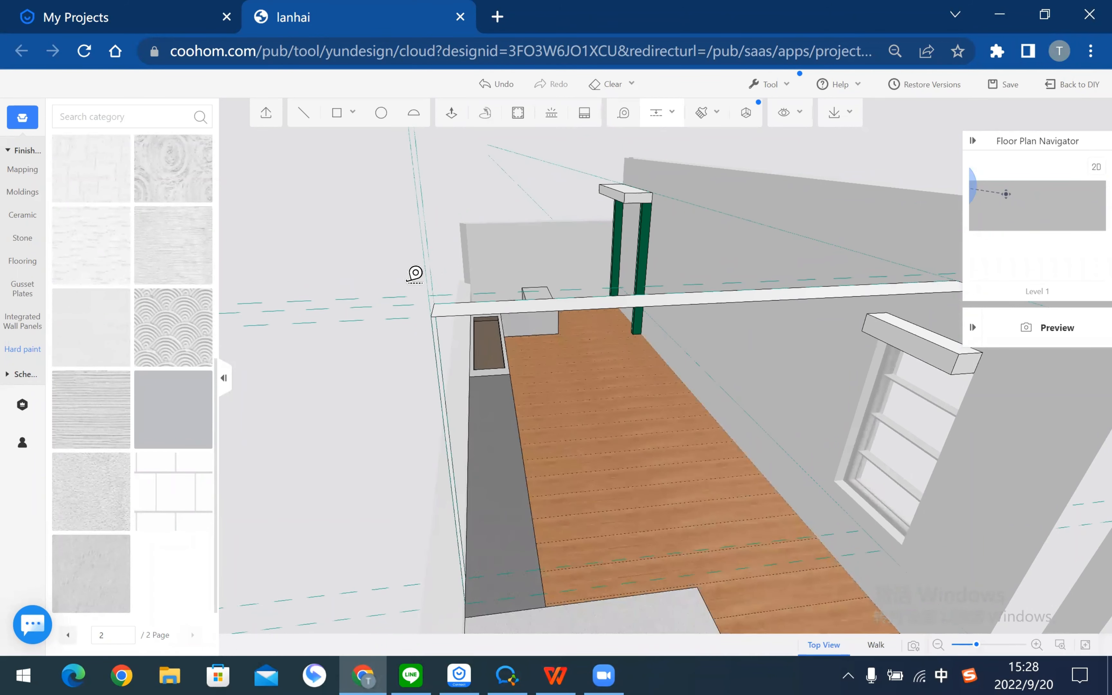
{"action": "right_click_drag", "start_coordinate": [608, 422], "coordinate": [611, 408]}
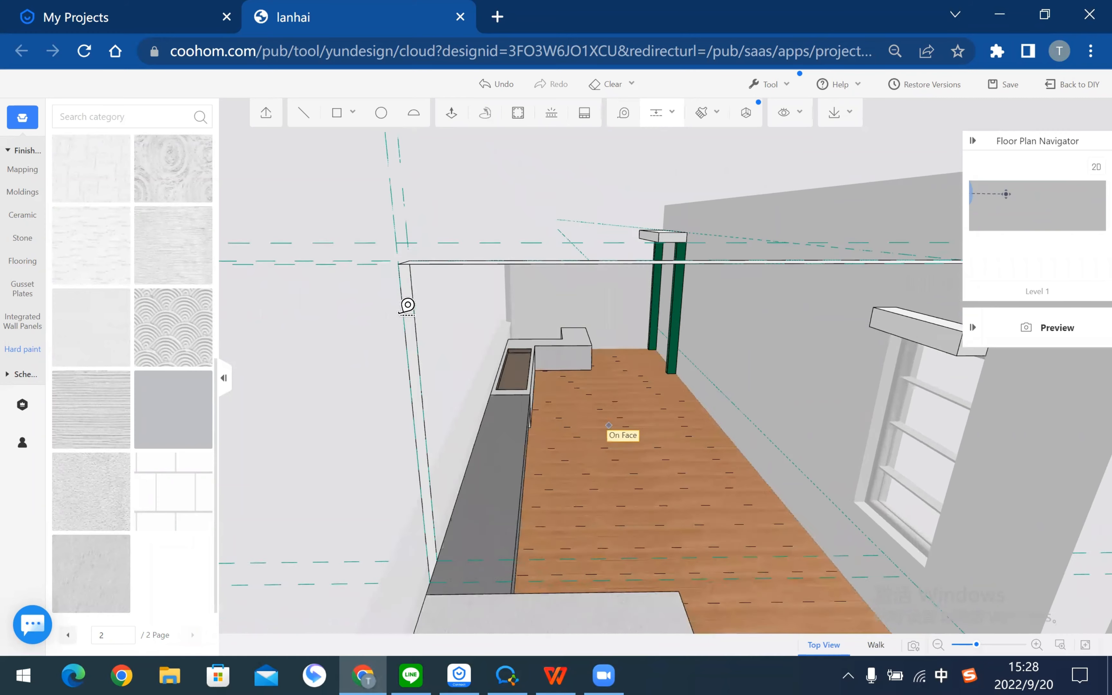
{"action": "left_click", "coordinate": [482, 484]}
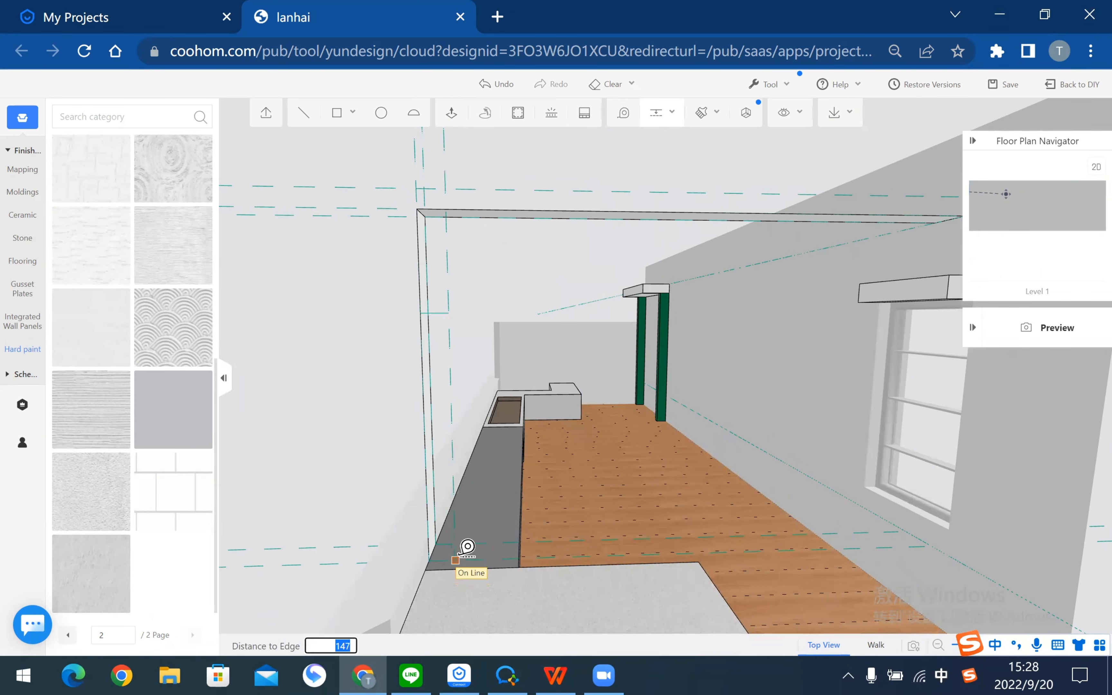
{"action": "key", "text": "Return"}
{"action": "right_click_drag", "start_coordinate": [671, 446], "coordinate": [679, 373]}
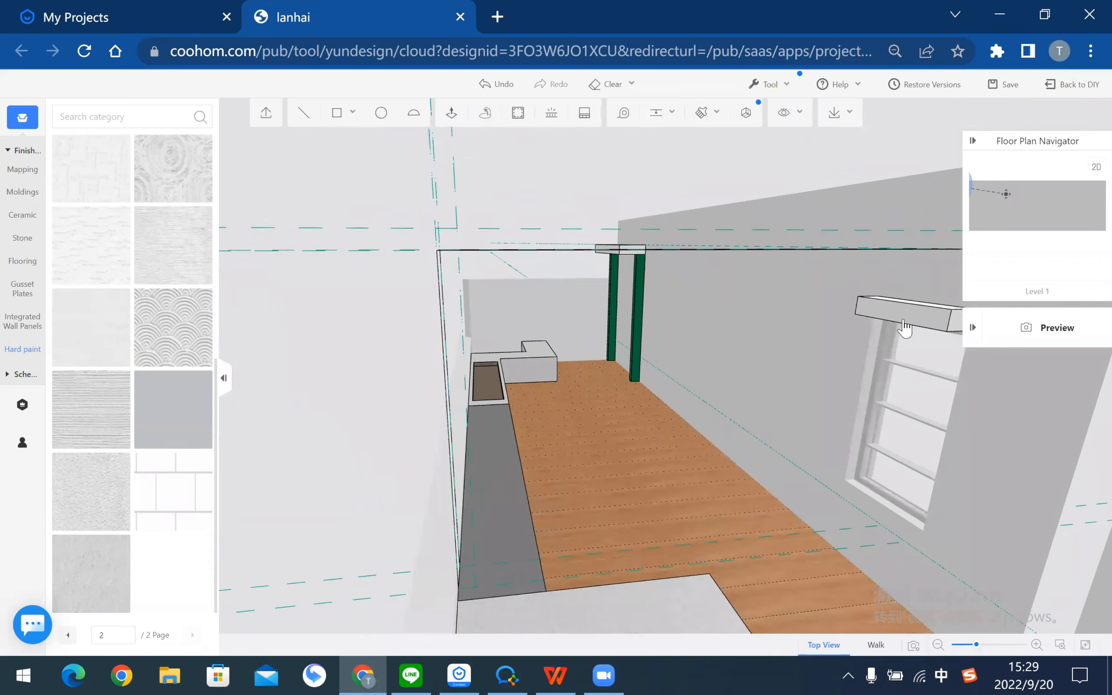
{"action": "left_click", "coordinate": [679, 373]}
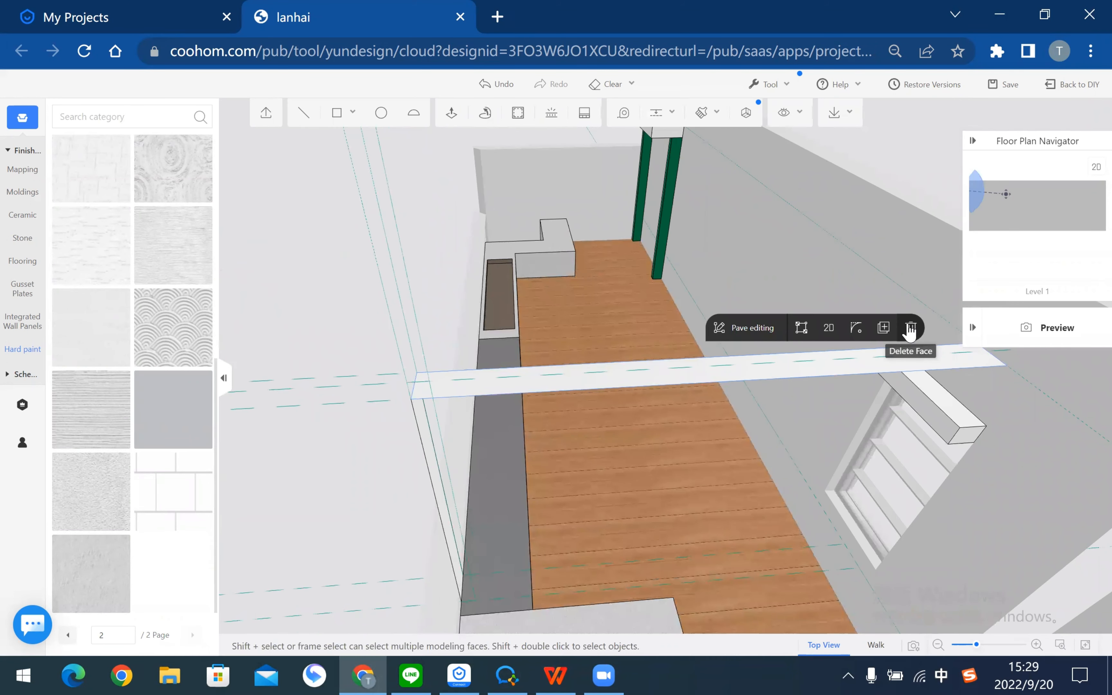
- Delete the white strip face and select the vertical guide along the post
{"action": "left_click", "coordinate": [911, 328]}
{"action": "right_click_drag", "start_coordinate": [633, 474], "coordinate": [471, 201]}
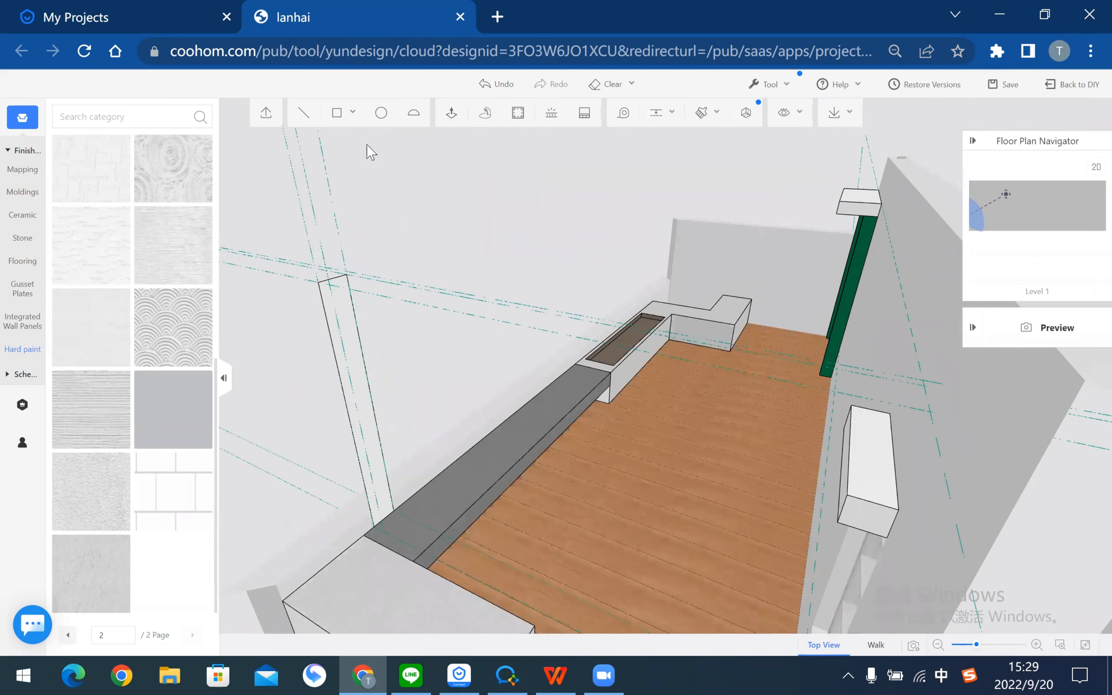
{"action": "left_click", "coordinate": [661, 114]}
{"action": "left_click", "coordinate": [386, 389]}
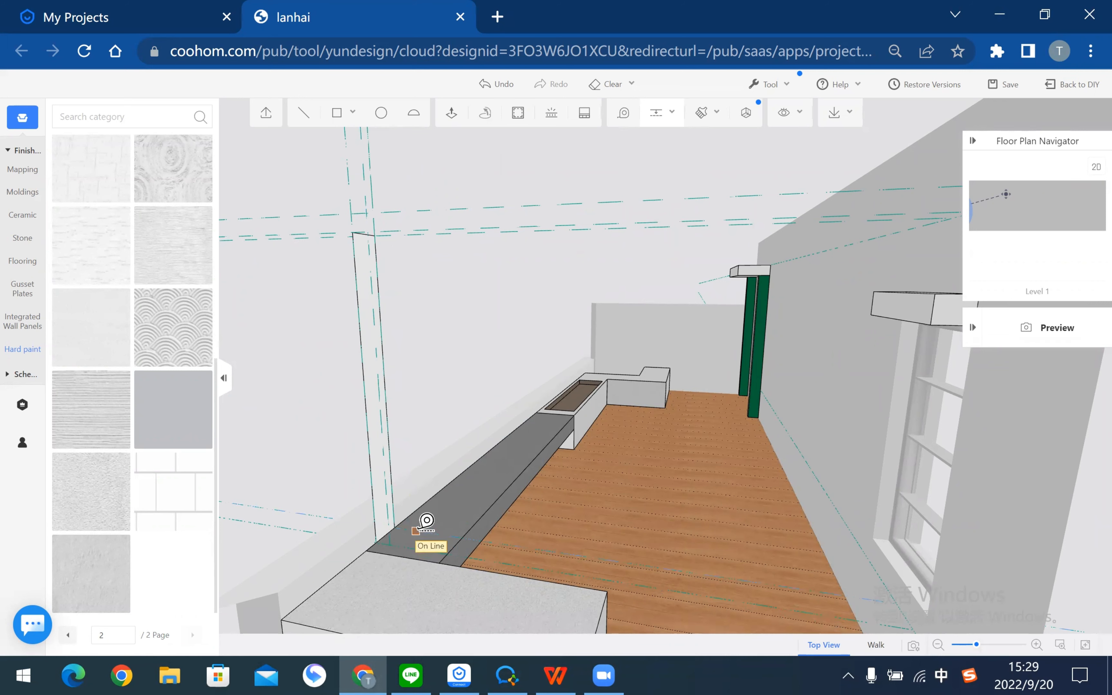
{"action": "scroll", "coordinate": [347, 376], "scroll_direction": "up", "scroll_amount": 2}
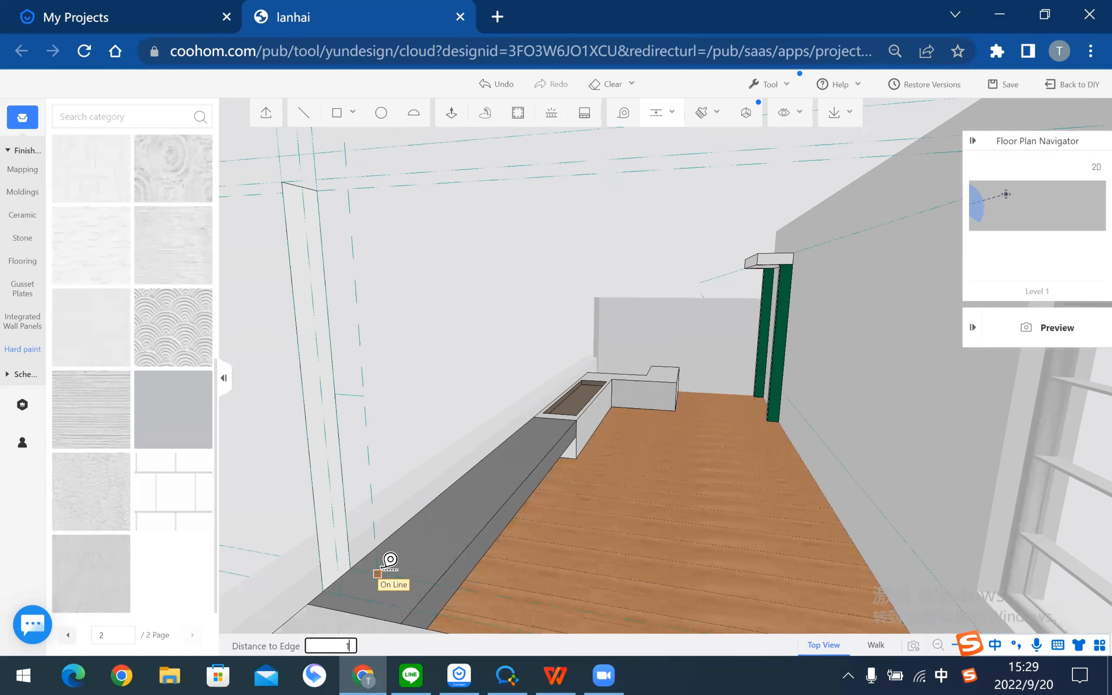
- Add guide lines along the terrace walls, each offset 10 from its edge
{"action": "type", "text": "0"}
{"action": "key", "text": "Return"}
{"action": "left_click_drag", "start_coordinate": [451, 356], "coordinate": [561, 324]}
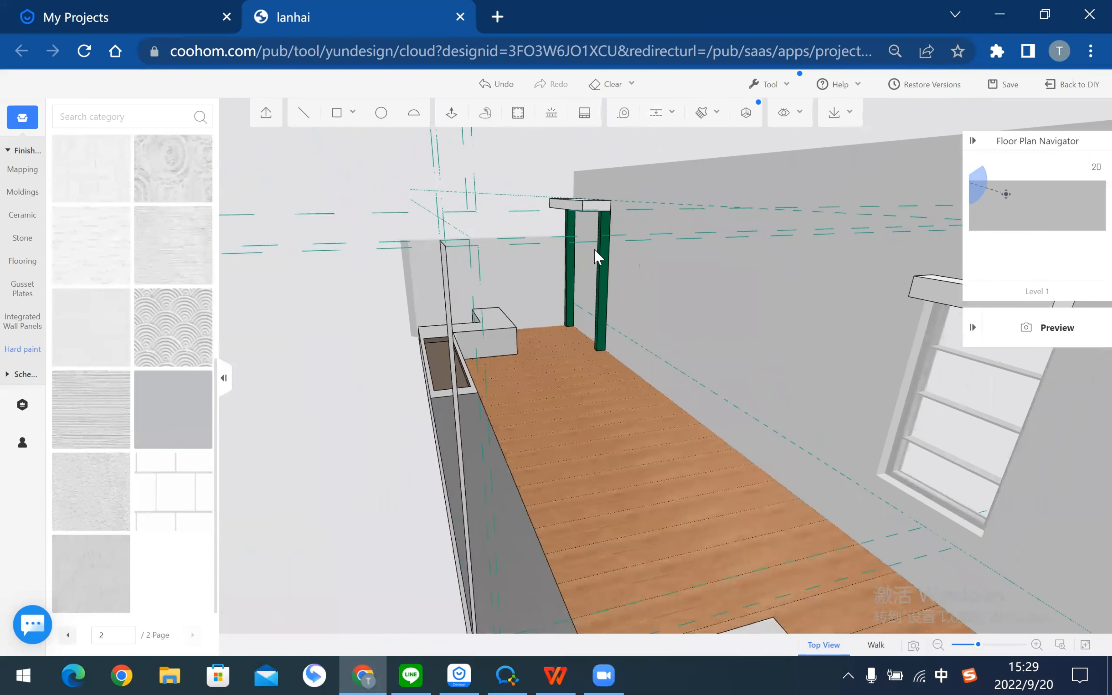
{"action": "left_click_drag", "start_coordinate": [594, 249], "coordinate": [782, 295]}
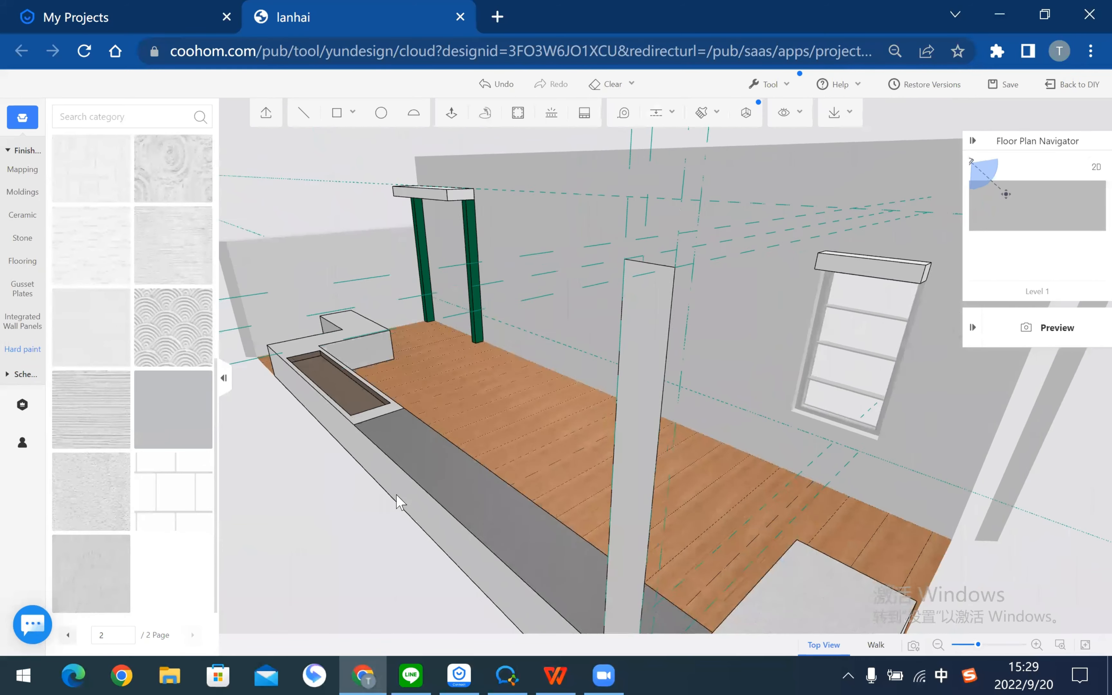
{"action": "left_click_drag", "start_coordinate": [399, 501], "coordinate": [673, 306]}
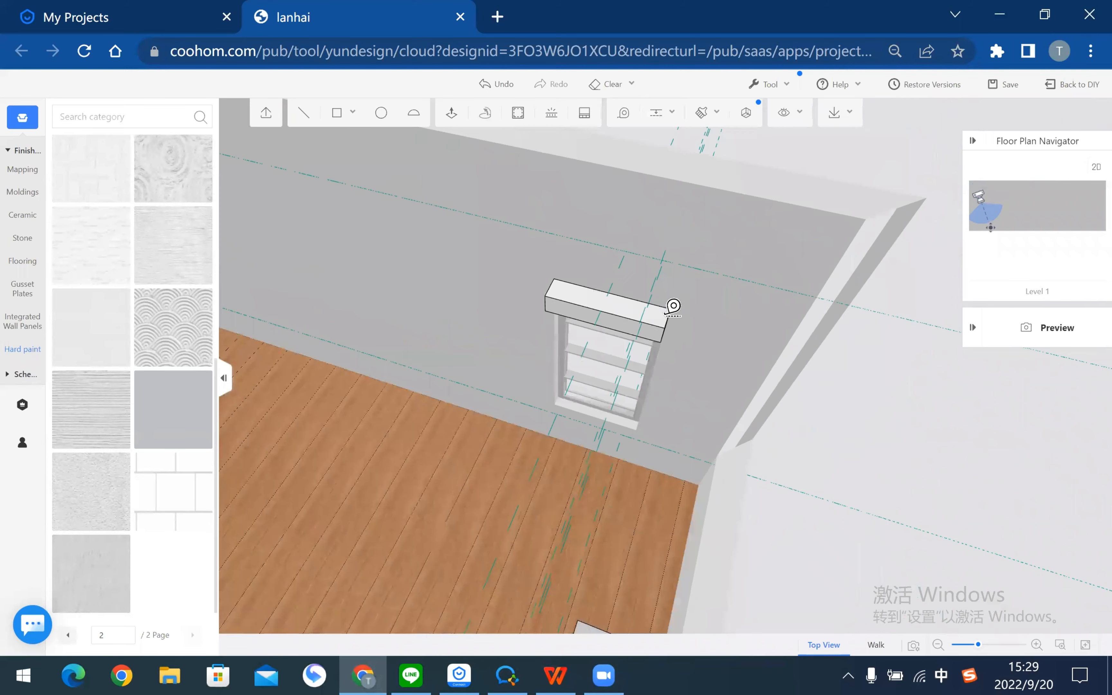
{"action": "key", "text": "Return"}
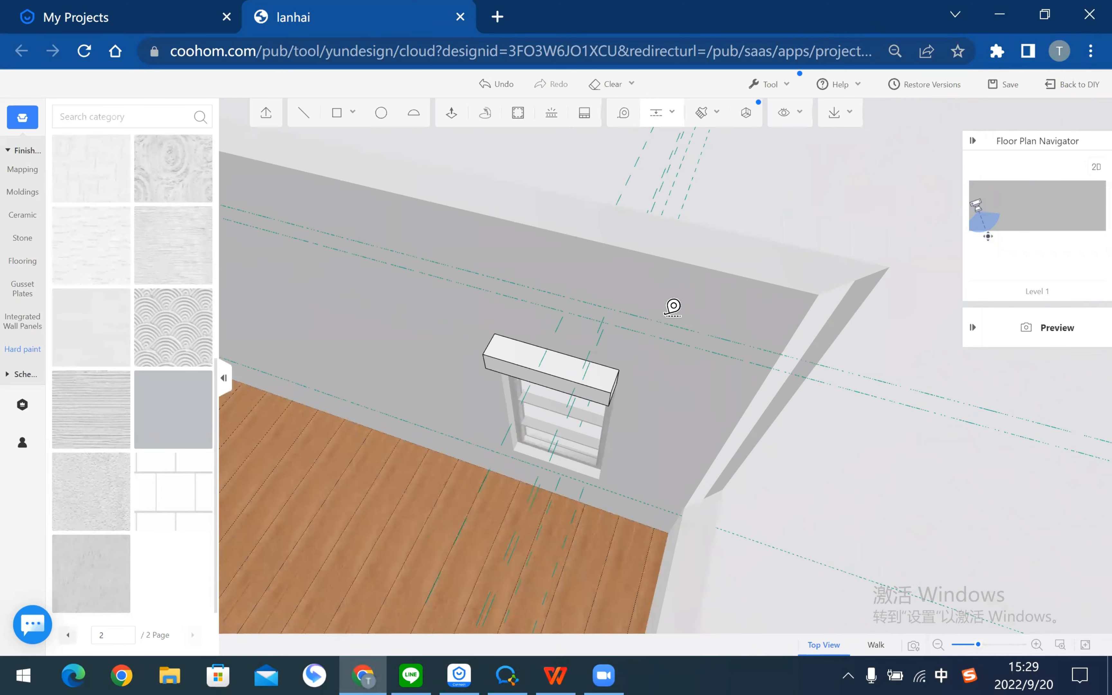
{"action": "left_click_drag", "start_coordinate": [723, 304], "coordinate": [625, 272]}
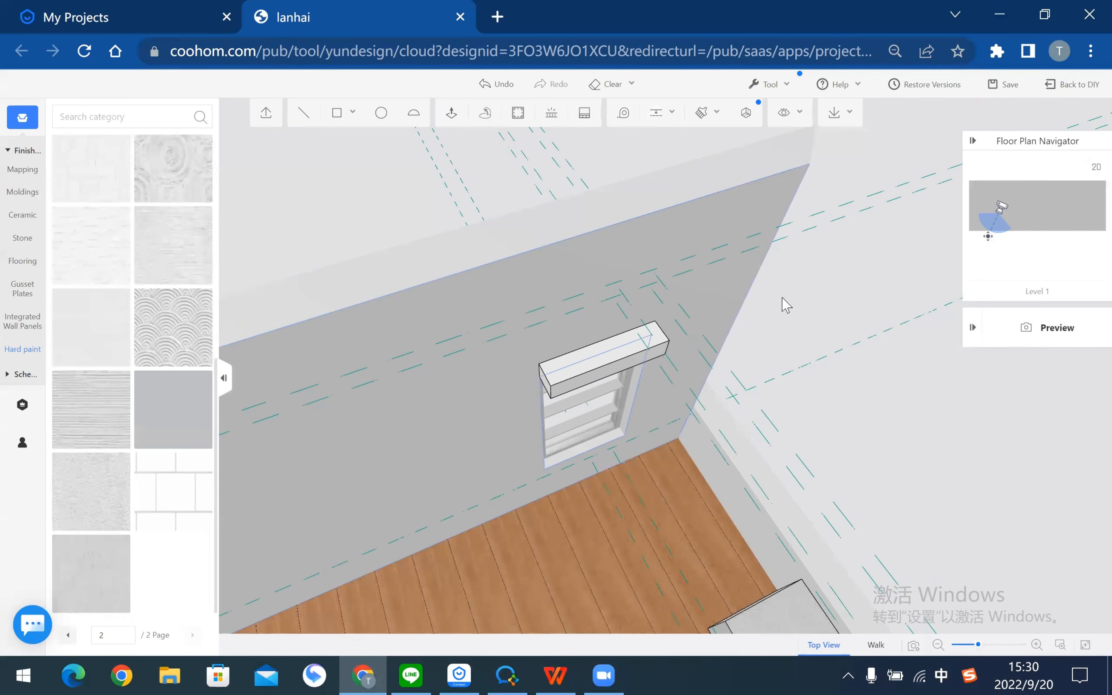
{"action": "left_click_drag", "start_coordinate": [808, 326], "coordinate": [606, 320]}
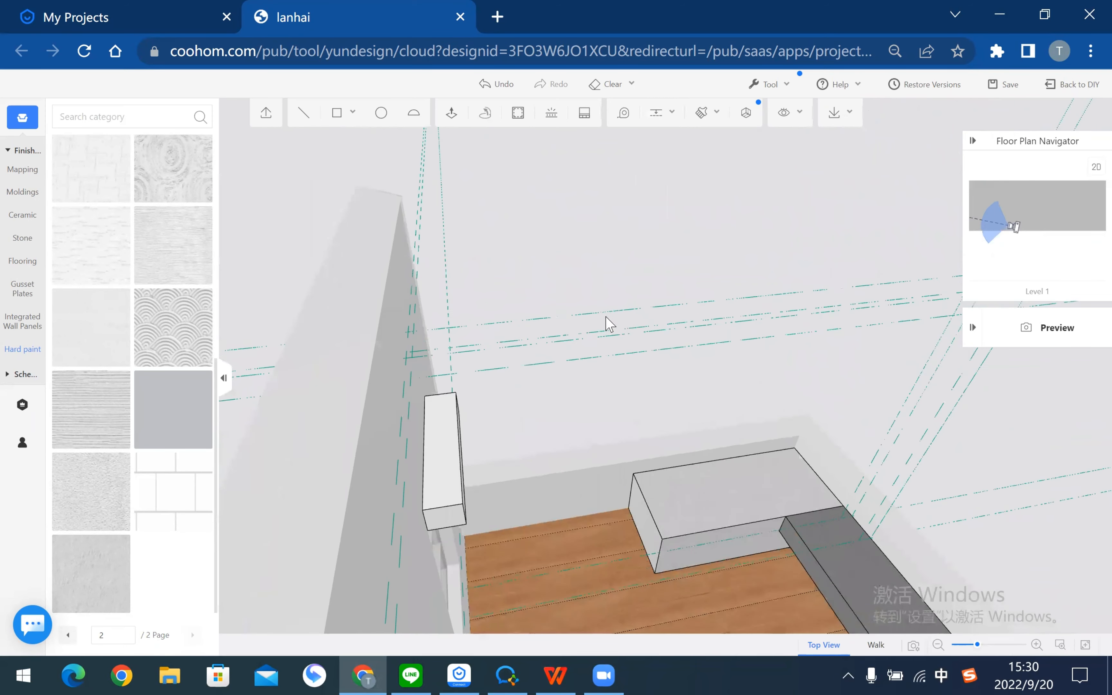
{"action": "left_click", "coordinate": [302, 122]}
- Trace a closed outline for the thin top slab
{"action": "left_click", "coordinate": [428, 369]}
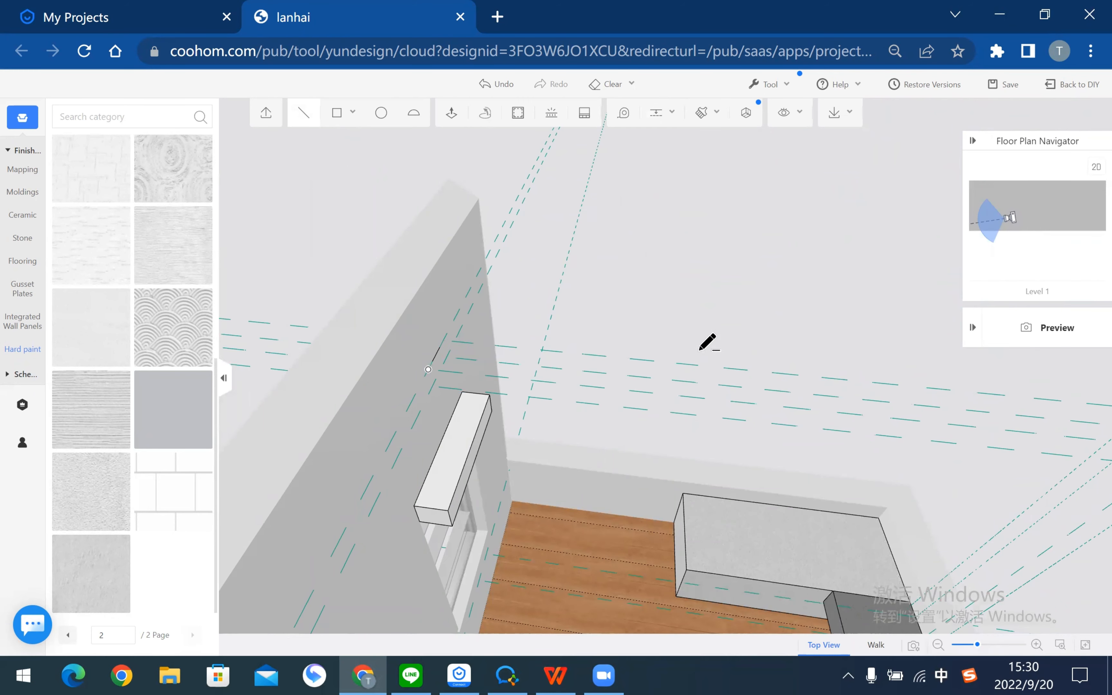
{"action": "left_click_drag", "start_coordinate": [581, 304], "coordinate": [367, 241]}
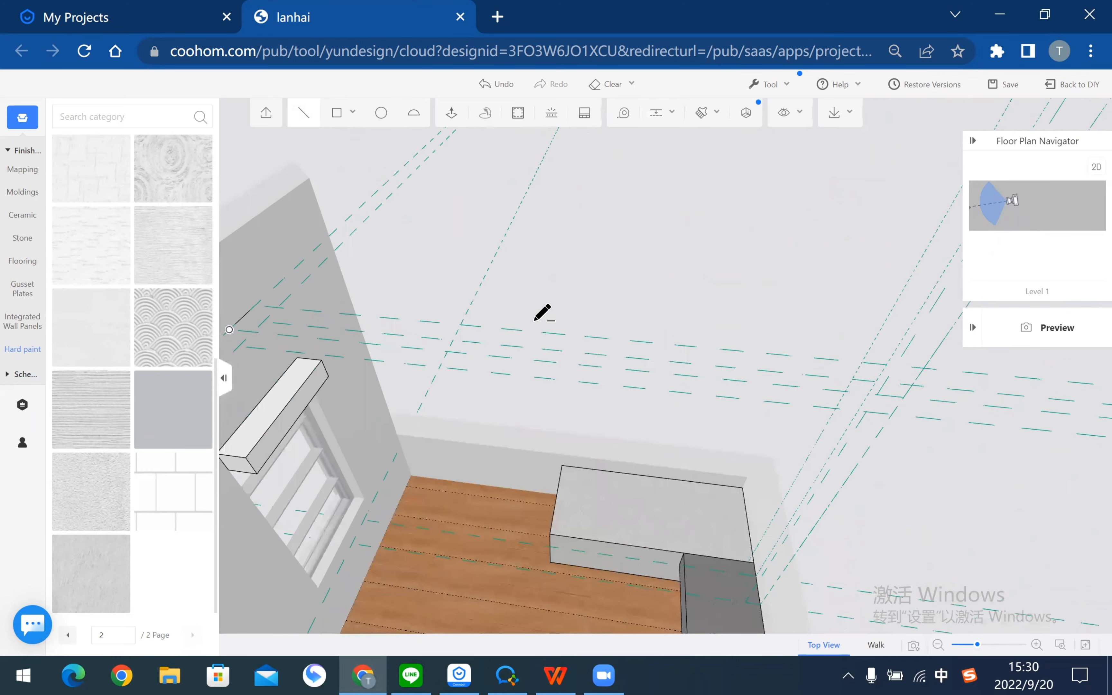
{"action": "right_click_drag", "start_coordinate": [535, 321], "coordinate": [534, 320]}
{"action": "left_click_drag", "start_coordinate": [617, 276], "coordinate": [568, 266]}
{"action": "mouse_move", "coordinate": [593, 261]}
{"action": "middle_mouse_down"}
{"action": "mouse_move", "coordinate": [615, 260]}
{"action": "mouse_move", "coordinate": [529, 261]}
{"action": "mouse_move", "coordinate": [597, 267]}
{"action": "mouse_move", "coordinate": [617, 218]}
{"action": "mouse_move", "coordinate": [701, 231]}
{"action": "middle_mouse_up"}
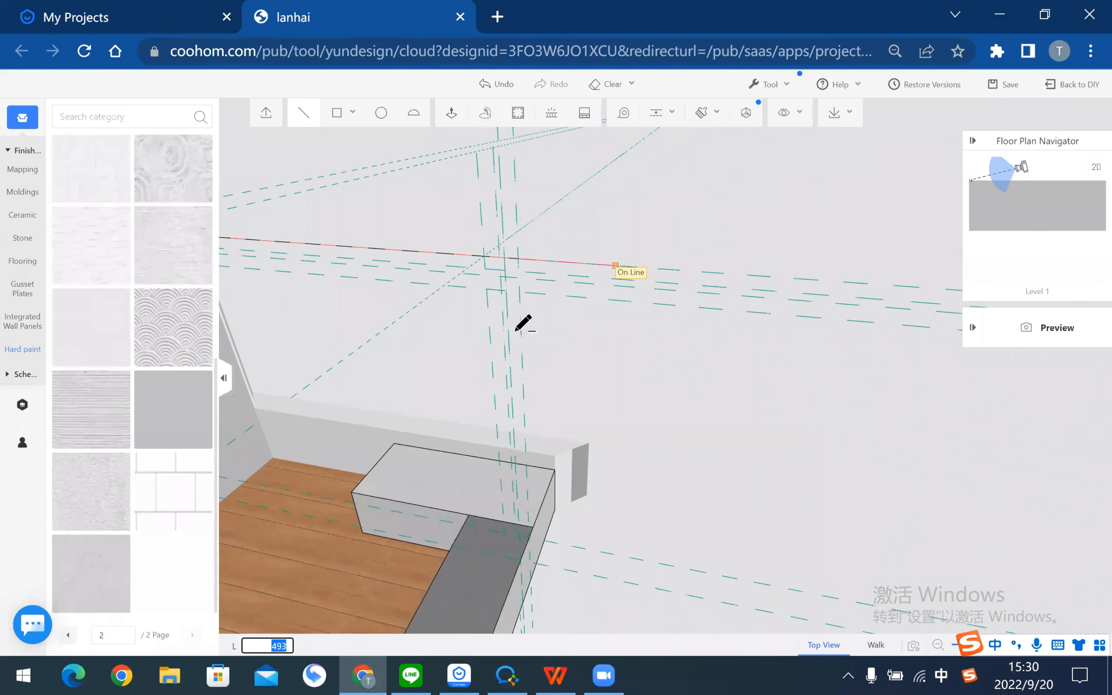
{"action": "middle_click_drag", "start_coordinate": [413, 304], "coordinate": [343, 376]}
{"action": "left_click", "coordinate": [342, 376]}
{"action": "mouse_move", "coordinate": [542, 241]}
{"action": "middle_mouse_down"}
{"action": "mouse_move", "coordinate": [568, 241]}
{"action": "mouse_move", "coordinate": [467, 218]}
{"action": "mouse_move", "coordinate": [603, 252]}
{"action": "mouse_move", "coordinate": [783, 330]}
{"action": "mouse_move", "coordinate": [688, 323]}
{"action": "mouse_move", "coordinate": [818, 312]}
{"action": "mouse_move", "coordinate": [765, 338]}
{"action": "middle_mouse_up"}
- Draw a closed vertical column outline down from the slab's end point
{"action": "left_click", "coordinate": [305, 115]}
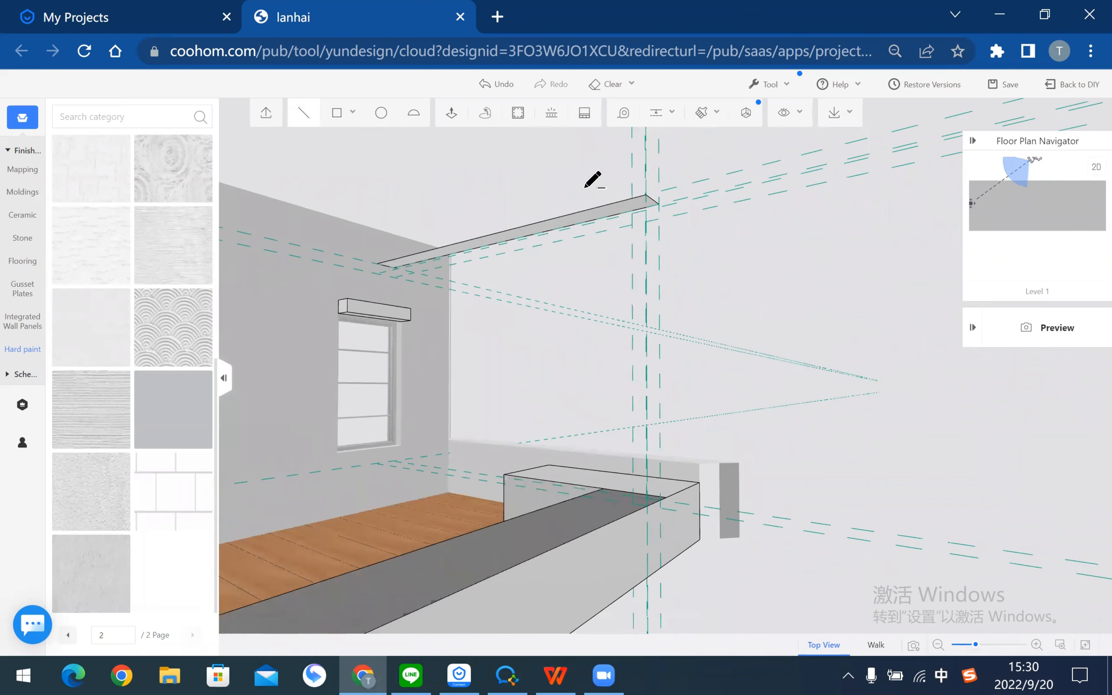
{"action": "left_click", "coordinate": [610, 285]}
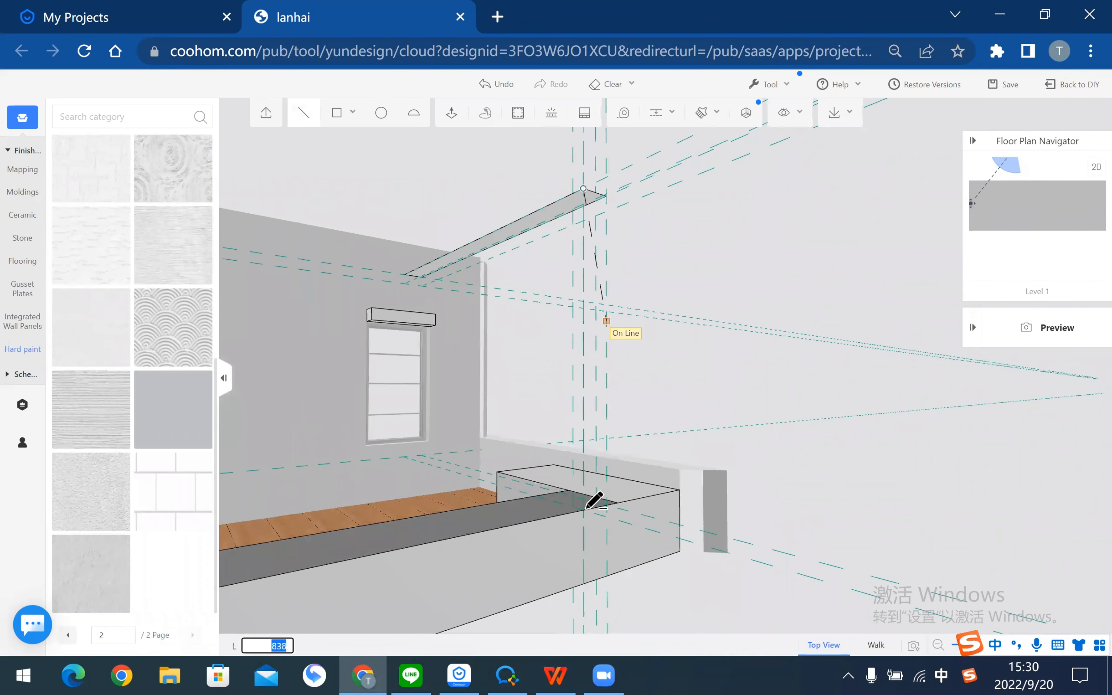
{"action": "left_click", "coordinate": [609, 504]}
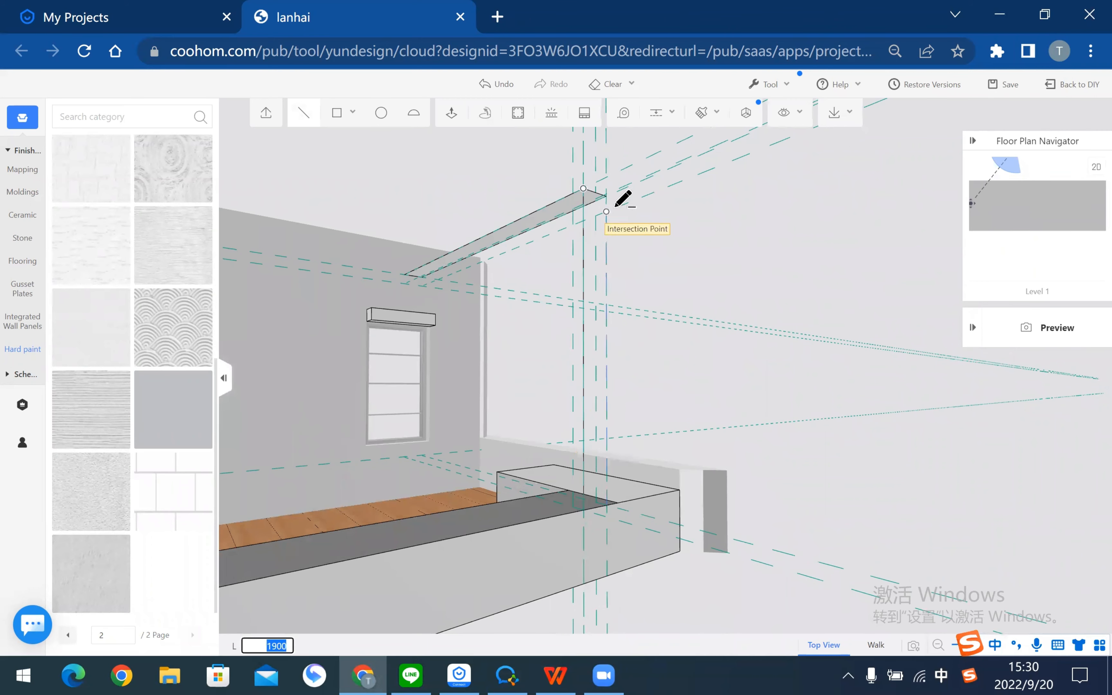
{"action": "left_click", "coordinate": [607, 196]}
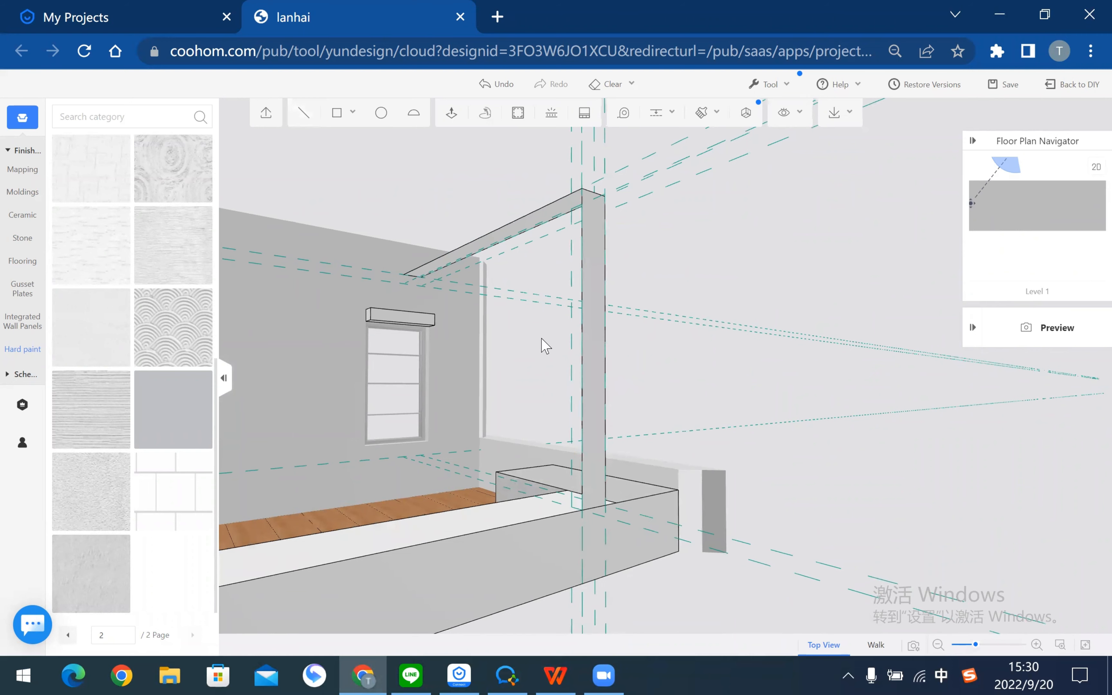
{"action": "left_click_drag", "start_coordinate": [397, 474], "coordinate": [505, 476]}
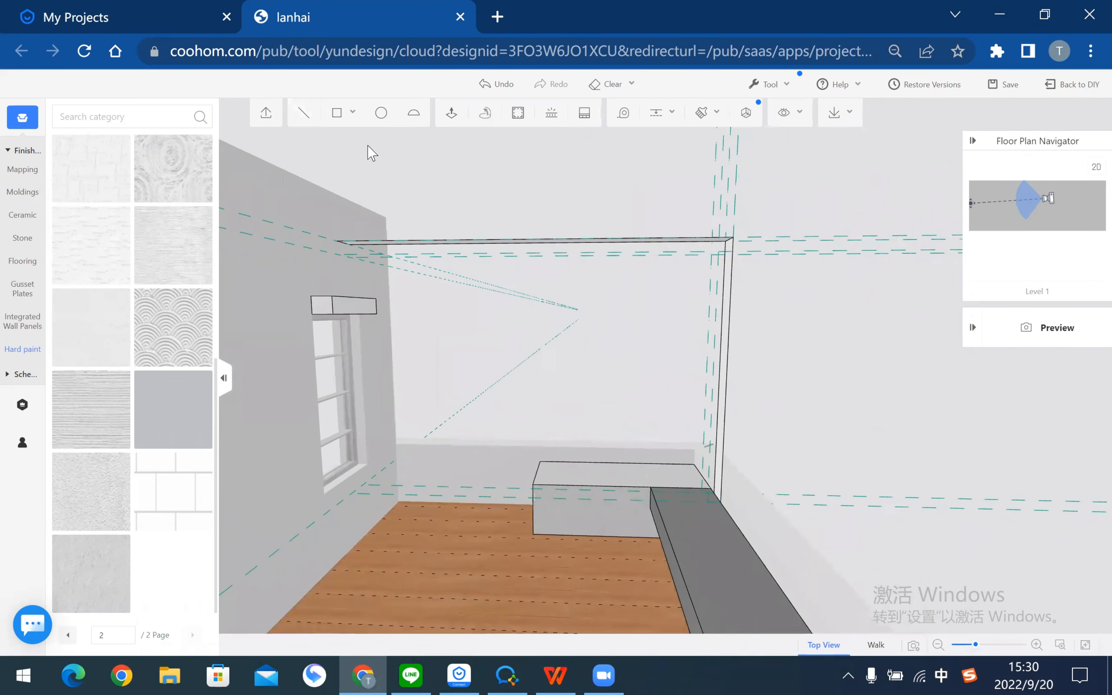
- Close the L-shaped frame face from the wall end point down to the floor
{"action": "left_click", "coordinate": [305, 115]}
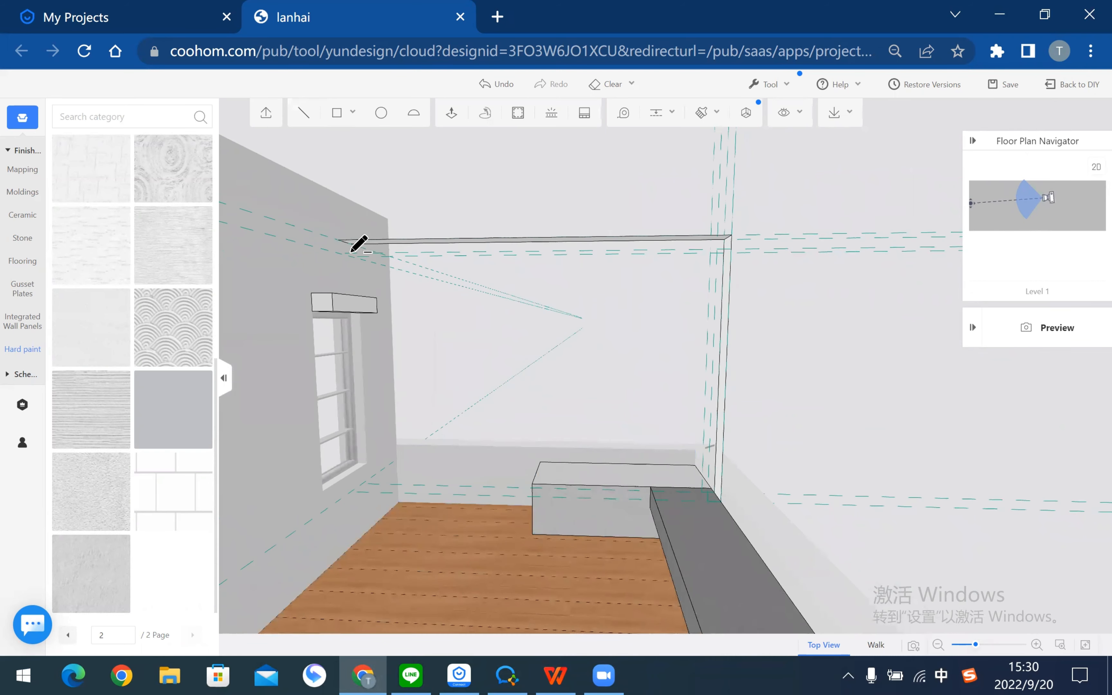
{"action": "left_click", "coordinate": [343, 251]}
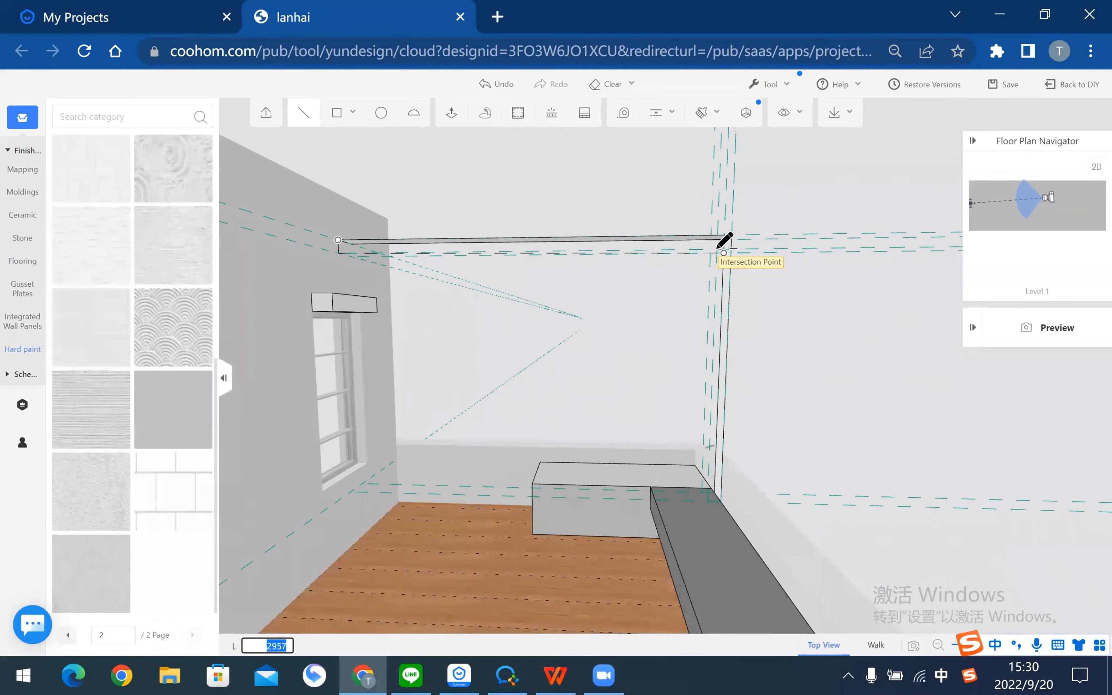
{"action": "left_click", "coordinate": [718, 248]}
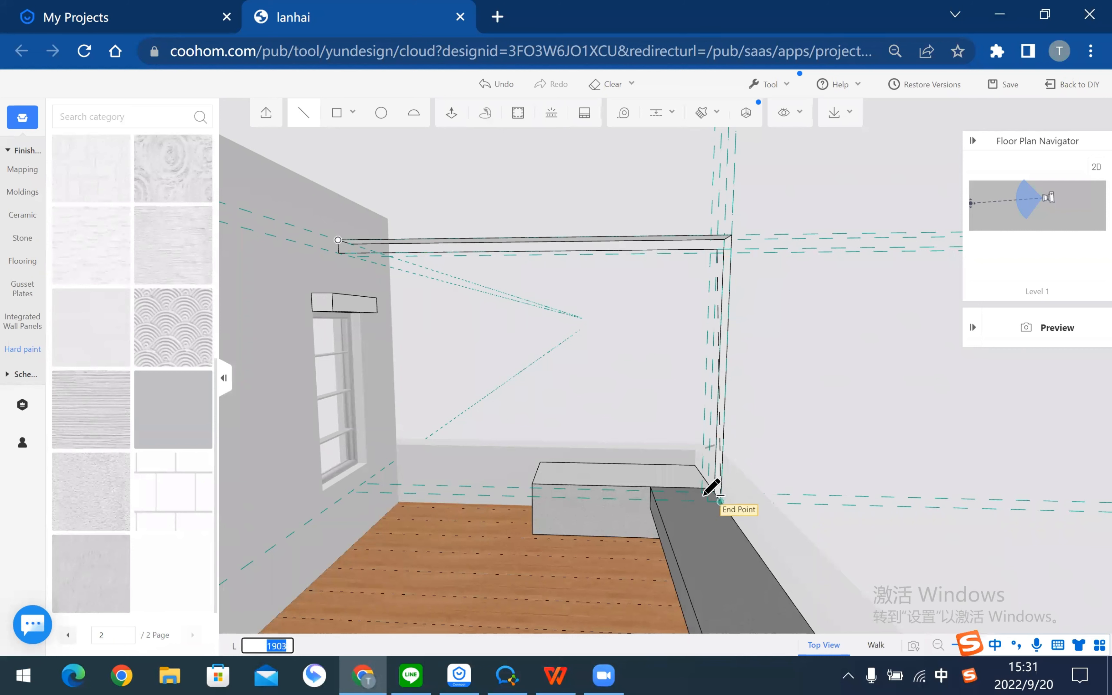
{"action": "left_click", "coordinate": [710, 500]}
{"action": "left_click", "coordinate": [719, 501]}
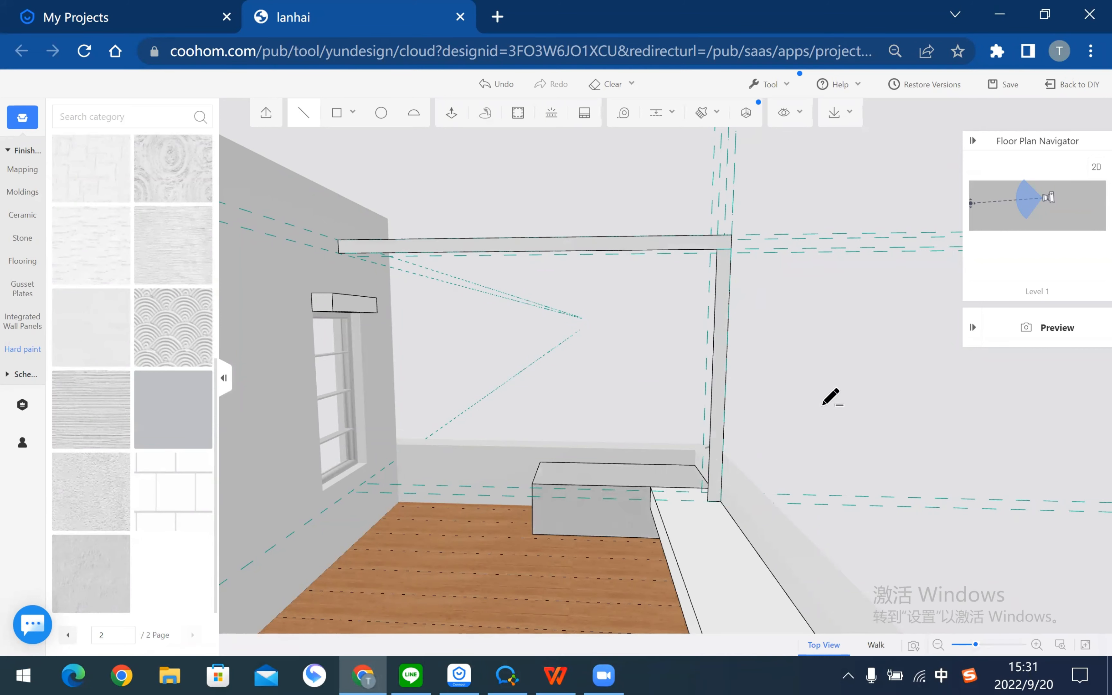
{"action": "middle_click_drag", "start_coordinate": [891, 381], "coordinate": [823, 361]}
{"action": "key", "text": "Escape"}
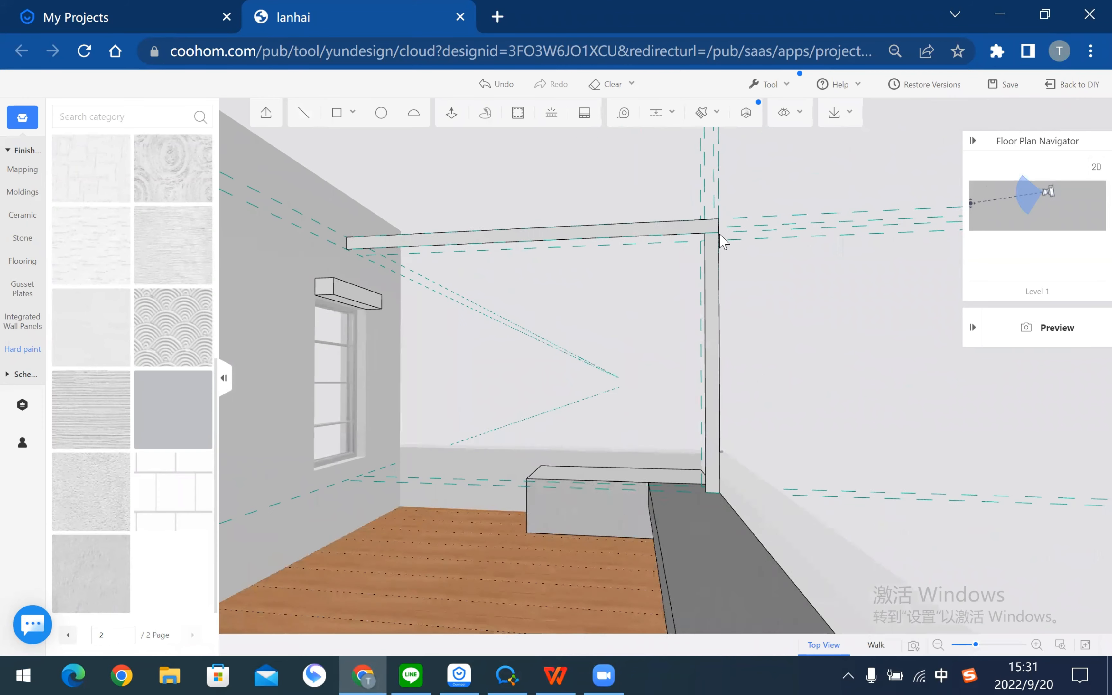
- Select the frame's post face and save the project with Ctrl+S
{"action": "left_click", "coordinate": [726, 240]}
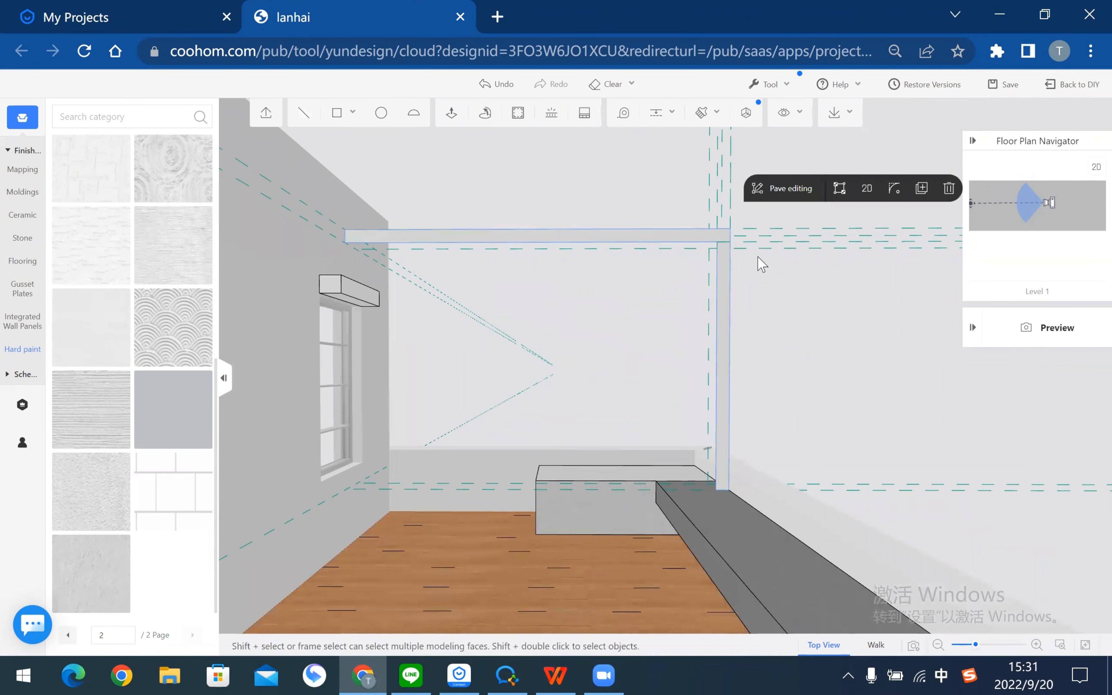
{"action": "middle_click_drag", "start_coordinate": [689, 380], "coordinate": [655, 445]}
{"action": "scroll", "coordinate": [913, 197], "scroll_direction": "up", "scroll_amount": 4}
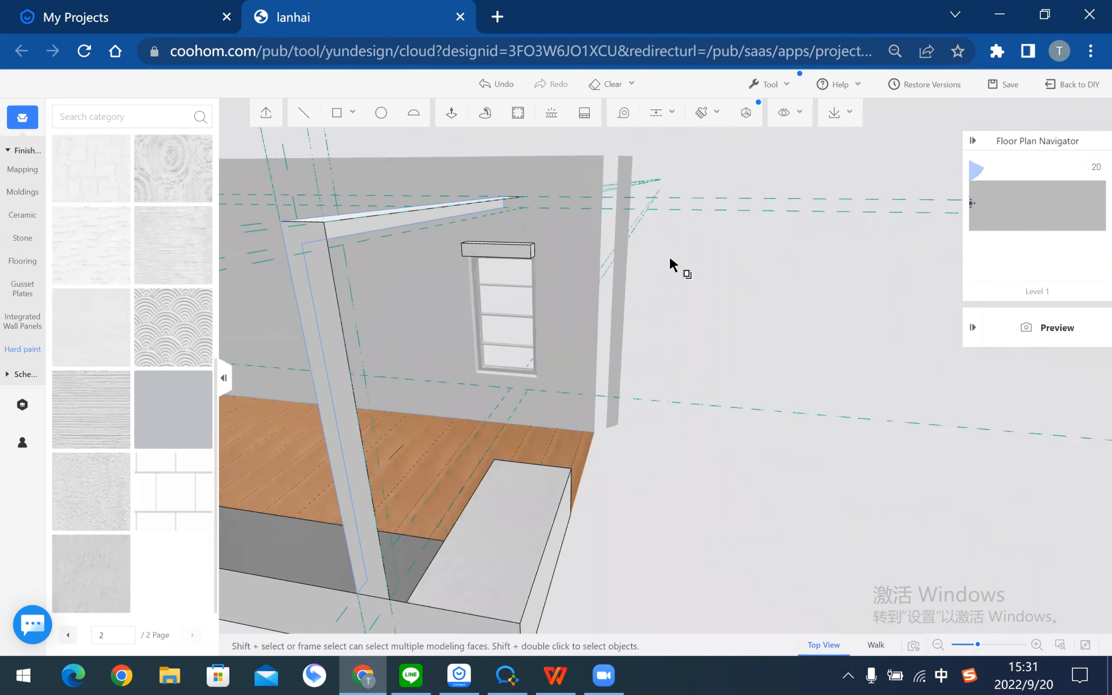
{"action": "left_click", "coordinate": [353, 233]}
{"action": "key", "text": "ctrl+s"}
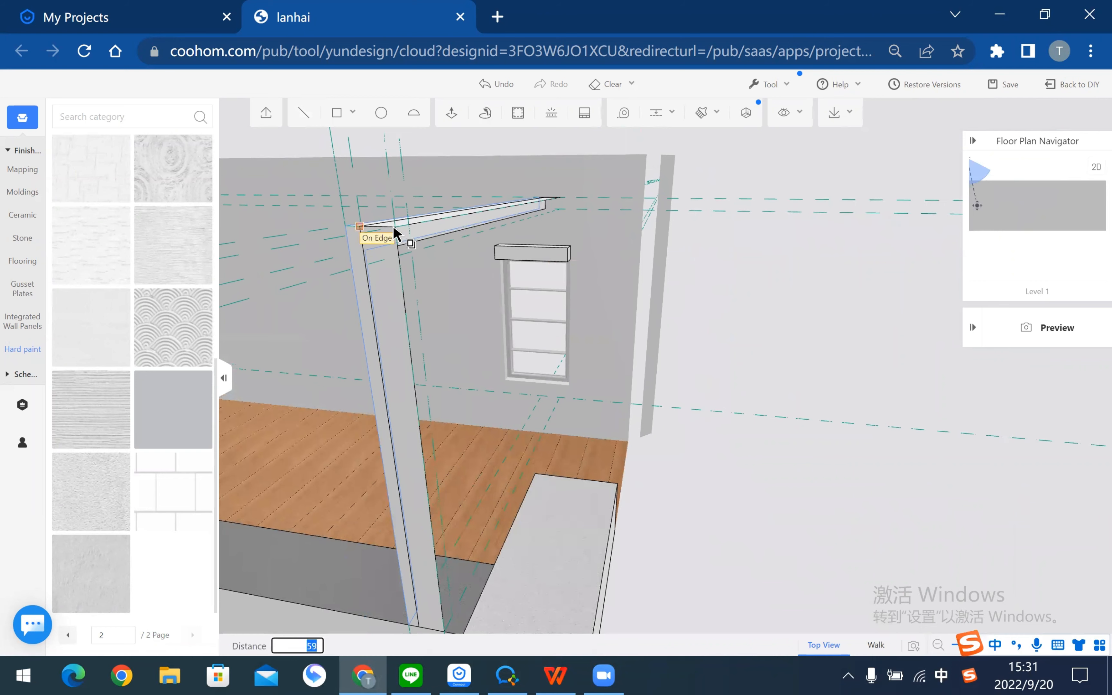
- Draw a diagonal line across the beam corner and a line down to the bench end
{"action": "mouse_move", "coordinate": [742, 320]}
{"action": "middle_mouse_down"}
{"action": "mouse_move", "coordinate": [745, 296]}
{"action": "mouse_move", "coordinate": [477, 280]}
{"action": "mouse_move", "coordinate": [537, 315]}
{"action": "mouse_move", "coordinate": [520, 327]}
{"action": "mouse_move", "coordinate": [487, 299]}
{"action": "middle_mouse_up"}
{"action": "left_click", "coordinate": [307, 116]}
{"action": "scroll", "coordinate": [392, 181], "scroll_direction": "up", "scroll_amount": 3}
{"action": "scroll", "coordinate": [400, 182], "scroll_direction": "up", "scroll_amount": 2}
{"action": "scroll", "coordinate": [412, 191], "scroll_direction": "up", "scroll_amount": 4}
{"action": "middle_click_drag", "start_coordinate": [421, 190], "coordinate": [423, 194]}
{"action": "left_click", "coordinate": [402, 183]}
{"action": "left_click", "coordinate": [423, 194]}
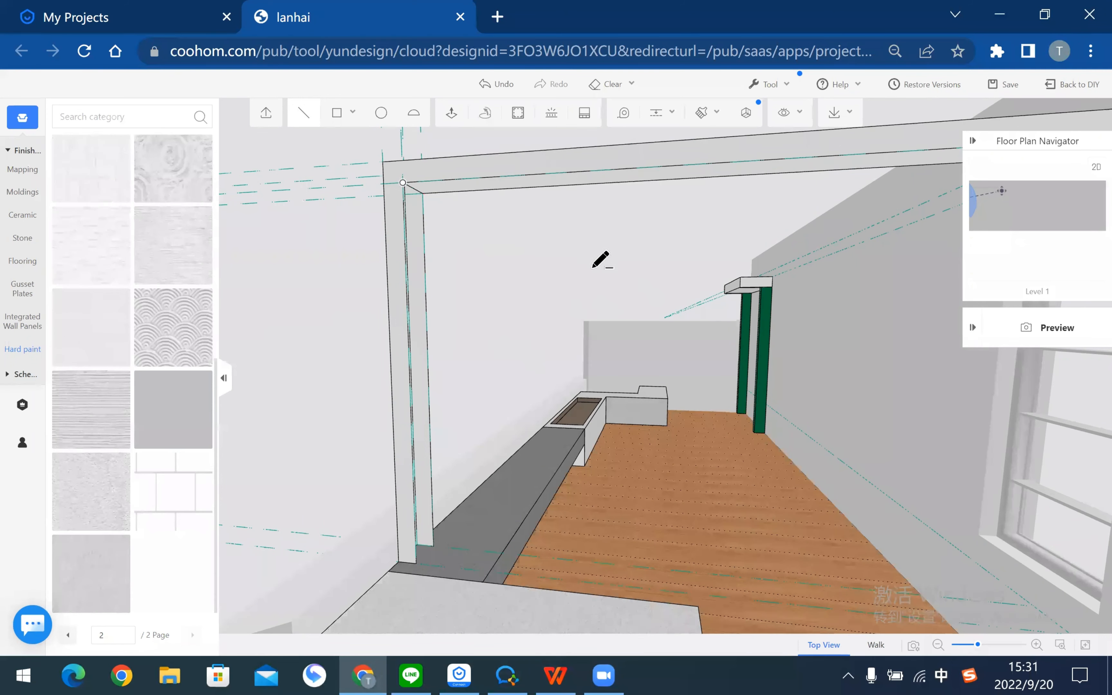
{"action": "middle_click_drag", "start_coordinate": [602, 259], "coordinate": [556, 316]}
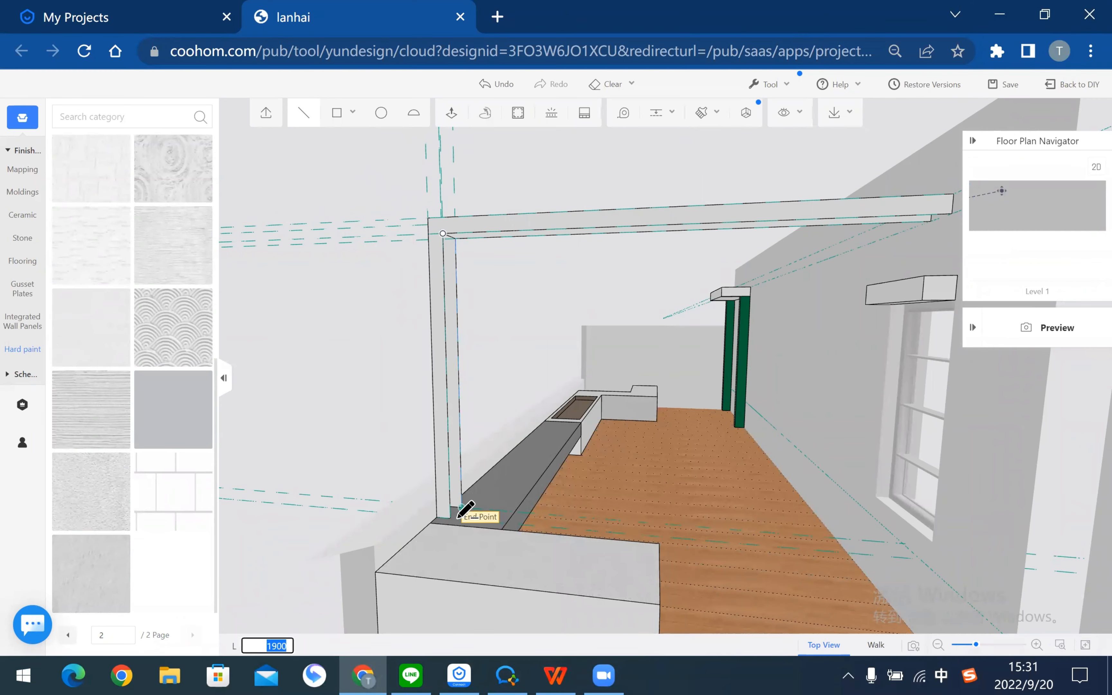
{"action": "left_click", "coordinate": [450, 519]}
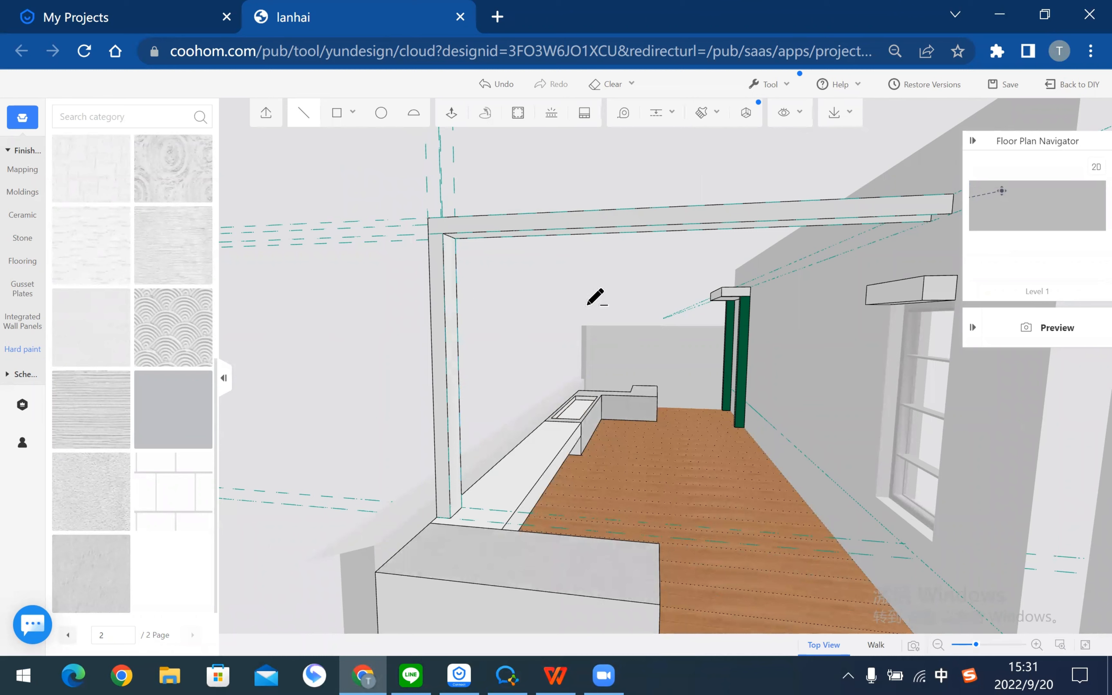
- Draw a line along the beam's top edge, then view the deck from above
{"action": "middle_click_drag", "start_coordinate": [573, 298], "coordinate": [383, 351]}
{"action": "scroll", "coordinate": [571, 338], "scroll_direction": "up", "scroll_amount": 4}
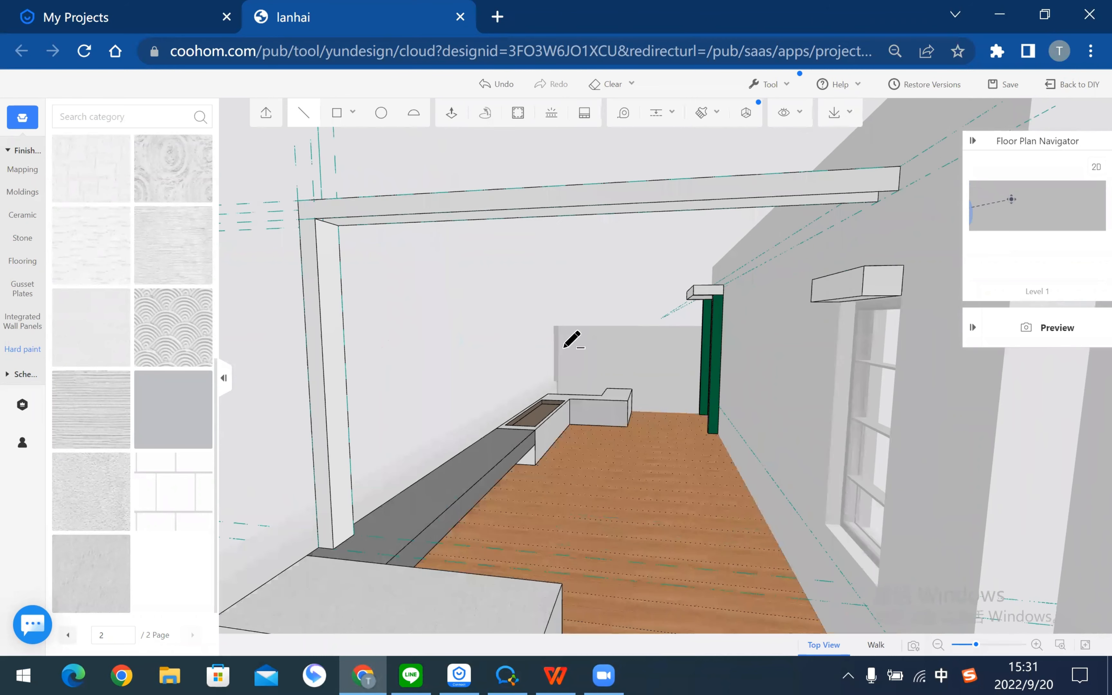
{"action": "mouse_move", "coordinate": [973, 103]}
{"action": "middle_mouse_down"}
{"action": "mouse_move", "coordinate": [970, 122]}
{"action": "mouse_move", "coordinate": [904, 141]}
{"action": "middle_mouse_up"}
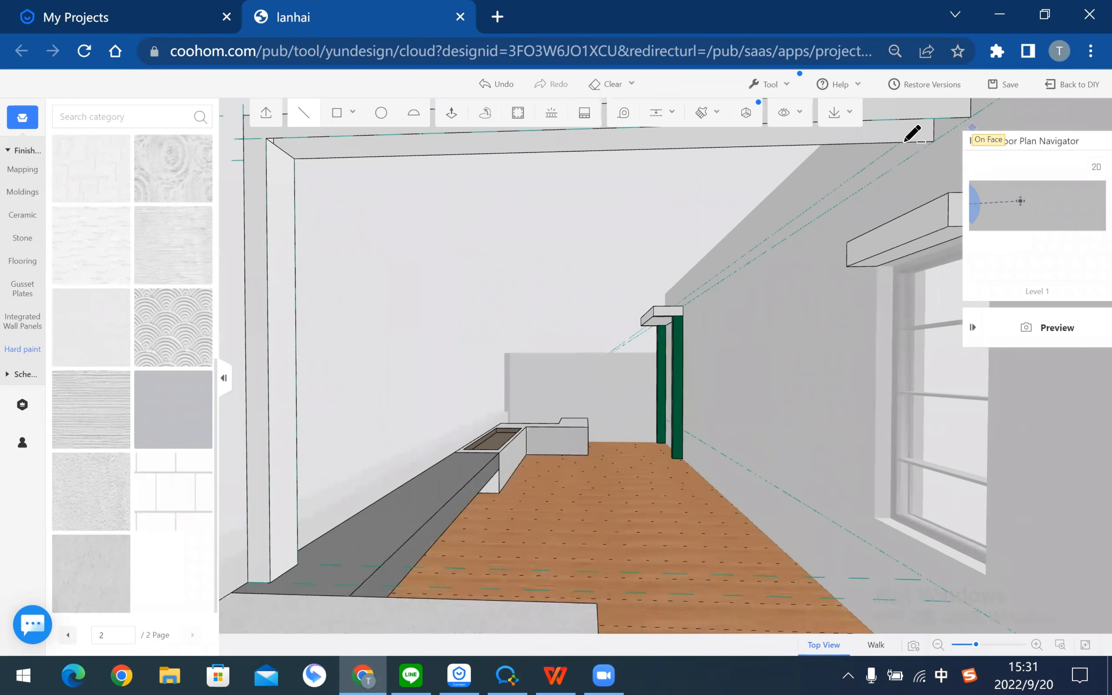
{"action": "left_click", "coordinate": [934, 141]}
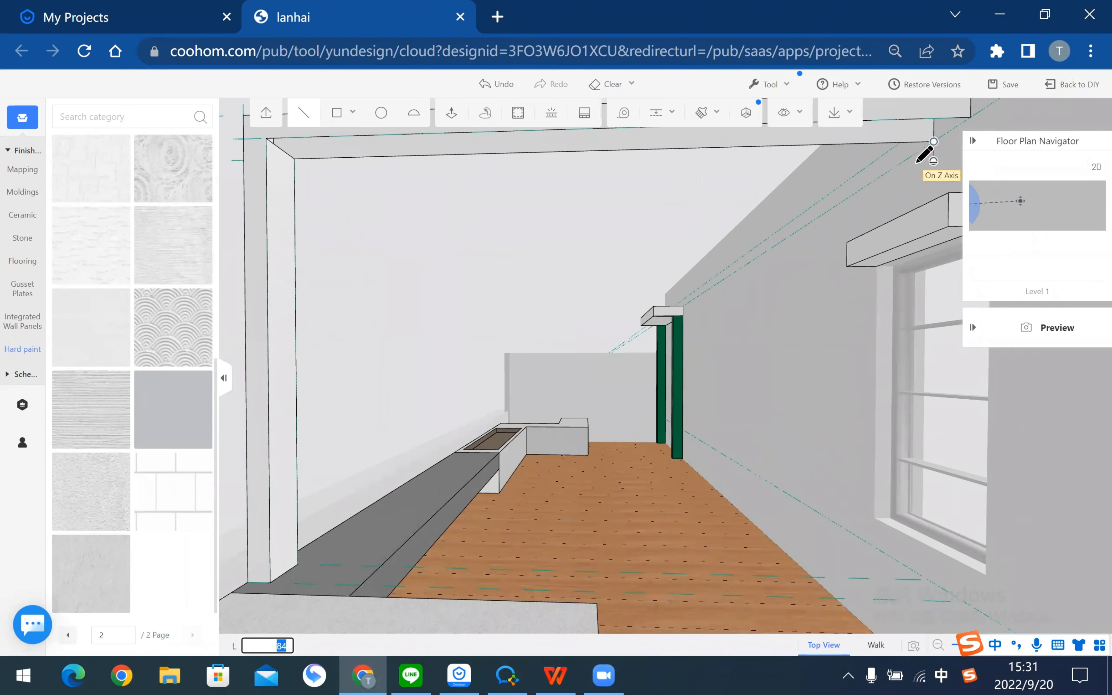
{"action": "mouse_move", "coordinate": [843, 176]}
{"action": "middle_mouse_down"}
{"action": "mouse_move", "coordinate": [882, 127]}
{"action": "mouse_move", "coordinate": [883, 159]}
{"action": "mouse_move", "coordinate": [911, 150]}
{"action": "middle_mouse_up"}
{"action": "scroll", "coordinate": [883, 146], "scroll_direction": "down", "scroll_amount": 3}
{"action": "left_click", "coordinate": [887, 141]}
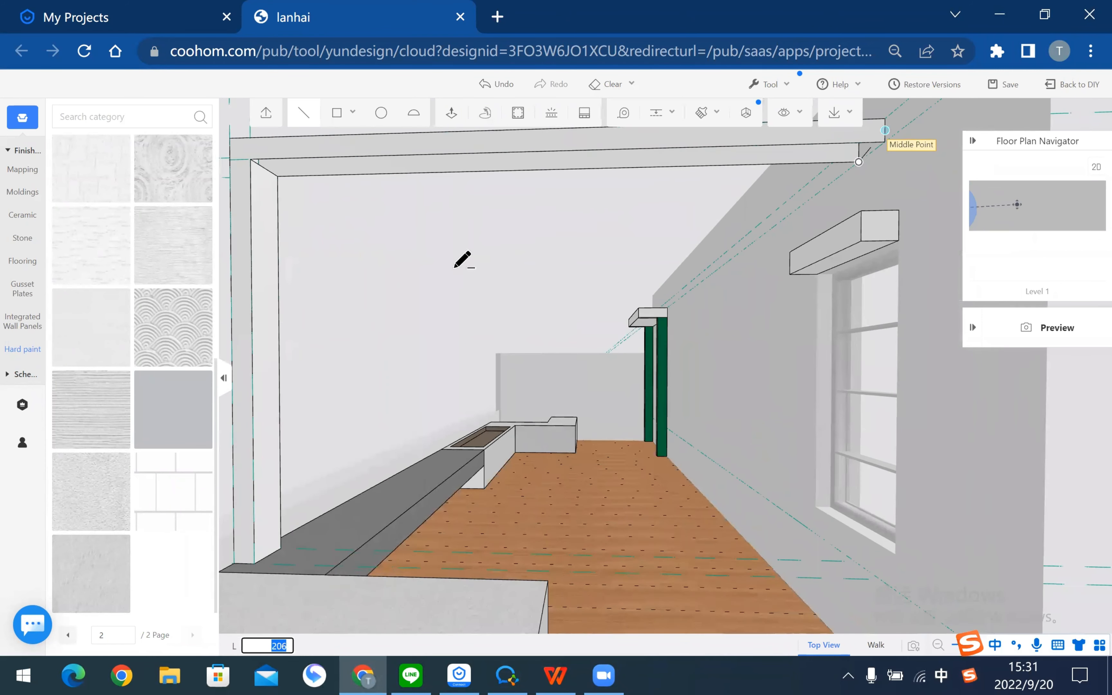
{"action": "middle_click_drag", "start_coordinate": [437, 307], "coordinate": [507, 285]}
{"action": "scroll", "coordinate": [578, 396], "scroll_direction": "up", "scroll_amount": 5}
{"action": "middle_click_drag", "start_coordinate": [578, 397], "coordinate": [688, 199]}
{"action": "middle_click_drag", "start_coordinate": [321, 341], "coordinate": [636, 433]}
- Group the frame, search the material library for 'metal', and select the beam face
{"action": "scroll", "coordinate": [492, 373], "scroll_direction": "up", "scroll_amount": 3}
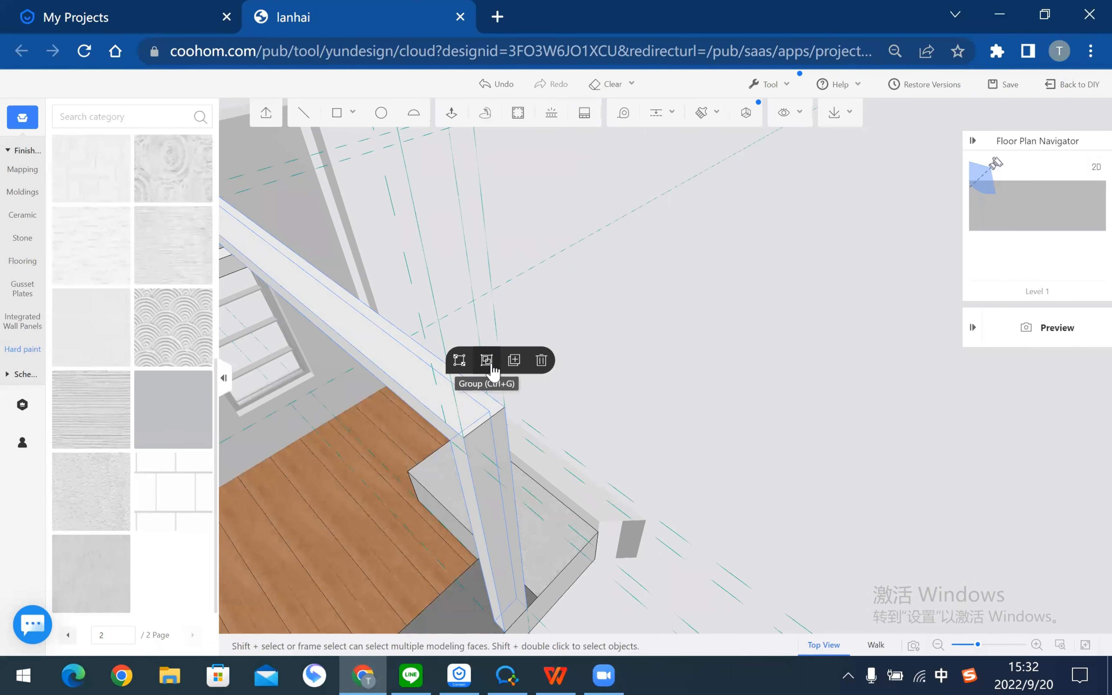
{"action": "left_click", "coordinate": [487, 360]}
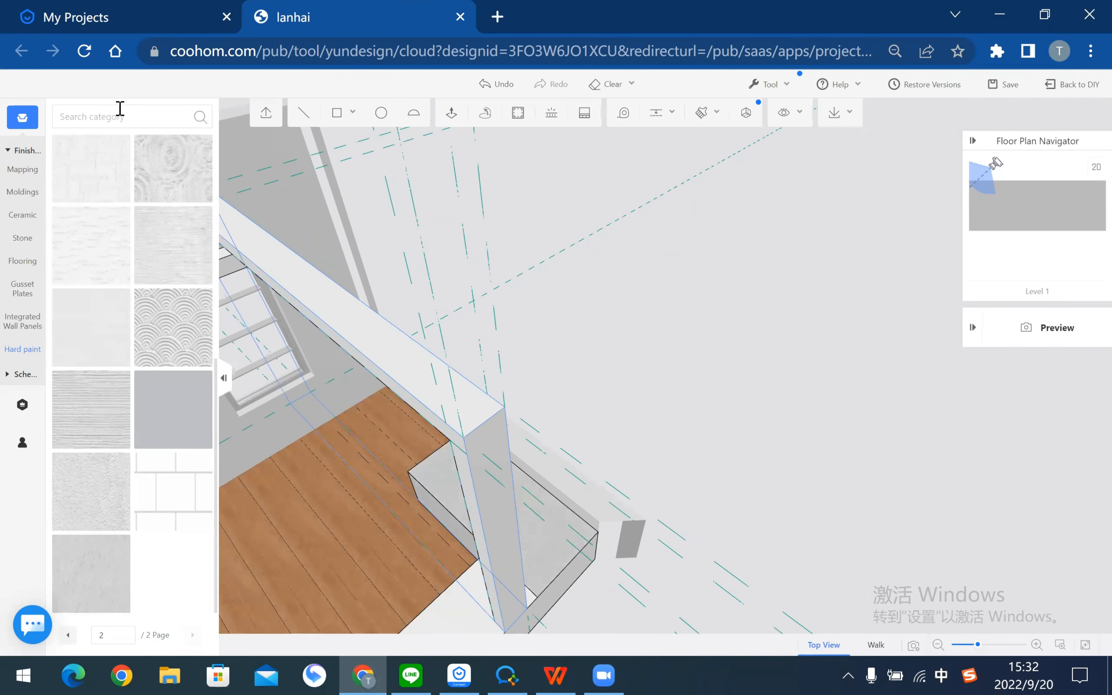
{"action": "left_click", "coordinate": [20, 171]}
{"action": "left_click", "coordinate": [124, 117]}
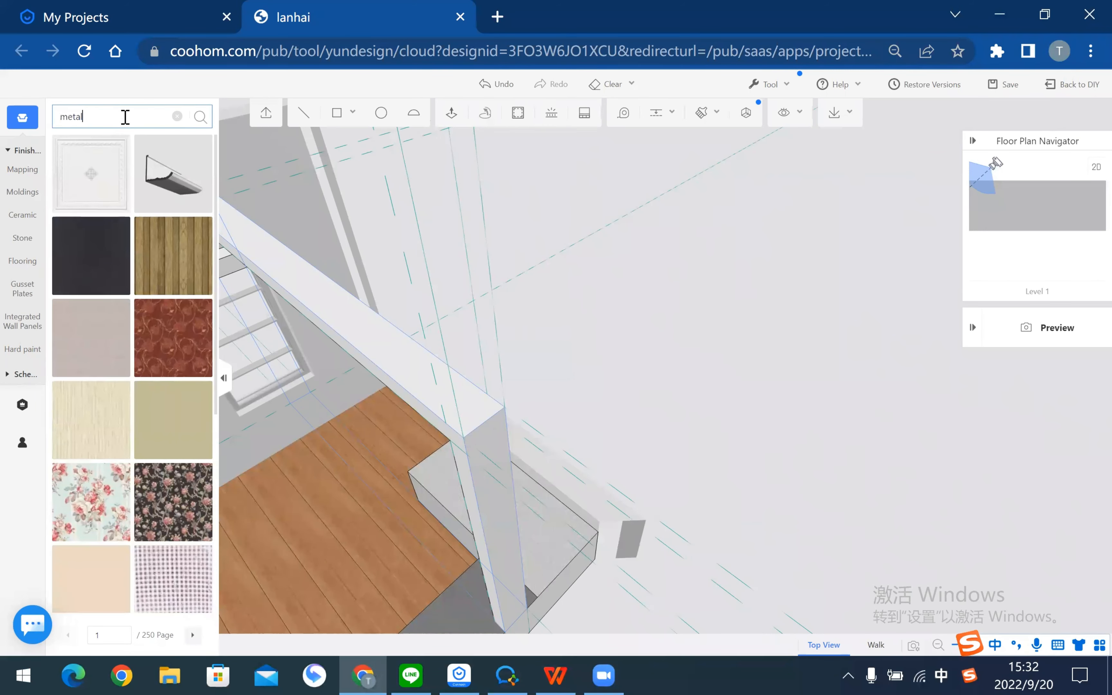
{"action": "key", "text": "Return"}
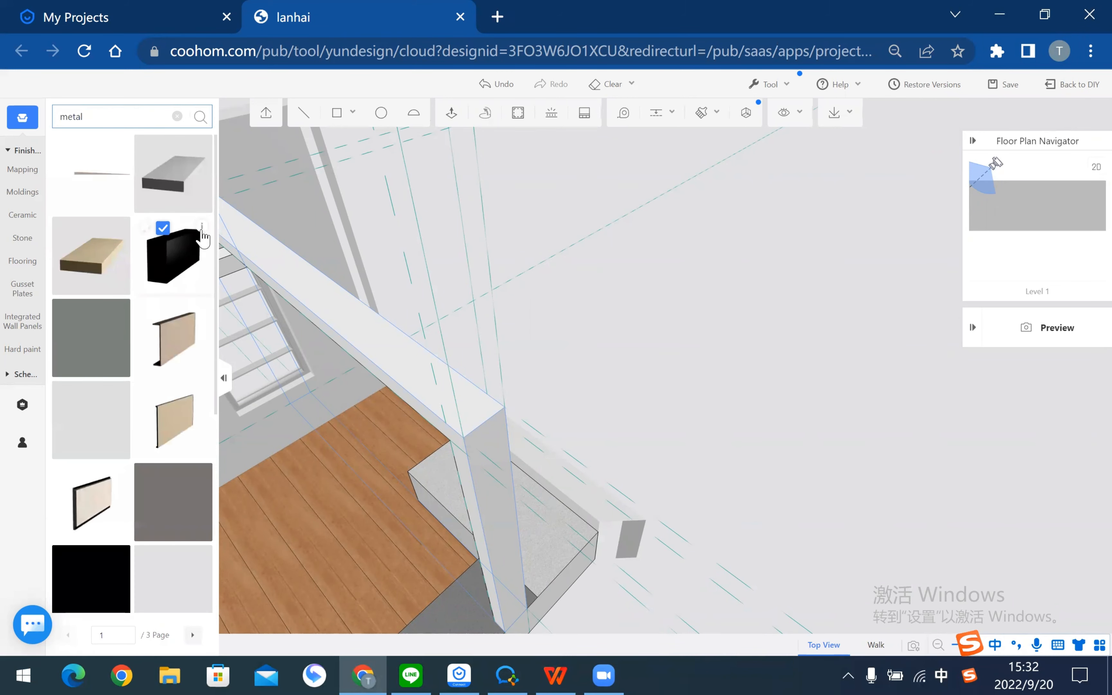
{"action": "scroll", "coordinate": [111, 506], "scroll_direction": "down", "scroll_amount": 2}
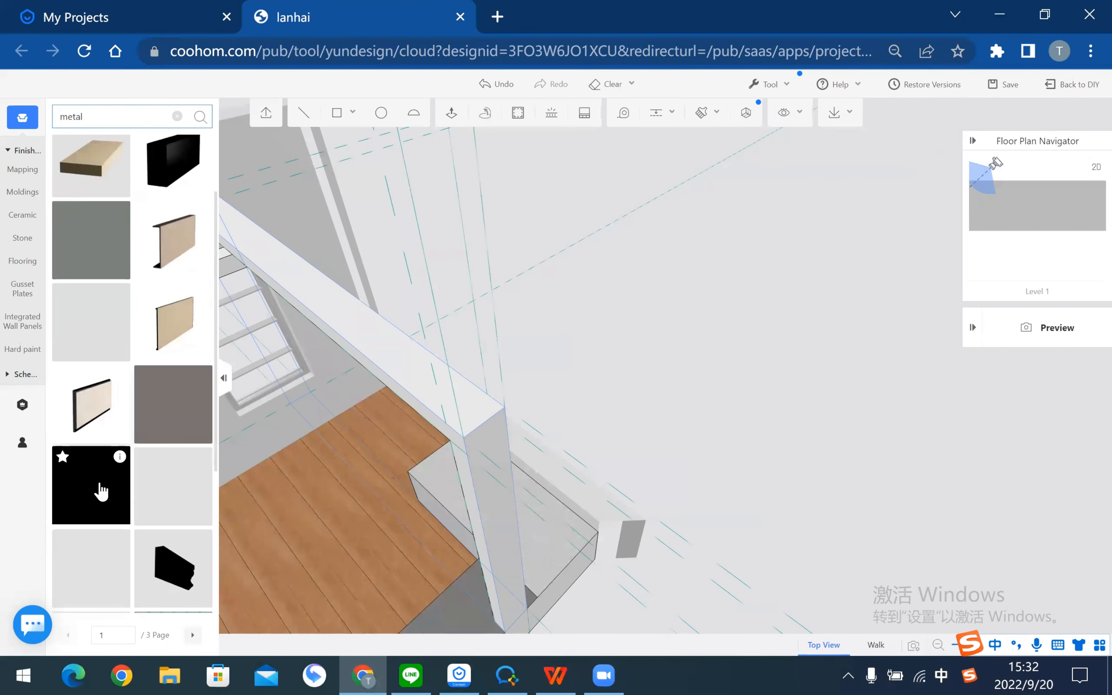
{"action": "left_click", "coordinate": [472, 409]}
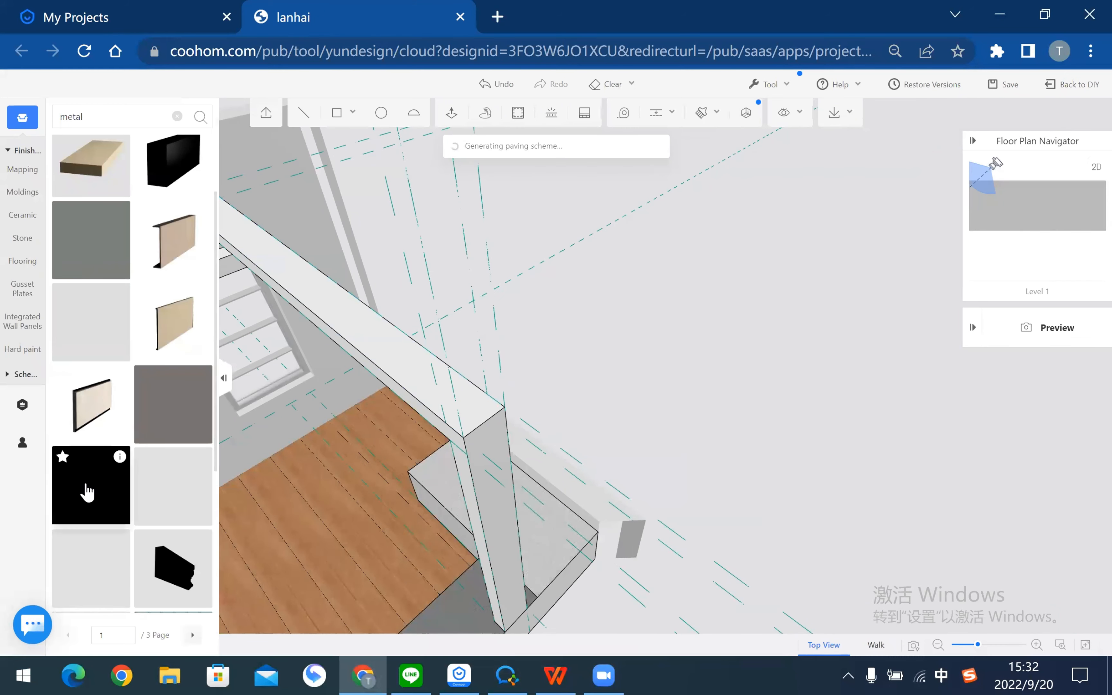
{"action": "scroll", "coordinate": [662, 366], "scroll_direction": "down", "scroll_amount": 3}
- Apply the black metal finish to the beam's face
{"action": "mouse_move", "coordinate": [661, 365]}
{"action": "left_mouse_down"}
{"action": "mouse_move", "coordinate": [648, 410]}
{"action": "mouse_move", "coordinate": [780, 373]}
{"action": "mouse_move", "coordinate": [728, 397]}
{"action": "mouse_move", "coordinate": [636, 392]}
{"action": "mouse_move", "coordinate": [650, 363]}
{"action": "mouse_move", "coordinate": [655, 400]}
{"action": "mouse_move", "coordinate": [568, 378]}
{"action": "mouse_move", "coordinate": [537, 345]}
{"action": "mouse_move", "coordinate": [606, 409]}
{"action": "mouse_move", "coordinate": [638, 348]}
{"action": "mouse_move", "coordinate": [653, 348]}
{"action": "left_mouse_up"}
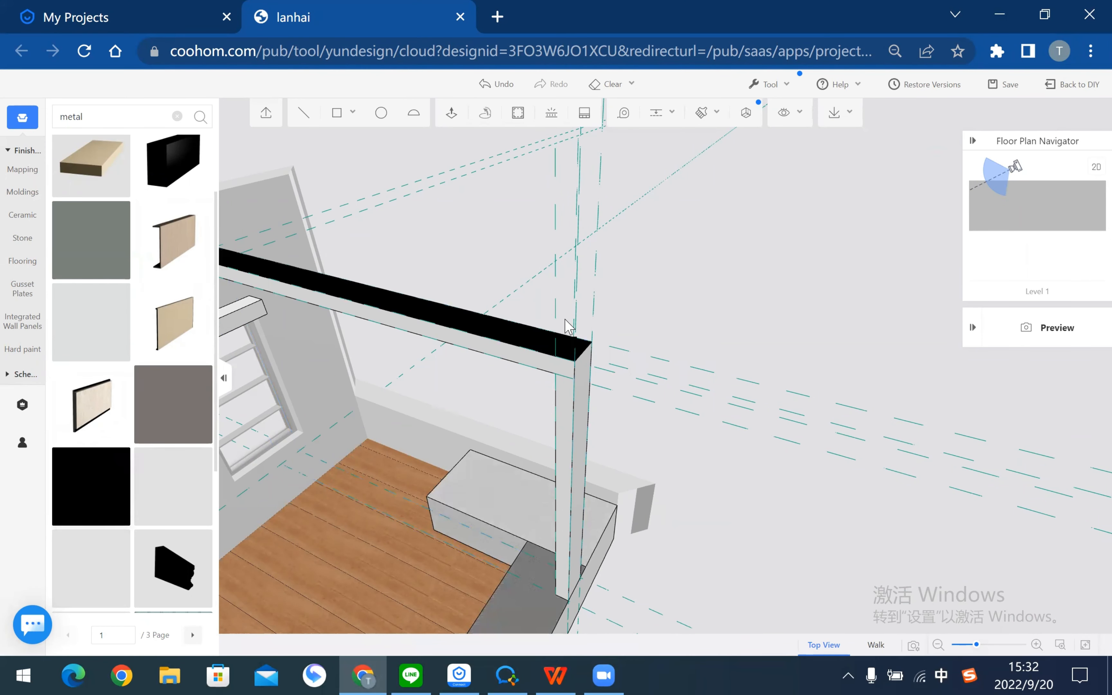
{"action": "left_click_drag", "start_coordinate": [551, 372], "coordinate": [553, 372]}
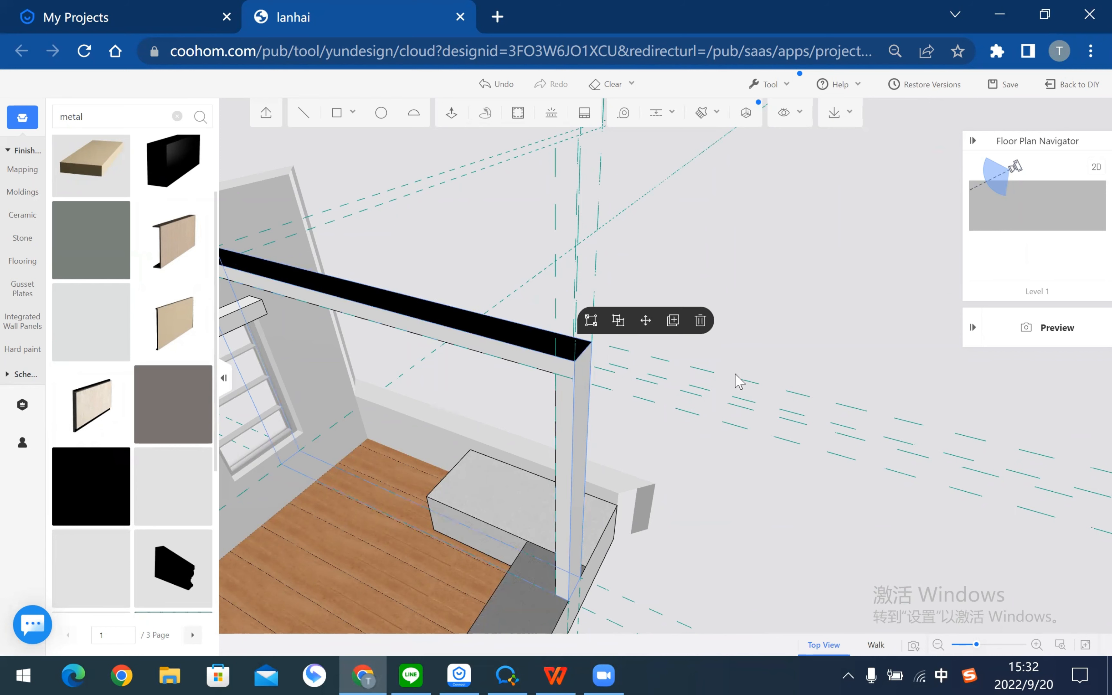
{"action": "left_click_drag", "start_coordinate": [742, 333], "coordinate": [481, 449]}
{"action": "scroll", "coordinate": [483, 456], "scroll_direction": "up", "scroll_amount": 2}
- Brush the beam's black metal finish onto the remaining white post faces, confirming the replacement
{"action": "left_click", "coordinate": [472, 453]}
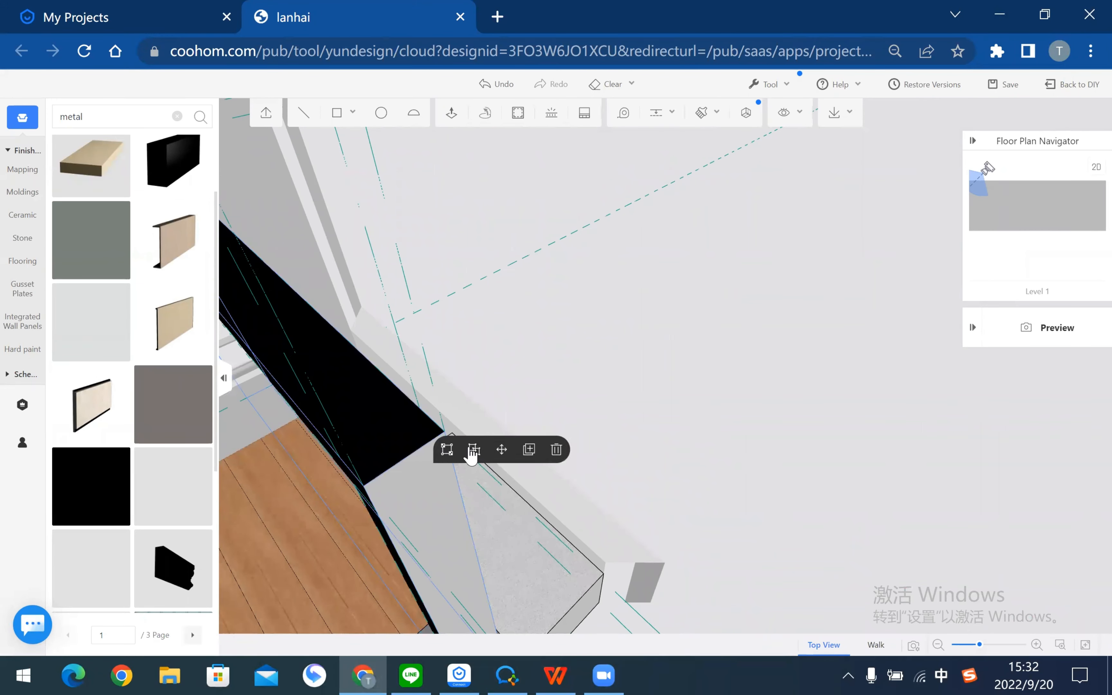
{"action": "mouse_move", "coordinate": [539, 431]}
{"action": "left_mouse_down"}
{"action": "mouse_move", "coordinate": [562, 425]}
{"action": "mouse_move", "coordinate": [534, 428]}
{"action": "left_mouse_up"}
{"action": "left_click", "coordinate": [702, 113]}
{"action": "left_click", "coordinate": [432, 254]}
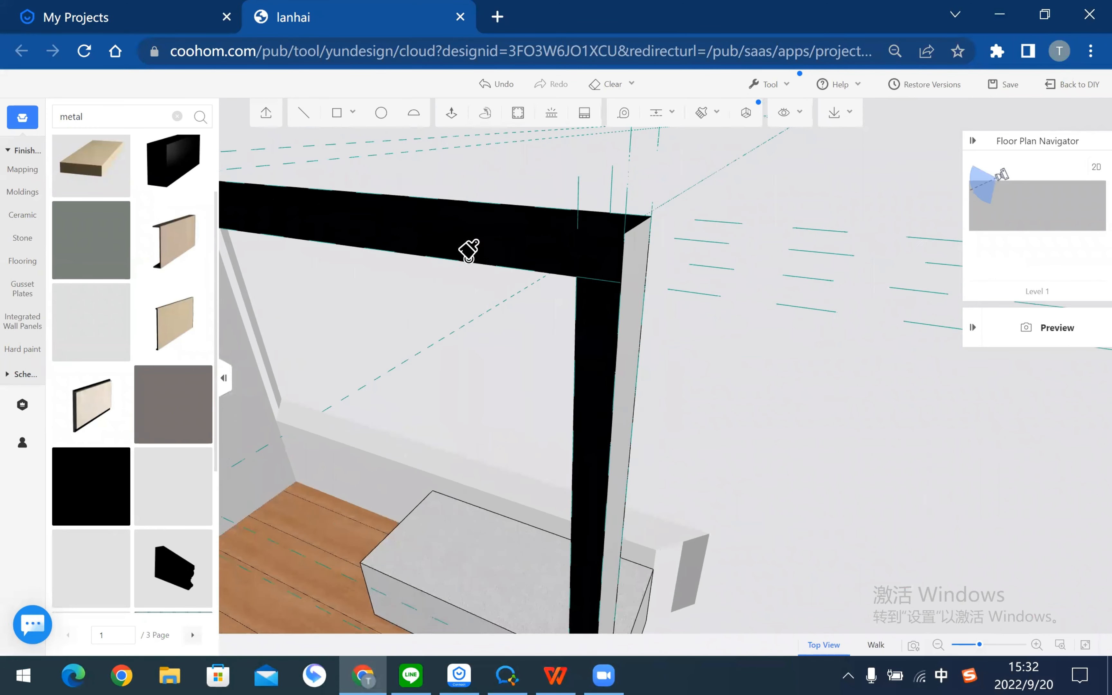
{"action": "left_click", "coordinate": [468, 253]}
{"action": "left_click", "coordinate": [669, 439]}
{"action": "left_click", "coordinate": [685, 439]}
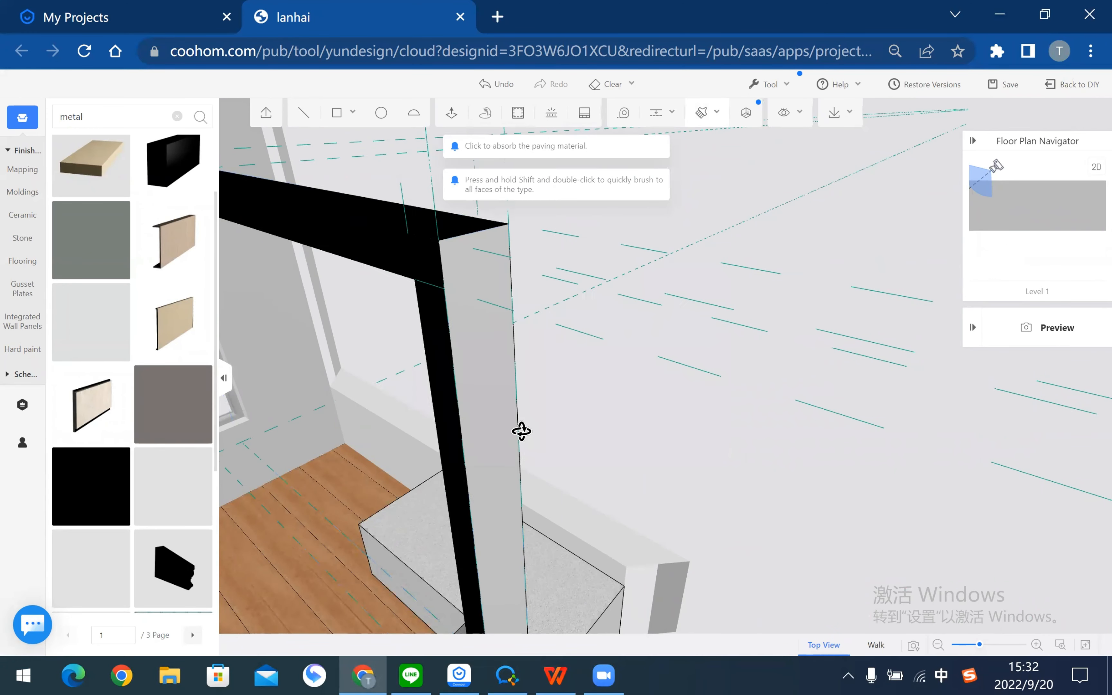
{"action": "left_click_drag", "start_coordinate": [521, 432], "coordinate": [296, 183]}
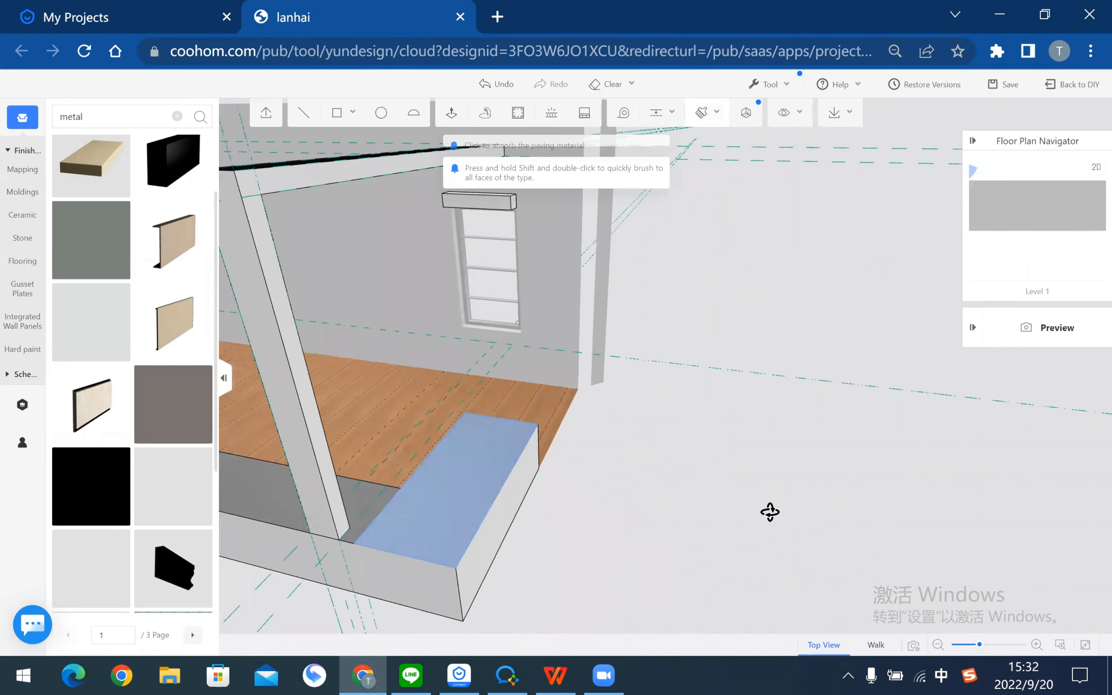
{"action": "scroll", "coordinate": [667, 444], "scroll_direction": "down", "scroll_amount": 3}
{"action": "mouse_move", "coordinate": [670, 447]}
{"action": "left_mouse_down"}
{"action": "mouse_move", "coordinate": [684, 520]}
{"action": "mouse_move", "coordinate": [612, 530]}
{"action": "mouse_move", "coordinate": [545, 369]}
{"action": "mouse_move", "coordinate": [505, 202]}
{"action": "left_mouse_up"}
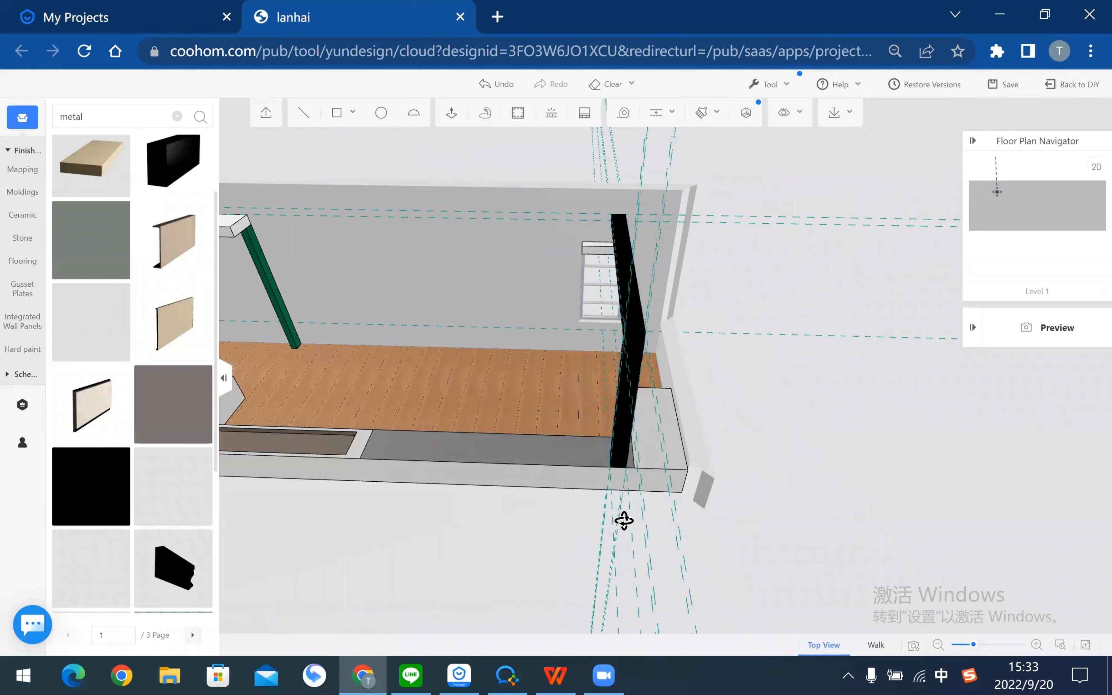
- Add a guide line 800 from the bench edge
{"action": "left_click_drag", "start_coordinate": [625, 520], "coordinate": [586, 509]}
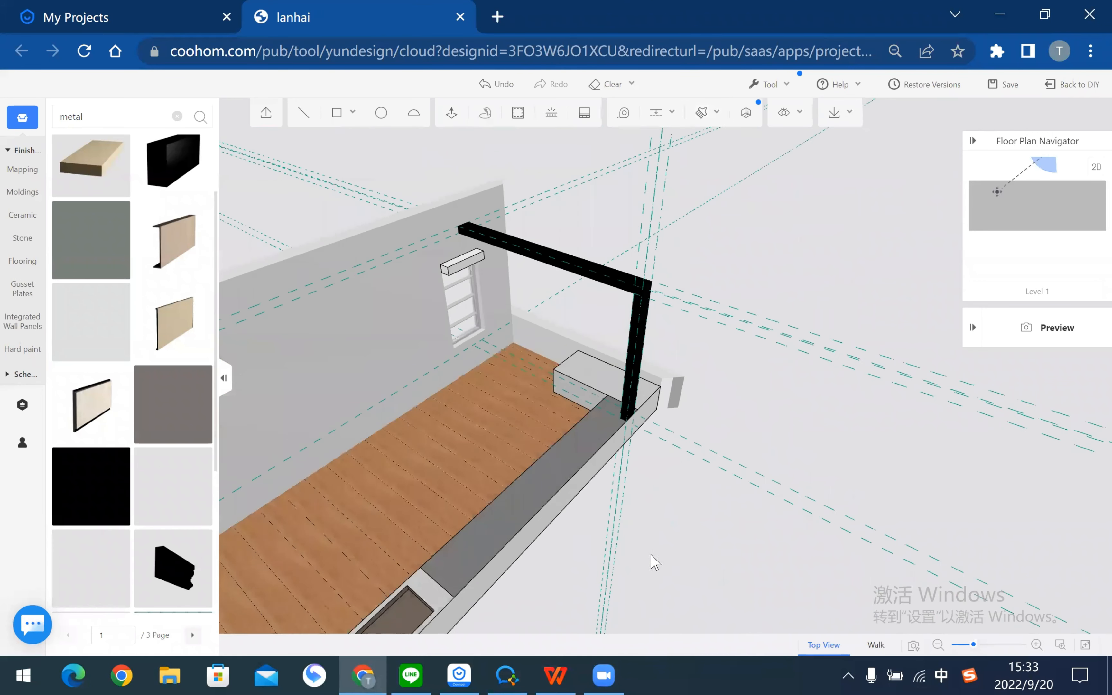
{"action": "left_click_drag", "start_coordinate": [651, 555], "coordinate": [598, 515]}
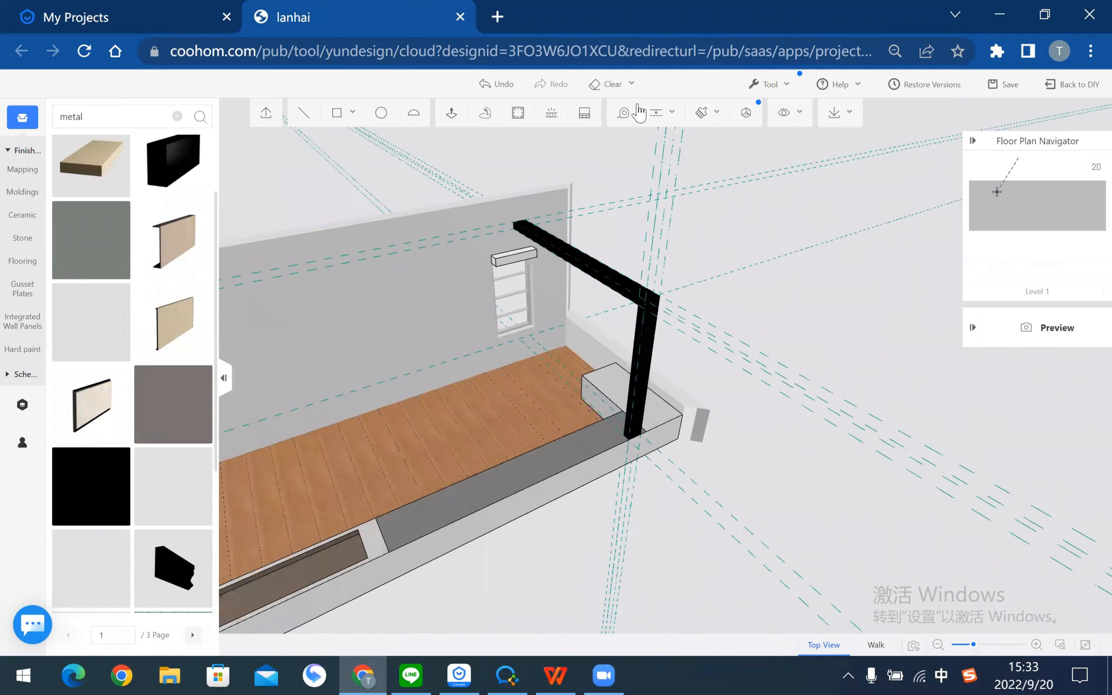
{"action": "left_click", "coordinate": [638, 112]}
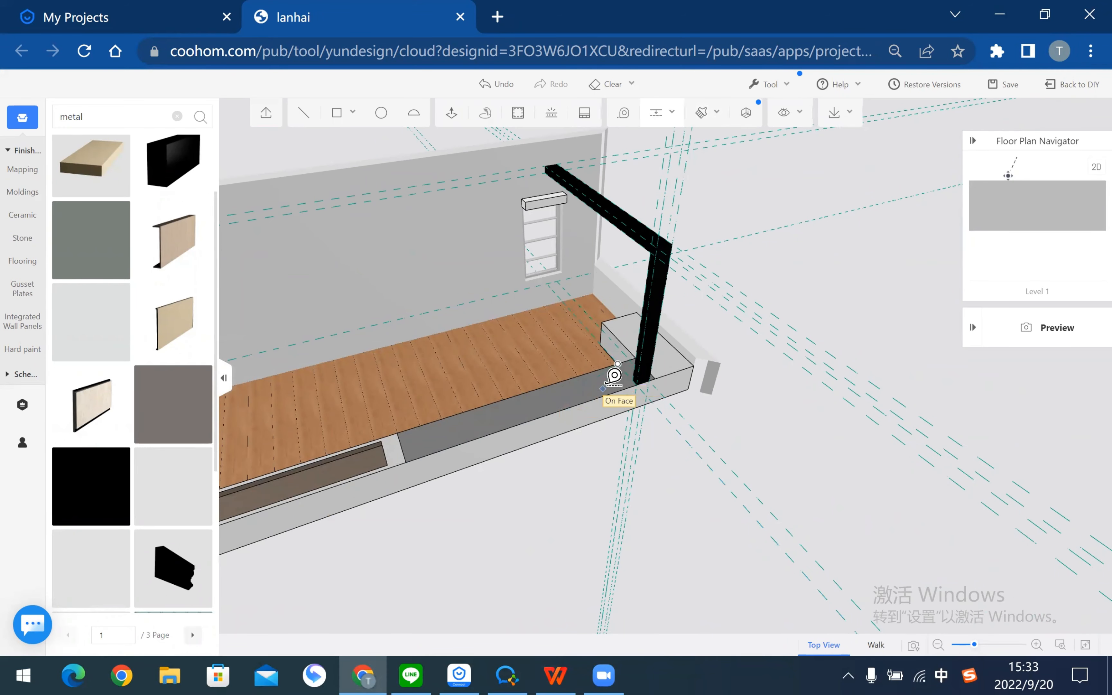
{"action": "left_click", "coordinate": [649, 115]}
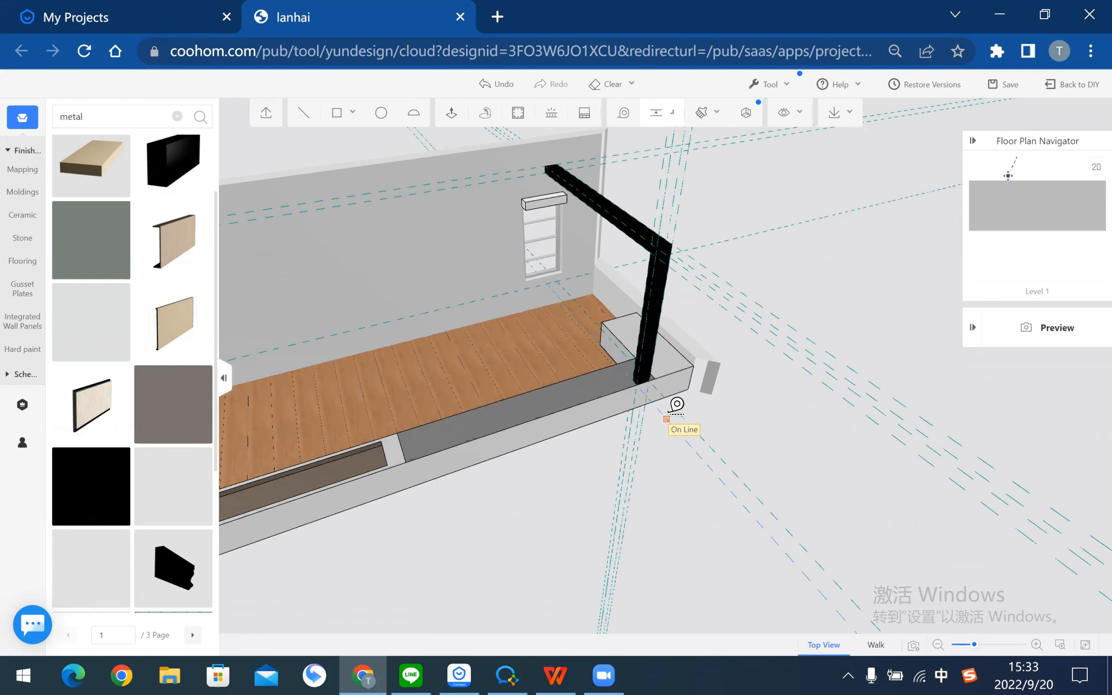
{"action": "scroll", "coordinate": [749, 421], "scroll_direction": "up", "scroll_amount": 3}
{"action": "left_click", "coordinate": [760, 430]}
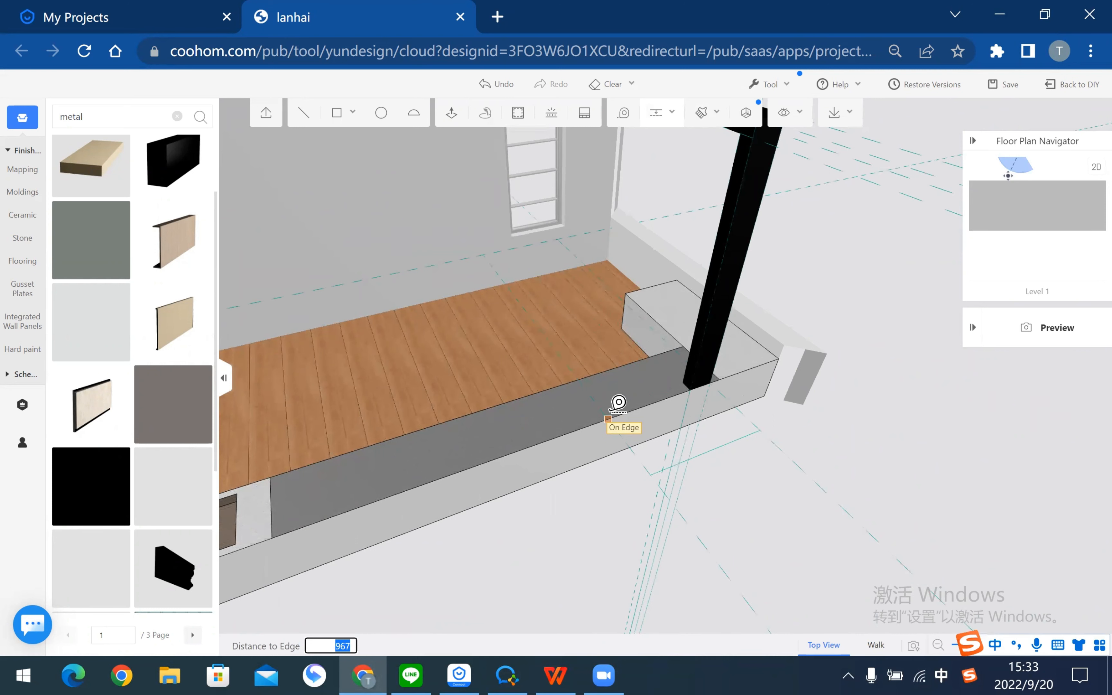
{"action": "type", "text": "800"}
{"action": "key", "text": "Return"}
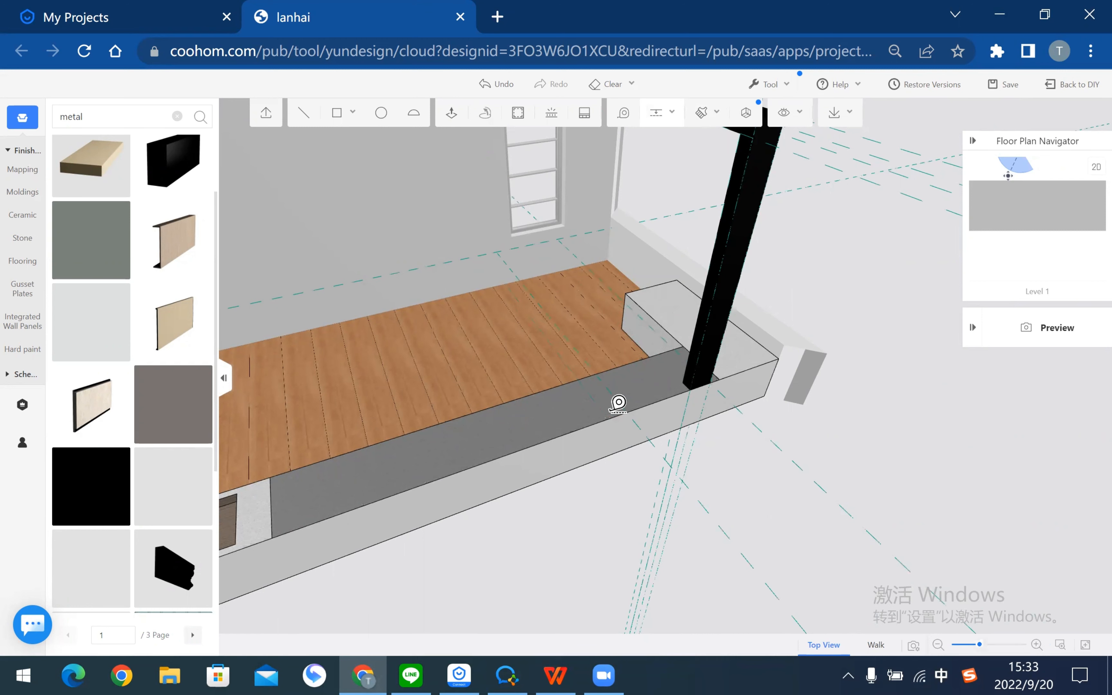
- Add three more guides 800 from the floor and deck edges, then select the black frame
{"action": "left_click", "coordinate": [556, 400]}
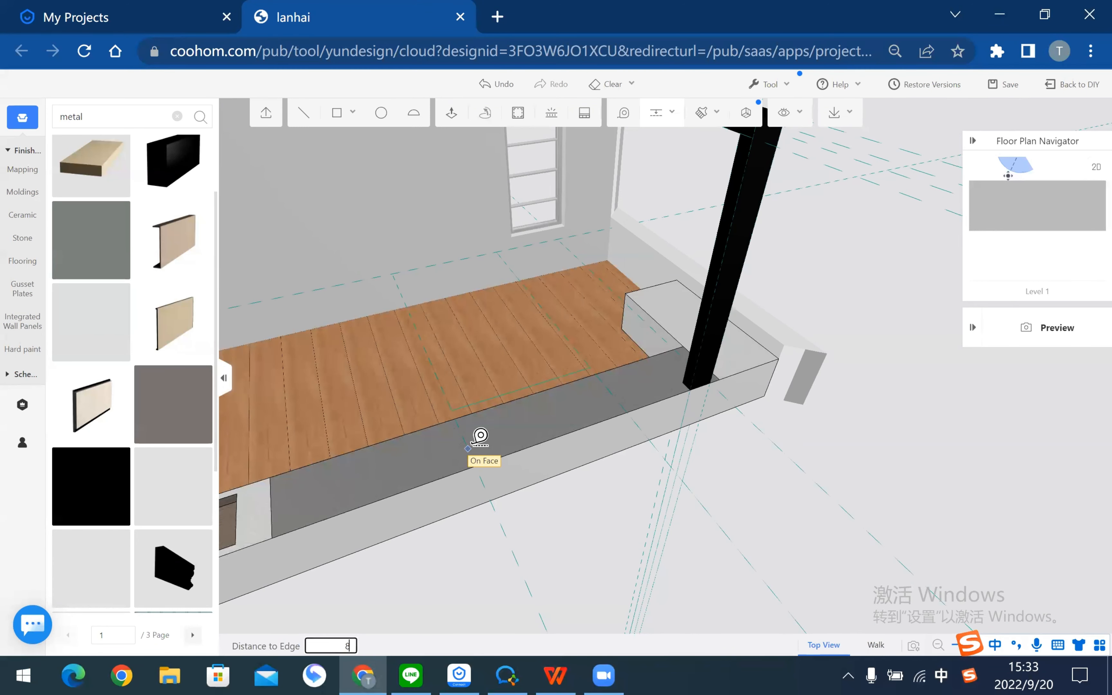
{"action": "key", "text": "Return"}
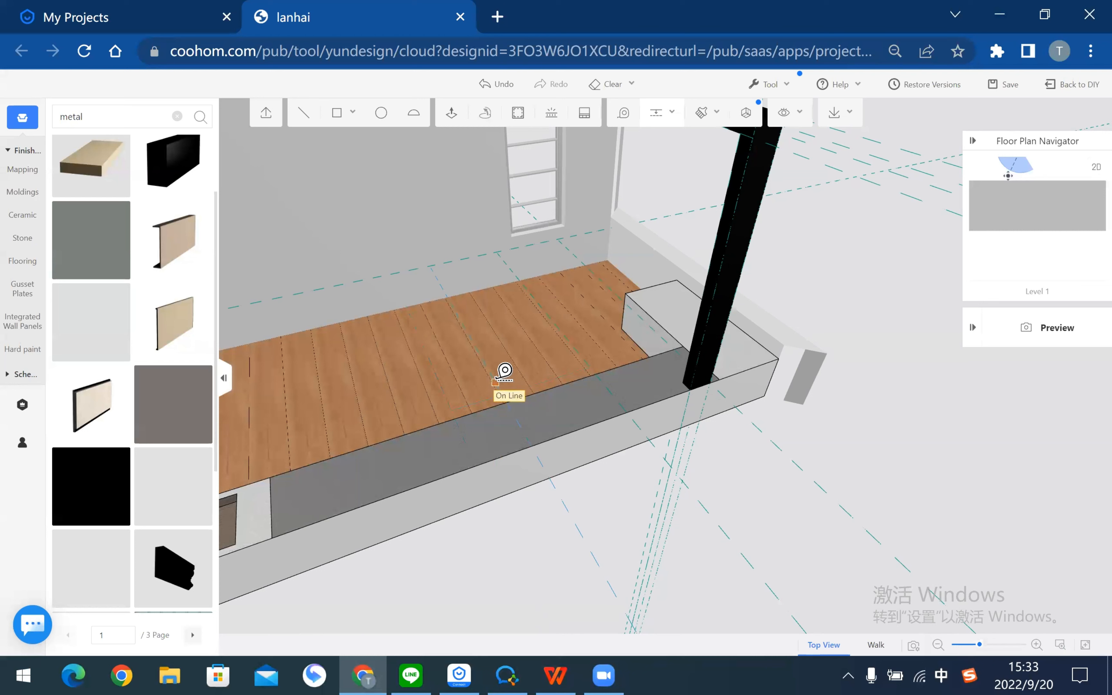
{"action": "left_click", "coordinate": [504, 373]}
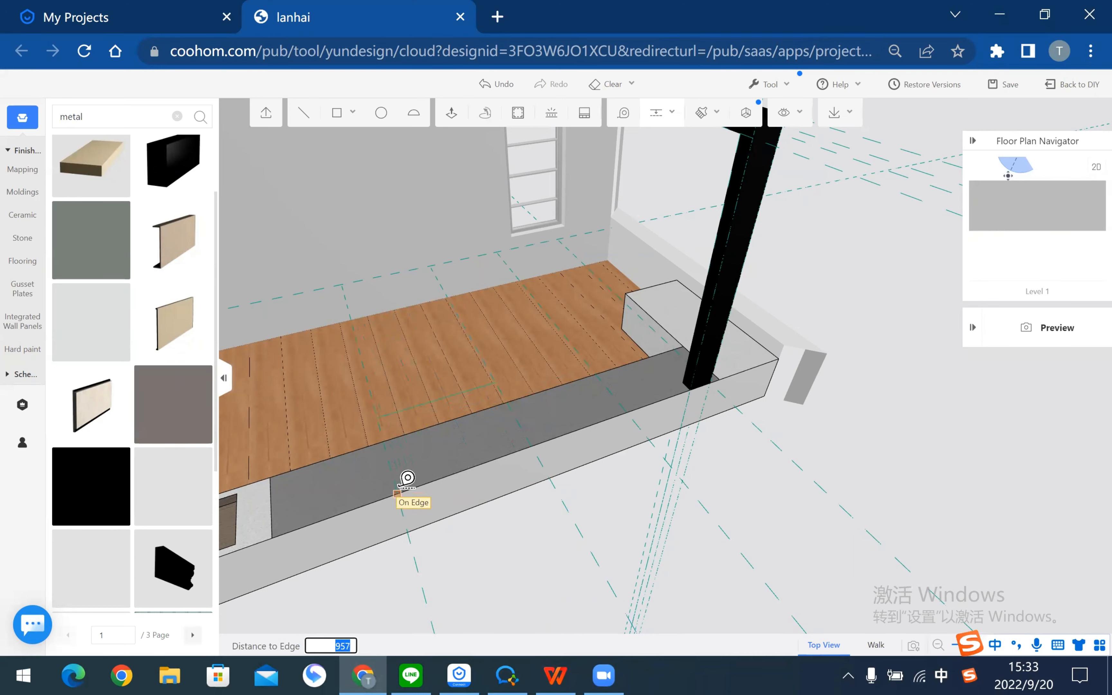
{"action": "key", "text": "Return"}
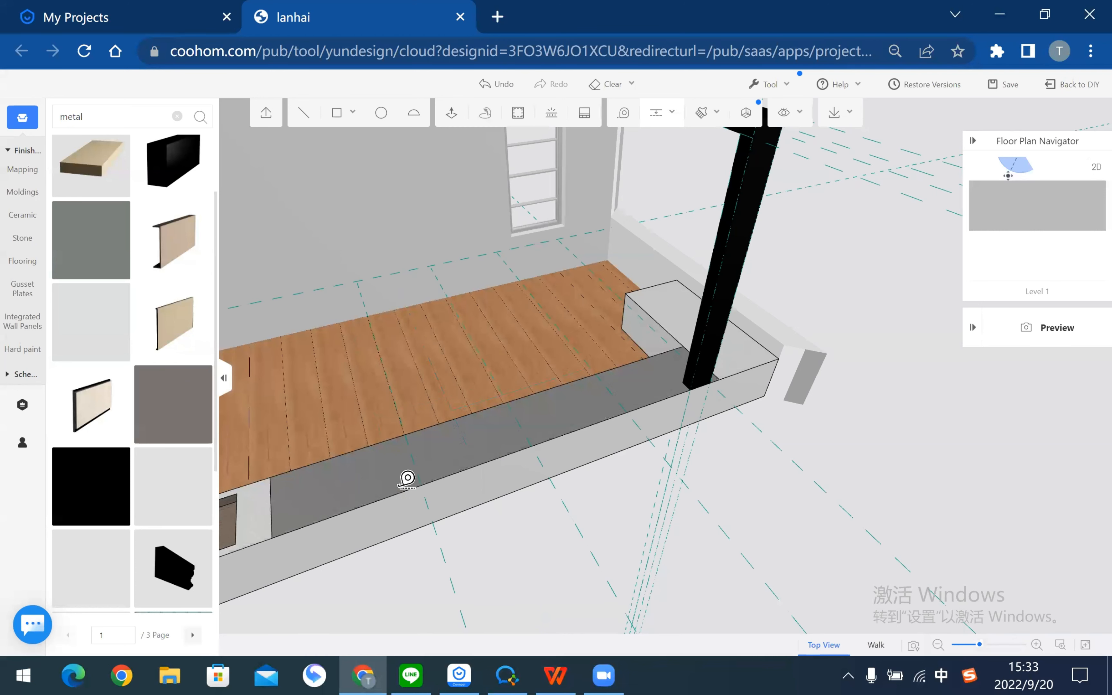
{"action": "right_click_drag", "start_coordinate": [364, 417], "coordinate": [463, 405]}
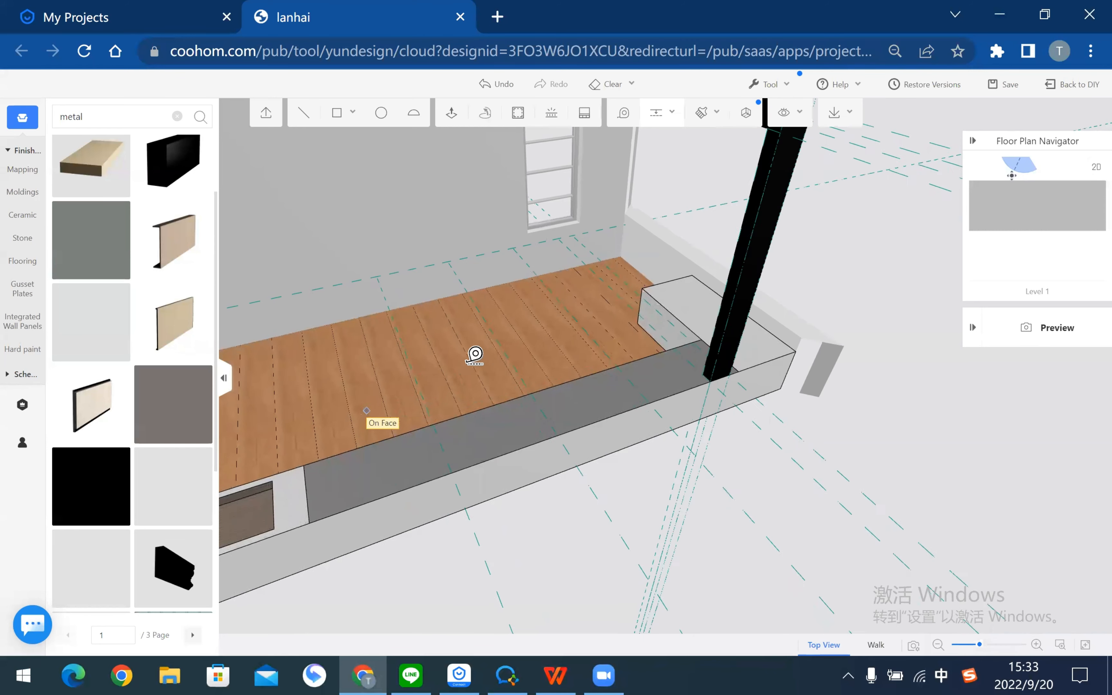
{"action": "left_click", "coordinate": [390, 514]}
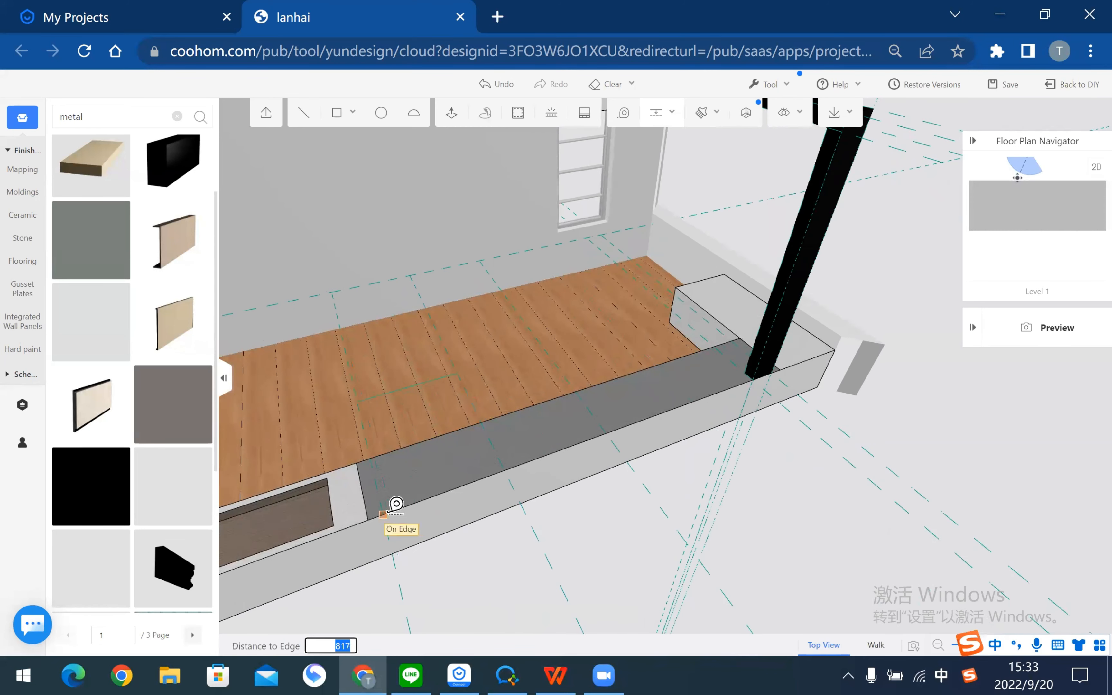
{"action": "type", "text": "800"}
{"action": "key", "text": "Return"}
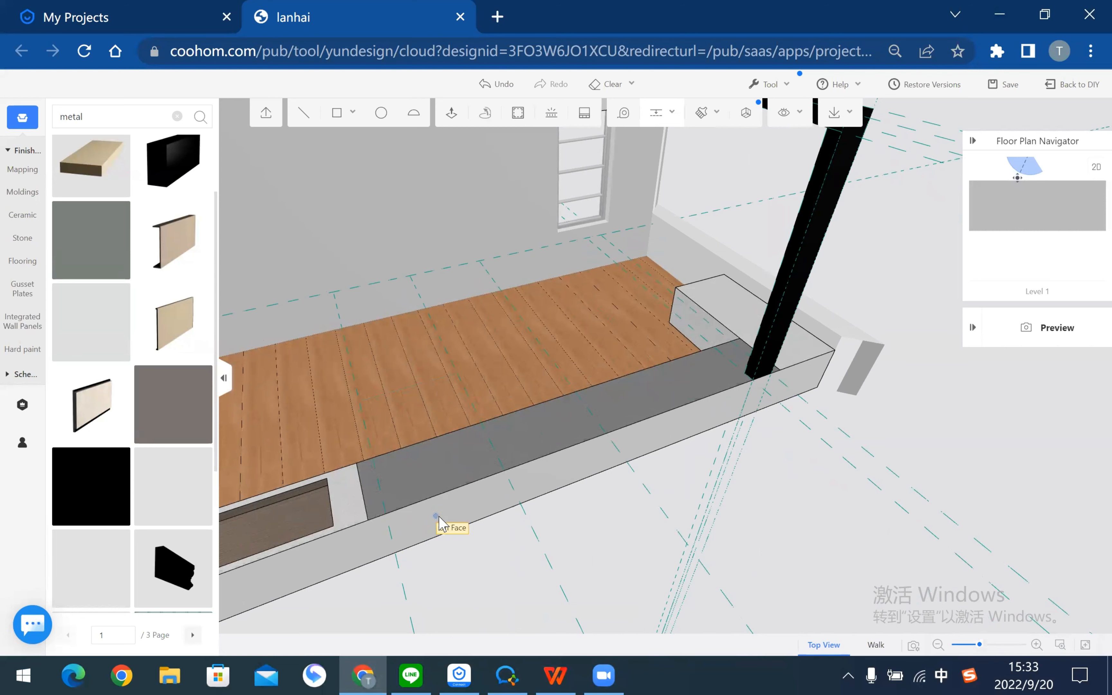
{"action": "left_click", "coordinate": [788, 198]}
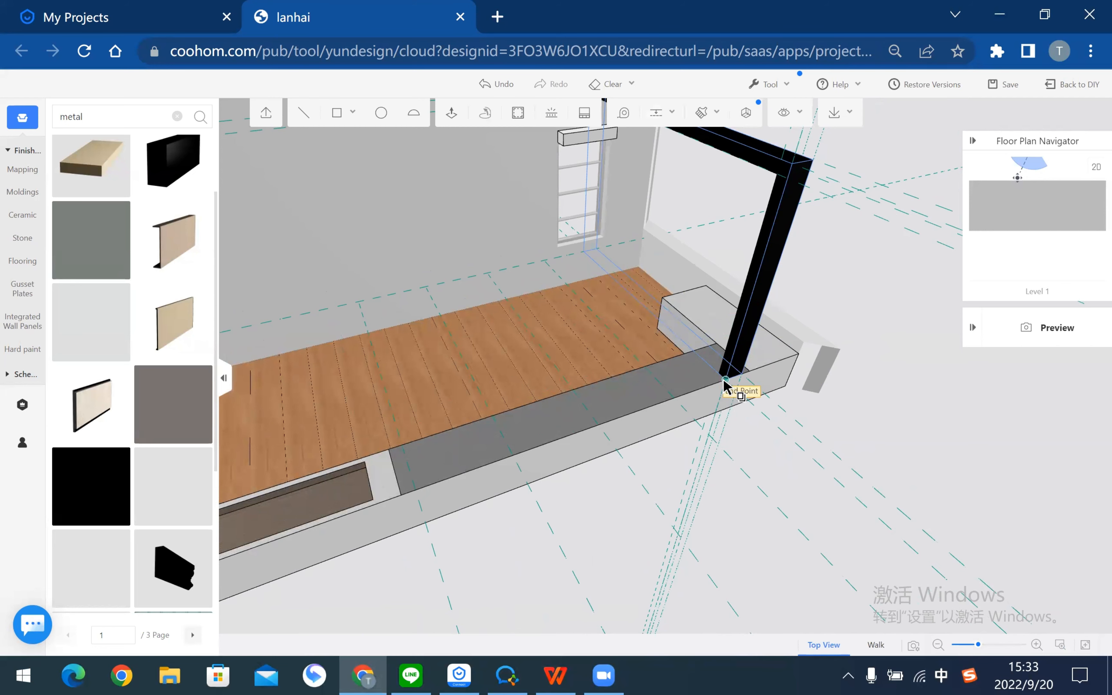
- Copy the black frame twice from its end point to the next guide intersections
{"action": "left_click", "coordinate": [779, 414]}
{"action": "left_click", "coordinate": [696, 426]}
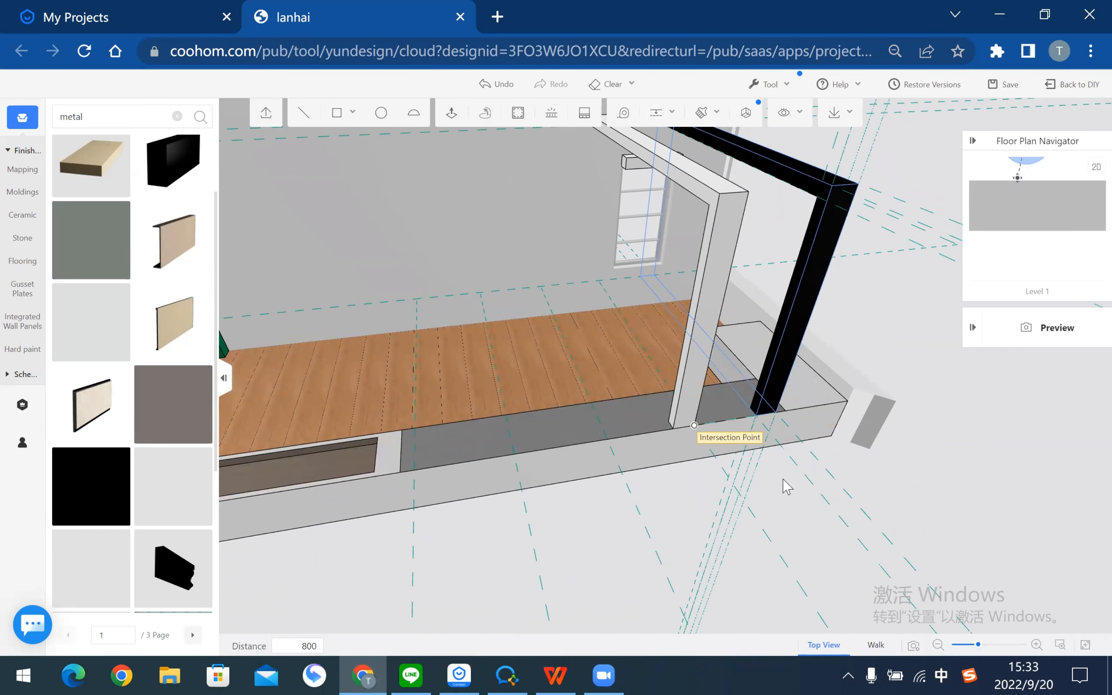
{"action": "left_click", "coordinate": [698, 318]}
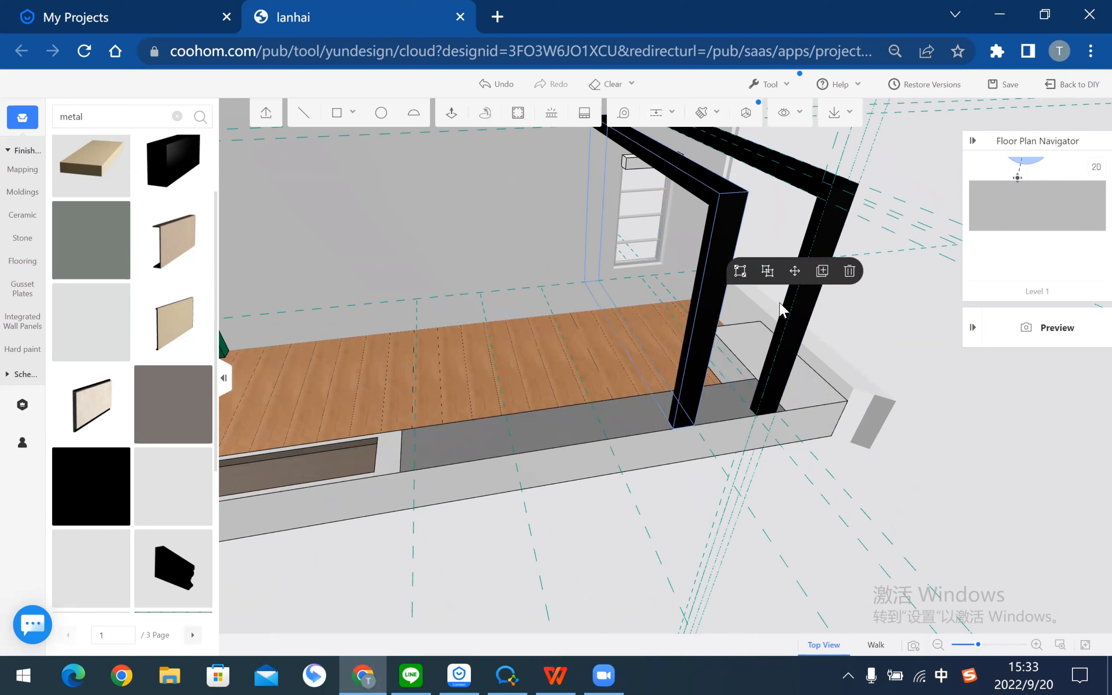
{"action": "left_click", "coordinate": [821, 277]}
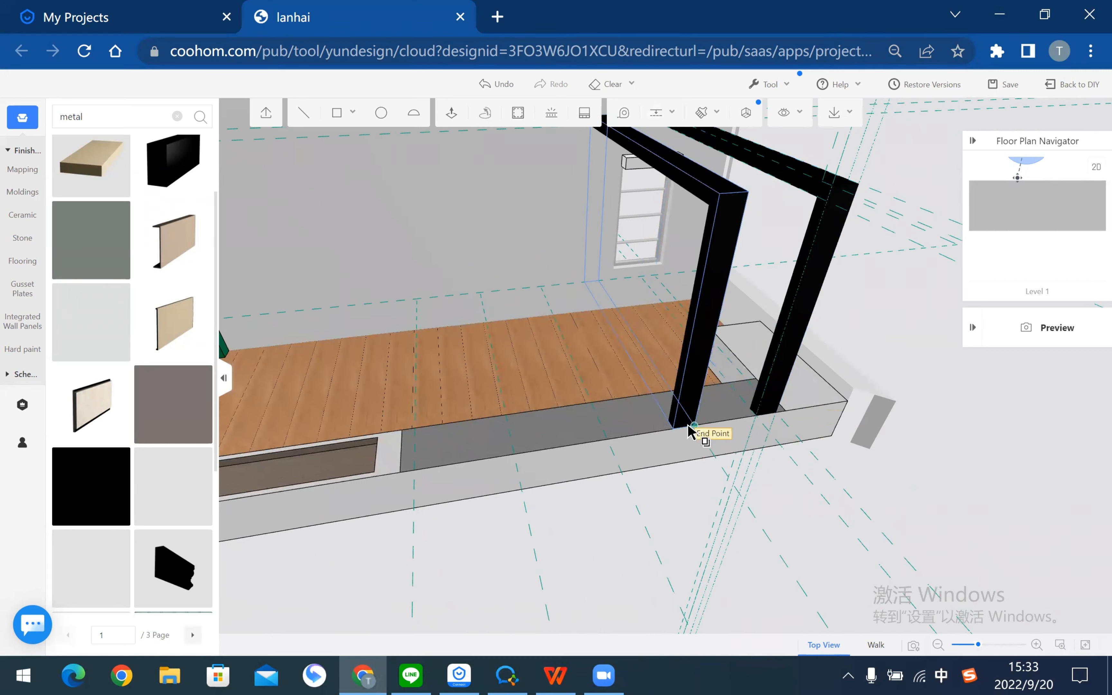
{"action": "left_click", "coordinate": [689, 426]}
{"action": "left_click", "coordinate": [610, 440]}
- Place two more frame copies along the bench, the last at the left end point
{"action": "left_click", "coordinate": [609, 319]}
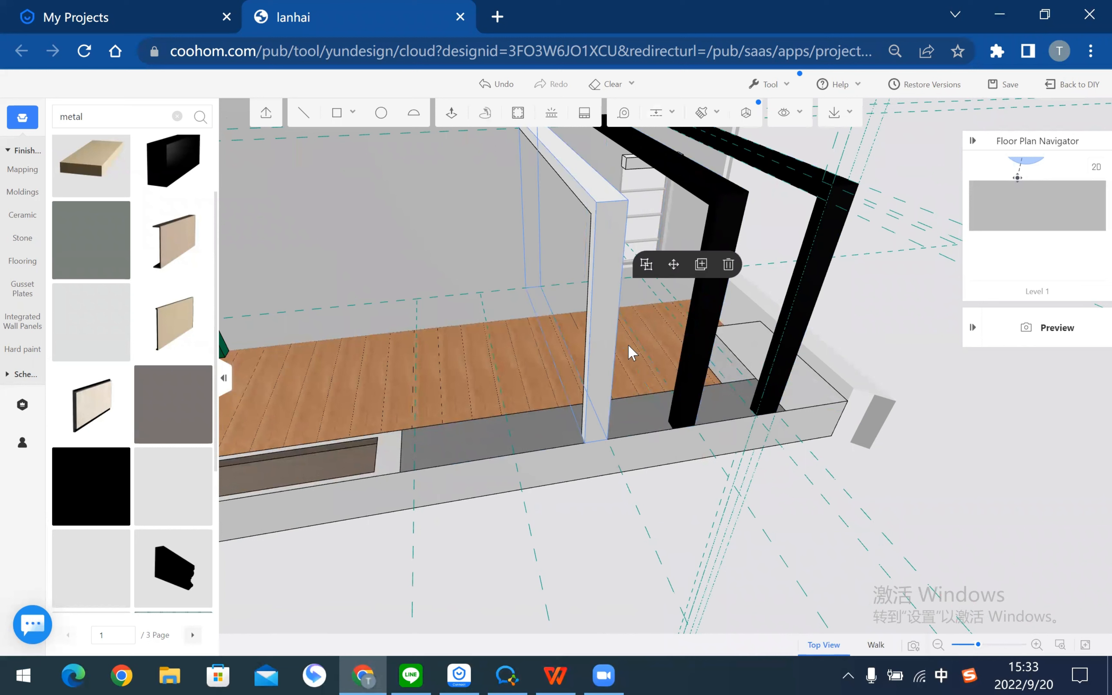
{"action": "left_click", "coordinate": [729, 264]}
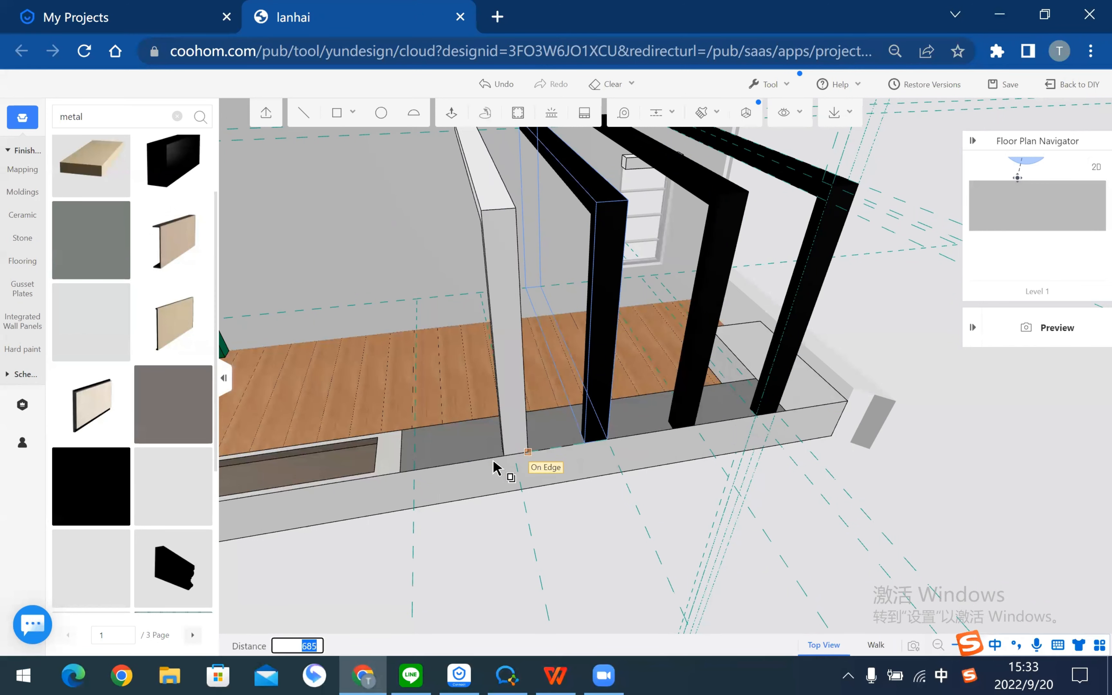
{"action": "left_click", "coordinate": [519, 453]}
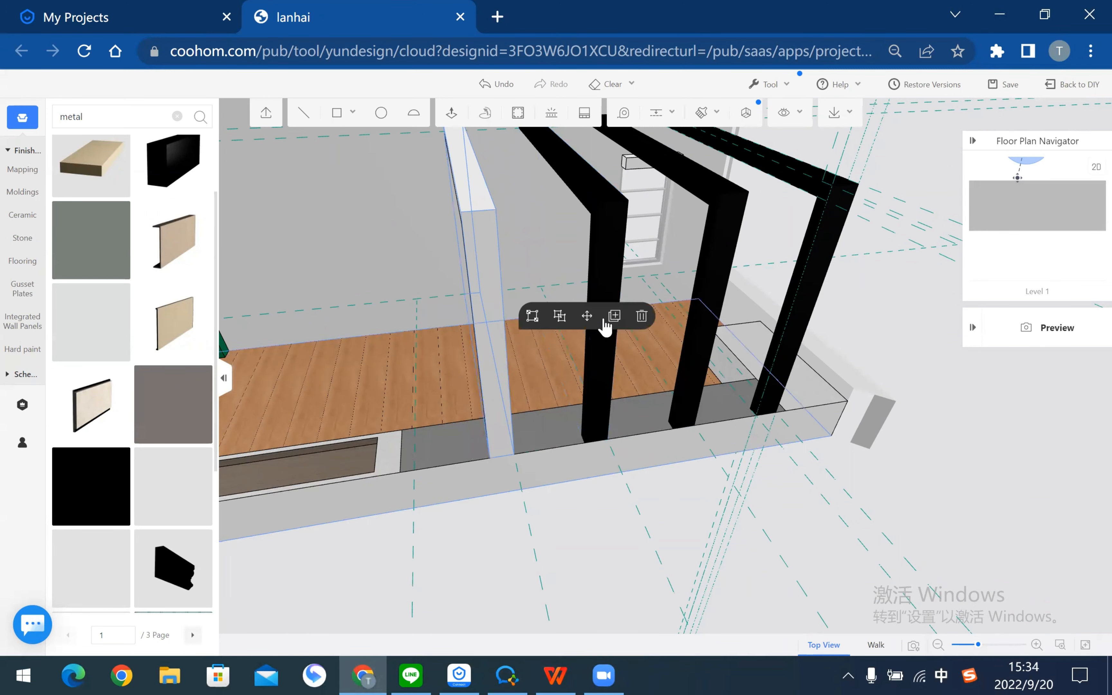
{"action": "left_click", "coordinate": [607, 319]}
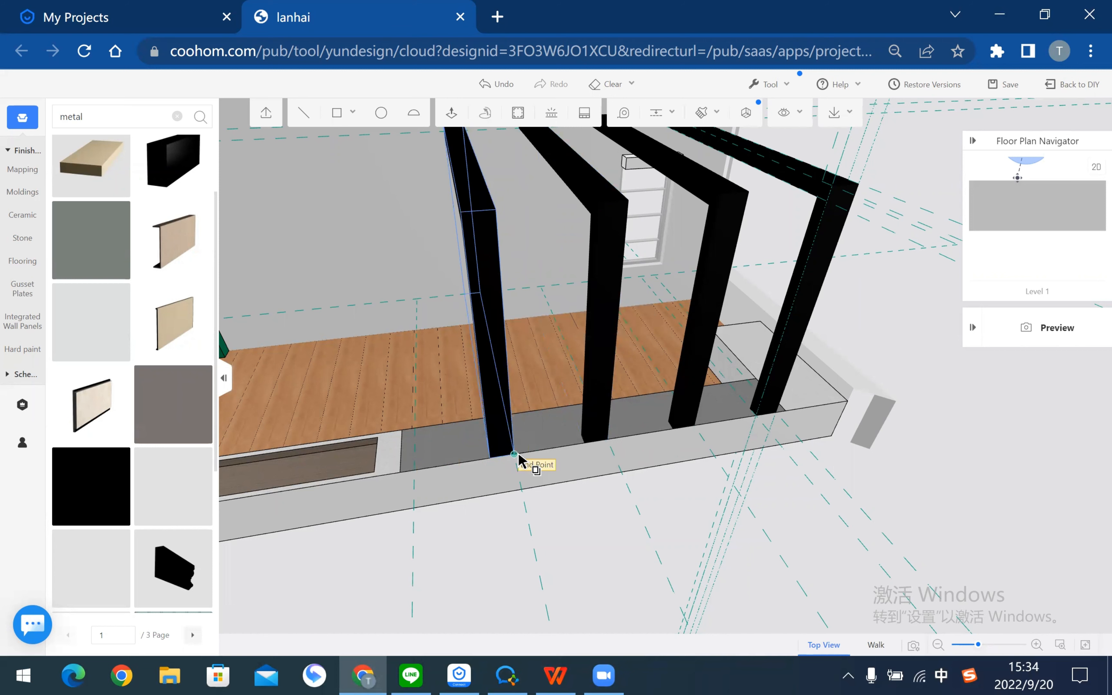
{"action": "left_click", "coordinate": [410, 472]}
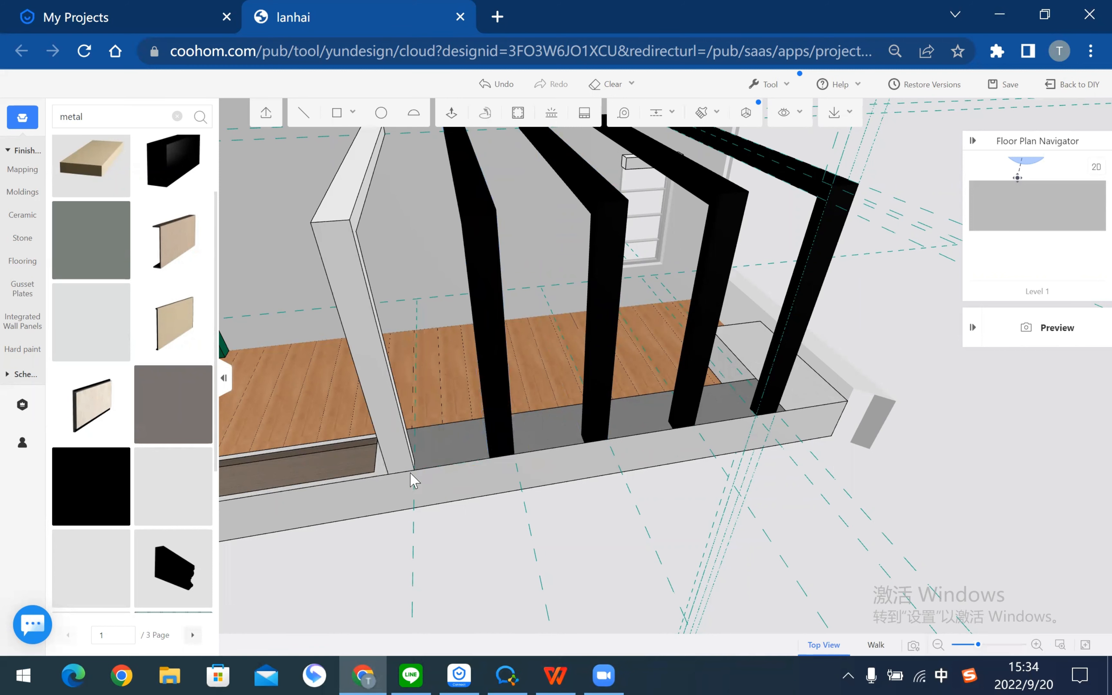
- Re-centre the view on the terrace, select a black frame, and cancel the first copy attempt
{"action": "scroll", "coordinate": [580, 547], "scroll_direction": "down", "scroll_amount": 3}
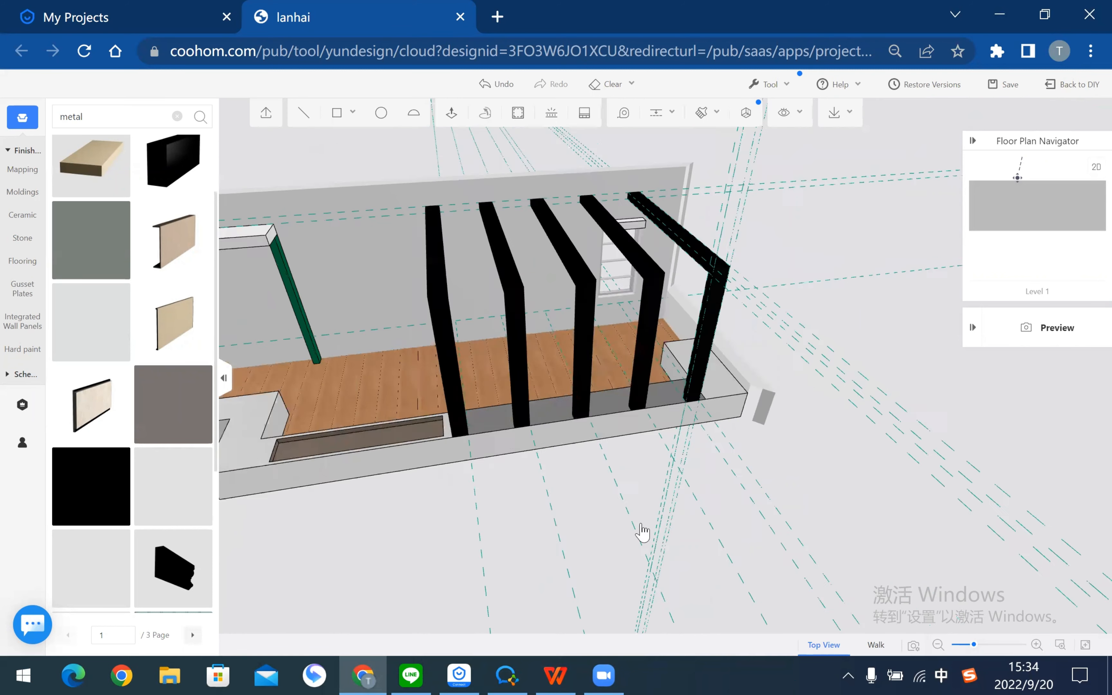
{"action": "scroll", "coordinate": [526, 434], "scroll_direction": "down", "scroll_amount": 5}
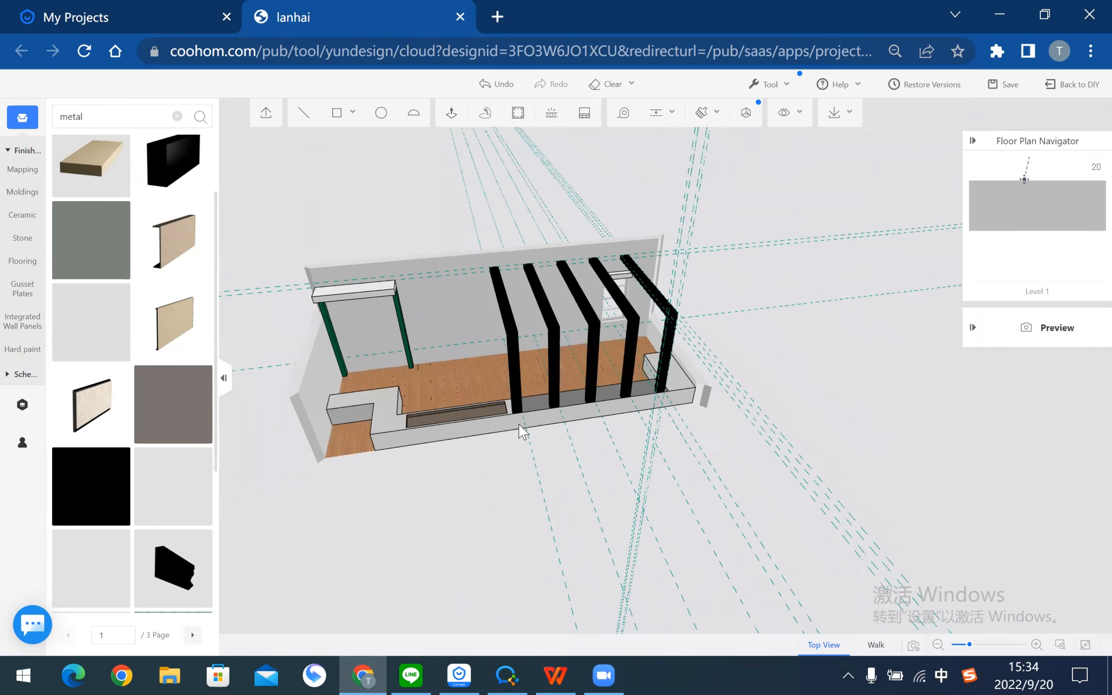
{"action": "right_click_drag", "start_coordinate": [524, 417], "coordinate": [1058, 366]}
{"action": "right_click_drag", "start_coordinate": [570, 442], "coordinate": [788, 451]}
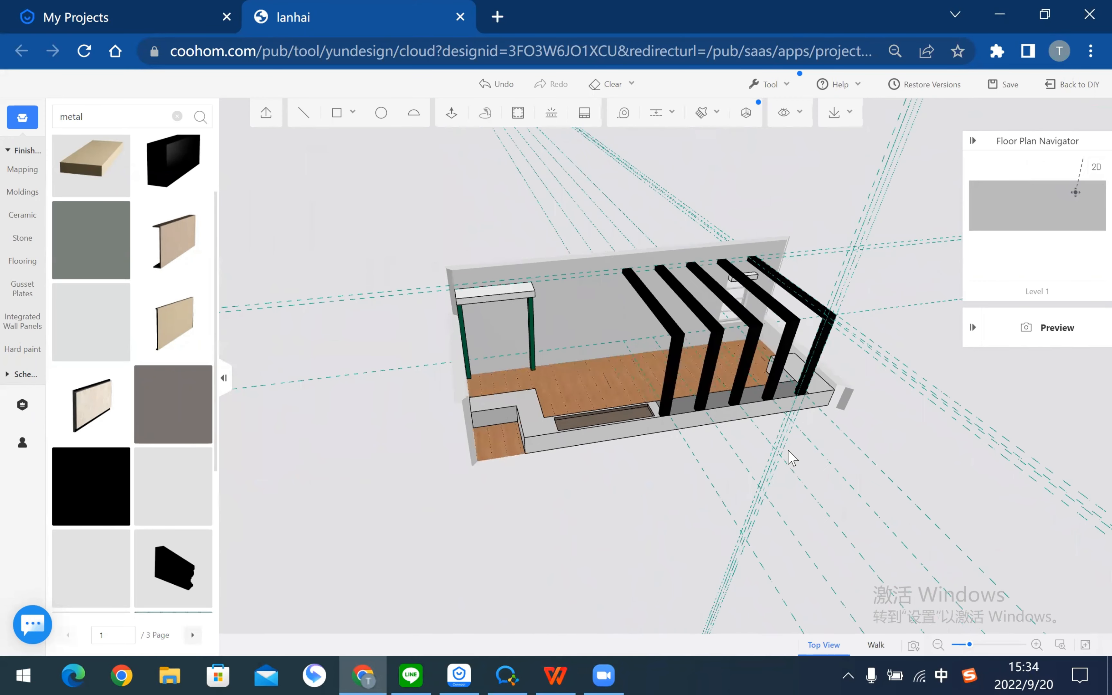
{"action": "scroll", "coordinate": [815, 352], "scroll_direction": "up", "scroll_amount": 5}
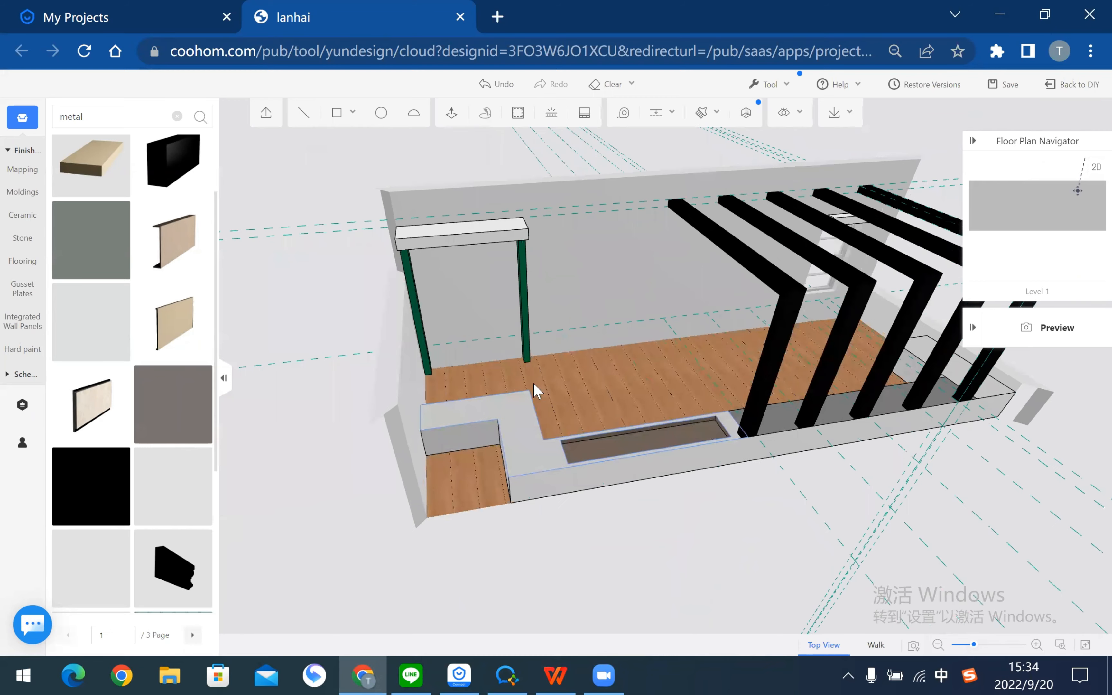
{"action": "left_click_drag", "start_coordinate": [919, 380], "coordinate": [858, 320]}
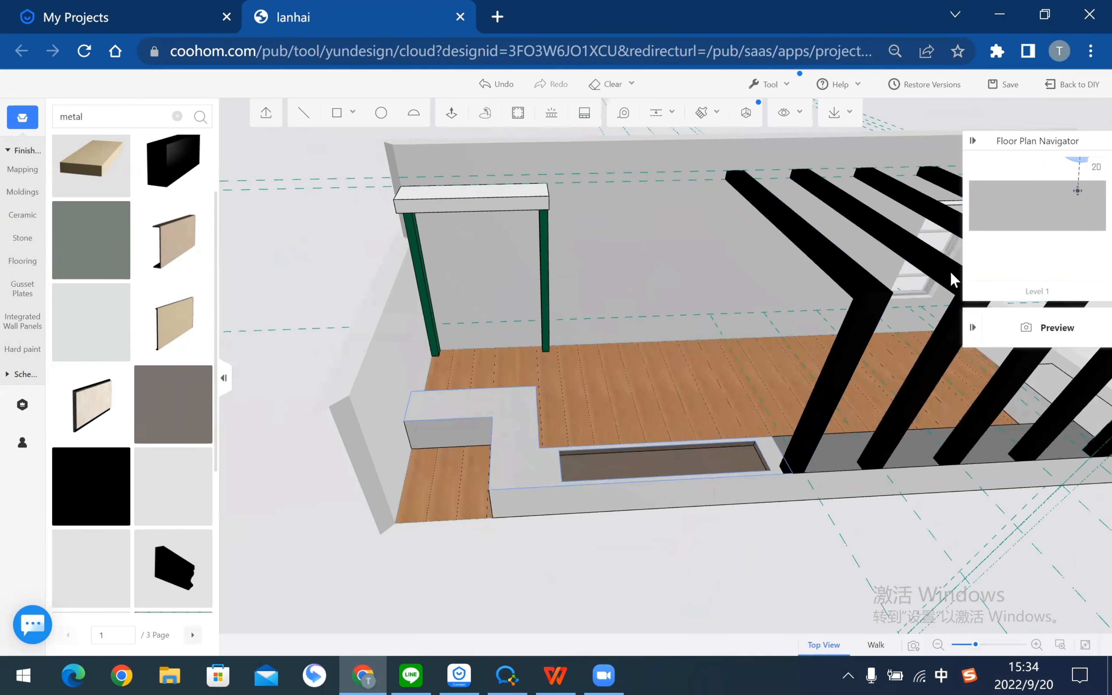
{"action": "left_click", "coordinate": [862, 324]}
{"action": "key", "text": "ctrl+c"}
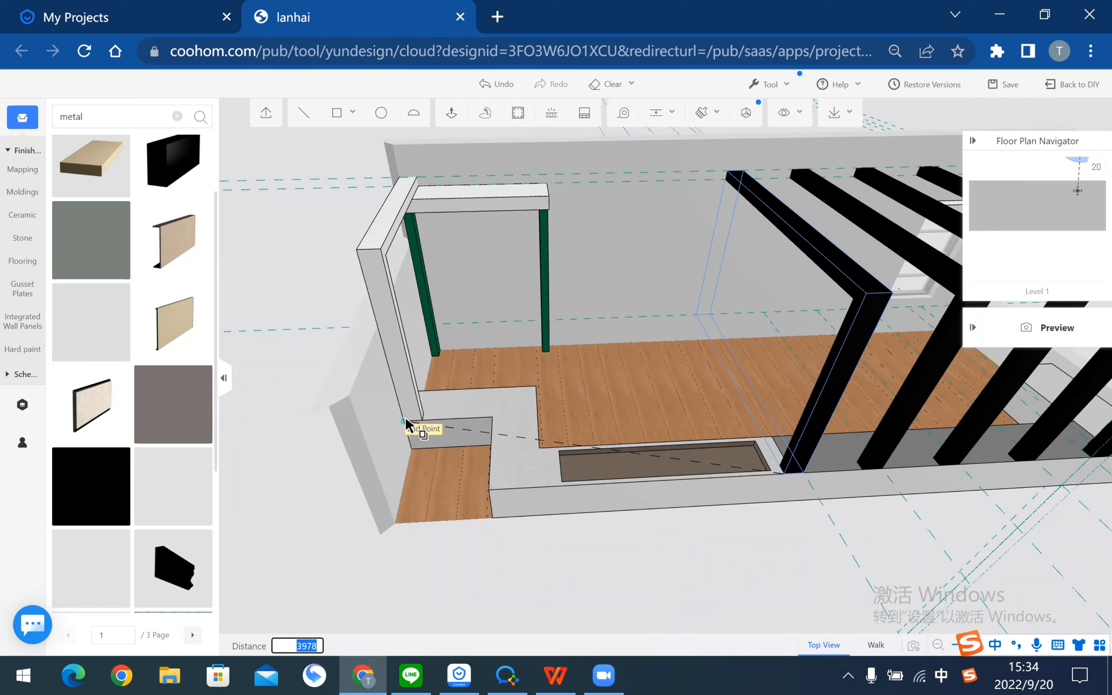
{"action": "key", "text": "Escape"}
{"action": "middle_click_drag", "start_coordinate": [589, 551], "coordinate": [797, 437]}
- Copy a black frame from its end point to the L-shaped bench's middle point
{"action": "left_click", "coordinate": [857, 425], "text": "ctrl"}
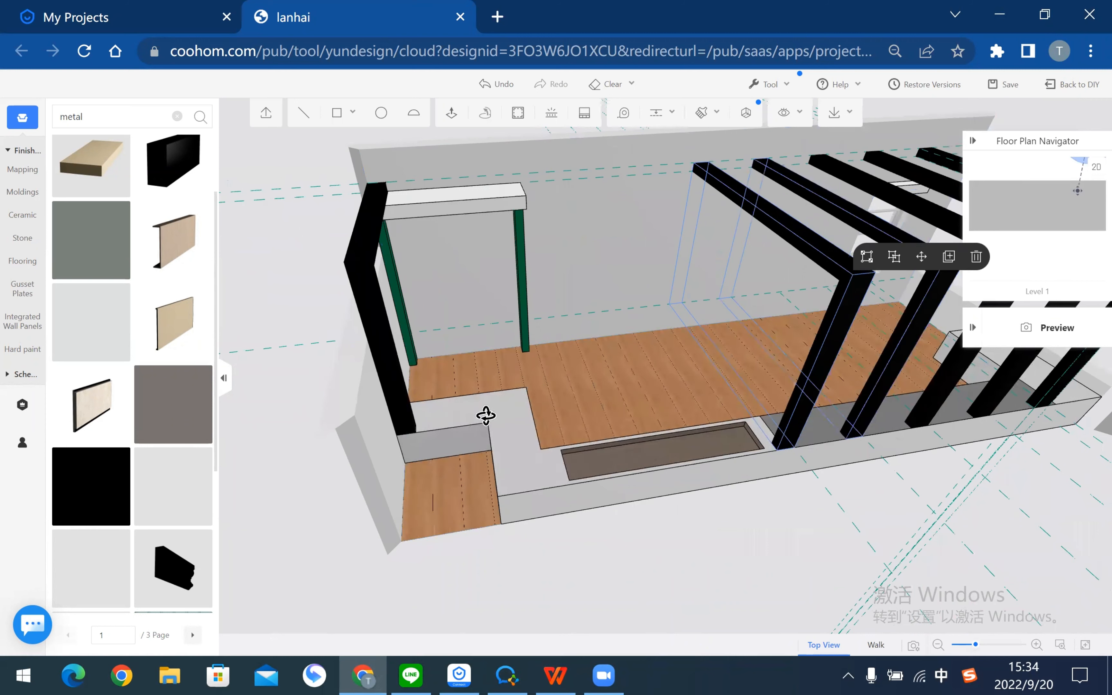
{"action": "middle_click_drag", "start_coordinate": [487, 416], "coordinate": [508, 422]}
{"action": "left_click", "coordinate": [794, 448]}
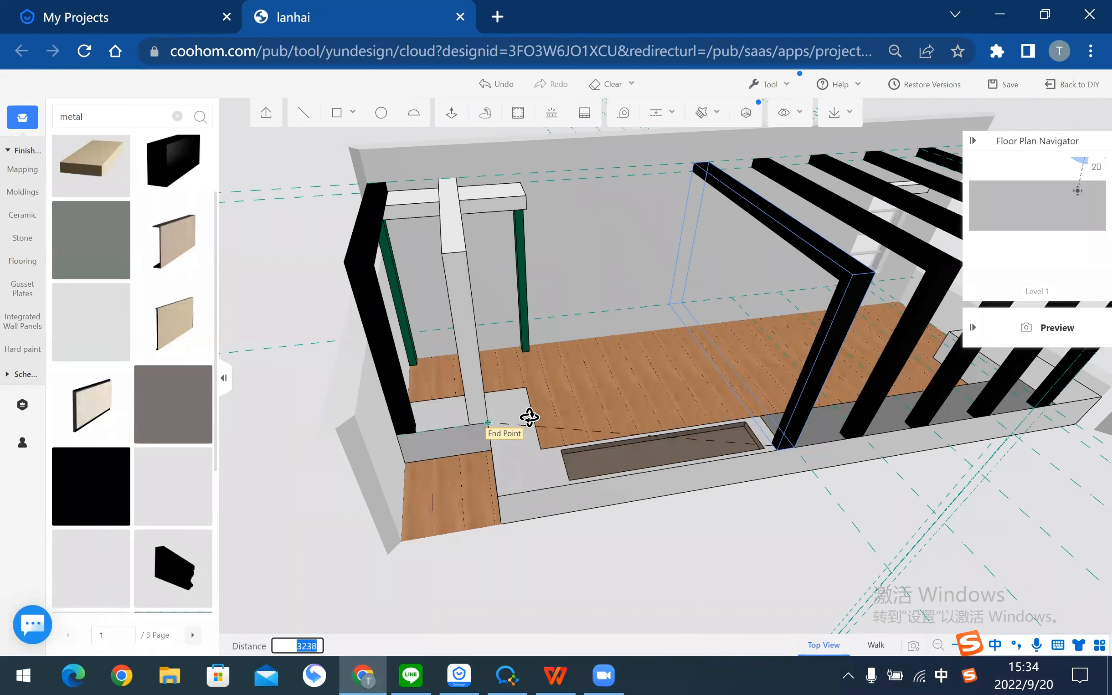
{"action": "left_click", "coordinate": [529, 417]}
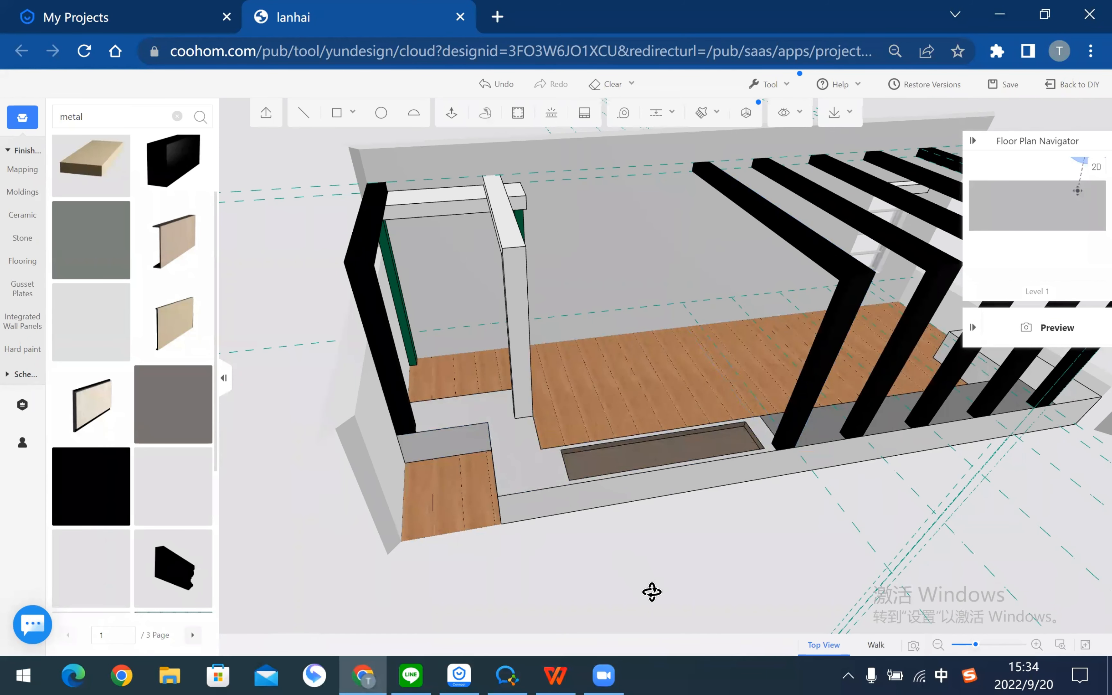
{"action": "middle_click_drag", "start_coordinate": [718, 577], "coordinate": [745, 592]}
{"action": "middle_click_drag", "start_coordinate": [611, 580], "coordinate": [781, 448]}
{"action": "scroll", "coordinate": [717, 455], "scroll_direction": "down", "scroll_amount": 3}
{"action": "middle_click_drag", "start_coordinate": [442, 617], "coordinate": [563, 389]}
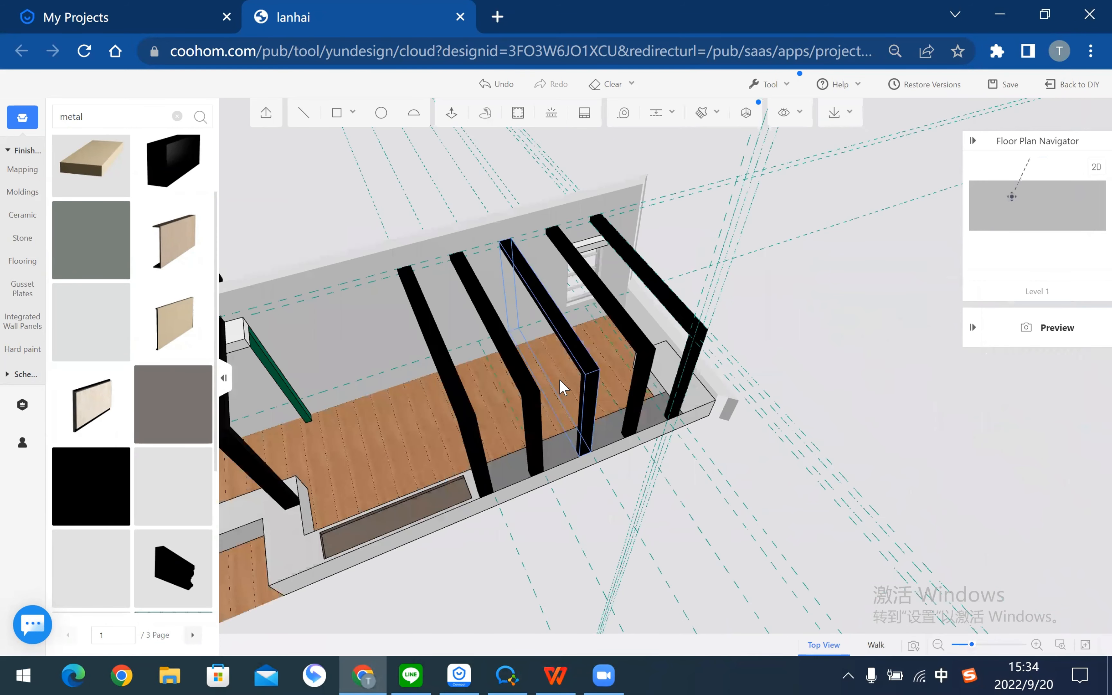
- Scroll the WPS Office tutorial PDF to page 16's wooden grating ceiling steps, then return to Coohom
{"action": "key", "text": "alt+Tab"}
{"action": "scroll", "coordinate": [565, 389], "scroll_direction": "down", "scroll_amount": 5}
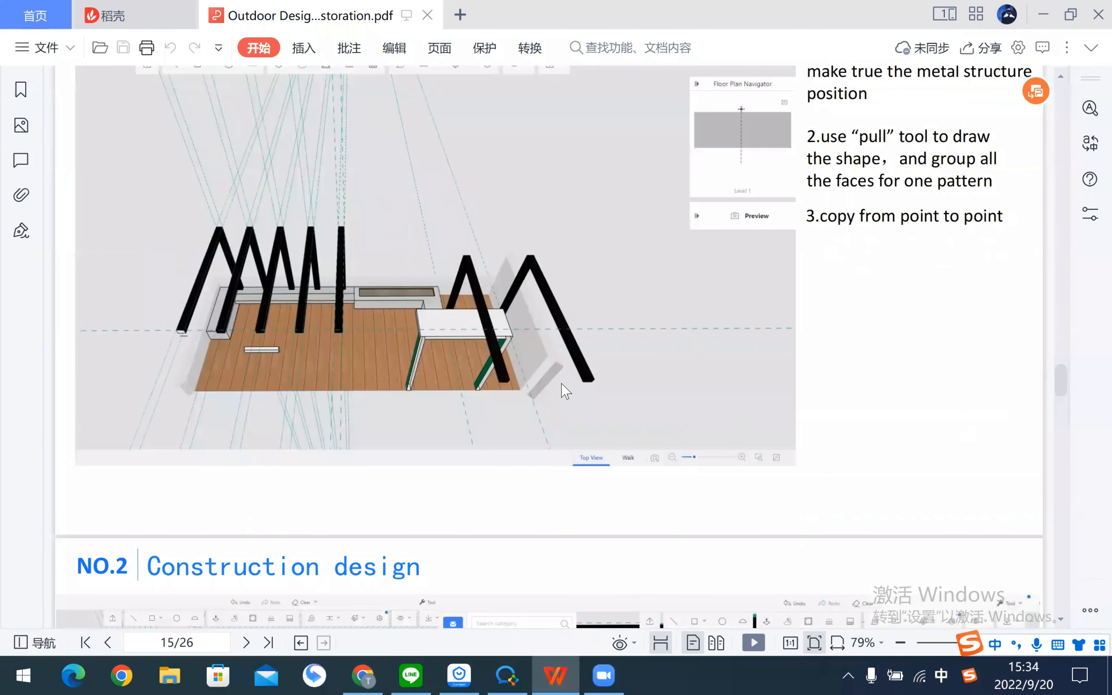
{"action": "scroll", "coordinate": [562, 384], "scroll_direction": "down", "scroll_amount": 5}
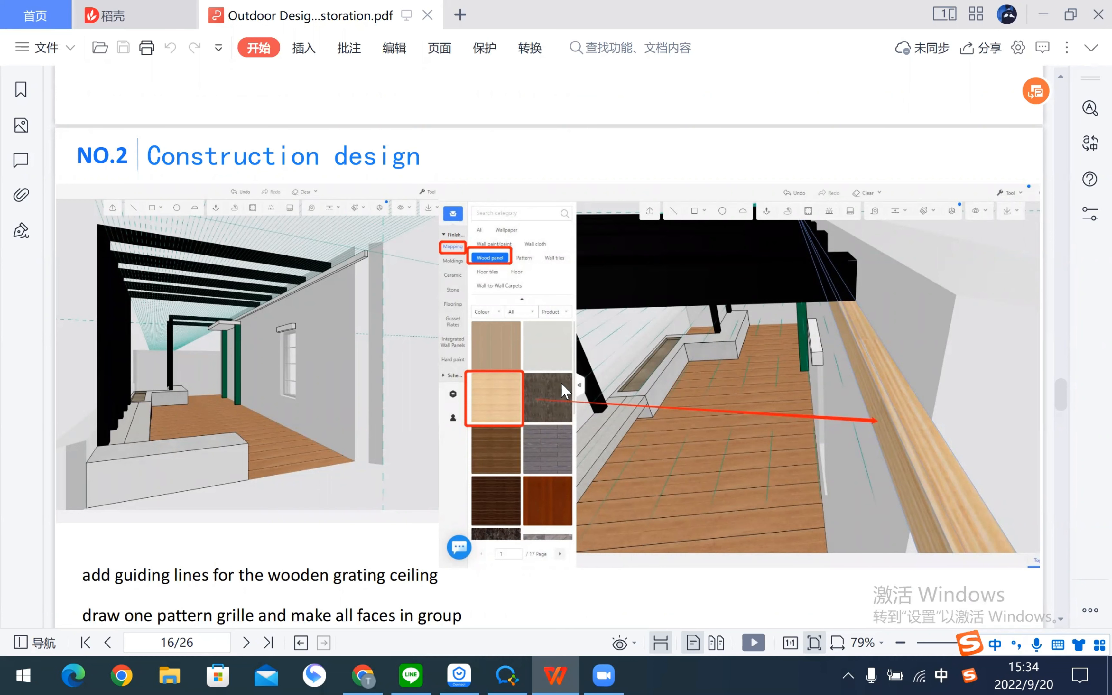
{"action": "scroll", "coordinate": [570, 382], "scroll_direction": "down", "scroll_amount": 2}
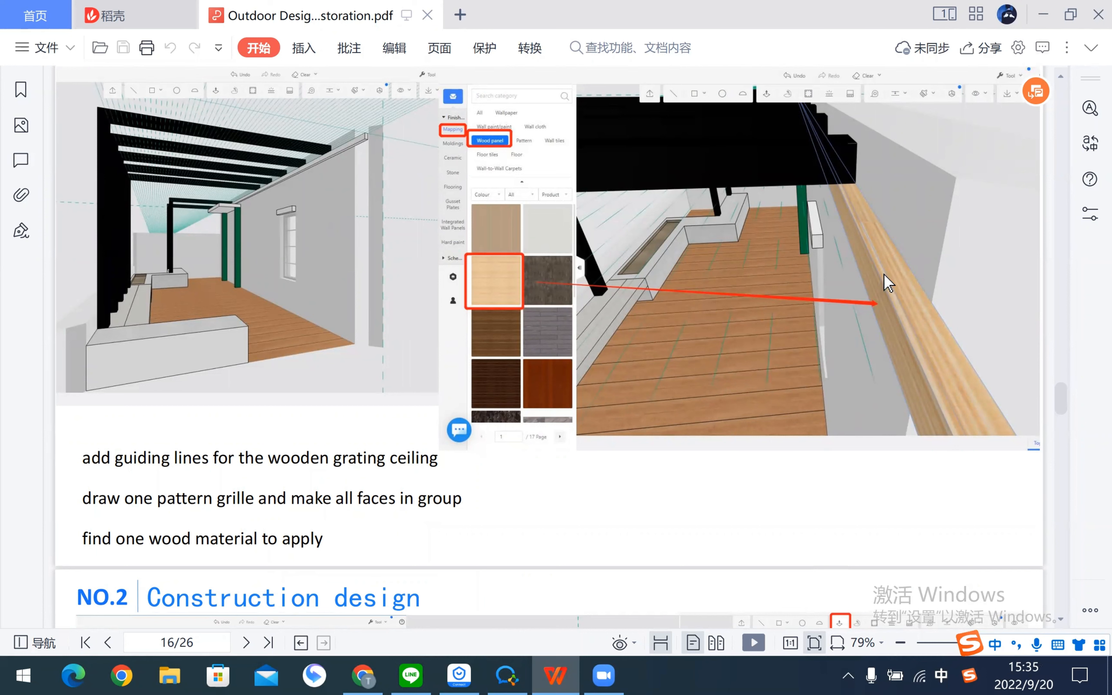
{"action": "key", "text": "alt+Tab"}
{"action": "left_click_drag", "start_coordinate": [621, 463], "coordinate": [781, 374]}
{"action": "right_click_drag", "start_coordinate": [782, 375], "coordinate": [931, 320]}
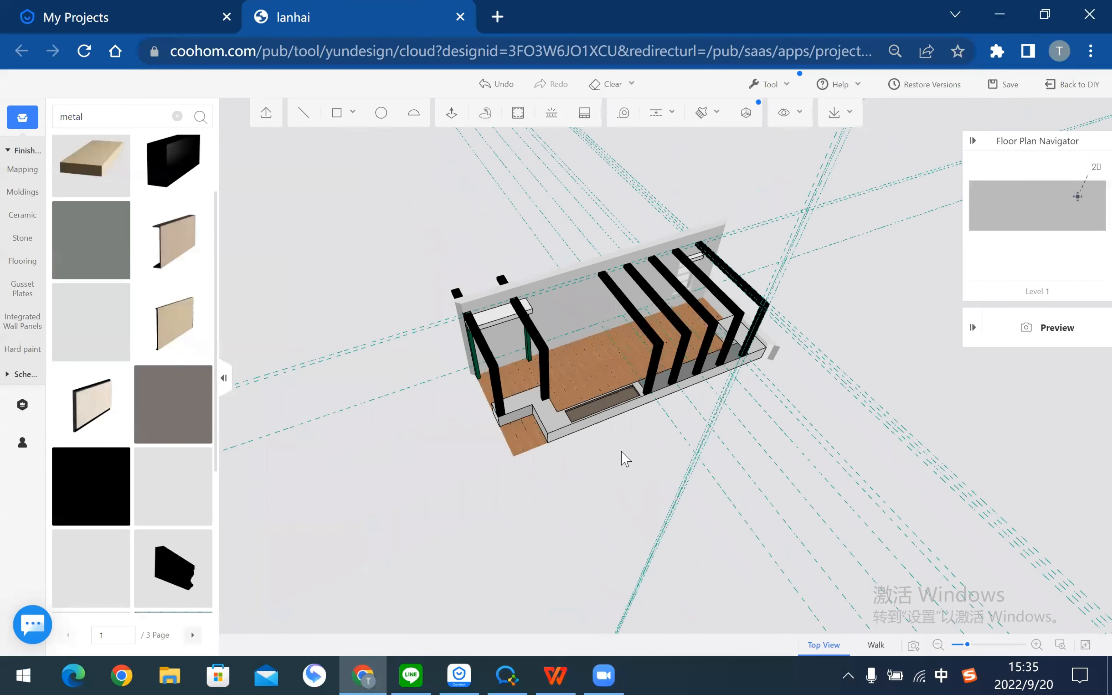
{"action": "scroll", "coordinate": [611, 450], "scroll_direction": "up", "scroll_amount": 2}
{"action": "scroll", "coordinate": [688, 448], "scroll_direction": "up", "scroll_amount": 4}
{"action": "left_click_drag", "start_coordinate": [688, 448], "coordinate": [589, 422]}
{"action": "scroll", "coordinate": [589, 422], "scroll_direction": "up", "scroll_amount": 6}
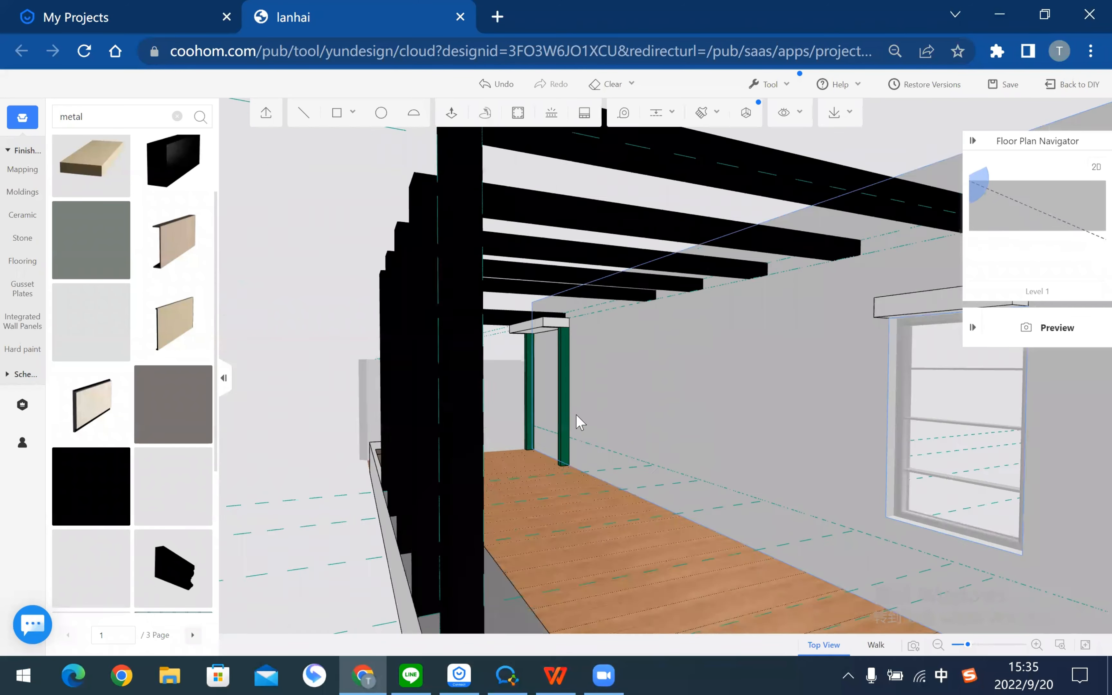
{"action": "left_click_drag", "start_coordinate": [604, 293], "coordinate": [642, 271]}
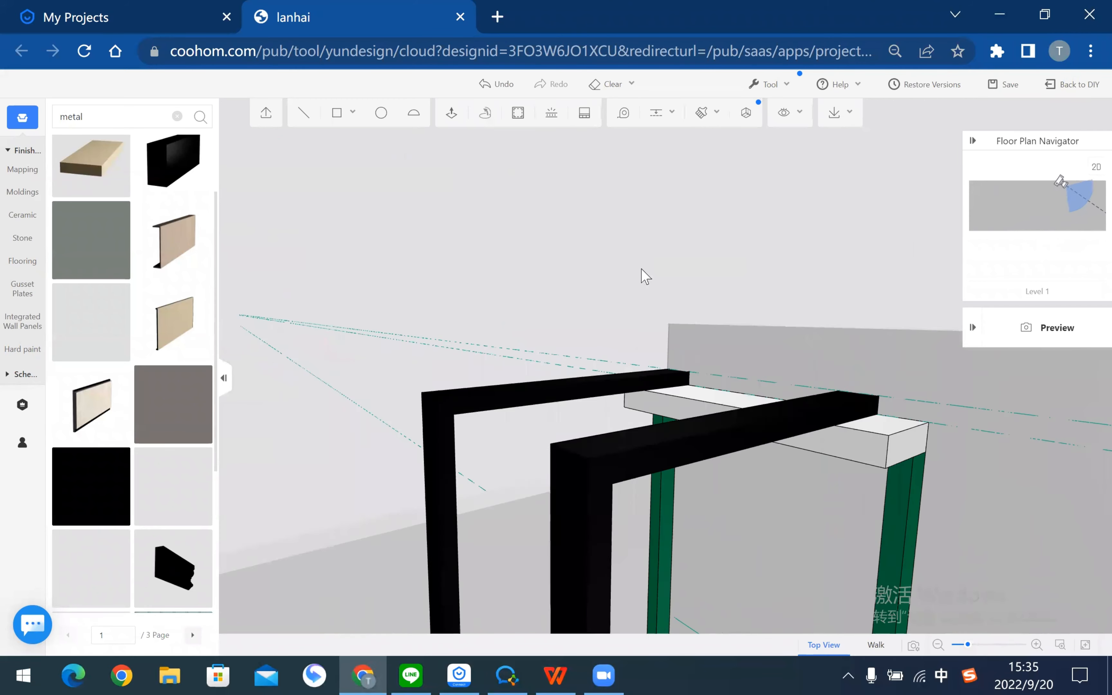
{"action": "scroll", "coordinate": [740, 509], "scroll_direction": "up", "scroll_amount": 4}
{"action": "mouse_move", "coordinate": [744, 516]}
{"action": "left_mouse_down"}
{"action": "mouse_move", "coordinate": [822, 440]}
{"action": "mouse_move", "coordinate": [666, 432]}
{"action": "mouse_move", "coordinate": [830, 429]}
{"action": "mouse_move", "coordinate": [733, 413]}
{"action": "mouse_move", "coordinate": [649, 445]}
{"action": "mouse_move", "coordinate": [644, 465]}
{"action": "left_mouse_up"}
{"action": "scroll", "coordinate": [643, 464], "scroll_direction": "up", "scroll_amount": 3}
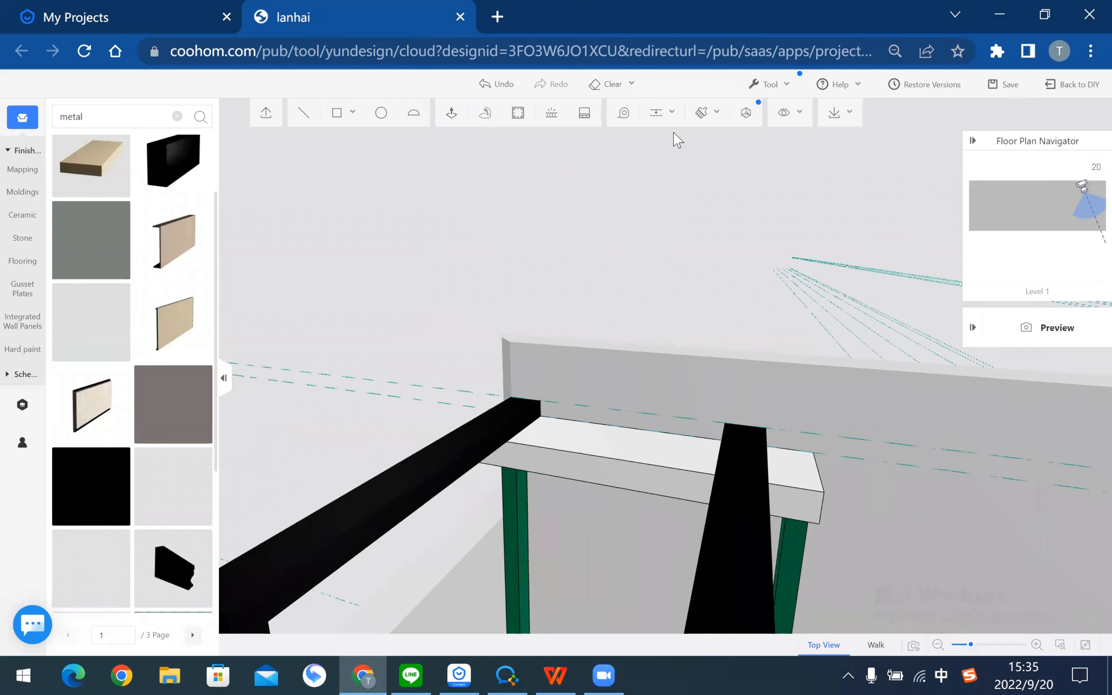
- Push/pull the white top on the green posts 100 upward
{"action": "left_click", "coordinate": [453, 114]}
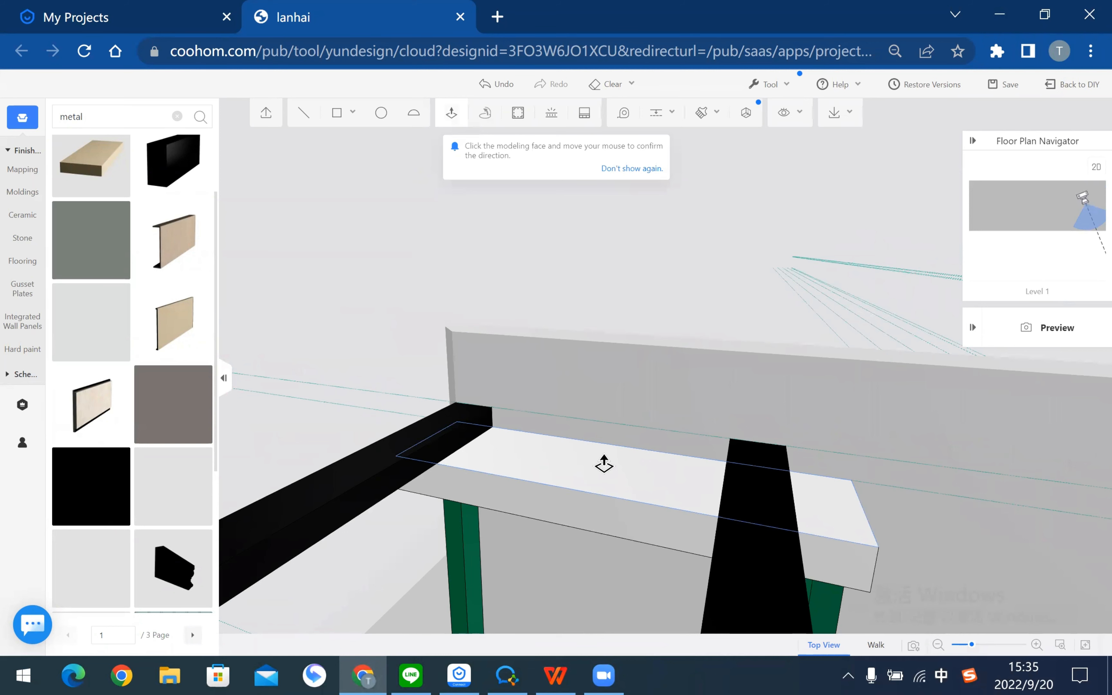
{"action": "left_click", "coordinate": [604, 464]}
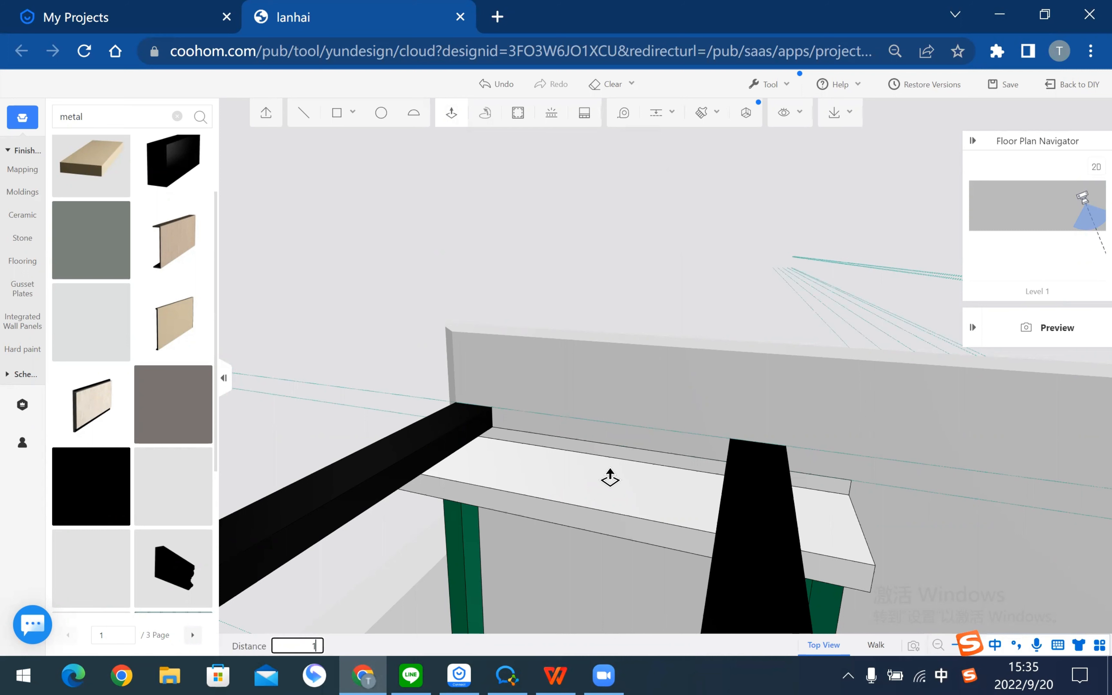
{"action": "key", "text": "Return"}
{"action": "key", "text": "Escape"}
{"action": "left_click_drag", "start_coordinate": [980, 515], "coordinate": [915, 496]}
{"action": "left_click_drag", "start_coordinate": [748, 485], "coordinate": [594, 276]}
- Delete the stray face above the green posts' white top
{"action": "left_click", "coordinate": [648, 271]}
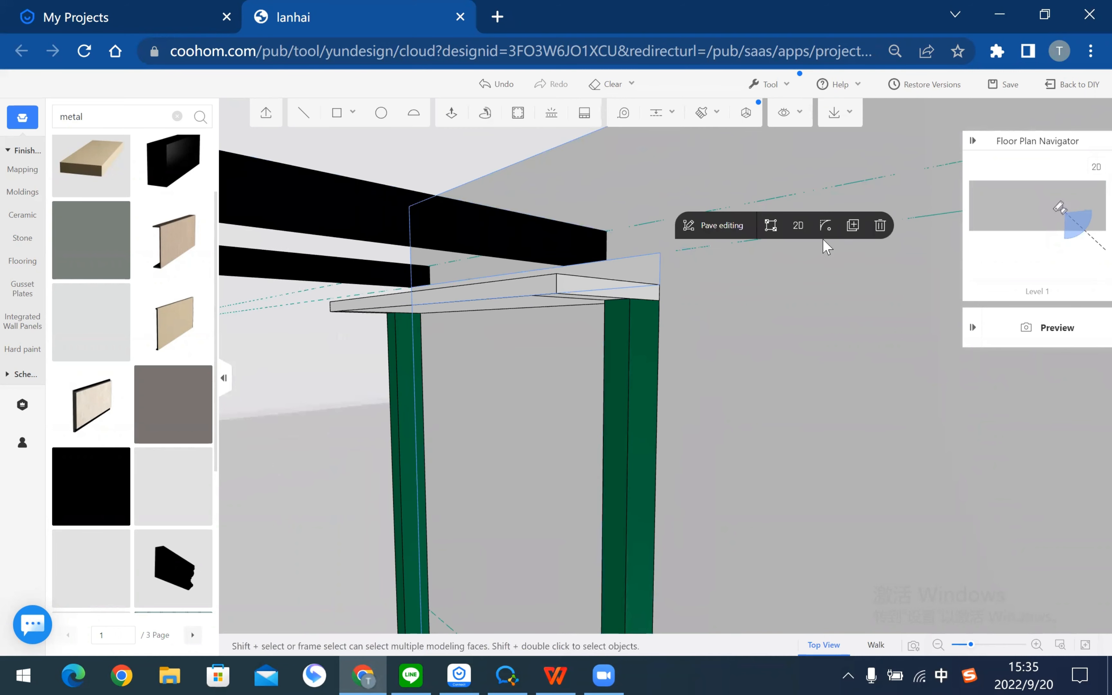
{"action": "left_click", "coordinate": [881, 227]}
{"action": "scroll", "coordinate": [652, 304], "scroll_direction": "down", "scroll_amount": 5}
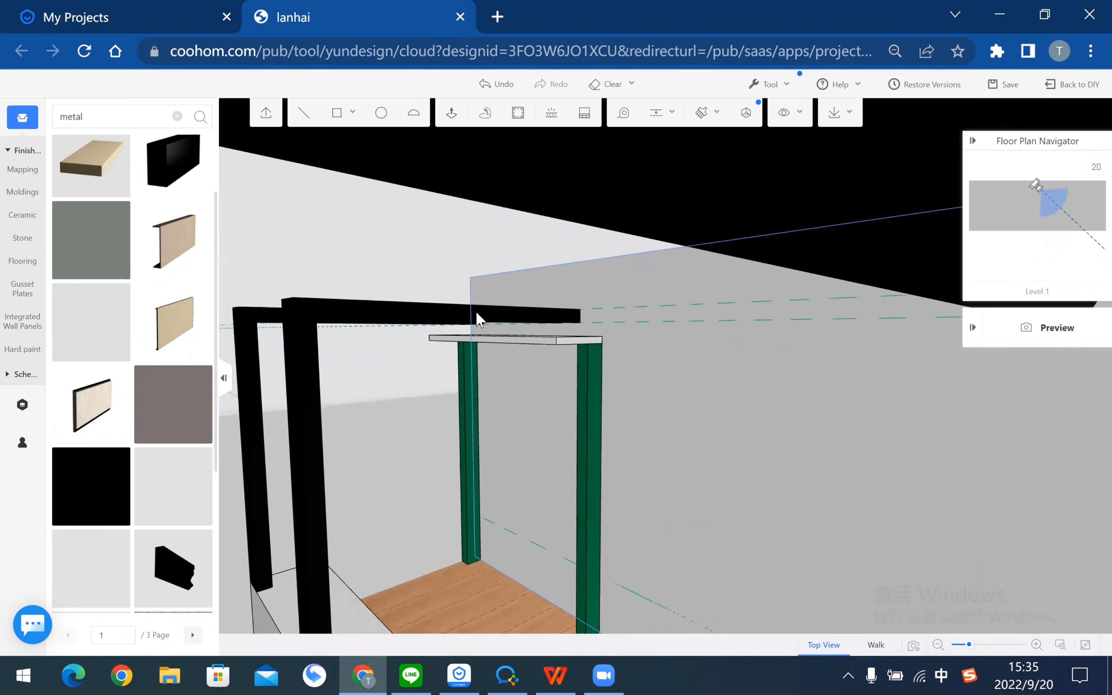
{"action": "mouse_move", "coordinate": [563, 293]}
{"action": "left_mouse_down"}
{"action": "mouse_move", "coordinate": [638, 398]}
{"action": "mouse_move", "coordinate": [451, 348]}
{"action": "mouse_move", "coordinate": [523, 460]}
{"action": "left_mouse_up"}
{"action": "mouse_move", "coordinate": [820, 479]}
{"action": "right_mouse_down"}
{"action": "mouse_move", "coordinate": [592, 483]}
{"action": "mouse_move", "coordinate": [660, 485]}
{"action": "right_mouse_up"}
{"action": "left_click_drag", "start_coordinate": [986, 577], "coordinate": [621, 427]}
{"action": "left_click_drag", "start_coordinate": [593, 339], "coordinate": [643, 268]}
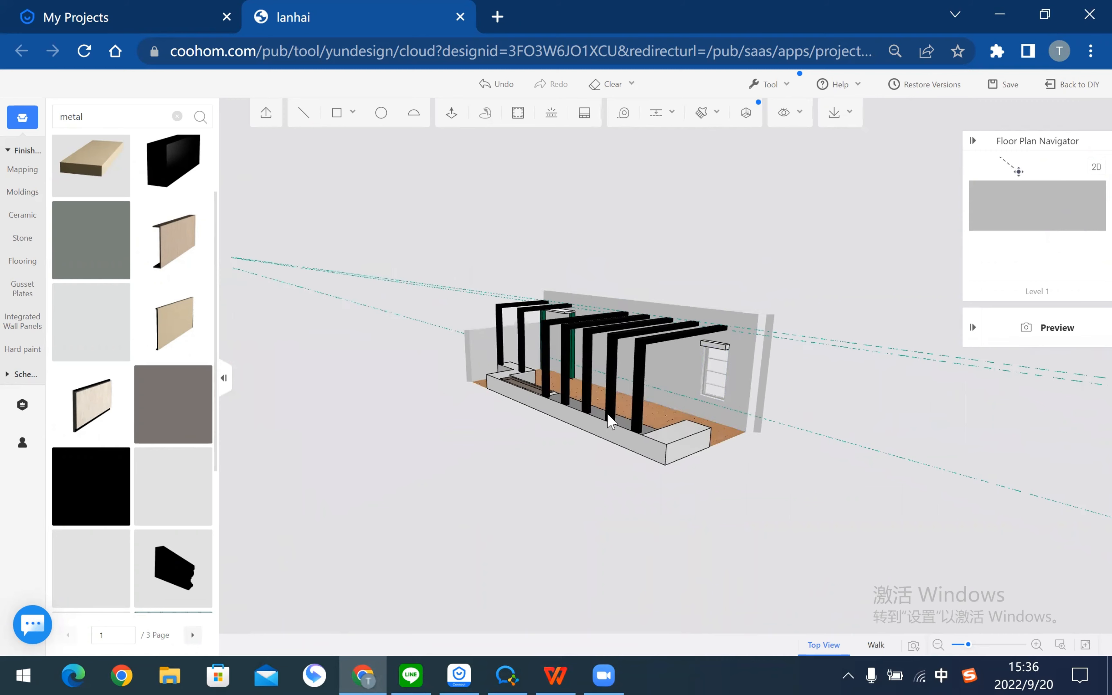
- Orbit and zoom around the pergola to inspect the thickened slab and frame row
{"action": "scroll", "coordinate": [479, 206], "scroll_direction": "up", "scroll_amount": 5}
{"action": "scroll", "coordinate": [469, 313], "scroll_direction": "up", "scroll_amount": 4}
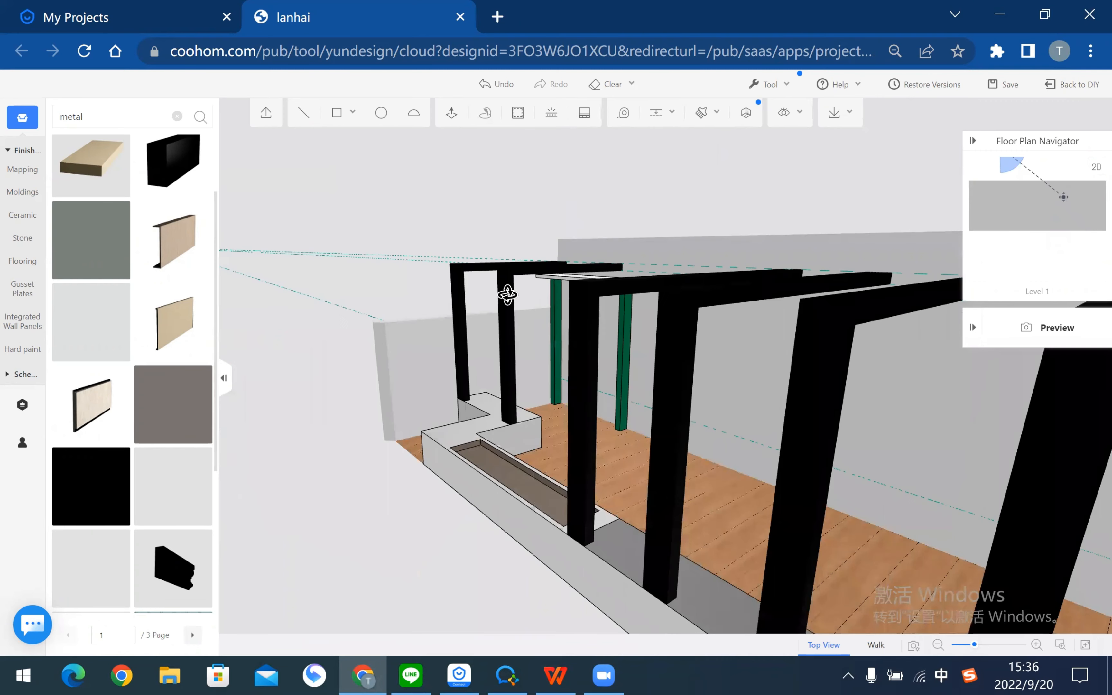
{"action": "right_click_drag", "start_coordinate": [509, 293], "coordinate": [707, 309]}
{"action": "left_click", "coordinate": [672, 254]}
{"action": "scroll", "coordinate": [653, 253], "scroll_direction": "up", "scroll_amount": 4}
{"action": "scroll", "coordinate": [570, 307], "scroll_direction": "up", "scroll_amount": 2}
{"action": "left_click_drag", "start_coordinate": [690, 324], "coordinate": [722, 340]}
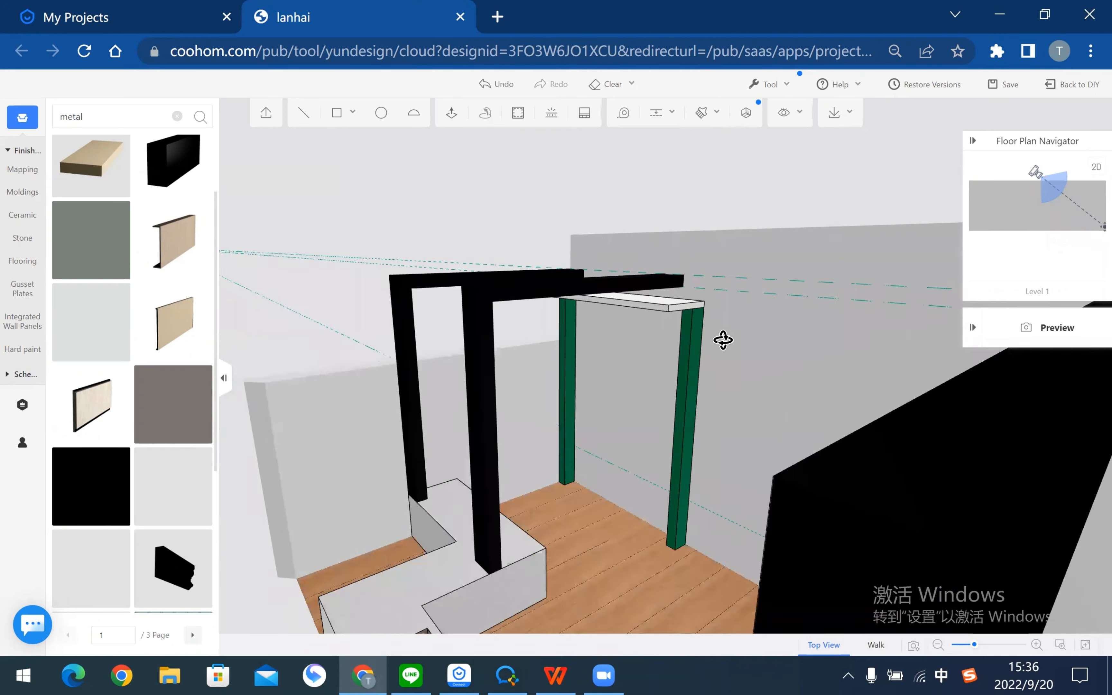
{"action": "right_click_drag", "start_coordinate": [726, 340], "coordinate": [728, 234]}
{"action": "scroll", "coordinate": [641, 335], "scroll_direction": "up", "scroll_amount": 1}
{"action": "right_click_drag", "start_coordinate": [640, 329], "coordinate": [627, 513]}
{"action": "right_click_drag", "start_coordinate": [620, 368], "coordinate": [729, 377]}
{"action": "scroll", "coordinate": [784, 301], "scroll_direction": "up", "scroll_amount": 2}
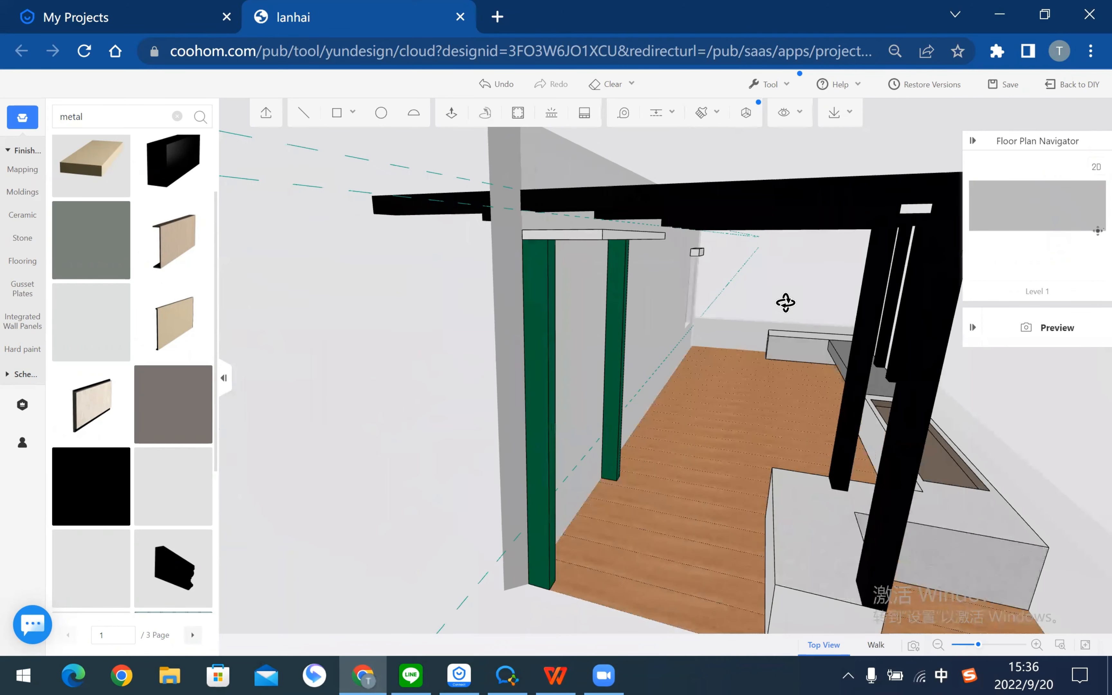
{"action": "scroll", "coordinate": [675, 142], "scroll_direction": "up", "scroll_amount": 4}
{"action": "scroll", "coordinate": [582, 199], "scroll_direction": "up", "scroll_amount": 2}
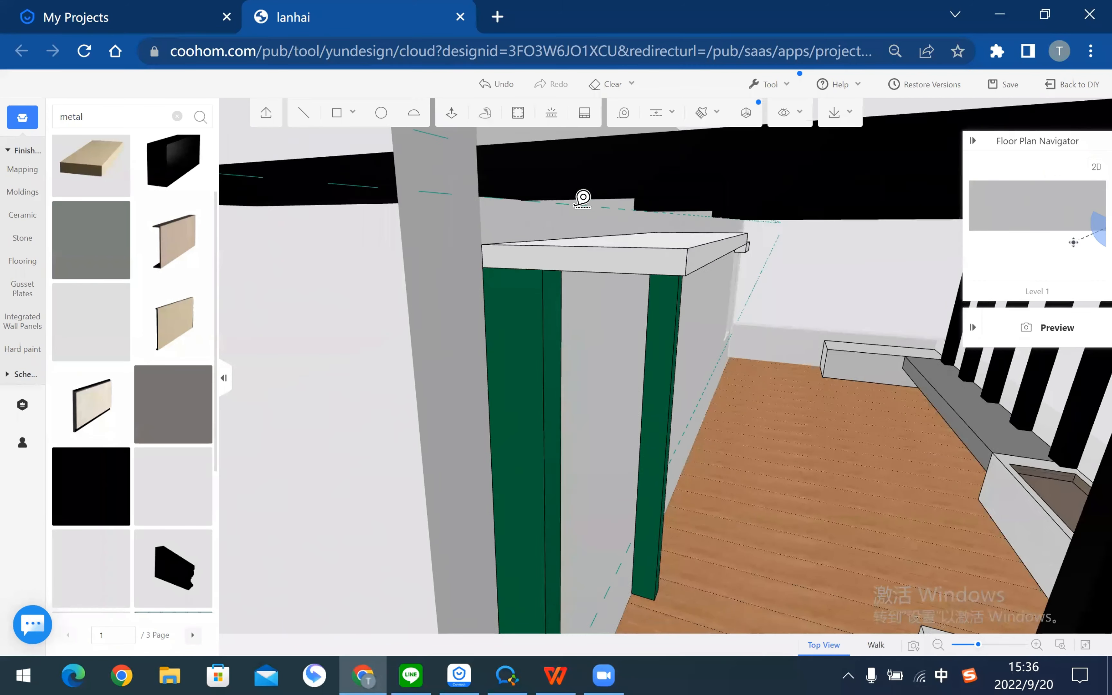
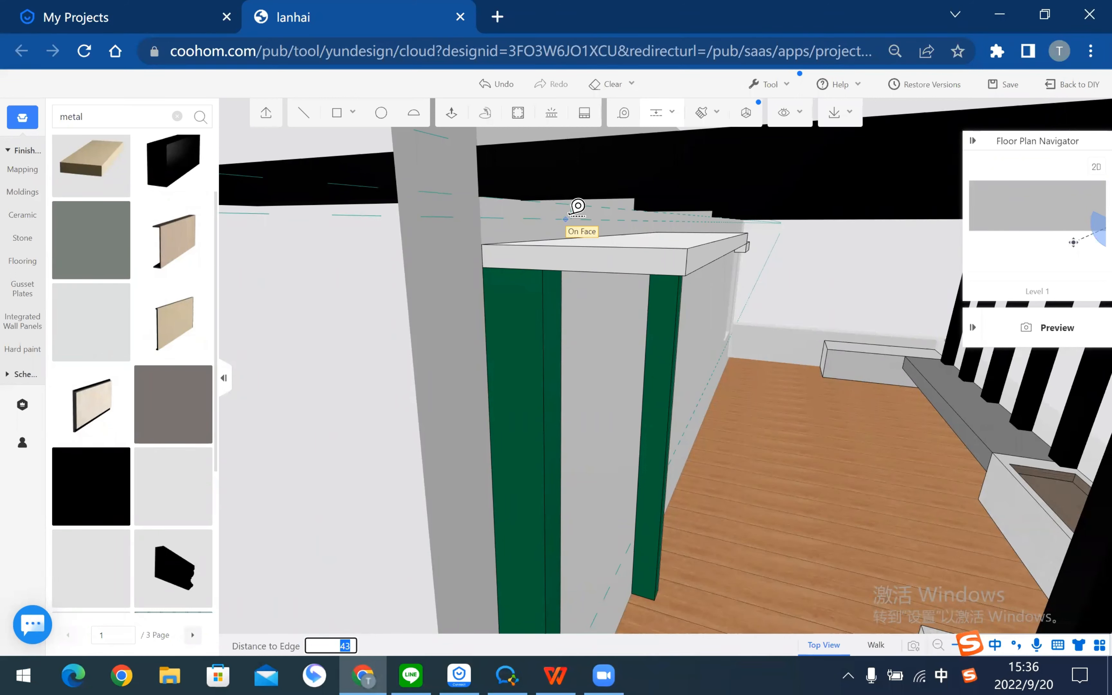
- Place a dashed guide 70 in from the beam edge above the white tabletop
{"action": "key", "text": "Return"}
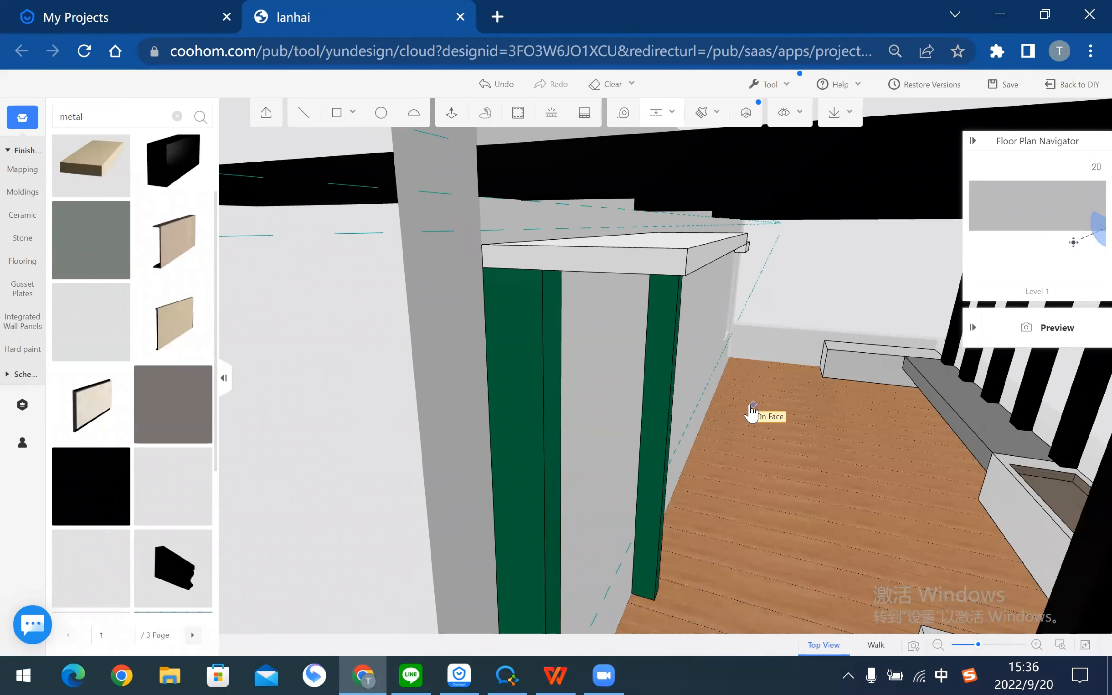
{"action": "right_click_drag", "start_coordinate": [752, 408], "coordinate": [510, 94]}
{"action": "key", "text": "Escape"}
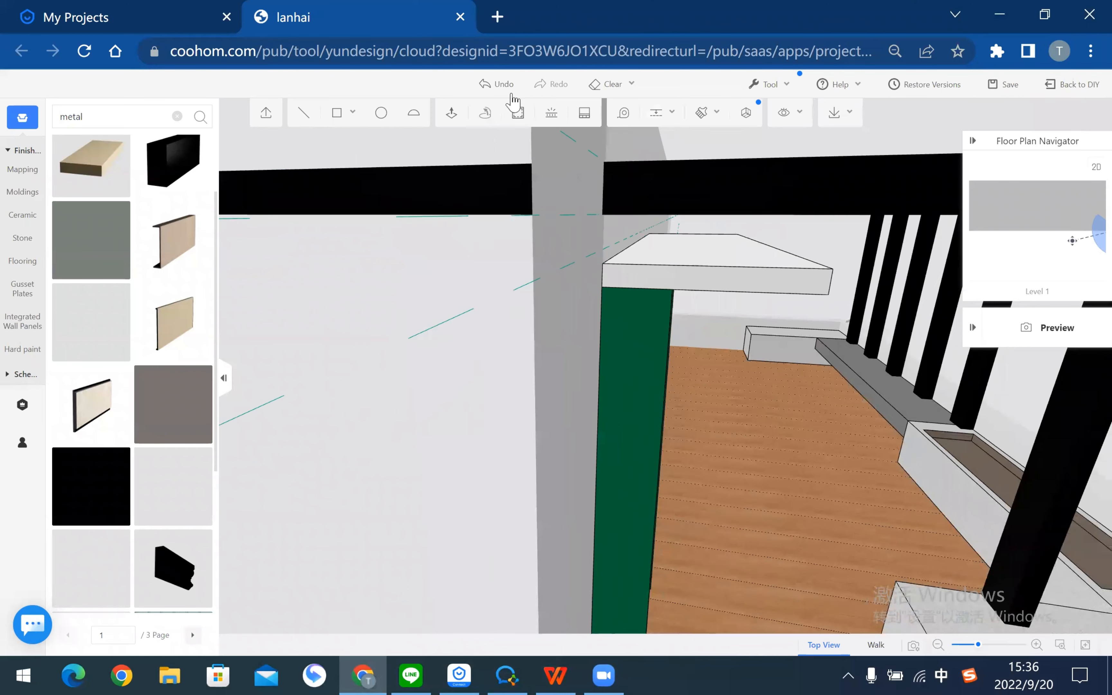
{"action": "left_click", "coordinate": [651, 115]}
{"action": "scroll", "coordinate": [541, 189], "scroll_direction": "up", "scroll_amount": 3}
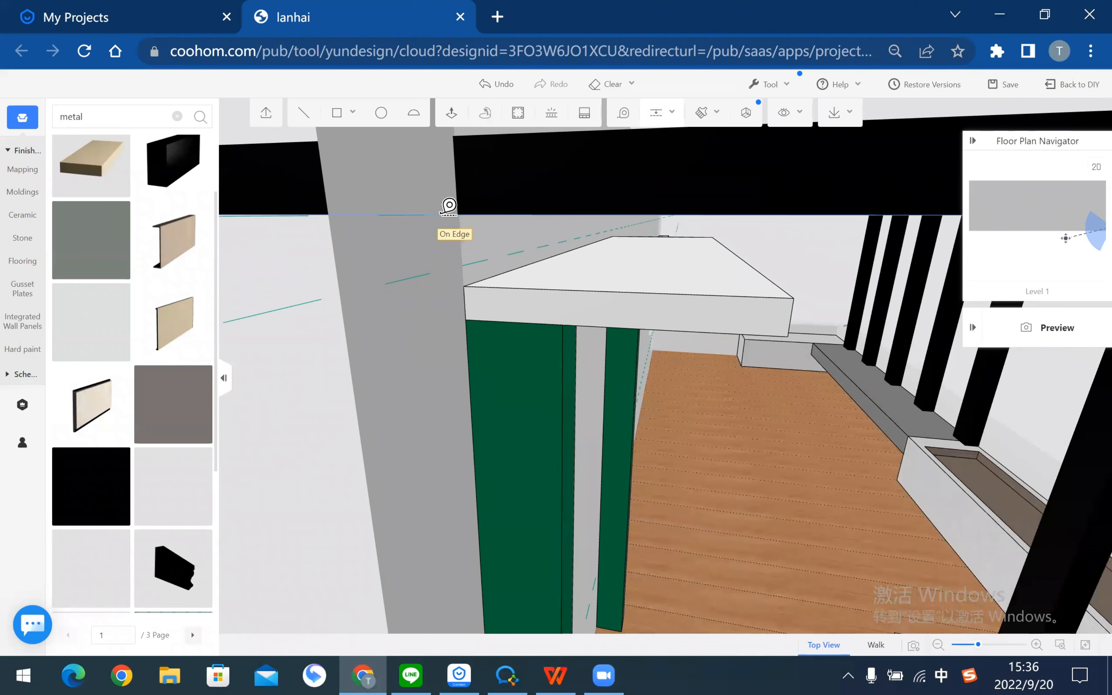
{"action": "left_click", "coordinate": [542, 214]}
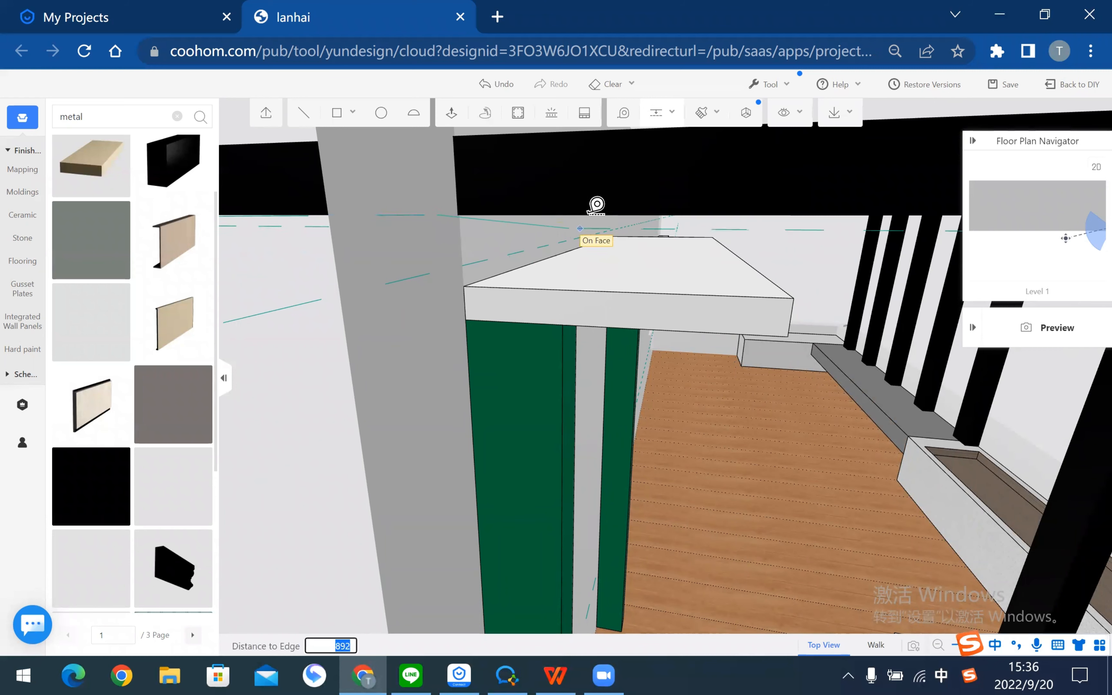
{"action": "key", "text": "Escape"}
- Add a second guide 70 from the other beam edge, beside the green panels
{"action": "middle_click_drag", "start_coordinate": [629, 275], "coordinate": [615, 277]}
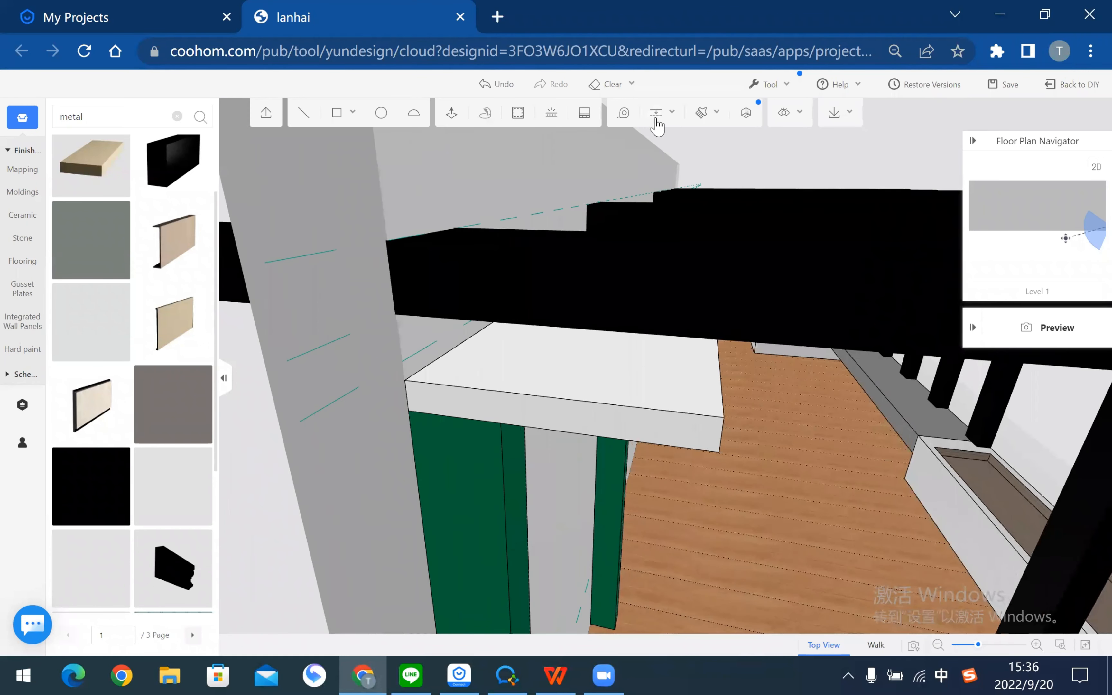
{"action": "left_click", "coordinate": [657, 118]}
{"action": "left_click", "coordinate": [300, 301]}
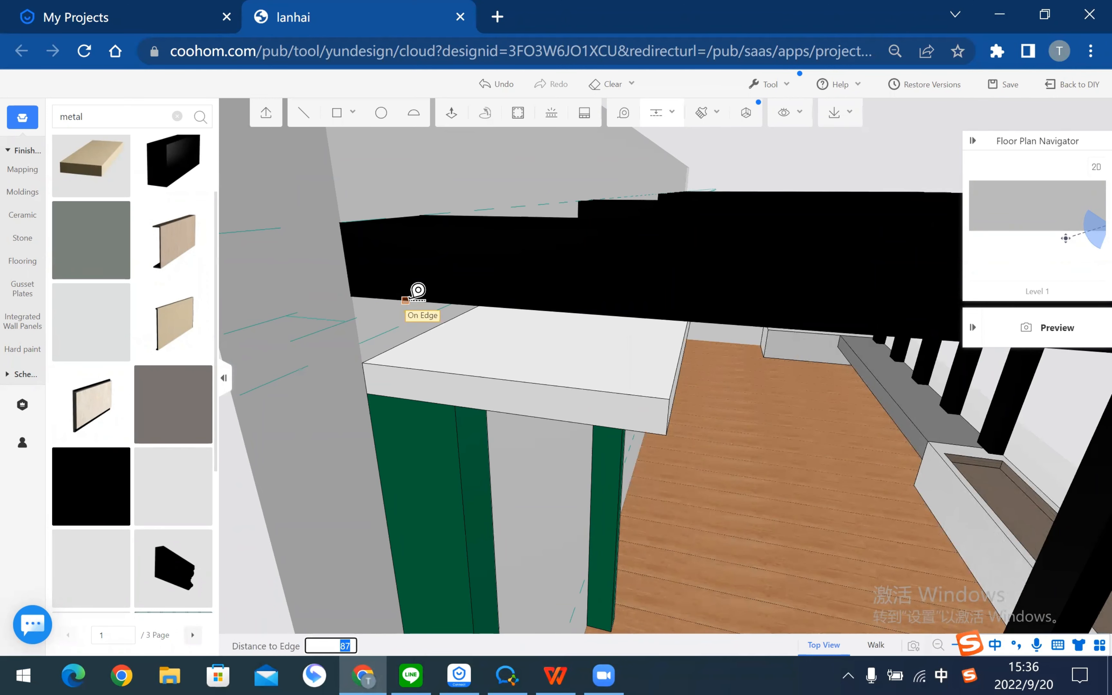
{"action": "left_click", "coordinate": [411, 299]}
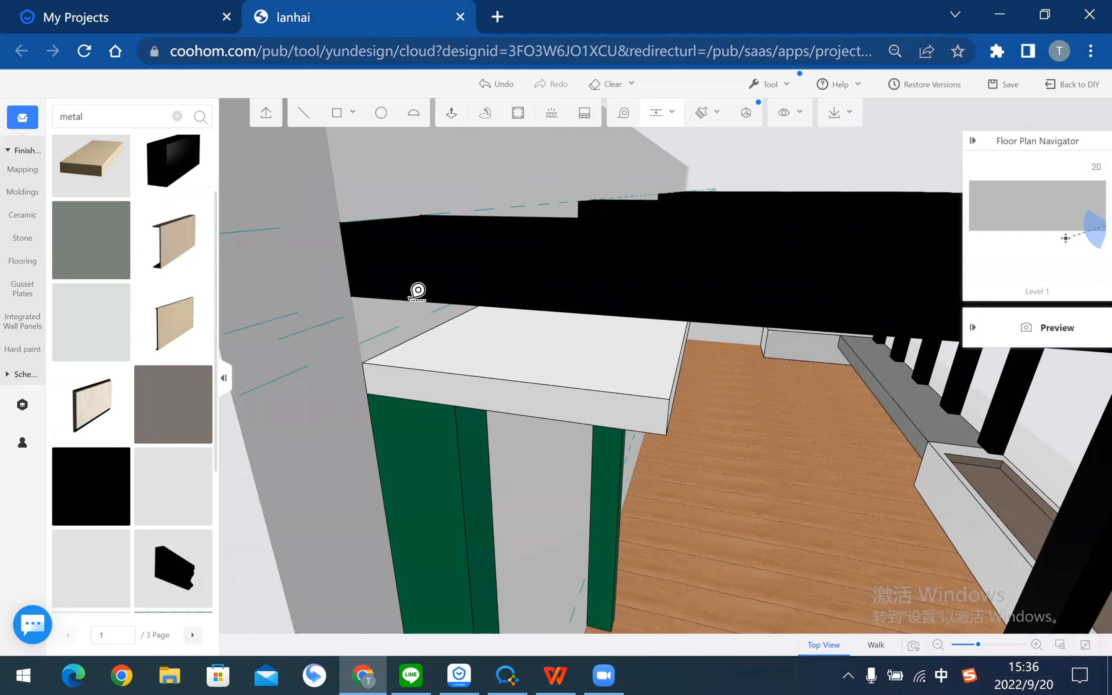
{"action": "middle_click_drag", "start_coordinate": [571, 354], "coordinate": [658, 220]}
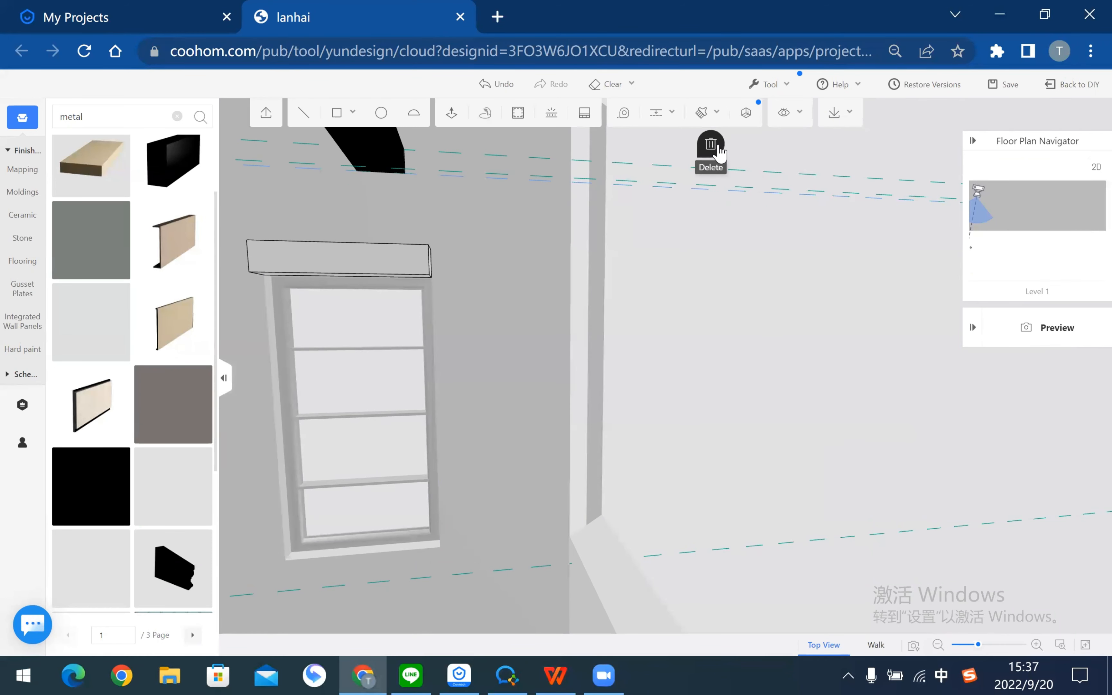
- Add a guide along the wall edge and save the project
{"action": "middle_click_drag", "start_coordinate": [736, 290], "coordinate": [719, 216]}
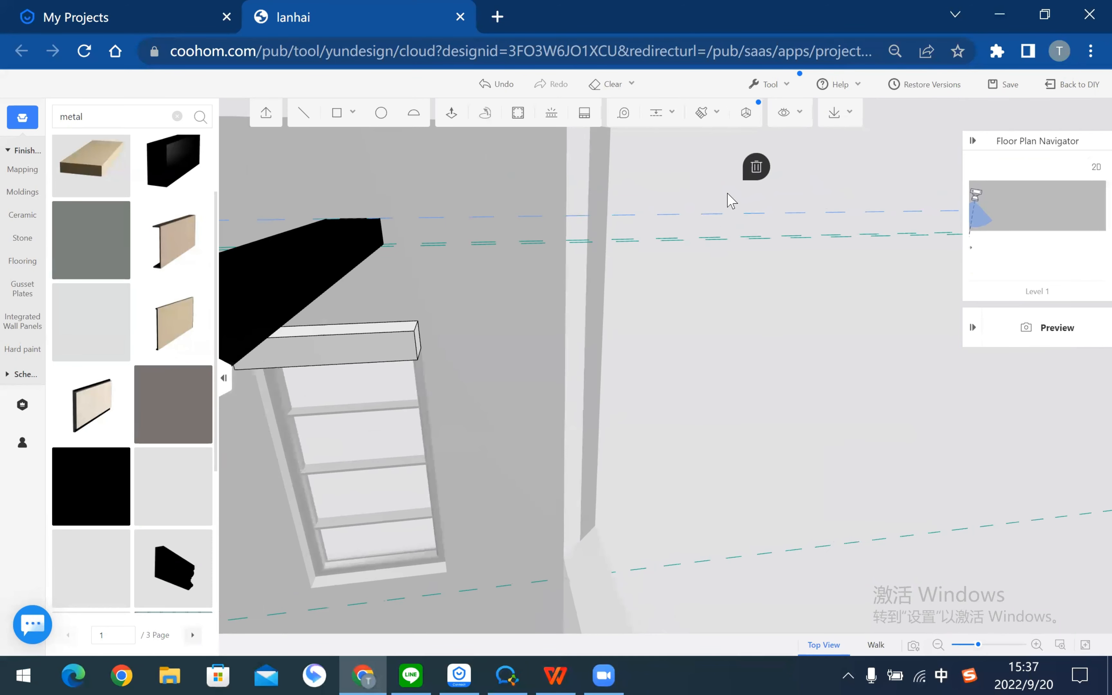
{"action": "right_click_drag", "start_coordinate": [683, 351], "coordinate": [532, 375]}
{"action": "scroll", "coordinate": [533, 377], "scroll_direction": "up", "scroll_amount": 4}
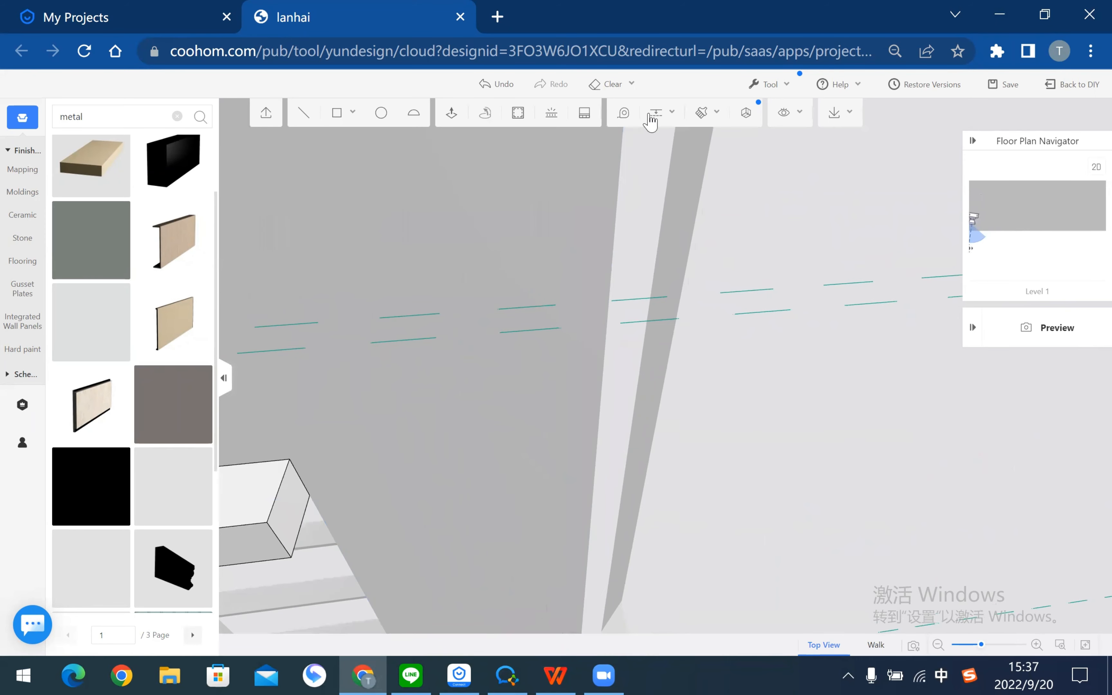
{"action": "left_click", "coordinate": [653, 113]}
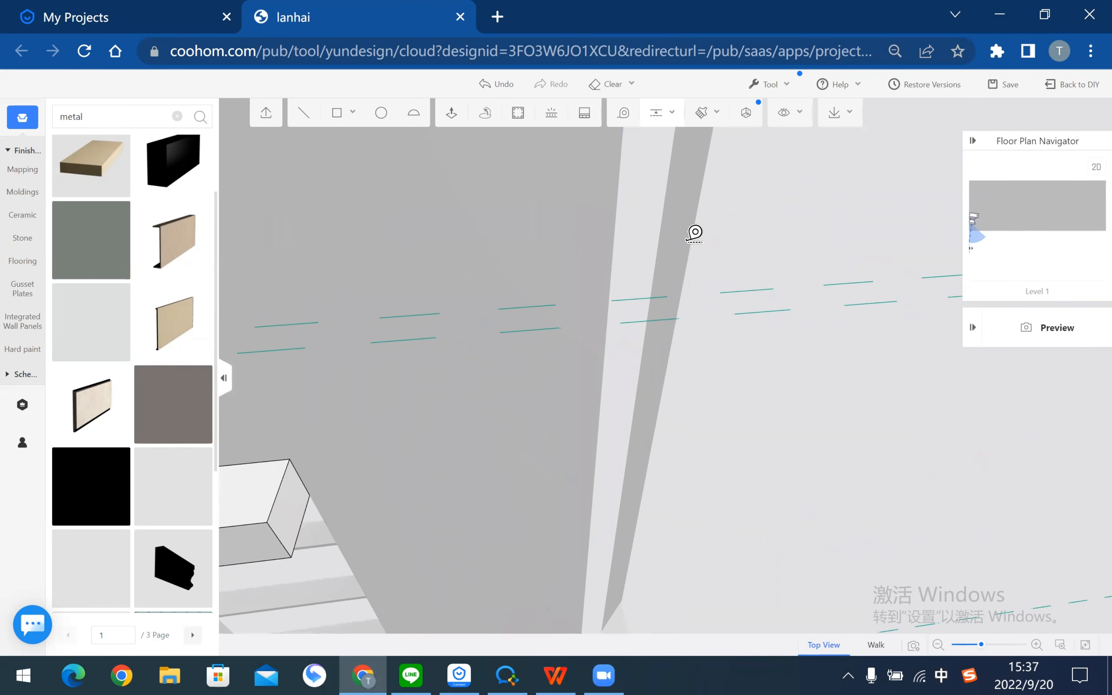
{"action": "left_click", "coordinate": [612, 286]}
{"action": "right_click_drag", "start_coordinate": [686, 464], "coordinate": [712, 476]}
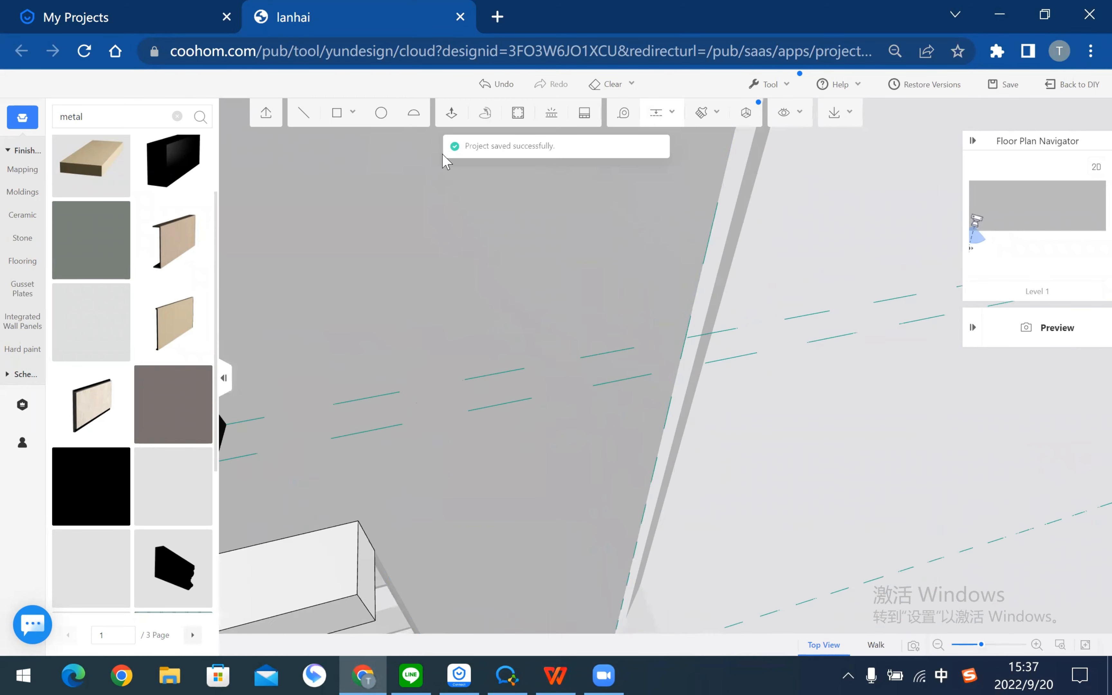
{"action": "key", "text": "Escape"}
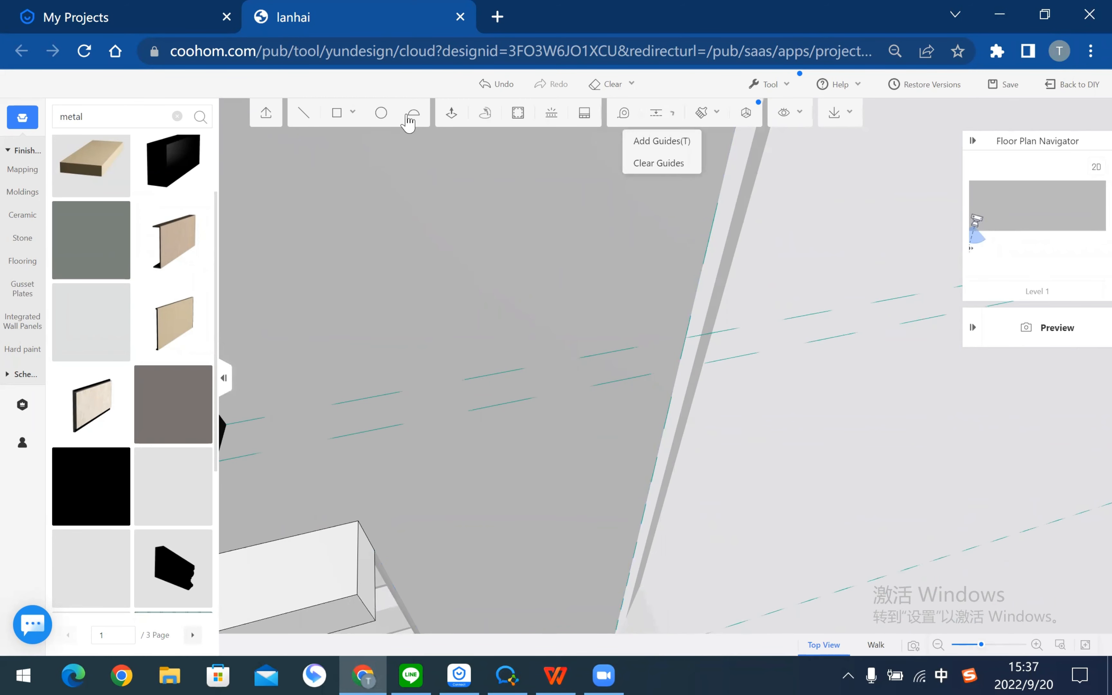
- Draw a 65 × 8000 rectangle strip from the guide intersection along the wall
{"action": "left_click", "coordinate": [338, 113]}
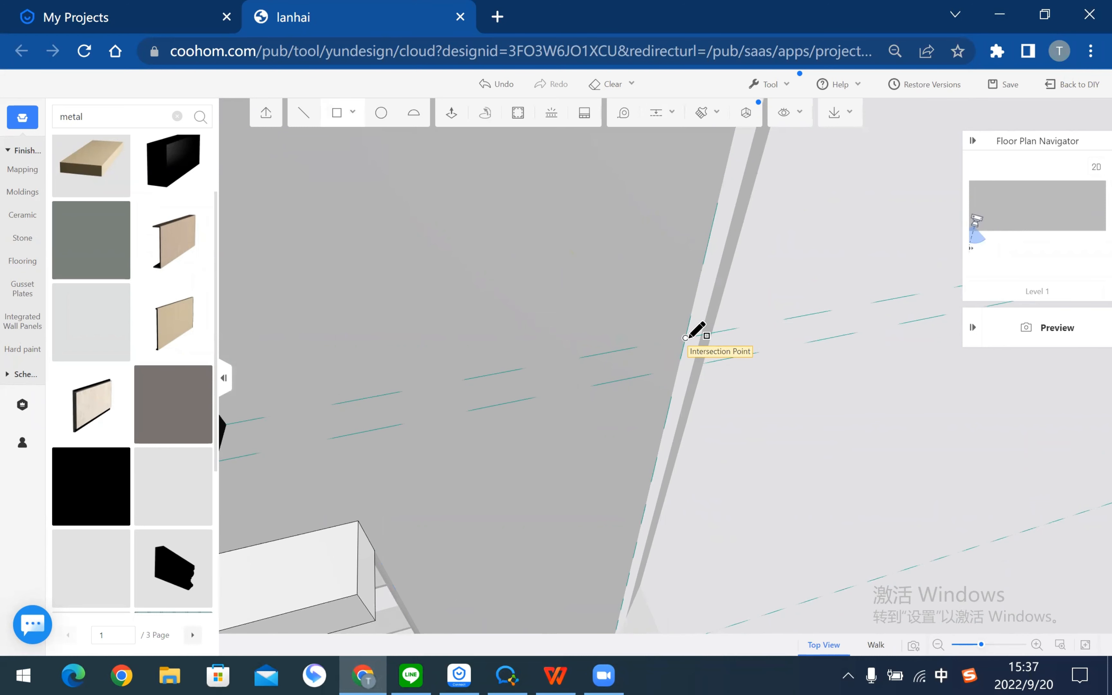
{"action": "left_click", "coordinate": [687, 339]}
{"action": "scroll", "coordinate": [747, 469], "scroll_direction": "down", "scroll_amount": 5}
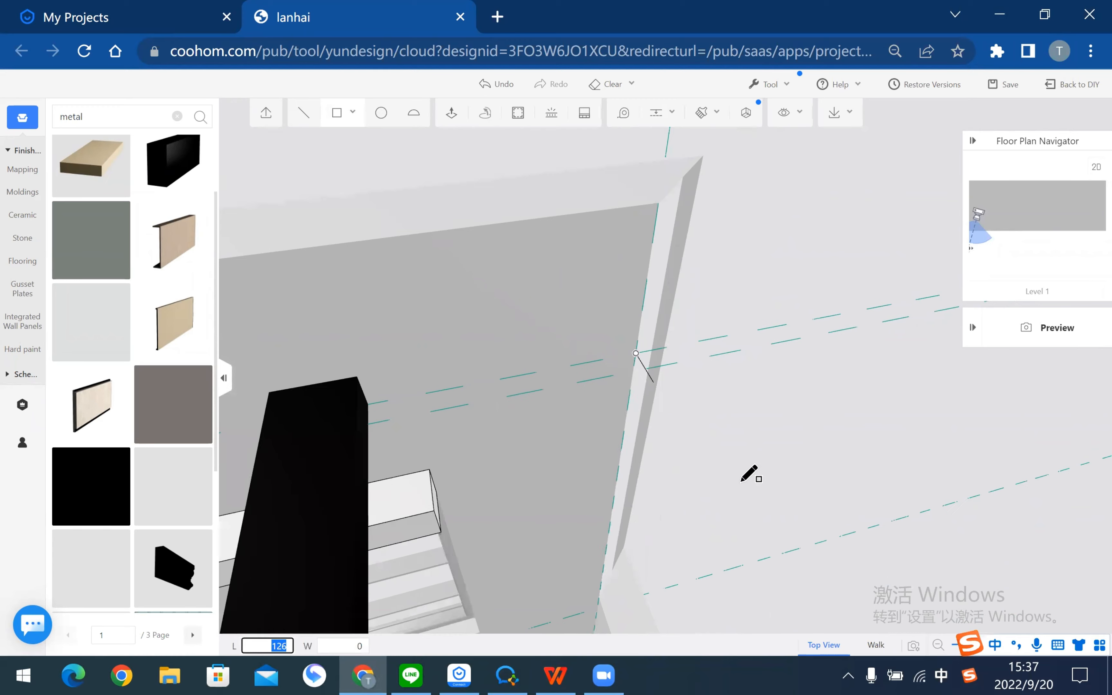
{"action": "middle_click_drag", "start_coordinate": [982, 393], "coordinate": [1071, 373]}
{"action": "middle_click_drag", "start_coordinate": [536, 504], "coordinate": [843, 460]}
{"action": "scroll", "coordinate": [998, 427], "scroll_direction": "down", "scroll_amount": 2}
{"action": "middle_click_drag", "start_coordinate": [488, 511], "coordinate": [681, 452]}
{"action": "middle_click_drag", "start_coordinate": [646, 479], "coordinate": [1011, 363]}
{"action": "middle_click_drag", "start_coordinate": [643, 472], "coordinate": [799, 377]}
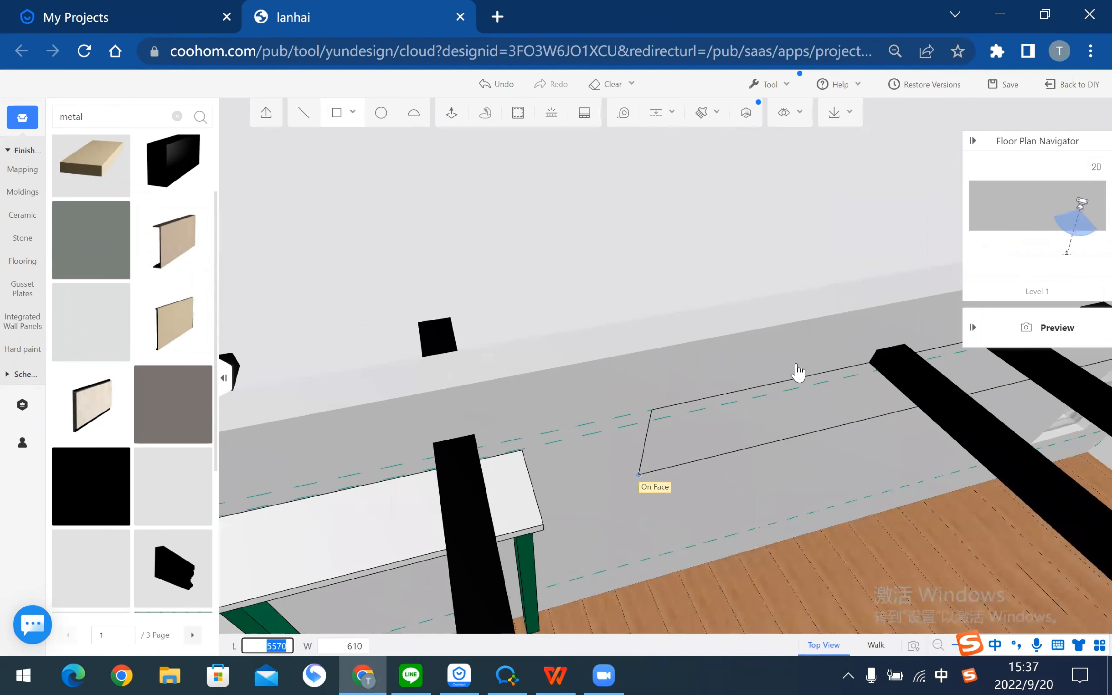
{"action": "middle_click_drag", "start_coordinate": [494, 517], "coordinate": [777, 413]}
{"action": "scroll", "coordinate": [570, 362], "scroll_direction": "up", "scroll_amount": 5}
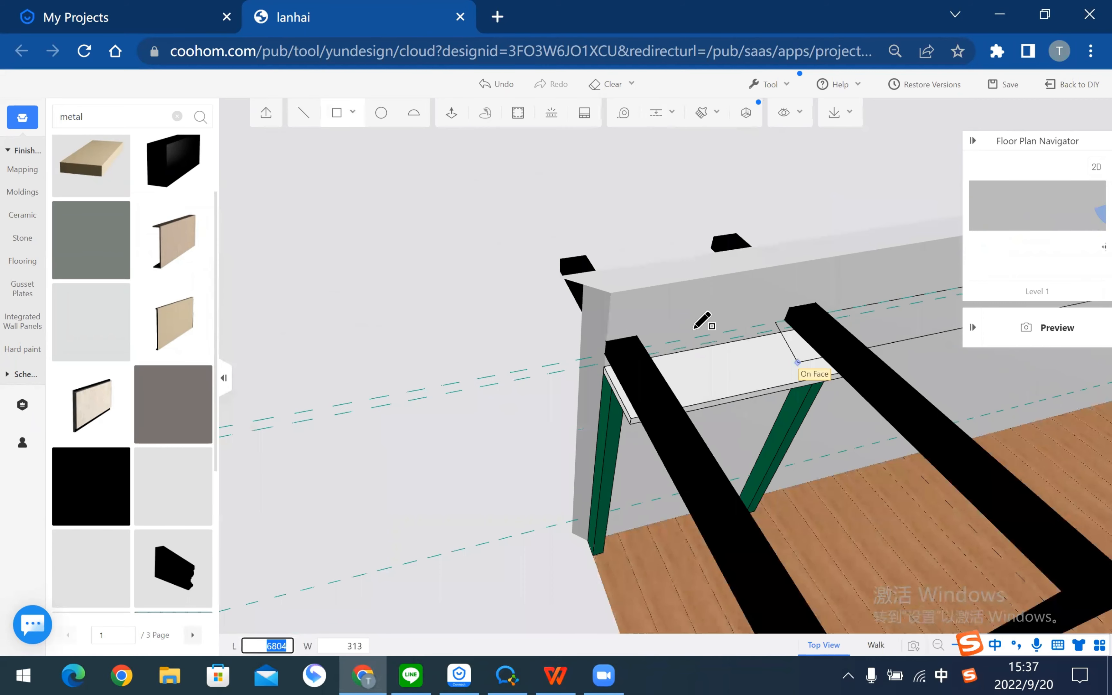
{"action": "scroll", "coordinate": [680, 332], "scroll_direction": "up", "scroll_amount": 3}
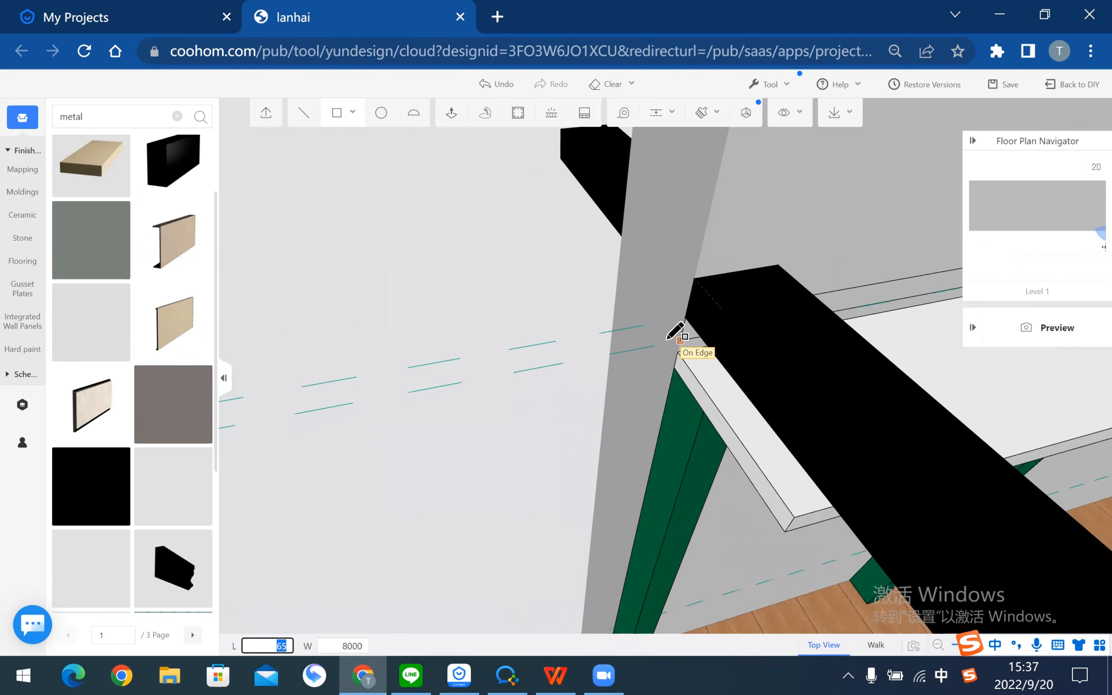
{"action": "left_click", "coordinate": [667, 340]}
{"action": "scroll", "coordinate": [547, 236], "scroll_direction": "down", "scroll_amount": 5}
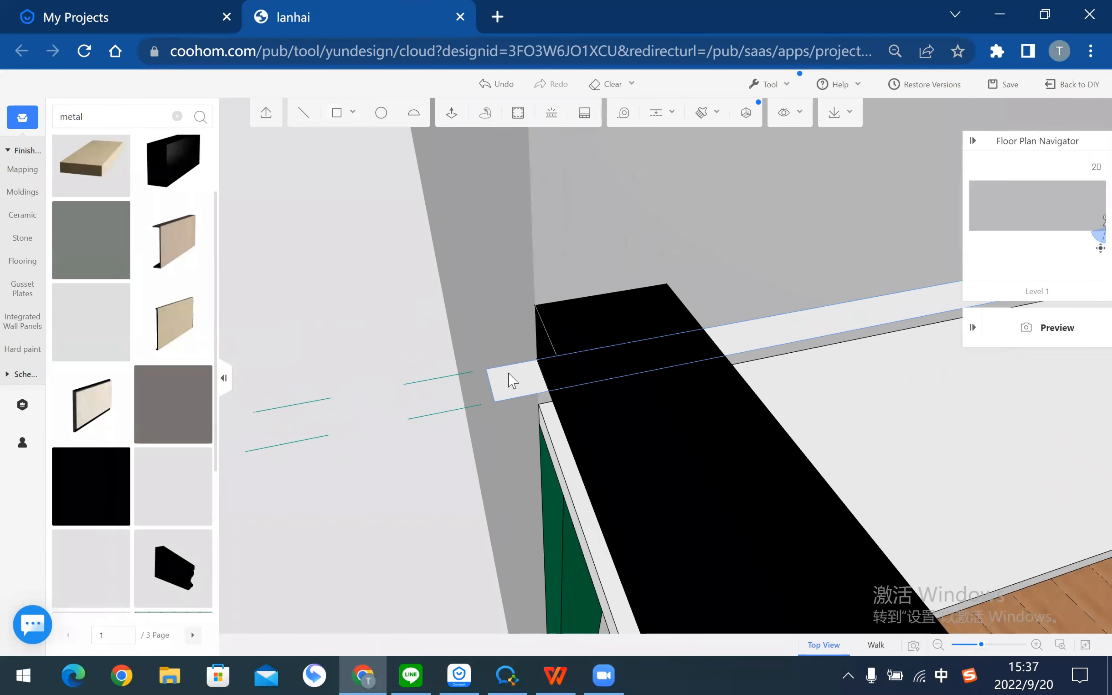
- Cut a 70-long line across the strip's end and delete the cut-off piece
{"action": "left_click", "coordinate": [520, 393]}
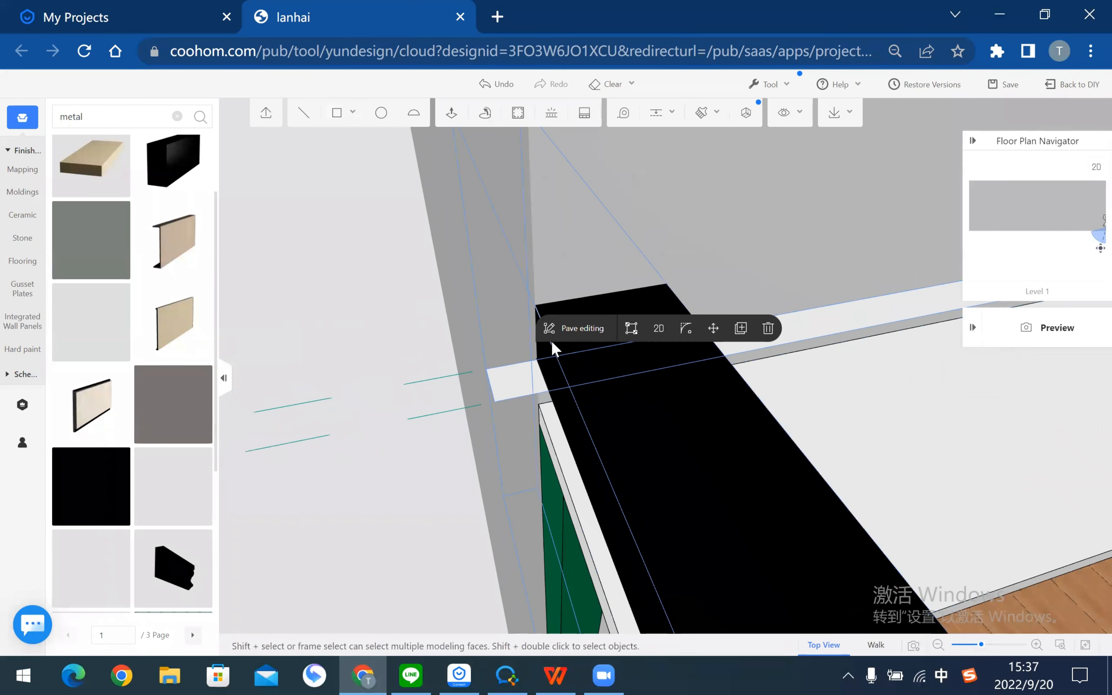
{"action": "left_click", "coordinate": [537, 360]}
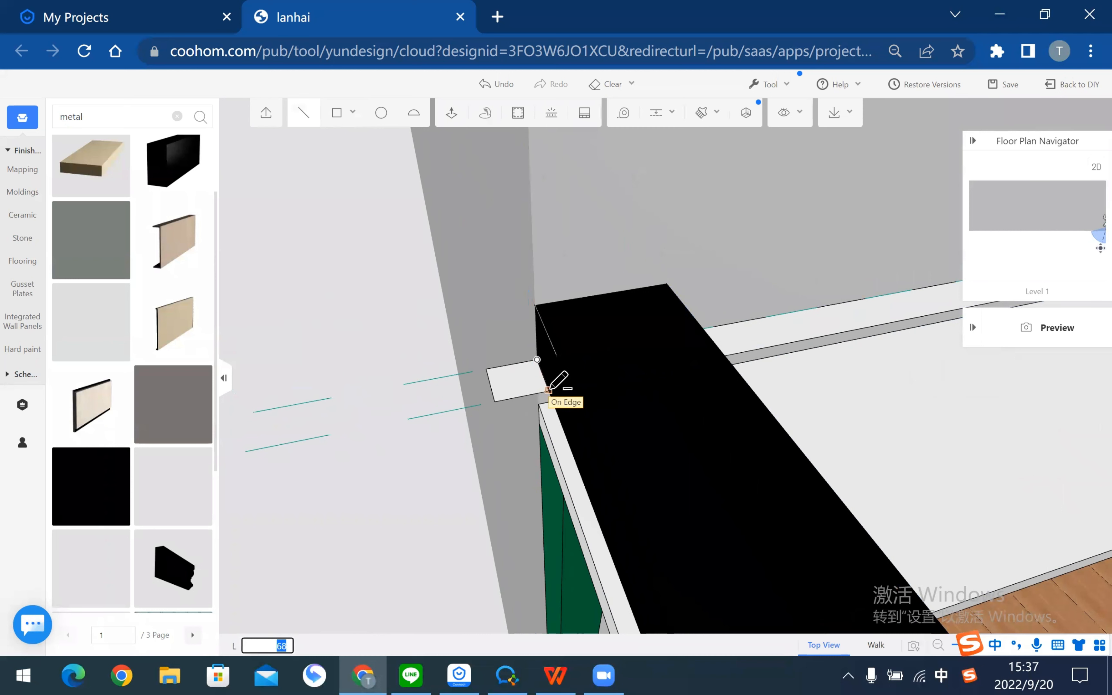
{"action": "left_click", "coordinate": [549, 389]}
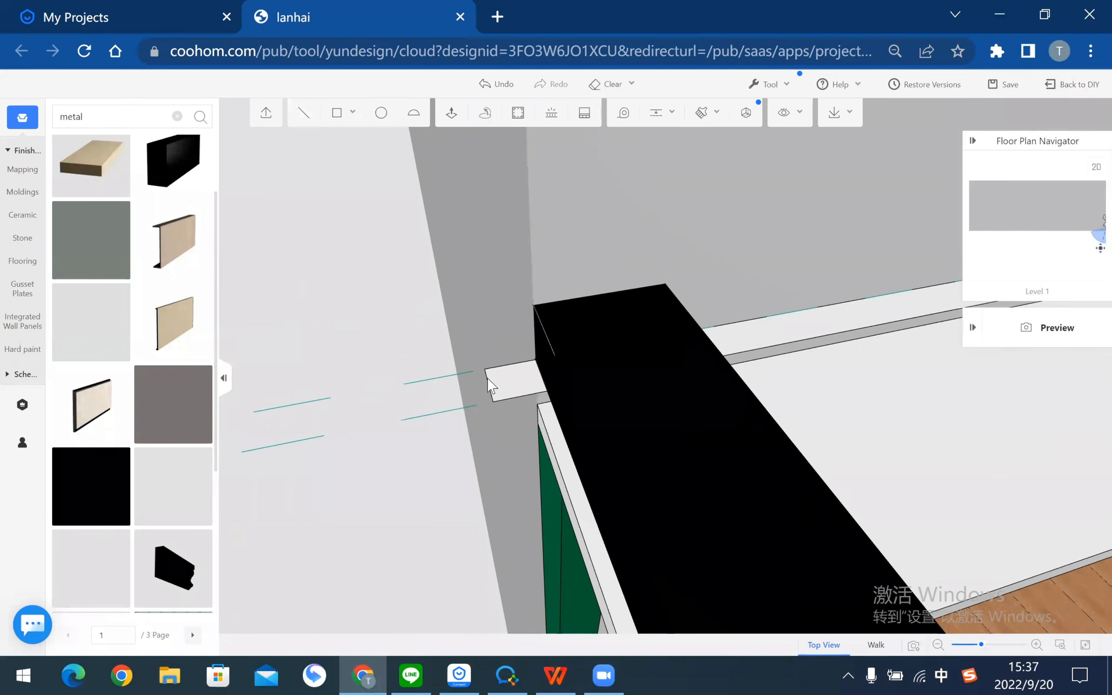
{"action": "left_click", "coordinate": [511, 385]}
{"action": "left_click", "coordinate": [770, 333]}
{"action": "scroll", "coordinate": [492, 501], "scroll_direction": "down", "scroll_amount": 5}
{"action": "right_click_drag", "start_coordinate": [408, 515], "coordinate": [496, 116]}
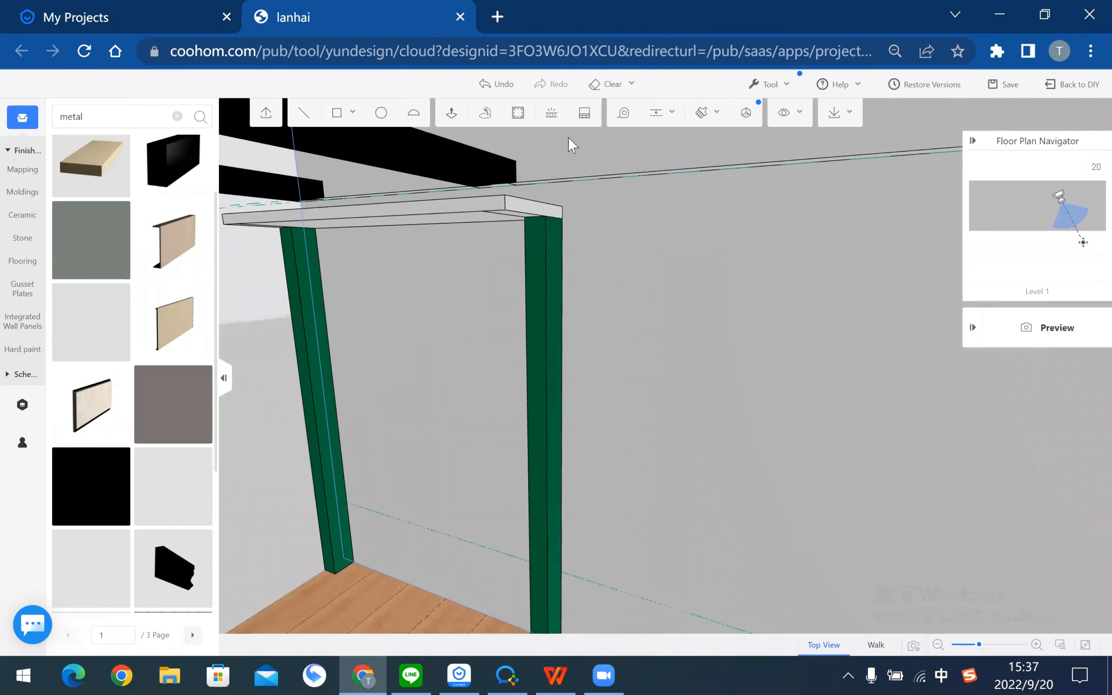
- Push/pull the beam's end face out by 70
{"action": "left_click", "coordinate": [452, 113]}
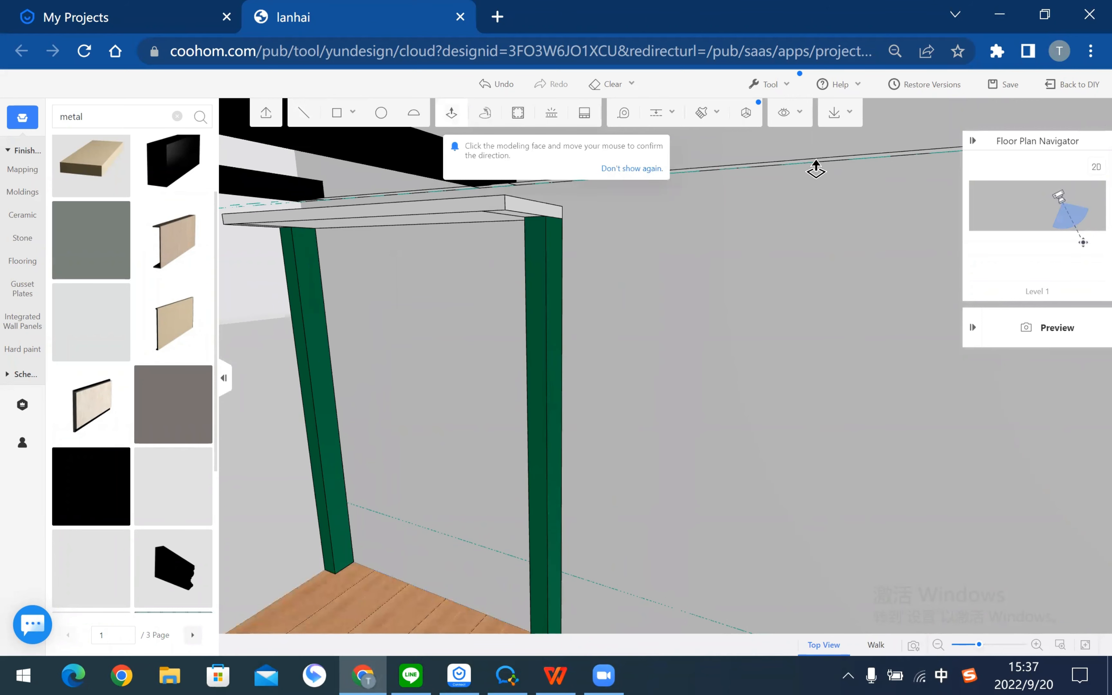
{"action": "right_click_drag", "start_coordinate": [813, 227], "coordinate": [683, 231]}
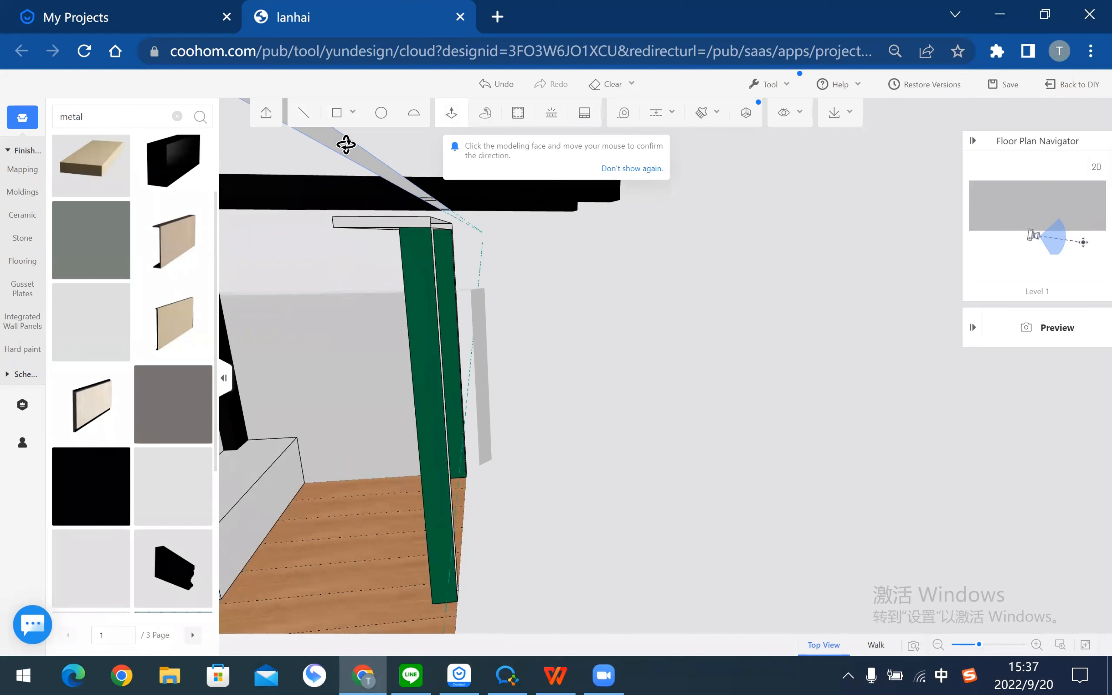
{"action": "left_click", "coordinate": [346, 145]}
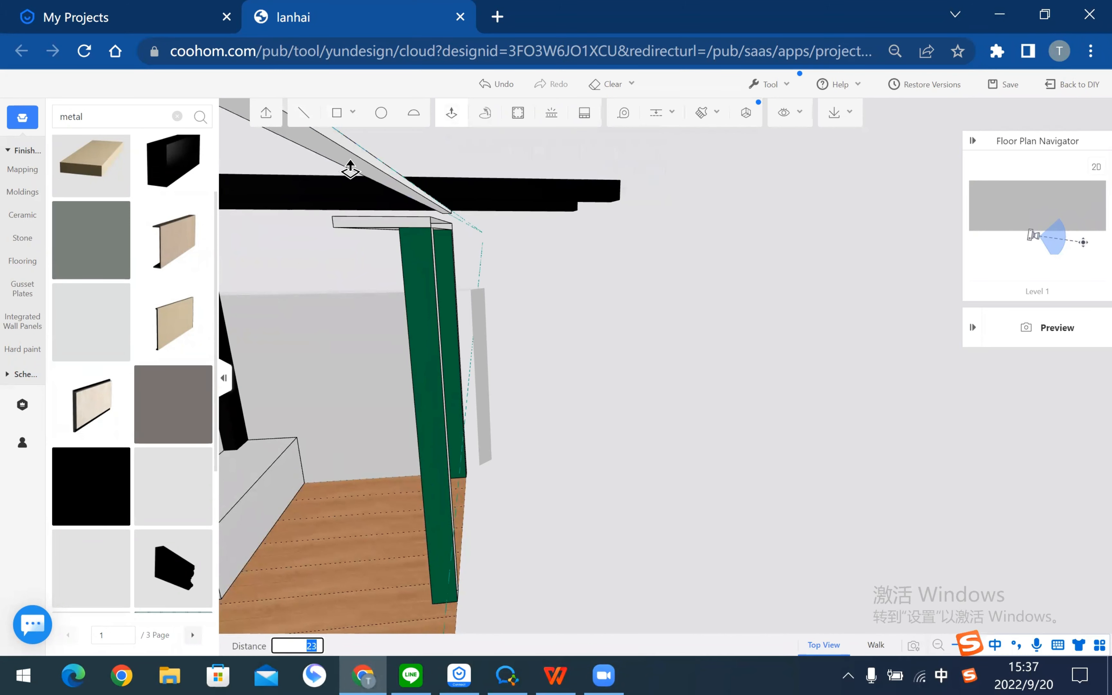
{"action": "left_click", "coordinate": [350, 171]}
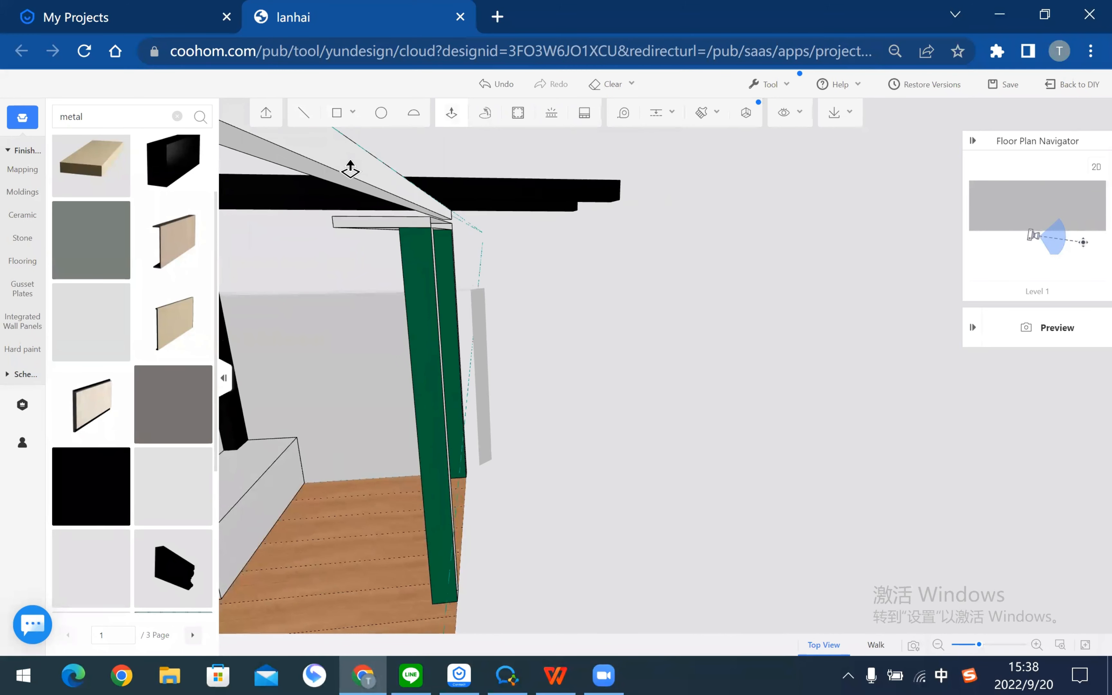
{"action": "key", "text": "Escape"}
{"action": "scroll", "coordinate": [536, 369], "scroll_direction": "down", "scroll_amount": 1}
{"action": "left_click_drag", "start_coordinate": [516, 370], "coordinate": [626, 467]}
{"action": "scroll", "coordinate": [639, 458], "scroll_direction": "down", "scroll_amount": 8}
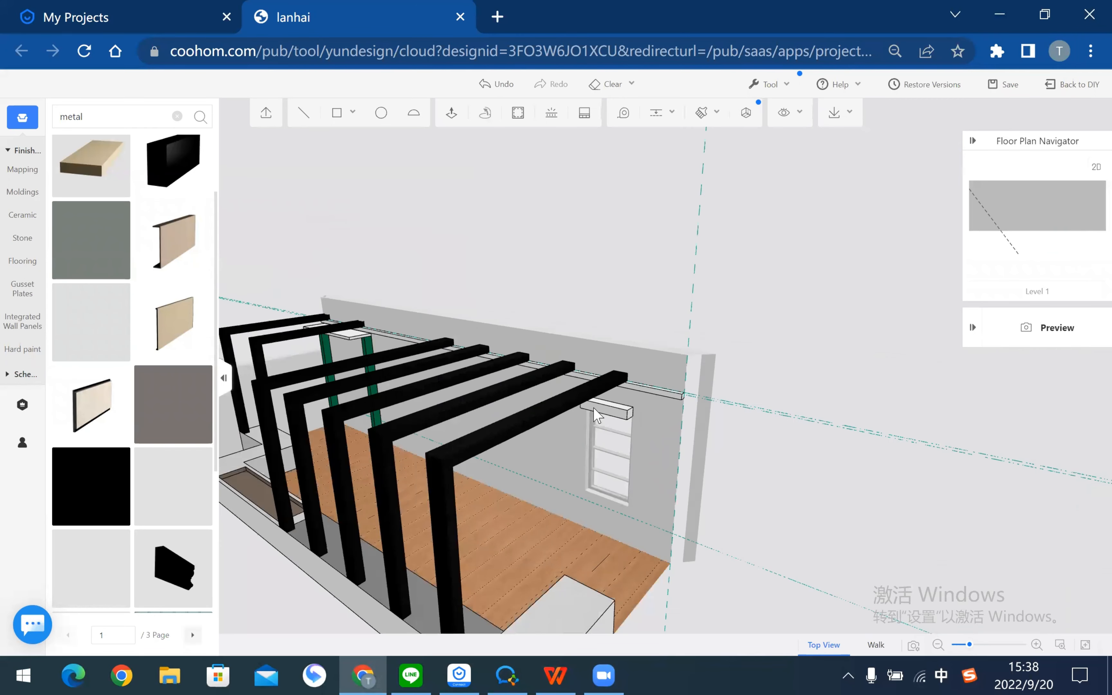
{"action": "scroll", "coordinate": [440, 409], "scroll_direction": "up", "scroll_amount": 8}
{"action": "scroll", "coordinate": [583, 379], "scroll_direction": "down", "scroll_amount": 2}
{"action": "scroll", "coordinate": [544, 378], "scroll_direction": "down", "scroll_amount": 3}
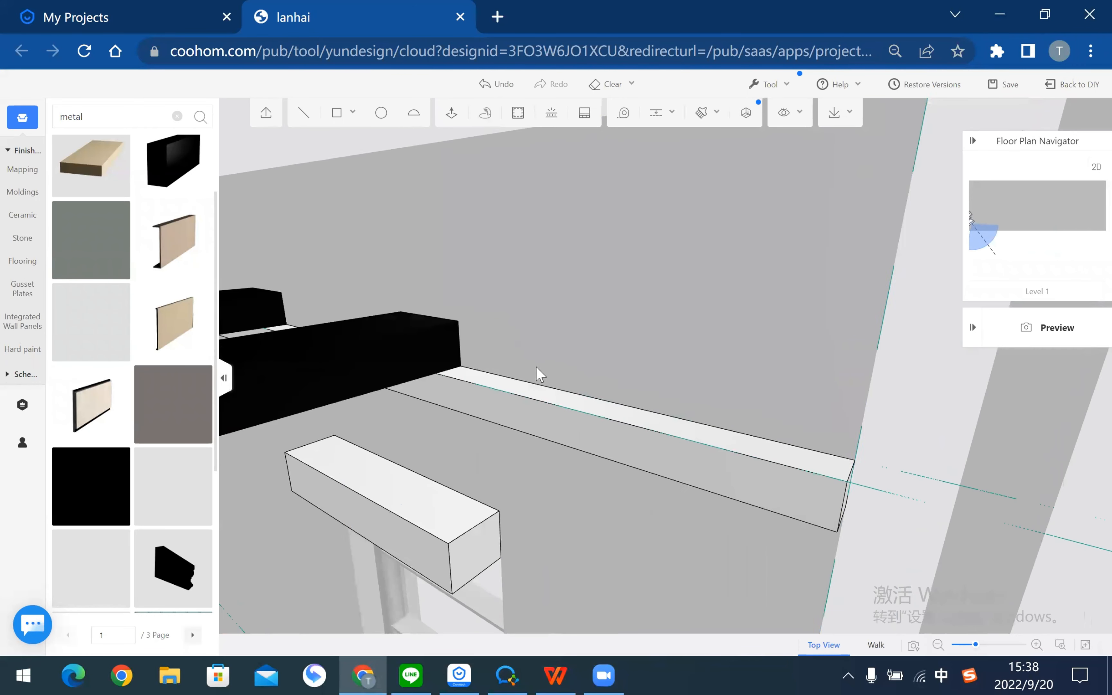
- Select the entire thin rail beam along the wall and group it
{"action": "left_click", "coordinate": [600, 445]}
{"action": "left_click", "coordinate": [671, 444]}
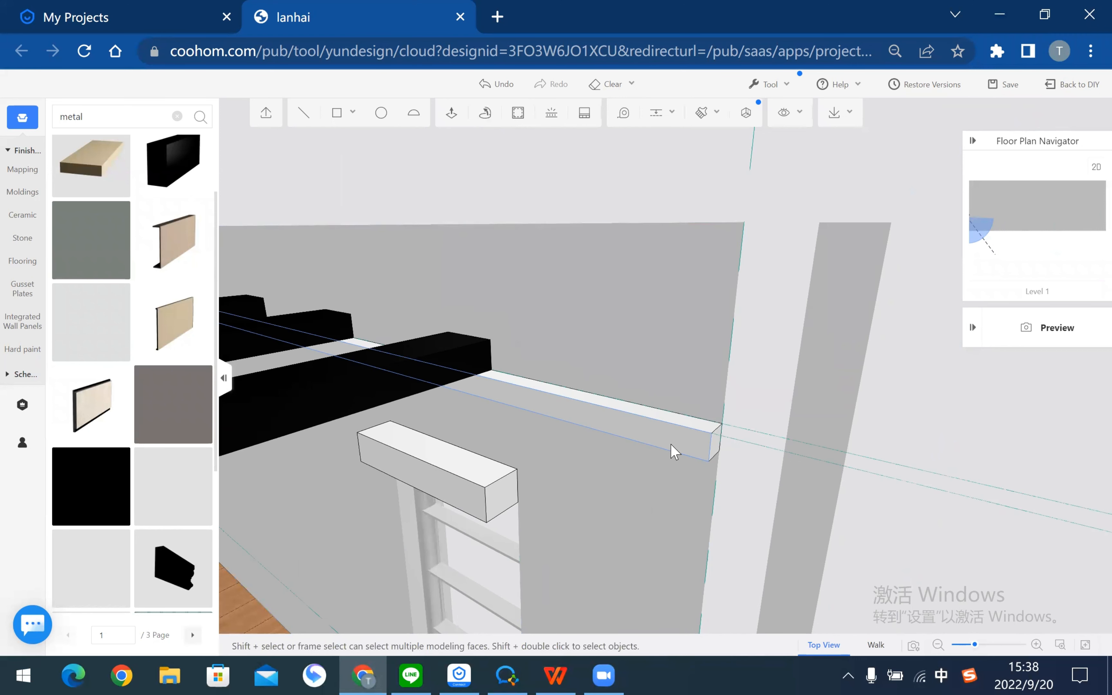
{"action": "double_click", "coordinate": [670, 443]}
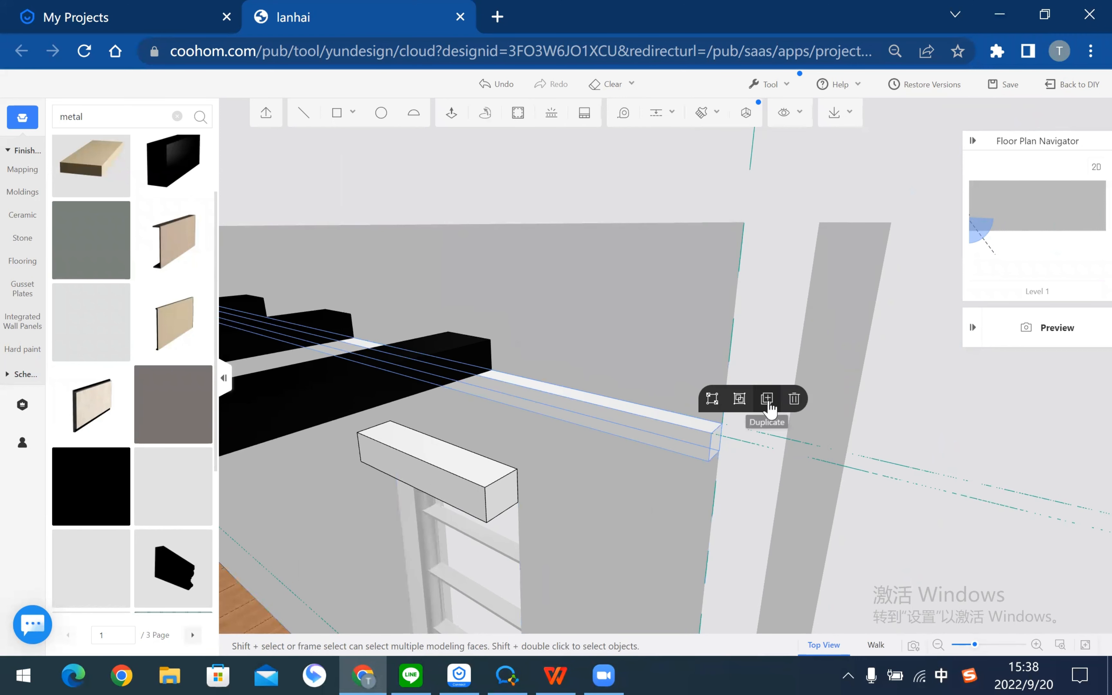
{"action": "left_click", "coordinate": [740, 399]}
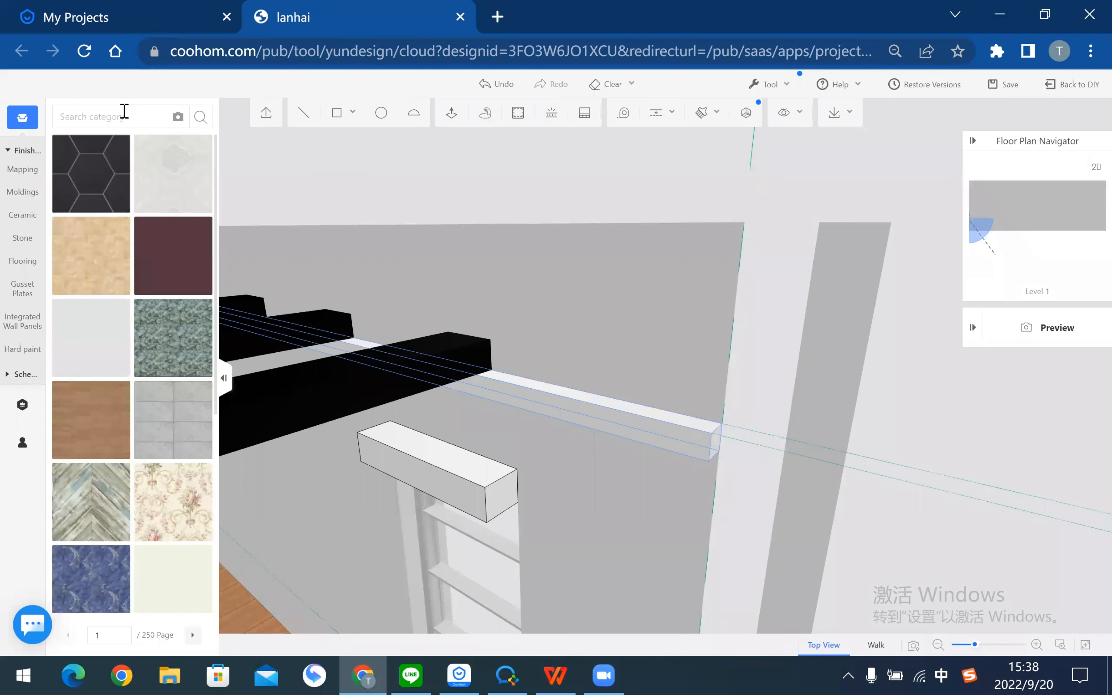
- Apply a light wood texture from Flooring > Solid Wood Floorings to the rail beam
{"action": "mouse_move", "coordinate": [434, 288]}
{"action": "left_mouse_down"}
{"action": "mouse_move", "coordinate": [615, 231]}
{"action": "mouse_move", "coordinate": [601, 290]}
{"action": "mouse_move", "coordinate": [684, 302]}
{"action": "mouse_move", "coordinate": [726, 336]}
{"action": "mouse_move", "coordinate": [703, 318]}
{"action": "mouse_move", "coordinate": [578, 380]}
{"action": "left_mouse_up"}
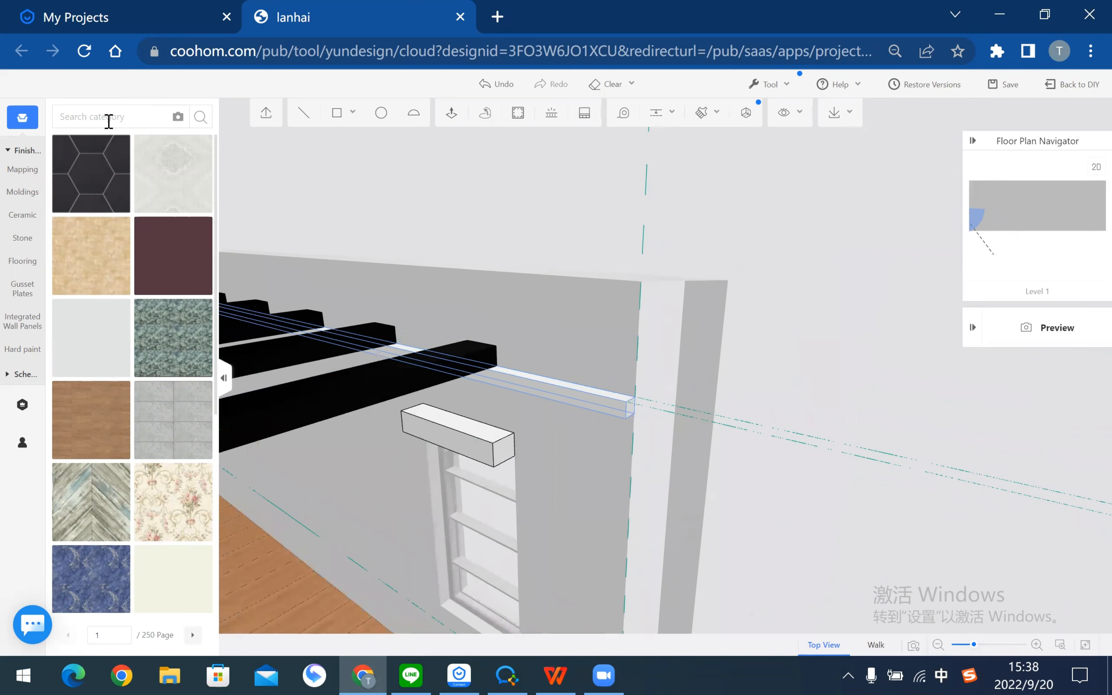
{"action": "left_click", "coordinate": [108, 121]}
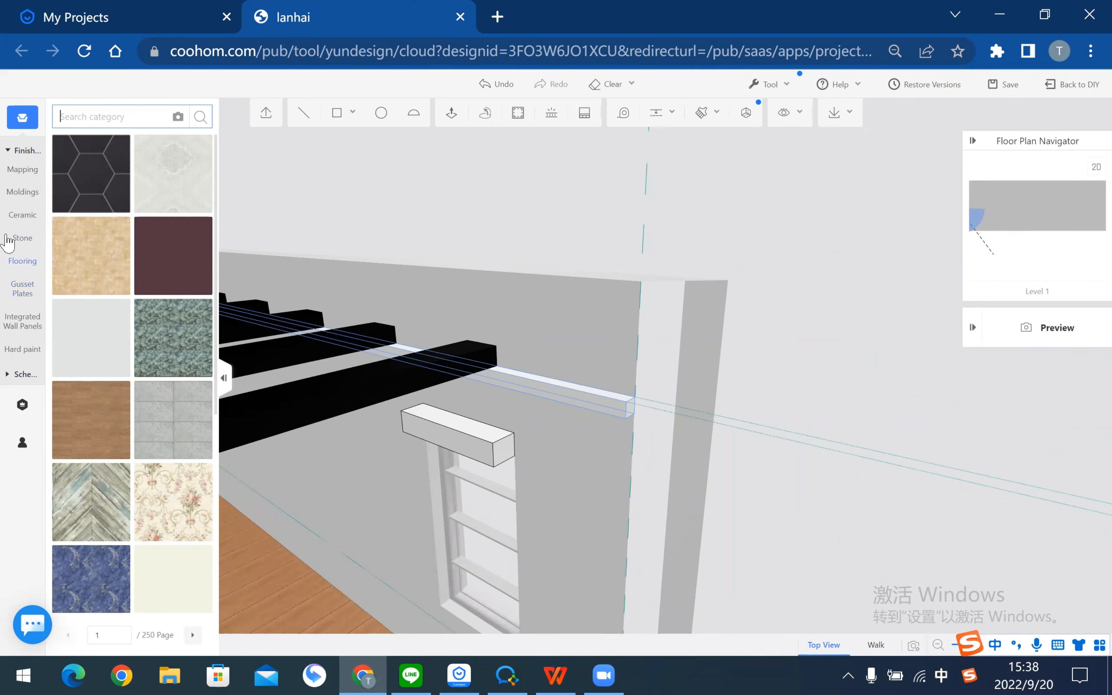
{"action": "left_click", "coordinate": [21, 261]}
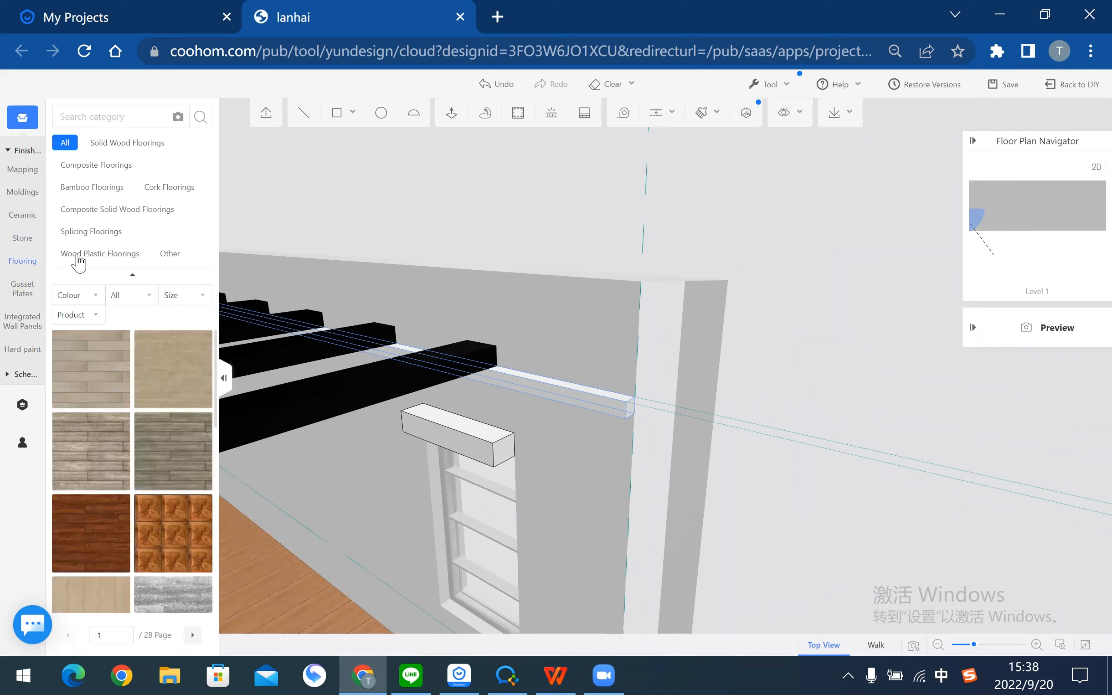
{"action": "left_click", "coordinate": [79, 255]}
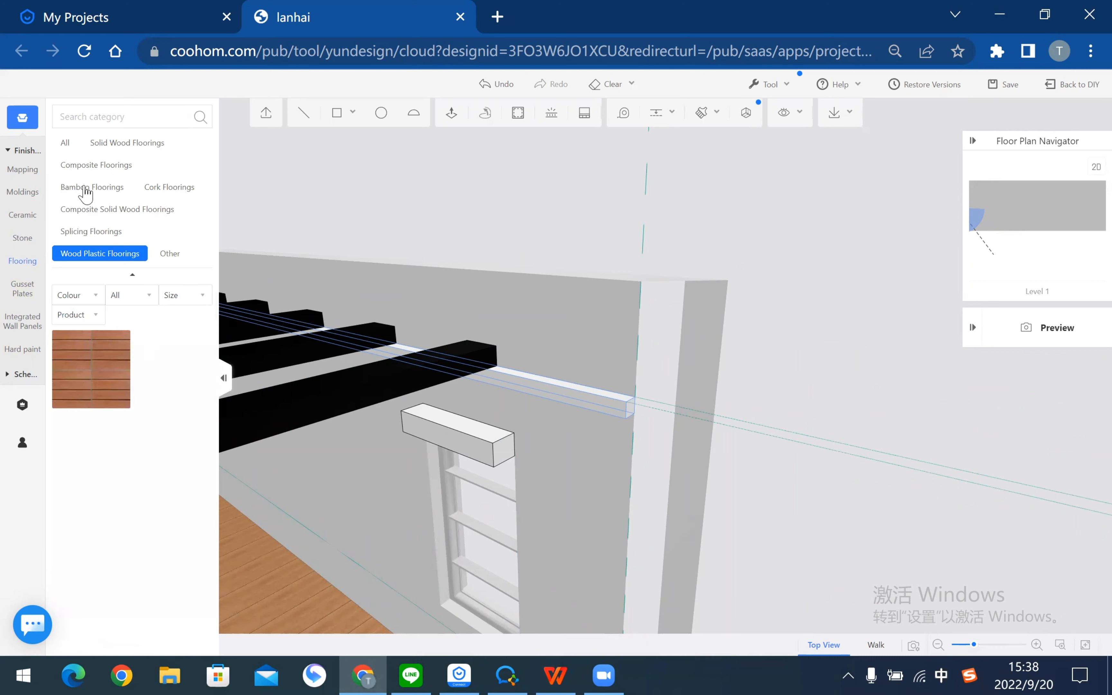
{"action": "left_click", "coordinate": [115, 143]}
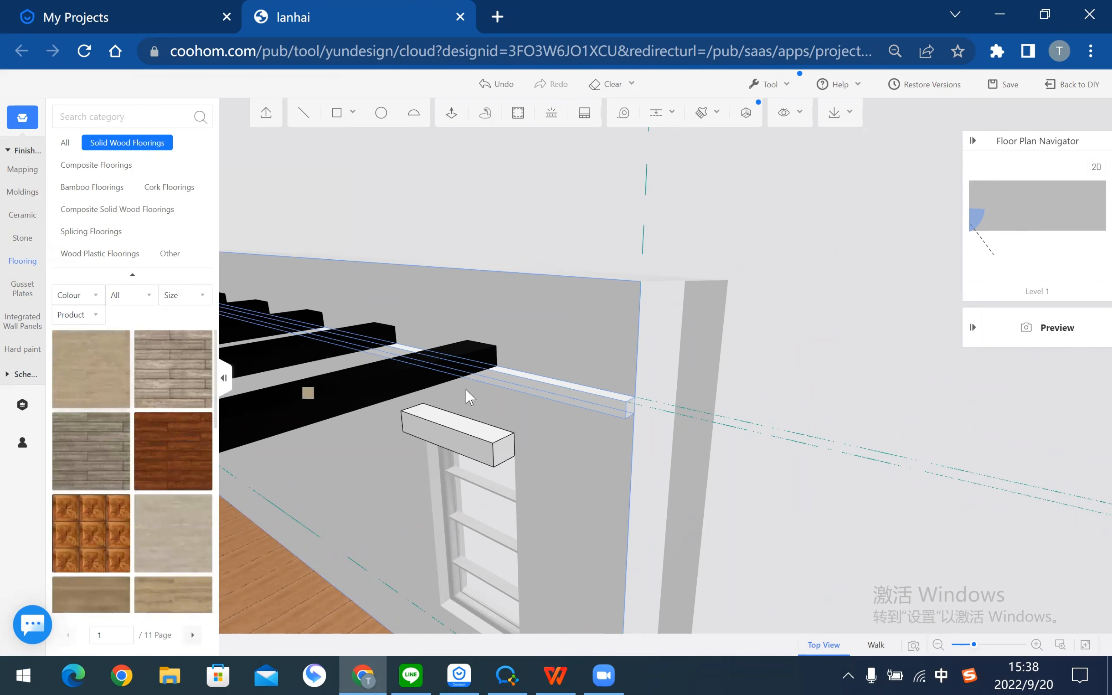
{"action": "left_click", "coordinate": [602, 411]}
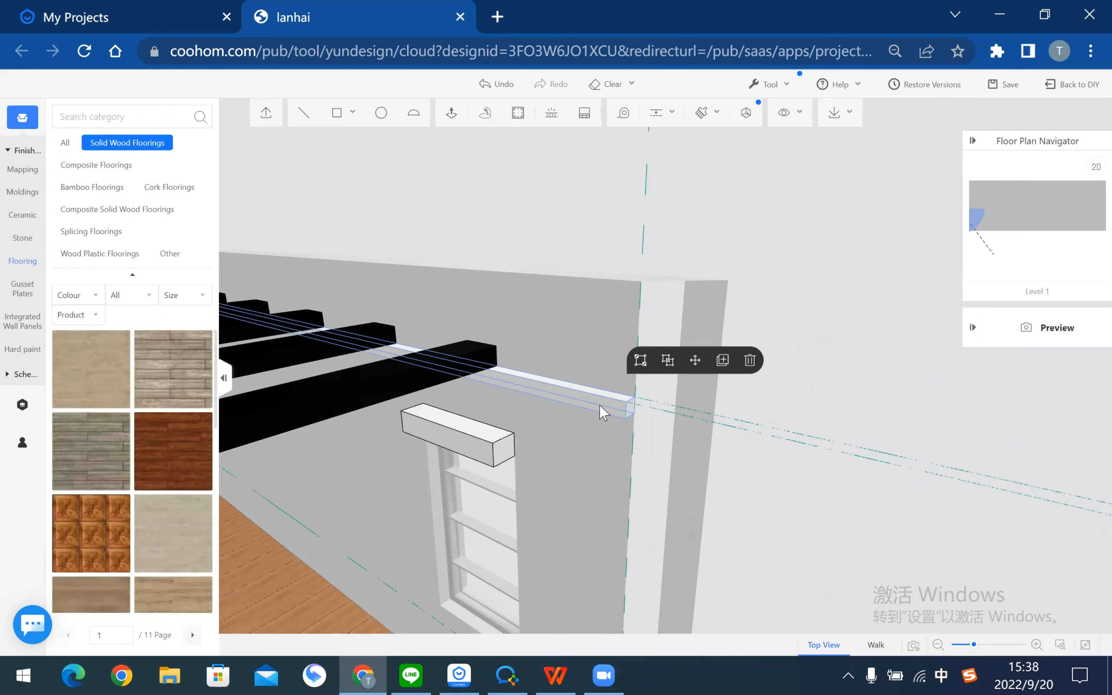
{"action": "left_click", "coordinate": [902, 433]}
{"action": "scroll", "coordinate": [608, 445], "scroll_direction": "down", "scroll_amount": 3}
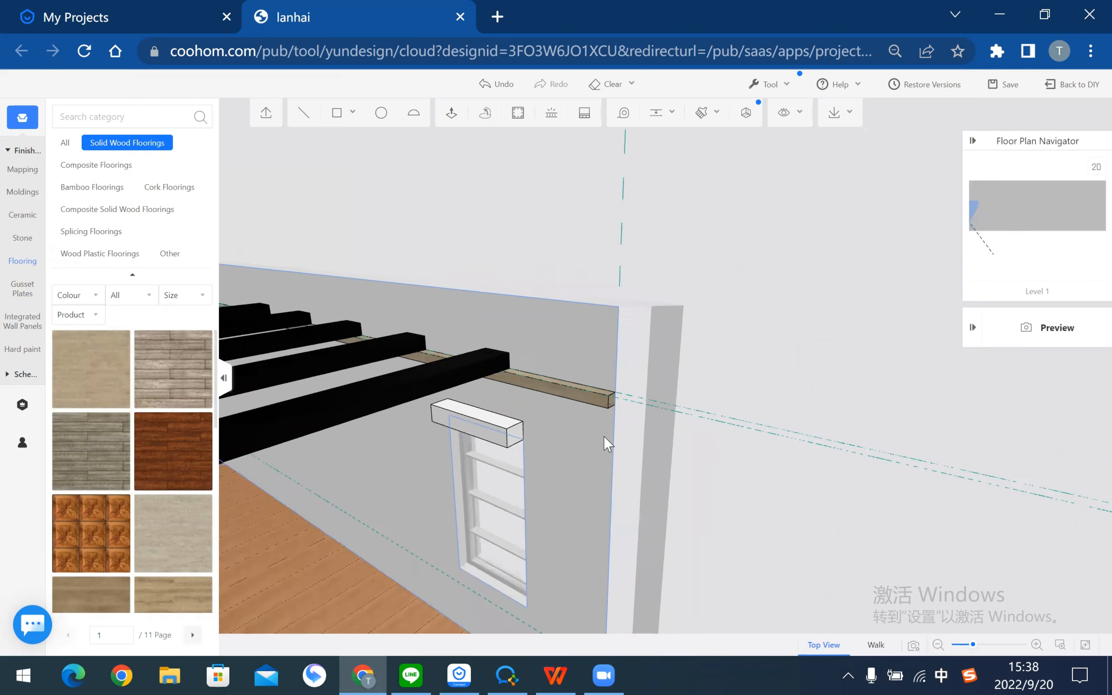
{"action": "left_click_drag", "start_coordinate": [757, 415], "coordinate": [503, 444]}
{"action": "right_click_drag", "start_coordinate": [598, 353], "coordinate": [626, 321]}
{"action": "scroll", "coordinate": [658, 348], "scroll_direction": "up", "scroll_amount": 5}
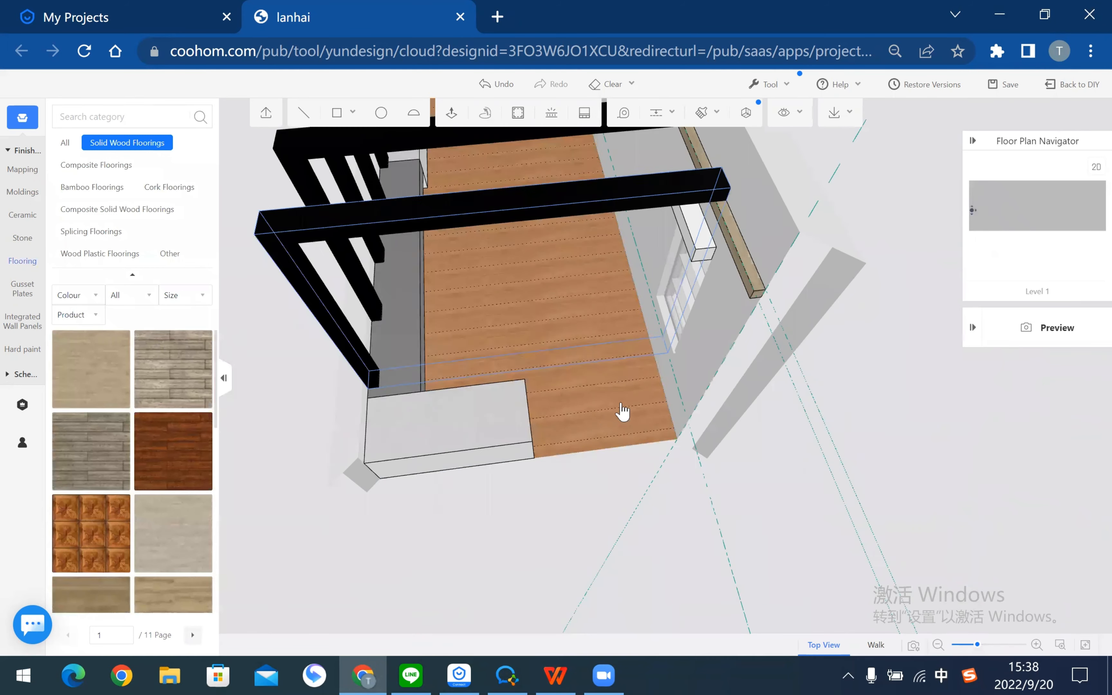
- Place a guide 70 in from the wooden rail beam's inner edge
{"action": "scroll", "coordinate": [622, 411], "scroll_direction": "up", "scroll_amount": 2}
{"action": "mouse_move", "coordinate": [834, 258]}
{"action": "right_mouse_down"}
{"action": "mouse_move", "coordinate": [810, 370]}
{"action": "mouse_move", "coordinate": [913, 329]}
{"action": "right_mouse_up"}
{"action": "left_click", "coordinate": [657, 117]}
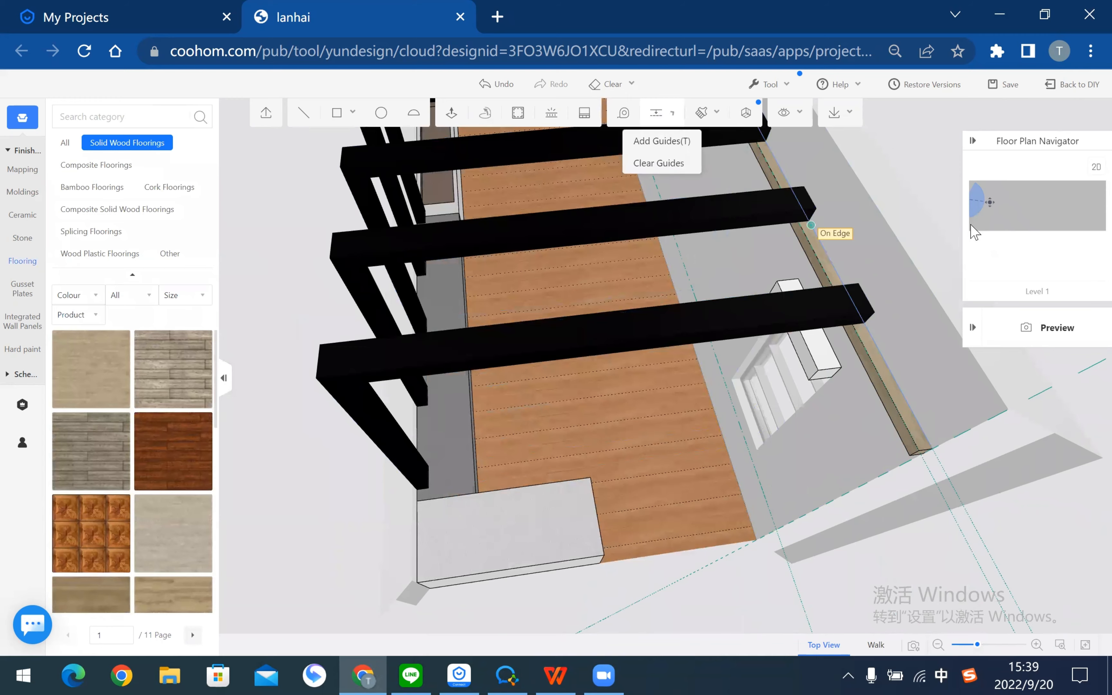
{"action": "right_click_drag", "start_coordinate": [864, 230], "coordinate": [733, 361]}
{"action": "left_click_drag", "start_coordinate": [726, 367], "coordinate": [899, 409]}
{"action": "scroll", "coordinate": [901, 407], "scroll_direction": "up", "scroll_amount": 2}
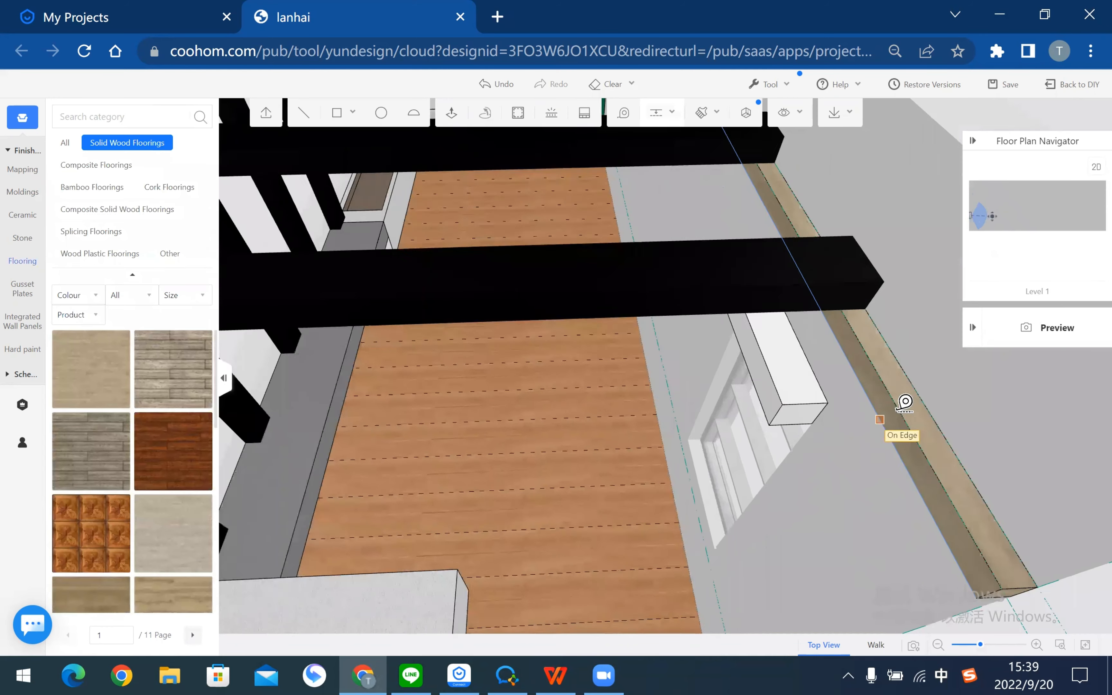
{"action": "right_click_drag", "start_coordinate": [811, 445], "coordinate": [685, 460]}
{"action": "scroll", "coordinate": [683, 352], "scroll_direction": "up", "scroll_amount": 3}
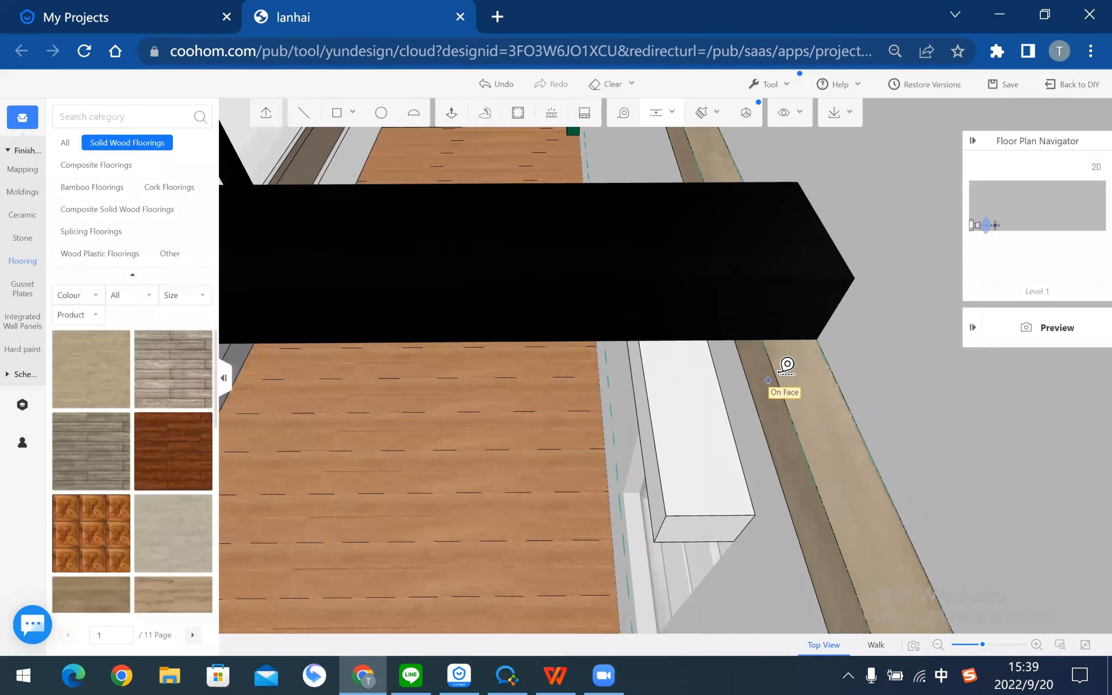
{"action": "left_click", "coordinate": [758, 338]}
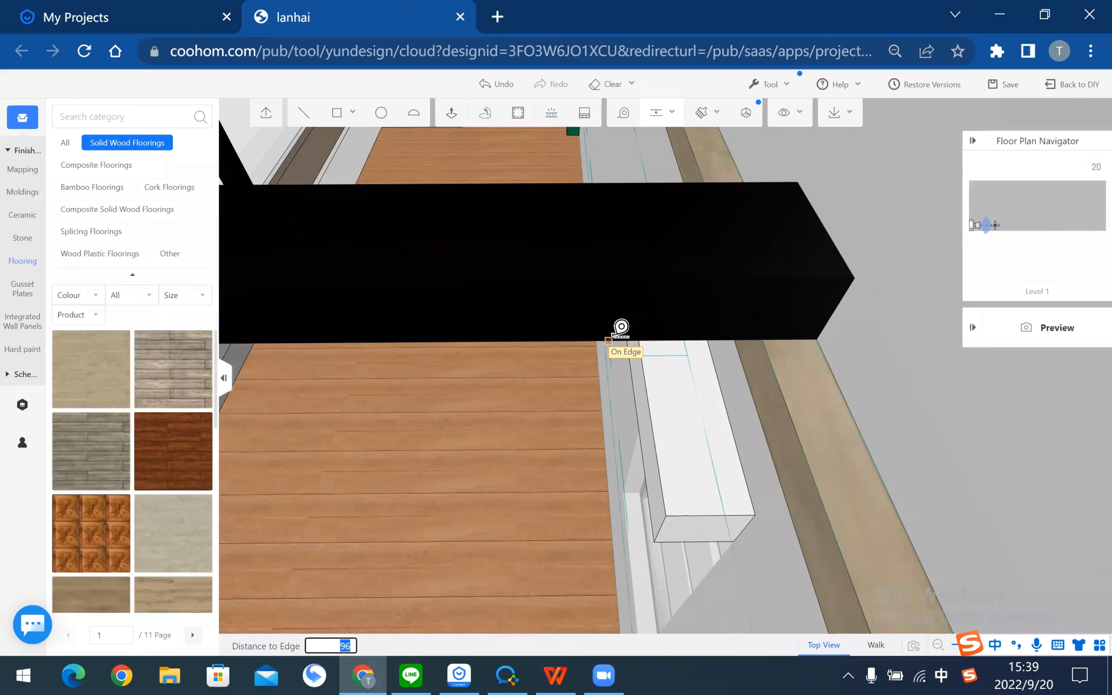
{"action": "key", "text": "Return"}
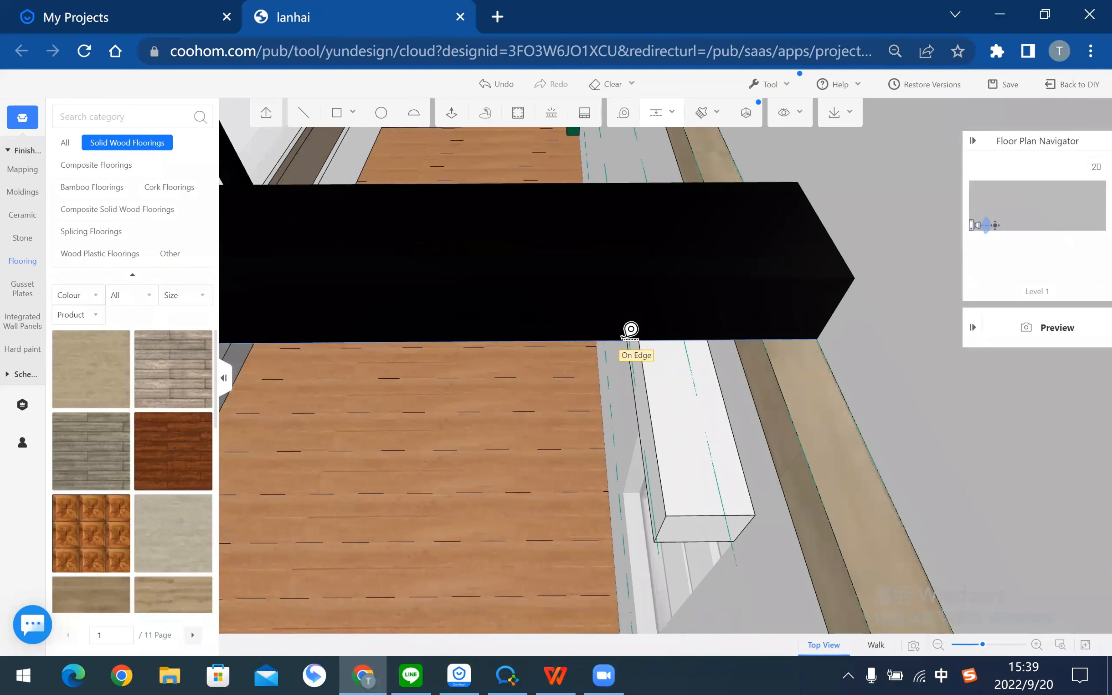
{"action": "key", "text": "Escape"}
- Add another guide 70 from the black ceiling beam's edge over the deck floor
{"action": "right_click_drag", "start_coordinate": [661, 331], "coordinate": [639, 324]}
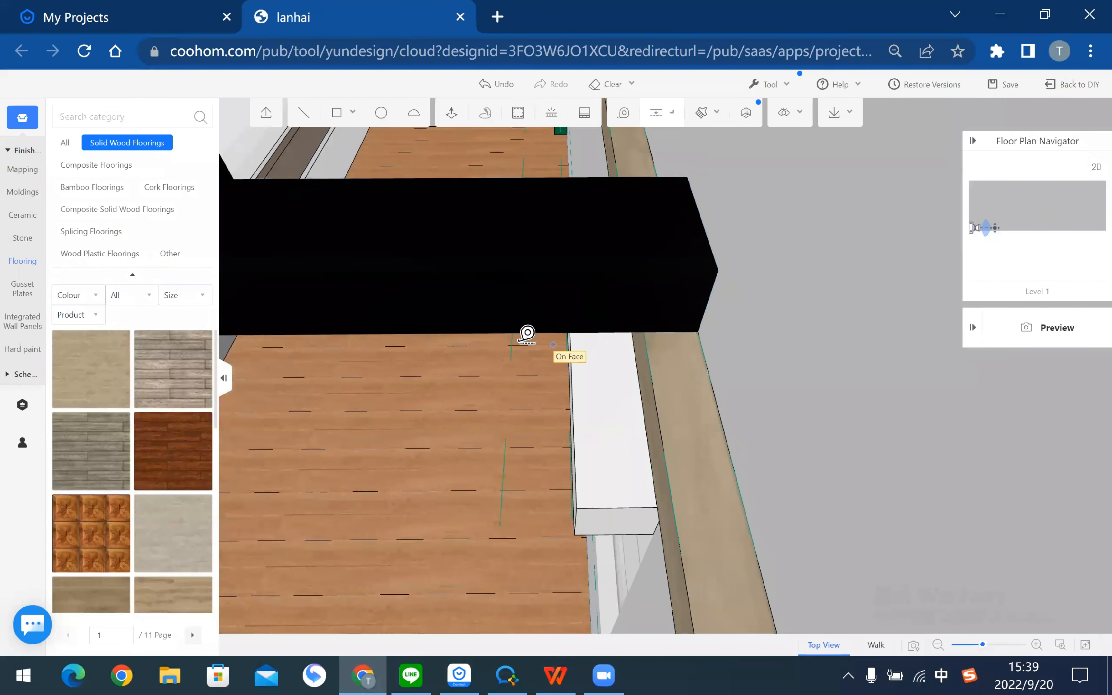
{"action": "left_click", "coordinate": [474, 324]}
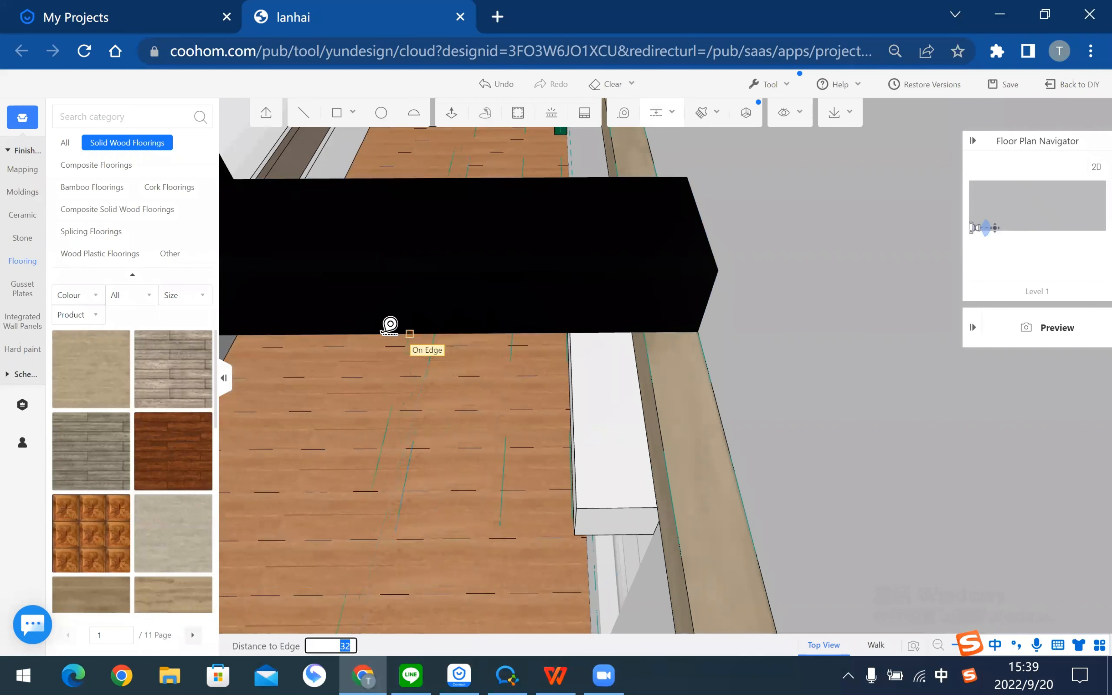
{"action": "type", "text": "70"}
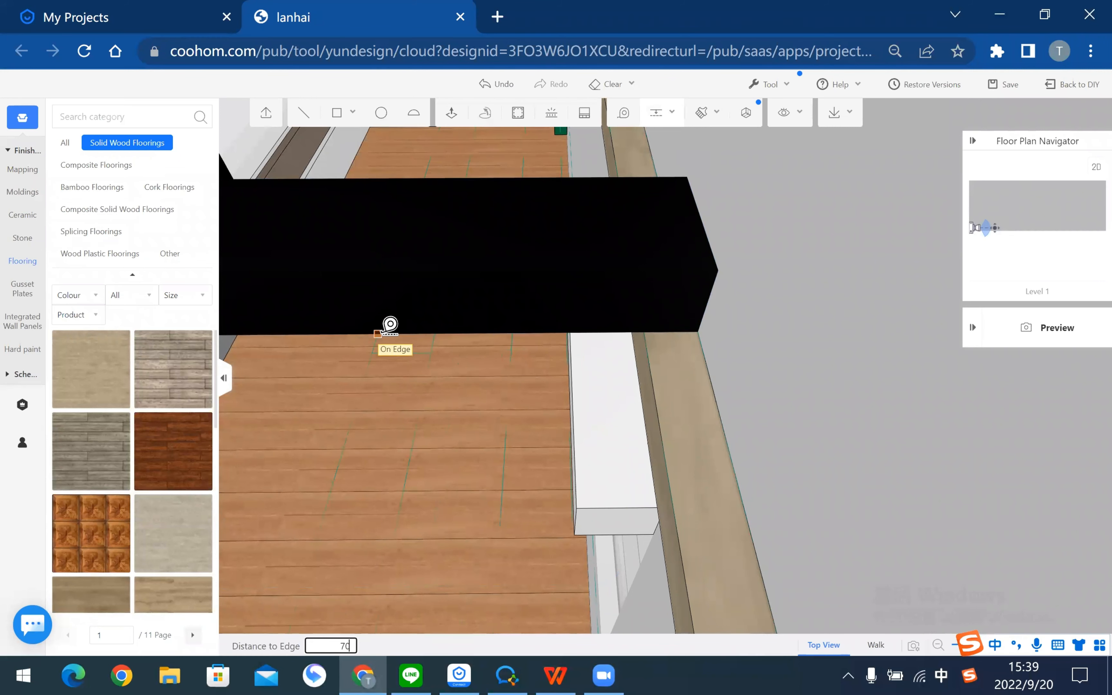
{"action": "key", "text": "Return"}
{"action": "scroll", "coordinate": [453, 345], "scroll_direction": "down", "scroll_amount": 2}
{"action": "right_click_drag", "start_coordinate": [454, 347], "coordinate": [540, 437]}
- Duplicate the wooden rail beam twice, snapping copies to the guide intersections
{"action": "left_click", "coordinate": [657, 452]}
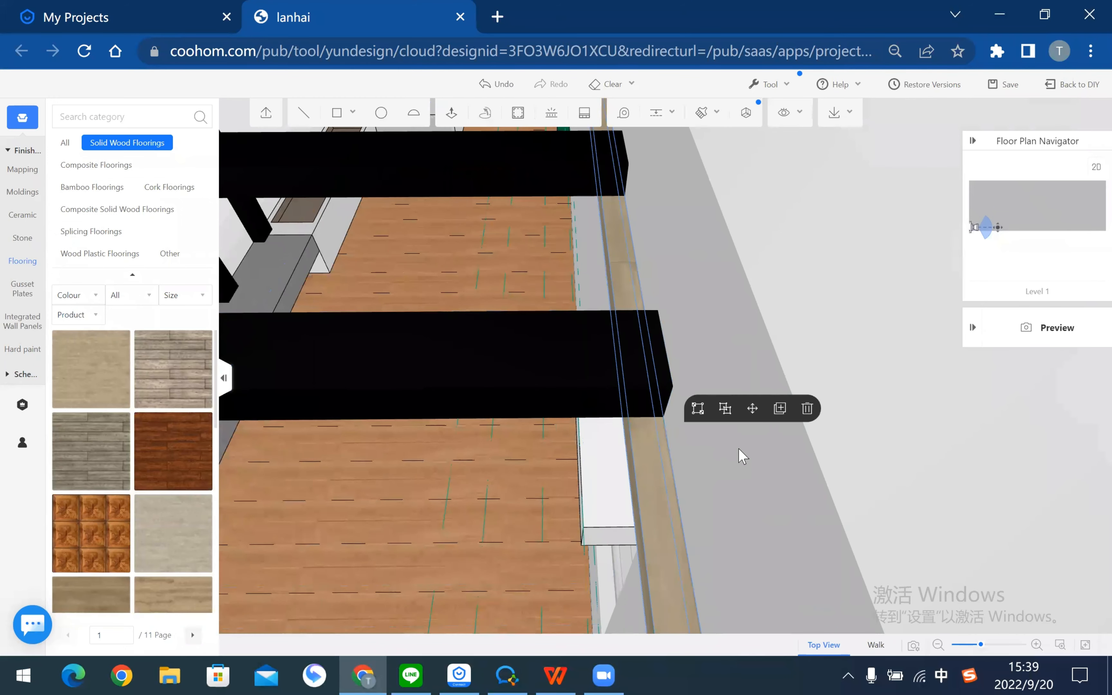
{"action": "left_click", "coordinate": [778, 412]}
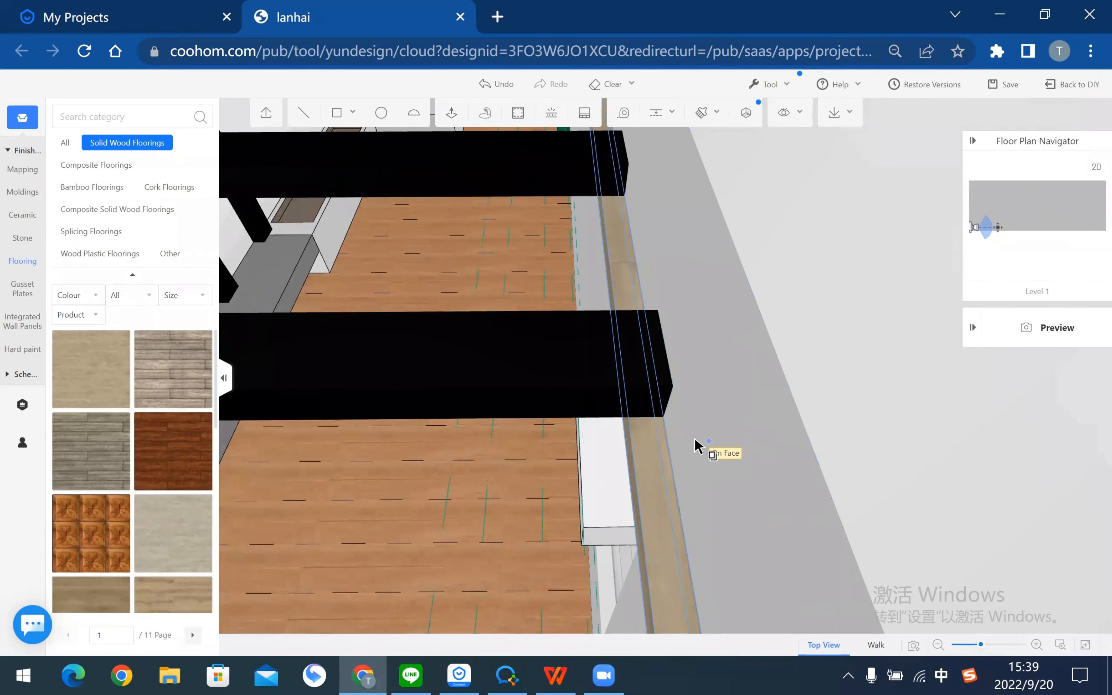
{"action": "left_click", "coordinate": [663, 417]}
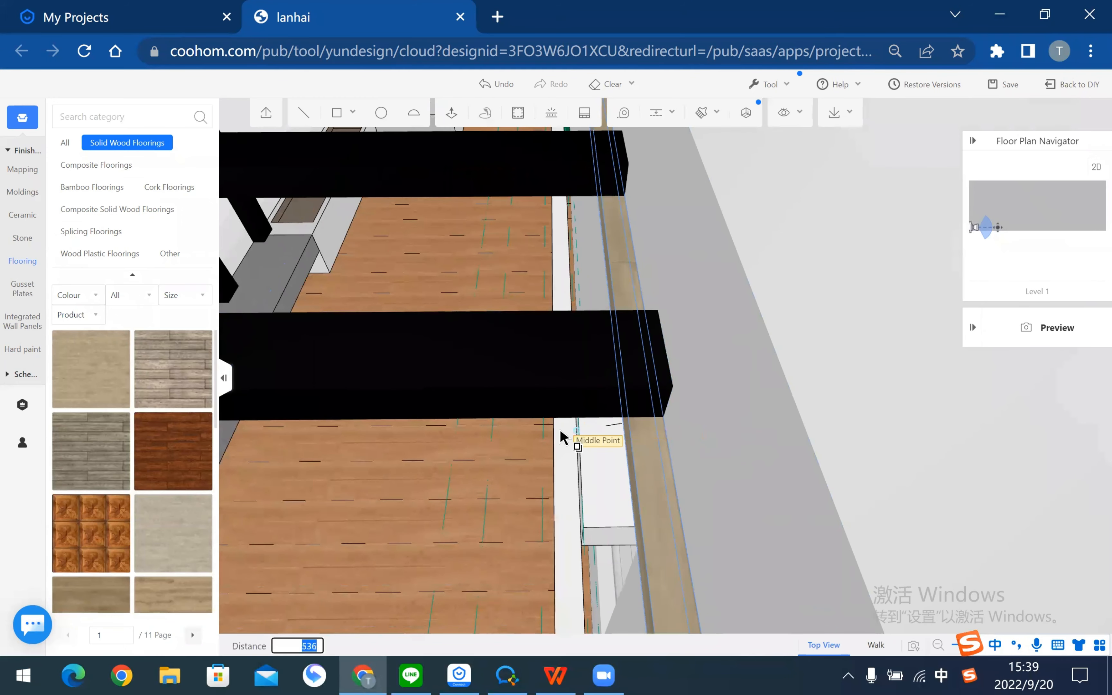
{"action": "left_click", "coordinate": [576, 417]}
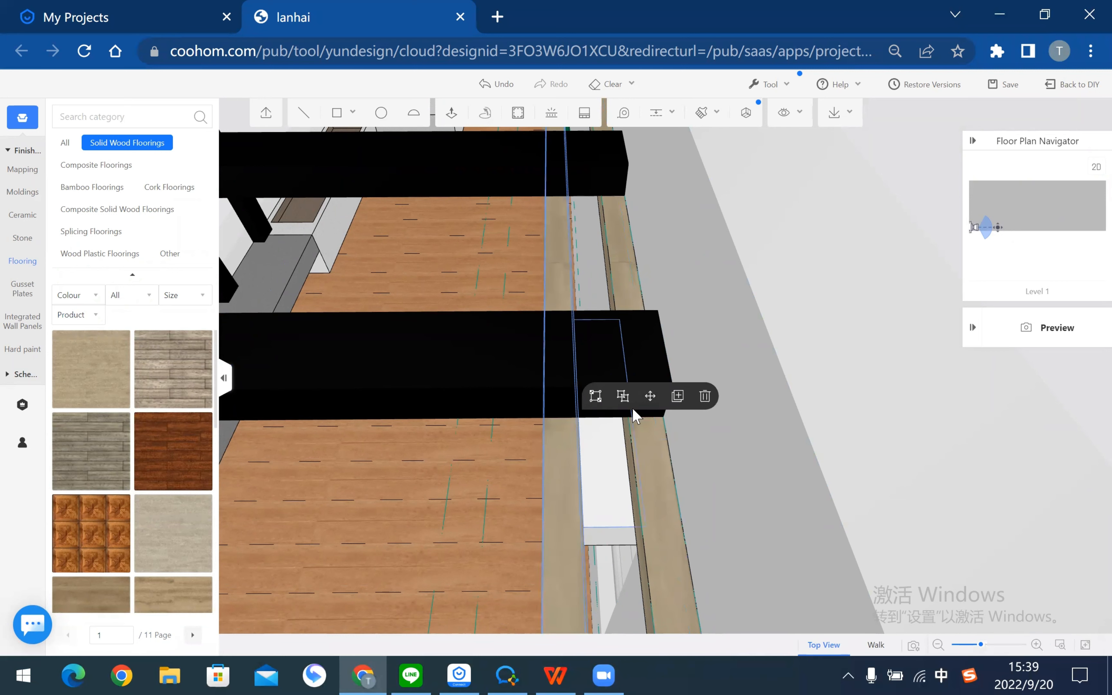
{"action": "left_click", "coordinate": [674, 401]}
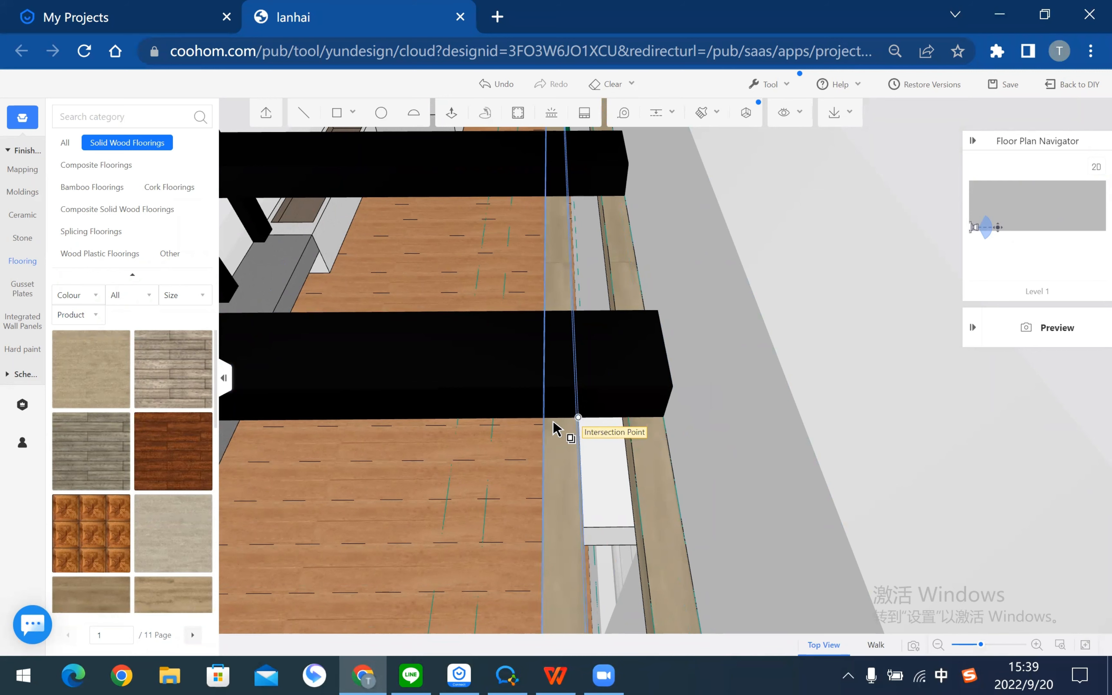
{"action": "left_click", "coordinate": [494, 422]}
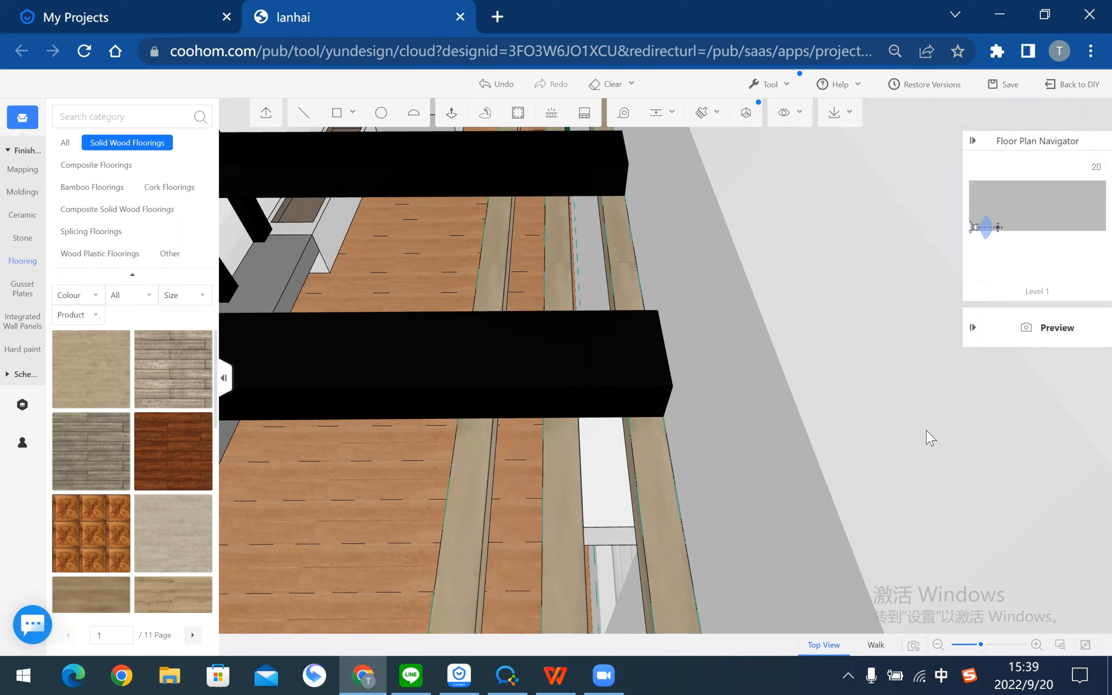
{"action": "left_click_drag", "start_coordinate": [800, 419], "coordinate": [656, 429]}
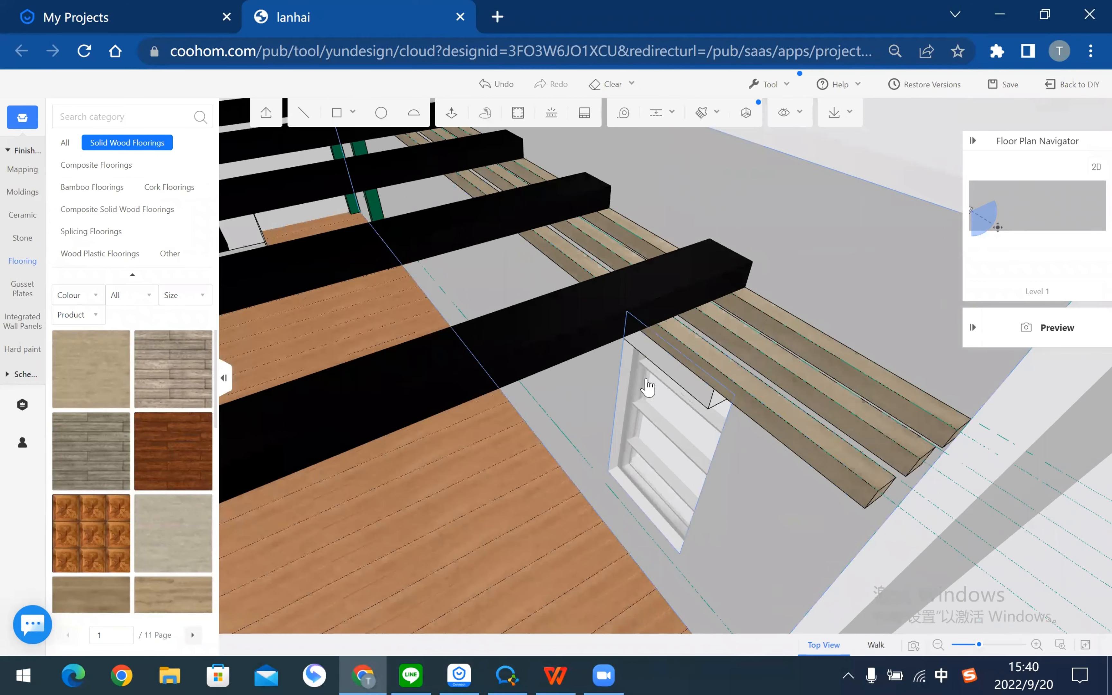
{"action": "scroll", "coordinate": [752, 439], "scroll_direction": "down", "scroll_amount": 4}
{"action": "right_click_drag", "start_coordinate": [750, 452], "coordinate": [719, 443]}
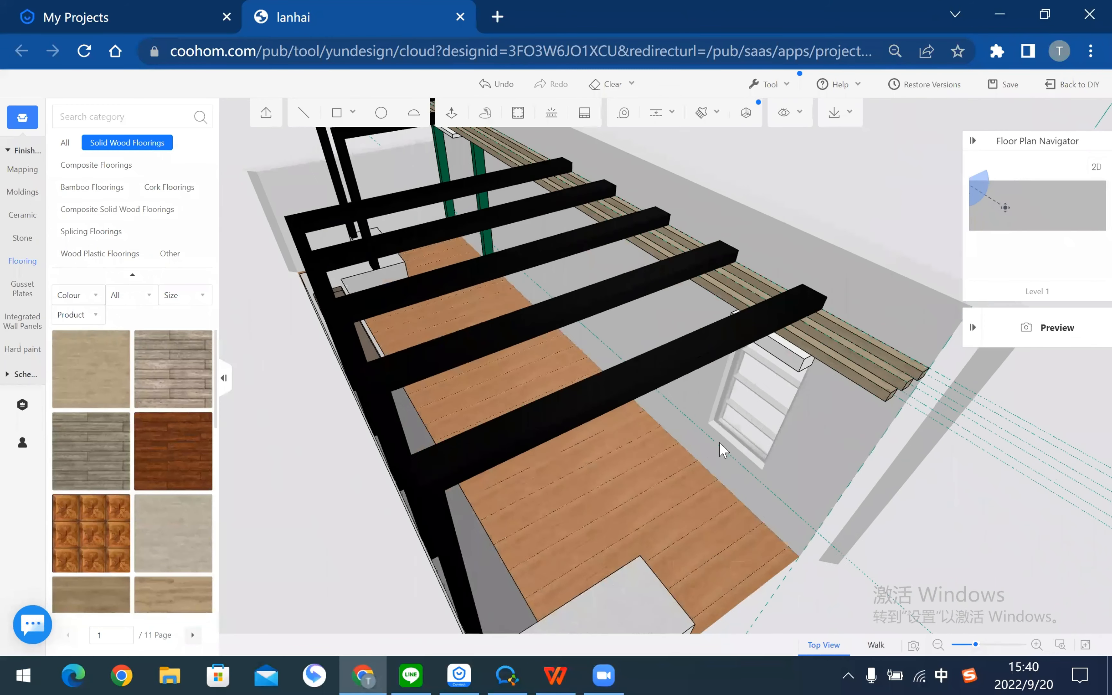
{"action": "mouse_move", "coordinate": [786, 479]}
{"action": "left_mouse_down"}
{"action": "mouse_move", "coordinate": [751, 480]}
{"action": "mouse_move", "coordinate": [776, 480]}
{"action": "mouse_move", "coordinate": [756, 478]}
{"action": "mouse_move", "coordinate": [769, 473]}
{"action": "left_mouse_up"}
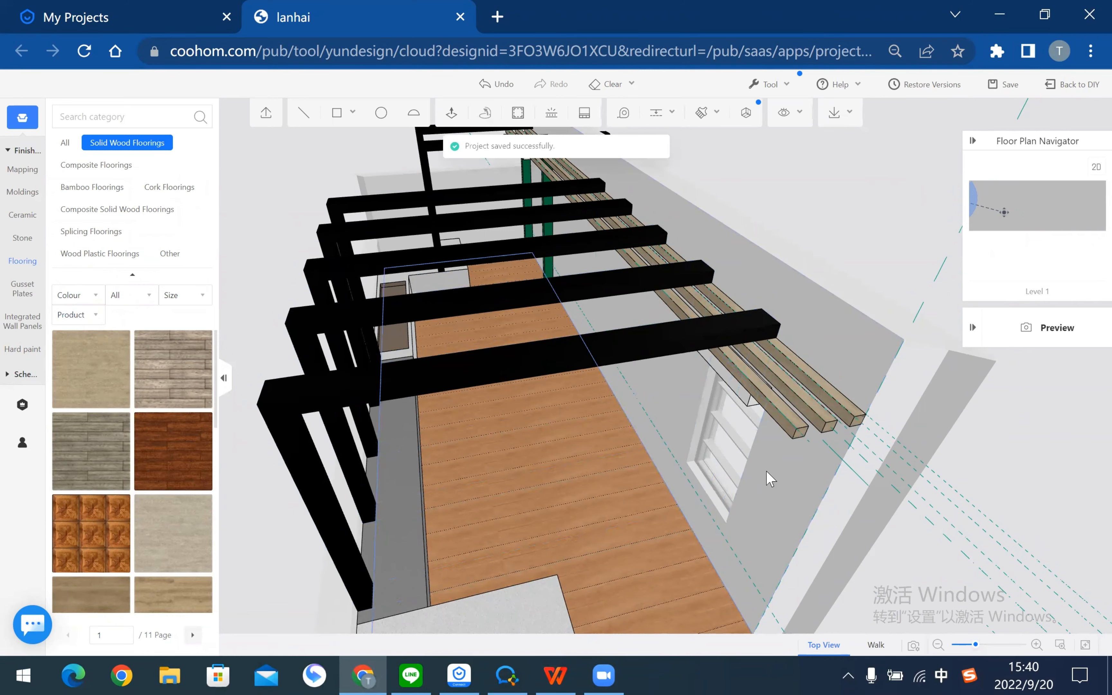
{"action": "left_click_drag", "start_coordinate": [766, 471], "coordinate": [851, 311]}
{"action": "right_click_drag", "start_coordinate": [851, 310], "coordinate": [903, 318]}
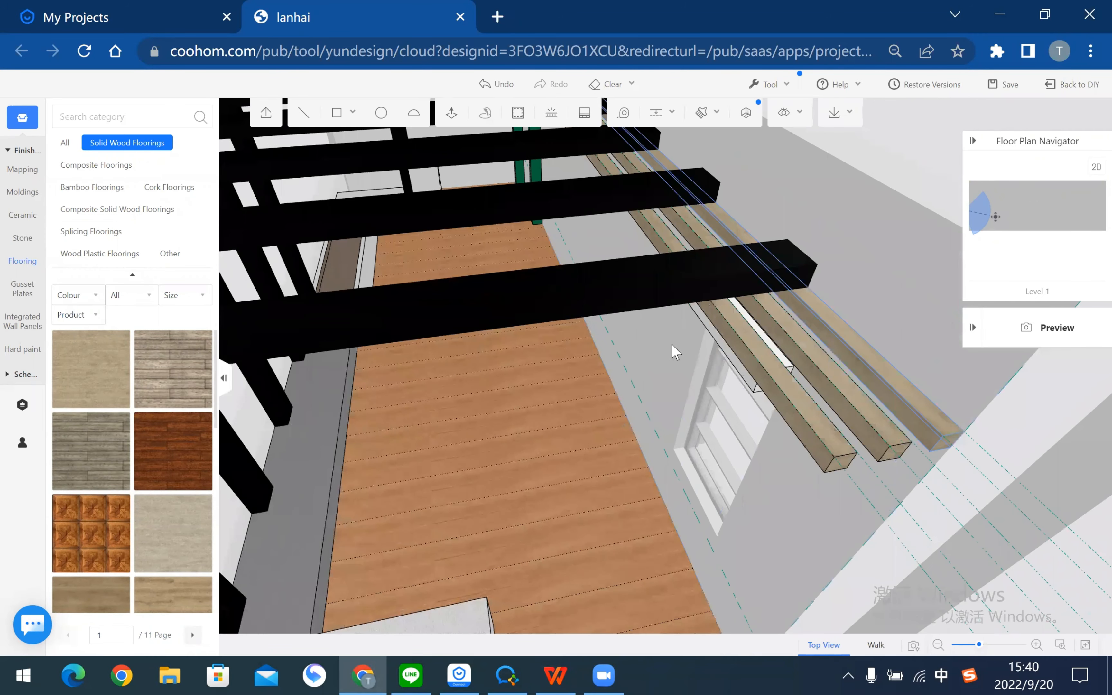
{"action": "left_click_drag", "start_coordinate": [614, 460], "coordinate": [680, 449]}
{"action": "right_click_drag", "start_coordinate": [597, 453], "coordinate": [724, 444]}
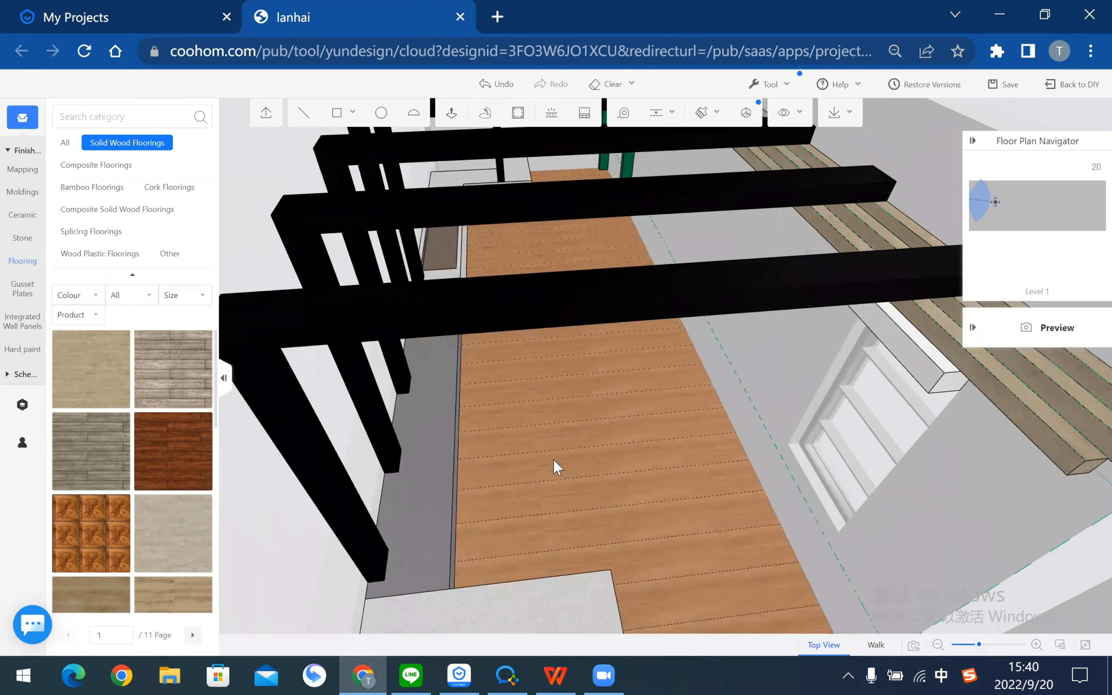
{"action": "left_click_drag", "start_coordinate": [604, 454], "coordinate": [618, 447]}
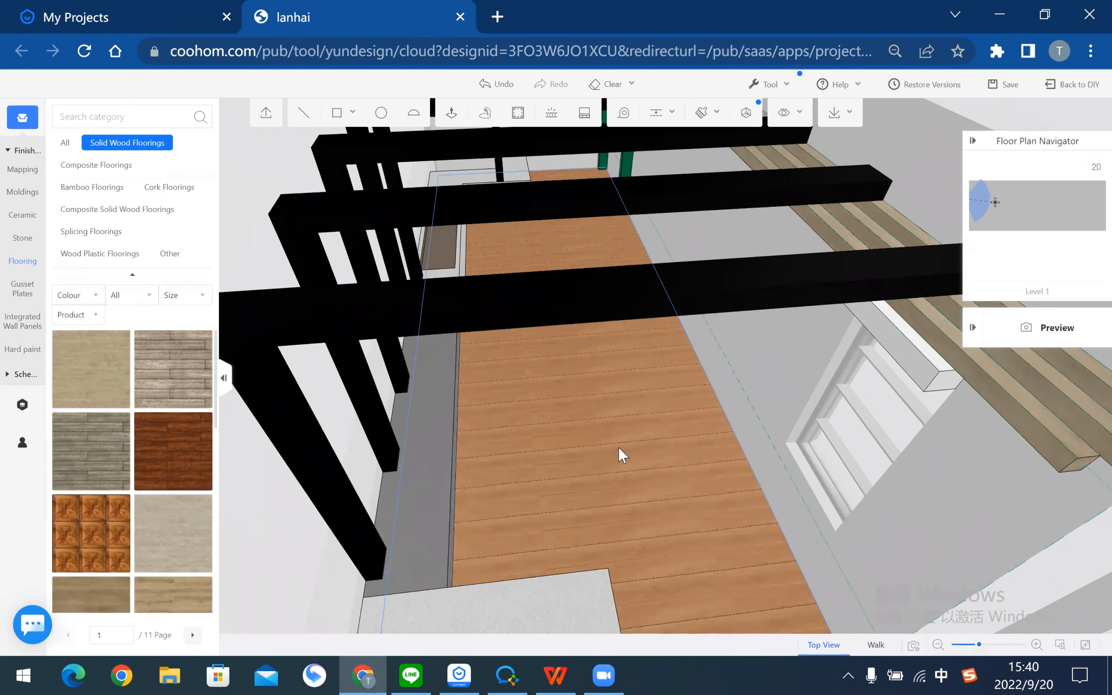
{"action": "left_click_drag", "start_coordinate": [928, 487], "coordinate": [631, 470]}
{"action": "right_click_drag", "start_coordinate": [631, 469], "coordinate": [723, 482]}
{"action": "mouse_move", "coordinate": [723, 482]}
{"action": "left_mouse_down"}
{"action": "mouse_move", "coordinate": [723, 457]}
{"action": "mouse_move", "coordinate": [725, 492]}
{"action": "left_mouse_up"}
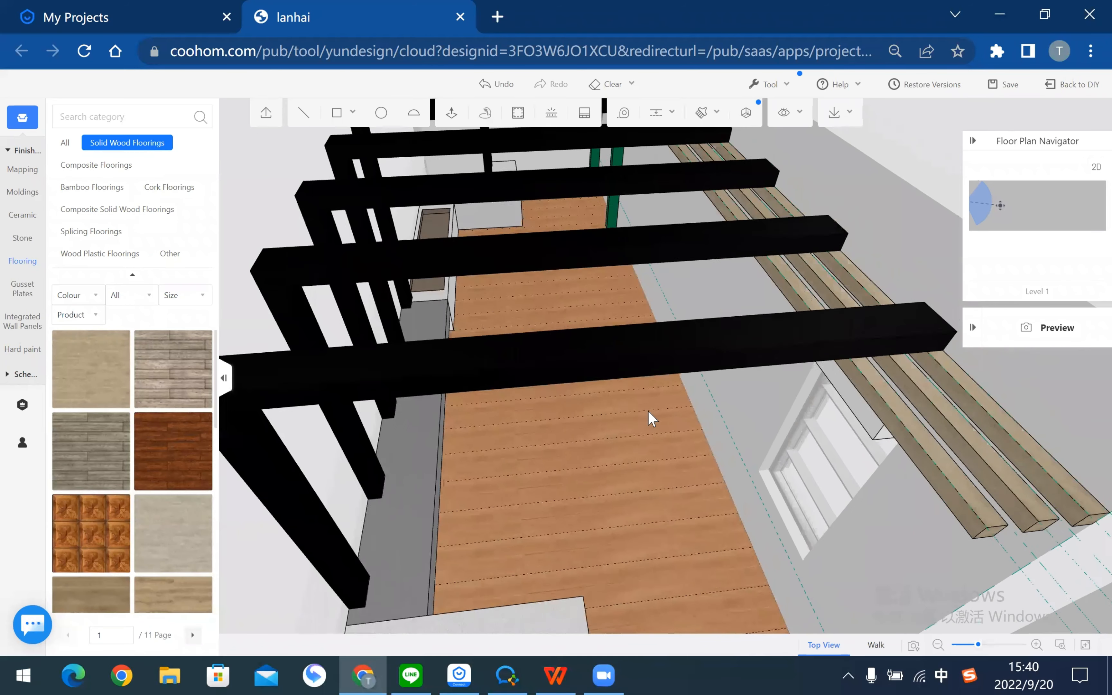
{"action": "scroll", "coordinate": [651, 417], "scroll_direction": "down", "scroll_amount": 2}
{"action": "left_click_drag", "start_coordinate": [777, 309], "coordinate": [798, 359]}
{"action": "scroll", "coordinate": [797, 358], "scroll_direction": "up", "scroll_amount": 3}
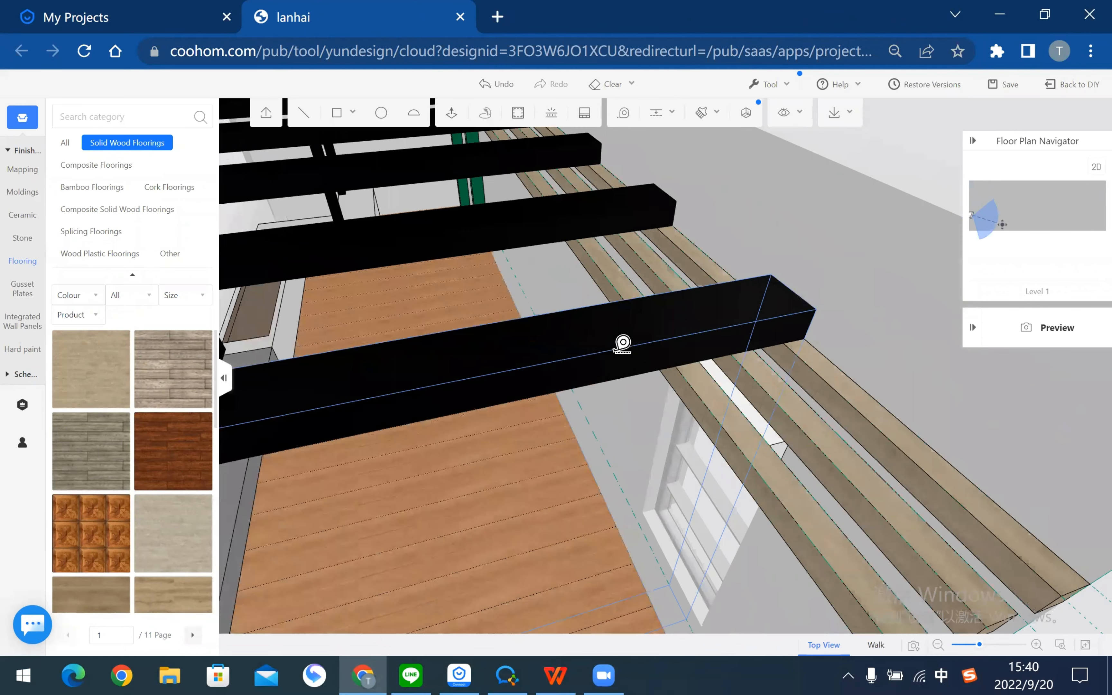
- Add guides 100 and 70 from the deck floor edges
{"action": "left_click_drag", "start_coordinate": [564, 352], "coordinate": [564, 351]}
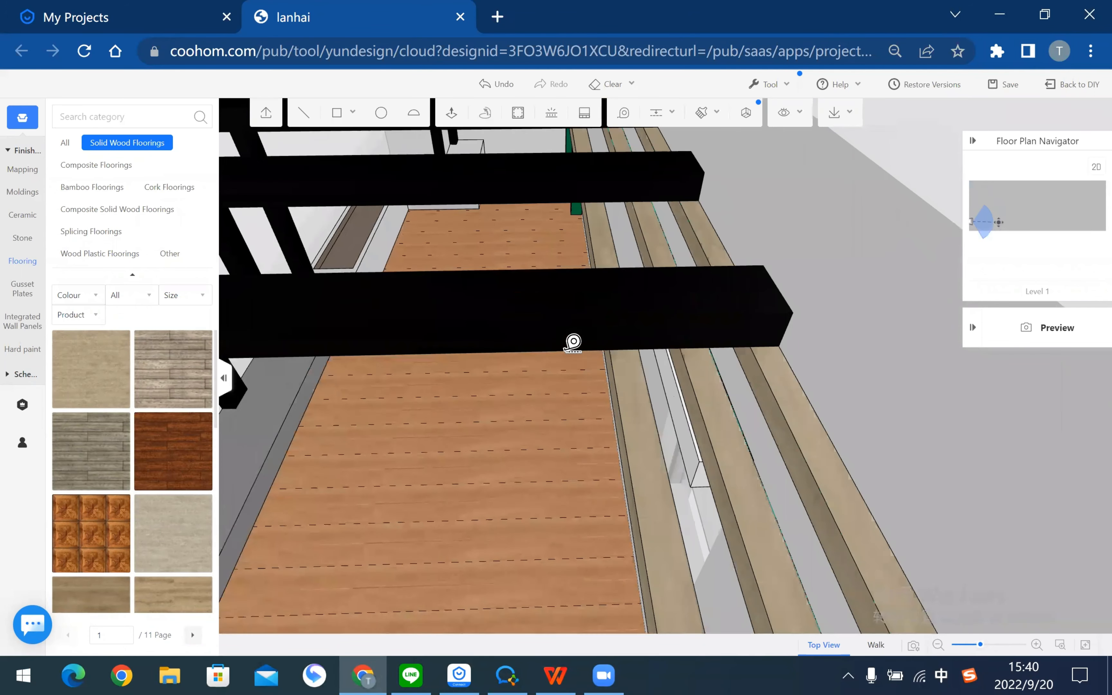
{"action": "left_click", "coordinate": [608, 356]}
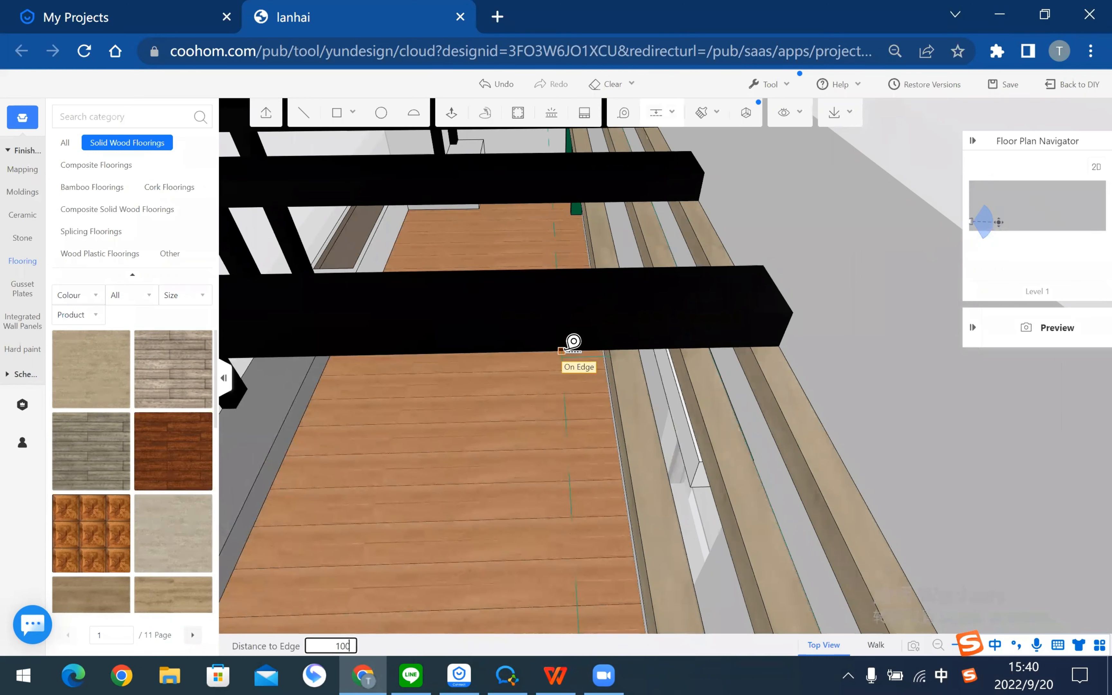
{"action": "type", "text": "100"}
{"action": "key", "text": "Return"}
{"action": "left_click", "coordinate": [555, 351]}
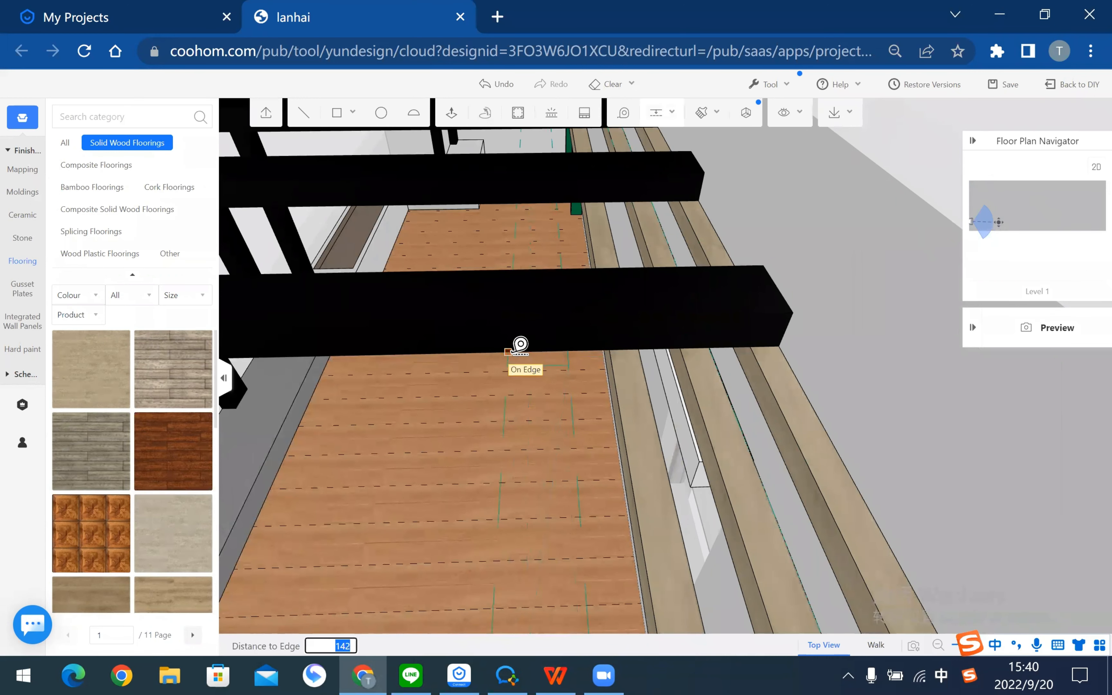
{"action": "type", "text": "70"}
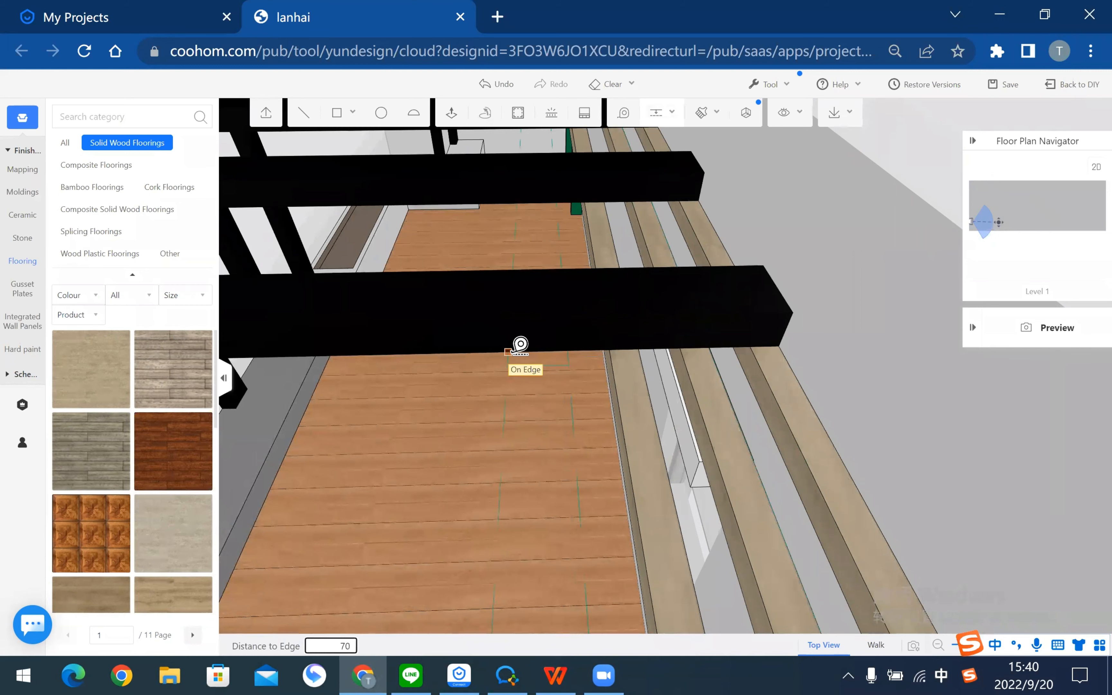
{"action": "key", "text": "Return"}
{"action": "key", "text": "Escape"}
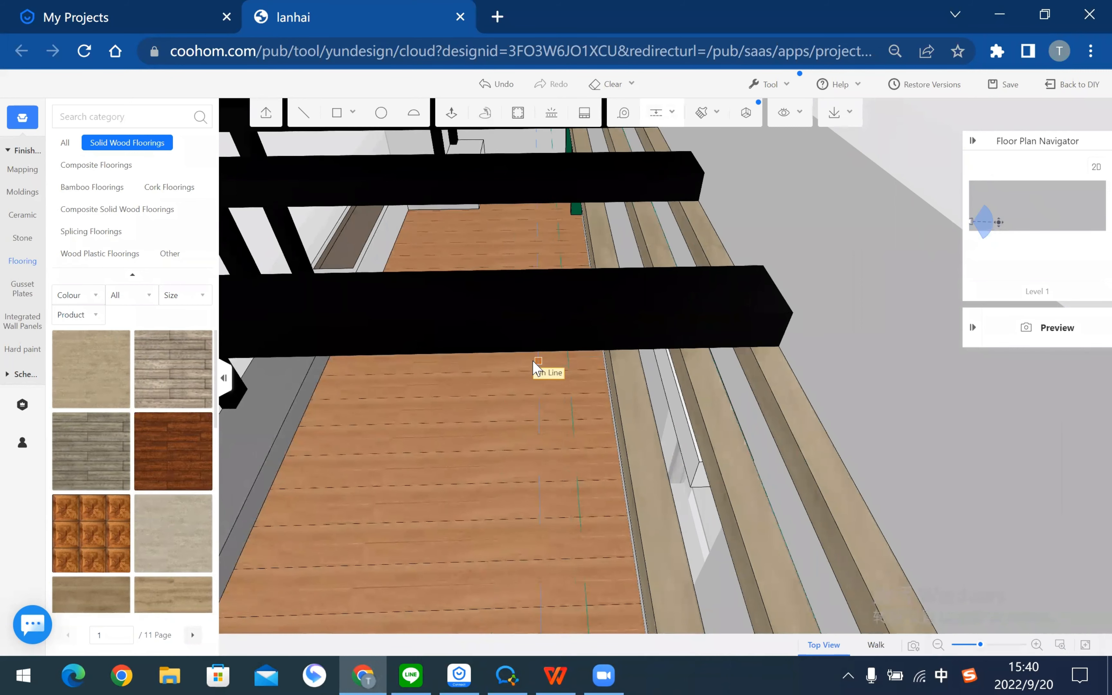
- Group the three wooden slats and duplicate the group to the left
{"action": "scroll", "coordinate": [610, 370], "scroll_direction": "down", "scroll_amount": 2}
{"action": "scroll", "coordinate": [745, 381], "scroll_direction": "down", "scroll_amount": 2}
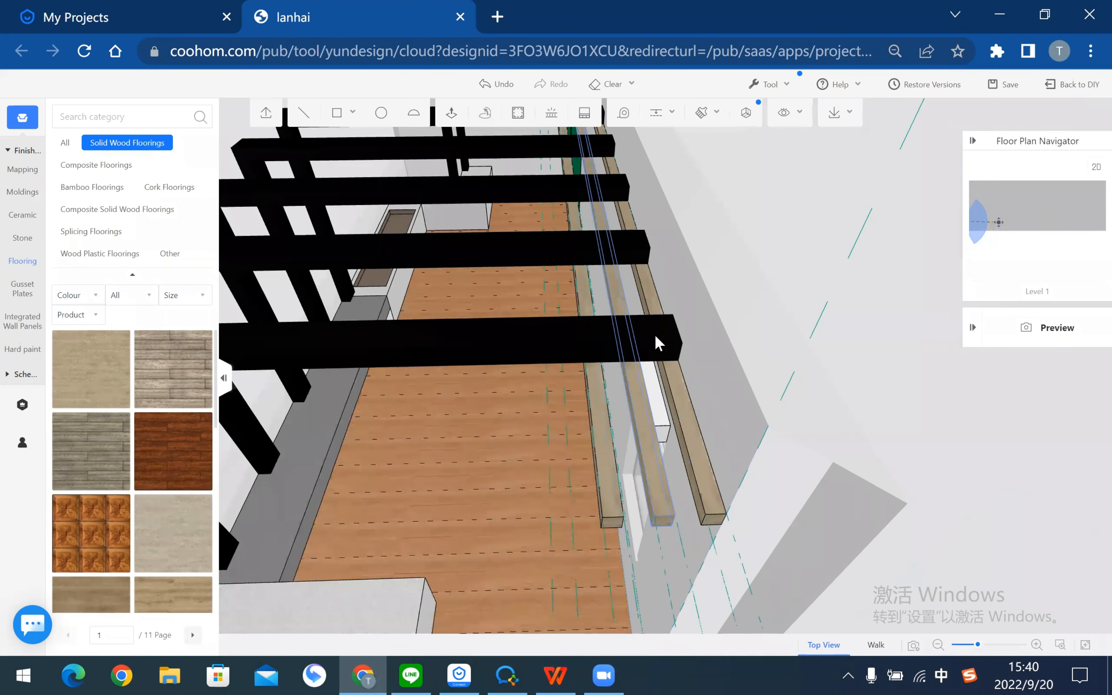
{"action": "middle_click_drag", "start_coordinate": [658, 342], "coordinate": [663, 397]}
{"action": "scroll", "coordinate": [887, 460], "scroll_direction": "up", "scroll_amount": 2}
{"action": "middle_click_drag", "start_coordinate": [669, 439], "coordinate": [590, 466]}
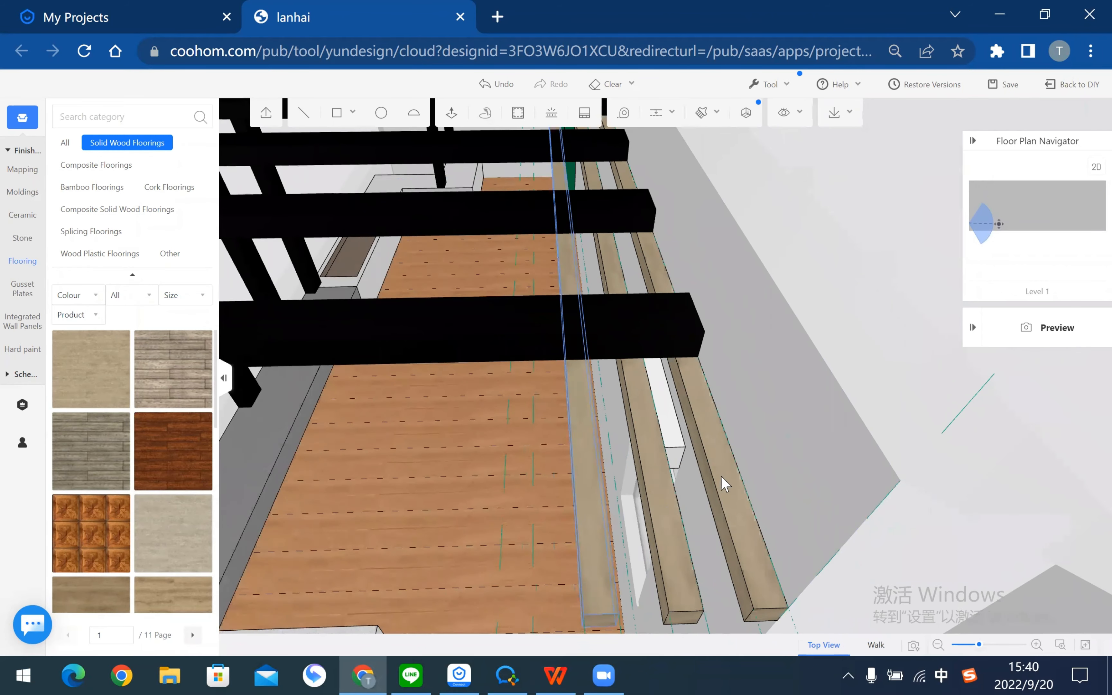
{"action": "left_click", "coordinate": [801, 418]}
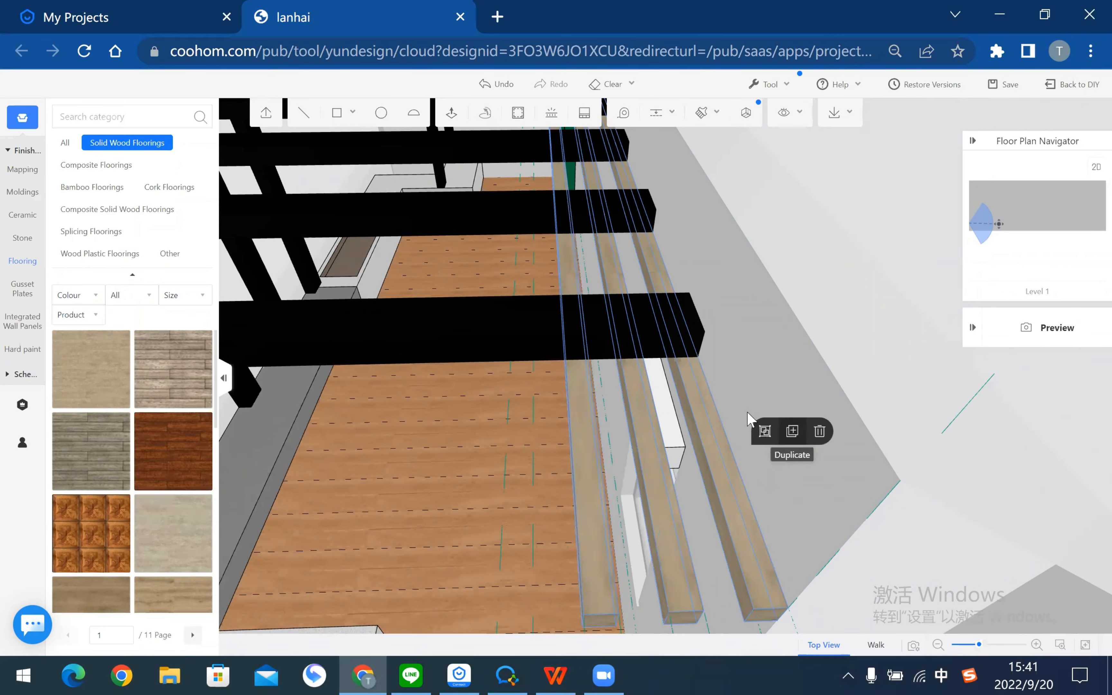
{"action": "left_click", "coordinate": [762, 431]}
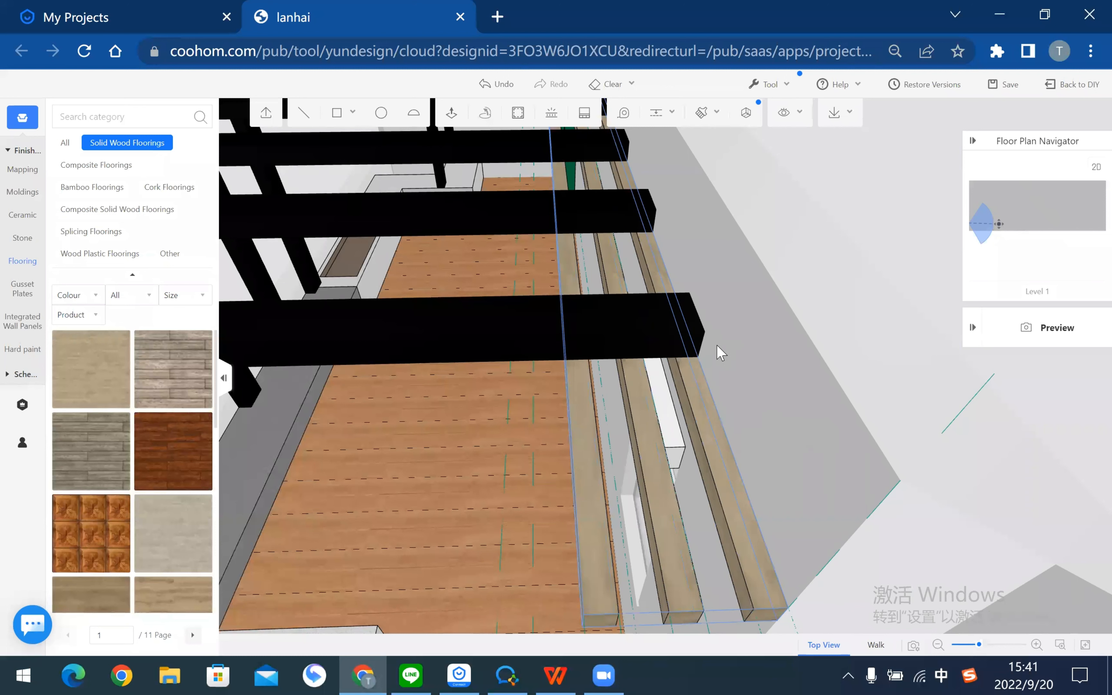
{"action": "left_click", "coordinate": [711, 434]}
{"action": "left_click", "coordinate": [802, 397]}
{"action": "left_click", "coordinate": [701, 358]}
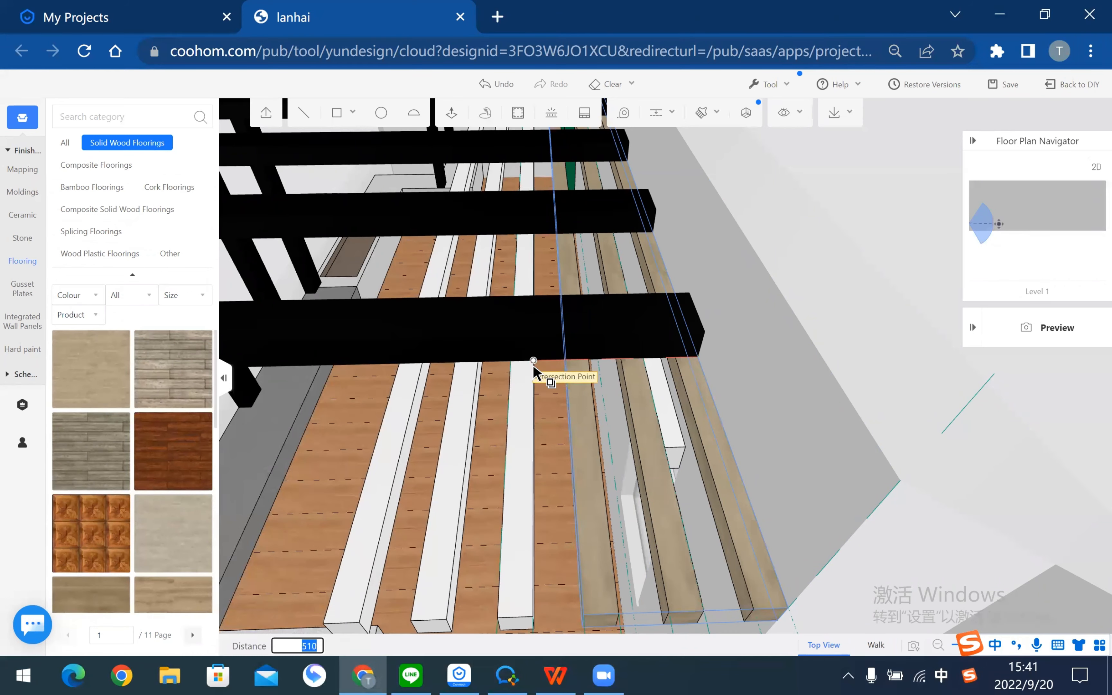
{"action": "left_click", "coordinate": [533, 364]}
- Group both slat sets into one combined group, then cancel a pending copy
{"action": "scroll", "coordinate": [678, 386], "scroll_direction": "down", "scroll_amount": 5}
{"action": "right_click_drag", "start_coordinate": [448, 503], "coordinate": [753, 445]}
{"action": "scroll", "coordinate": [640, 447], "scroll_direction": "up", "scroll_amount": 3}
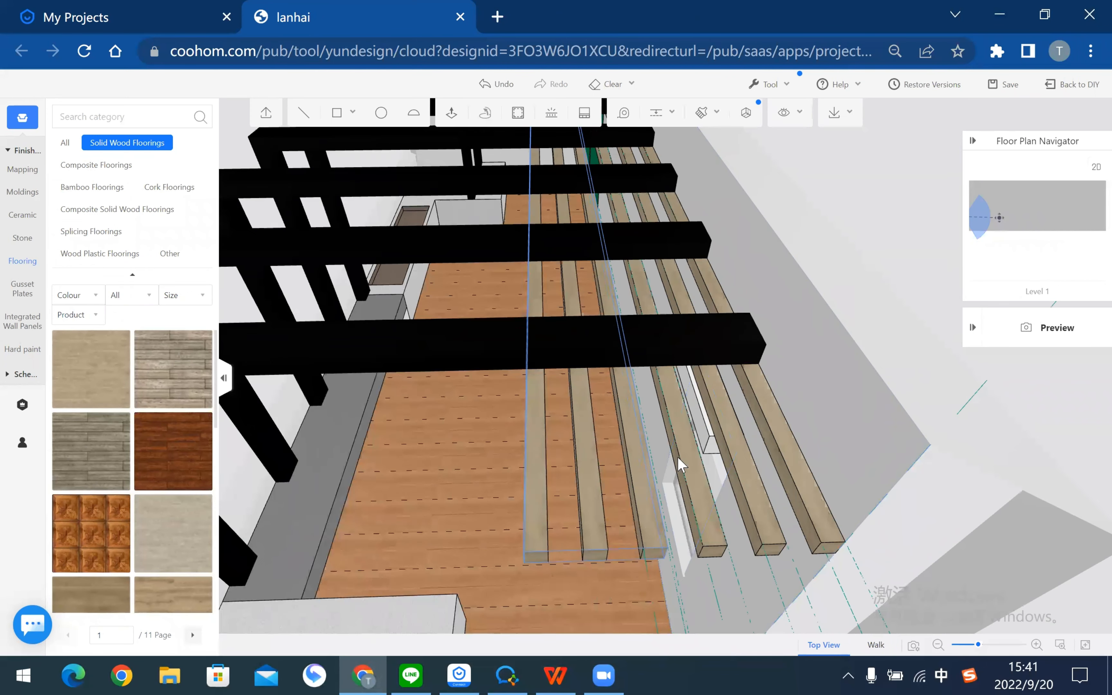
{"action": "left_click", "coordinate": [695, 469], "text": "ctrl"}
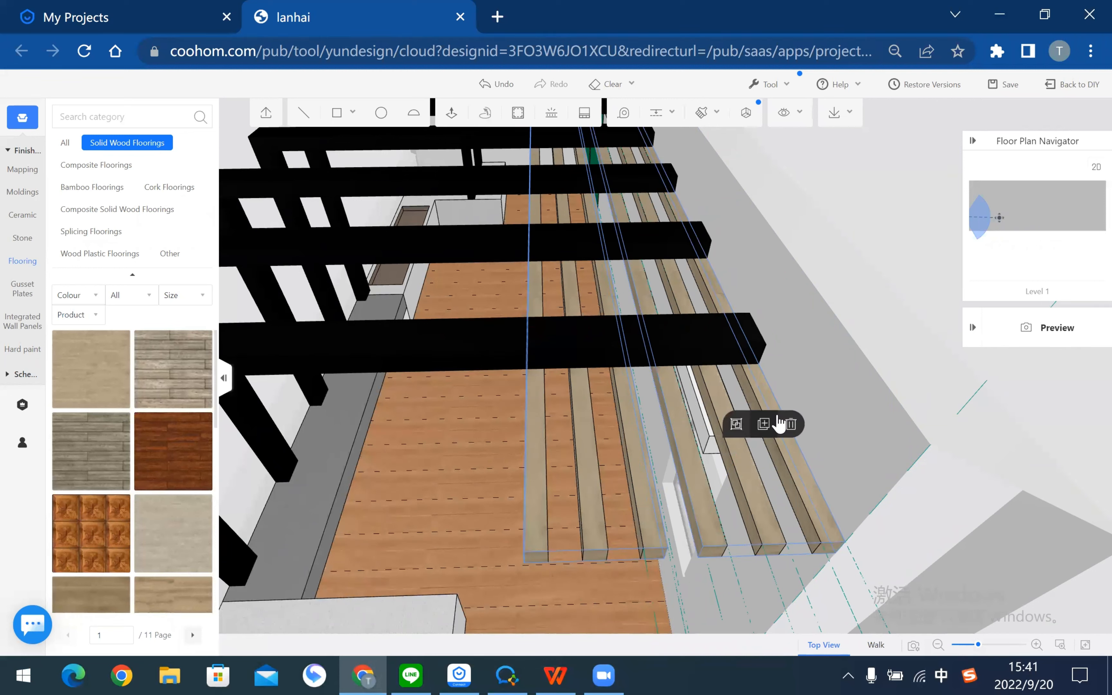
{"action": "left_click", "coordinate": [736, 424]}
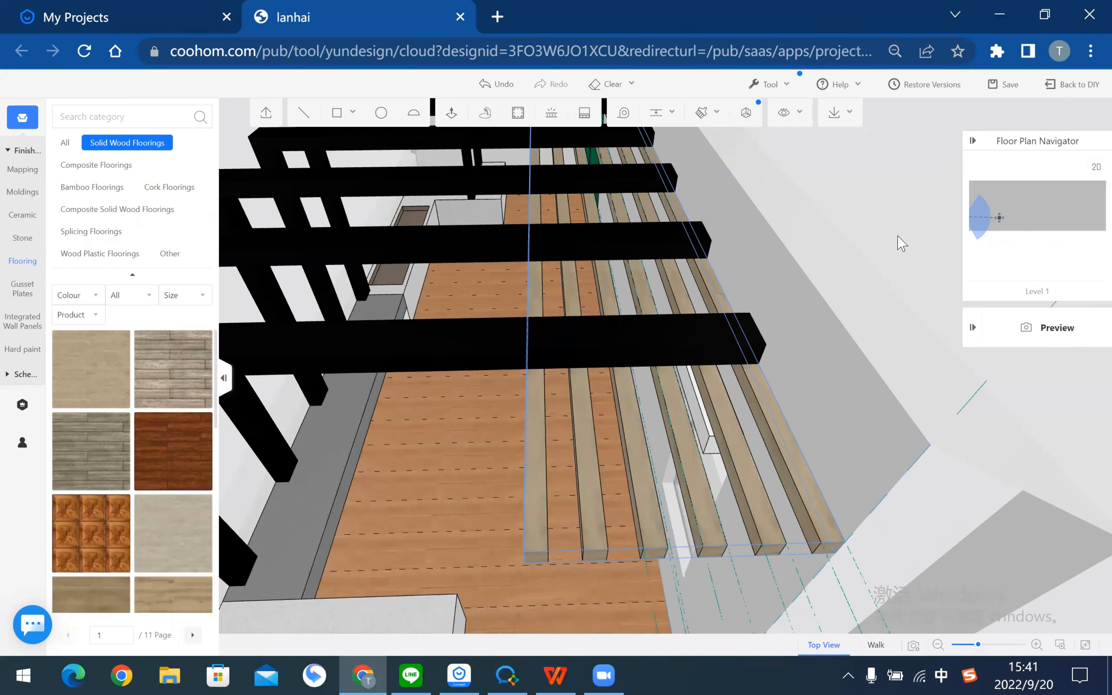
{"action": "left_click", "coordinate": [746, 467]}
{"action": "left_click", "coordinate": [842, 428]}
{"action": "left_click", "coordinate": [718, 365]}
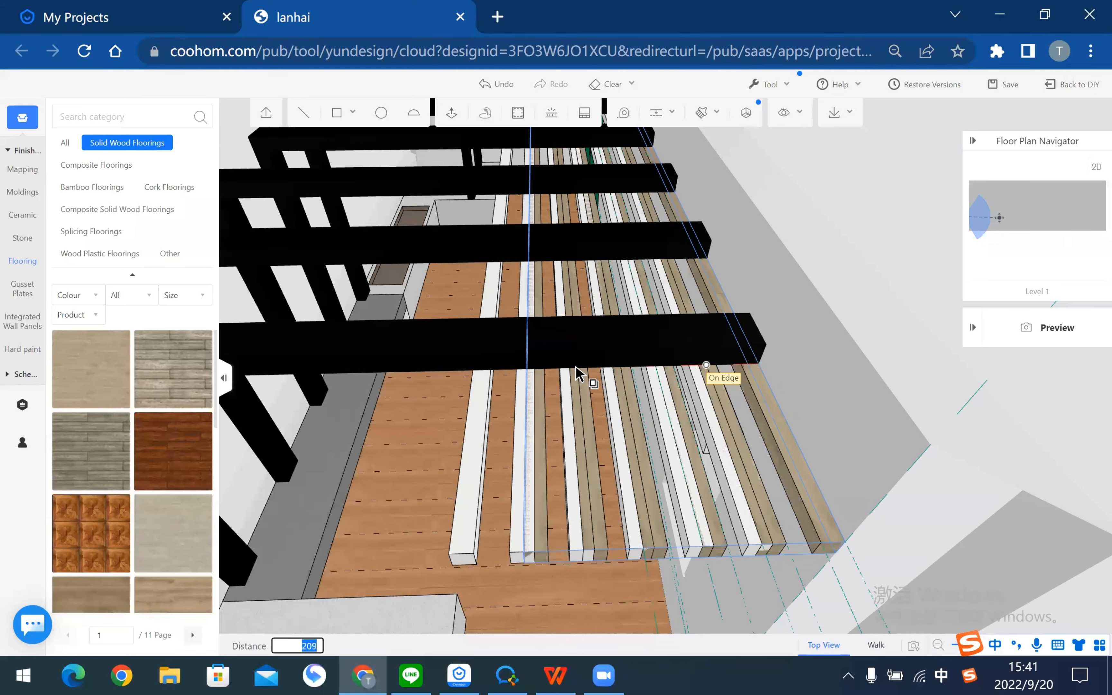
{"action": "key", "text": "Escape"}
{"action": "key", "text": "Escape"}
{"action": "middle_click_drag", "start_coordinate": [599, 372], "coordinate": [636, 324]}
- Add a guide 100 from the beam edge
{"action": "left_click", "coordinate": [654, 116]}
{"action": "scroll", "coordinate": [560, 367], "scroll_direction": "up", "scroll_amount": 2}
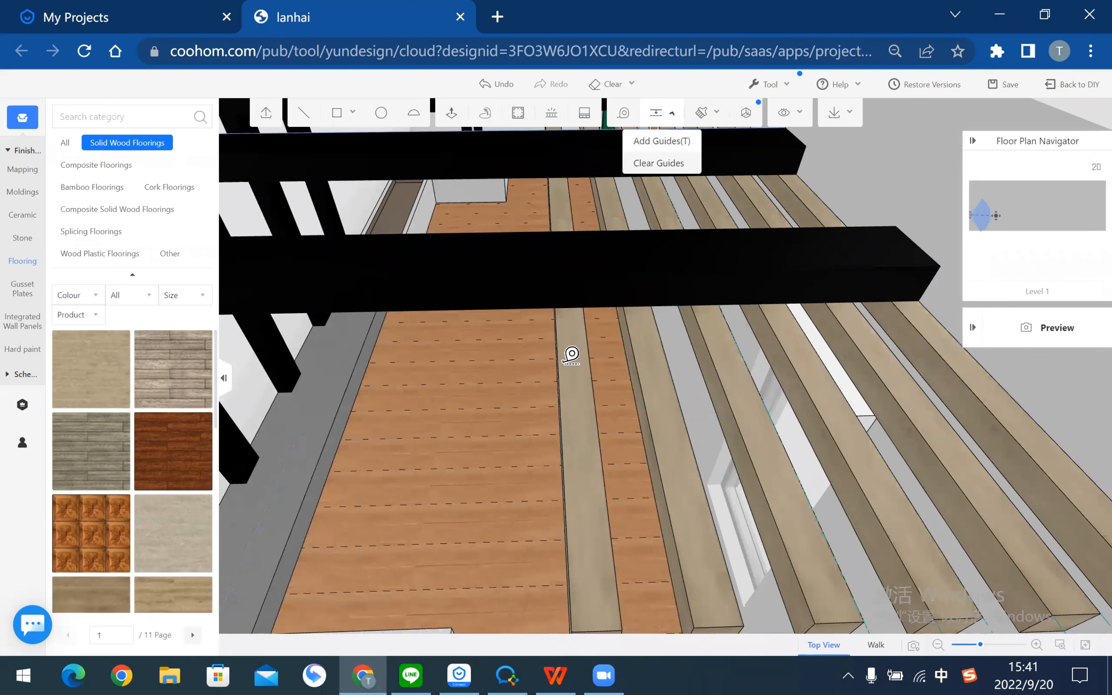
{"action": "left_click", "coordinate": [559, 367]}
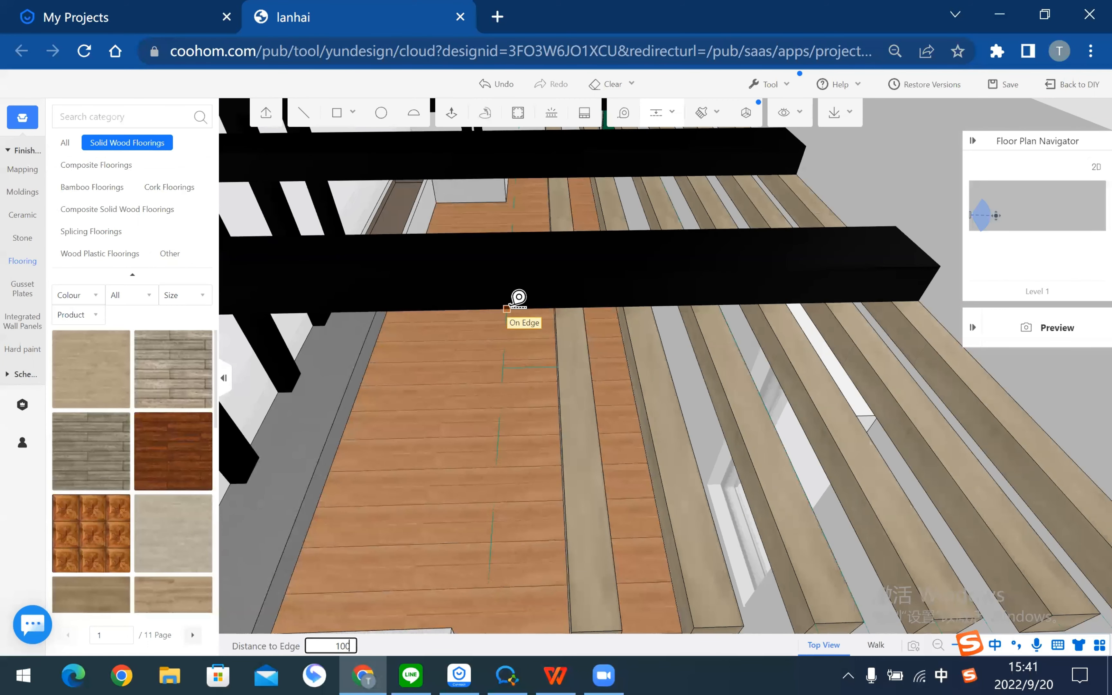
{"action": "key", "text": "Return"}
- Duplicate the slat group to the new guide intersection, extending the roof slats
{"action": "left_click", "coordinate": [576, 365]}
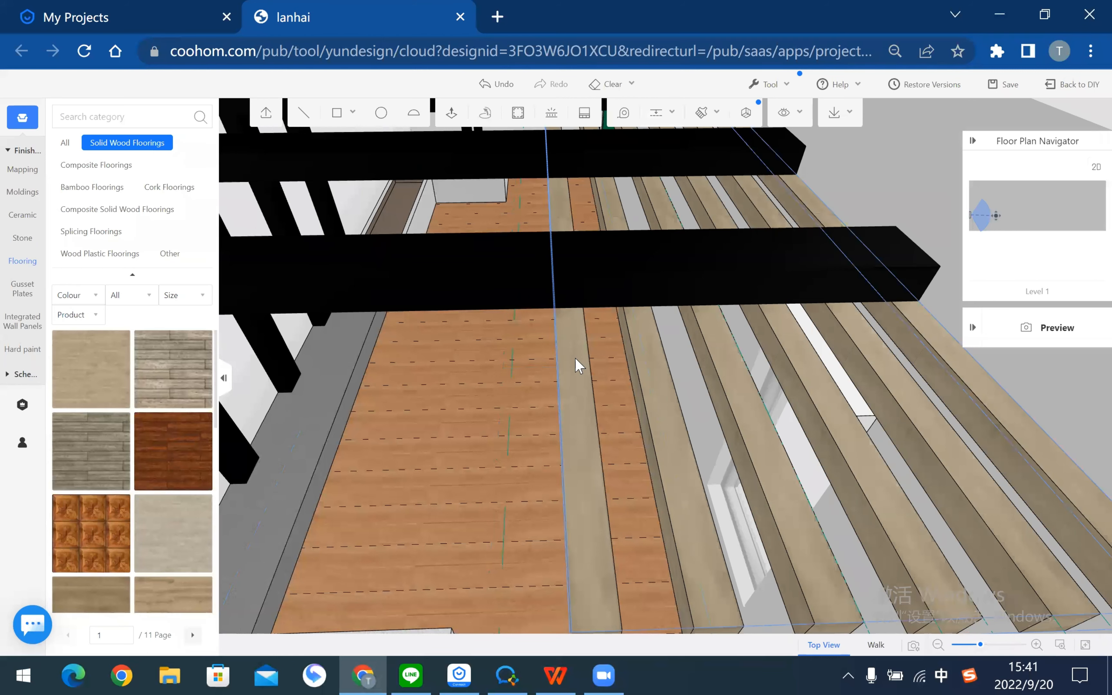
{"action": "left_click", "coordinate": [671, 314]}
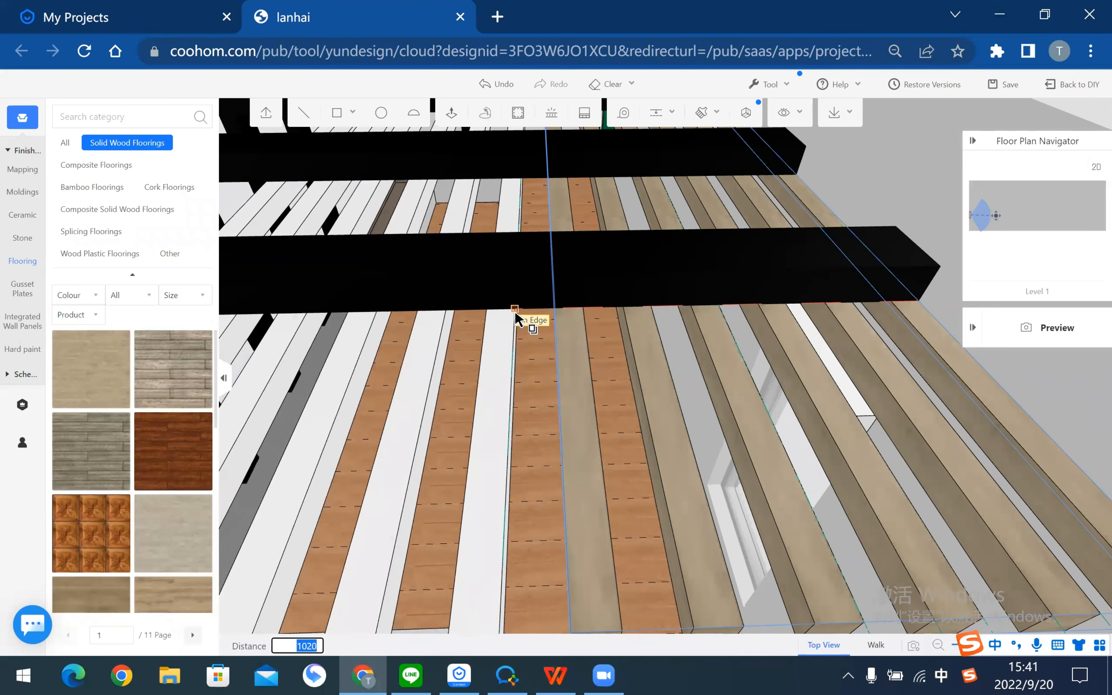
{"action": "left_click", "coordinate": [515, 311]}
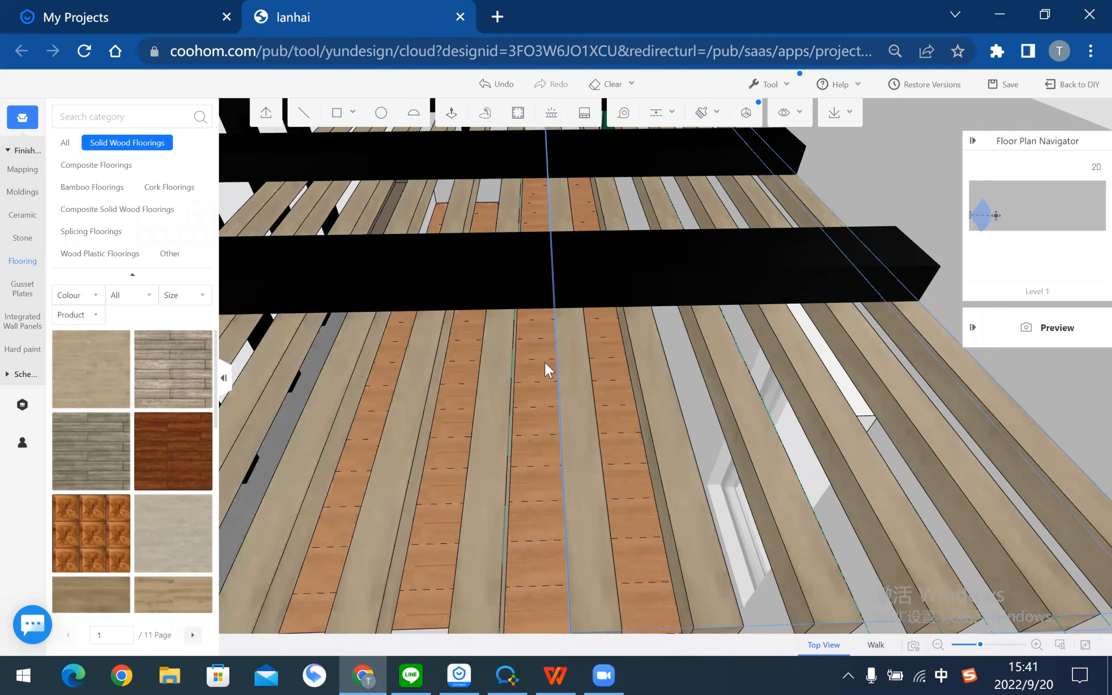
{"action": "scroll", "coordinate": [544, 362], "scroll_direction": "down", "scroll_amount": 2}
{"action": "scroll", "coordinate": [645, 300], "scroll_direction": "down", "scroll_amount": 3}
{"action": "scroll", "coordinate": [543, 349], "scroll_direction": "down", "scroll_amount": 2}
{"action": "middle_click_drag", "start_coordinate": [565, 372], "coordinate": [731, 374]}
{"action": "middle_click_drag", "start_coordinate": [353, 341], "coordinate": [556, 354]}
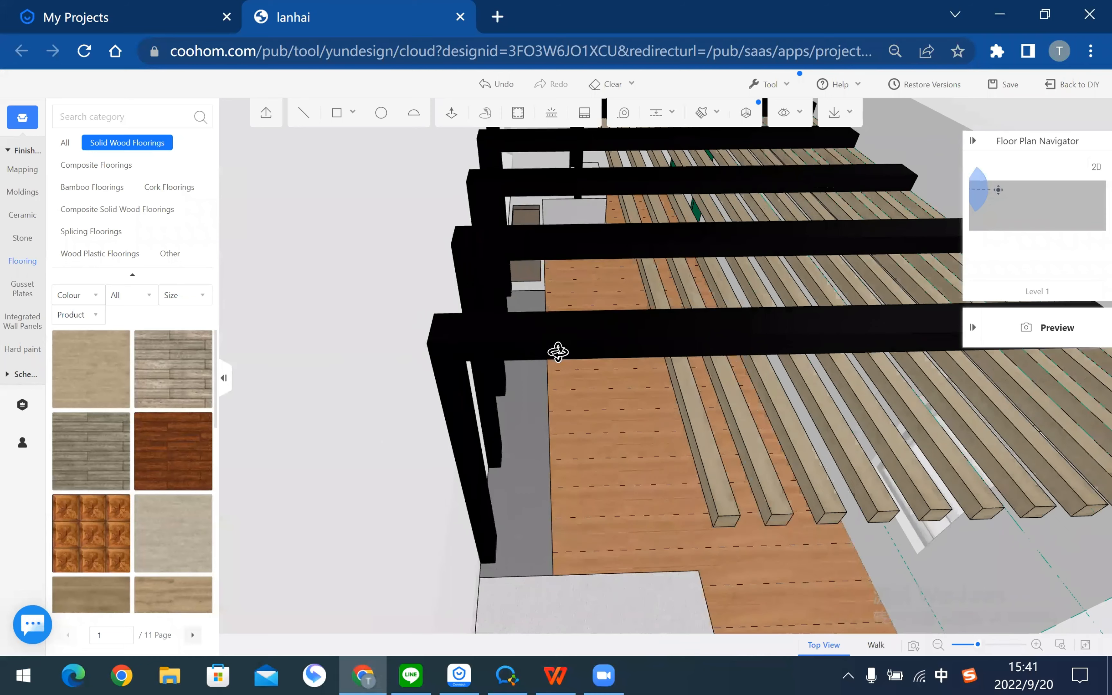
{"action": "middle_click_drag", "start_coordinate": [711, 392], "coordinate": [594, 393]}
{"action": "middle_click_drag", "start_coordinate": [509, 392], "coordinate": [353, 368]}
{"action": "middle_click_drag", "start_coordinate": [502, 438], "coordinate": [718, 289]}
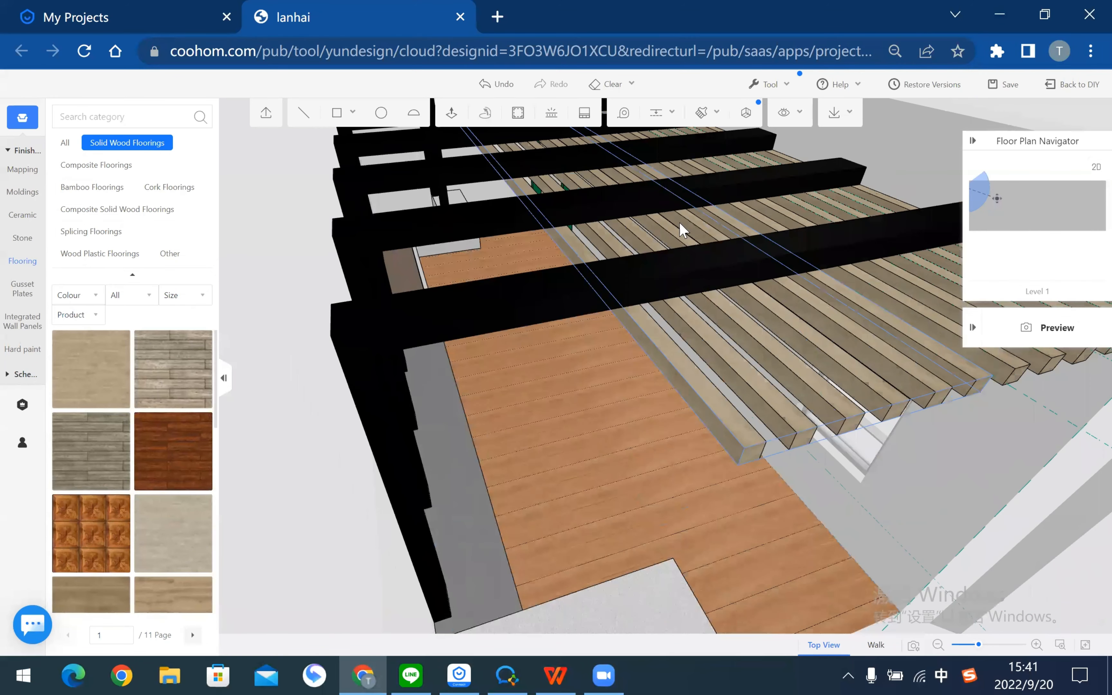
{"action": "middle_click_drag", "start_coordinate": [663, 111], "coordinate": [572, 348]}
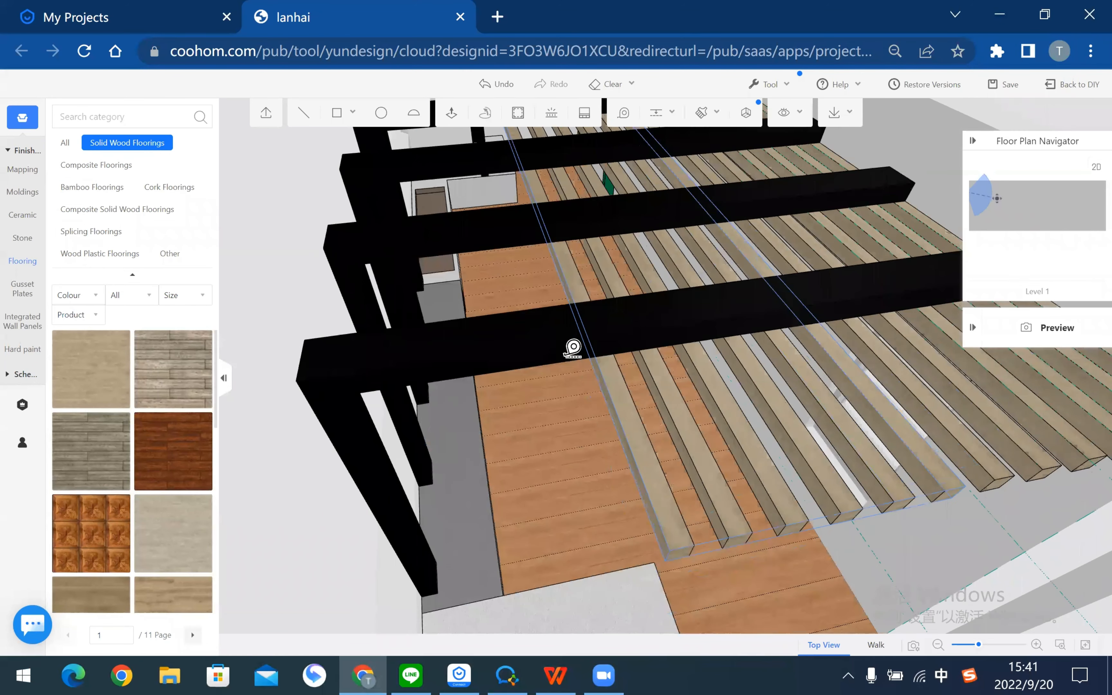
- Duplicate the slat group from the beam edge to place a second set of slats
{"action": "left_click", "coordinate": [629, 416]}
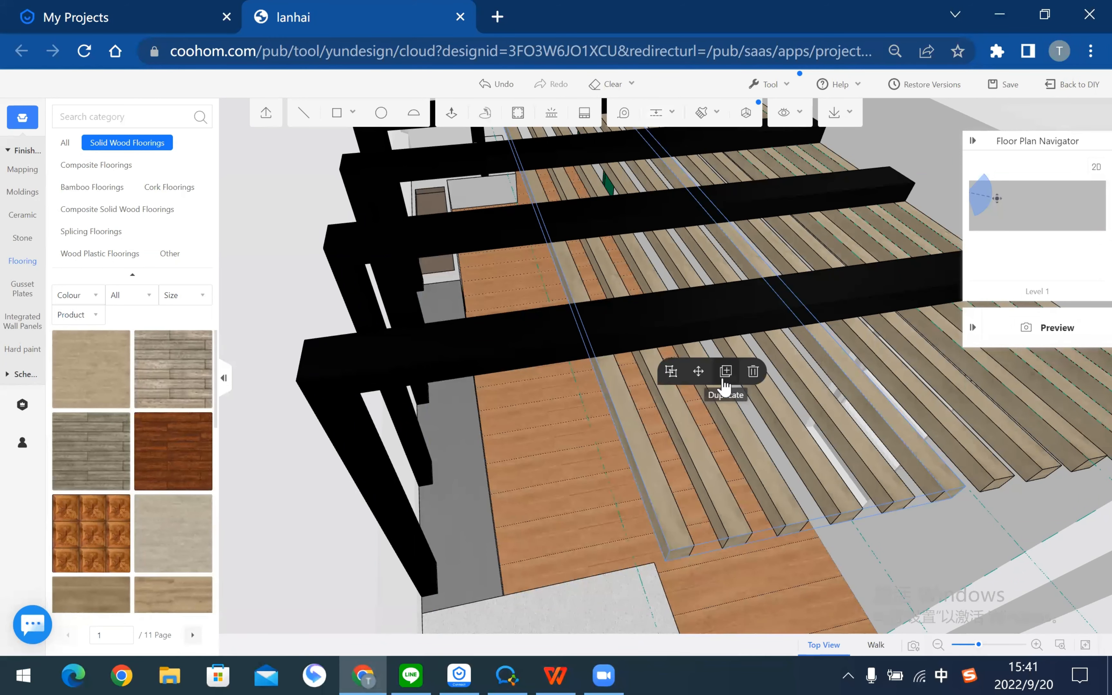
{"action": "left_click", "coordinate": [725, 382]}
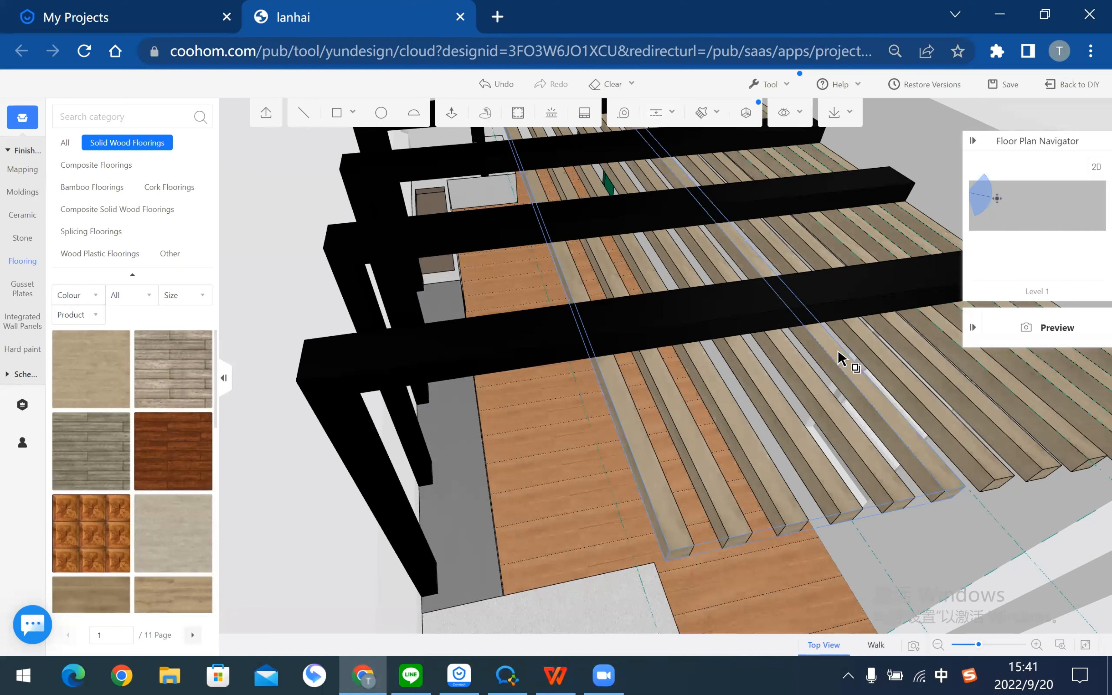
{"action": "left_click", "coordinate": [818, 322]}
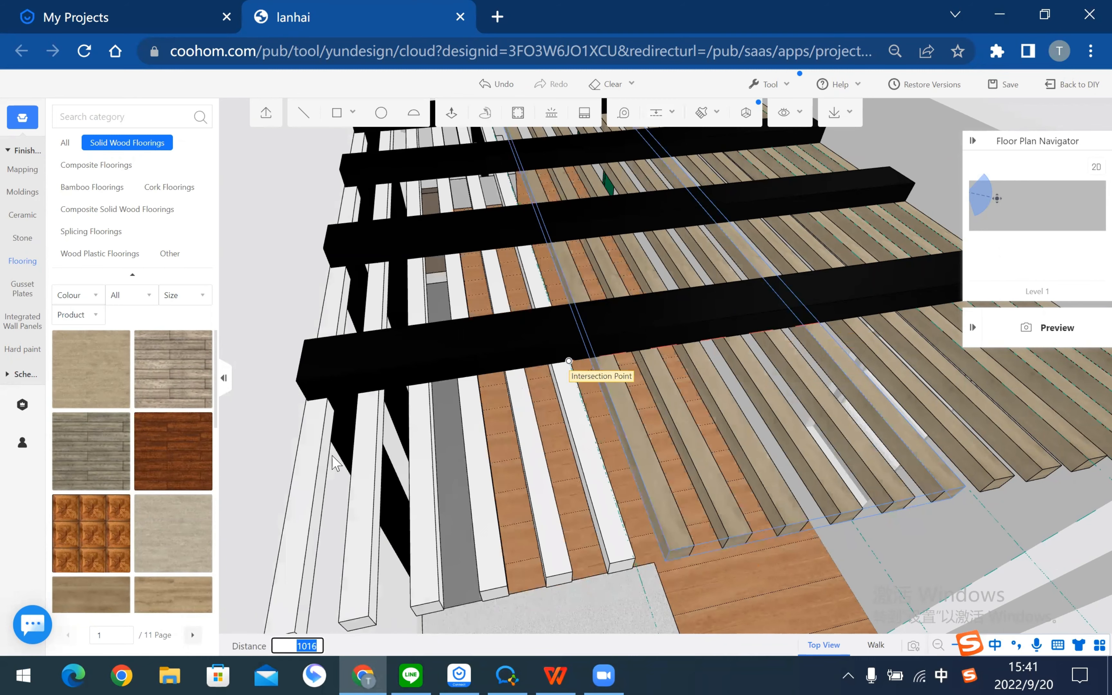
{"action": "left_click", "coordinate": [449, 359]}
{"action": "middle_click_drag", "start_coordinate": [480, 330], "coordinate": [698, 546]}
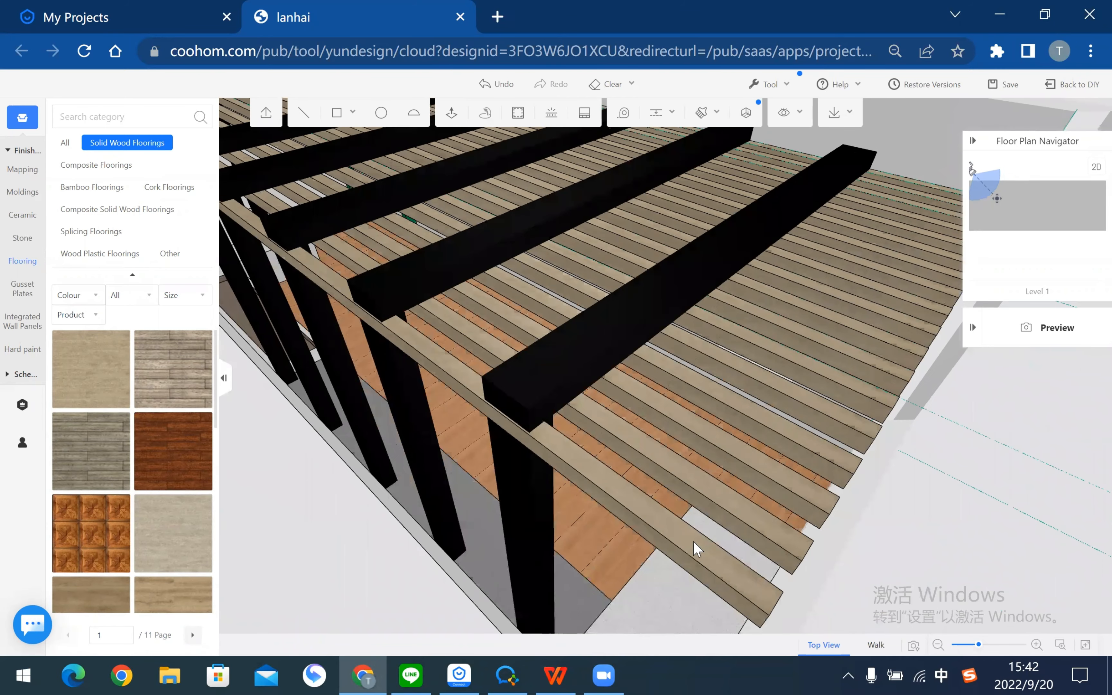
- Delete the stray slat lying along the front of the pergola
{"action": "left_click", "coordinate": [690, 547]}
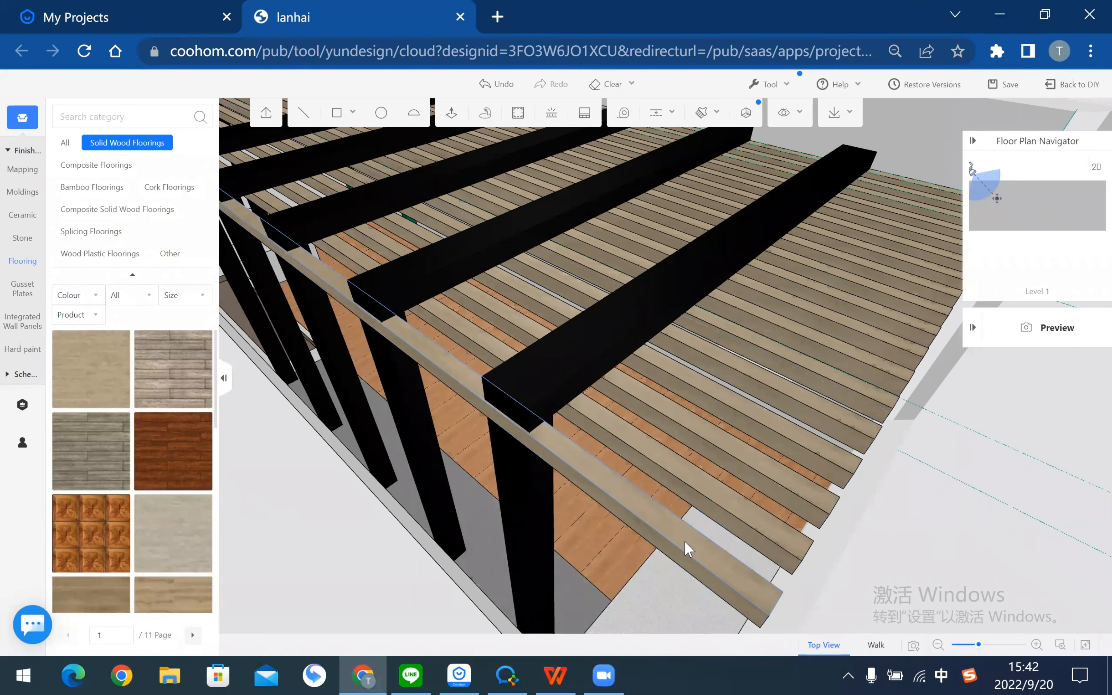
{"action": "left_click", "coordinate": [688, 548]}
{"action": "left_click", "coordinate": [996, 495]}
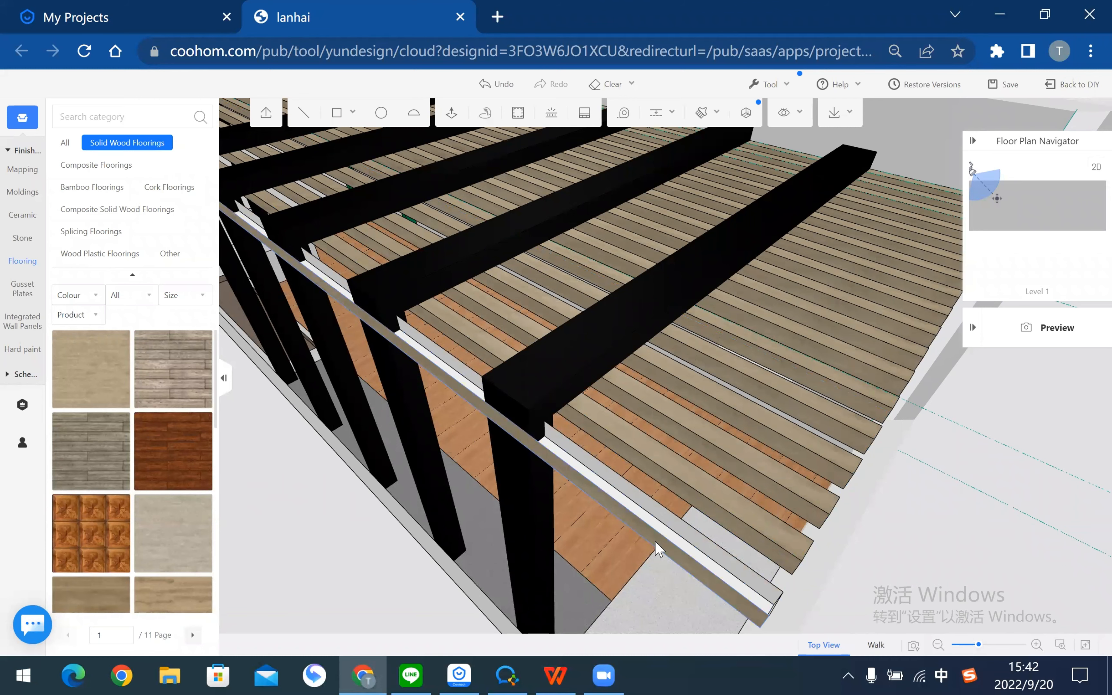
- Delete the loose rail lying across the pergola beams, then view the pergola's front
{"action": "left_click", "coordinate": [656, 541]}
{"action": "left_click", "coordinate": [775, 496]}
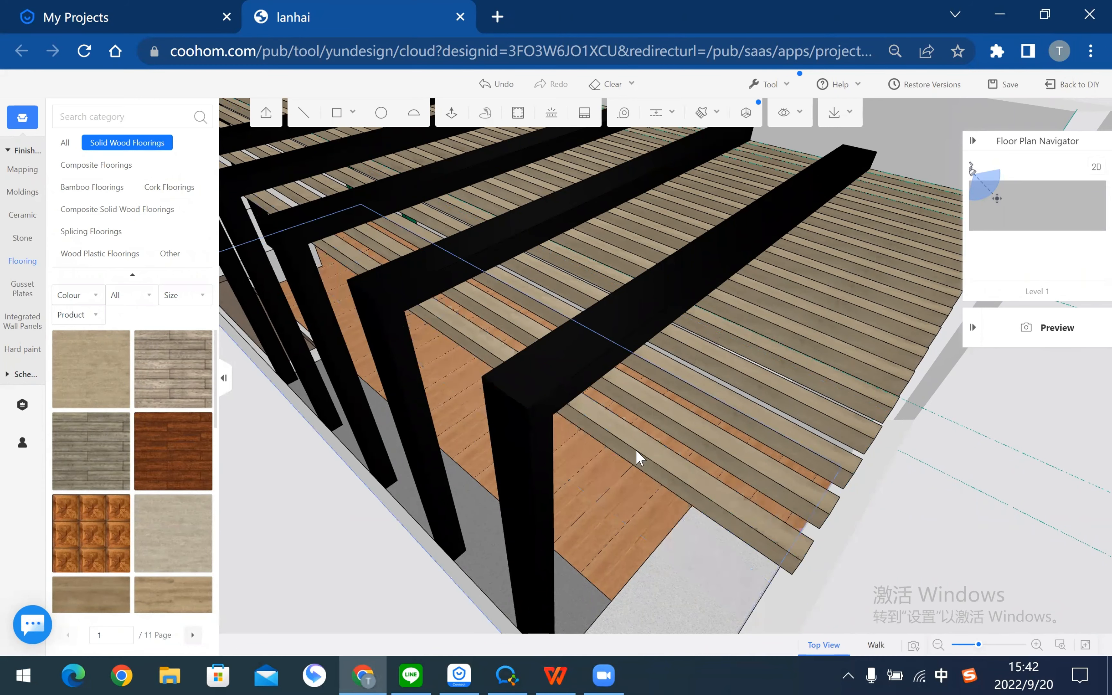
{"action": "scroll", "coordinate": [466, 521], "scroll_direction": "down", "scroll_amount": 10}
{"action": "left_click_drag", "start_coordinate": [512, 547], "coordinate": [584, 631]}
{"action": "left_click_drag", "start_coordinate": [553, 675], "coordinate": [721, 372]}
- Scroll the WPS tutorial PDF from page 16 back to the Reference Image page 3
{"action": "key", "text": "alt+Tab"}
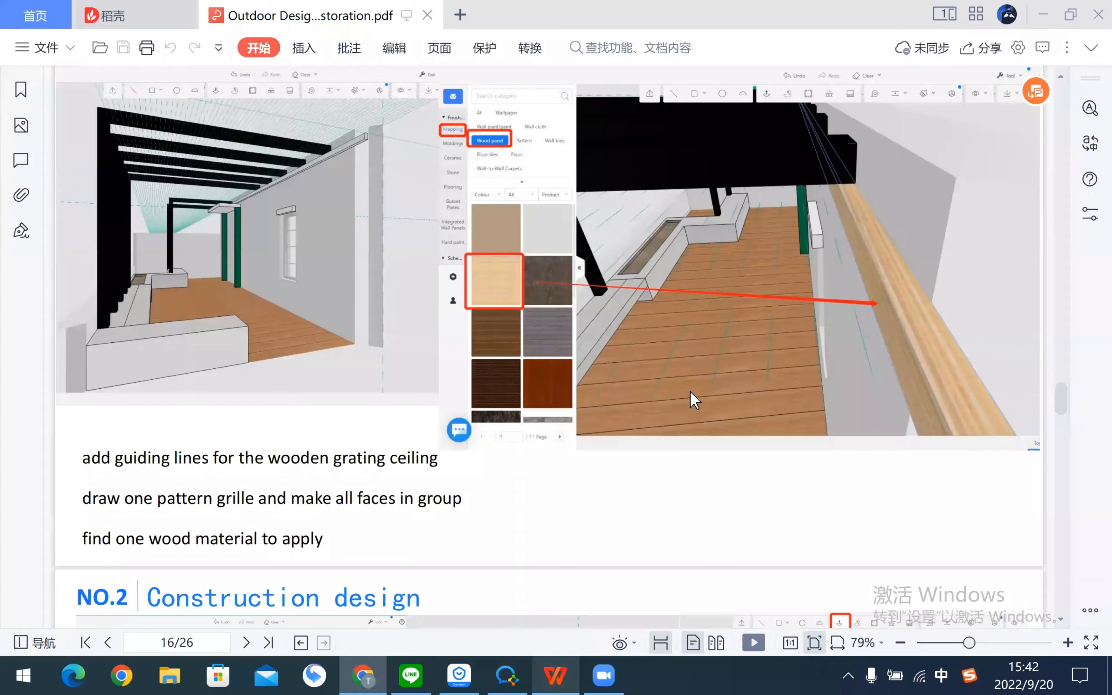
{"action": "scroll", "coordinate": [695, 400], "scroll_direction": "down", "scroll_amount": 10}
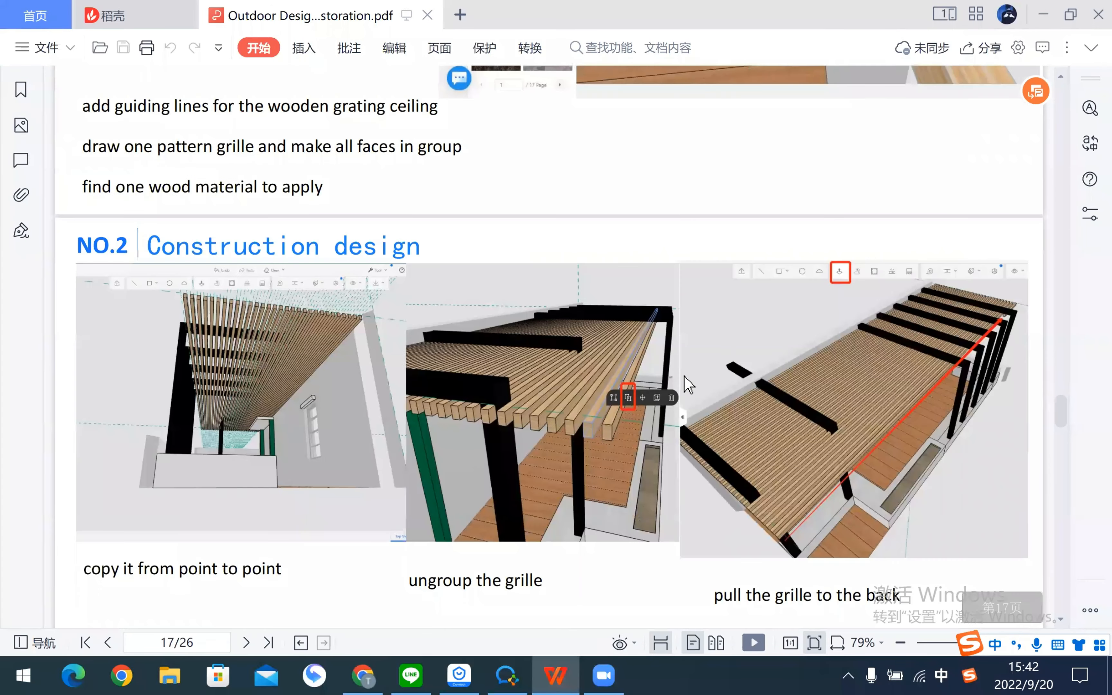
{"action": "scroll", "coordinate": [688, 385], "scroll_direction": "down", "scroll_amount": 20}
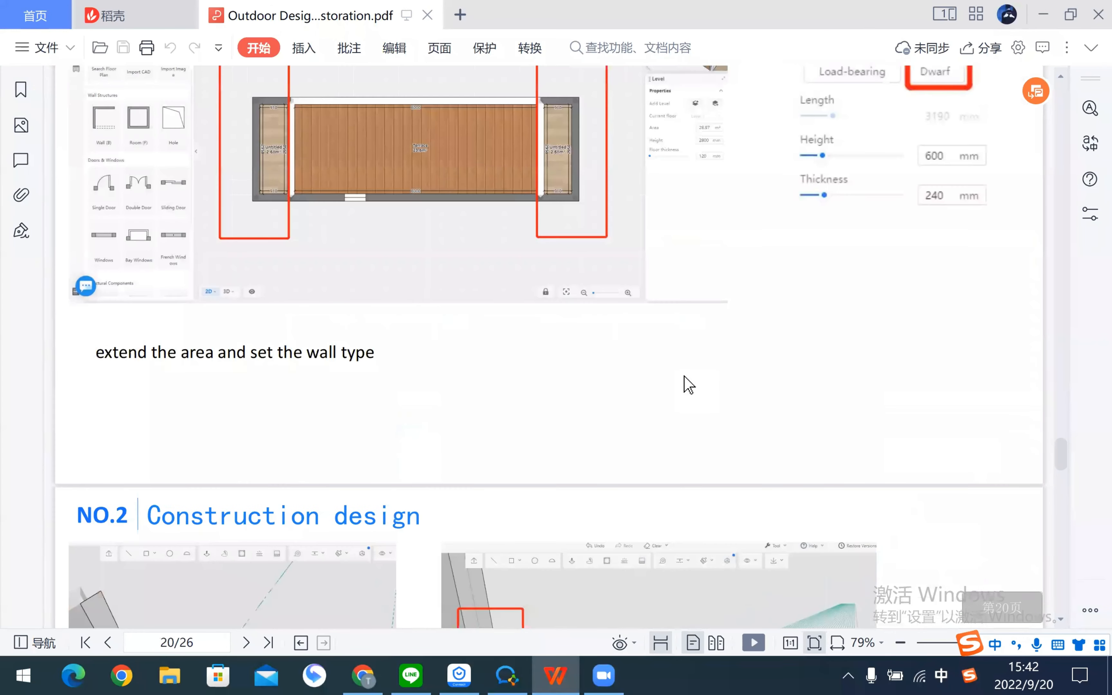
{"action": "scroll", "coordinate": [688, 385], "scroll_direction": "up", "scroll_amount": 12}
{"action": "scroll", "coordinate": [688, 385], "scroll_direction": "up", "scroll_amount": 15}
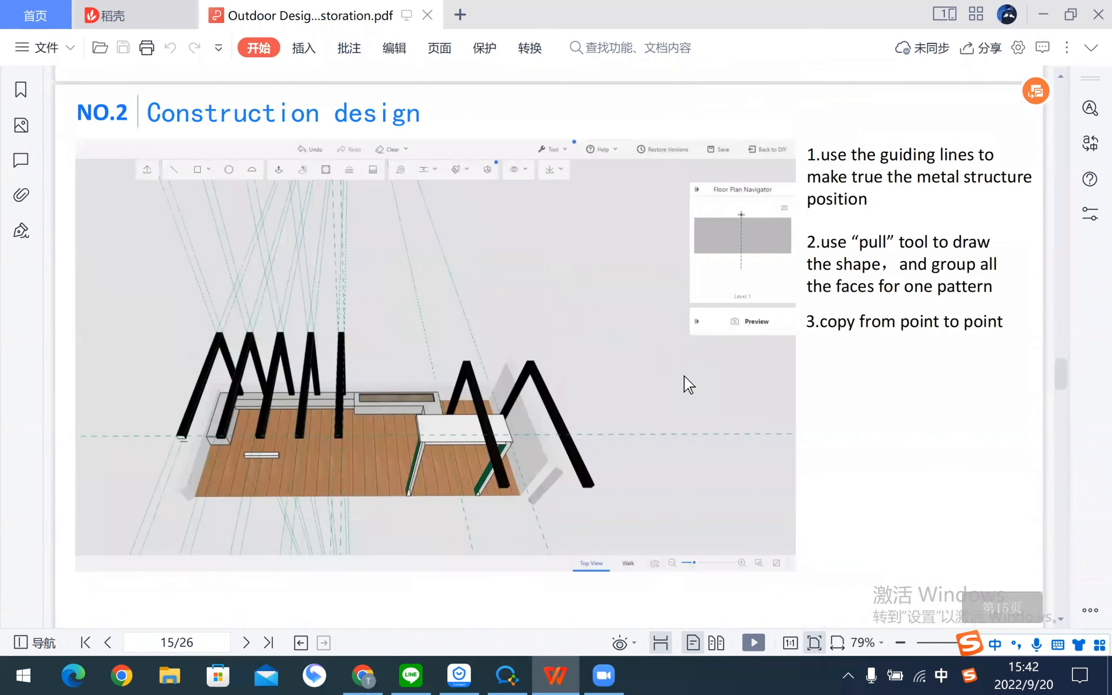
{"action": "scroll", "coordinate": [689, 385], "scroll_direction": "up", "scroll_amount": 20}
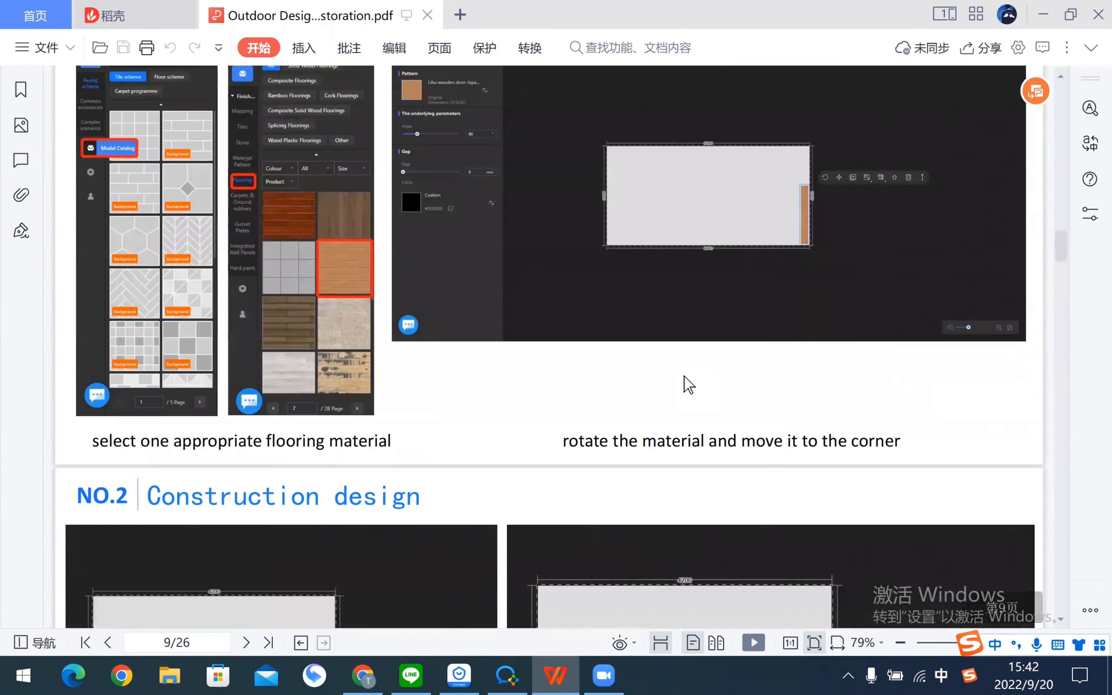
{"action": "scroll", "coordinate": [688, 385], "scroll_direction": "up", "scroll_amount": 20}
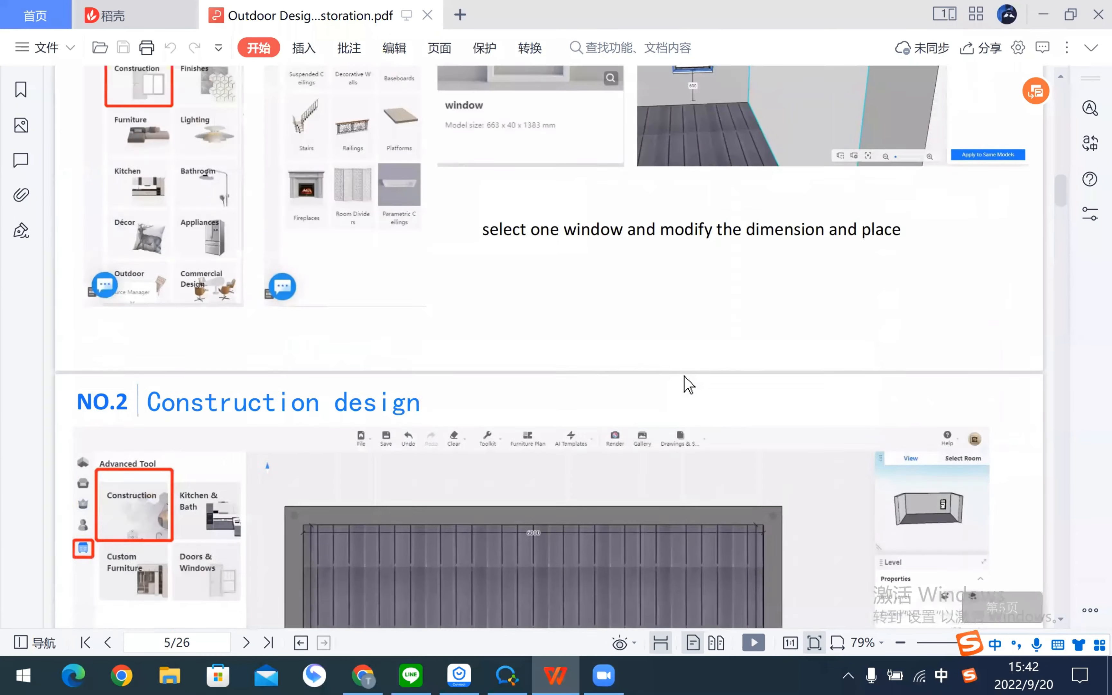
{"action": "scroll", "coordinate": [688, 385], "scroll_direction": "up", "scroll_amount": 5}
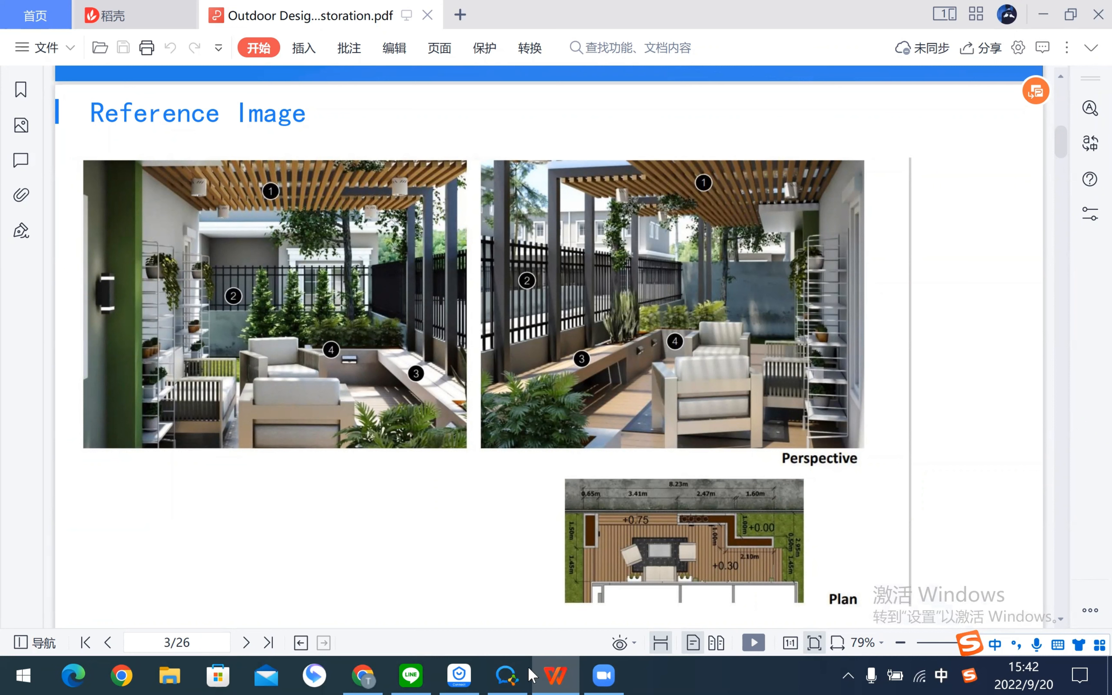
- Back in Coohom, ungroup the slat grille over the pergola beams into individual slats
{"action": "left_click", "coordinate": [364, 675]}
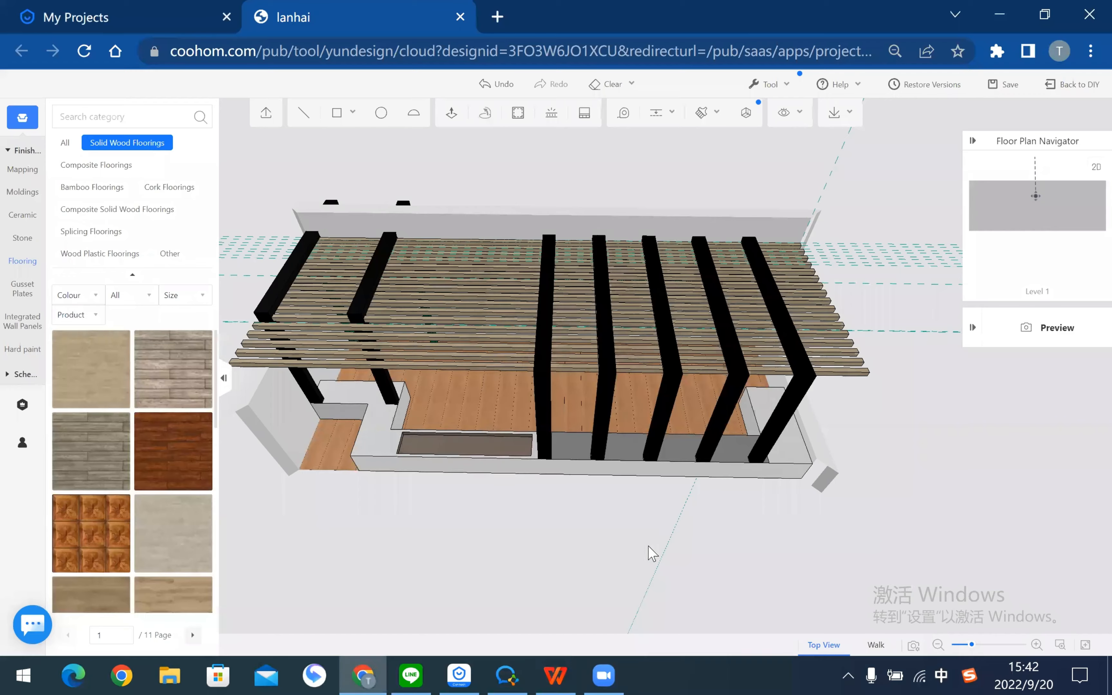
{"action": "mouse_move", "coordinate": [653, 554]}
{"action": "left_mouse_down"}
{"action": "mouse_move", "coordinate": [636, 566]}
{"action": "mouse_move", "coordinate": [606, 537]}
{"action": "mouse_move", "coordinate": [551, 535]}
{"action": "mouse_move", "coordinate": [678, 526]}
{"action": "mouse_move", "coordinate": [658, 535]}
{"action": "left_mouse_up"}
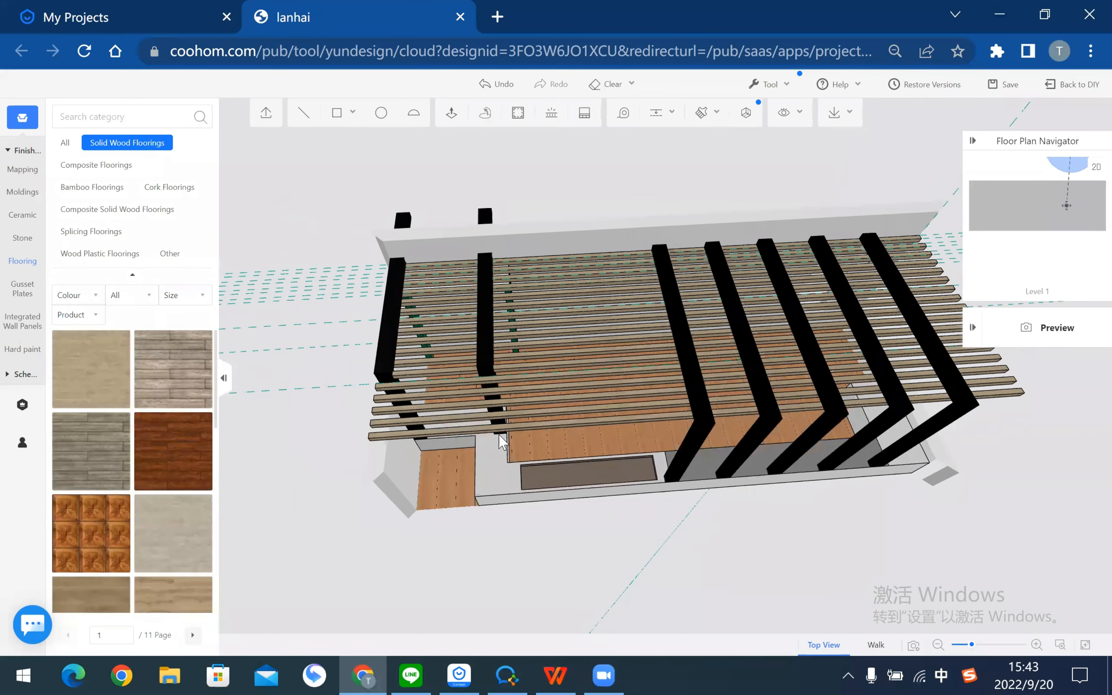
{"action": "left_click_drag", "start_coordinate": [499, 434], "coordinate": [548, 380]}
{"action": "scroll", "coordinate": [543, 391], "scroll_direction": "up", "scroll_amount": 2}
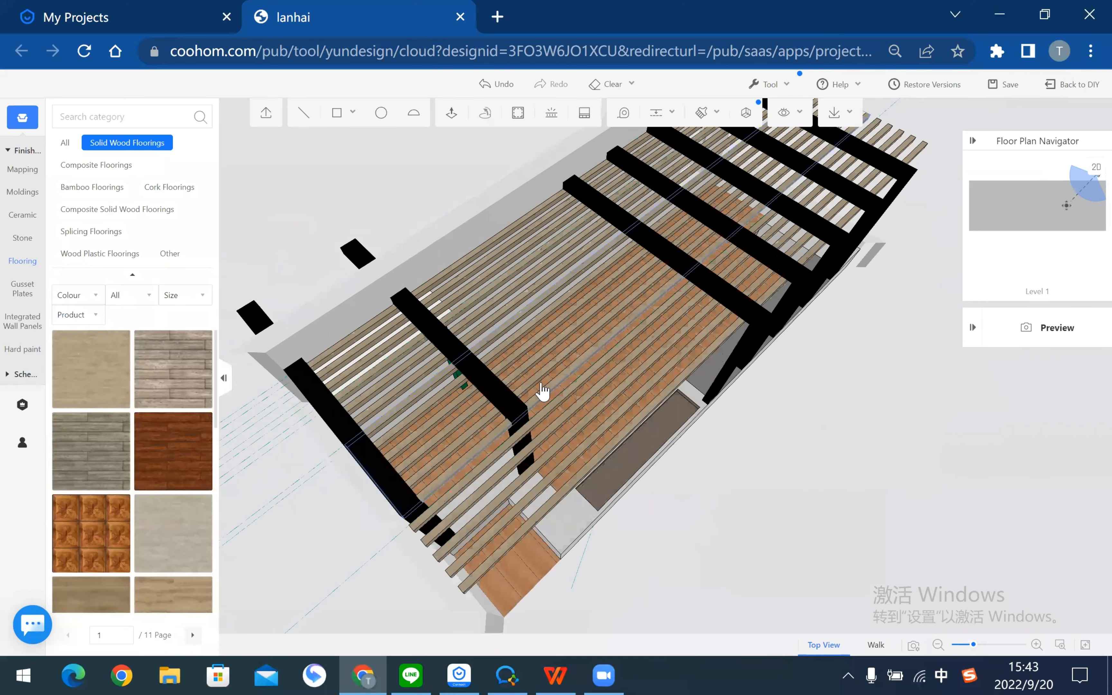
{"action": "left_click", "coordinate": [543, 392]}
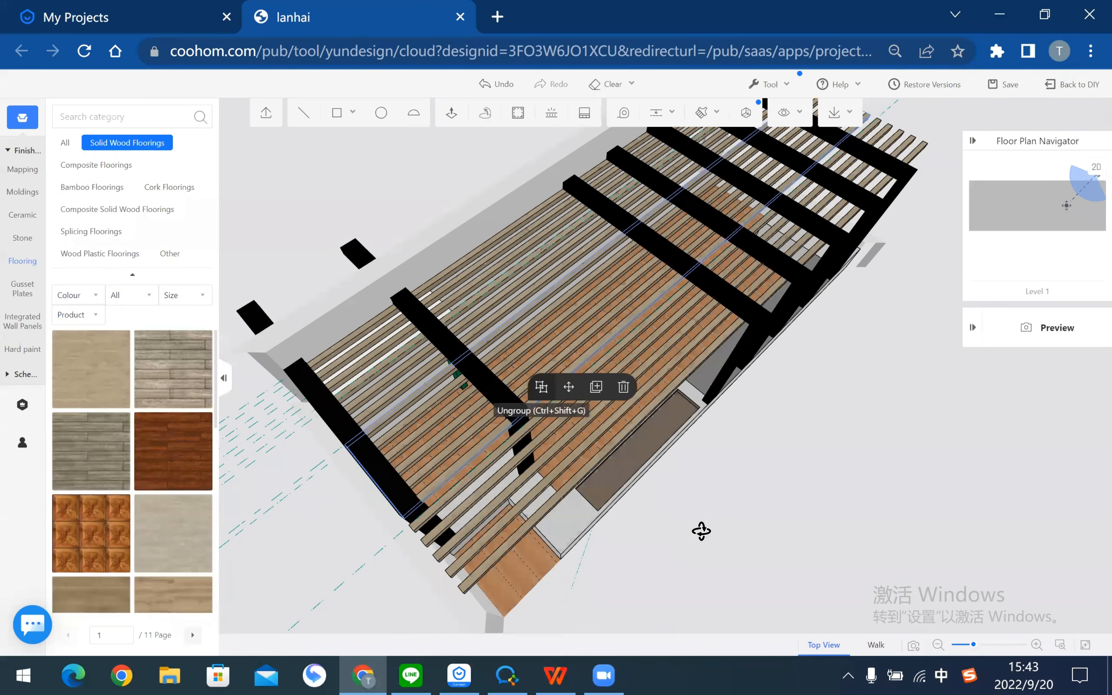
{"action": "left_click", "coordinate": [525, 474]}
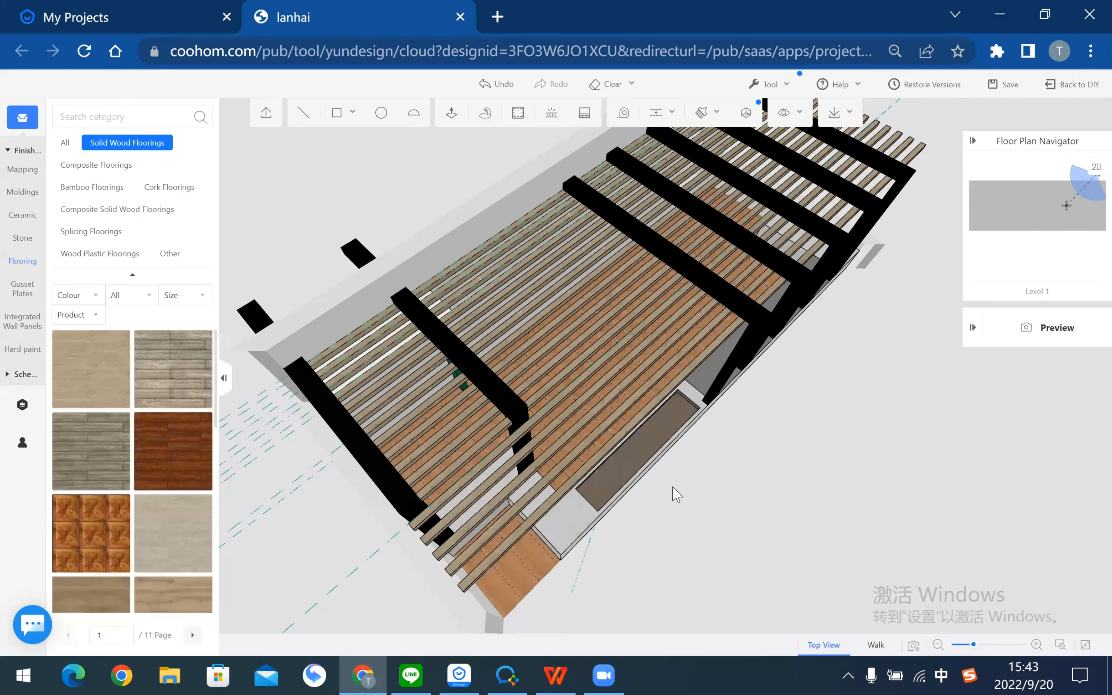
{"action": "left_click_drag", "start_coordinate": [673, 487], "coordinate": [782, 477]}
{"action": "scroll", "coordinate": [526, 396], "scroll_direction": "up", "scroll_amount": 2}
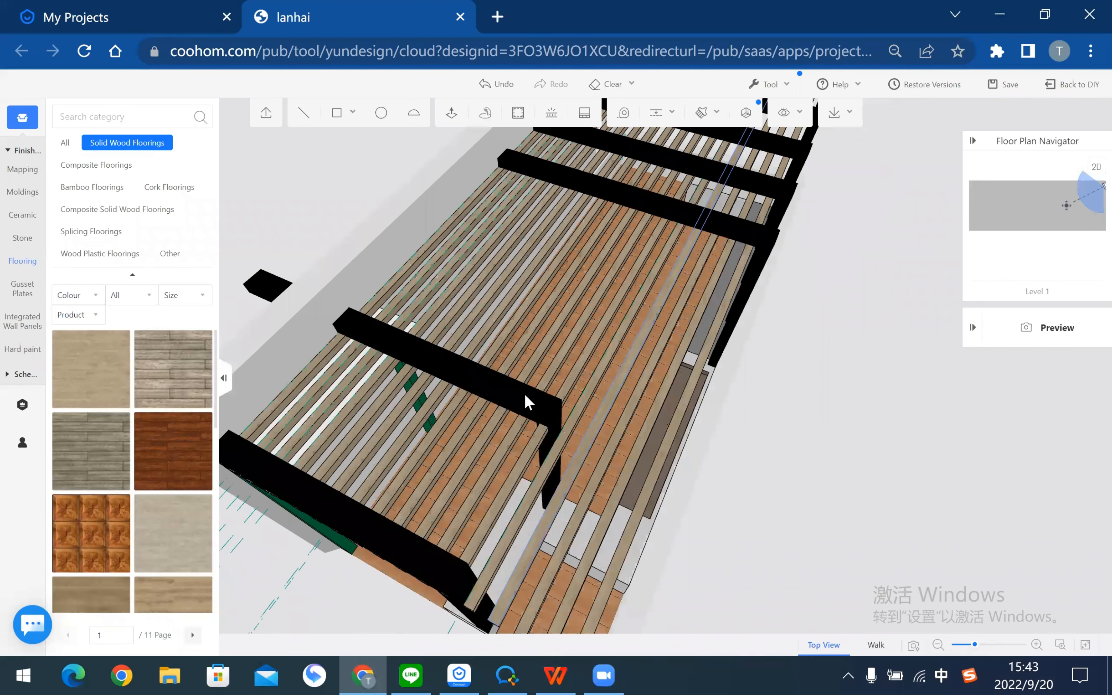
{"action": "scroll", "coordinate": [525, 394], "scroll_direction": "up", "scroll_amount": 1}
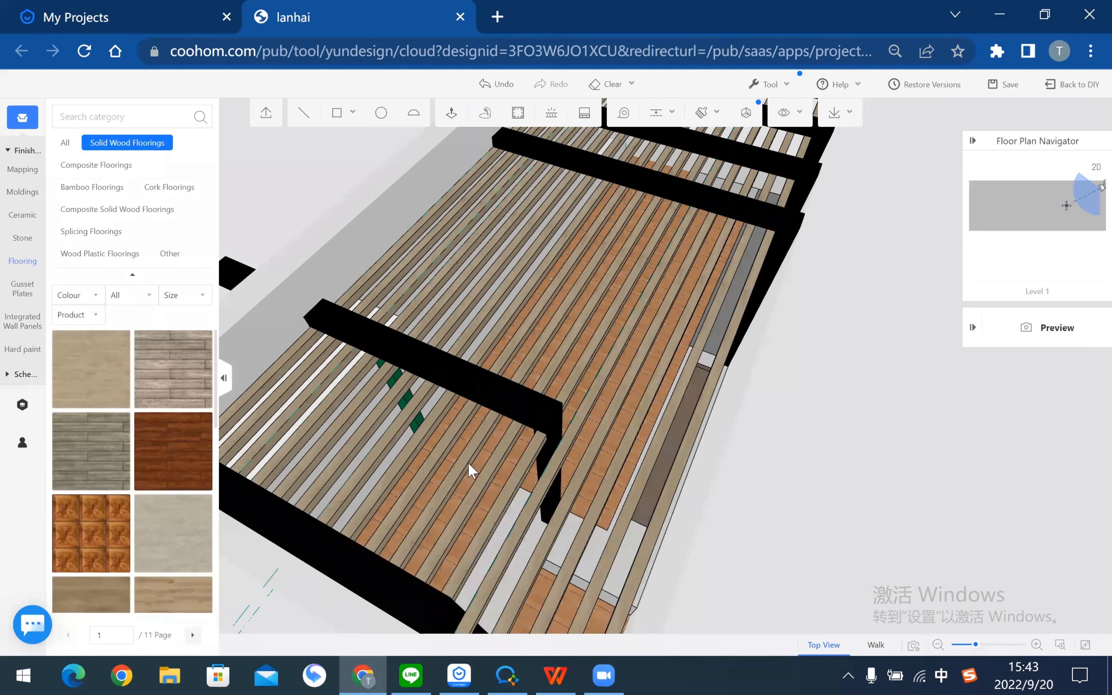
{"action": "left_click_drag", "start_coordinate": [469, 462], "coordinate": [481, 388]}
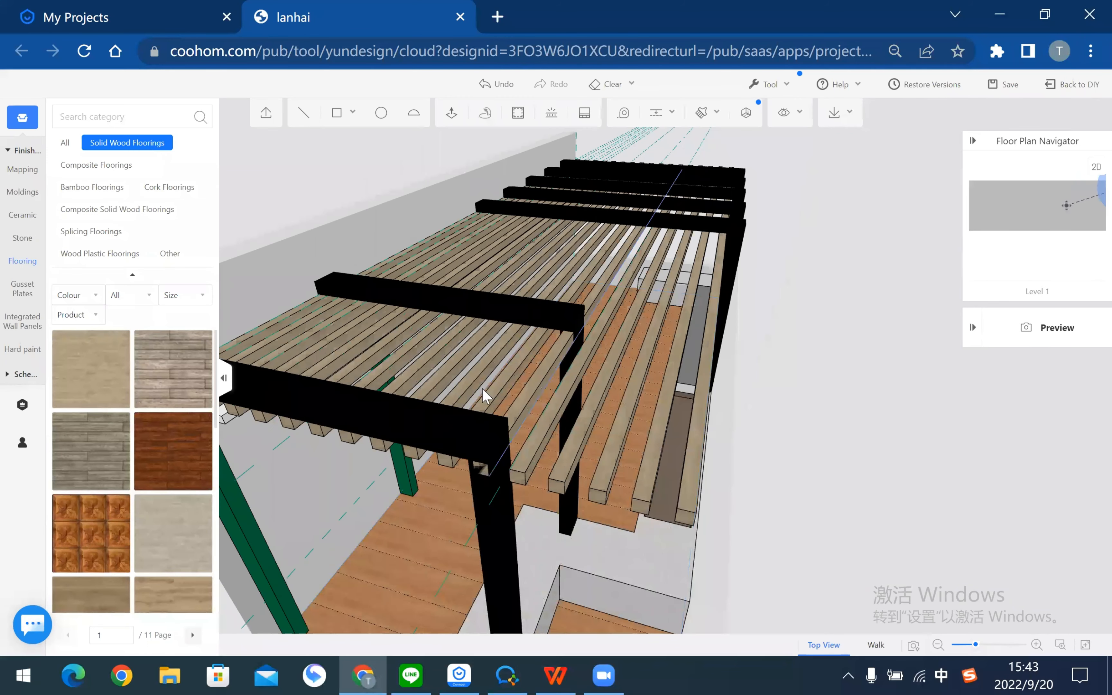
{"action": "left_click", "coordinate": [450, 115]}
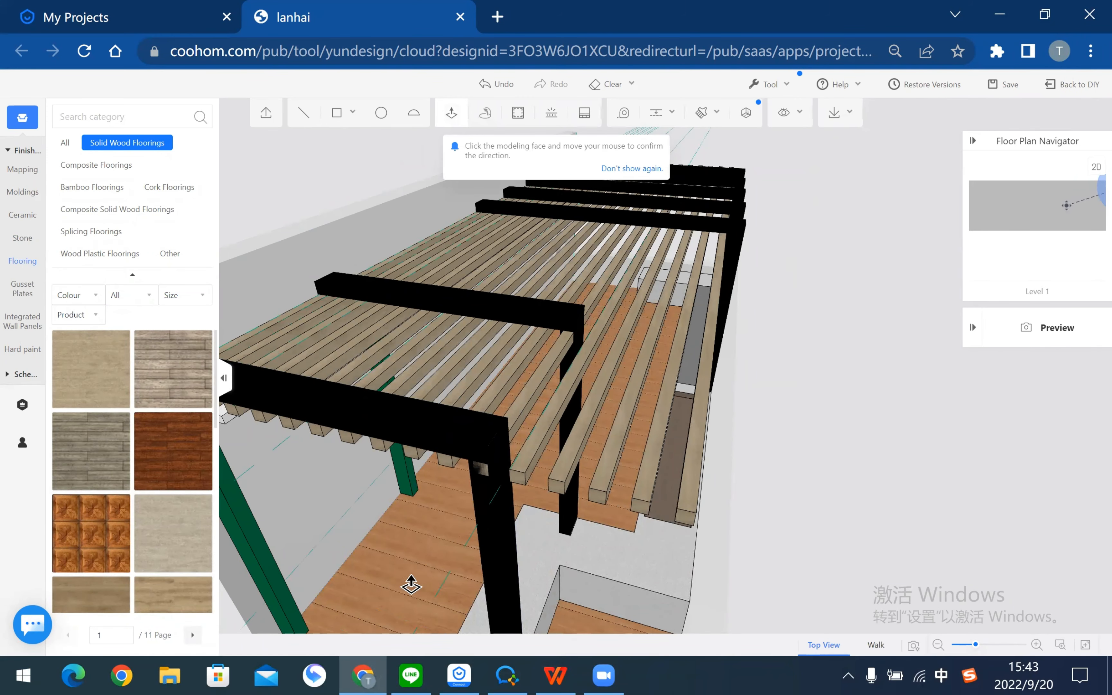
- Select one whole slat and group its faces into a single object
{"action": "scroll", "coordinate": [380, 586], "scroll_direction": "up", "scroll_amount": 3}
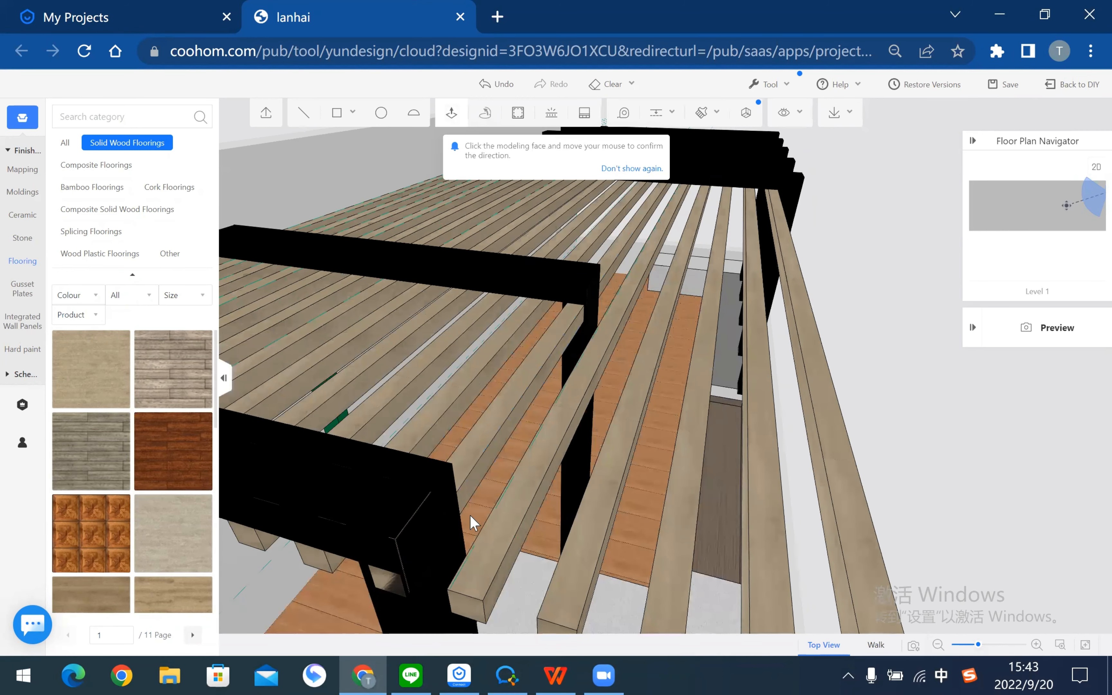
{"action": "left_click", "coordinate": [474, 444]}
{"action": "left_click", "coordinate": [473, 444]}
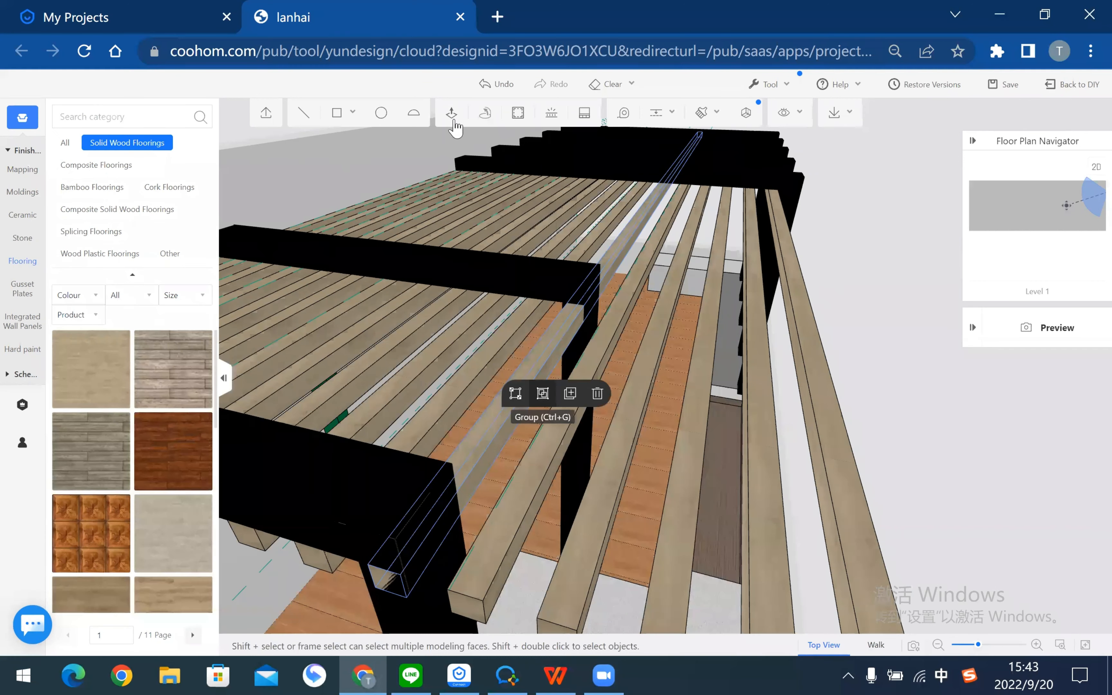
{"action": "left_click", "coordinate": [543, 393]}
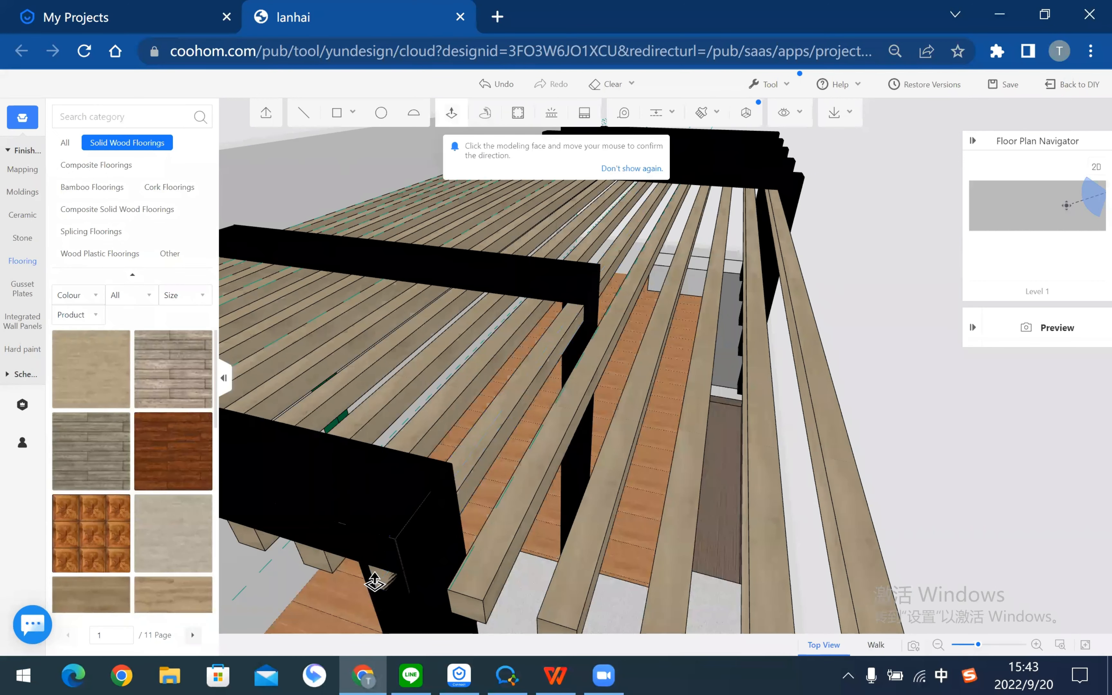
{"action": "left_click", "coordinate": [464, 464]}
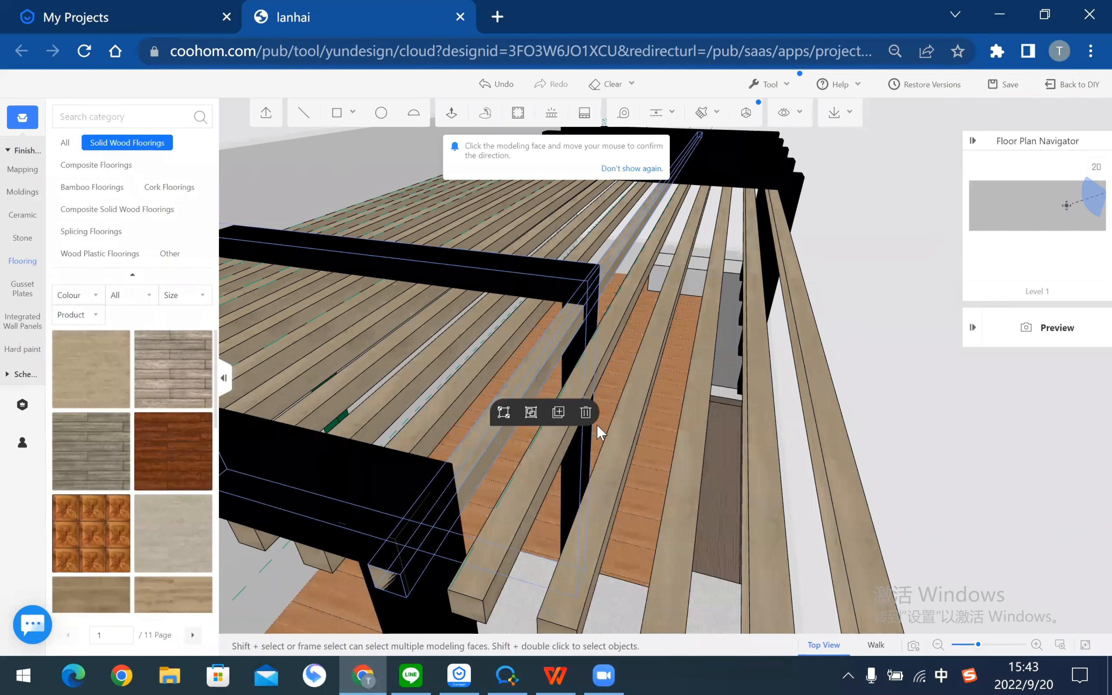
{"action": "left_click", "coordinate": [533, 414]}
- Orbit around the pergola roof to inspect the grouped slat over the beams
{"action": "left_click_drag", "start_coordinate": [870, 487], "coordinate": [898, 521]}
{"action": "scroll", "coordinate": [591, 297], "scroll_direction": "down", "scroll_amount": 2}
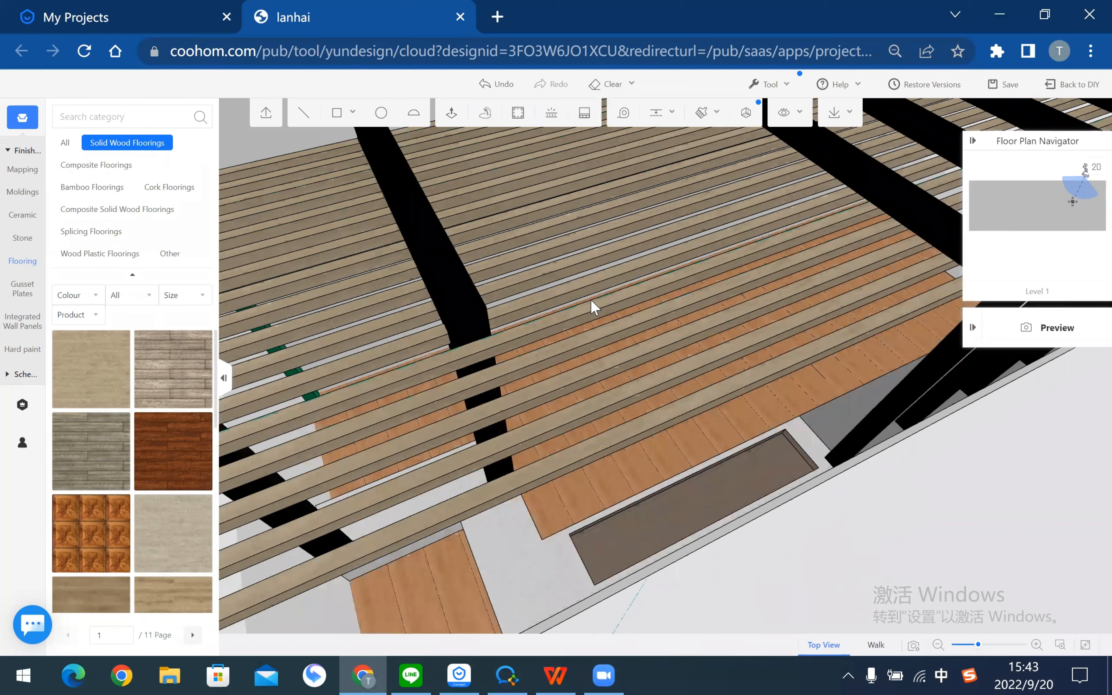
{"action": "left_click_drag", "start_coordinate": [591, 299], "coordinate": [774, 530]}
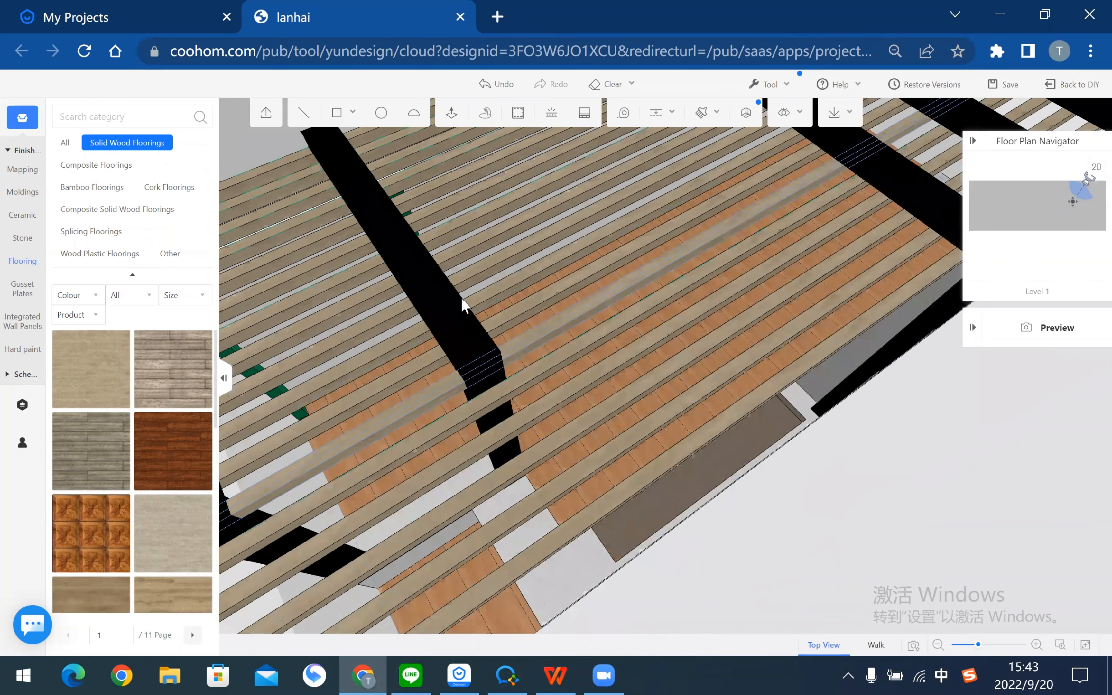
{"action": "left_click", "coordinate": [461, 308]}
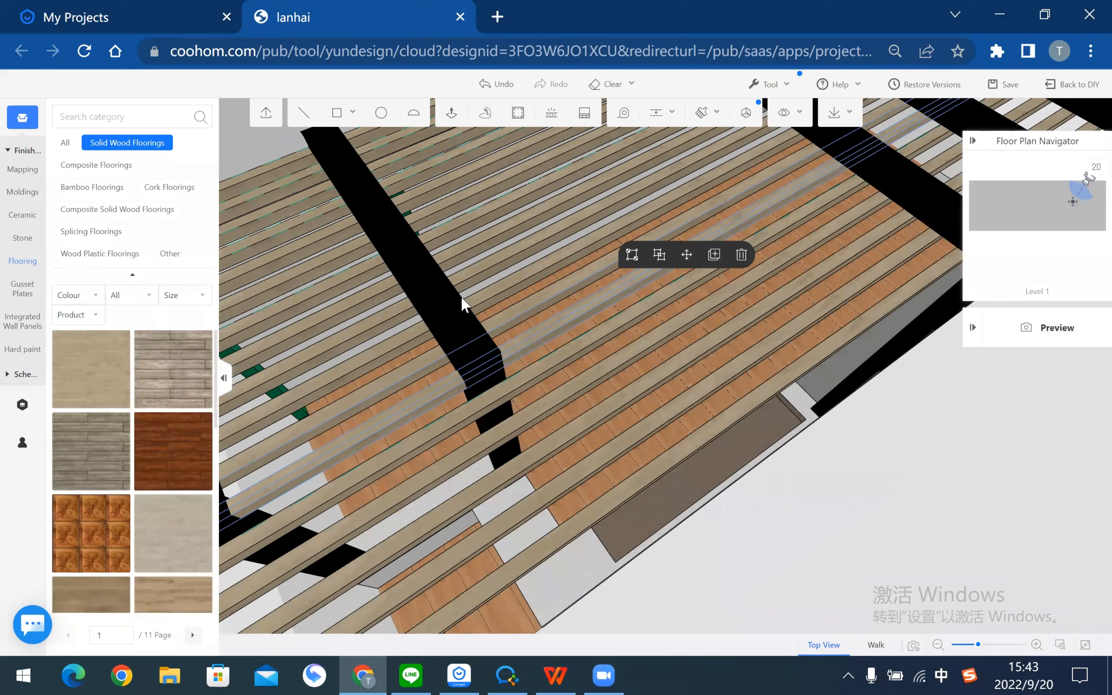
{"action": "left_click_drag", "start_coordinate": [470, 325], "coordinate": [486, 315]}
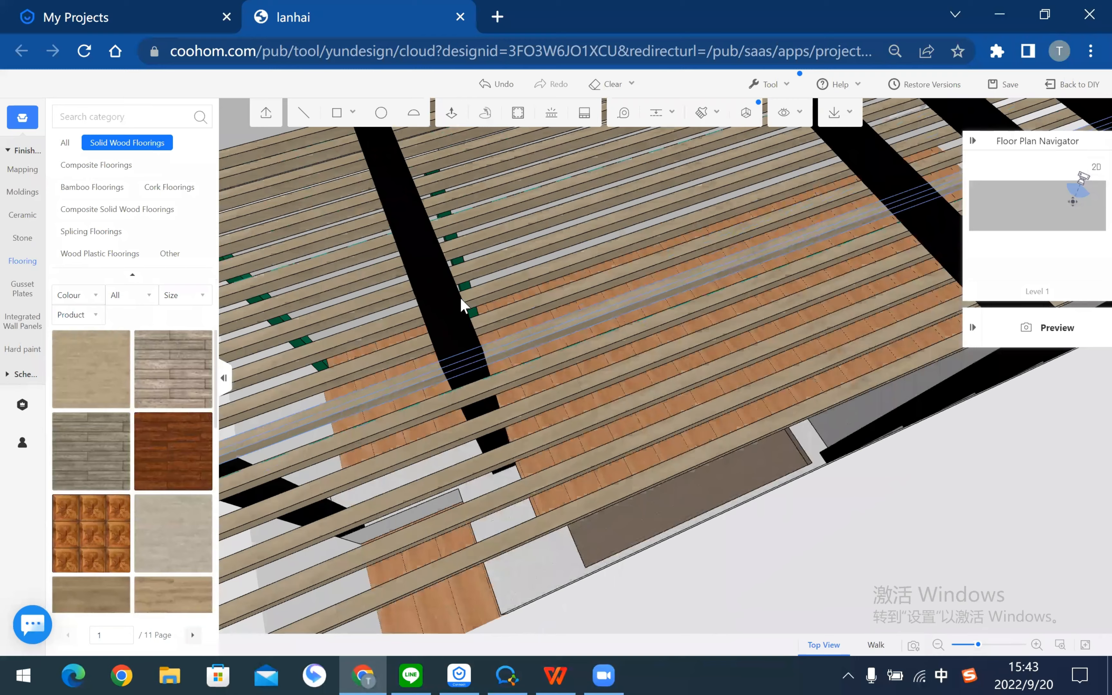
{"action": "right_click_drag", "start_coordinate": [461, 299], "coordinate": [465, 307]}
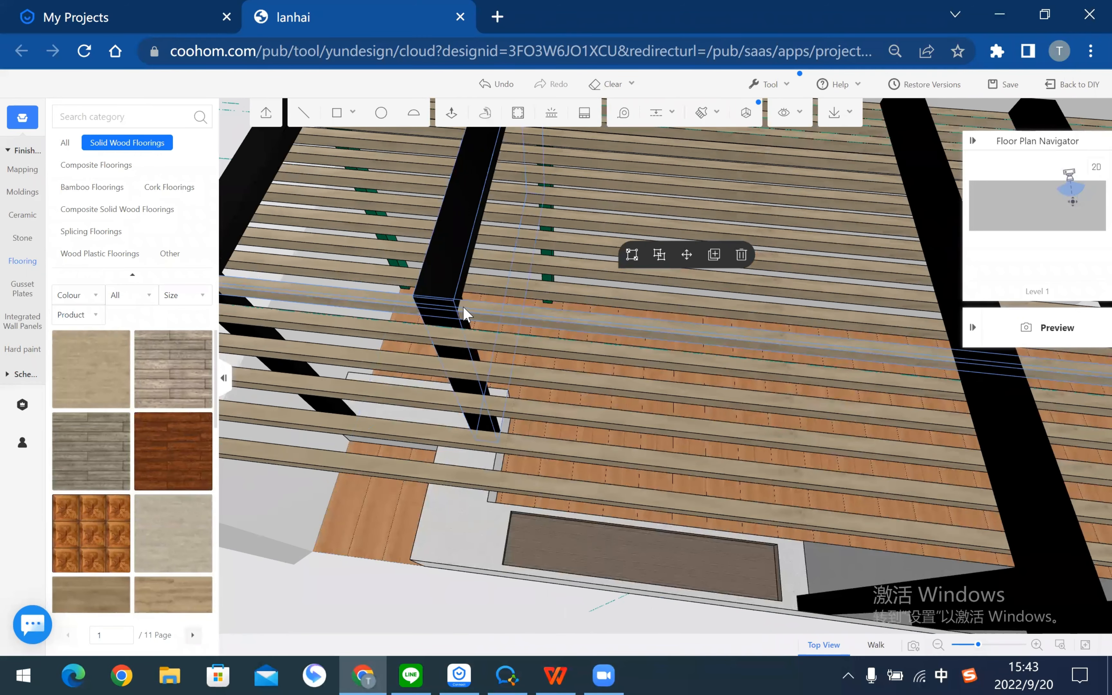
{"action": "right_click_drag", "start_coordinate": [485, 587], "coordinate": [535, 584]}
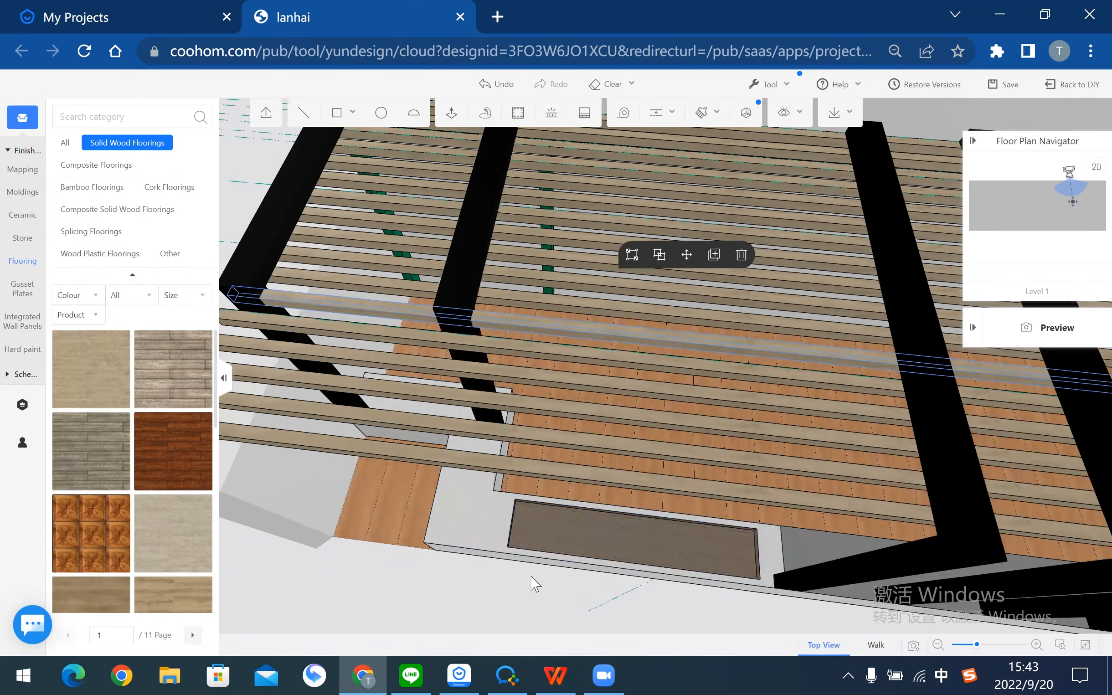
{"action": "right_click_drag", "start_coordinate": [659, 257], "coordinate": [689, 251]}
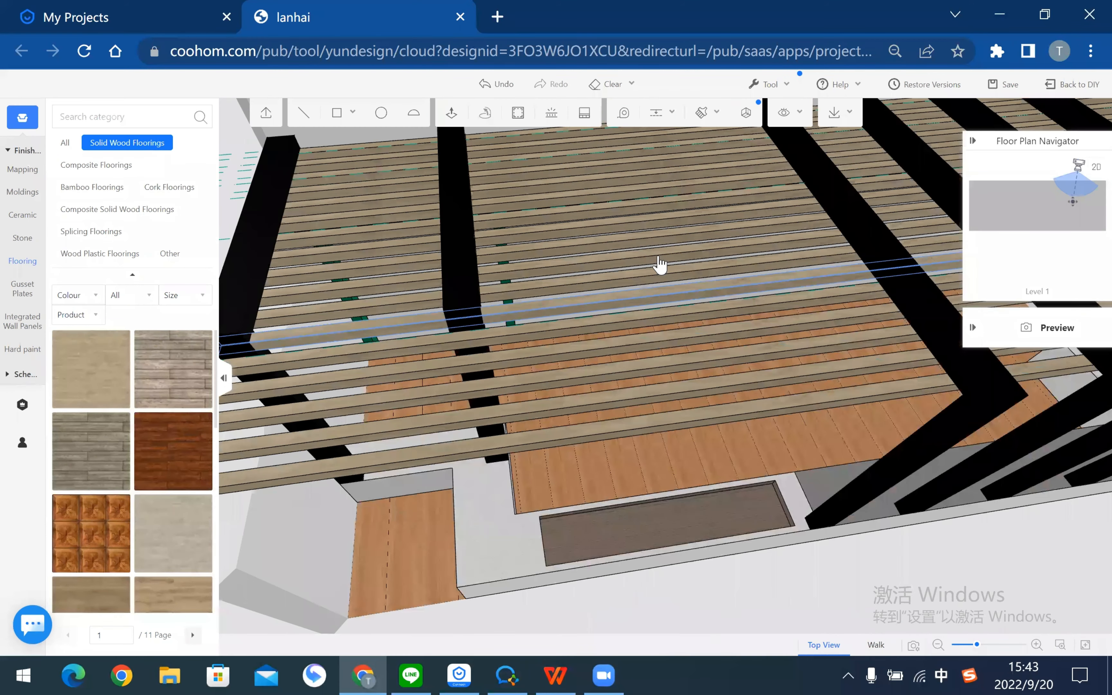
{"action": "right_click_drag", "start_coordinate": [784, 562], "coordinate": [549, 457]}
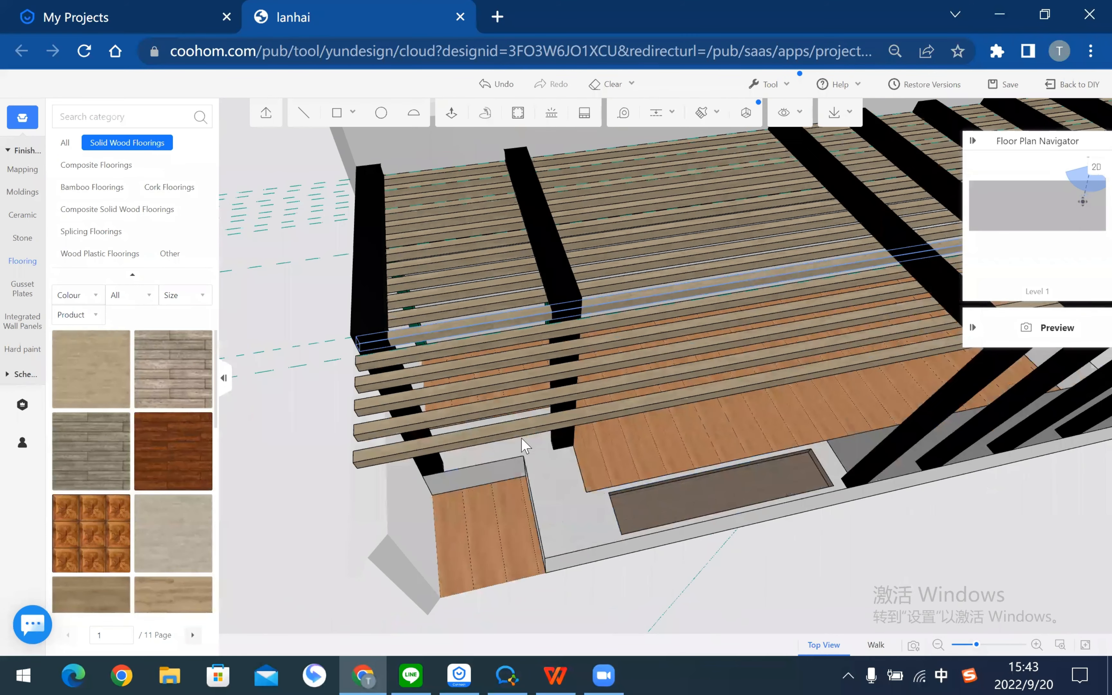
{"action": "right_click_drag", "start_coordinate": [468, 465], "coordinate": [309, 111]}
{"action": "left_click", "coordinate": [309, 111]}
{"action": "mouse_move", "coordinate": [403, 414]}
{"action": "right_mouse_down"}
{"action": "mouse_move", "coordinate": [340, 416]}
{"action": "mouse_move", "coordinate": [317, 404]}
{"action": "mouse_move", "coordinate": [363, 400]}
{"action": "right_mouse_up"}
- Draw a dividing line along the pillar edge and delete the plank face beside the pillar
{"action": "middle_click_drag", "start_coordinate": [381, 400], "coordinate": [323, 423]}
{"action": "scroll", "coordinate": [324, 422], "scroll_direction": "up", "scroll_amount": 5}
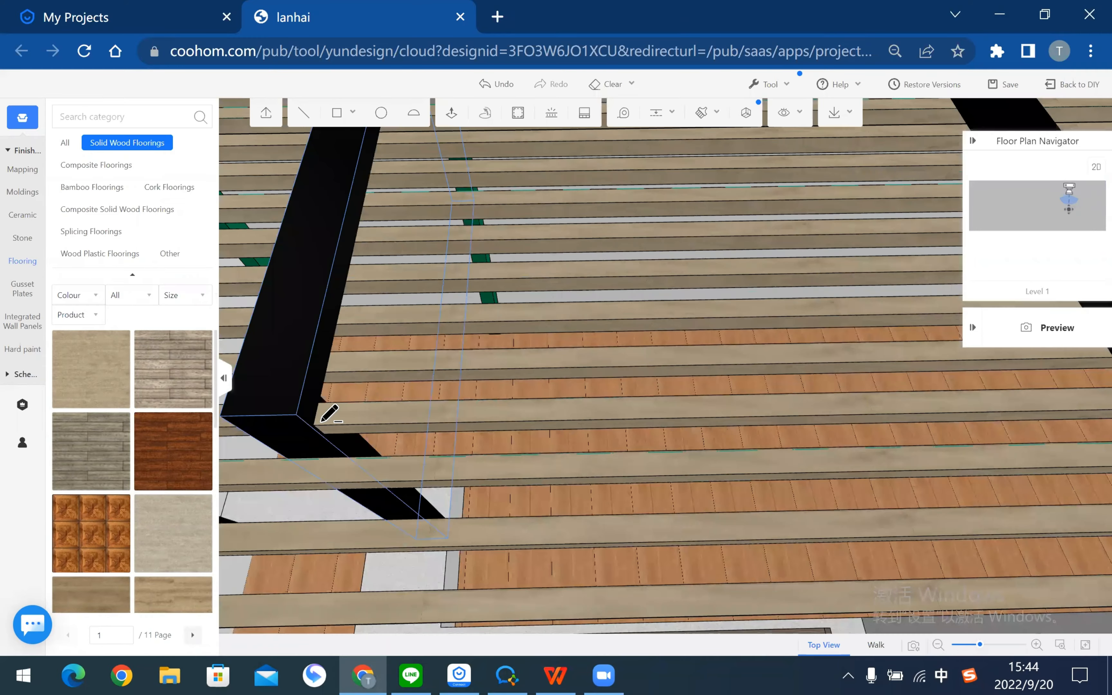
{"action": "left_click", "coordinate": [315, 424]}
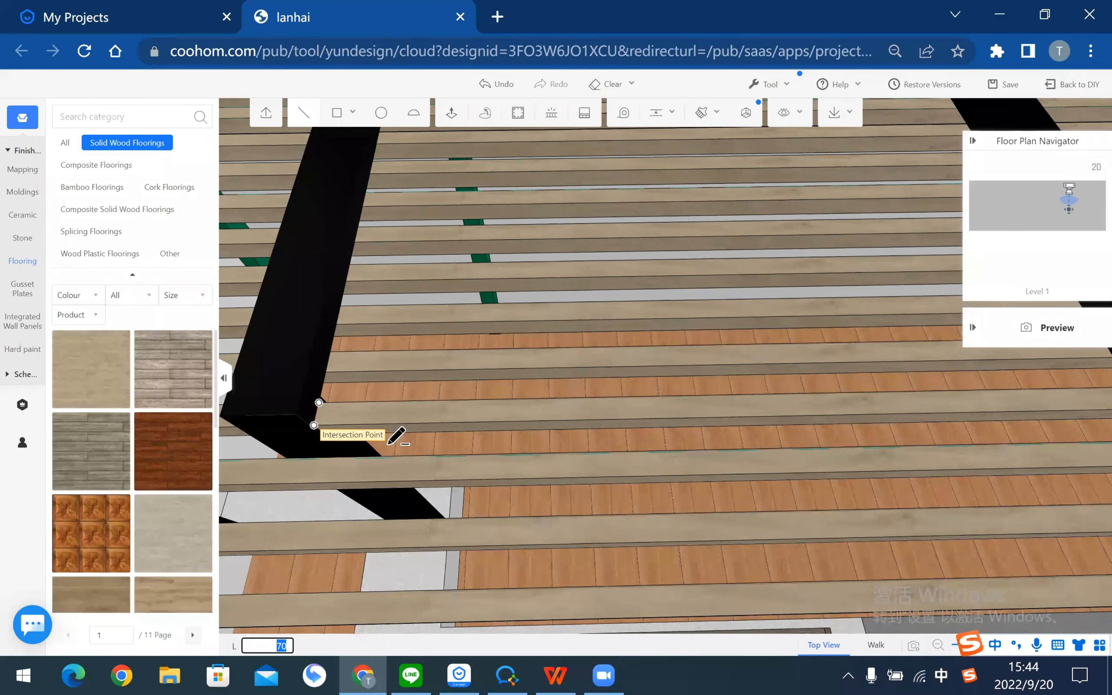
{"action": "right_click_drag", "start_coordinate": [382, 434], "coordinate": [410, 402]}
{"action": "scroll", "coordinate": [403, 402], "scroll_direction": "up", "scroll_amount": 1}
{"action": "middle_click_drag", "start_coordinate": [403, 403], "coordinate": [461, 398]}
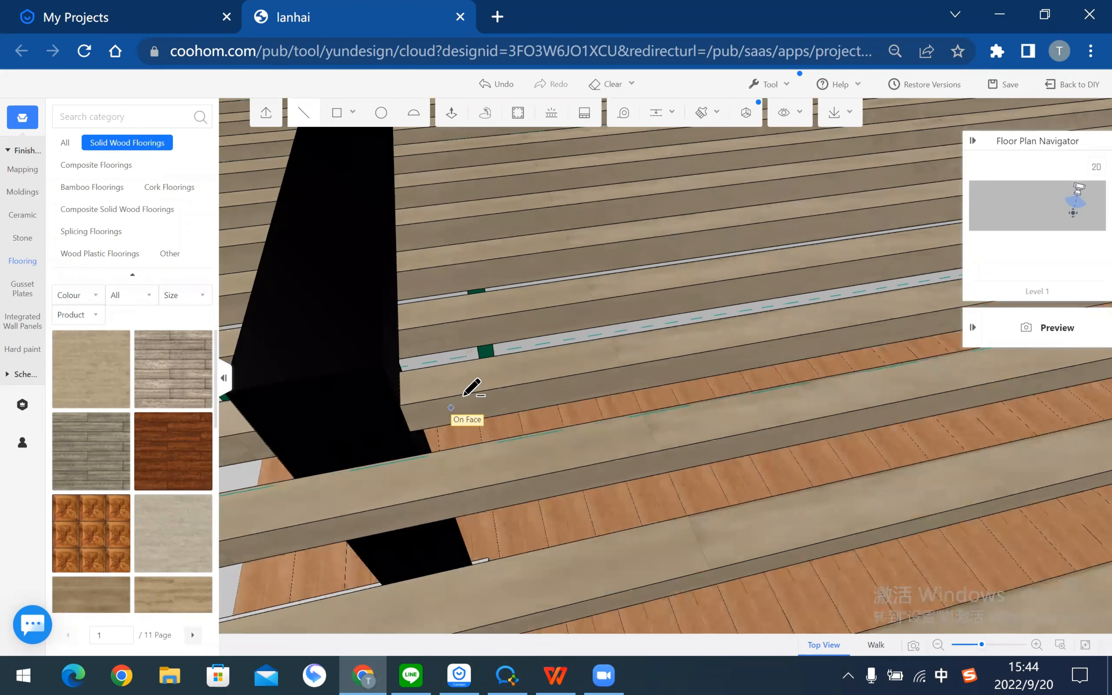
{"action": "left_click", "coordinate": [400, 406]}
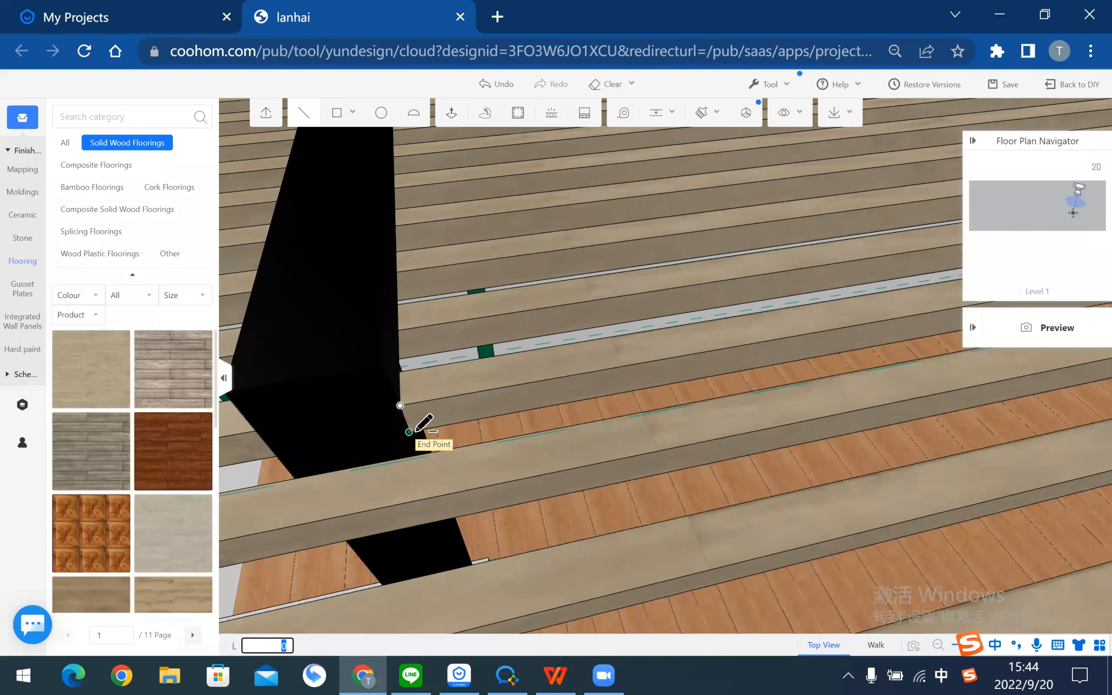
{"action": "key", "text": "Escape"}
{"action": "scroll", "coordinate": [519, 435], "scroll_direction": "down", "scroll_amount": 3}
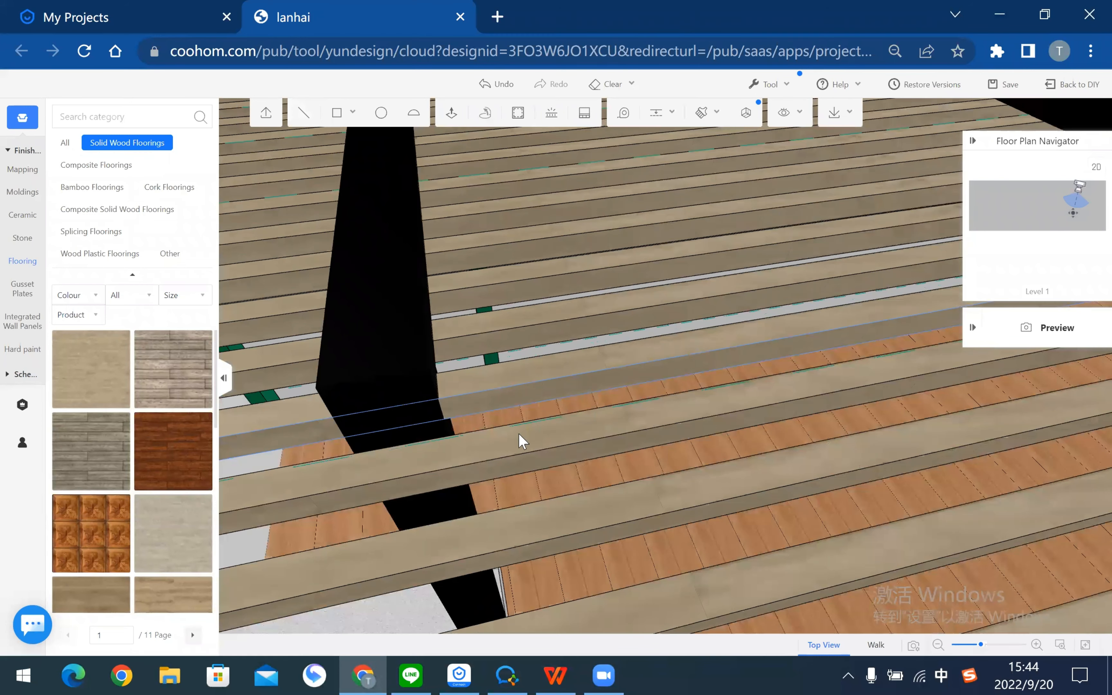
{"action": "scroll", "coordinate": [816, 387], "scroll_direction": "down", "scroll_amount": 2}
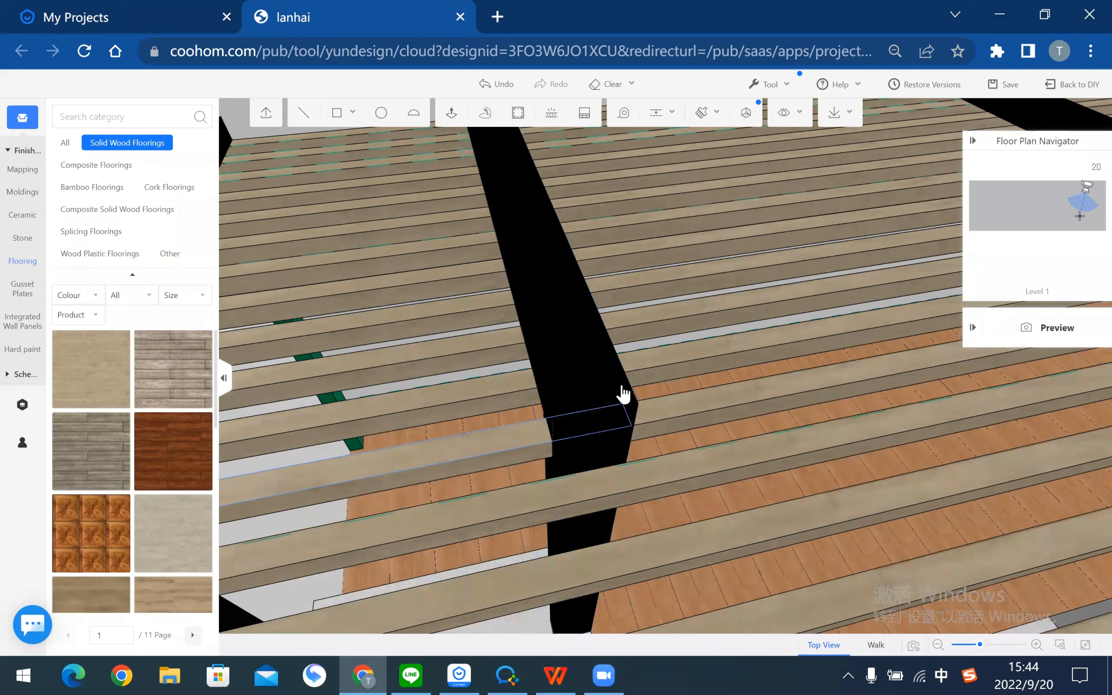
{"action": "left_click", "coordinate": [618, 404]}
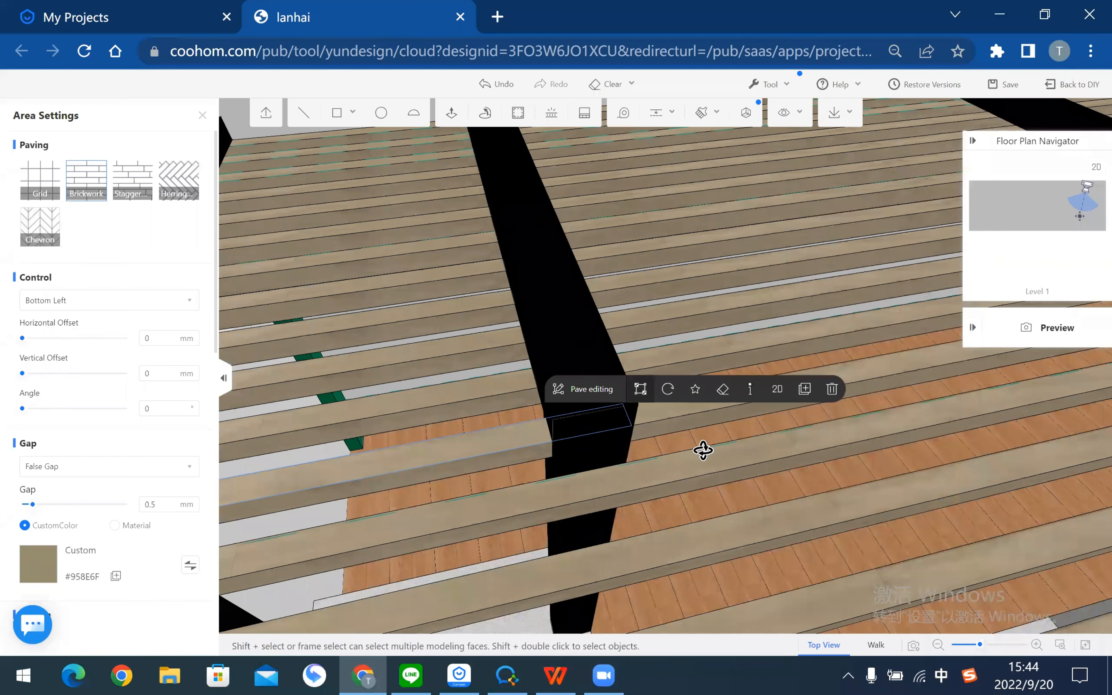
{"action": "key", "text": "Delete"}
- Delete the slat face next to the beam and view the slats from beneath
{"action": "left_click_drag", "start_coordinate": [403, 405], "coordinate": [490, 292]}
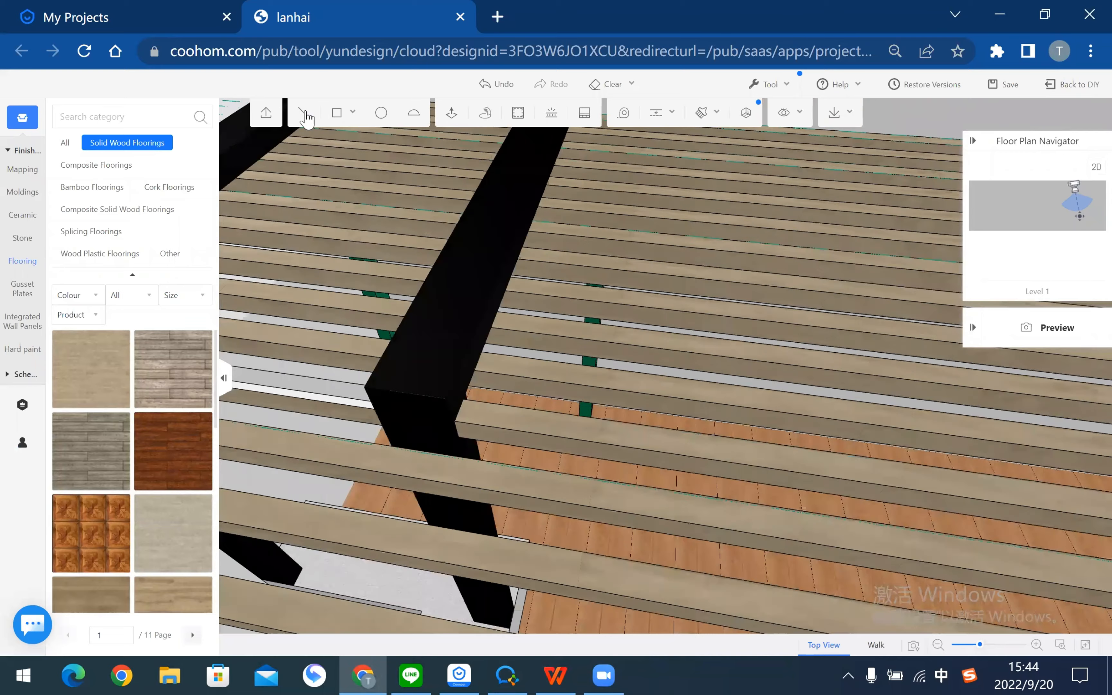
{"action": "left_click", "coordinate": [305, 113]}
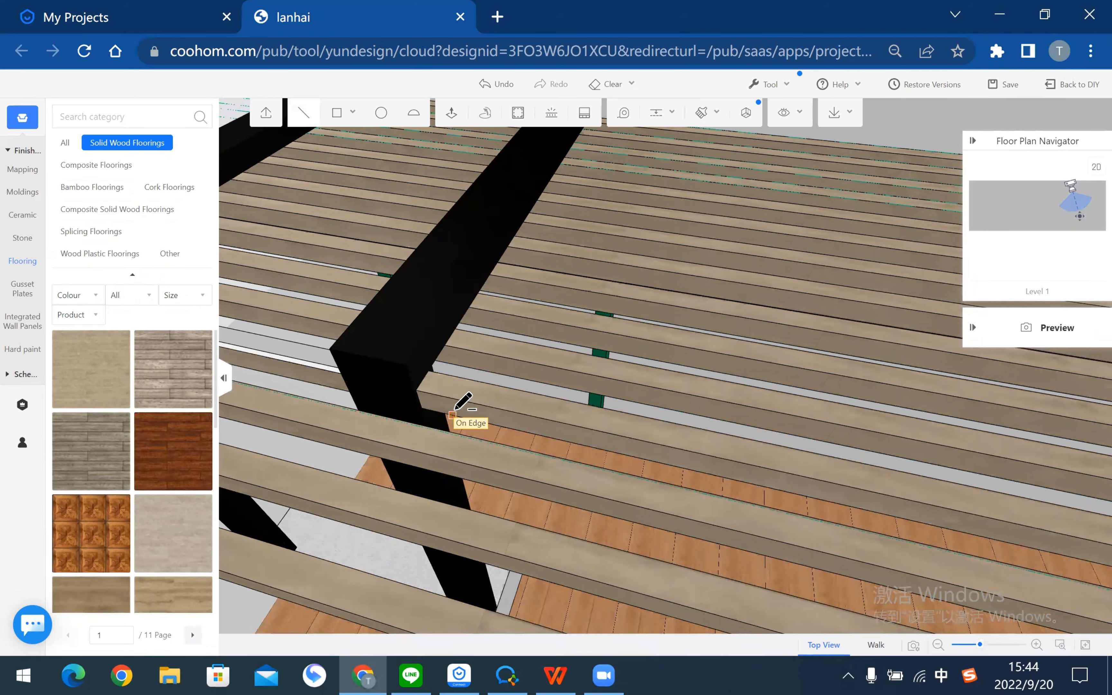
{"action": "key", "text": "Escape"}
{"action": "left_click", "coordinate": [323, 378]}
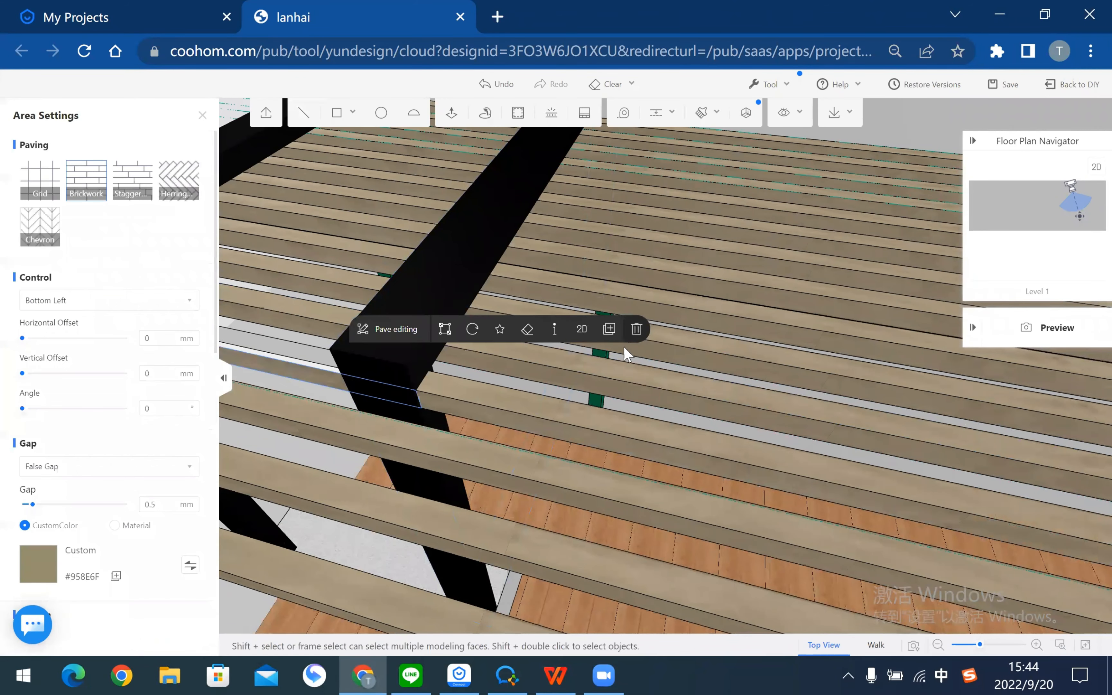
{"action": "left_click", "coordinate": [636, 331]}
{"action": "left_click_drag", "start_coordinate": [477, 422], "coordinate": [460, 391]}
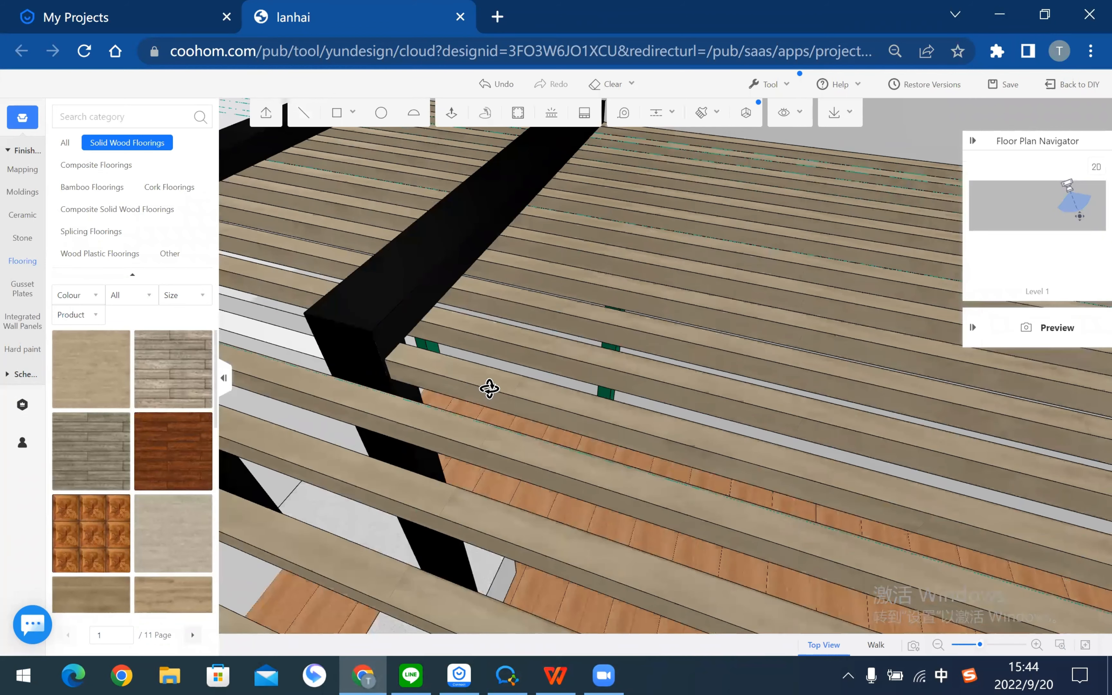
{"action": "middle_click_drag", "start_coordinate": [490, 389], "coordinate": [532, 409]}
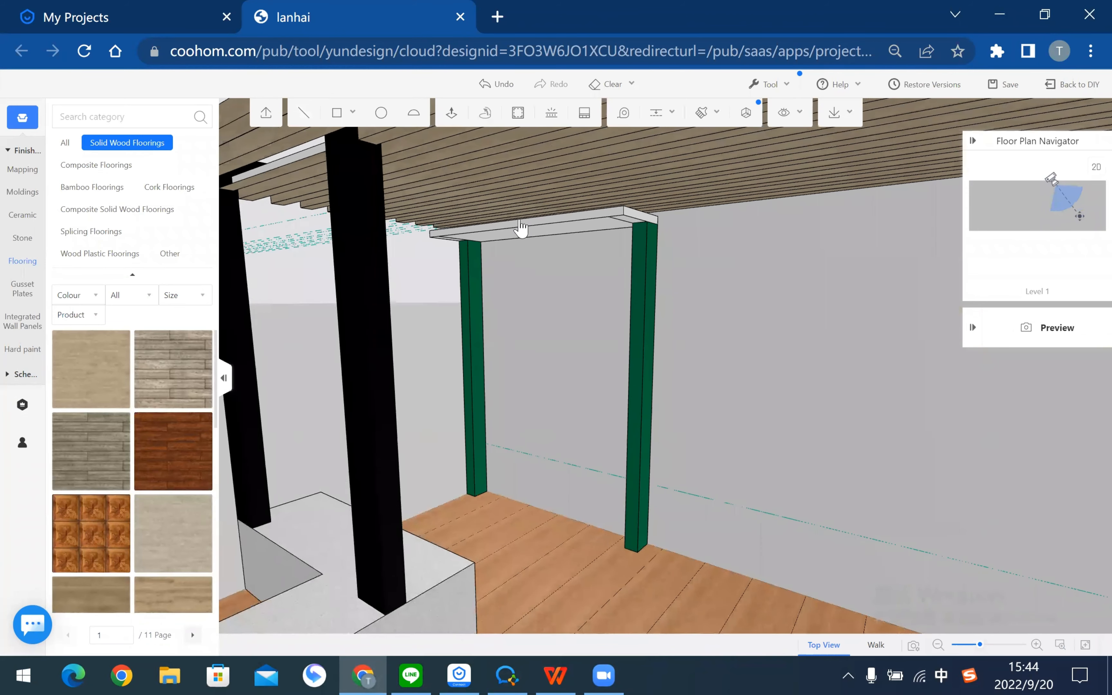
- Walk the camera under the pergola and select the black post's top face
{"action": "middle_click_drag", "start_coordinate": [521, 227], "coordinate": [335, 112]}
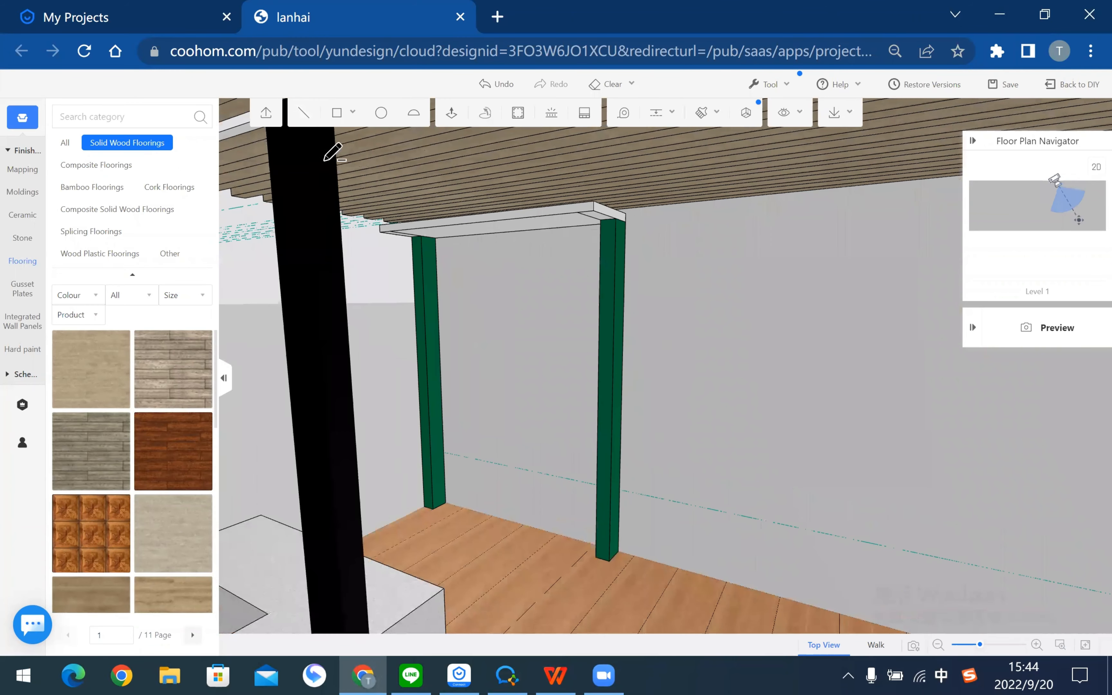
{"action": "key", "text": "d"}
{"action": "key", "text": "s"}
{"action": "key", "text": "a"}
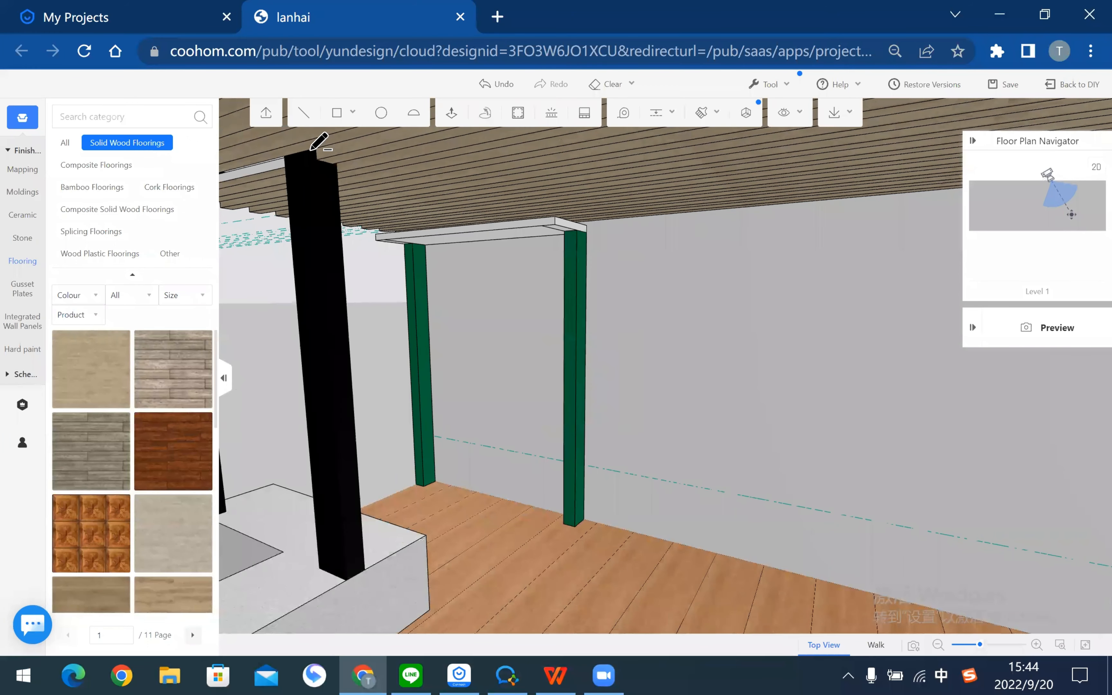
{"action": "key", "text": "w"}
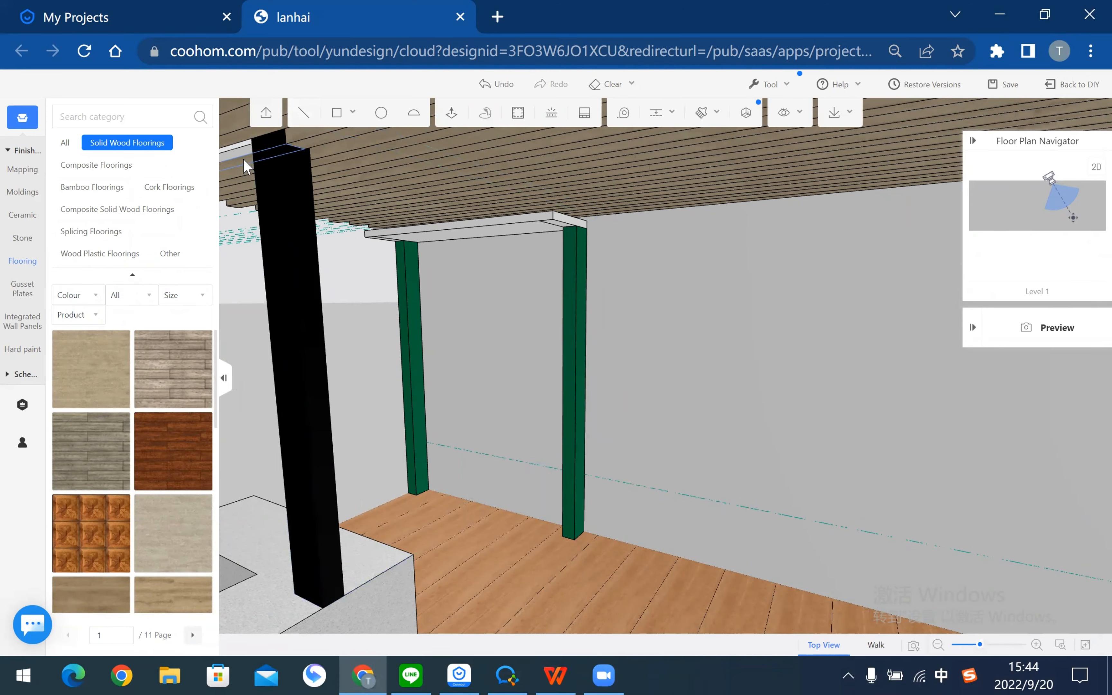
{"action": "left_click", "coordinate": [248, 168]}
- Cut the slat with a line at the black beam and delete the cut plank face
{"action": "mouse_move", "coordinate": [573, 156]}
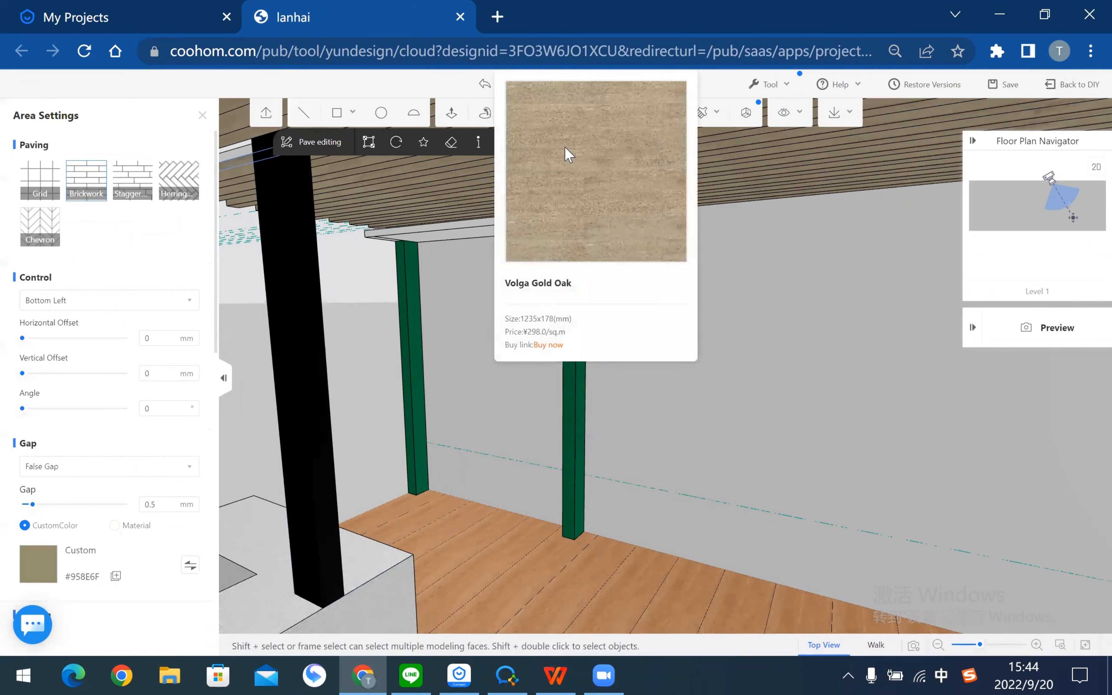
{"action": "key", "text": "Escape"}
{"action": "right_click_drag", "start_coordinate": [558, 529], "coordinate": [683, 486]}
{"action": "mouse_move", "coordinate": [457, 473]}
{"action": "right_mouse_down"}
{"action": "mouse_move", "coordinate": [417, 427]}
{"action": "mouse_move", "coordinate": [630, 397]}
{"action": "mouse_move", "coordinate": [697, 336]}
{"action": "mouse_move", "coordinate": [655, 278]}
{"action": "mouse_move", "coordinate": [721, 361]}
{"action": "mouse_move", "coordinate": [773, 293]}
{"action": "mouse_move", "coordinate": [883, 281]}
{"action": "right_mouse_up"}
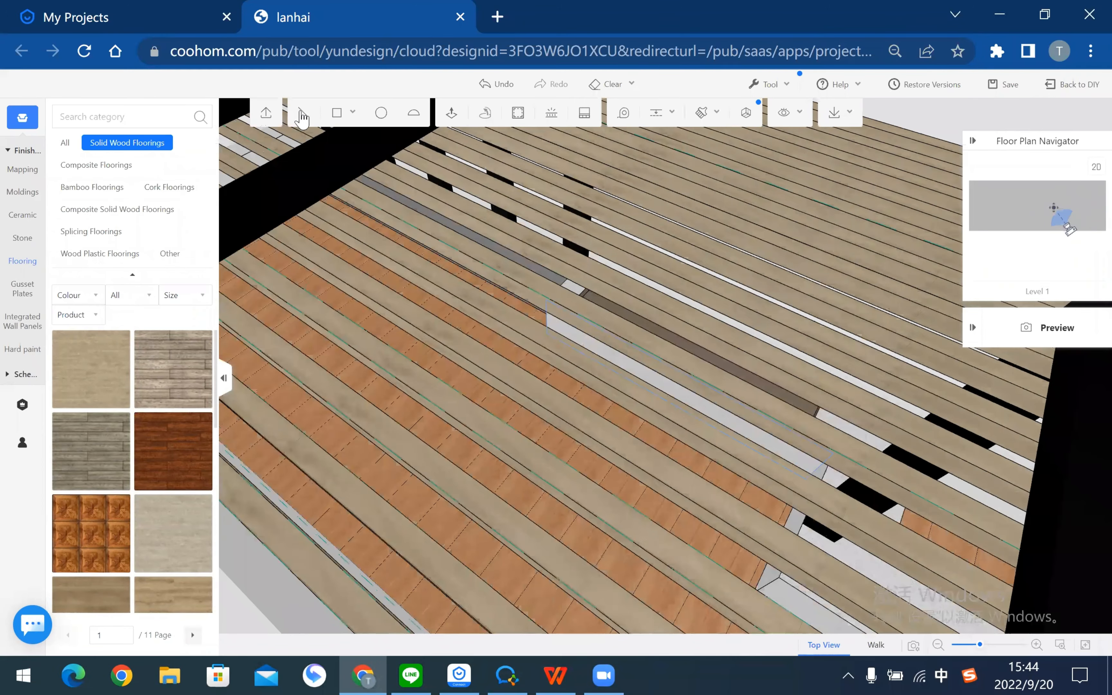
{"action": "left_click", "coordinate": [301, 115]}
{"action": "middle_click_drag", "start_coordinate": [809, 285], "coordinate": [610, 291]}
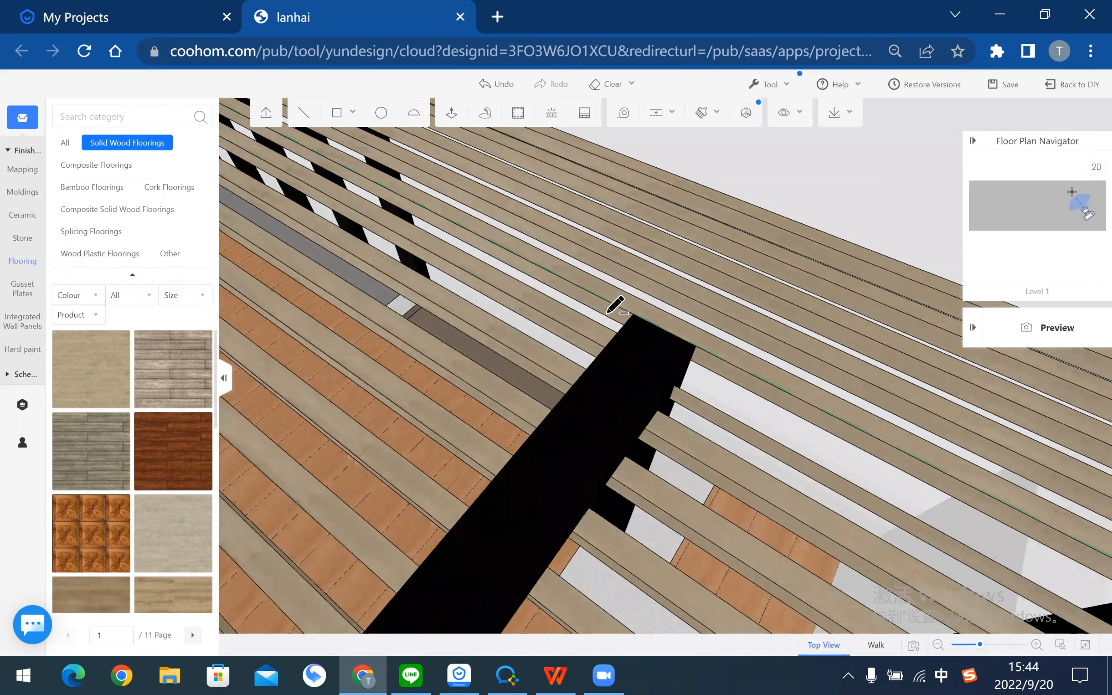
{"action": "left_click", "coordinate": [613, 293]}
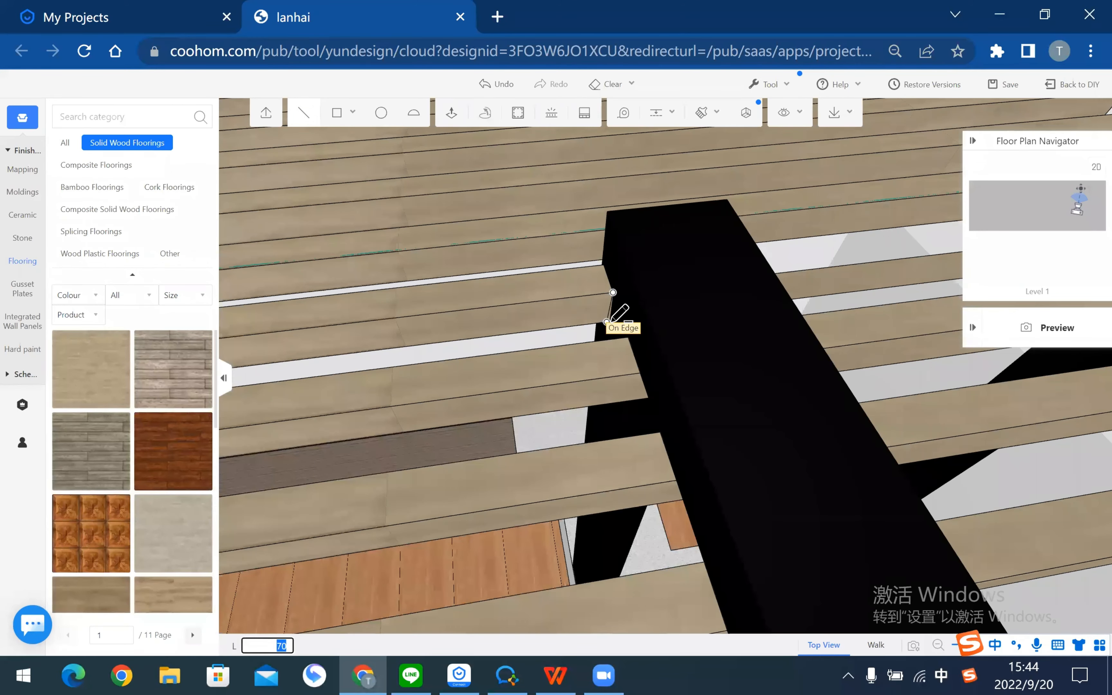
{"action": "left_click", "coordinate": [607, 322]}
{"action": "key", "text": "Escape"}
{"action": "middle_click_drag", "start_coordinate": [742, 351], "coordinate": [531, 365]}
{"action": "right_click_drag", "start_coordinate": [563, 296], "coordinate": [565, 288]}
{"action": "left_click", "coordinate": [565, 288]}
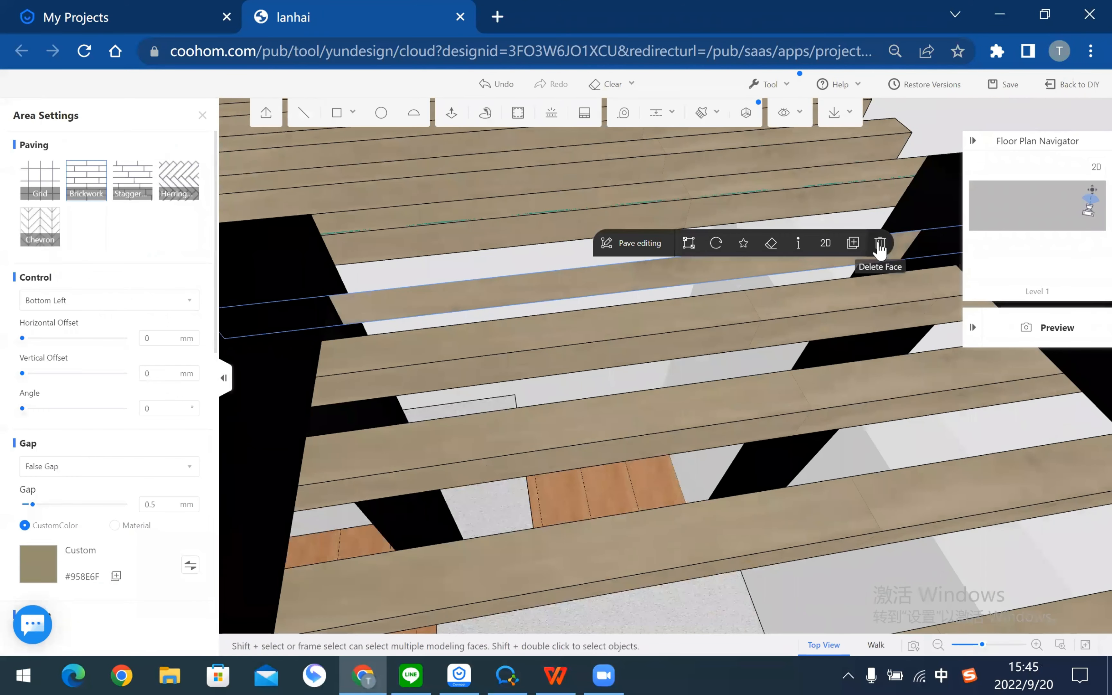
{"action": "left_click", "coordinate": [880, 243]}
- Orbit around the pergola and pick the end slat's face for push/pull
{"action": "scroll", "coordinate": [473, 372], "scroll_direction": "down", "scroll_amount": 4}
{"action": "right_click_drag", "start_coordinate": [539, 360], "coordinate": [804, 379]}
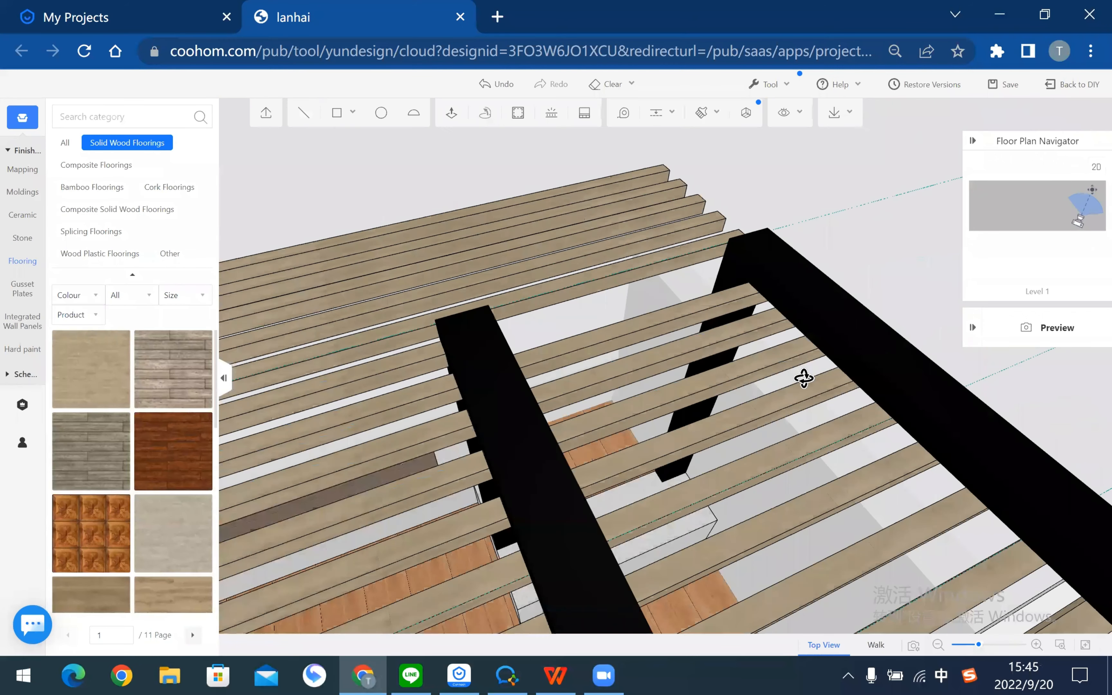
{"action": "right_click_drag", "start_coordinate": [881, 345], "coordinate": [450, 353]}
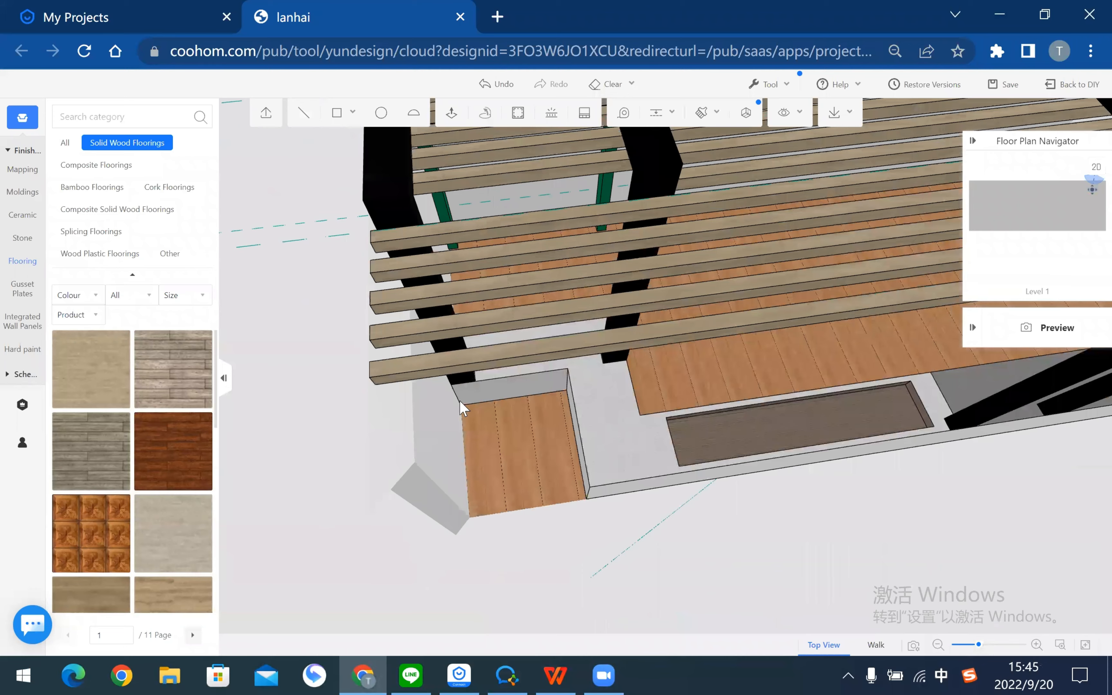
{"action": "scroll", "coordinate": [463, 405], "scroll_direction": "down", "scroll_amount": 3}
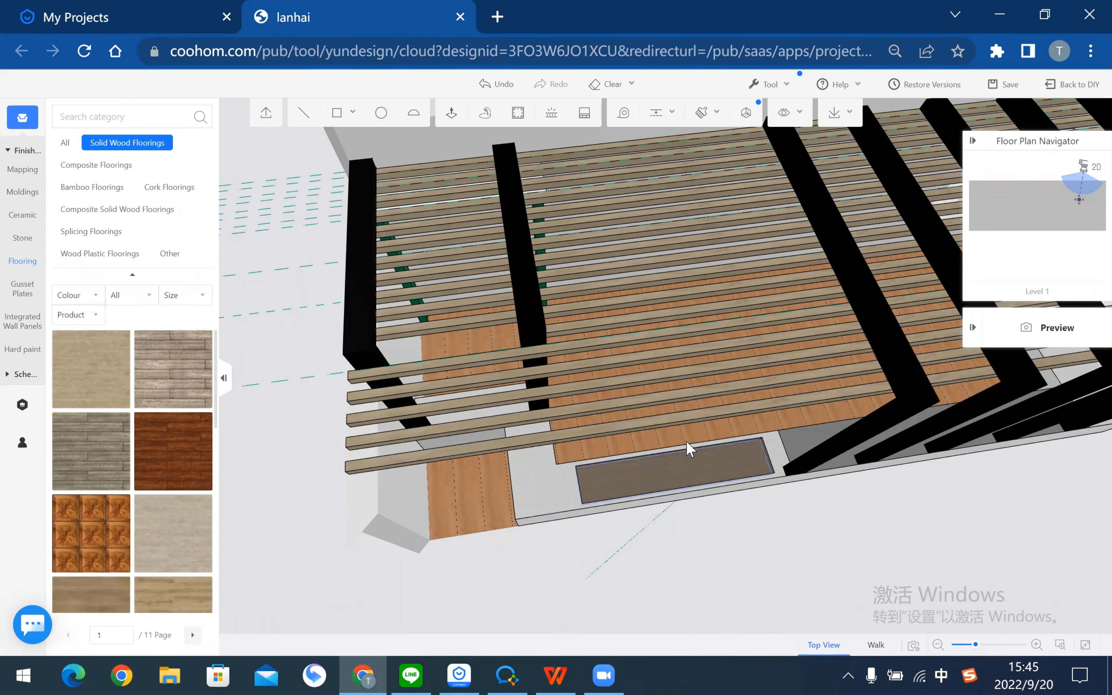
{"action": "left_click_drag", "start_coordinate": [648, 593], "coordinate": [714, 588]}
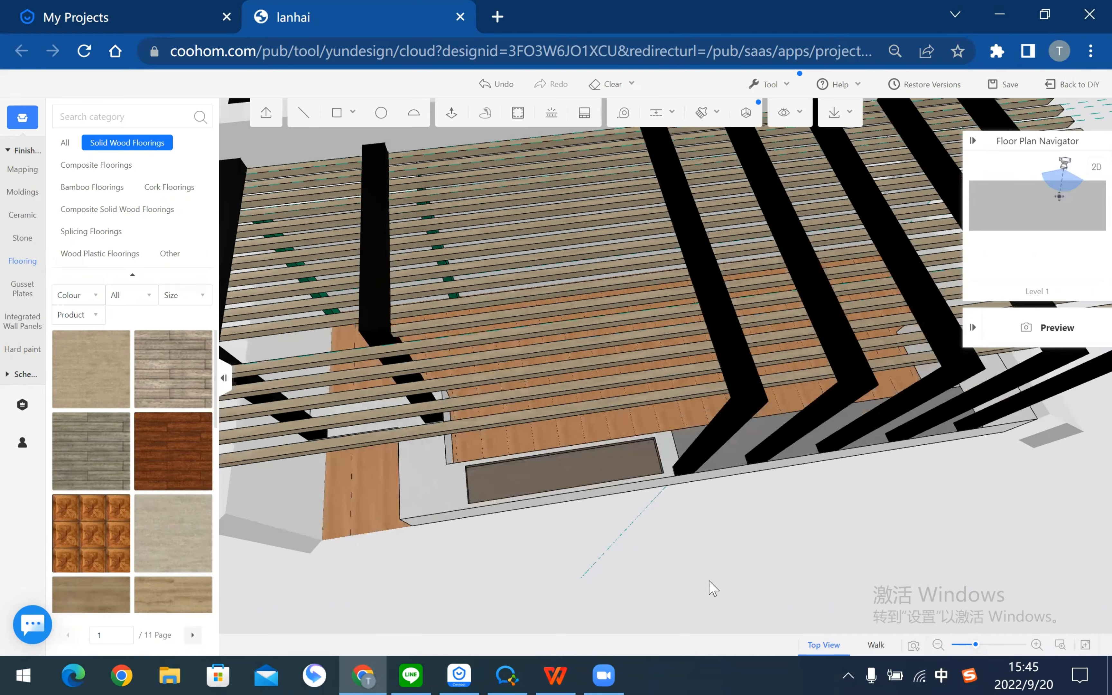
{"action": "left_click_drag", "start_coordinate": [806, 502], "coordinate": [809, 552]}
{"action": "left_click_drag", "start_coordinate": [638, 544], "coordinate": [736, 415]}
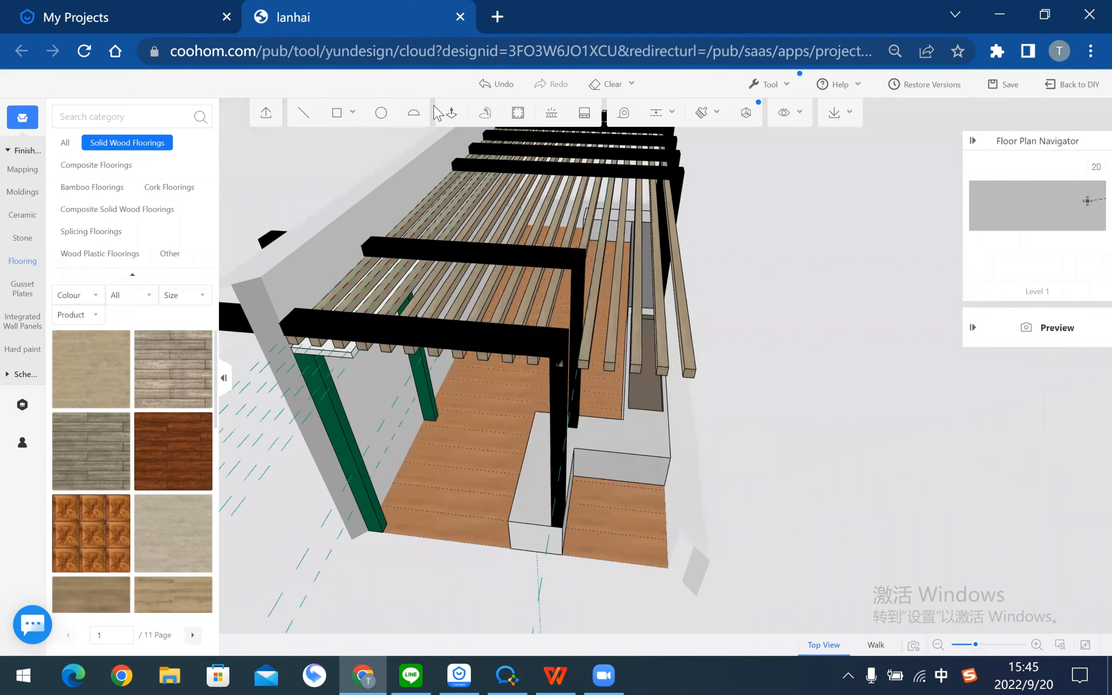
{"action": "scroll", "coordinate": [450, 521], "scroll_direction": "up", "scroll_amount": 5}
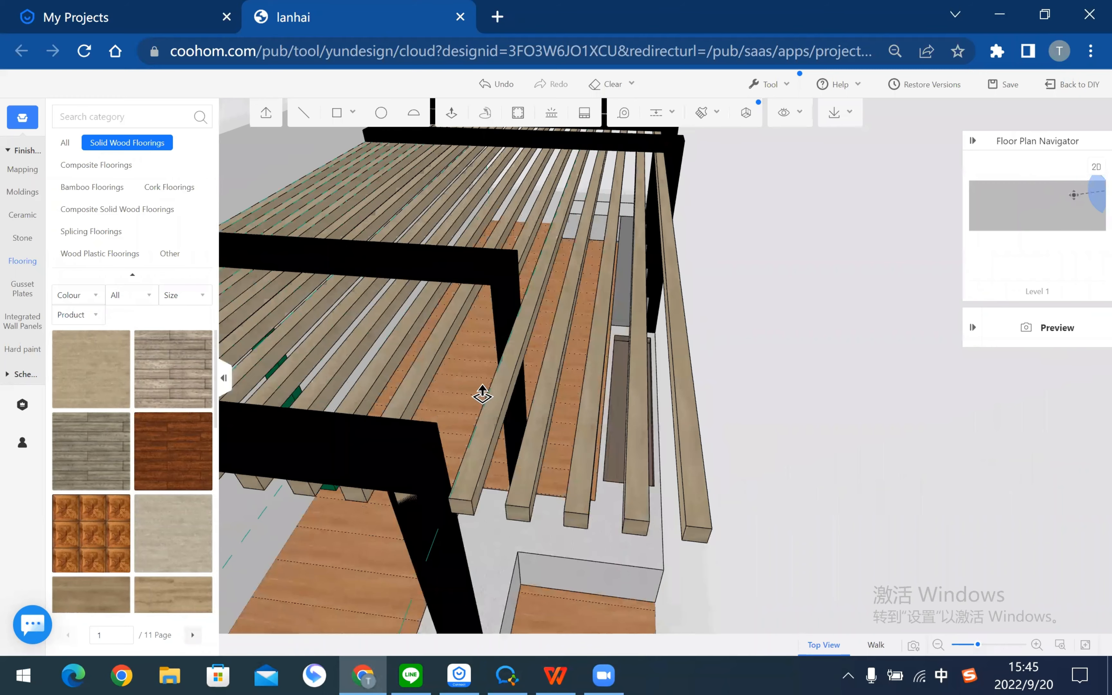
{"action": "left_click", "coordinate": [461, 507]}
- Extend the end slat with push/pull, committing a distance of 7300
{"action": "scroll", "coordinate": [608, 373], "scroll_direction": "down", "scroll_amount": 3}
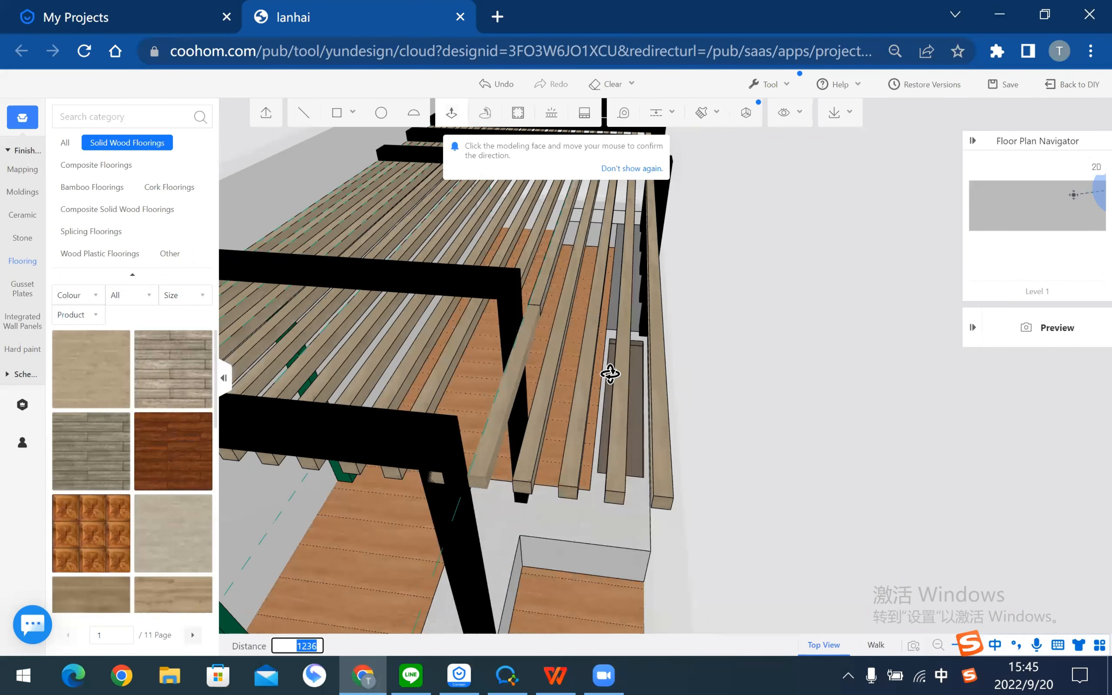
{"action": "mouse_move", "coordinate": [777, 258]}
{"action": "left_mouse_down"}
{"action": "mouse_move", "coordinate": [758, 278]}
{"action": "mouse_move", "coordinate": [772, 256]}
{"action": "left_mouse_up"}
{"action": "scroll", "coordinate": [805, 230], "scroll_direction": "down", "scroll_amount": 2}
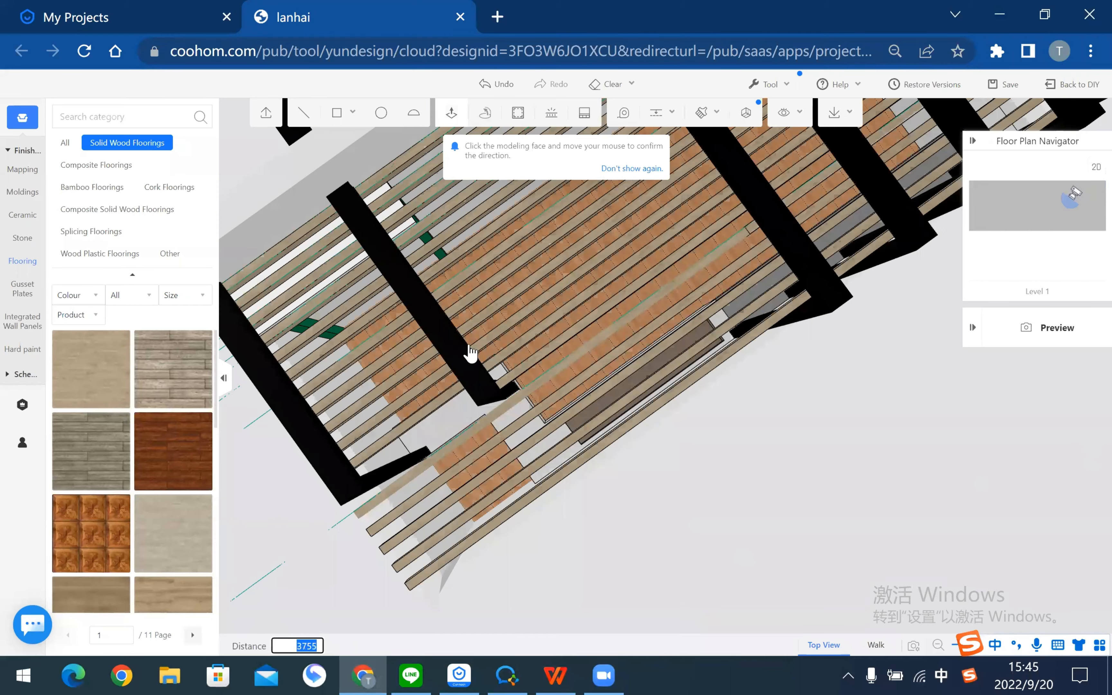
{"action": "scroll", "coordinate": [478, 347], "scroll_direction": "down", "scroll_amount": 2}
{"action": "scroll", "coordinate": [624, 278], "scroll_direction": "down", "scroll_amount": 2}
{"action": "right_click_drag", "start_coordinate": [602, 281], "coordinate": [535, 396]}
{"action": "scroll", "coordinate": [543, 352], "scroll_direction": "up", "scroll_amount": 1}
{"action": "right_click_drag", "start_coordinate": [592, 245], "coordinate": [524, 362]}
{"action": "scroll", "coordinate": [524, 362], "scroll_direction": "up", "scroll_amount": 3}
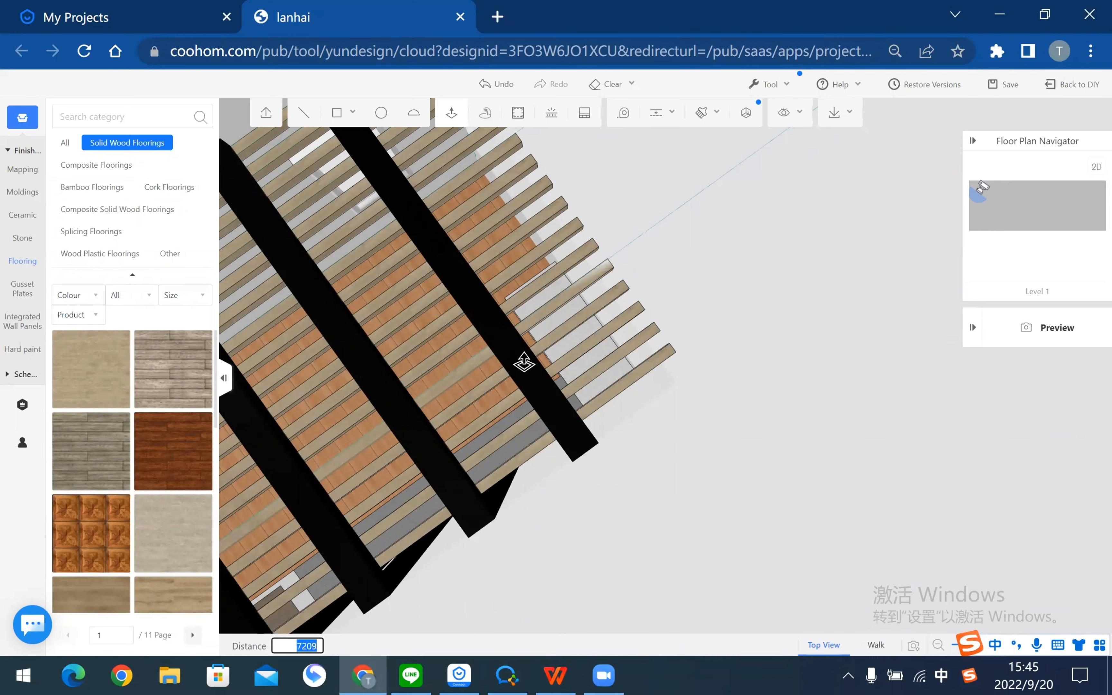
{"action": "key", "text": "Return"}
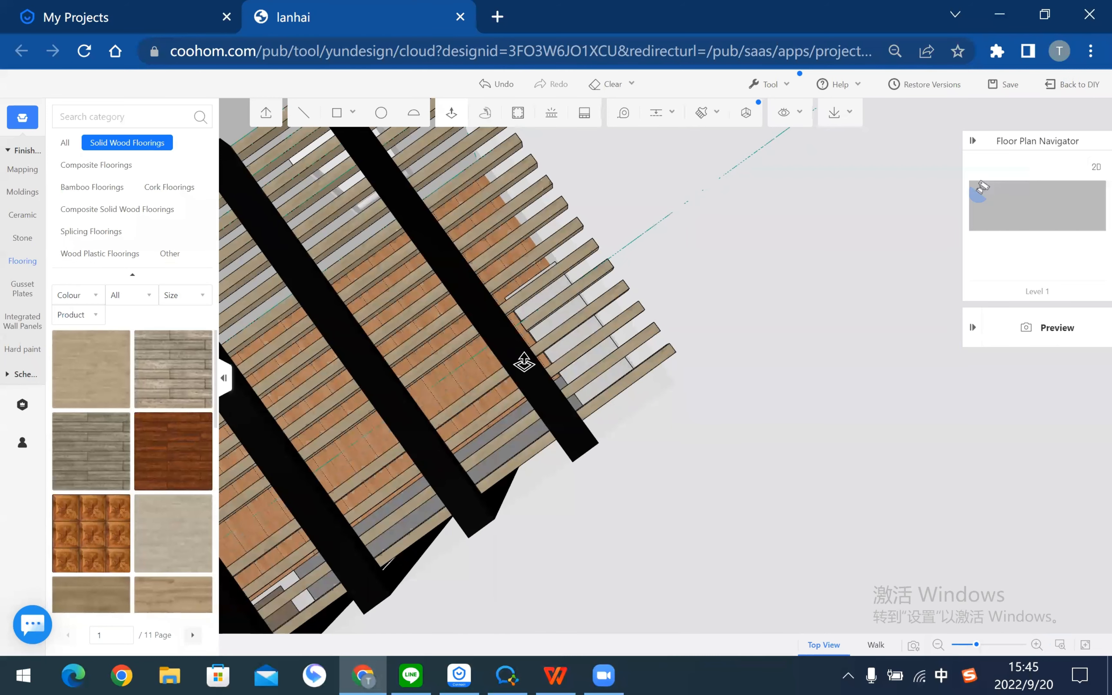
- Push another slat face out by 175 and orbit toward the pergola's end
{"action": "left_click_drag", "start_coordinate": [738, 387], "coordinate": [616, 177]}
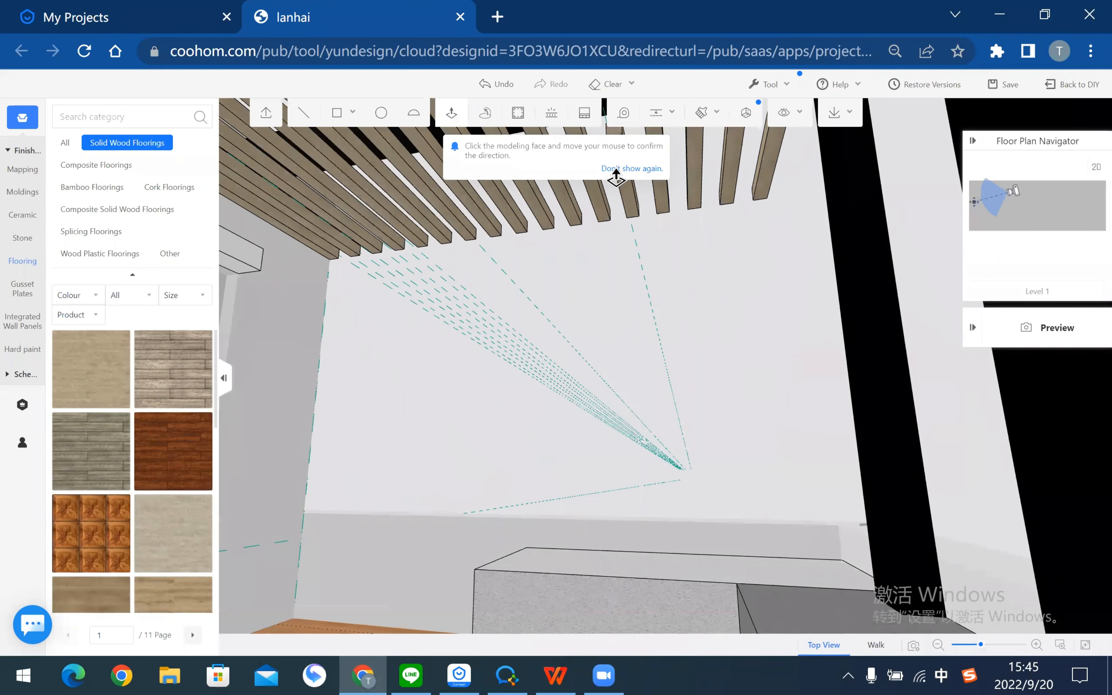
{"action": "left_click", "coordinate": [615, 166]}
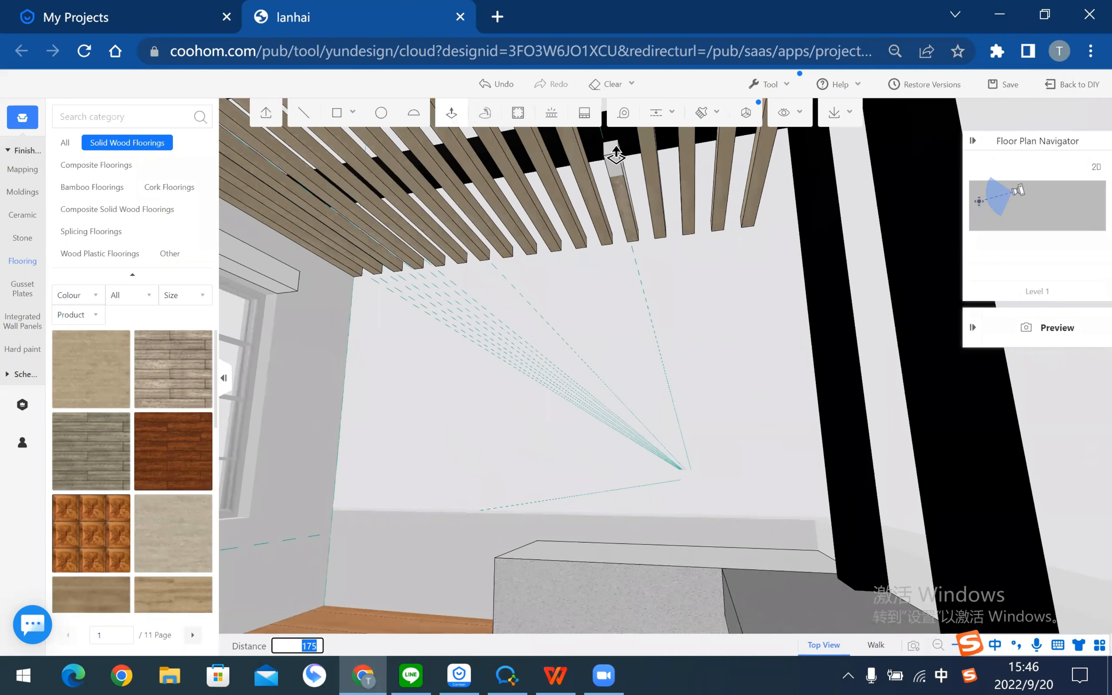
{"action": "key", "text": "Return"}
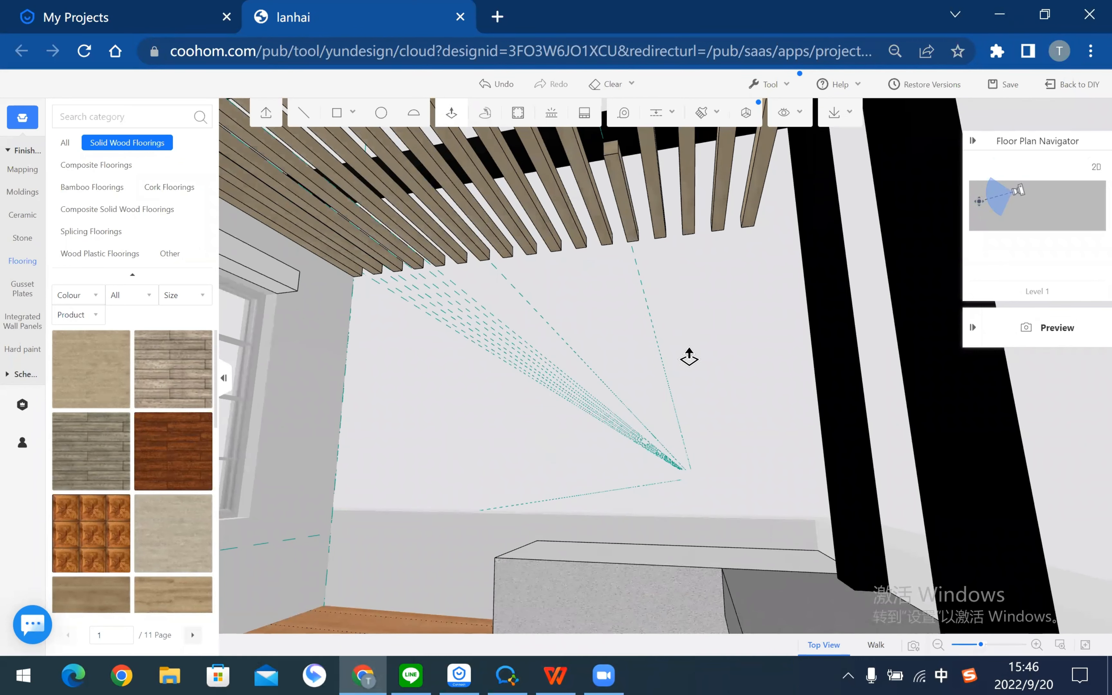
{"action": "left_click_drag", "start_coordinate": [732, 368], "coordinate": [1016, 416]}
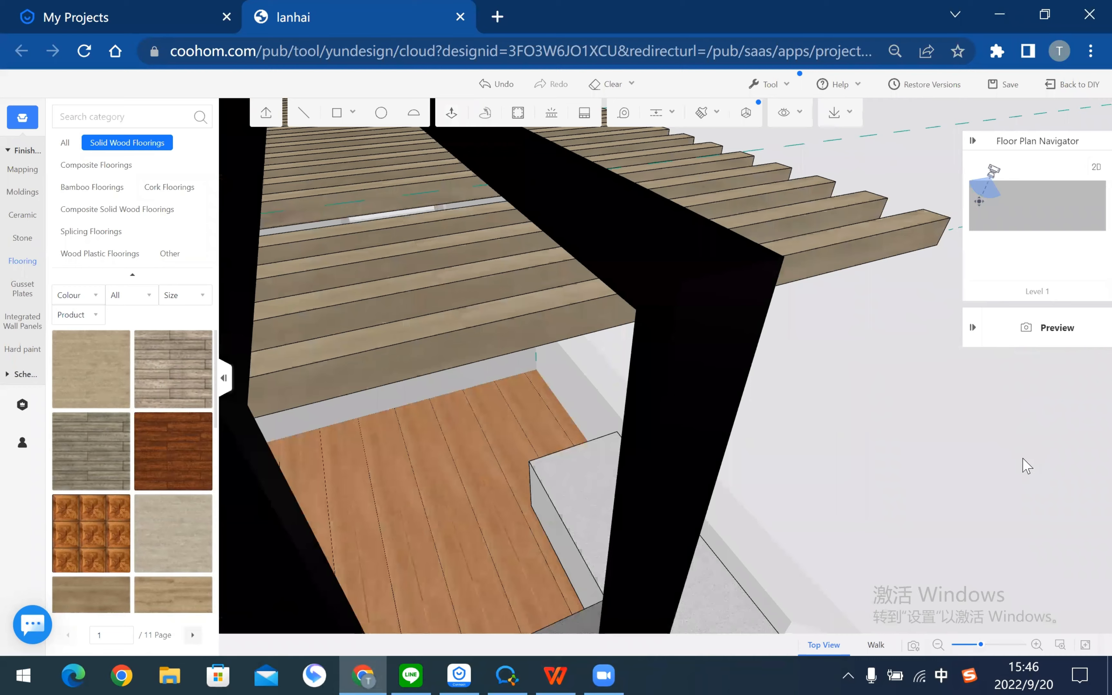
{"action": "left_click_drag", "start_coordinate": [1023, 458], "coordinate": [809, 478]}
- Delete the two outermost overhanging slats at the pergola's far end
{"action": "left_click", "coordinate": [745, 232]}
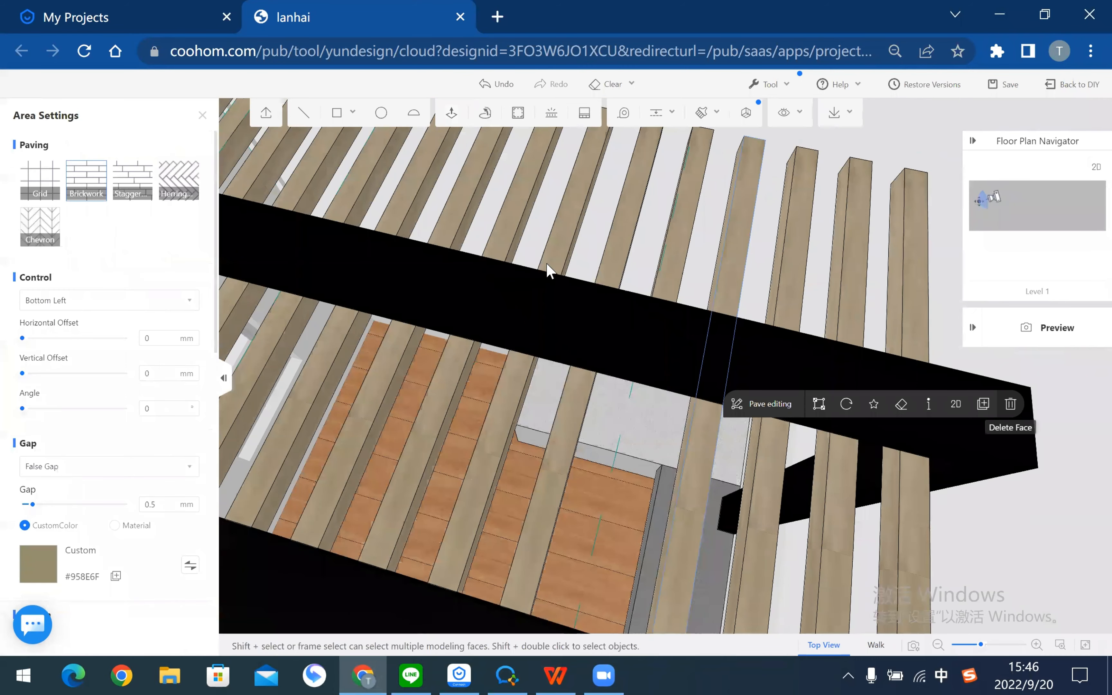
{"action": "scroll", "coordinate": [550, 269], "scroll_direction": "down", "scroll_amount": 5}
{"action": "right_click_drag", "start_coordinate": [658, 232], "coordinate": [542, 272]}
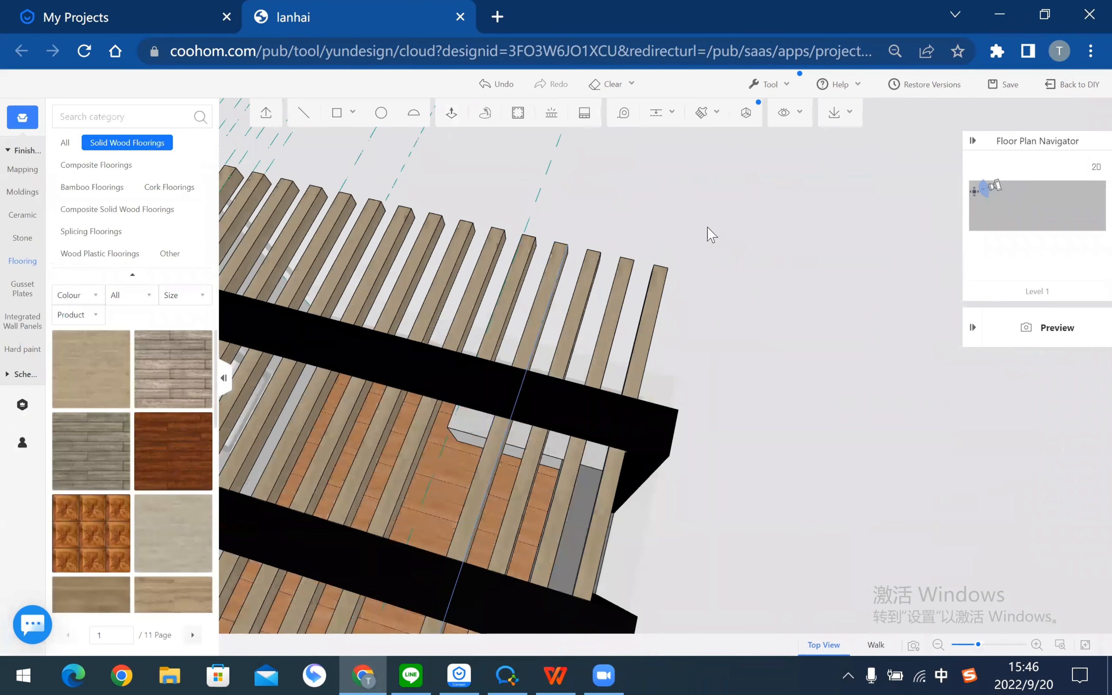
{"action": "double_click", "coordinate": [584, 294]}
{"action": "key", "text": "Delete"}
{"action": "double_click", "coordinate": [584, 294]}
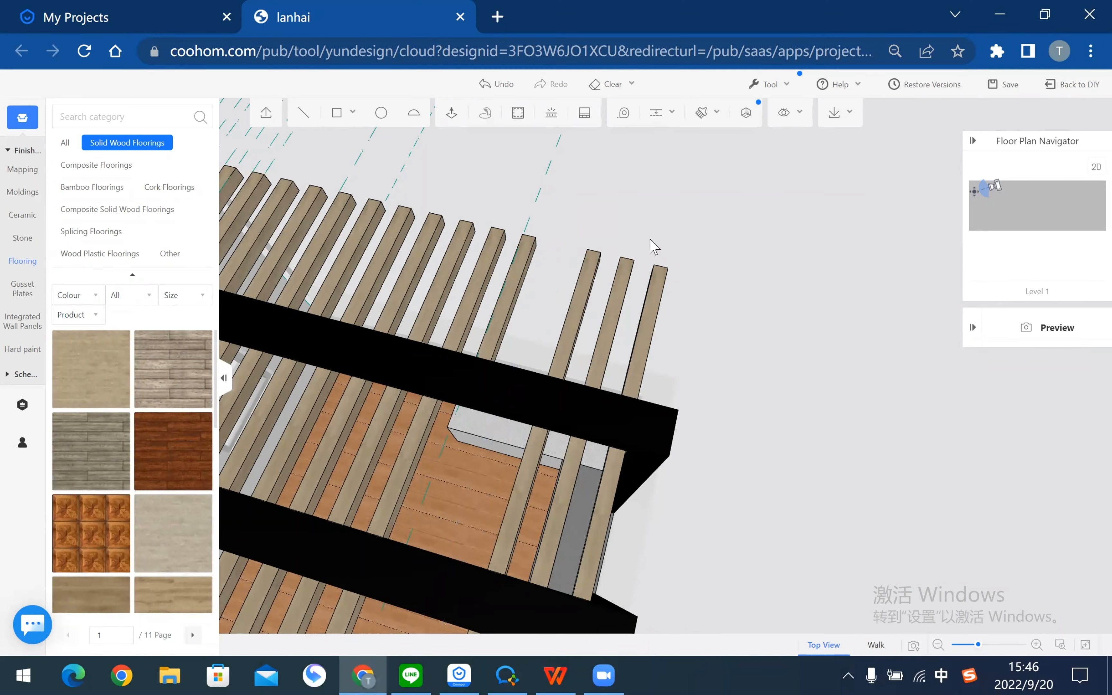
{"action": "key", "text": "Delete"}
- Delete the leftover left, right and remaining stray slats beyond the beam
{"action": "double_click", "coordinate": [623, 293]}
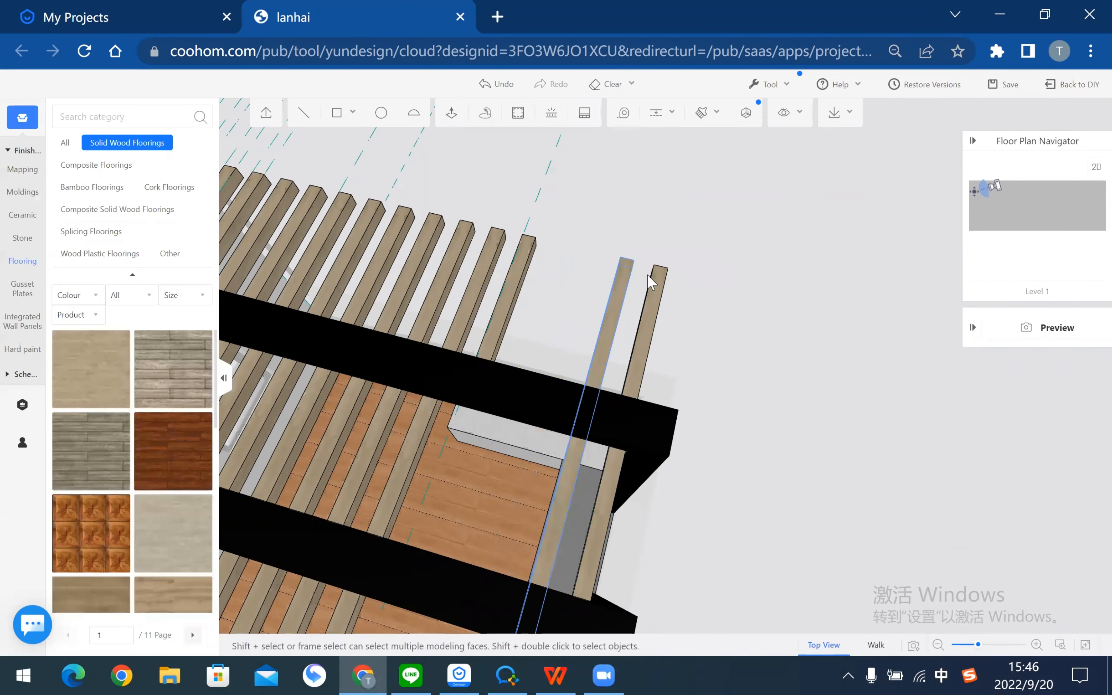
{"action": "left_click", "coordinate": [740, 247]}
{"action": "double_click", "coordinate": [655, 291]}
{"action": "key", "text": "Delete"}
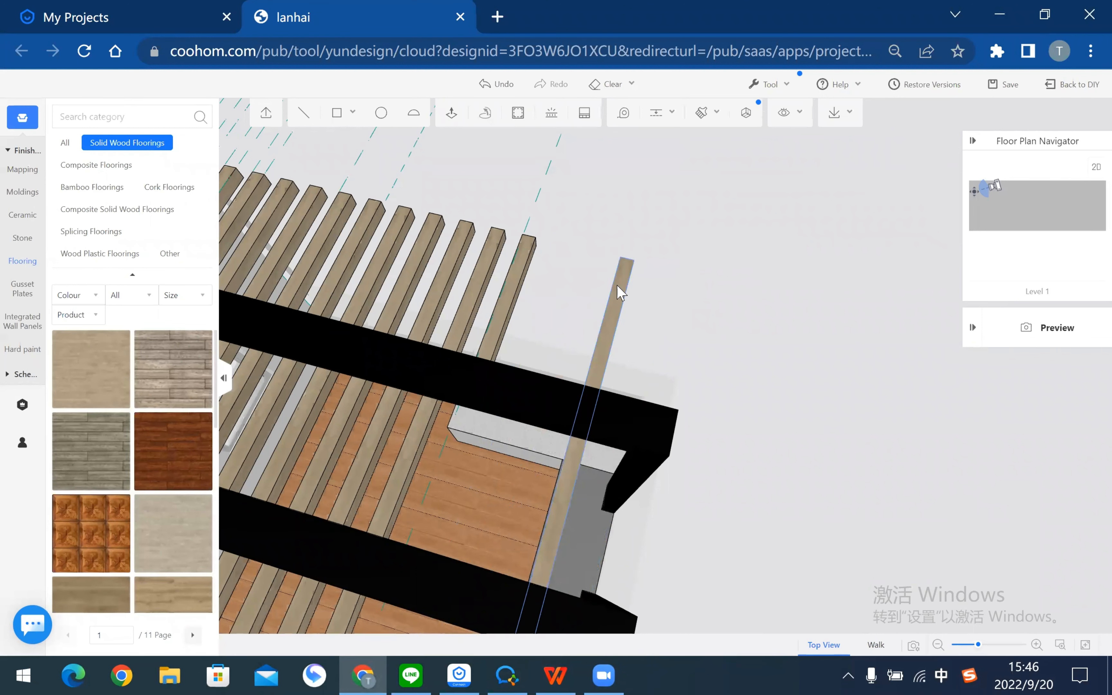
{"action": "left_click", "coordinate": [621, 292]}
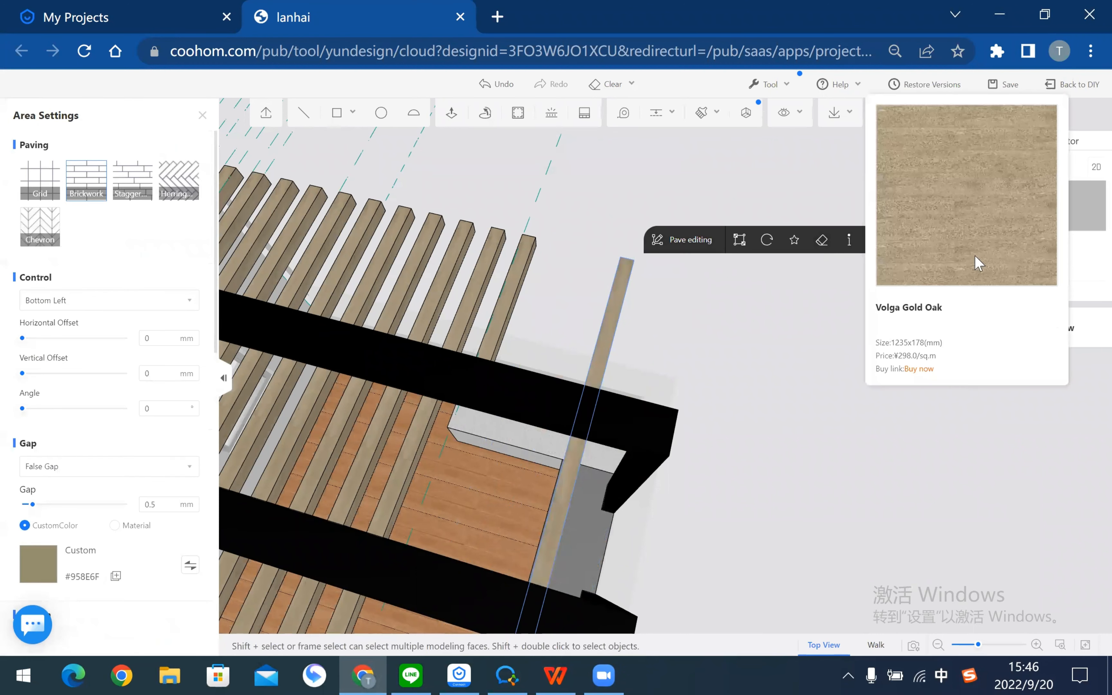
{"action": "left_click", "coordinate": [987, 239]}
{"action": "left_click_drag", "start_coordinate": [541, 321], "coordinate": [662, 223]}
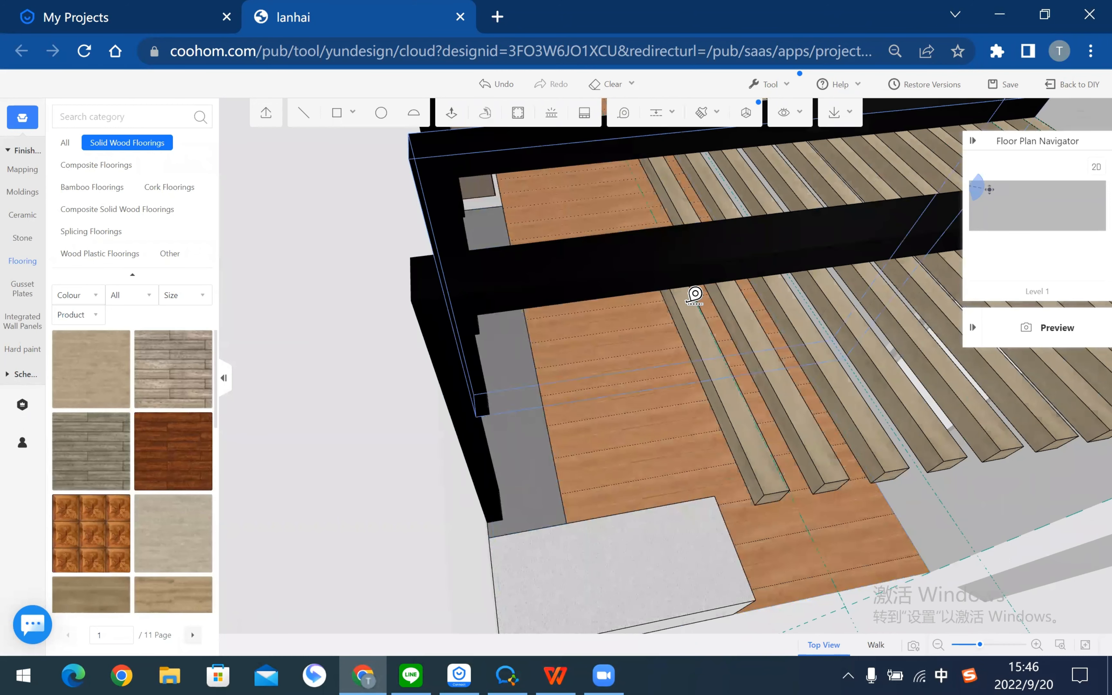
- Add guide lines 100 from the slat edge and 70 from it, plus guides off the beam edge
{"action": "left_click", "coordinate": [677, 302]}
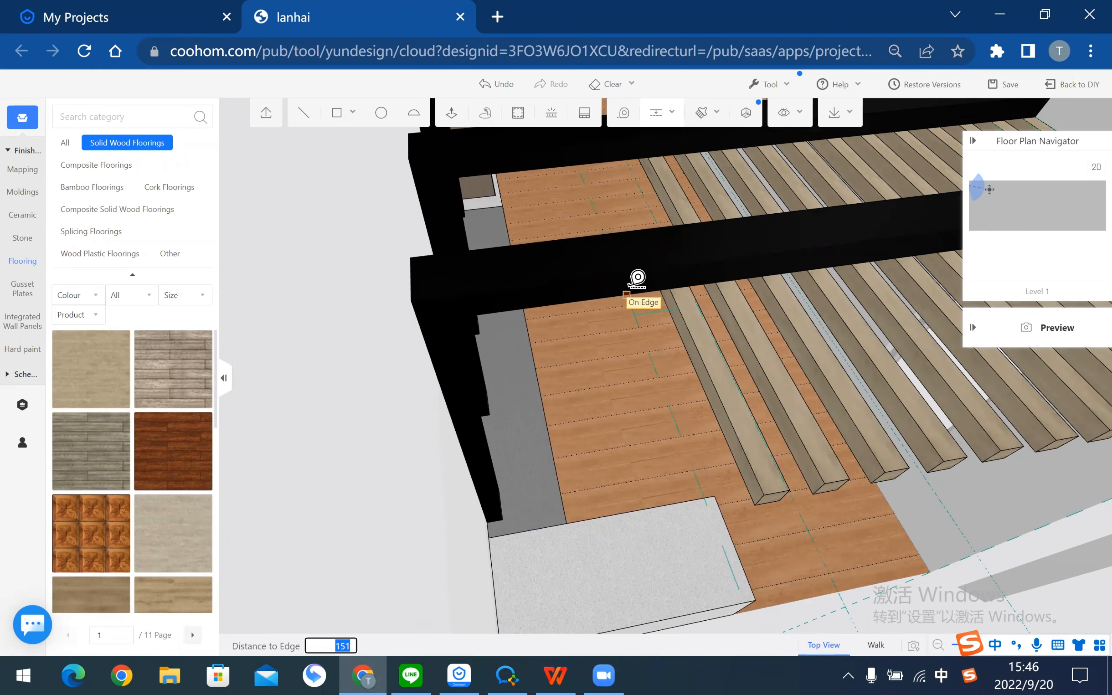
{"action": "key", "text": "Return"}
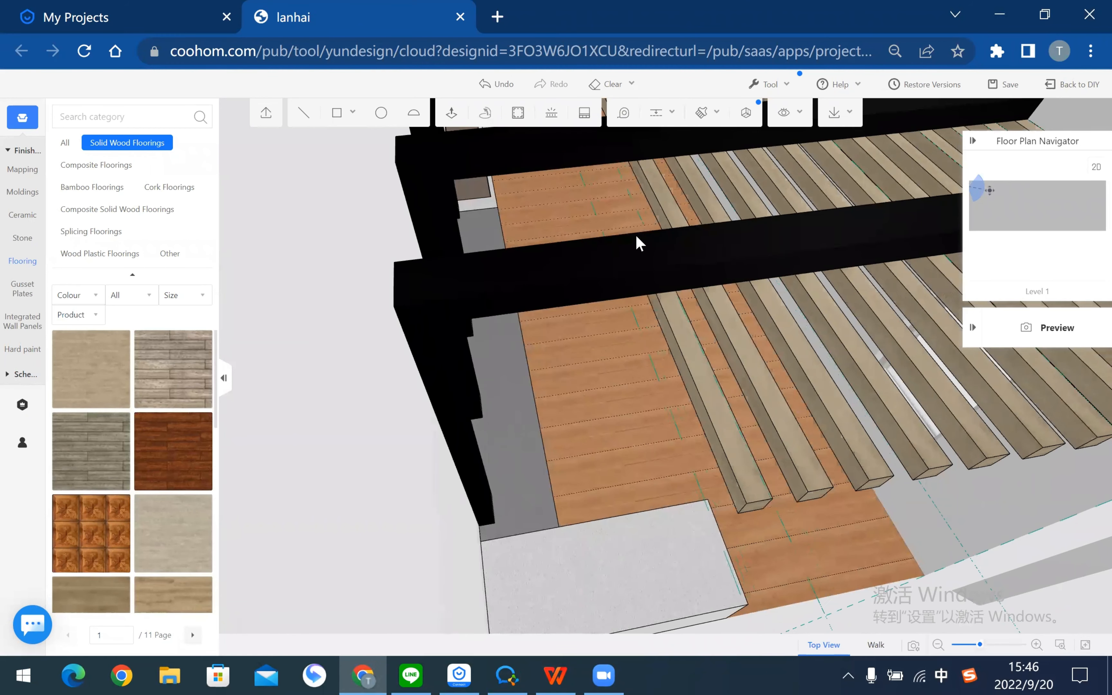
{"action": "left_click", "coordinate": [653, 118]}
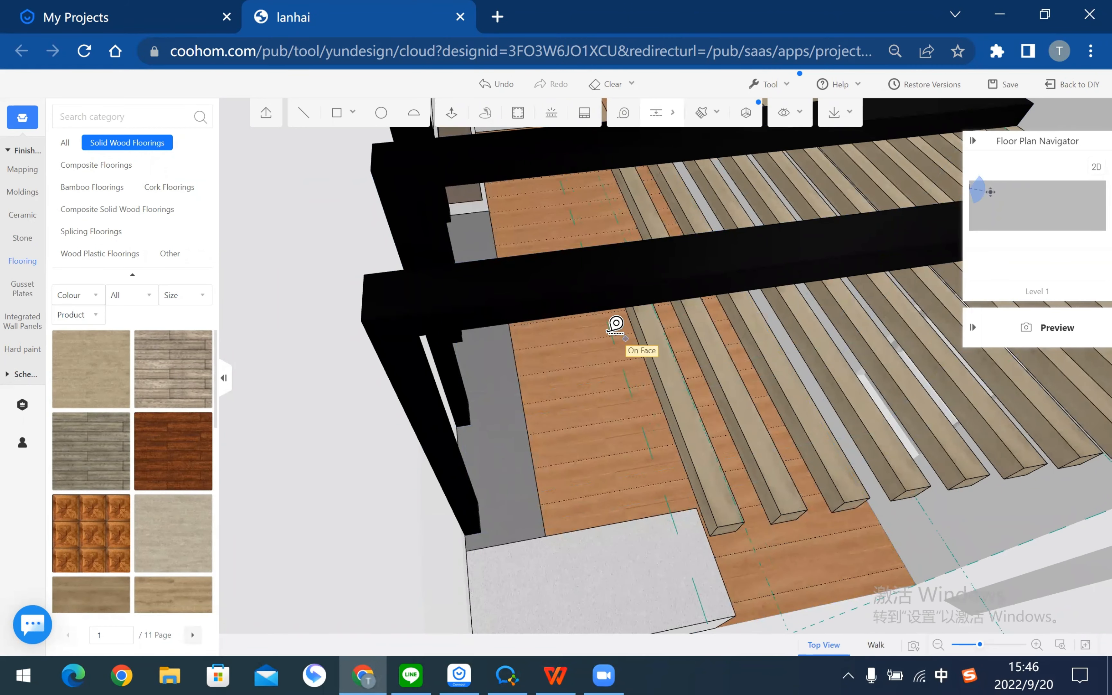
{"action": "left_click", "coordinate": [612, 335]}
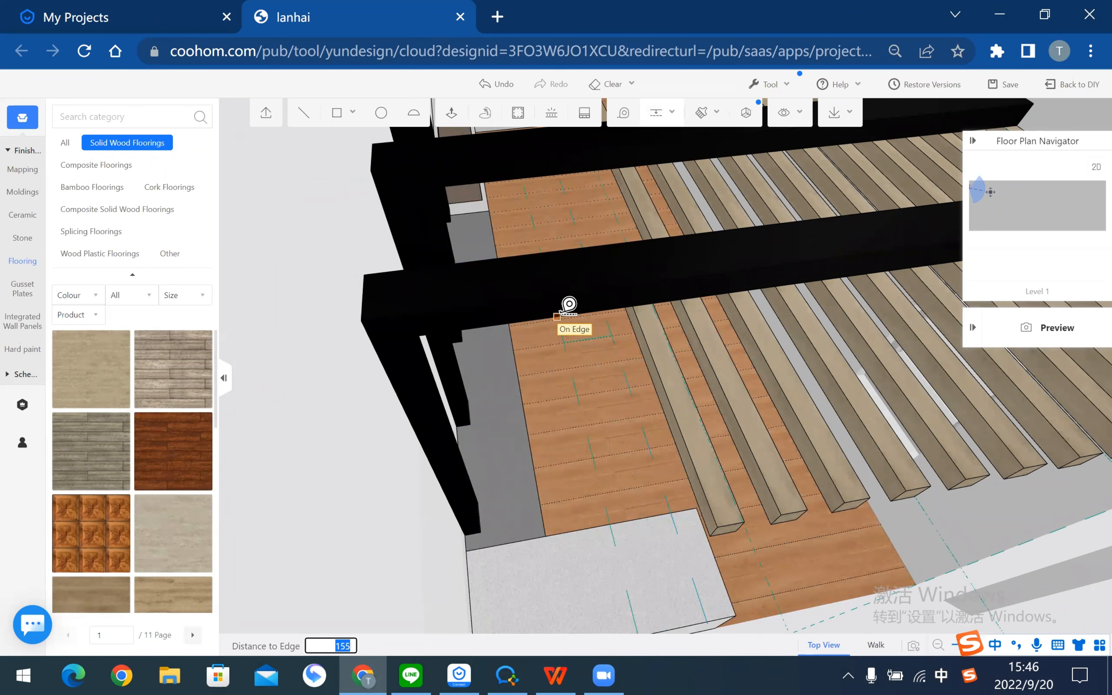
{"action": "key", "text": "Return"}
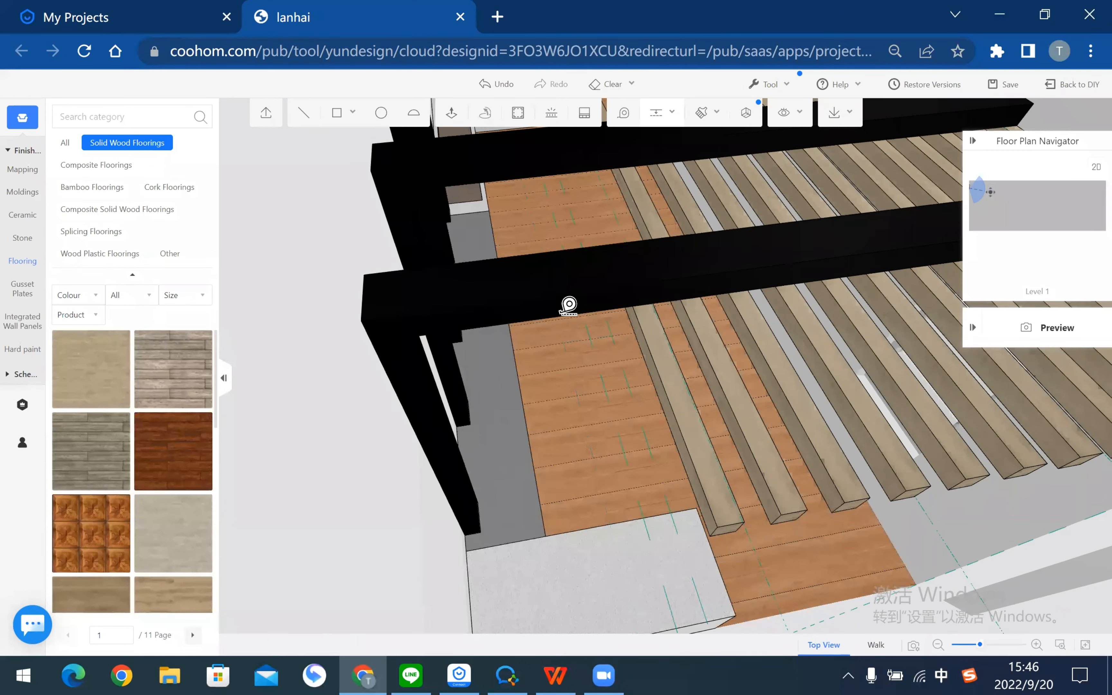
{"action": "right_click_drag", "start_coordinate": [485, 421], "coordinate": [570, 336]}
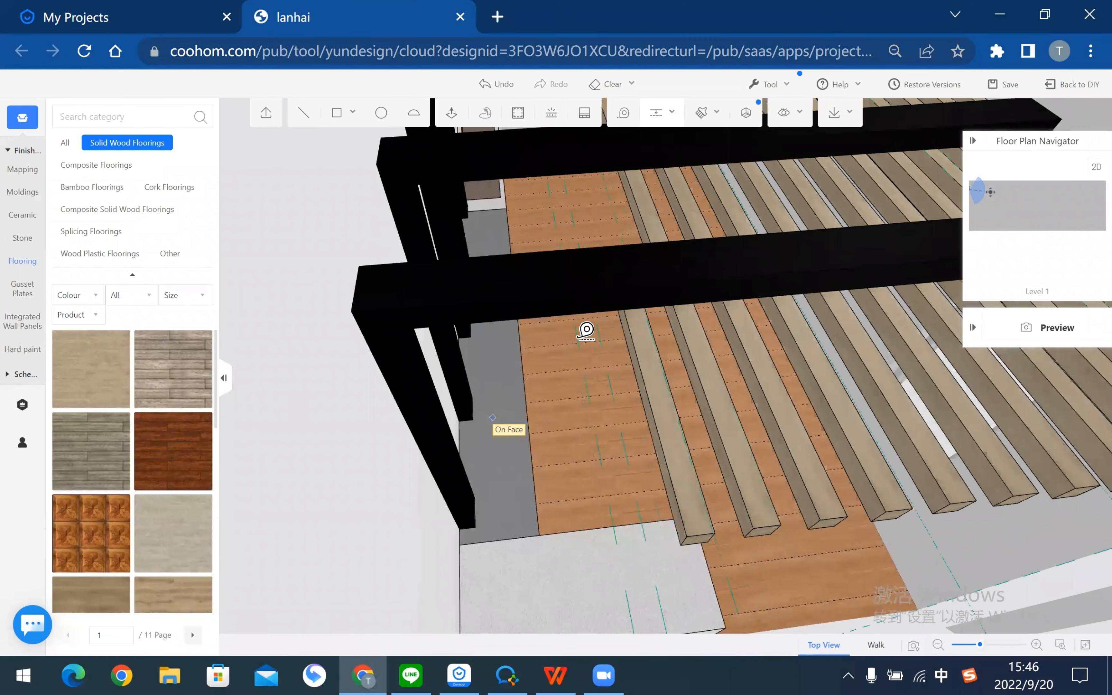
{"action": "left_click", "coordinate": [545, 316]}
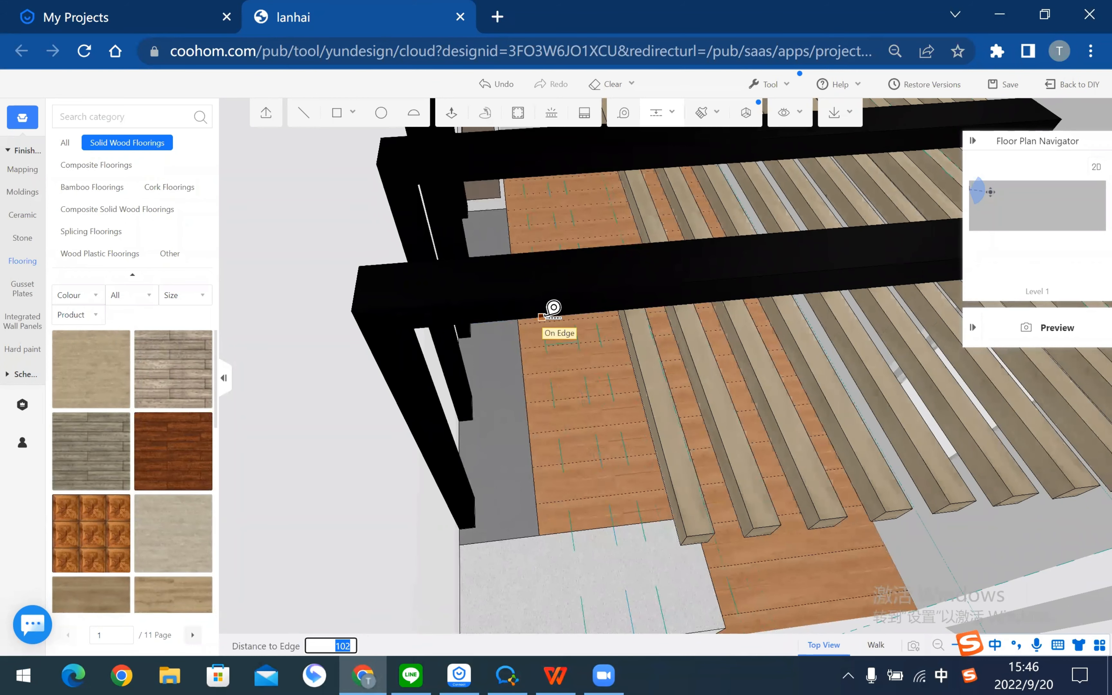
{"action": "type", "text": "1"}
{"action": "key", "text": "Return"}
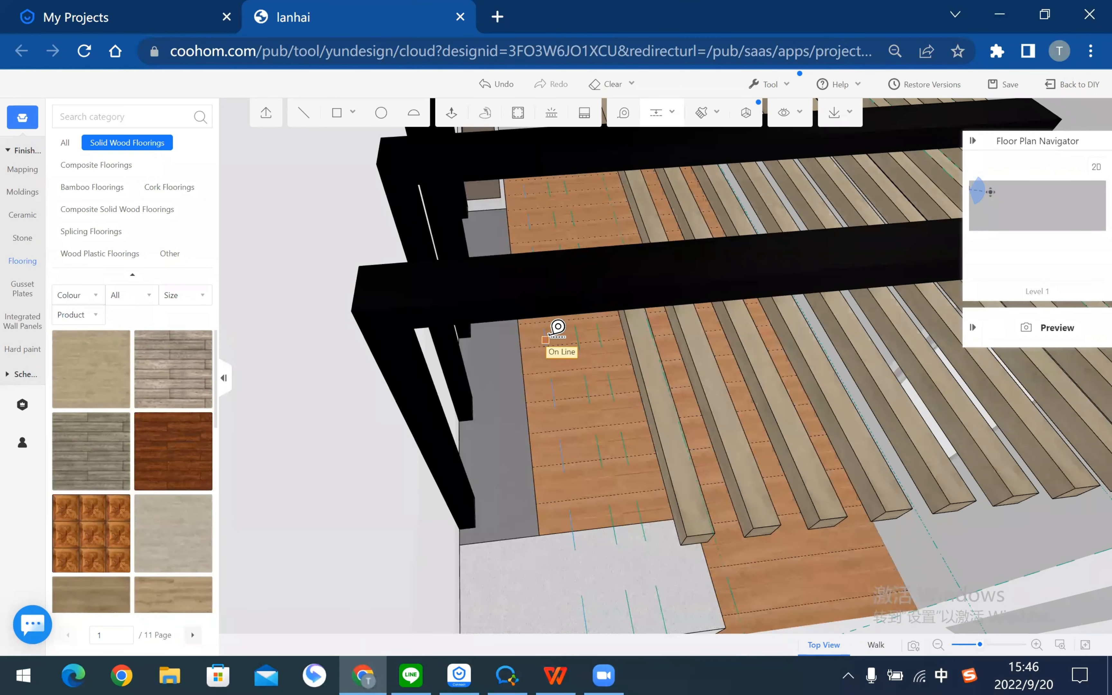
{"action": "left_click", "coordinate": [514, 319]}
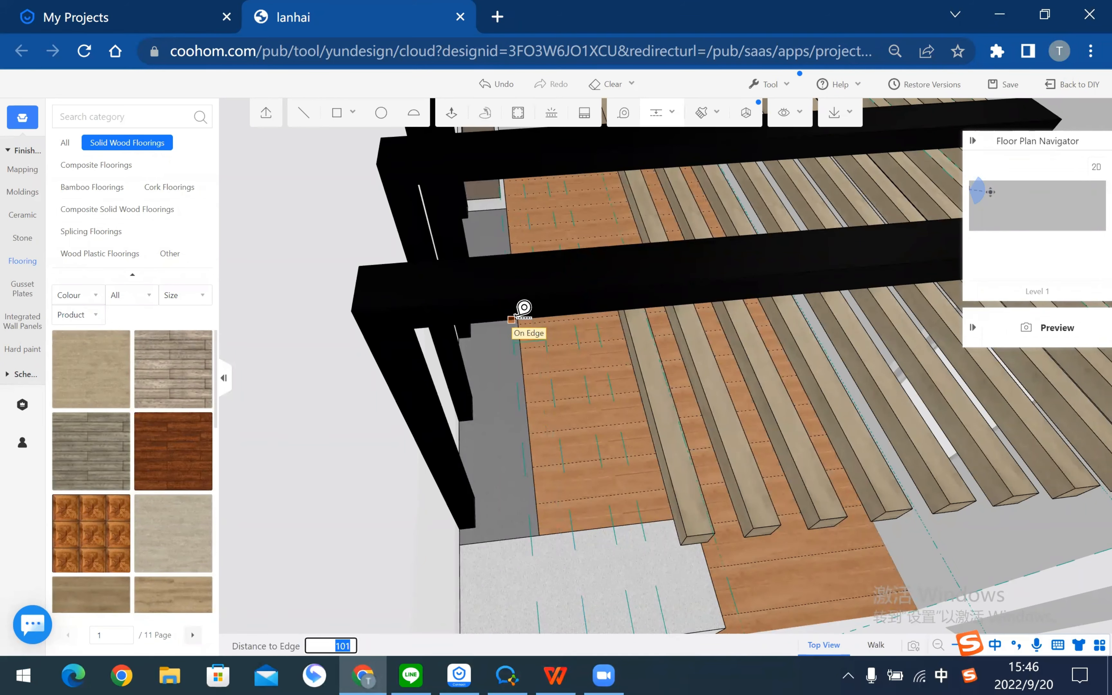
{"action": "key", "text": "Return"}
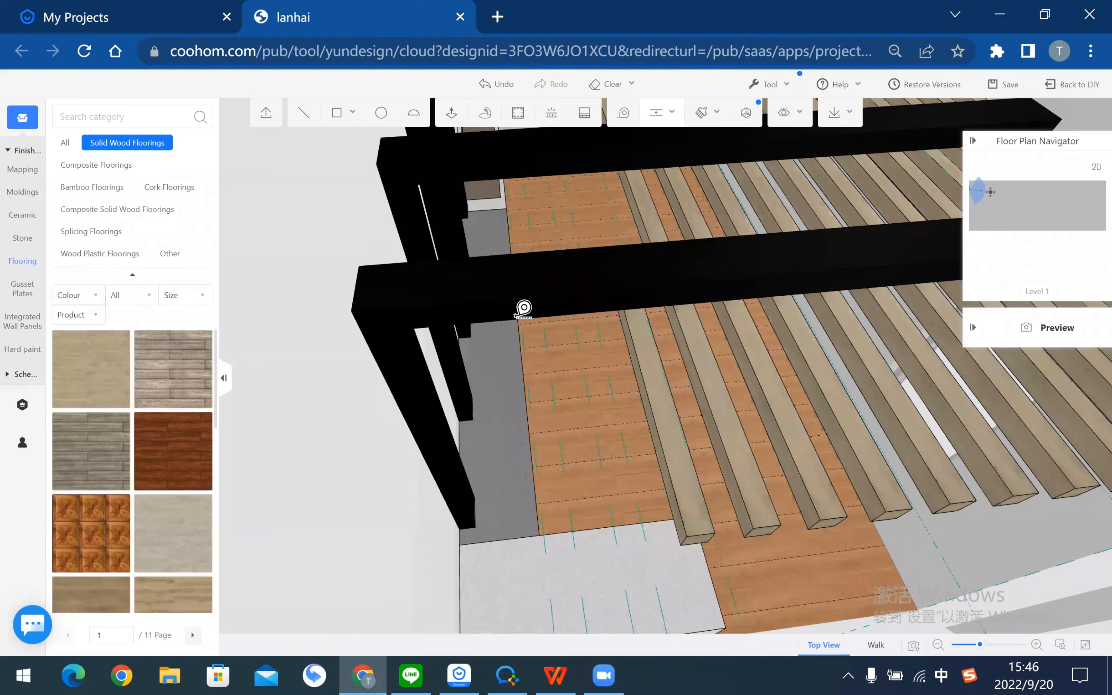
- Group the first deck slat and copy it twice onto successive guide intersections
{"action": "left_click", "coordinate": [645, 354]}
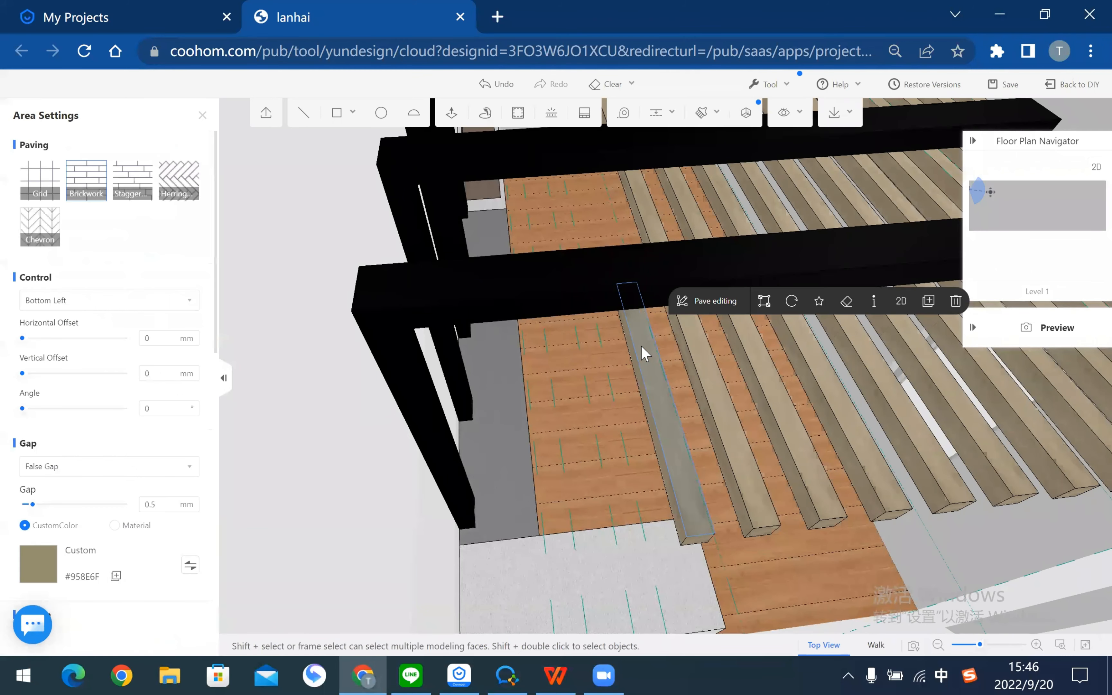
{"action": "double_click", "coordinate": [642, 348]}
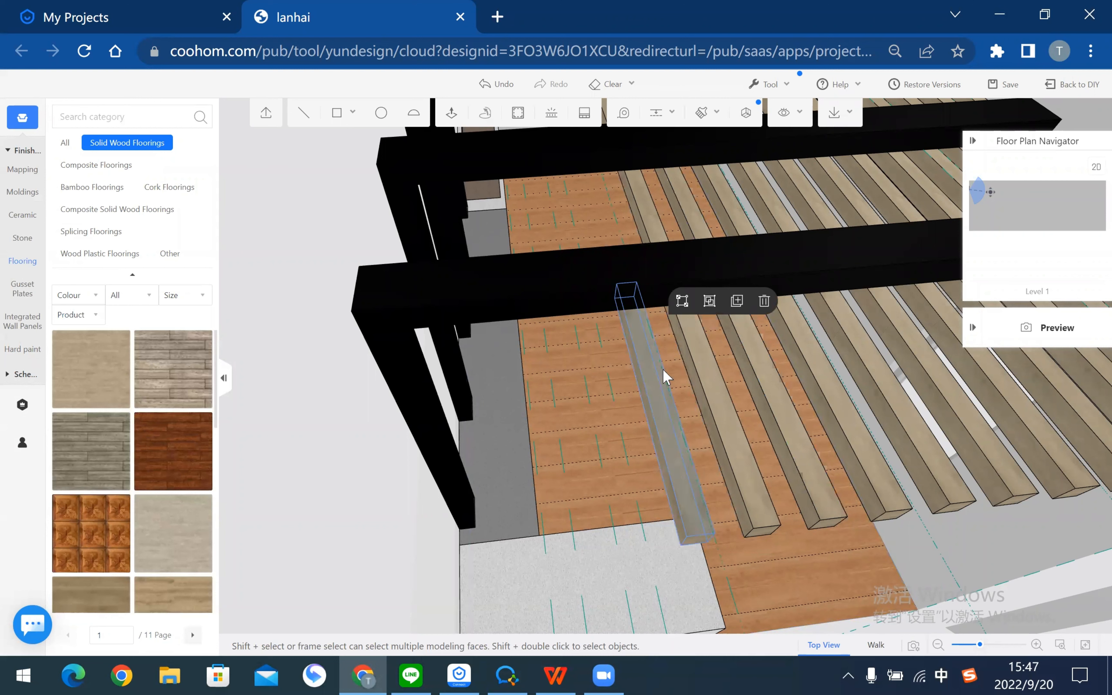
{"action": "left_click", "coordinate": [710, 304]}
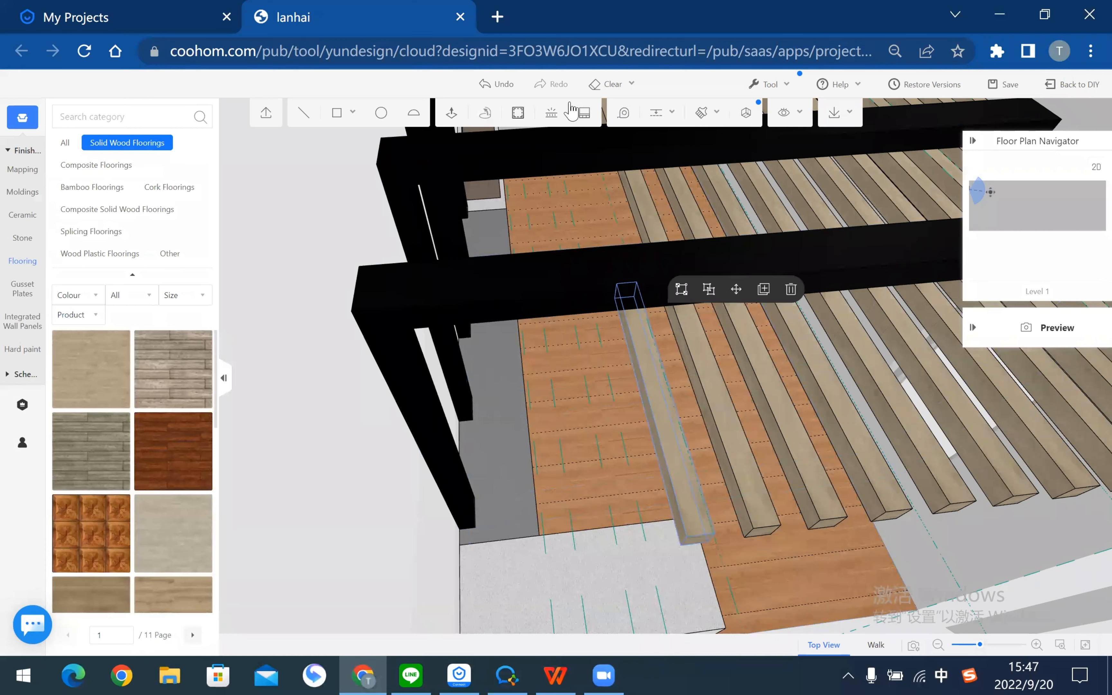
{"action": "left_click", "coordinate": [645, 307]}
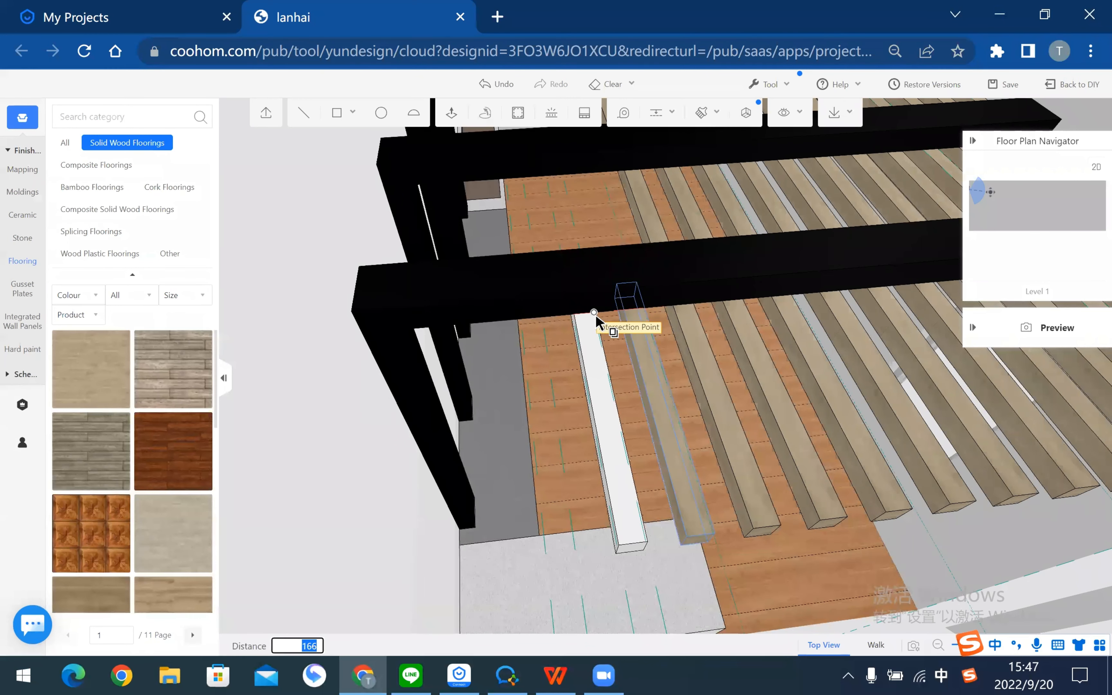
{"action": "left_click", "coordinate": [595, 314]}
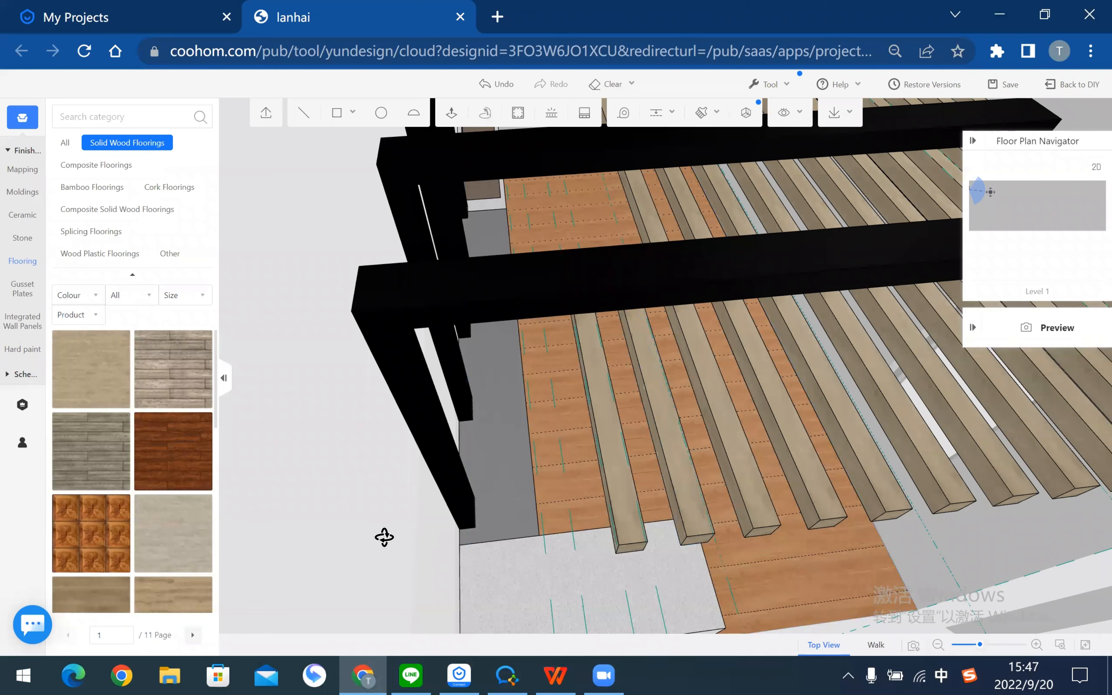
{"action": "left_click_drag", "start_coordinate": [384, 537], "coordinate": [580, 407]}
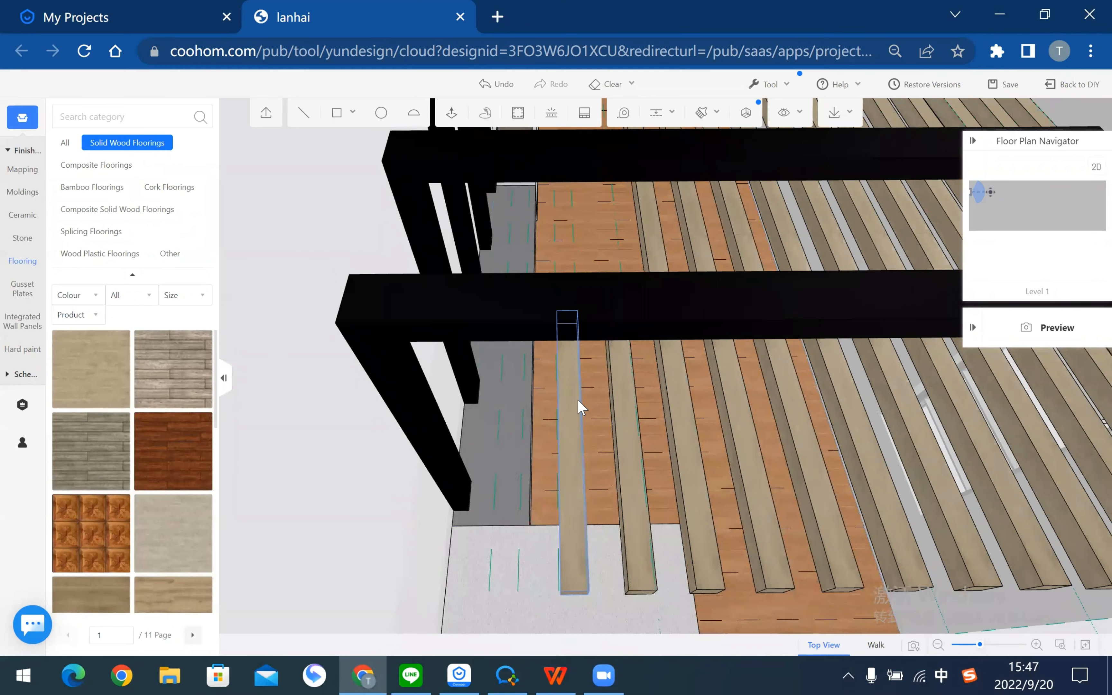
{"action": "left_click", "coordinate": [581, 407]}
{"action": "left_click", "coordinate": [637, 368]}
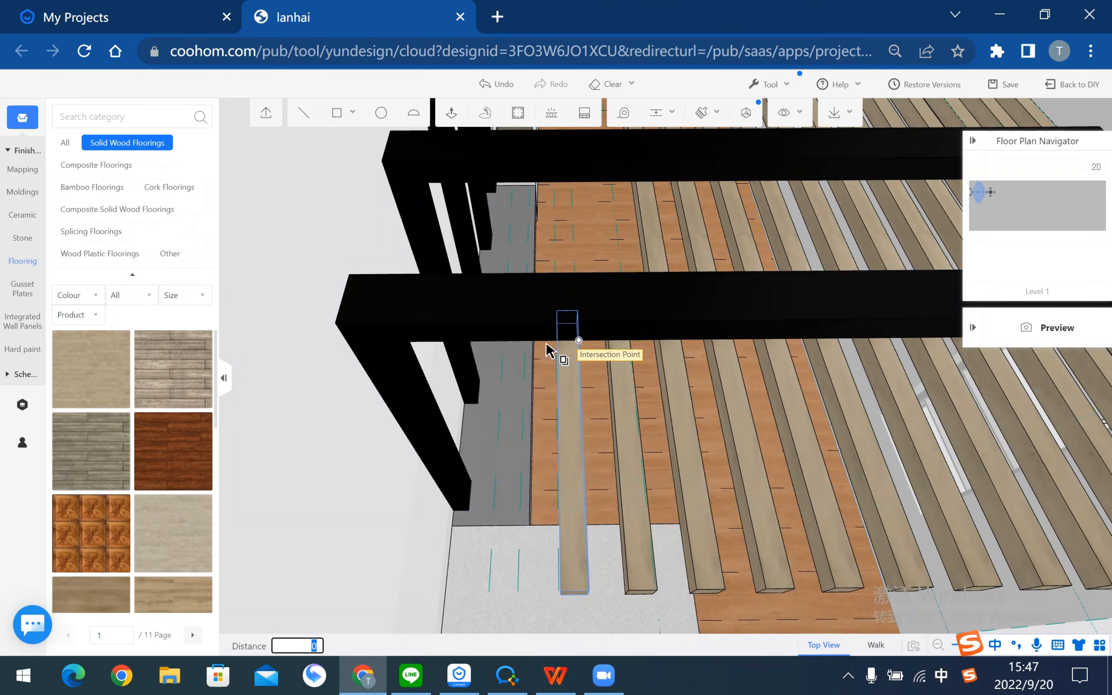
{"action": "left_click", "coordinate": [525, 343]}
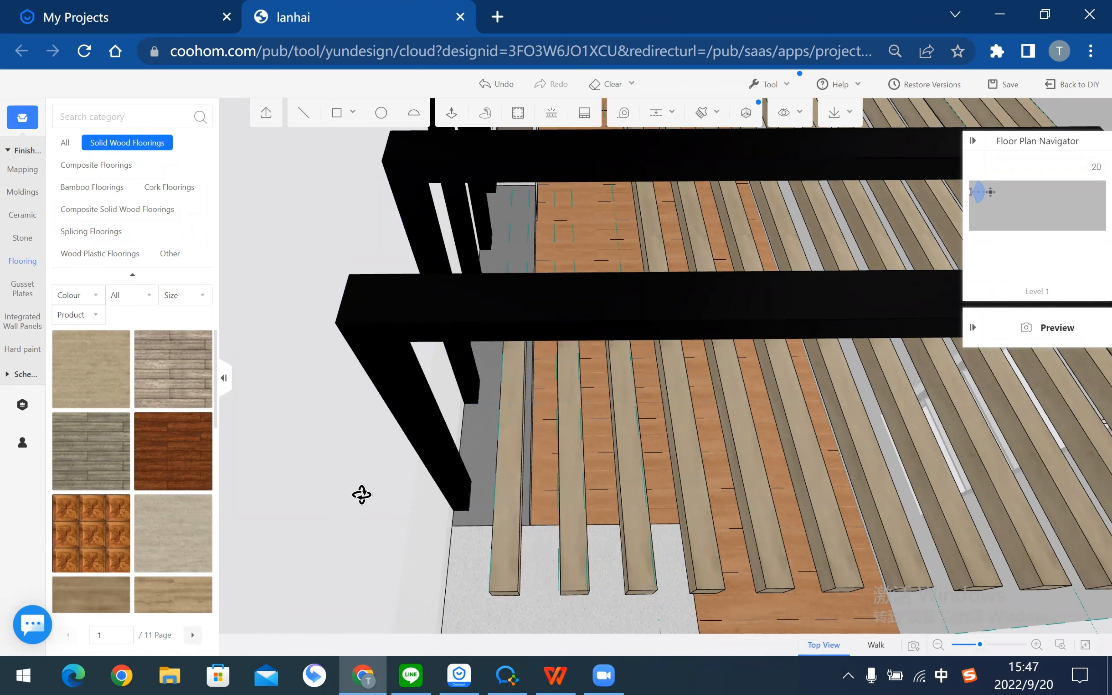
- Add a guide 100 from the beam edge and copy the edge slat beside the original
{"action": "middle_click_drag", "start_coordinate": [378, 490], "coordinate": [621, 338]}
{"action": "left_click", "coordinate": [653, 119]}
{"action": "left_click", "coordinate": [522, 268]}
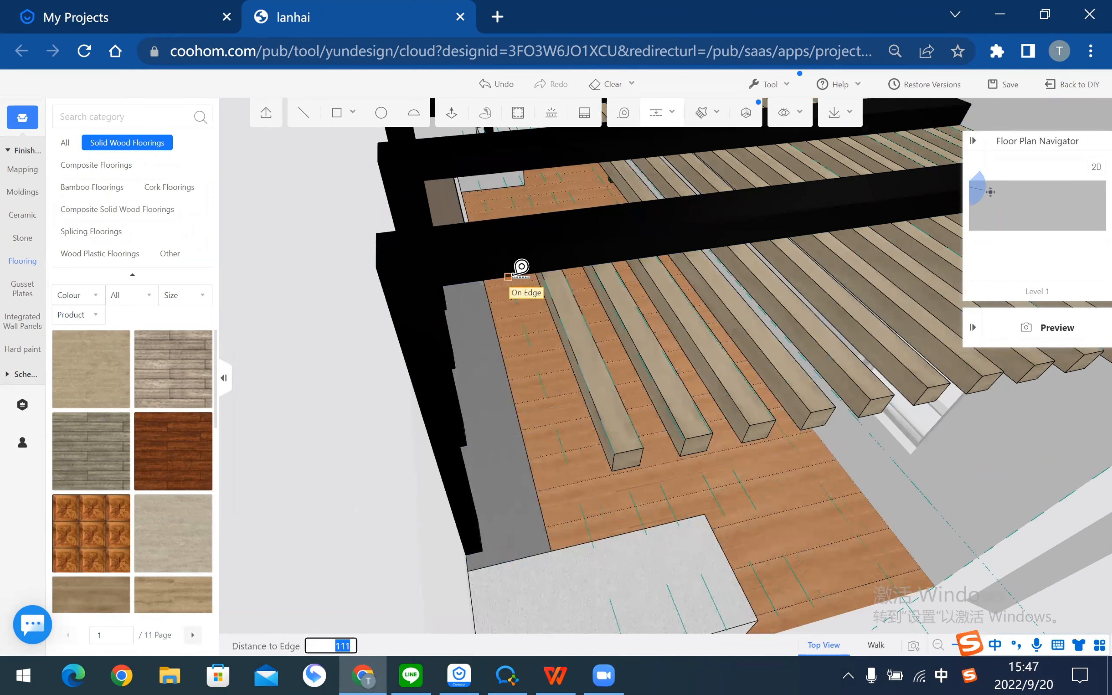
{"action": "key", "text": "Return"}
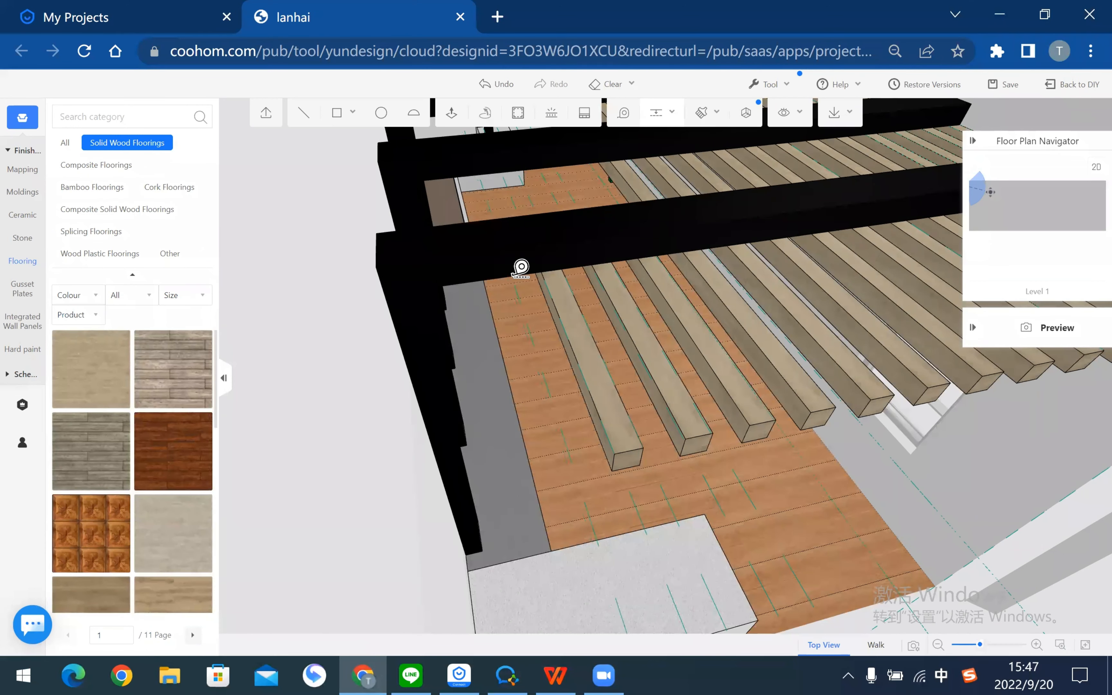
{"action": "left_click", "coordinate": [561, 332]}
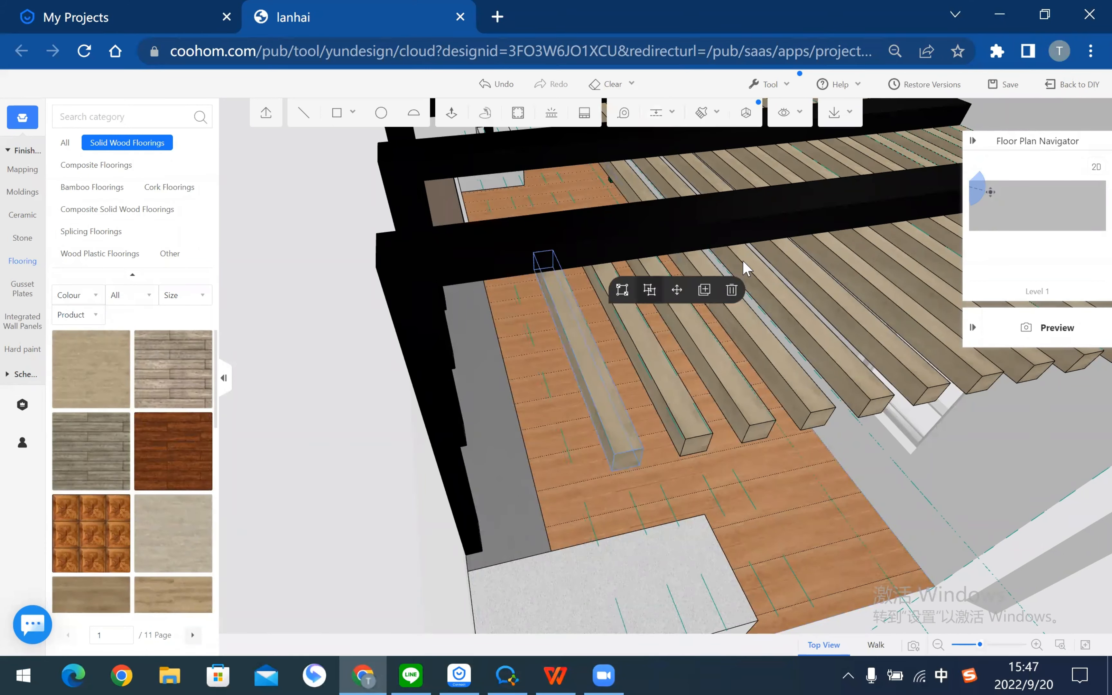
{"action": "left_click", "coordinate": [706, 292]}
{"action": "left_click", "coordinate": [559, 267]}
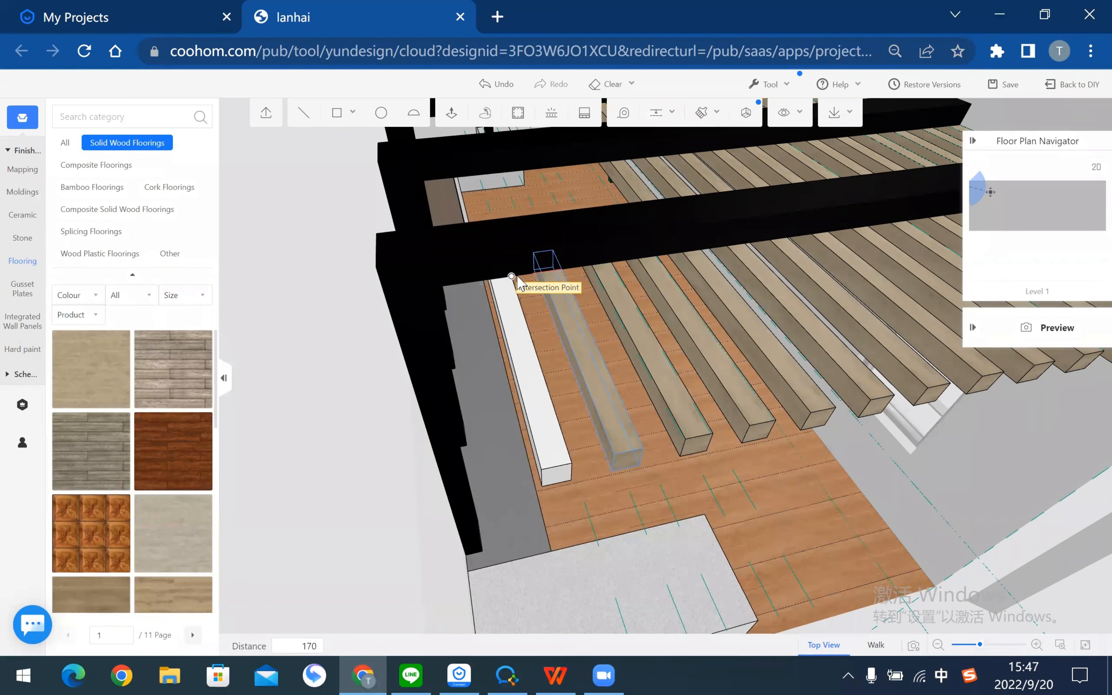
{"action": "left_click", "coordinate": [517, 274]}
- From a steeper top-down view, add a guide line 100 from the deck edge
{"action": "middle_click_drag", "start_coordinate": [352, 462], "coordinate": [377, 467]}
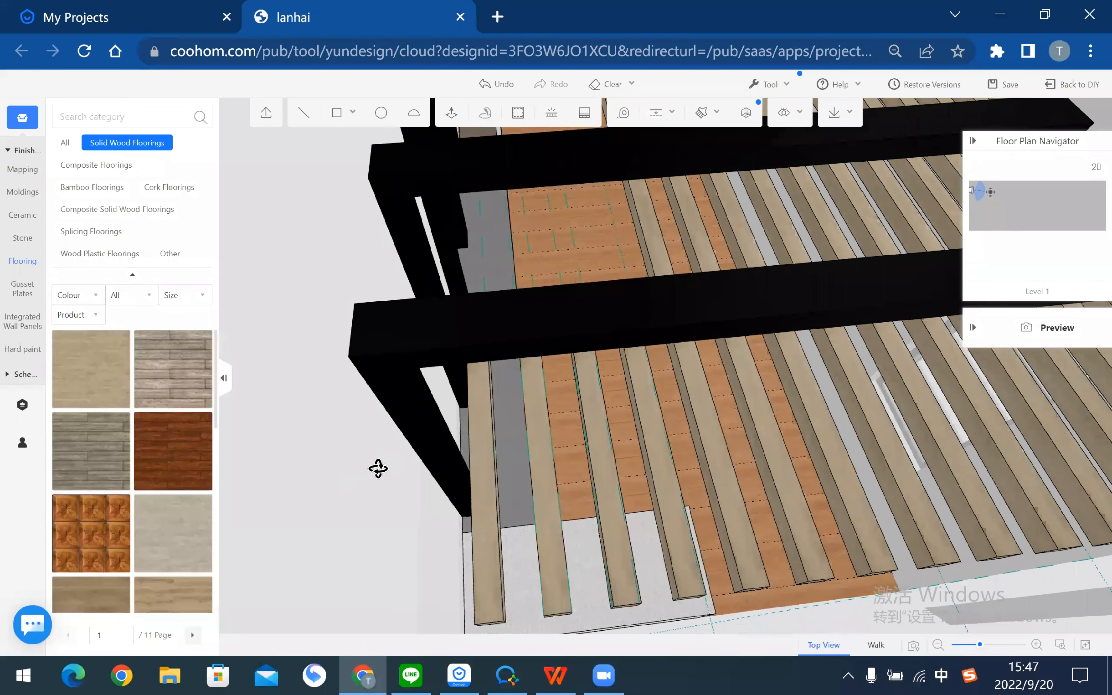
{"action": "scroll", "coordinate": [562, 425], "scroll_direction": "up", "scroll_amount": 5}
{"action": "middle_click_drag", "start_coordinate": [563, 416], "coordinate": [662, 221]}
{"action": "left_click", "coordinate": [654, 115]}
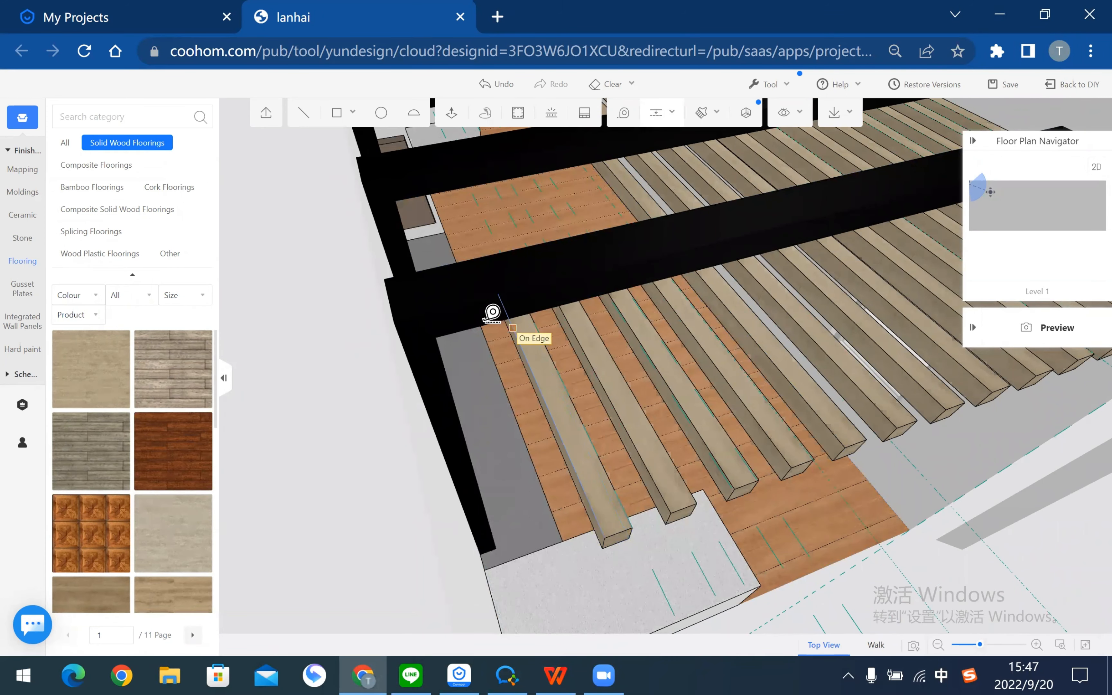
{"action": "left_click", "coordinate": [492, 314]}
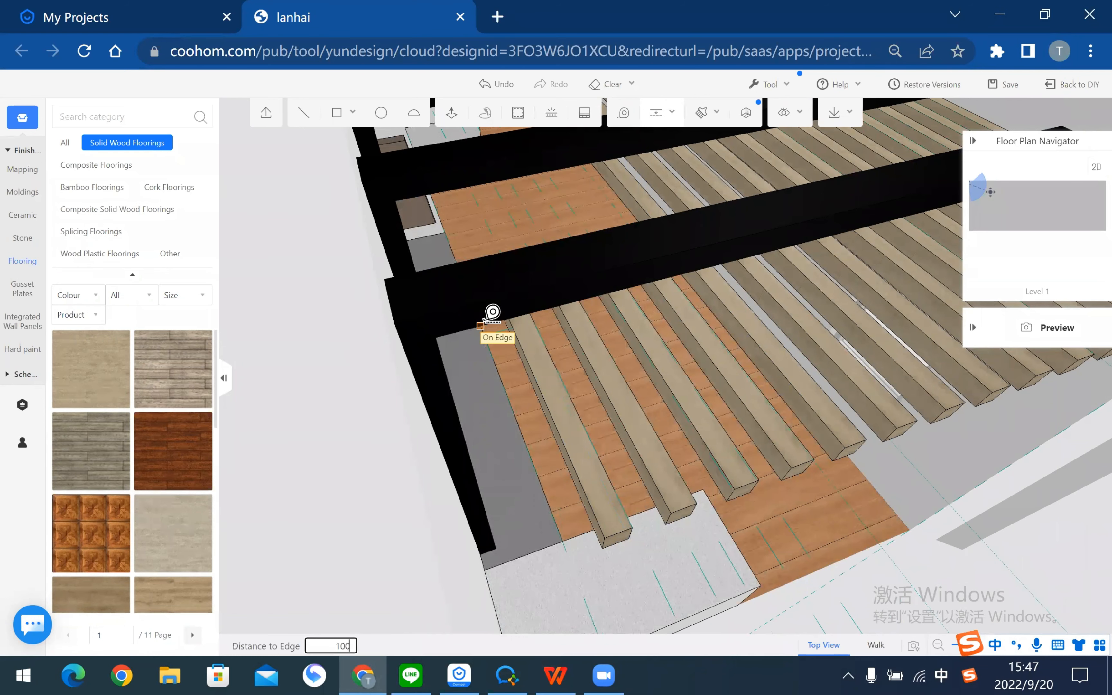
{"action": "key", "text": "Return"}
- Copy the first wooden slat out to the deck's left edge and view the whole pergola
{"action": "left_click", "coordinate": [550, 385]}
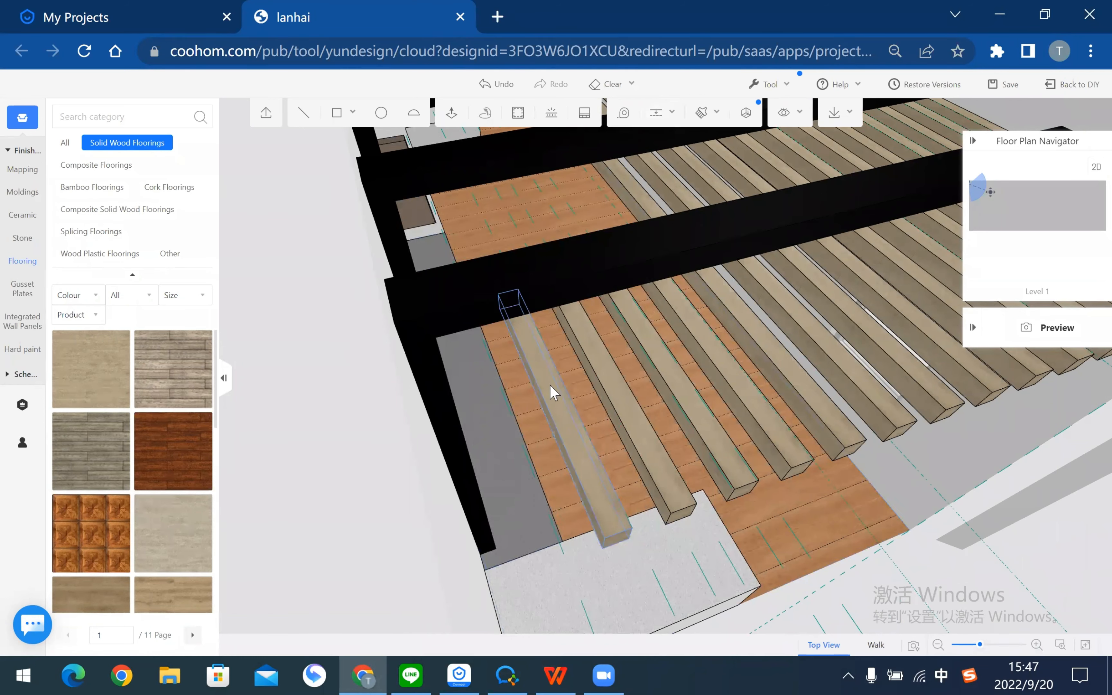
{"action": "left_click", "coordinate": [523, 318]}
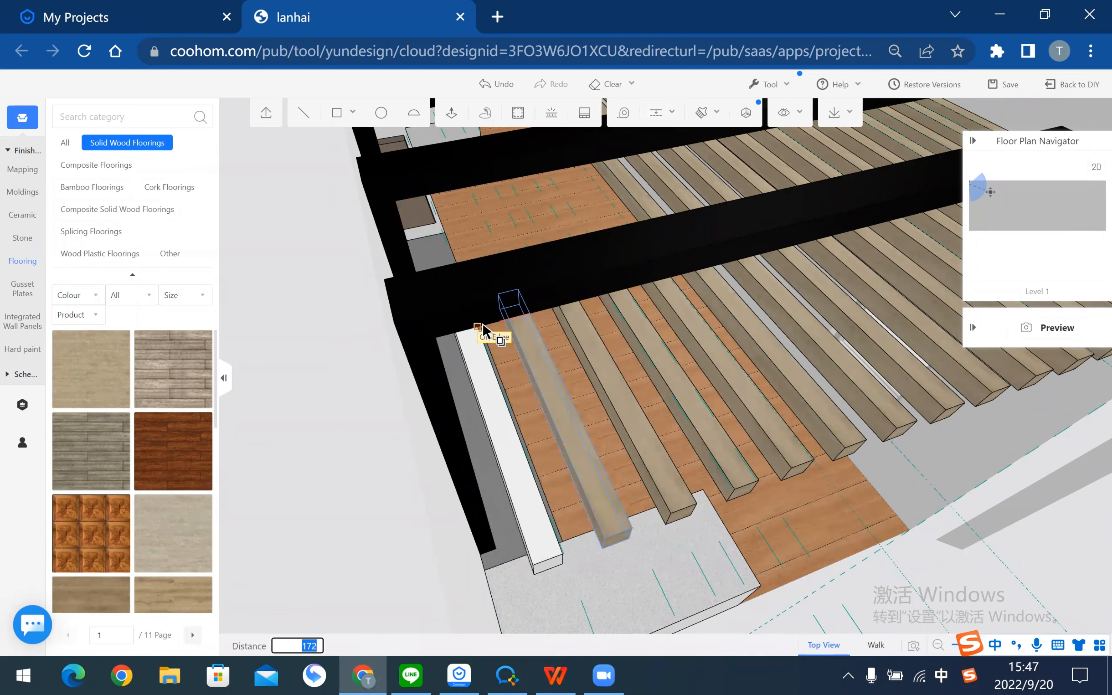
{"action": "left_click", "coordinate": [479, 328]}
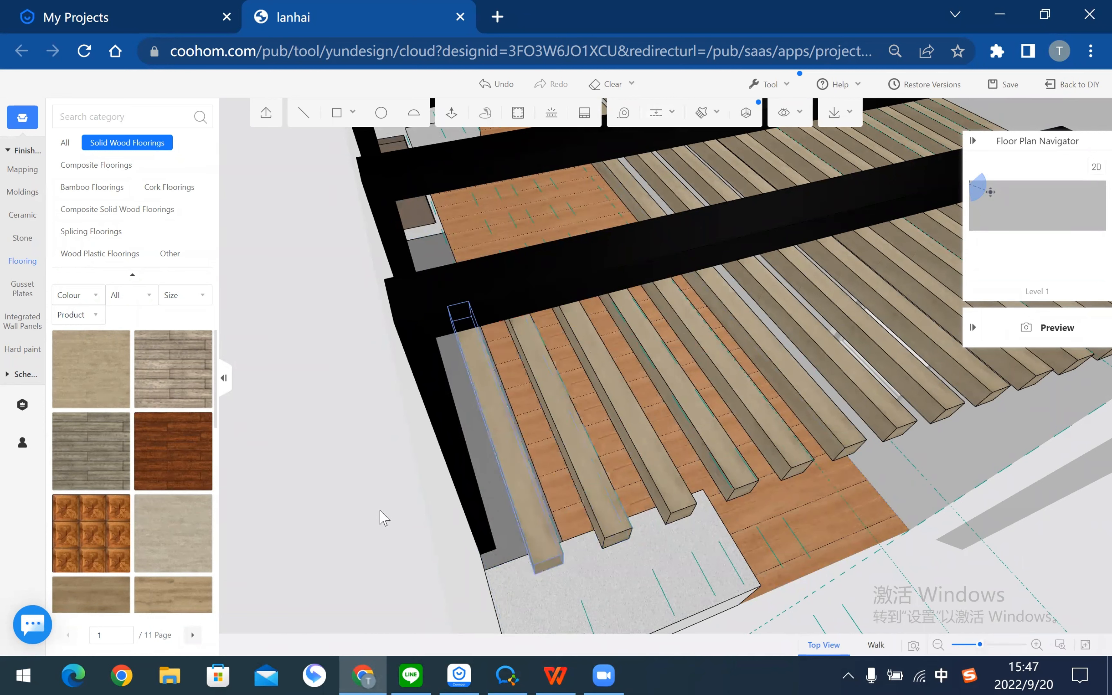
{"action": "left_click", "coordinate": [382, 528]}
{"action": "left_click_drag", "start_coordinate": [394, 521], "coordinate": [602, 498]}
{"action": "left_click_drag", "start_coordinate": [883, 462], "coordinate": [753, 438]}
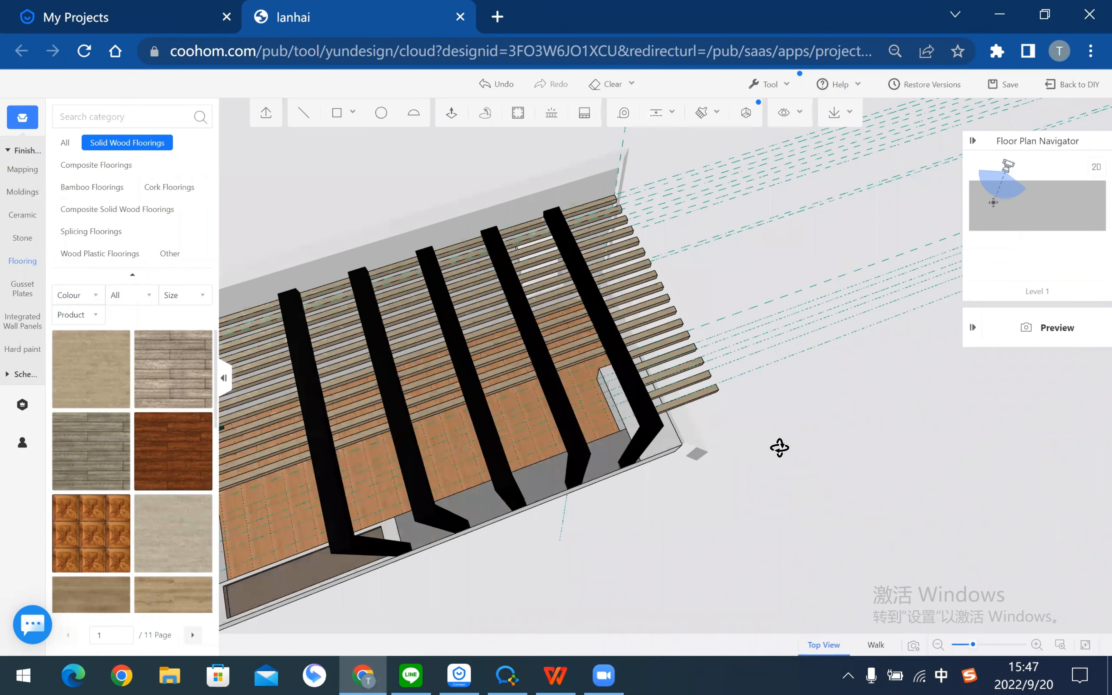
- Select the five protruding end slats and group them into one object
{"action": "scroll", "coordinate": [593, 396], "scroll_direction": "up", "scroll_amount": 5}
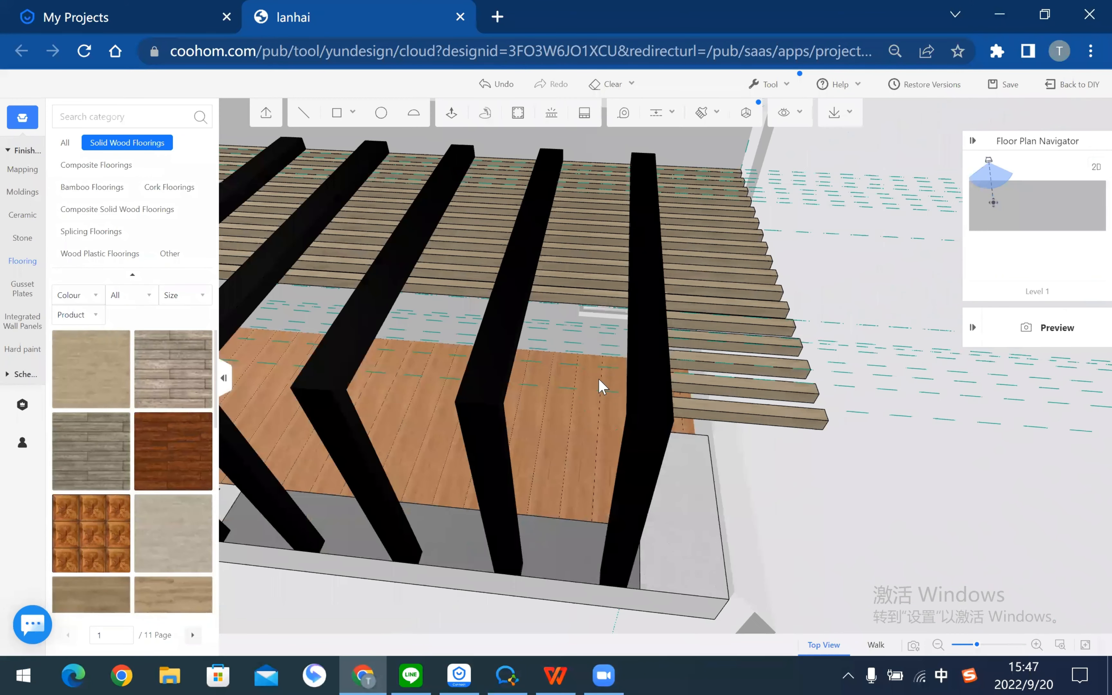
{"action": "left_click_drag", "start_coordinate": [602, 387], "coordinate": [414, 374]}
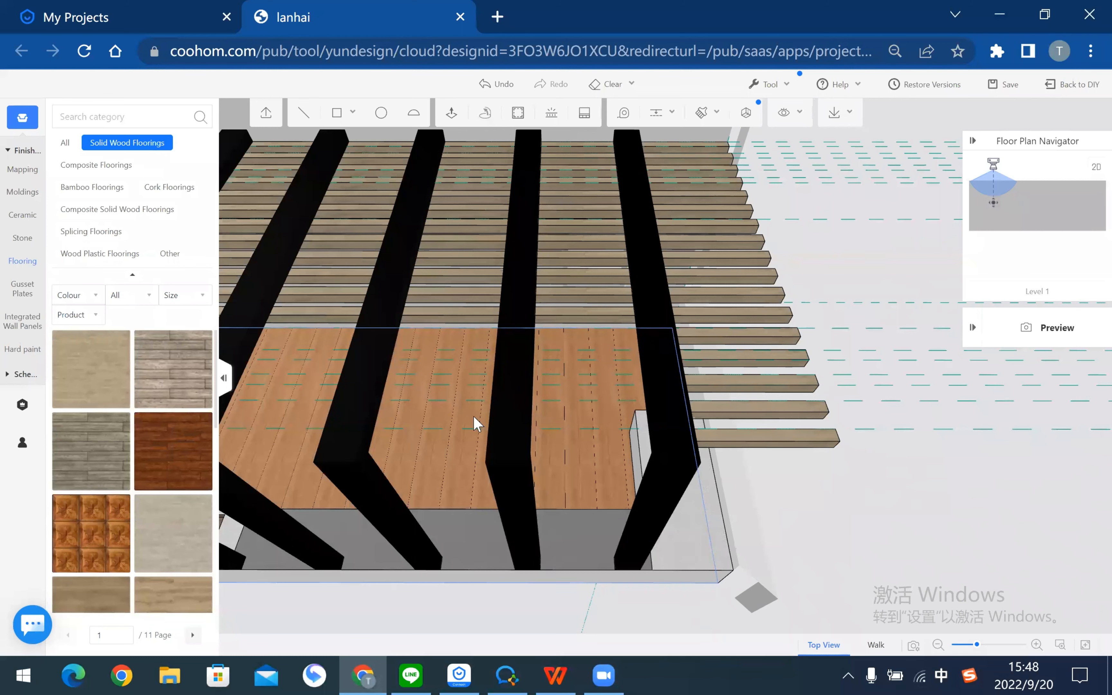
{"action": "left_click_drag", "start_coordinate": [789, 516], "coordinate": [728, 472]}
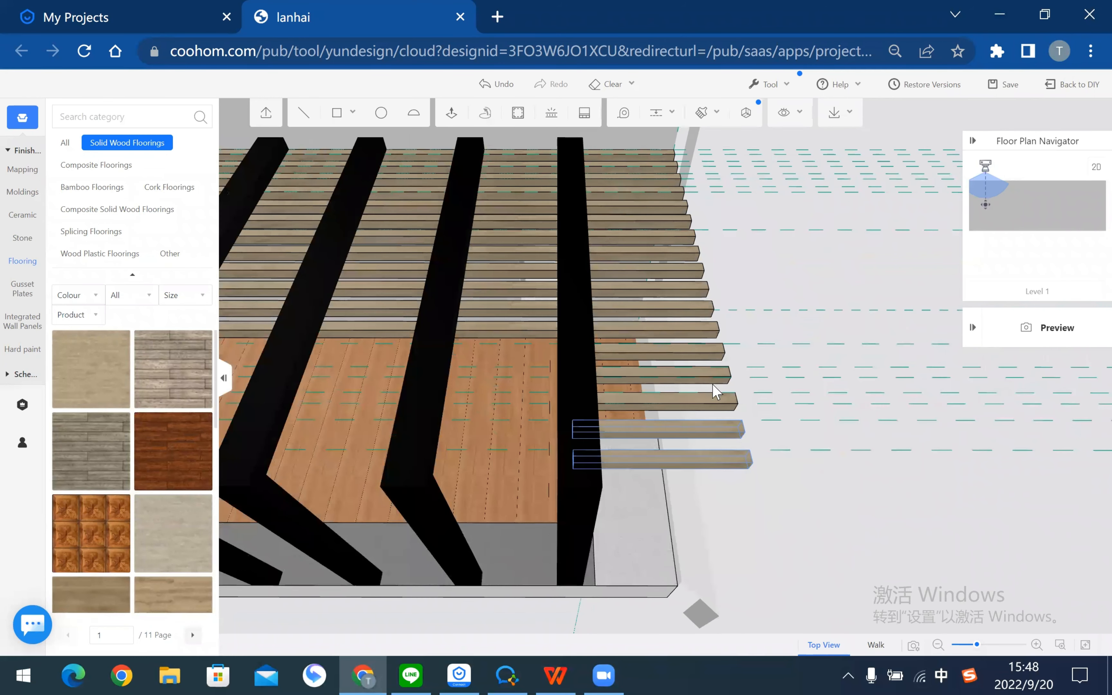
{"action": "left_click", "coordinate": [709, 399], "text": "ctrl"}
{"action": "left_click", "coordinate": [697, 375], "text": "ctrl"}
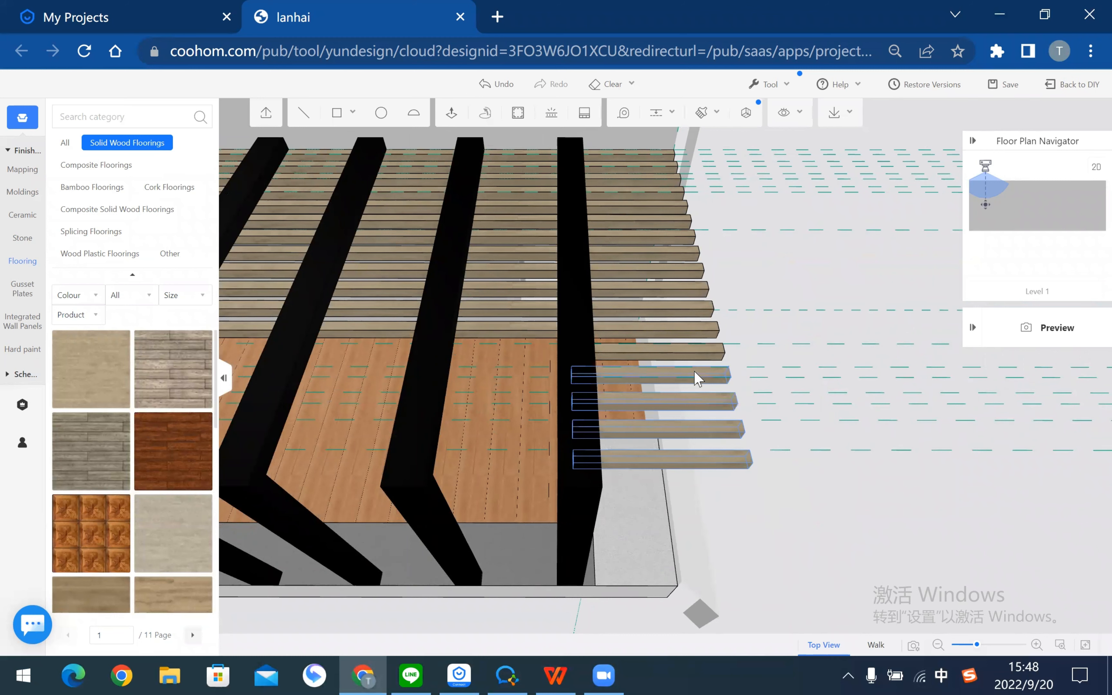
{"action": "left_click", "coordinate": [711, 349], "text": "ctrl"}
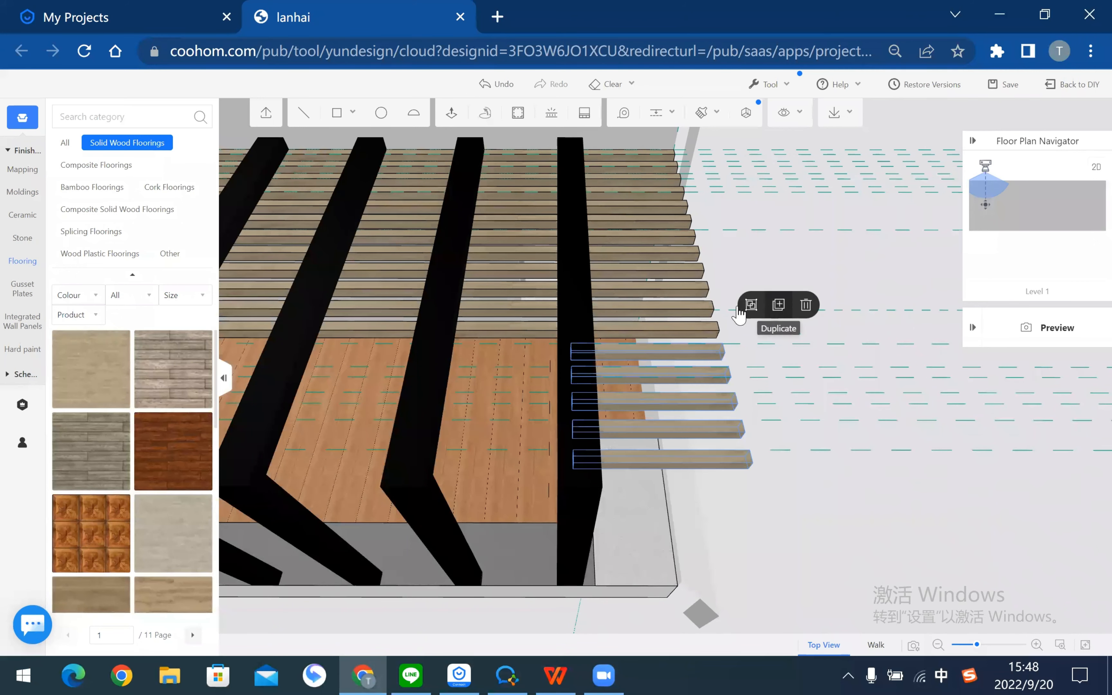
{"action": "left_click", "coordinate": [749, 305]}
- Duplicate the slat group from its corner to a guide intersection farther over the deck
{"action": "left_click_drag", "start_coordinate": [849, 499], "coordinate": [823, 500]}
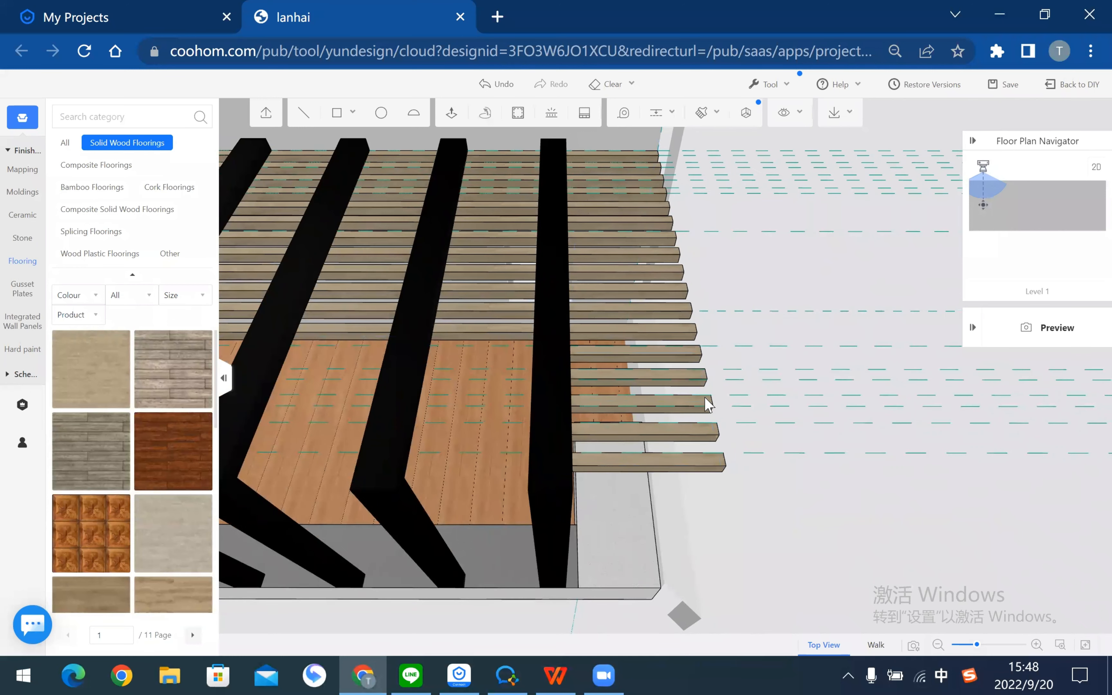
{"action": "left_click", "coordinate": [688, 401]}
{"action": "left_click", "coordinate": [780, 357]}
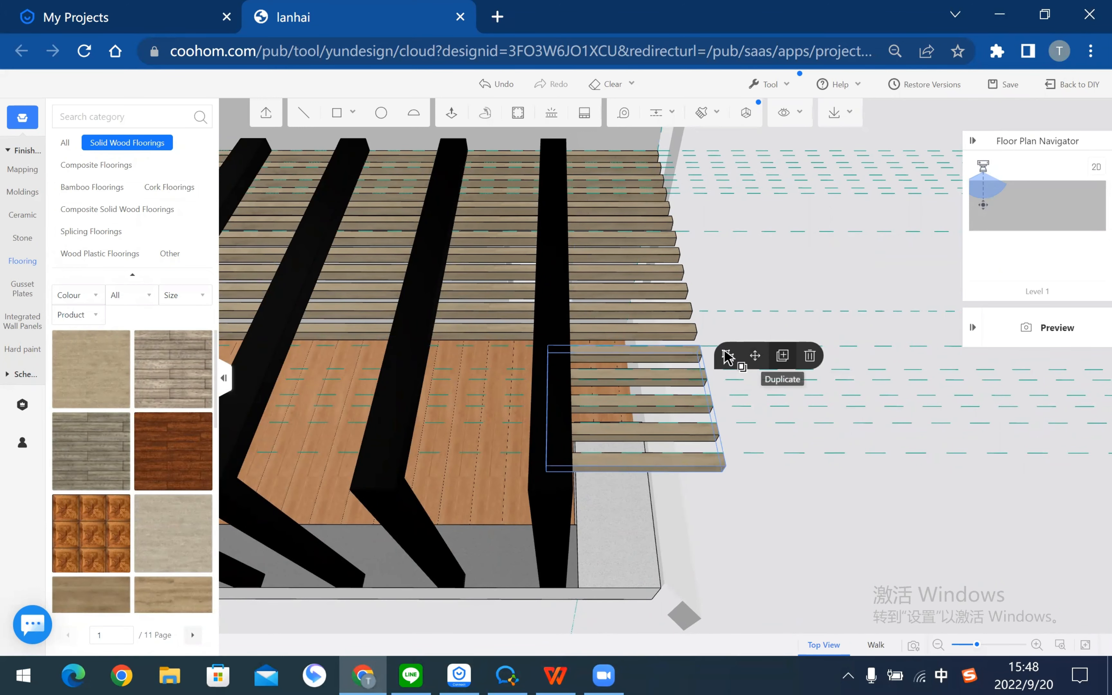
{"action": "left_click", "coordinate": [700, 346]}
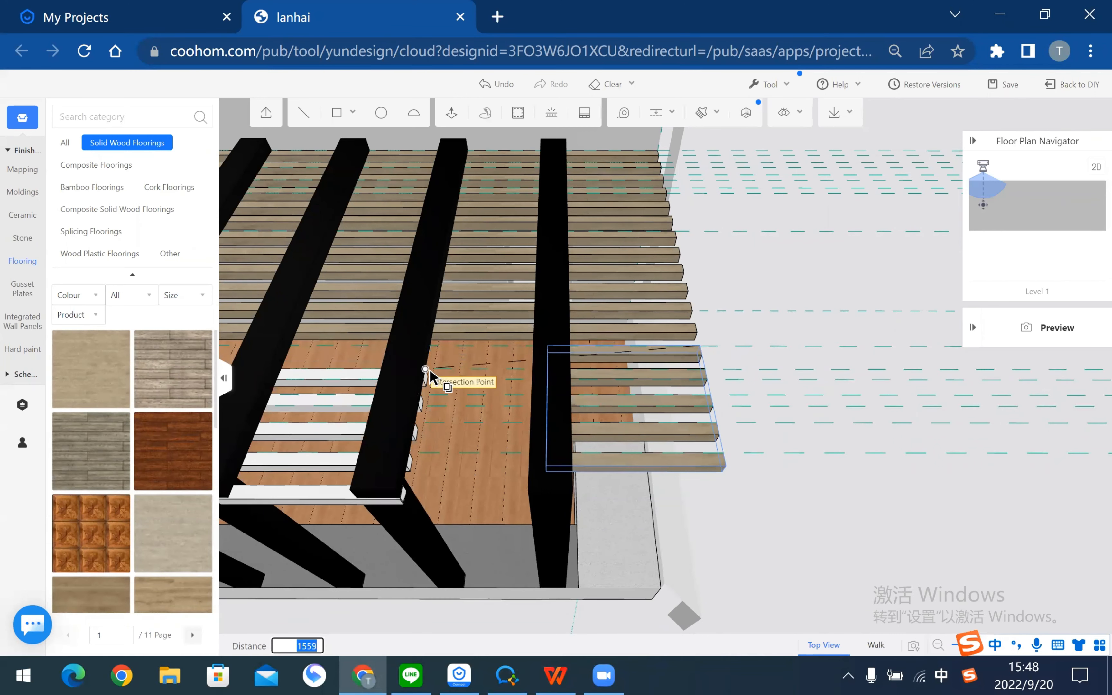
{"action": "left_click", "coordinate": [434, 345]}
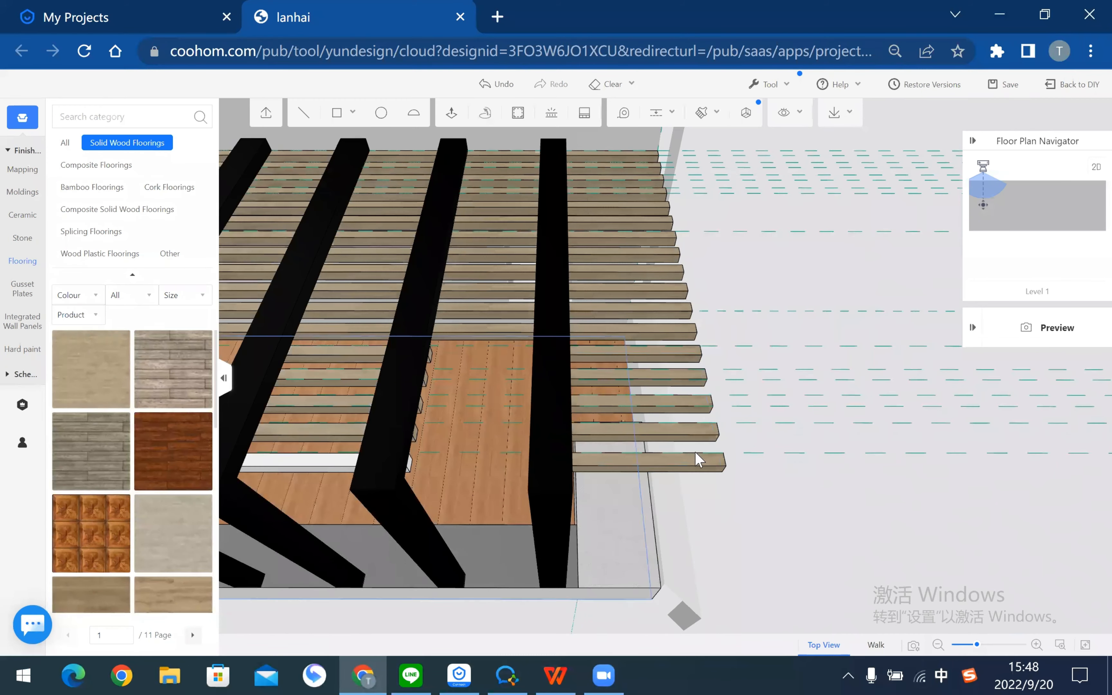
{"action": "left_click_drag", "start_coordinate": [835, 516], "coordinate": [459, 393]}
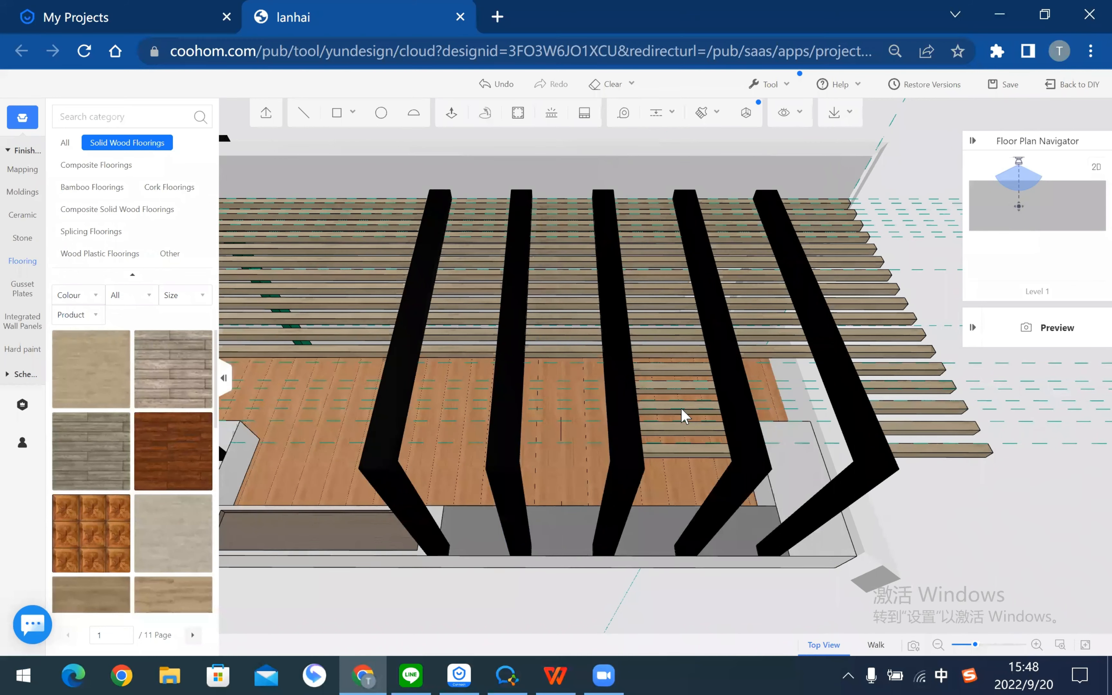
- Copy the slat group from its end point to the beam's middle point
{"action": "left_click", "coordinate": [678, 424]}
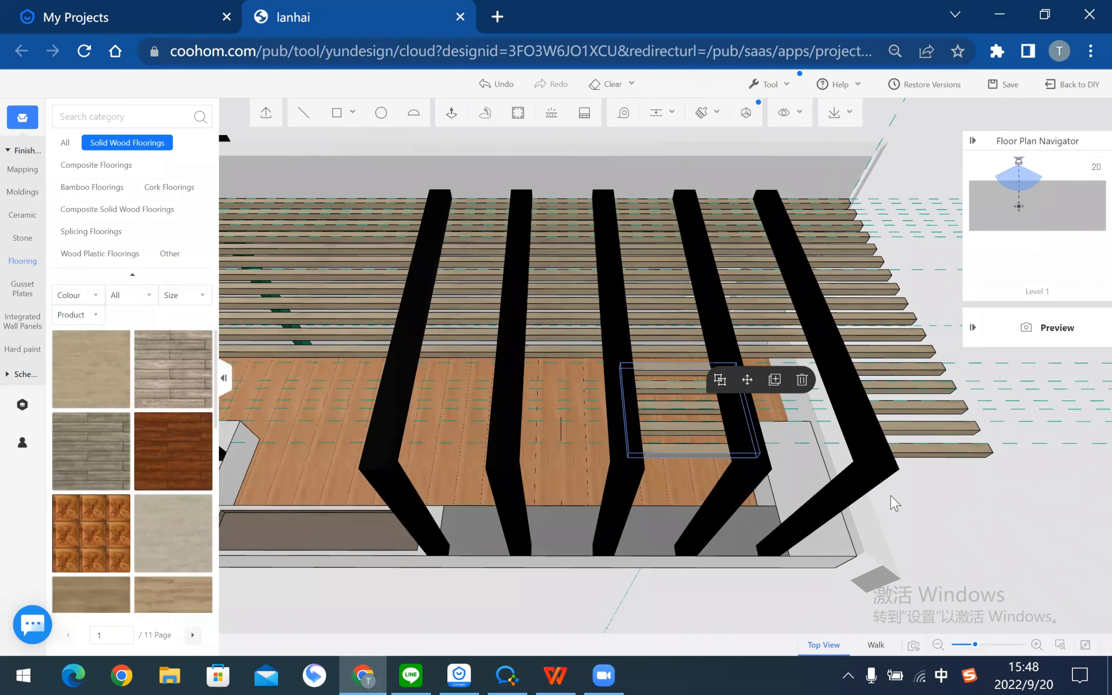
{"action": "right_click_drag", "start_coordinate": [827, 388], "coordinate": [776, 393]}
{"action": "left_click", "coordinate": [741, 381]}
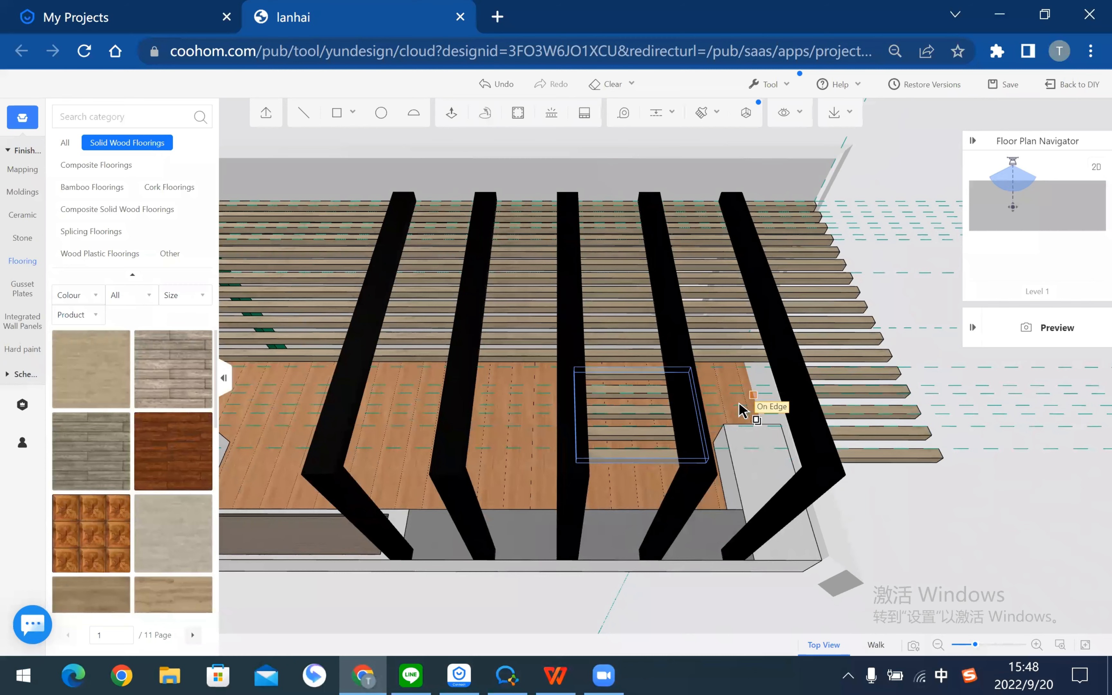
{"action": "middle_click_drag", "start_coordinate": [736, 405], "coordinate": [303, 572]}
{"action": "scroll", "coordinate": [665, 405], "scroll_direction": "up", "scroll_amount": 1}
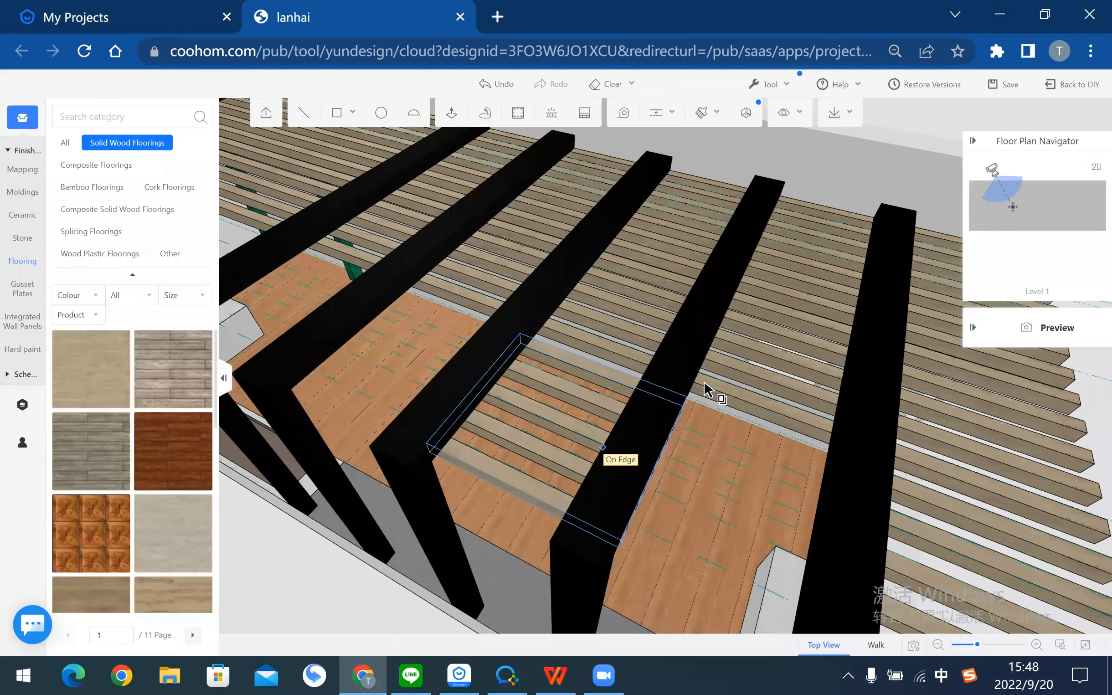
{"action": "scroll", "coordinate": [690, 404], "scroll_direction": "up", "scroll_amount": 1}
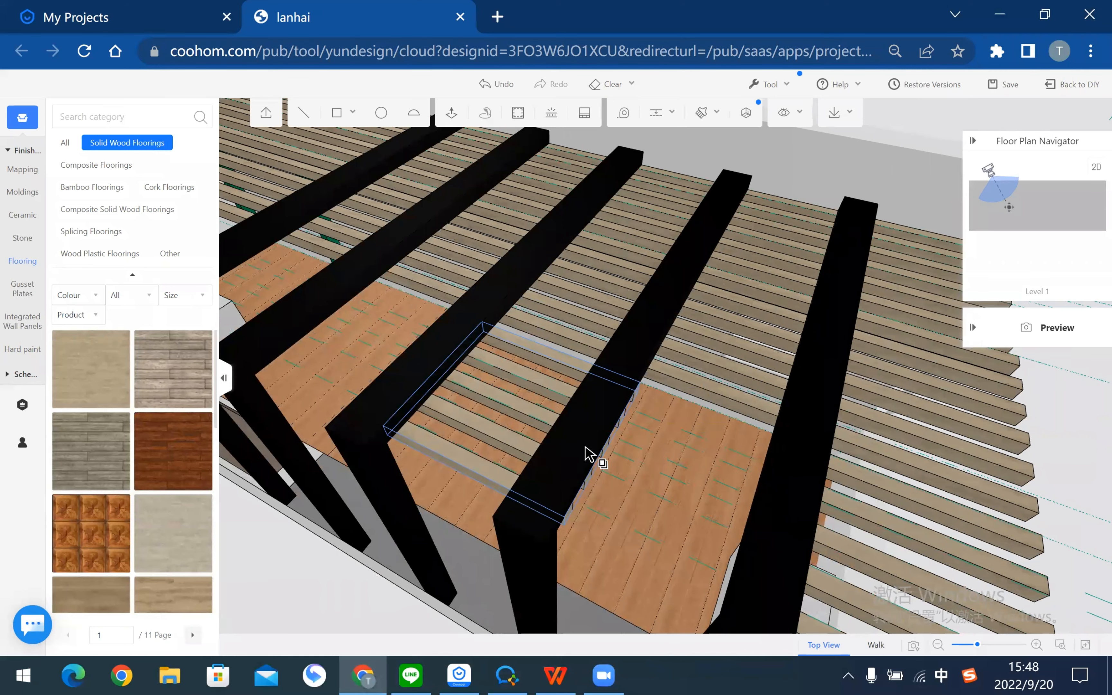
{"action": "scroll", "coordinate": [589, 454], "scroll_direction": "up", "scroll_amount": 1}
{"action": "scroll", "coordinate": [708, 522], "scroll_direction": "down", "scroll_amount": 3}
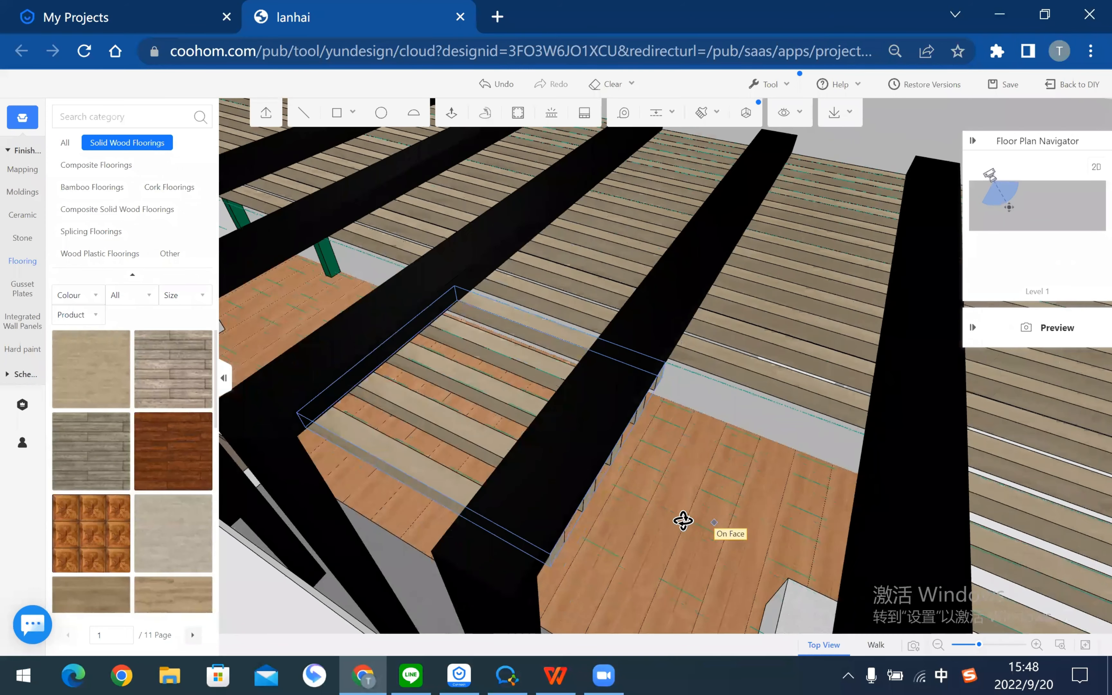
{"action": "middle_click_drag", "start_coordinate": [694, 520], "coordinate": [687, 510]}
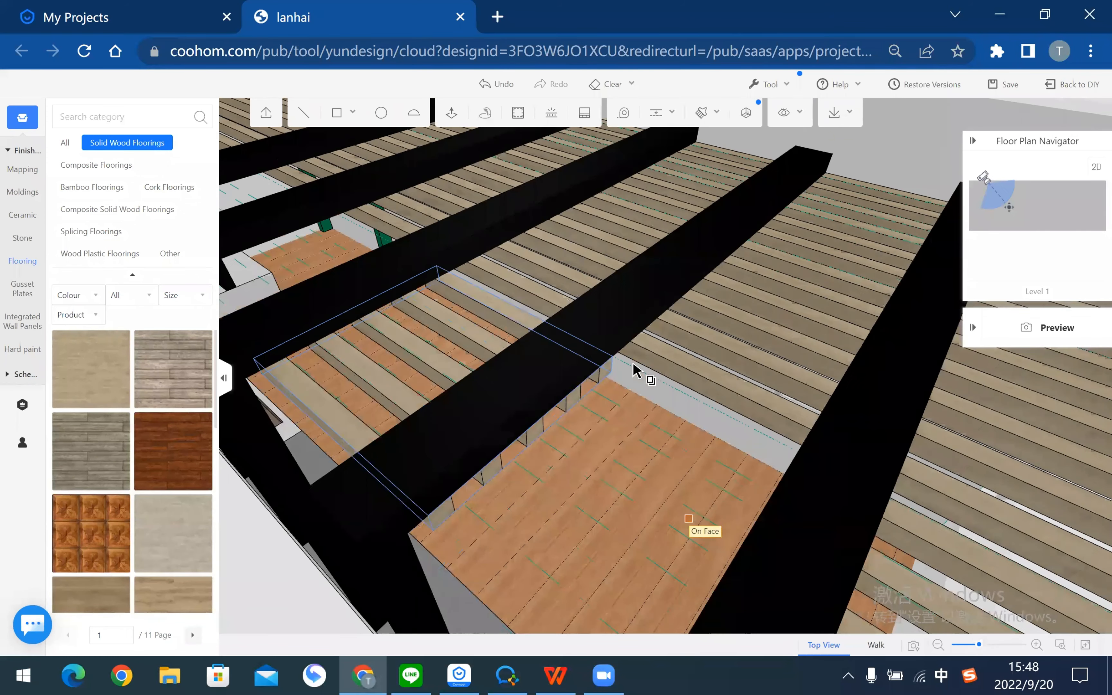
{"action": "left_click", "coordinate": [633, 363]}
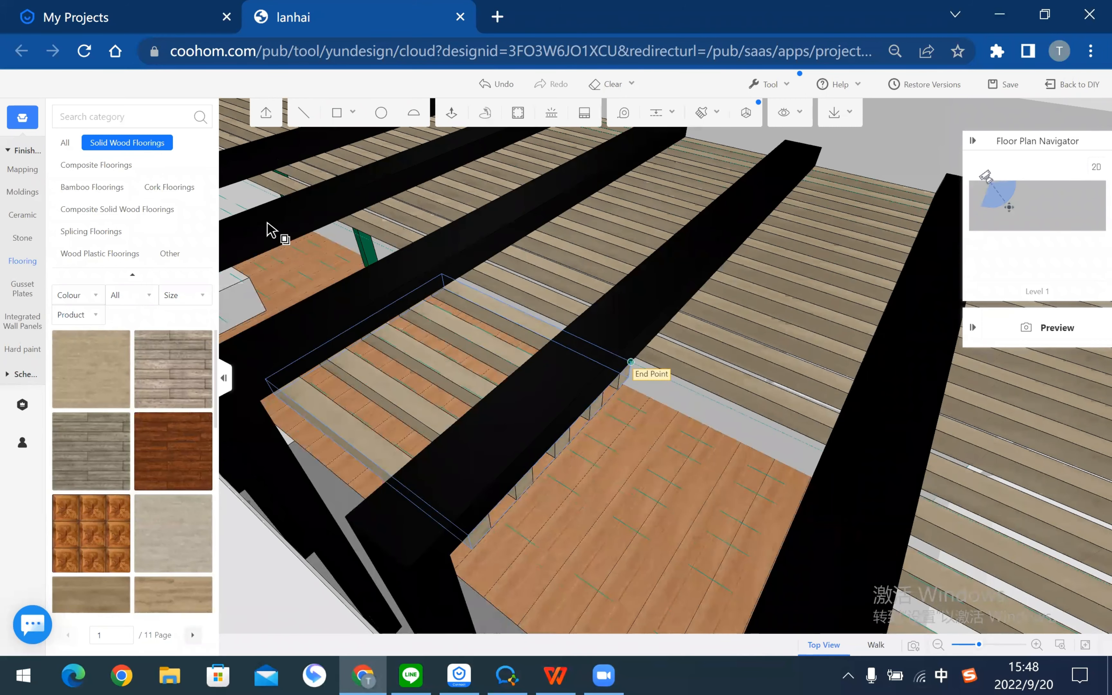
{"action": "left_click", "coordinate": [338, 223]}
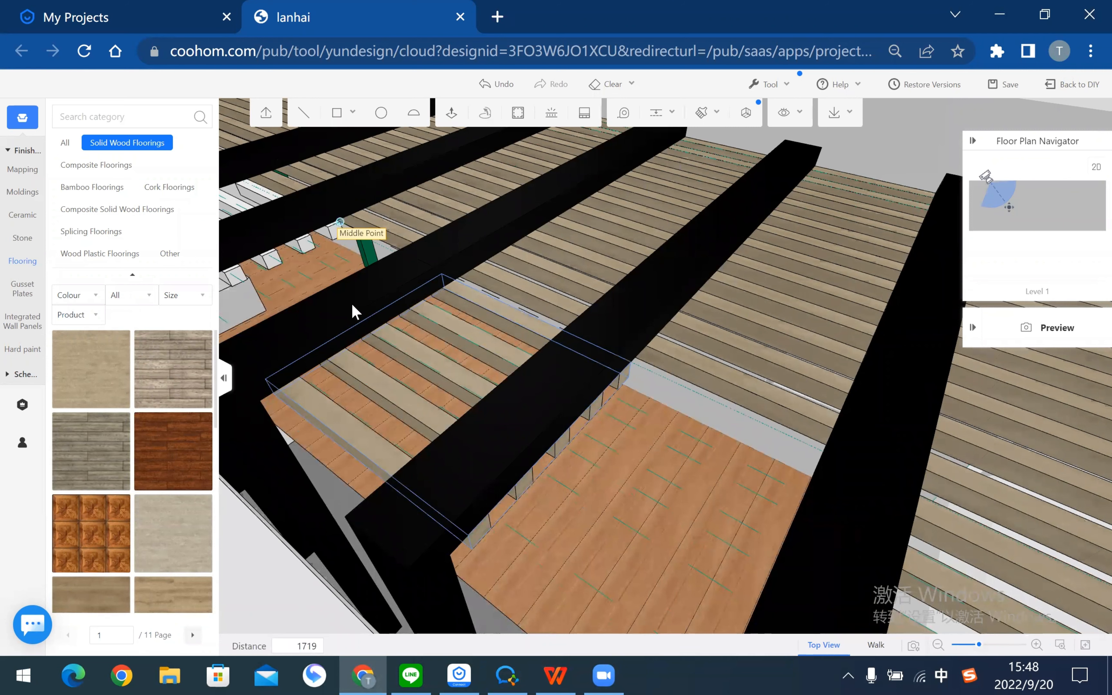
- Duplicate the pergola frame again 1600 mm along the deck from its base corner
{"action": "middle_click_drag", "start_coordinate": [390, 278], "coordinate": [863, 445]}
{"action": "scroll", "coordinate": [618, 467], "scroll_direction": "down", "scroll_amount": 2}
{"action": "scroll", "coordinate": [868, 461], "scroll_direction": "up", "scroll_amount": 3}
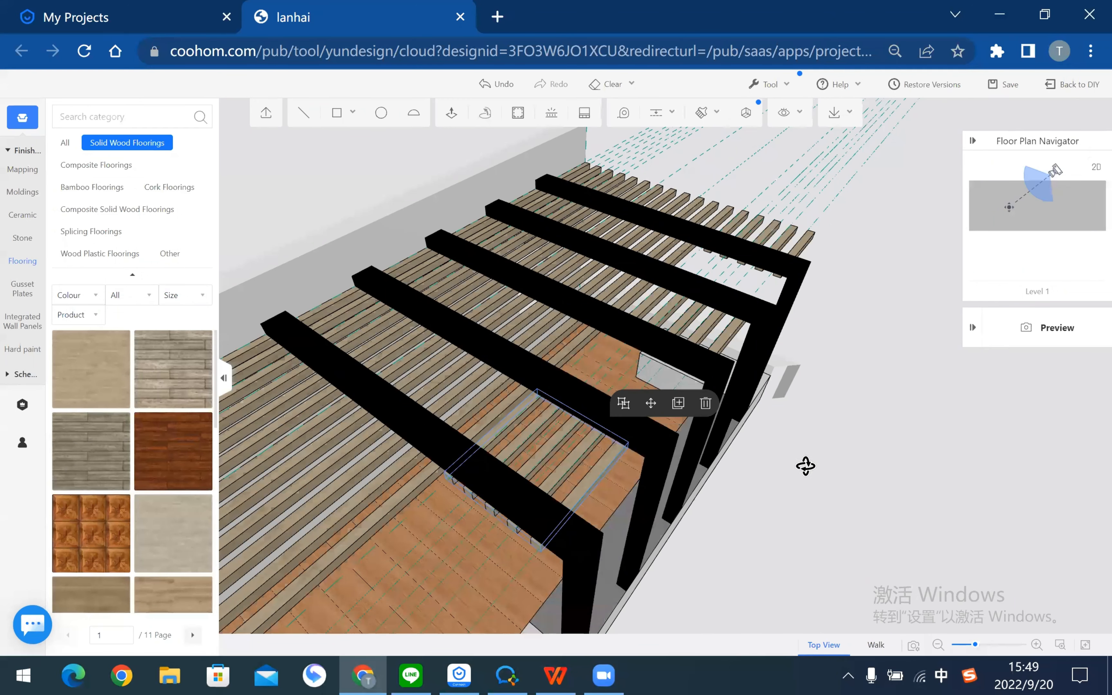
{"action": "scroll", "coordinate": [804, 514], "scroll_direction": "up", "scroll_amount": 3}
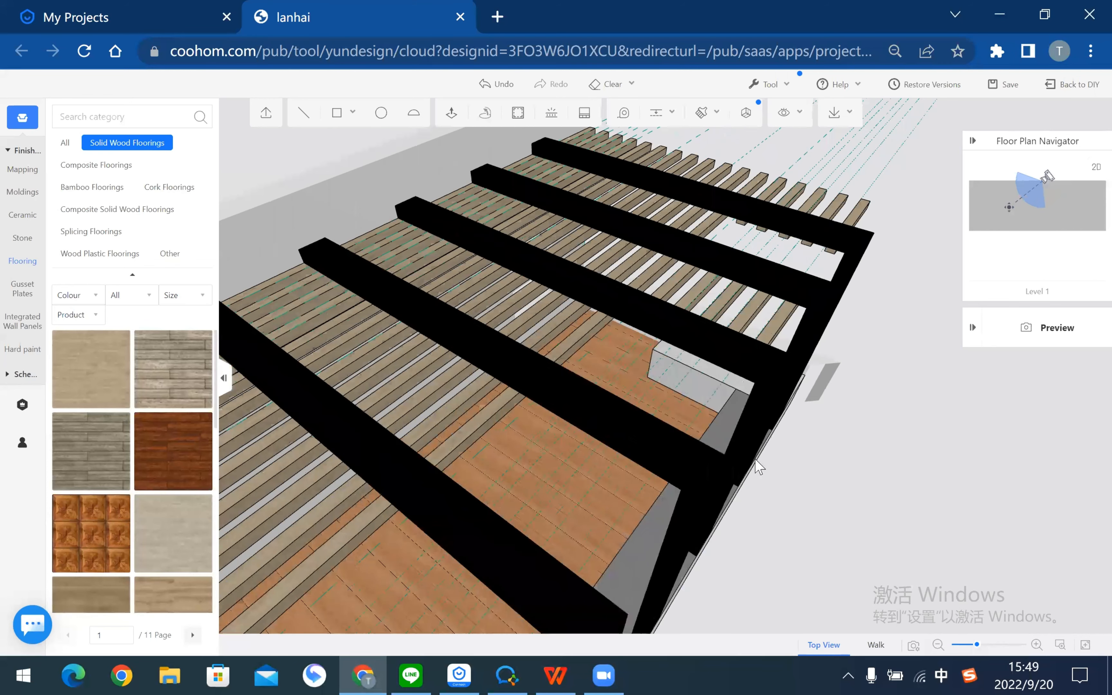
{"action": "middle_click_drag", "start_coordinate": [756, 460], "coordinate": [731, 399]}
{"action": "middle_click_drag", "start_coordinate": [975, 542], "coordinate": [538, 393]}
{"action": "left_click", "coordinate": [821, 352]}
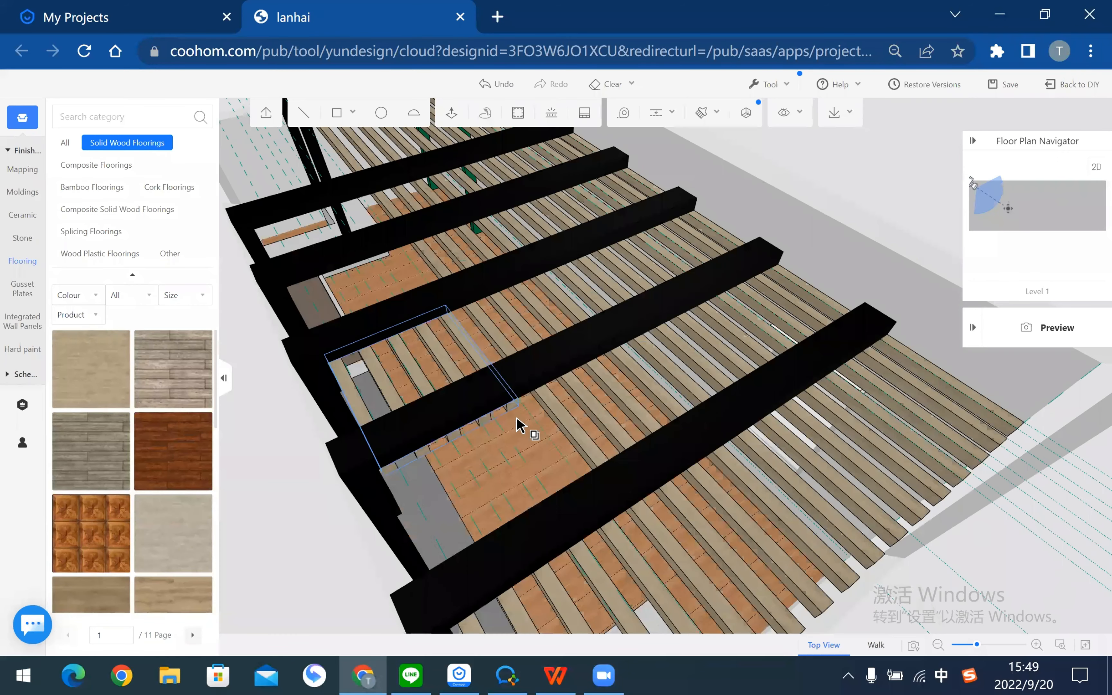
{"action": "scroll", "coordinate": [516, 419], "scroll_direction": "up", "scroll_amount": 3}
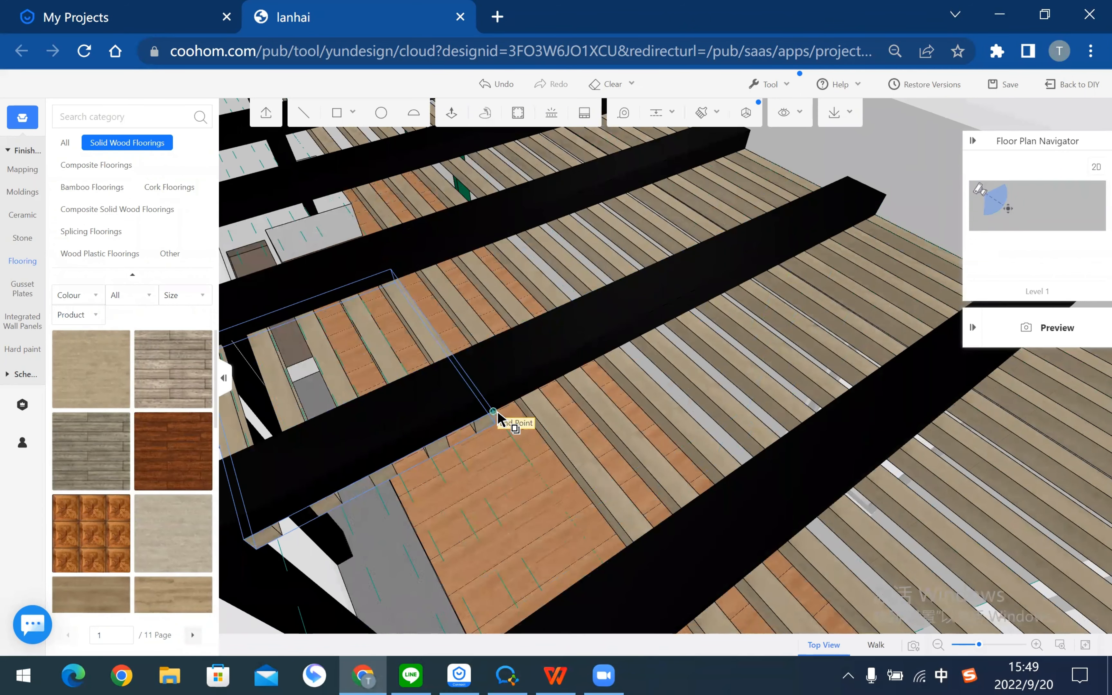
{"action": "left_click", "coordinate": [498, 411]}
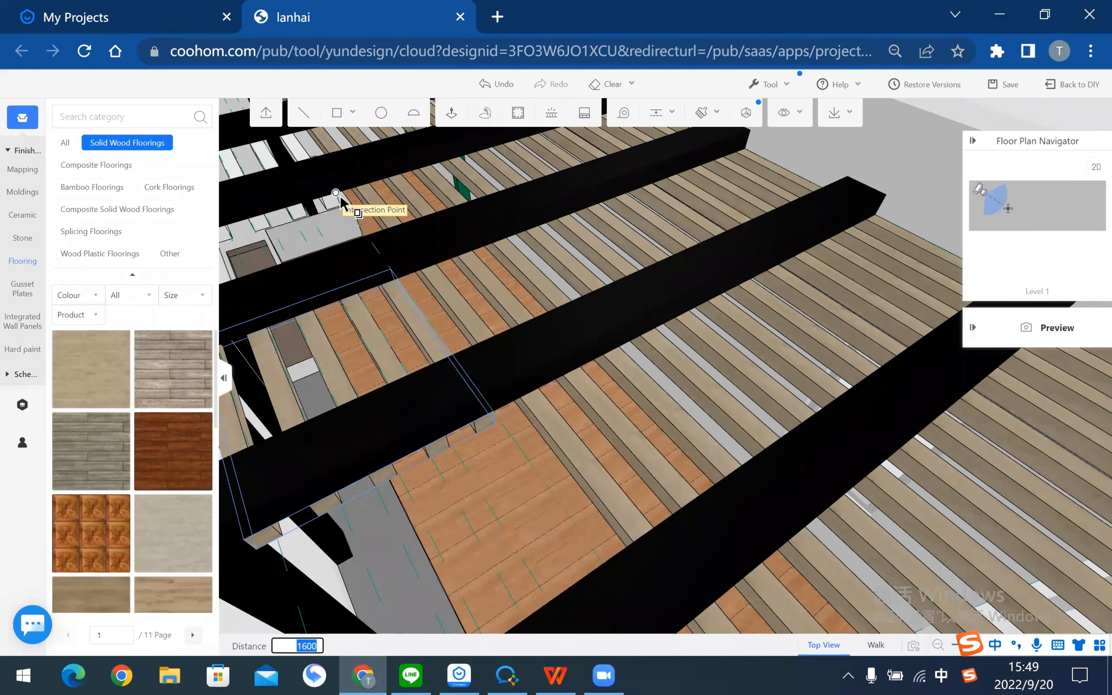
- Save the project and orbit around to inspect the extended pergola frames
{"action": "key", "text": "ctrl+s"}
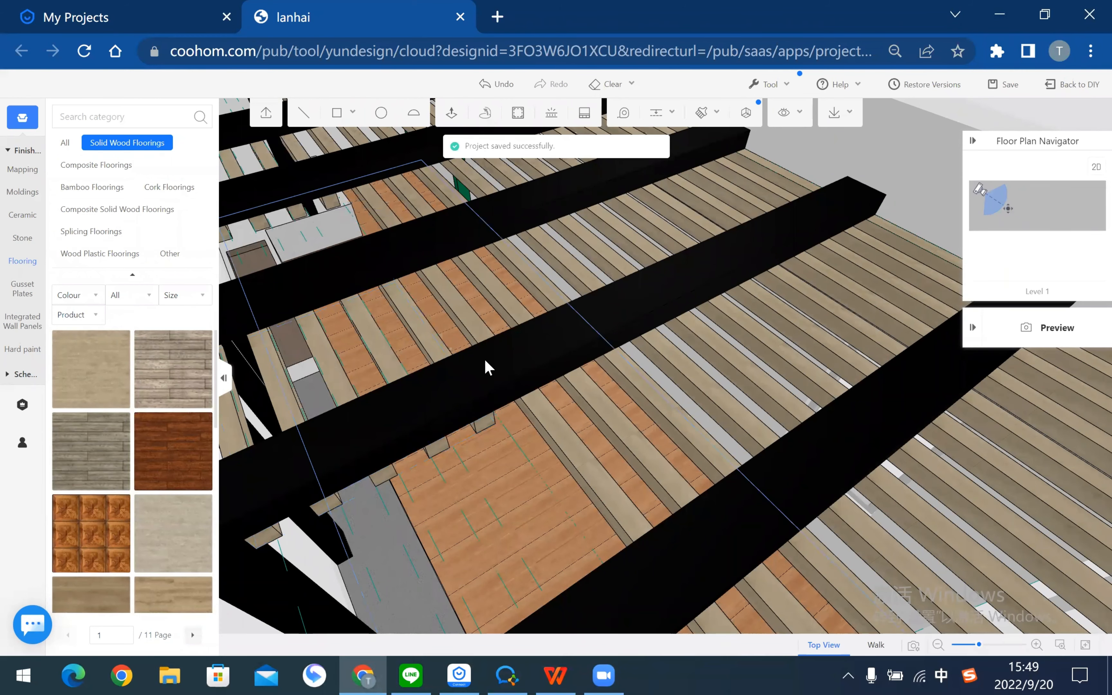
{"action": "scroll", "coordinate": [389, 419], "scroll_direction": "down", "scroll_amount": 5}
{"action": "left_click_drag", "start_coordinate": [360, 459], "coordinate": [454, 461]}
{"action": "left_click_drag", "start_coordinate": [468, 591], "coordinate": [649, 470]}
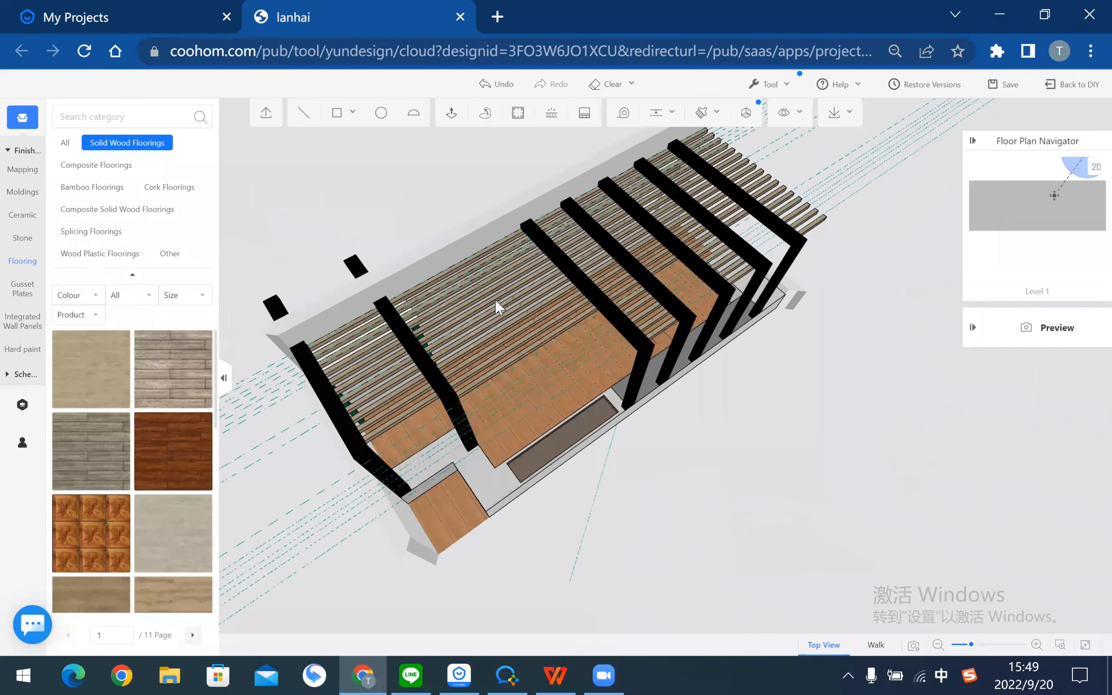
{"action": "left_click_drag", "start_coordinate": [499, 307], "coordinate": [348, 414]}
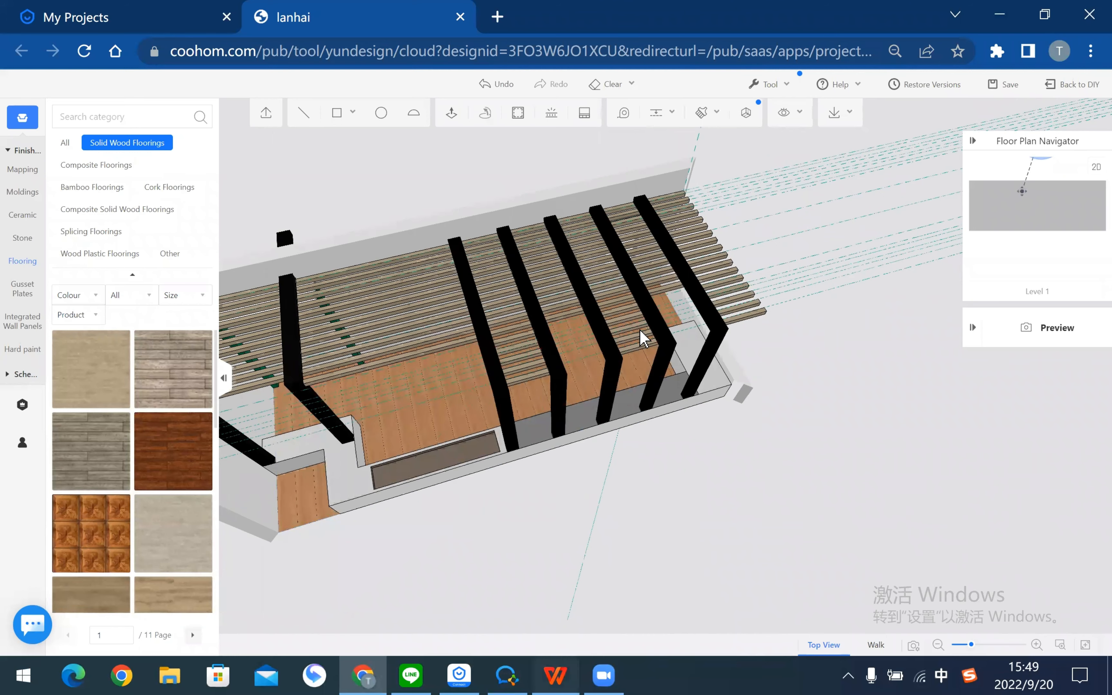
{"action": "key", "text": "alt+Tab"}
- Scroll the tutorial PDF from page 4 to page 19 on extending the area, then return to Coohom
{"action": "scroll", "coordinate": [645, 339], "scroll_direction": "down", "scroll_amount": 10}
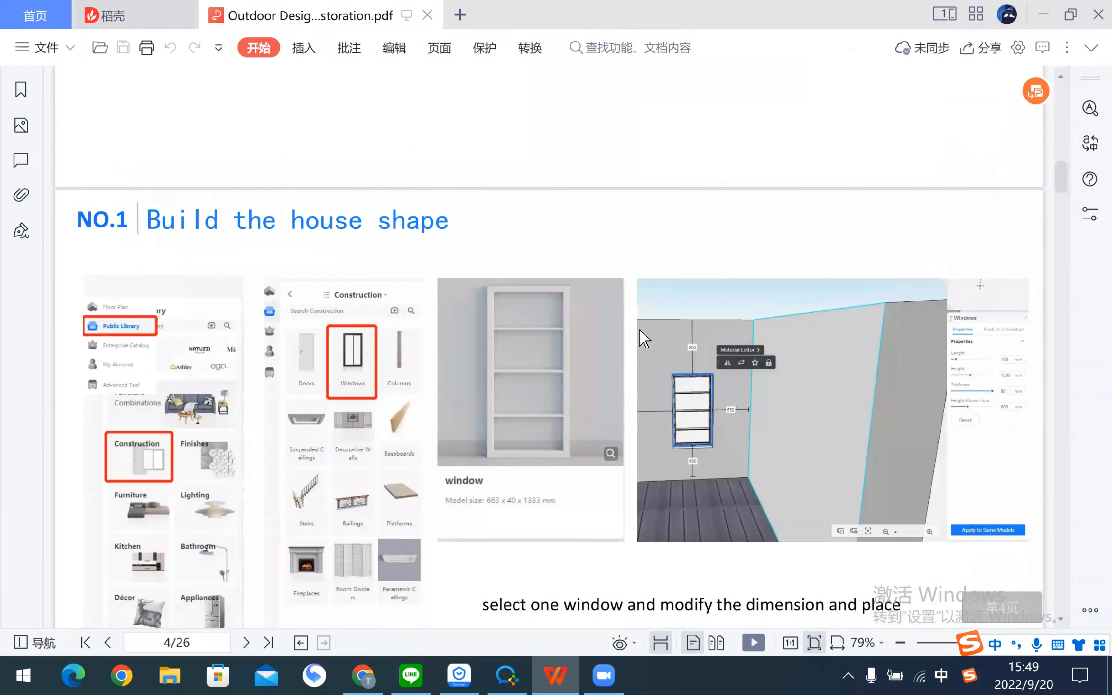
{"action": "scroll", "coordinate": [645, 339], "scroll_direction": "down", "scroll_amount": 15}
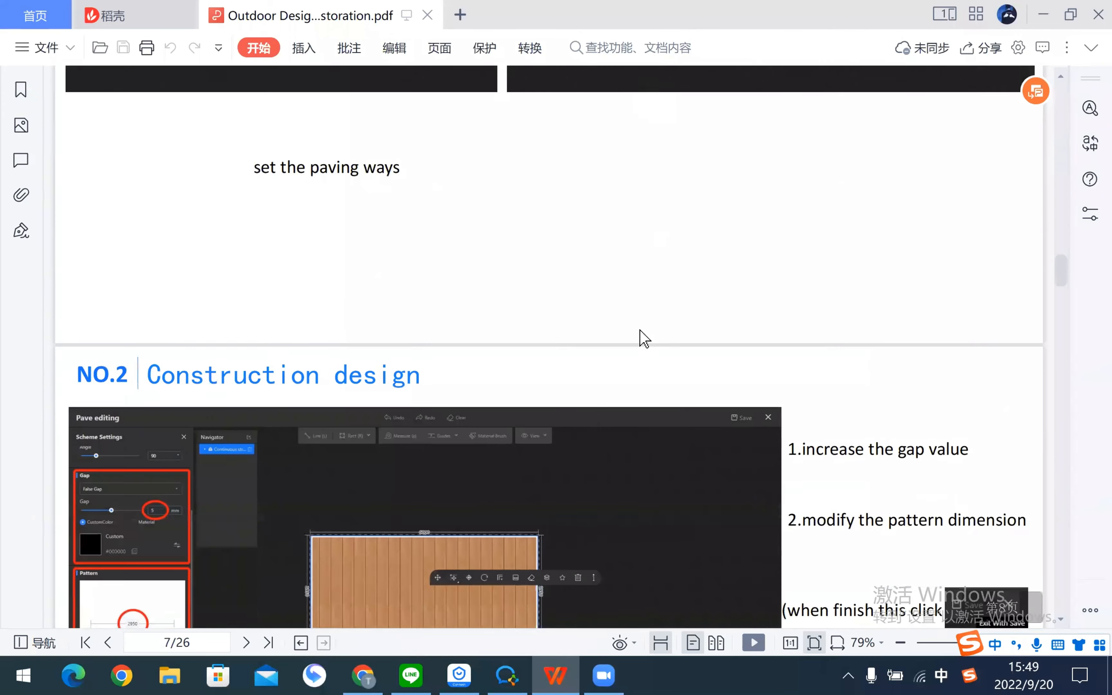
{"action": "scroll", "coordinate": [645, 339], "scroll_direction": "down", "scroll_amount": 20}
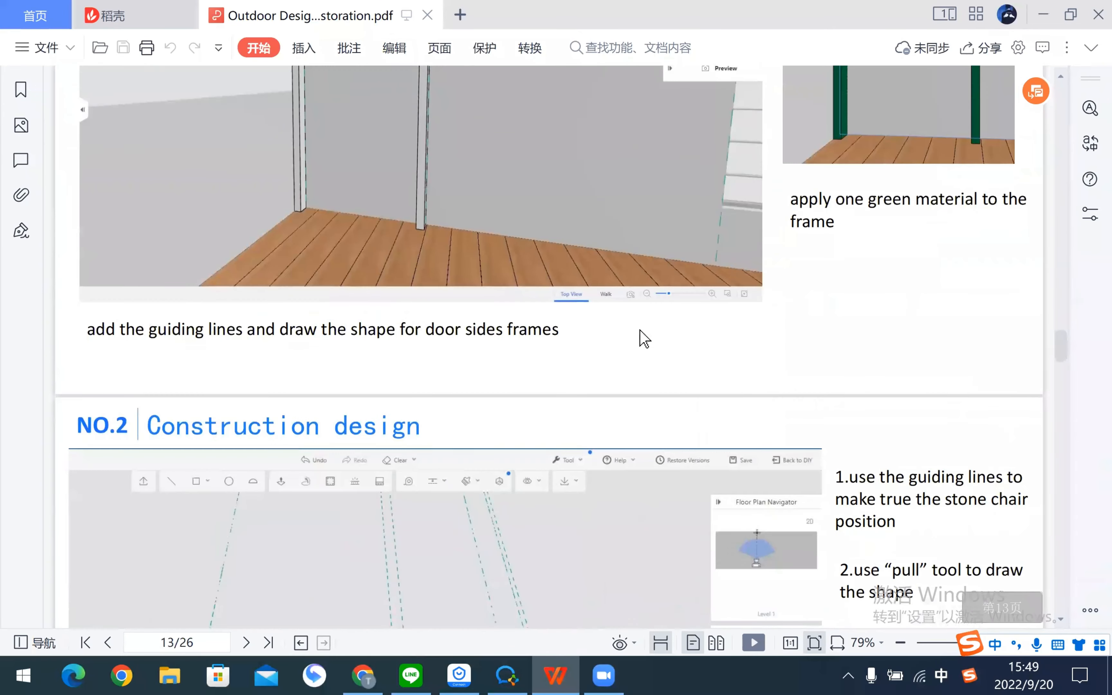
{"action": "scroll", "coordinate": [645, 339], "scroll_direction": "down", "scroll_amount": 15}
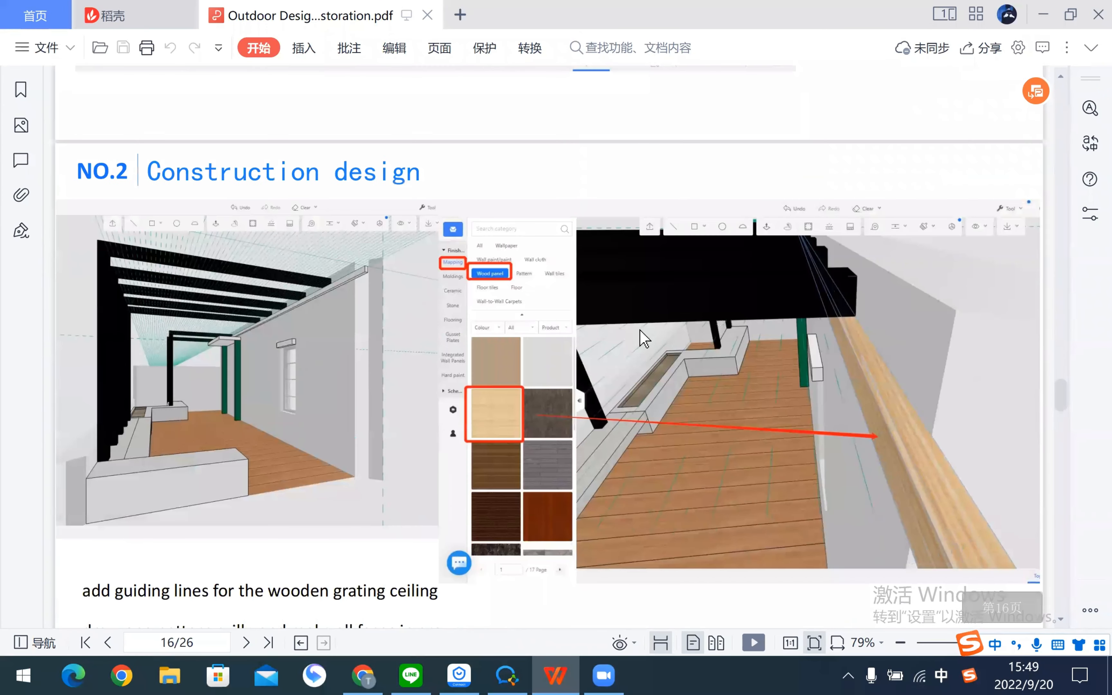
{"action": "scroll", "coordinate": [645, 339], "scroll_direction": "down", "scroll_amount": 8}
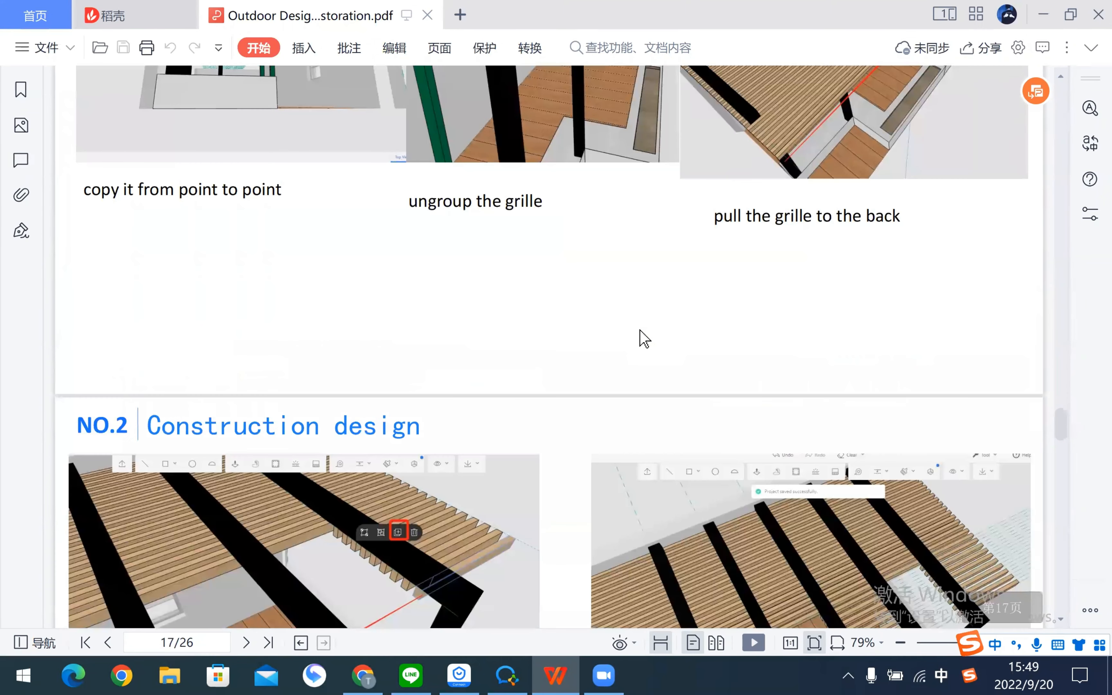
{"action": "scroll", "coordinate": [645, 339], "scroll_direction": "down", "scroll_amount": 6}
{"action": "scroll", "coordinate": [645, 339], "scroll_direction": "up", "scroll_amount": 4}
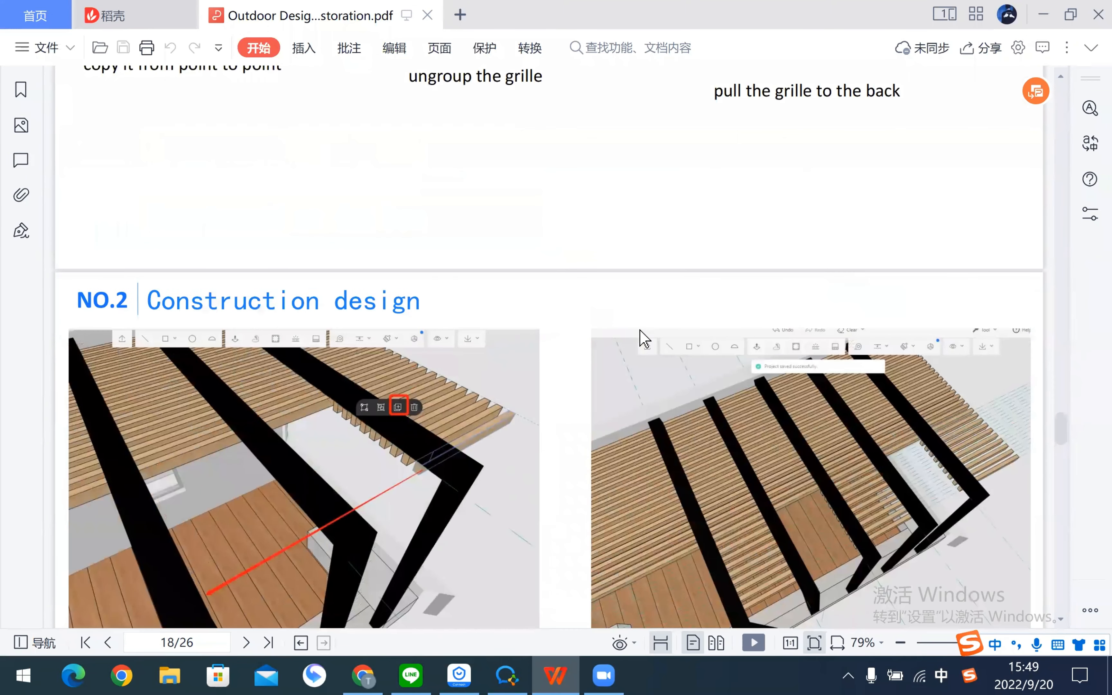
{"action": "scroll", "coordinate": [641, 331], "scroll_direction": "up", "scroll_amount": 8}
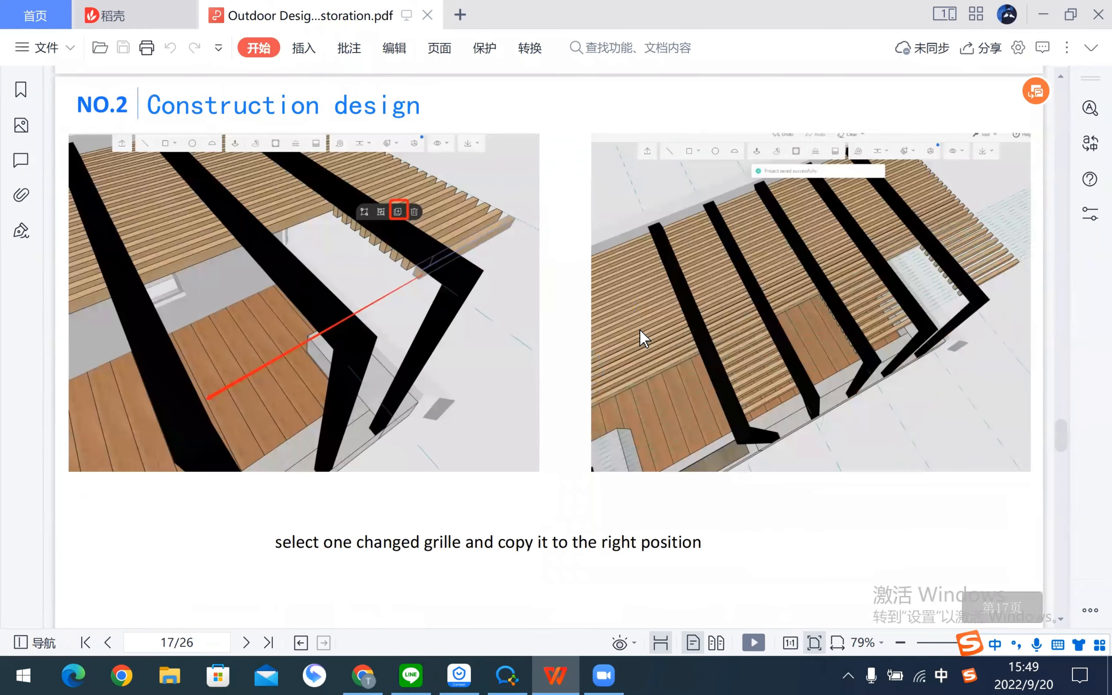
{"action": "scroll", "coordinate": [645, 339], "scroll_direction": "down", "scroll_amount": 12}
{"action": "scroll", "coordinate": [645, 339], "scroll_direction": "up", "scroll_amount": 5}
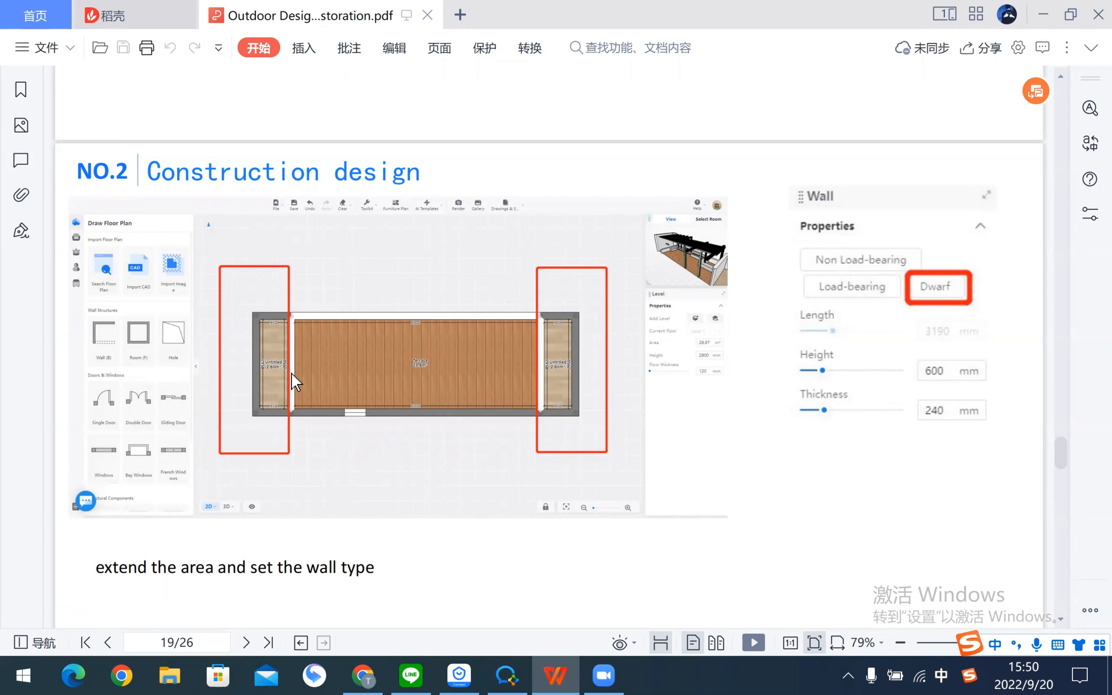
{"action": "key", "text": "alt+Tab"}
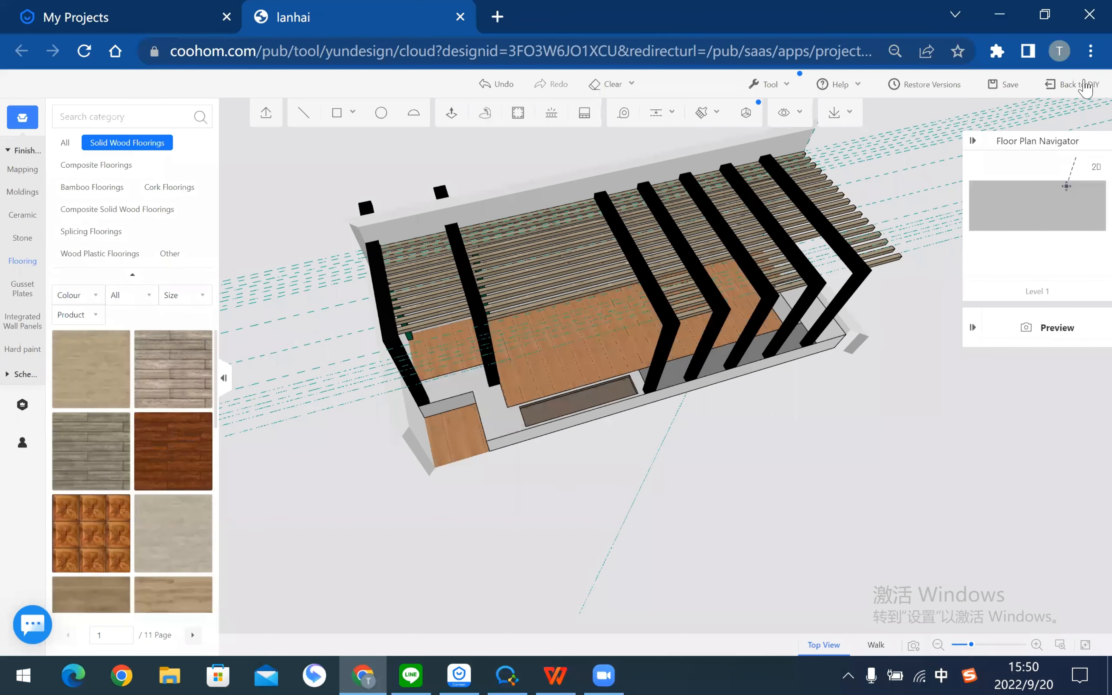
- Save the project and pan the 2D plan to center the 23.6 m² Terrace
{"action": "key", "text": "ctrl+s"}
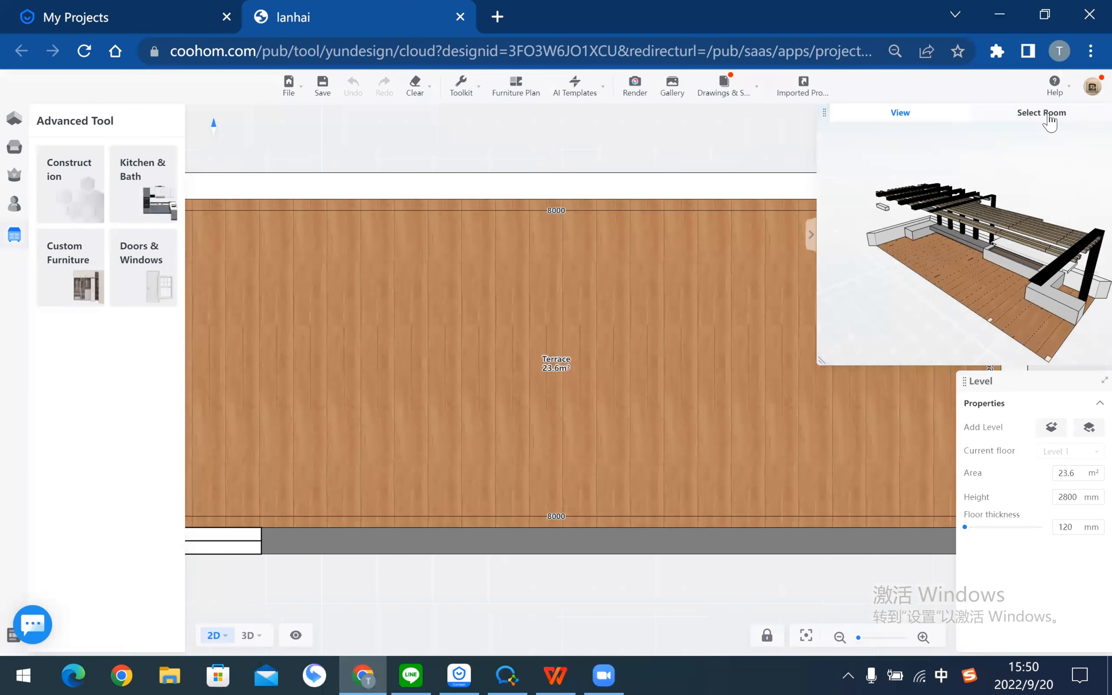
{"action": "scroll", "coordinate": [587, 308], "scroll_direction": "down", "scroll_amount": 4}
{"action": "left_click_drag", "start_coordinate": [776, 481], "coordinate": [695, 504]}
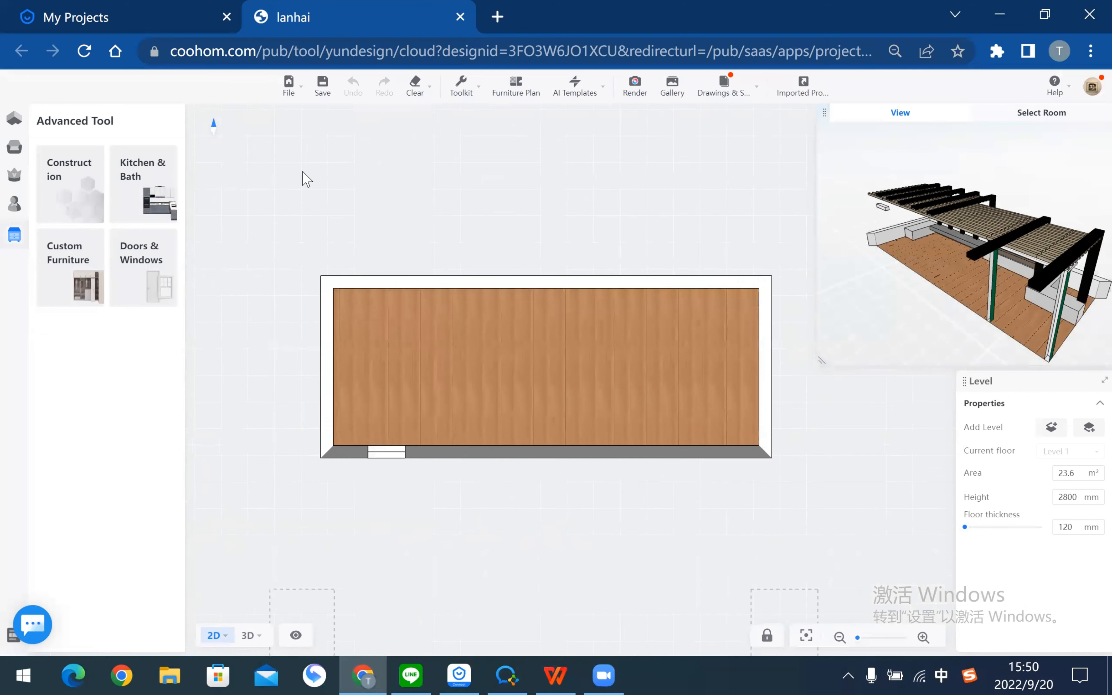
- Draw three walls enclosing a new room against the Terrace's left end
{"action": "left_click", "coordinate": [16, 119]}
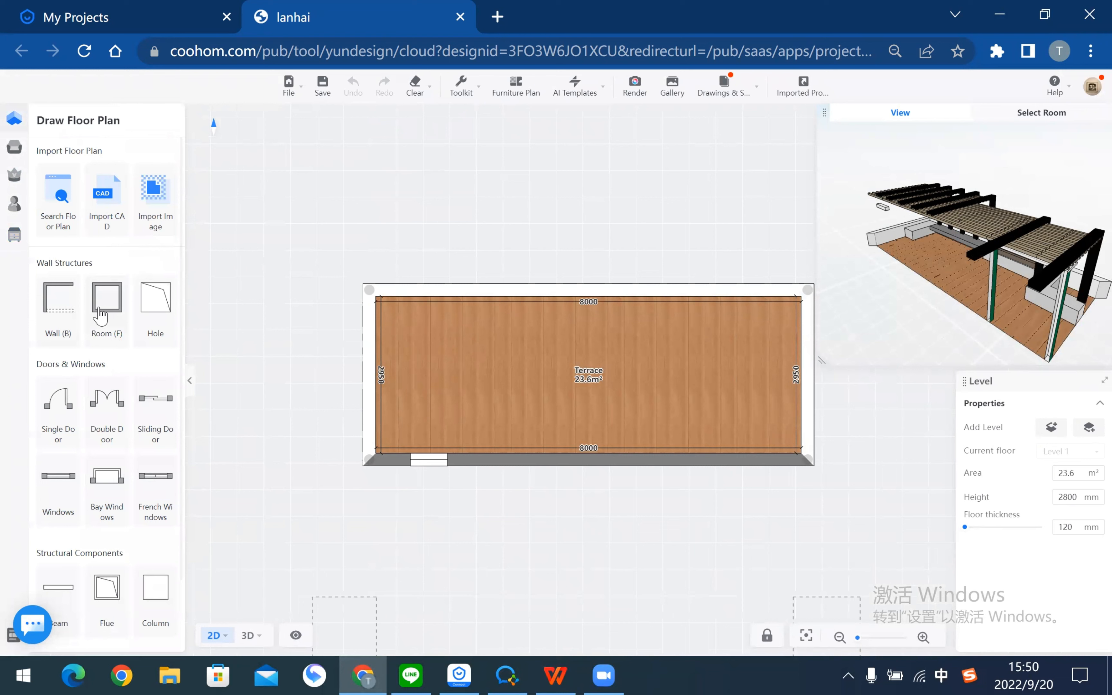
{"action": "key", "text": "b"}
{"action": "left_click", "coordinate": [374, 292]}
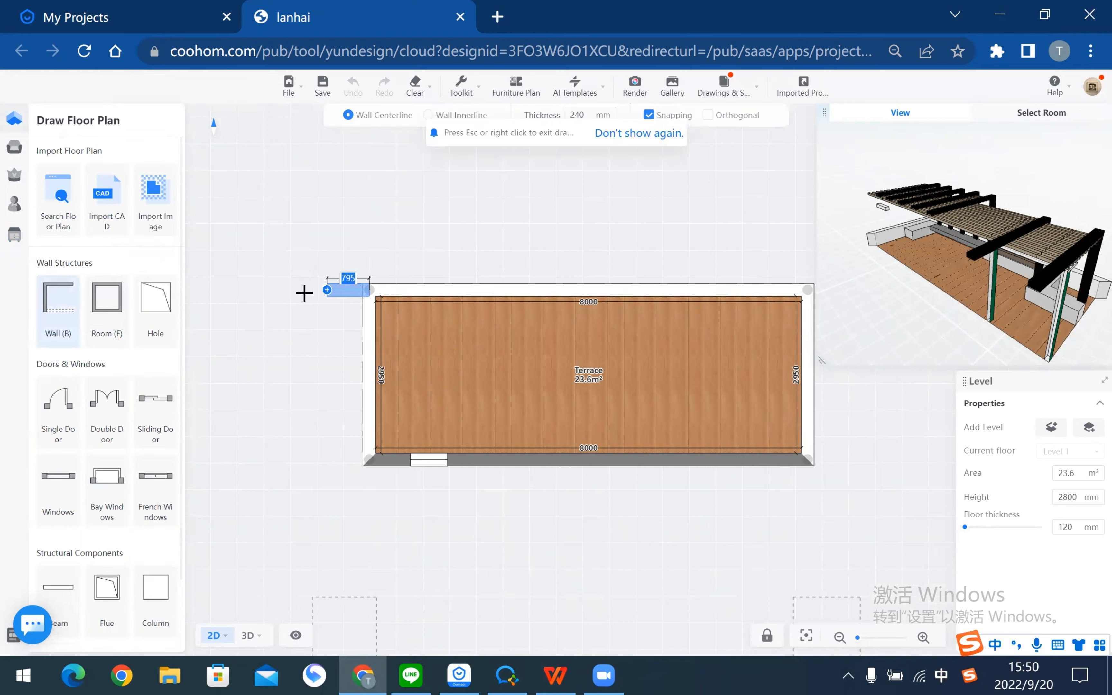
{"action": "left_click", "coordinate": [290, 294]}
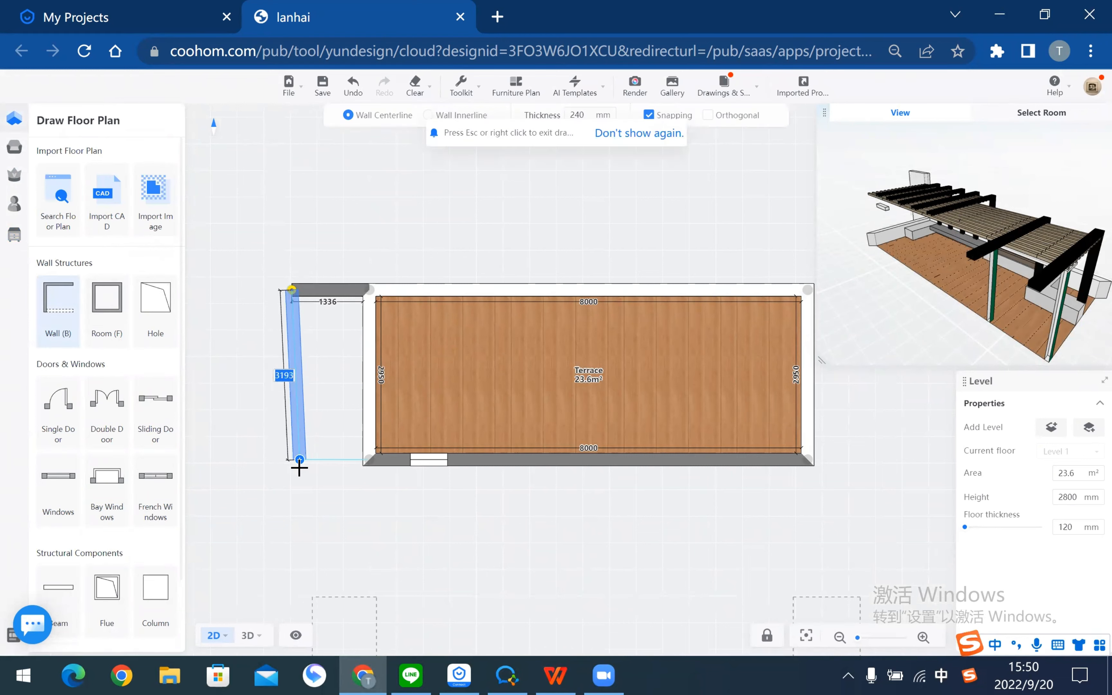
{"action": "left_click", "coordinate": [291, 460]}
{"action": "left_click", "coordinate": [366, 460]}
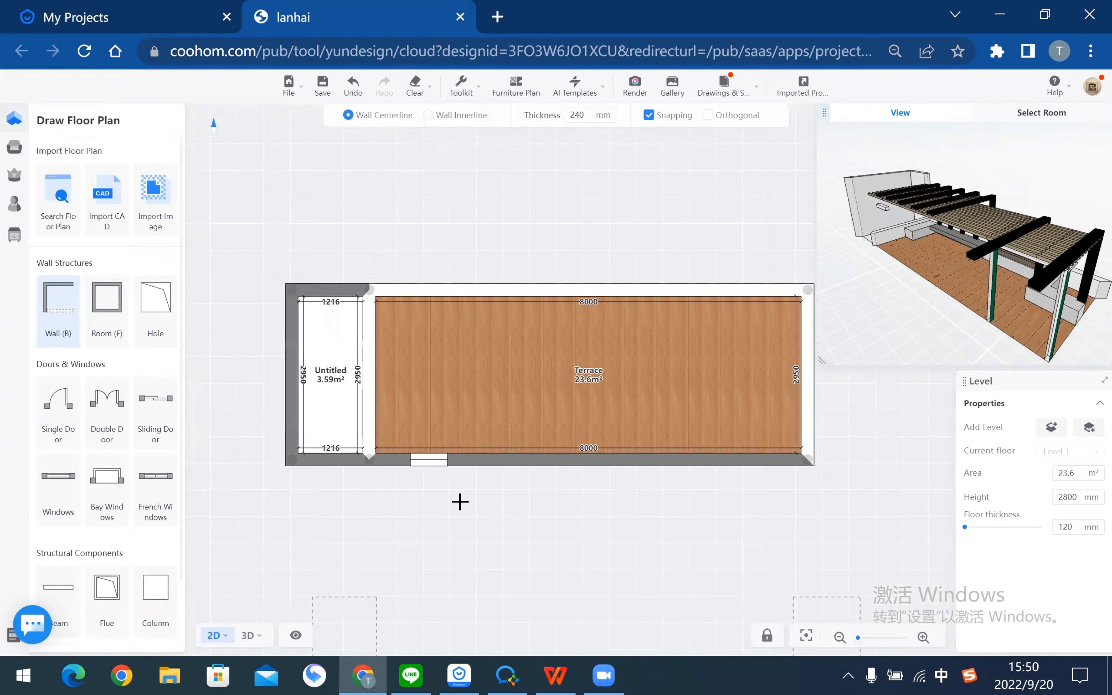
{"action": "key", "text": "Escape"}
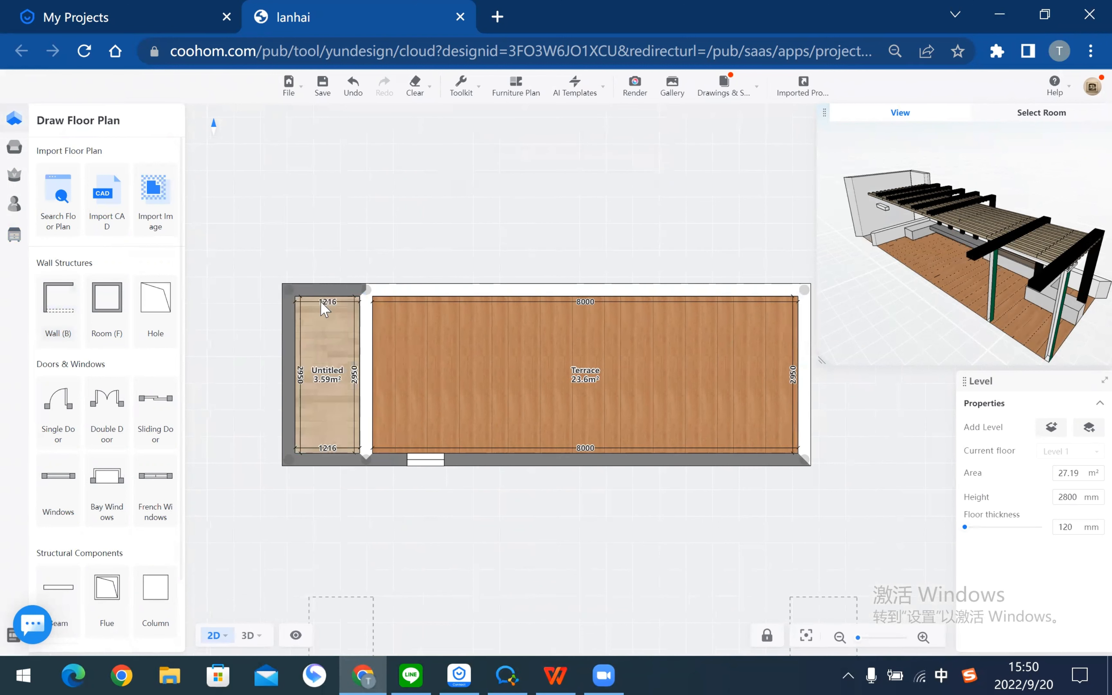
- Change the new left room's width dimension from 1216 to 910
{"action": "left_click", "coordinate": [301, 344]}
{"action": "left_click", "coordinate": [328, 302]}
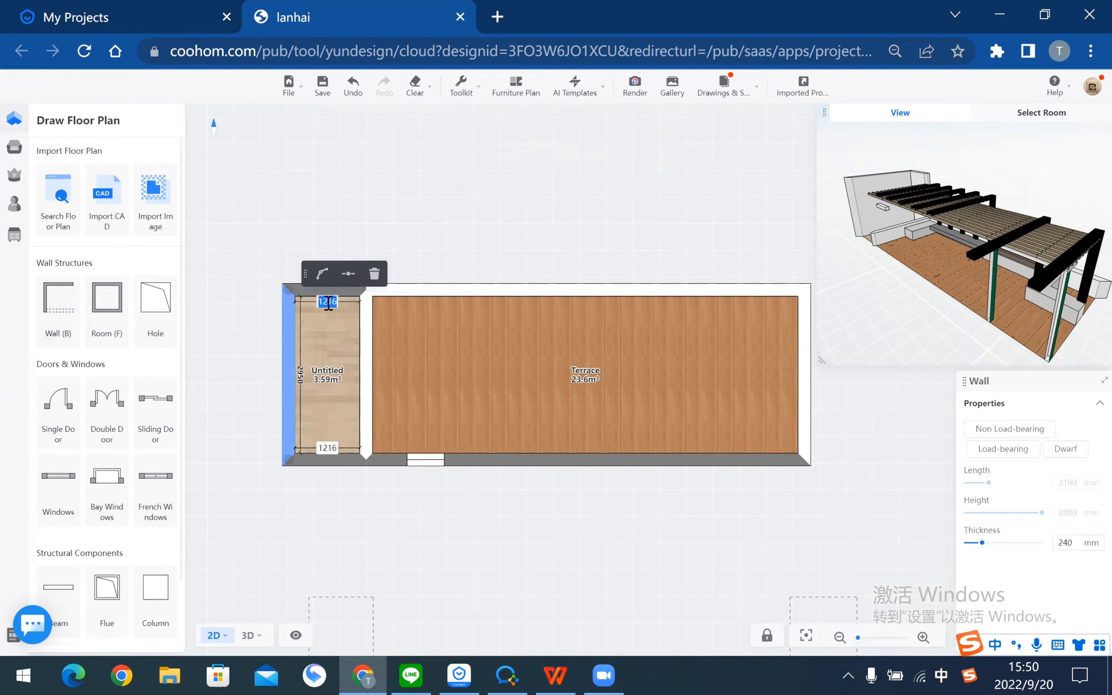
{"action": "type", "text": "910"}
{"action": "key", "text": "Return"}
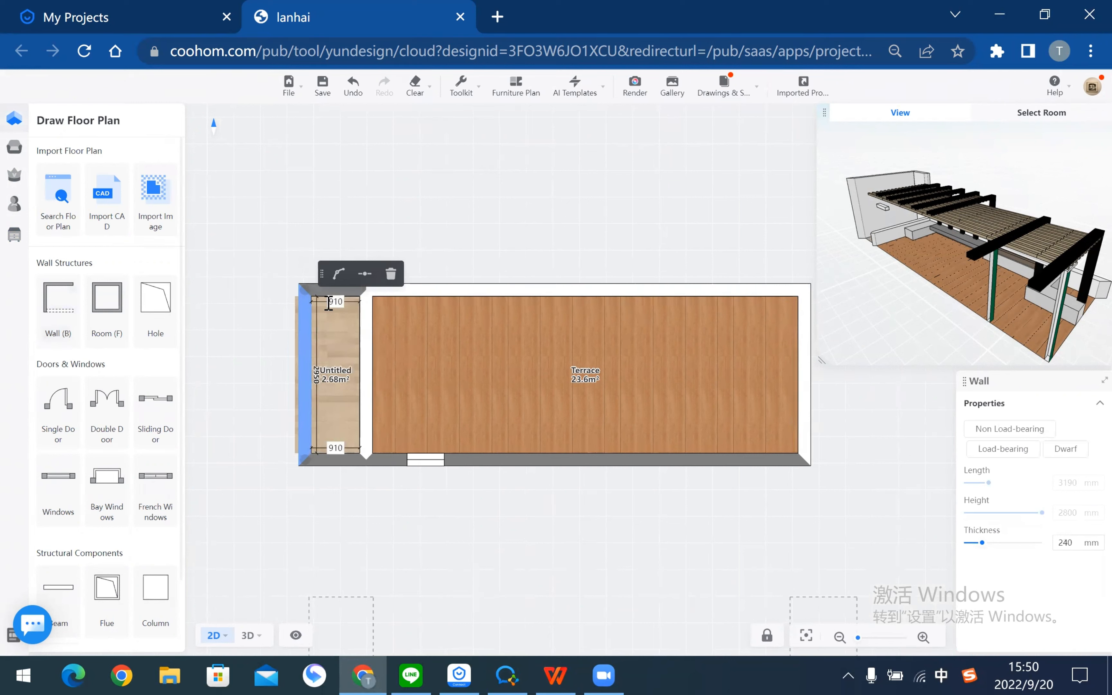
{"action": "left_click", "coordinate": [485, 599]}
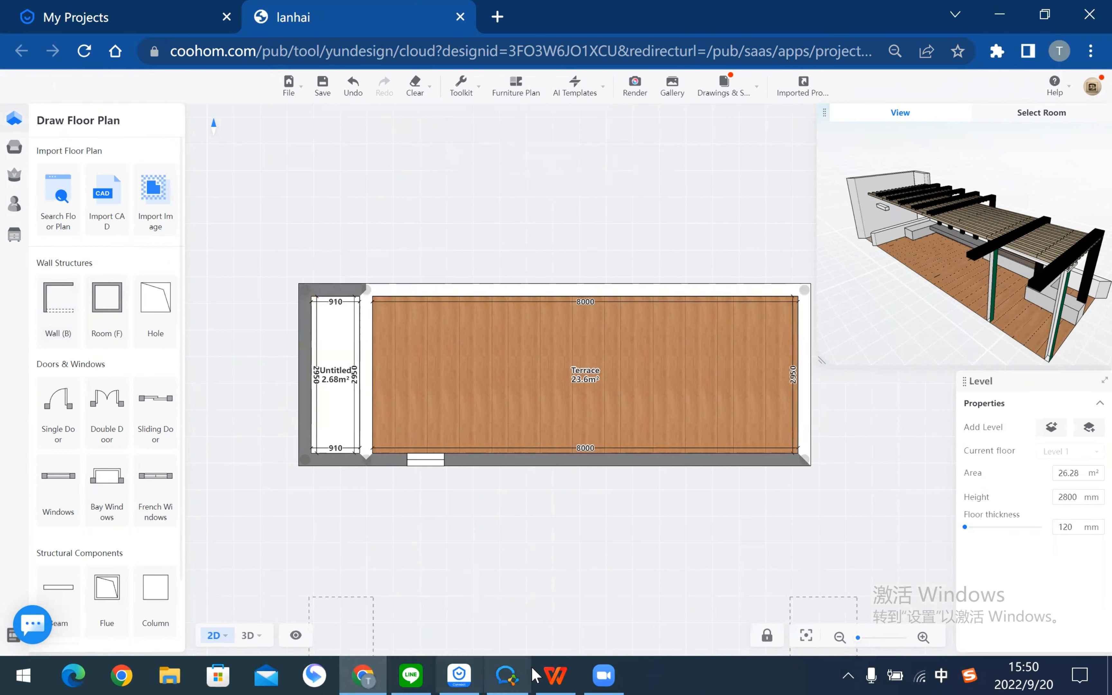
{"action": "left_click", "coordinate": [555, 676]}
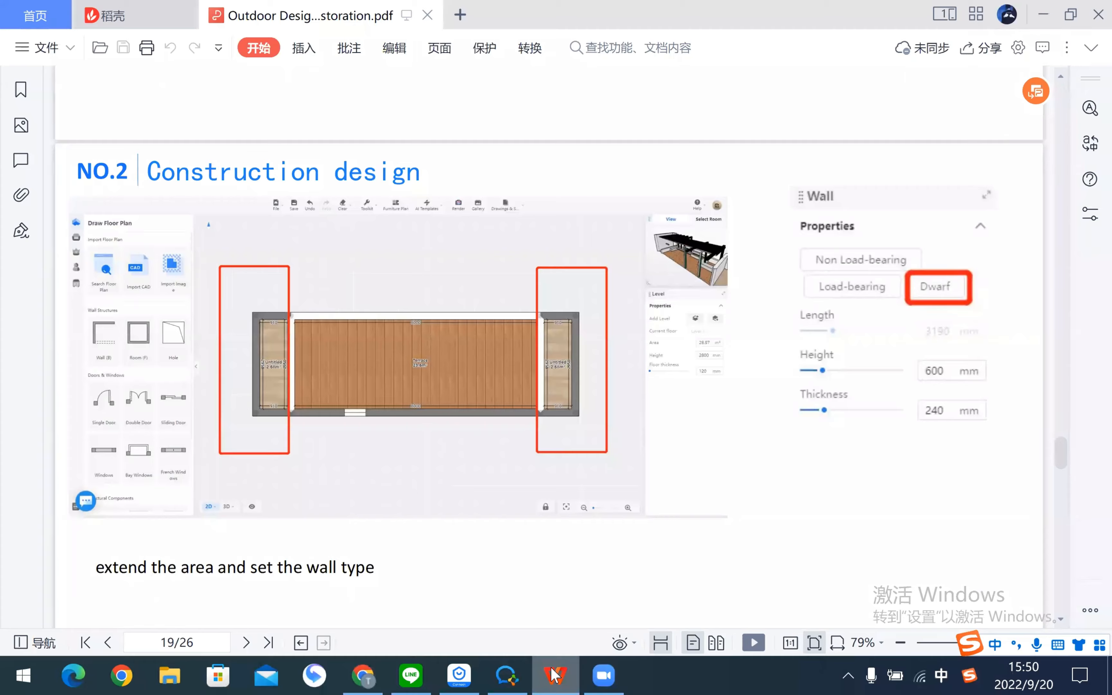
{"action": "left_click", "coordinate": [363, 676]}
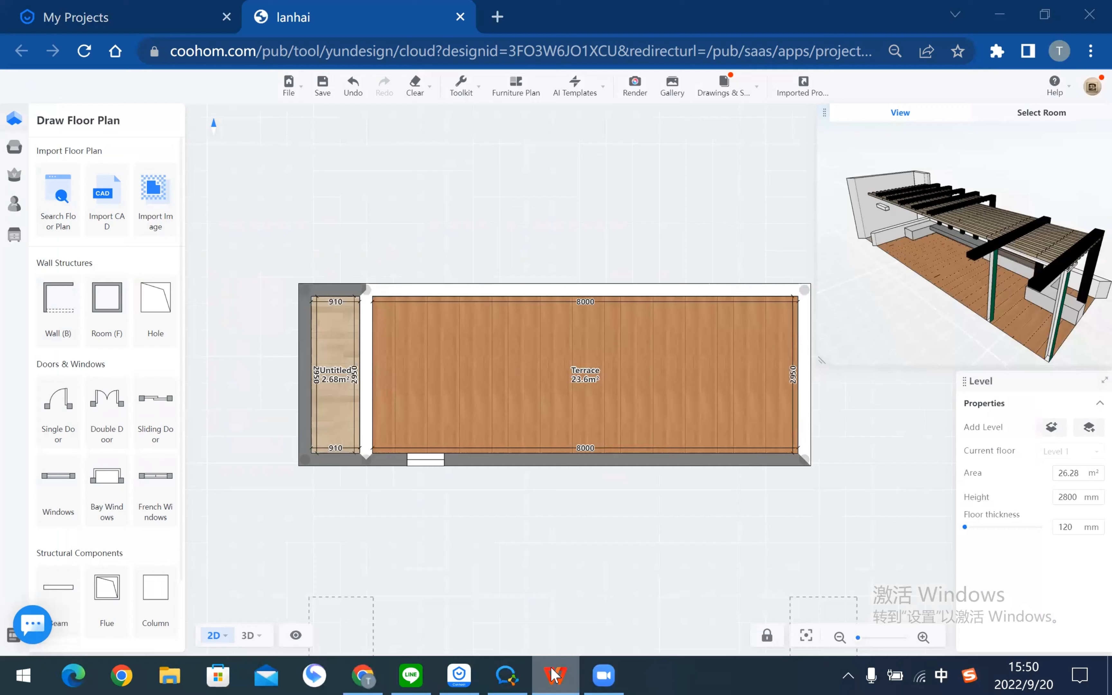
- Draw three walls enclosing a new room against the Terrace's right end
{"action": "left_click", "coordinate": [58, 299]}
{"action": "left_click", "coordinate": [704, 293]}
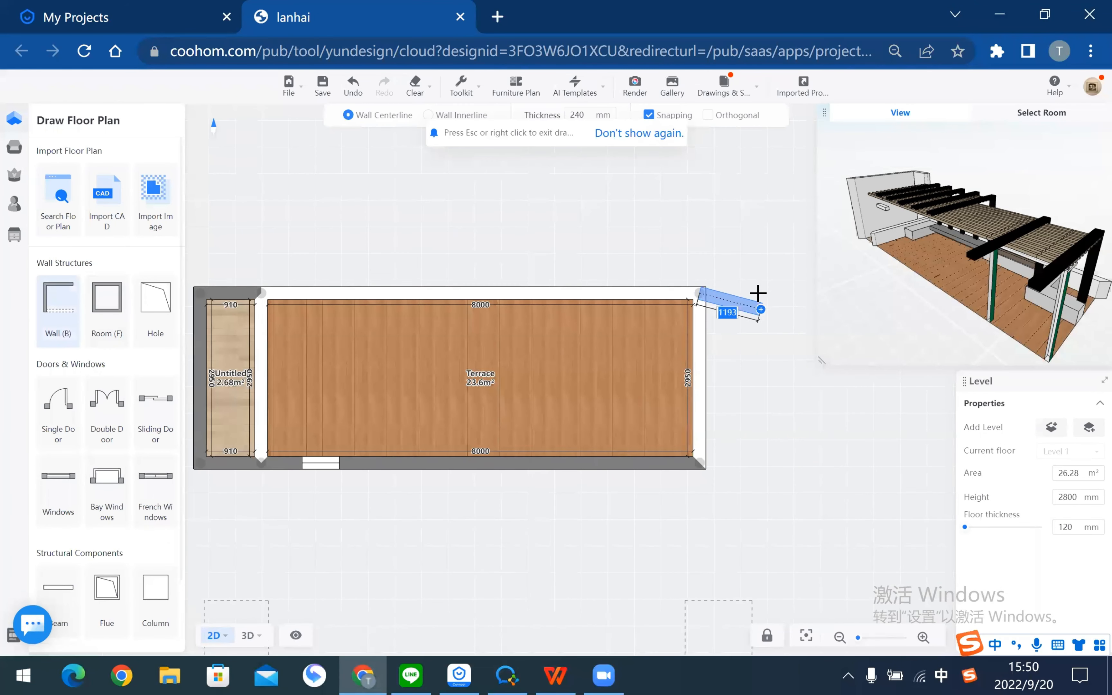
{"action": "left_click", "coordinate": [758, 293]}
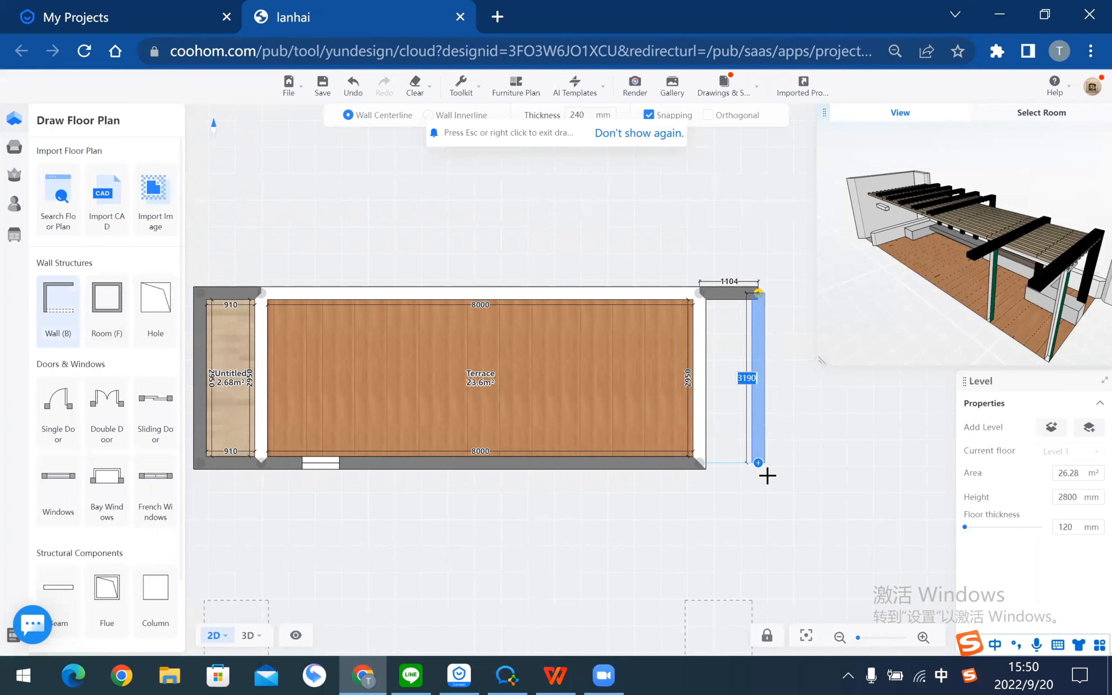
{"action": "left_click", "coordinate": [758, 464]}
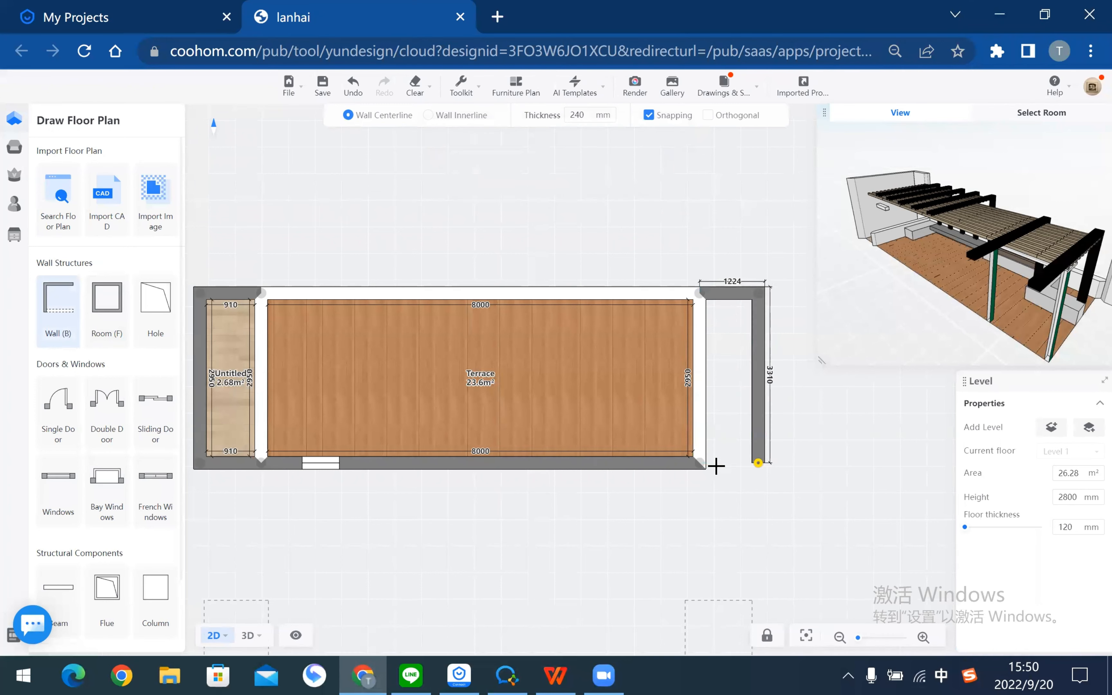
{"action": "left_click", "coordinate": [700, 463]}
{"action": "key", "text": "Escape"}
- Change the right room's width dimension from 864 to 910
{"action": "left_click", "coordinate": [754, 353]}
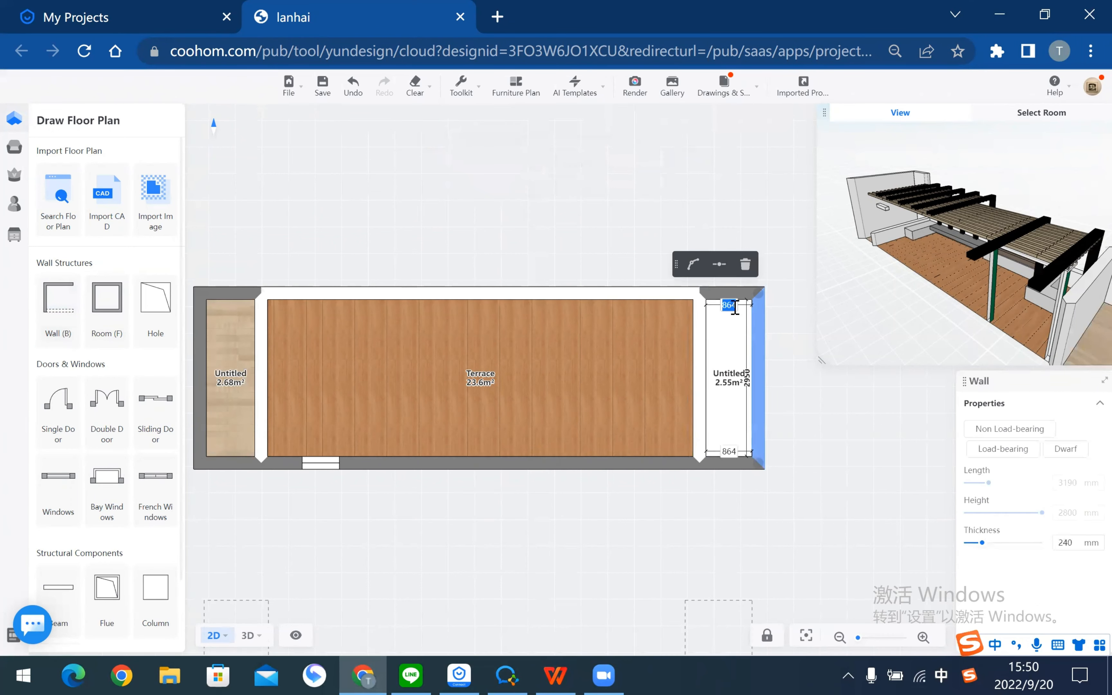
{"action": "left_click", "coordinate": [729, 305]}
{"action": "type", "text": "910"}
{"action": "key", "text": "Return"}
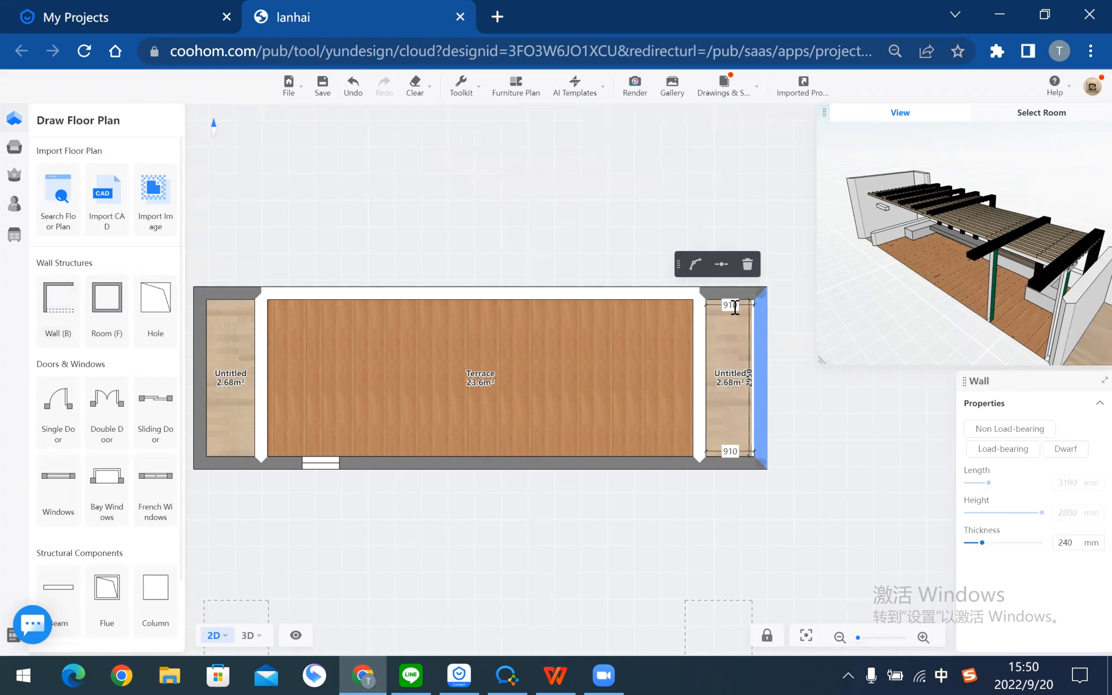
{"action": "left_click", "coordinate": [620, 570]}
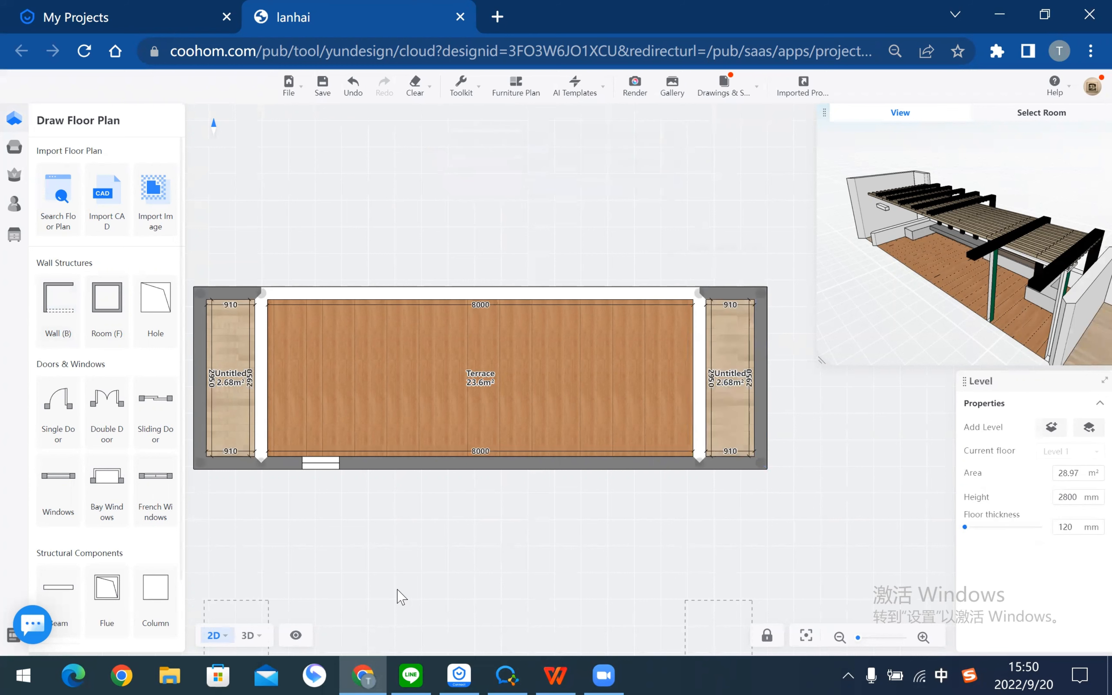
{"action": "left_click_drag", "start_coordinate": [370, 541], "coordinate": [427, 539]}
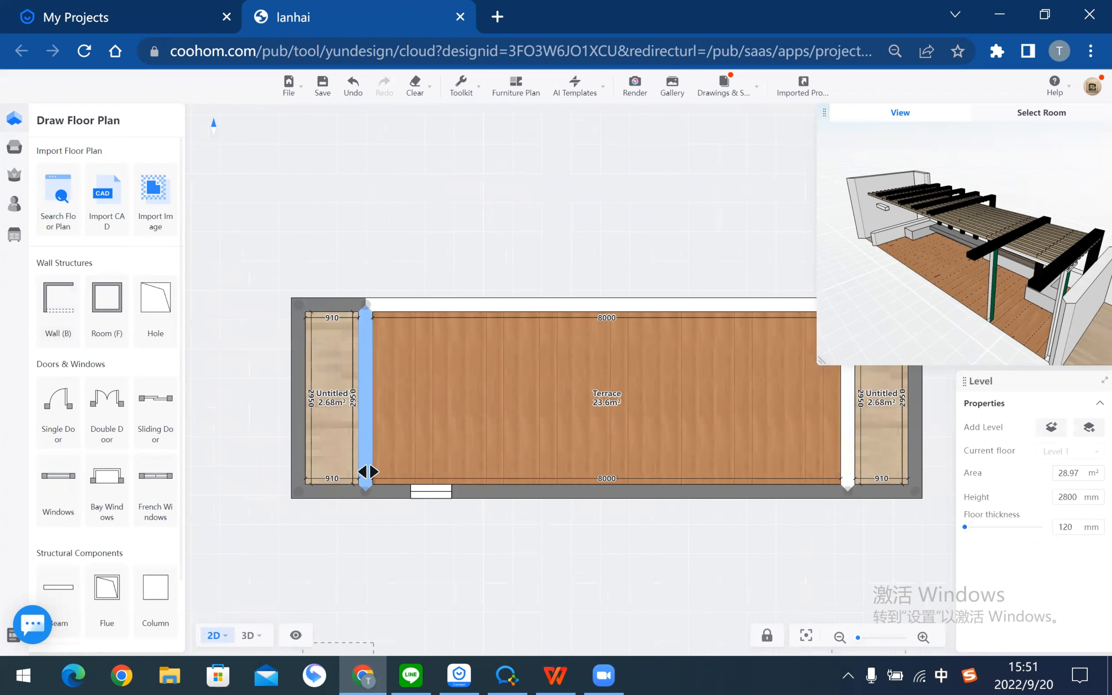
- Make the left end wall and short top wall 600 mm high dwarf walls
{"action": "left_click", "coordinate": [302, 416]}
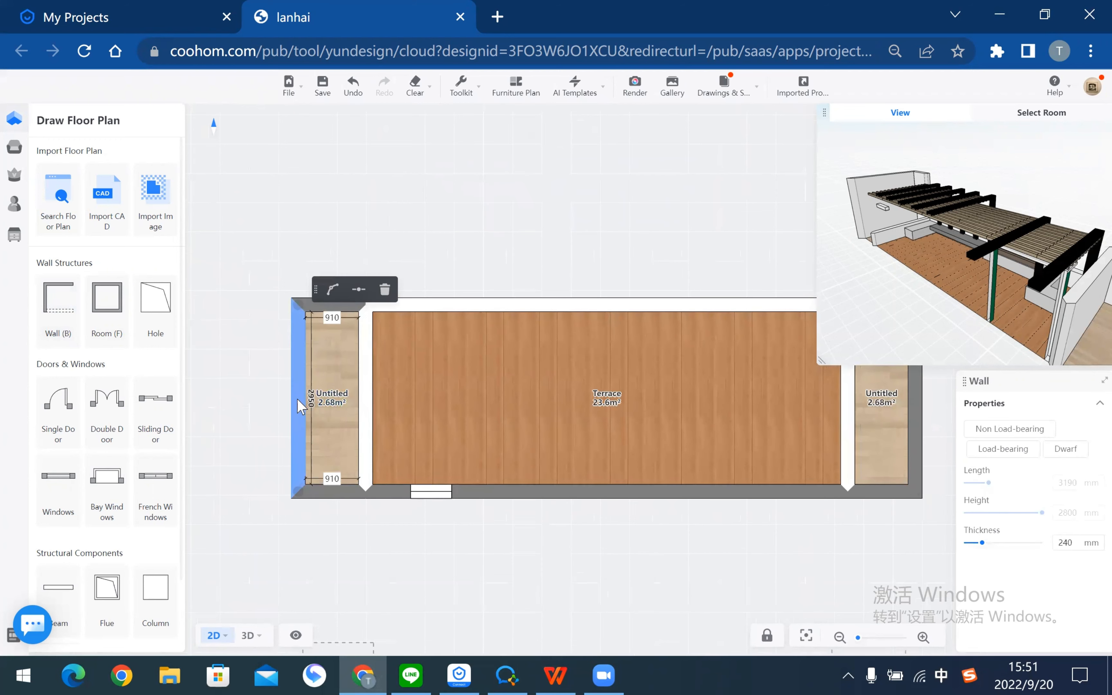
{"action": "left_click", "coordinate": [367, 395]}
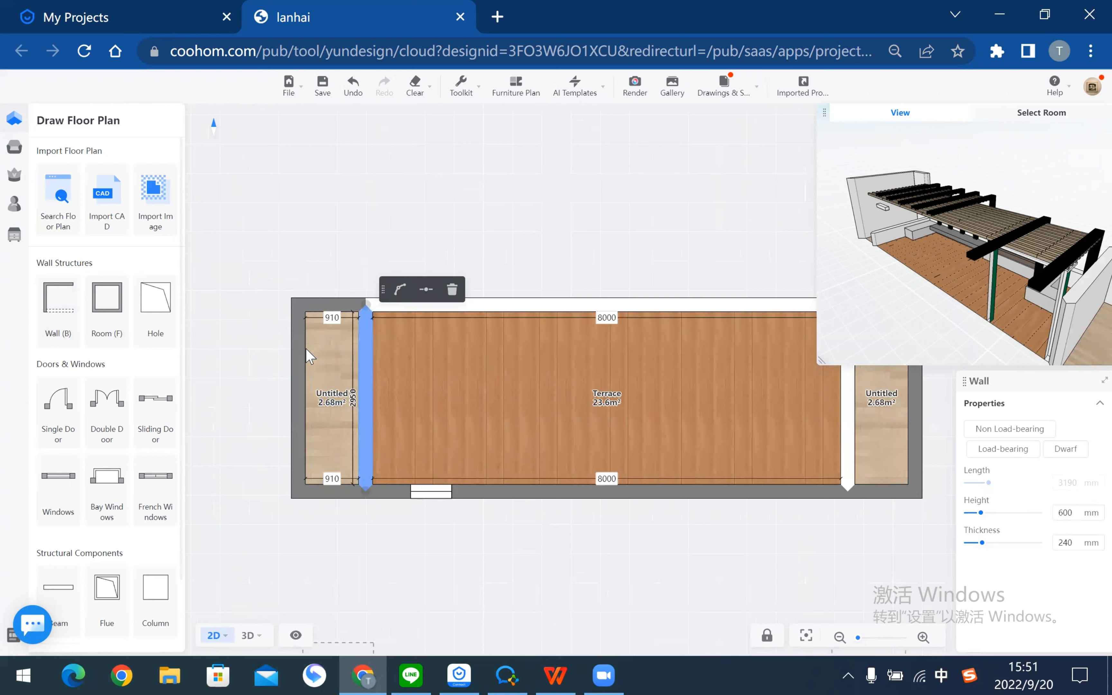
{"action": "left_click", "coordinate": [296, 355]}
{"action": "left_click", "coordinate": [1056, 450]}
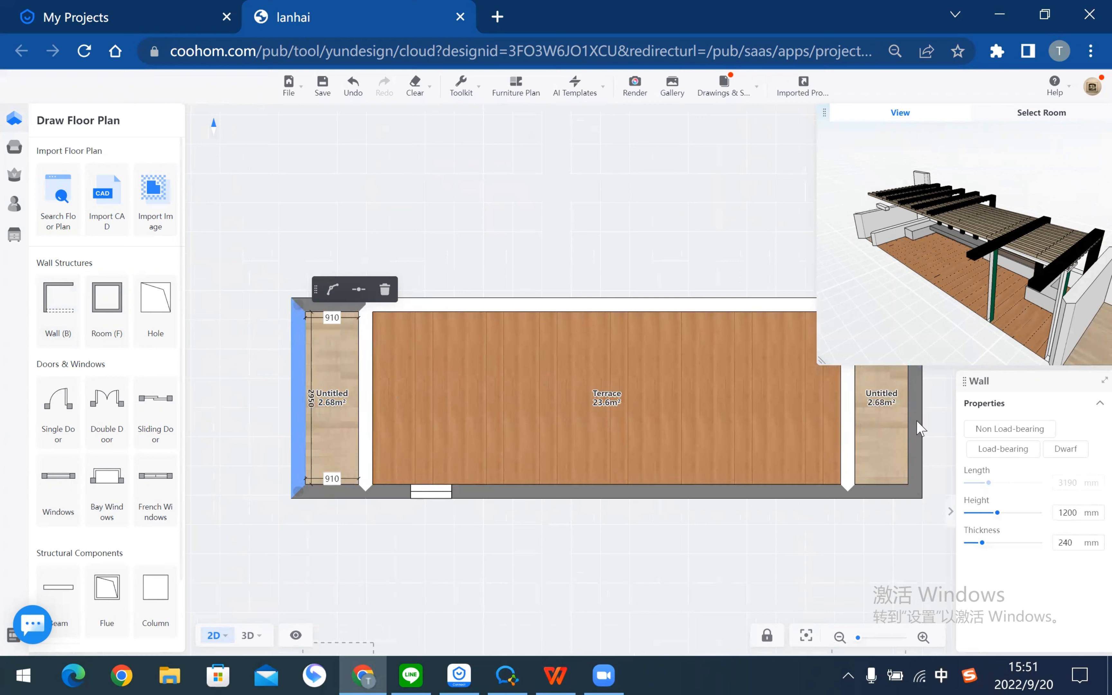
{"action": "double_click", "coordinate": [1067, 514]}
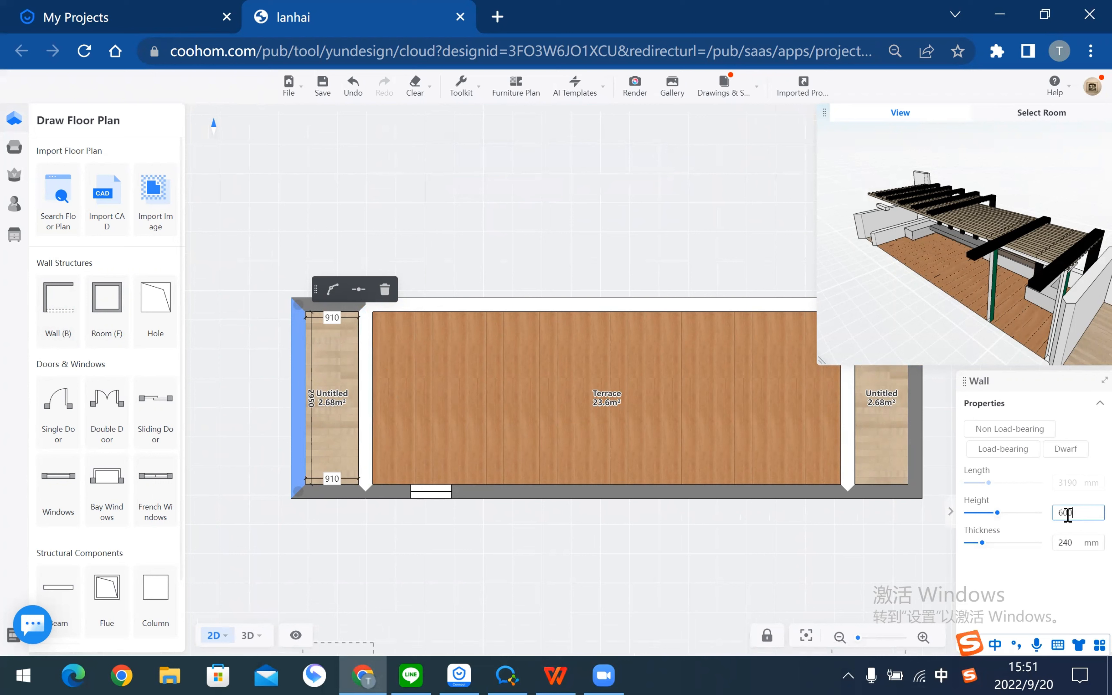
{"action": "type", "text": "600"}
{"action": "key", "text": "Return"}
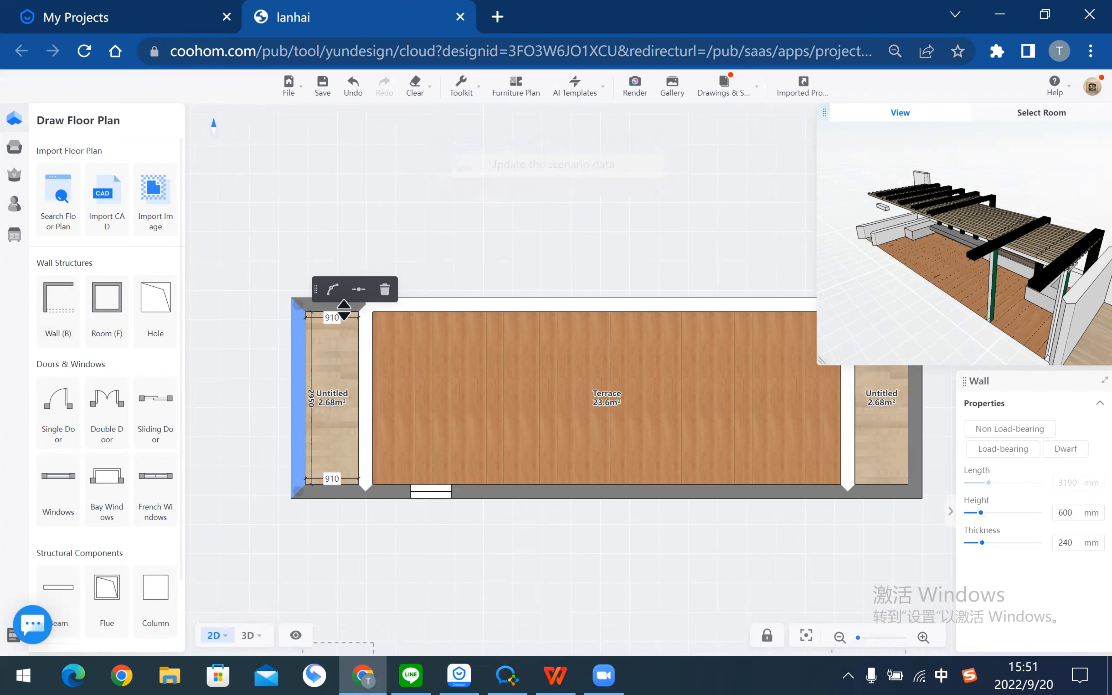
{"action": "left_click", "coordinate": [343, 308]}
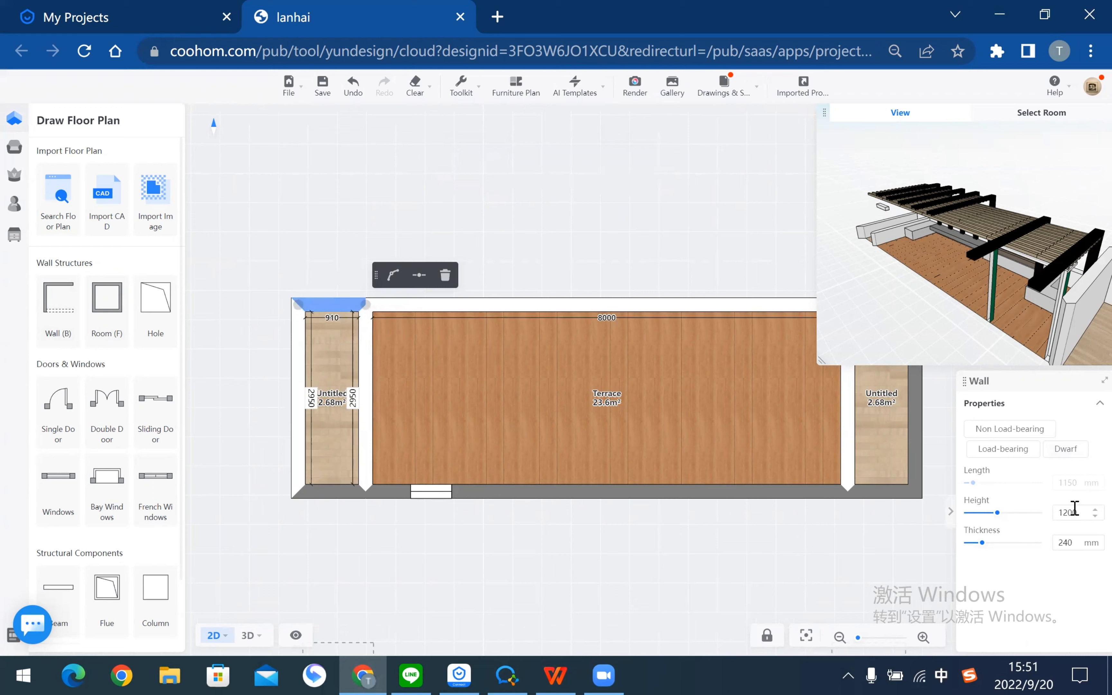
{"action": "double_click", "coordinate": [1075, 512]}
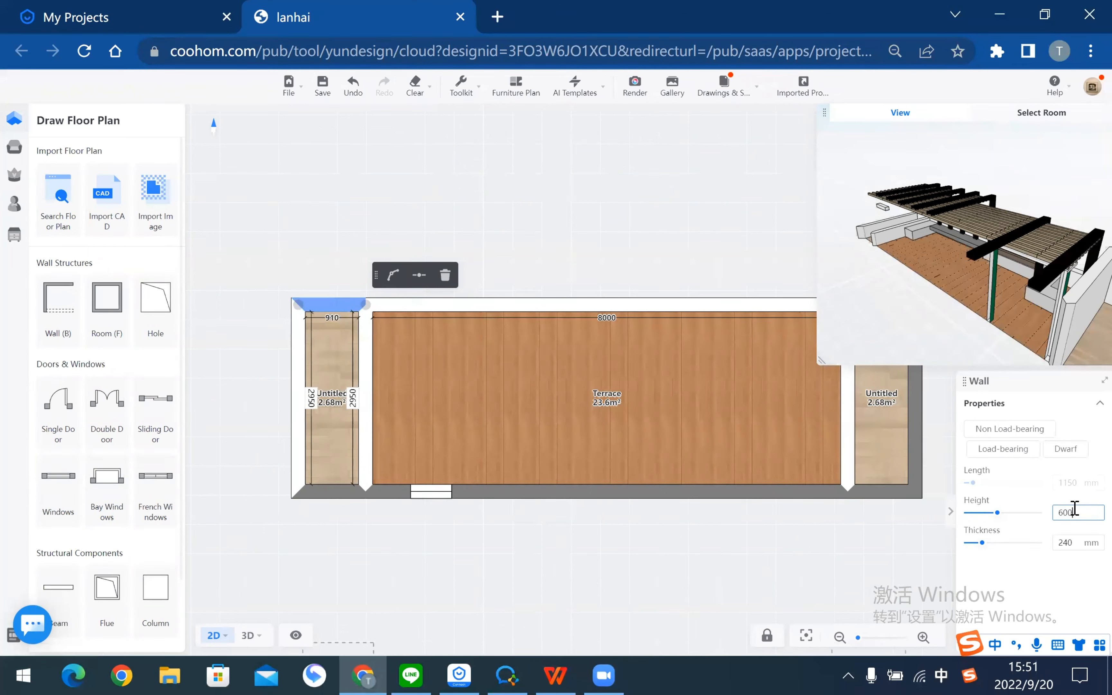
{"action": "key", "text": "Return"}
{"action": "left_click", "coordinate": [668, 597]}
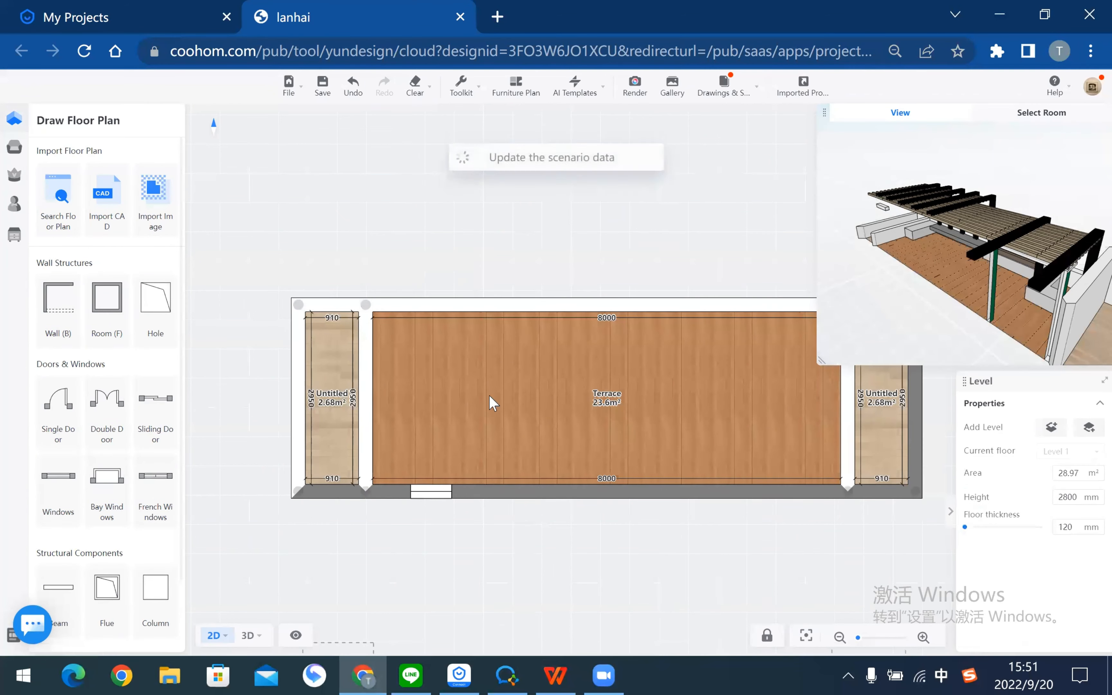
- Delete the left partition and its top and bottom junctions so the Terrace spans 9150
{"action": "left_click", "coordinate": [369, 372]}
{"action": "left_click", "coordinate": [453, 291]}
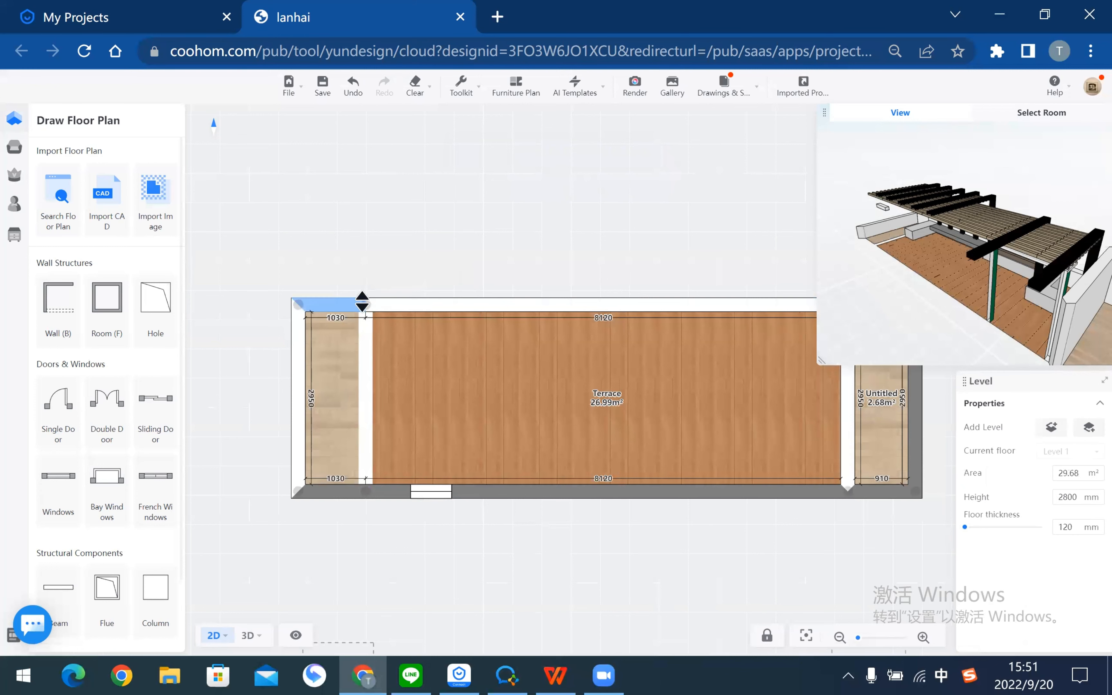
{"action": "left_click", "coordinate": [366, 307]}
{"action": "left_click", "coordinate": [395, 285]}
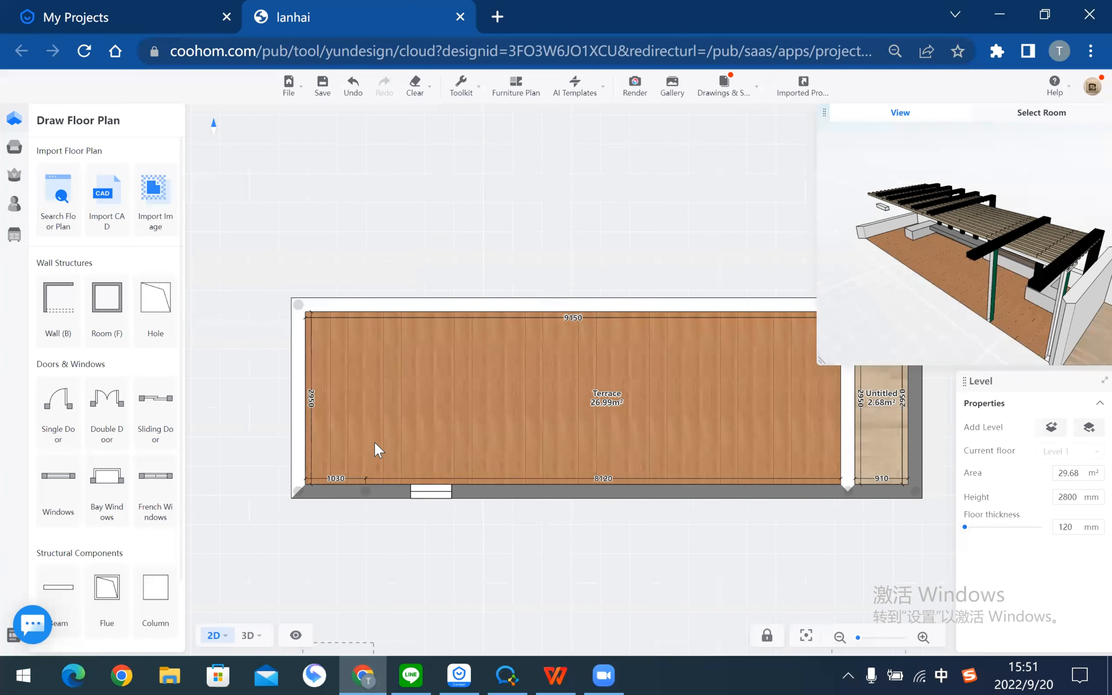
{"action": "left_click", "coordinate": [367, 491]}
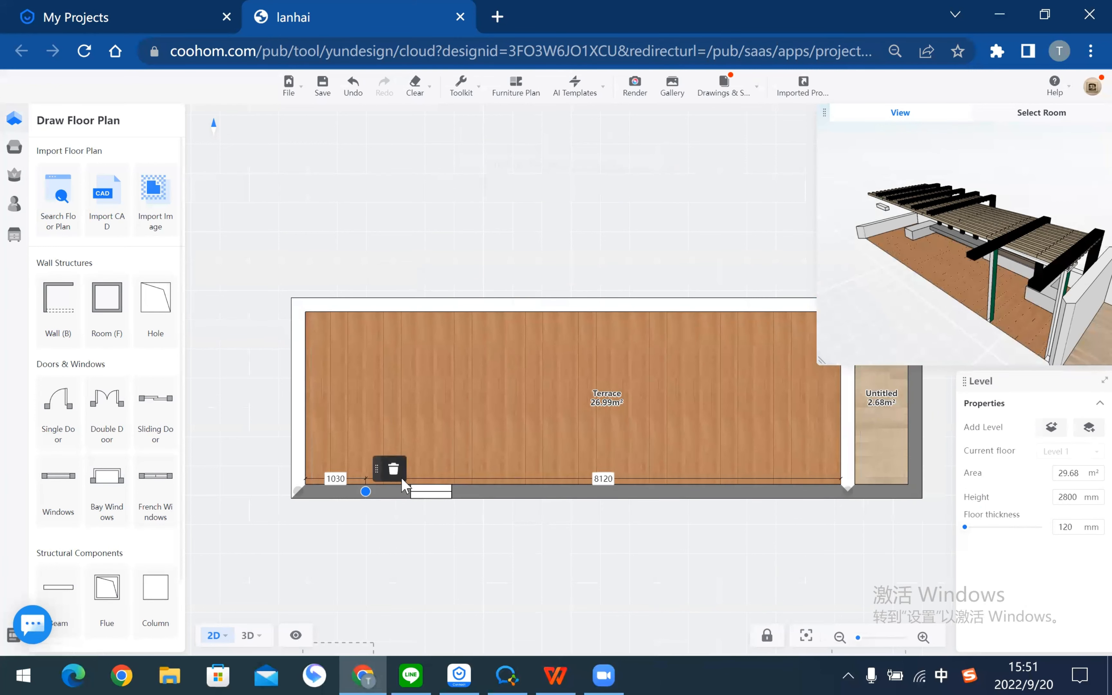
{"action": "left_click", "coordinate": [391, 466]}
{"action": "left_click_drag", "start_coordinate": [783, 580], "coordinate": [519, 591]}
{"action": "left_click", "coordinate": [634, 323]}
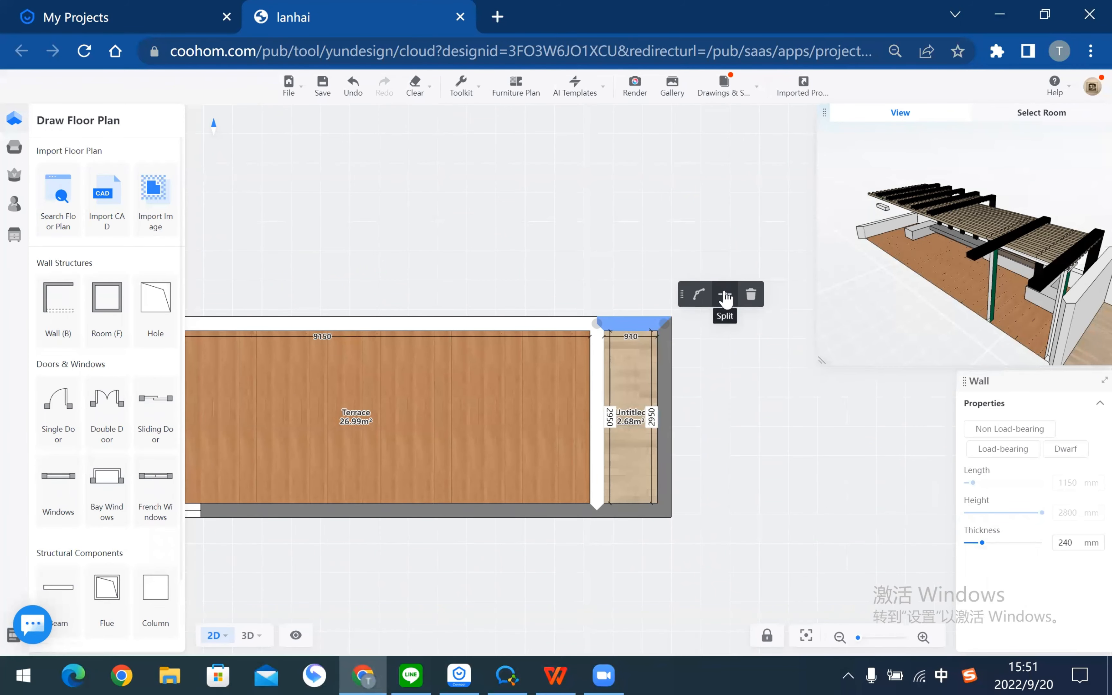
- Set the top wall height to 600 mm and make the right end wall a 1700 mm dwarf wall
{"action": "left_click", "coordinate": [1072, 512]}
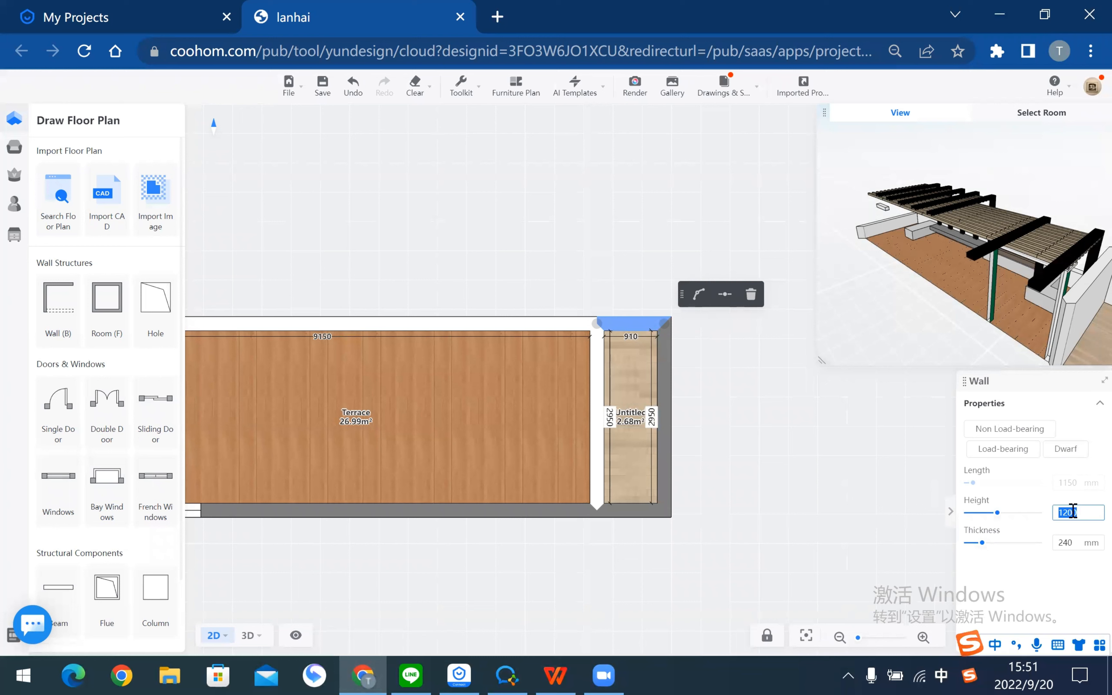
{"action": "type", "text": "600"}
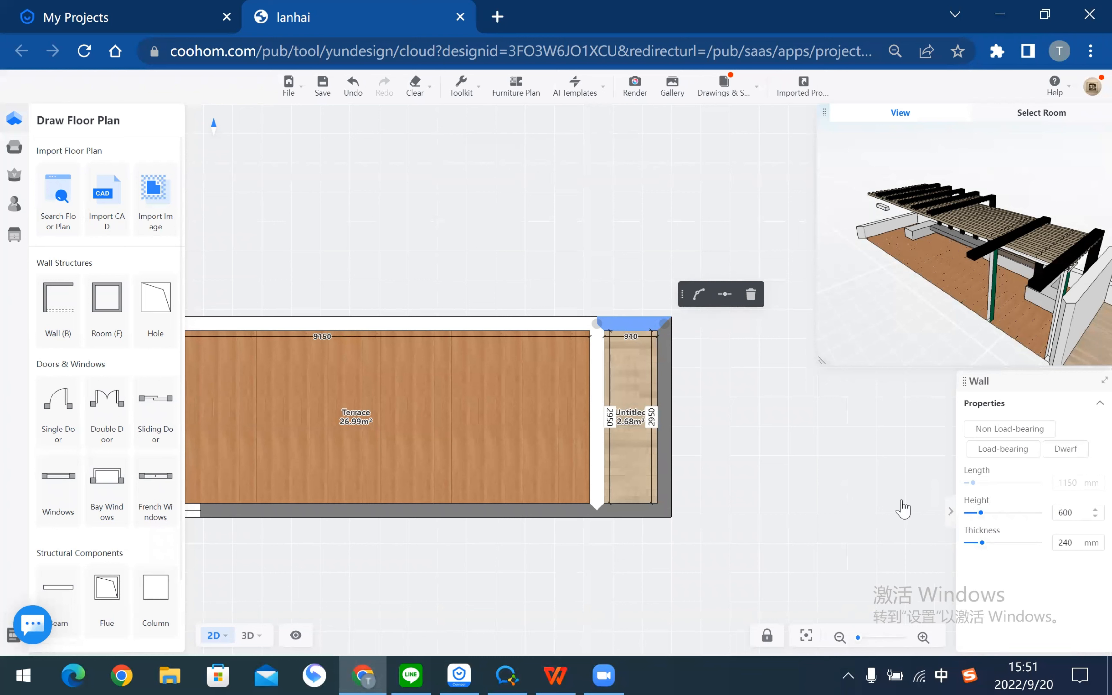
{"action": "left_click", "coordinate": [666, 391]}
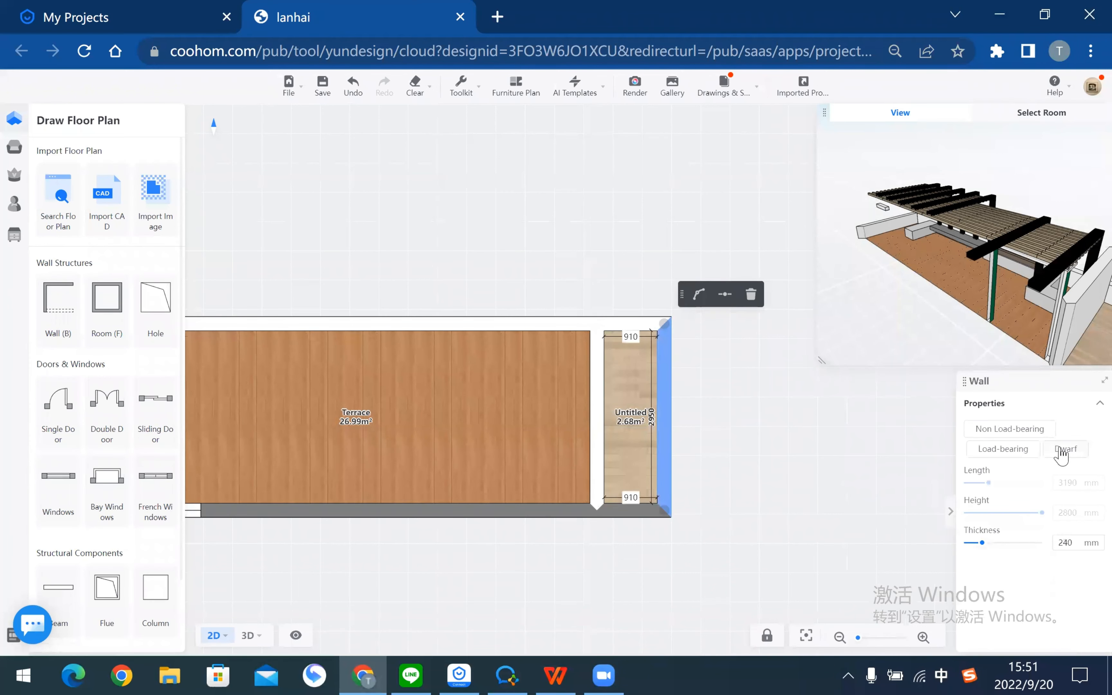
{"action": "left_click", "coordinate": [1062, 453]}
{"action": "double_click", "coordinate": [1080, 513]}
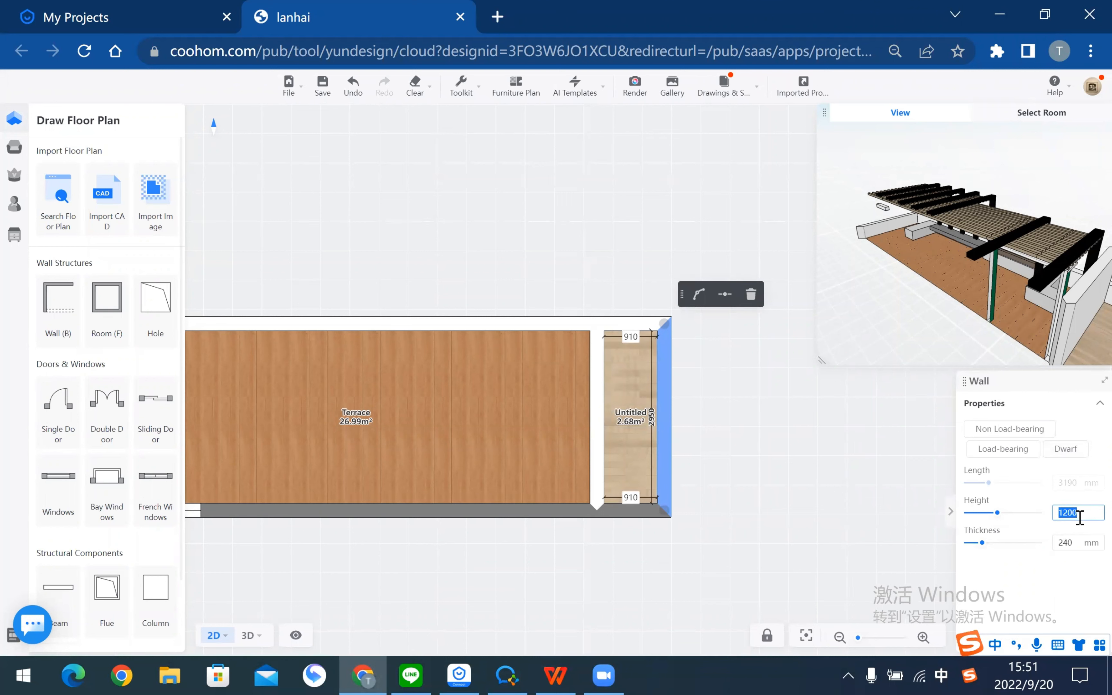
{"action": "type", "text": "1700"}
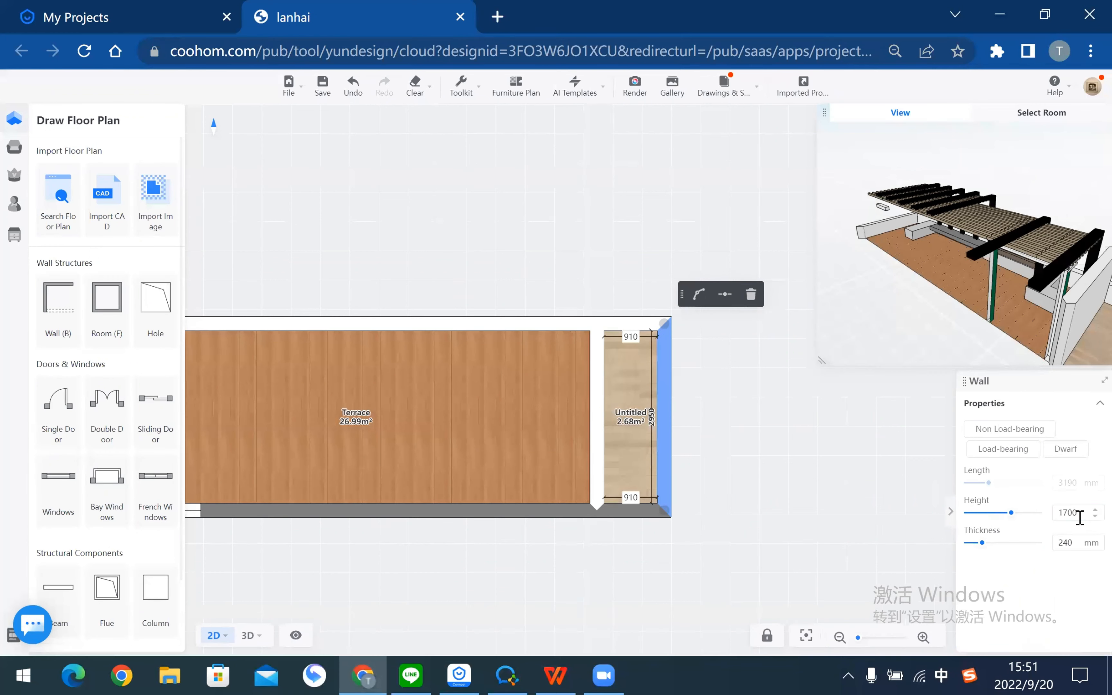
{"action": "left_click", "coordinate": [764, 457]}
- Delete the right partition and bottom junction so the Terrace spans 10300 mm at 30.38 m²
{"action": "left_click", "coordinate": [600, 377]}
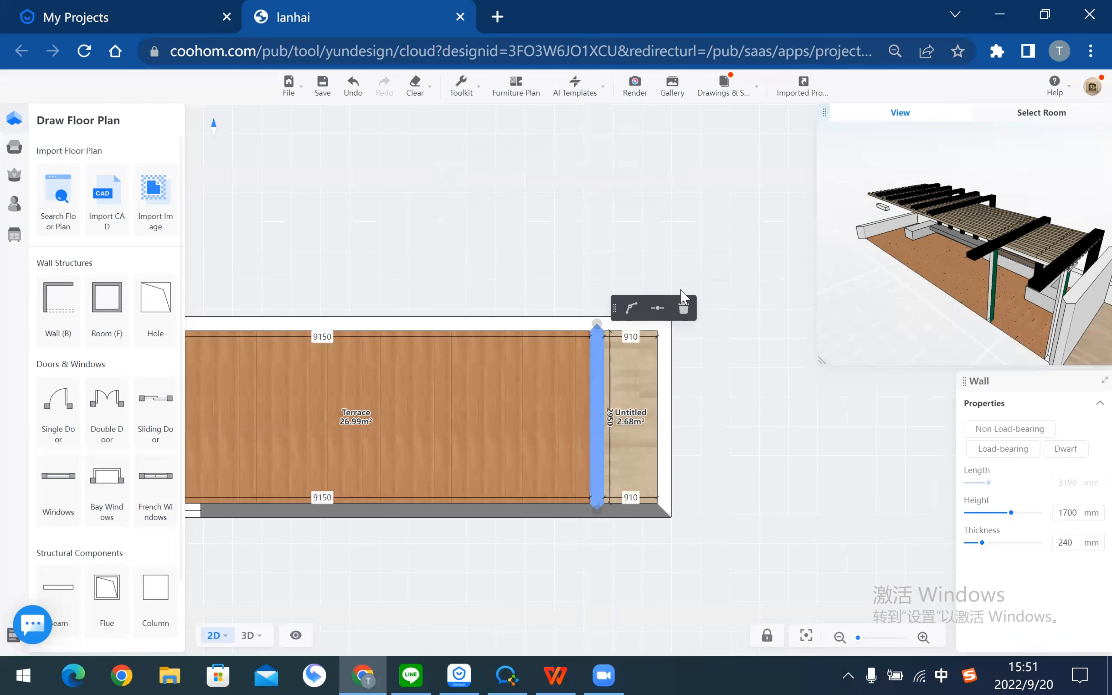
{"action": "left_click", "coordinate": [683, 306]}
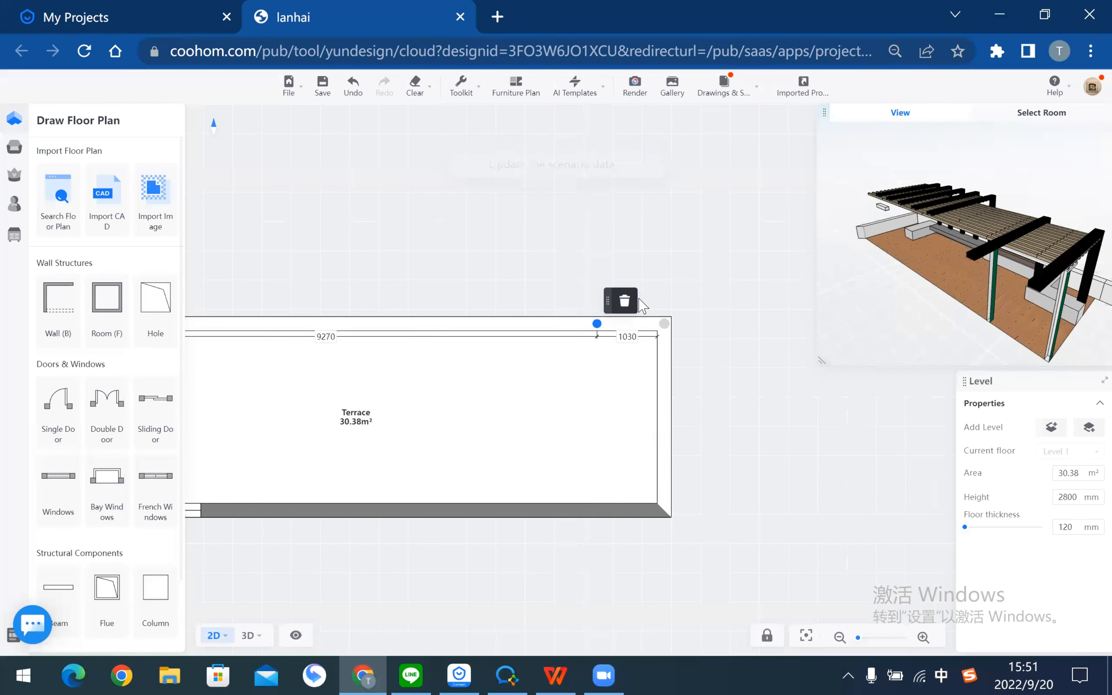
{"action": "left_click", "coordinate": [597, 511]}
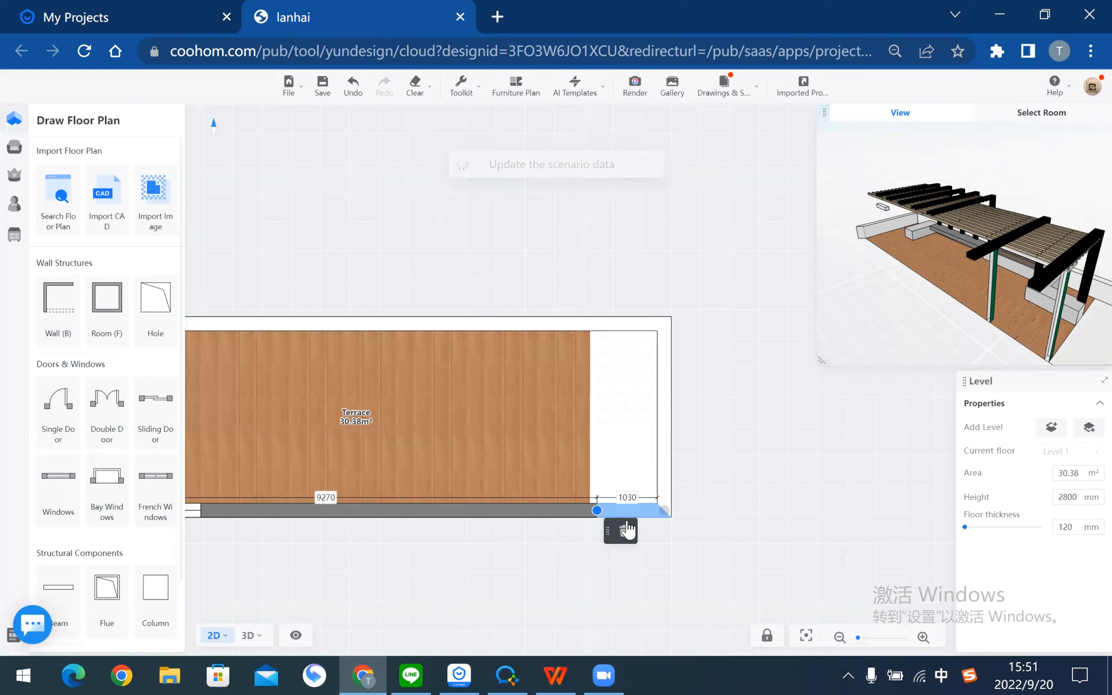
{"action": "left_click", "coordinate": [629, 532]}
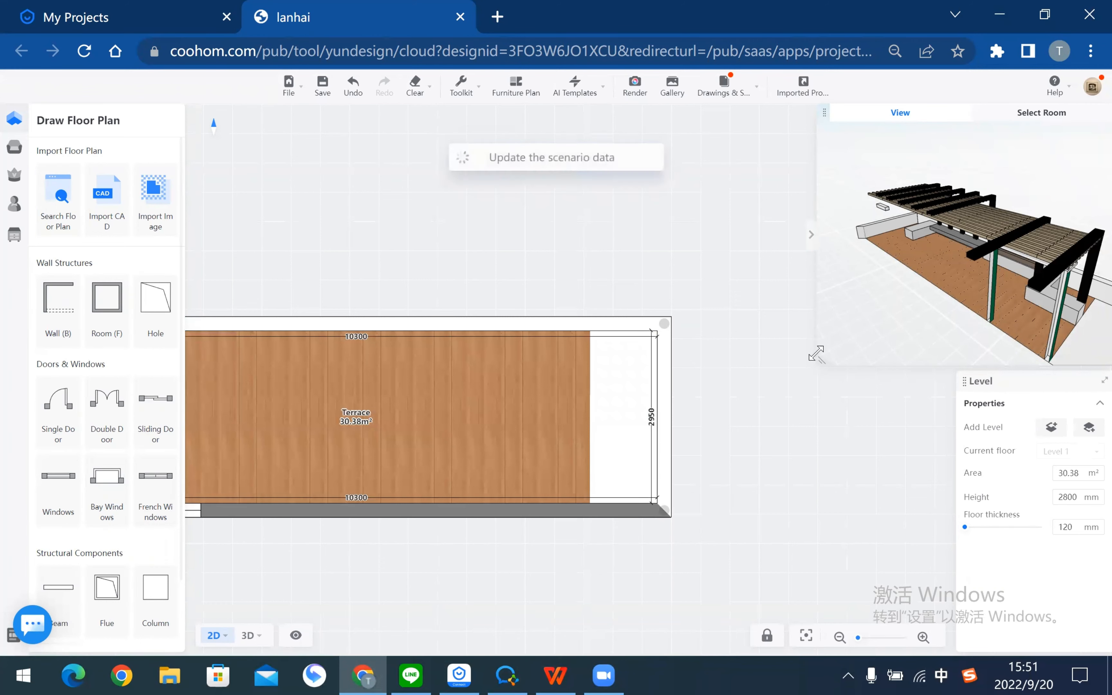
- Orbit the enlarged 3D preview, then save and enter the Construction editor from Advanced Tool
{"action": "left_click_drag", "start_coordinate": [649, 365], "coordinate": [924, 338]}
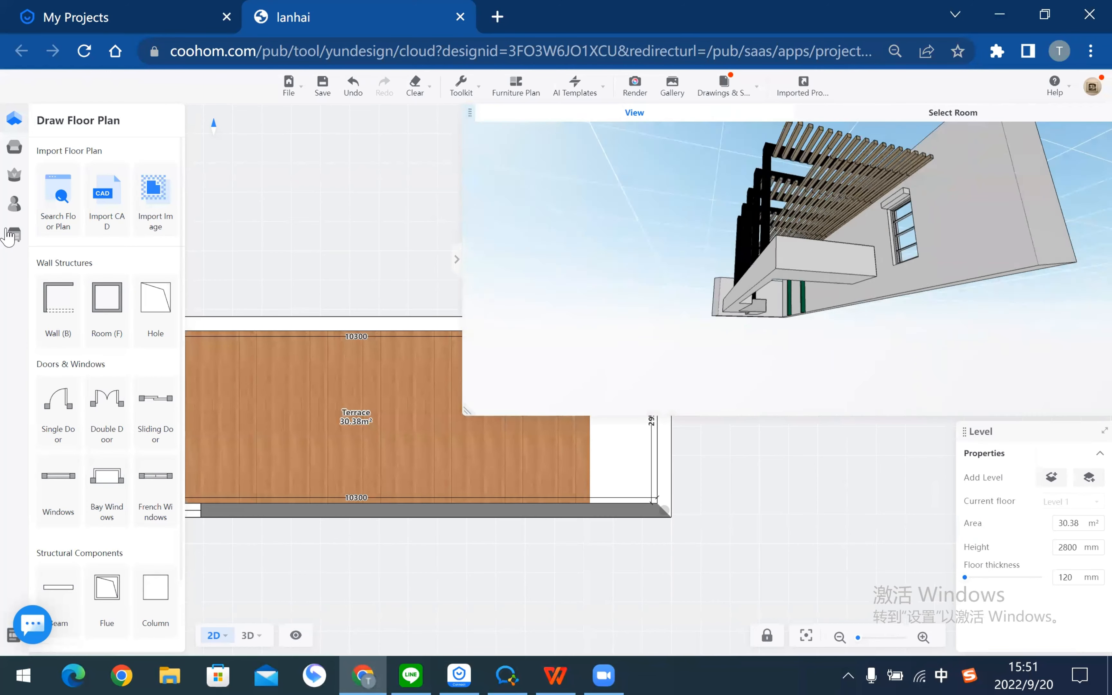
{"action": "left_click", "coordinate": [83, 236]}
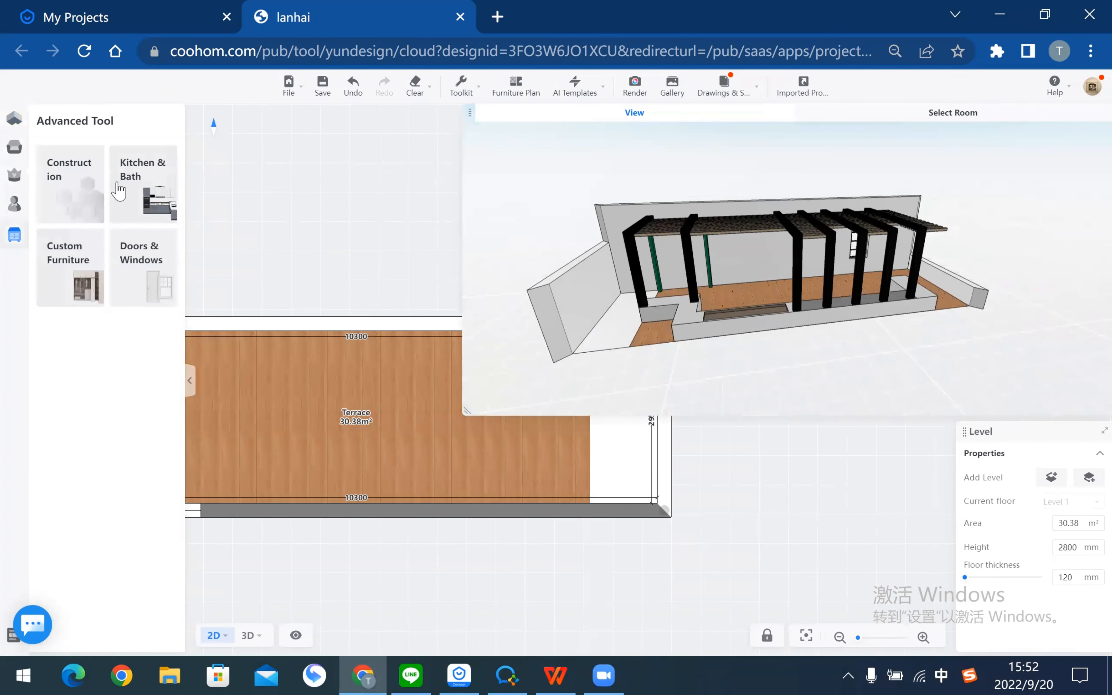
{"action": "left_click", "coordinate": [71, 189]}
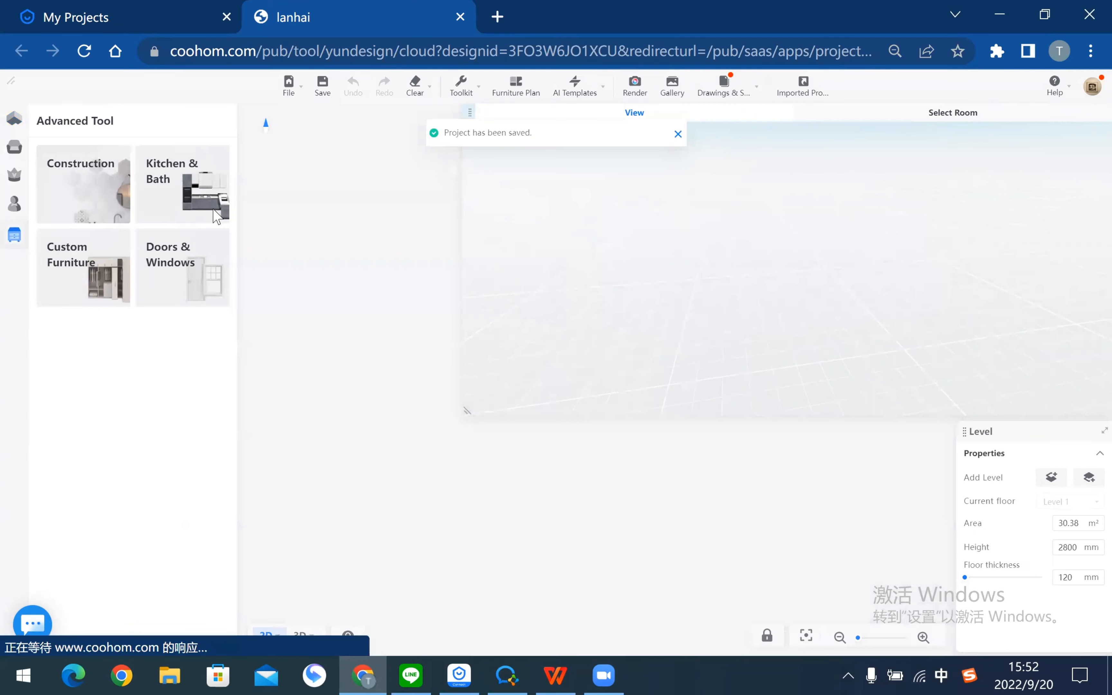
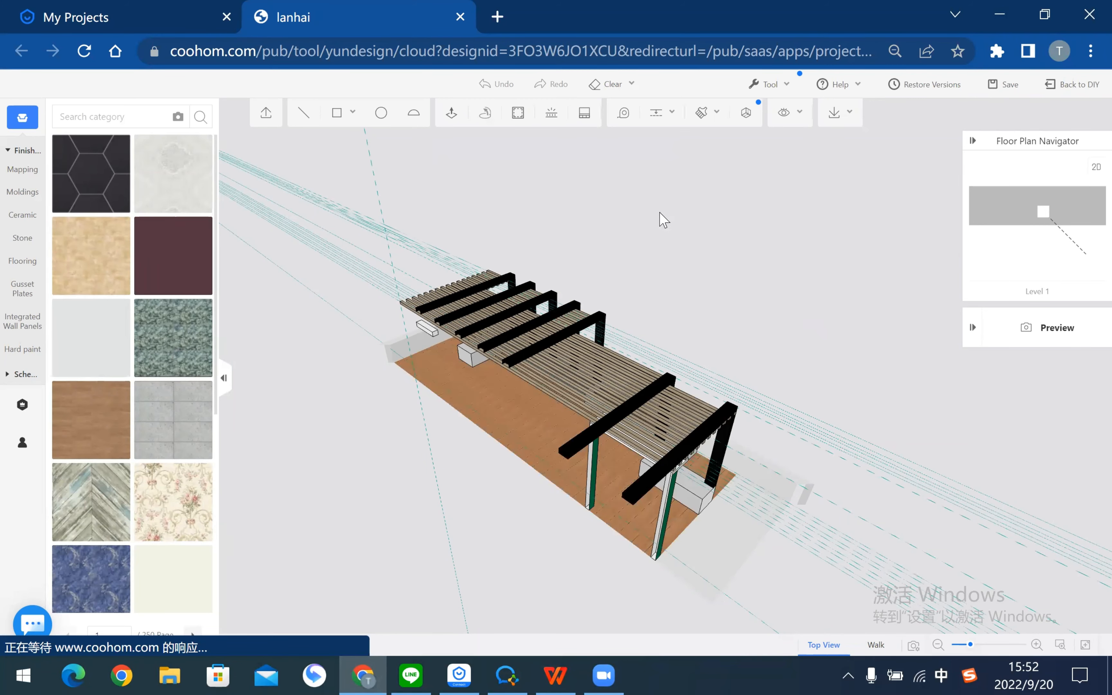
- Remove every guide line from the pergola scene, then bring up the PDF tutorial
{"action": "left_click_drag", "start_coordinate": [677, 119], "coordinate": [661, 164]}
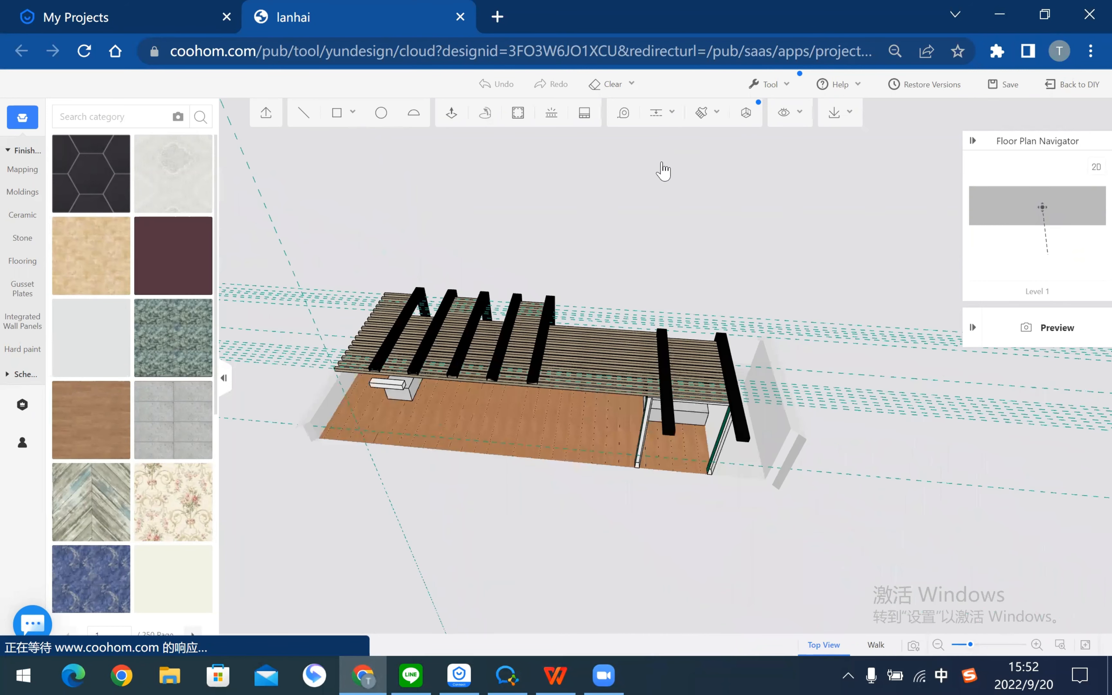
{"action": "left_click", "coordinate": [662, 164]}
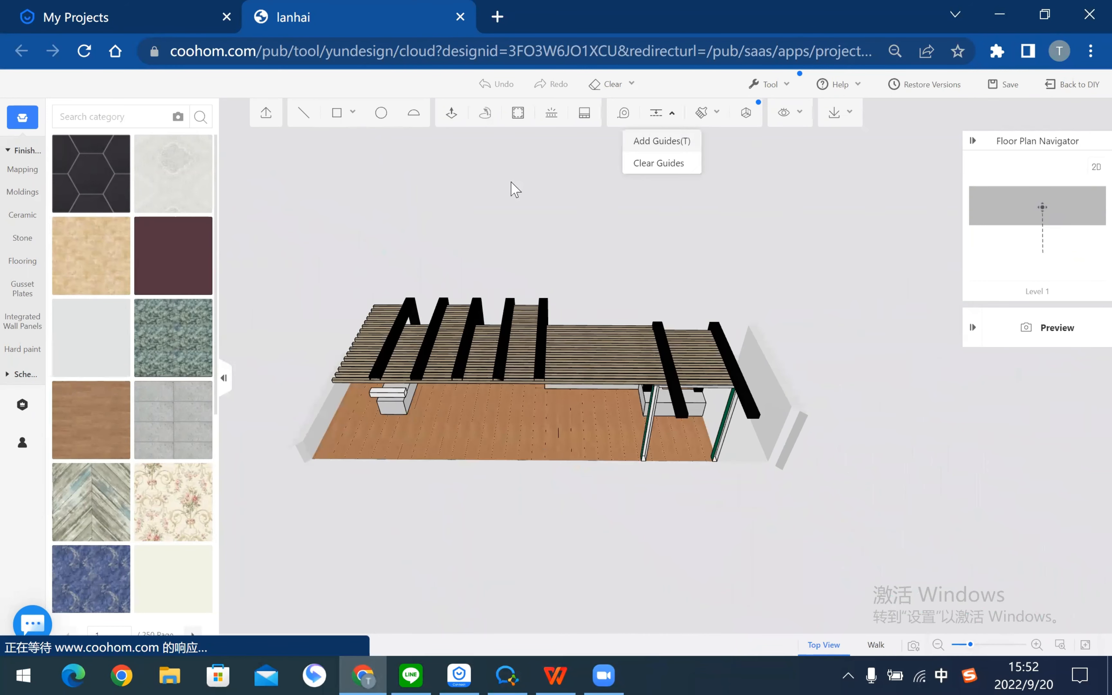
{"action": "left_click_drag", "start_coordinate": [608, 228], "coordinate": [623, 274]}
{"action": "scroll", "coordinate": [623, 274], "scroll_direction": "up", "scroll_amount": 4}
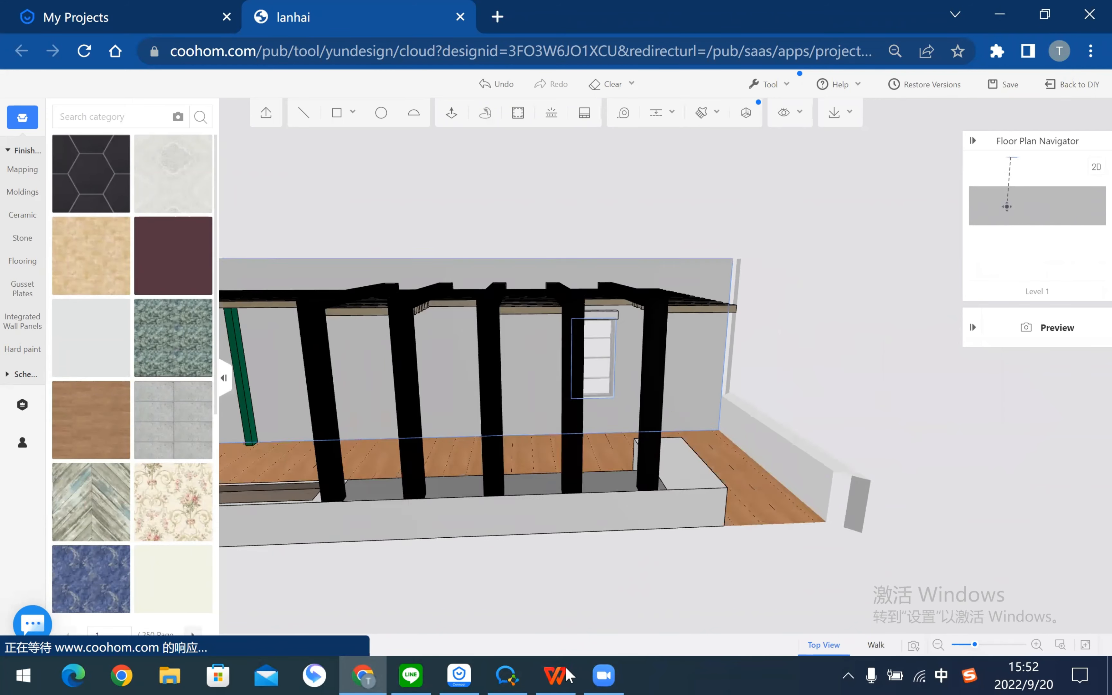
{"action": "left_click", "coordinate": [555, 675]}
- Scroll the tutorial to page 20 on the wall contour face and guardrail guides
{"action": "scroll", "coordinate": [518, 364], "scroll_direction": "down", "scroll_amount": 5}
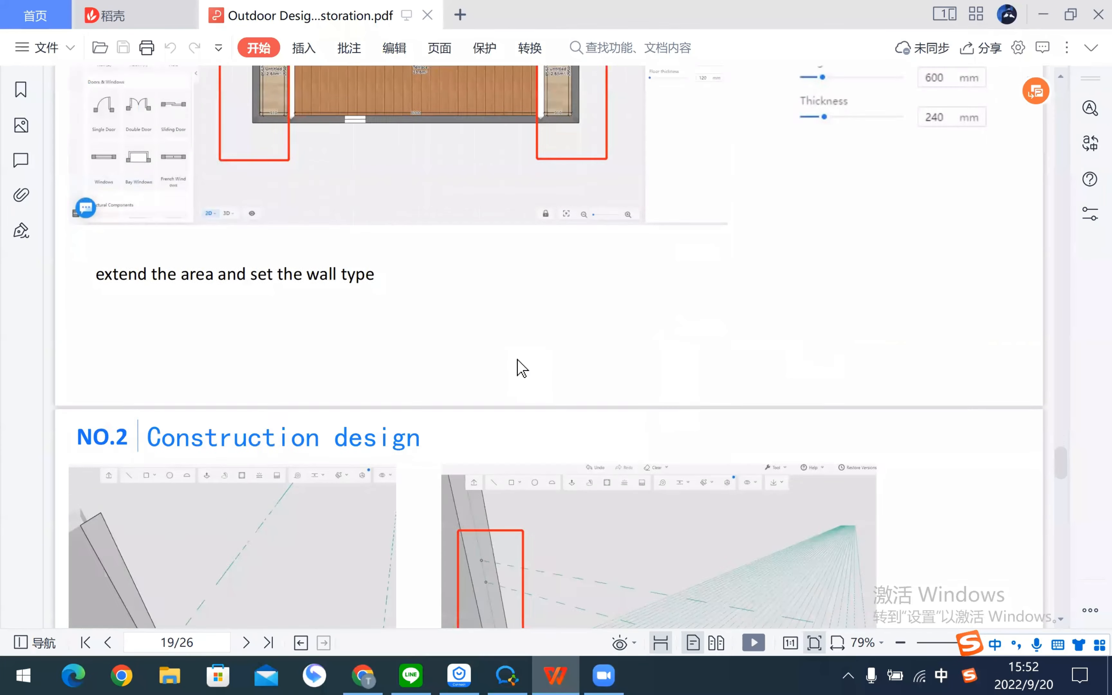
{"action": "scroll", "coordinate": [524, 350], "scroll_direction": "down", "scroll_amount": 9}
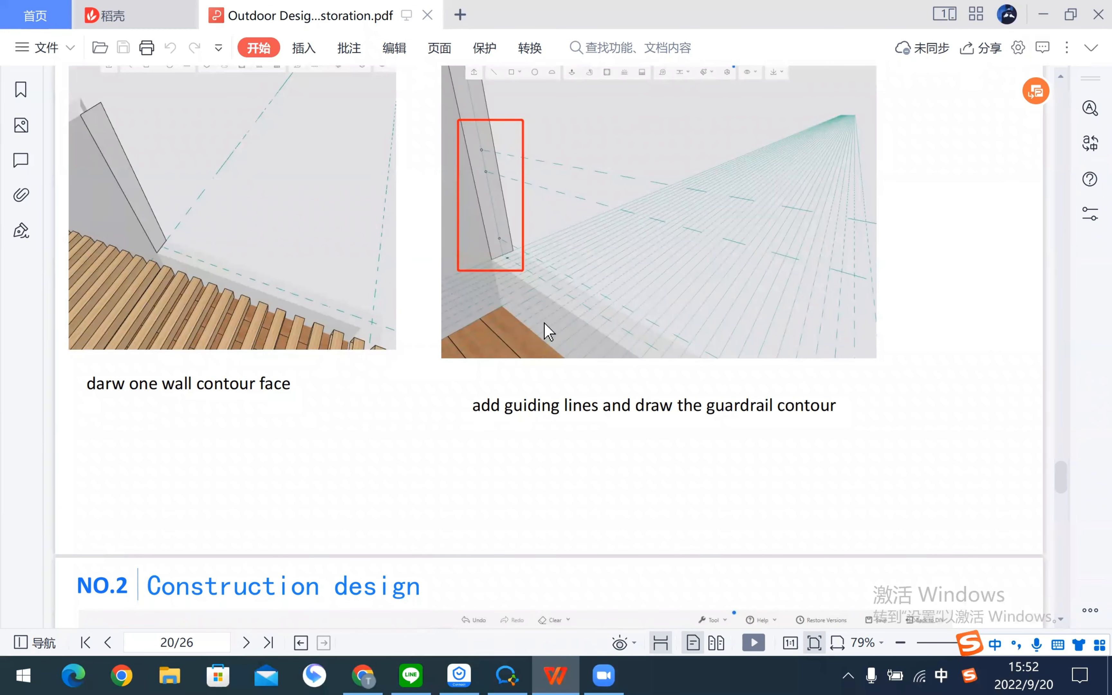
{"action": "scroll", "coordinate": [541, 317], "scroll_direction": "down", "scroll_amount": 8}
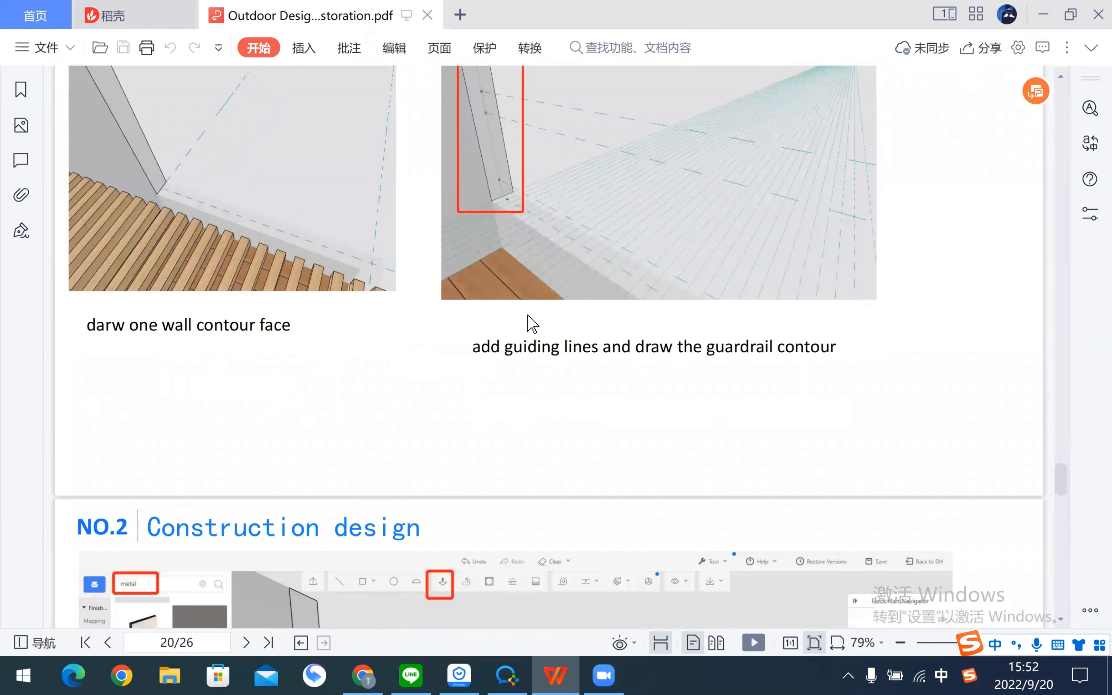
{"action": "scroll", "coordinate": [534, 322], "scroll_direction": "down", "scroll_amount": 1}
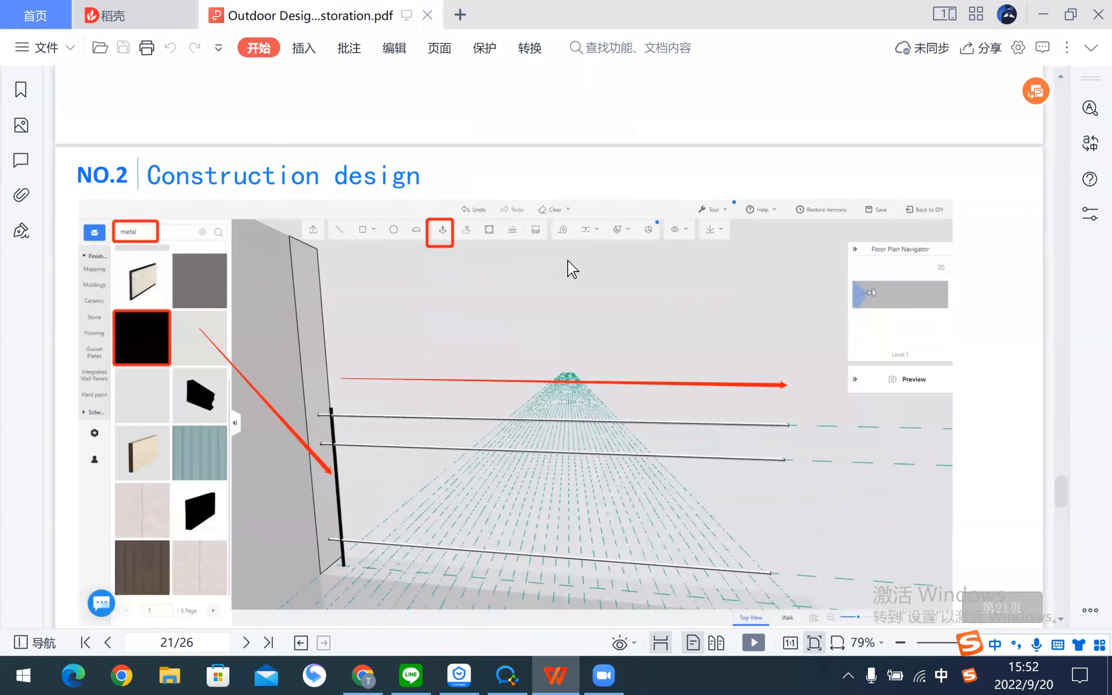
{"action": "scroll", "coordinate": [637, 348], "scroll_direction": "up", "scroll_amount": 8}
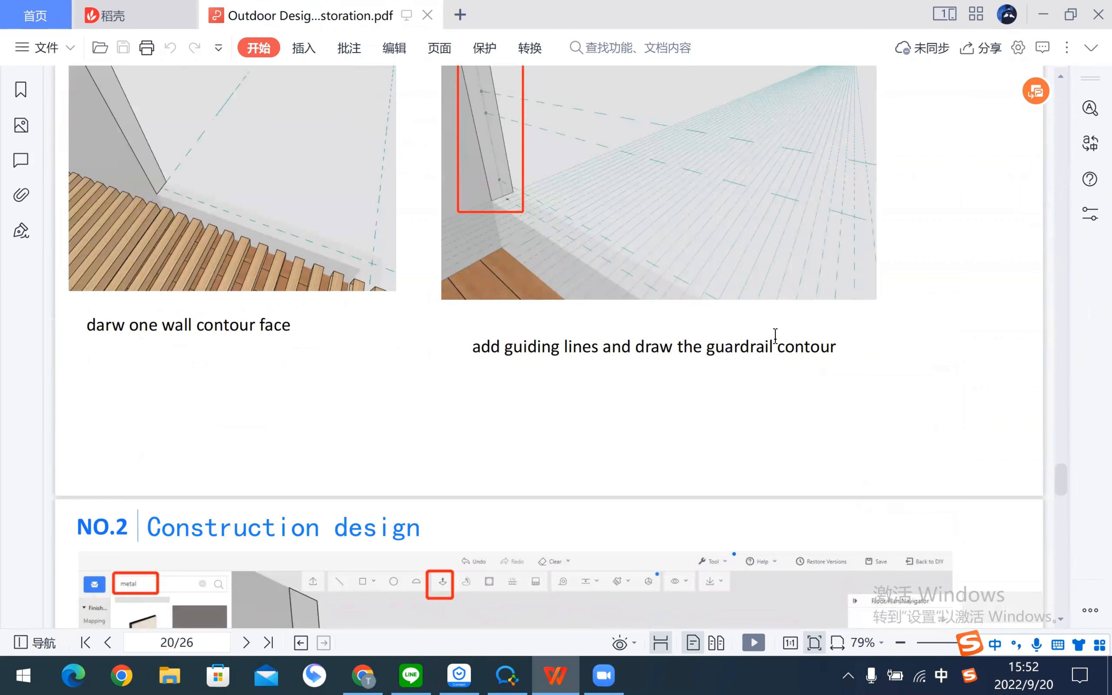
{"action": "scroll", "coordinate": [529, 377], "scroll_direction": "up", "scroll_amount": 1}
{"action": "scroll", "coordinate": [510, 299], "scroll_direction": "down", "scroll_amount": 8}
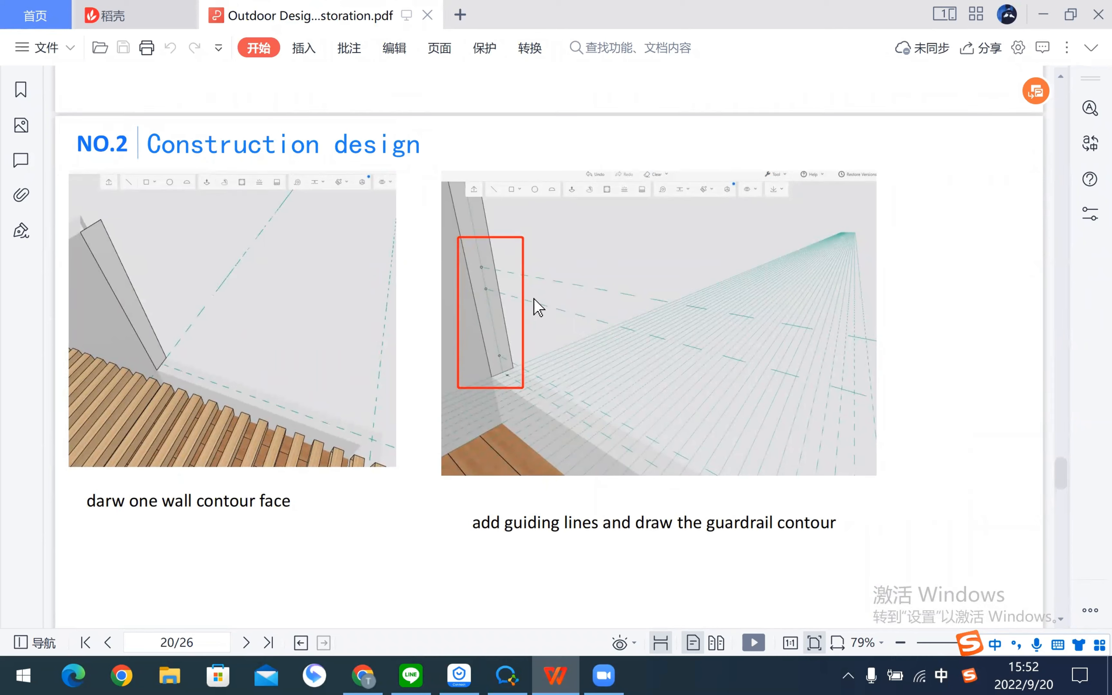
- Return to Coohom and zoom in on the wall's open-end corner
{"action": "key", "text": "alt+Tab"}
{"action": "scroll", "coordinate": [774, 305], "scroll_direction": "up", "scroll_amount": 3}
{"action": "right_click_drag", "start_coordinate": [774, 304], "coordinate": [534, 539]}
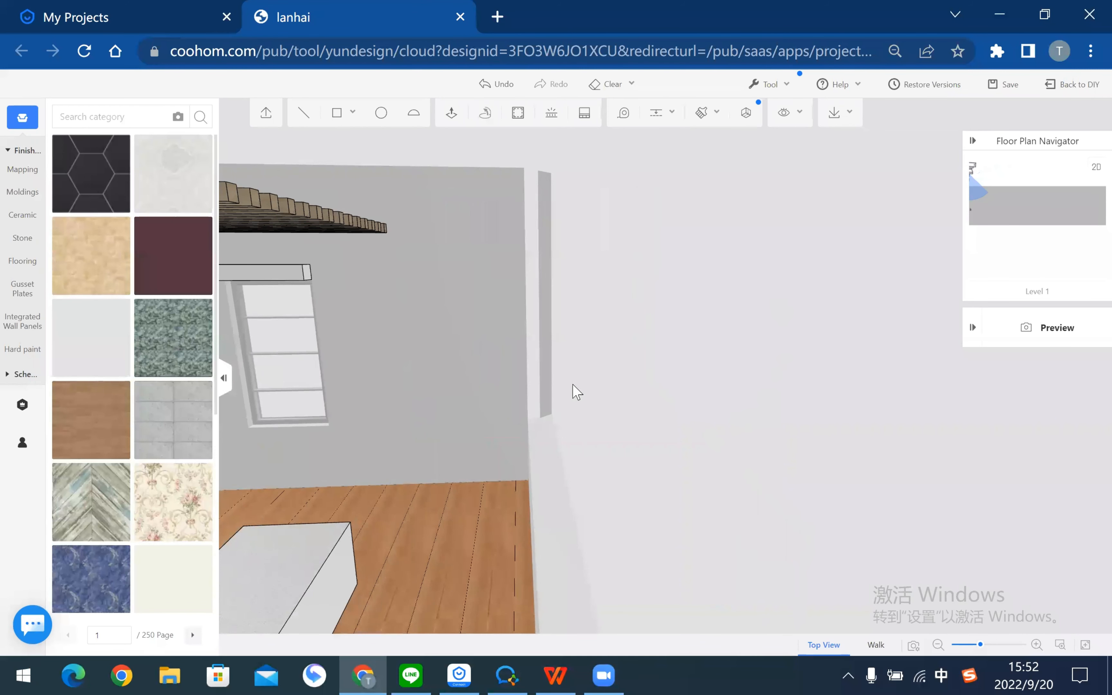
- Draw a 240 × 2200 rectangle from the wall's top corner to the guide intersection
{"action": "left_click_drag", "start_coordinate": [573, 387], "coordinate": [502, 340]}
{"action": "left_click", "coordinate": [330, 125]}
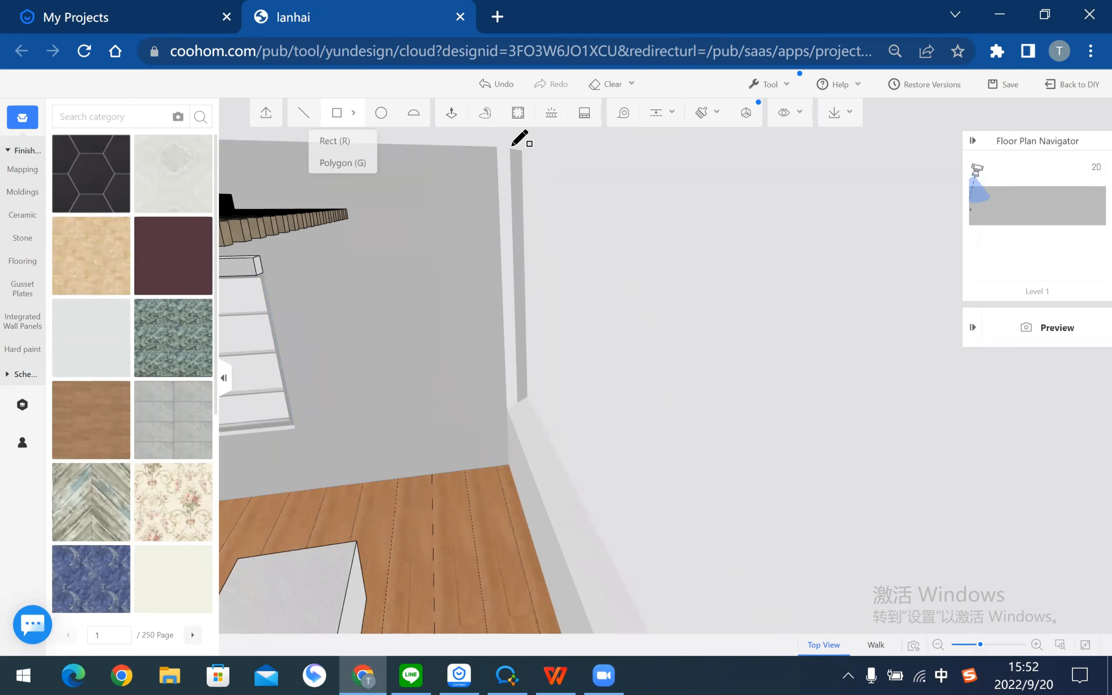
{"action": "left_click", "coordinate": [497, 147]}
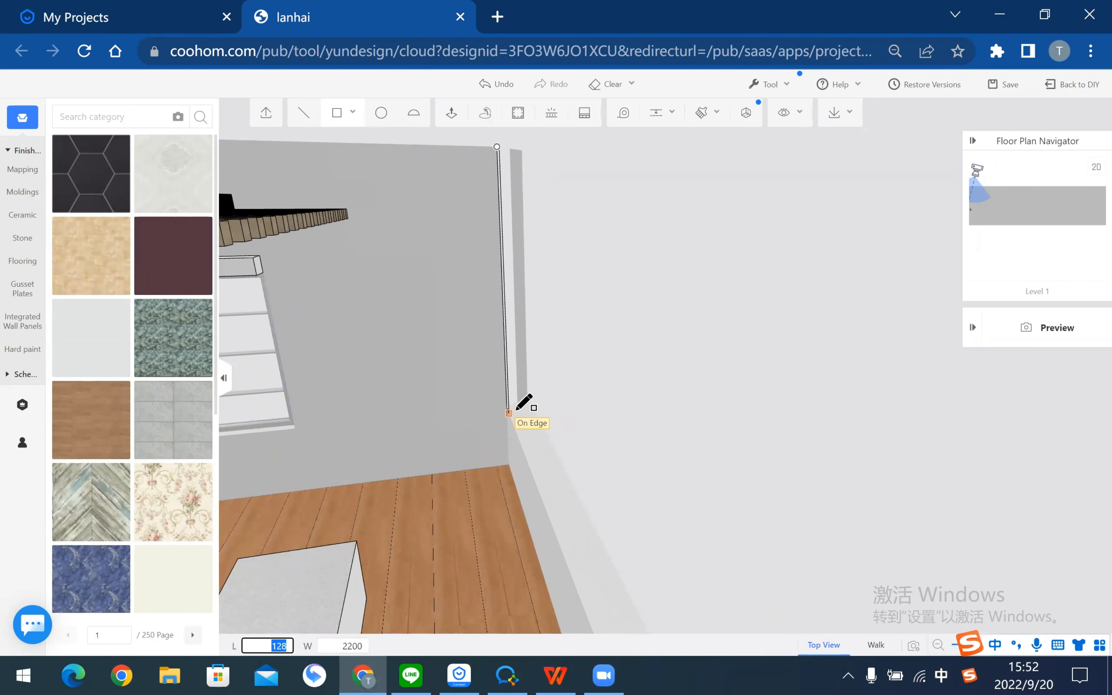
{"action": "key", "text": "Escape"}
{"action": "left_click", "coordinate": [337, 119]}
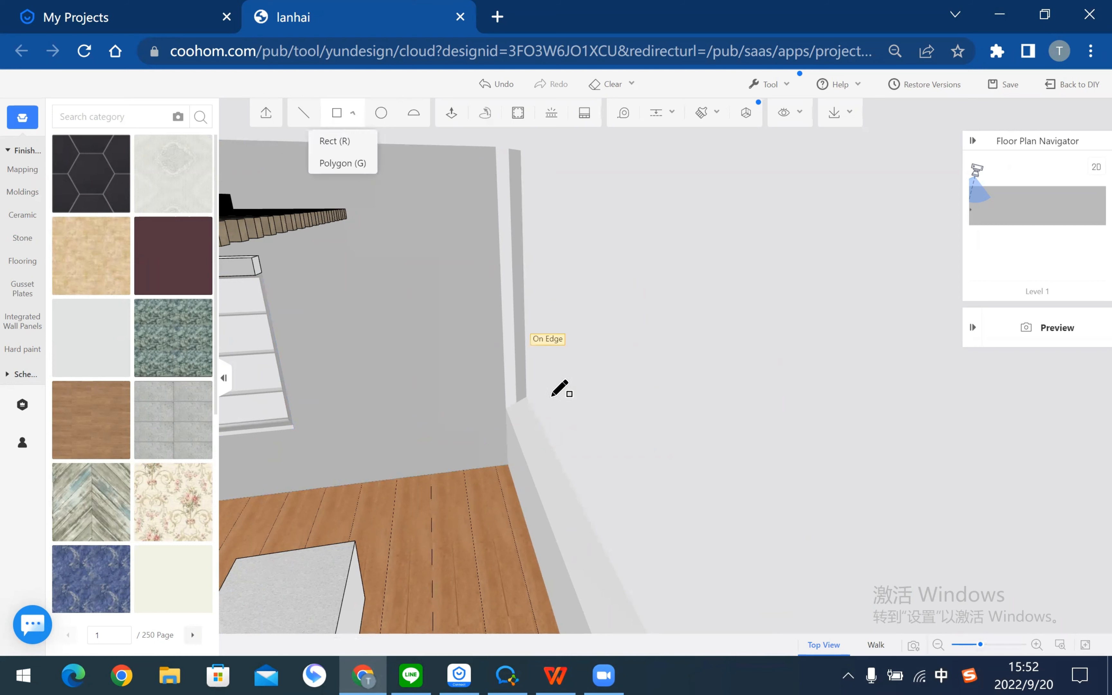
{"action": "key", "text": "Escape"}
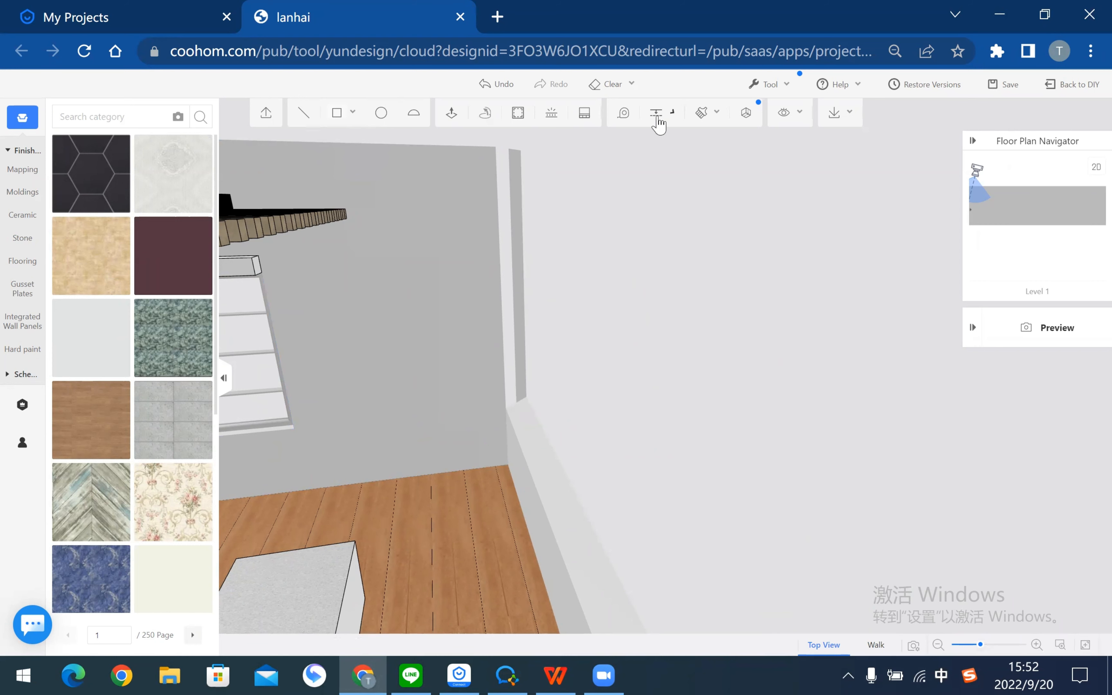
{"action": "left_click", "coordinate": [657, 114]}
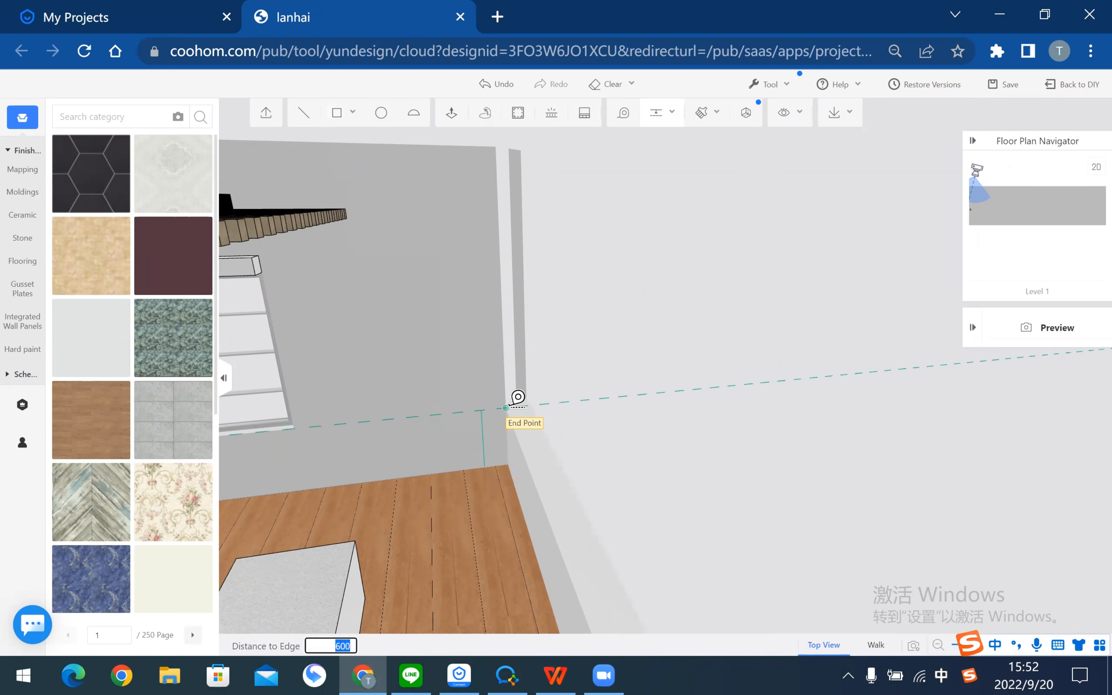
{"action": "key", "text": "Escape"}
{"action": "left_click", "coordinate": [350, 119]}
{"action": "left_click", "coordinate": [495, 147]}
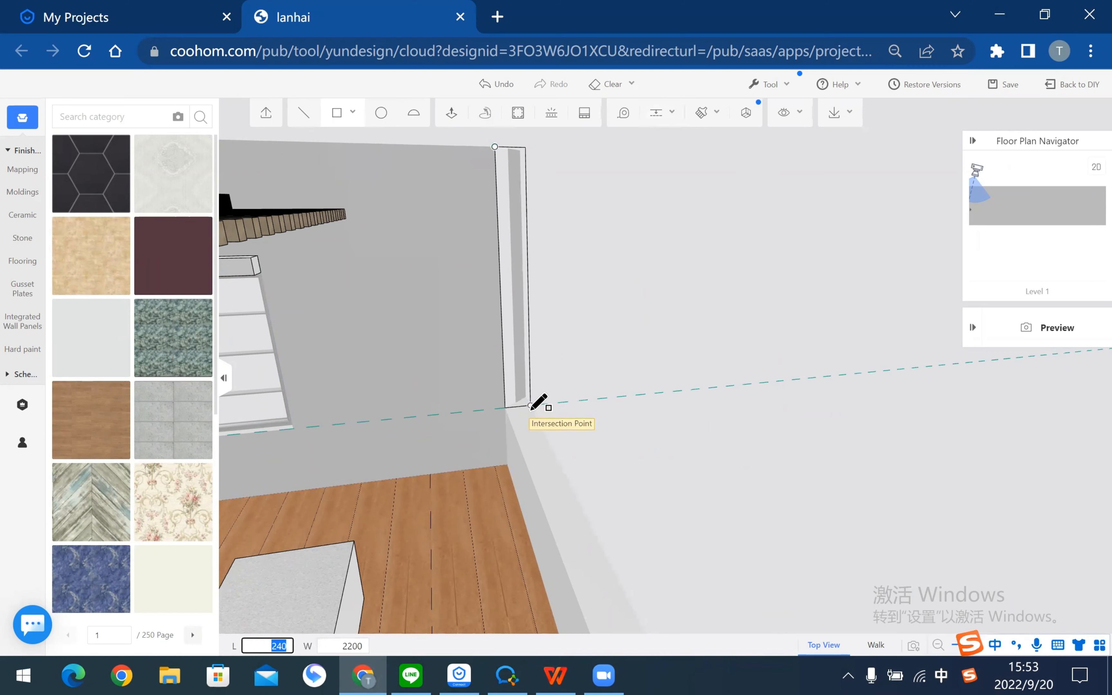
{"action": "left_click", "coordinate": [579, 413]}
{"action": "middle_click_drag", "start_coordinate": [693, 479], "coordinate": [660, 108]}
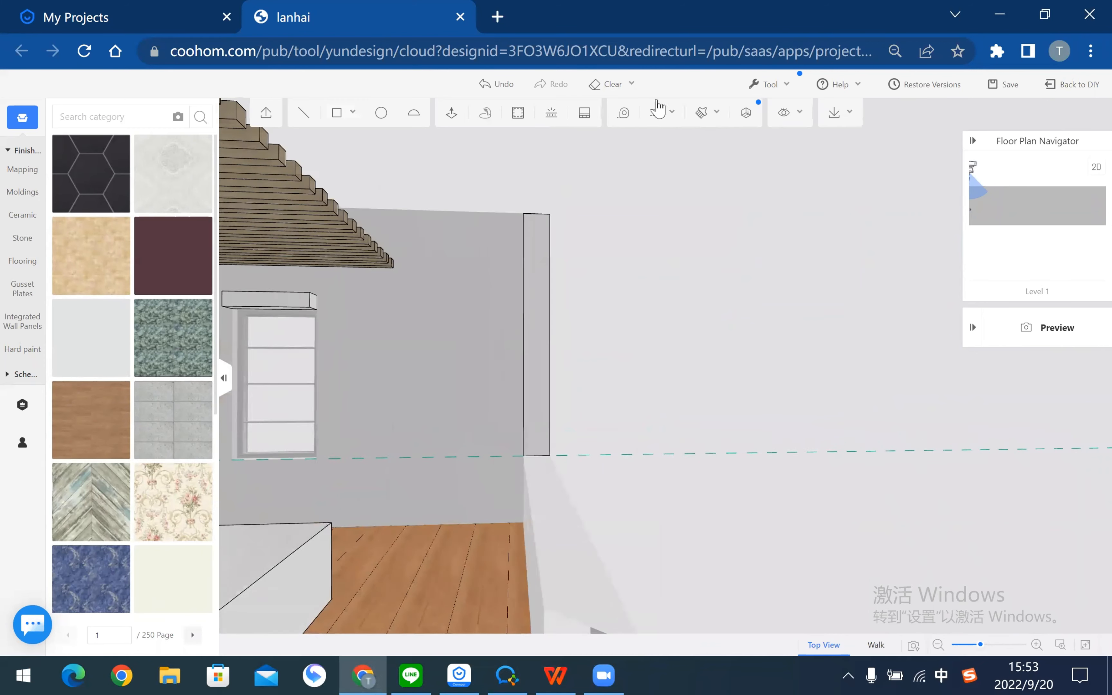
{"action": "left_click", "coordinate": [659, 108]}
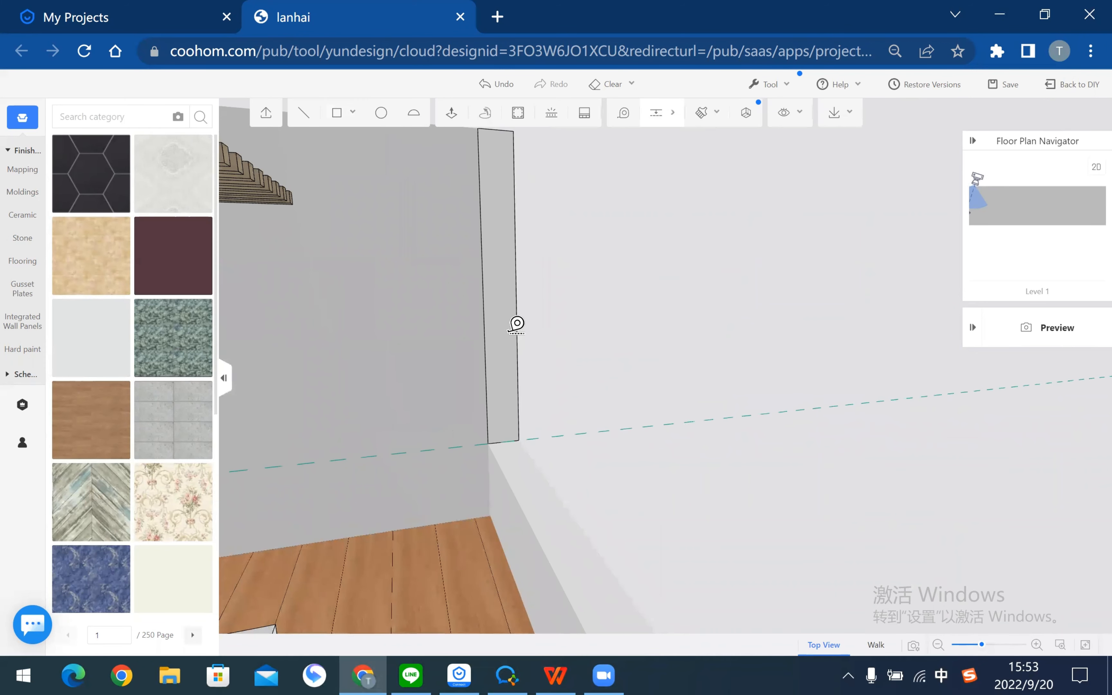
- Add horizontal guide lines across the panel at distances 200, 1000 and 300
{"action": "left_click", "coordinate": [517, 323]}
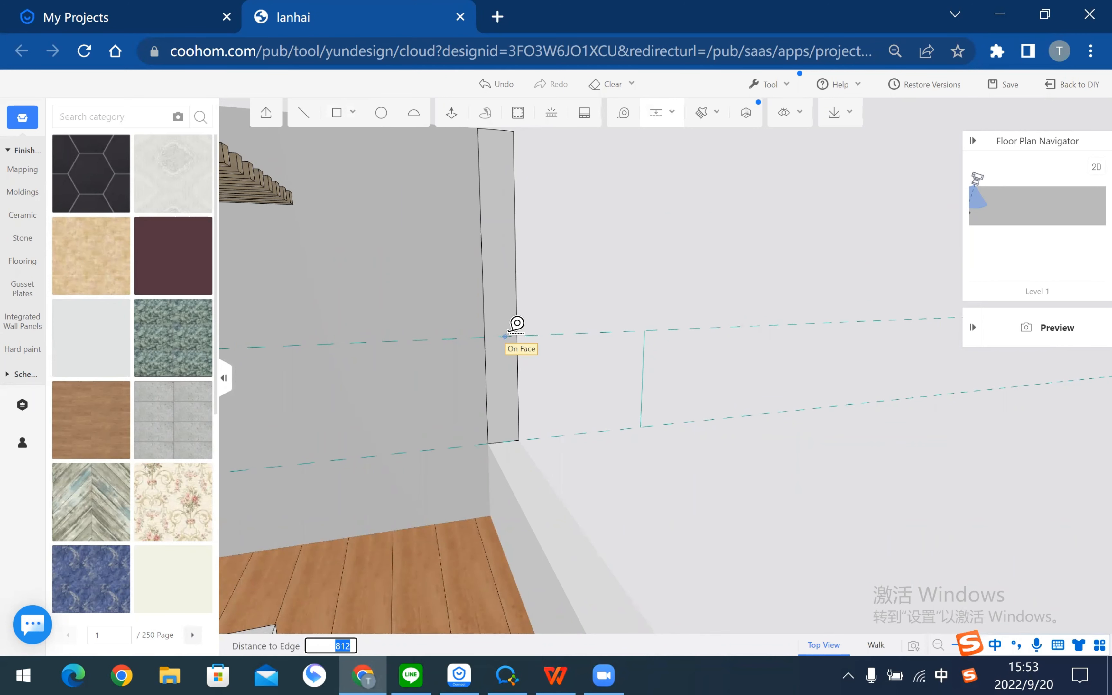
{"action": "key", "text": "Return"}
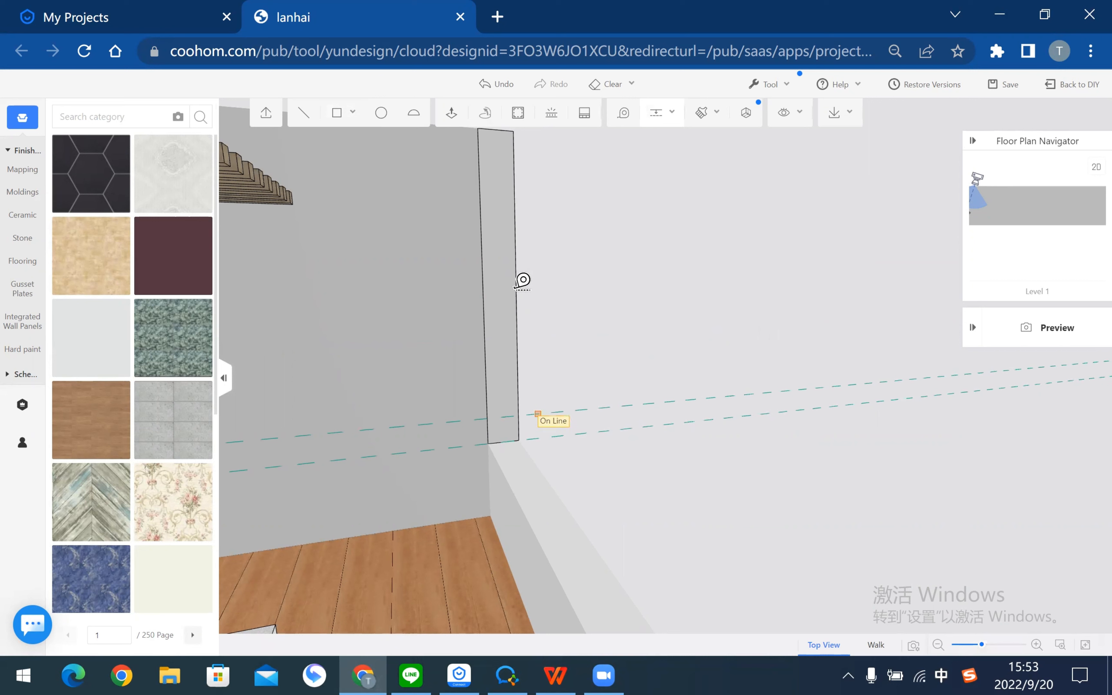
{"action": "left_click", "coordinate": [523, 281]}
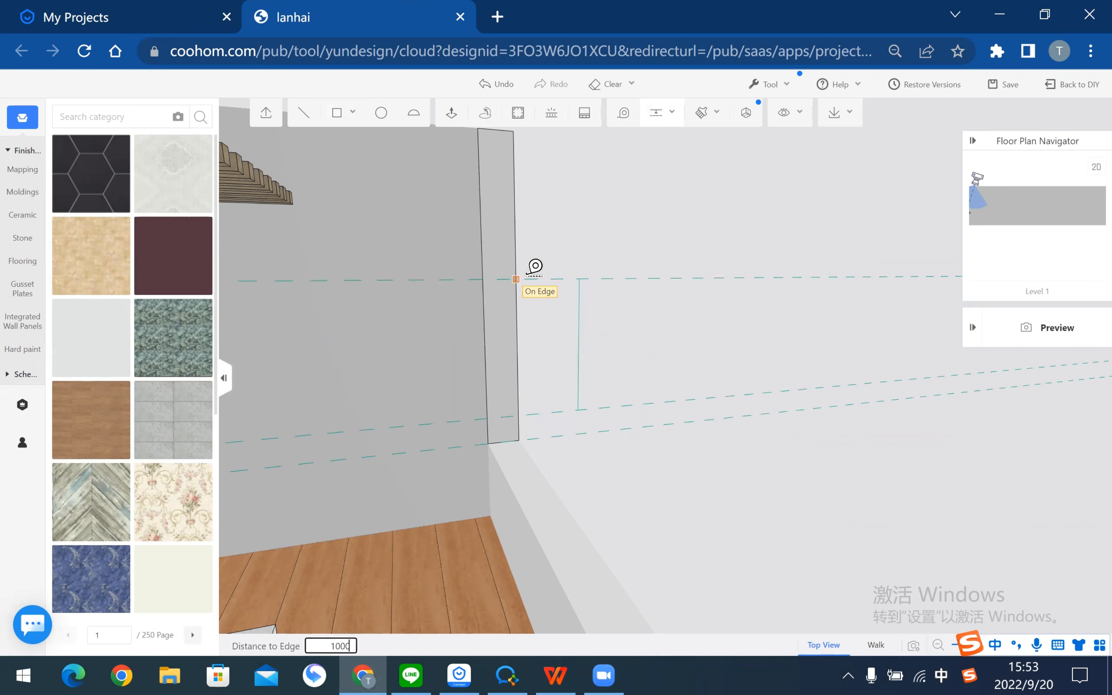
{"action": "key", "text": "Return"}
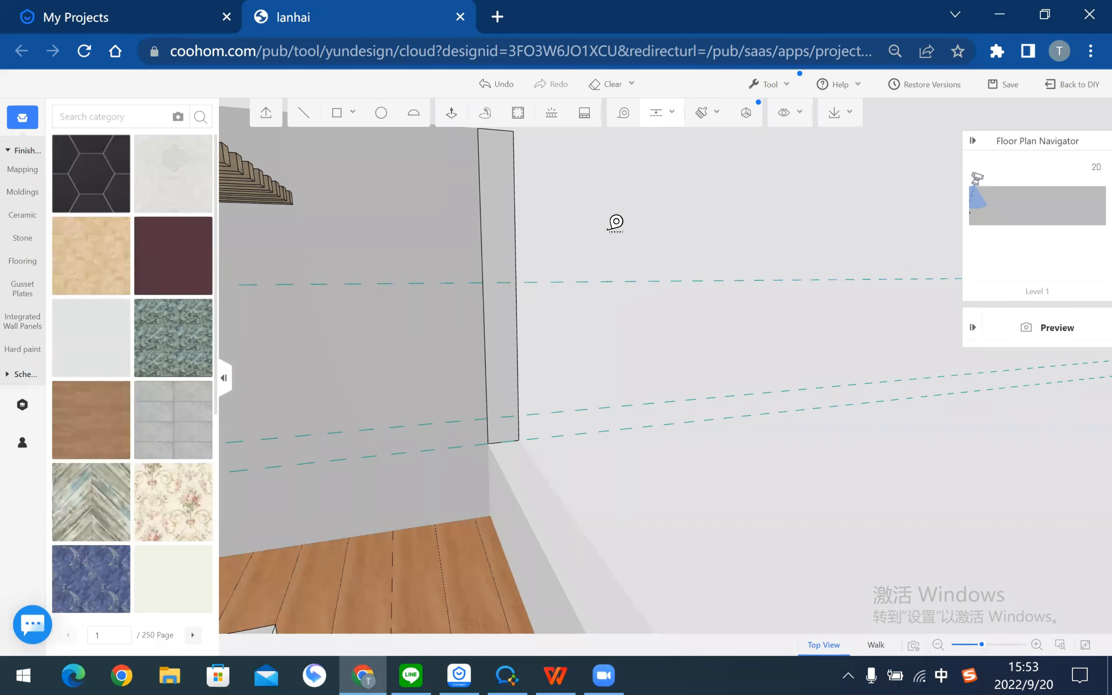
{"action": "left_click", "coordinate": [550, 282]}
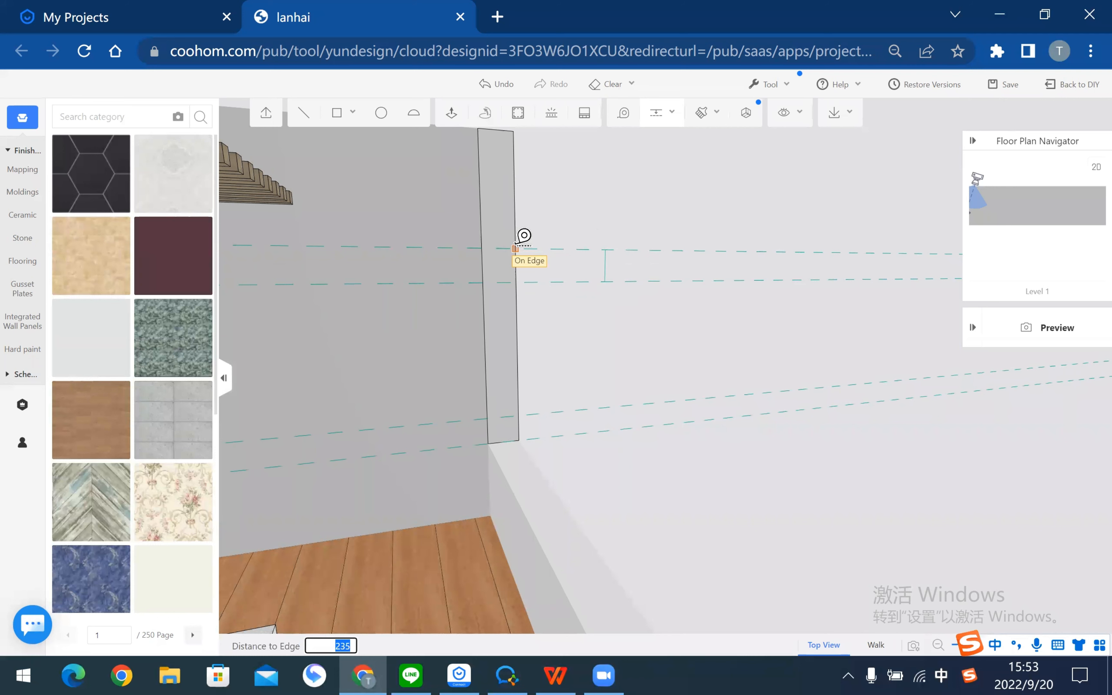
{"action": "key", "text": "Return"}
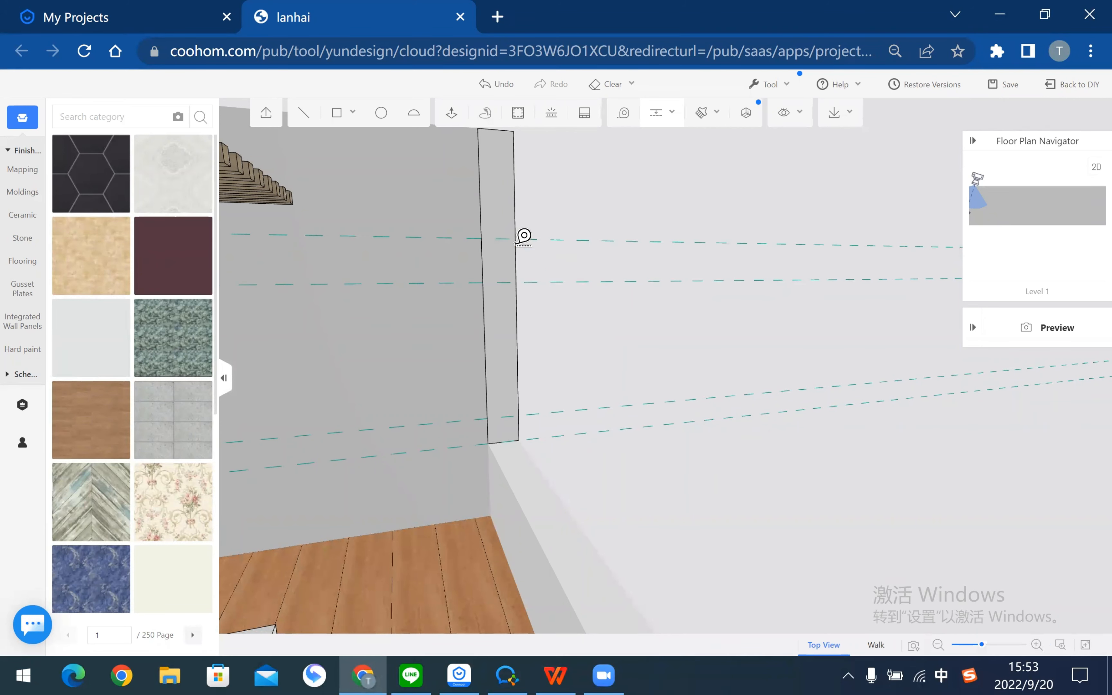
- Add a vertical guide down the panel's middle, 120 from its edge
{"action": "left_click_drag", "start_coordinate": [739, 500], "coordinate": [600, 193]}
{"action": "left_click", "coordinate": [537, 212]}
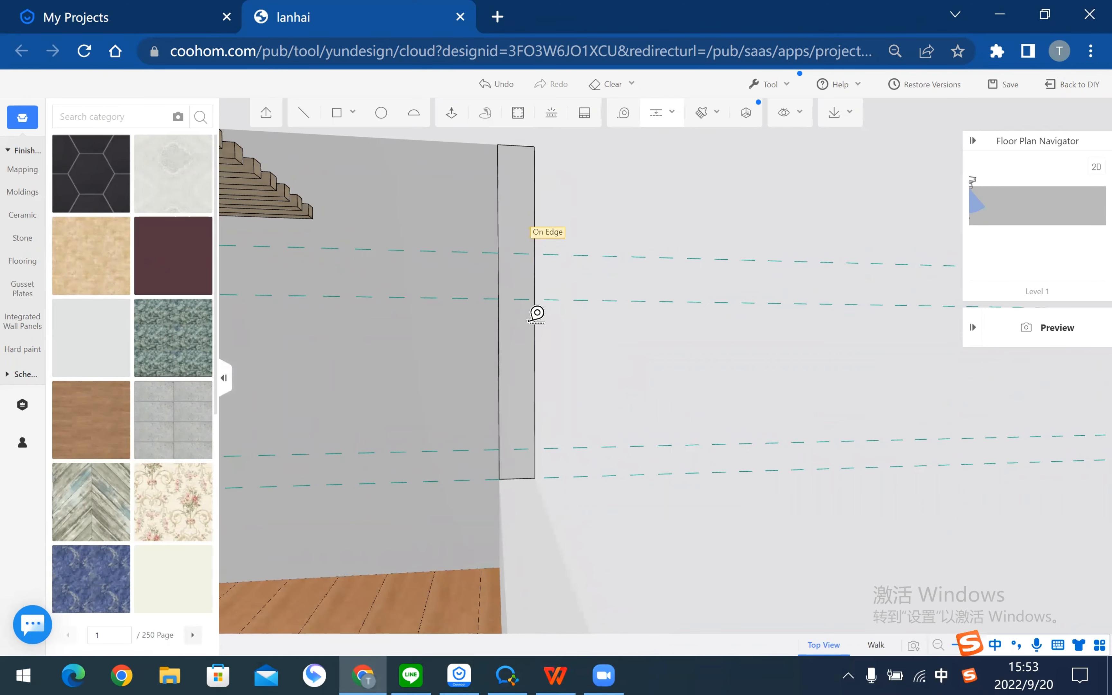
{"action": "left_click", "coordinate": [517, 480]}
{"action": "key", "text": "Escape"}
- Draw radius-10 circles at the guide intersections on the post, from top to bottom
{"action": "key", "text": "d"}
{"action": "key", "text": "w"}
{"action": "key", "text": "a"}
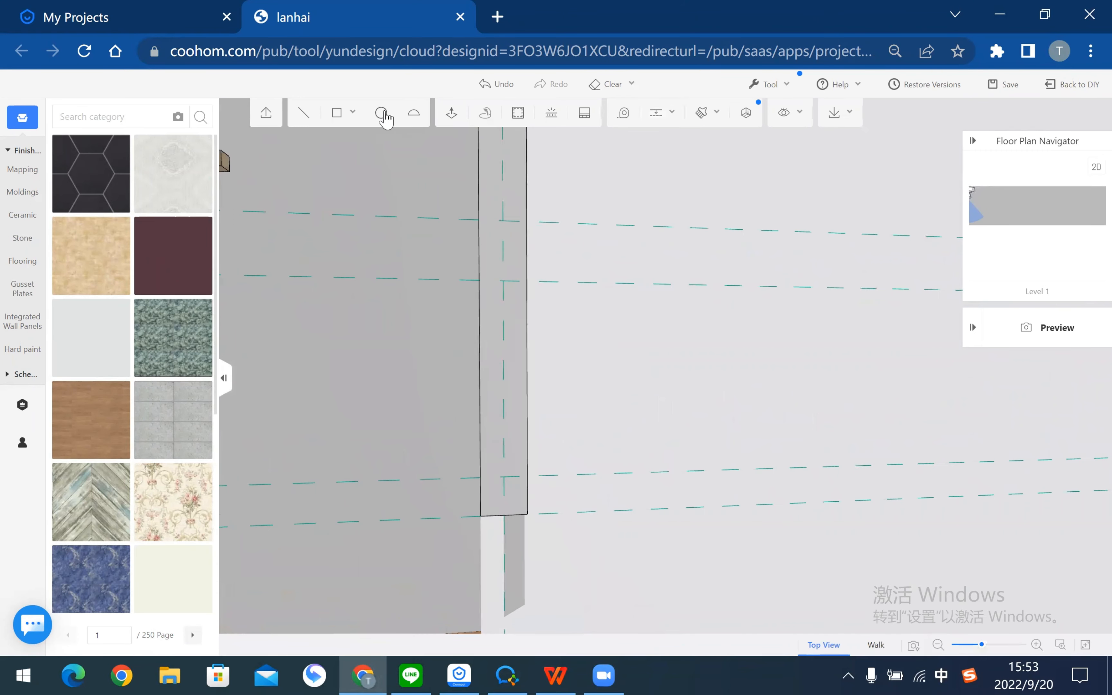
{"action": "left_click", "coordinate": [385, 120]}
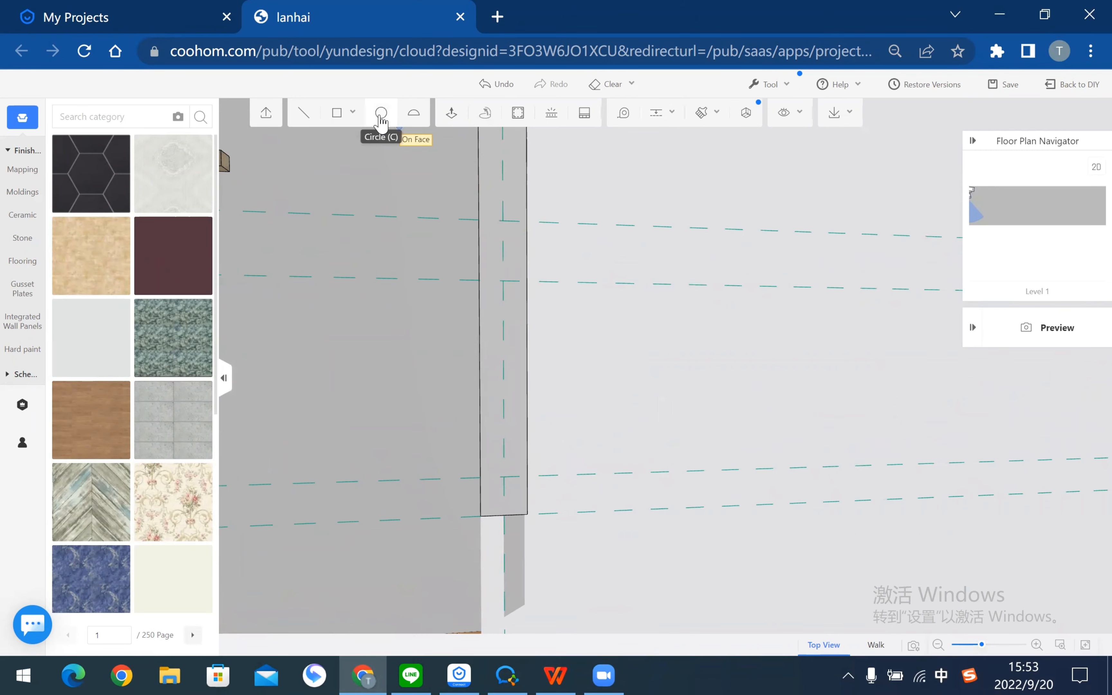
{"action": "left_click", "coordinate": [504, 219]}
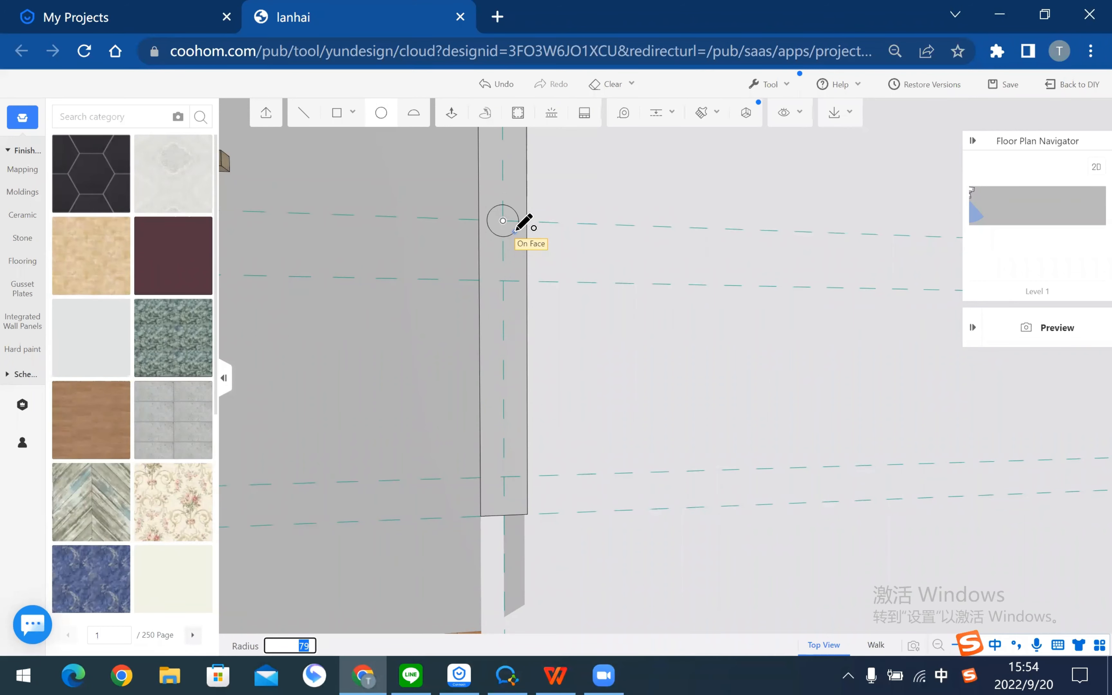
{"action": "key", "text": "Return"}
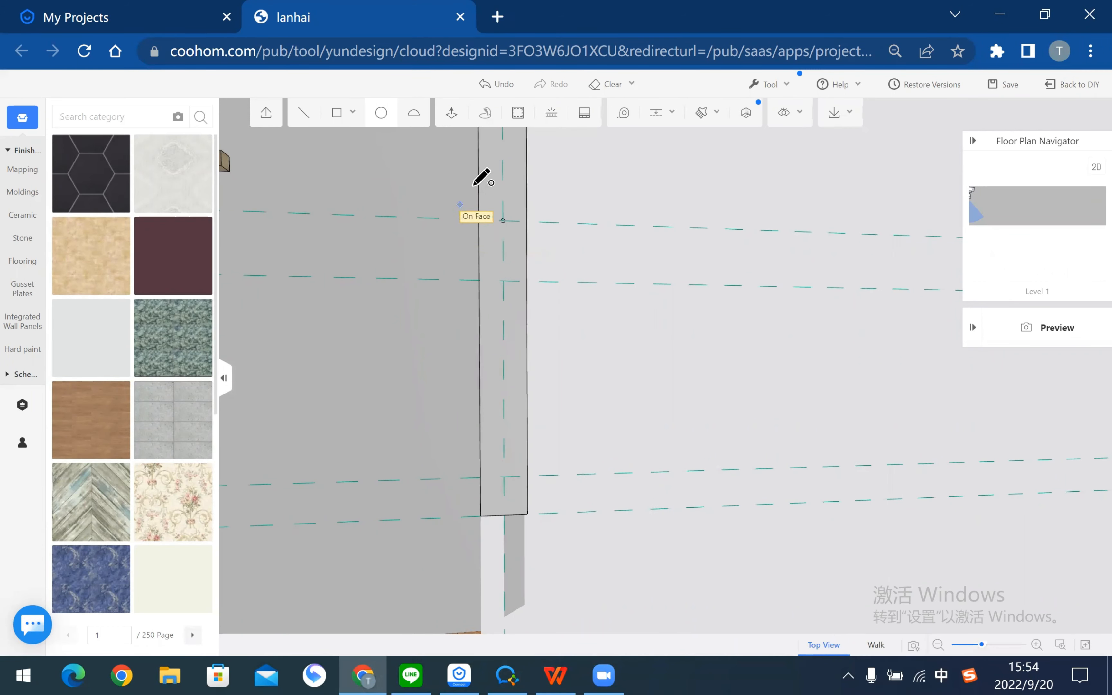
{"action": "scroll", "coordinate": [530, 205], "scroll_direction": "up", "scroll_amount": 2}
{"action": "scroll", "coordinate": [531, 205], "scroll_direction": "up", "scroll_amount": 2}
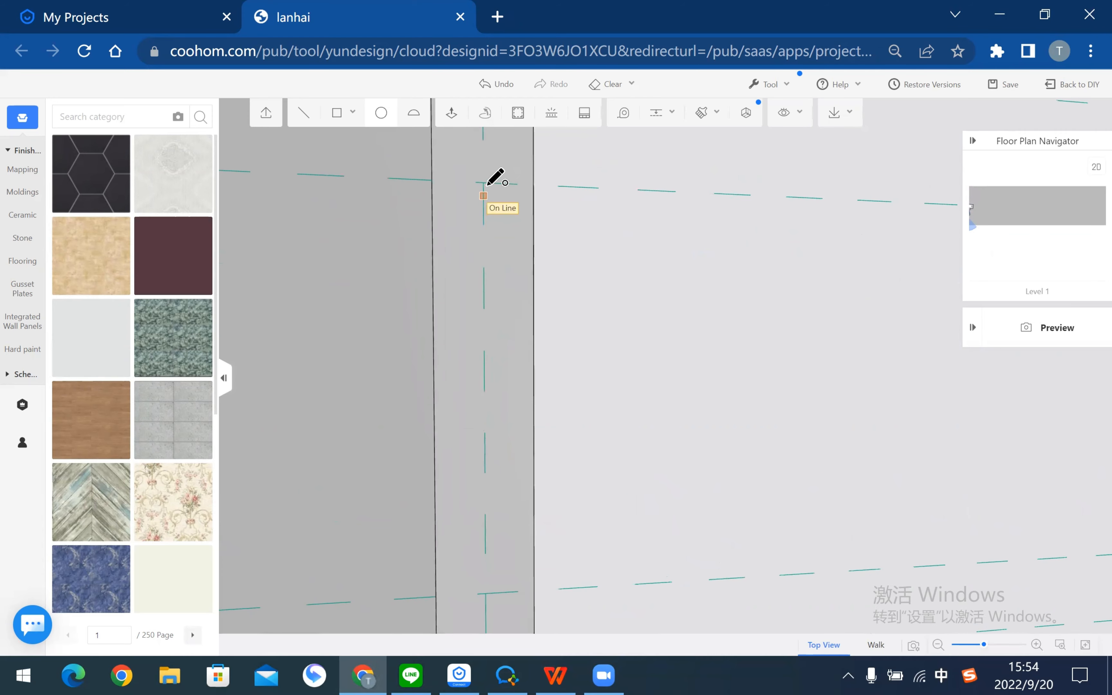
{"action": "left_click", "coordinate": [483, 183]}
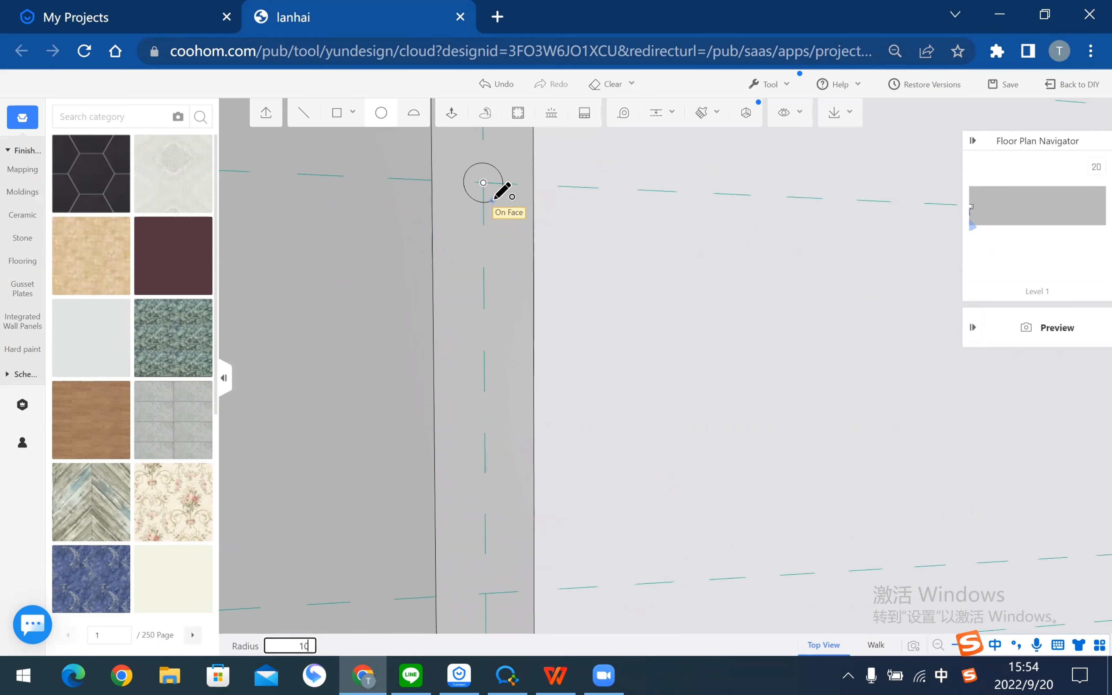
{"action": "key", "text": "Return"}
{"action": "scroll", "coordinate": [569, 325], "scroll_direction": "down", "scroll_amount": 3}
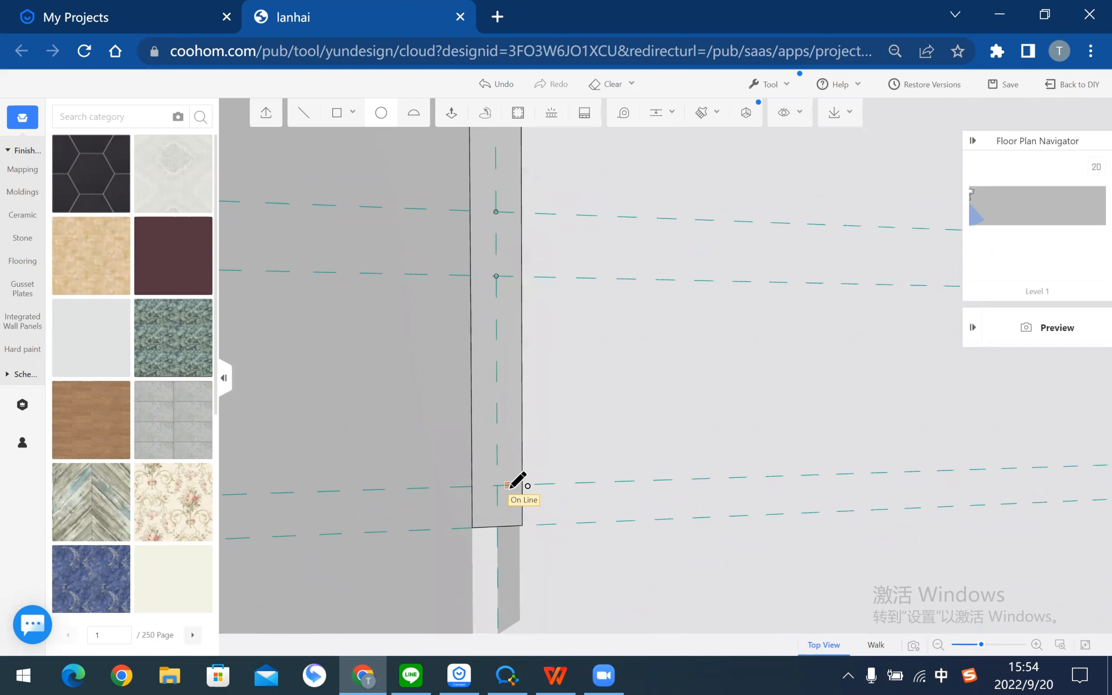
{"action": "left_click", "coordinate": [497, 486]}
{"action": "type", "text": "10"}
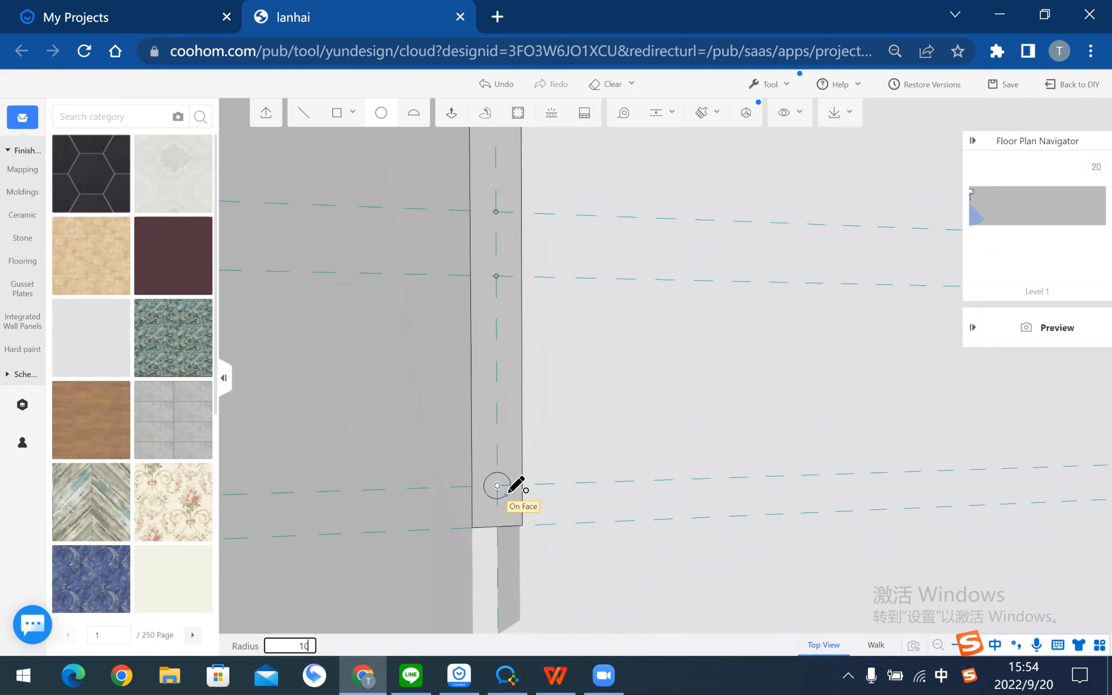
{"action": "key", "text": "Return"}
{"action": "right_click_drag", "start_coordinate": [606, 375], "coordinate": [330, 405]}
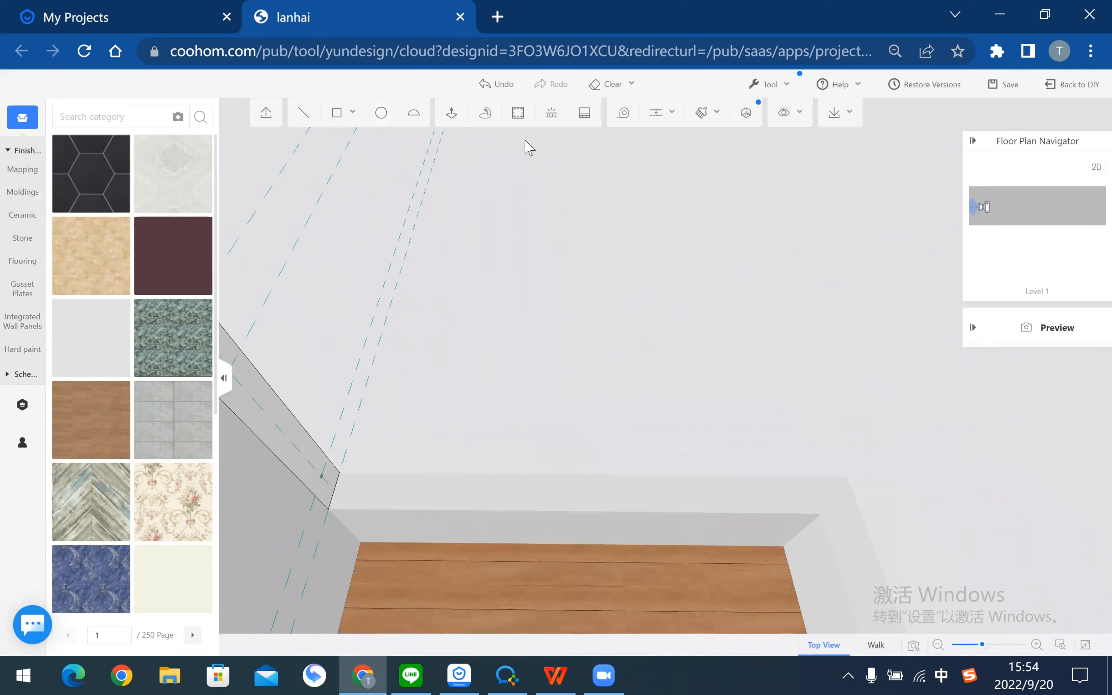
- Measure the 3190 span from the wall's end point to the far corner
{"action": "left_click", "coordinate": [624, 114]}
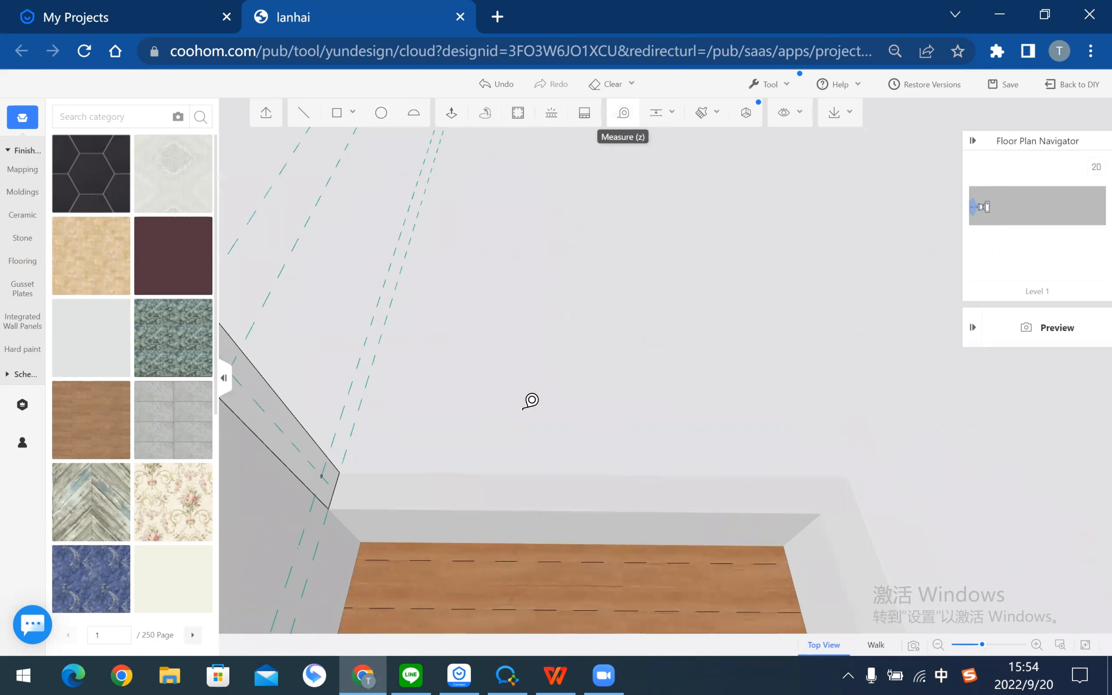
{"action": "left_click", "coordinate": [330, 508]}
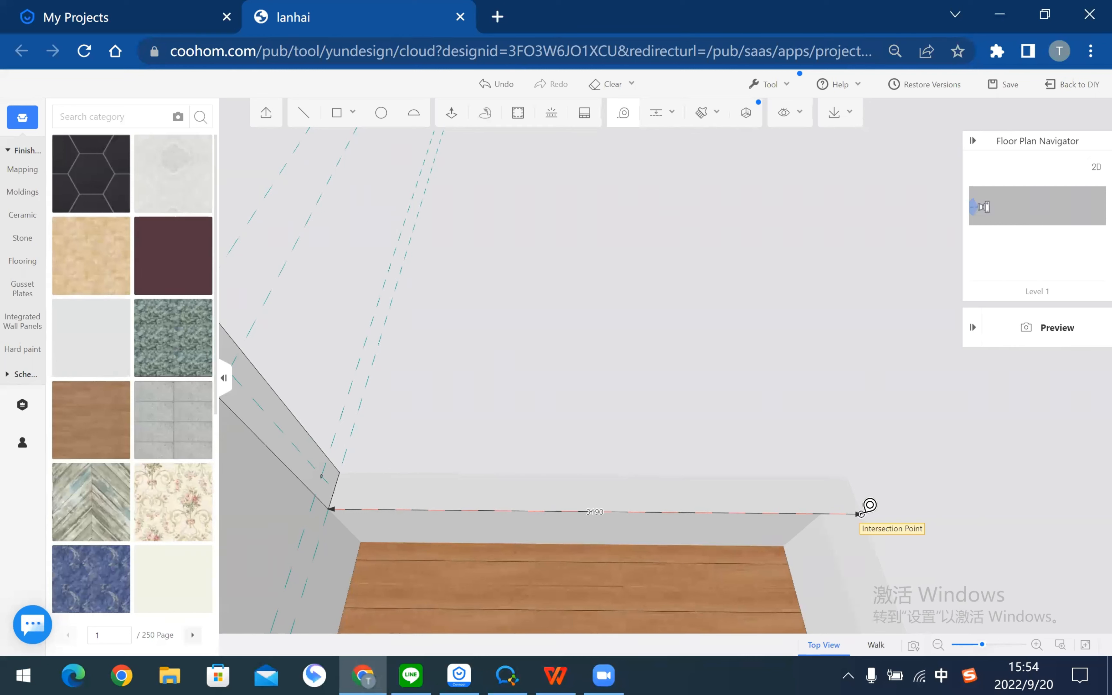
{"action": "left_click", "coordinate": [861, 514]}
{"action": "key", "text": "Escape"}
{"action": "right_click_drag", "start_coordinate": [568, 330], "coordinate": [676, 317]}
- Push/pull one small circle out 3190 into a thin rod across the terrace
{"action": "left_click", "coordinate": [448, 112]}
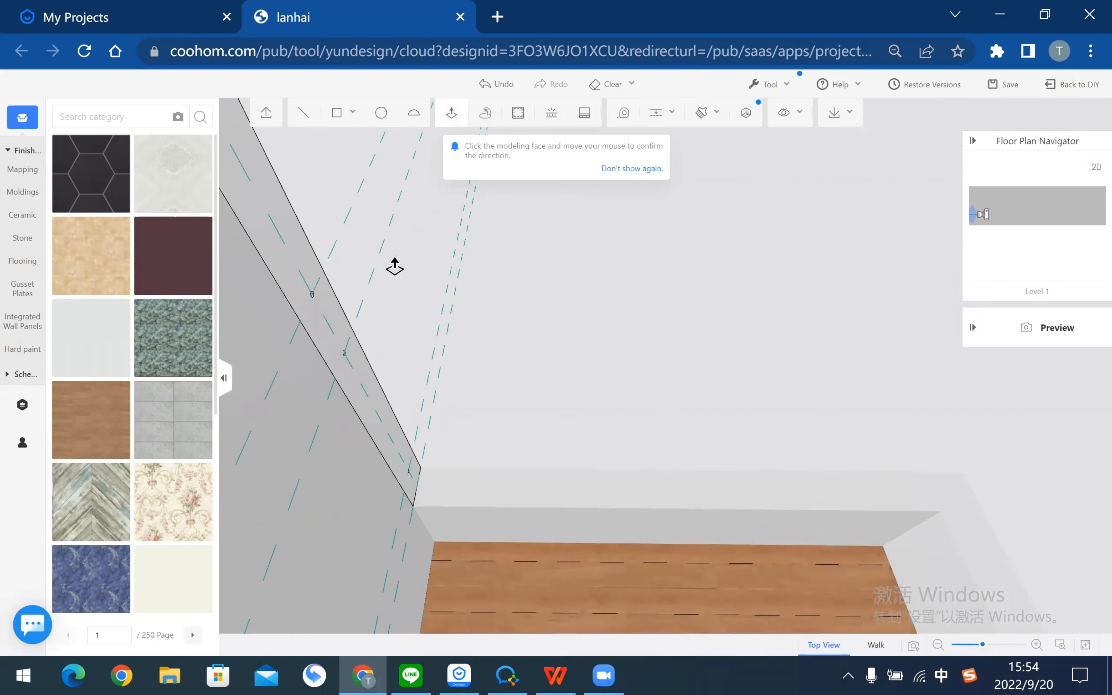
{"action": "scroll", "coordinate": [372, 276], "scroll_direction": "up", "scroll_amount": 3}
{"action": "right_click_drag", "start_coordinate": [391, 265], "coordinate": [432, 294]}
{"action": "scroll", "coordinate": [302, 345], "scroll_direction": "up", "scroll_amount": 2}
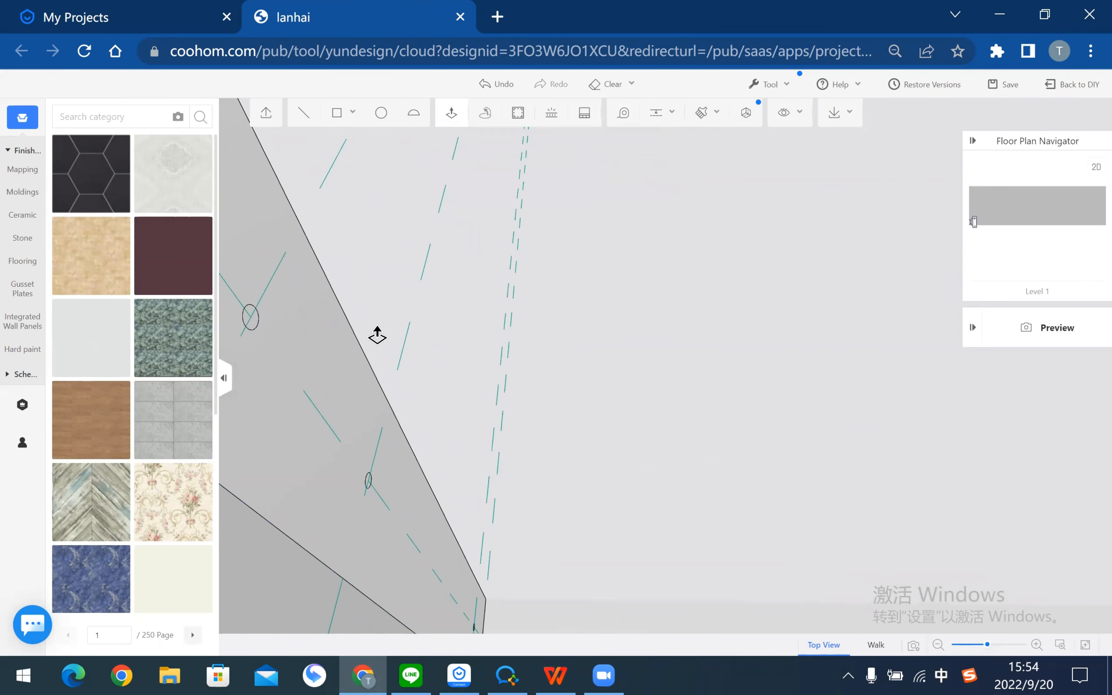
{"action": "left_click", "coordinate": [252, 332]}
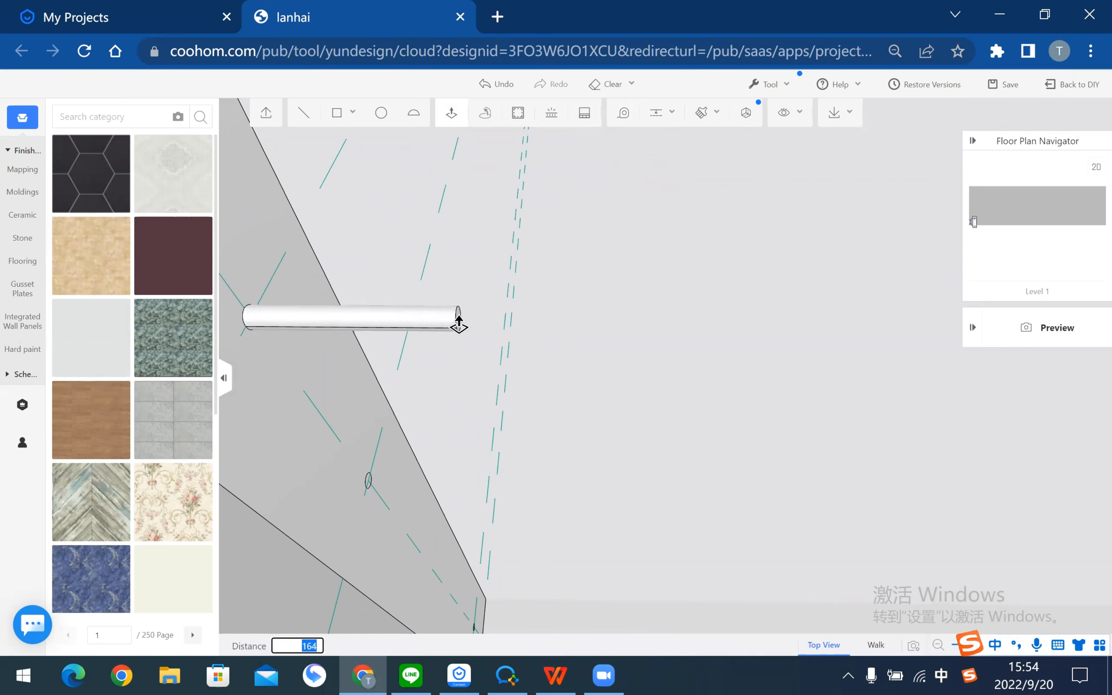
{"action": "type", "text": "3190"}
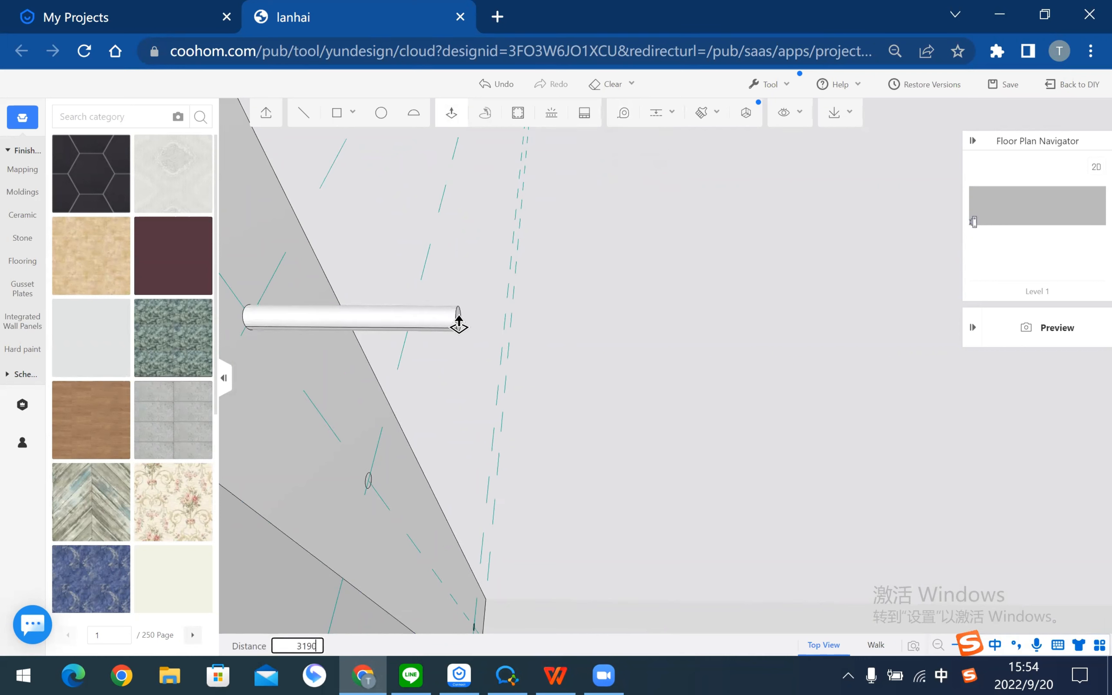
{"action": "key", "text": "Return"}
{"action": "key", "text": "Escape"}
{"action": "scroll", "coordinate": [633, 313], "scroll_direction": "down", "scroll_amount": 6}
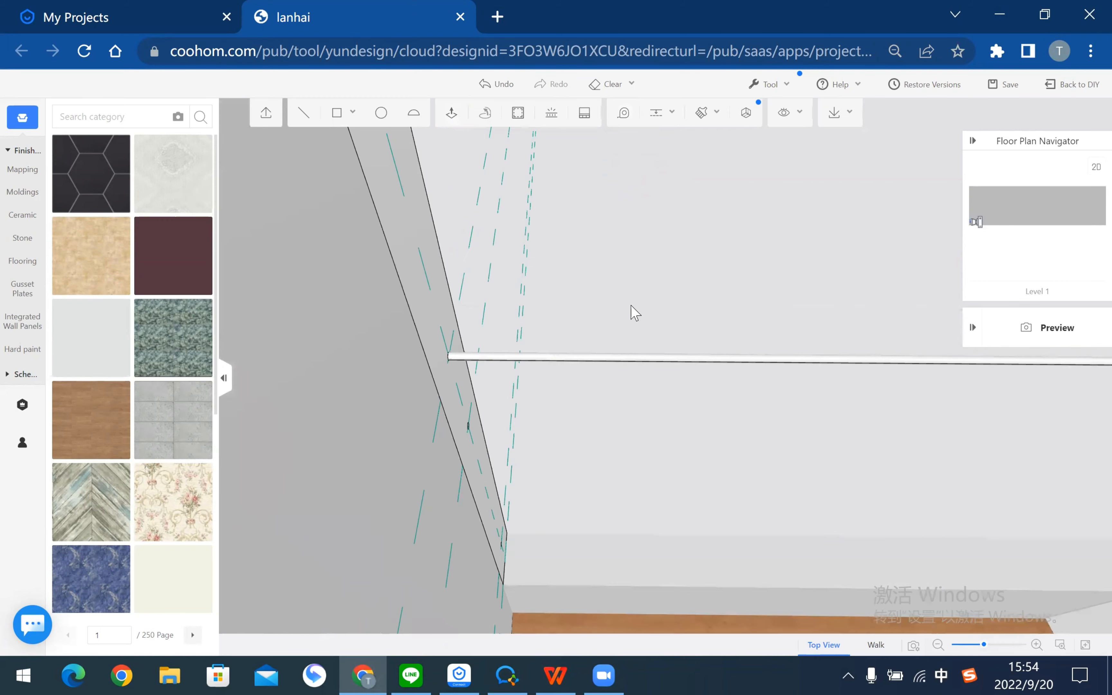
{"action": "right_click_drag", "start_coordinate": [322, 334], "coordinate": [598, 318]}
{"action": "right_click_drag", "start_coordinate": [727, 354], "coordinate": [593, 368]}
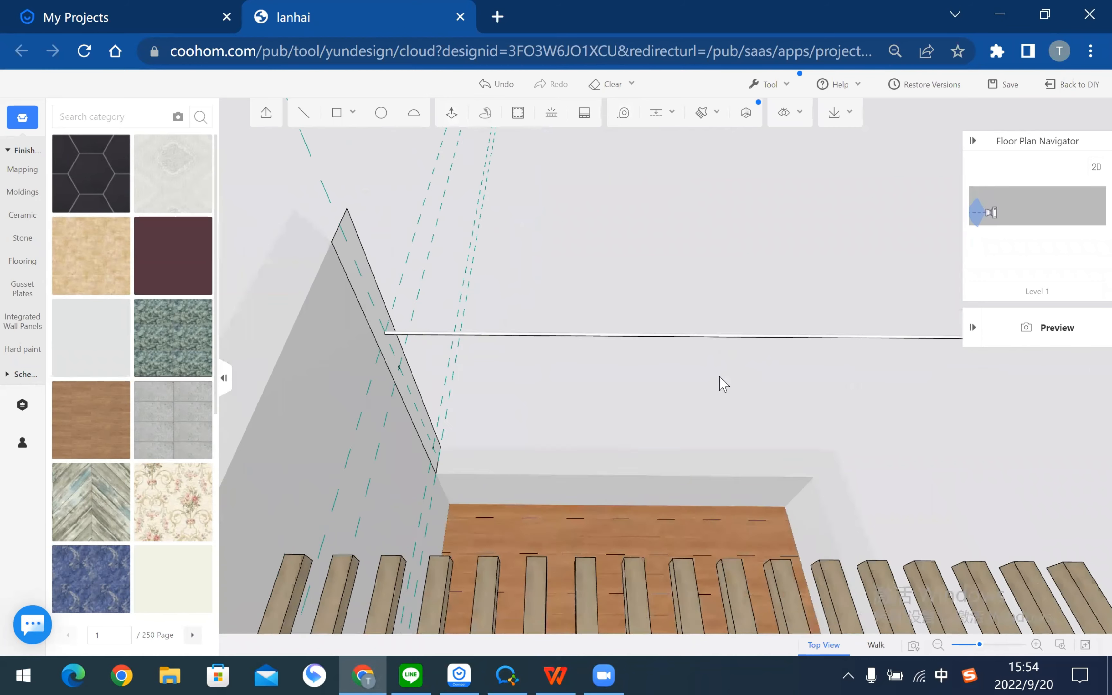
{"action": "scroll", "coordinate": [699, 391], "scroll_direction": "up", "scroll_amount": 3}
{"action": "scroll", "coordinate": [699, 391], "scroll_direction": "up", "scroll_amount": 1}
{"action": "left_click_drag", "start_coordinate": [699, 391], "coordinate": [635, 287]}
- Search the Finishes material catalogue for metal
{"action": "scroll", "coordinate": [594, 304], "scroll_direction": "down", "scroll_amount": 6}
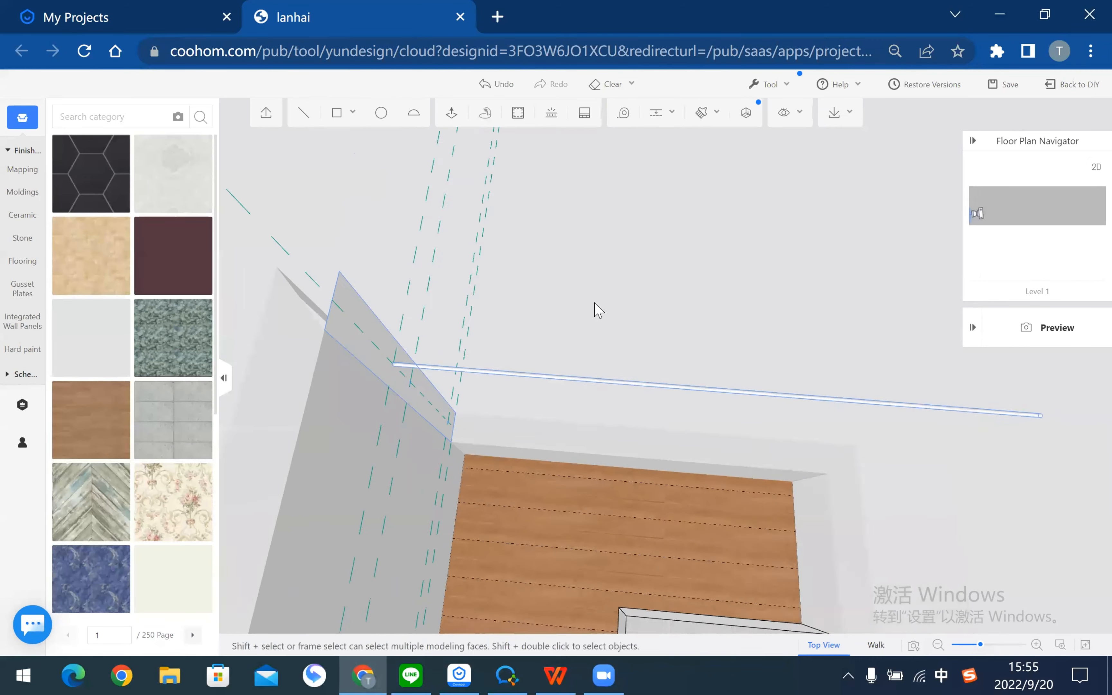
{"action": "left_click_drag", "start_coordinate": [380, 279], "coordinate": [557, 208]}
{"action": "left_click_drag", "start_coordinate": [577, 315], "coordinate": [628, 236]}
{"action": "left_click", "coordinate": [629, 236]}
{"action": "scroll", "coordinate": [628, 235], "scroll_direction": "up", "scroll_amount": 5}
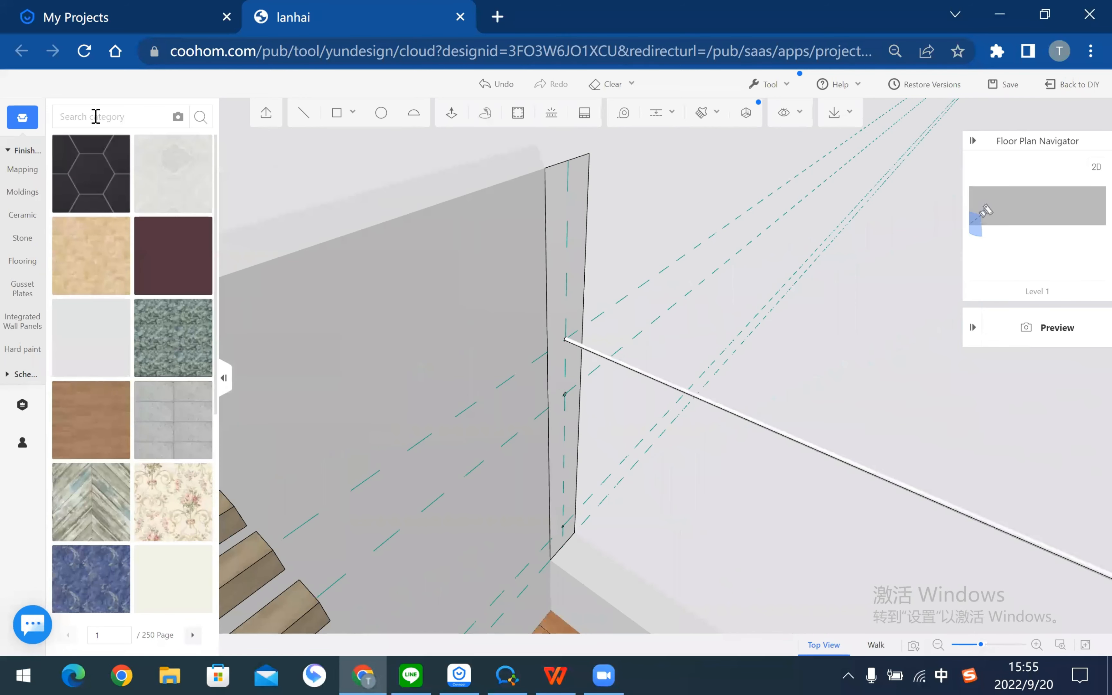
{"action": "left_click", "coordinate": [95, 116]}
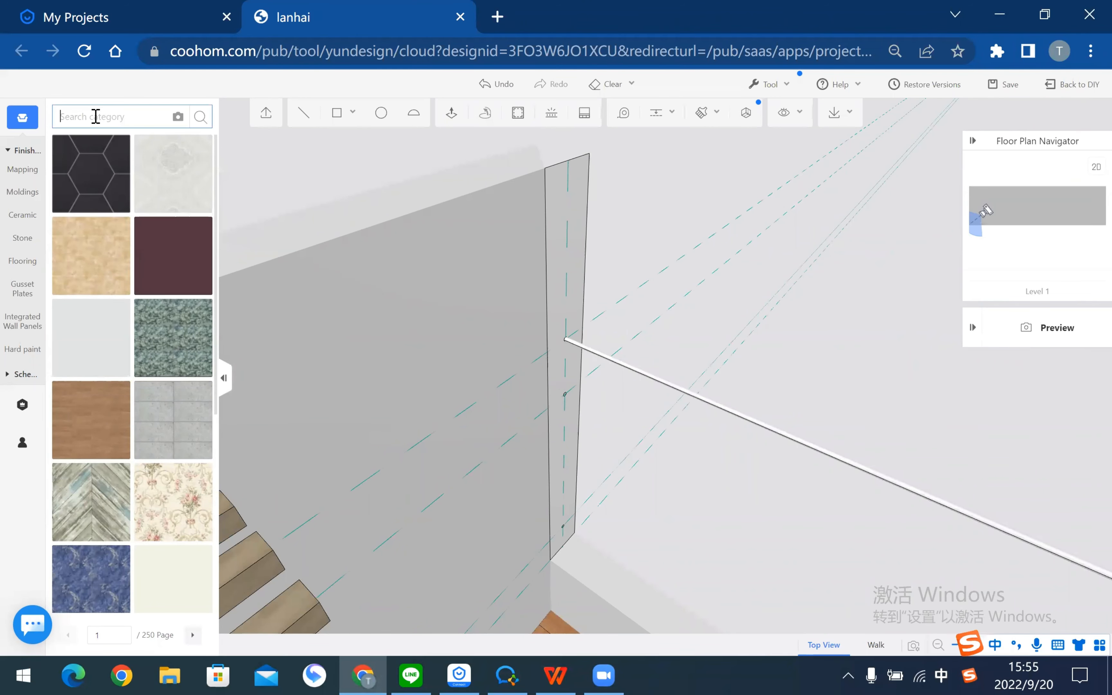
{"action": "type", "text": "metal"}
{"action": "left_click", "coordinate": [201, 117]}
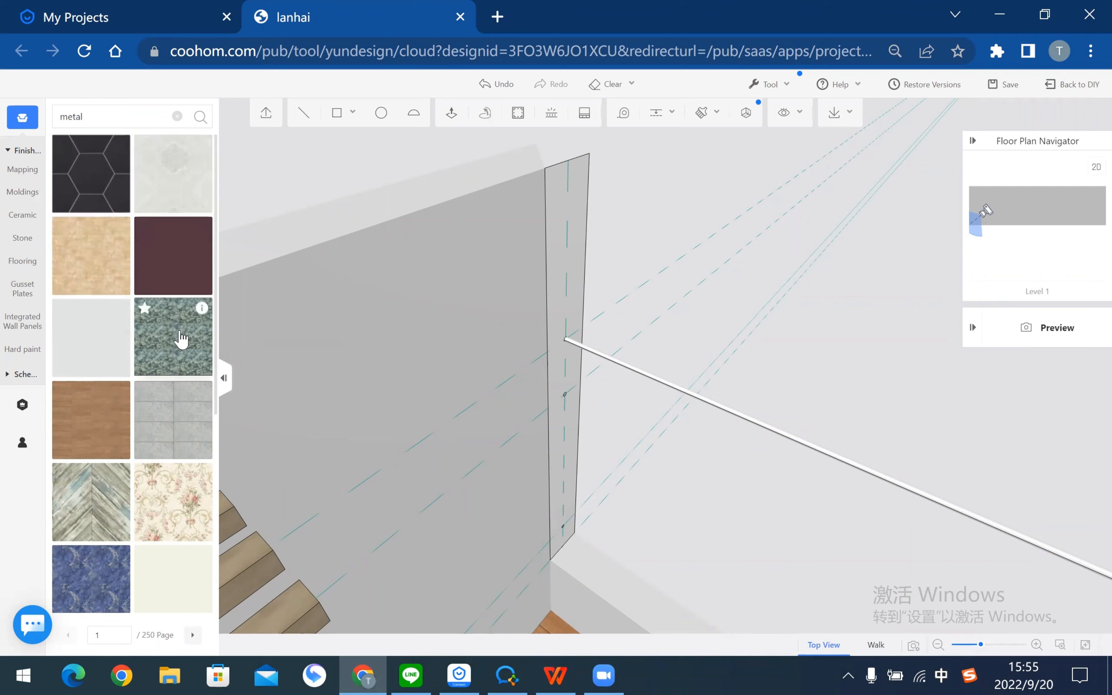
{"action": "scroll", "coordinate": [156, 368], "scroll_direction": "down", "scroll_amount": 5}
{"action": "scroll", "coordinate": [153, 375], "scroll_direction": "up", "scroll_amount": 5}
{"action": "left_click", "coordinate": [111, 115]}
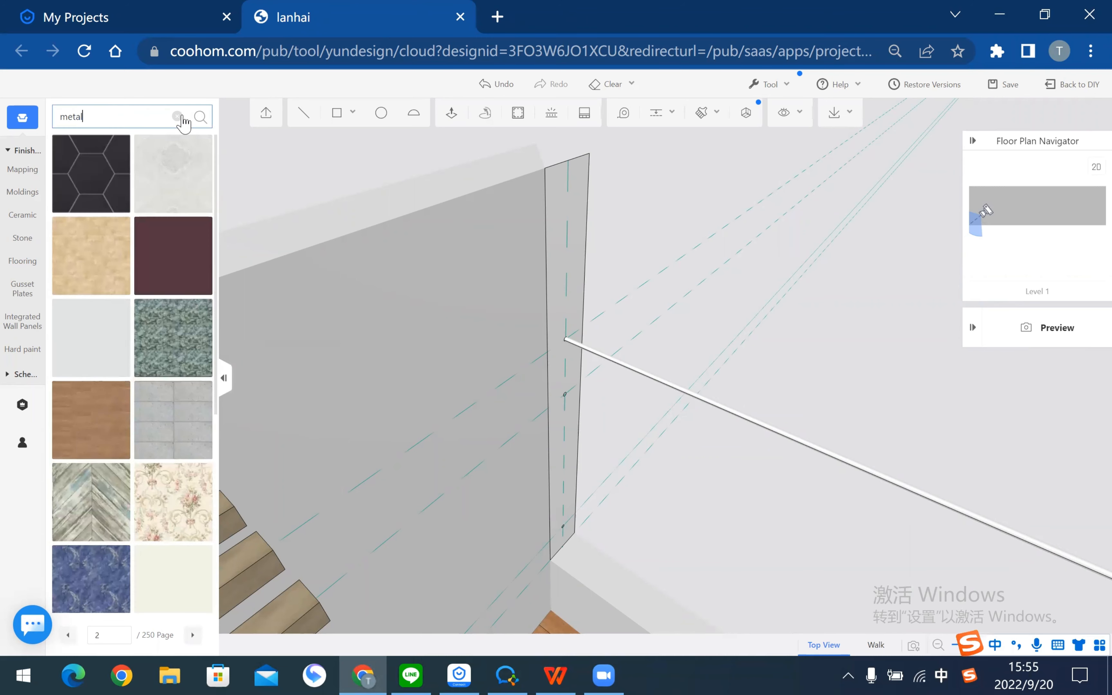
{"action": "left_click", "coordinate": [201, 117]}
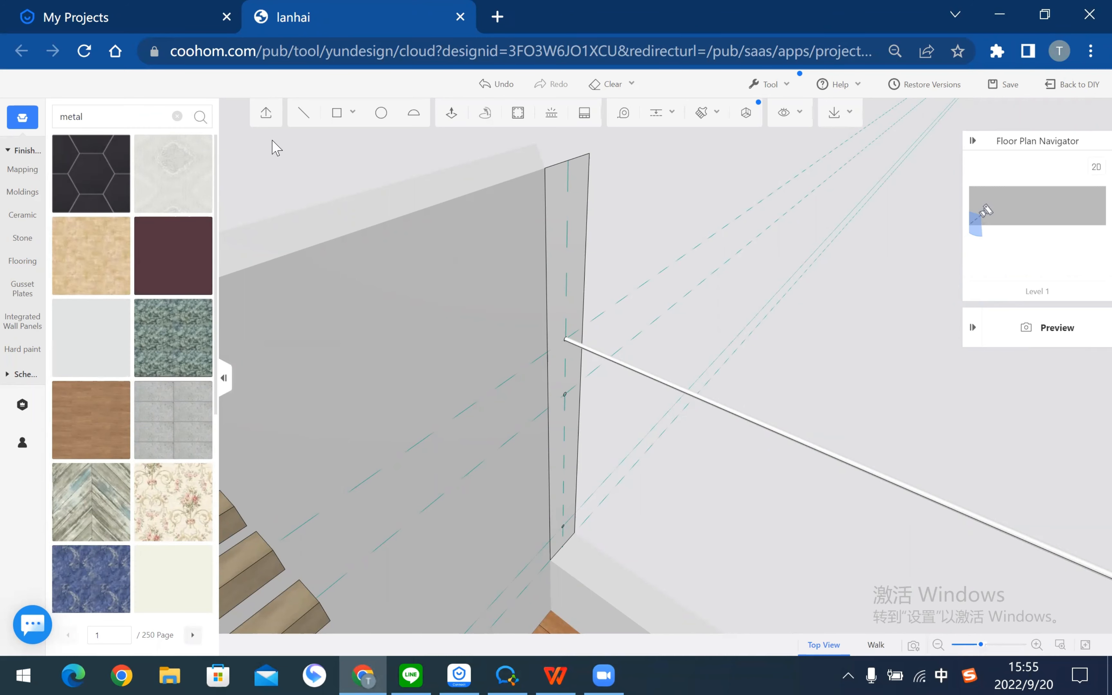
{"action": "scroll", "coordinate": [494, 306], "scroll_direction": "down", "scroll_amount": 5}
{"action": "scroll", "coordinate": [668, 142], "scroll_direction": "down", "scroll_amount": 2}
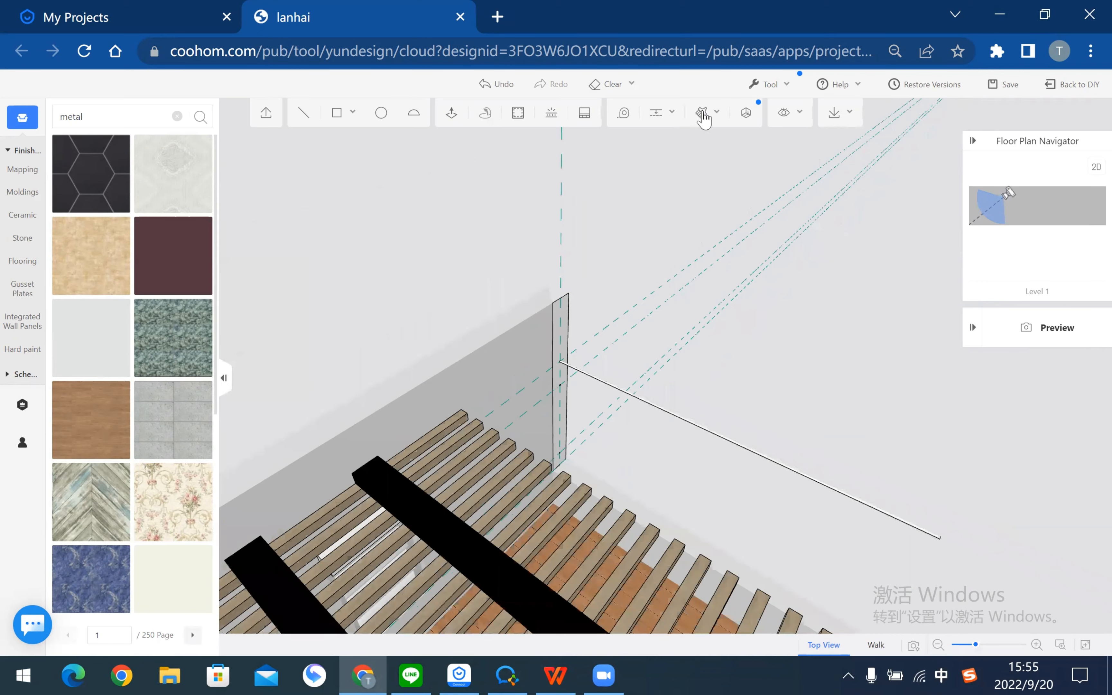
{"action": "scroll", "coordinate": [454, 454], "scroll_direction": "down", "scroll_amount": 2}
{"action": "scroll", "coordinate": [459, 454], "scroll_direction": "down", "scroll_amount": 2}
{"action": "scroll", "coordinate": [583, 361], "scroll_direction": "down", "scroll_amount": 2}
{"action": "scroll", "coordinate": [583, 368], "scroll_direction": "down", "scroll_amount": 2}
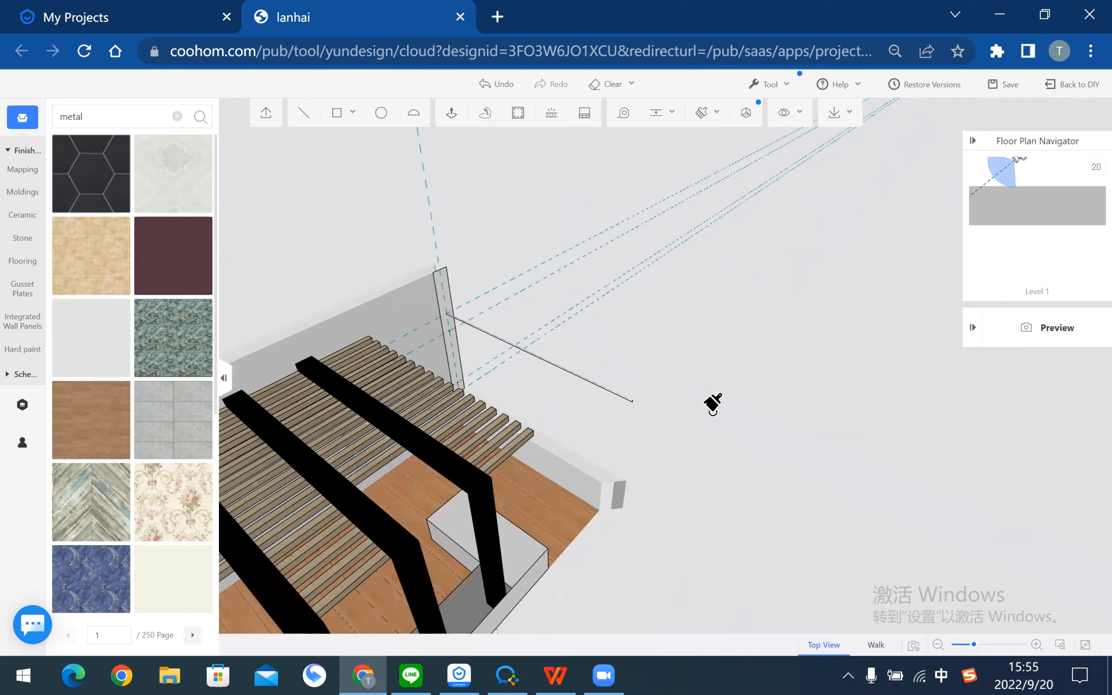
- Paint the rod with the solid black metal material using the material brush
{"action": "key", "text": "b"}
{"action": "scroll", "coordinate": [737, 417], "scroll_direction": "up", "scroll_amount": 3}
{"action": "scroll", "coordinate": [658, 454], "scroll_direction": "up", "scroll_amount": 8}
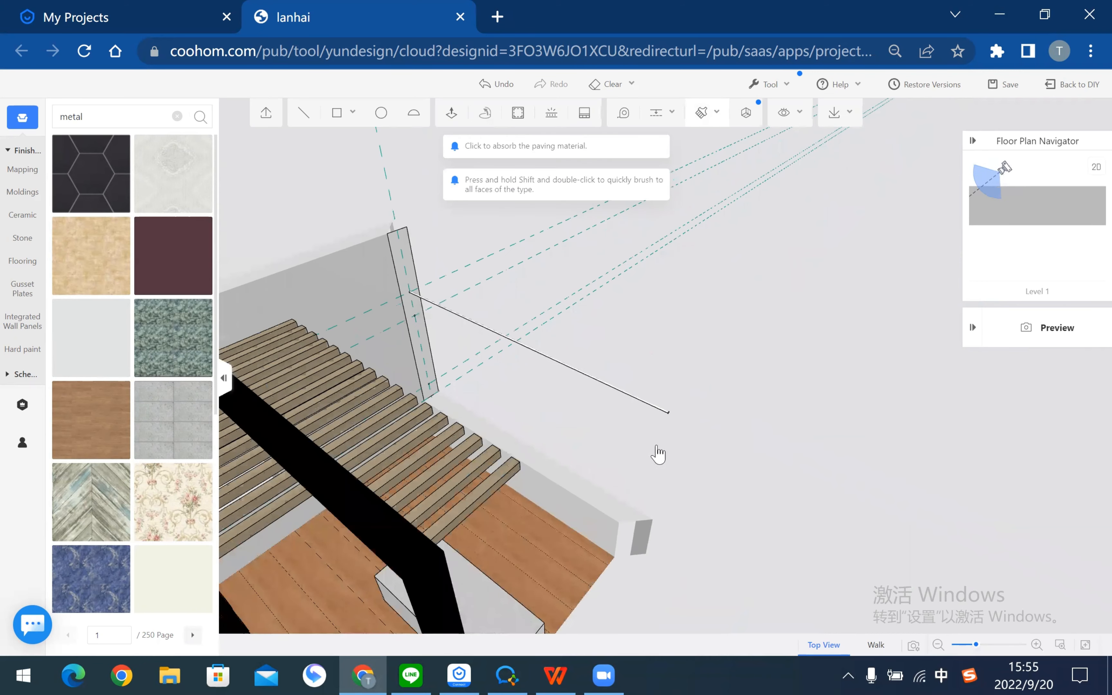
{"action": "left_click", "coordinate": [691, 341]}
{"action": "key", "text": "Return"}
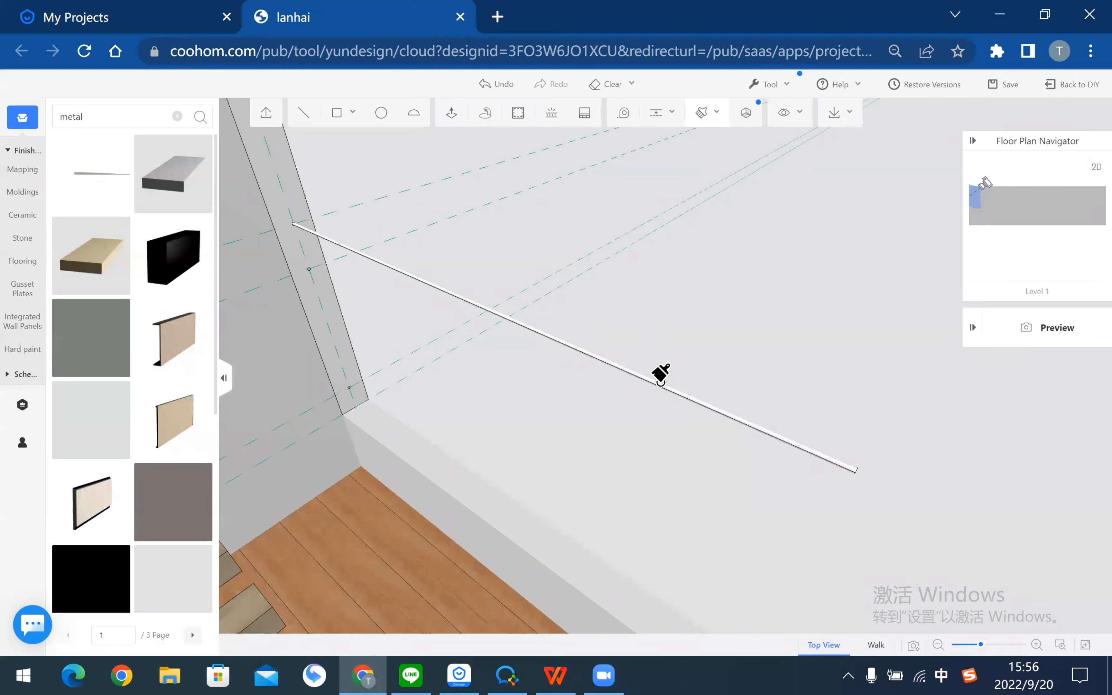
{"action": "scroll", "coordinate": [96, 399], "scroll_direction": "down", "scroll_amount": 4}
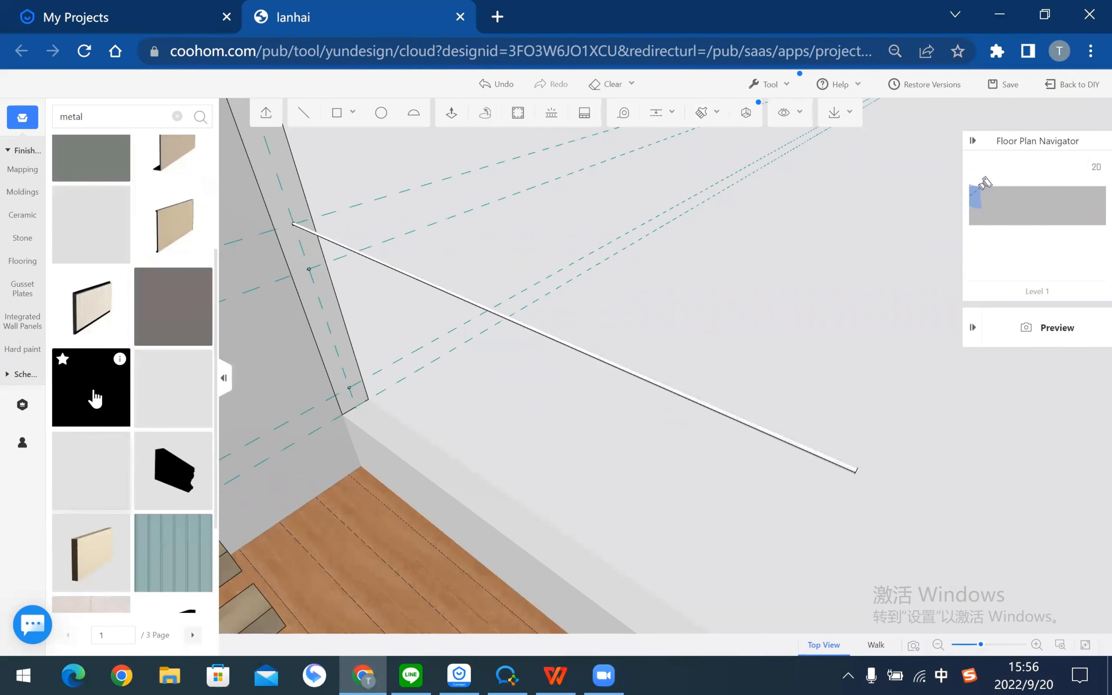
{"action": "left_click_drag", "start_coordinate": [95, 399], "coordinate": [731, 433]}
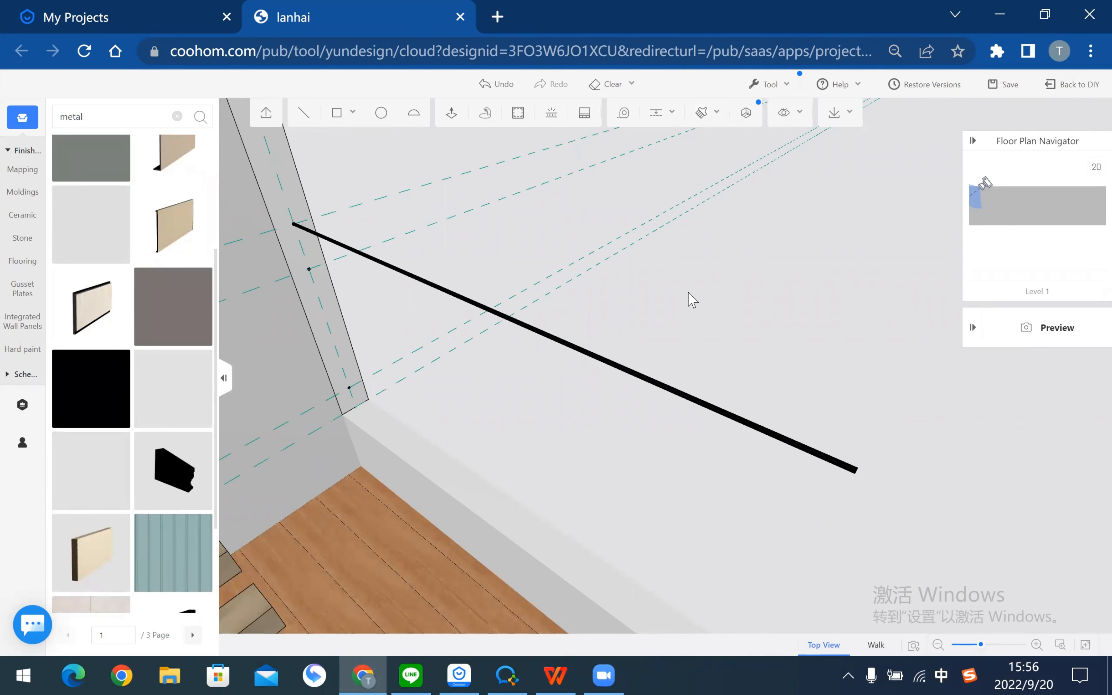
{"action": "left_click_drag", "start_coordinate": [695, 444], "coordinate": [445, 312]}
{"action": "right_click_drag", "start_coordinate": [445, 312], "coordinate": [455, 313]}
{"action": "scroll", "coordinate": [395, 224], "scroll_direction": "up", "scroll_amount": 3}
{"action": "right_click_drag", "start_coordinate": [478, 396], "coordinate": [462, 372]}
- Extrude a lower circle on the post into a 3190-long rod
{"action": "left_click_drag", "start_coordinate": [462, 372], "coordinate": [377, 236]}
{"action": "left_click", "coordinate": [377, 236]}
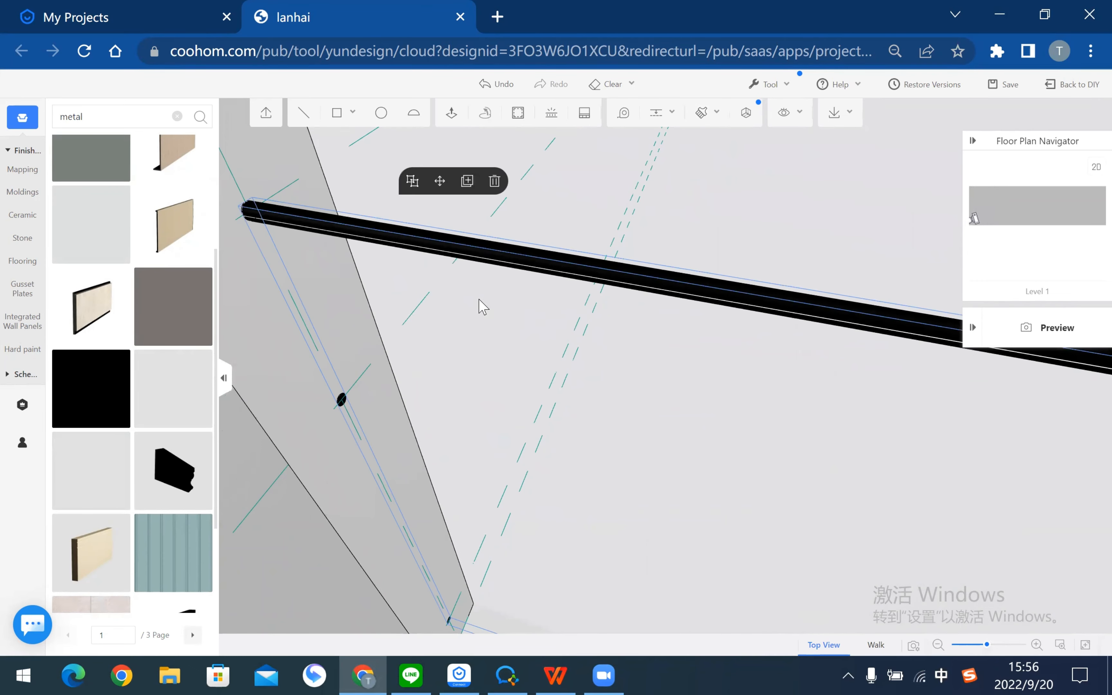
{"action": "left_click_drag", "start_coordinate": [679, 465], "coordinate": [558, 211]}
{"action": "left_click", "coordinate": [558, 211]}
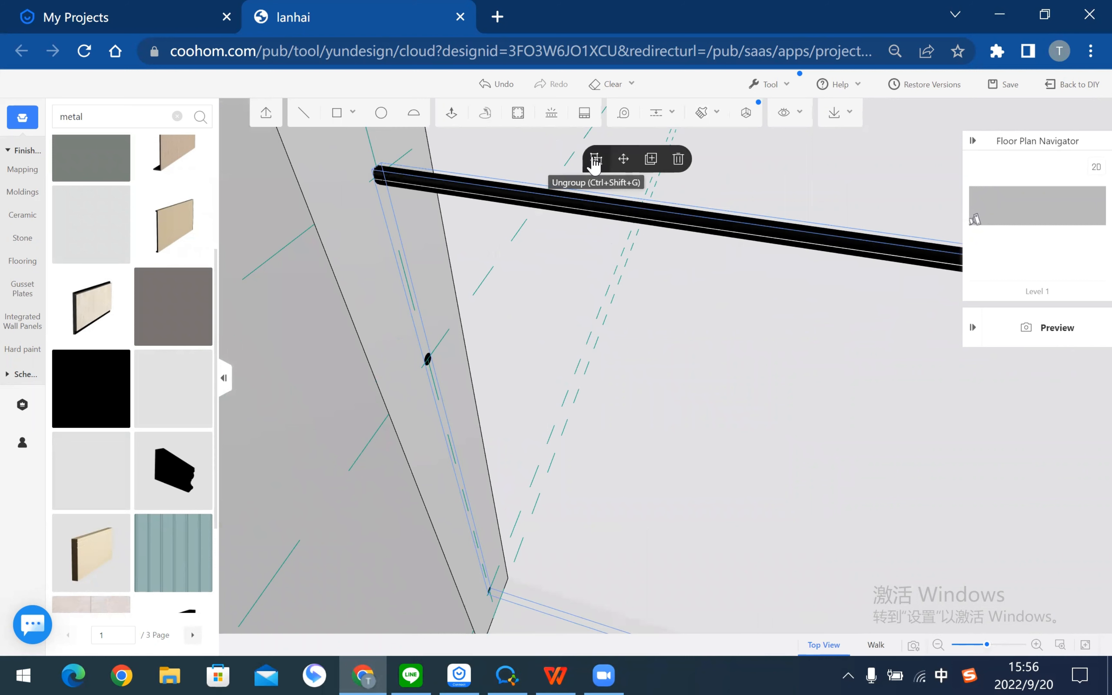
{"action": "left_click", "coordinate": [738, 434]}
{"action": "left_click_drag", "start_coordinate": [738, 435], "coordinate": [387, 193]}
{"action": "left_click_drag", "start_coordinate": [514, 405], "coordinate": [506, 276]}
{"action": "left_click", "coordinate": [452, 113]}
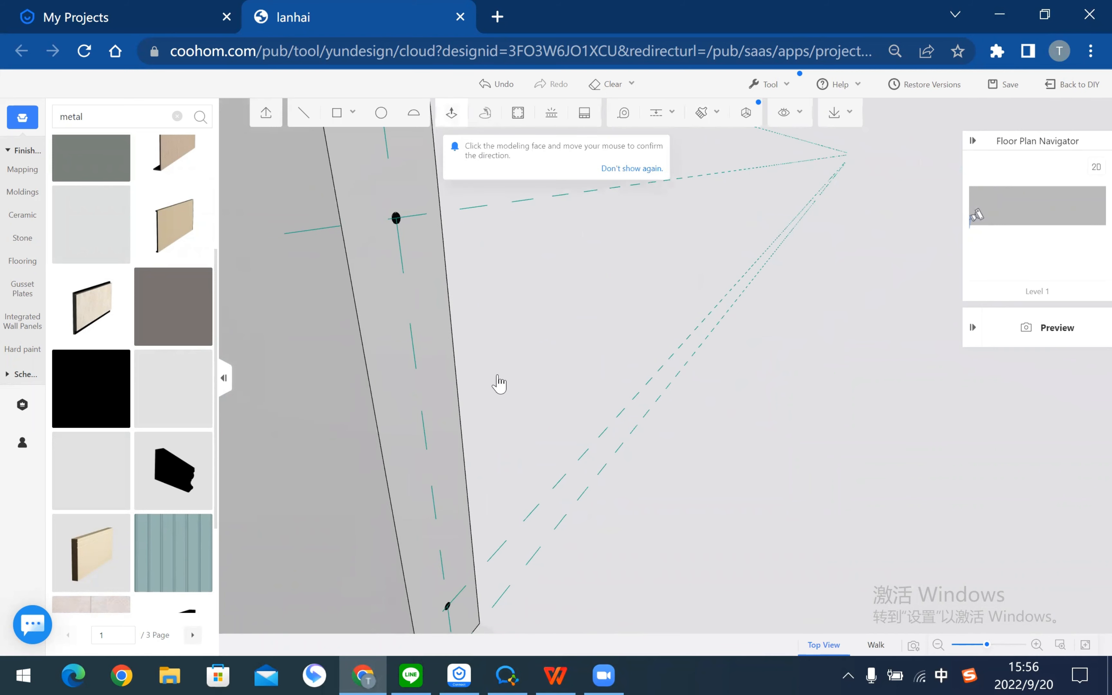
{"action": "left_click_drag", "start_coordinate": [497, 380], "coordinate": [441, 312]}
{"action": "right_click_drag", "start_coordinate": [441, 312], "coordinate": [569, 422]}
{"action": "left_click", "coordinate": [574, 423]}
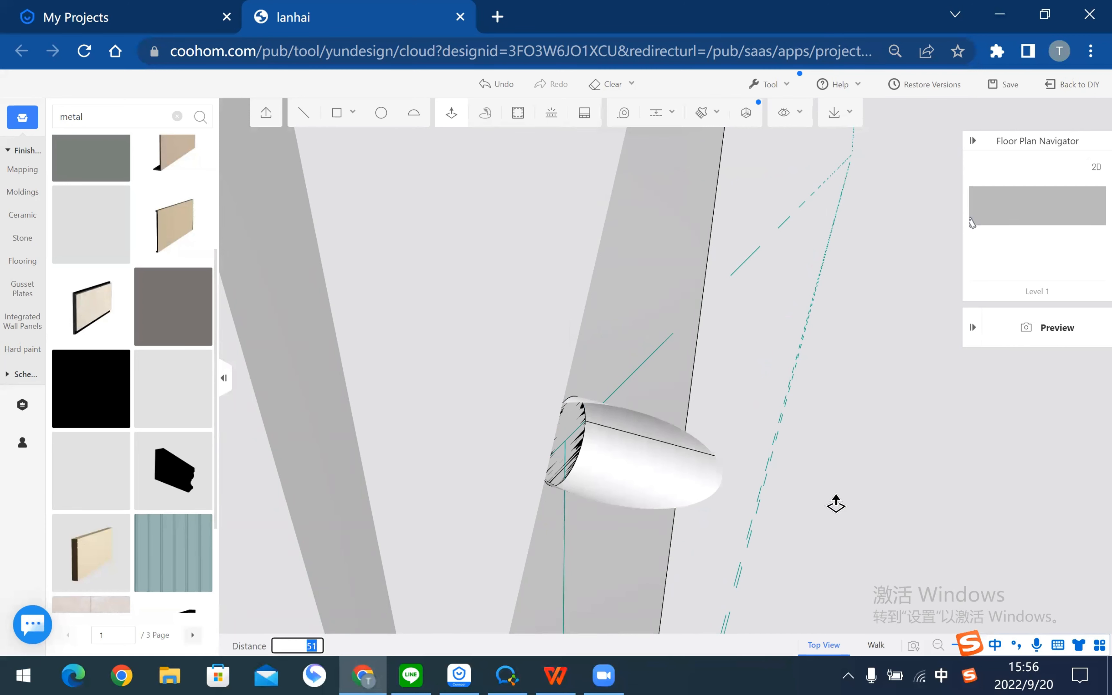
{"action": "type", "text": "3190"}
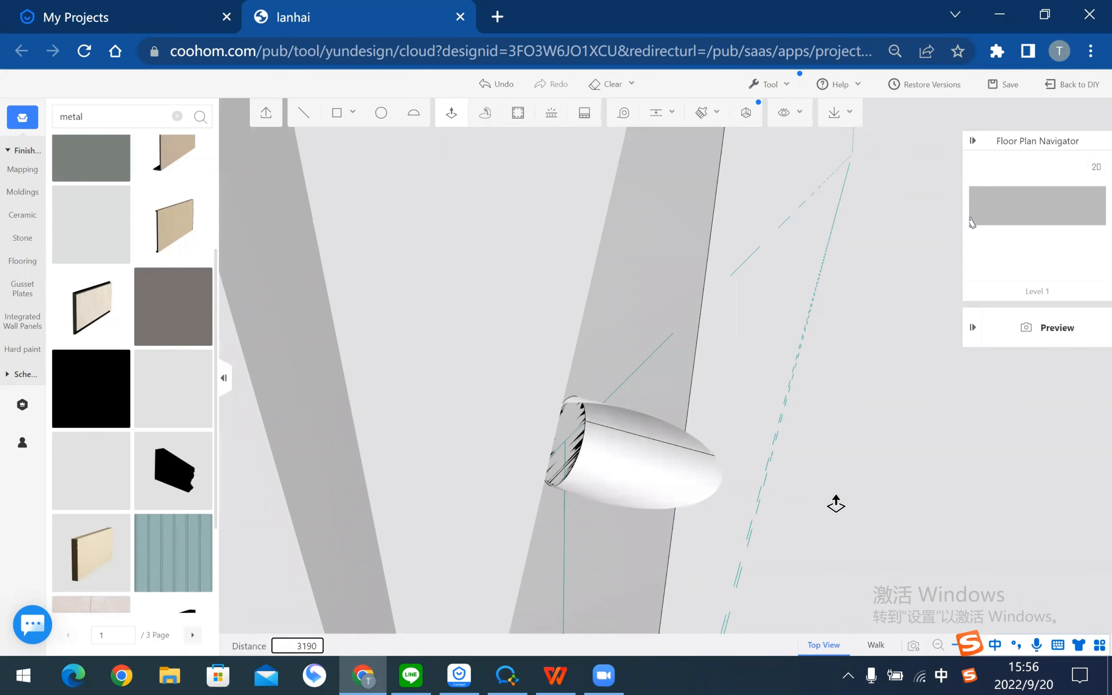
{"action": "key", "text": "Return"}
- Extrude the next circle into a parallel 3190 rod beneath the black rail
{"action": "scroll", "coordinate": [680, 427], "scroll_direction": "down", "scroll_amount": 8}
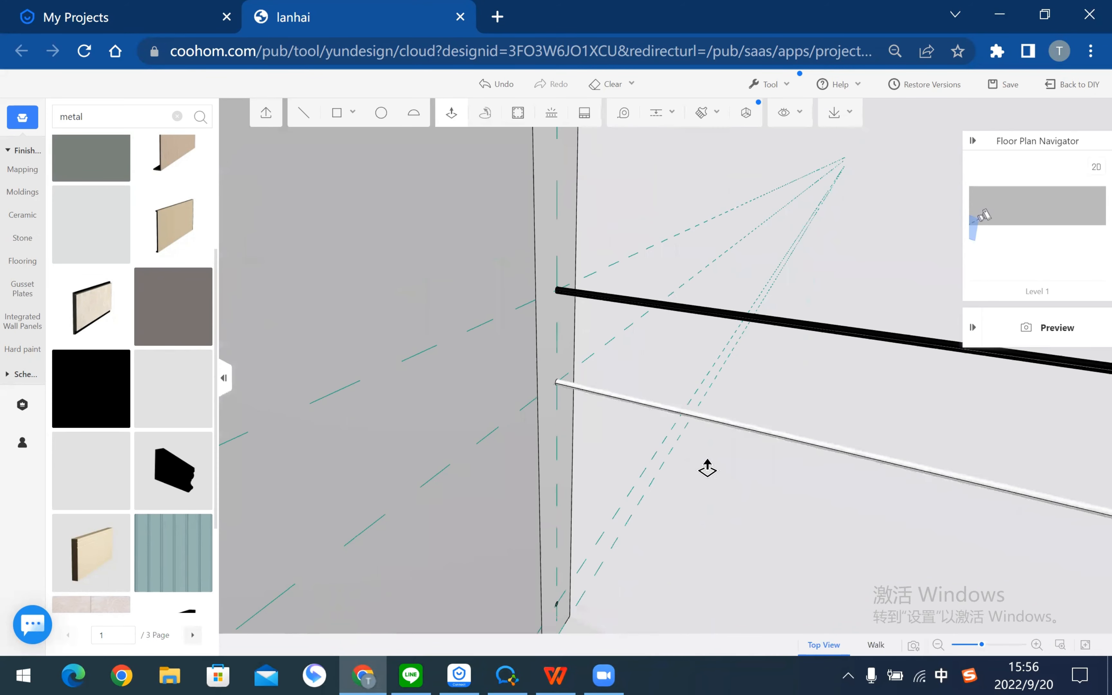
{"action": "middle_click_drag", "start_coordinate": [707, 458], "coordinate": [717, 395]}
{"action": "middle_click_drag", "start_coordinate": [509, 550], "coordinate": [622, 301]}
{"action": "right_click_drag", "start_coordinate": [623, 303], "coordinate": [560, 423]}
{"action": "scroll", "coordinate": [568, 546], "scroll_direction": "up", "scroll_amount": 5}
{"action": "scroll", "coordinate": [567, 545], "scroll_direction": "up", "scroll_amount": 3}
{"action": "scroll", "coordinate": [601, 527], "scroll_direction": "down", "scroll_amount": 4}
{"action": "middle_click_drag", "start_coordinate": [639, 533], "coordinate": [465, 584]}
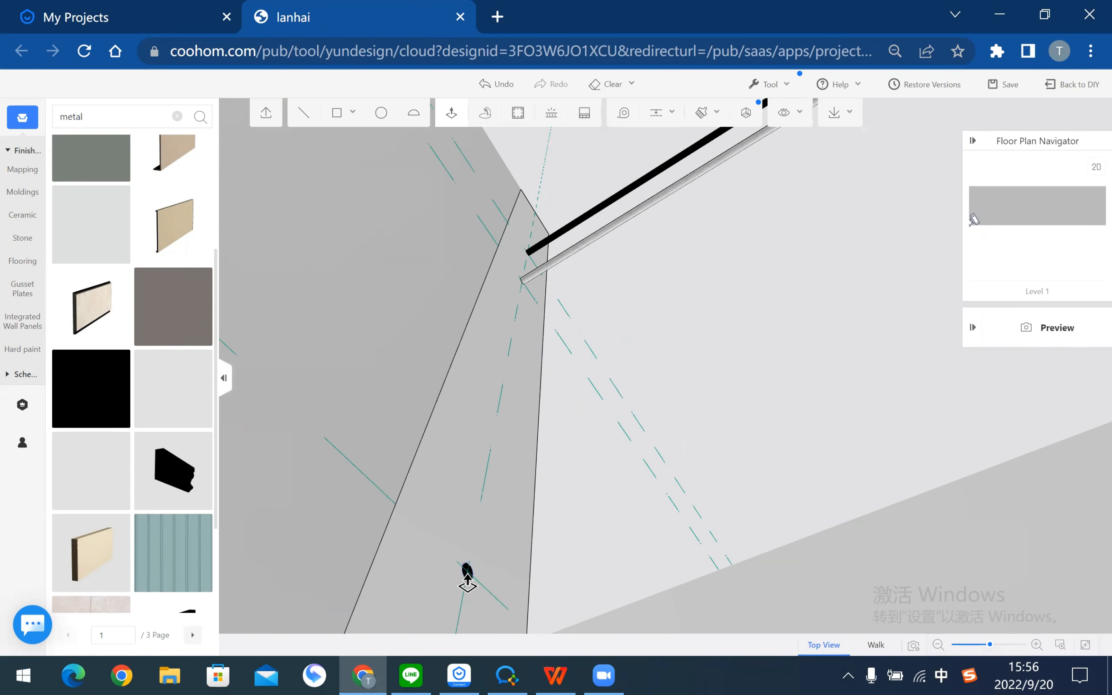
{"action": "left_click", "coordinate": [481, 580]}
{"action": "type", "text": "3190"}
{"action": "key", "text": "Return"}
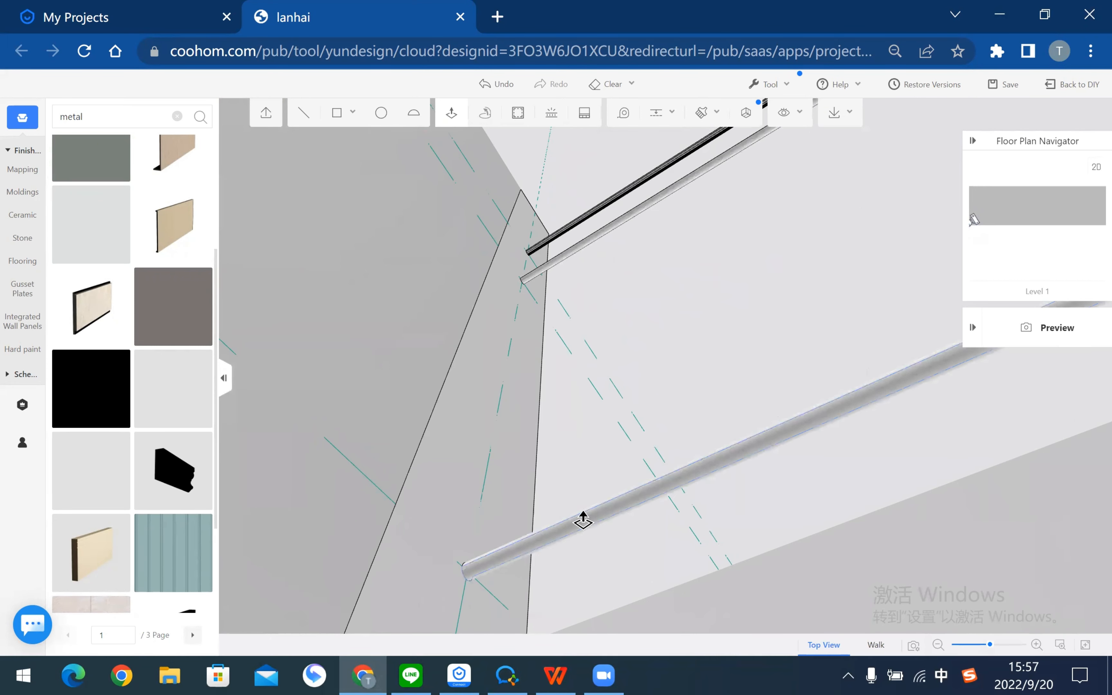
{"action": "middle_click_drag", "start_coordinate": [765, 363], "coordinate": [655, 413]}
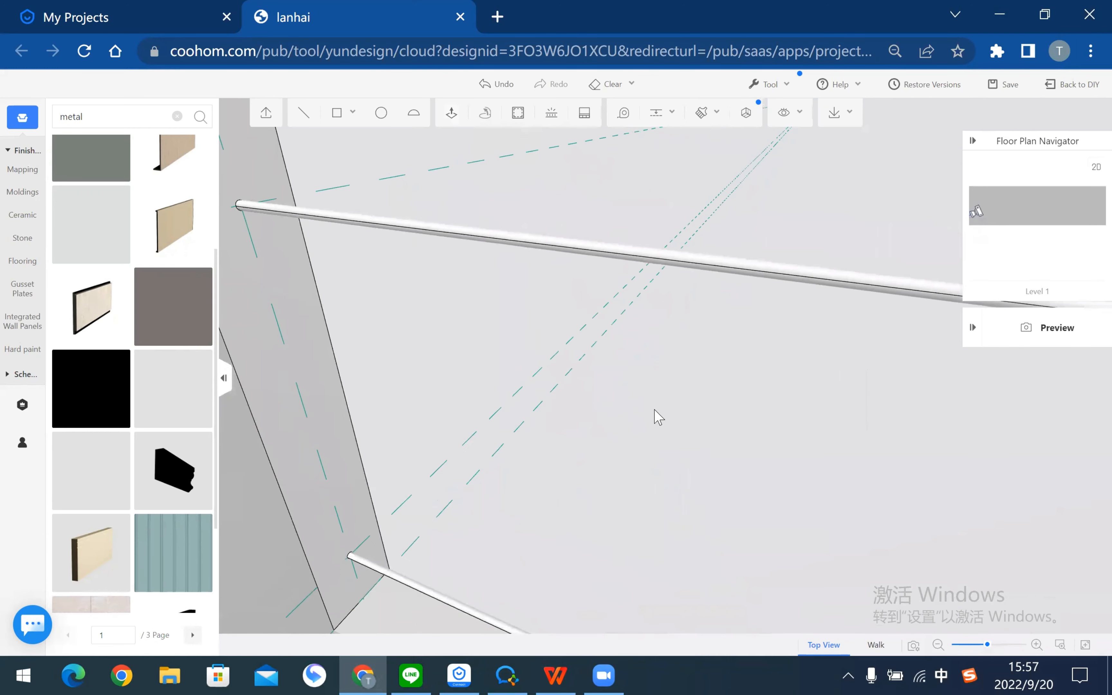
{"action": "scroll", "coordinate": [642, 402], "scroll_direction": "down", "scroll_amount": 3}
- Pick up the black pipe's material with the material brush and paint two white pipes black
{"action": "left_click", "coordinate": [703, 115]}
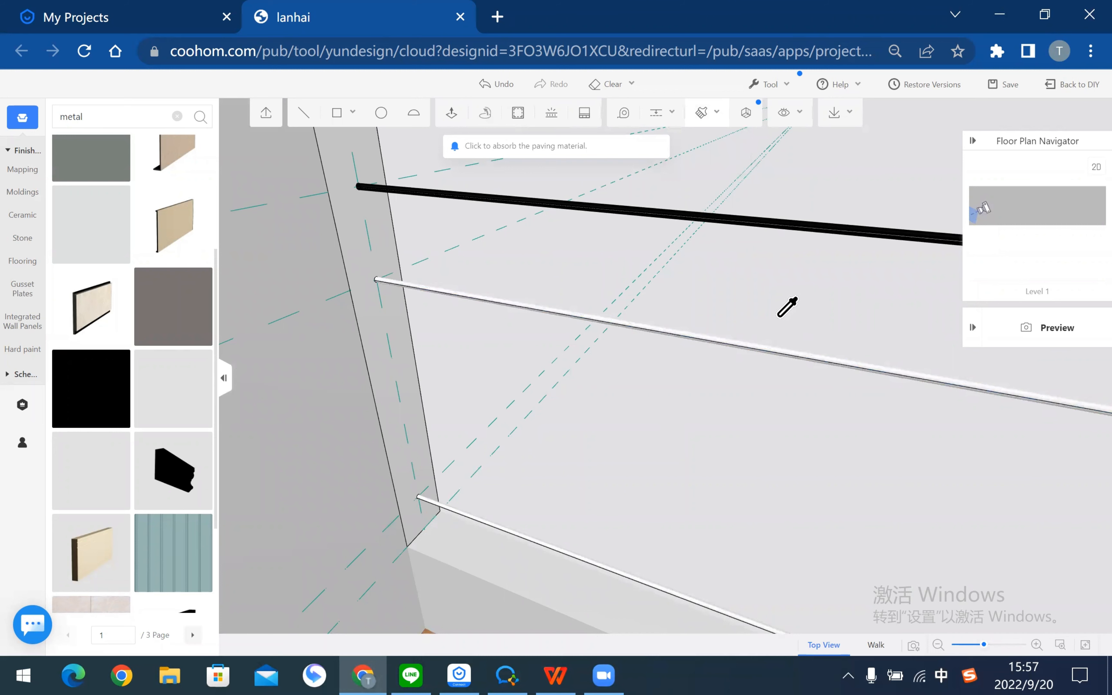
{"action": "left_click", "coordinate": [811, 224]}
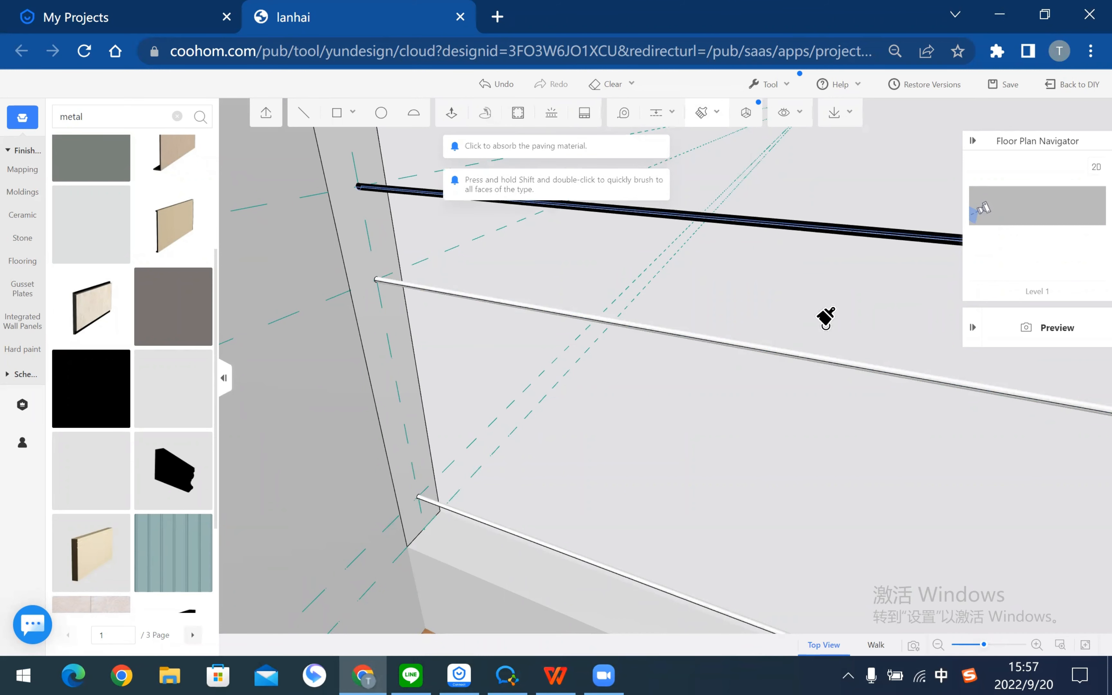
{"action": "left_click", "coordinate": [822, 359]}
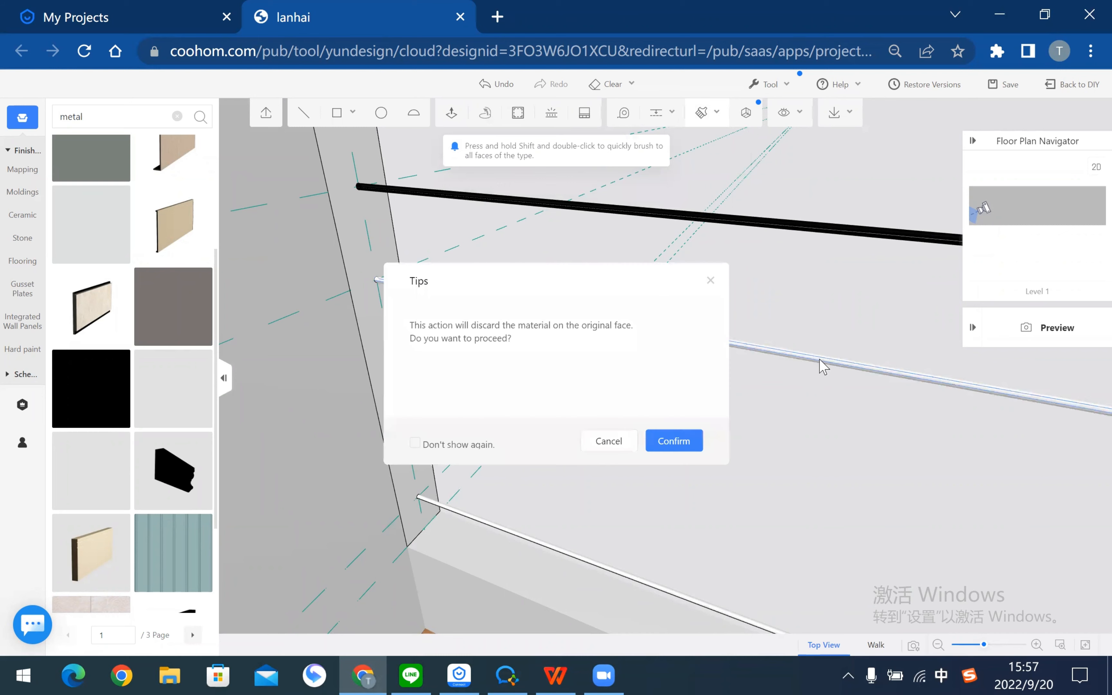
{"action": "left_click", "coordinate": [671, 441]}
{"action": "middle_click_drag", "start_coordinate": [840, 427], "coordinate": [807, 161]}
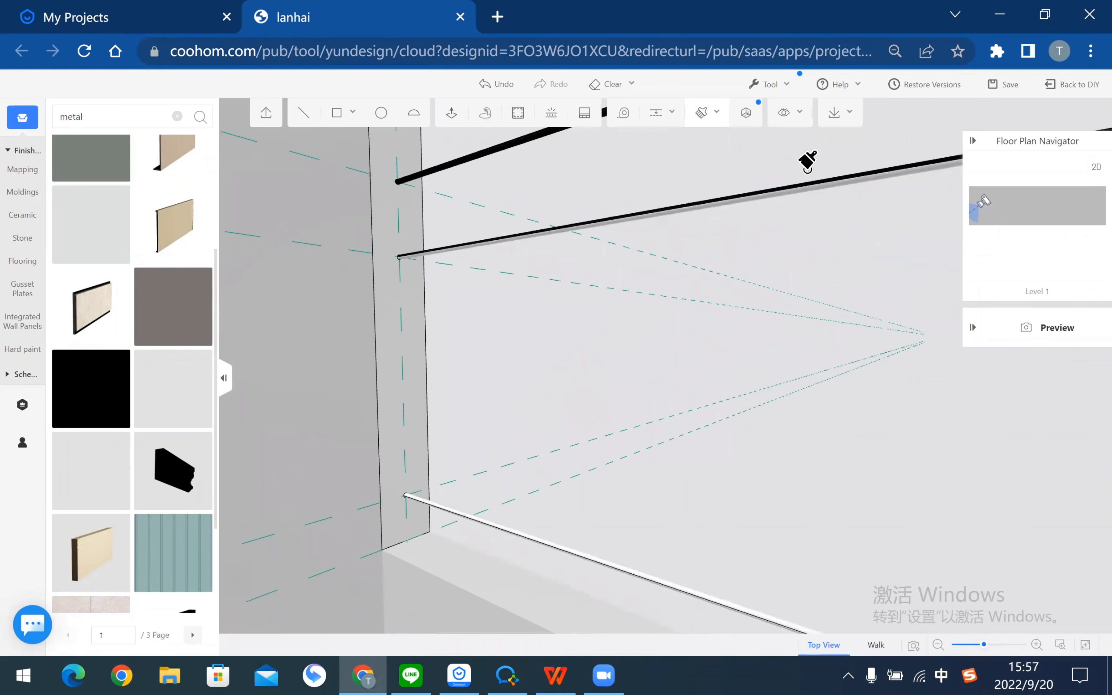
{"action": "left_click", "coordinate": [808, 161]}
{"action": "left_click", "coordinate": [688, 441]}
- Paint the remaining white pipes black, then exit the brush and view the beams
{"action": "middle_click_drag", "start_coordinate": [765, 476], "coordinate": [769, 398]}
{"action": "left_click", "coordinate": [770, 408]}
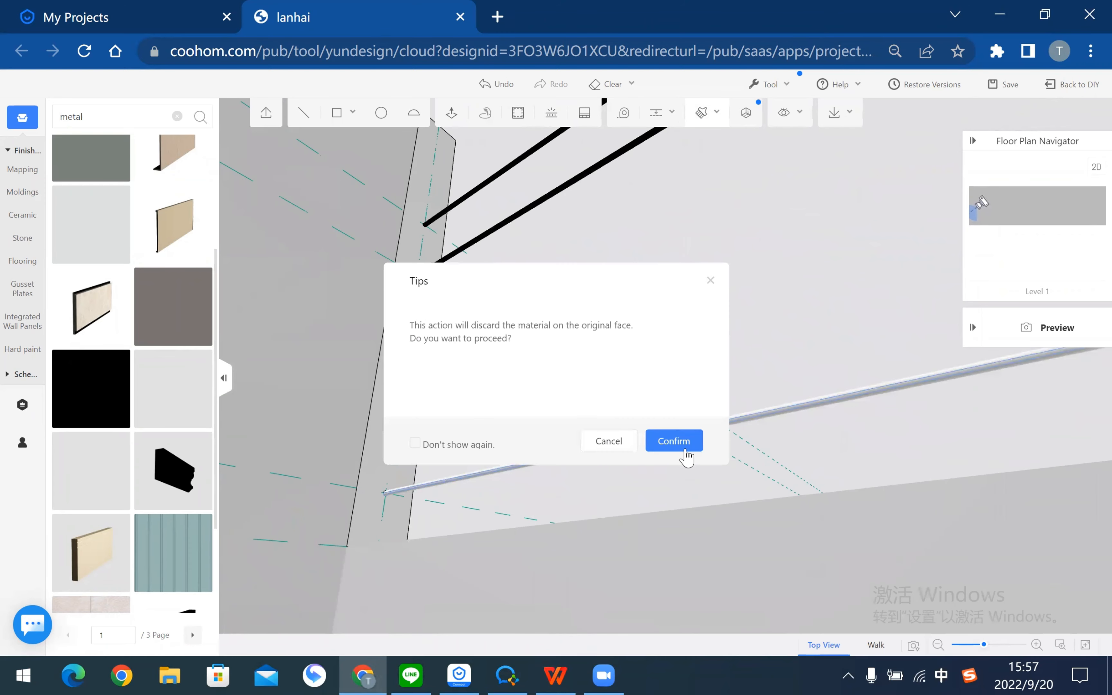
{"action": "left_click", "coordinate": [686, 449]}
{"action": "middle_click_drag", "start_coordinate": [737, 355], "coordinate": [741, 557]}
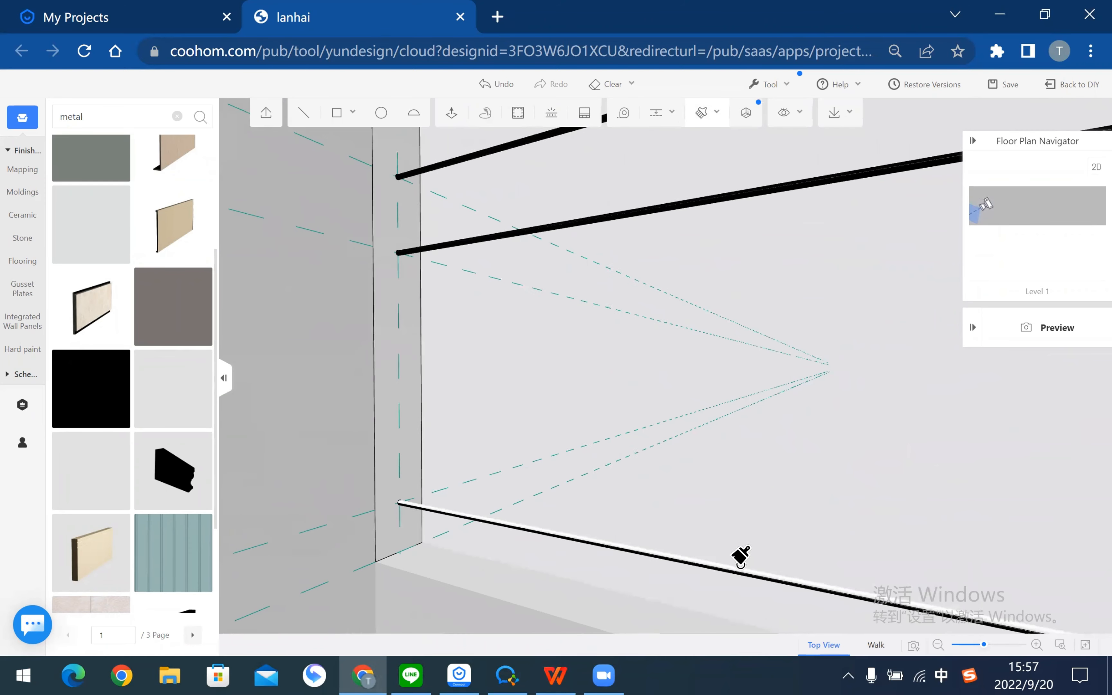
{"action": "left_click", "coordinate": [740, 575]}
{"action": "left_click", "coordinate": [689, 448]}
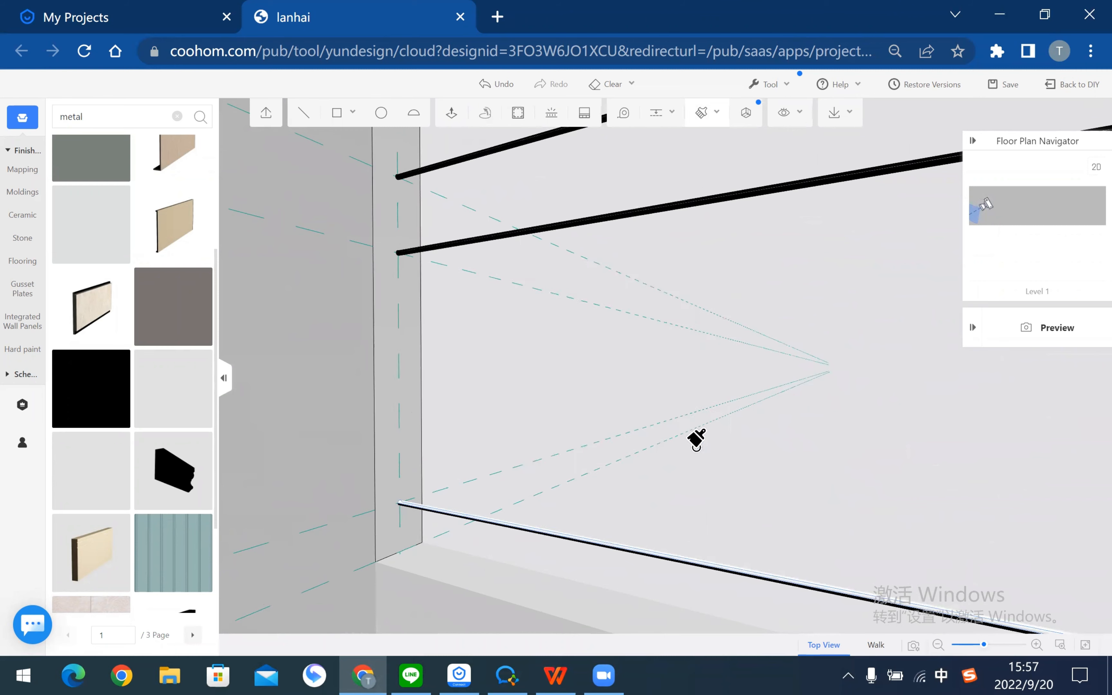
{"action": "scroll", "coordinate": [705, 415], "scroll_direction": "down", "scroll_amount": 4}
{"action": "key", "text": "Escape"}
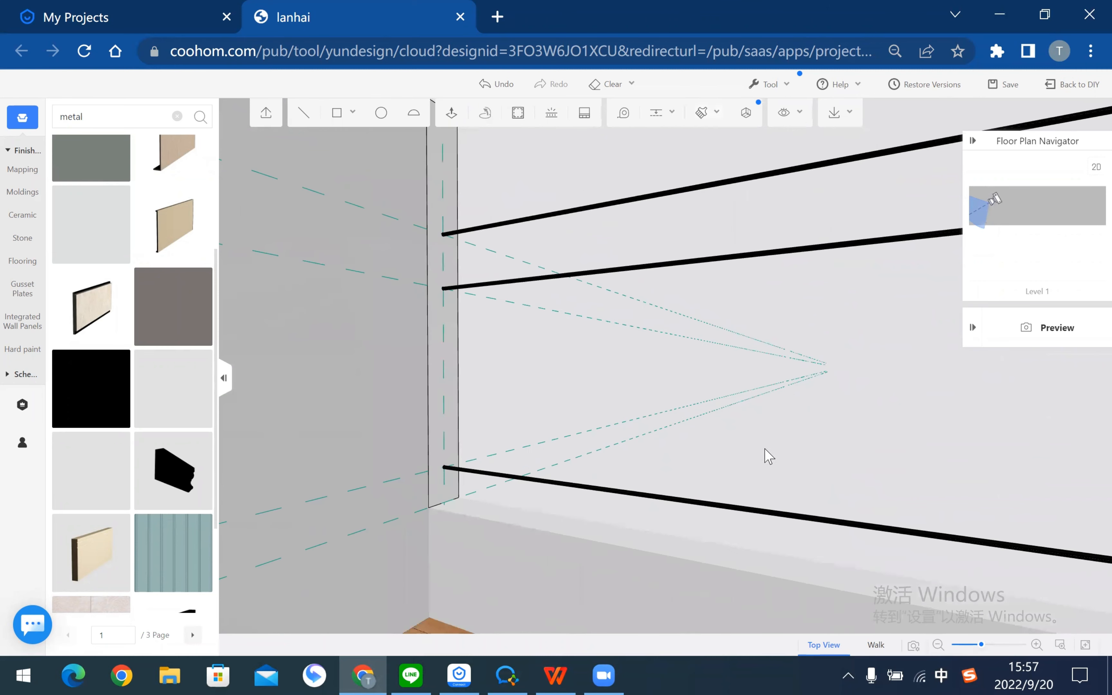
{"action": "mouse_move", "coordinate": [835, 473]}
{"action": "middle_mouse_down"}
{"action": "mouse_move", "coordinate": [867, 479]}
{"action": "mouse_move", "coordinate": [827, 452]}
{"action": "mouse_move", "coordinate": [899, 417]}
{"action": "mouse_move", "coordinate": [757, 442]}
{"action": "mouse_move", "coordinate": [680, 364]}
{"action": "middle_mouse_up"}
{"action": "scroll", "coordinate": [680, 364], "scroll_direction": "down", "scroll_amount": 3}
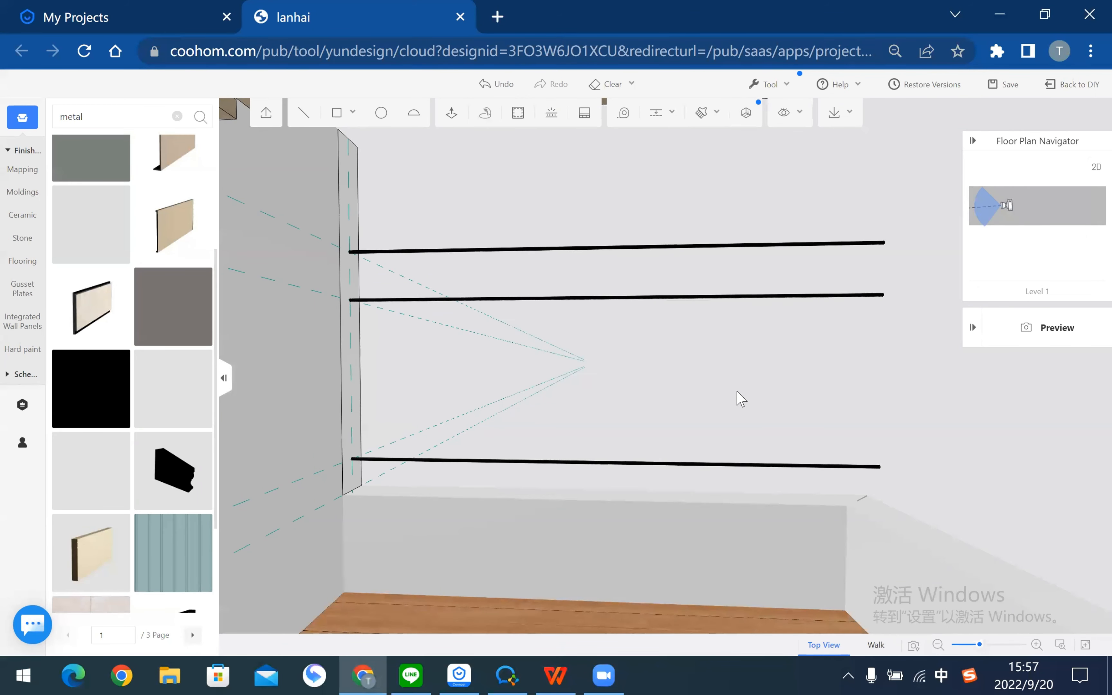
{"action": "scroll", "coordinate": [609, 435], "scroll_direction": "down", "scroll_amount": 3}
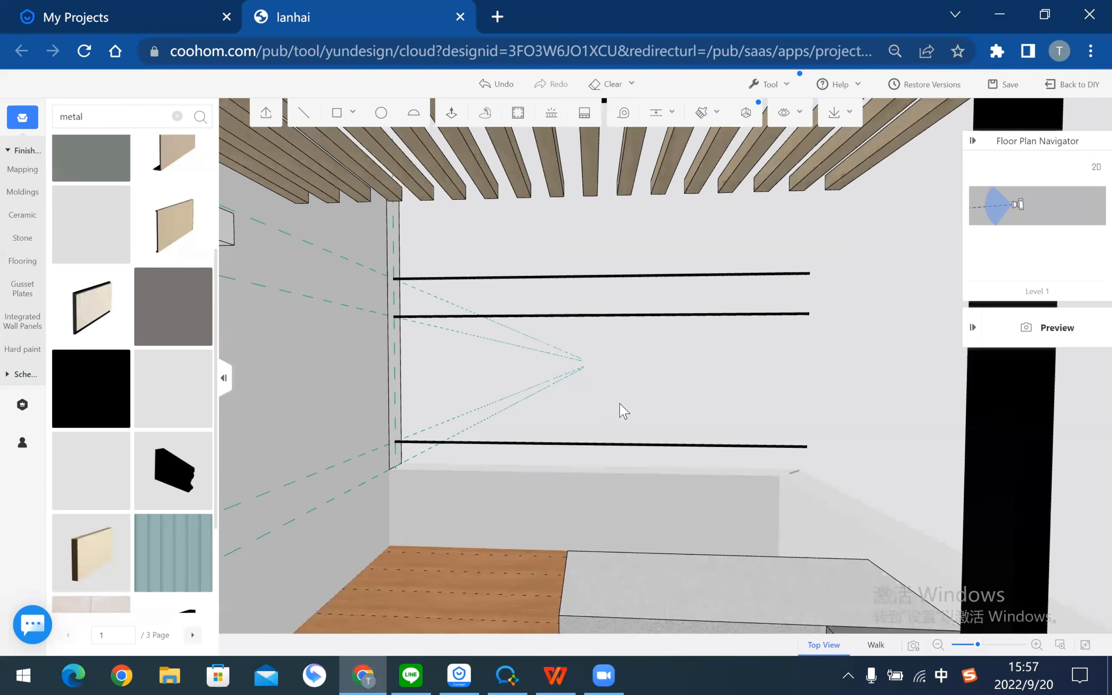
{"action": "right_click_drag", "start_coordinate": [571, 432], "coordinate": [591, 406]}
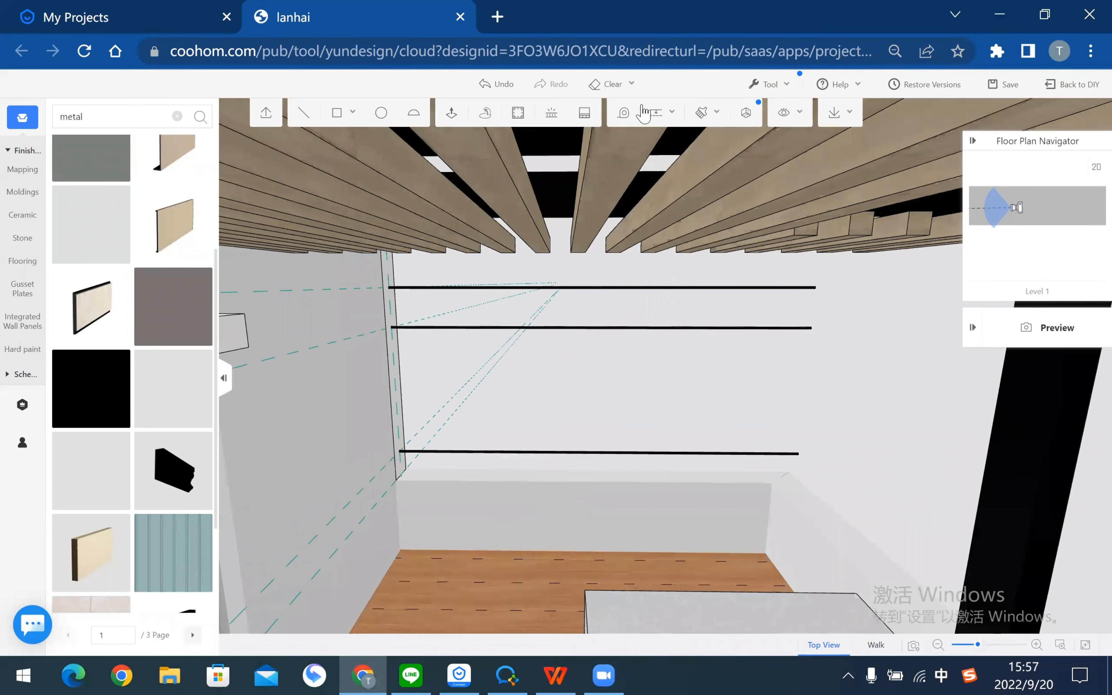
- Add parallel guide lines from the deck floor edge, each offset 150
{"action": "left_click", "coordinate": [637, 110]}
{"action": "right_click_drag", "start_coordinate": [508, 524], "coordinate": [353, 520]}
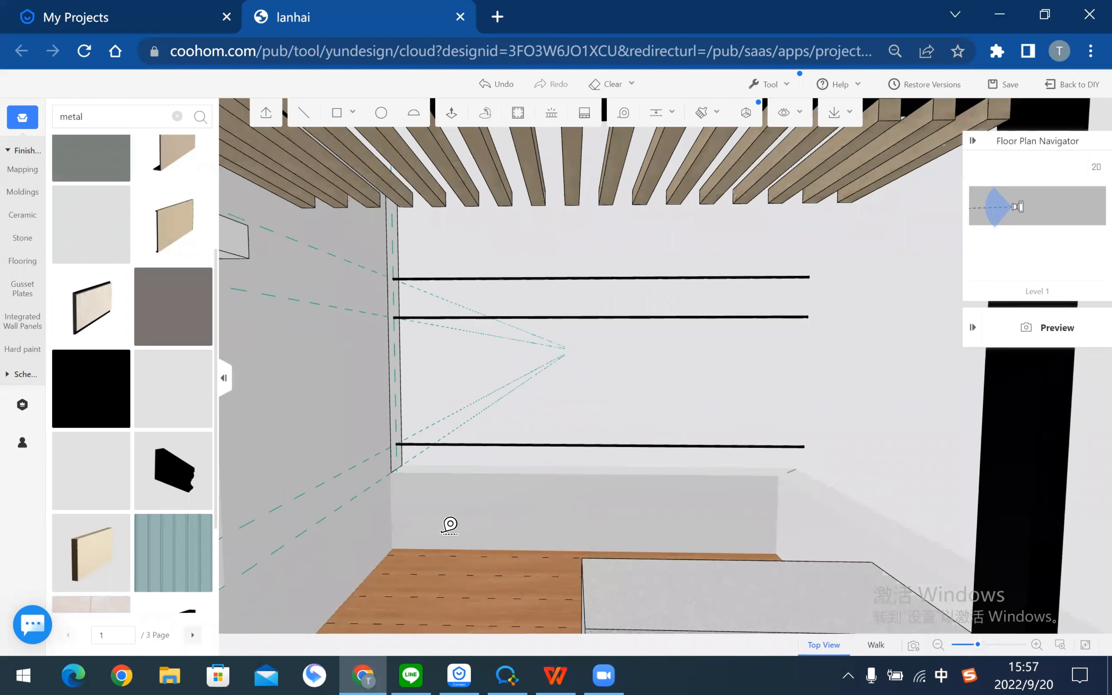
{"action": "scroll", "coordinate": [450, 526], "scroll_direction": "up", "scroll_amount": 5}
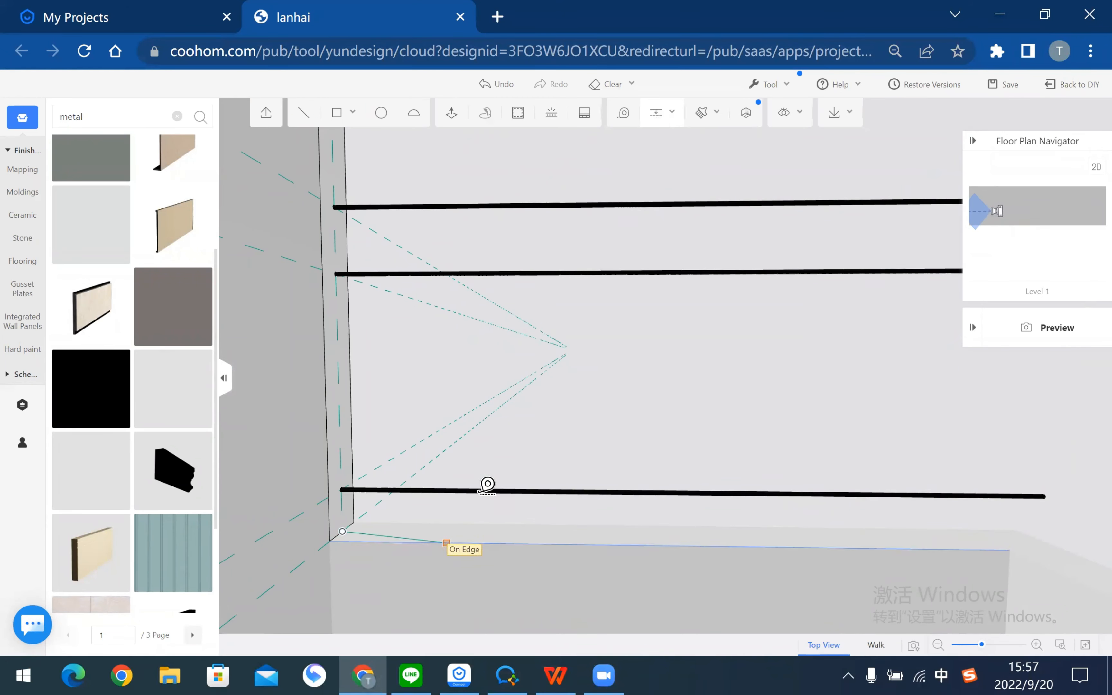
{"action": "left_click", "coordinate": [440, 515]}
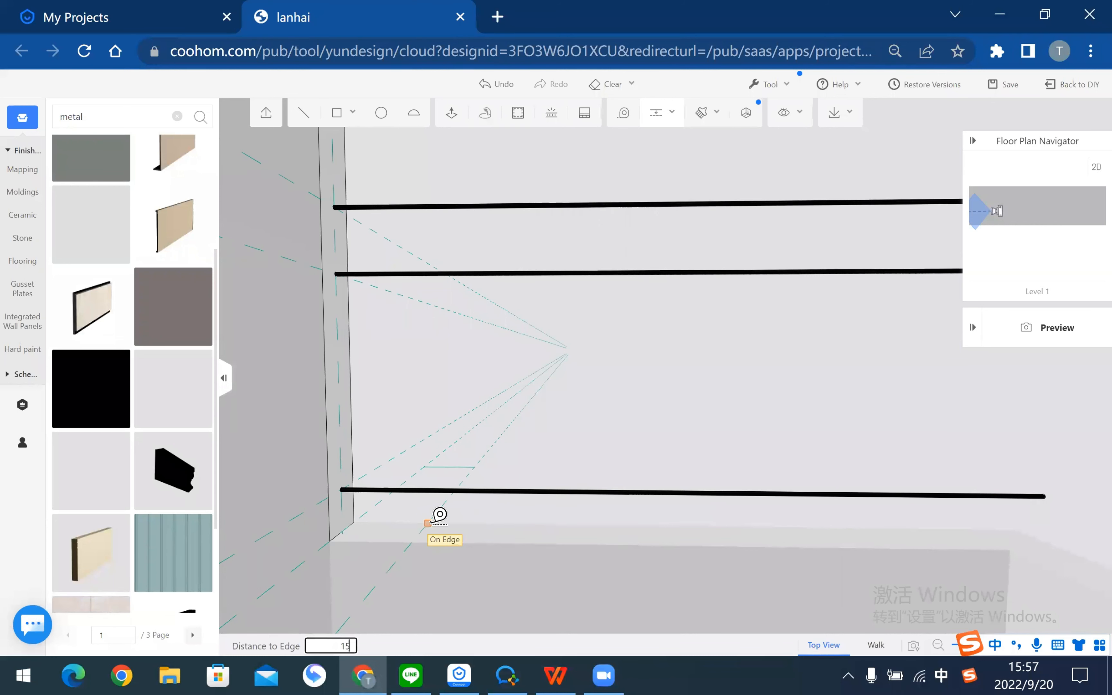
{"action": "type", "text": "150"}
{"action": "key", "text": "Return"}
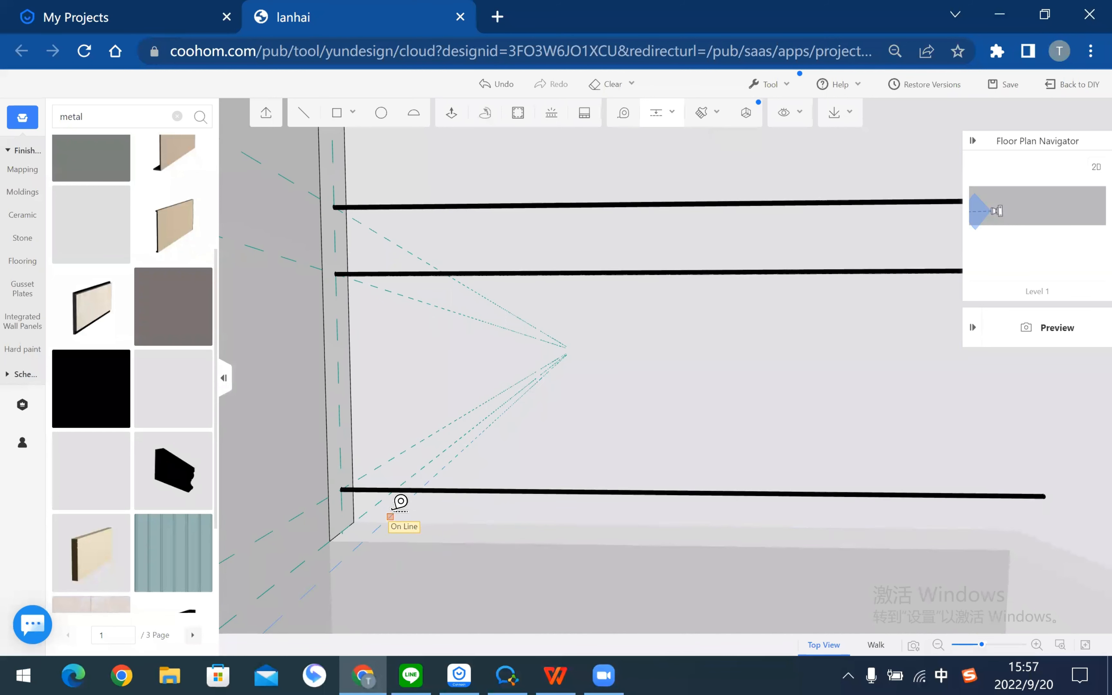
{"action": "type", "text": "150"}
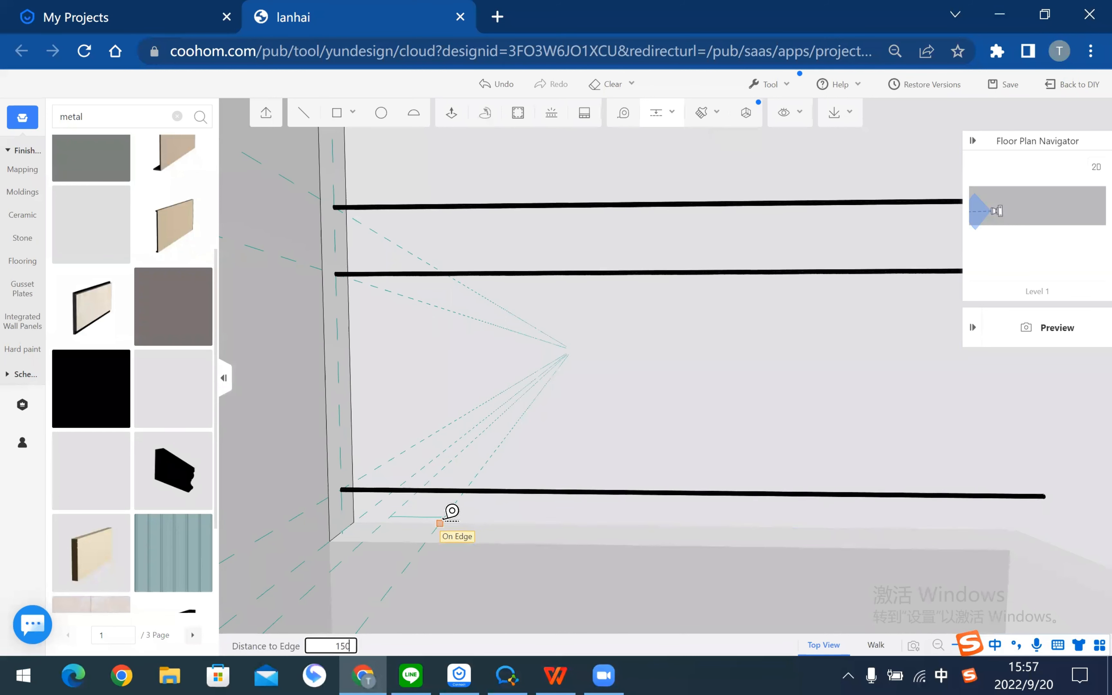
{"action": "key", "text": "Return"}
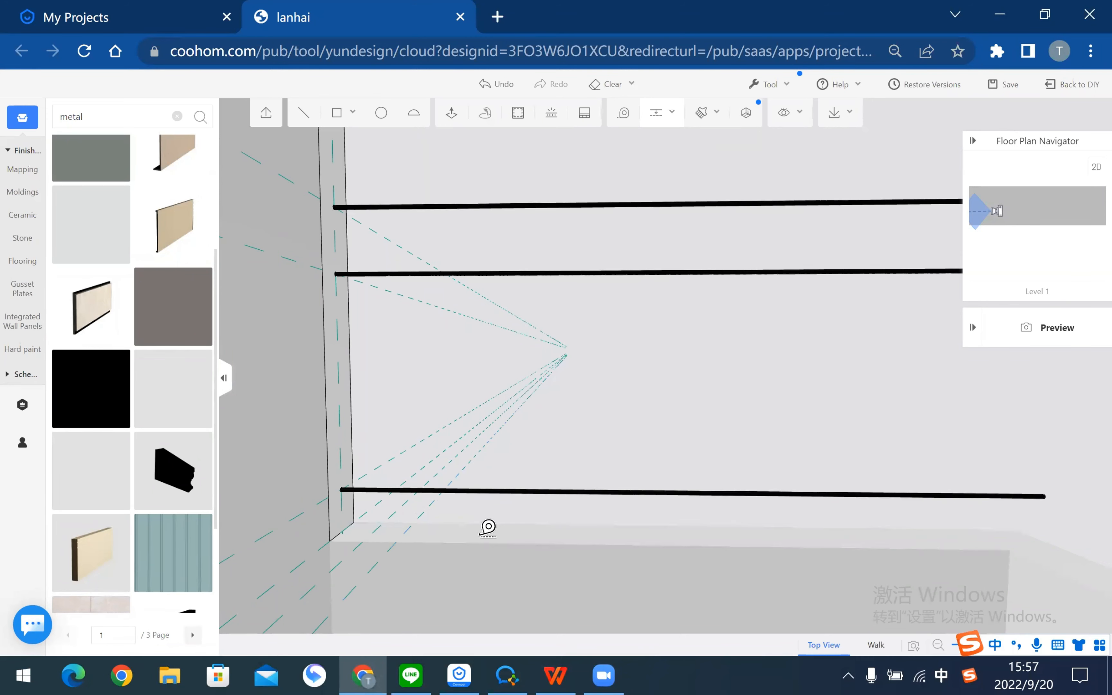
{"action": "type", "text": "150"}
{"action": "key", "text": "Return"}
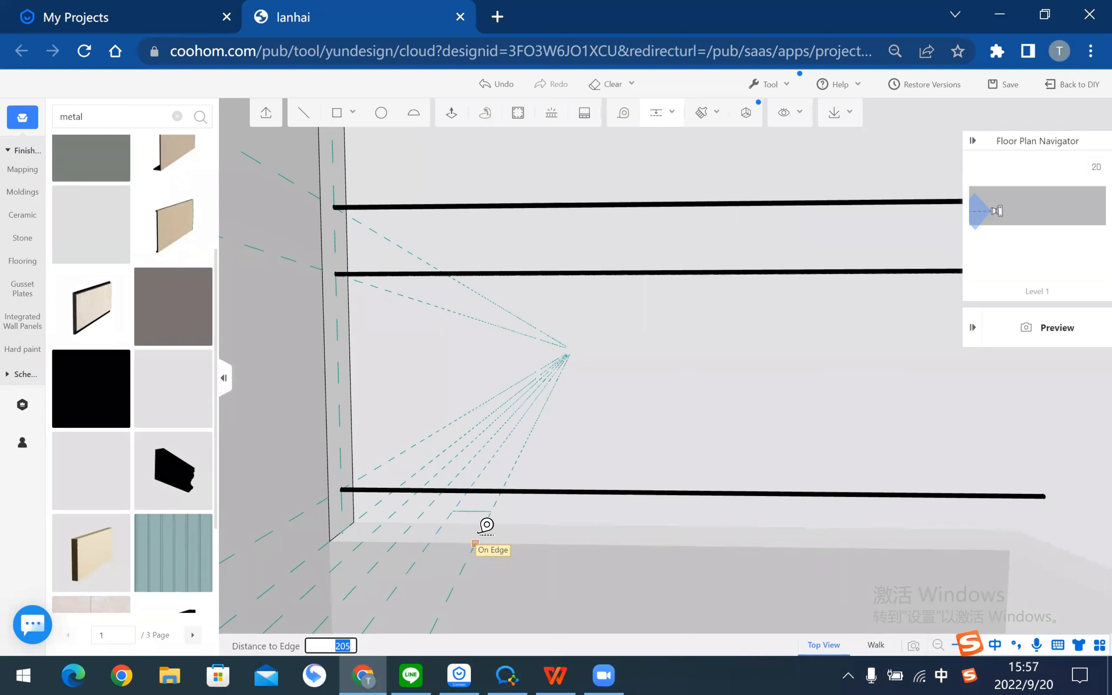
{"action": "type", "text": "150"}
{"action": "key", "text": "Return"}
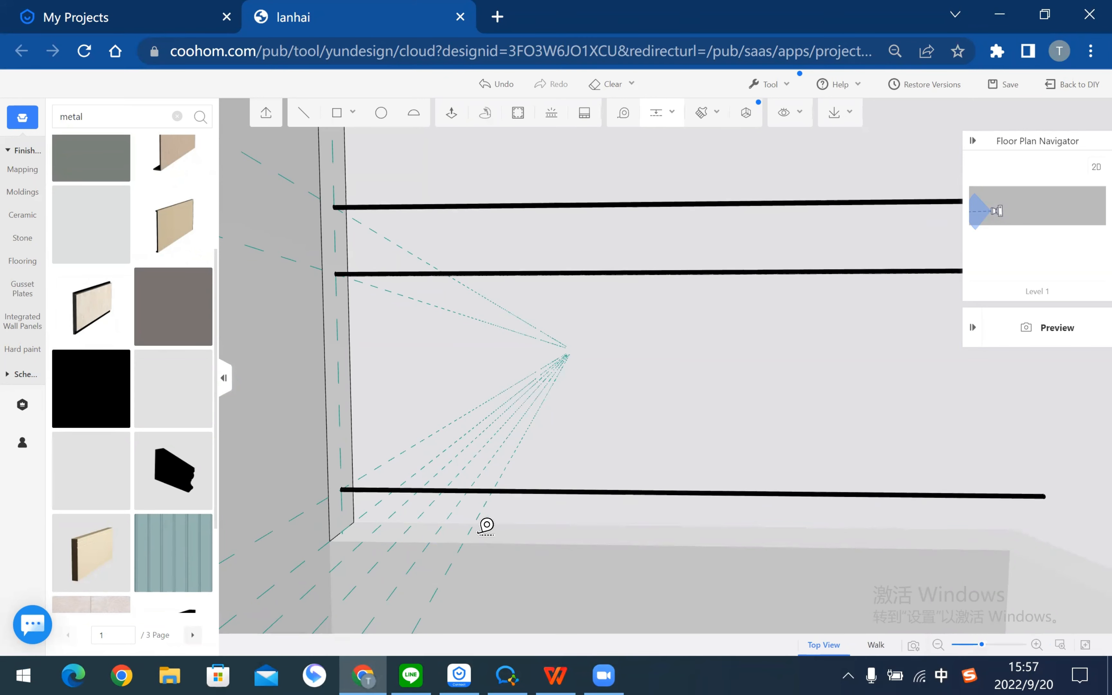
- Start more guides from further points along the floor edge at 150 offsets
{"action": "left_click", "coordinate": [481, 523]}
{"action": "type", "text": "150"}
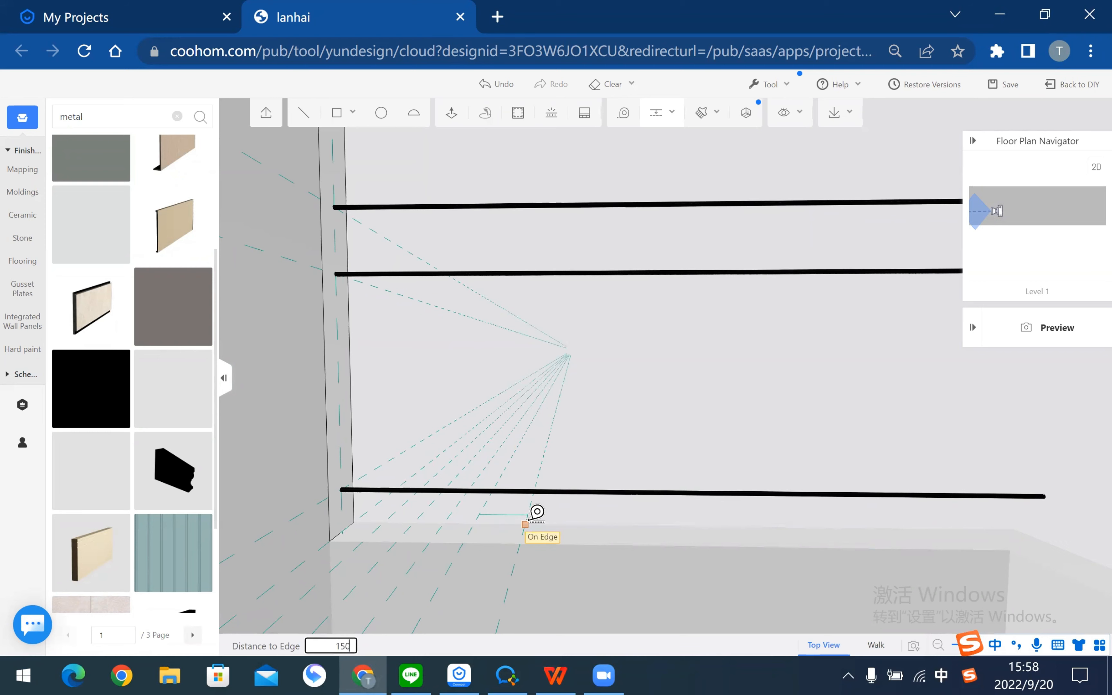
{"action": "key", "text": "Return"}
{"action": "left_click", "coordinate": [555, 518]}
{"action": "type", "text": "15"}
{"action": "key", "text": "Return"}
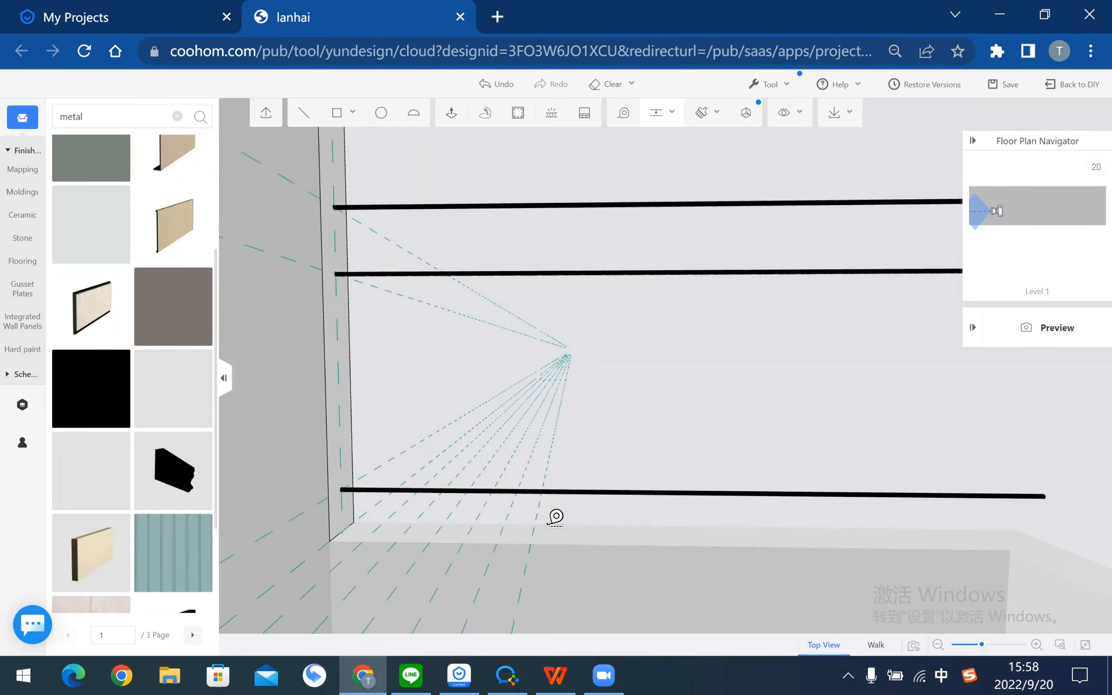
{"action": "left_click", "coordinate": [576, 519]}
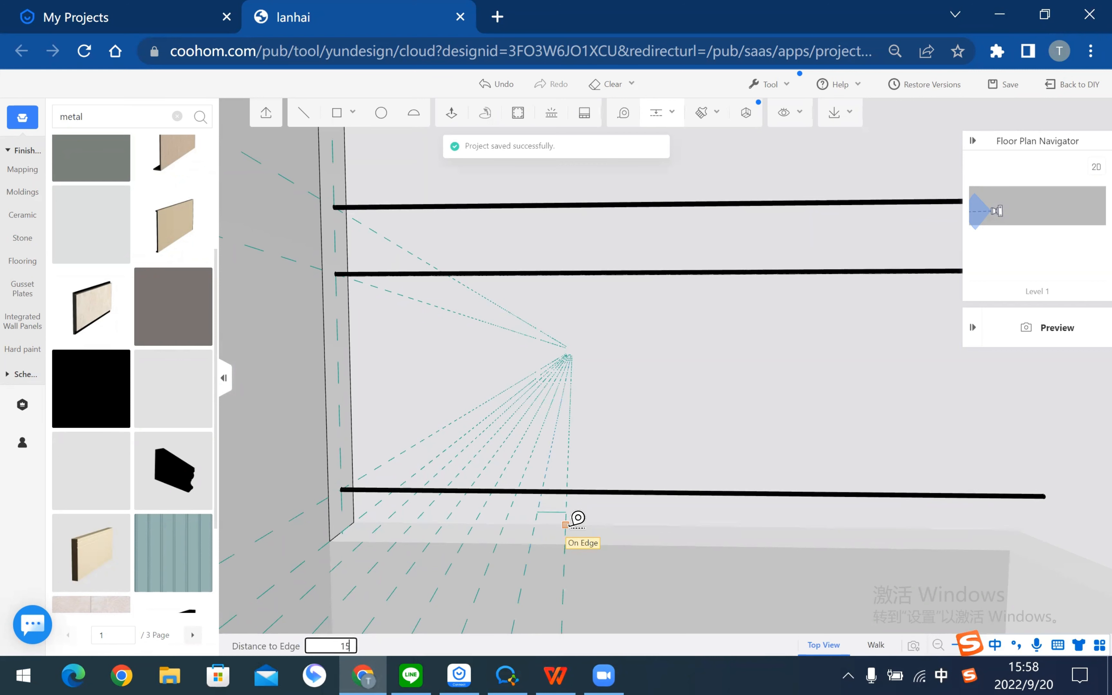
{"action": "key", "text": "Return"}
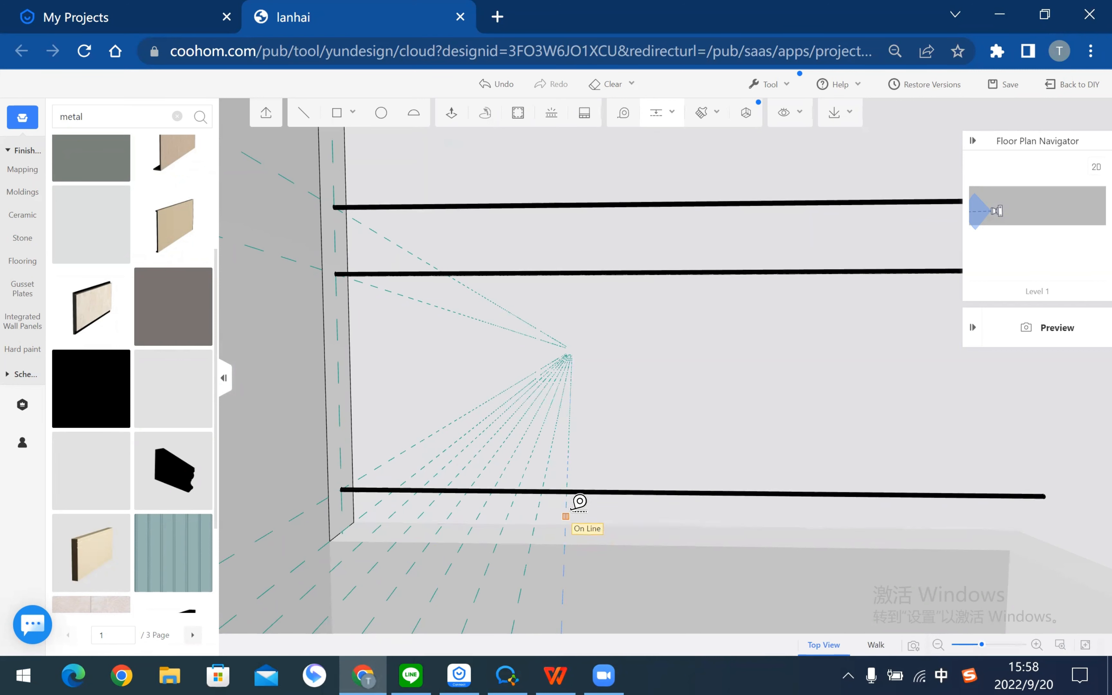
{"action": "left_click", "coordinate": [614, 516]}
{"action": "type", "text": "150"}
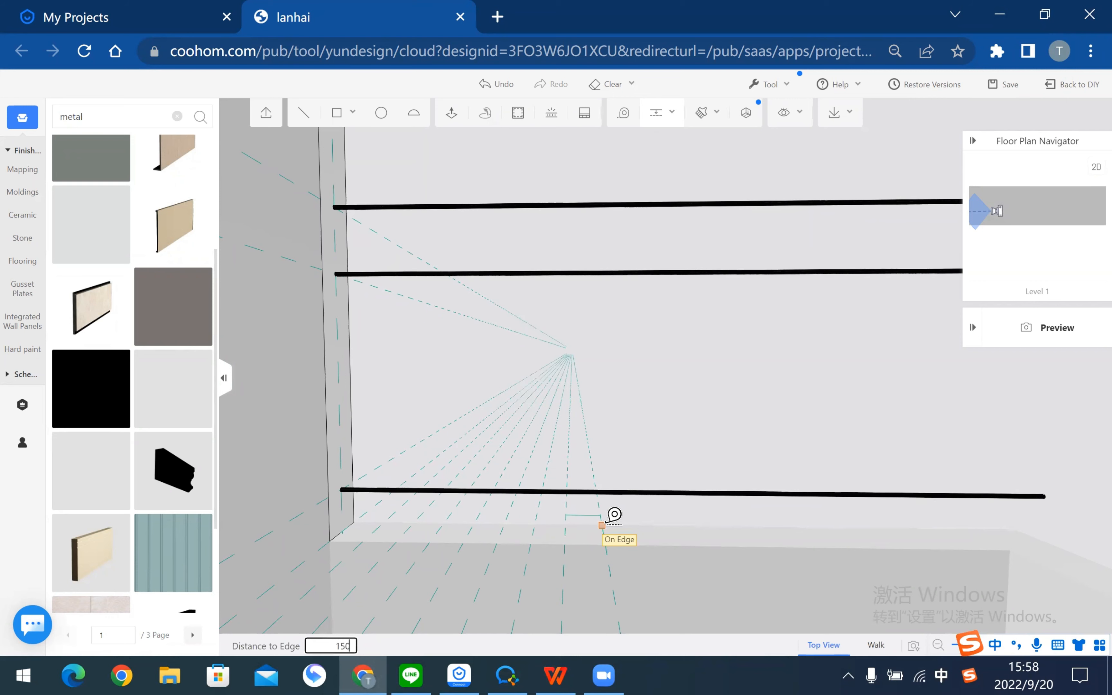
{"action": "key", "text": "Return"}
- Add a further chain of guides spaced 150 apart from the deck edge
{"action": "left_click", "coordinate": [637, 516]}
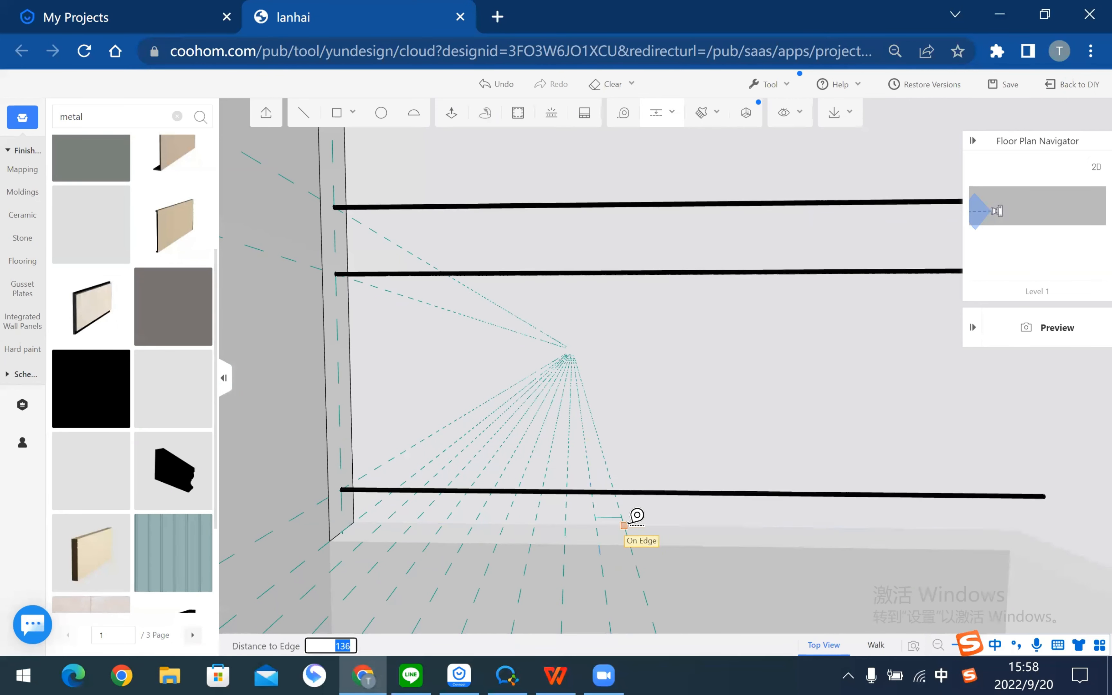
{"action": "type", "text": "150"}
{"action": "key", "text": "Return"}
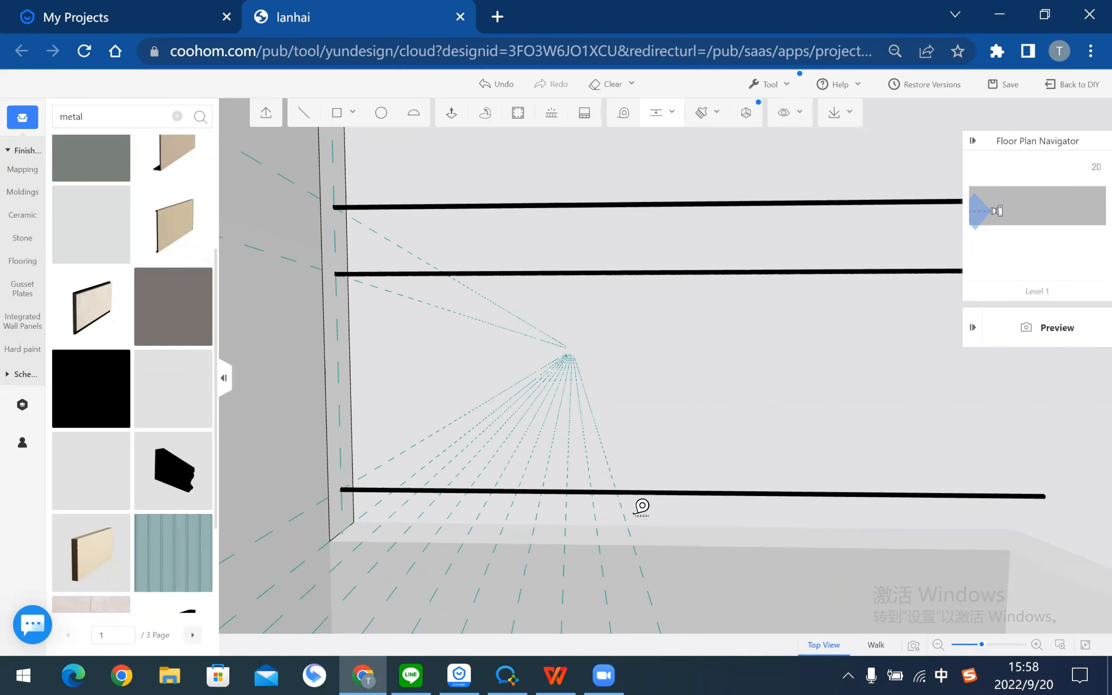
{"action": "type", "text": "150"}
{"action": "key", "text": "Return"}
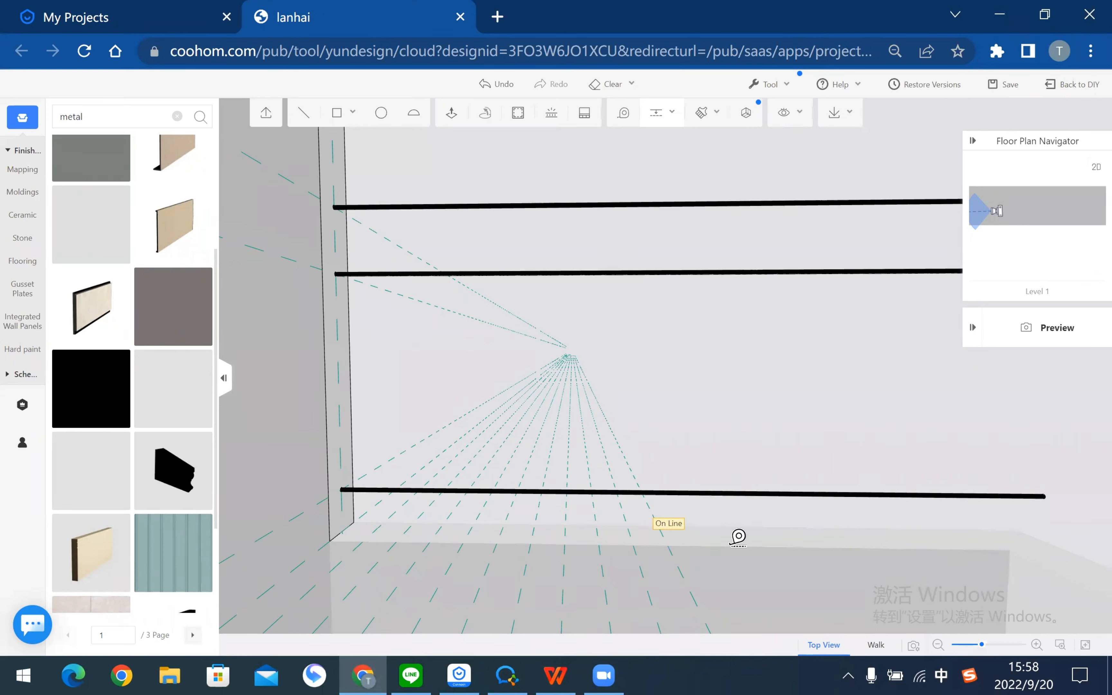
{"action": "type", "text": "150"}
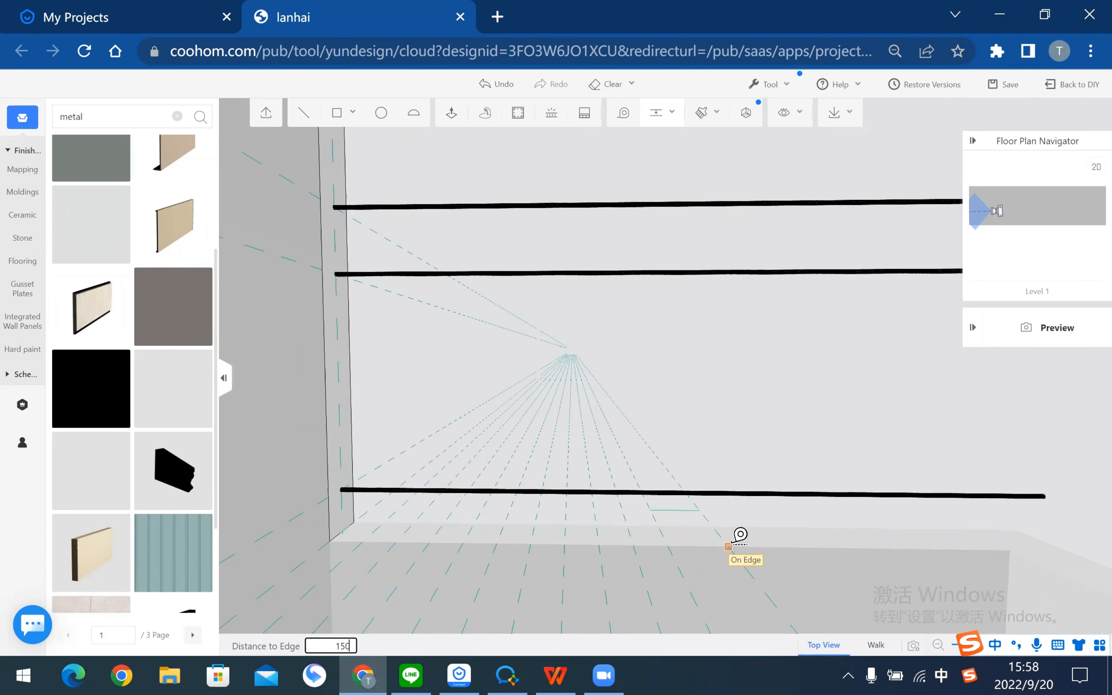
{"action": "key", "text": "Return"}
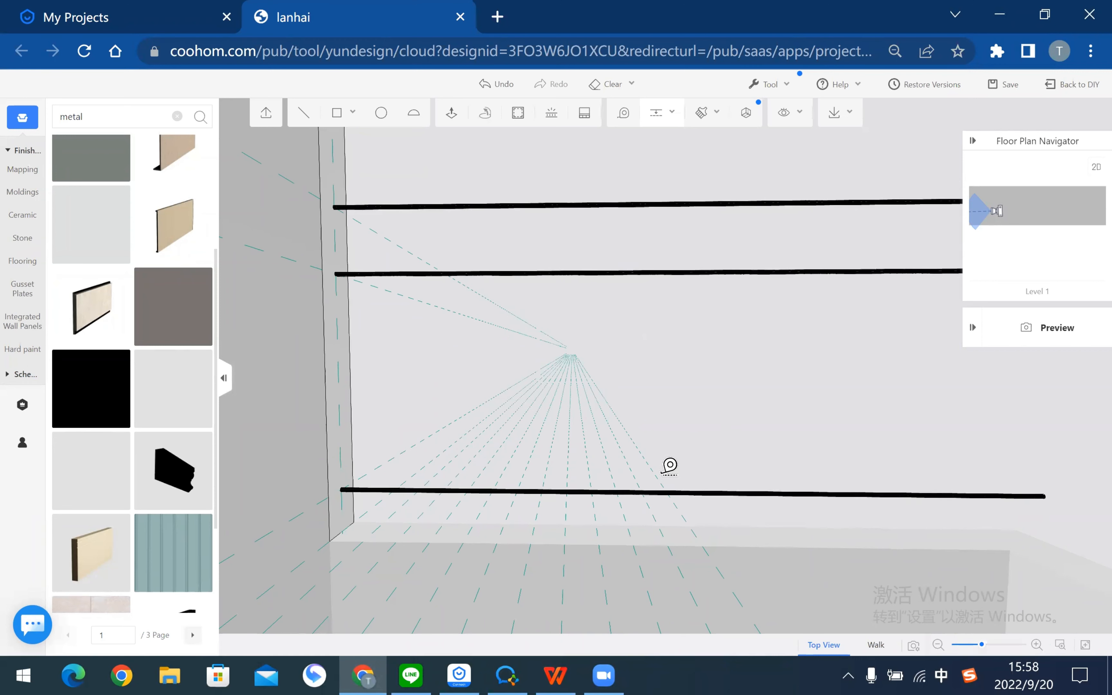
{"action": "type", "text": "15"}
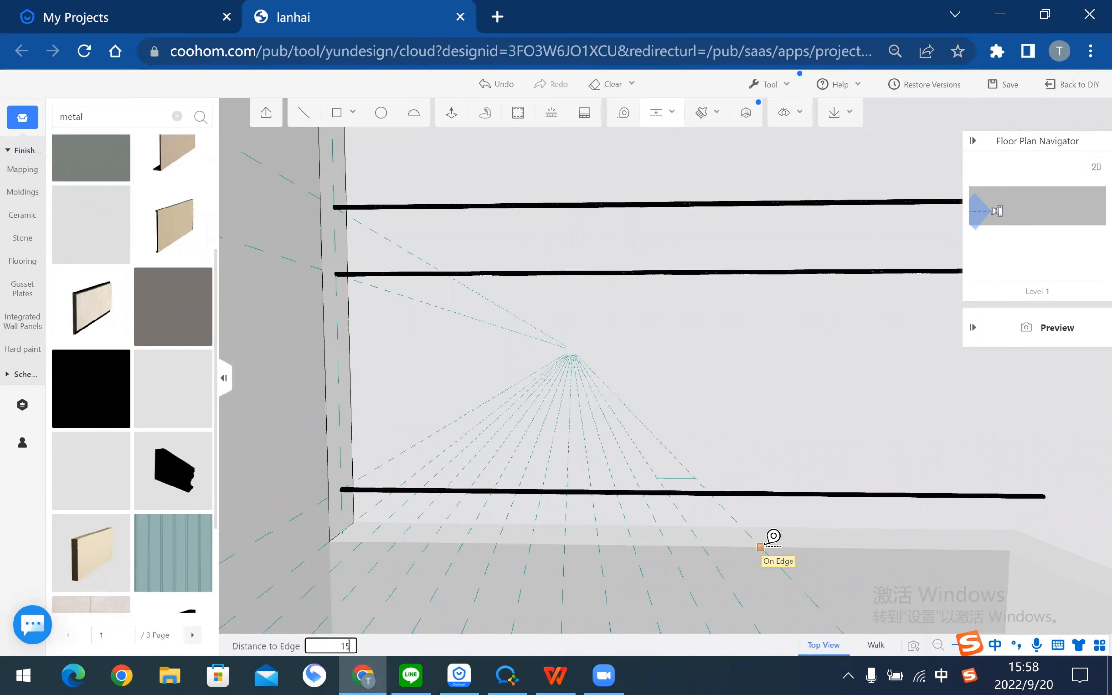
{"action": "type", "text": "0"}
{"action": "key", "text": "Return"}
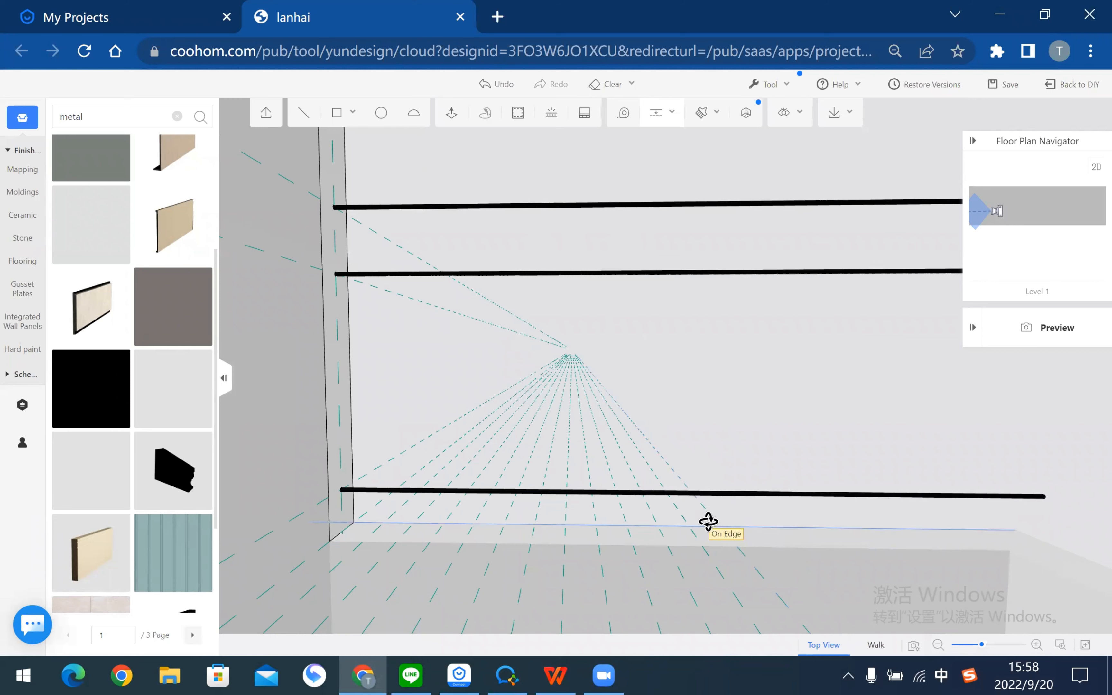
- Place another guide 150 from a different floor edge
{"action": "left_click", "coordinate": [665, 120]}
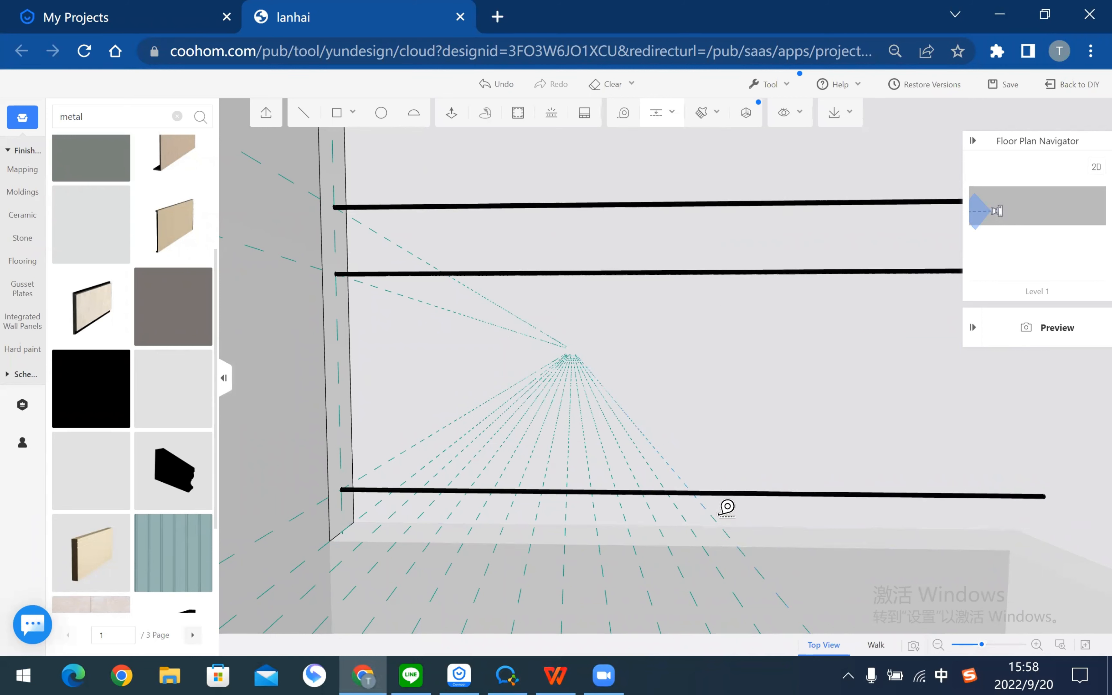
{"action": "left_click", "coordinate": [645, 114]}
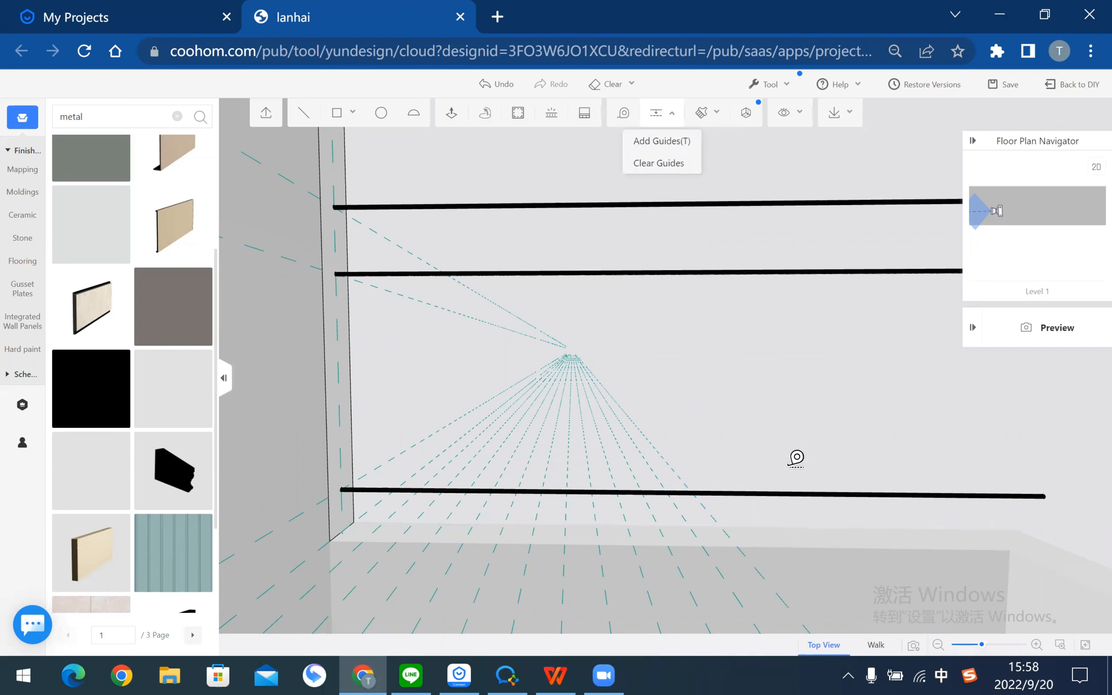
{"action": "left_click", "coordinate": [748, 503]}
{"action": "type", "text": "1"}
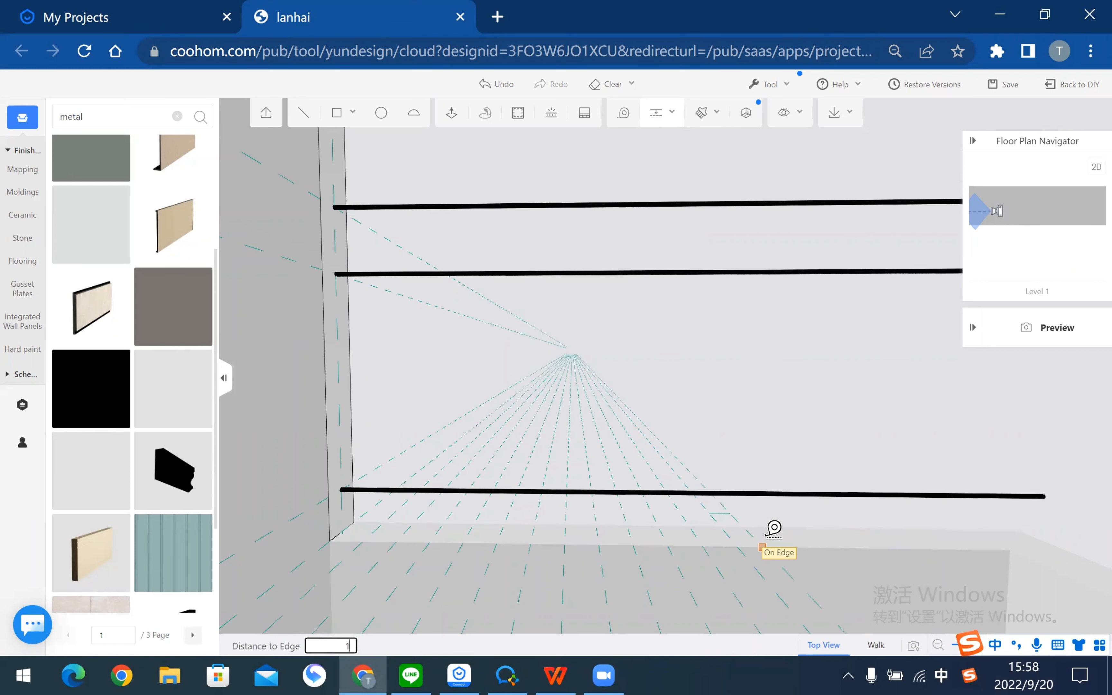
{"action": "type", "text": "50"}
{"action": "key", "text": "Return"}
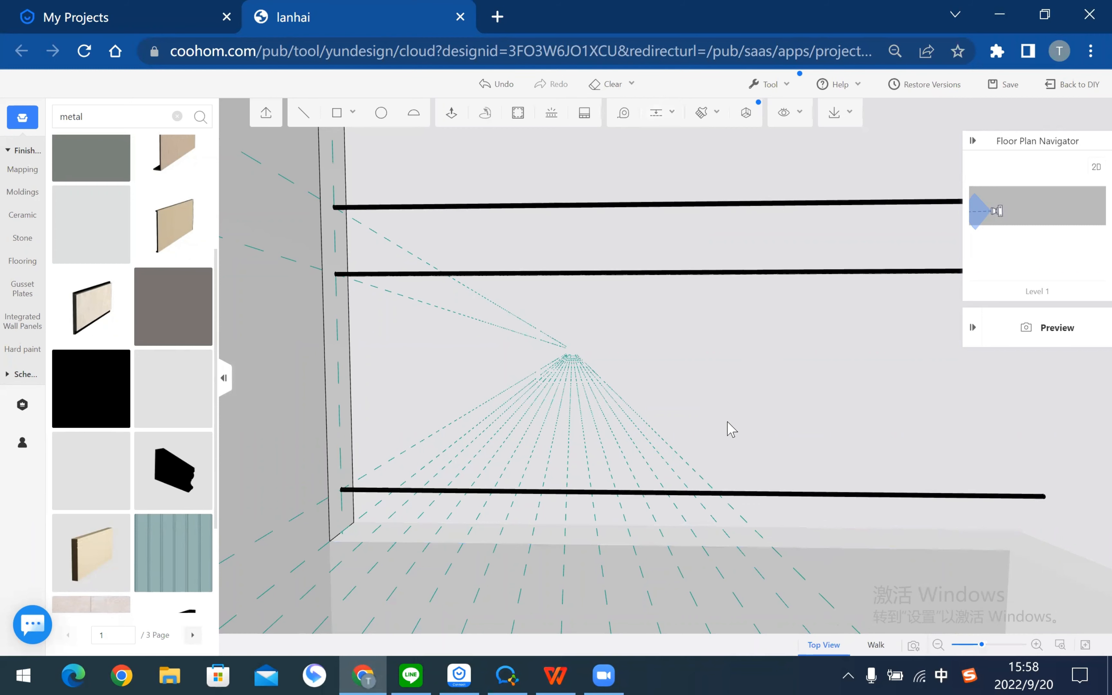
- Add a guide at an edge's Middle Point and reframe the view on the wall
{"action": "left_click_drag", "start_coordinate": [728, 428], "coordinate": [735, 165]}
{"action": "left_click", "coordinate": [652, 115]}
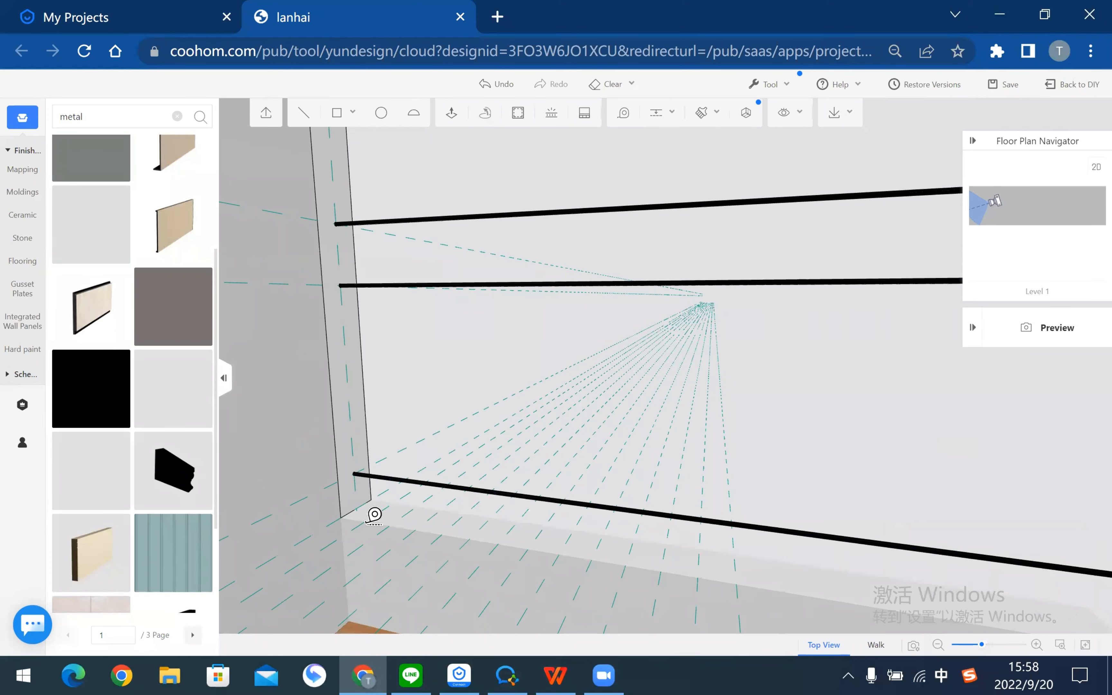
{"action": "left_click", "coordinate": [381, 516]}
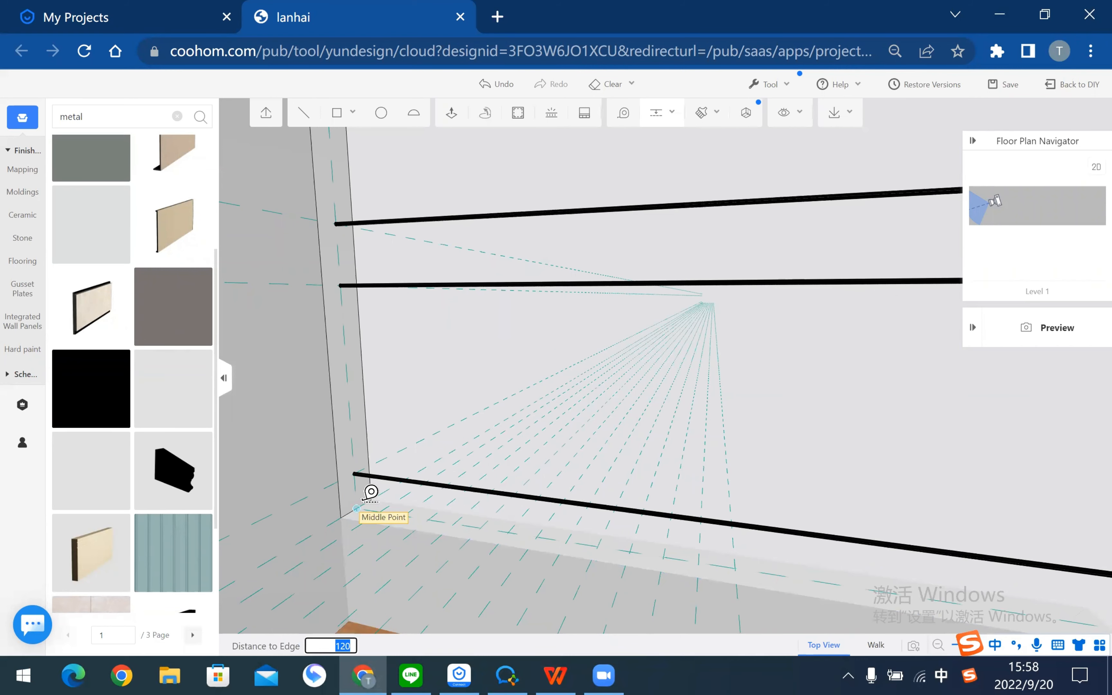
{"action": "left_click", "coordinate": [358, 505]}
{"action": "key", "text": "Escape"}
{"action": "left_click_drag", "start_coordinate": [651, 409], "coordinate": [633, 315]}
{"action": "left_click_drag", "start_coordinate": [547, 317], "coordinate": [520, 518]}
- Draw a radius-10 circle centred on the guide line beside the first one
{"action": "scroll", "coordinate": [511, 313], "scroll_direction": "down", "scroll_amount": 6}
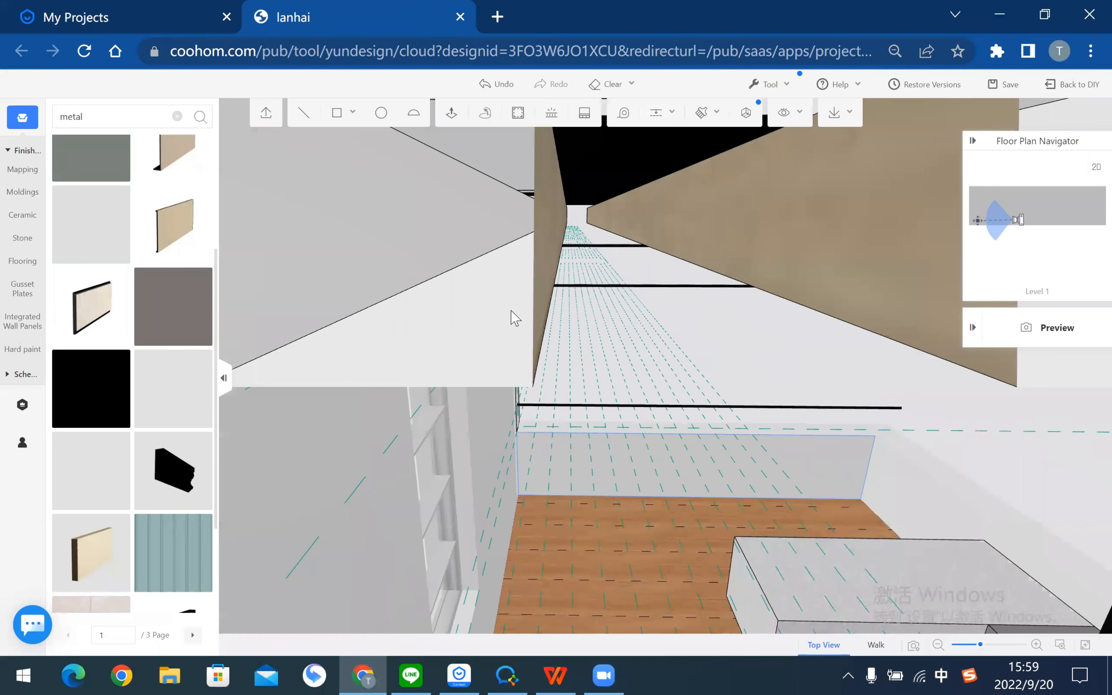
{"action": "left_click", "coordinate": [374, 109]}
{"action": "scroll", "coordinate": [439, 495], "scroll_direction": "up", "scroll_amount": 4}
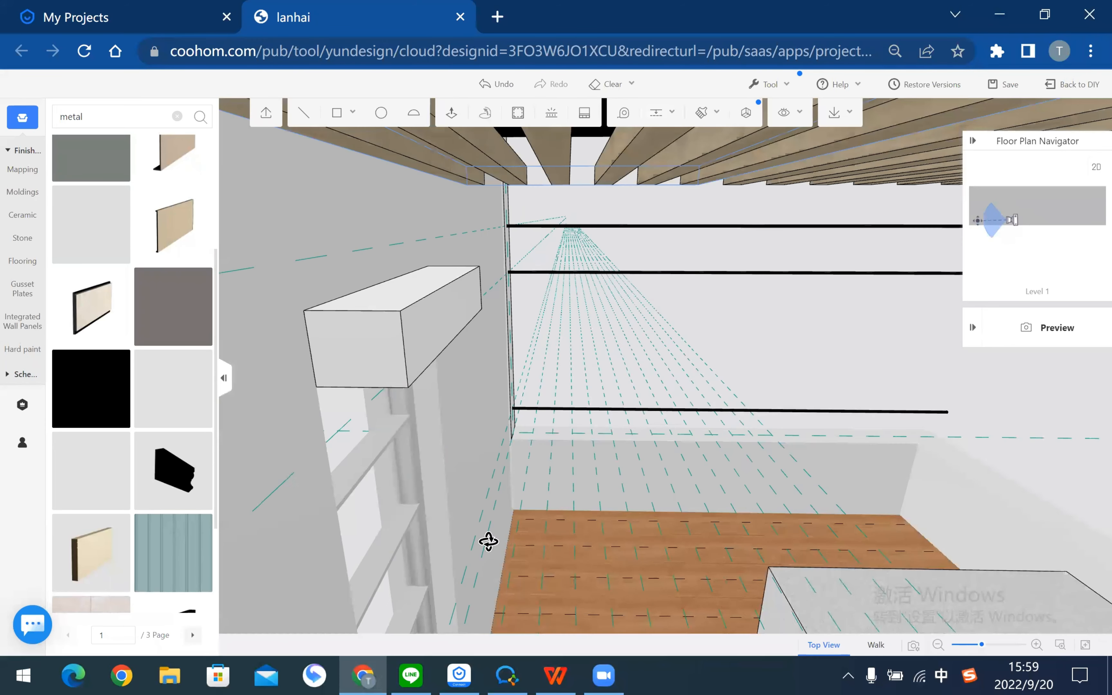
{"action": "scroll", "coordinate": [488, 541], "scroll_direction": "up", "scroll_amount": 6}
{"action": "scroll", "coordinate": [503, 537], "scroll_direction": "up", "scroll_amount": 3}
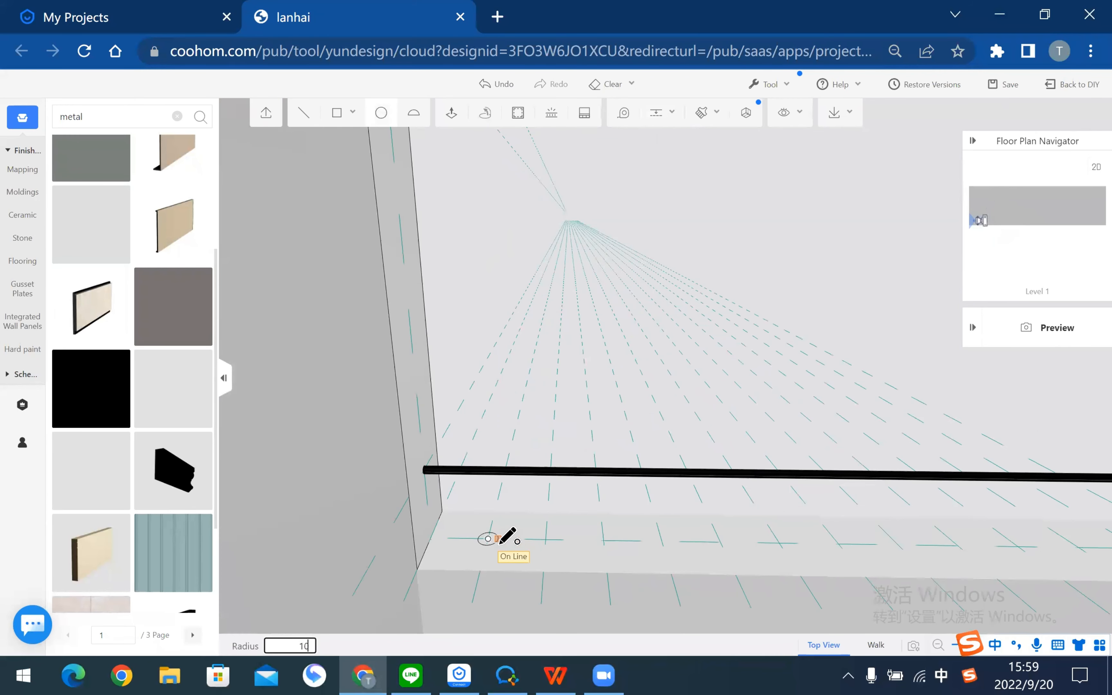
{"action": "left_click", "coordinate": [547, 540]}
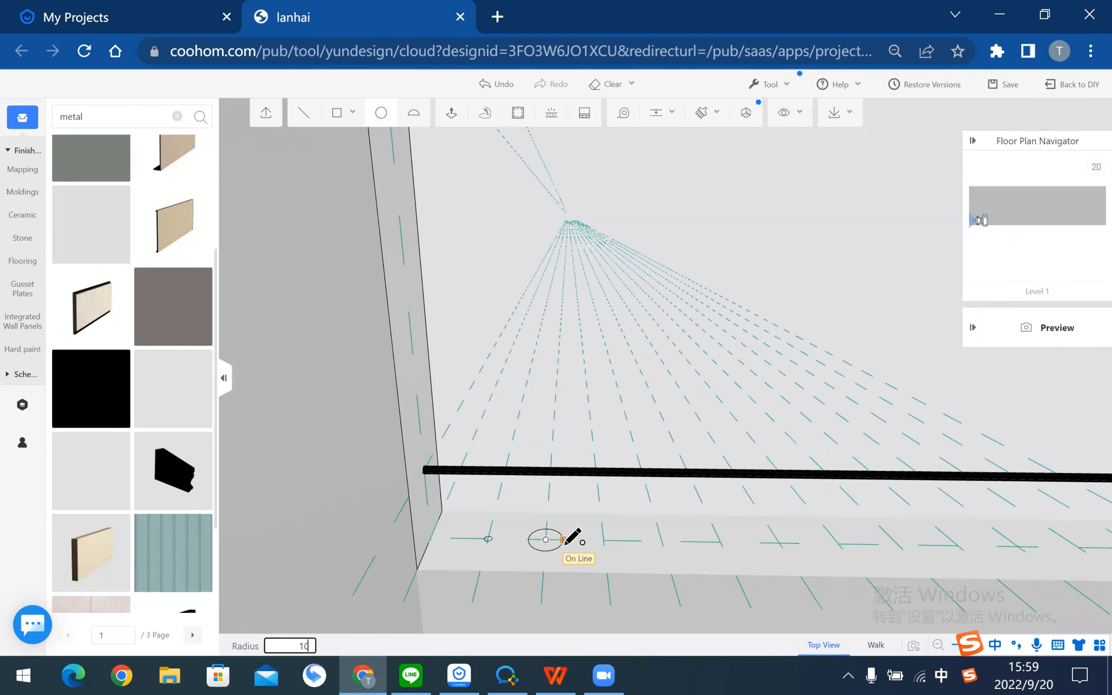
{"action": "key", "text": "Return"}
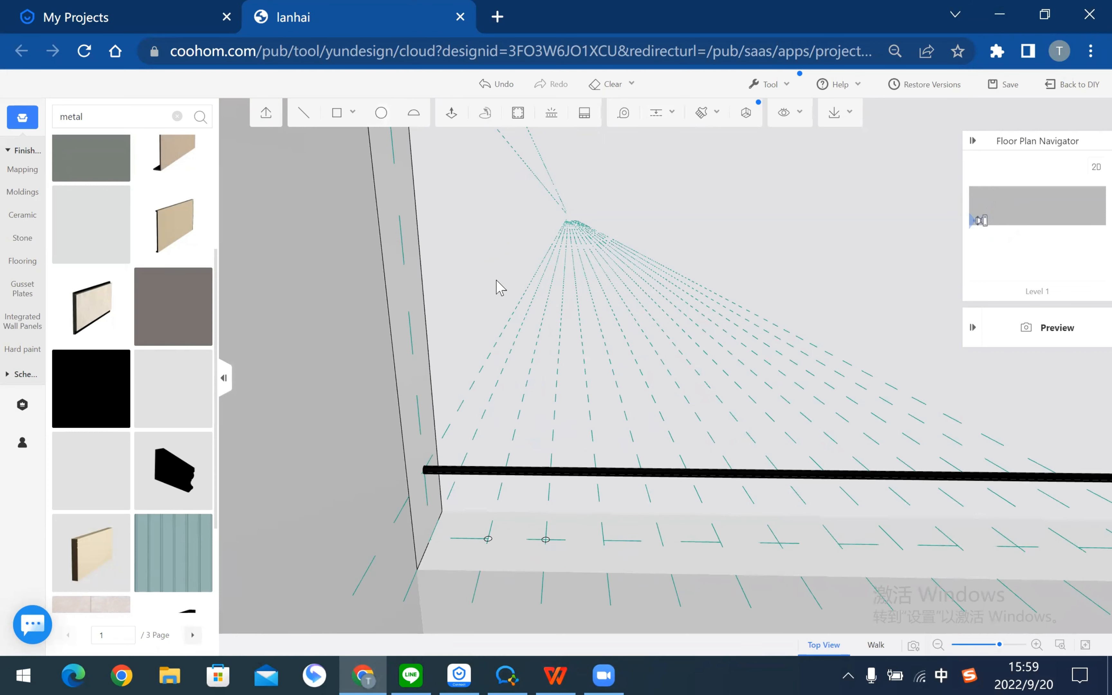
- Try Push/Pull on the new circle, then cancel it with Esc
{"action": "left_click", "coordinate": [455, 116]}
{"action": "scroll", "coordinate": [478, 586], "scroll_direction": "up", "scroll_amount": 2}
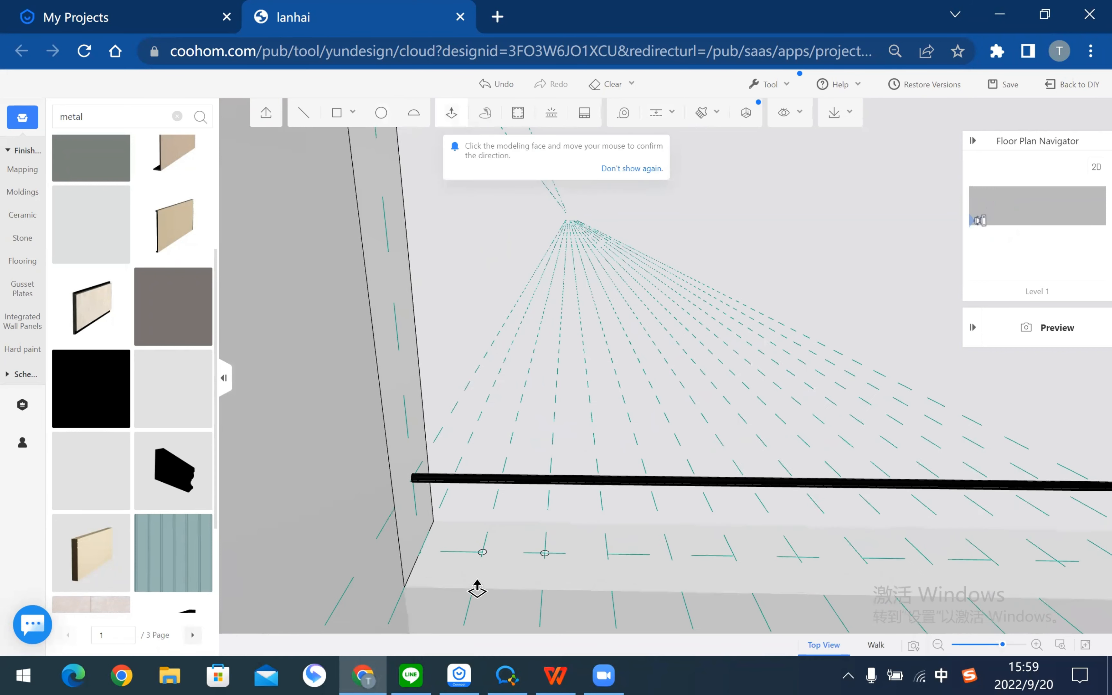
{"action": "scroll", "coordinate": [477, 580], "scroll_direction": "up", "scroll_amount": 2}
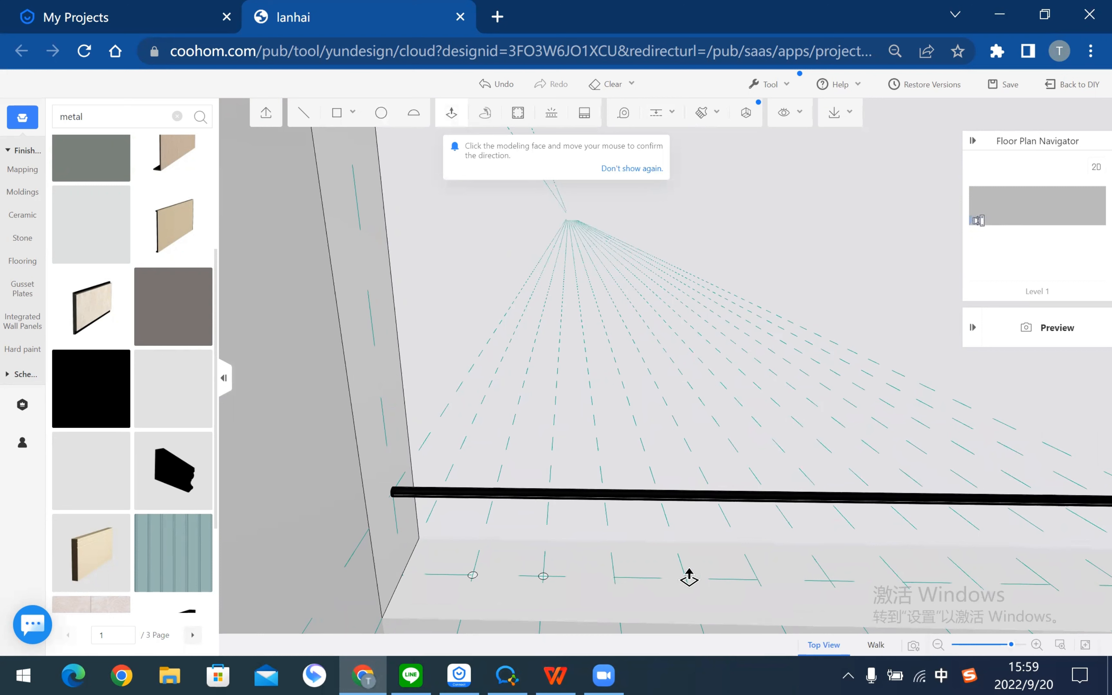
{"action": "key", "text": "Escape"}
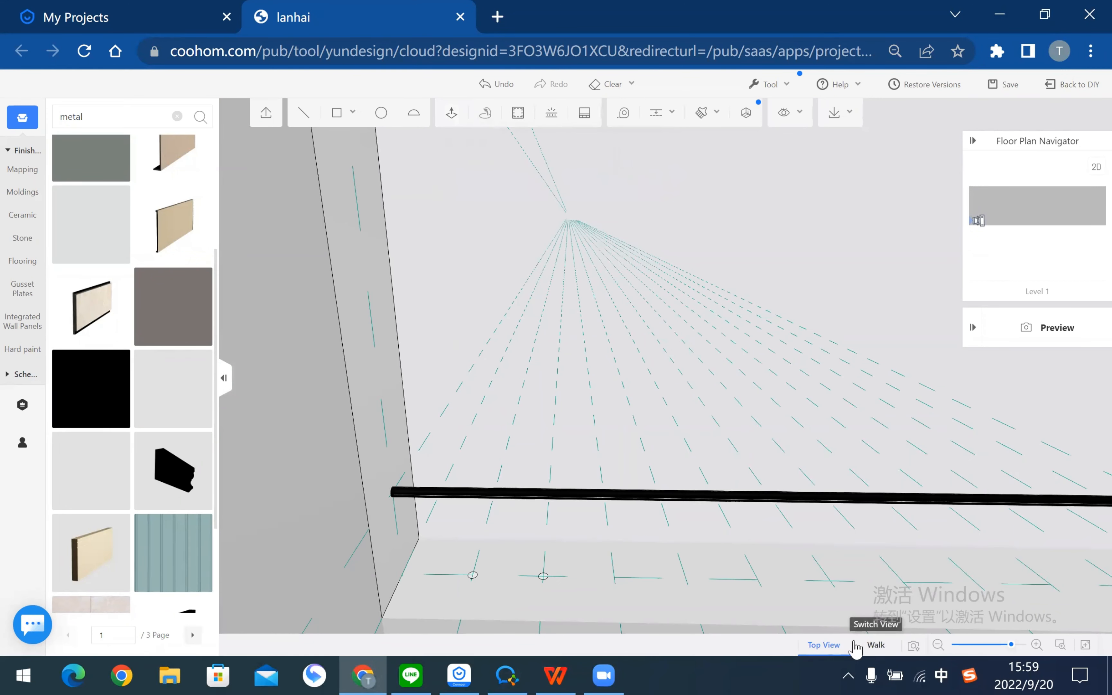
- Return from walk-through to orbit view and zoom in close to the wall corner
{"action": "left_click", "coordinate": [875, 653]}
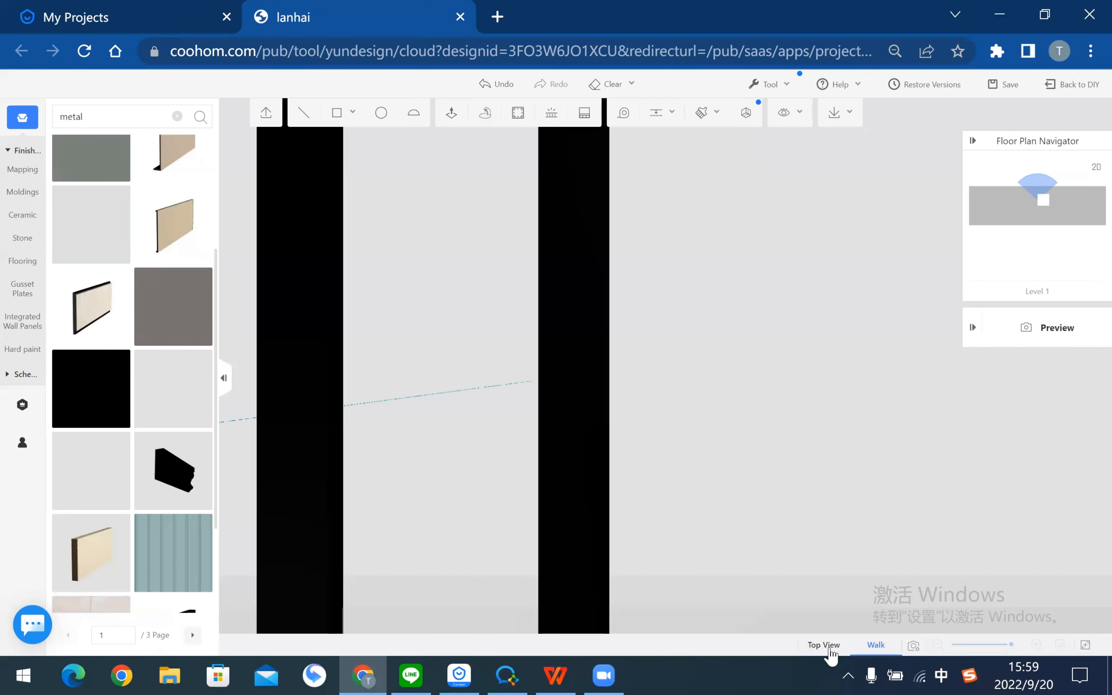
{"action": "left_click", "coordinate": [828, 646]}
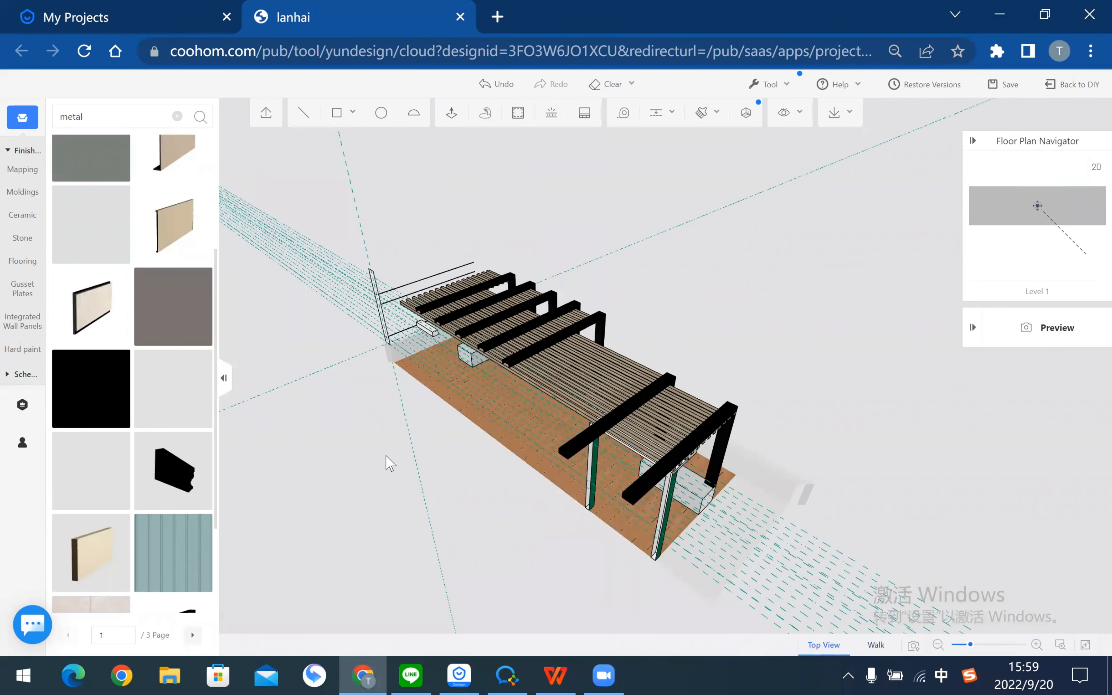
{"action": "left_click_drag", "start_coordinate": [471, 444], "coordinate": [524, 473]}
{"action": "scroll", "coordinate": [524, 474], "scroll_direction": "up", "scroll_amount": 3}
{"action": "right_click_drag", "start_coordinate": [717, 543], "coordinate": [487, 542]}
{"action": "scroll", "coordinate": [546, 458], "scroll_direction": "up", "scroll_amount": 3}
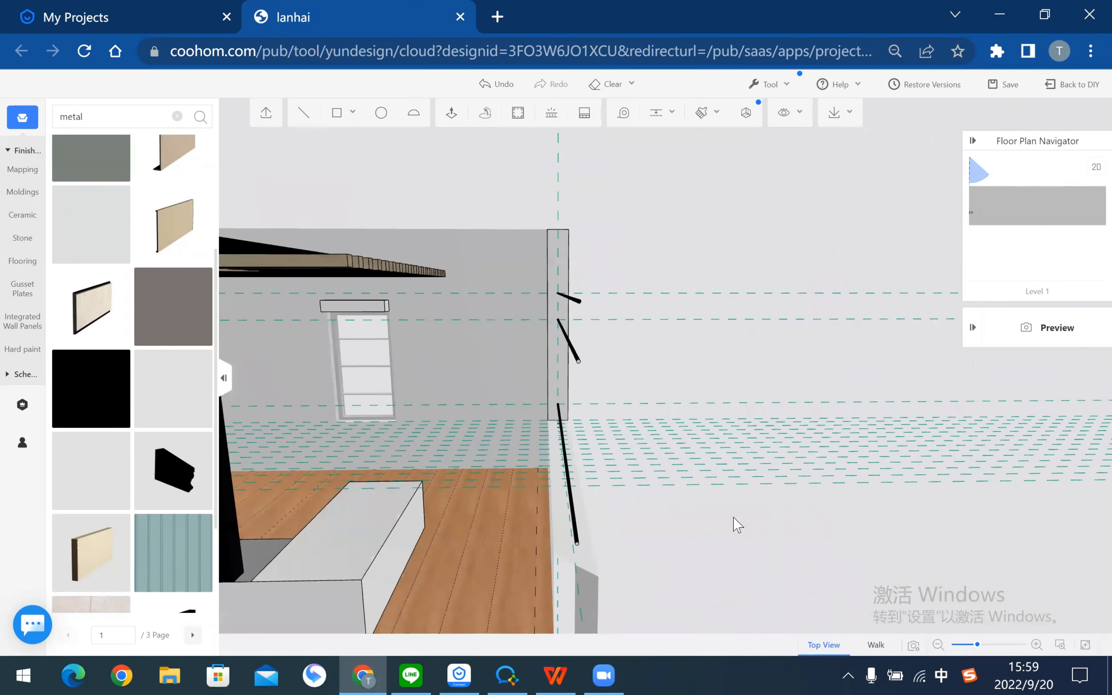
{"action": "left_click_drag", "start_coordinate": [733, 518], "coordinate": [887, 589]}
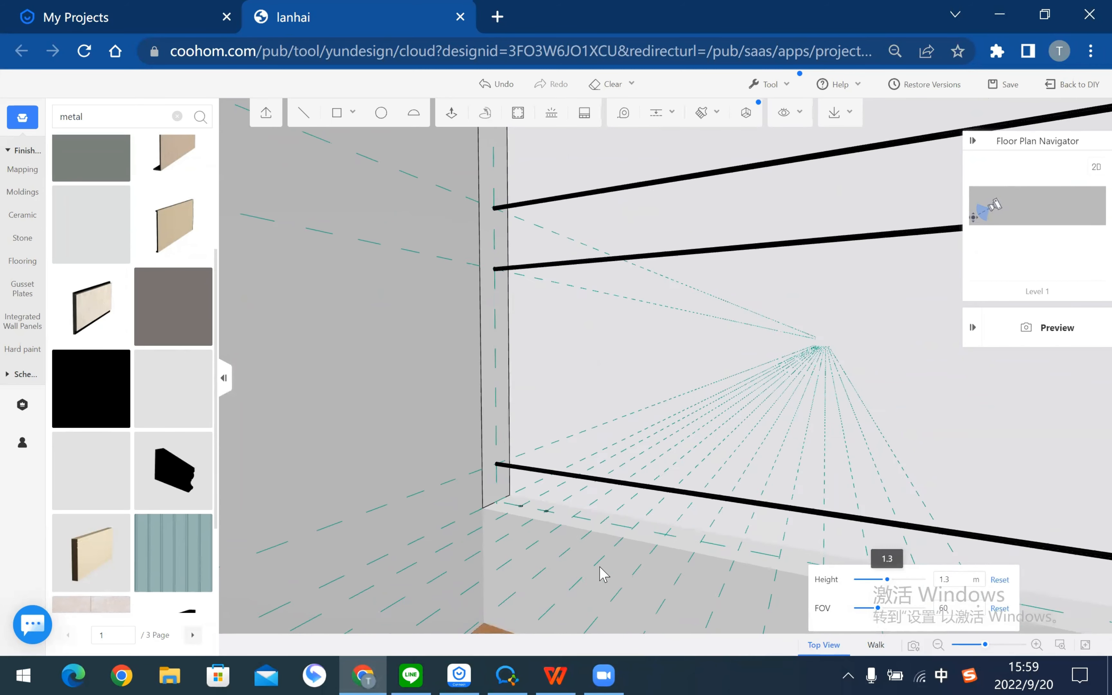
{"action": "scroll", "coordinate": [892, 587], "scroll_direction": "up", "scroll_amount": 3}
- Lower the camera height from 1.0 down to 0.7
{"action": "mouse_move", "coordinate": [914, 646]}
{"action": "left_click_drag", "start_coordinate": [881, 581], "coordinate": [878, 580]}
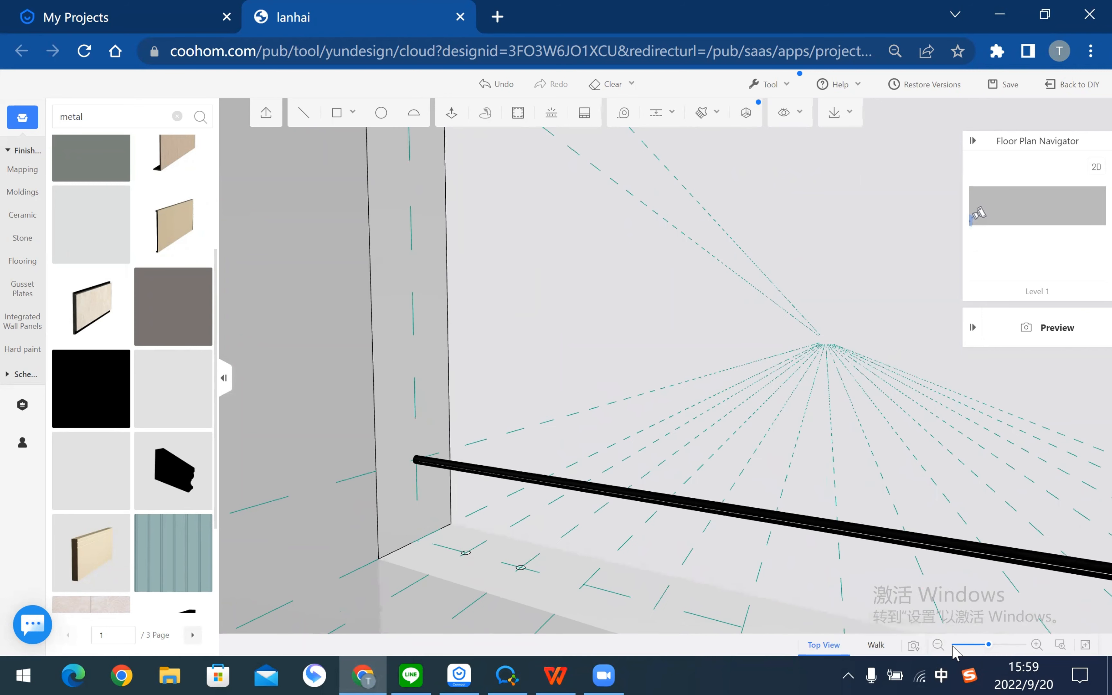
{"action": "mouse_move", "coordinate": [879, 586]}
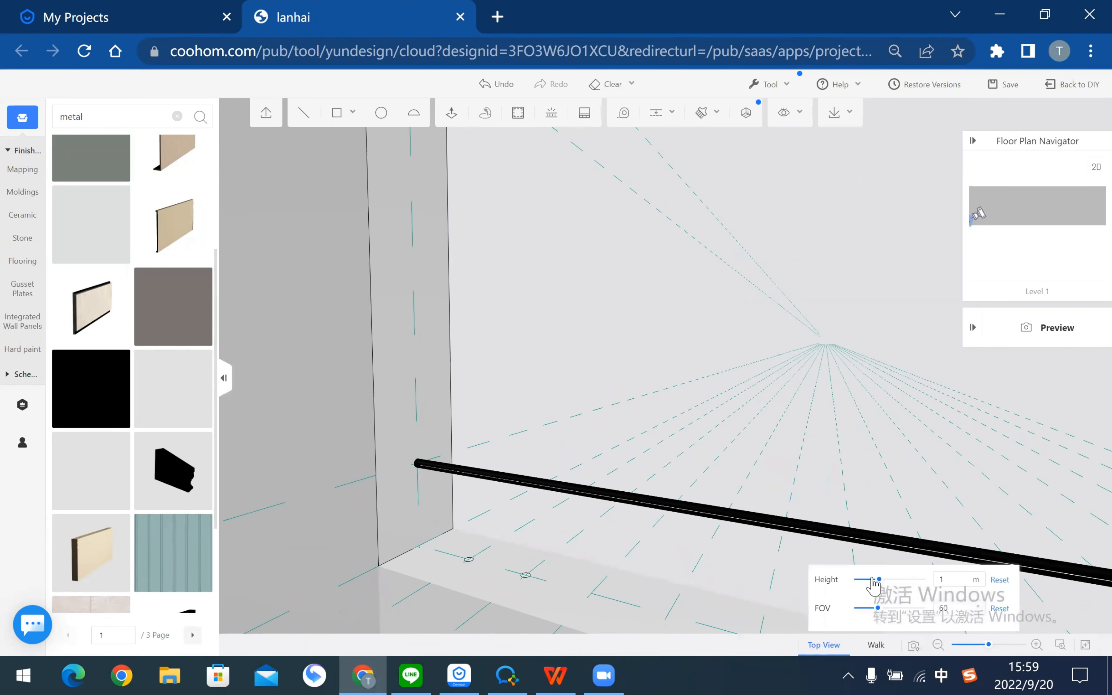
{"action": "left_click_drag", "start_coordinate": [879, 583], "coordinate": [877, 584]}
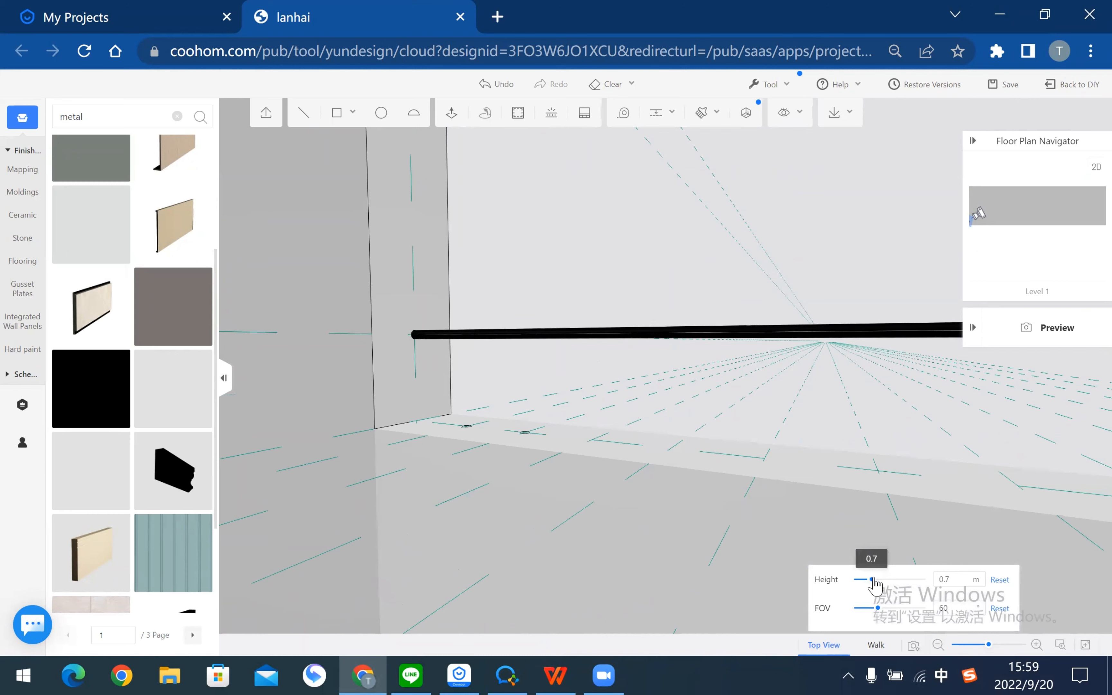
- Push/Pull the small floor circle up 1600 into a thin vertical post
{"action": "left_click", "coordinate": [454, 115]}
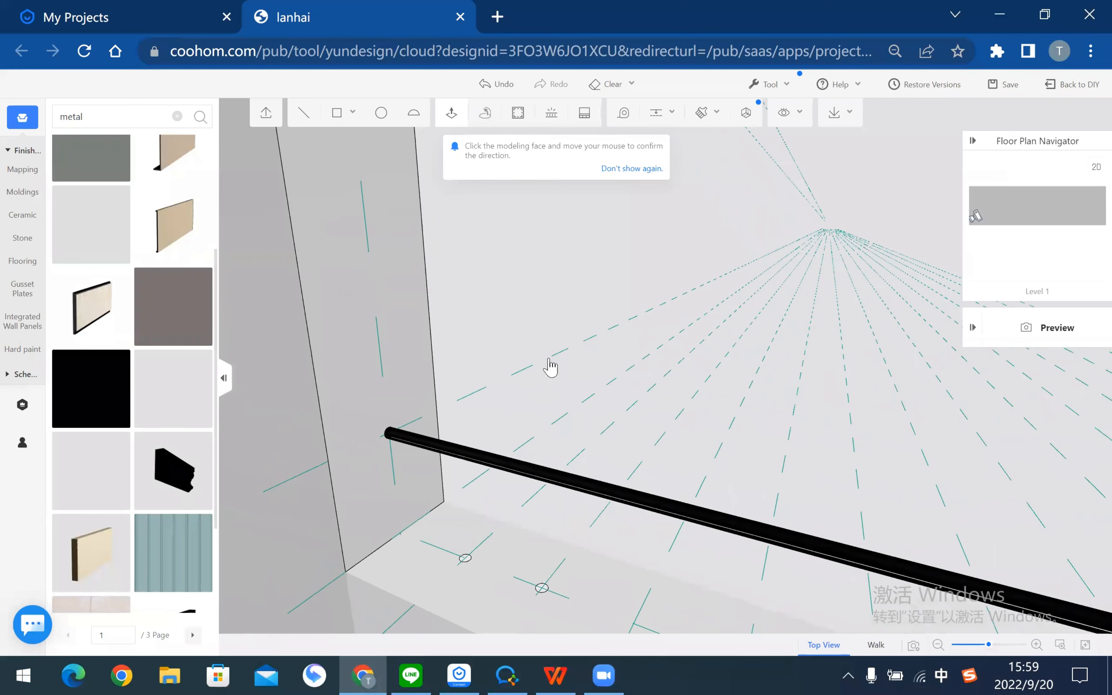
{"action": "scroll", "coordinate": [570, 414], "scroll_direction": "up", "scroll_amount": 2}
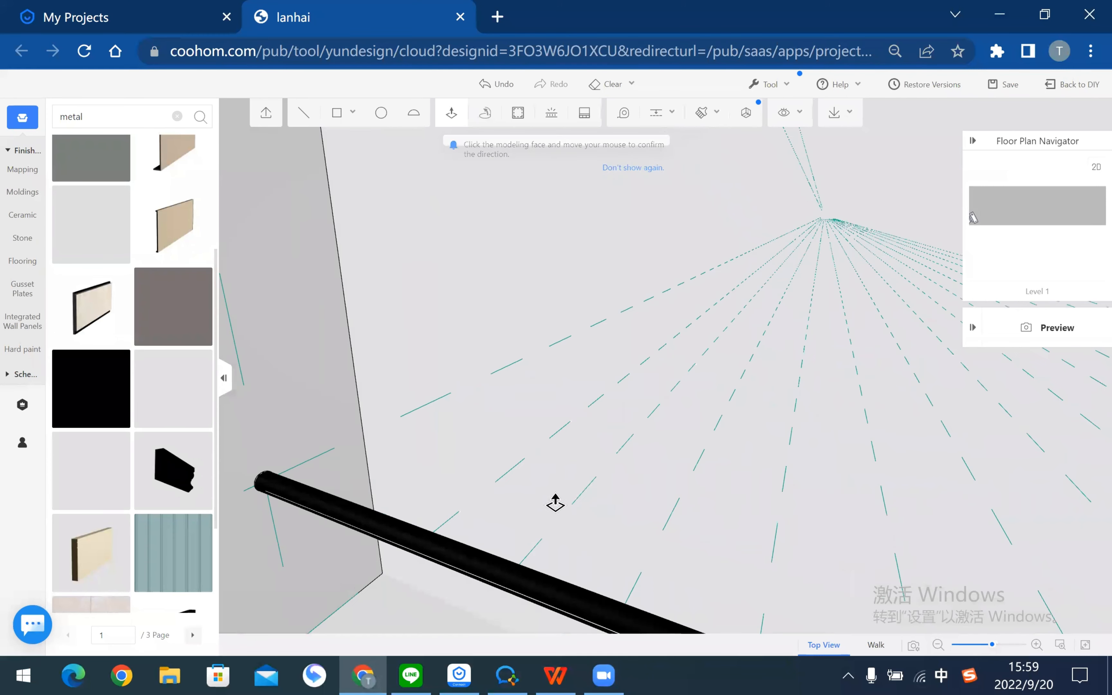
{"action": "scroll", "coordinate": [530, 541], "scroll_direction": "down", "scroll_amount": 4}
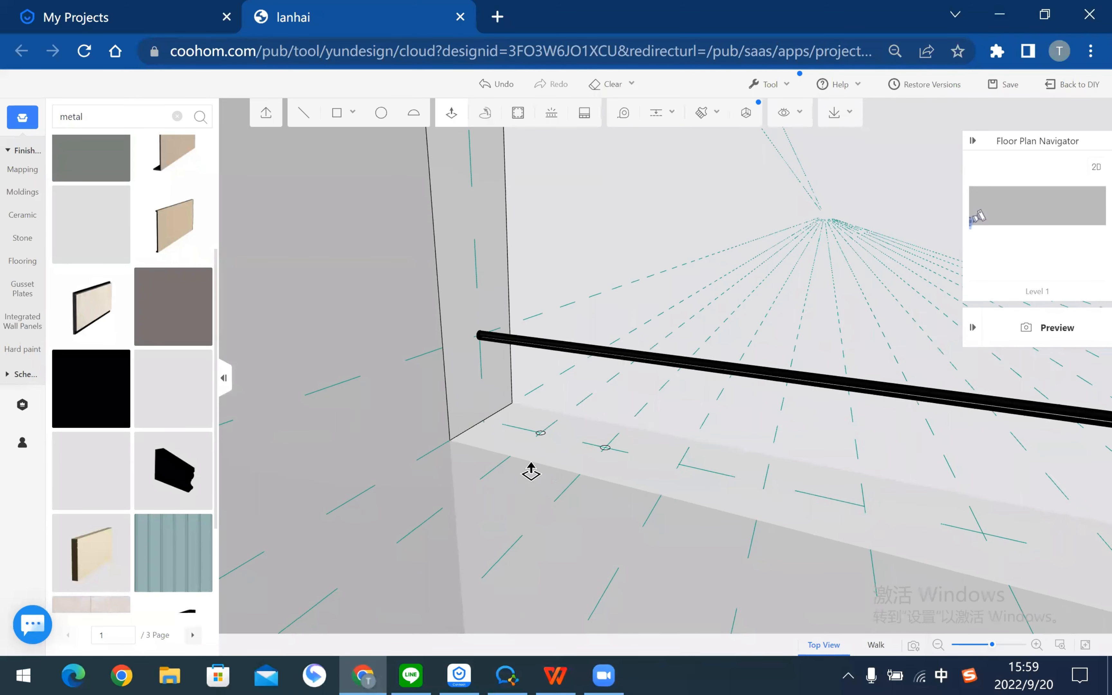
{"action": "scroll", "coordinate": [529, 309], "scroll_direction": "up", "scroll_amount": 2}
{"action": "scroll", "coordinate": [530, 307], "scroll_direction": "up", "scroll_amount": 2}
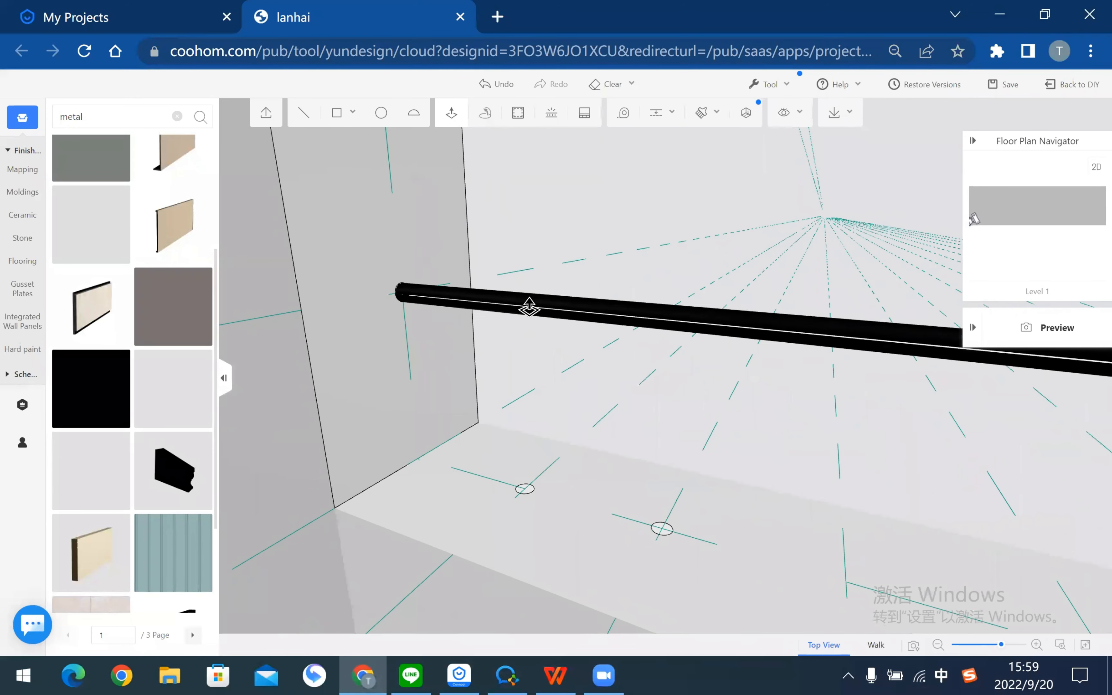
{"action": "left_click", "coordinate": [530, 307]}
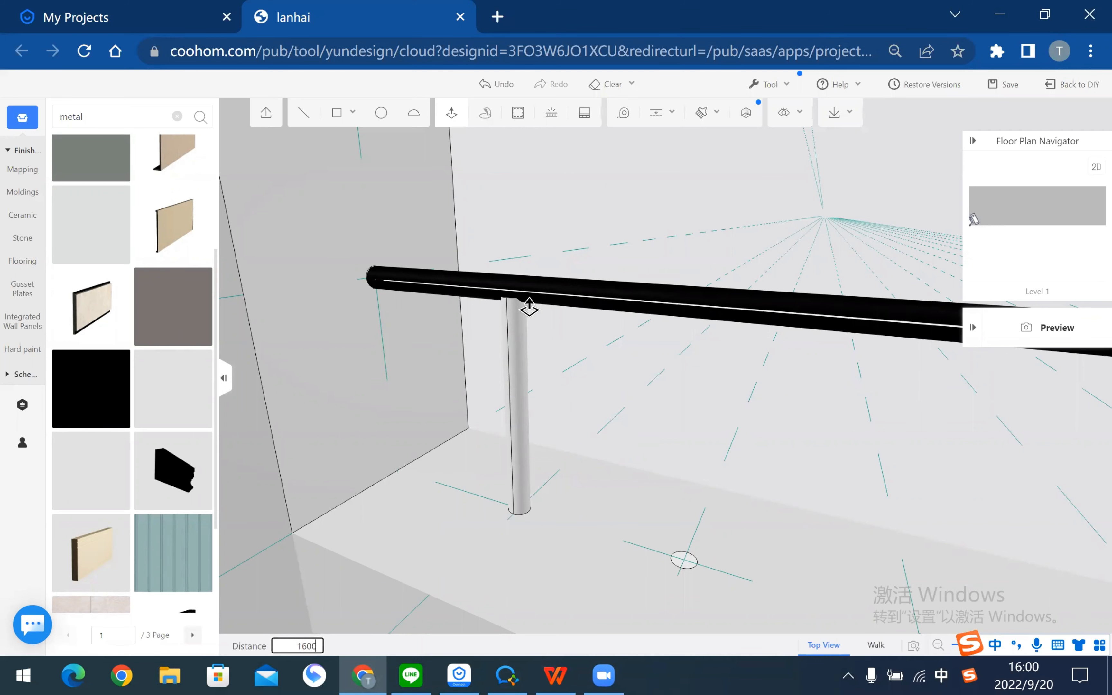
{"action": "key", "text": "Return"}
{"action": "key", "text": "Escape"}
{"action": "scroll", "coordinate": [640, 391], "scroll_direction": "down", "scroll_amount": 3}
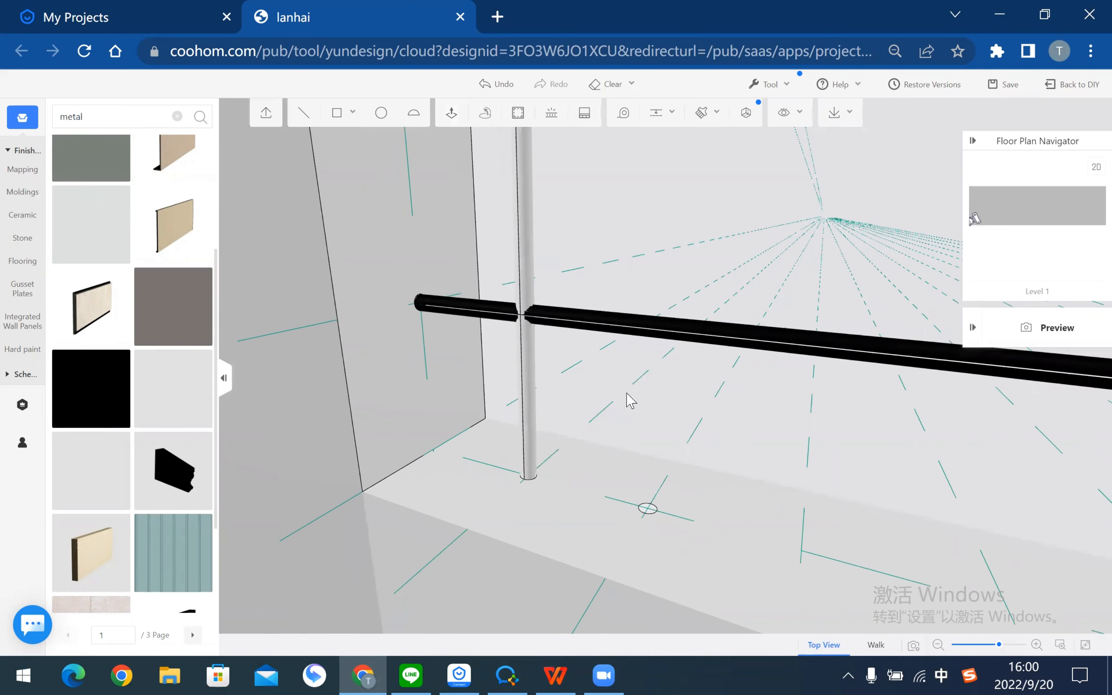
{"action": "scroll", "coordinate": [630, 400], "scroll_direction": "down", "scroll_amount": 4}
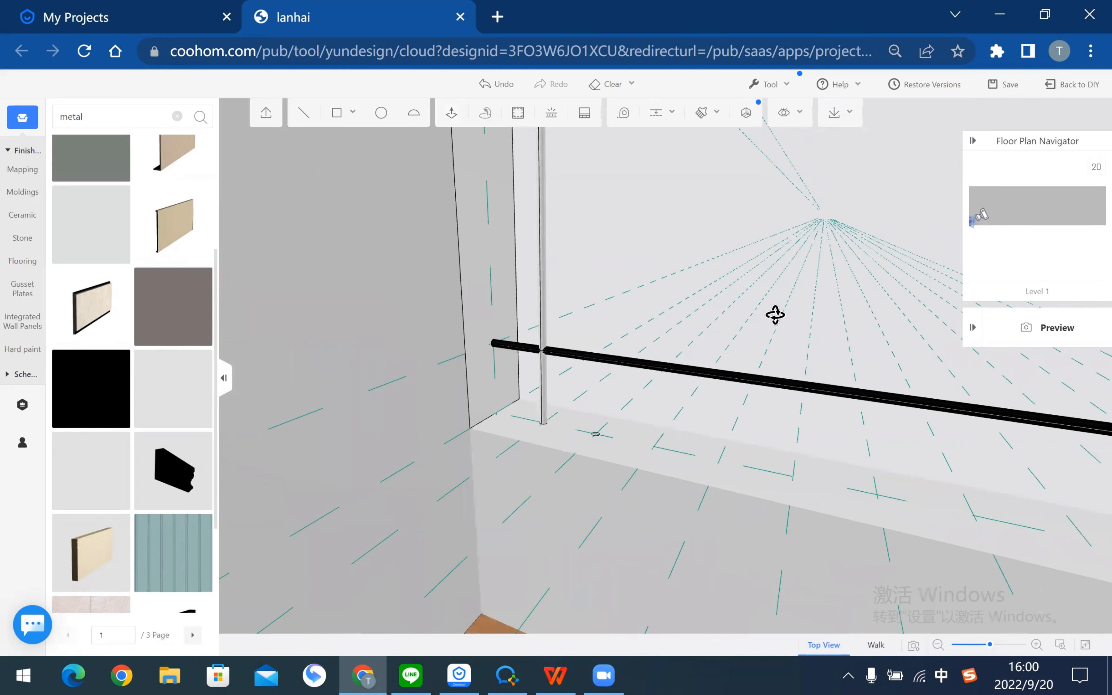
- Pick up the rail's black material with the brush (B) and apply it to the post
{"action": "scroll", "coordinate": [724, 422], "scroll_direction": "down", "scroll_amount": 5}
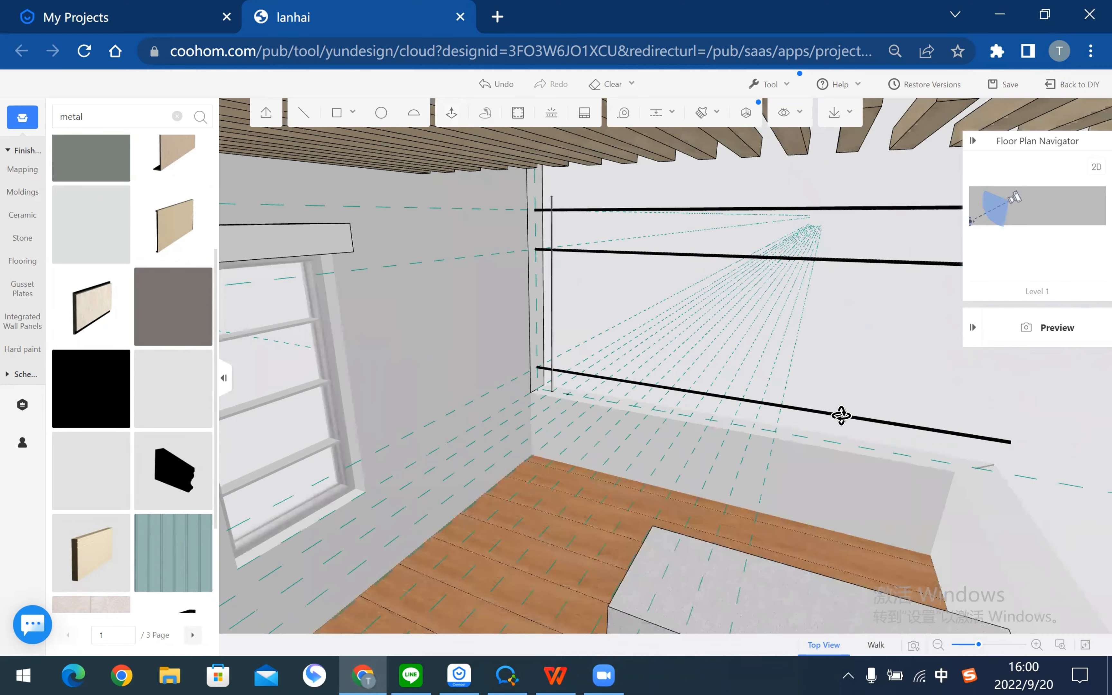
{"action": "middle_click_drag", "start_coordinate": [842, 415], "coordinate": [433, 419]}
{"action": "middle_click_drag", "start_coordinate": [303, 413], "coordinate": [374, 415]}
{"action": "middle_click_drag", "start_coordinate": [586, 400], "coordinate": [480, 333]}
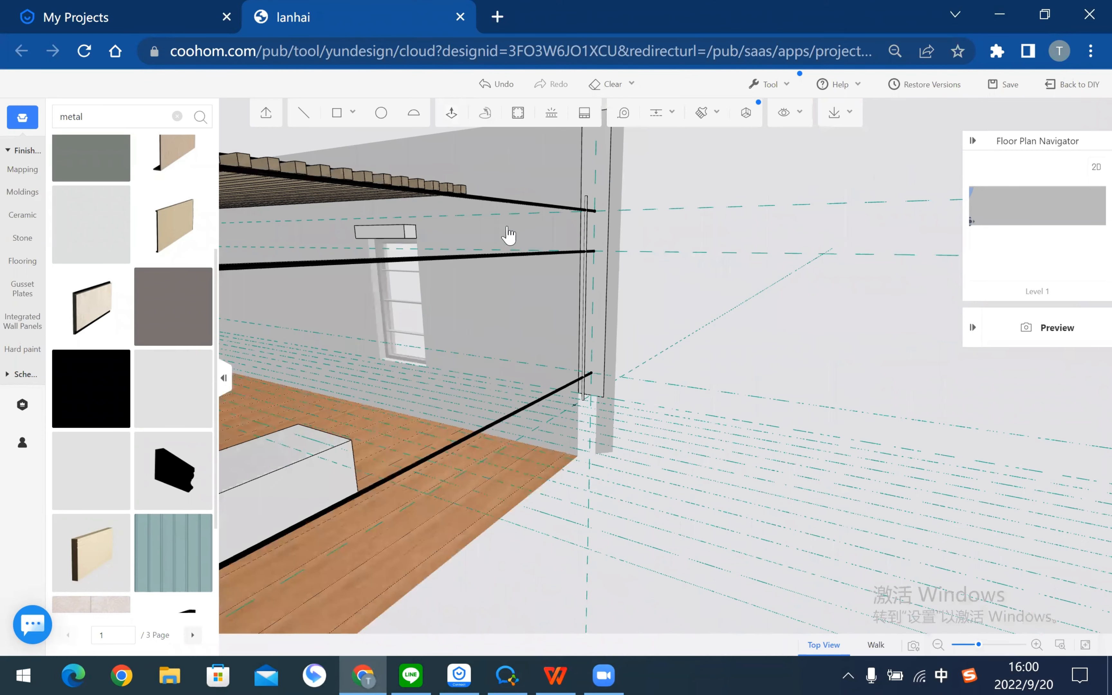
{"action": "middle_click_drag", "start_coordinate": [509, 236], "coordinate": [685, 114]}
{"action": "scroll", "coordinate": [608, 159], "scroll_direction": "up", "scroll_amount": 3}
{"action": "key", "text": "b"}
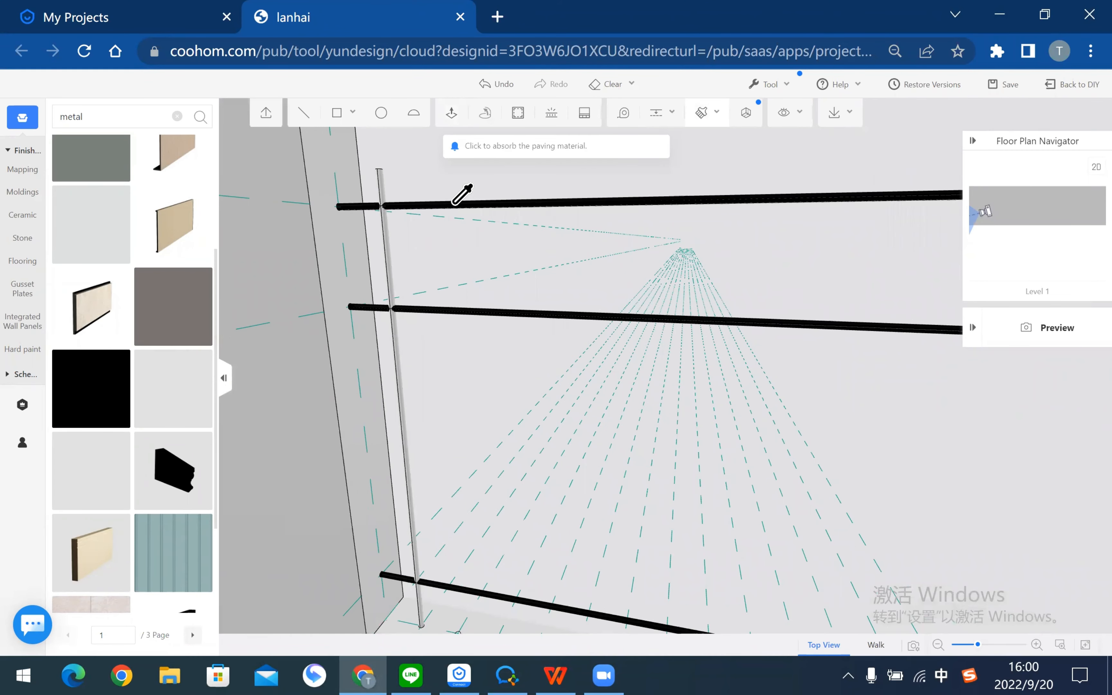
{"action": "left_click", "coordinate": [455, 204]}
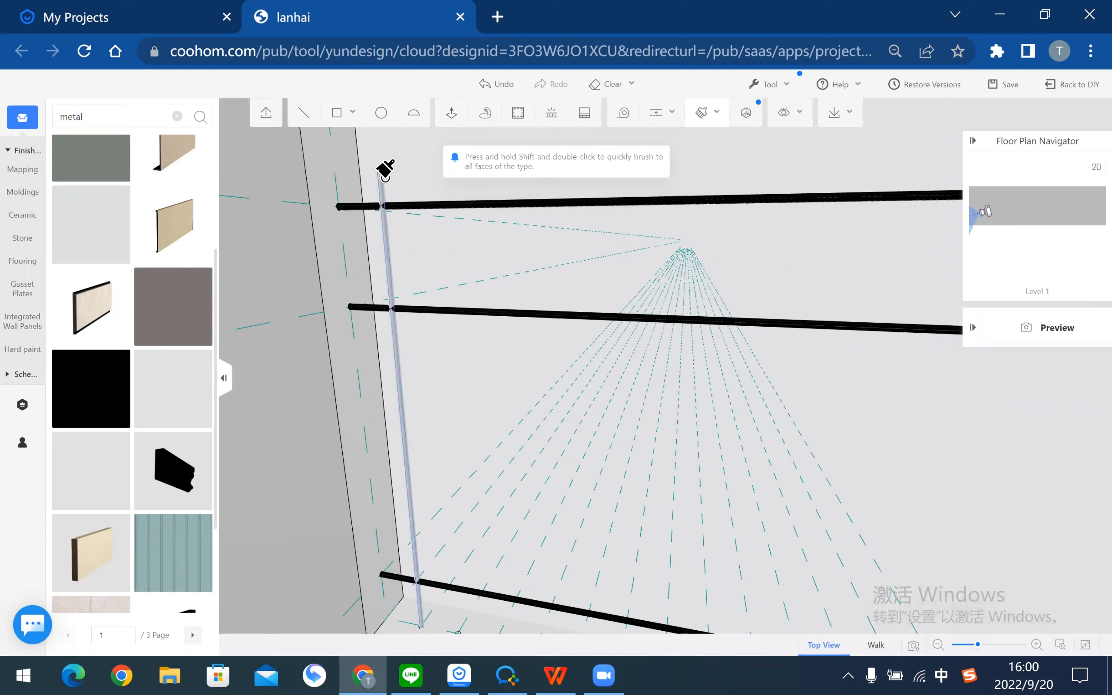
{"action": "left_click", "coordinate": [385, 171]}
{"action": "left_click", "coordinate": [674, 440]}
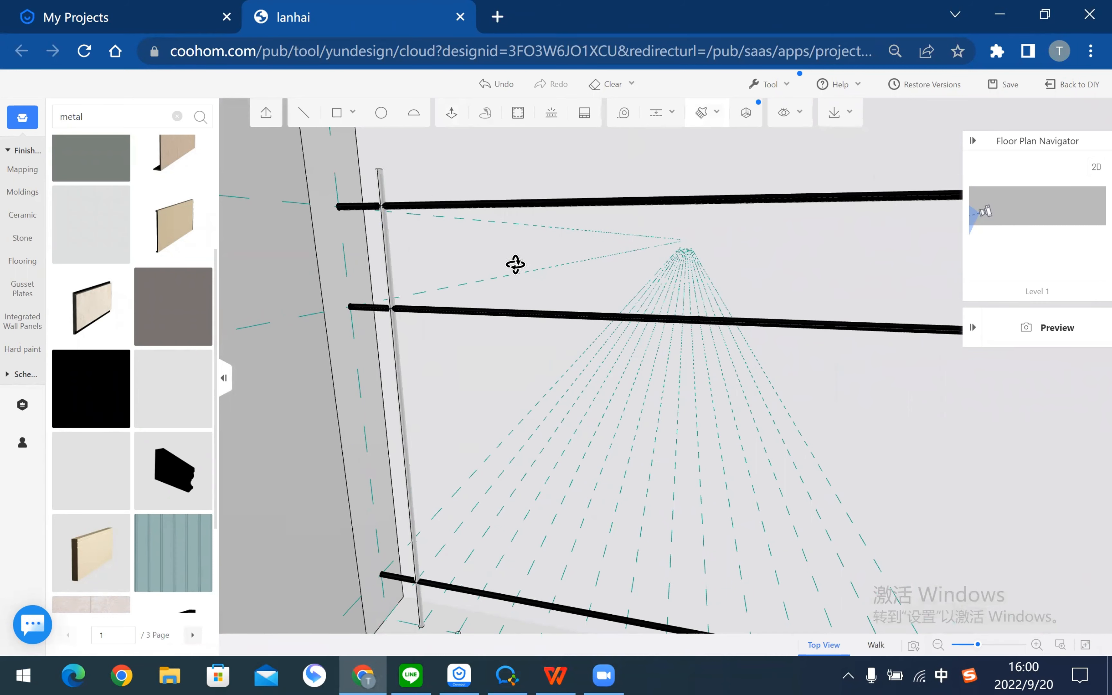
- Paint the post's remaining faces black, confirming each material replacement
{"action": "mouse_move", "coordinate": [515, 264]}
{"action": "right_mouse_down"}
{"action": "mouse_move", "coordinate": [688, 234]}
{"action": "mouse_move", "coordinate": [492, 345]}
{"action": "mouse_move", "coordinate": [390, 448]}
{"action": "right_mouse_up"}
{"action": "left_click", "coordinate": [634, 459]}
{"action": "left_click", "coordinate": [674, 441]}
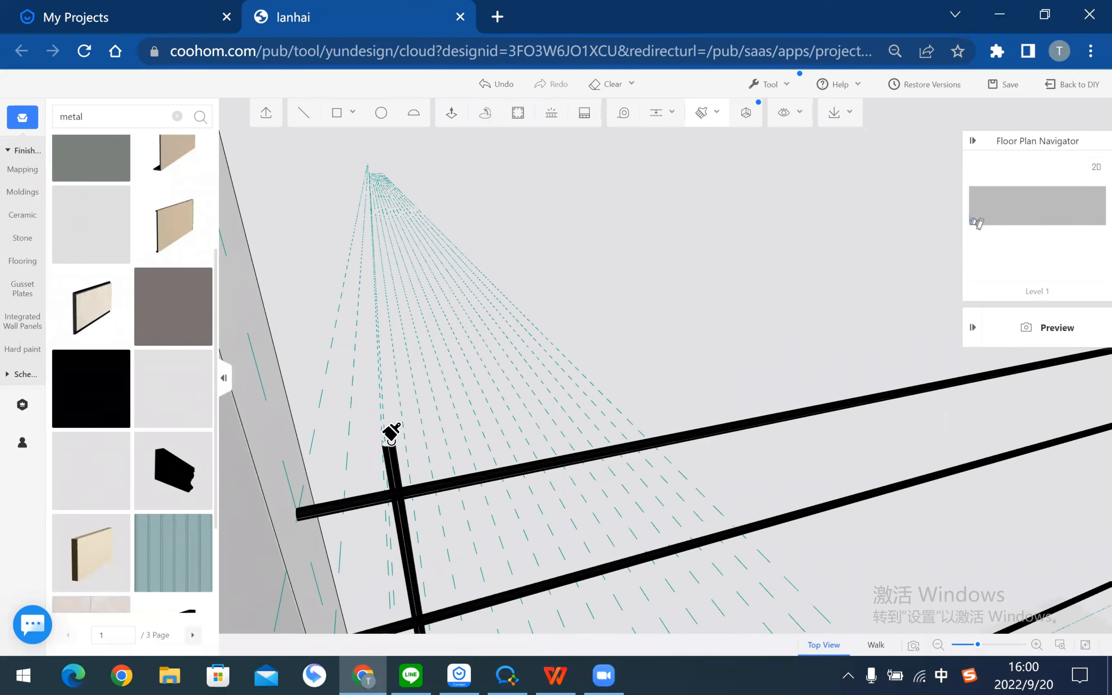
{"action": "left_click", "coordinate": [390, 449]}
{"action": "left_click", "coordinate": [685, 441]}
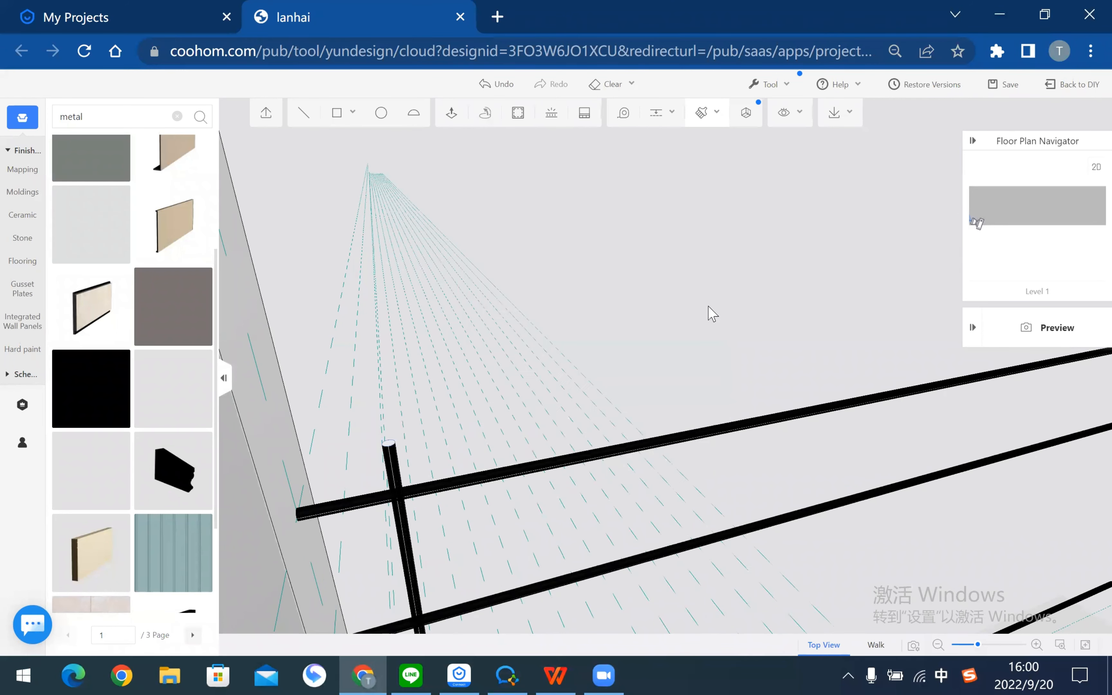
- Double-click the black post to select it whole
{"action": "left_click_drag", "start_coordinate": [519, 342], "coordinate": [489, 375]}
{"action": "scroll", "coordinate": [477, 340], "scroll_direction": "down", "scroll_amount": 3}
{"action": "scroll", "coordinate": [487, 368], "scroll_direction": "up", "scroll_amount": 5}
{"action": "double_click", "coordinate": [489, 376]}
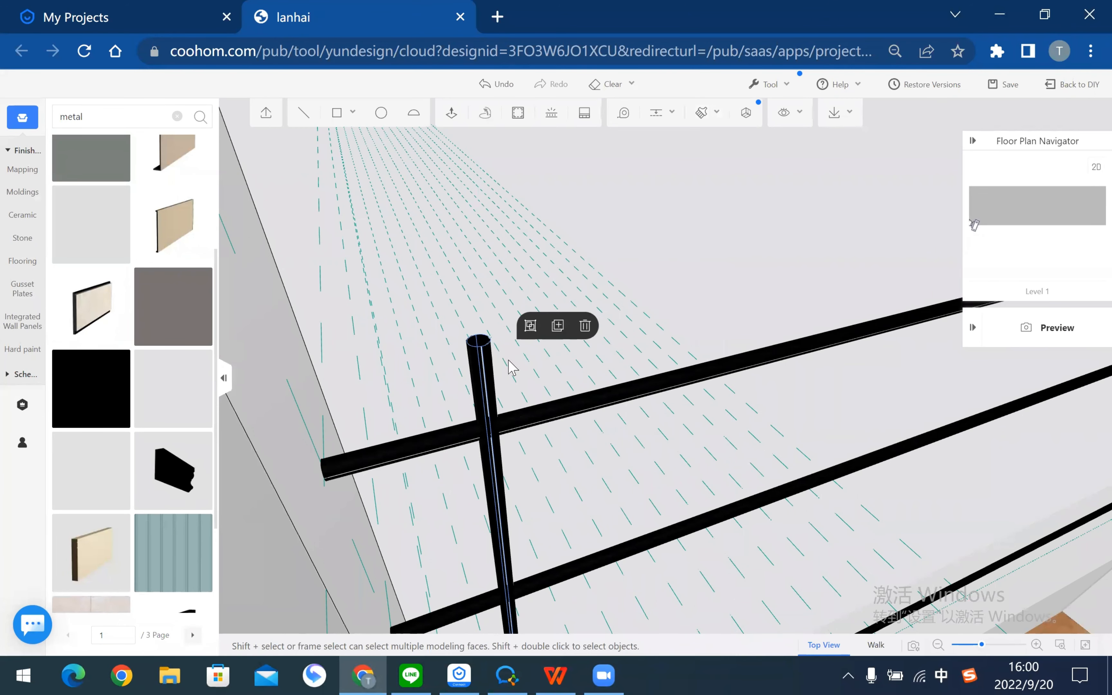
{"action": "left_click_drag", "start_coordinate": [386, 317], "coordinate": [442, 322]}
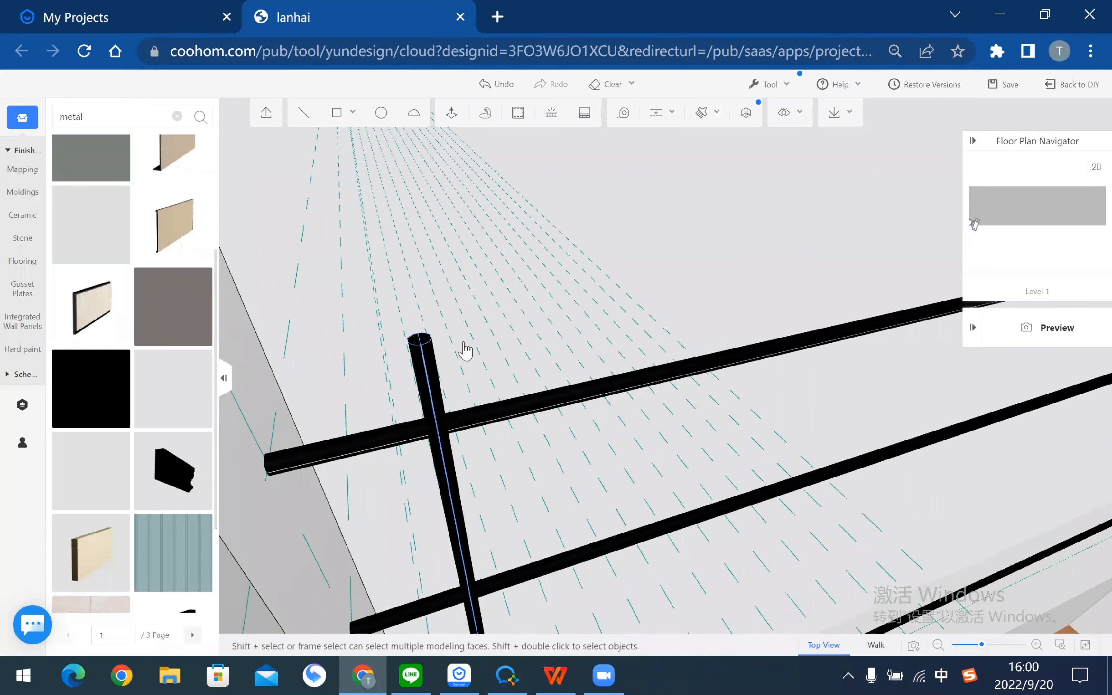
{"action": "left_click_drag", "start_coordinate": [635, 280], "coordinate": [723, 250]}
{"action": "left_click", "coordinate": [713, 246]}
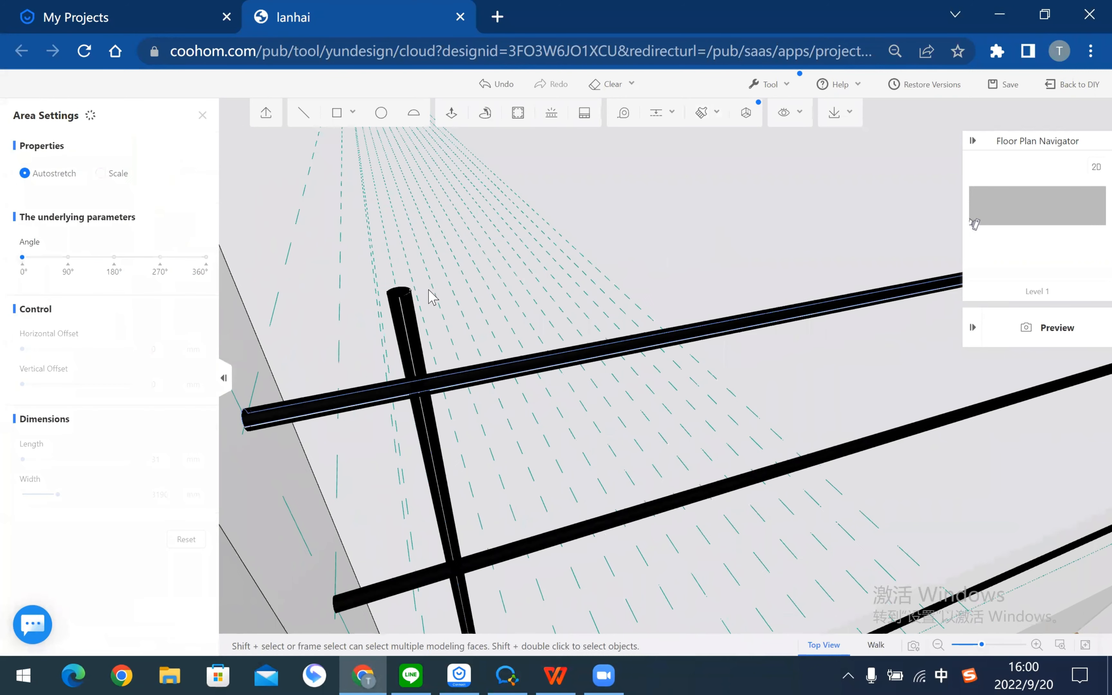
{"action": "scroll", "coordinate": [329, 368], "scroll_direction": "up", "scroll_amount": 5}
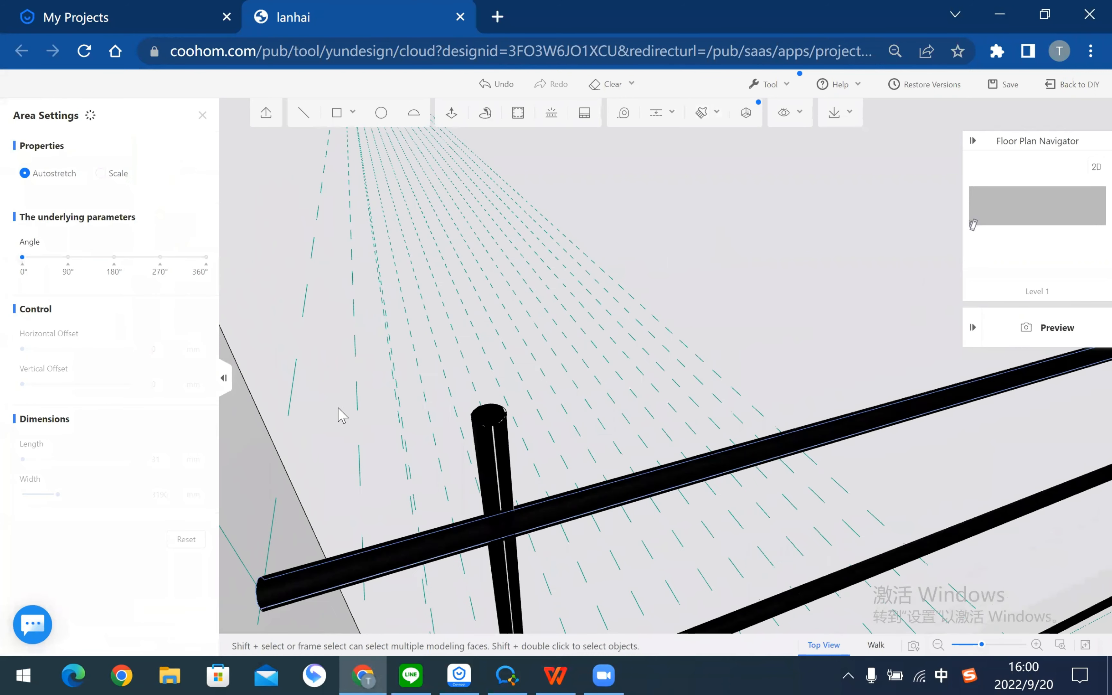
{"action": "scroll", "coordinate": [324, 420], "scroll_direction": "up", "scroll_amount": 1}
- Reselect the entire post and group it into a single object
{"action": "left_click", "coordinate": [324, 420]}
{"action": "left_click_drag", "start_coordinate": [371, 416], "coordinate": [344, 391]}
{"action": "double_click", "coordinate": [342, 386]}
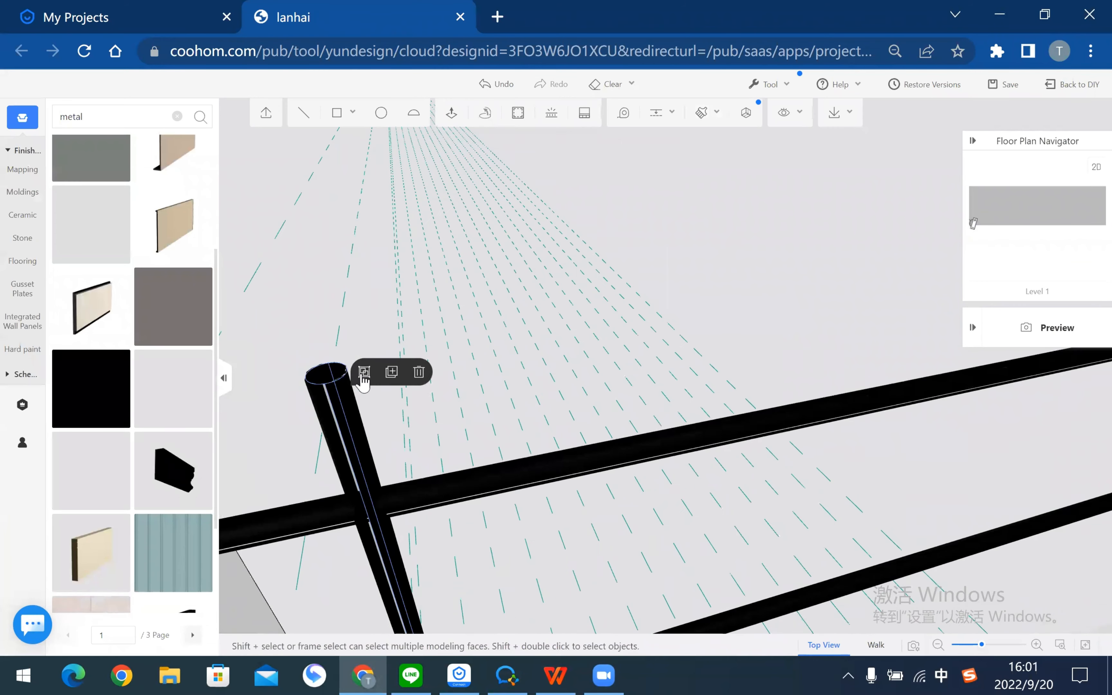
{"action": "left_click", "coordinate": [364, 373]}
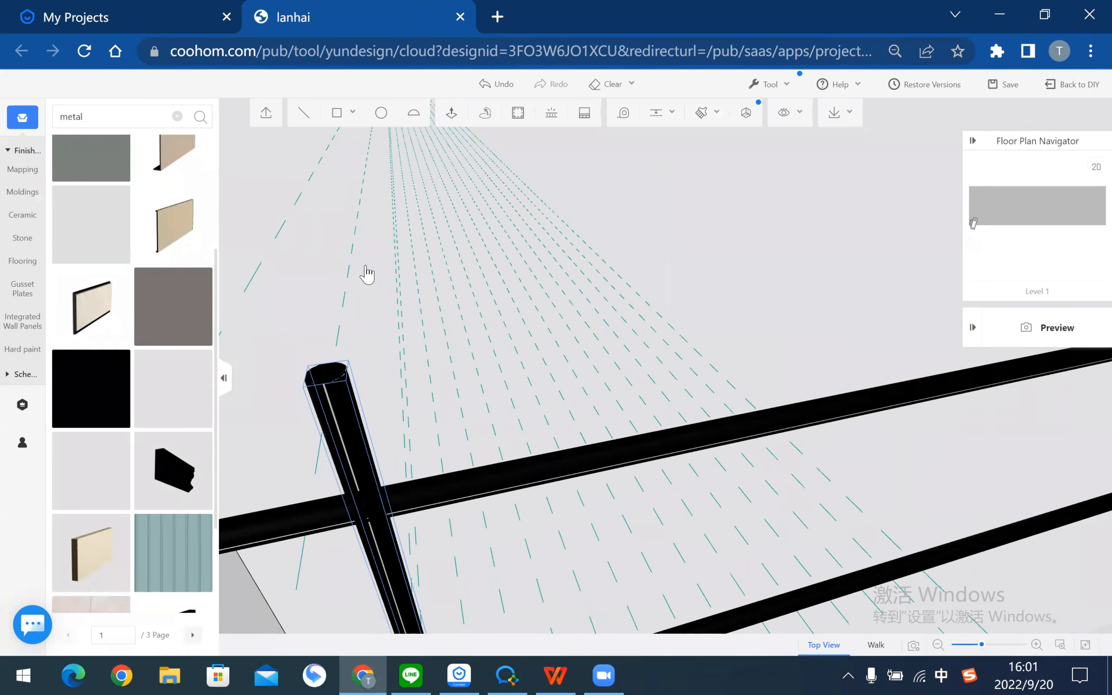
{"action": "scroll", "coordinate": [323, 187], "scroll_direction": "down", "scroll_amount": 4}
{"action": "scroll", "coordinate": [409, 549], "scroll_direction": "down", "scroll_amount": 3}
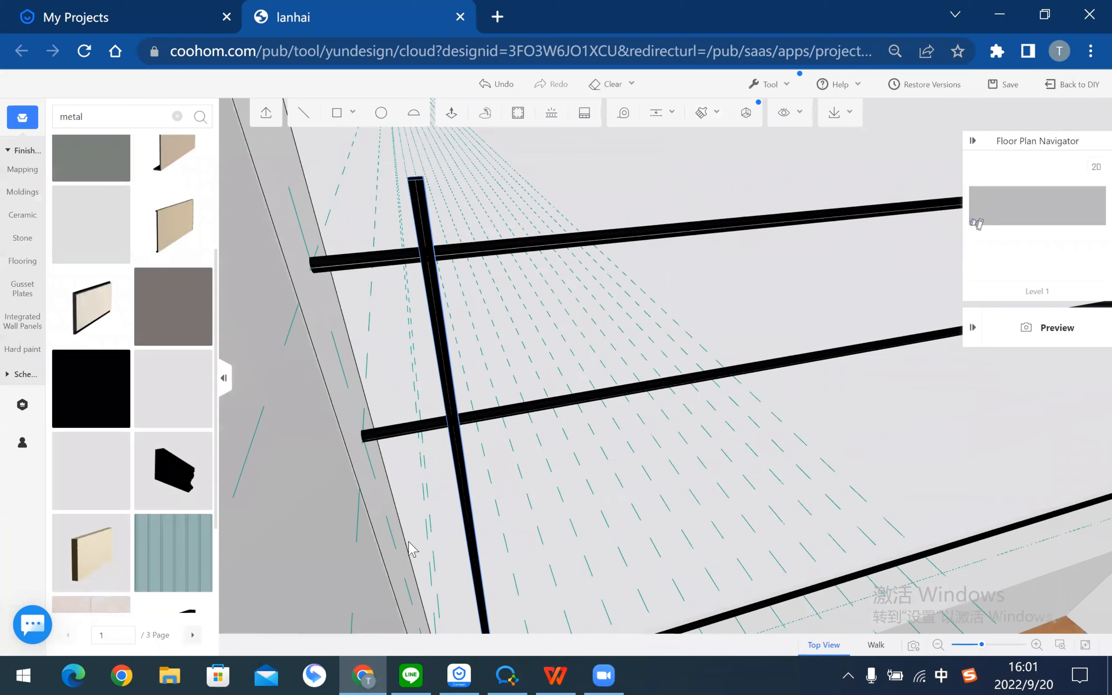
{"action": "scroll", "coordinate": [410, 550], "scroll_direction": "down", "scroll_amount": 2}
{"action": "scroll", "coordinate": [450, 442], "scroll_direction": "down", "scroll_amount": 8}
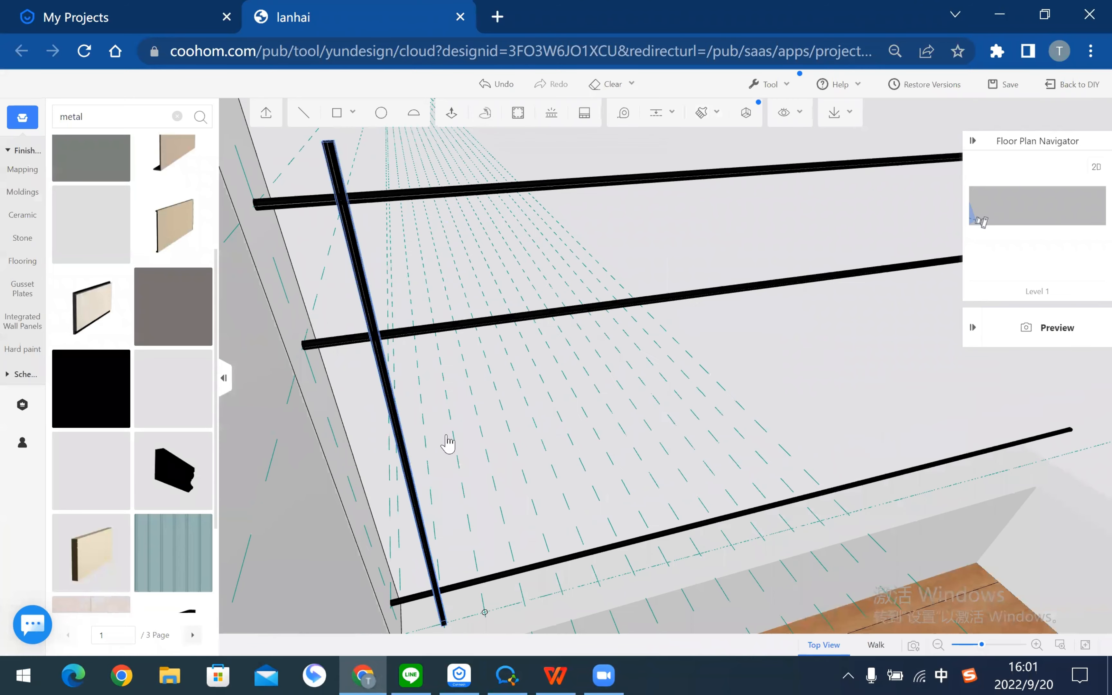
{"action": "scroll", "coordinate": [360, 365], "scroll_direction": "up", "scroll_amount": 5}
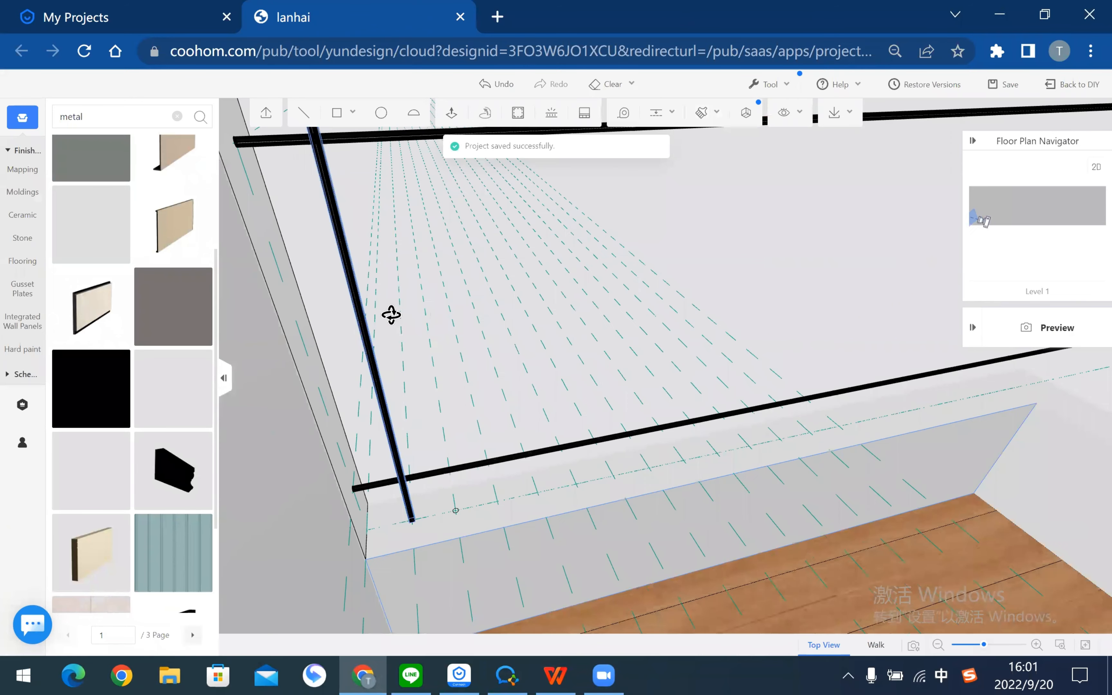
{"action": "scroll", "coordinate": [327, 353], "scroll_direction": "up", "scroll_amount": 1}
- Copy the black post 150 along the rail from its base
{"action": "right_click_drag", "start_coordinate": [335, 351], "coordinate": [428, 308]}
{"action": "key", "text": "ctrl+c"}
{"action": "scroll", "coordinate": [342, 465], "scroll_direction": "up", "scroll_amount": 2}
{"action": "scroll", "coordinate": [346, 471], "scroll_direction": "up", "scroll_amount": 3}
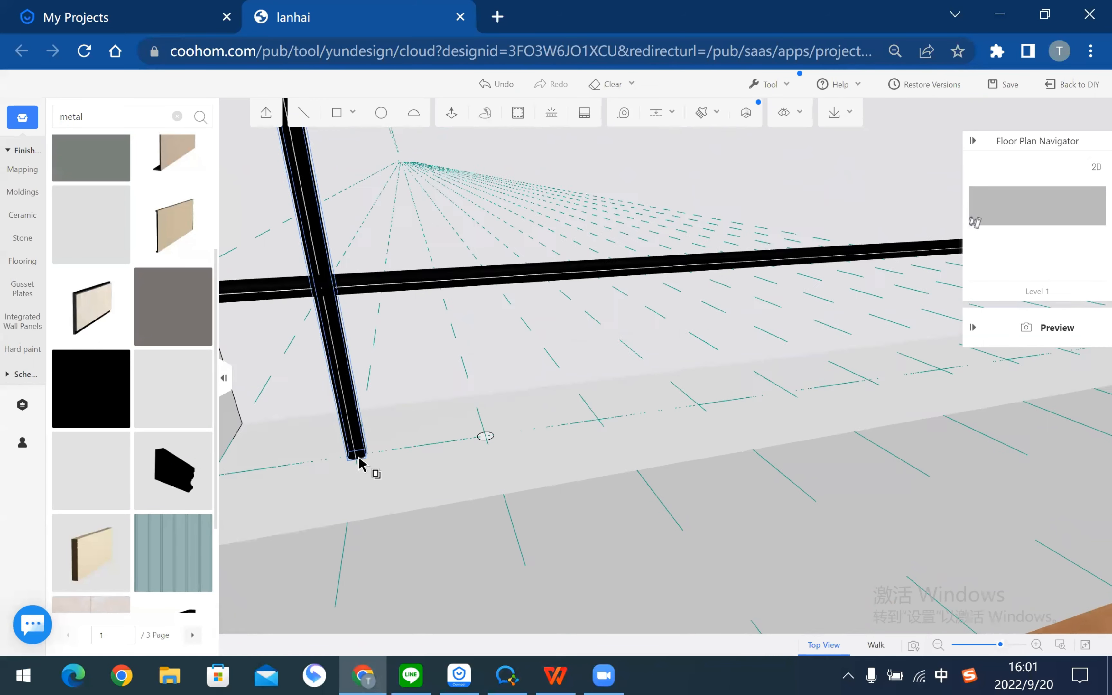
{"action": "left_click", "coordinate": [342, 460]}
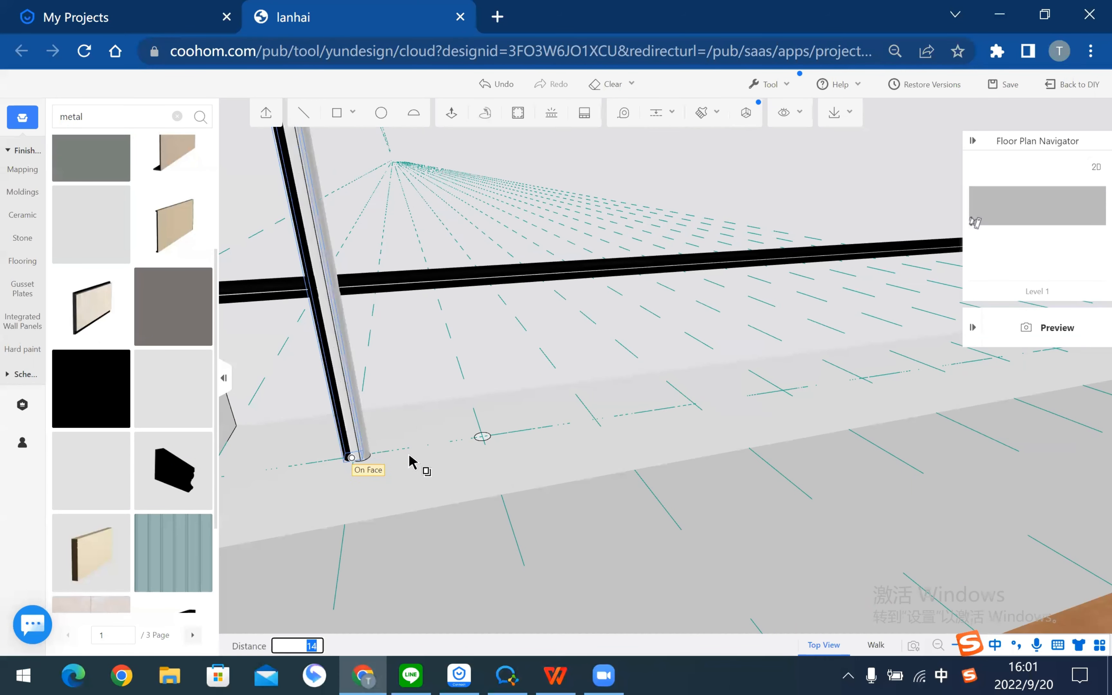
{"action": "type", "text": "150"}
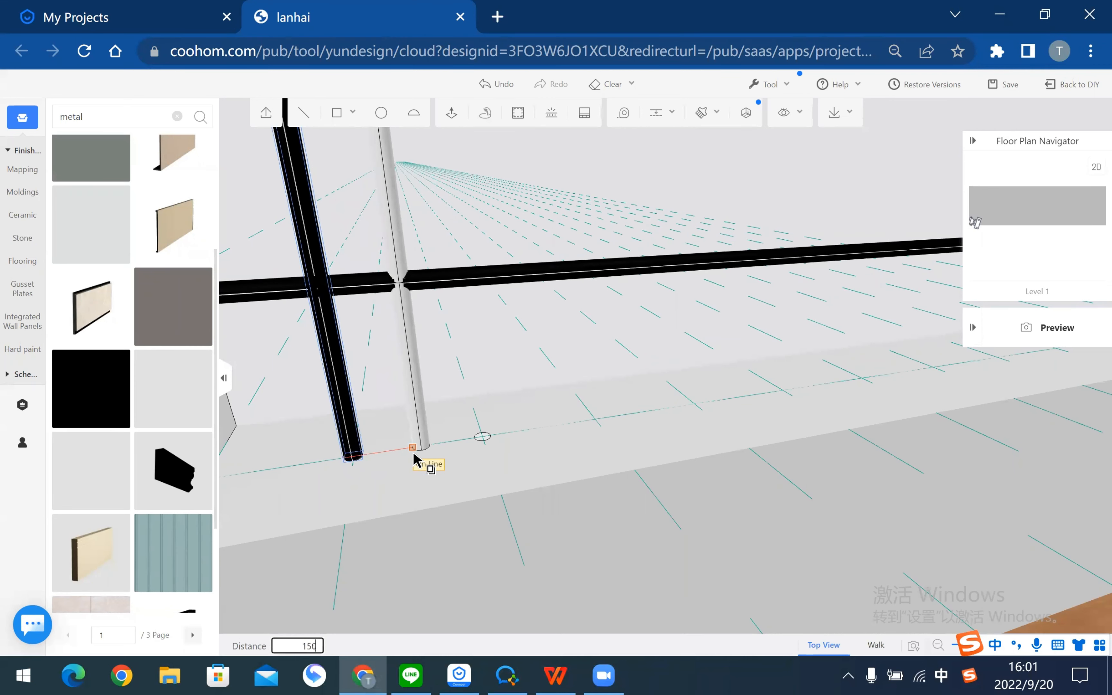
{"action": "key", "text": "Return"}
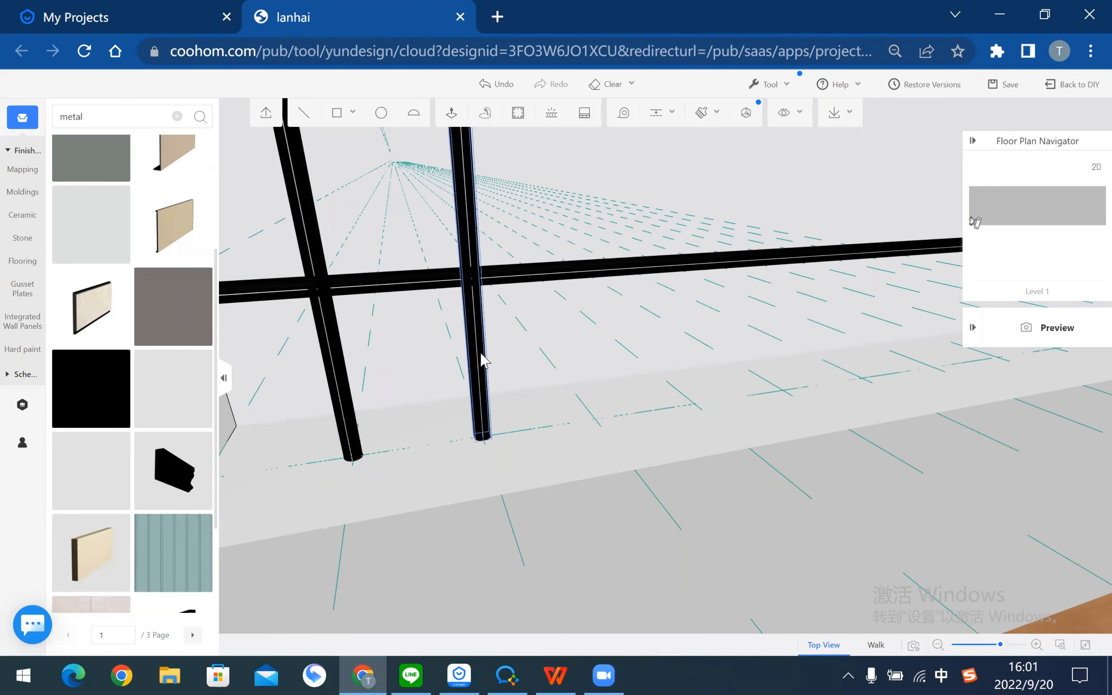
- Copy the new post another 150 further along the rail
{"action": "left_click", "coordinate": [576, 307]}
{"action": "left_click", "coordinate": [476, 439]}
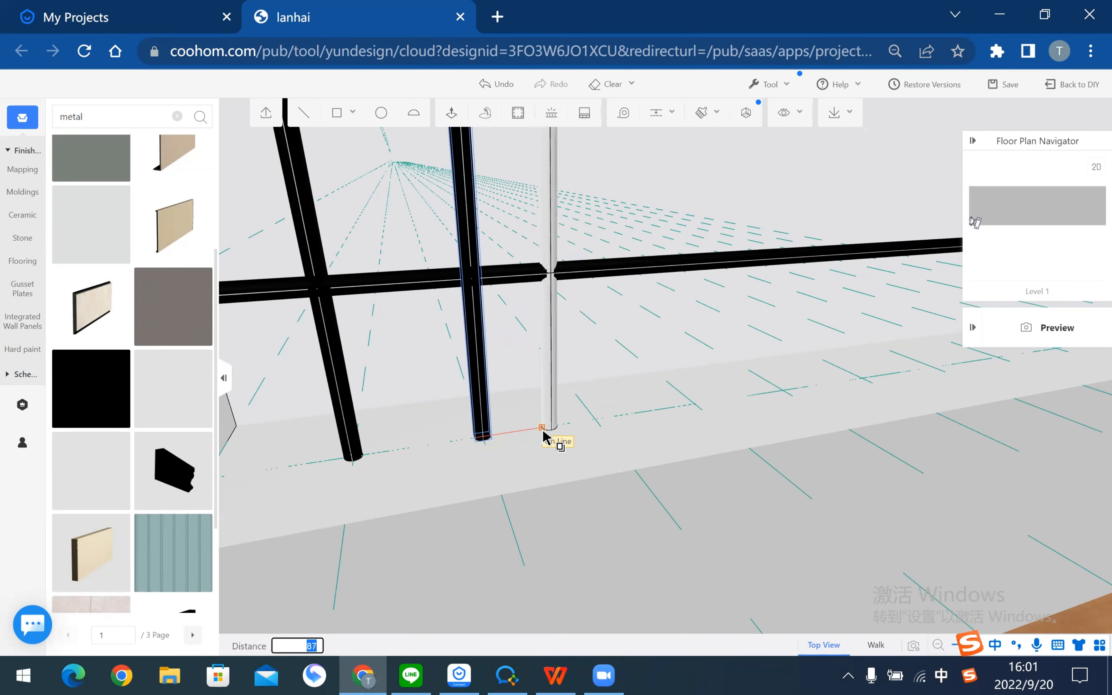
{"action": "type", "text": "150"}
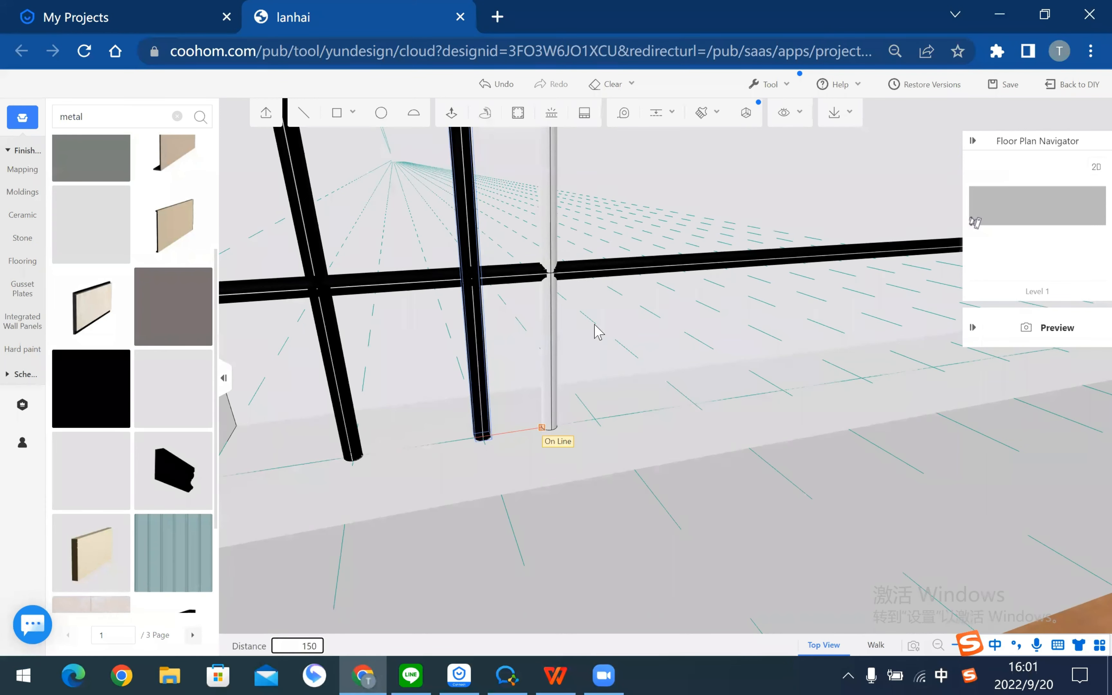
{"action": "key", "text": "Return"}
- Reframe the posts and copy the next one a further 150 along
{"action": "right_click_drag", "start_coordinate": [673, 337], "coordinate": [294, 441]}
{"action": "right_click_drag", "start_coordinate": [708, 387], "coordinate": [704, 462]}
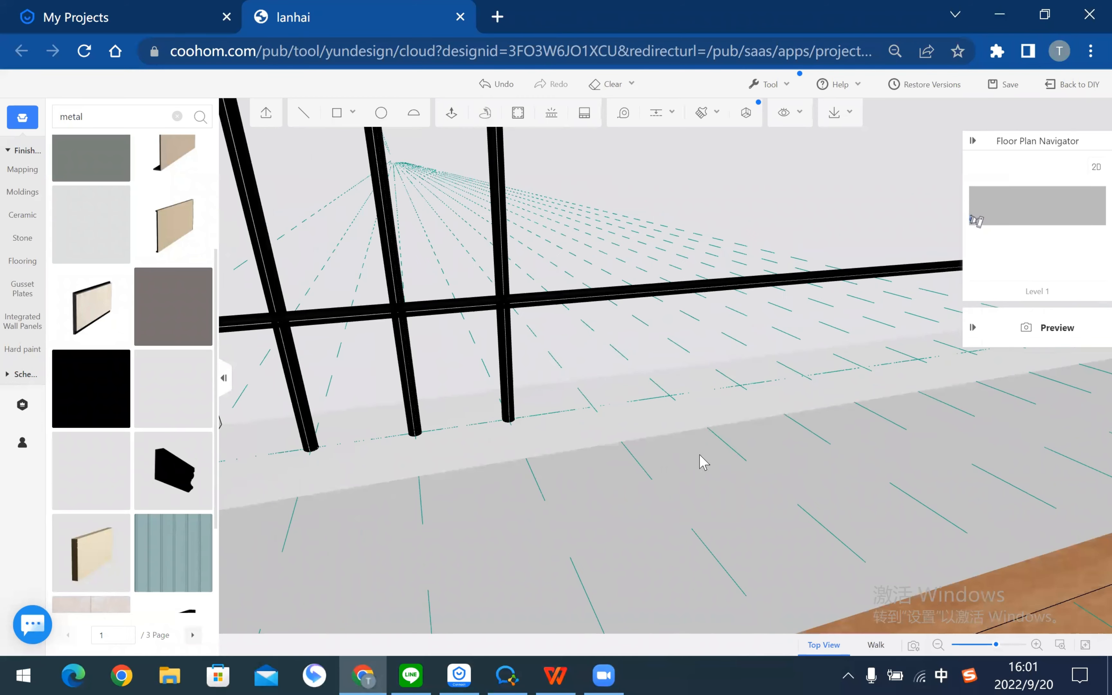
{"action": "scroll", "coordinate": [689, 313], "scroll_direction": "down", "scroll_amount": 3}
{"action": "left_click_drag", "start_coordinate": [712, 358], "coordinate": [557, 424]}
{"action": "scroll", "coordinate": [671, 420], "scroll_direction": "up", "scroll_amount": 3}
{"action": "scroll", "coordinate": [557, 423], "scroll_direction": "up", "scroll_amount": 3}
{"action": "left_click", "coordinate": [555, 423]}
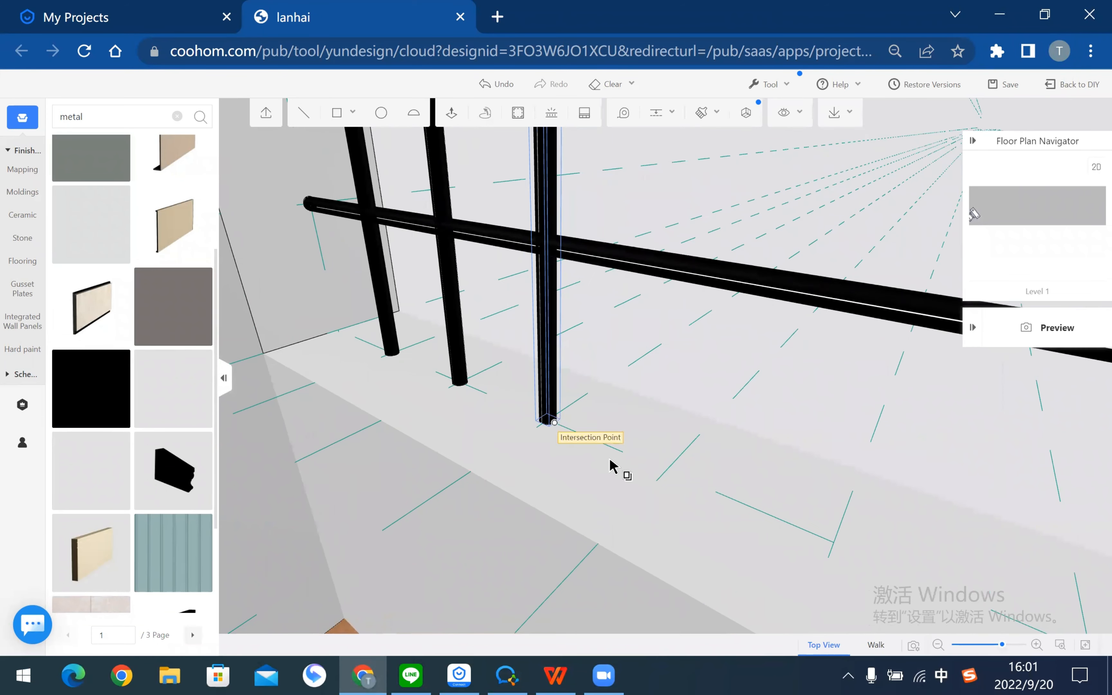
{"action": "type", "text": "150"}
{"action": "key", "text": "Return"}
- Copy the newest post again from its base, entering 15 as the distance
{"action": "left_click", "coordinate": [694, 351]}
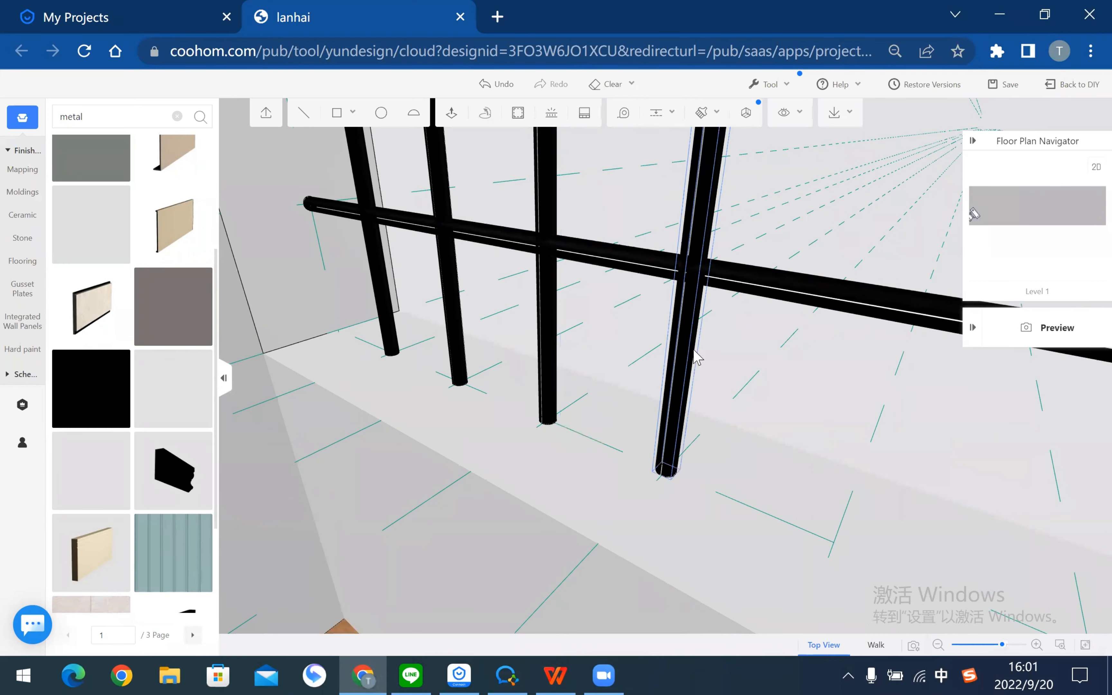
{"action": "left_click", "coordinate": [678, 472]}
{"action": "type", "text": "1"}
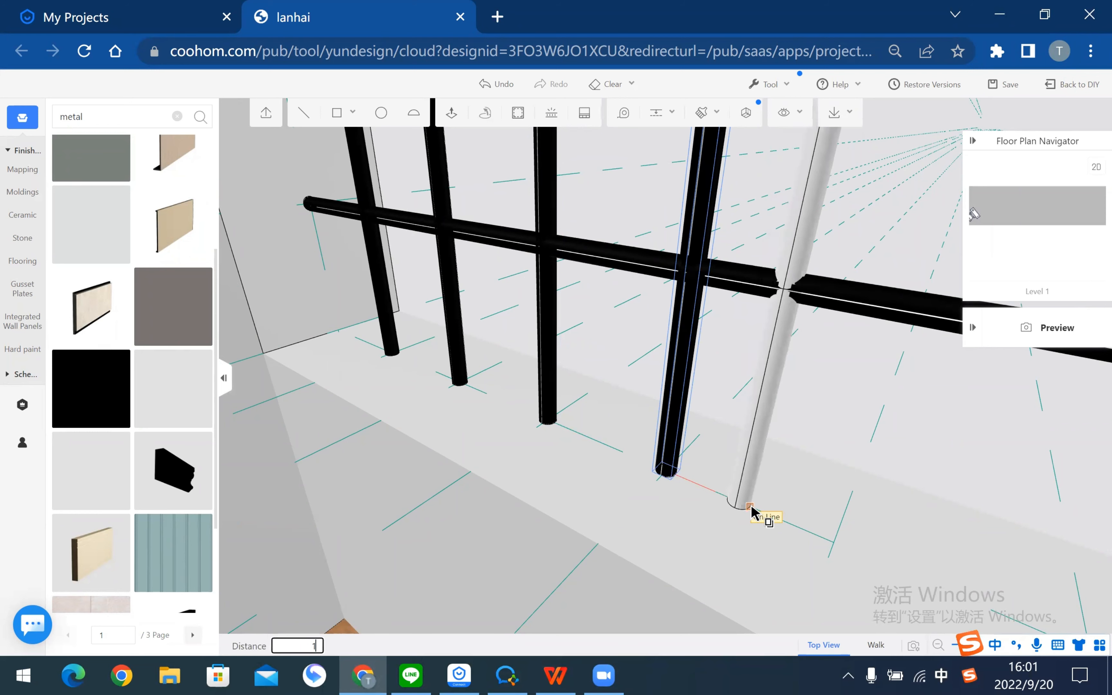
{"action": "type", "text": "50"}
{"action": "key", "text": "Return"}
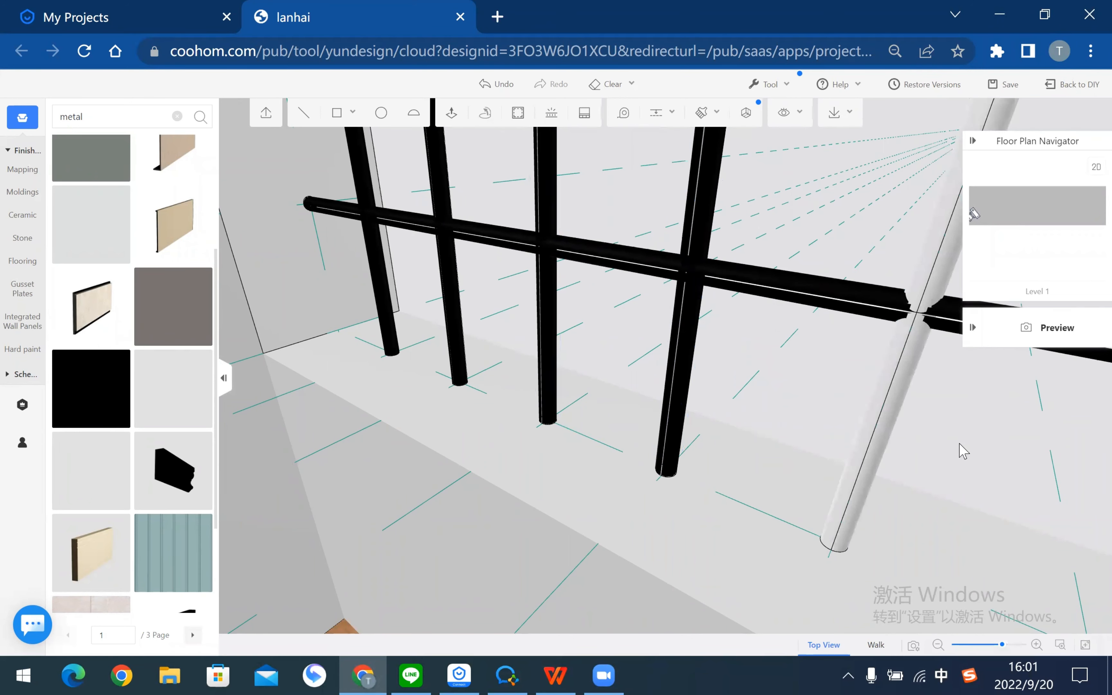
{"action": "left_click_drag", "start_coordinate": [683, 353], "coordinate": [404, 262]}
- Select all five black posts along the rail
{"action": "left_click", "coordinate": [245, 263]}
{"action": "left_click", "coordinate": [320, 263], "text": "ctrl"}
{"action": "left_click", "coordinate": [391, 263], "text": "ctrl"}
{"action": "left_click", "coordinate": [461, 262], "text": "ctrl"}
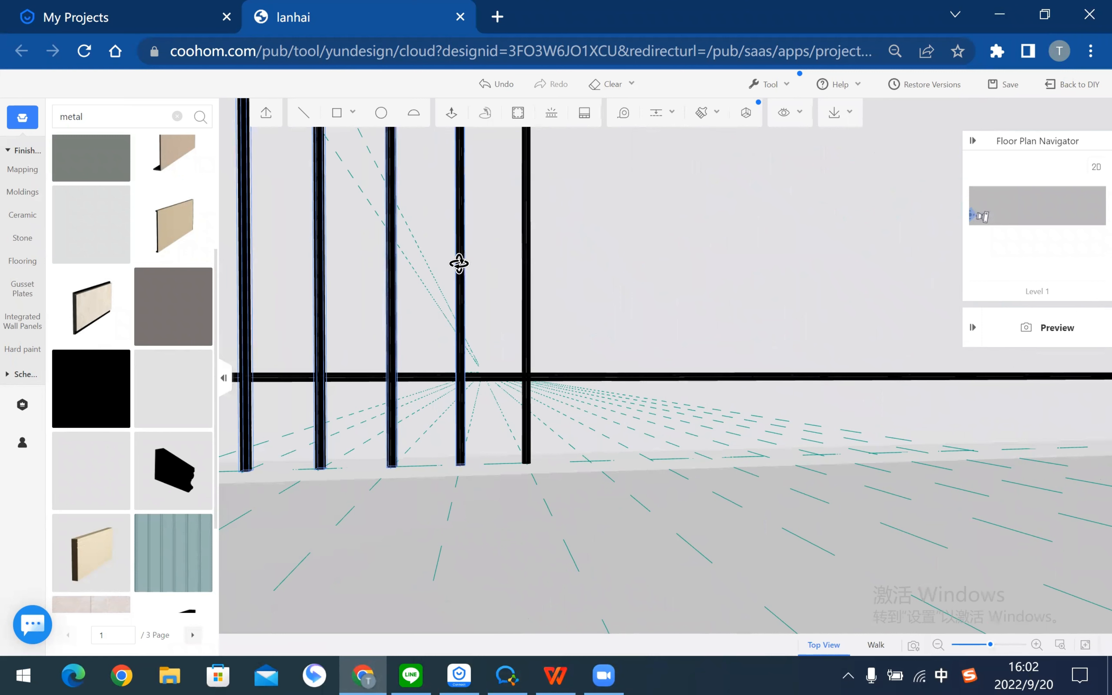
{"action": "left_click", "coordinate": [528, 264], "text": "ctrl"}
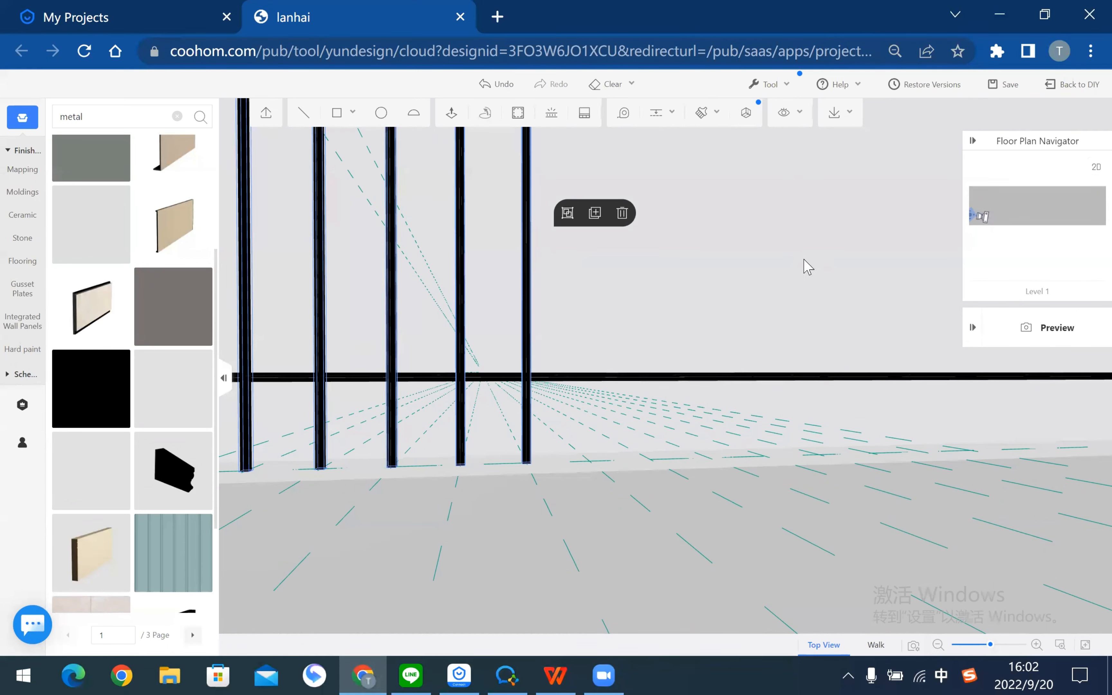
- Copy the five posts from their base point to the intersection further along the low wall
{"action": "left_click_drag", "start_coordinate": [747, 263], "coordinate": [623, 233]}
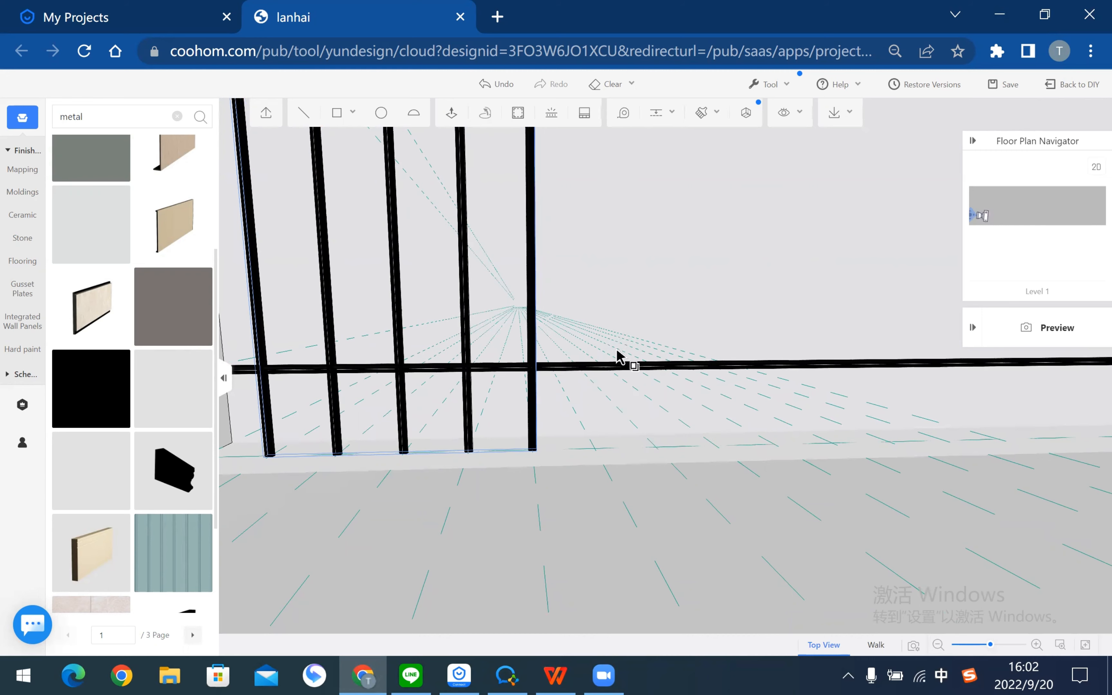
{"action": "left_click_drag", "start_coordinate": [624, 360], "coordinate": [374, 298]}
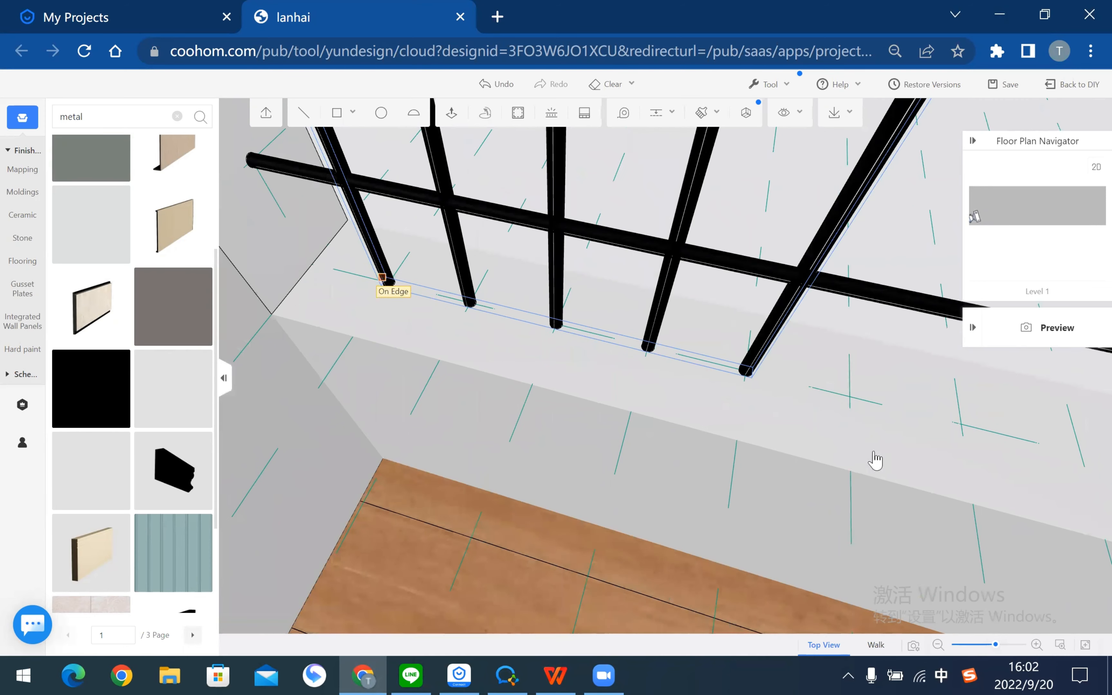
{"action": "left_click_drag", "start_coordinate": [655, 372], "coordinate": [931, 439]}
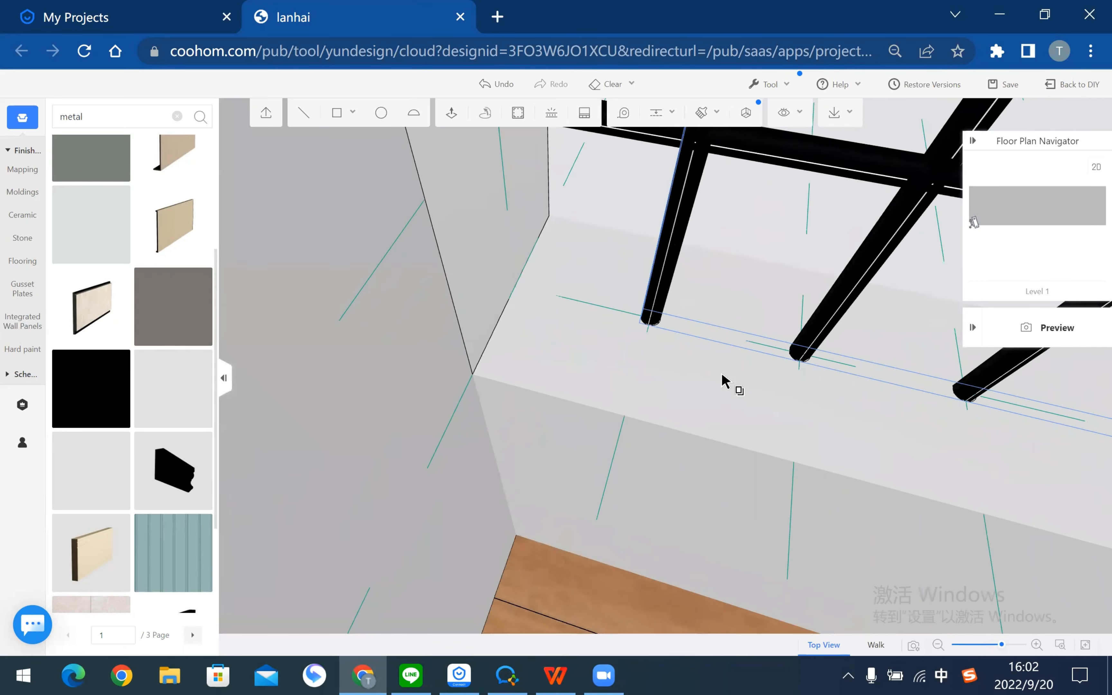
{"action": "scroll", "coordinate": [588, 341], "scroll_direction": "down", "scroll_amount": 4}
{"action": "left_click", "coordinate": [589, 341]}
{"action": "scroll", "coordinate": [581, 339], "scroll_direction": "down", "scroll_amount": 5}
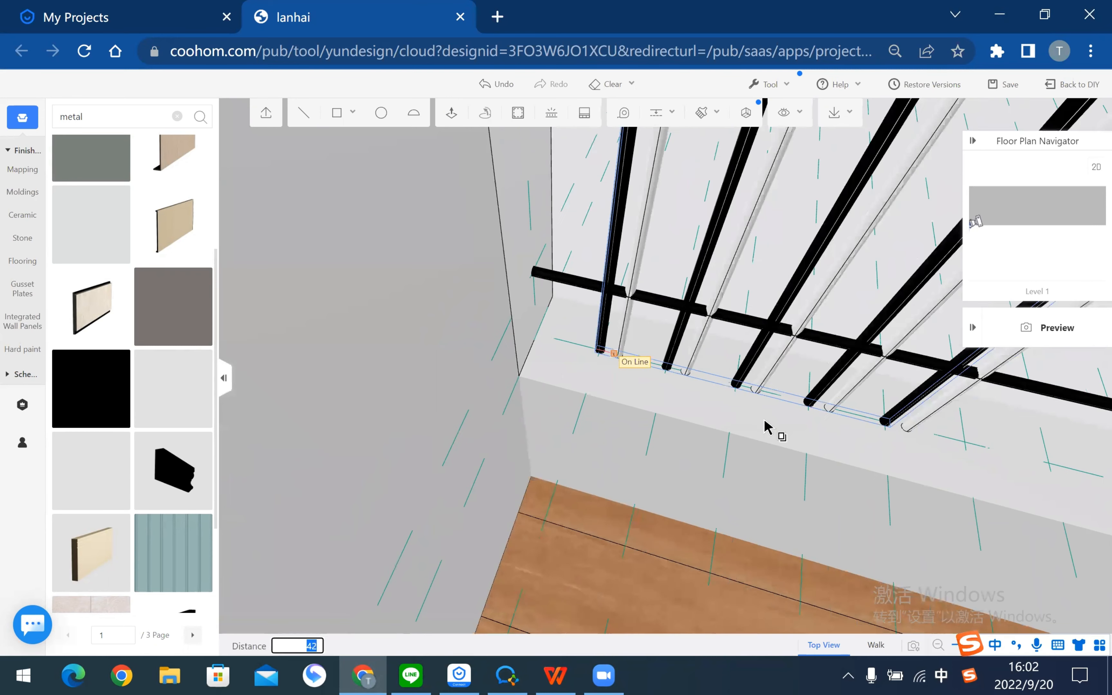
{"action": "scroll", "coordinate": [765, 415], "scroll_direction": "down", "scroll_amount": 4}
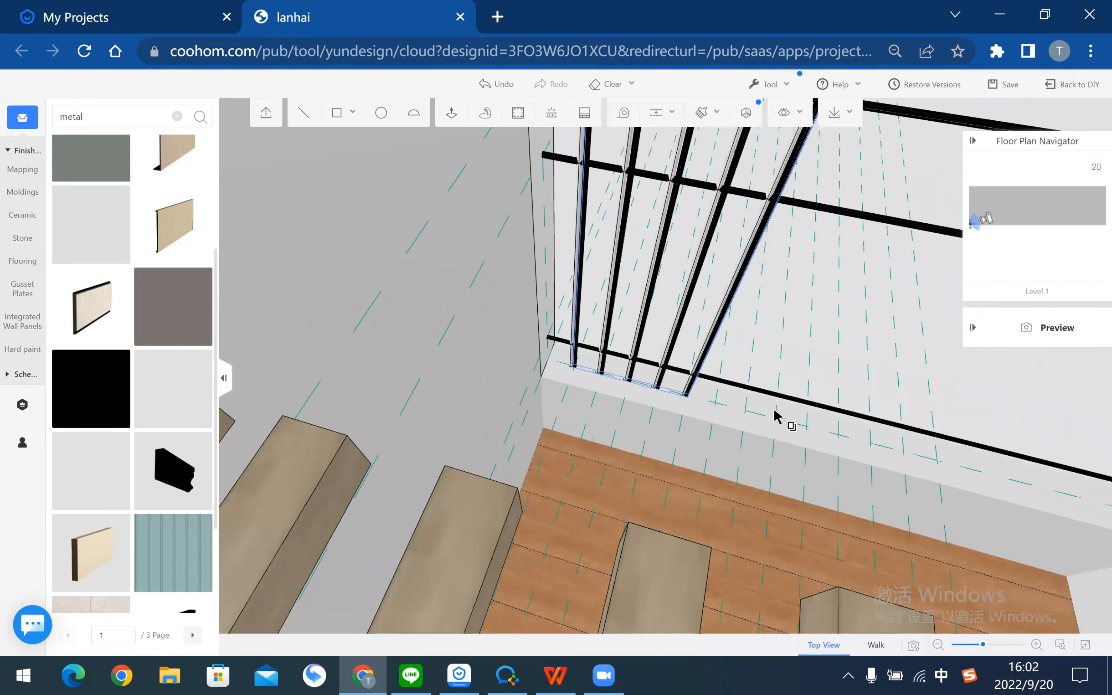
{"action": "scroll", "coordinate": [770, 416], "scroll_direction": "up", "scroll_amount": 3}
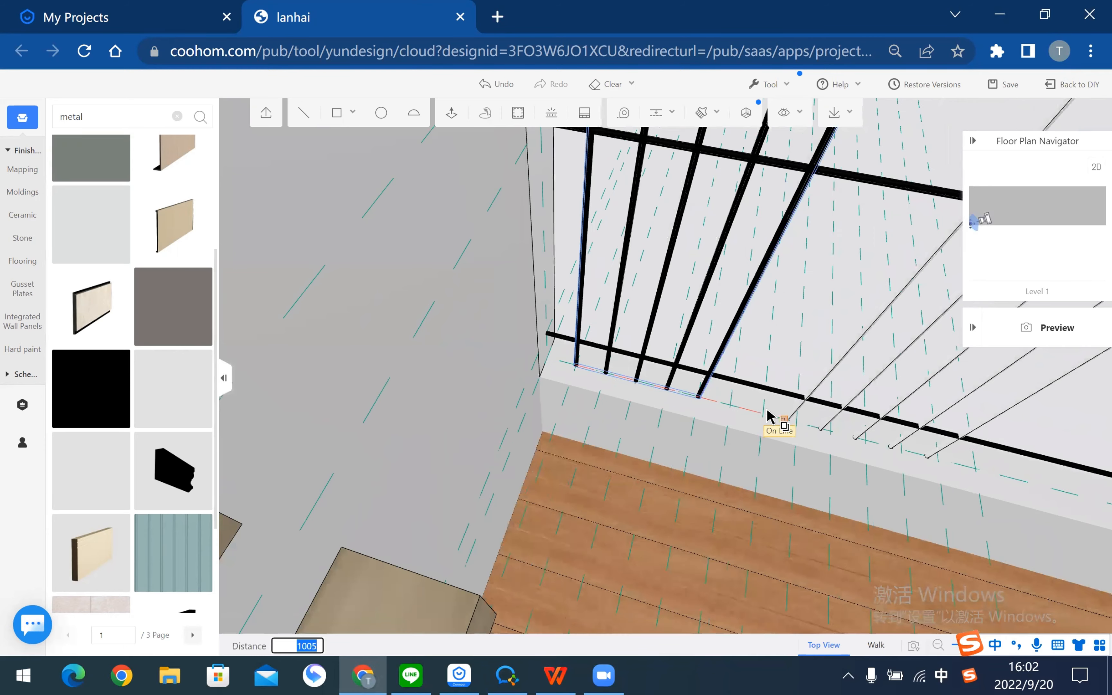
{"action": "scroll", "coordinate": [768, 416], "scroll_direction": "up", "scroll_amount": 1}
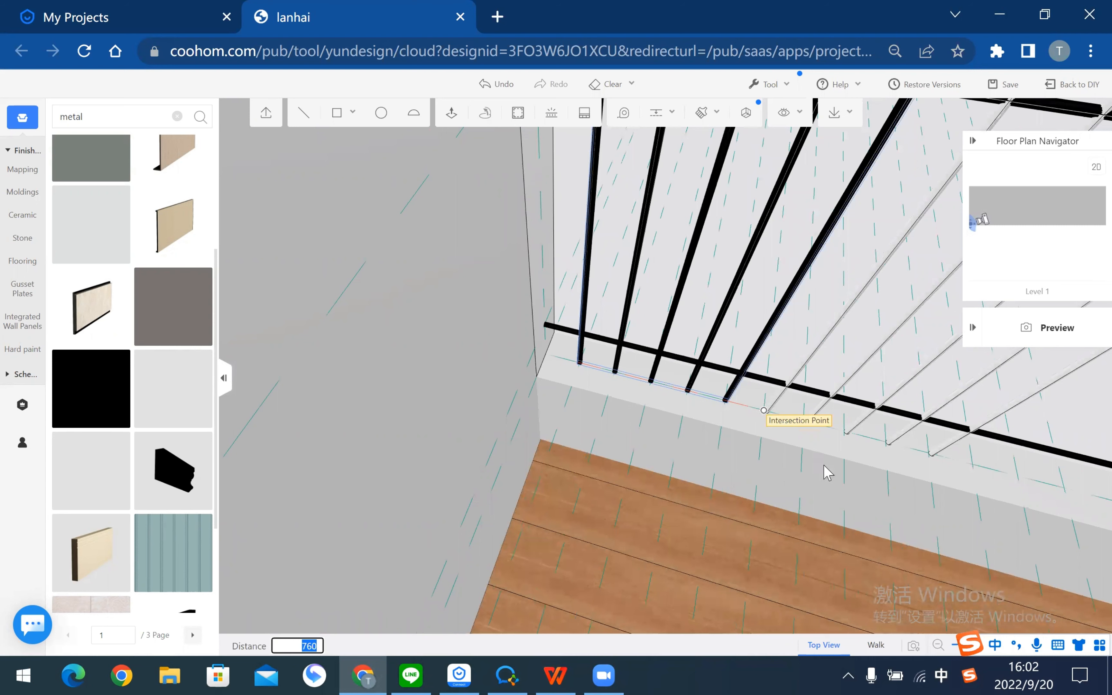
{"action": "left_click", "coordinate": [765, 411]}
- Slide the view along the railing and select its posts
{"action": "middle_click_drag", "start_coordinate": [848, 415], "coordinate": [838, 414]}
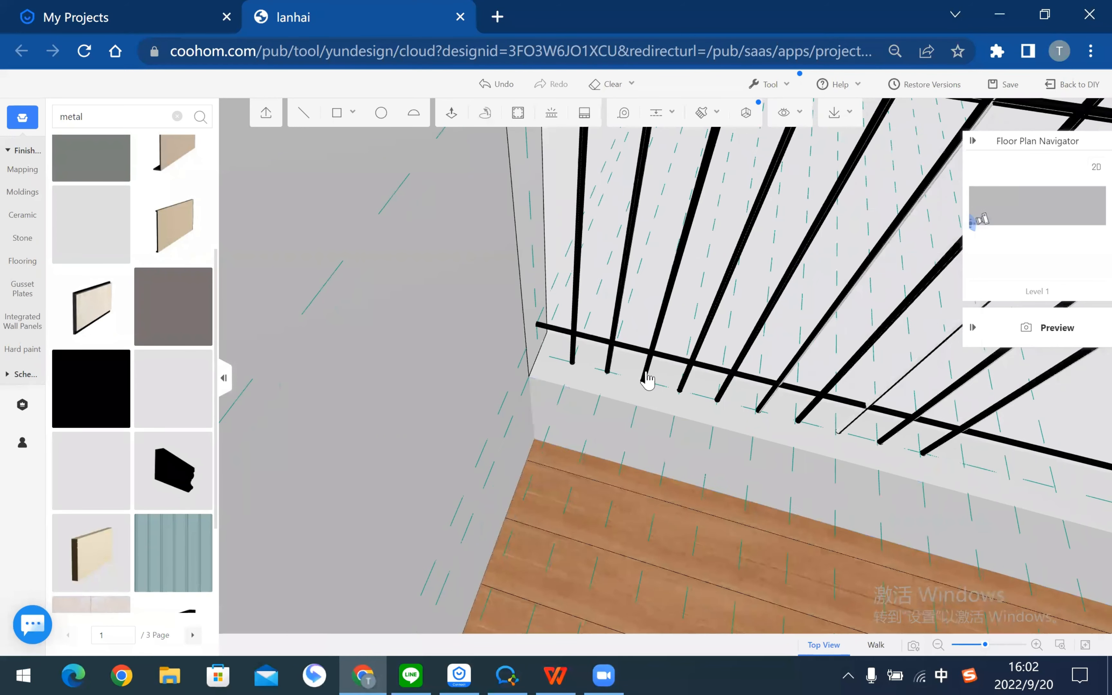
{"action": "key", "text": "Right"}
{"action": "key", "text": "Right"}
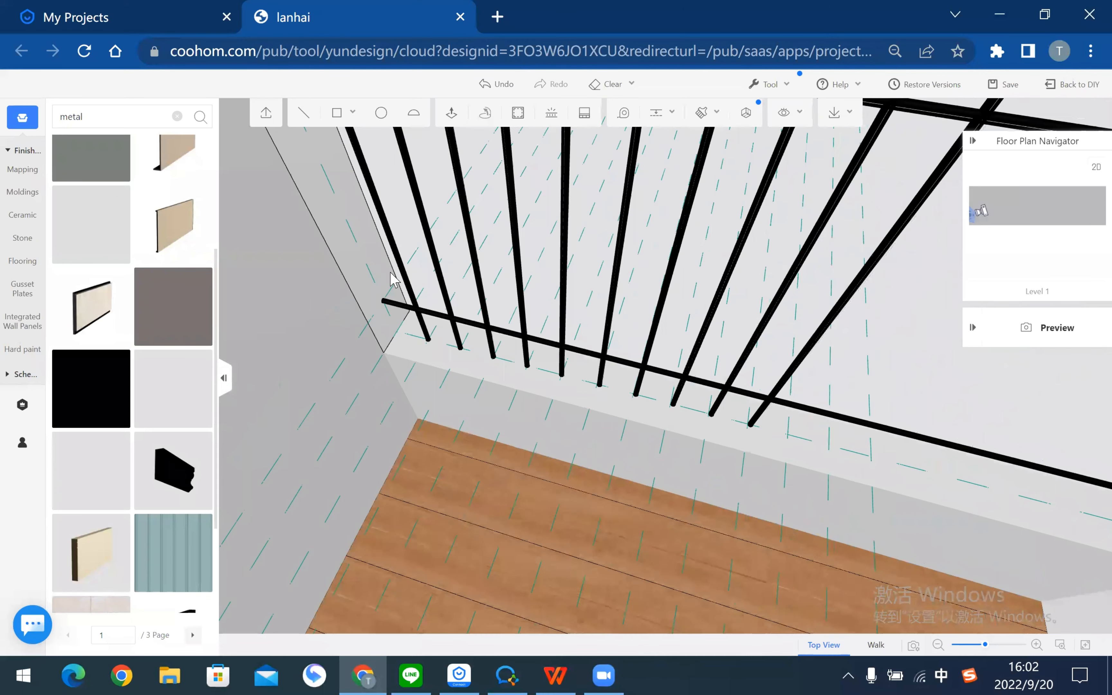
{"action": "key", "text": "Right"}
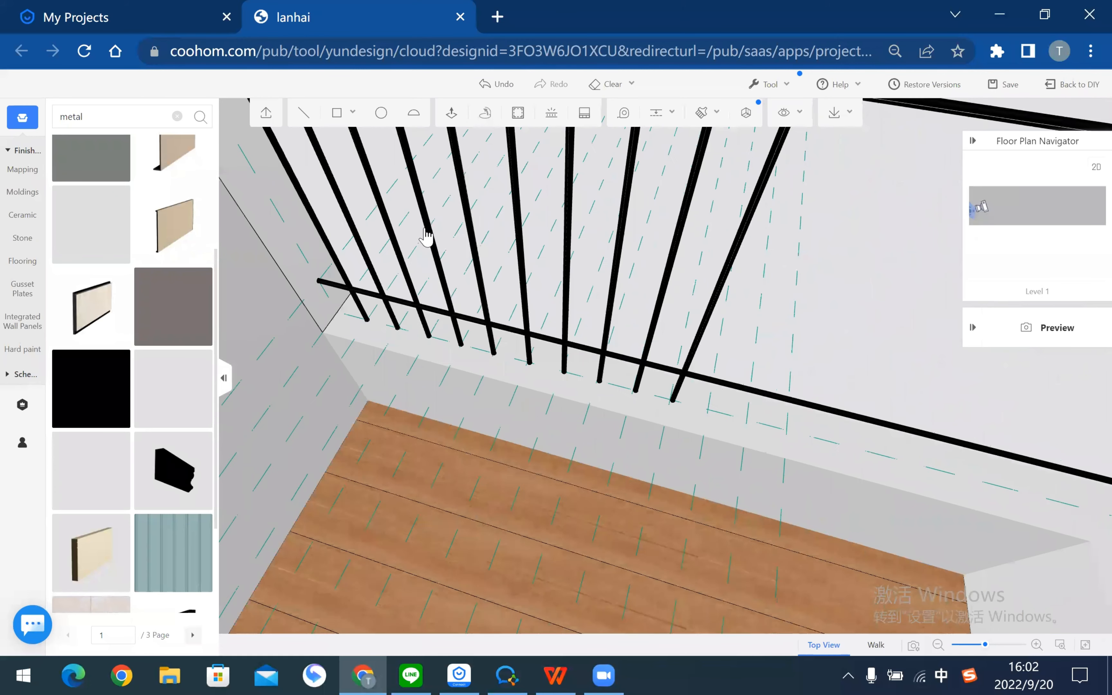
{"action": "key", "text": "Right"}
{"action": "left_click", "coordinate": [428, 237]}
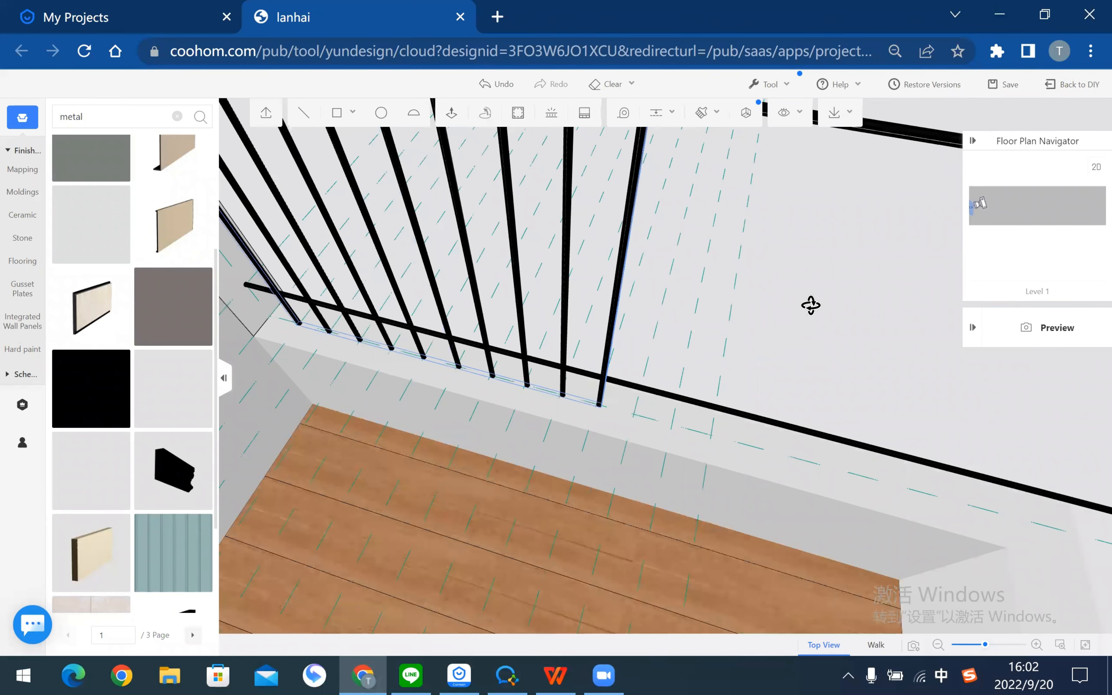
- Copy the selected posts from the railing end, placing two more sets toward the wall's end
{"action": "left_click_drag", "start_coordinate": [812, 305], "coordinate": [641, 174]}
{"action": "left_click", "coordinate": [711, 144]}
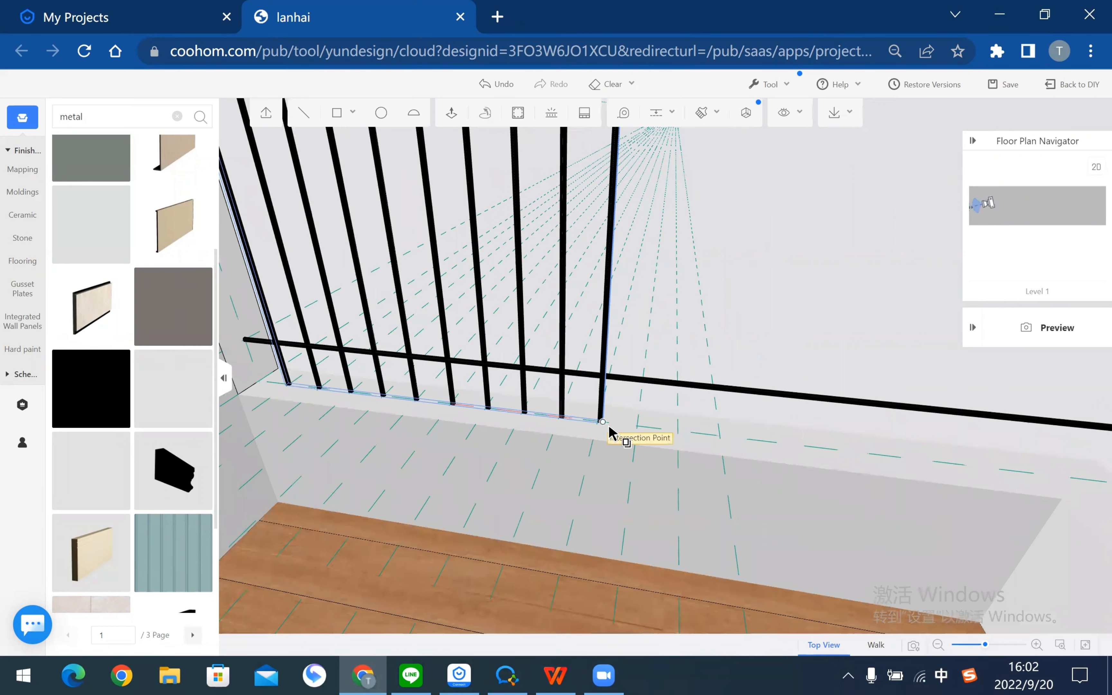
{"action": "left_click", "coordinate": [633, 435]}
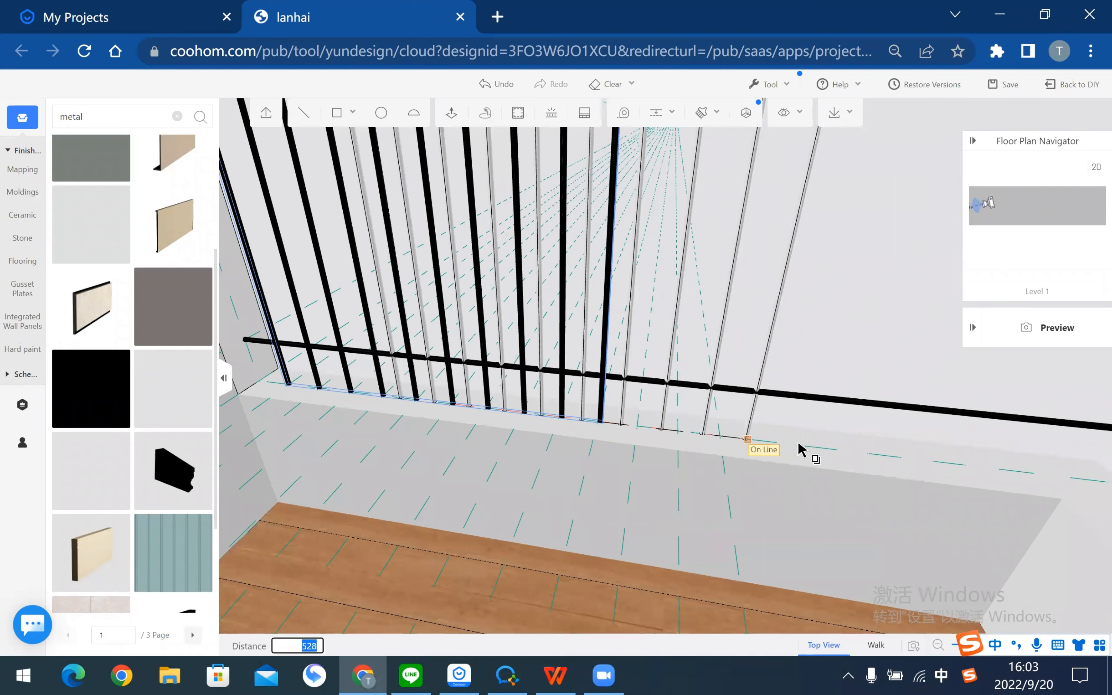
{"action": "left_click", "coordinate": [863, 456]}
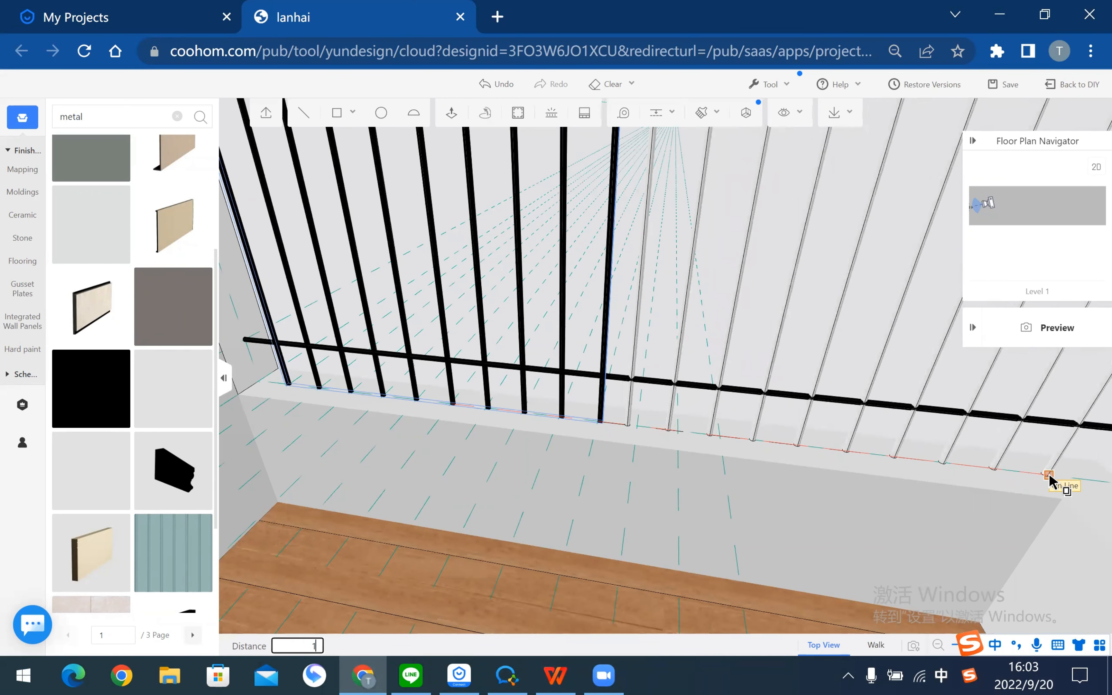
{"action": "left_click", "coordinate": [1050, 477]}
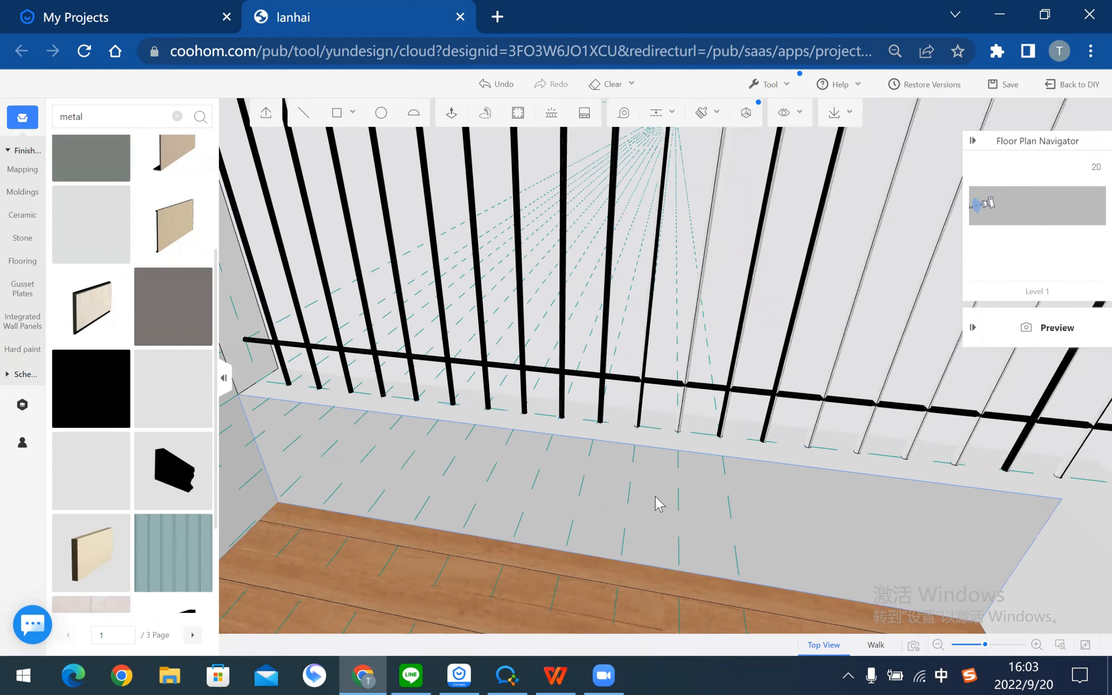
{"action": "scroll", "coordinate": [534, 459], "scroll_direction": "down", "scroll_amount": 1}
{"action": "scroll", "coordinate": [739, 425], "scroll_direction": "down", "scroll_amount": 1}
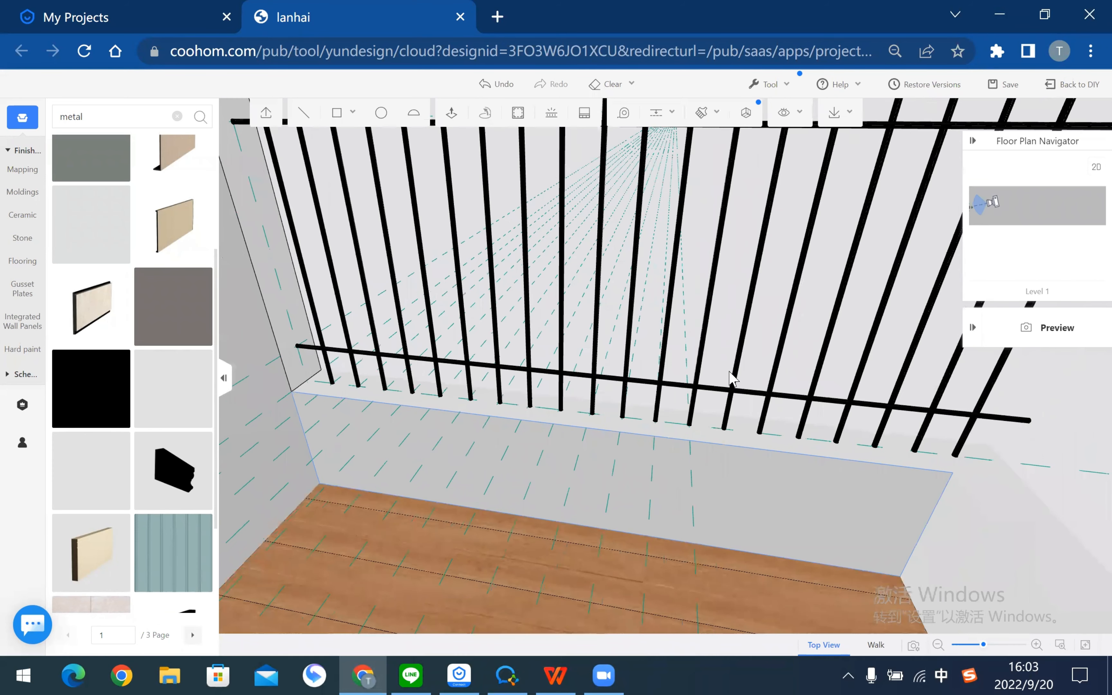
- Orbit around the railing and pergola to inspect the new row of balusters
{"action": "left_click_drag", "start_coordinate": [633, 335], "coordinate": [576, 345]}
{"action": "left_click_drag", "start_coordinate": [454, 200], "coordinate": [605, 532]}
{"action": "left_click_drag", "start_coordinate": [674, 427], "coordinate": [462, 249]}
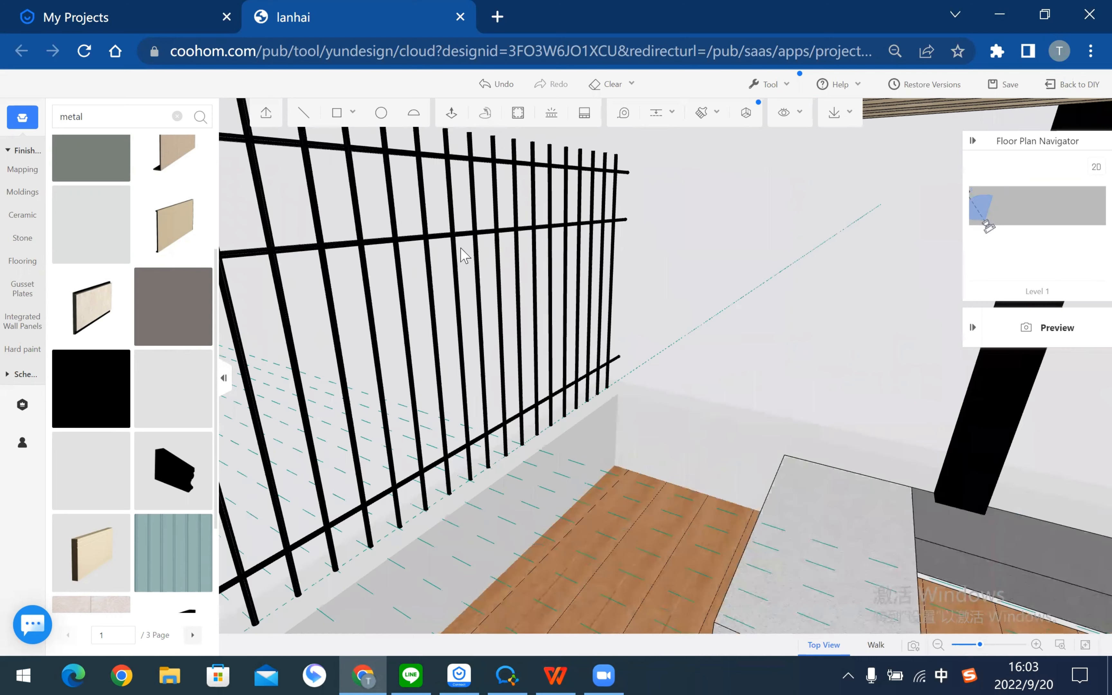
{"action": "left_click_drag", "start_coordinate": [533, 359], "coordinate": [578, 499]}
{"action": "mouse_move", "coordinate": [527, 422]}
{"action": "left_mouse_down"}
{"action": "mouse_move", "coordinate": [460, 402]}
{"action": "mouse_move", "coordinate": [536, 428]}
{"action": "left_mouse_up"}
{"action": "left_click_drag", "start_coordinate": [655, 440], "coordinate": [265, 607]}
{"action": "left_click_drag", "start_coordinate": [581, 436], "coordinate": [451, 316]}
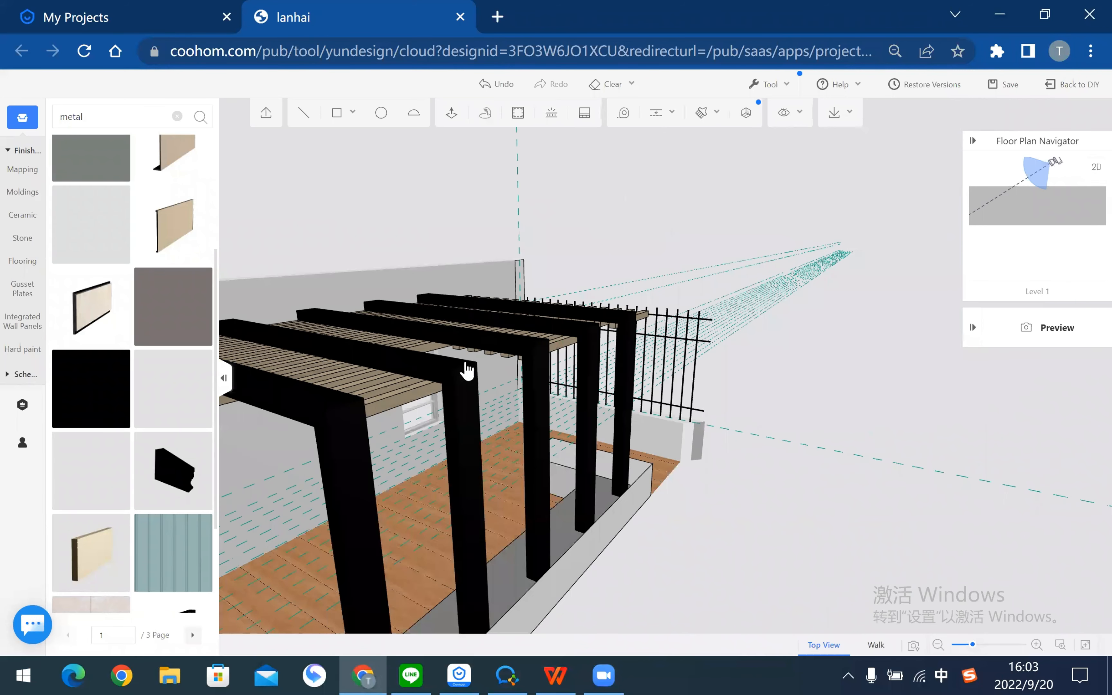
{"action": "left_click_drag", "start_coordinate": [488, 374], "coordinate": [495, 334]}
{"action": "left_click_drag", "start_coordinate": [736, 350], "coordinate": [723, 372]}
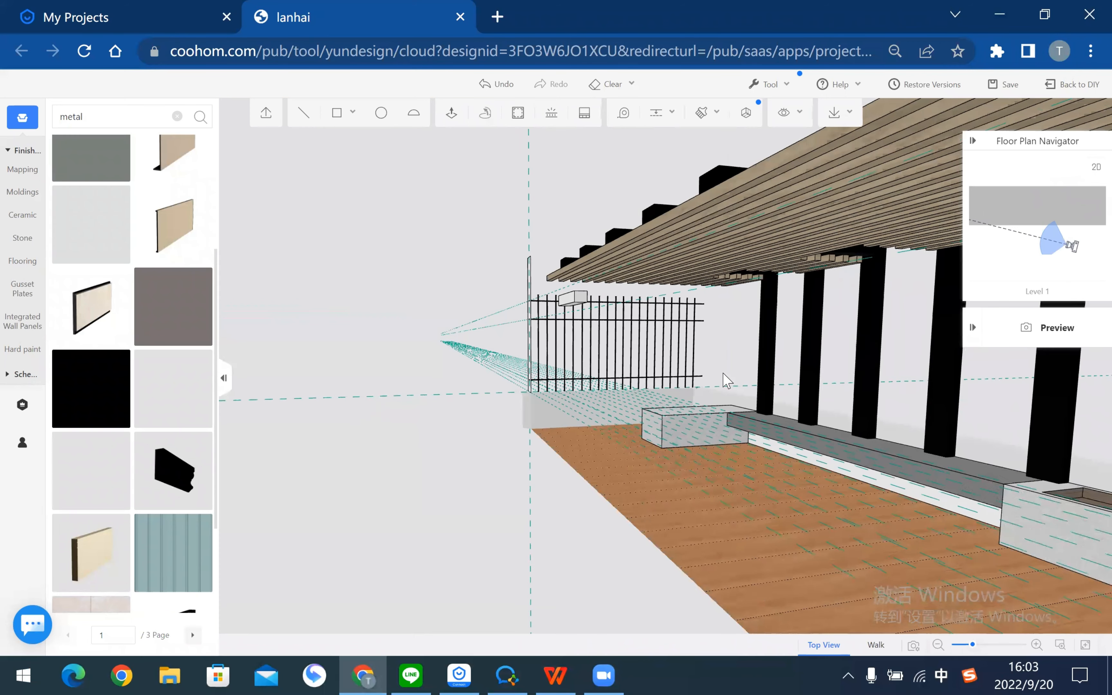
{"action": "scroll", "coordinate": [589, 399], "scroll_direction": "up", "scroll_amount": 5}
{"action": "left_click_drag", "start_coordinate": [530, 404], "coordinate": [595, 396]}
- Check the fence behind the pergola from several angles, then return to the tutorial PDF
{"action": "left_click_drag", "start_coordinate": [561, 404], "coordinate": [522, 497]}
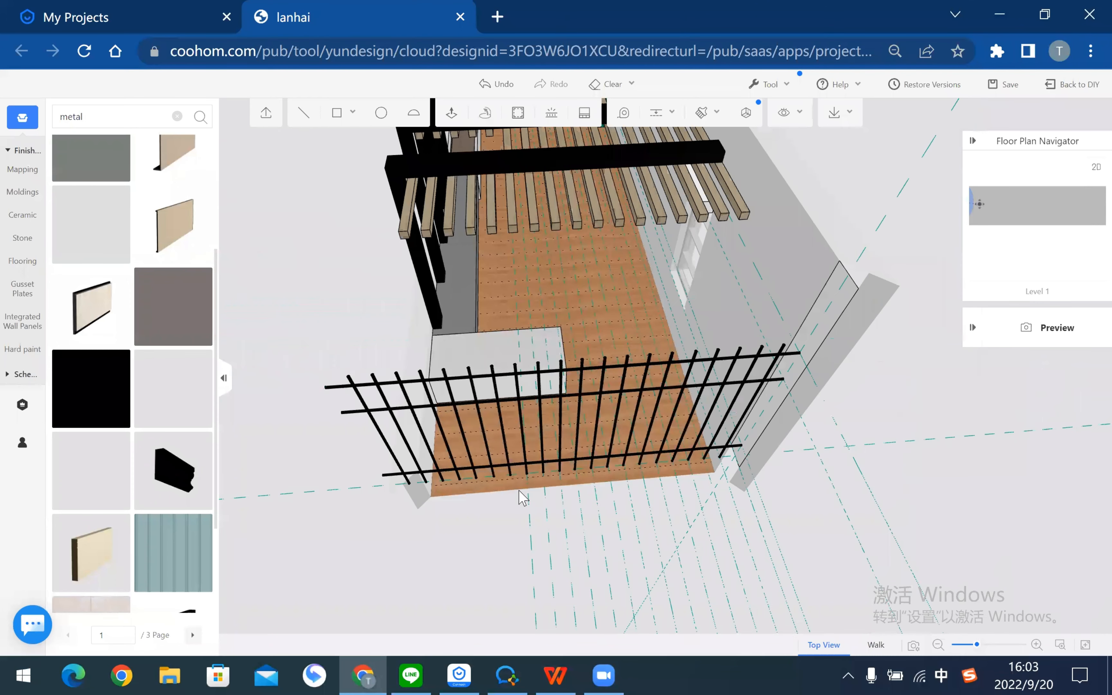
{"action": "left_click_drag", "start_coordinate": [709, 515], "coordinate": [437, 191]}
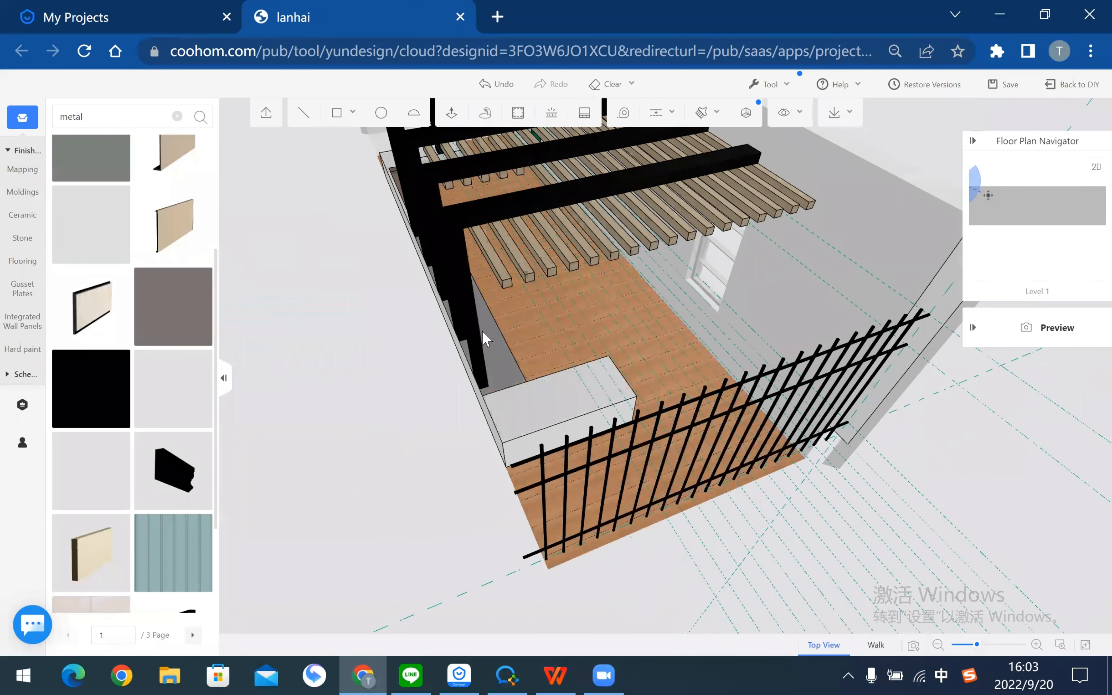
{"action": "left_click_drag", "start_coordinate": [485, 340], "coordinate": [430, 161]}
{"action": "mouse_move", "coordinate": [476, 242]}
{"action": "left_mouse_down"}
{"action": "mouse_move", "coordinate": [472, 212]}
{"action": "mouse_move", "coordinate": [415, 238]}
{"action": "mouse_move", "coordinate": [440, 241]}
{"action": "mouse_move", "coordinate": [487, 220]}
{"action": "mouse_move", "coordinate": [380, 544]}
{"action": "mouse_move", "coordinate": [576, 499]}
{"action": "left_mouse_up"}
{"action": "mouse_move", "coordinate": [515, 322]}
{"action": "left_mouse_down"}
{"action": "mouse_move", "coordinate": [404, 385]}
{"action": "mouse_move", "coordinate": [382, 415]}
{"action": "mouse_move", "coordinate": [455, 303]}
{"action": "mouse_move", "coordinate": [447, 345]}
{"action": "mouse_move", "coordinate": [449, 311]}
{"action": "mouse_move", "coordinate": [509, 442]}
{"action": "left_mouse_up"}
{"action": "mouse_move", "coordinate": [569, 466]}
{"action": "left_mouse_down"}
{"action": "mouse_move", "coordinate": [447, 409]}
{"action": "mouse_move", "coordinate": [372, 427]}
{"action": "mouse_move", "coordinate": [810, 387]}
{"action": "mouse_move", "coordinate": [509, 388]}
{"action": "mouse_move", "coordinate": [770, 478]}
{"action": "mouse_move", "coordinate": [653, 453]}
{"action": "mouse_move", "coordinate": [837, 450]}
{"action": "mouse_move", "coordinate": [797, 486]}
{"action": "mouse_move", "coordinate": [585, 437]}
{"action": "mouse_move", "coordinate": [373, 449]}
{"action": "mouse_move", "coordinate": [517, 430]}
{"action": "mouse_move", "coordinate": [648, 367]}
{"action": "left_mouse_up"}
{"action": "scroll", "coordinate": [648, 366], "scroll_direction": "up", "scroll_amount": 8}
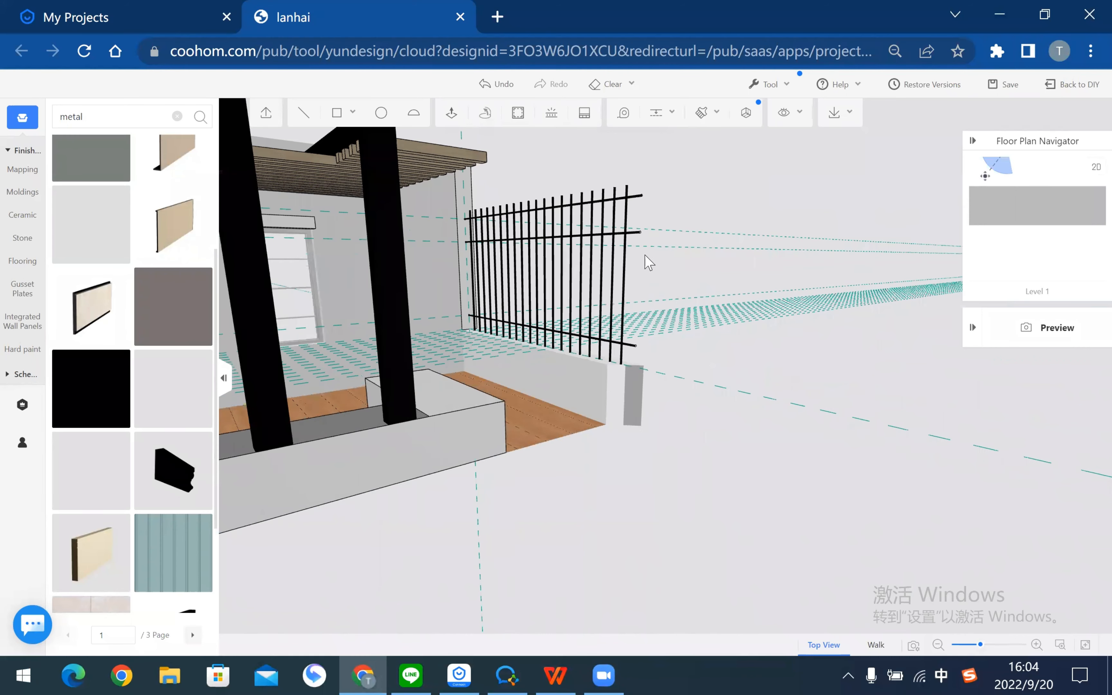
{"action": "mouse_move", "coordinate": [497, 348]}
{"action": "left_mouse_down"}
{"action": "mouse_move", "coordinate": [573, 335]}
{"action": "mouse_move", "coordinate": [452, 318]}
{"action": "mouse_move", "coordinate": [910, 430]}
{"action": "left_mouse_up"}
{"action": "mouse_move", "coordinate": [816, 372]}
{"action": "left_mouse_down"}
{"action": "mouse_move", "coordinate": [762, 390]}
{"action": "mouse_move", "coordinate": [561, 337]}
{"action": "left_mouse_up"}
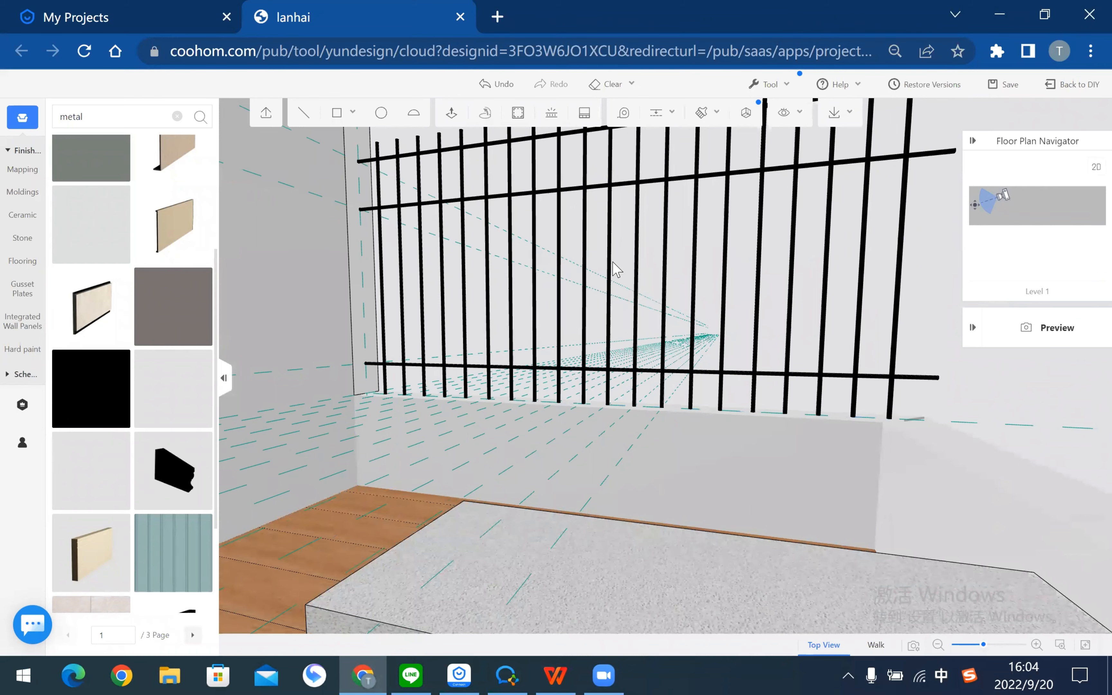
{"action": "mouse_move", "coordinate": [627, 307]}
{"action": "left_mouse_down"}
{"action": "mouse_move", "coordinate": [546, 404]}
{"action": "mouse_move", "coordinate": [563, 425]}
{"action": "left_mouse_up"}
{"action": "right_click_drag", "start_coordinate": [611, 385], "coordinate": [640, 486]}
{"action": "left_click", "coordinate": [556, 676]}
- Scroll the PDF to page 23, the 'modify the wall material' step
{"action": "scroll", "coordinate": [523, 407], "scroll_direction": "down", "scroll_amount": 20}
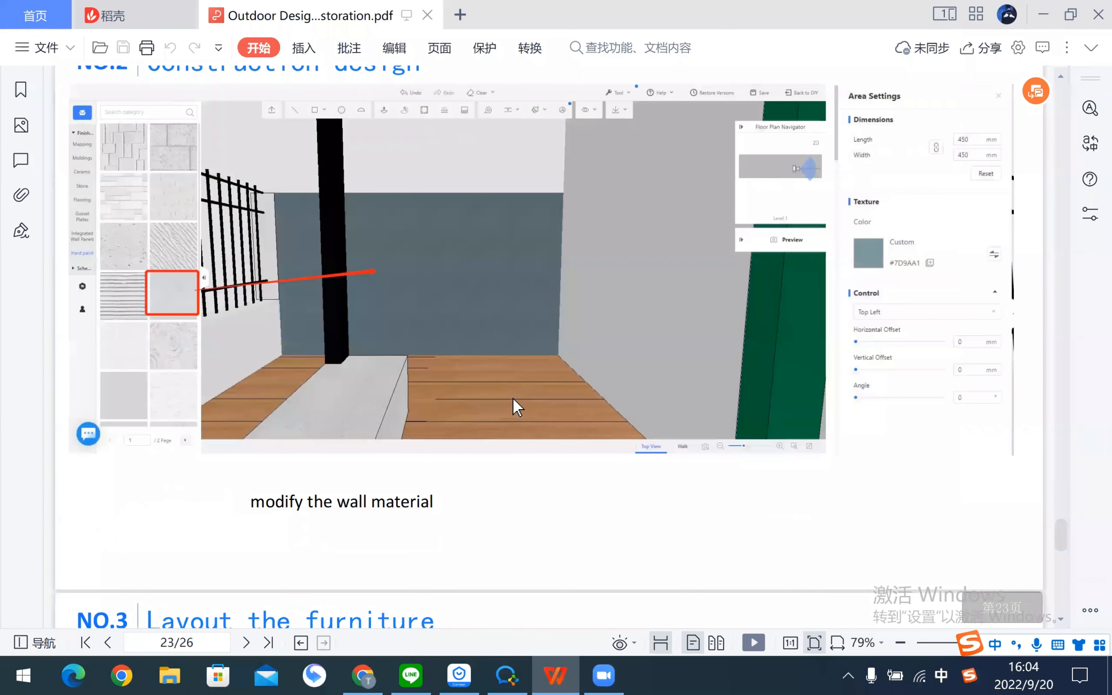
{"action": "scroll", "coordinate": [517, 407], "scroll_direction": "down", "scroll_amount": 4}
{"action": "scroll", "coordinate": [510, 396], "scroll_direction": "up", "scroll_amount": 5}
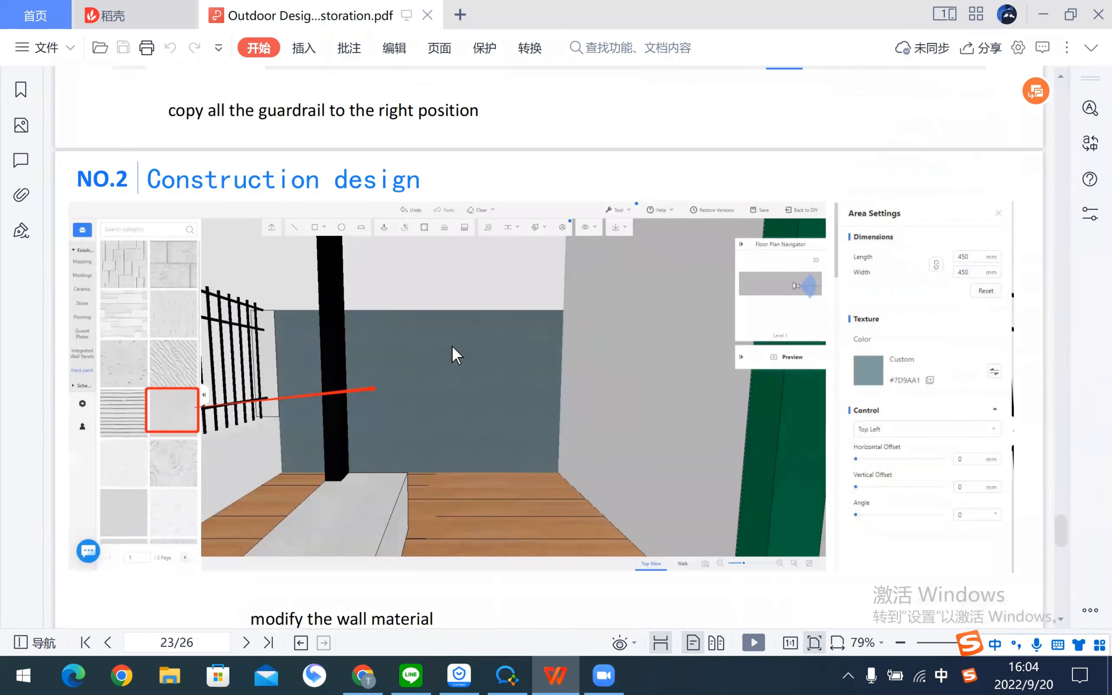
- Return to the Coohom design and frame the floor at the pergola corner
{"action": "key", "text": "alt+Tab"}
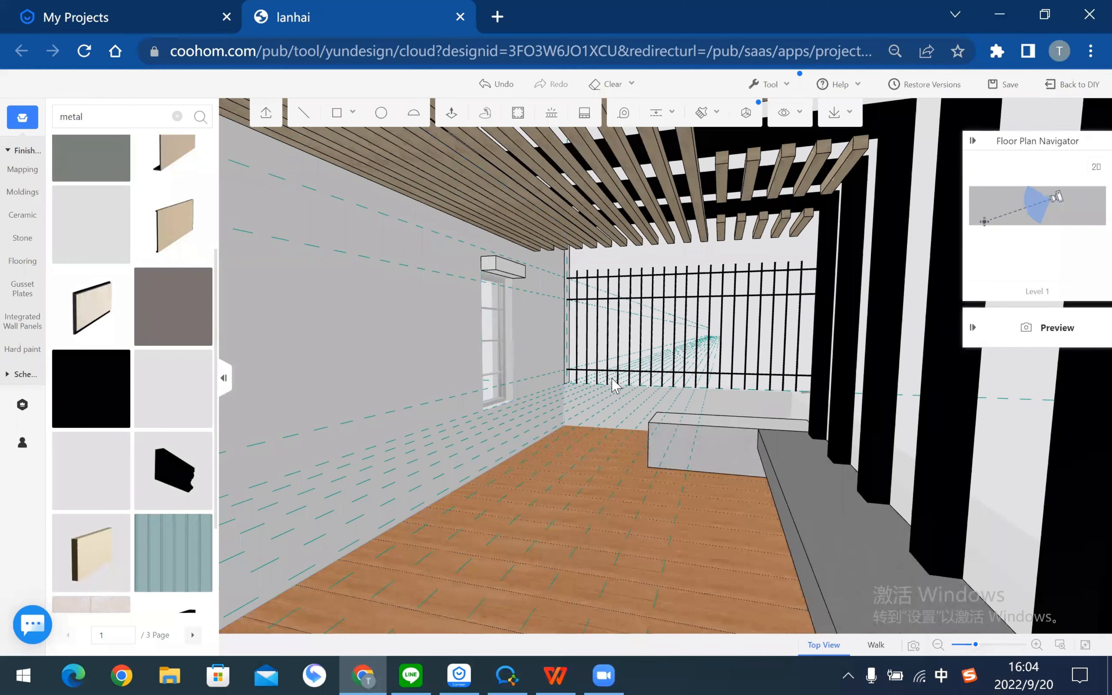
{"action": "scroll", "coordinate": [615, 382], "scroll_direction": "down", "scroll_amount": 4}
{"action": "middle_click_drag", "start_coordinate": [566, 456], "coordinate": [509, 425]}
{"action": "scroll", "coordinate": [576, 373], "scroll_direction": "up", "scroll_amount": 4}
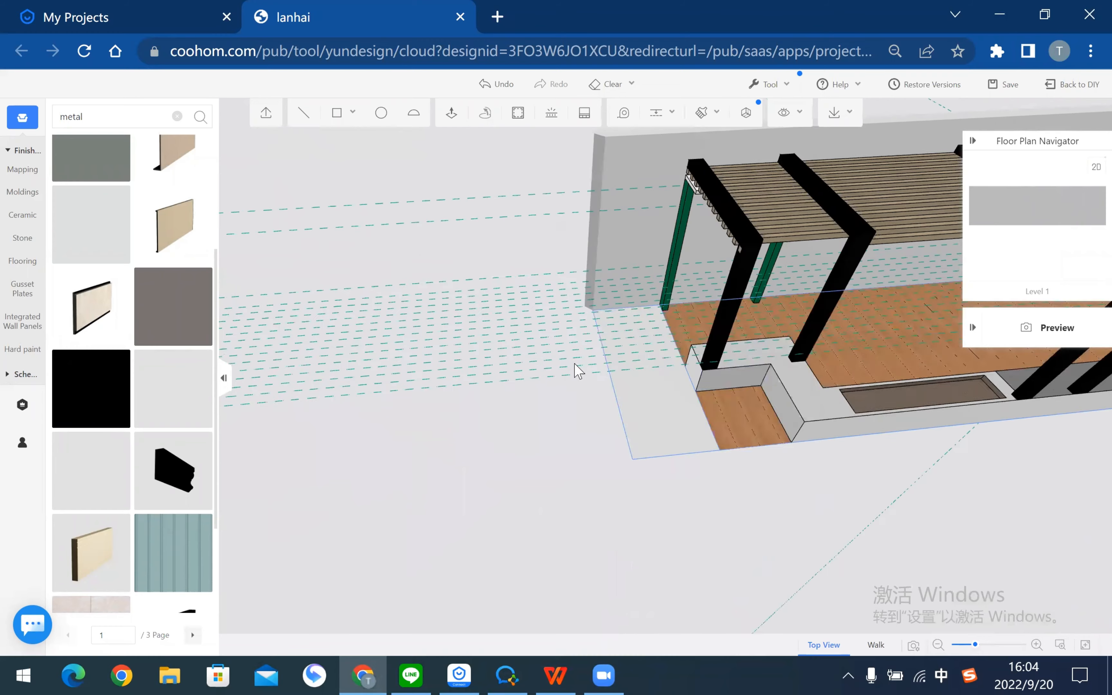
{"action": "left_click", "coordinate": [519, 442]}
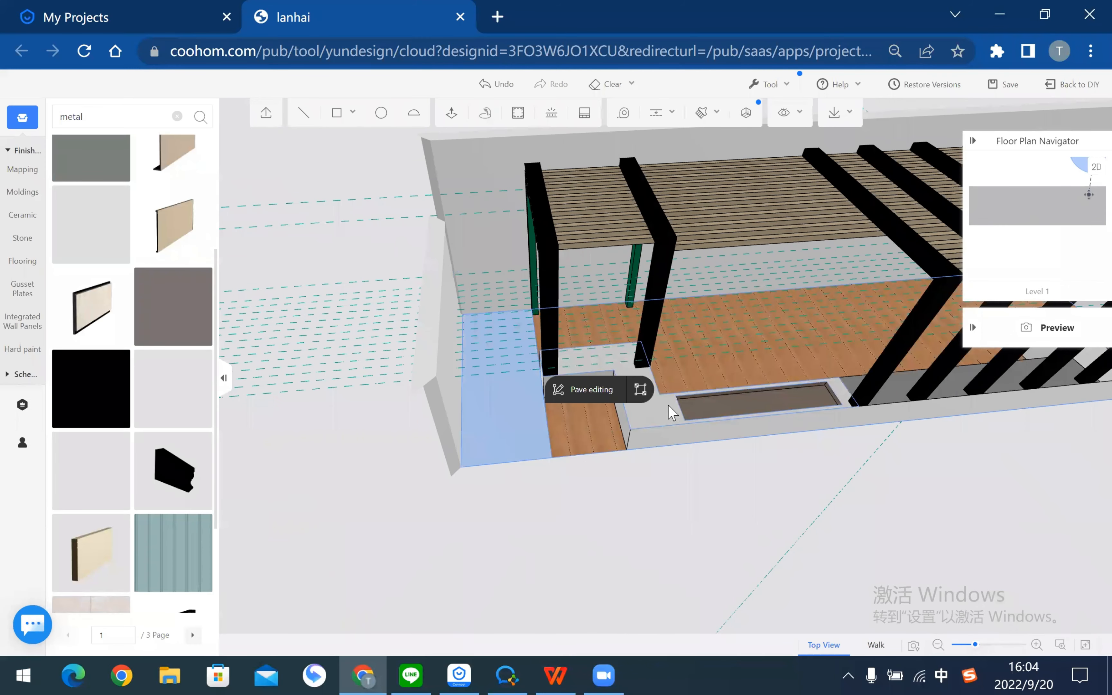
{"action": "left_click", "coordinate": [653, 515]}
{"action": "middle_click_drag", "start_coordinate": [549, 446], "coordinate": [473, 467]}
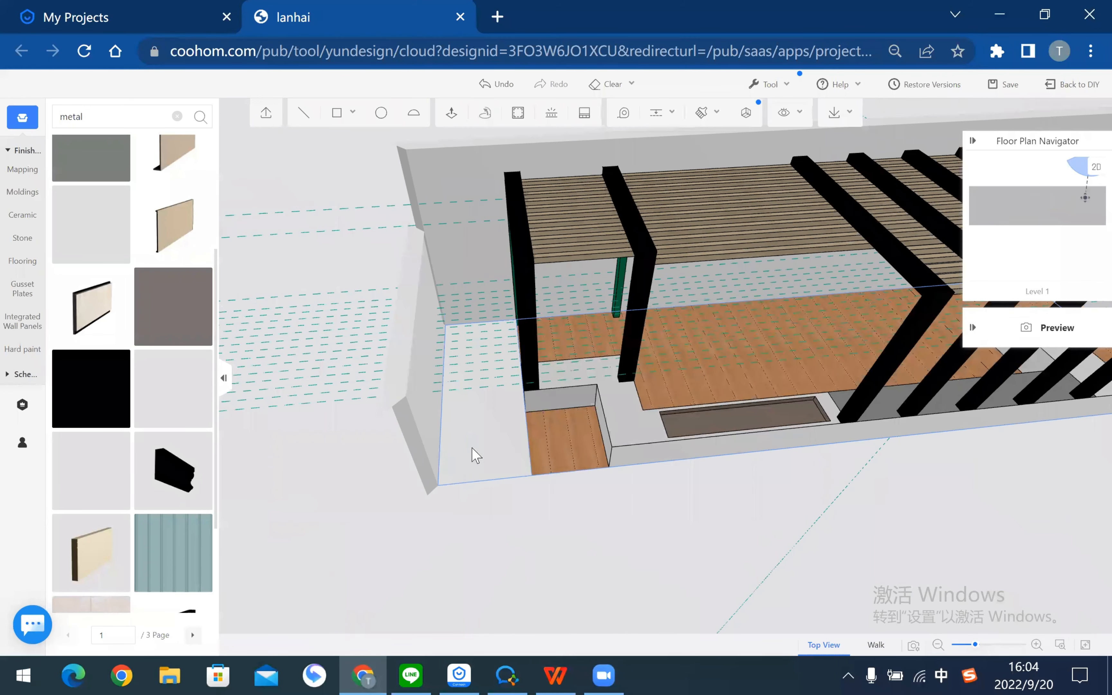
{"action": "scroll", "coordinate": [478, 458], "scroll_direction": "up", "scroll_amount": 2}
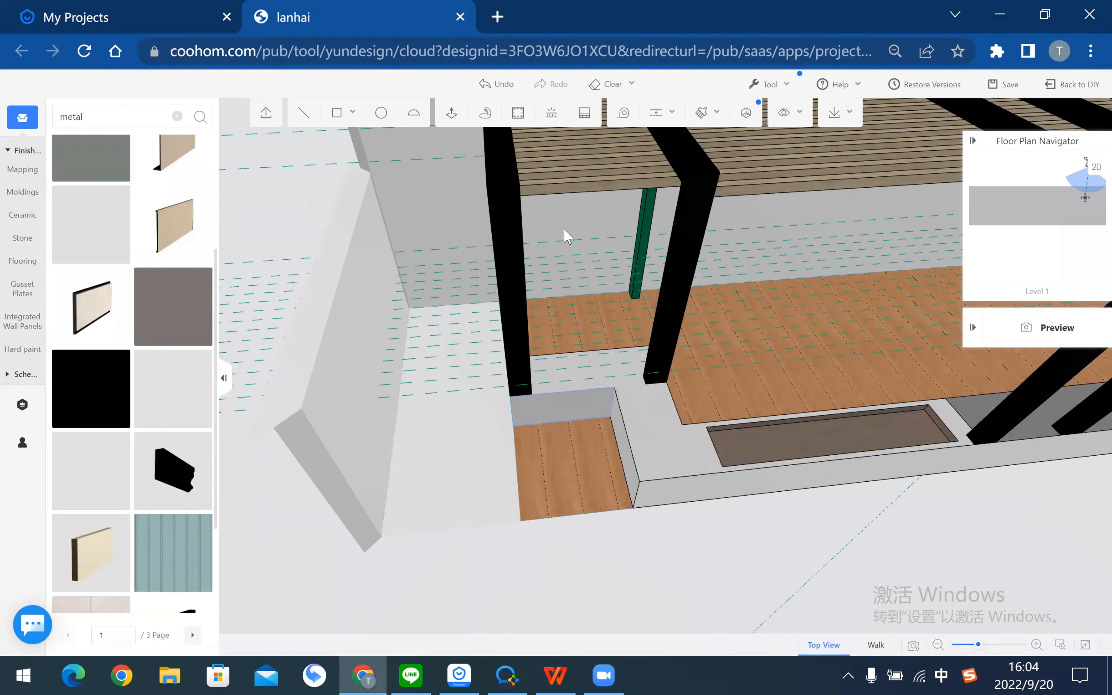
- Sample the deck wood and paint the corner floor strips with it, confirming the Tips prompt
{"action": "left_click", "coordinate": [541, 464]}
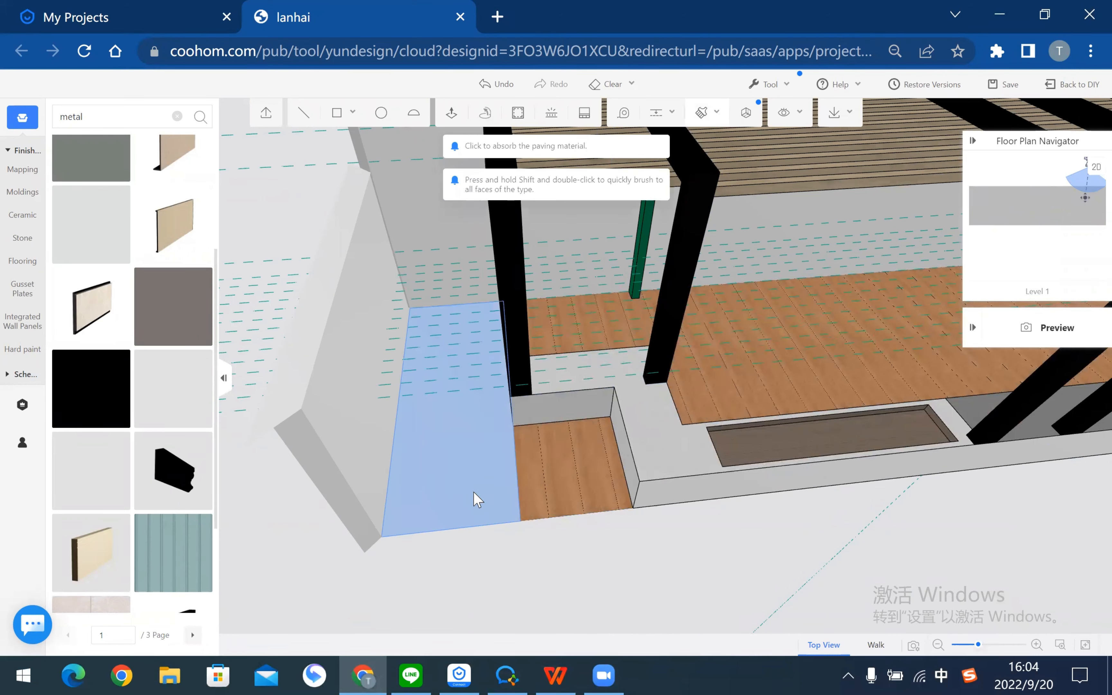
{"action": "left_click", "coordinate": [472, 492]}
{"action": "left_click", "coordinate": [673, 453]}
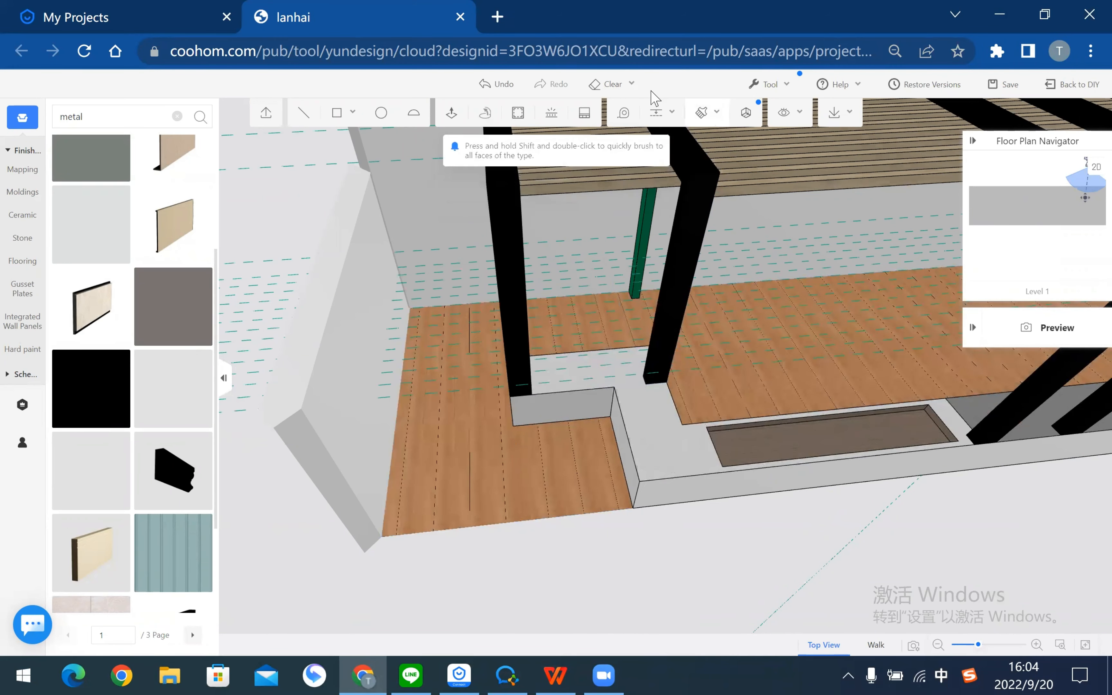
{"action": "left_click", "coordinate": [482, 453]}
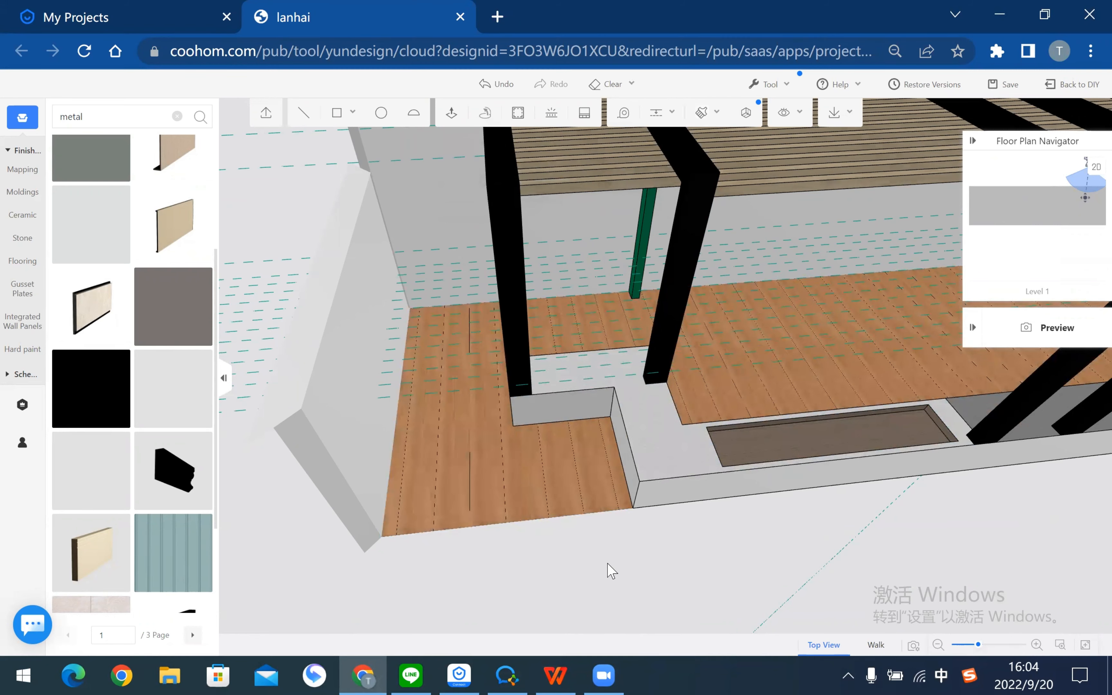
{"action": "scroll", "coordinate": [551, 480], "scroll_direction": "down", "scroll_amount": 3}
{"action": "middle_click_drag", "start_coordinate": [516, 541], "coordinate": [730, 539]}
- Orbit to the pergola's far end and select the end wall beside the planter
{"action": "middle_click_drag", "start_coordinate": [599, 436], "coordinate": [372, 525]}
{"action": "middle_click_drag", "start_coordinate": [509, 387], "coordinate": [248, 428]}
{"action": "scroll", "coordinate": [691, 416], "scroll_direction": "up", "scroll_amount": 2}
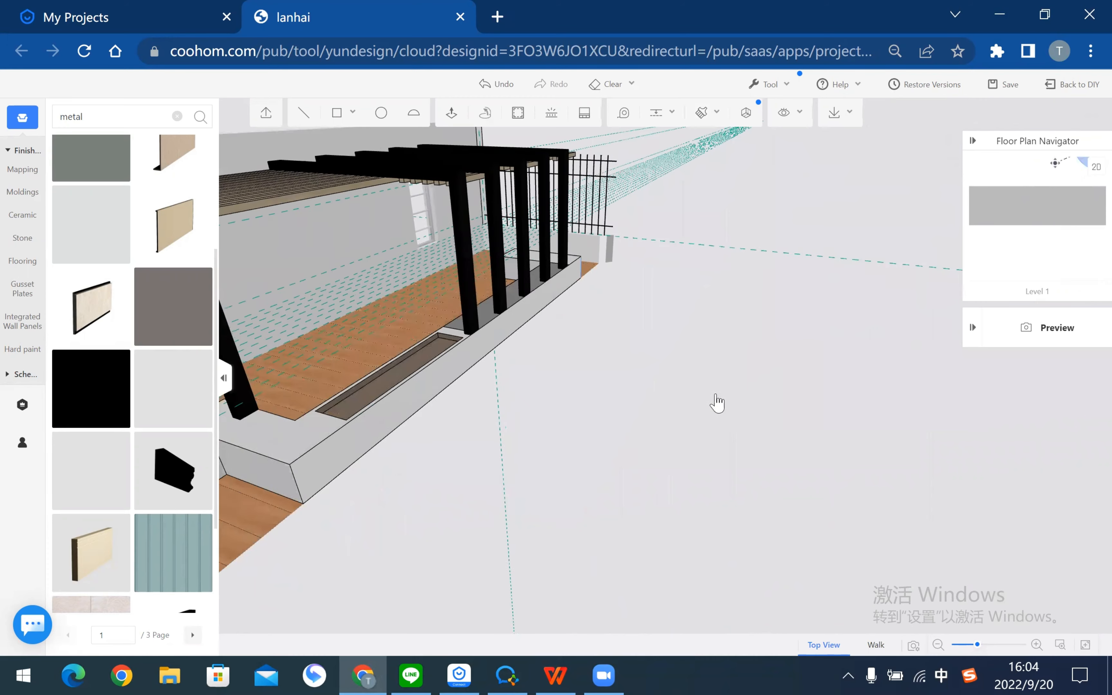
{"action": "middle_click_drag", "start_coordinate": [717, 404], "coordinate": [783, 281]}
{"action": "scroll", "coordinate": [726, 351], "scroll_direction": "down", "scroll_amount": 3}
{"action": "middle_click_drag", "start_coordinate": [731, 366], "coordinate": [261, 385]}
{"action": "scroll", "coordinate": [489, 352], "scroll_direction": "up", "scroll_amount": 1}
{"action": "scroll", "coordinate": [544, 332], "scroll_direction": "up", "scroll_amount": 3}
{"action": "middle_click_drag", "start_coordinate": [524, 296], "coordinate": [511, 268]}
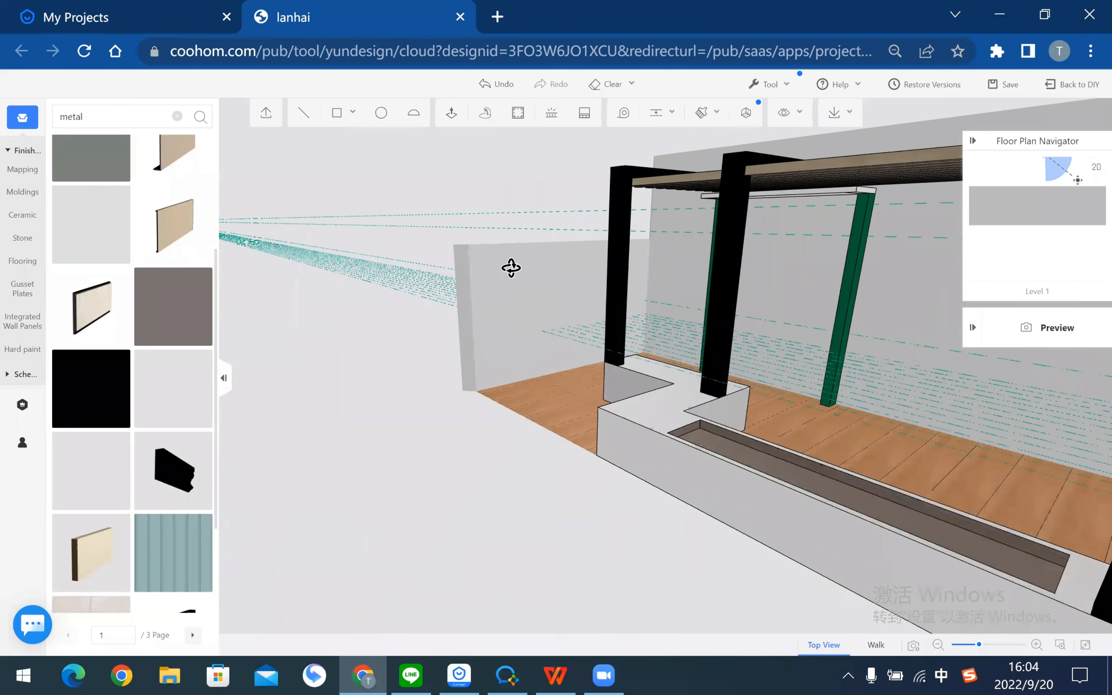
{"action": "scroll", "coordinate": [511, 268], "scroll_direction": "up", "scroll_amount": 3}
{"action": "left_click", "coordinate": [511, 269]}
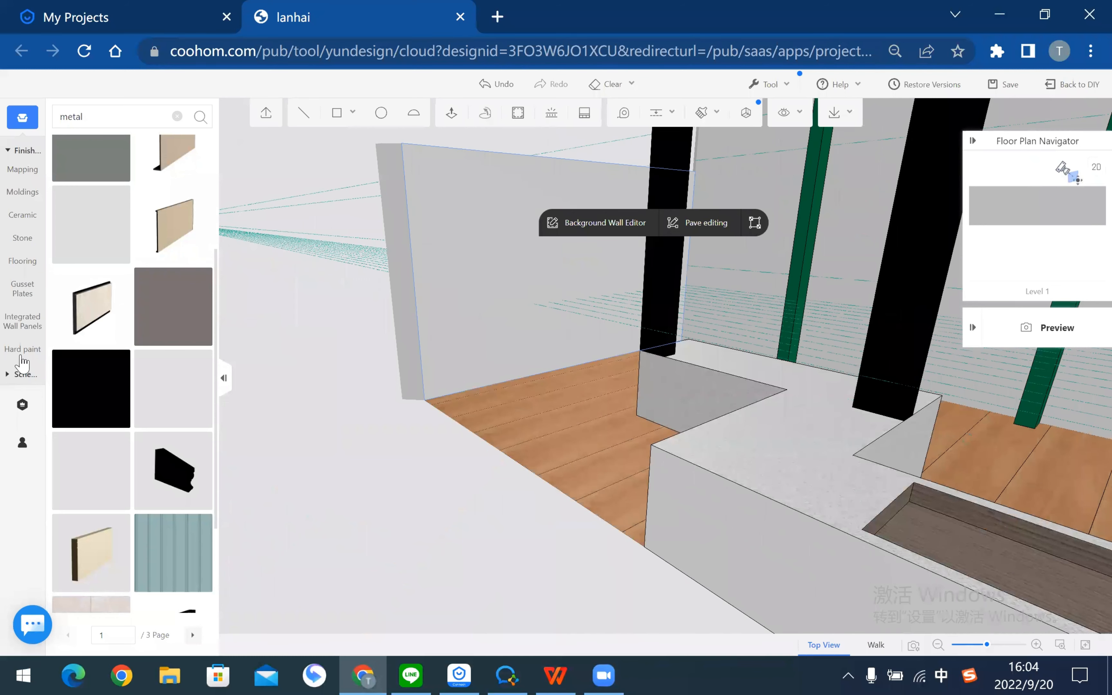
- Apply a Hard paint texture to the end wall
{"action": "left_click", "coordinate": [9, 354]}
{"action": "scroll", "coordinate": [153, 455], "scroll_direction": "down", "scroll_amount": 2}
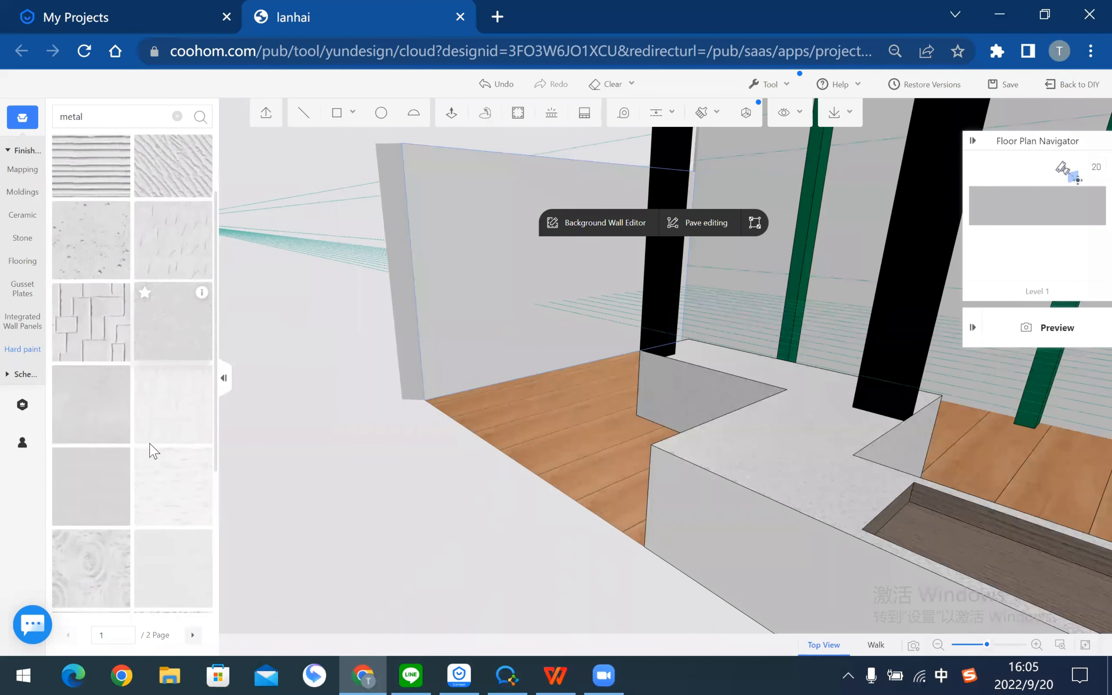
{"action": "left_click_drag", "start_coordinate": [161, 309], "coordinate": [534, 235]}
{"action": "left_click", "coordinate": [372, 532]}
{"action": "left_click_drag", "start_coordinate": [179, 338], "coordinate": [476, 280]}
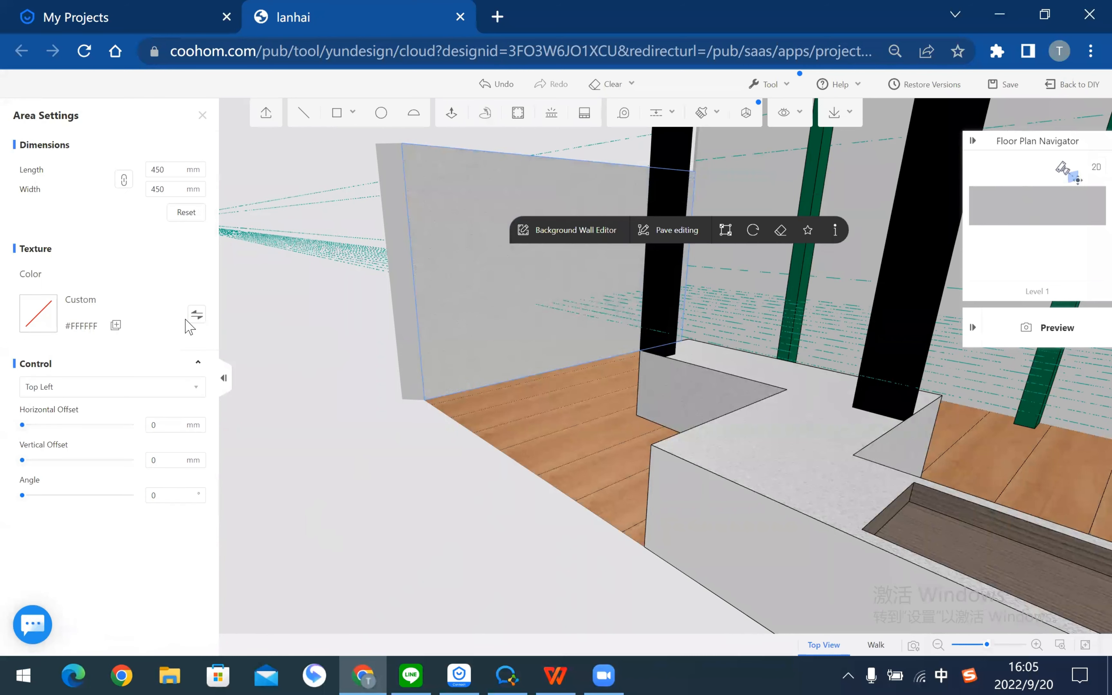
- Set the end wall's paint colour to light blue #A9C9F5
{"action": "left_click", "coordinate": [194, 316]}
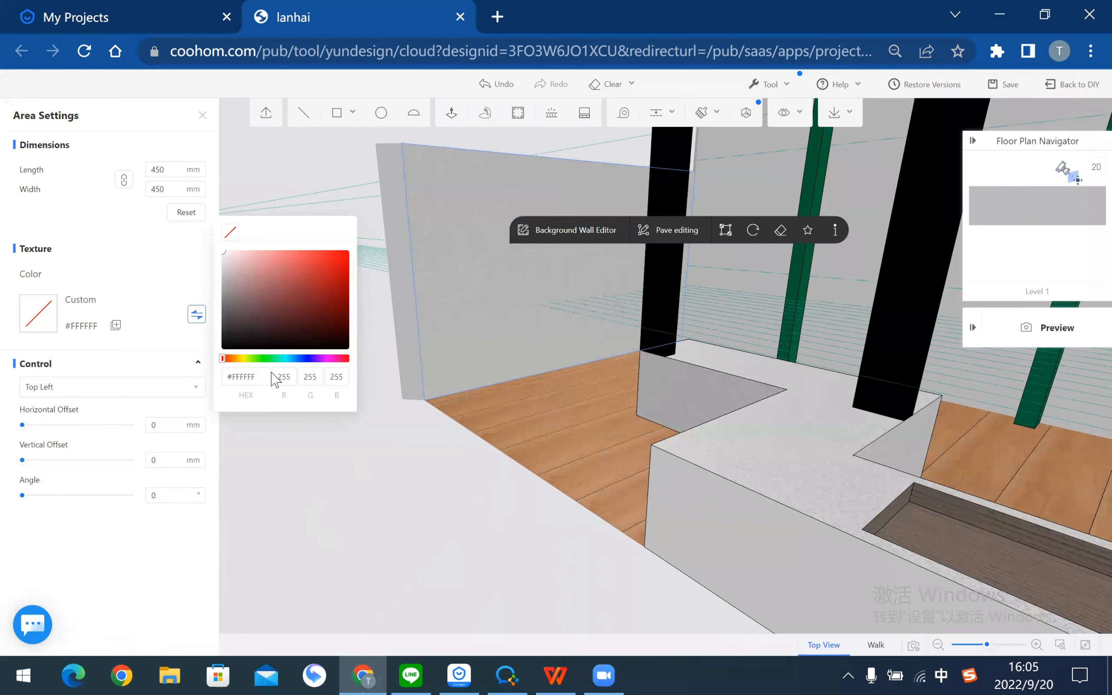
{"action": "left_click", "coordinate": [291, 359]}
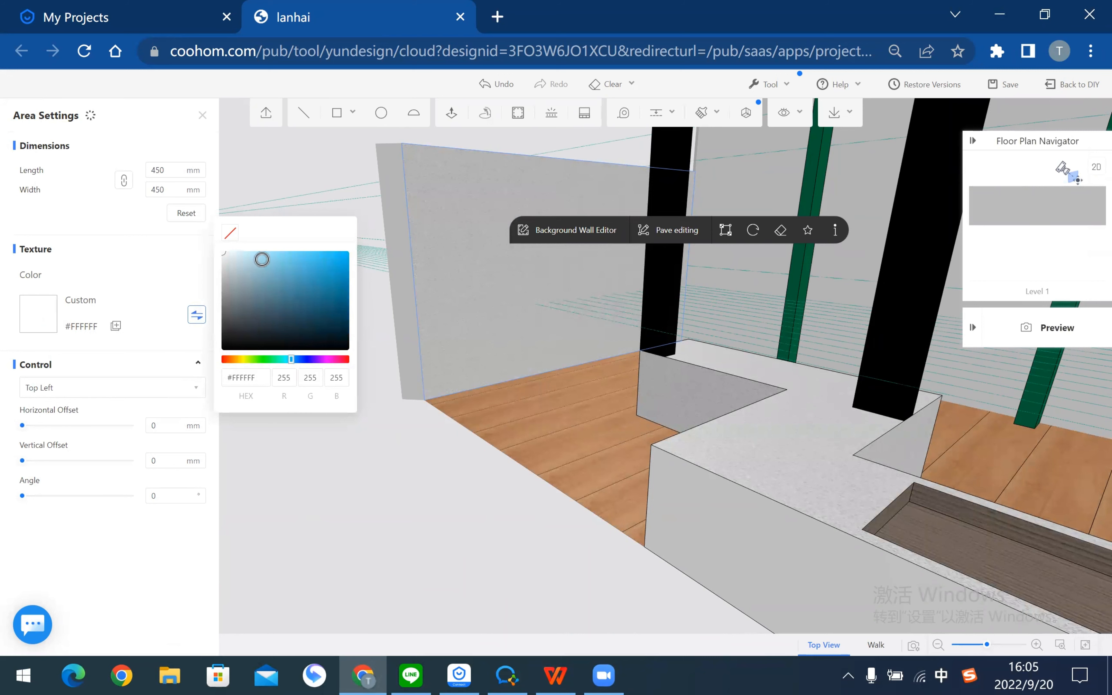
{"action": "left_click", "coordinate": [262, 255]}
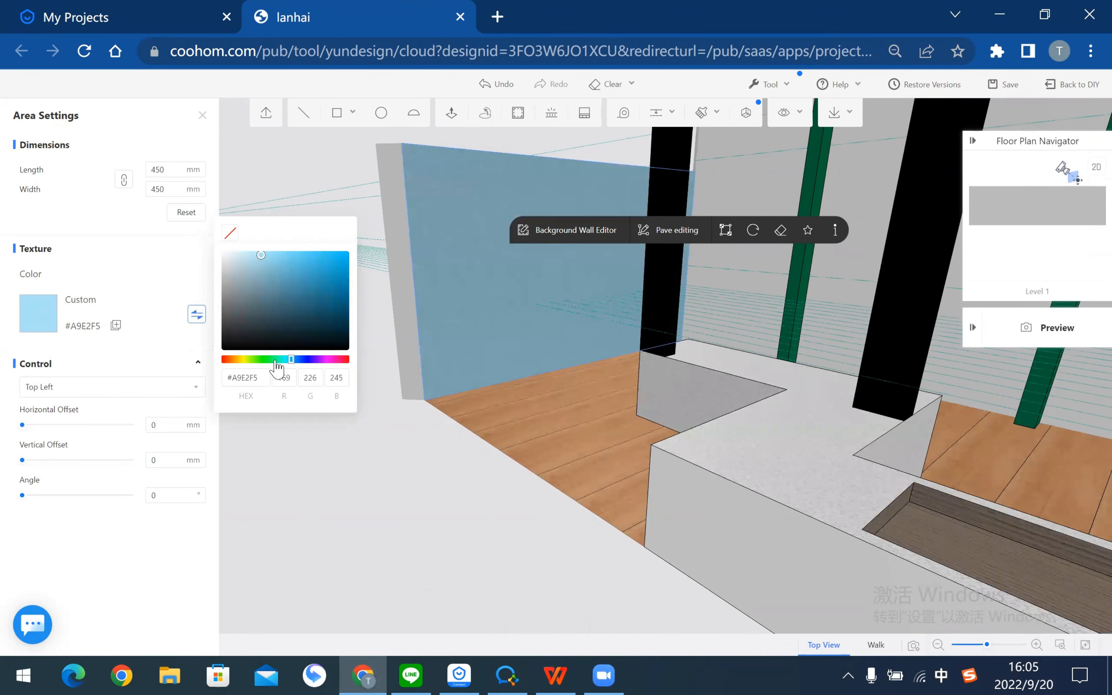
{"action": "left_click", "coordinate": [276, 360]}
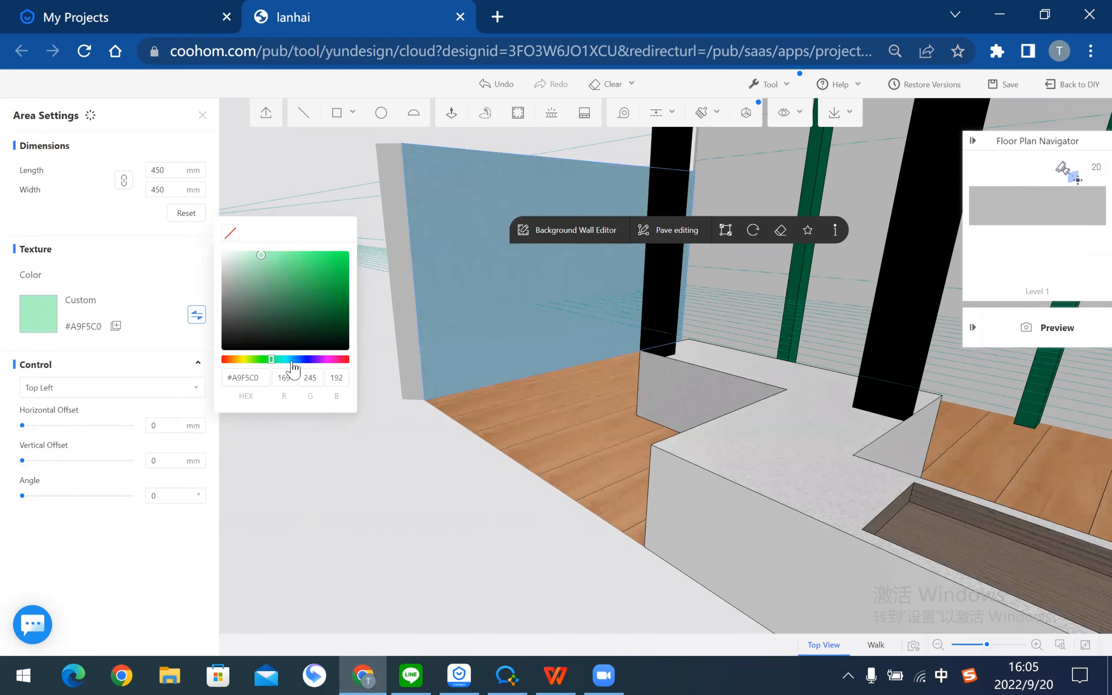
{"action": "left_click", "coordinate": [298, 360]}
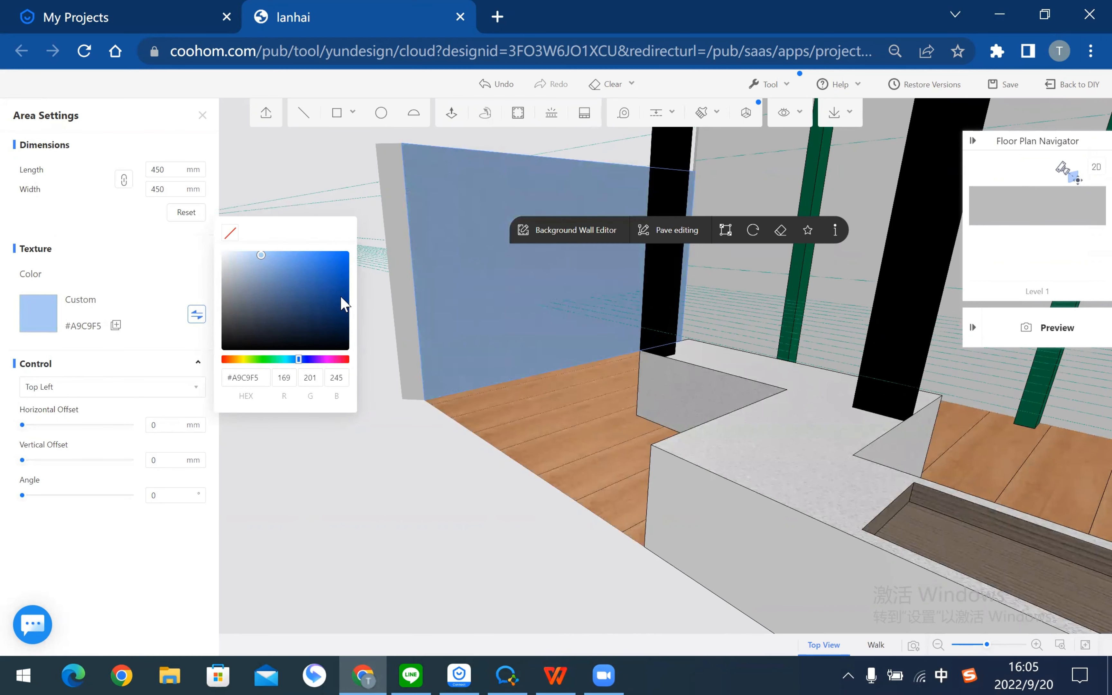
{"action": "left_click", "coordinate": [412, 489]}
{"action": "left_click_drag", "start_coordinate": [347, 448], "coordinate": [753, 193]}
- Zoom and pan along the long back wall behind the pergola, then reselect it for paving
{"action": "scroll", "coordinate": [425, 446], "scroll_direction": "down", "scroll_amount": 5}
{"action": "scroll", "coordinate": [596, 556], "scroll_direction": "up", "scroll_amount": 5}
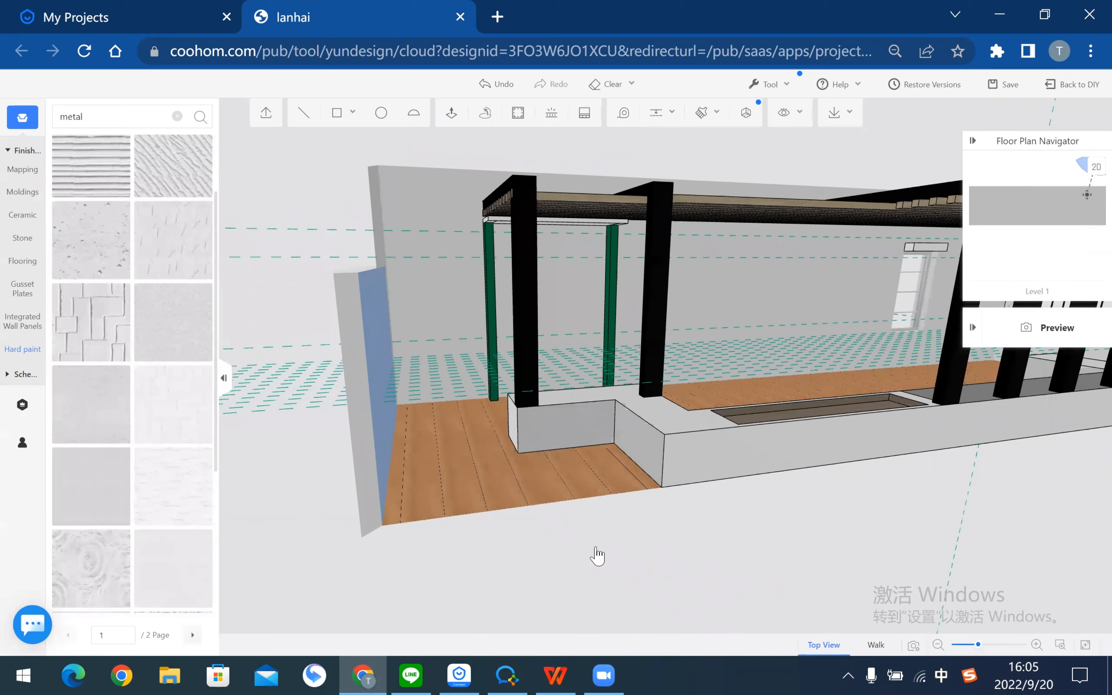
{"action": "scroll", "coordinate": [666, 323], "scroll_direction": "down", "scroll_amount": 8}
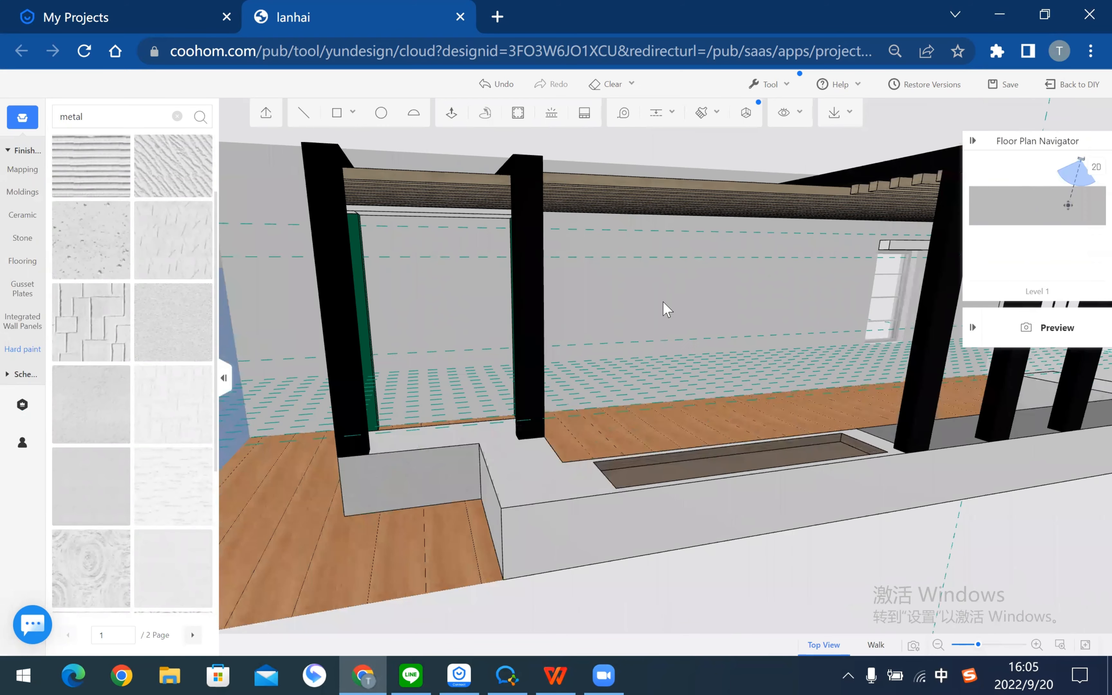
{"action": "left_click", "coordinate": [667, 312]}
{"action": "scroll", "coordinate": [653, 363], "scroll_direction": "down", "scroll_amount": 5}
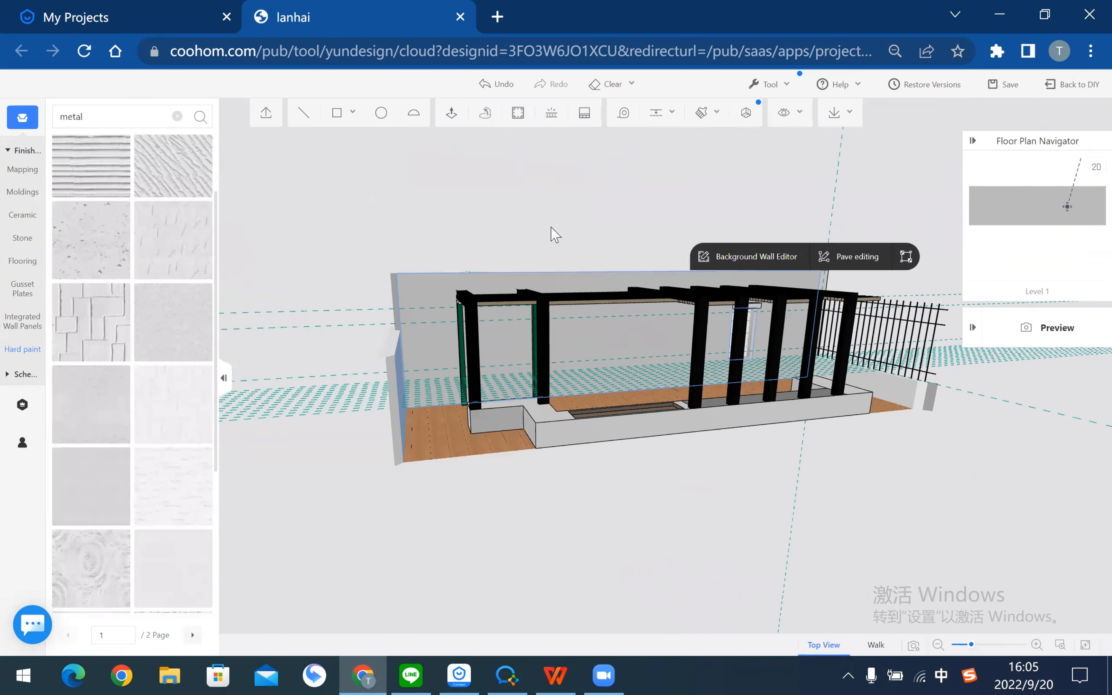
{"action": "scroll", "coordinate": [556, 235], "scroll_direction": "up", "scroll_amount": 3}
{"action": "right_click_drag", "start_coordinate": [573, 337], "coordinate": [526, 200]}
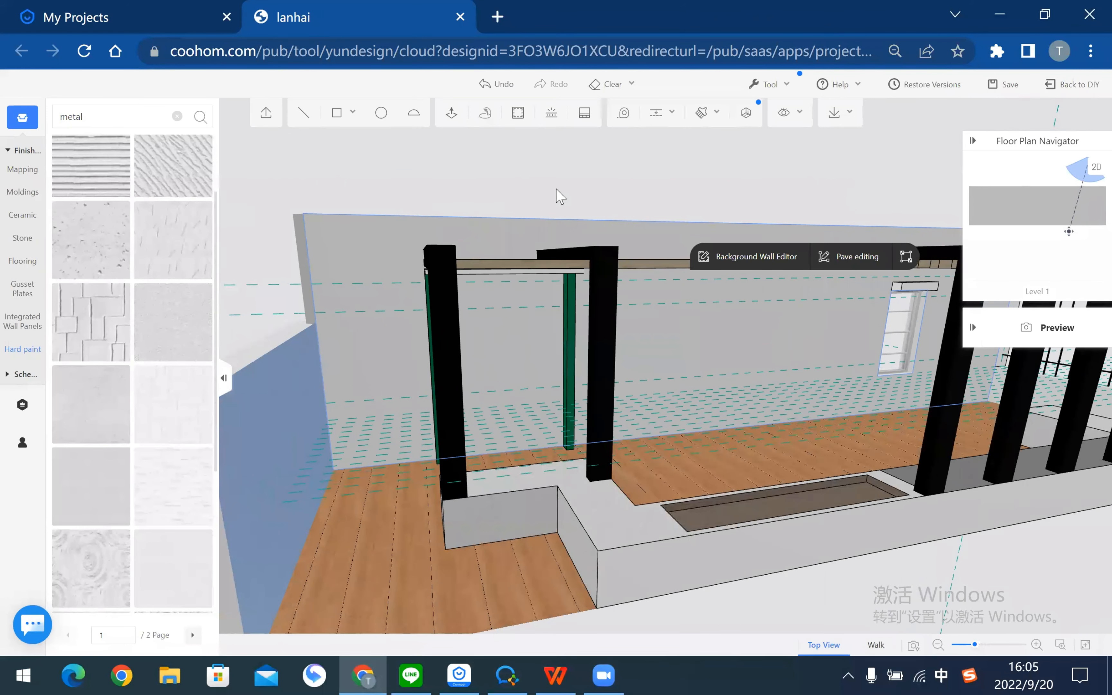
{"action": "left_click", "coordinate": [470, 202]}
{"action": "right_click_drag", "start_coordinate": [531, 292], "coordinate": [584, 313]}
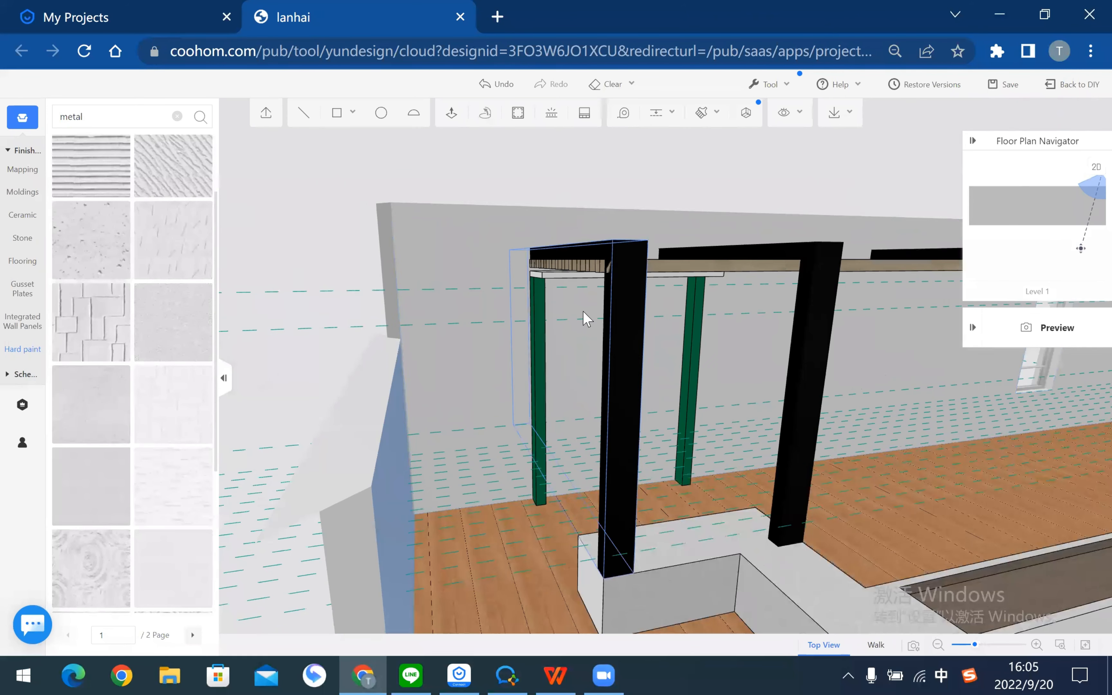
{"action": "left_click", "coordinate": [489, 256]}
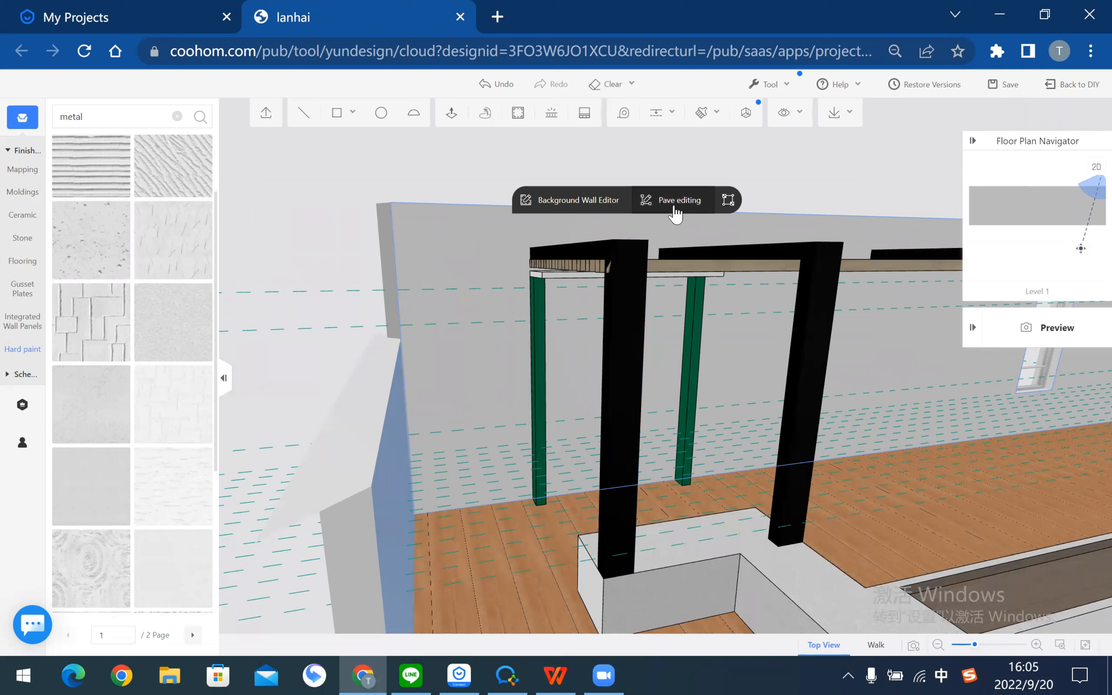
- Pave the back wall with the Slate 0025 tile from the tile finishes library
{"action": "left_click", "coordinate": [675, 210]}
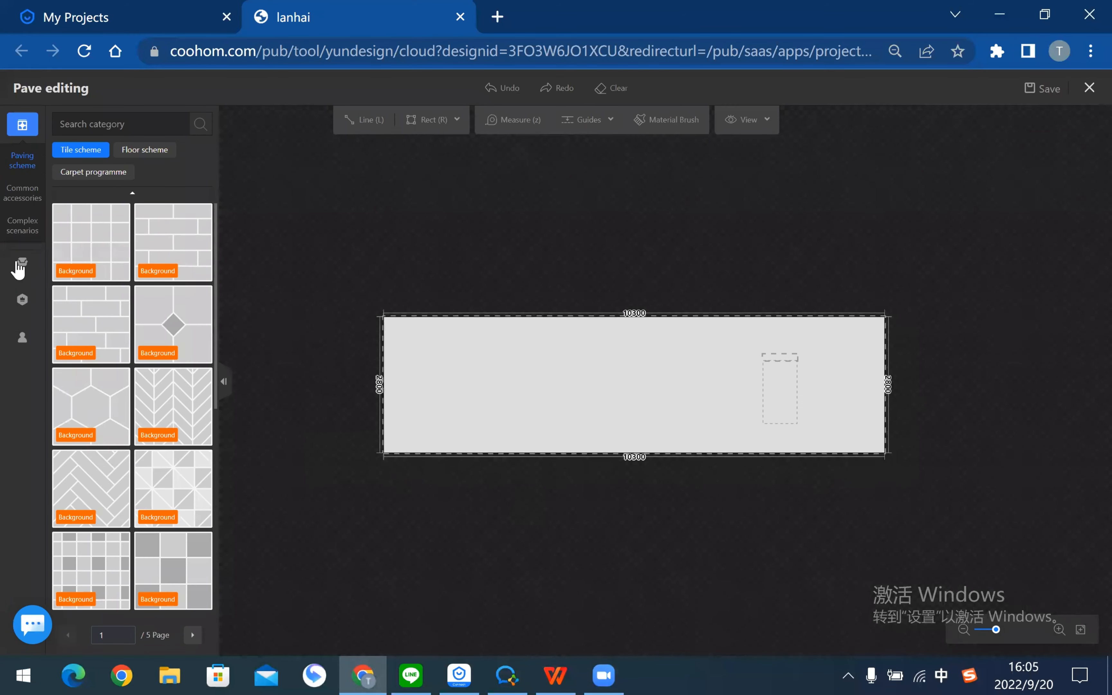
{"action": "left_click", "coordinate": [20, 266]}
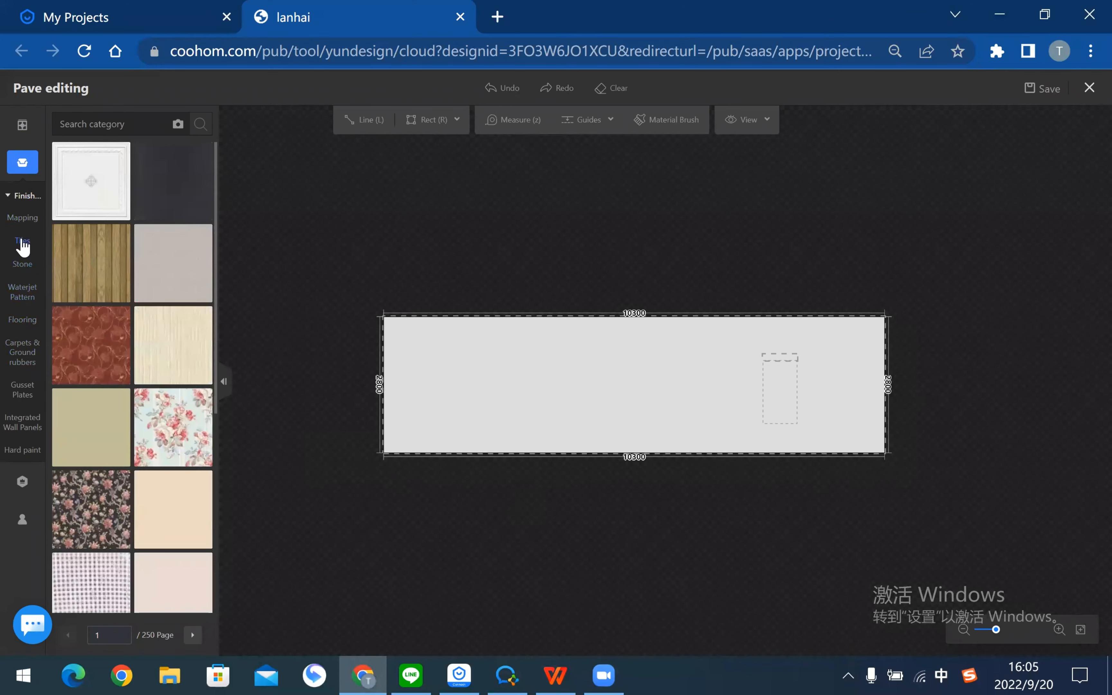
{"action": "left_click", "coordinate": [21, 270]}
{"action": "left_click", "coordinate": [24, 248]}
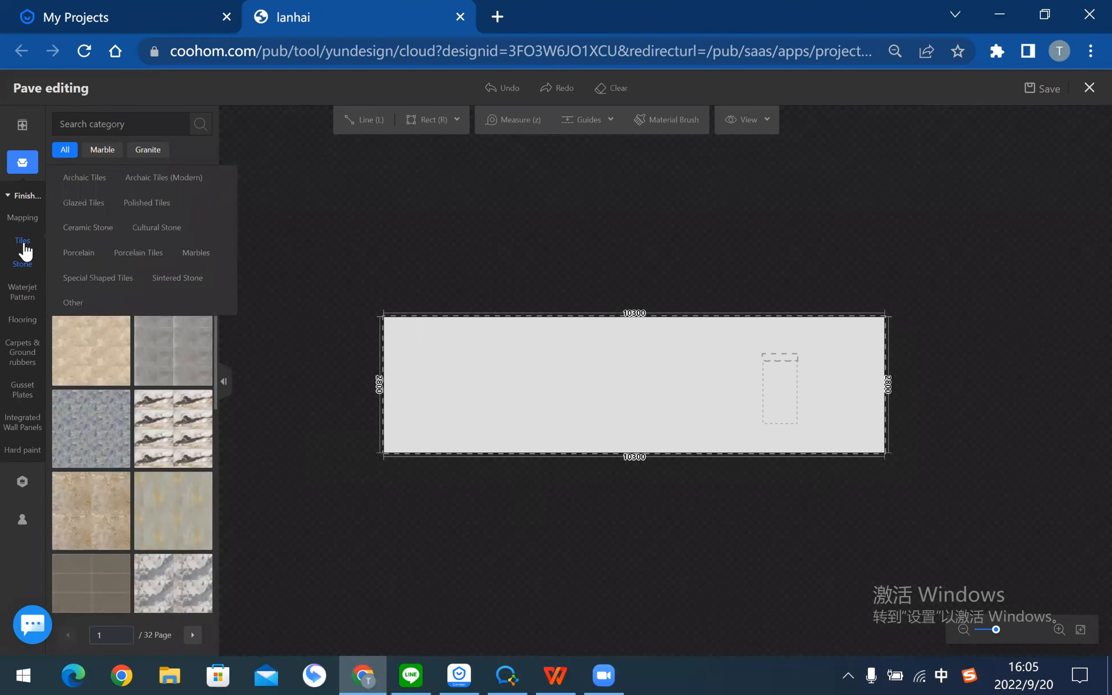
{"action": "scroll", "coordinate": [184, 456], "scroll_direction": "down", "scroll_amount": 3}
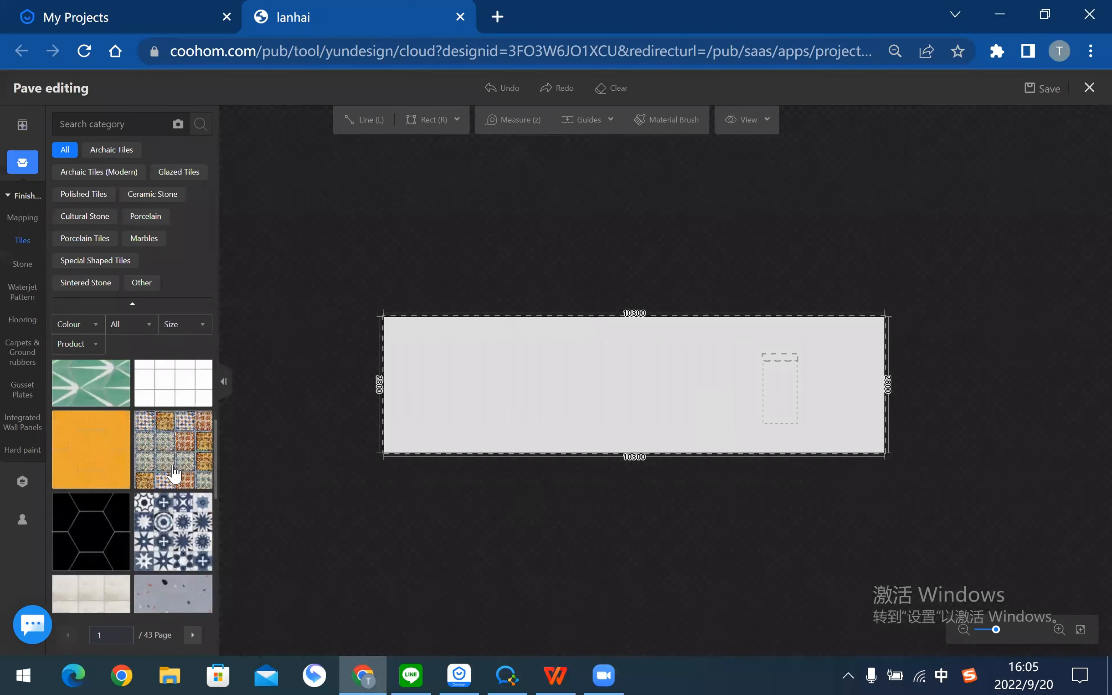
{"action": "scroll", "coordinate": [202, 445], "scroll_direction": "up", "scroll_amount": 1}
{"action": "mouse_move", "coordinate": [203, 445]}
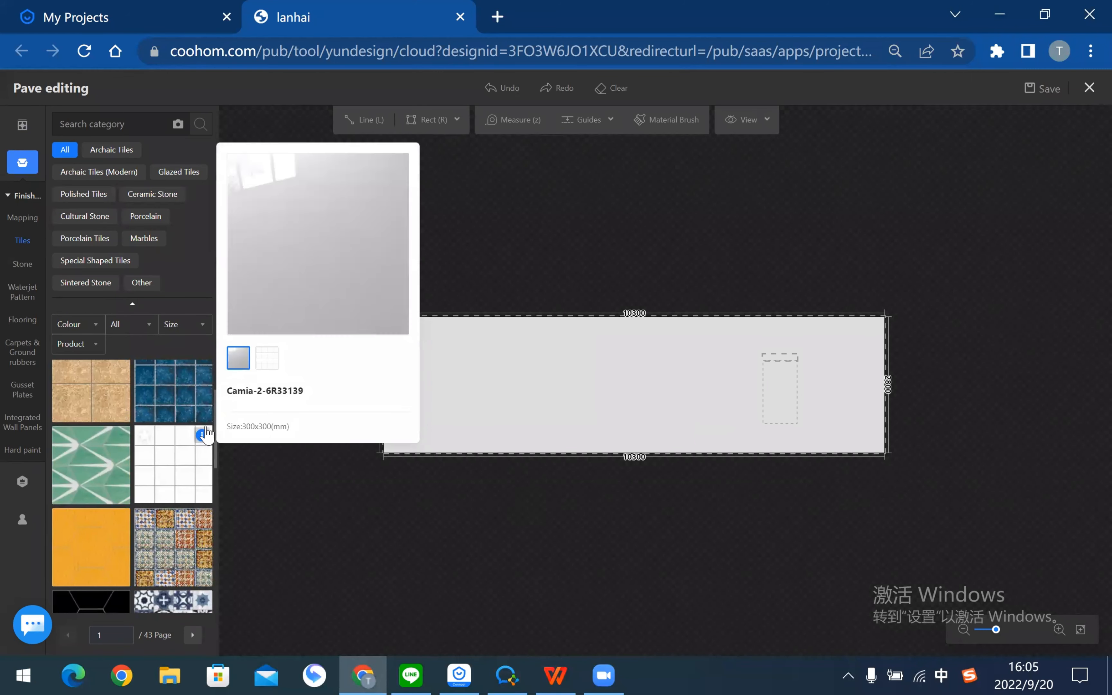
{"action": "left_click", "coordinate": [259, 361]}
{"action": "left_click", "coordinate": [239, 366]}
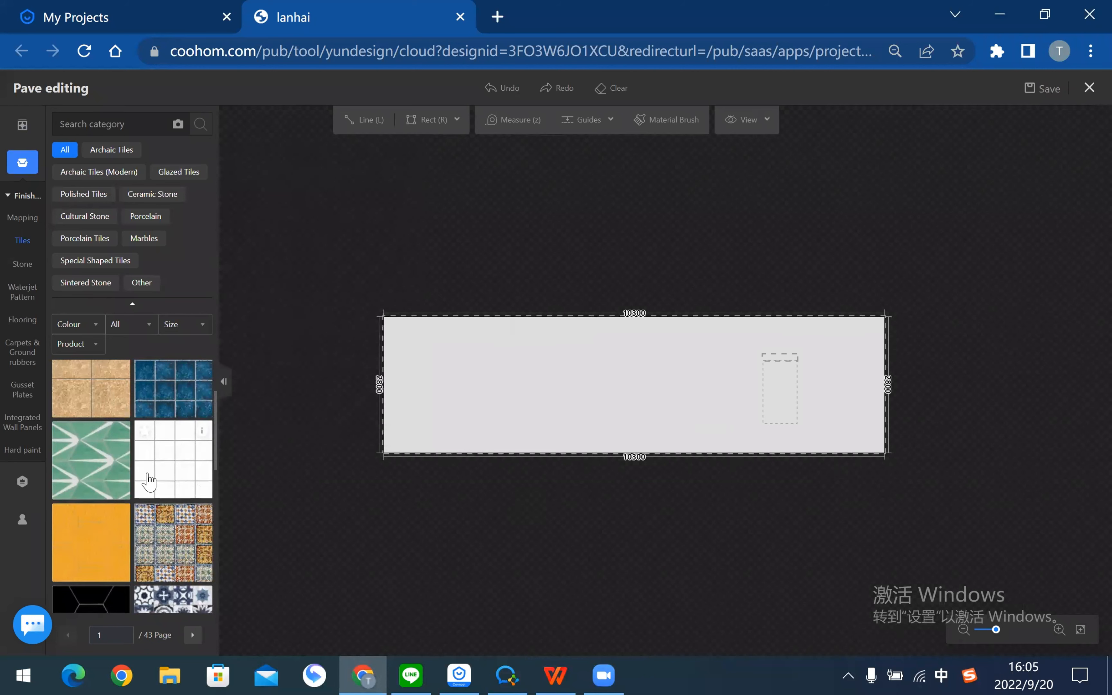
{"action": "scroll", "coordinate": [120, 404], "scroll_direction": "down", "scroll_amount": 4}
{"action": "mouse_move", "coordinate": [120, 391]}
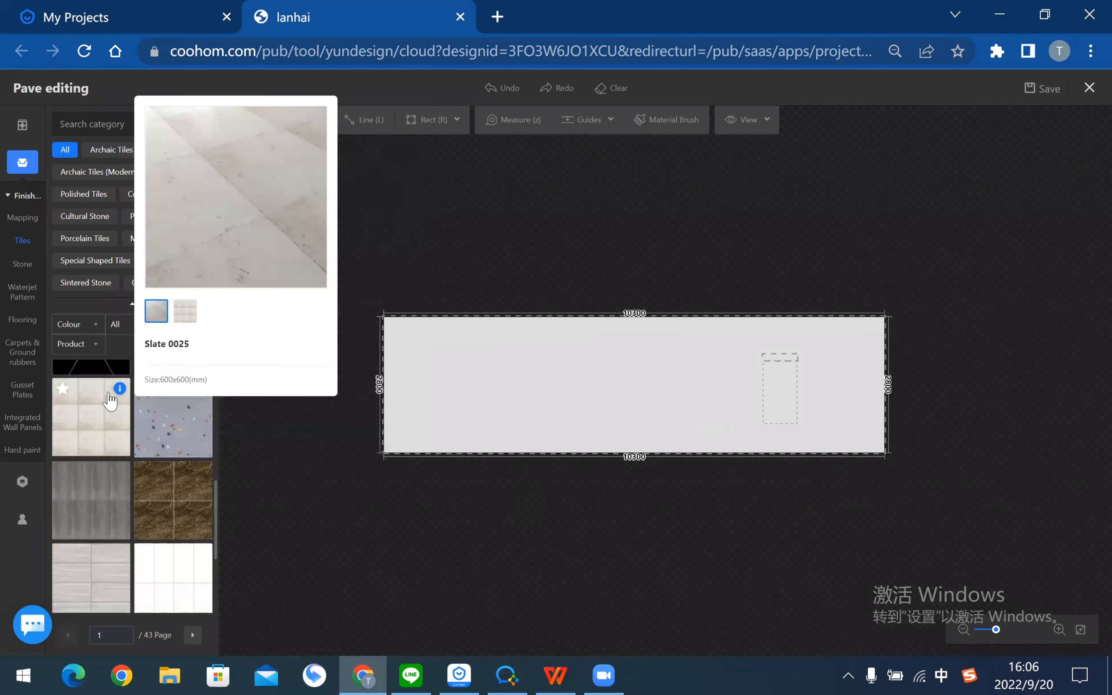
{"action": "left_click", "coordinate": [124, 418]}
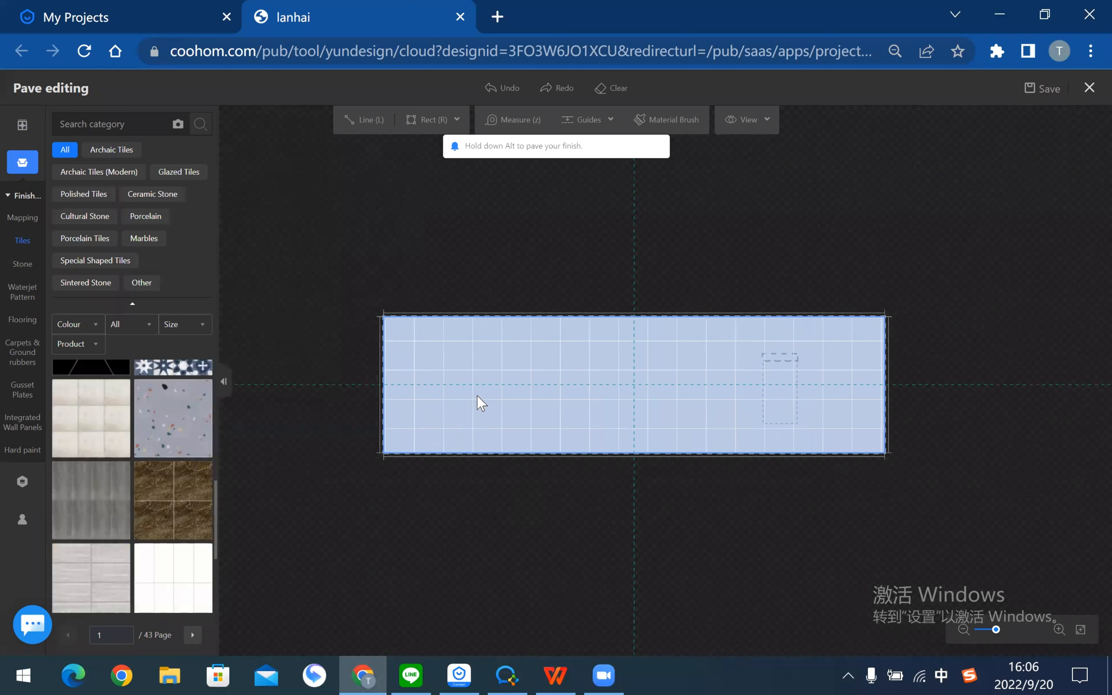
{"action": "left_click", "coordinate": [403, 437]}
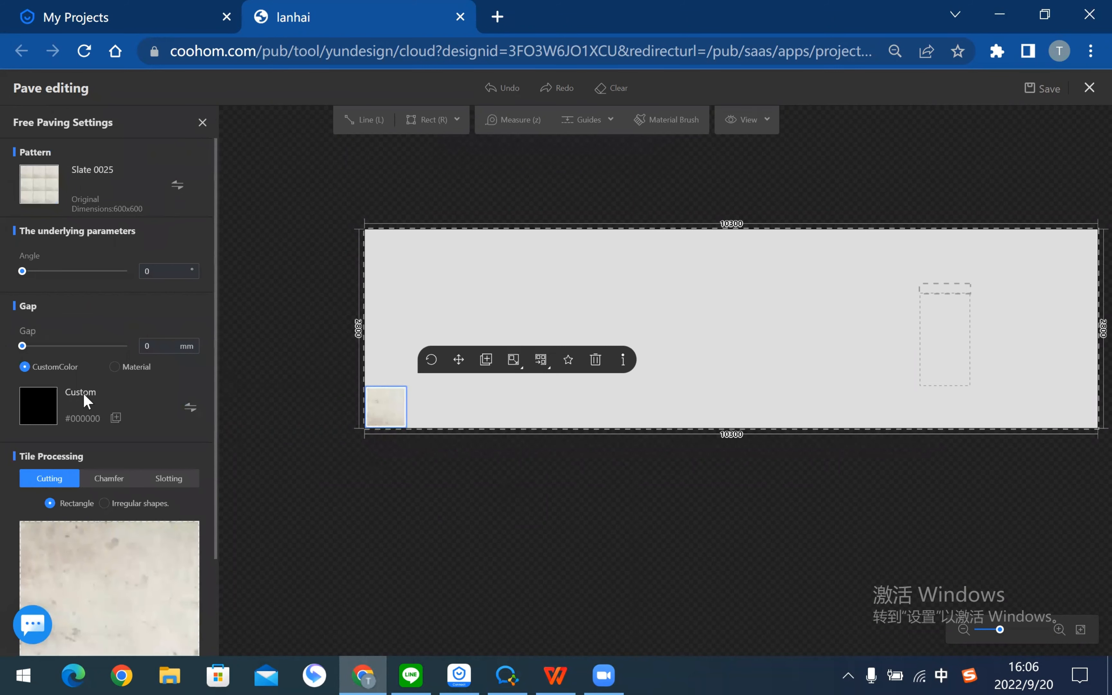
- Set the slate tiles to a Grid layout with a 2.5 mm gap
{"action": "left_click", "coordinate": [543, 360]}
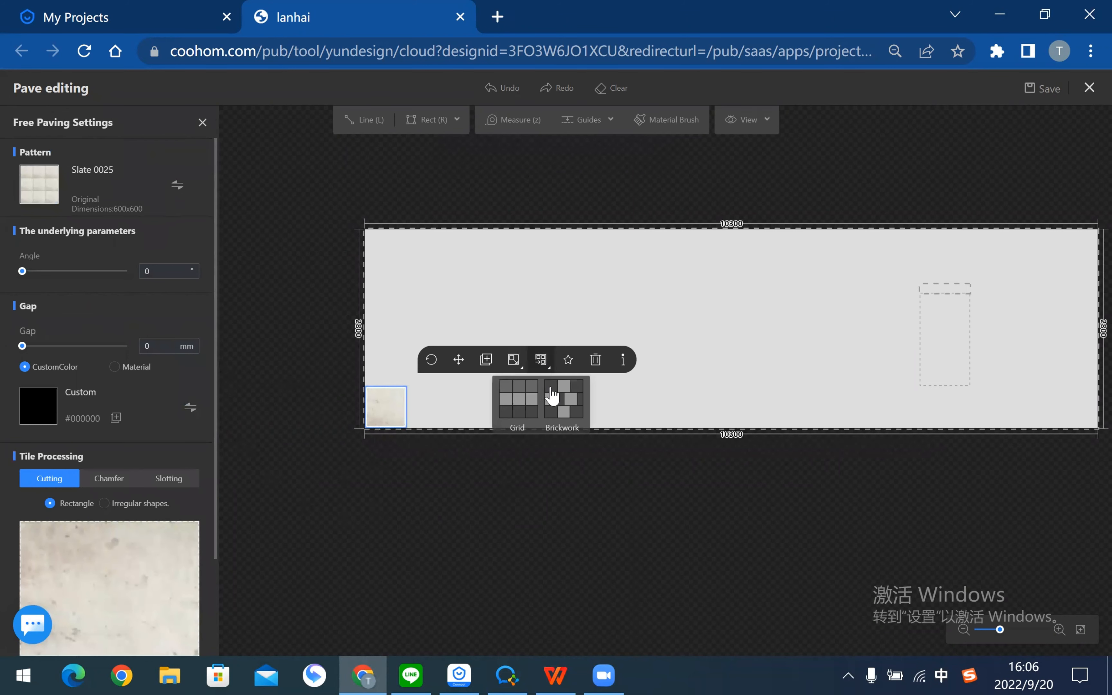
{"action": "left_click", "coordinate": [527, 414]}
{"action": "scroll", "coordinate": [633, 508], "scroll_direction": "down", "scroll_amount": 4}
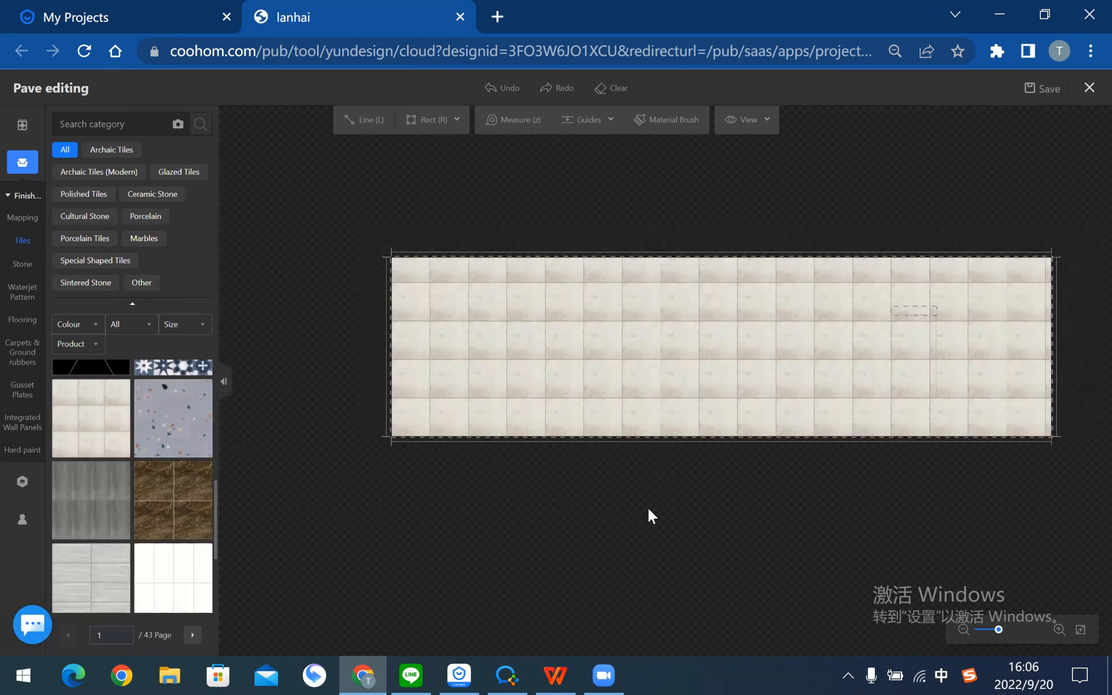
{"action": "scroll", "coordinate": [699, 360], "scroll_direction": "up", "scroll_amount": 3}
{"action": "left_click", "coordinate": [848, 339]}
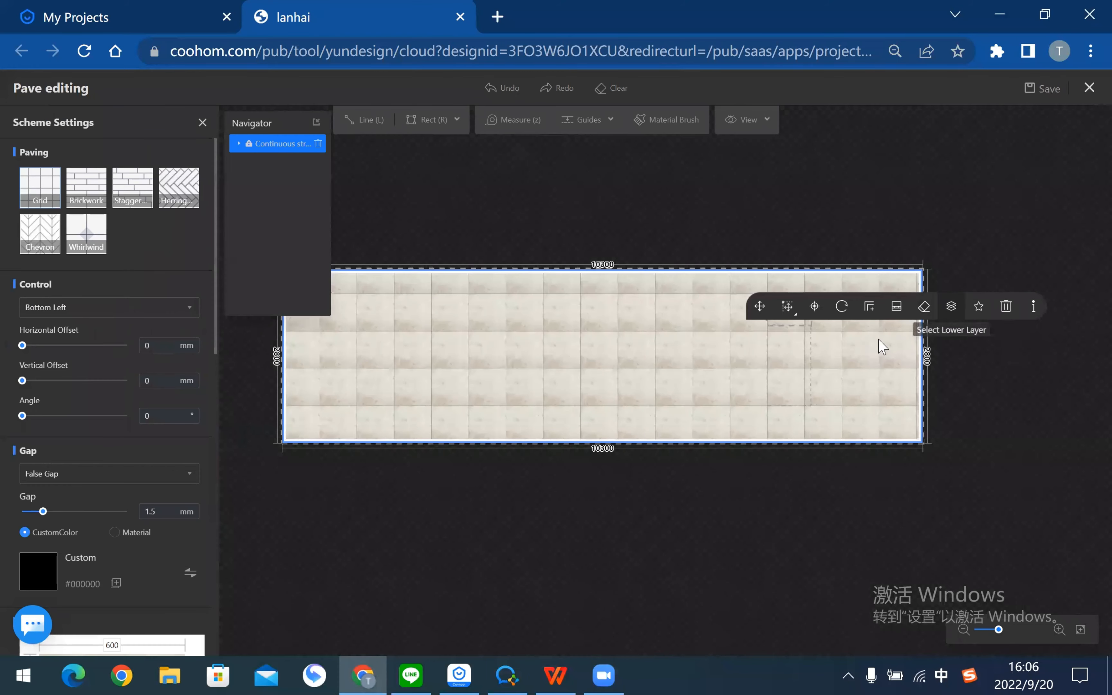
{"action": "left_click", "coordinate": [741, 510]}
{"action": "left_click", "coordinate": [608, 410]}
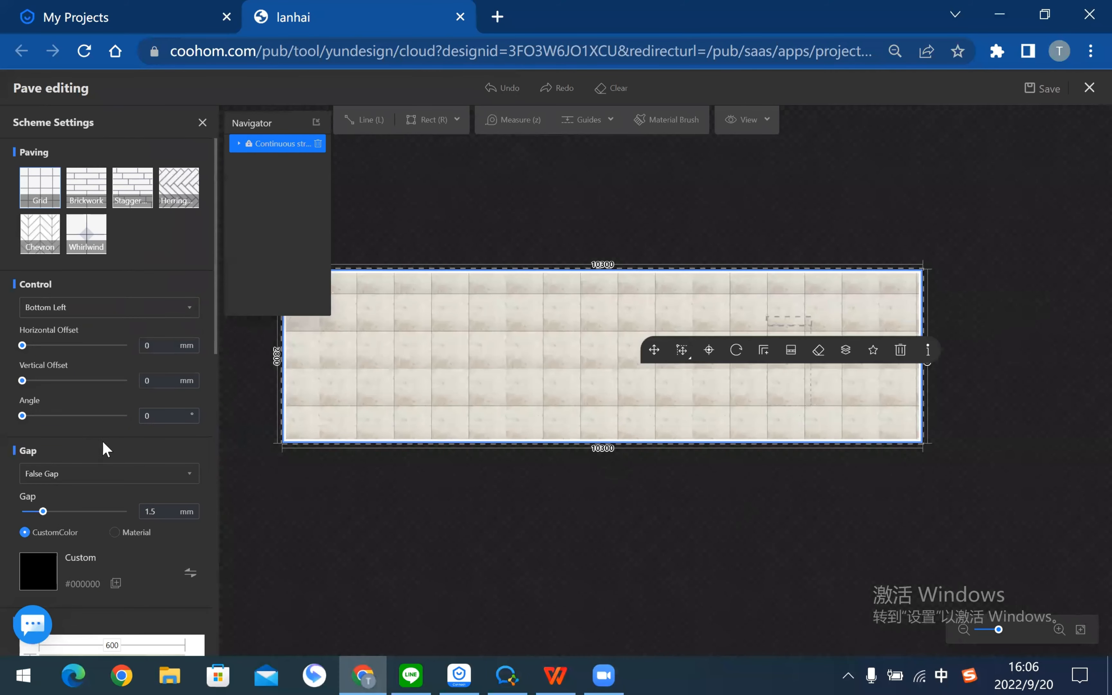
{"action": "scroll", "coordinate": [152, 434], "scroll_direction": "down", "scroll_amount": 10}
{"action": "scroll", "coordinate": [152, 435], "scroll_direction": "up", "scroll_amount": 6}
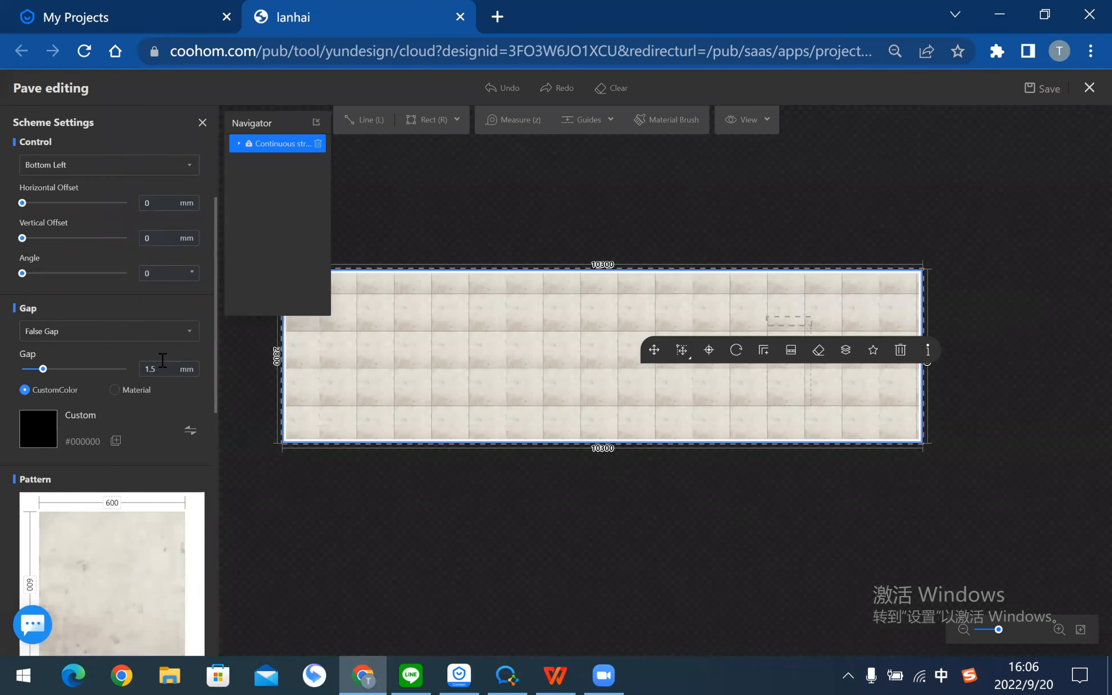
{"action": "left_click", "coordinate": [162, 371]}
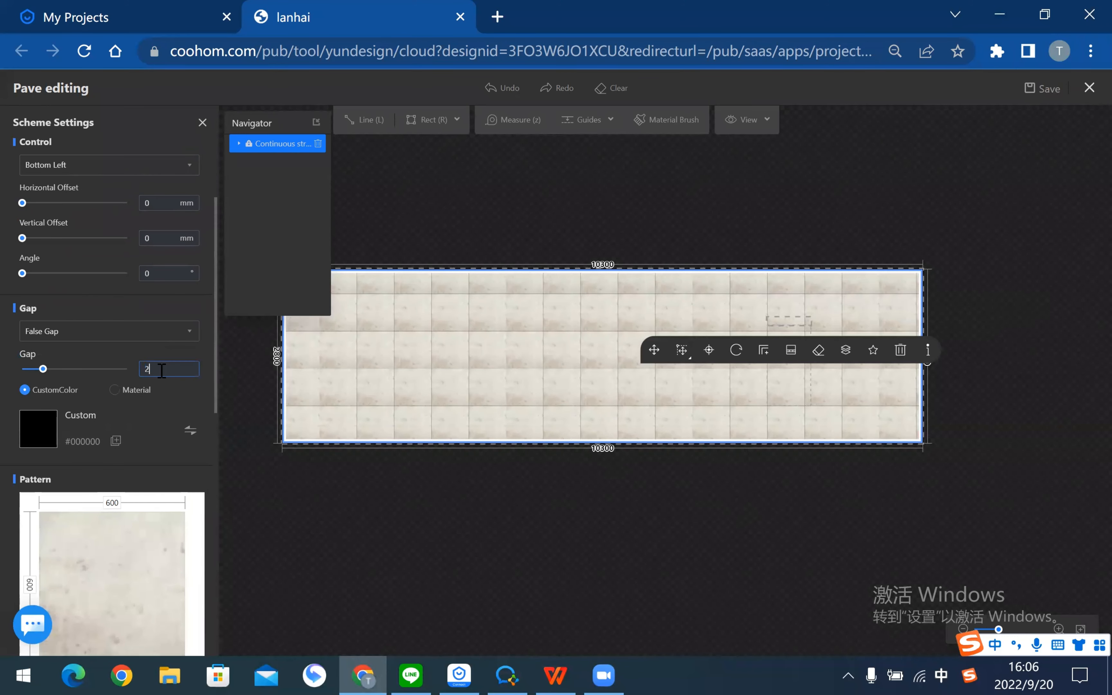
{"action": "key", "text": "Return"}
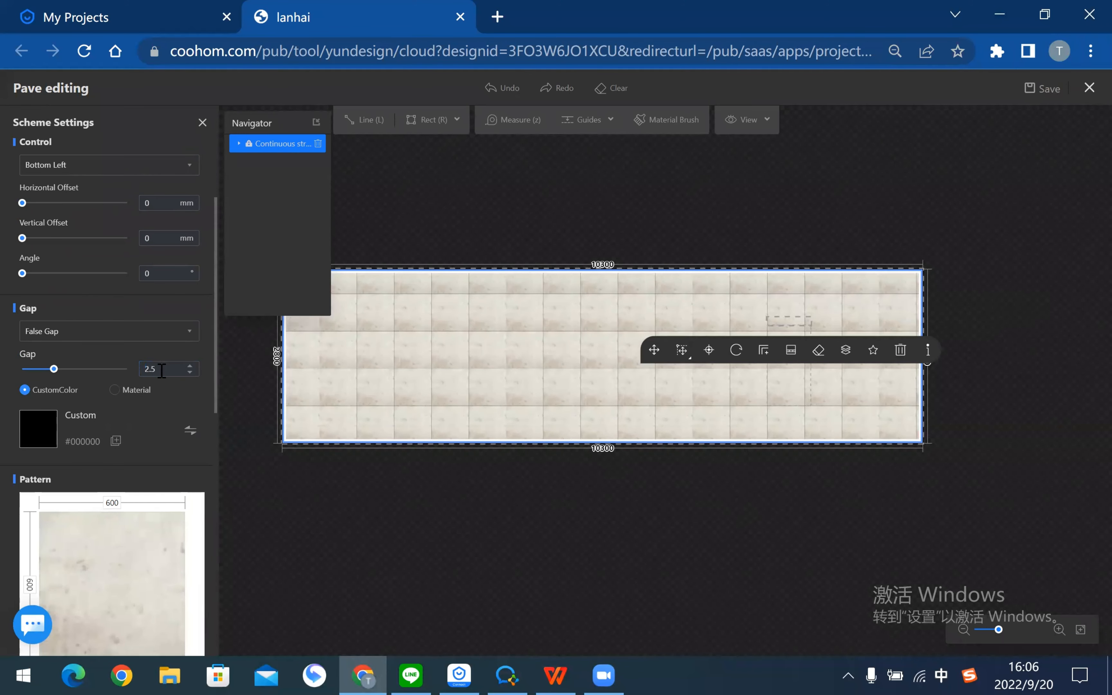
{"action": "left_click", "coordinate": [465, 464]}
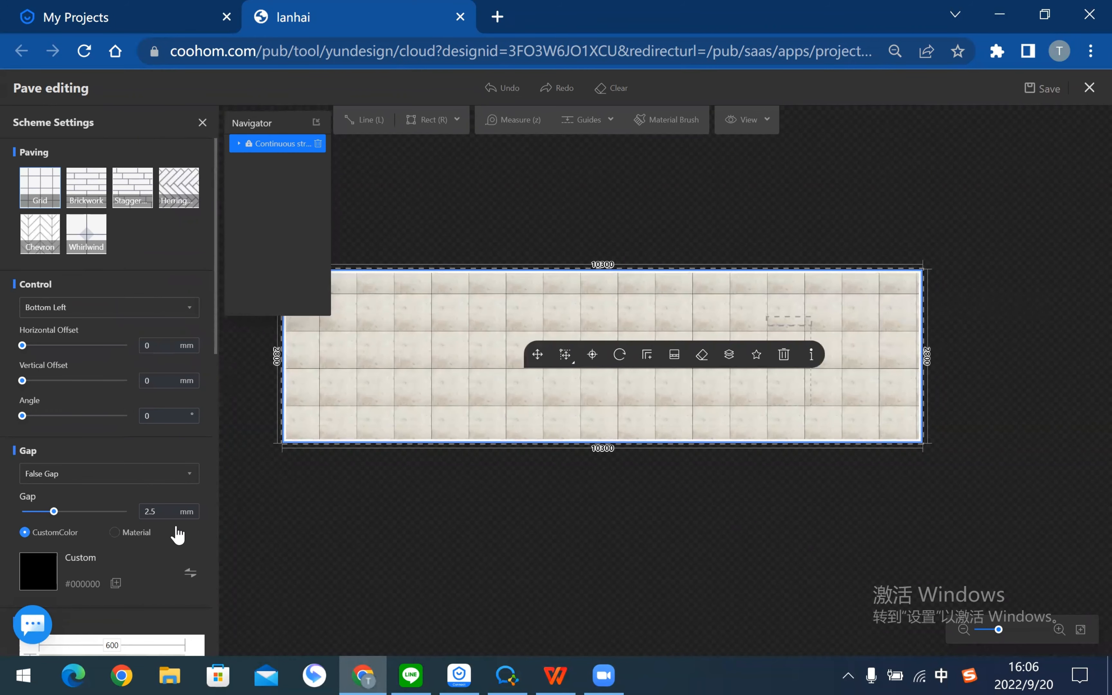
{"action": "left_click", "coordinate": [562, 552]}
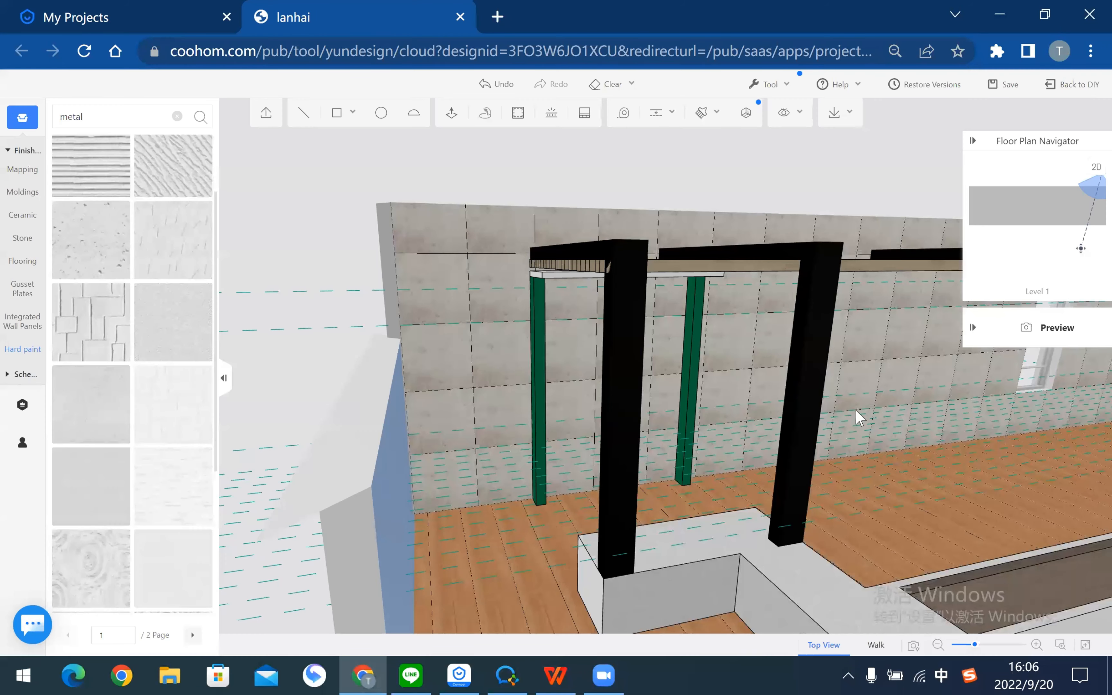
- Frame the whole terrace in 3D, then save via Back to DIY to reach the floor plan
{"action": "left_click_drag", "start_coordinate": [857, 417], "coordinate": [561, 420]}
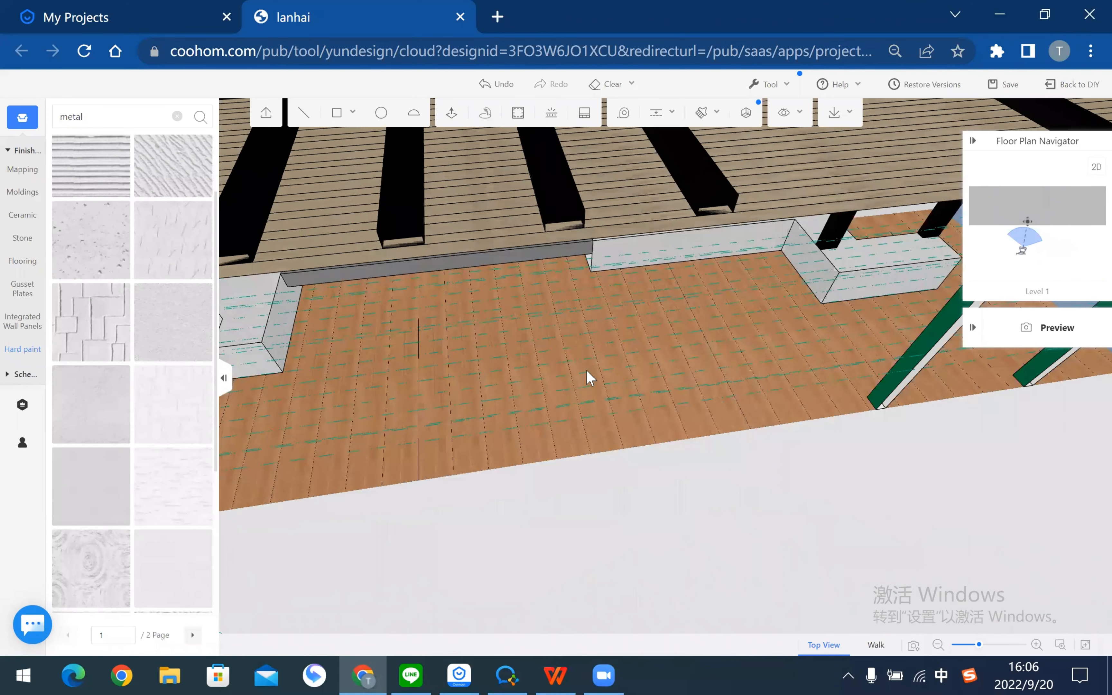
{"action": "scroll", "coordinate": [591, 378], "scroll_direction": "down", "scroll_amount": 6}
{"action": "right_click_drag", "start_coordinate": [628, 317], "coordinate": [642, 377]}
{"action": "scroll", "coordinate": [642, 377], "scroll_direction": "up", "scroll_amount": 2}
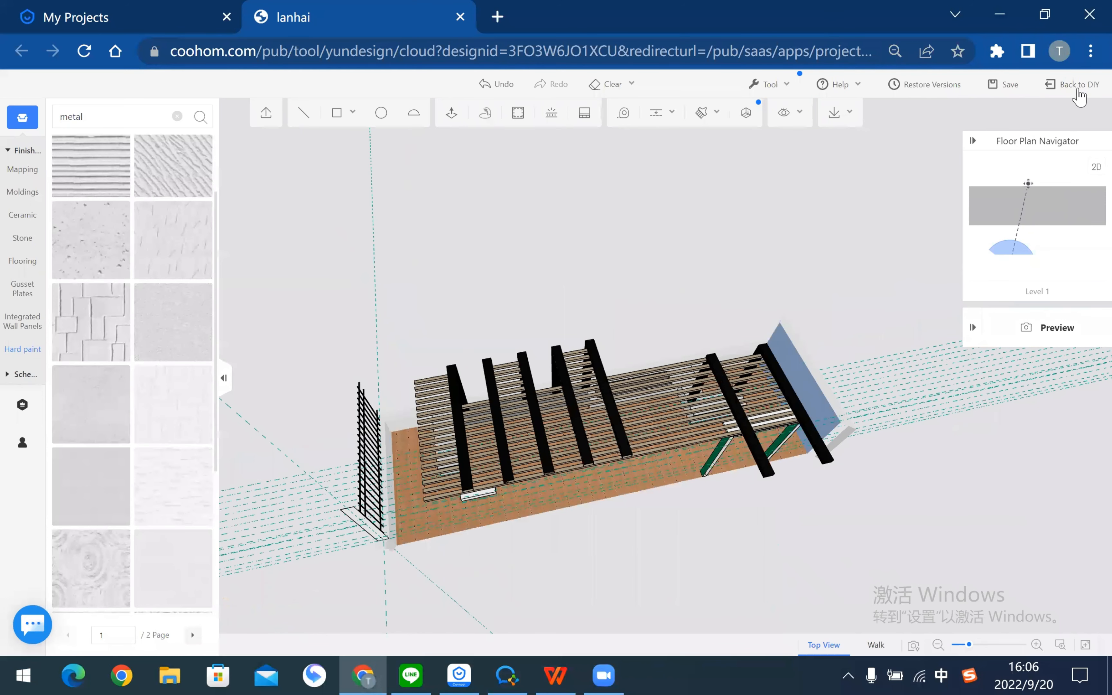
{"action": "left_click", "coordinate": [1073, 85]}
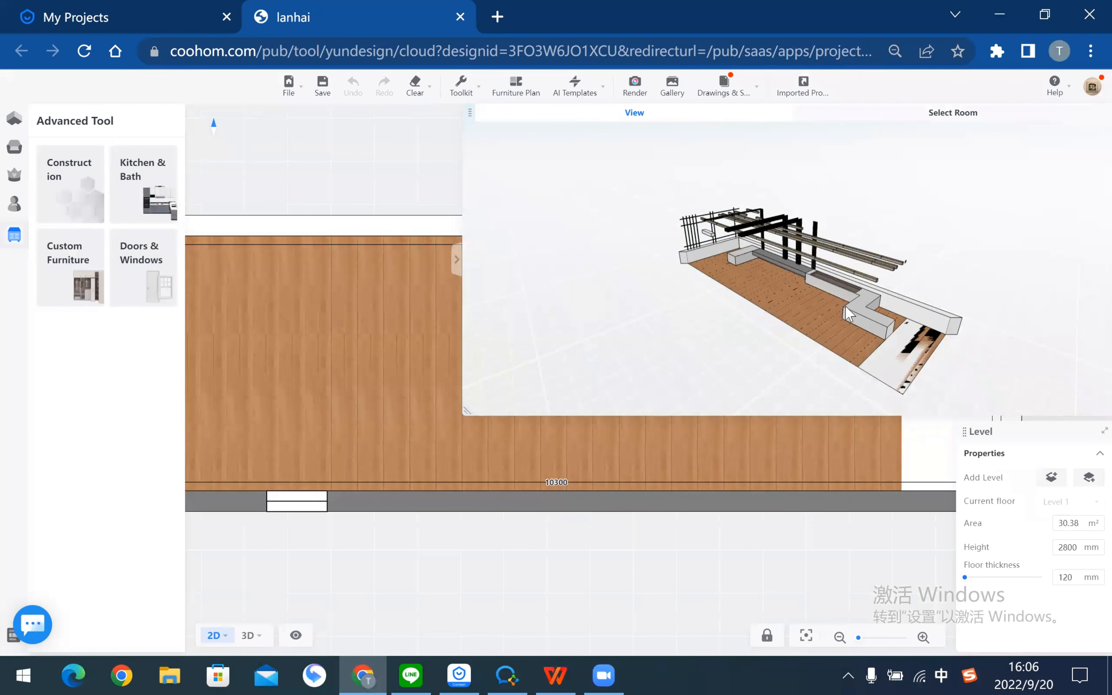
- Shrink the 3-D preview panel and switch the main view to 3D
{"action": "left_click_drag", "start_coordinate": [808, 314], "coordinate": [993, 264]}
{"action": "scroll", "coordinate": [745, 303], "scroll_direction": "down", "scroll_amount": 3}
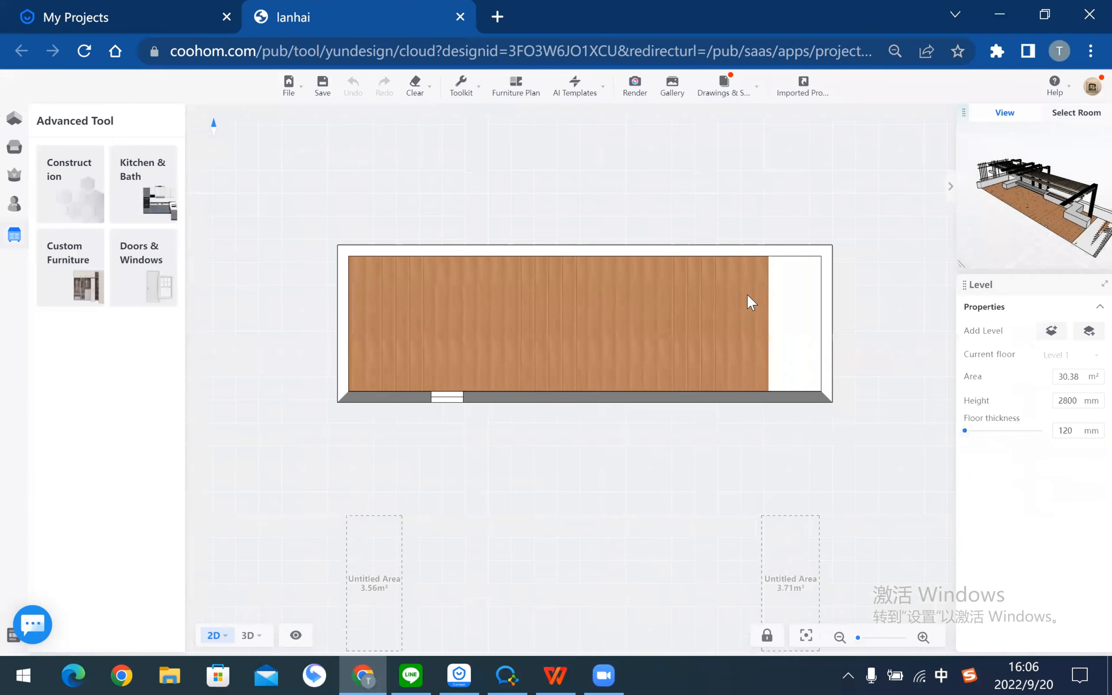
{"action": "scroll", "coordinate": [740, 300], "scroll_direction": "up", "scroll_amount": 3}
{"action": "mouse_move", "coordinate": [249, 644]}
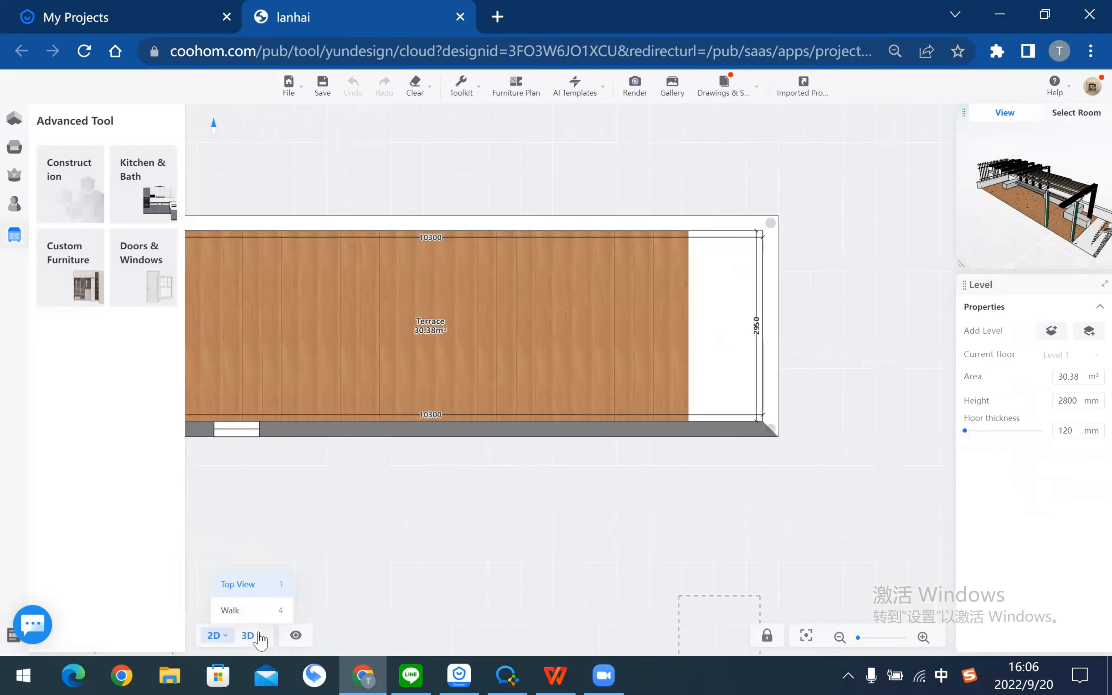
{"action": "key", "text": "3"}
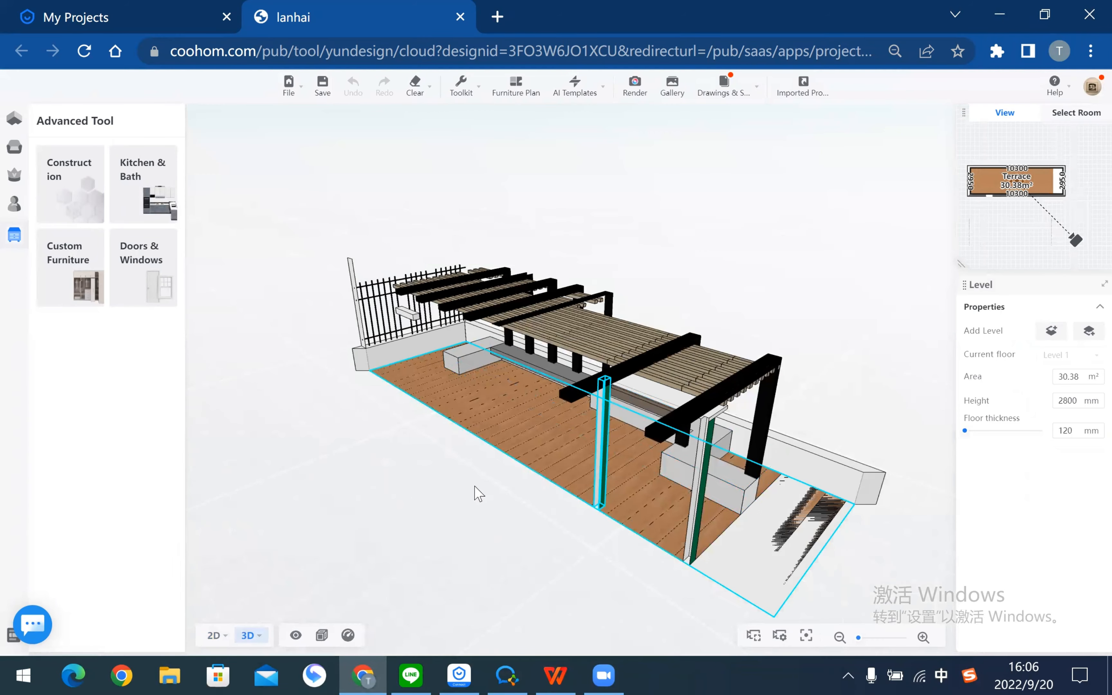
- Orbit to a higher angle, select the terrace floor, and save with Ctrl+S
{"action": "right_click_drag", "start_coordinate": [482, 515], "coordinate": [402, 504]}
{"action": "scroll", "coordinate": [770, 422], "scroll_direction": "up", "scroll_amount": 4}
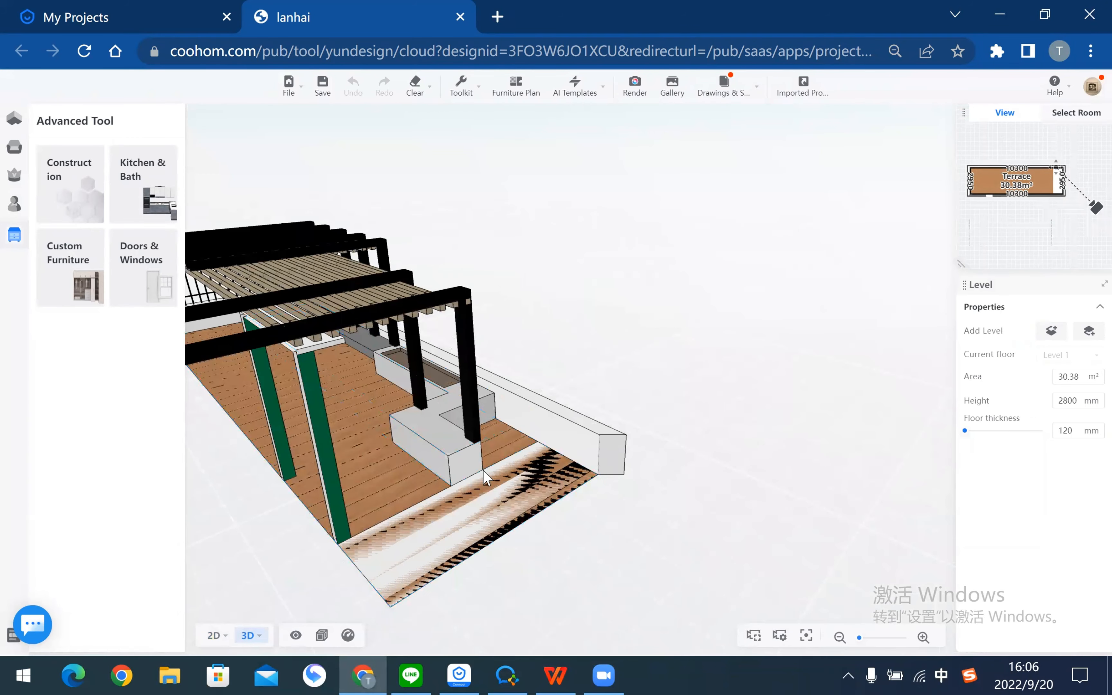
{"action": "scroll", "coordinate": [391, 493], "scroll_direction": "down", "scroll_amount": 2}
{"action": "scroll", "coordinate": [391, 493], "scroll_direction": "down", "scroll_amount": 3}
{"action": "left_click_drag", "start_coordinate": [501, 508], "coordinate": [584, 432]}
{"action": "left_click", "coordinate": [581, 432]}
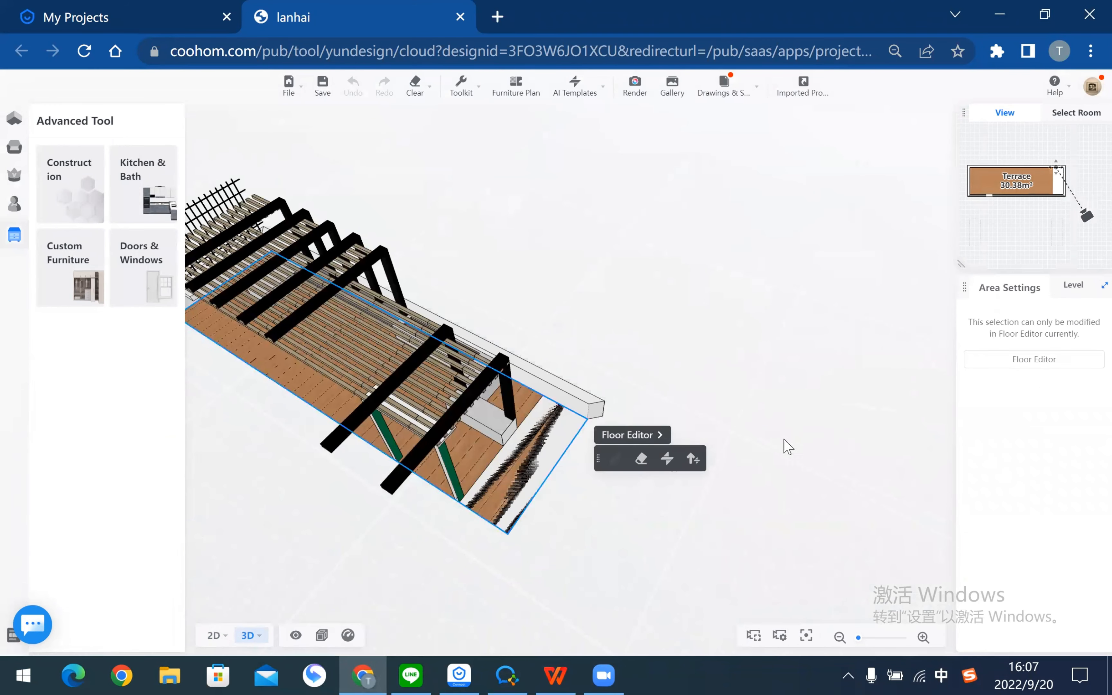
{"action": "key", "text": "ctrl+s"}
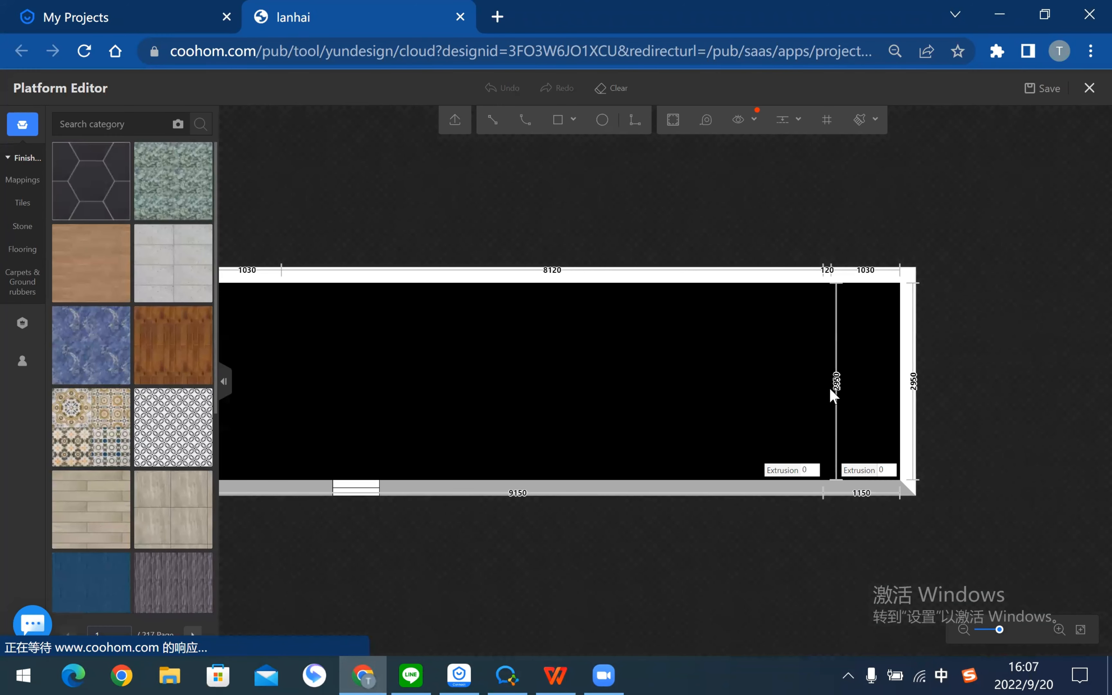
- Delete both divider lines so the terrace floor becomes one continuous surface
{"action": "scroll", "coordinate": [816, 310], "scroll_direction": "up", "scroll_amount": 3}
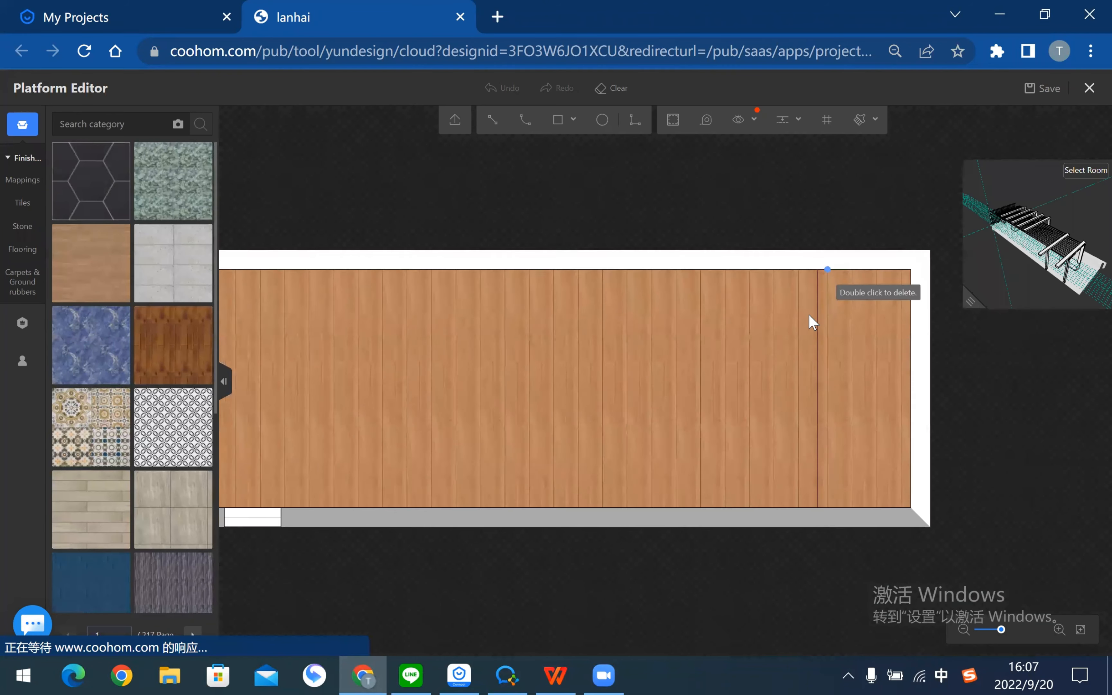
{"action": "left_click", "coordinate": [828, 300]}
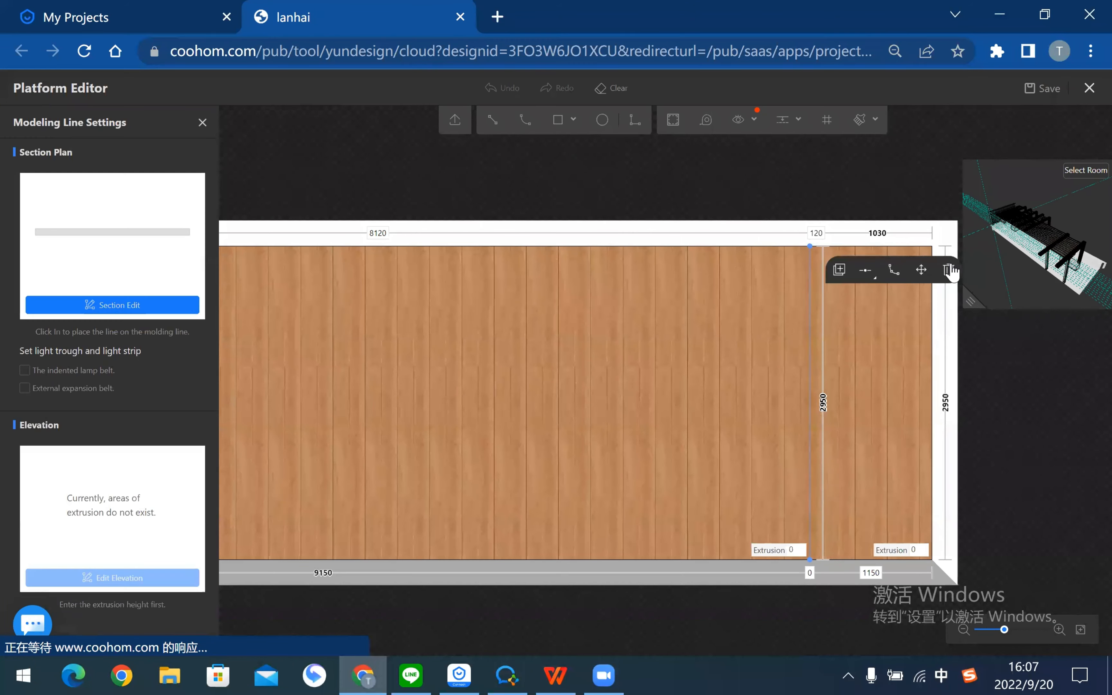
{"action": "left_click", "coordinate": [950, 266]}
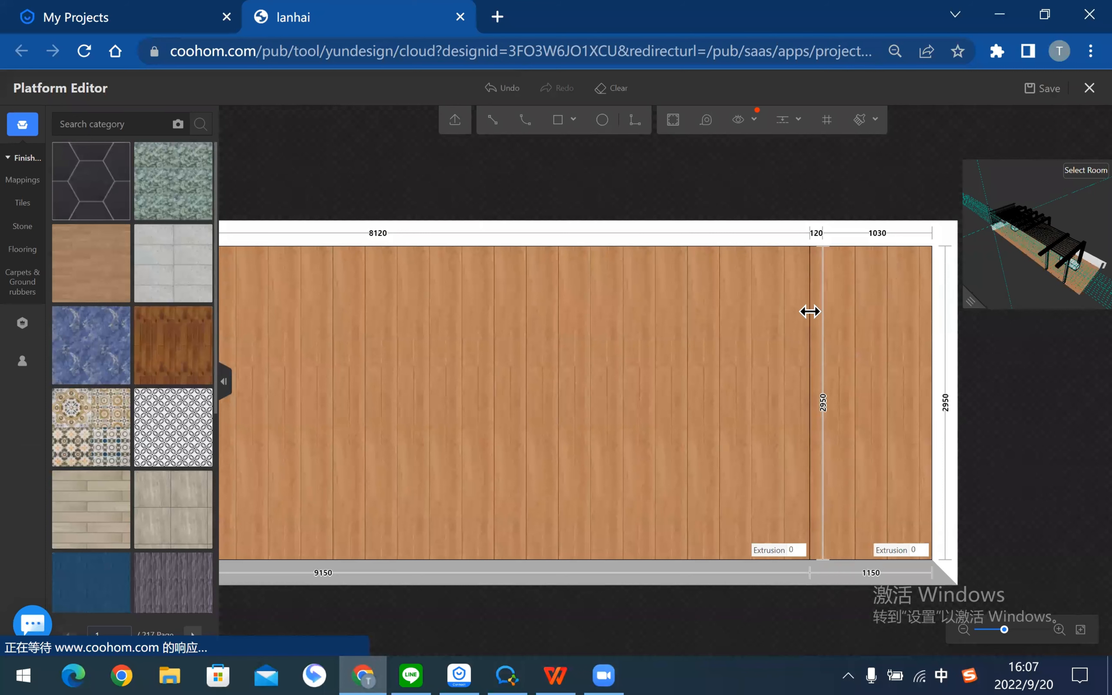
{"action": "left_click", "coordinate": [822, 288]}
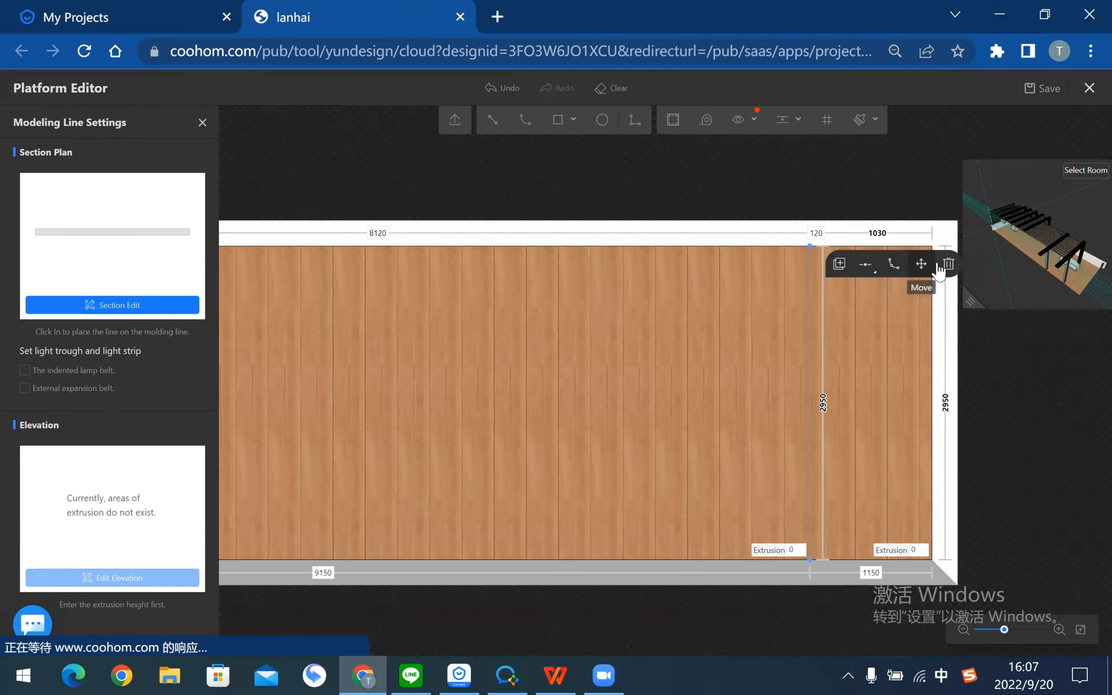
{"action": "left_click", "coordinate": [948, 267]}
- Orbit and tilt the 3D view to inspect the continuous wood deck
{"action": "scroll", "coordinate": [816, 388], "scroll_direction": "down", "scroll_amount": 1}
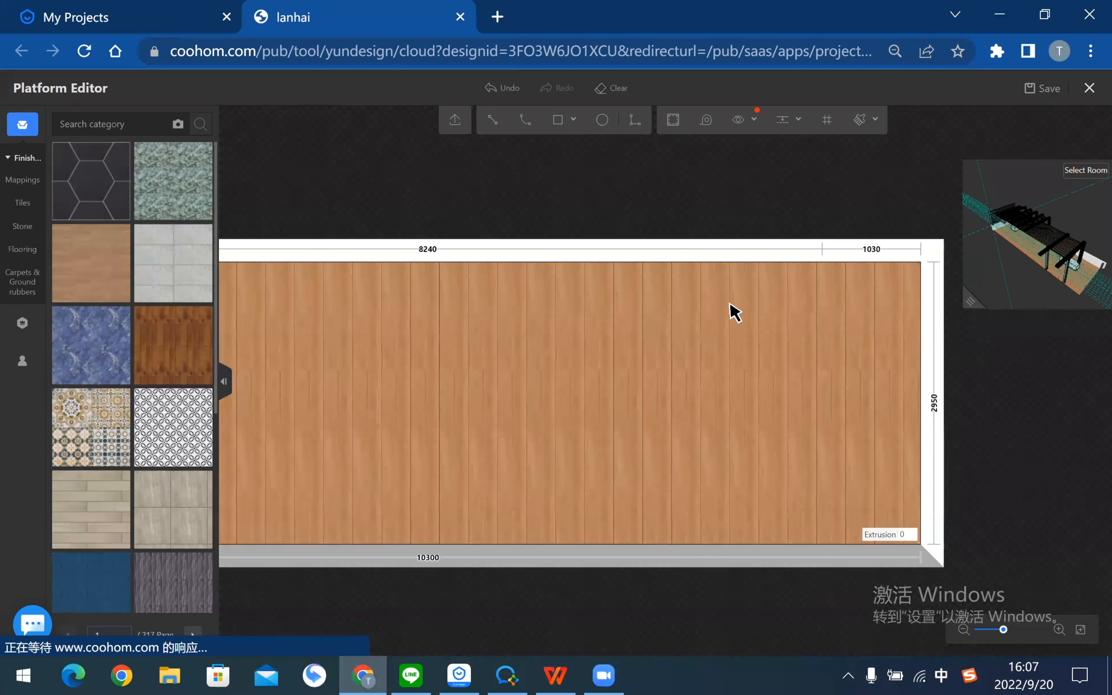
{"action": "scroll", "coordinate": [919, 355], "scroll_direction": "down", "scroll_amount": 2}
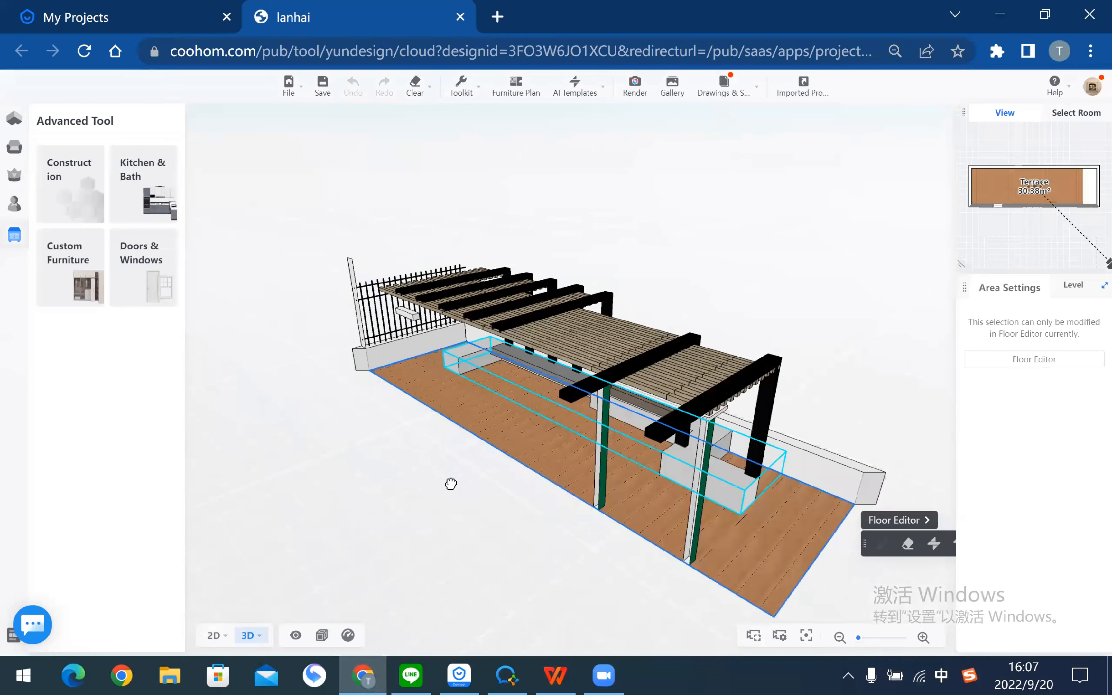
{"action": "left_click_drag", "start_coordinate": [451, 483], "coordinate": [464, 471]}
{"action": "right_click_drag", "start_coordinate": [466, 474], "coordinate": [431, 371]}
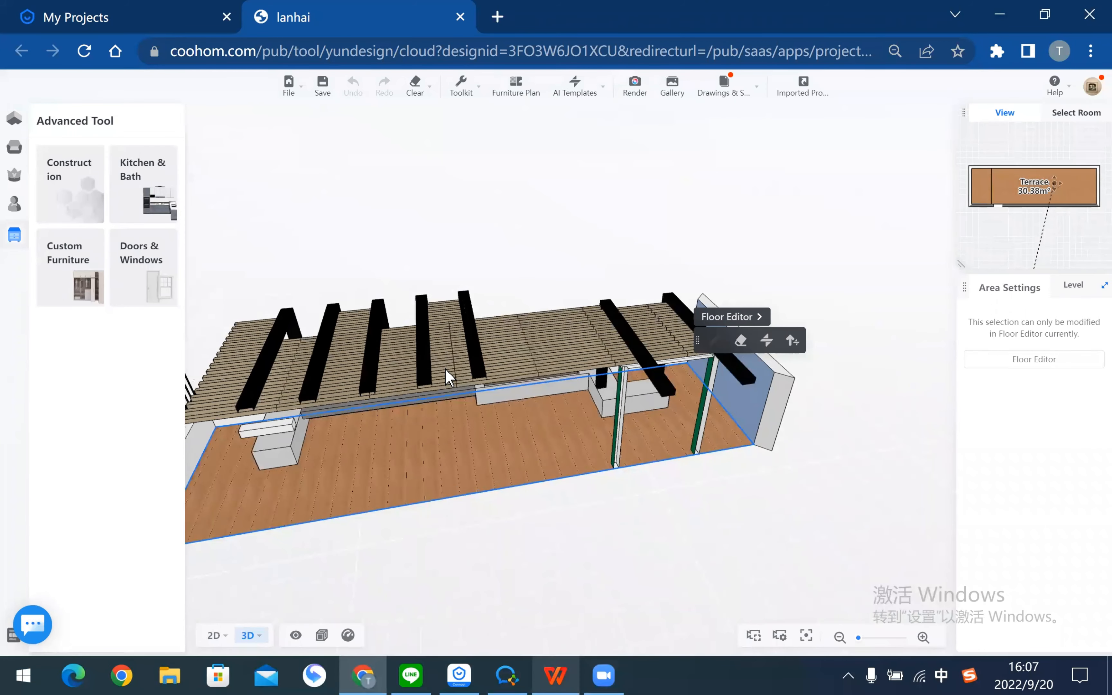
- Switch to the guide PDF and scroll down to the furniture page 24
{"action": "key", "text": "alt+Tab"}
{"action": "scroll", "coordinate": [462, 354], "scroll_direction": "down", "scroll_amount": 5}
{"action": "scroll", "coordinate": [516, 442], "scroll_direction": "down", "scroll_amount": 7}
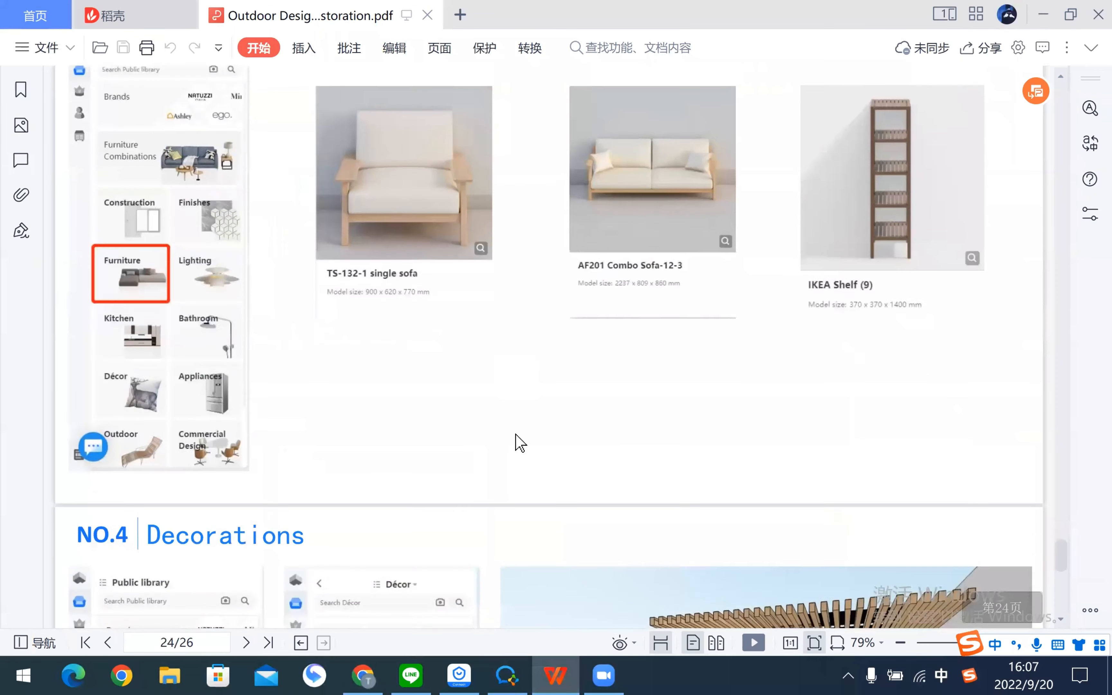
- Scroll the guide PDF up to the 'NO.3 Layout the furniture' section
{"action": "scroll", "coordinate": [519, 443], "scroll_direction": "up", "scroll_amount": 2}
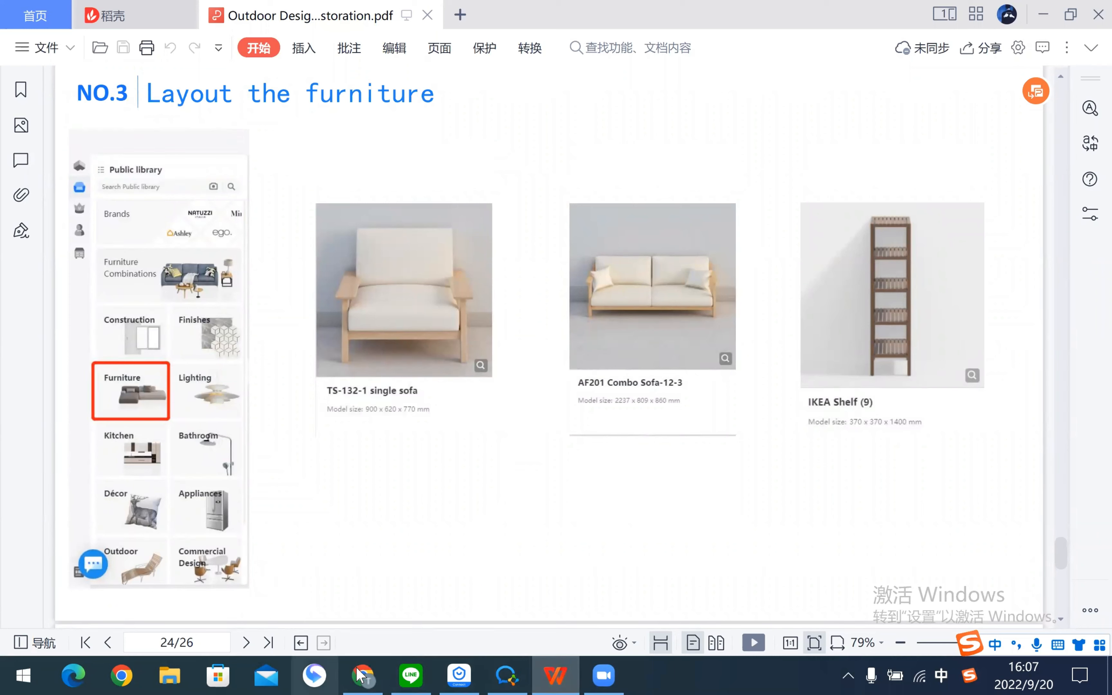
- Search the furniture library for TS-132, checking the model name in the guide
{"action": "key", "text": "alt+Tab"}
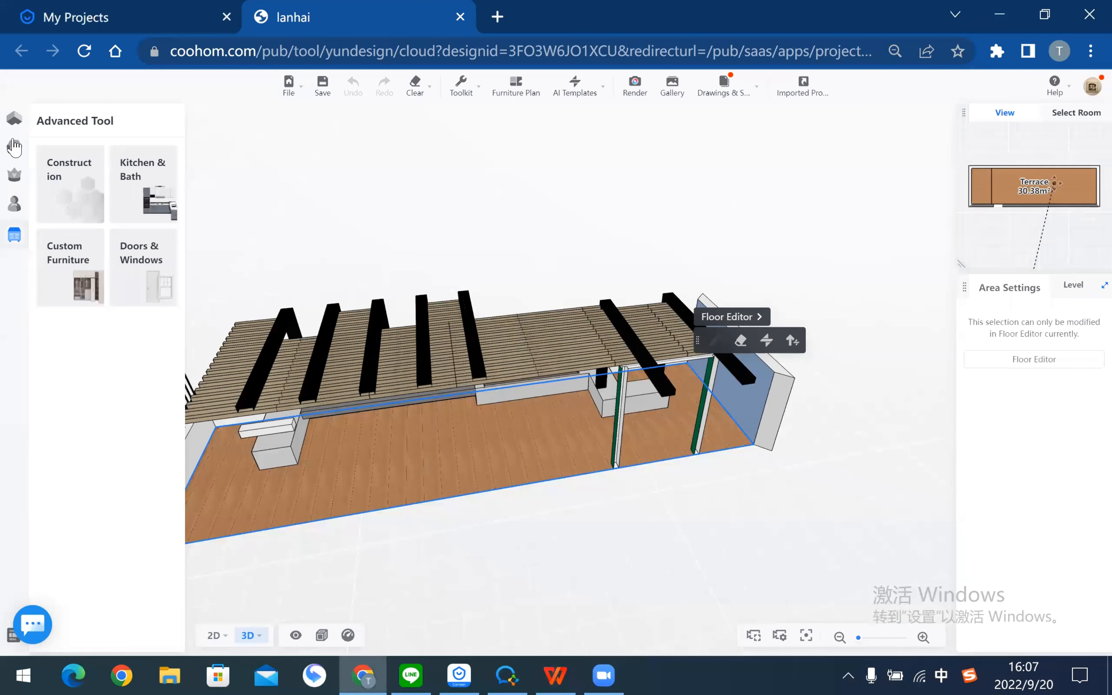
{"action": "left_click", "coordinate": [82, 419]}
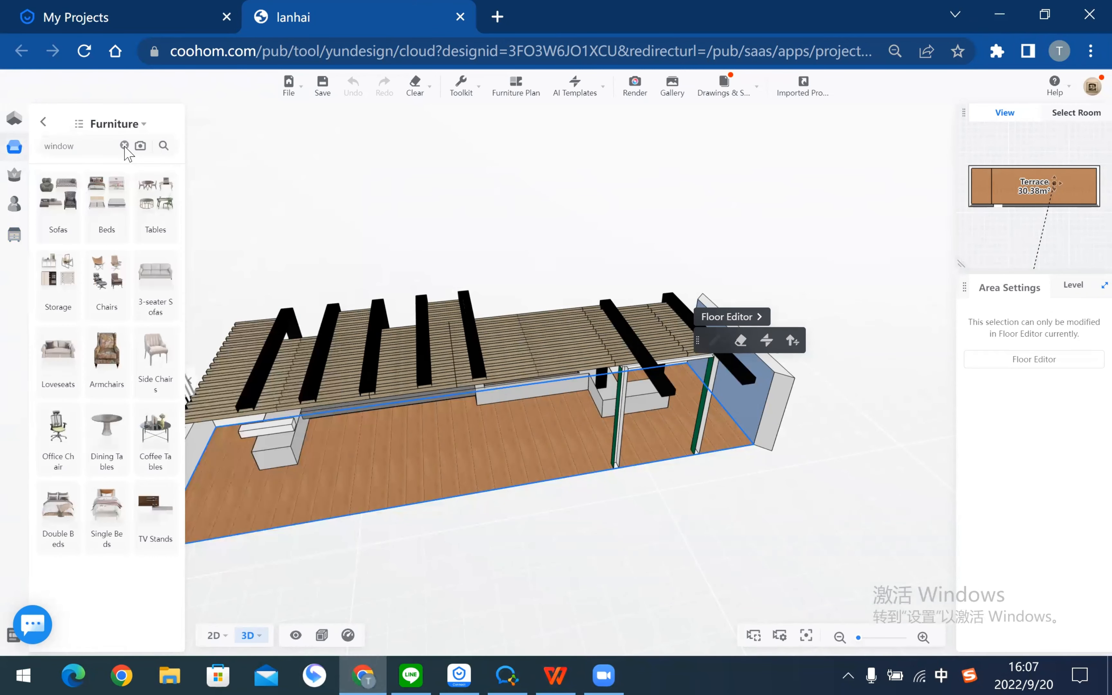
{"action": "left_click", "coordinate": [124, 146]}
{"action": "key", "text": "alt+Tab"}
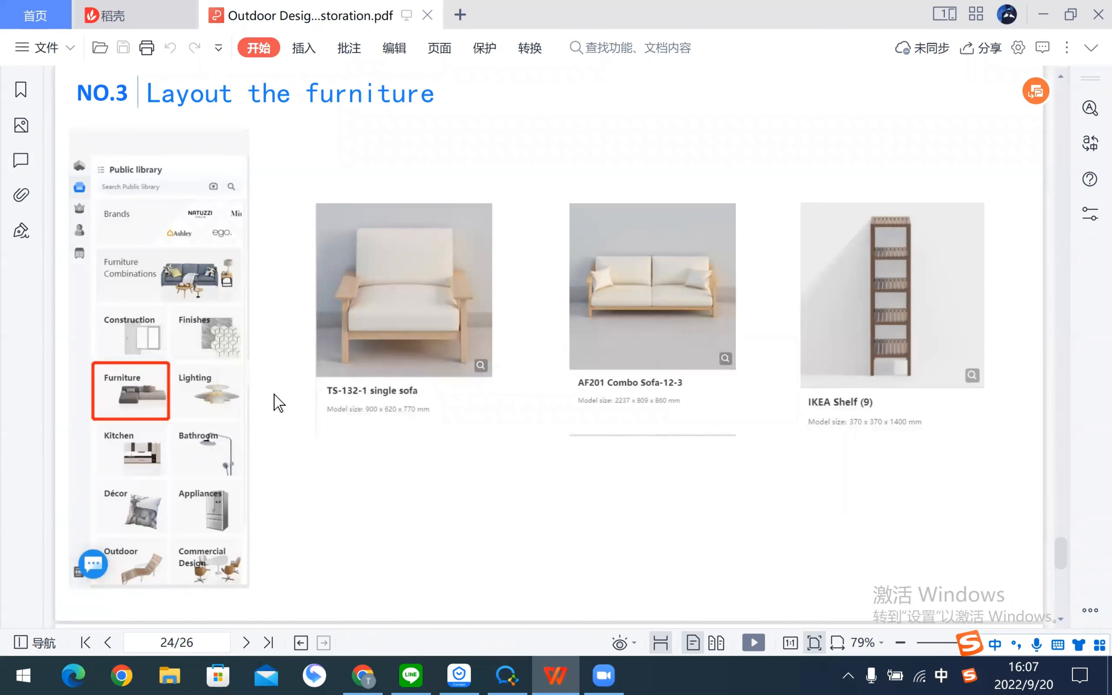
{"action": "key", "text": "alt+Tab"}
{"action": "key", "text": "shift"}
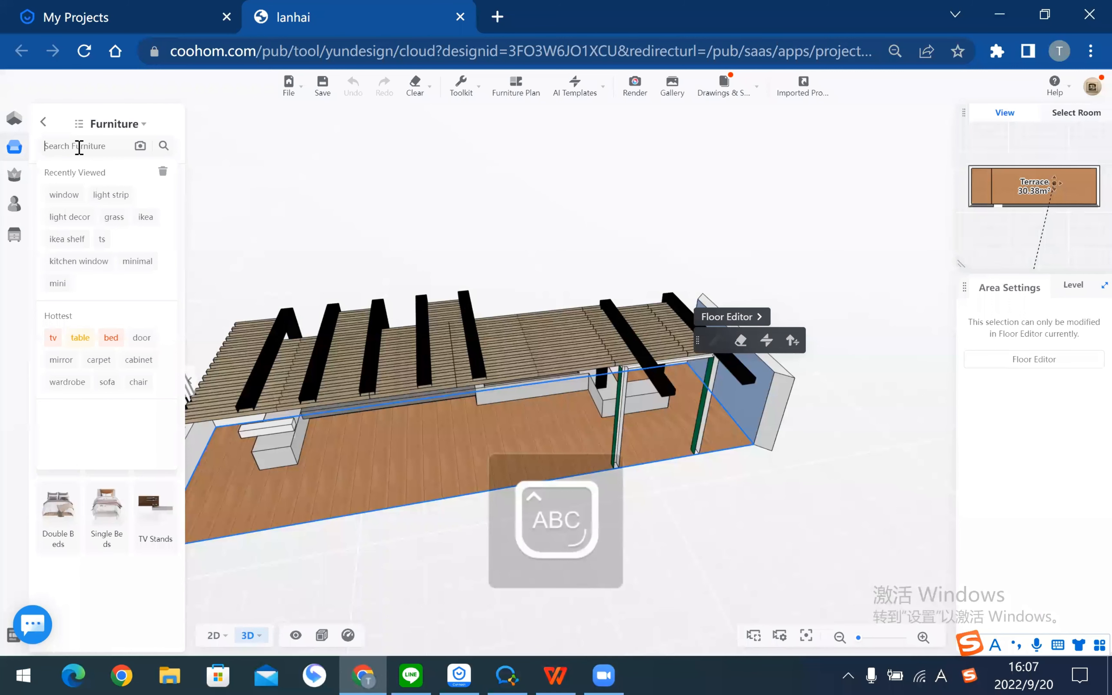
{"action": "type", "text": "TS"}
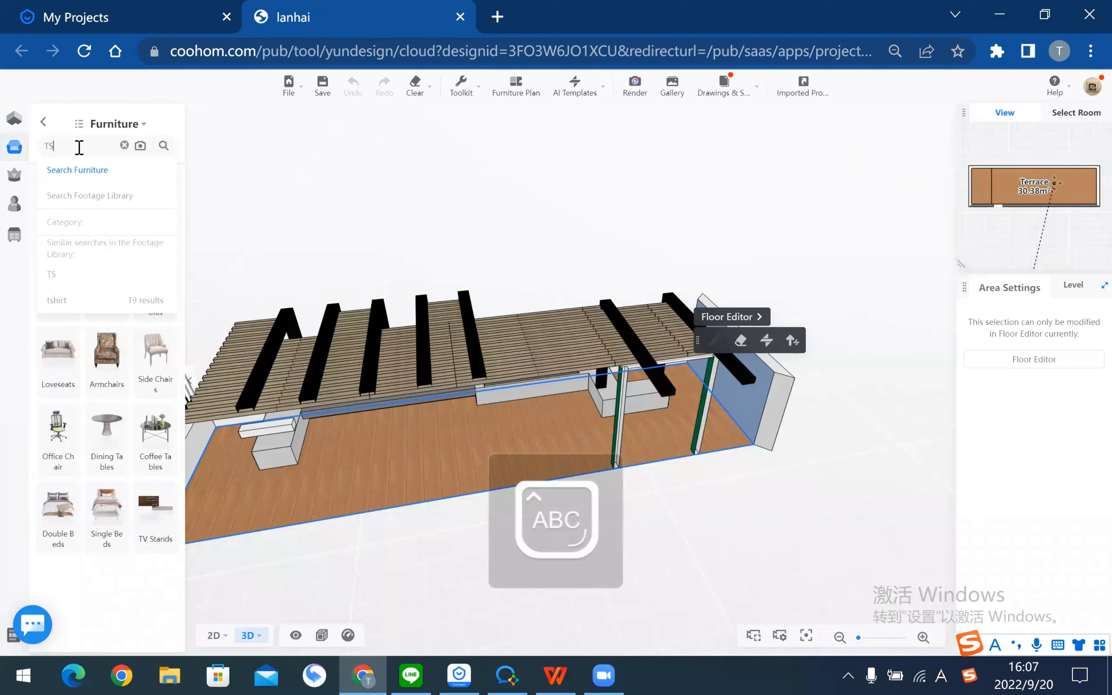
{"action": "type", "text": "-132"}
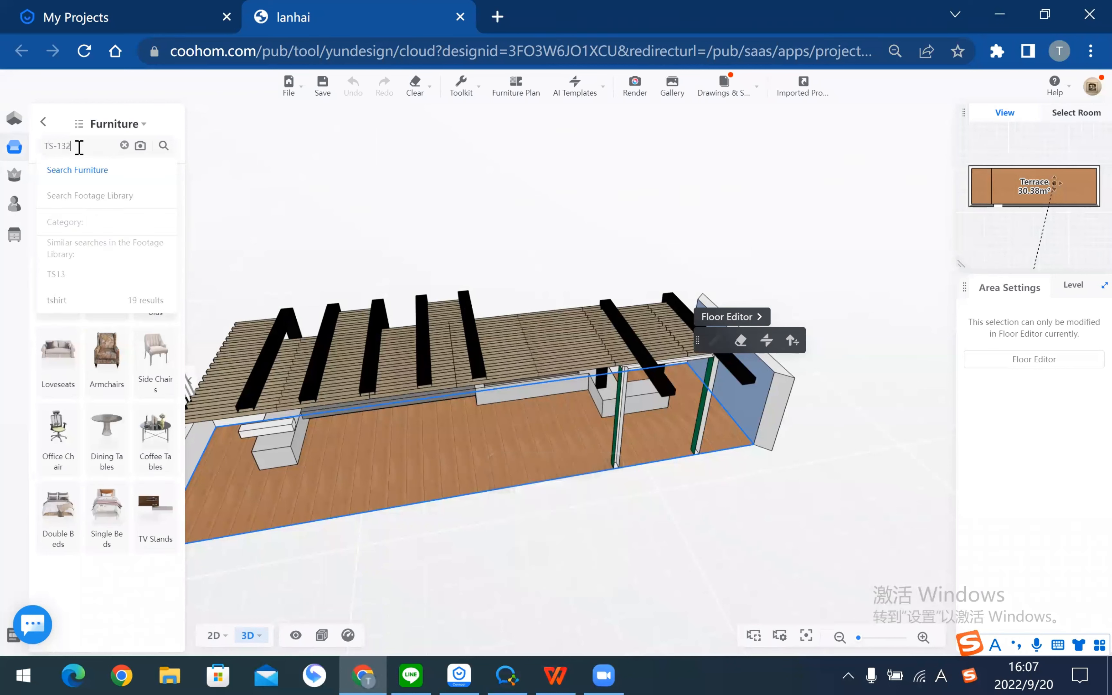
{"action": "key", "text": "Return"}
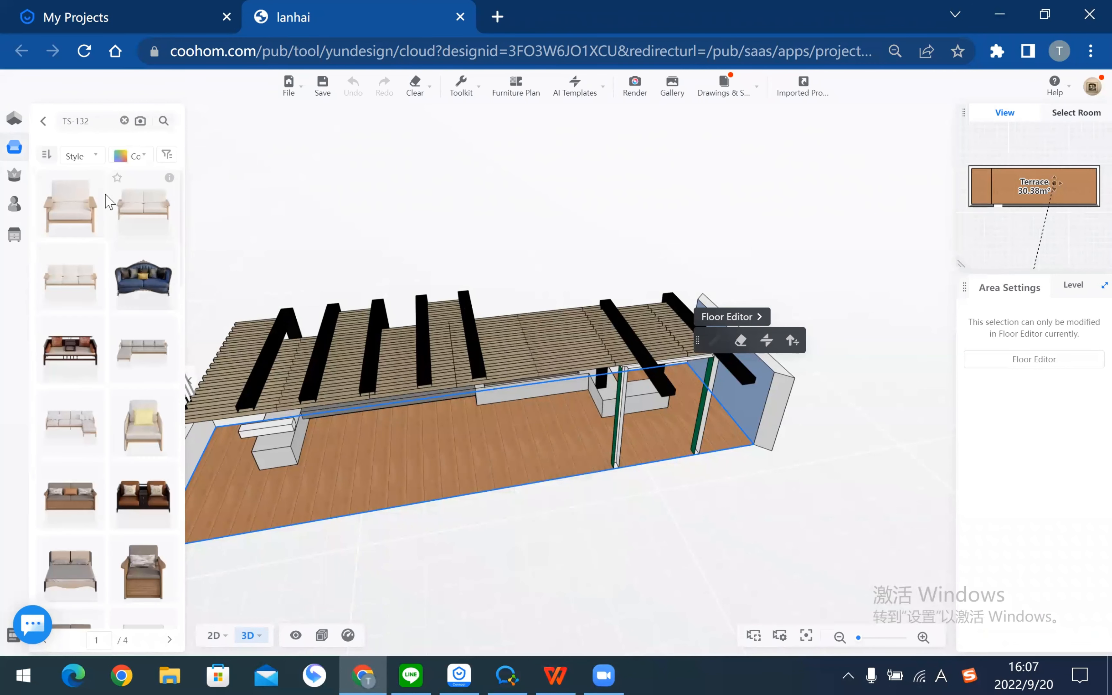
- Place a TS-132-1 single sofa on the terrace and rotate it a quarter turn
{"action": "mouse_move", "coordinate": [98, 185]}
{"action": "mouse_move", "coordinate": [257, 640]}
{"action": "scroll", "coordinate": [494, 404], "scroll_direction": "down", "scroll_amount": 8}
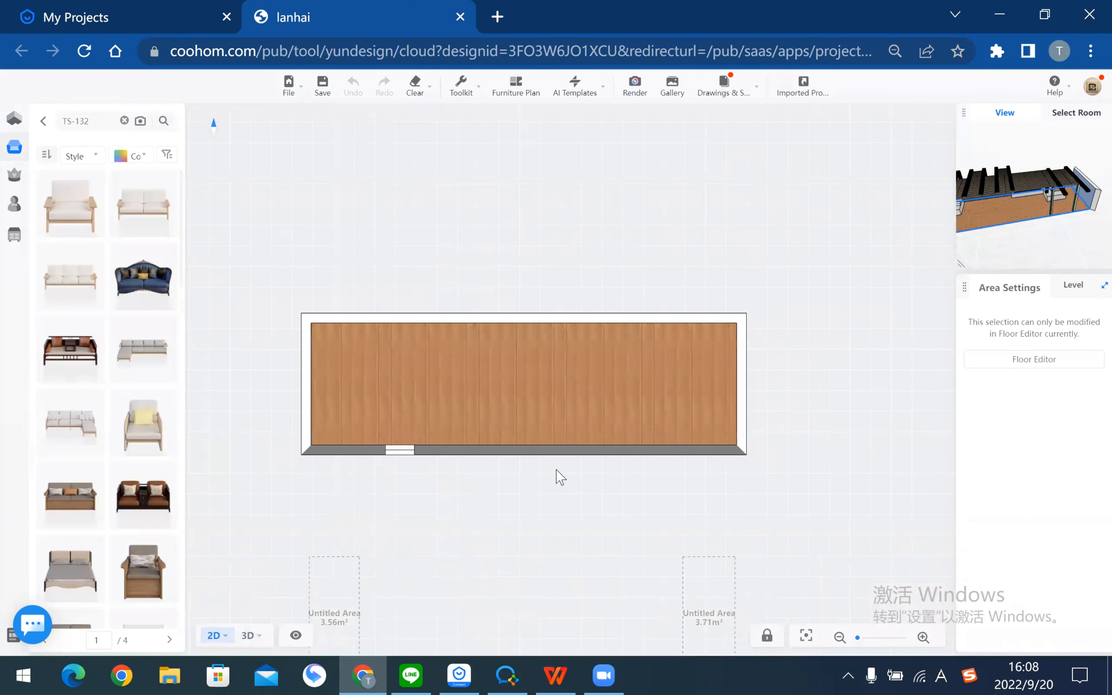
{"action": "left_click_drag", "start_coordinate": [446, 436], "coordinate": [392, 449]}
{"action": "scroll", "coordinate": [390, 453], "scroll_direction": "up", "scroll_amount": 2}
{"action": "left_click", "coordinate": [68, 203]}
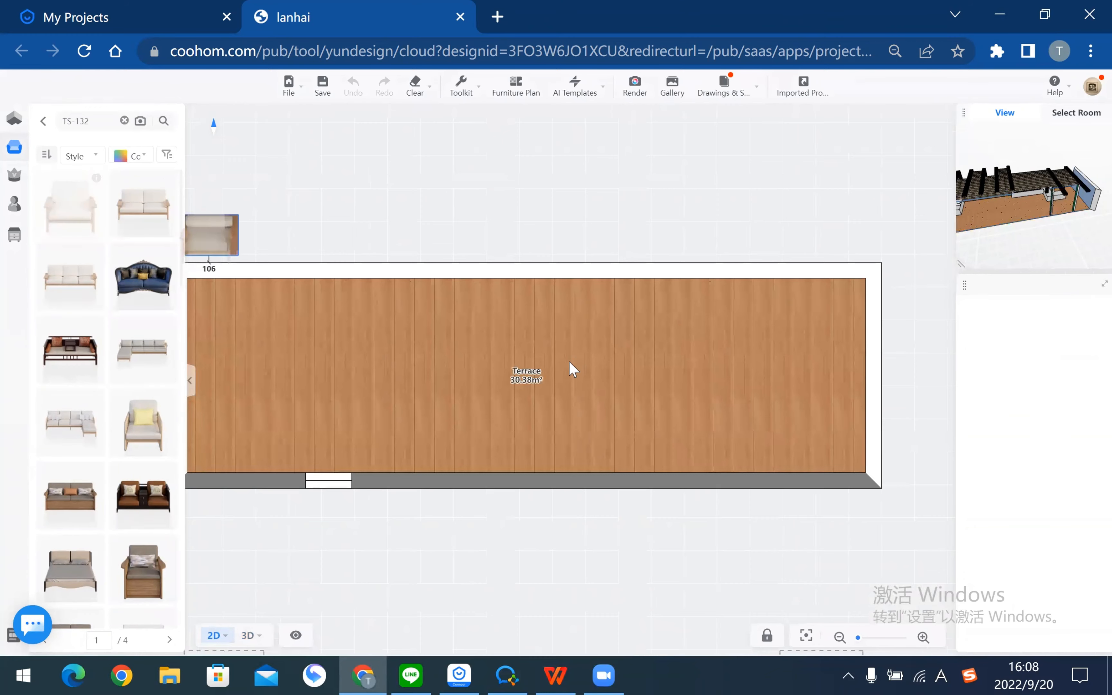
{"action": "scroll", "coordinate": [571, 368], "scroll_direction": "up", "scroll_amount": 3}
{"action": "left_click", "coordinate": [677, 420]}
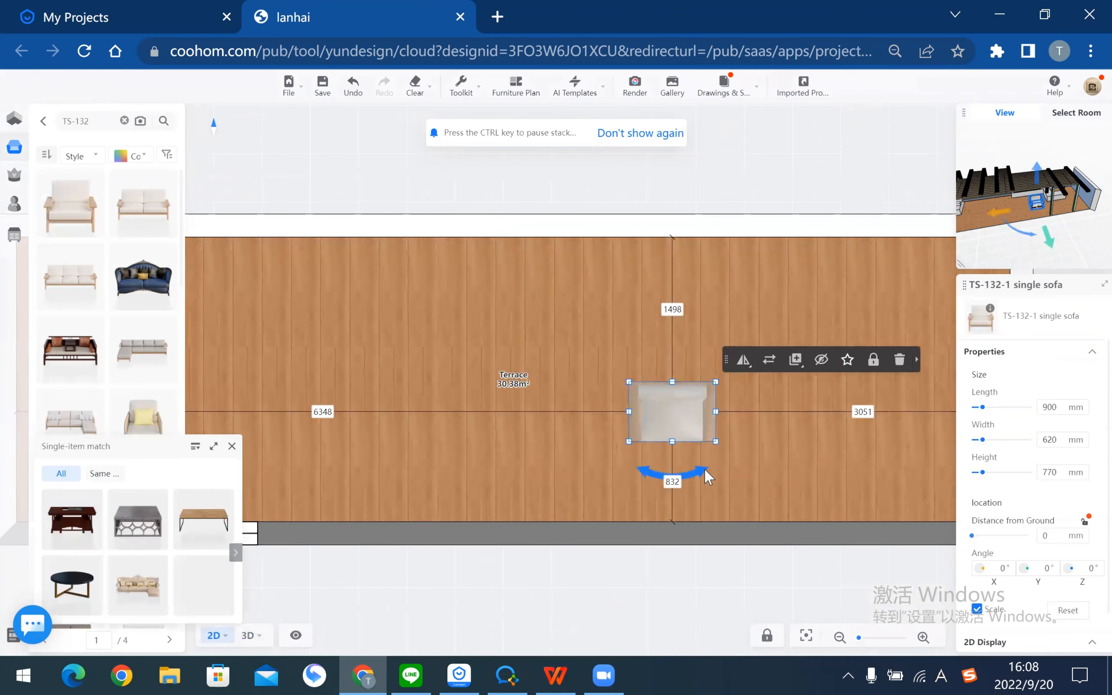
{"action": "left_click_drag", "start_coordinate": [658, 472], "coordinate": [606, 410]}
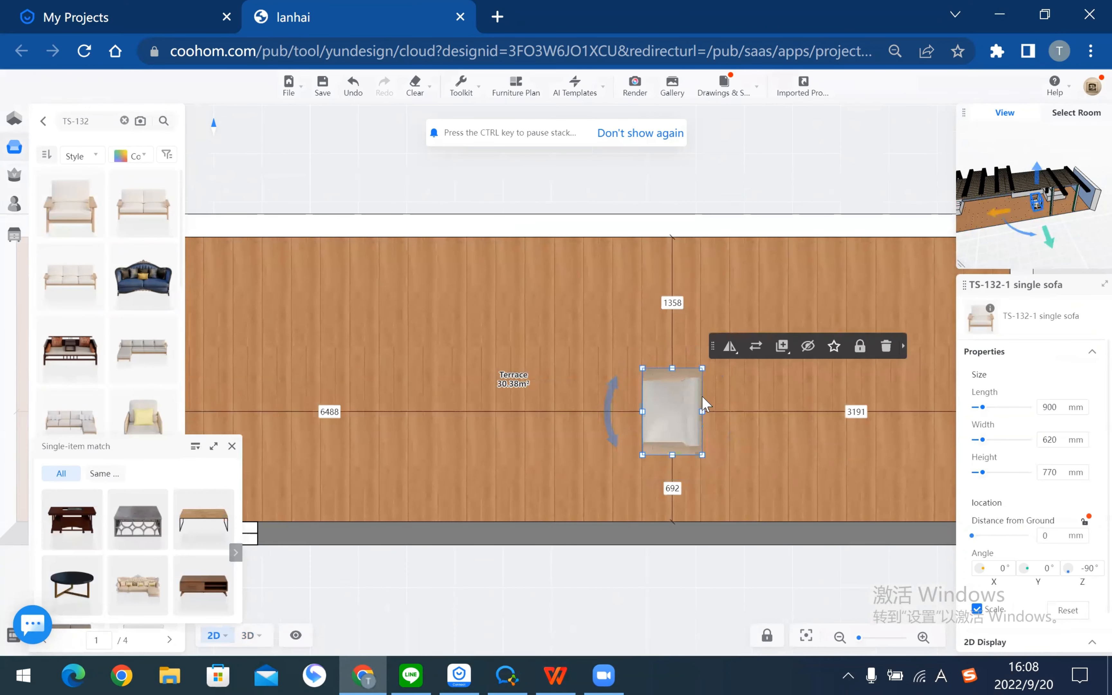
- Duplicate the sofa and place the copy on the left side, rotated the other way
{"action": "mouse_move", "coordinate": [782, 346]}
{"action": "left_click", "coordinate": [780, 373]}
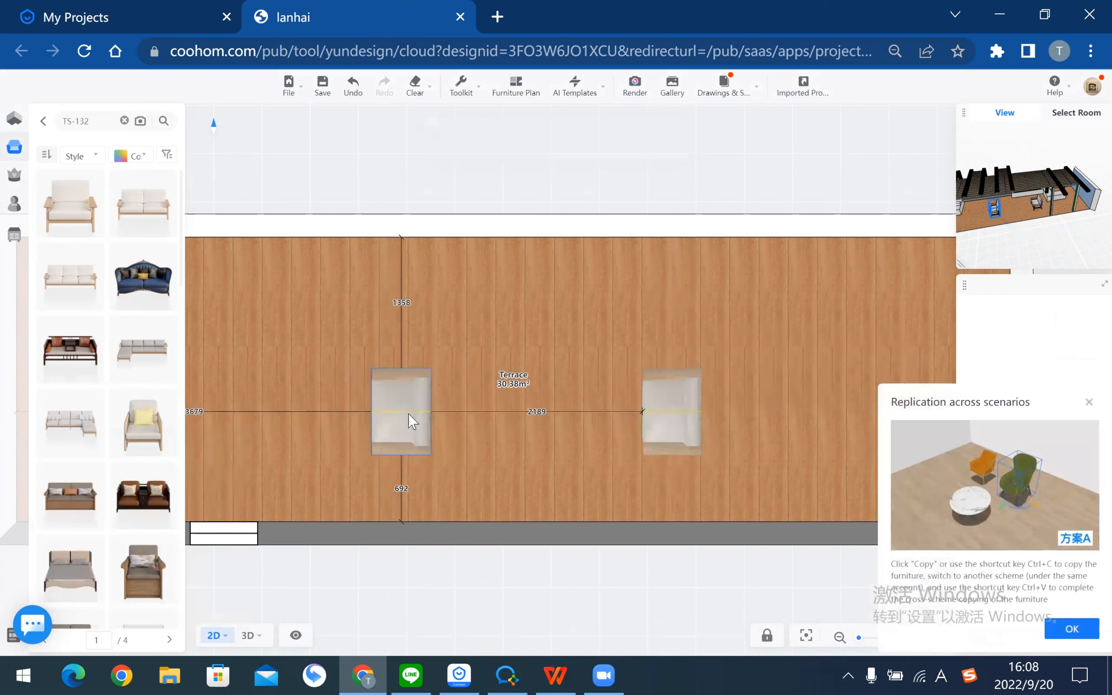
{"action": "left_click", "coordinate": [424, 414]}
{"action": "left_click_drag", "start_coordinate": [363, 412], "coordinate": [491, 426]}
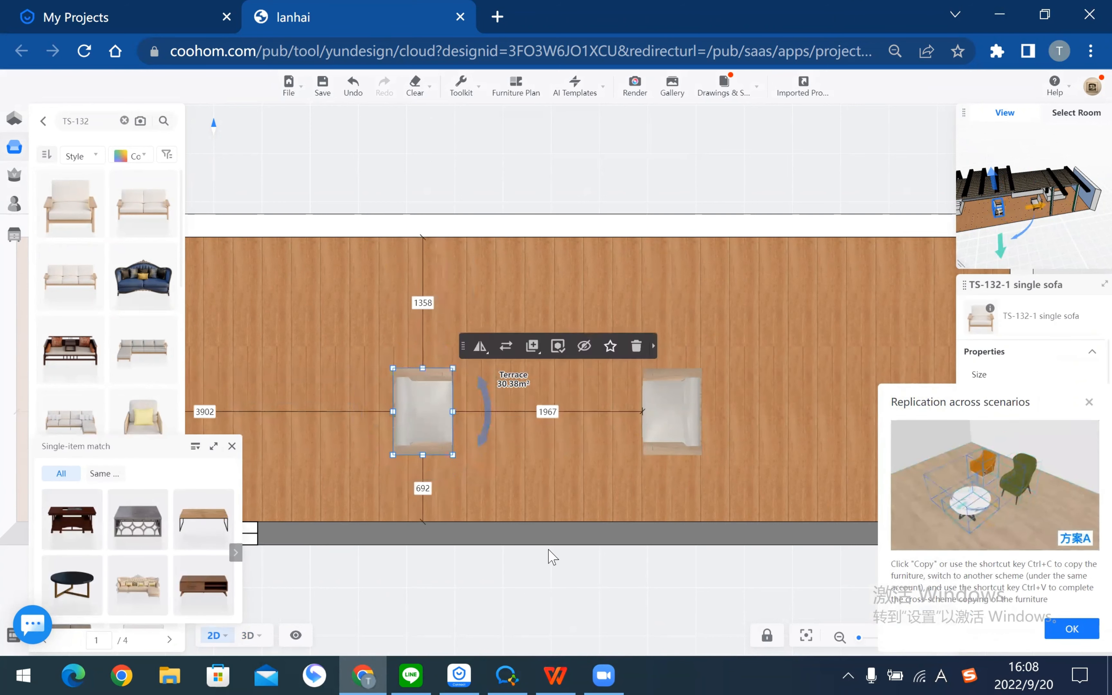
{"action": "left_click", "coordinate": [547, 582]}
{"action": "key", "text": "alt+Tab"}
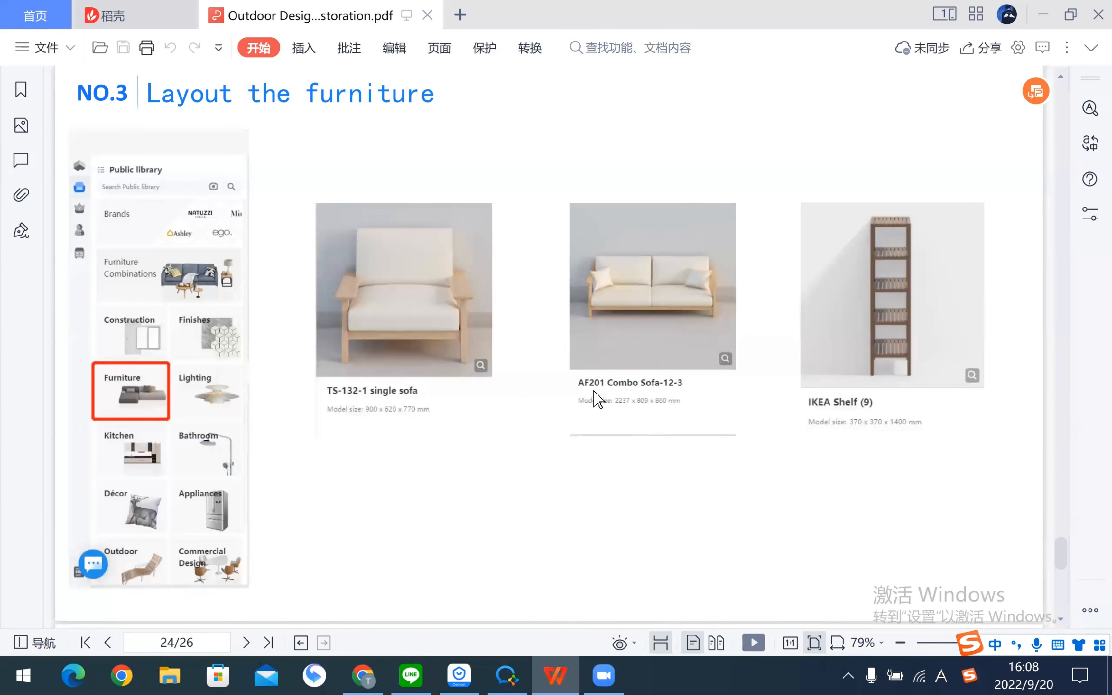
- Search for AF201 and drop the combo sofa onto the terrace
{"action": "key", "text": "alt+Tab"}
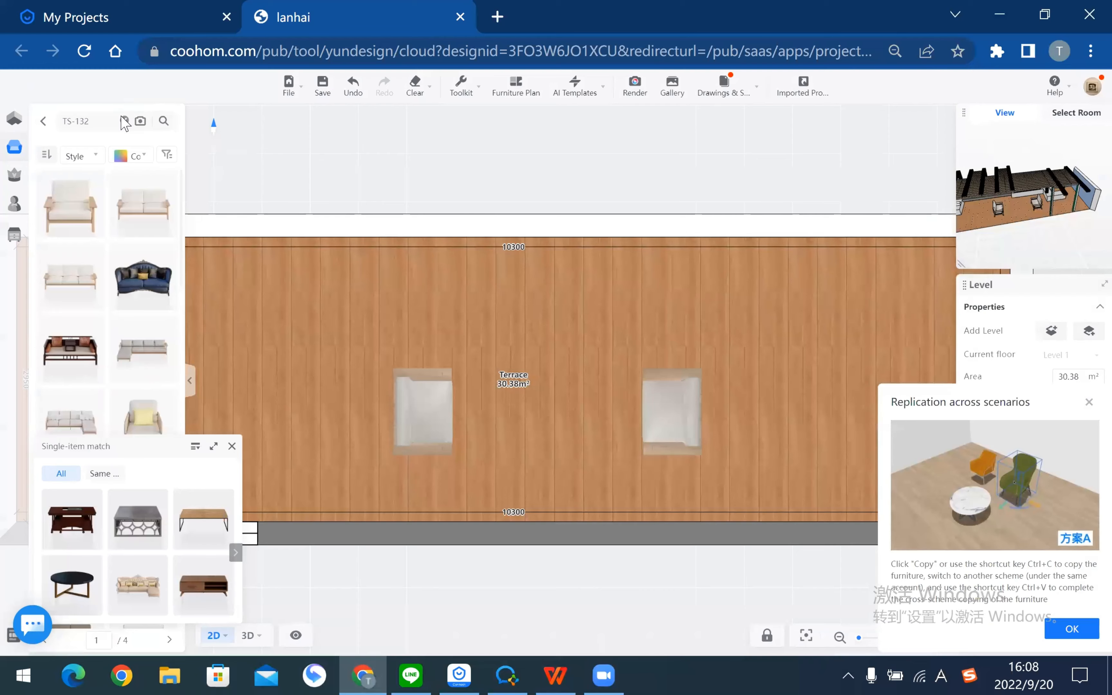
{"action": "left_click", "coordinate": [117, 121]}
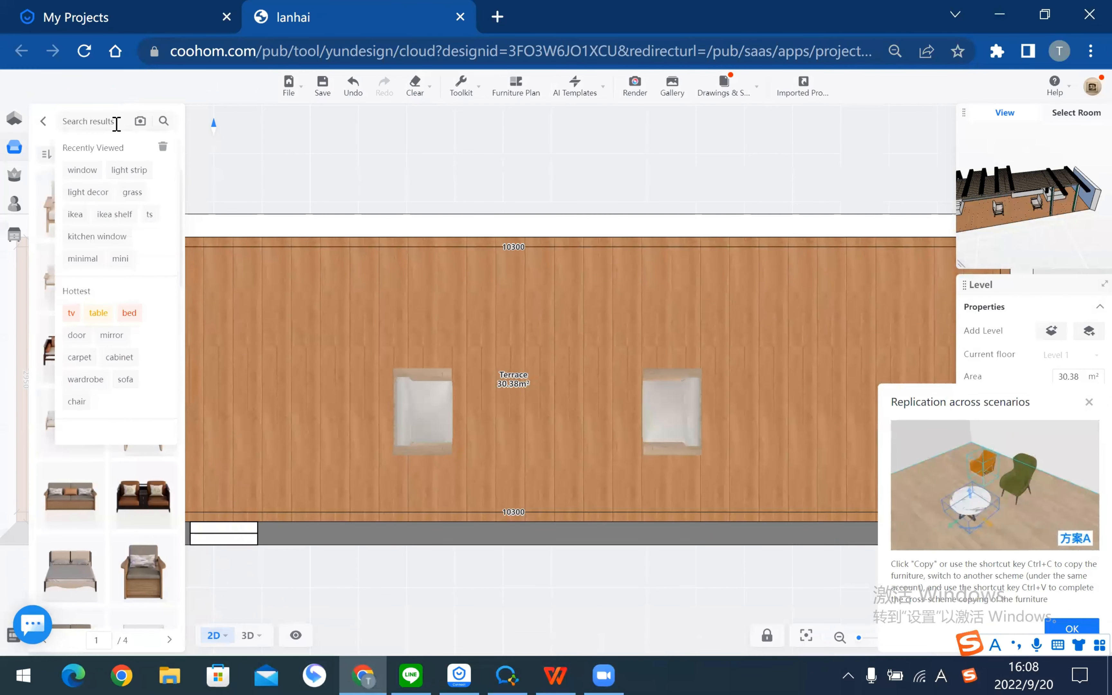
{"action": "type", "text": "AF2"}
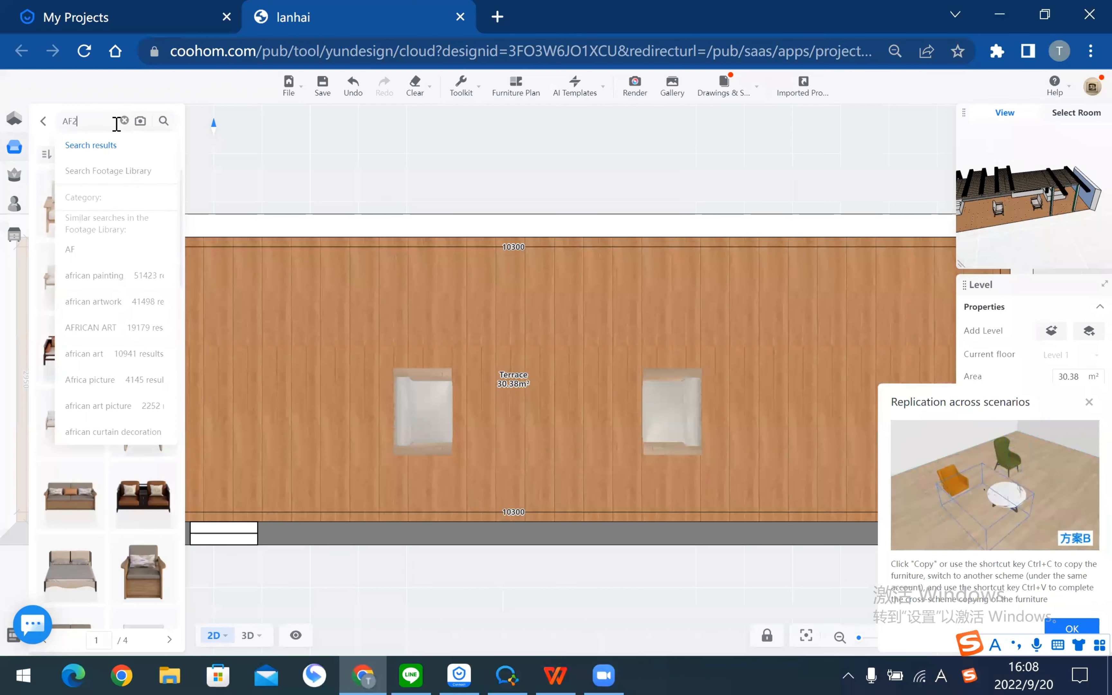
{"action": "type", "text": "01"}
{"action": "key", "text": "Return"}
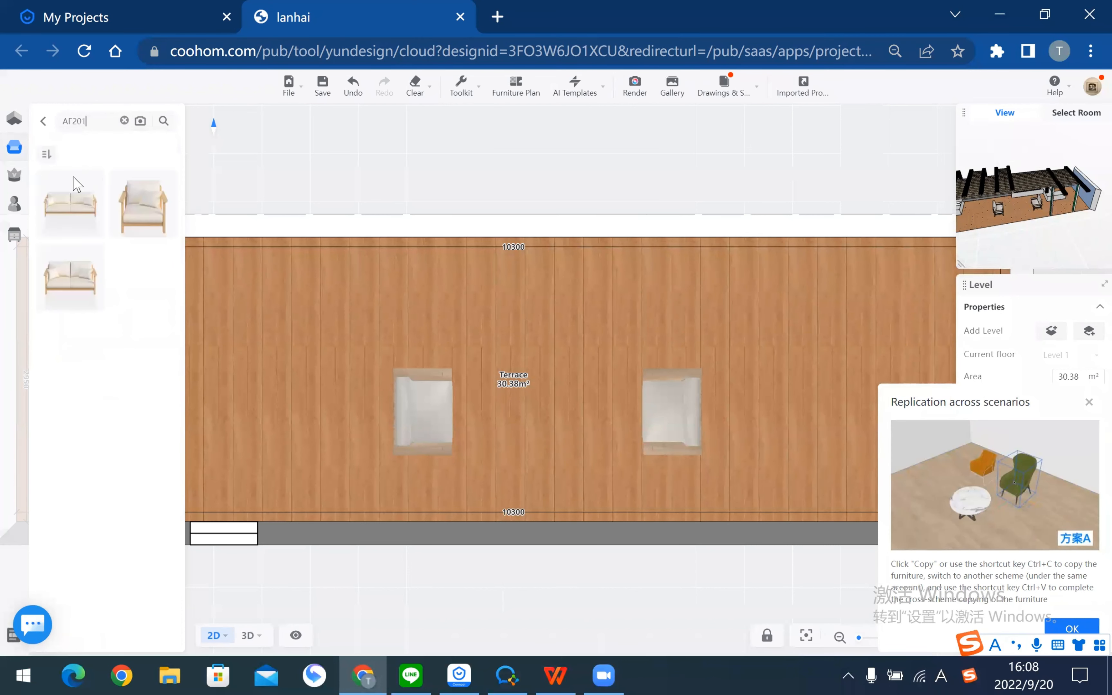
{"action": "left_click_drag", "start_coordinate": [74, 207], "coordinate": [557, 487]}
{"action": "left_click", "coordinate": [627, 608]}
- Move both single sofas up above the combo sofa, then bring the guide PDF forward
{"action": "left_click", "coordinate": [416, 420]}
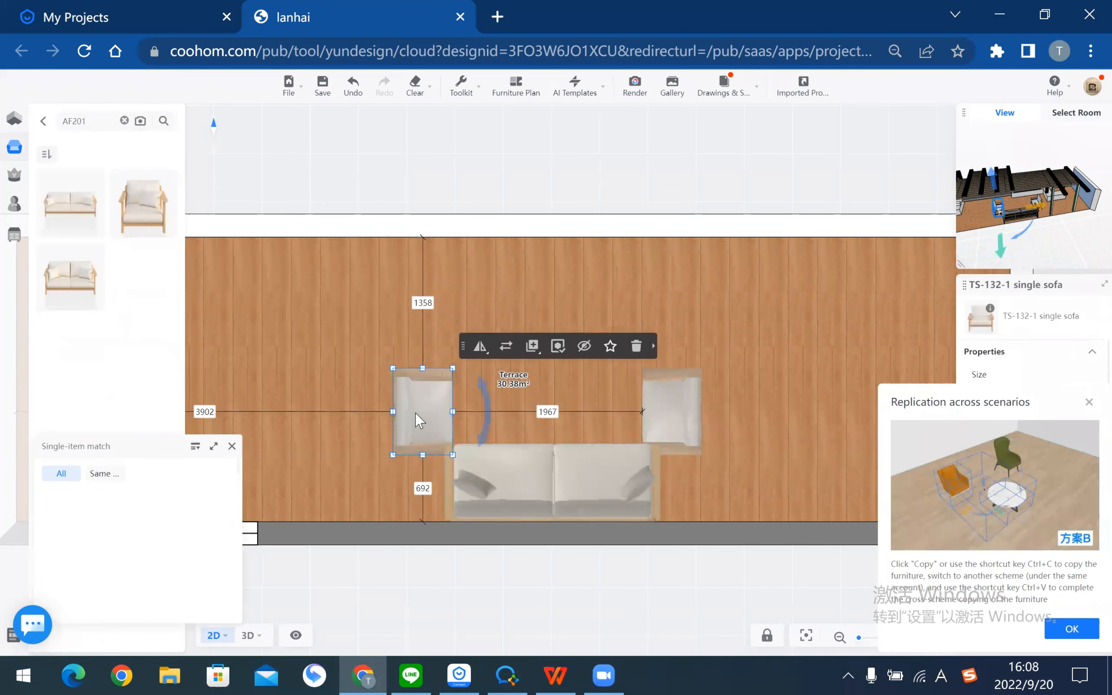
{"action": "left_click_drag", "start_coordinate": [417, 410], "coordinate": [416, 387]}
{"action": "left_click", "coordinate": [669, 409]}
{"action": "left_click_drag", "start_coordinate": [669, 408], "coordinate": [676, 375]}
{"action": "left_click", "coordinate": [530, 598]}
{"action": "left_click", "coordinate": [555, 676]}
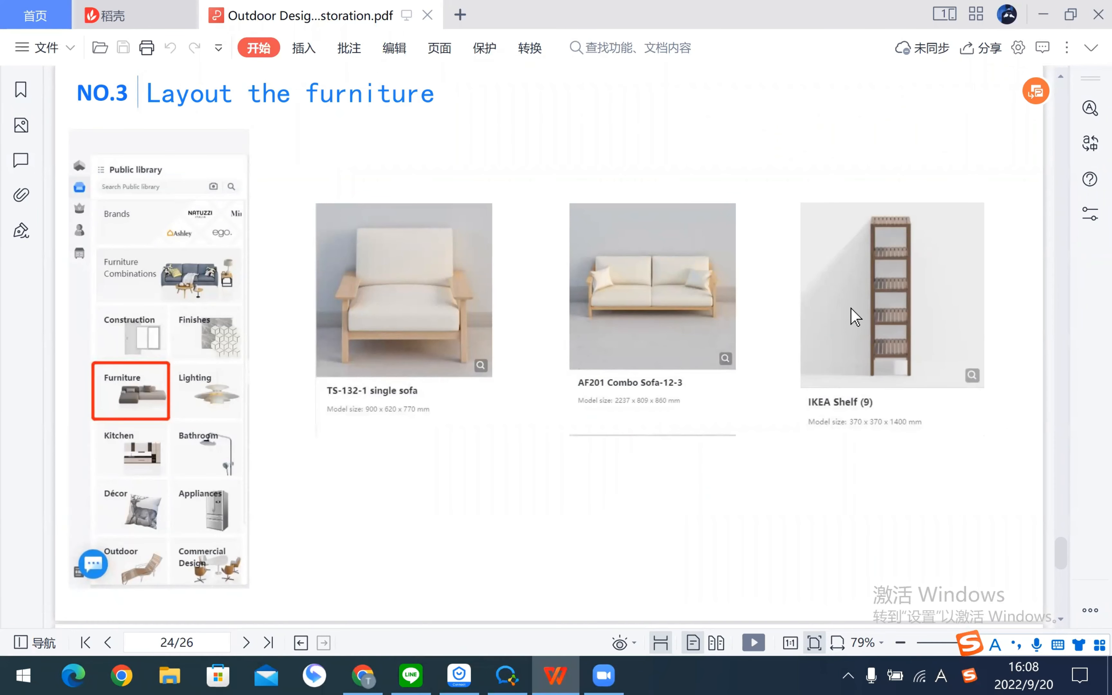
- Return from the WPS PDF guide to the Coohom terrace plan
{"action": "key", "text": "alt+Tab"}
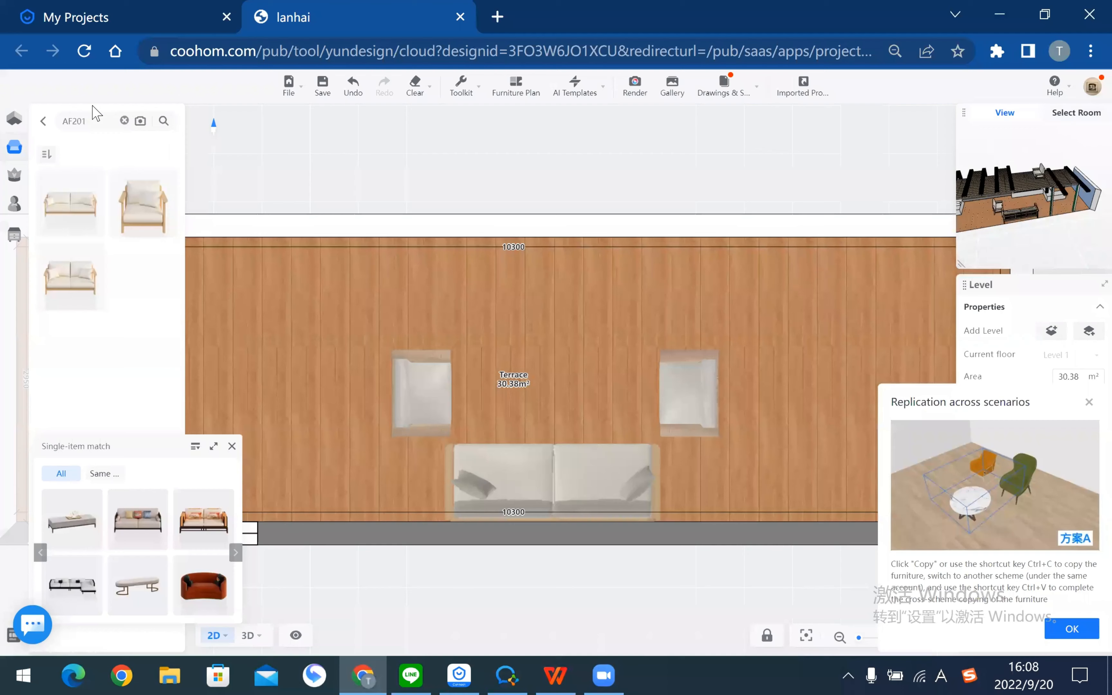
- Search the model library for 'IKEA shelf'
{"action": "left_click", "coordinate": [123, 121]}
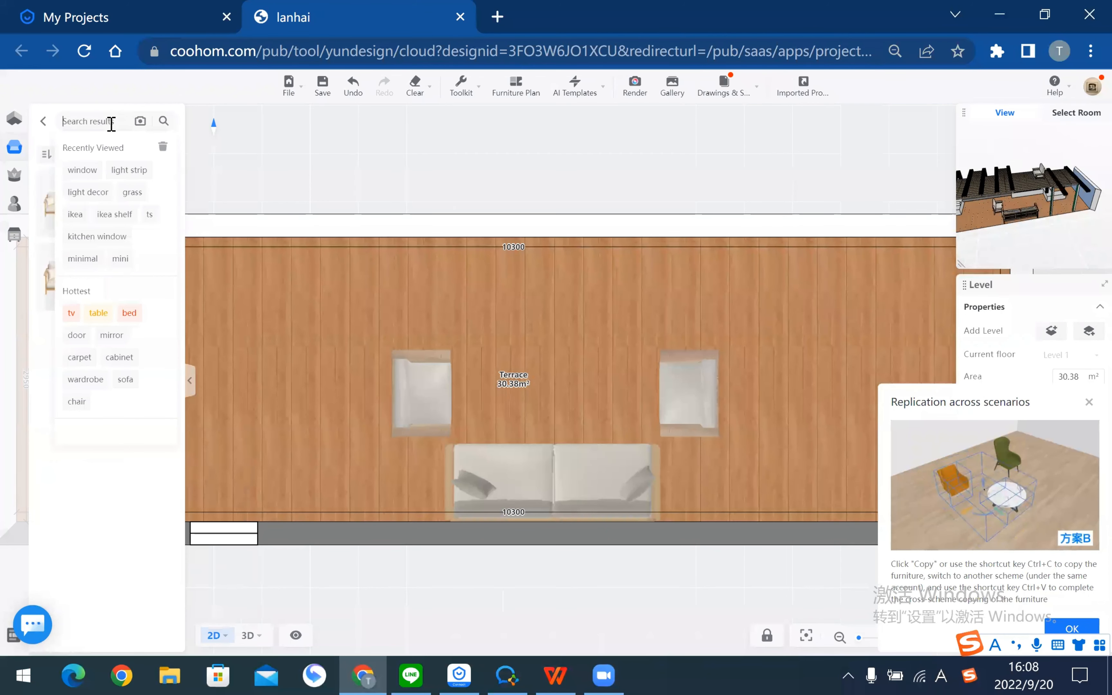
{"action": "type", "text": "IKEA"}
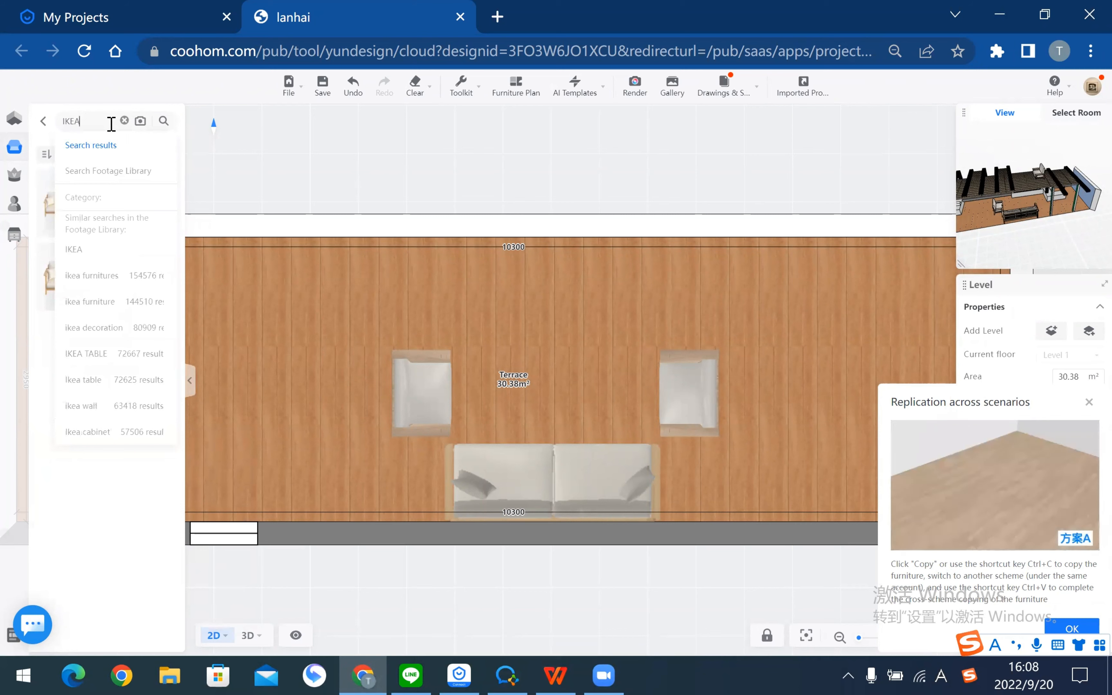
{"action": "key", "text": "Return"}
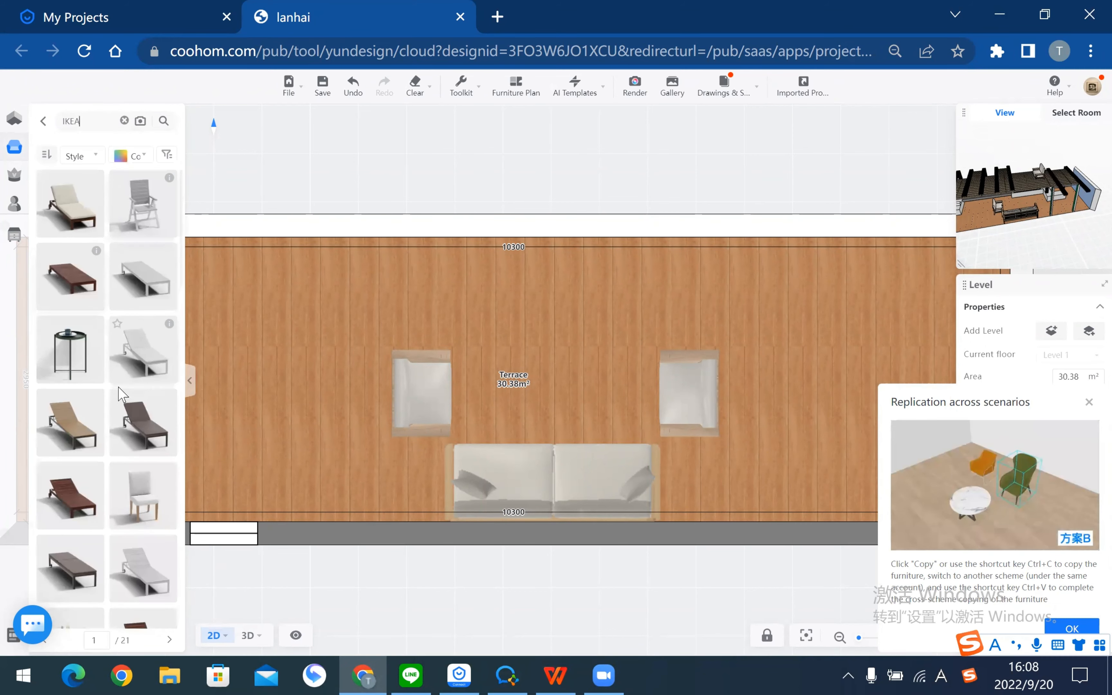
{"action": "scroll", "coordinate": [115, 391], "scroll_direction": "down", "scroll_amount": 15}
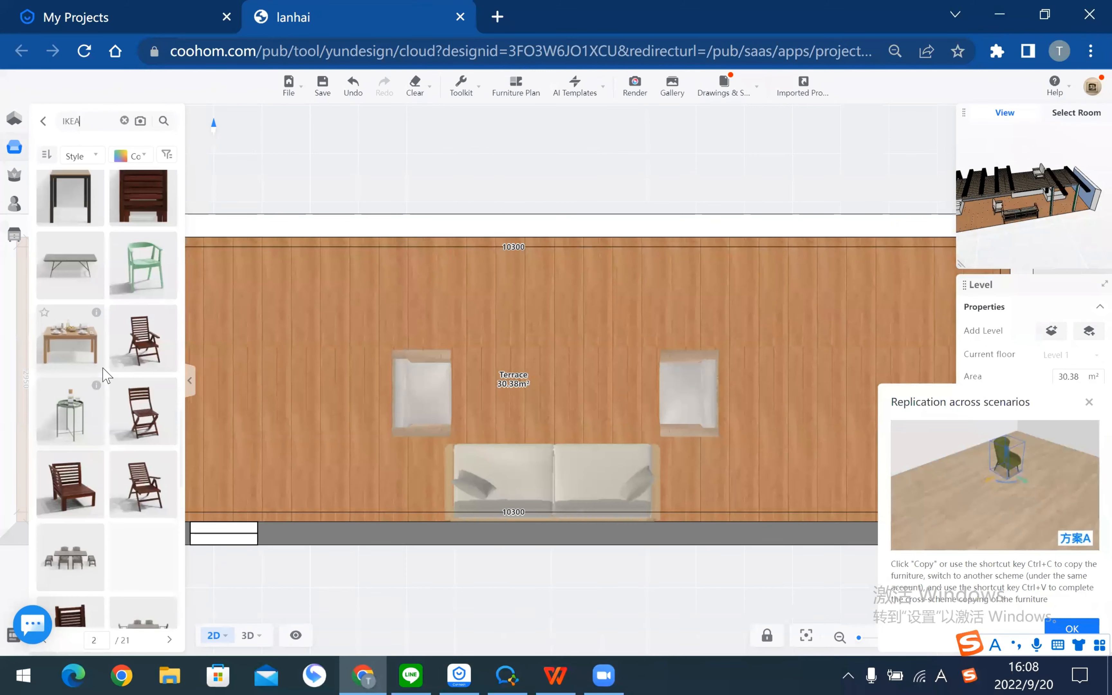
{"action": "scroll", "coordinate": [107, 375], "scroll_direction": "down", "scroll_amount": 10}
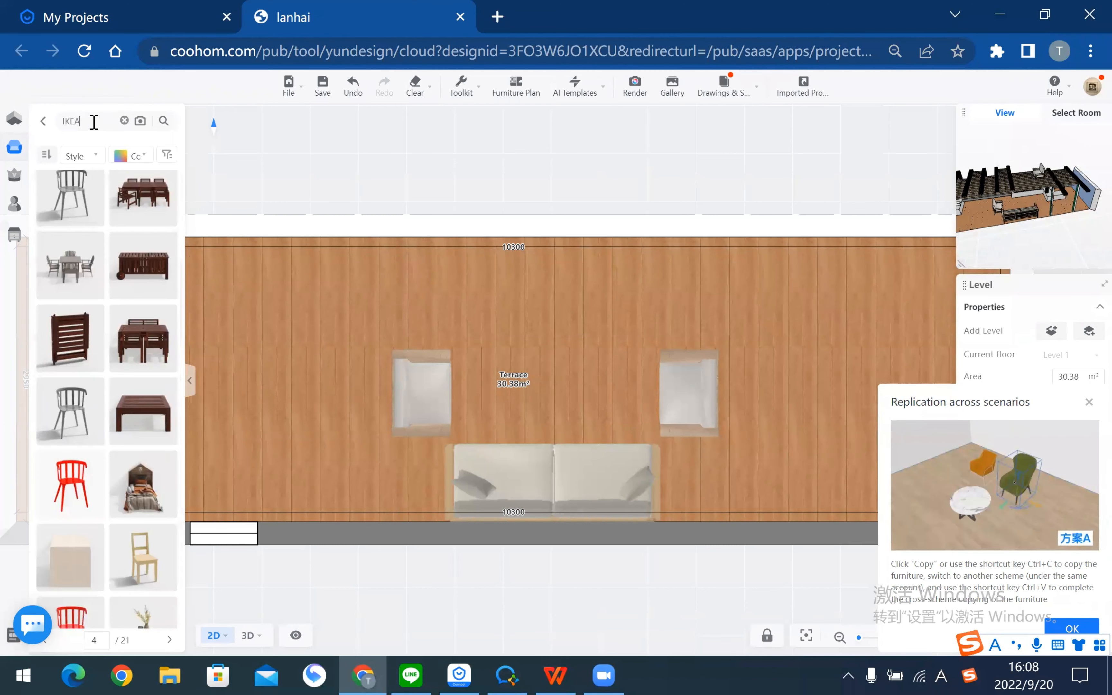
{"action": "key", "text": "BackSpace"}
{"action": "key", "text": "BackSpace"}
{"action": "key", "text": "Caps_Lock"}
{"action": "type", "text": "shelf"}
{"action": "key", "text": "Return"}
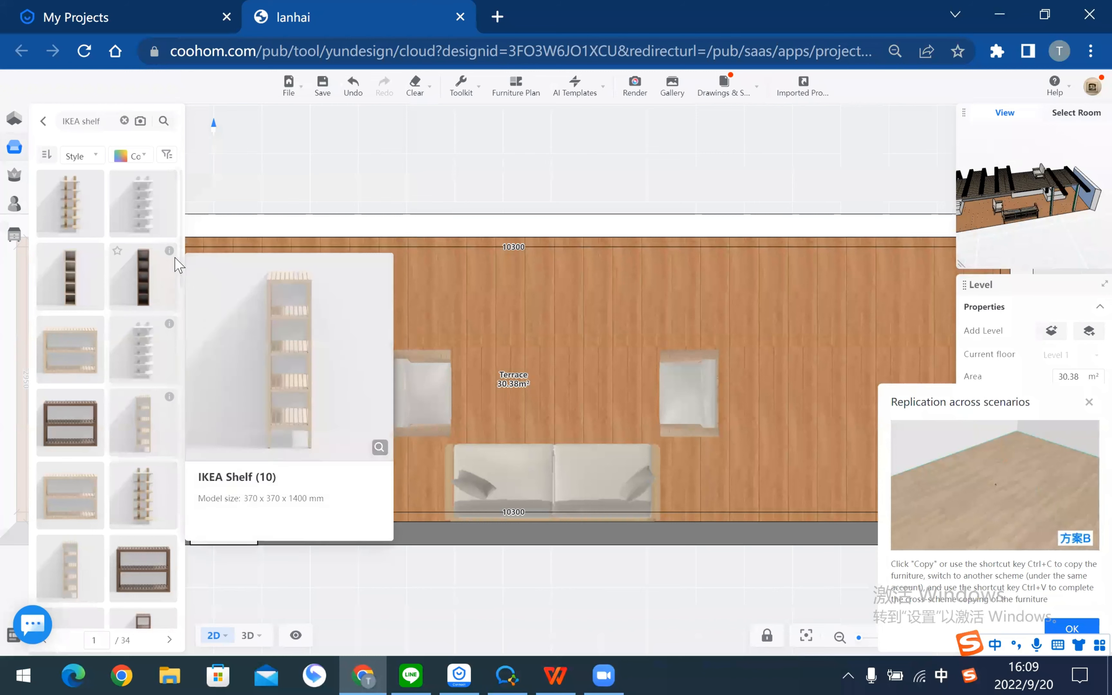
- Place an IKEA Shelf (10) just left of the sofa
{"action": "mouse_move", "coordinate": [171, 257]}
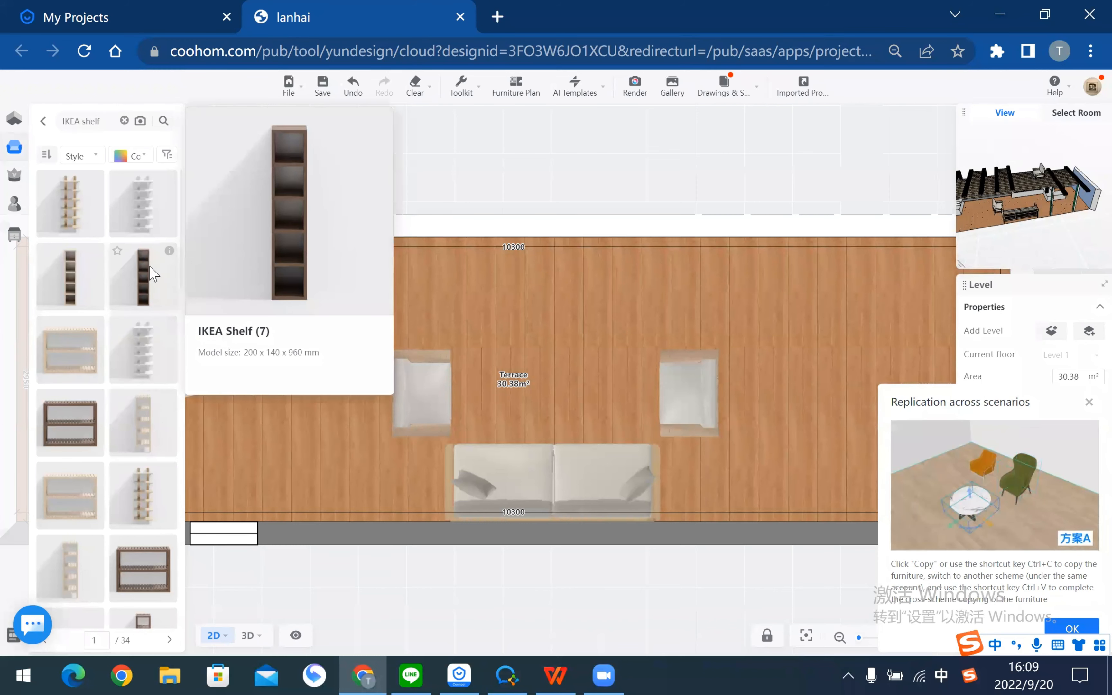
{"action": "left_click", "coordinate": [152, 274]}
{"action": "scroll", "coordinate": [367, 471], "scroll_direction": "up", "scroll_amount": 5}
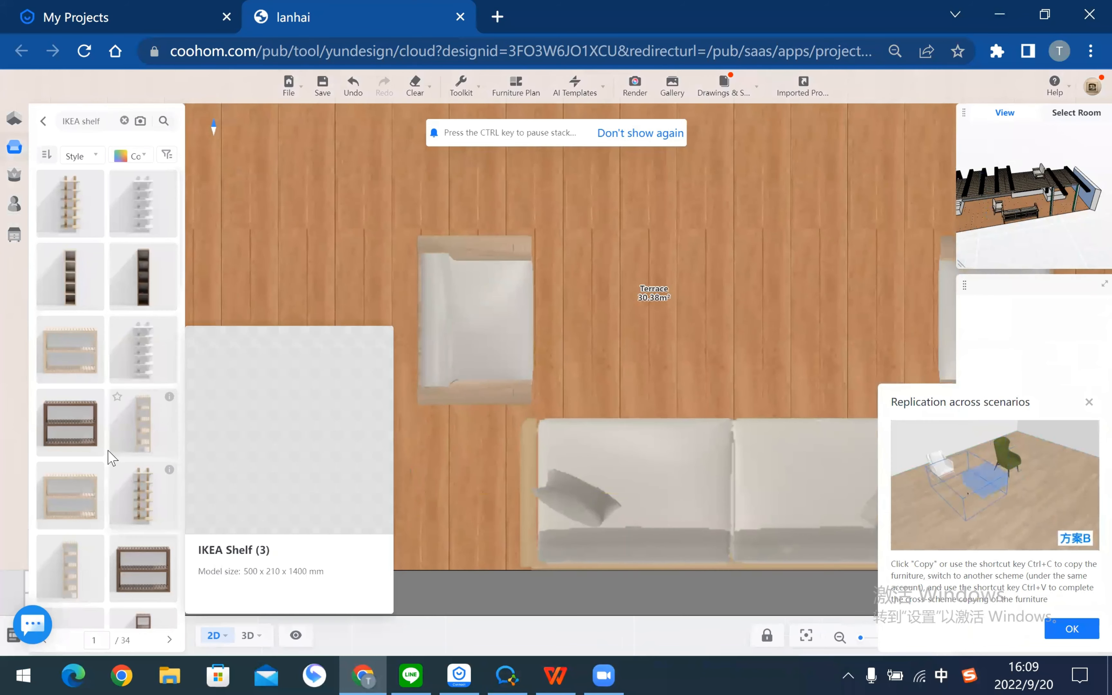
{"action": "scroll", "coordinate": [110, 458], "scroll_direction": "down", "scroll_amount": 5}
{"action": "mouse_move", "coordinate": [94, 253]}
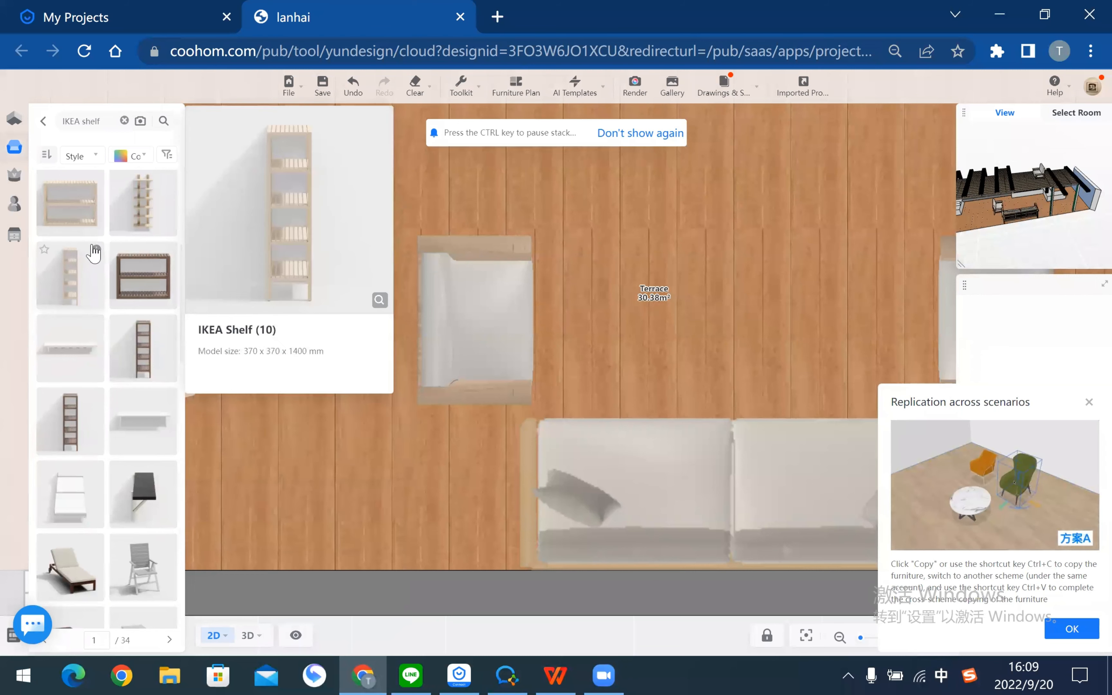
{"action": "left_click", "coordinate": [52, 284]}
{"action": "left_click", "coordinate": [470, 542]}
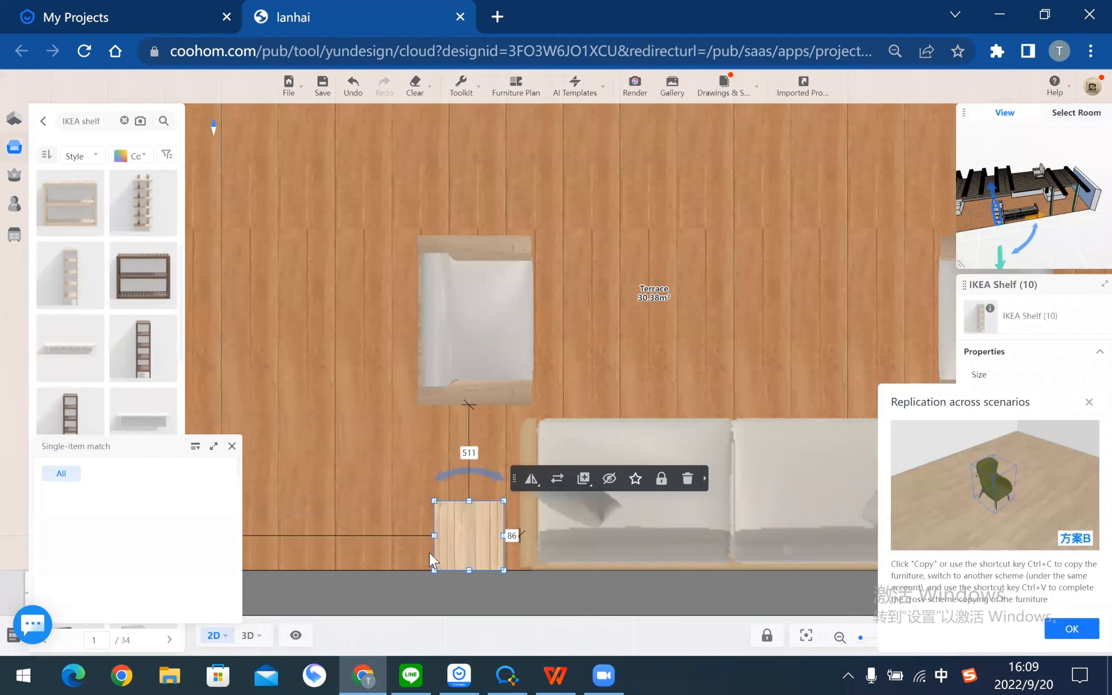
- Duplicate the shelf to the right of the sofa and return to library categories
{"action": "scroll", "coordinate": [438, 560], "scroll_direction": "down", "scroll_amount": 5}
{"action": "mouse_move", "coordinate": [468, 435]}
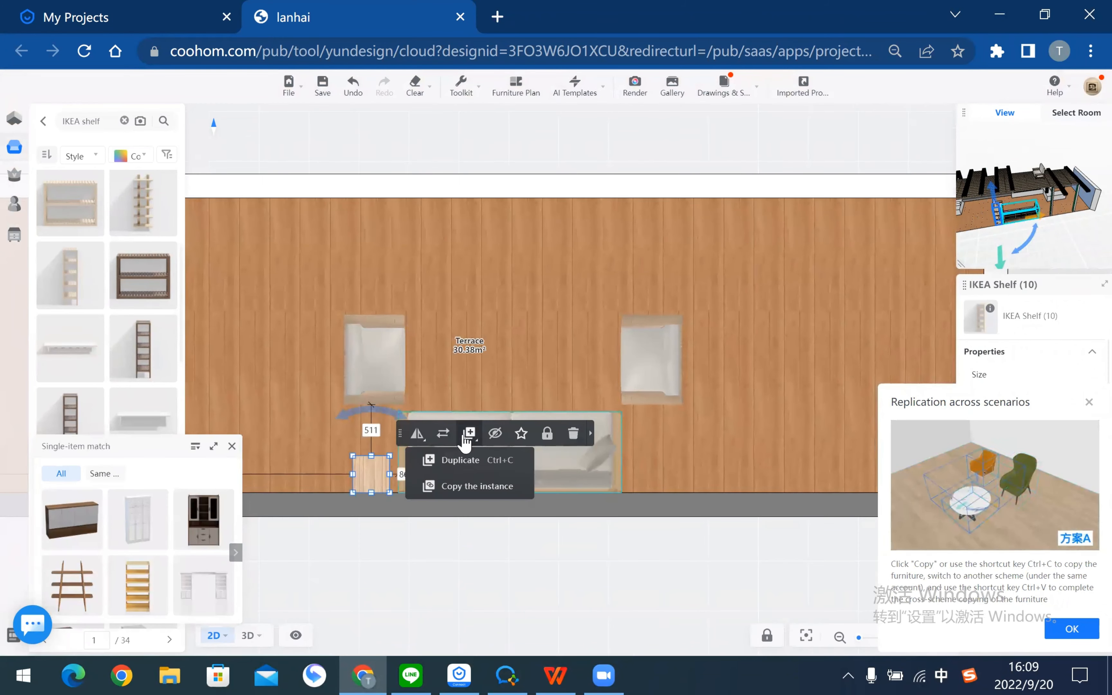
{"action": "left_click", "coordinate": [461, 460]}
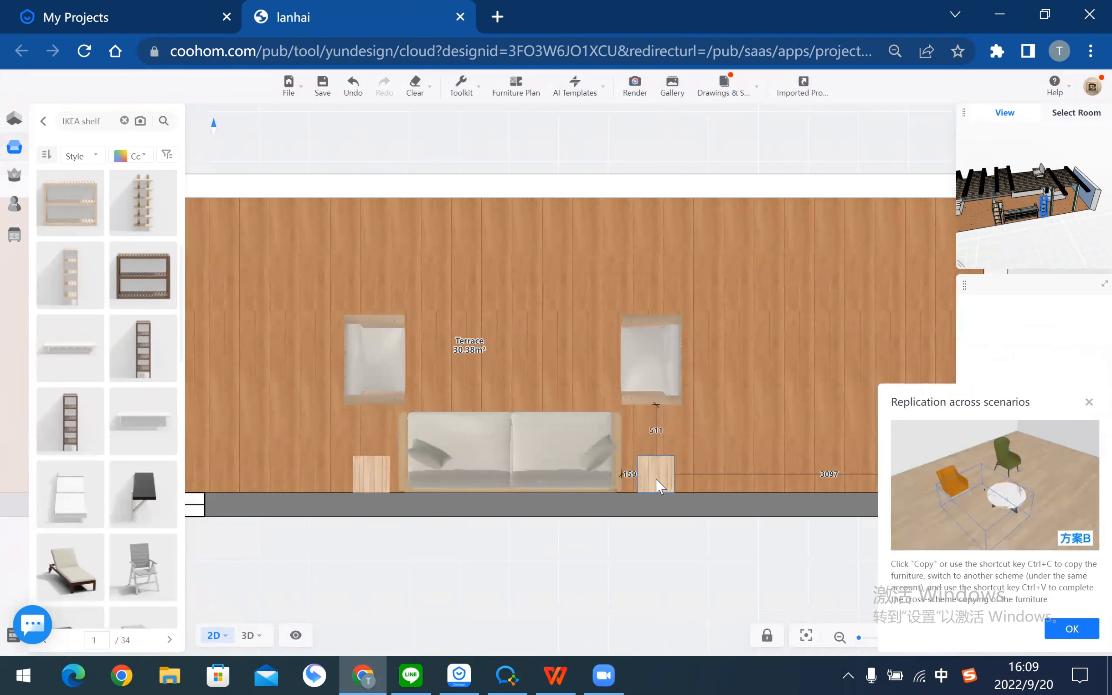
{"action": "left_click", "coordinate": [657, 485]}
{"action": "left_click", "coordinate": [641, 566]}
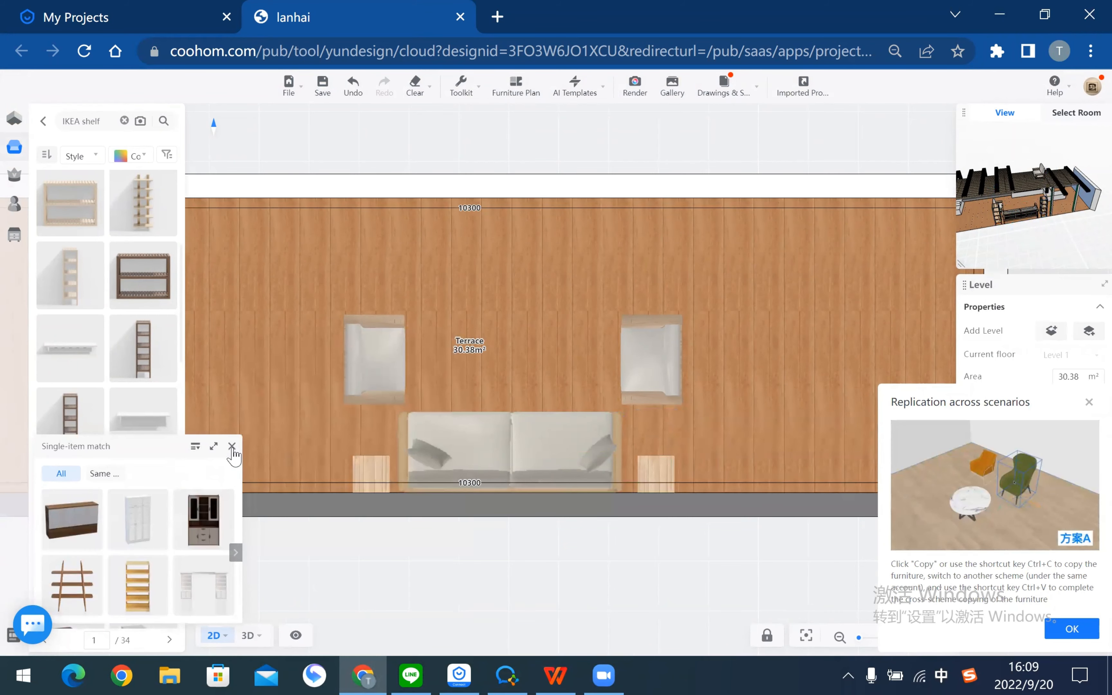
{"action": "left_click", "coordinate": [232, 446]}
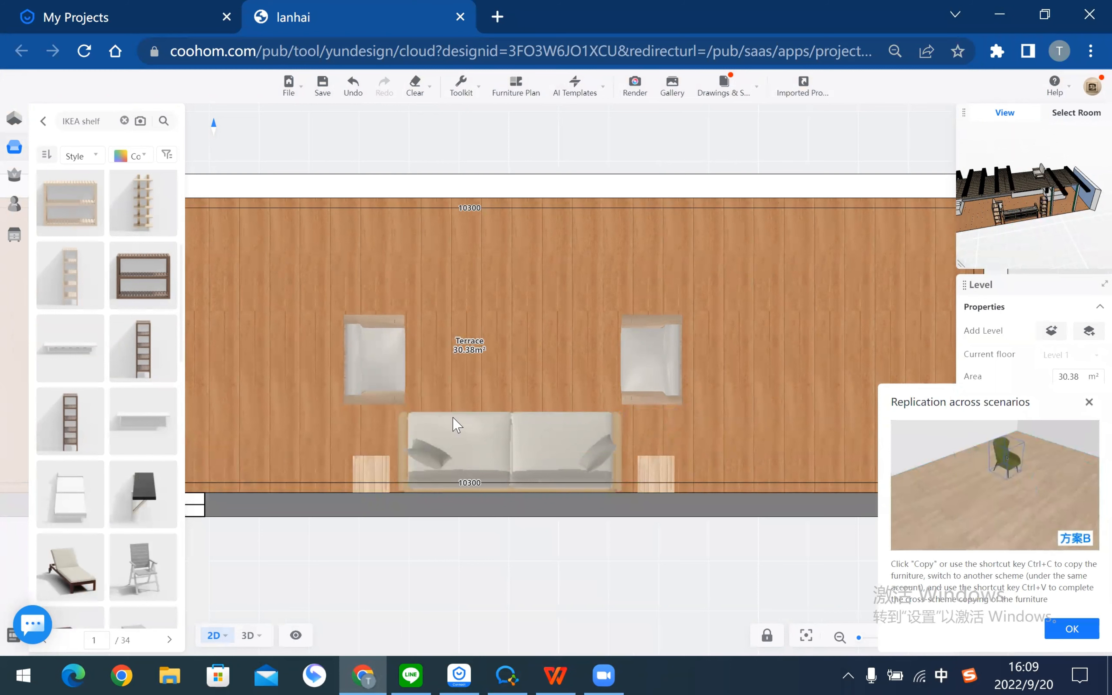
{"action": "left_click", "coordinate": [44, 122]}
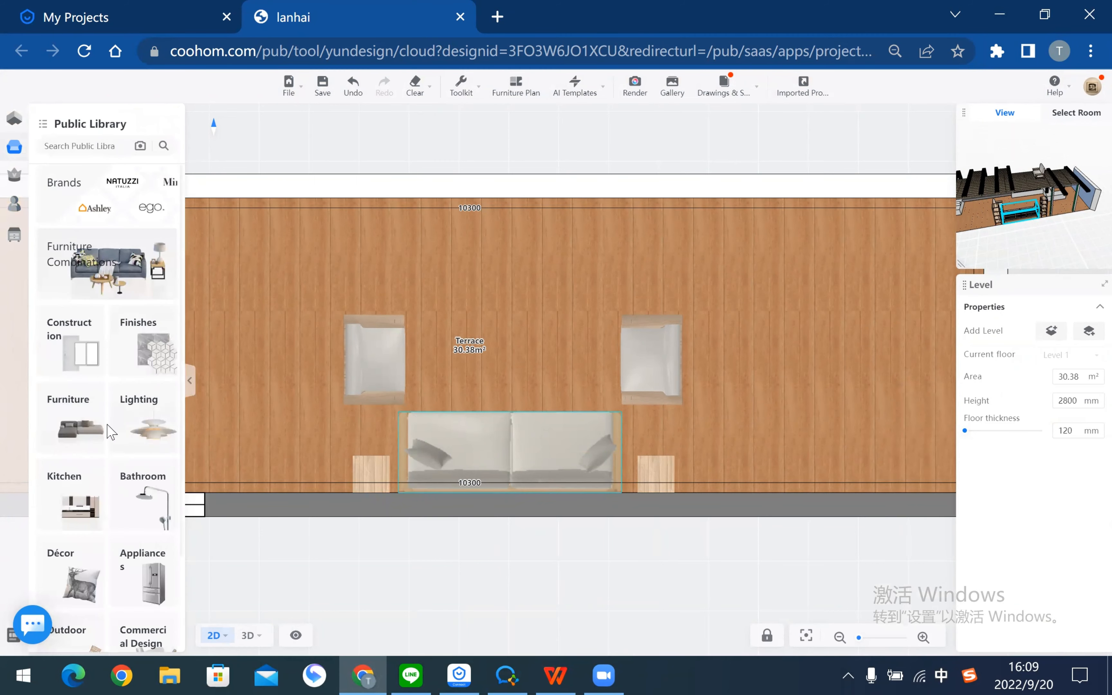
- Open the Décor > Flowers & Plants library and switch the terrace to 3D
{"action": "scroll", "coordinate": [105, 529], "scroll_direction": "down", "scroll_amount": 2}
{"action": "left_click", "coordinate": [74, 490]}
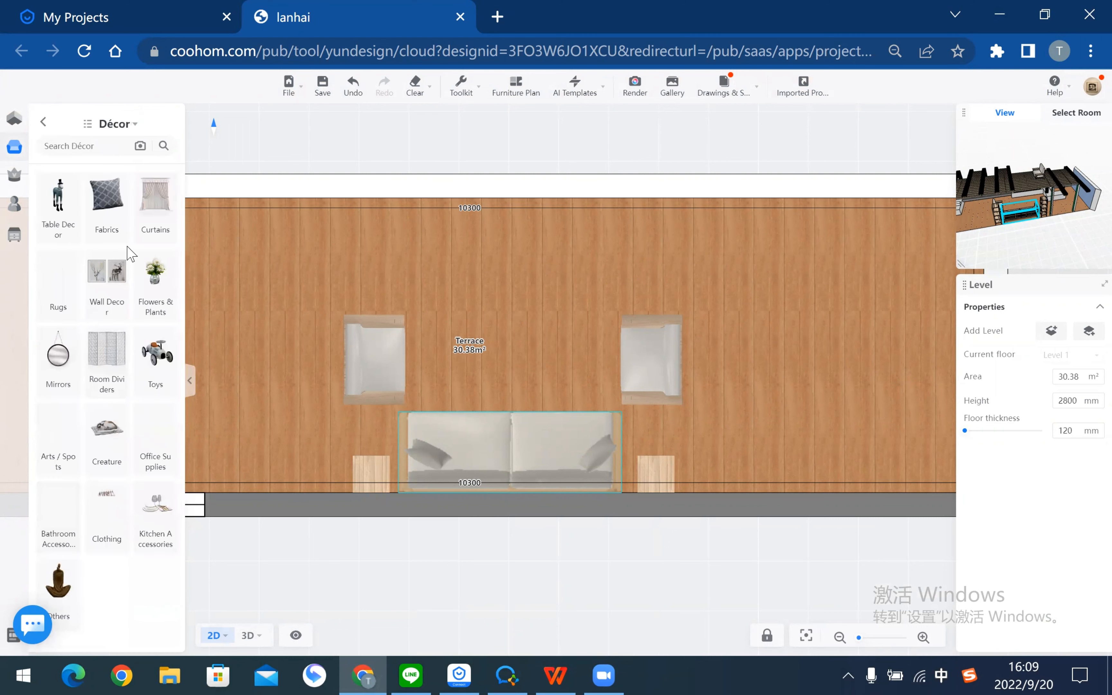
{"action": "left_click", "coordinate": [154, 293]}
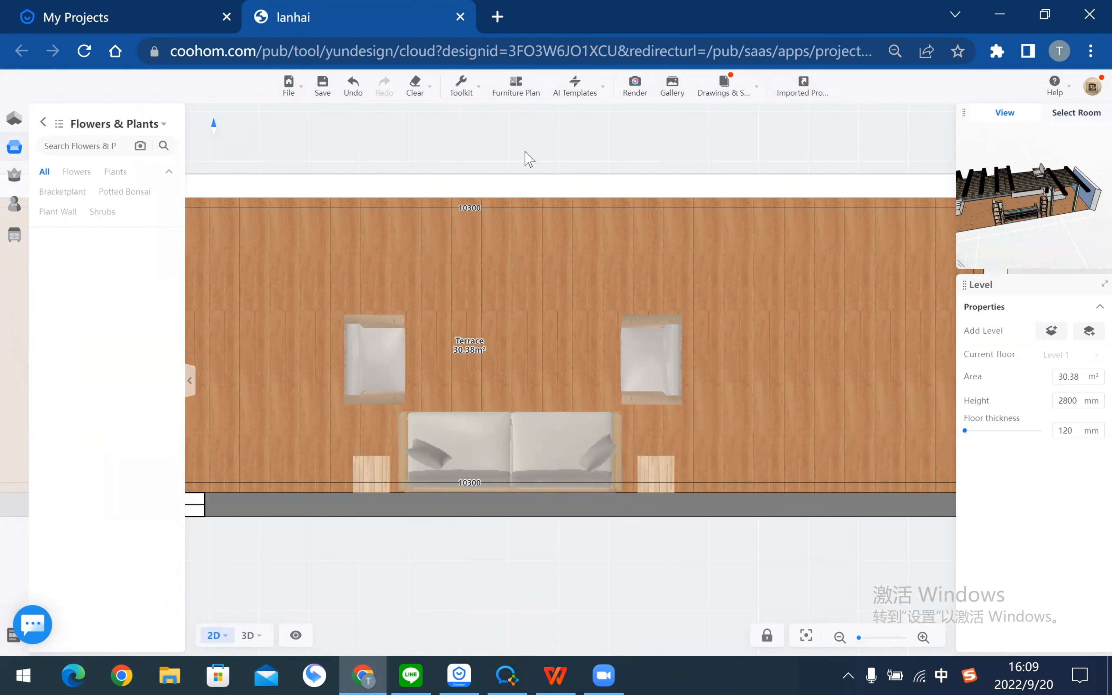
{"action": "left_click", "coordinate": [250, 636]}
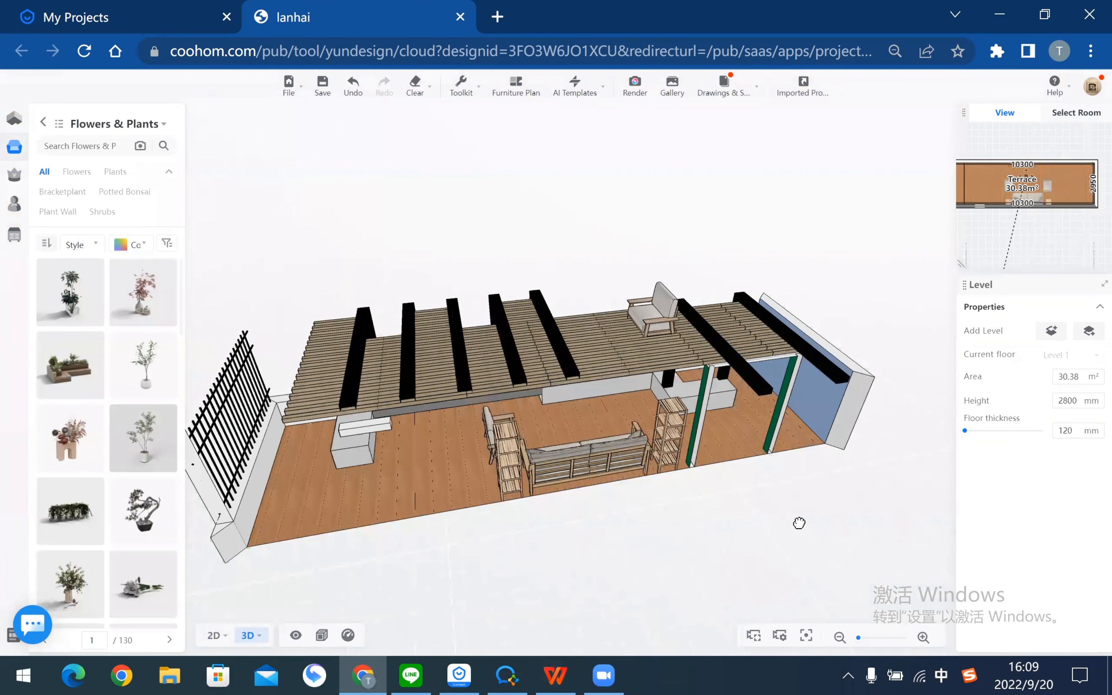
- Orbit the 3D terrace around to face the pergola and sofa
{"action": "left_click_drag", "start_coordinate": [799, 523], "coordinate": [1020, 543]}
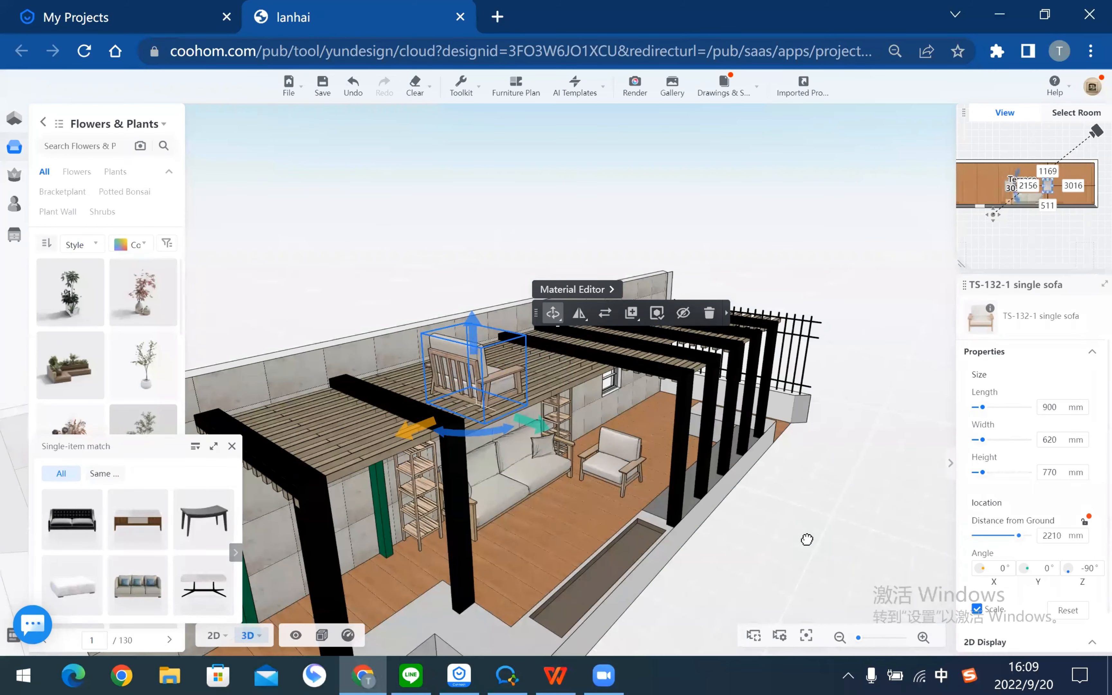
{"action": "left_click", "coordinate": [823, 548]}
{"action": "left_click_drag", "start_coordinate": [834, 554], "coordinate": [737, 544]}
{"action": "left_click_drag", "start_coordinate": [575, 676], "coordinate": [652, 307]}
{"action": "scroll", "coordinate": [652, 307], "scroll_direction": "up", "scroll_amount": 3}
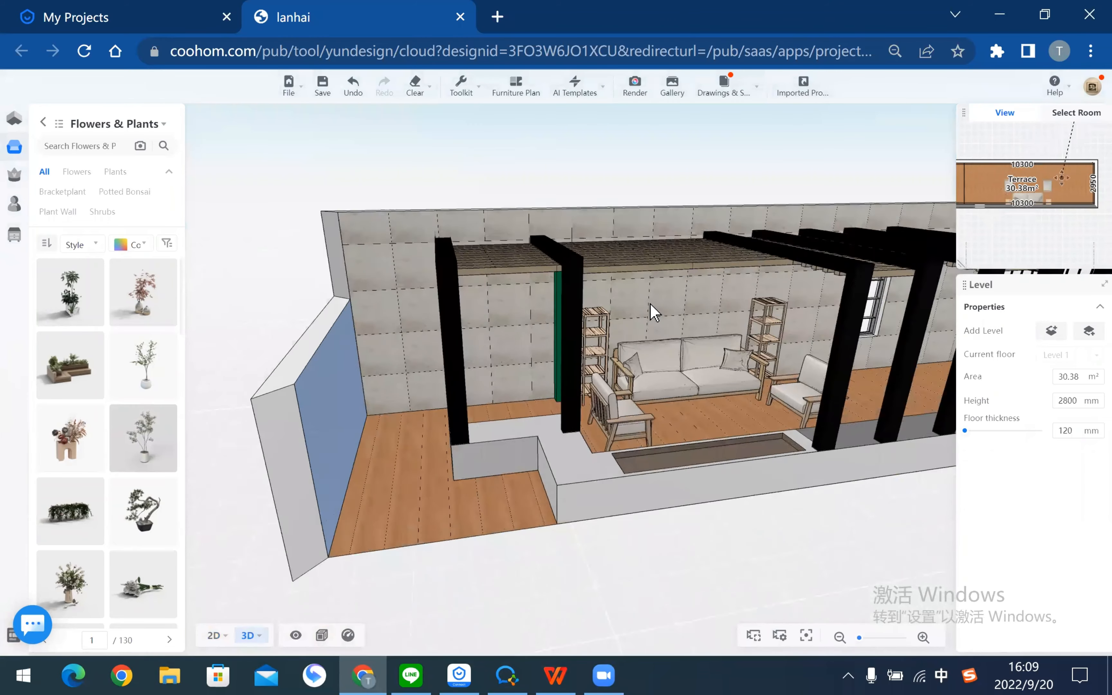
- Check the PDF design guide, then filter the plant library to Flowers
{"action": "key", "text": "alt+Tab"}
{"action": "scroll", "coordinate": [650, 307], "scroll_direction": "down", "scroll_amount": 8}
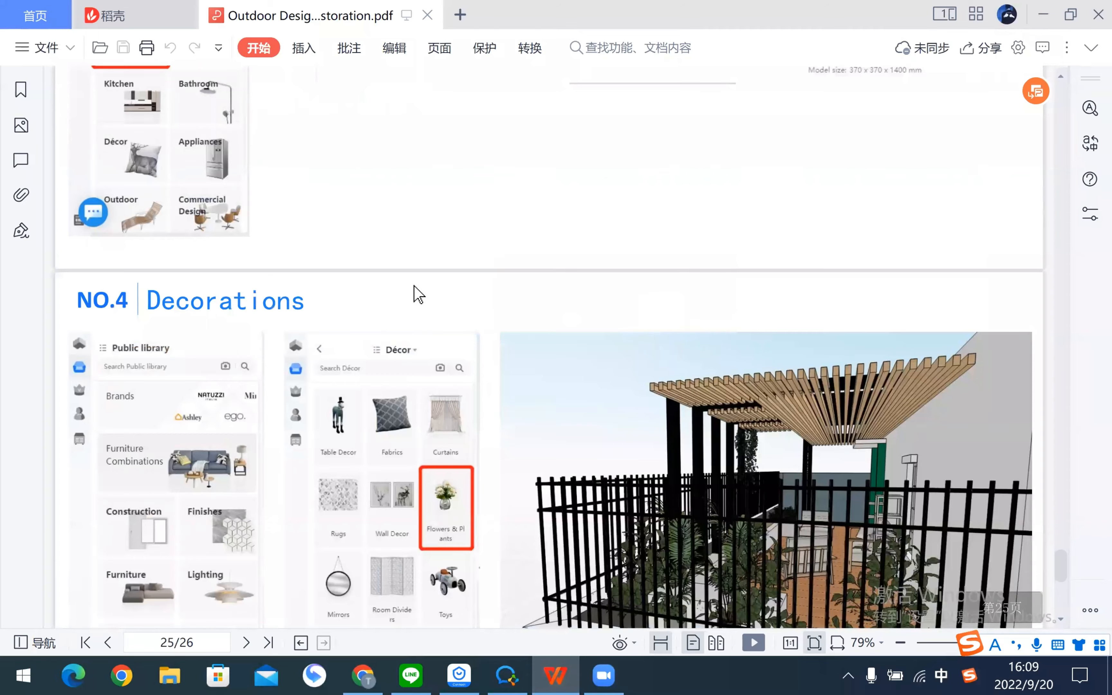
{"action": "scroll", "coordinate": [416, 295], "scroll_direction": "down", "scroll_amount": 5}
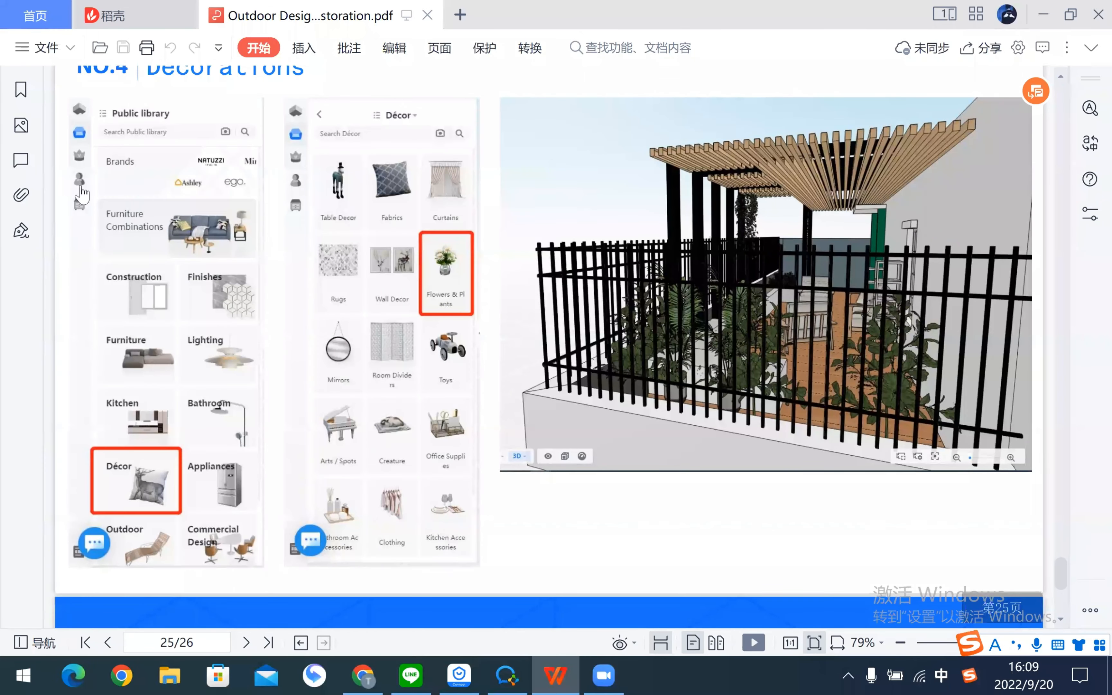
{"action": "key", "text": "alt+Tab"}
{"action": "left_click", "coordinate": [77, 172]}
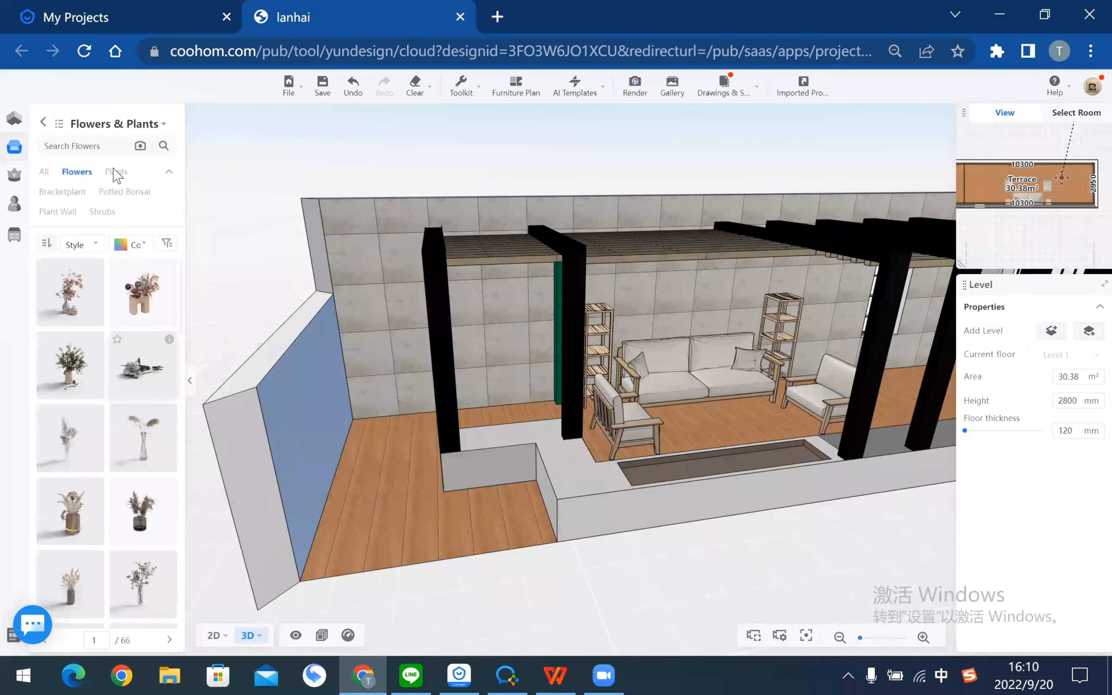
- Drop a trial Green plant behind the sofa and orbit to inspect it
{"action": "left_click", "coordinate": [46, 128]}
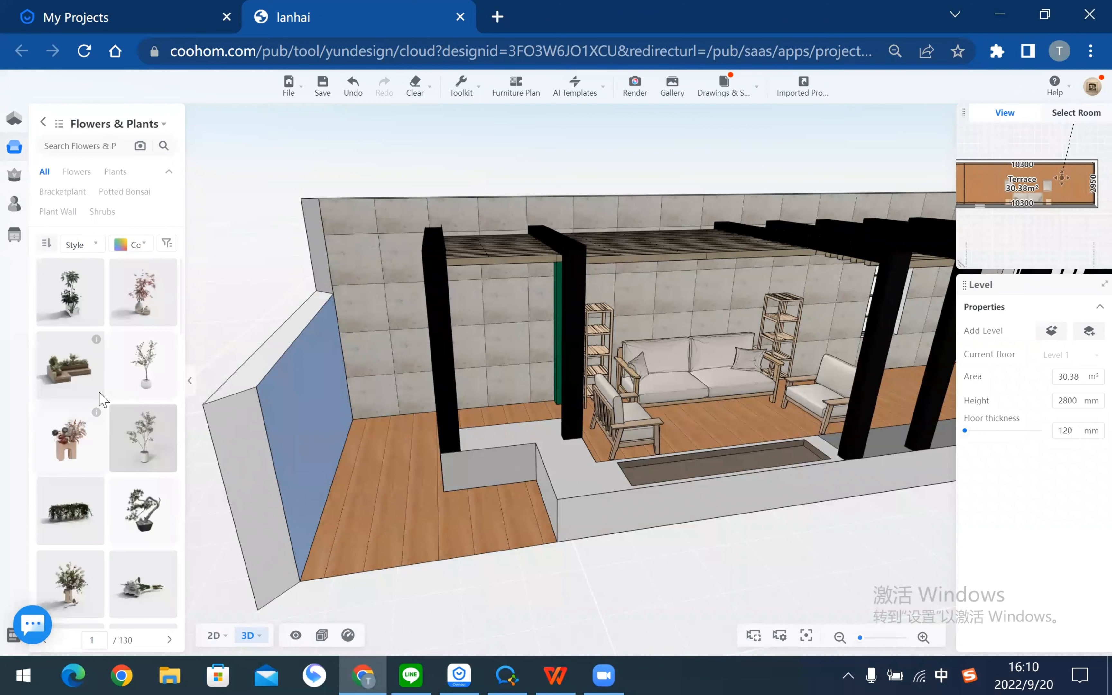
{"action": "mouse_move", "coordinate": [98, 494]}
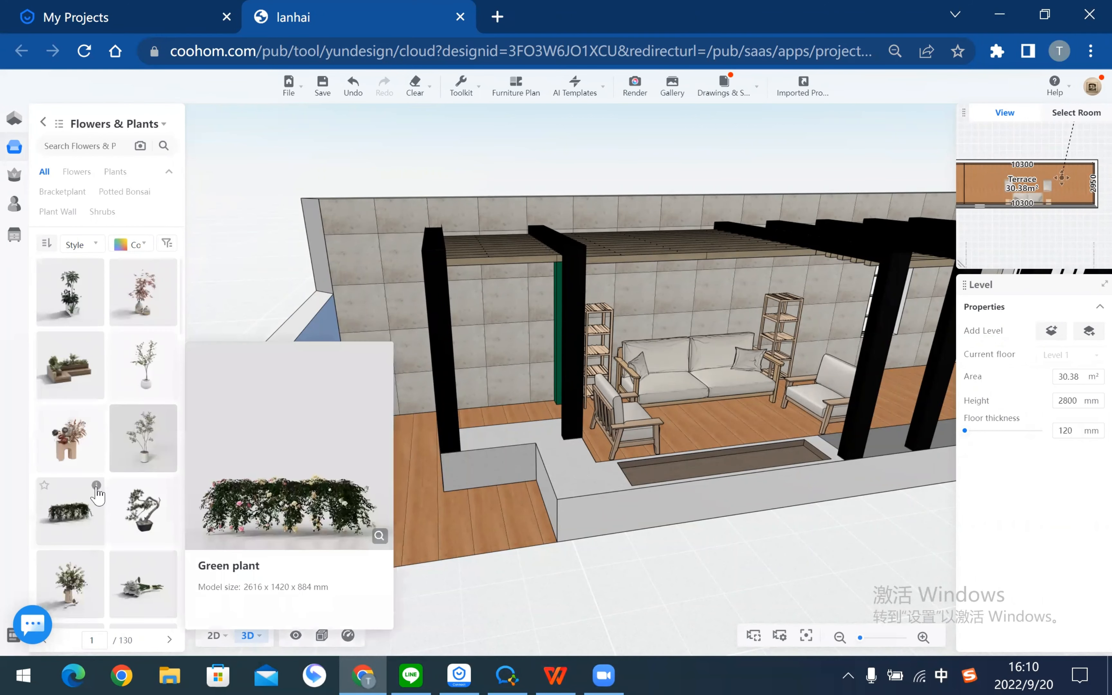
{"action": "left_click_drag", "start_coordinate": [708, 517], "coordinate": [216, 520]}
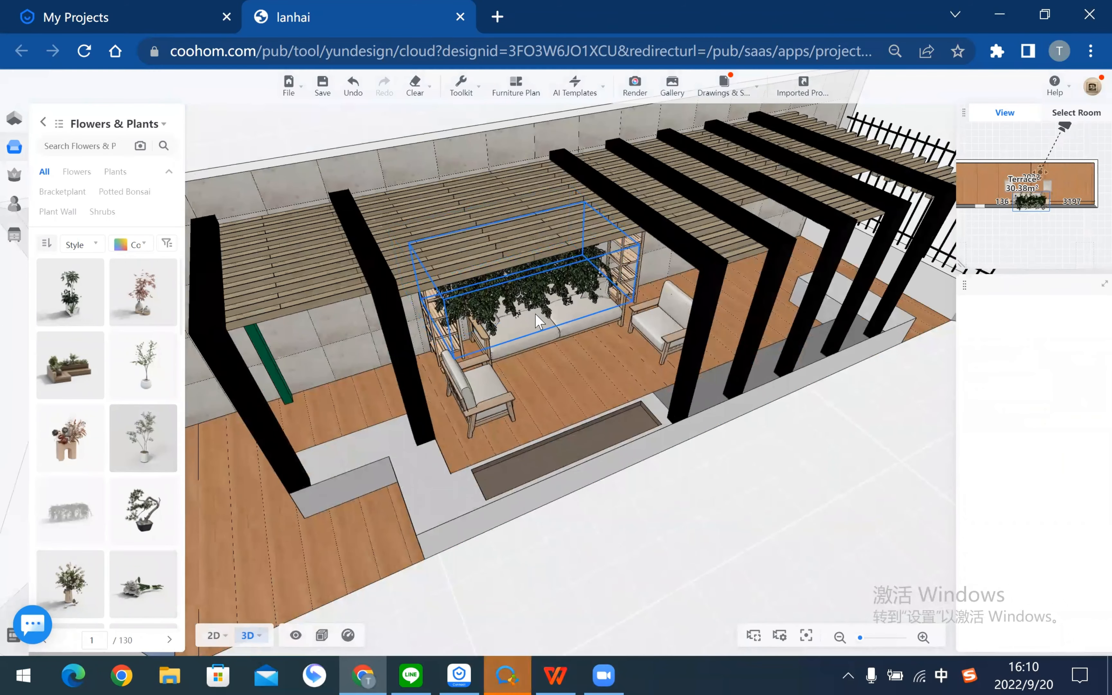
{"action": "left_click", "coordinate": [533, 290]}
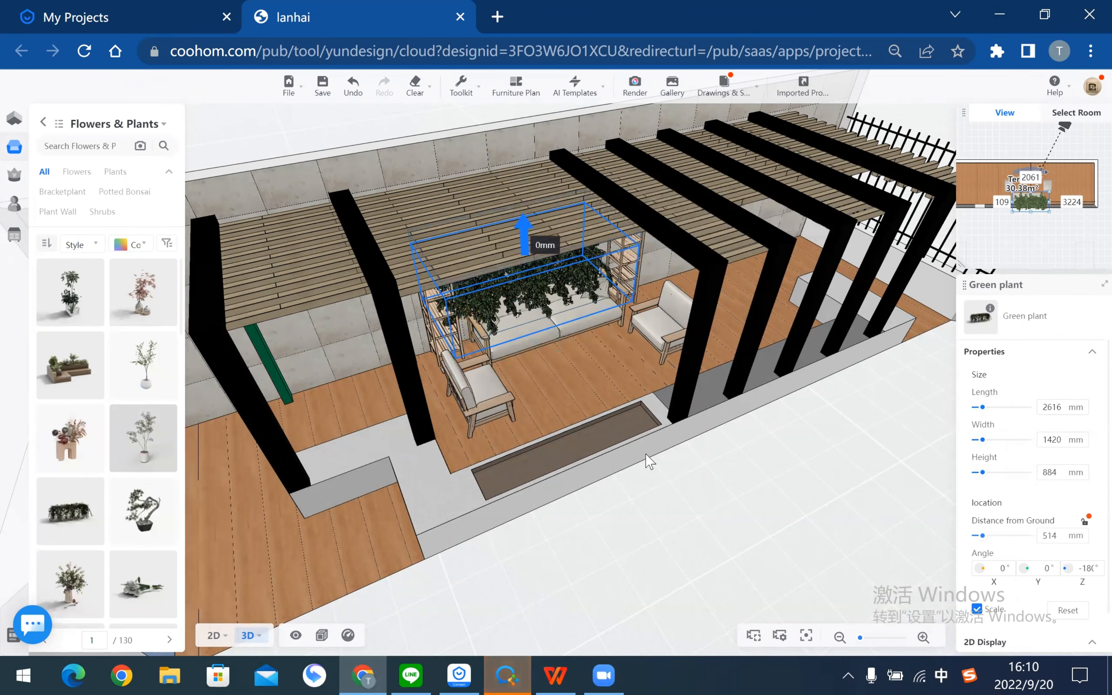
{"action": "left_click_drag", "start_coordinate": [759, 500], "coordinate": [735, 501]}
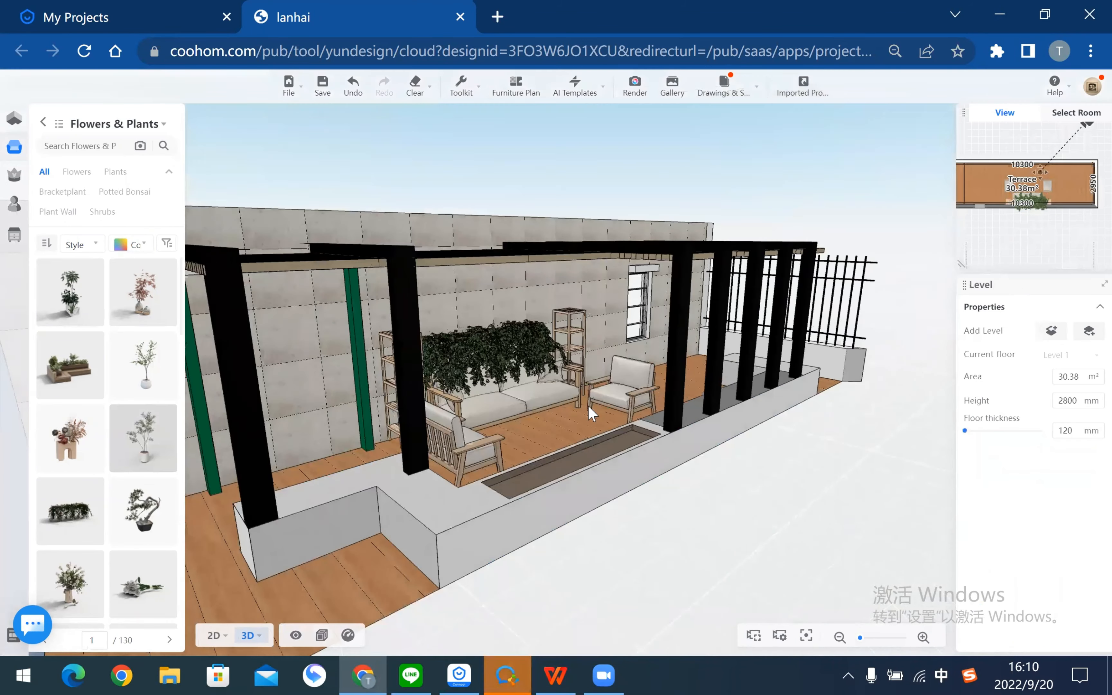
{"action": "left_click_drag", "start_coordinate": [588, 406], "coordinate": [489, 267]}
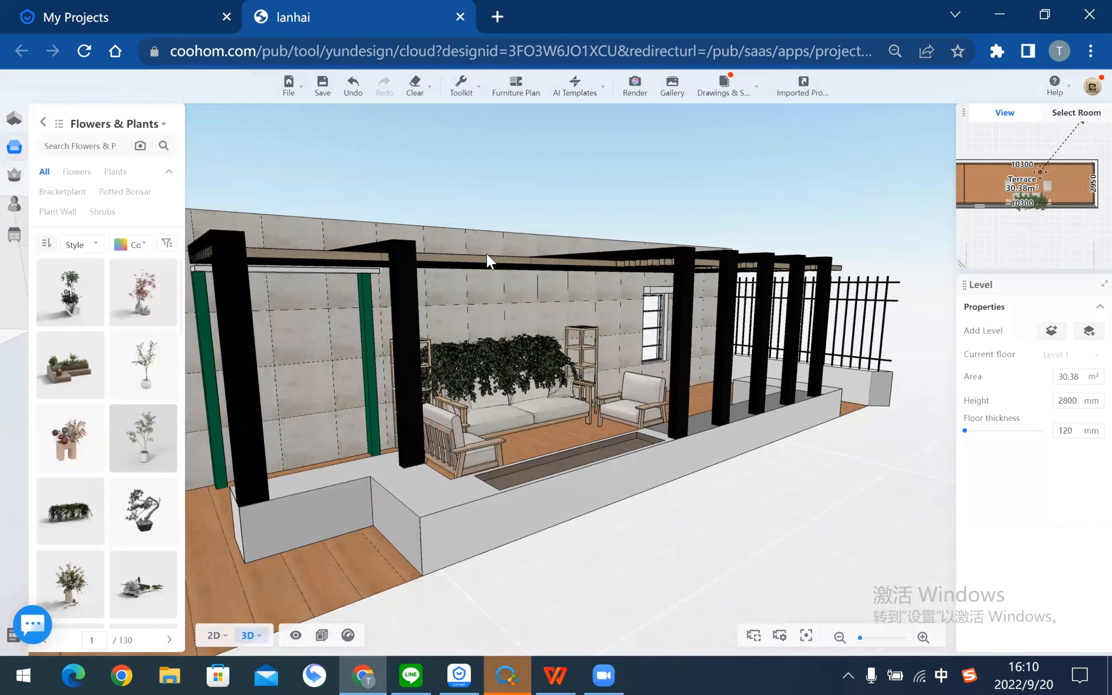
- Select the green plant wall above the sofa and delete it
{"action": "left_click", "coordinate": [501, 368]}
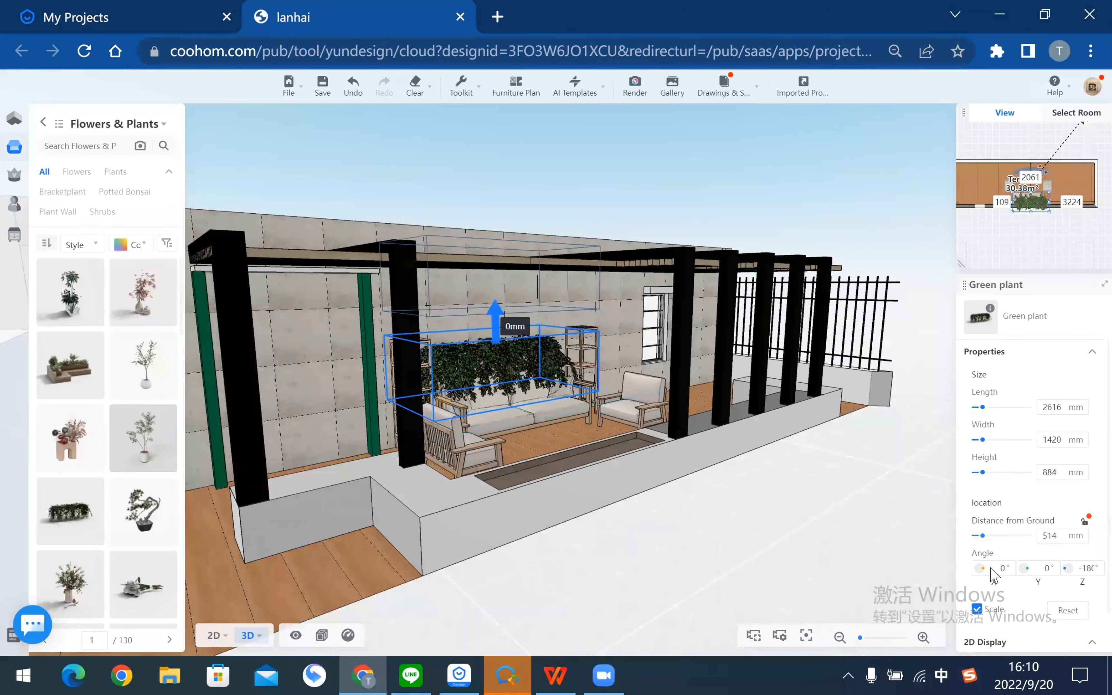
{"action": "left_click", "coordinate": [628, 311]}
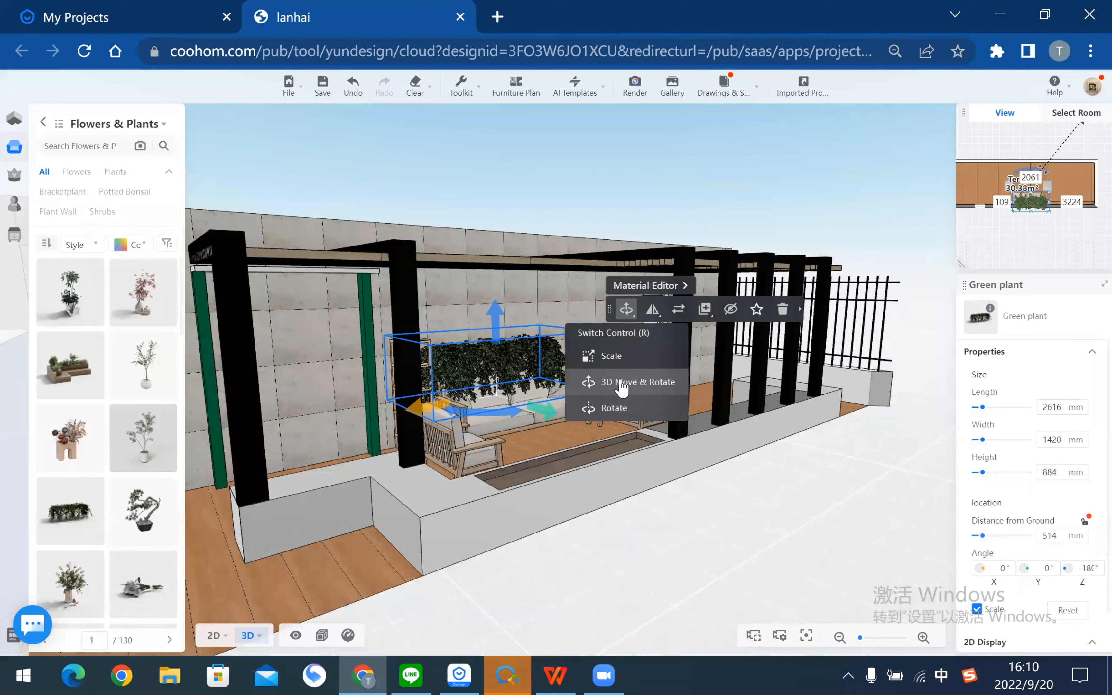
{"action": "left_click", "coordinate": [795, 532]}
{"action": "left_click", "coordinate": [546, 369]}
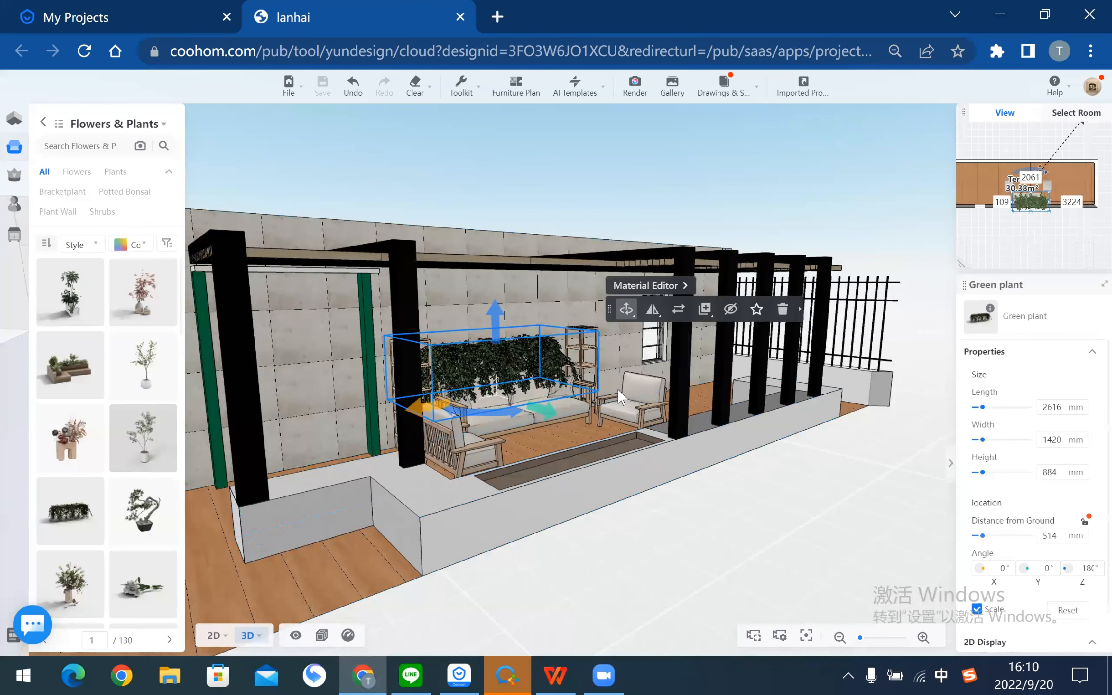
{"action": "scroll", "coordinate": [1023, 533], "scroll_direction": "down", "scroll_amount": 1}
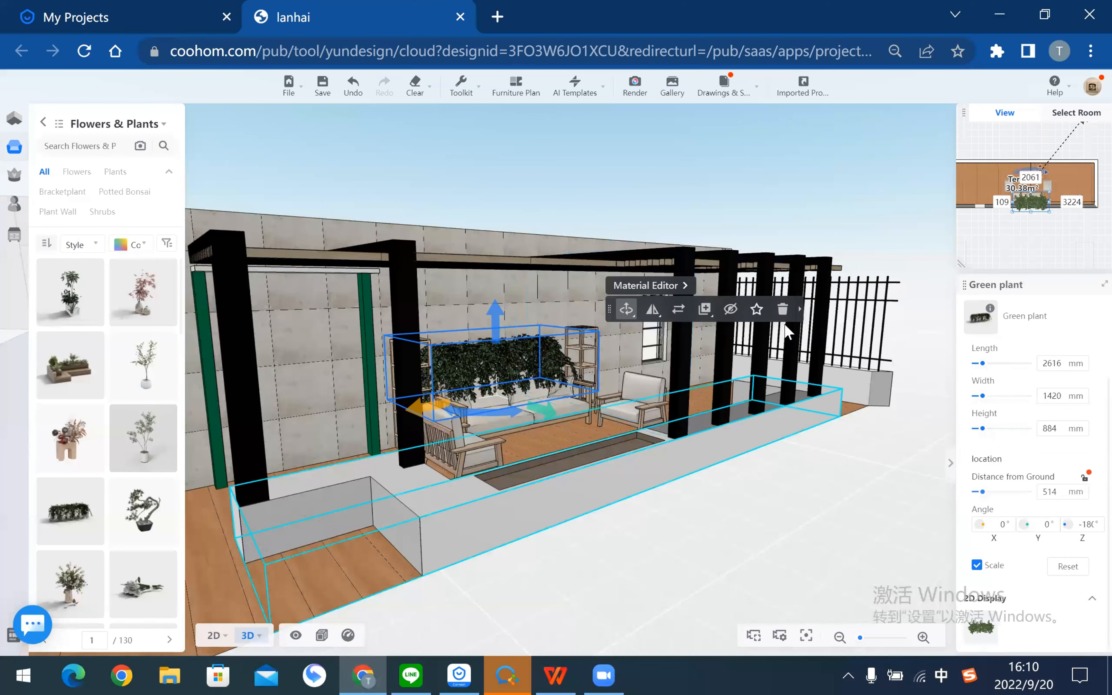
{"action": "key", "text": "Delete"}
{"action": "left_click_drag", "start_coordinate": [767, 597], "coordinate": [762, 608]}
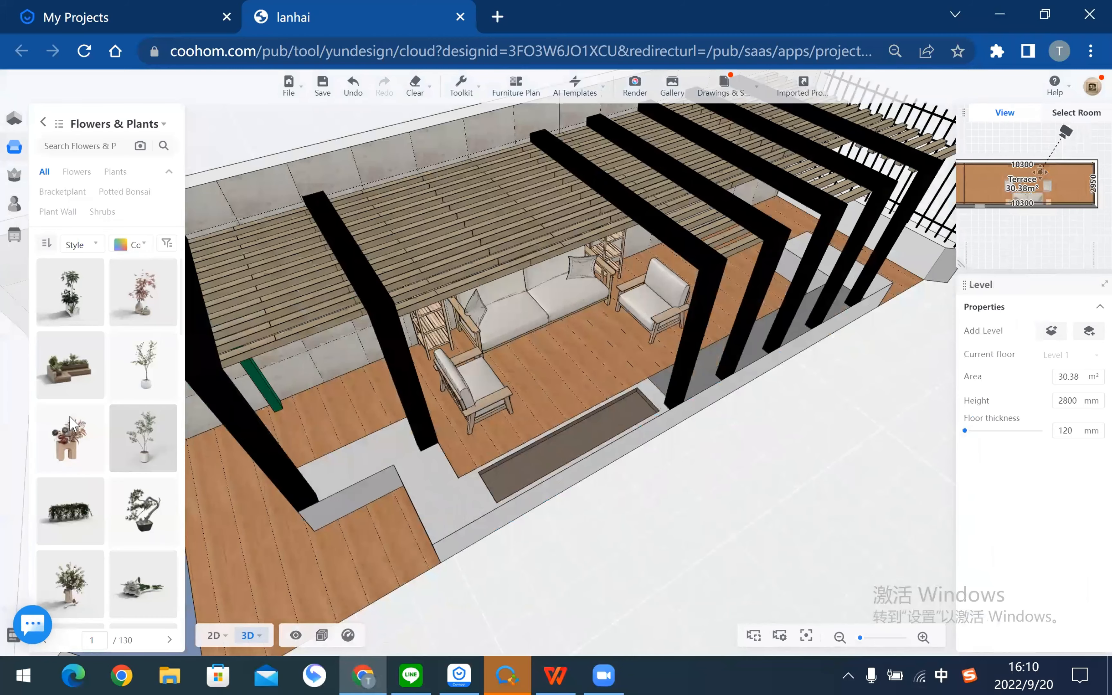
- Place Hanging basket 3-YJ beside the left pillar and raise it to 429 mm
{"action": "scroll", "coordinate": [132, 365], "scroll_direction": "down", "scroll_amount": 5}
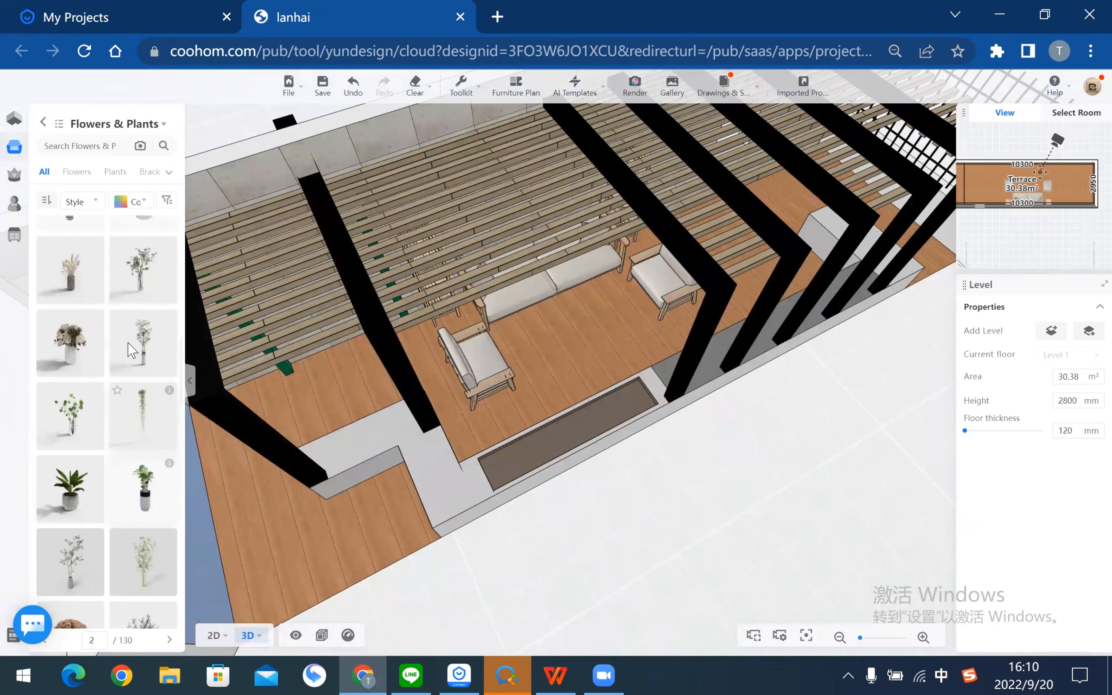
{"action": "left_click", "coordinate": [362, 344]}
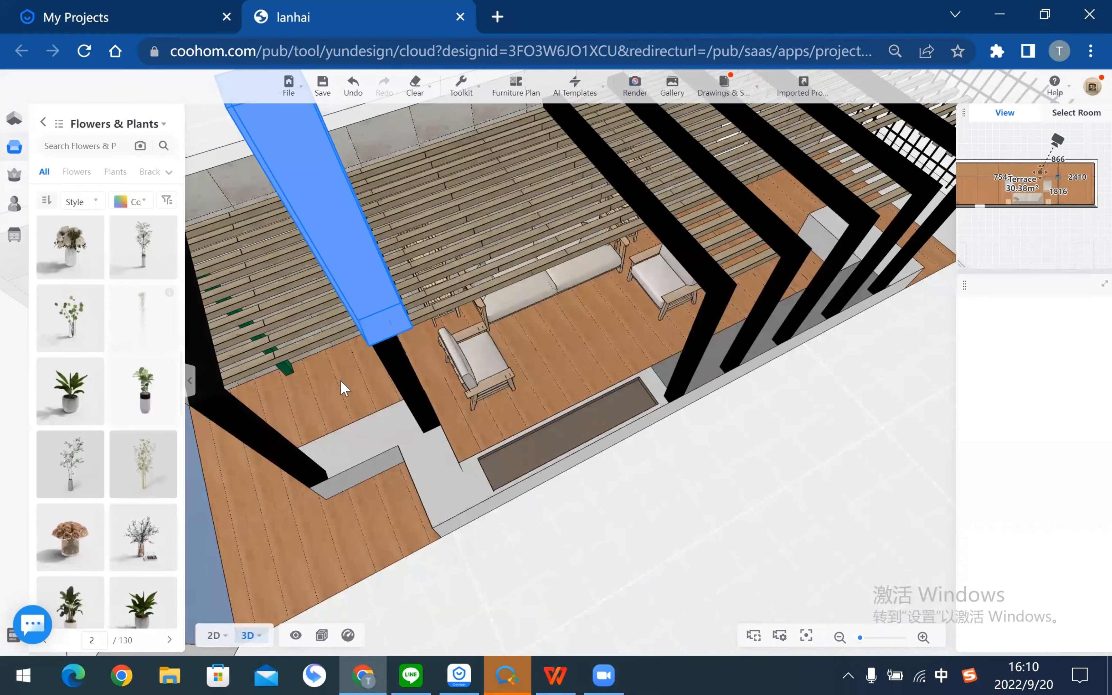
{"action": "left_click", "coordinate": [345, 390]}
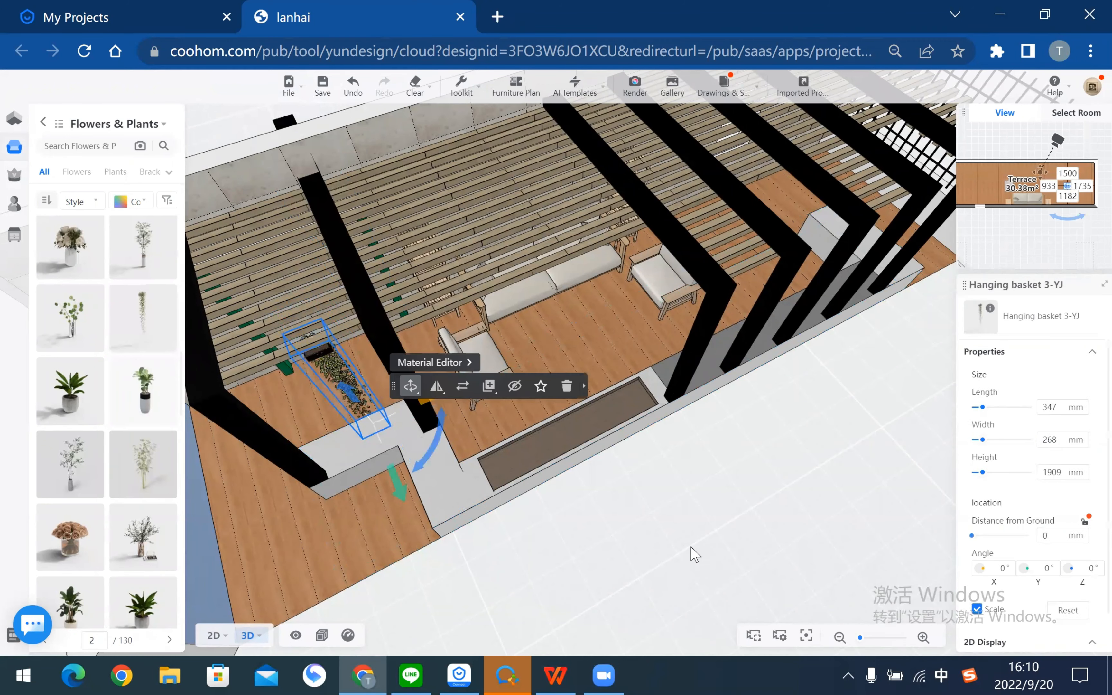
{"action": "mouse_move", "coordinate": [693, 551]}
{"action": "left_mouse_down"}
{"action": "mouse_move", "coordinate": [760, 498]}
{"action": "mouse_move", "coordinate": [795, 506]}
{"action": "mouse_move", "coordinate": [892, 453]}
{"action": "left_mouse_up"}
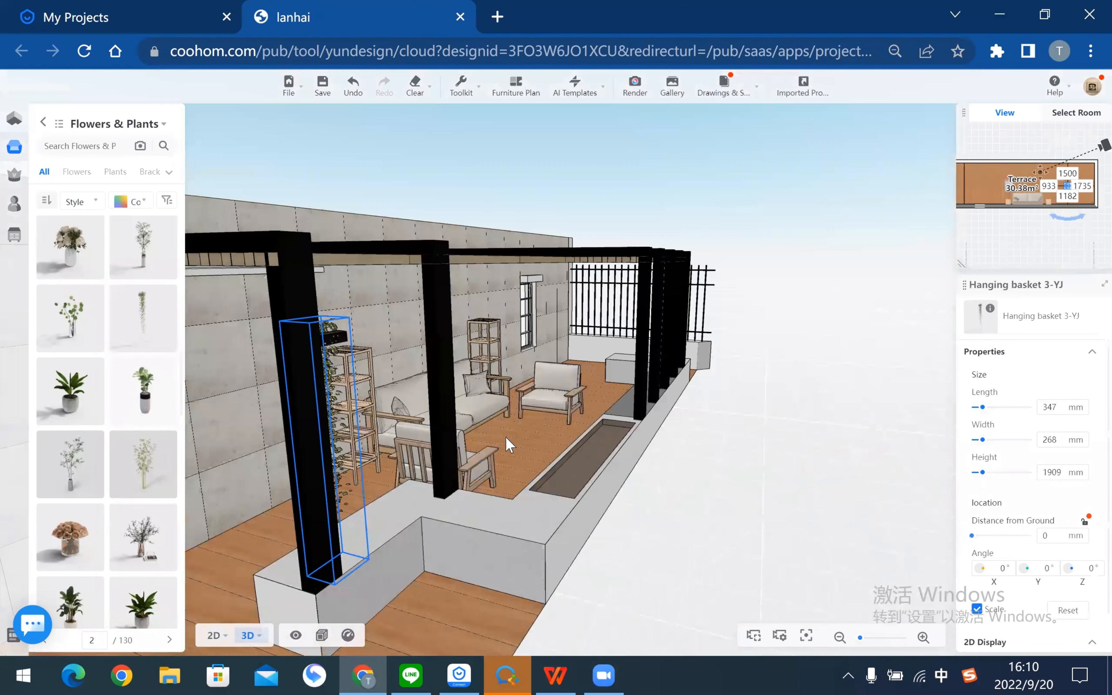
{"action": "mouse_move", "coordinate": [494, 595]}
{"action": "left_mouse_down"}
{"action": "mouse_move", "coordinate": [540, 608]}
{"action": "mouse_move", "coordinate": [530, 611]}
{"action": "mouse_move", "coordinate": [602, 610]}
{"action": "mouse_move", "coordinate": [528, 571]}
{"action": "left_mouse_up"}
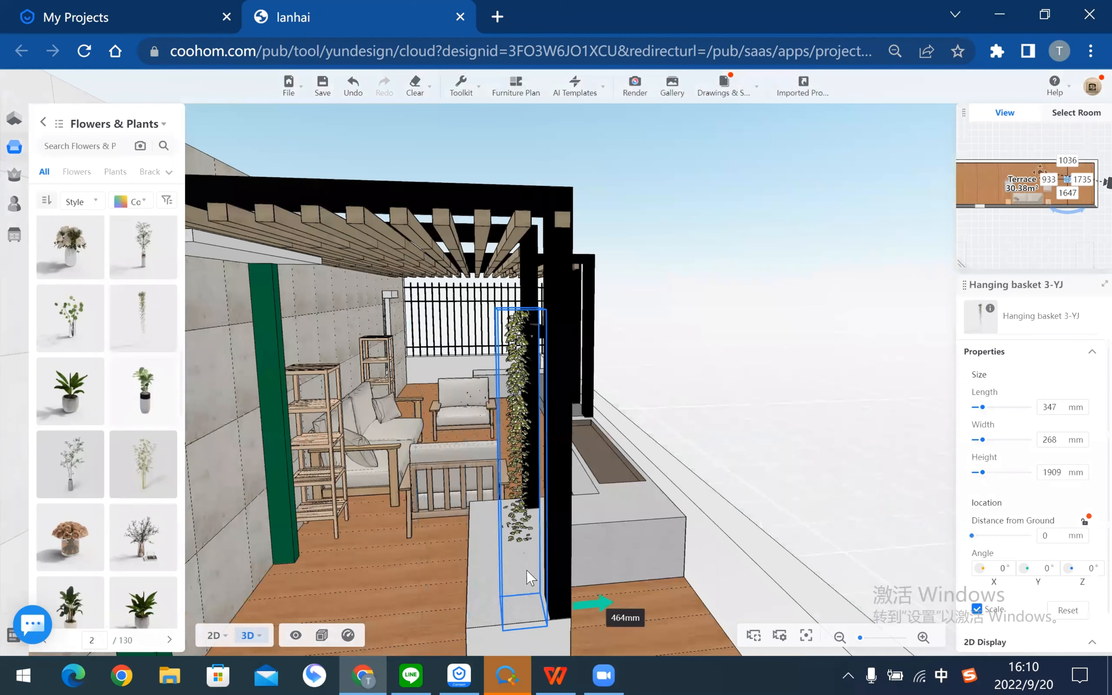
{"action": "left_click_drag", "start_coordinate": [526, 529], "coordinate": [523, 476]}
{"action": "mouse_move", "coordinate": [599, 209]}
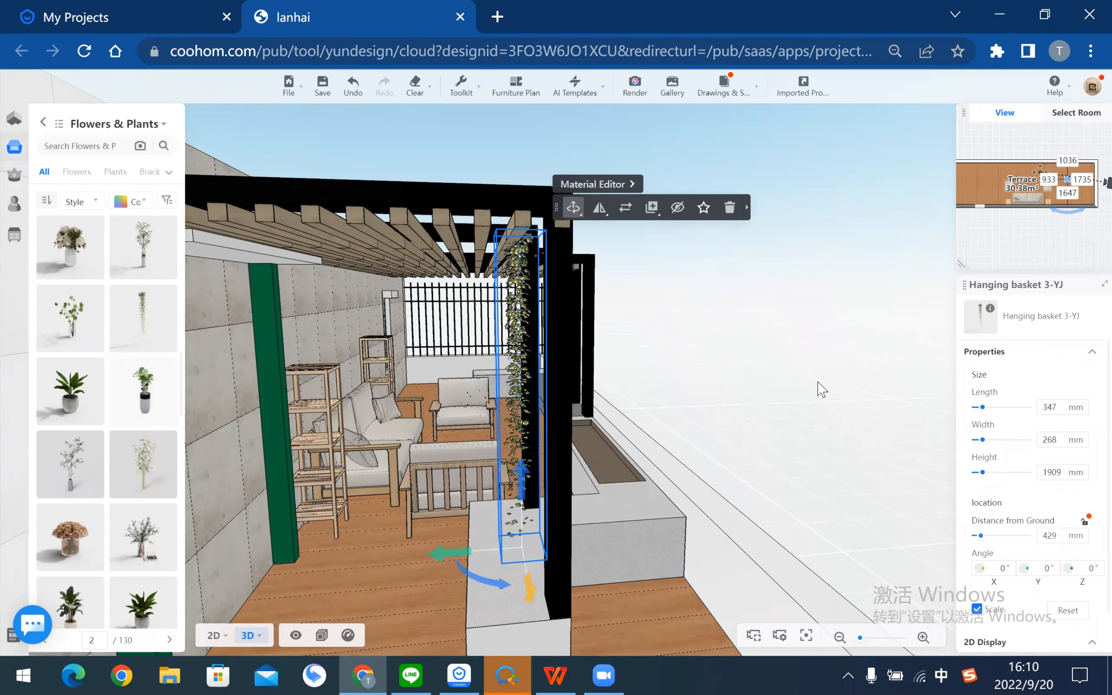
{"action": "left_click", "coordinate": [814, 386]}
- Orbit around the pergola to check the hanging basket from several angles
{"action": "left_click_drag", "start_coordinate": [772, 390], "coordinate": [416, 338]}
{"action": "left_click_drag", "start_coordinate": [511, 318], "coordinate": [689, 285]}
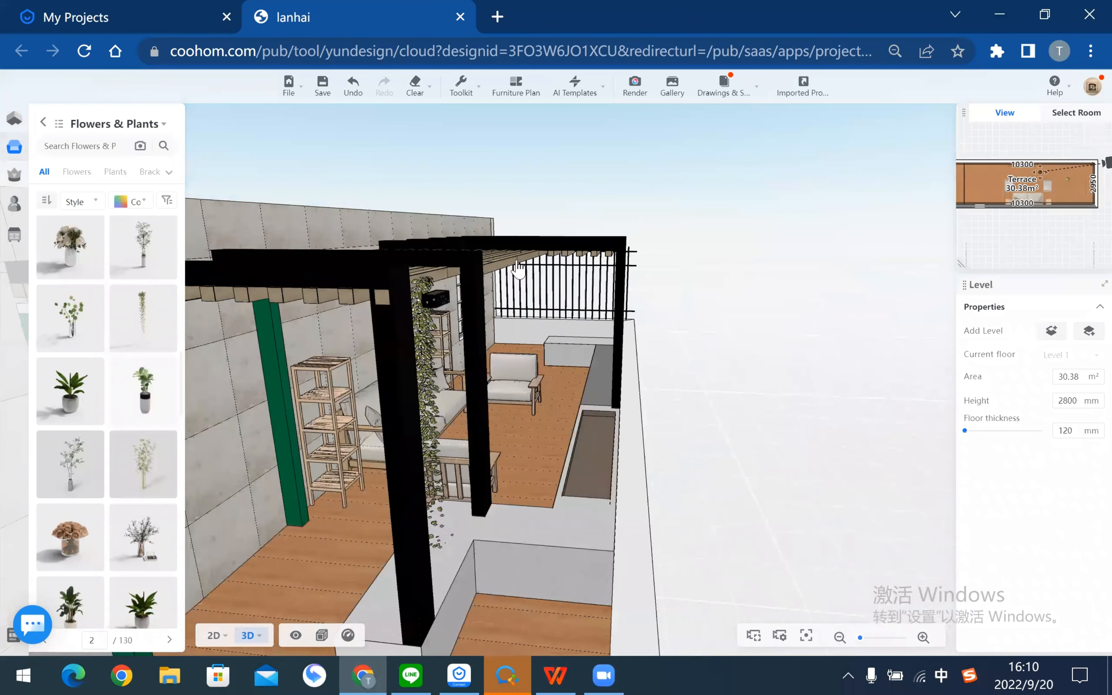
{"action": "left_click", "coordinate": [431, 348]}
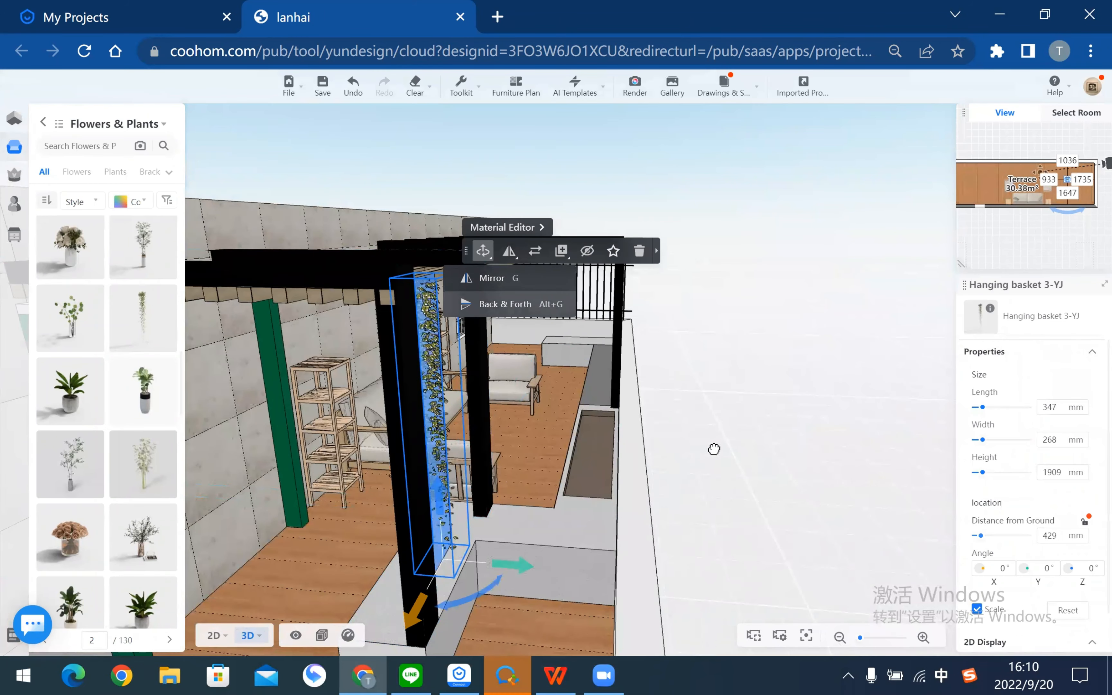
{"action": "left_click_drag", "start_coordinate": [713, 439], "coordinate": [406, 207]}
{"action": "left_click_drag", "start_coordinate": [406, 444], "coordinate": [388, 391]}
{"action": "left_click", "coordinate": [386, 415]}
{"action": "mouse_move", "coordinate": [705, 470]}
{"action": "left_mouse_down"}
{"action": "mouse_move", "coordinate": [680, 485]}
{"action": "mouse_move", "coordinate": [709, 487]}
{"action": "left_mouse_up"}
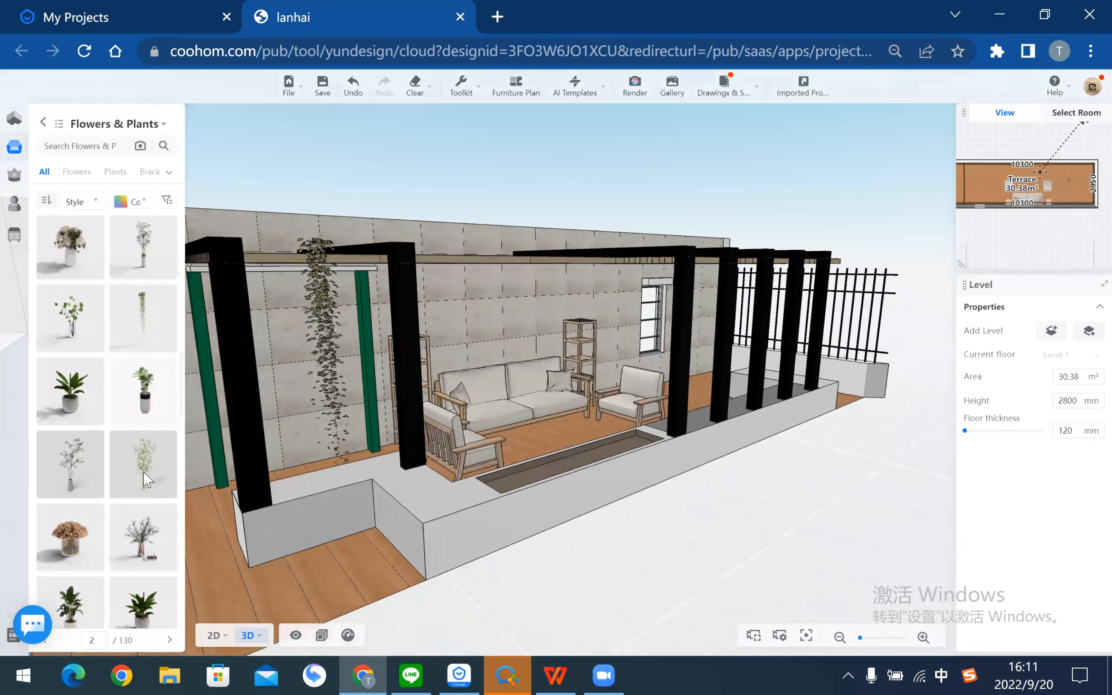
{"action": "left_click_drag", "start_coordinate": [137, 484], "coordinate": [137, 524]}
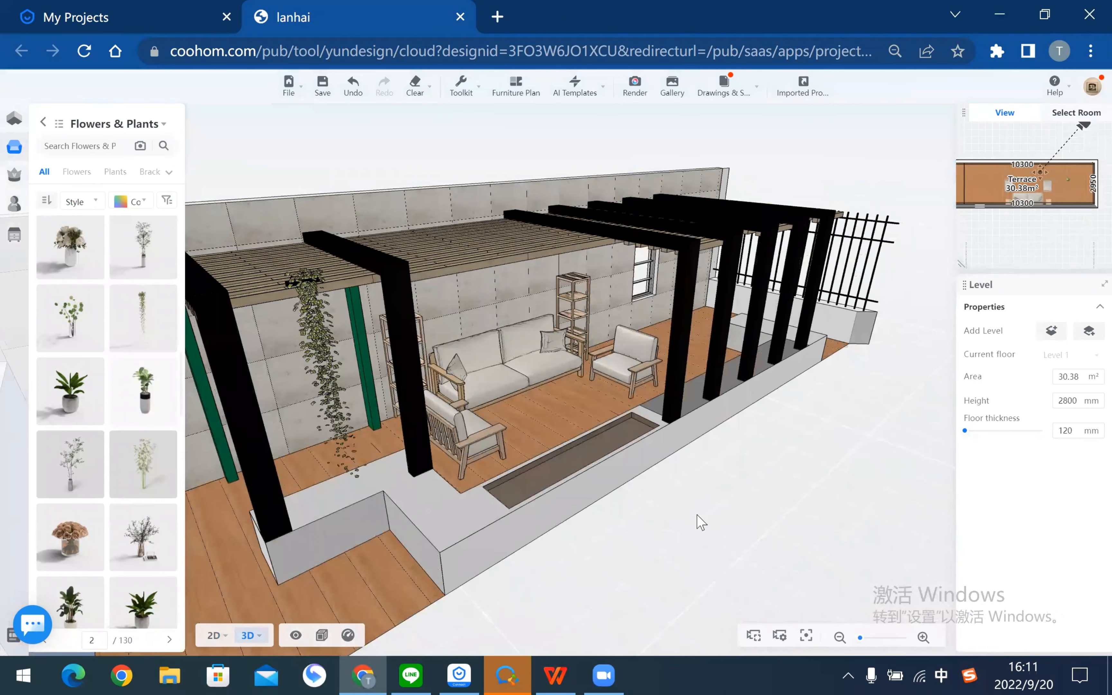
{"action": "scroll", "coordinate": [138, 464], "scroll_direction": "down", "scroll_amount": 6}
{"action": "left_click_drag", "start_coordinate": [878, 386], "coordinate": [615, 542]}
{"action": "scroll", "coordinate": [138, 465], "scroll_direction": "up", "scroll_amount": 4}
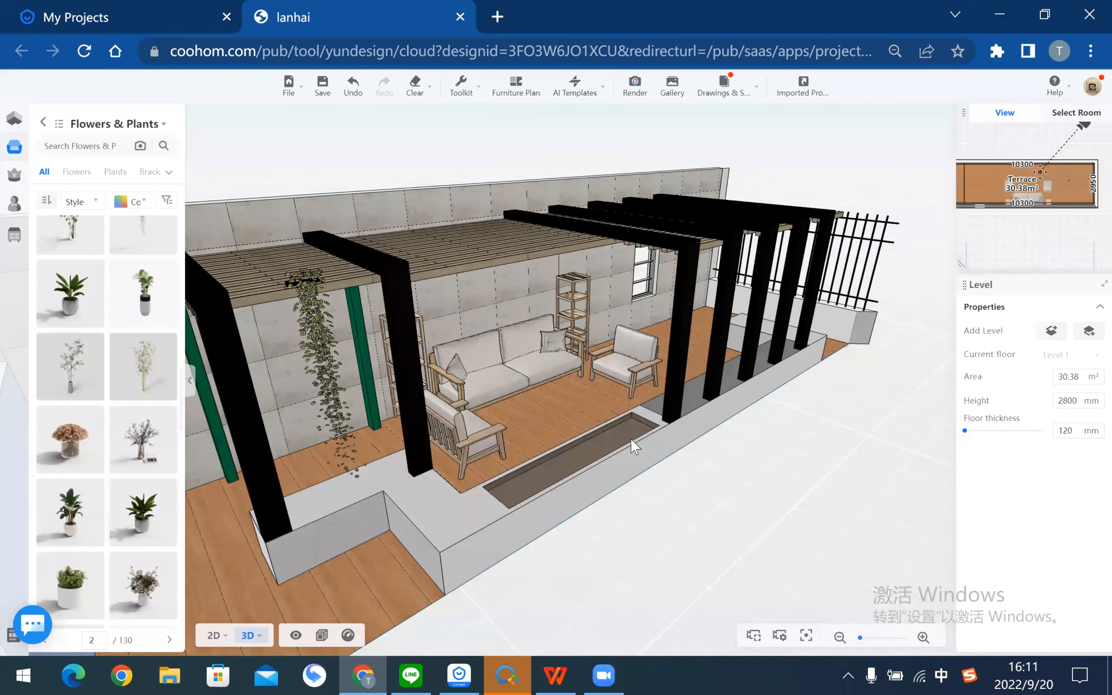
{"action": "left_click_drag", "start_coordinate": [928, 494], "coordinate": [686, 515]}
{"action": "scroll", "coordinate": [663, 505], "scroll_direction": "up", "scroll_amount": 4}
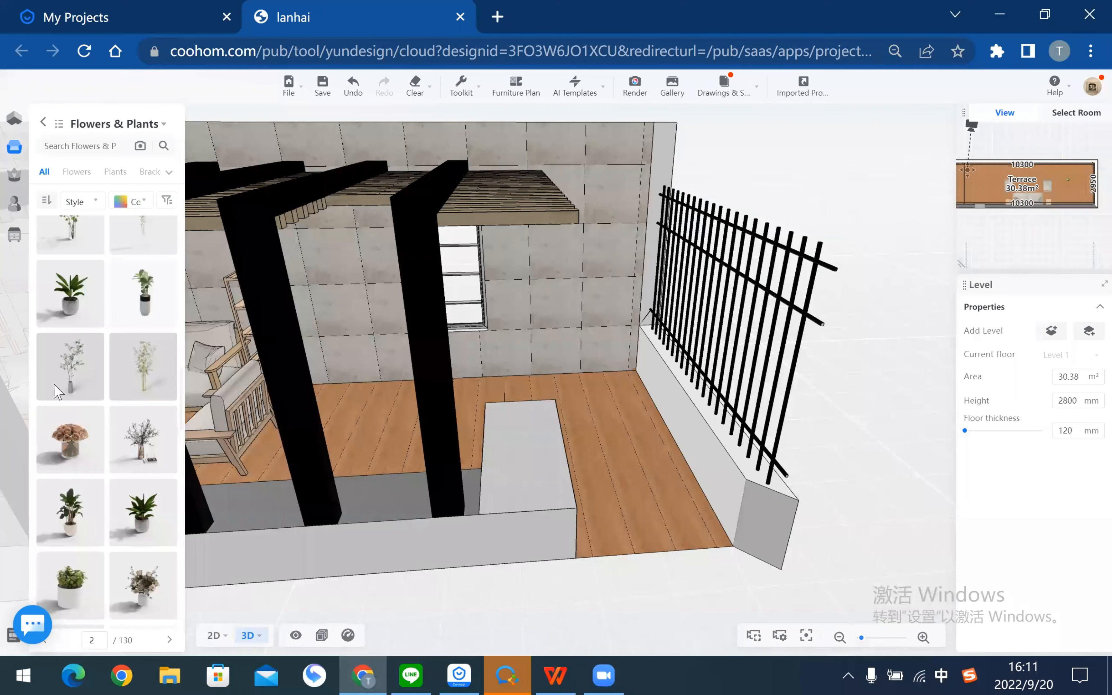
- Place a leafy potted plant from the catalogue in the corner beside the railing
{"action": "scroll", "coordinate": [54, 387], "scroll_direction": "down", "scroll_amount": 1}
{"action": "left_click", "coordinate": [58, 410]}
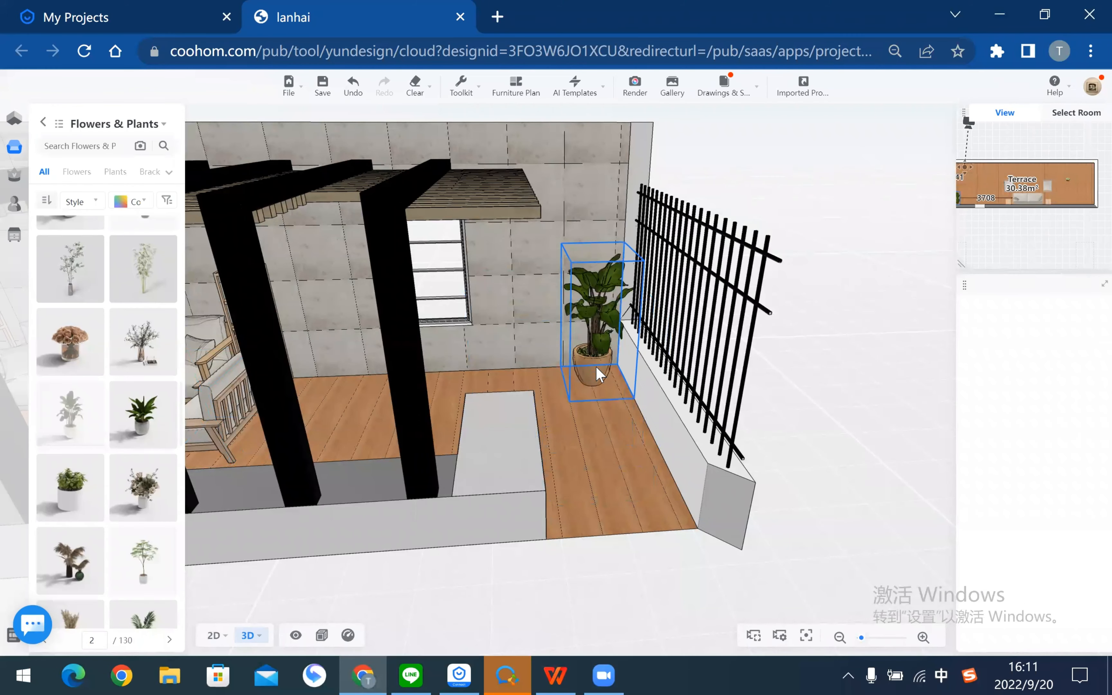
{"action": "left_click", "coordinate": [598, 373]}
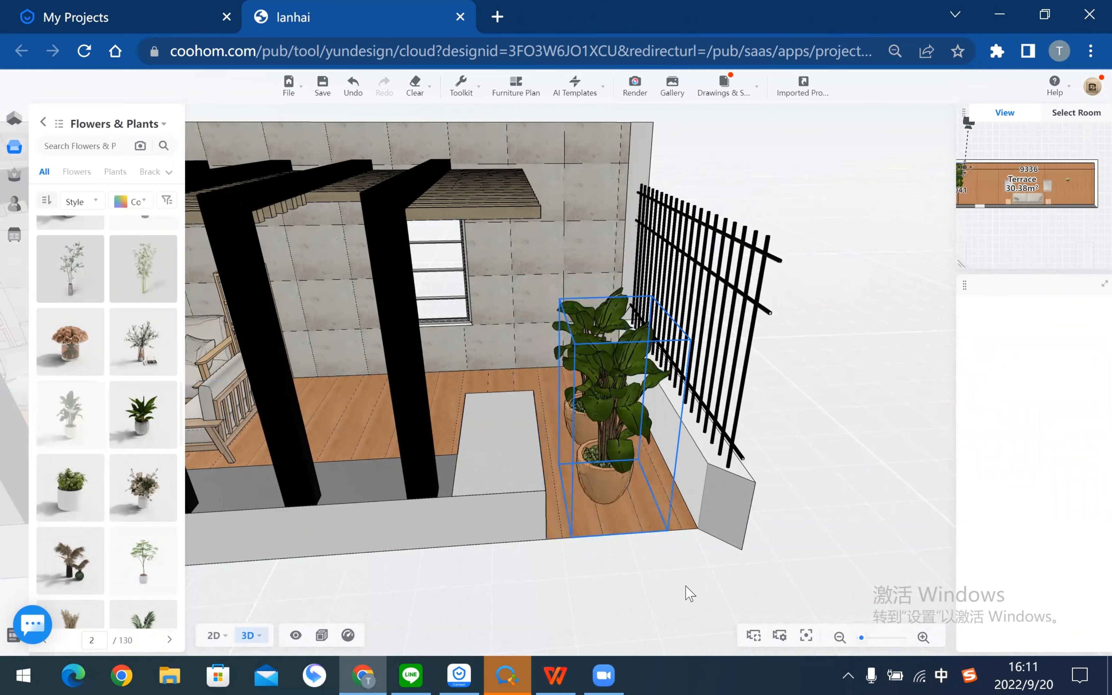
{"action": "right_click_drag", "start_coordinate": [457, 598], "coordinate": [884, 503]}
{"action": "right_click_drag", "start_coordinate": [398, 522], "coordinate": [780, 539]}
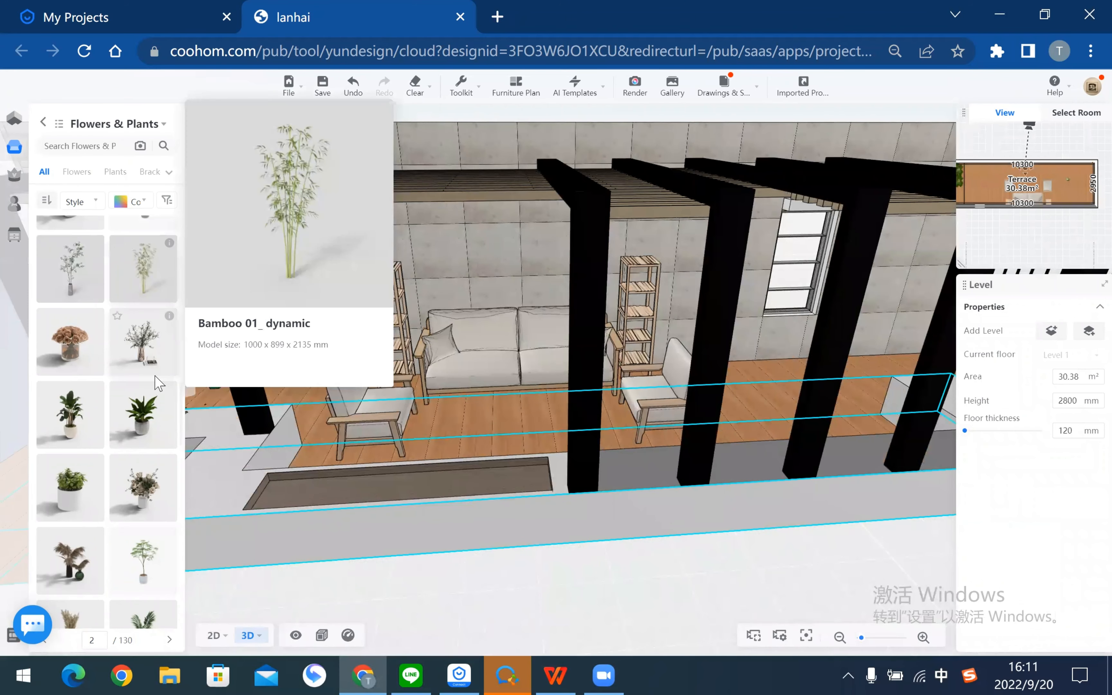
{"action": "scroll", "coordinate": [101, 490], "scroll_direction": "down", "scroll_amount": 2}
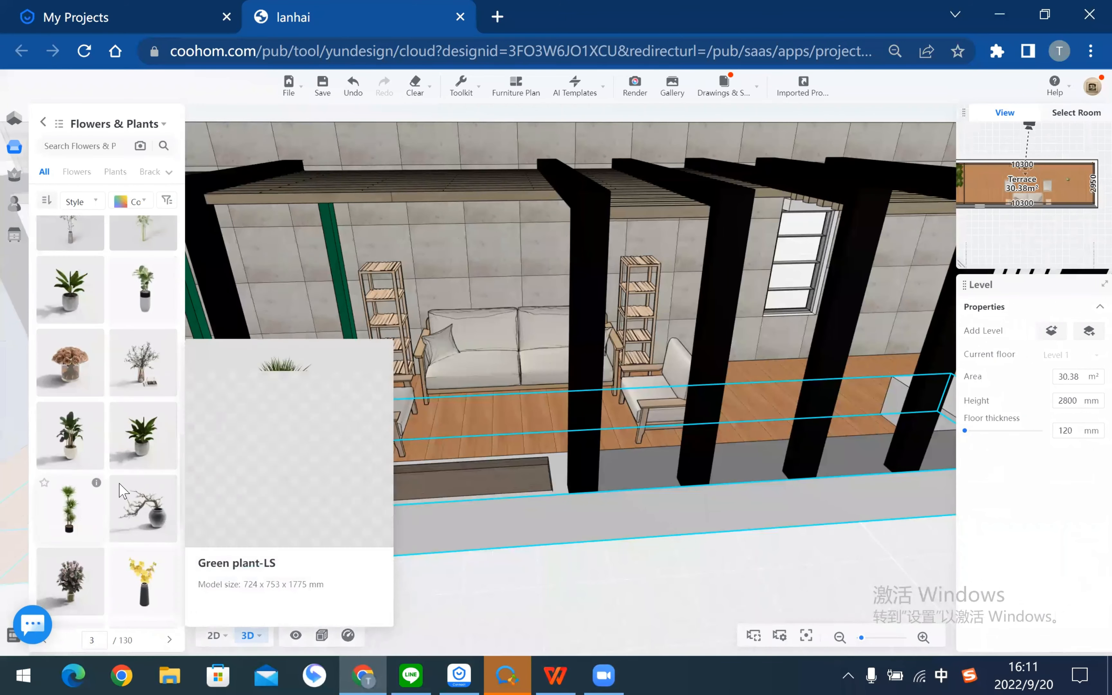
{"action": "scroll", "coordinate": [103, 488], "scroll_direction": "down", "scroll_amount": 5}
- Drag Modern hanging basket 19 into the scene above the sofa
{"action": "scroll", "coordinate": [117, 488], "scroll_direction": "up", "scroll_amount": 2}
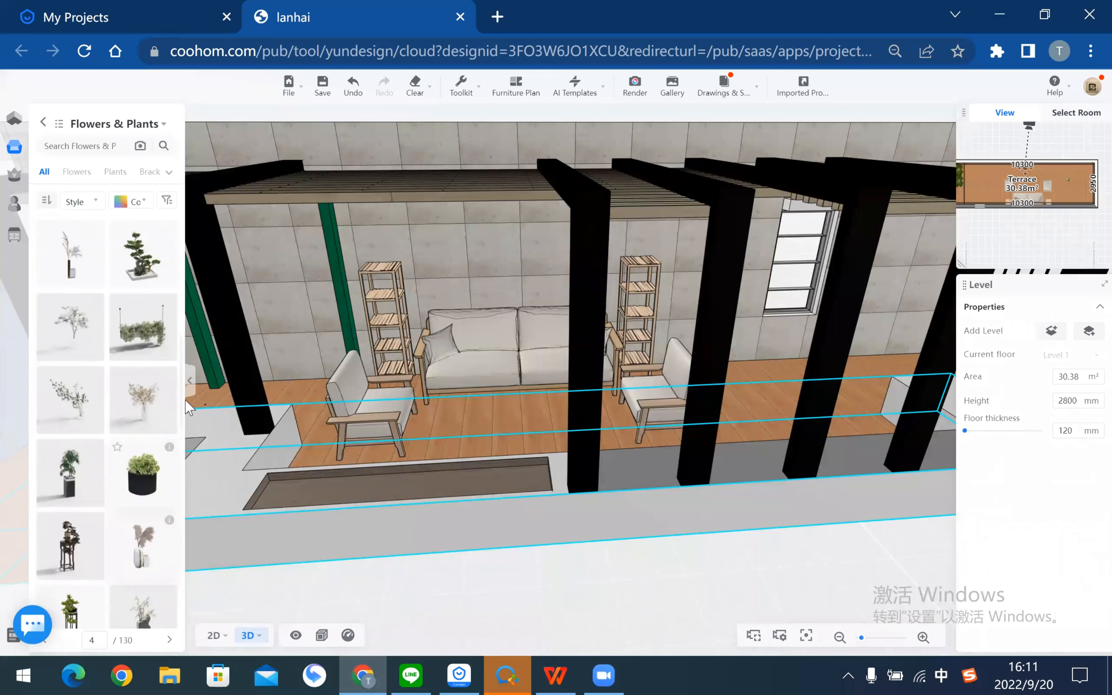
{"action": "mouse_move", "coordinate": [165, 437]}
{"action": "left_click_drag", "start_coordinate": [165, 437], "coordinate": [488, 247]}
{"action": "left_click_drag", "start_coordinate": [478, 349], "coordinate": [450, 253]}
{"action": "left_click_drag", "start_coordinate": [735, 588], "coordinate": [707, 539]}
{"action": "left_click_drag", "start_coordinate": [589, 474], "coordinate": [575, 464]}
- Raise the hanging basket to about 1130 mm, then lower it slightly
{"action": "left_click_drag", "start_coordinate": [487, 370], "coordinate": [541, 418]}
{"action": "scroll", "coordinate": [562, 400], "scroll_direction": "up", "scroll_amount": 3}
{"action": "left_click", "coordinate": [524, 368]}
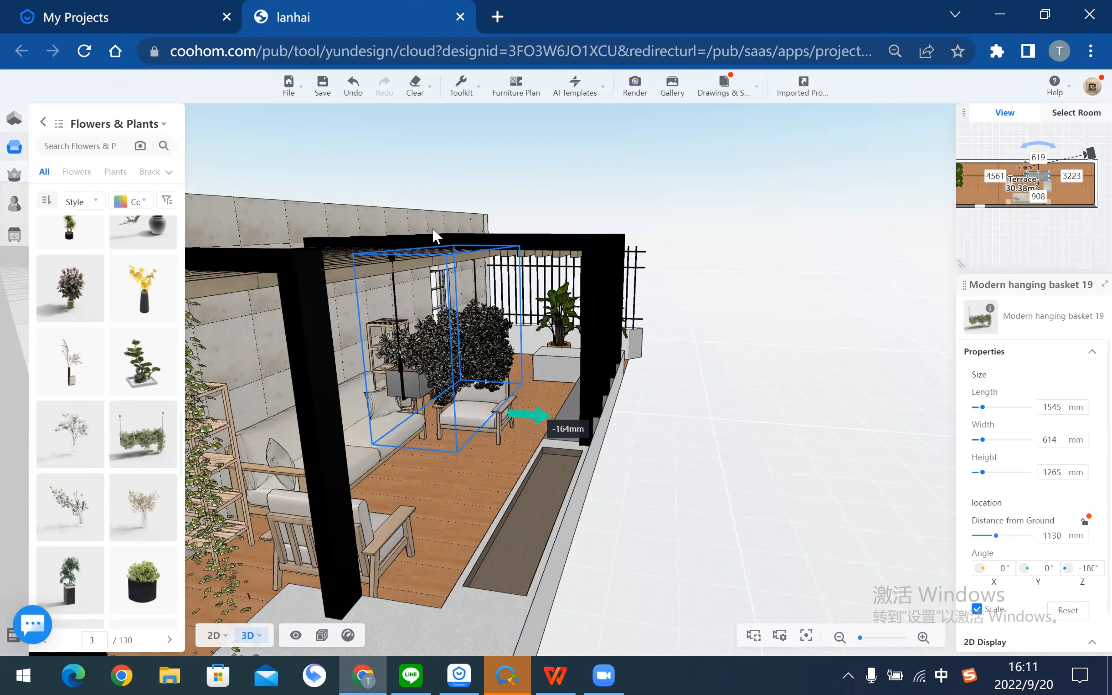
{"action": "left_click_drag", "start_coordinate": [459, 335], "coordinate": [459, 348]}
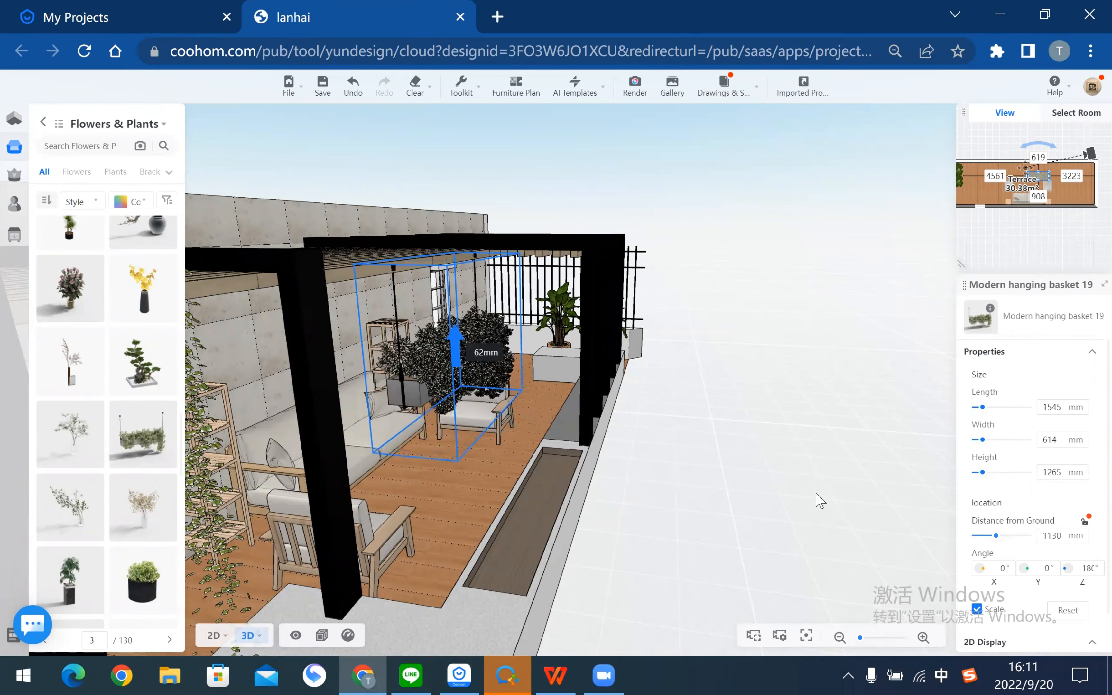
{"action": "left_click", "coordinate": [713, 521]}
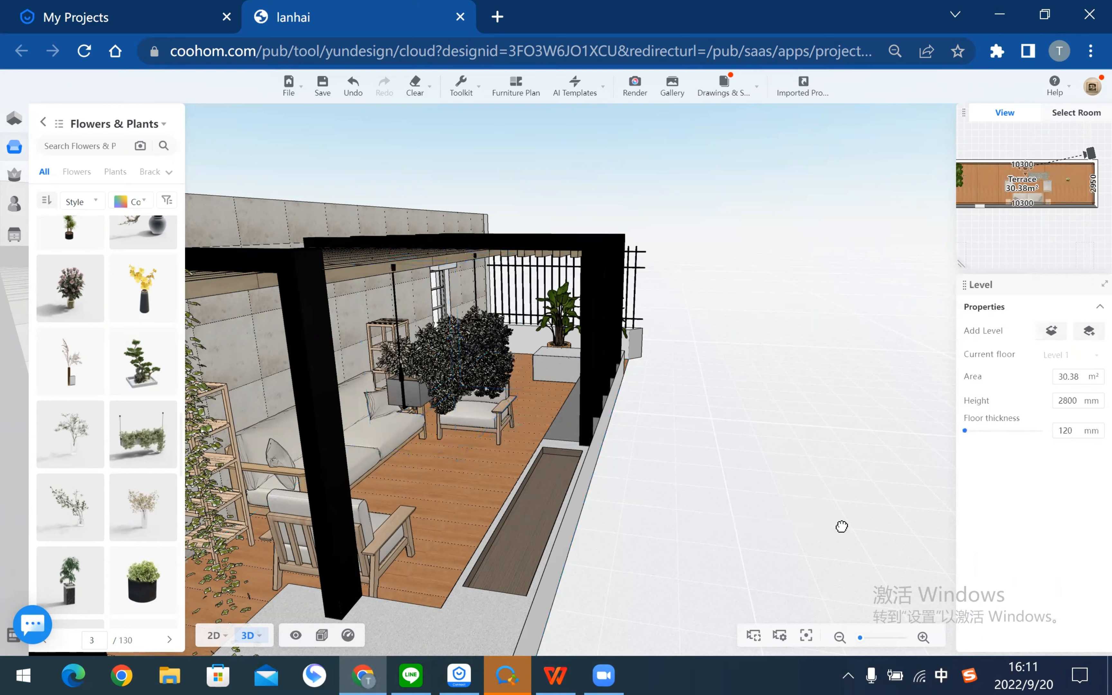
- Orbit under the pergola to review the plants, then switch to the PDF guide
{"action": "left_click_drag", "start_coordinate": [842, 527], "coordinate": [632, 513]}
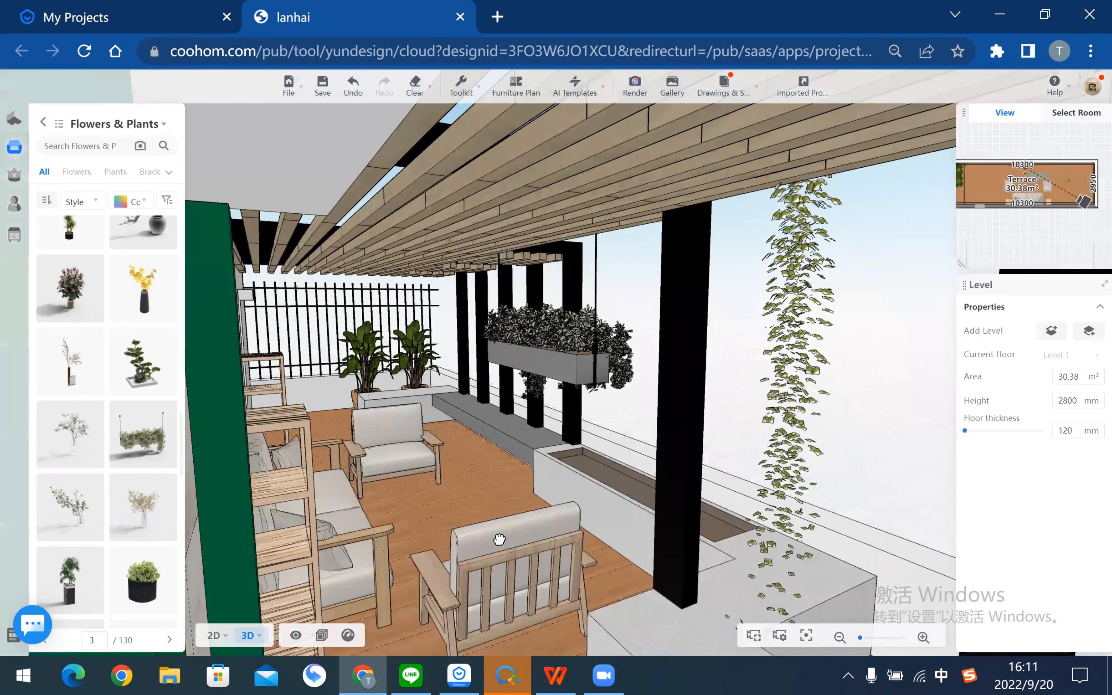
{"action": "left_click_drag", "start_coordinate": [499, 540], "coordinate": [564, 668]}
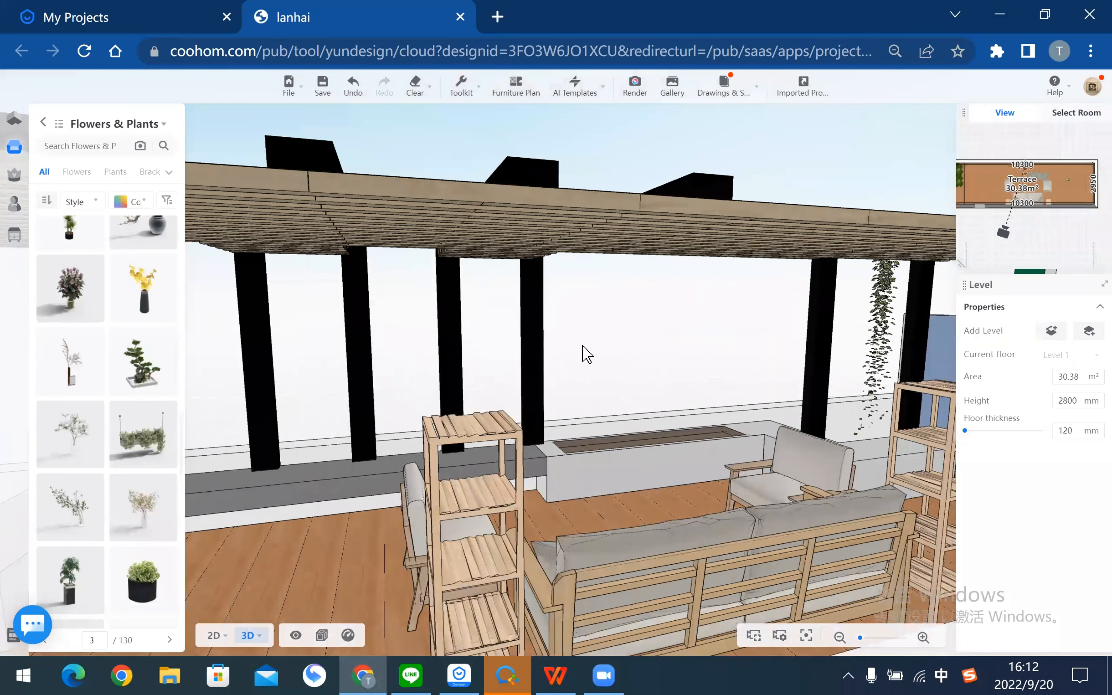
{"action": "left_click_drag", "start_coordinate": [582, 284], "coordinate": [413, 317]}
{"action": "left_click", "coordinate": [555, 676]}
- Scroll the Outdoor Design PDF back up to its cover
{"action": "scroll", "coordinate": [518, 327], "scroll_direction": "up", "scroll_amount": 10}
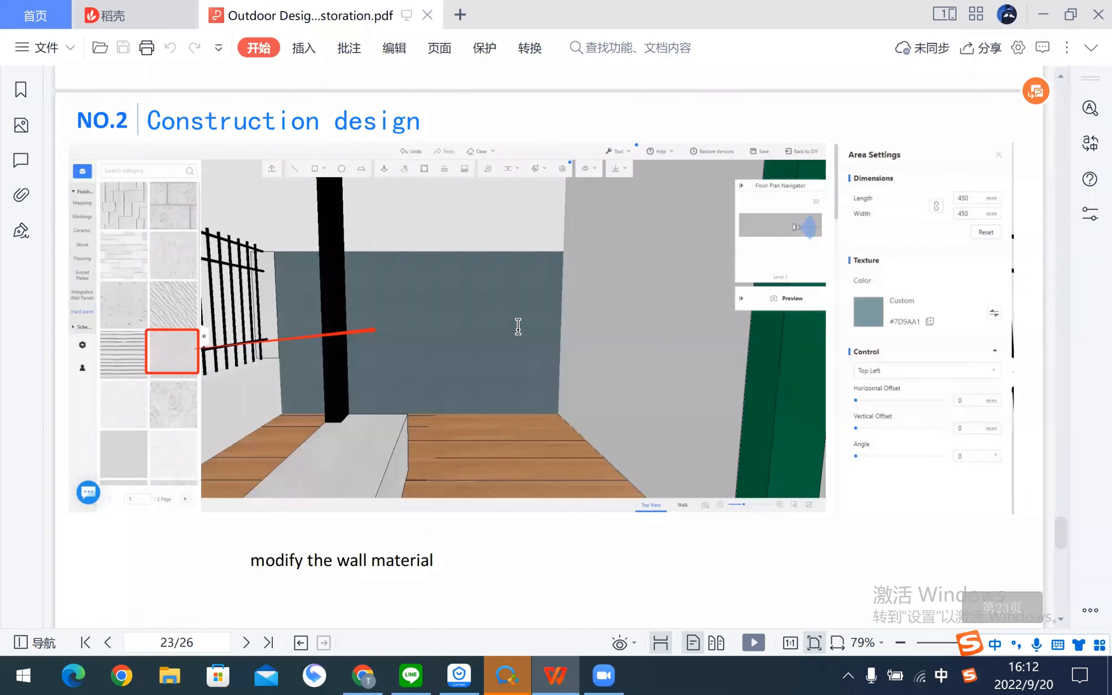
{"action": "scroll", "coordinate": [518, 327], "scroll_direction": "down", "scroll_amount": 10}
{"action": "scroll", "coordinate": [517, 329], "scroll_direction": "up", "scroll_amount": 6}
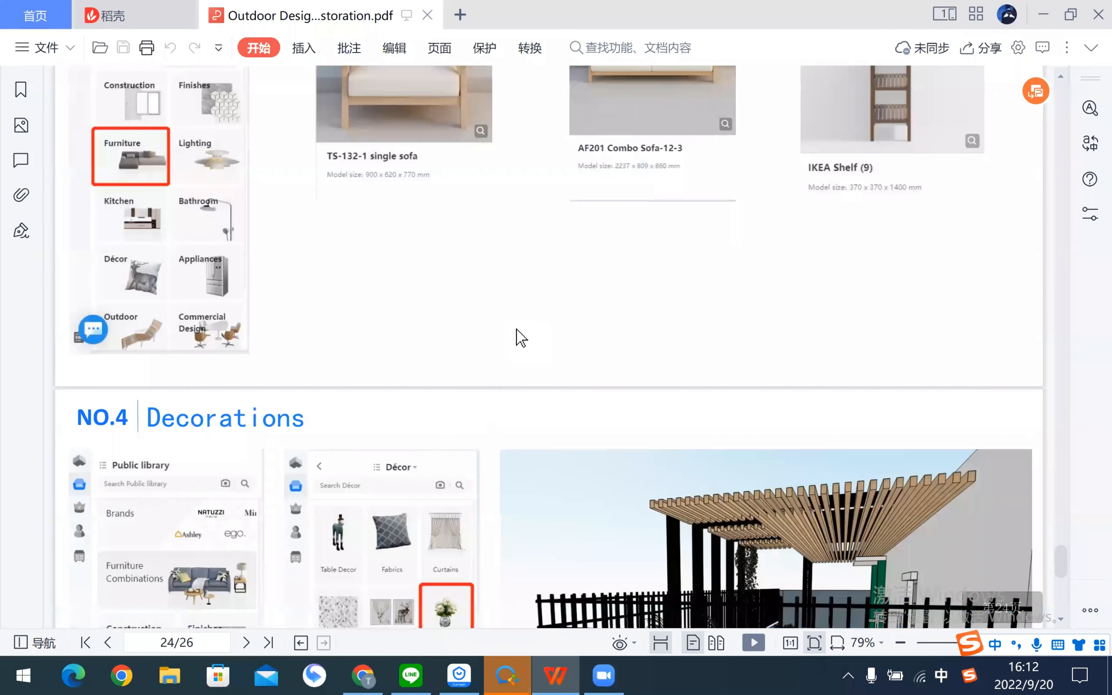
{"action": "scroll", "coordinate": [516, 329], "scroll_direction": "up", "scroll_amount": 8}
{"action": "scroll", "coordinate": [516, 330], "scroll_direction": "up", "scroll_amount": 20}
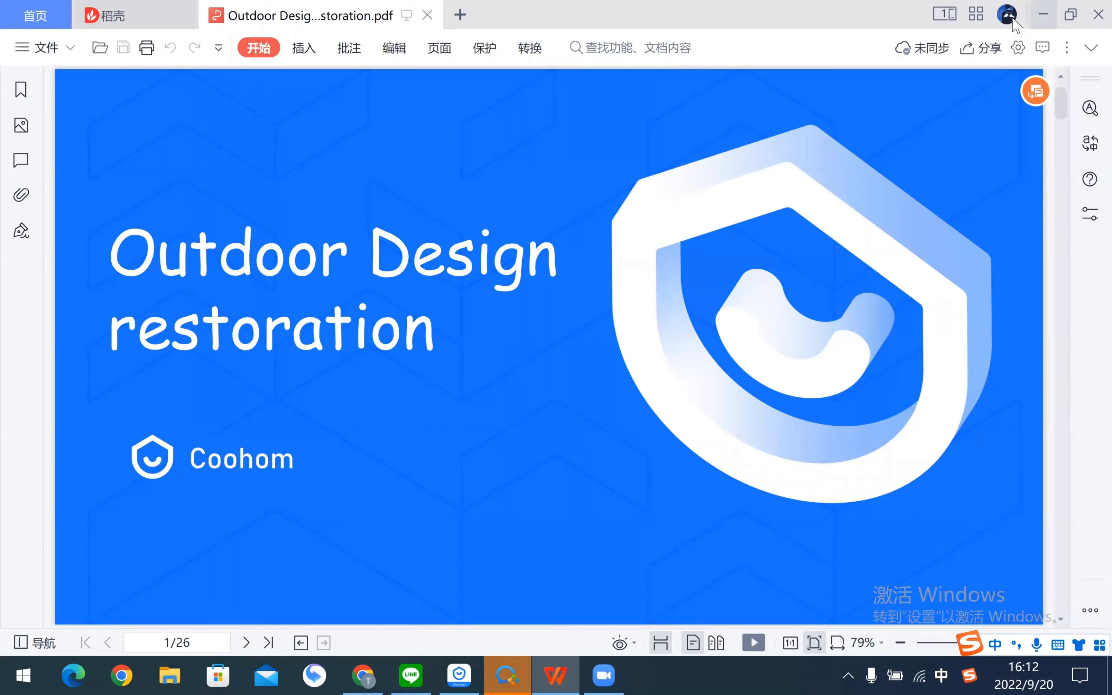
- Minimize WPS and Chrome and open the 公开课 folder on the desktop
{"action": "left_click", "coordinate": [1043, 15]}
{"action": "left_click", "coordinate": [1013, 18]}
{"action": "double_click", "coordinate": [624, 101]}
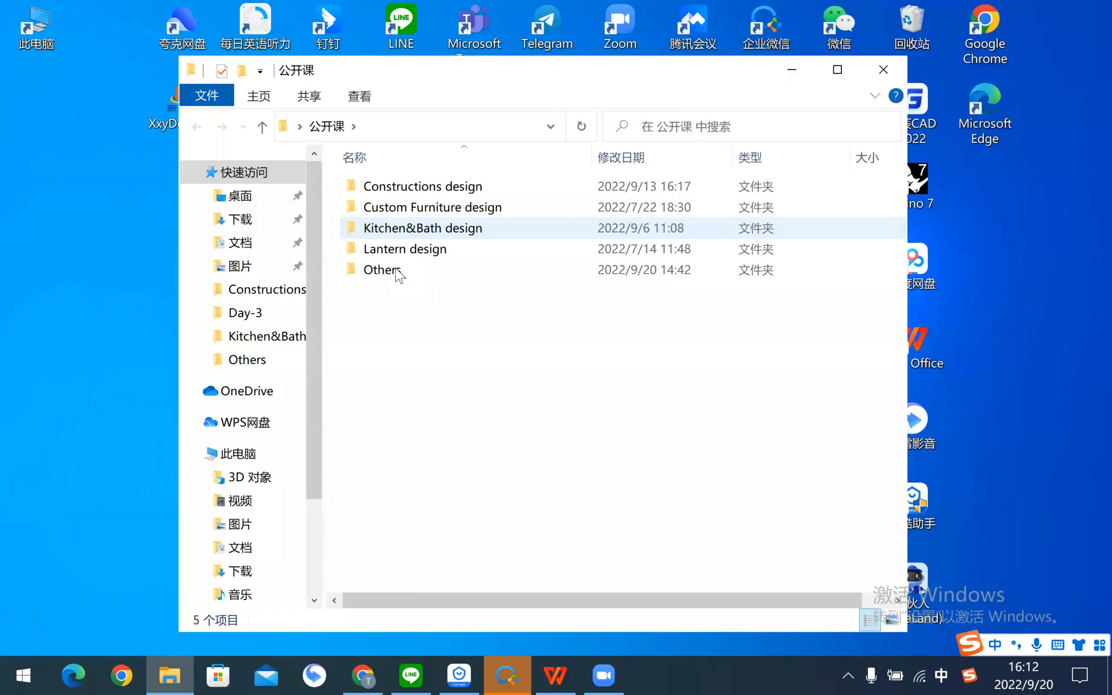
- Open Outdoor Design restoration.pdf from the Others folder, then return to Chrome
{"action": "double_click", "coordinate": [396, 270]}
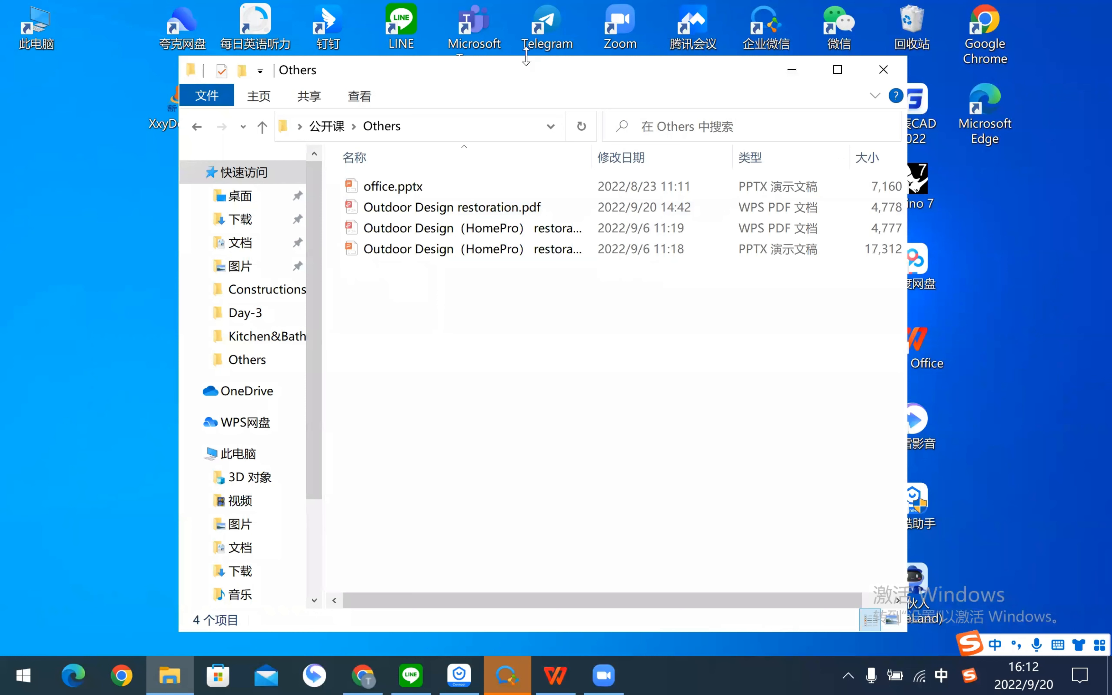
{"action": "double_click", "coordinate": [407, 208]}
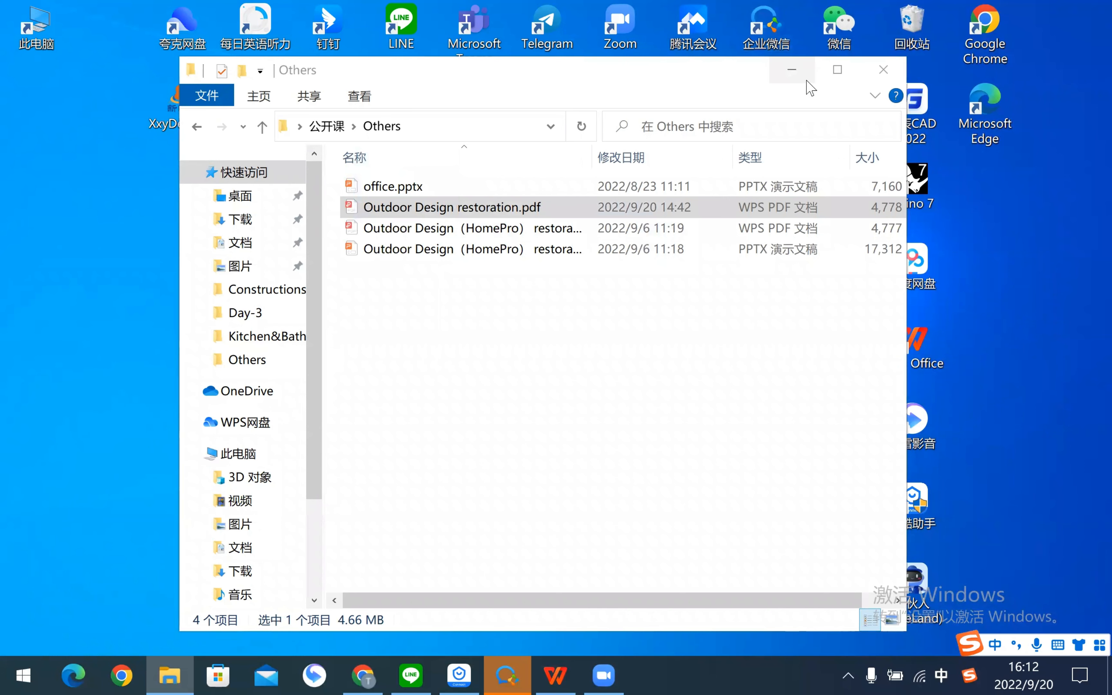
{"action": "left_click", "coordinate": [792, 69]}
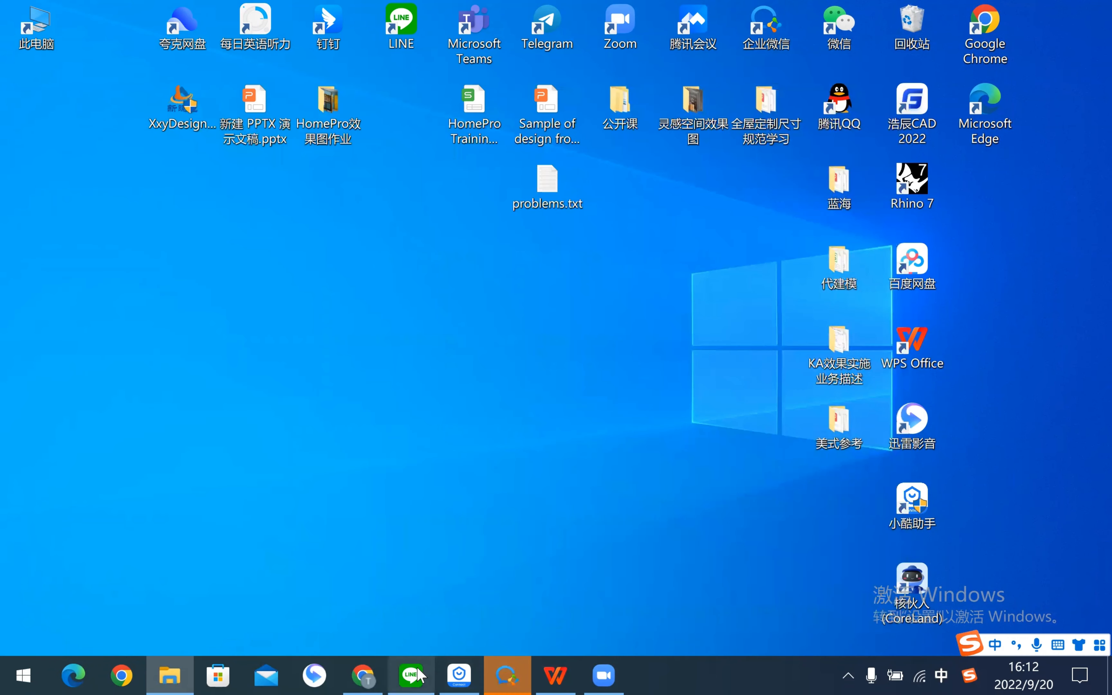
{"action": "left_click", "coordinate": [363, 675]}
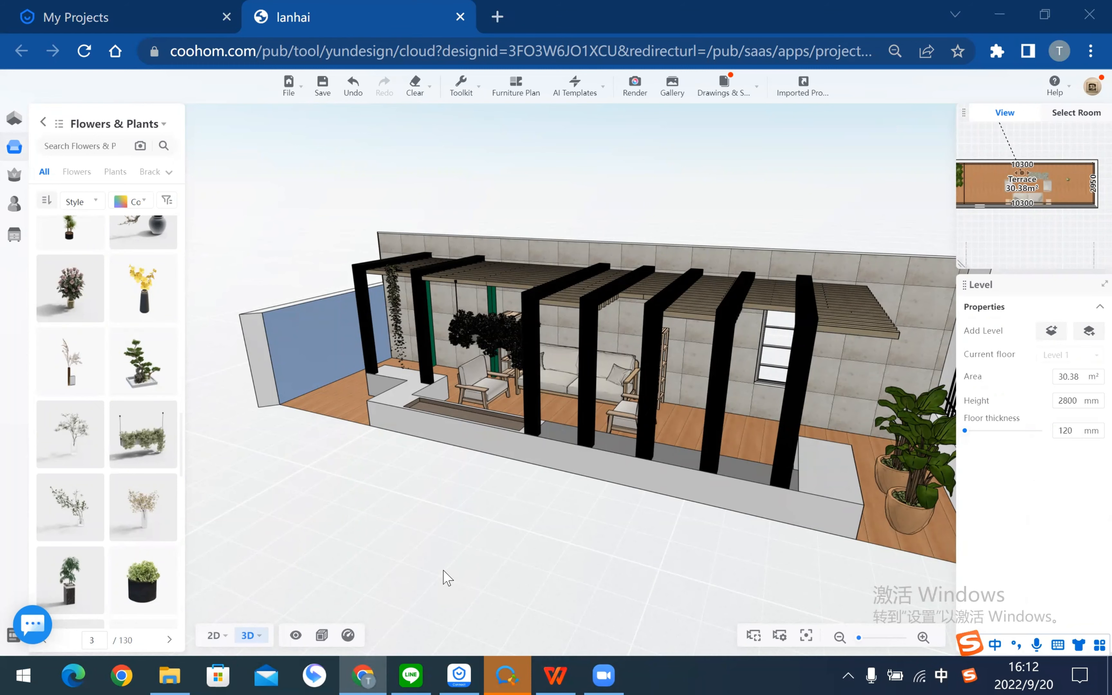
- Orbit and zoom toward the fence corner, then open Advanced Tool in the sidebar
{"action": "left_click_drag", "start_coordinate": [871, 202], "coordinate": [744, 184]}
{"action": "left_click_drag", "start_coordinate": [741, 317], "coordinate": [631, 484]}
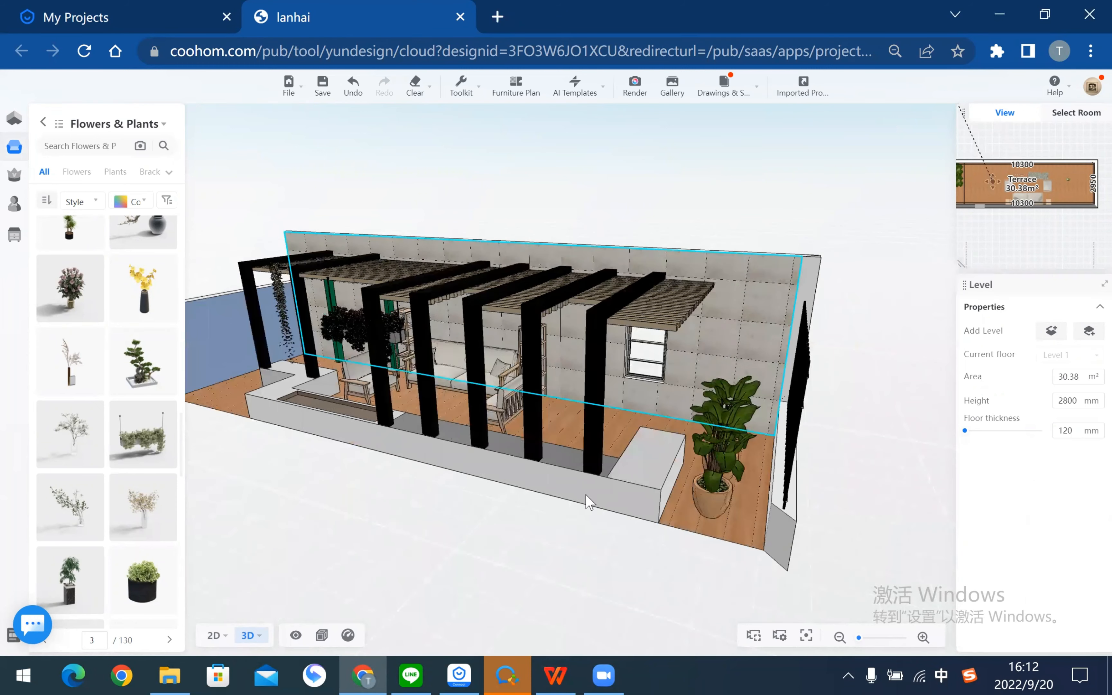
{"action": "scroll", "coordinate": [631, 484], "scroll_direction": "down", "scroll_amount": 3}
{"action": "left_click_drag", "start_coordinate": [655, 544], "coordinate": [741, 399]}
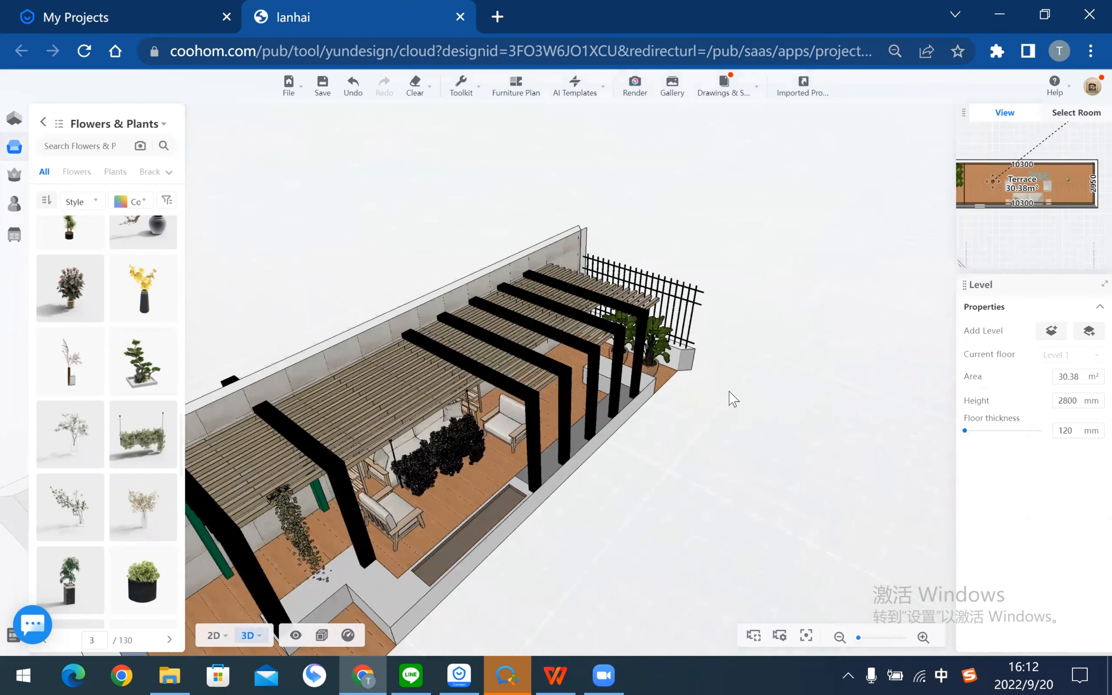
{"action": "right_click_drag", "start_coordinate": [742, 399], "coordinate": [624, 321]}
{"action": "scroll", "coordinate": [632, 312], "scroll_direction": "up", "scroll_amount": 2}
{"action": "scroll", "coordinate": [671, 350], "scroll_direction": "up", "scroll_amount": 2}
{"action": "scroll", "coordinate": [538, 359], "scroll_direction": "up", "scroll_amount": 4}
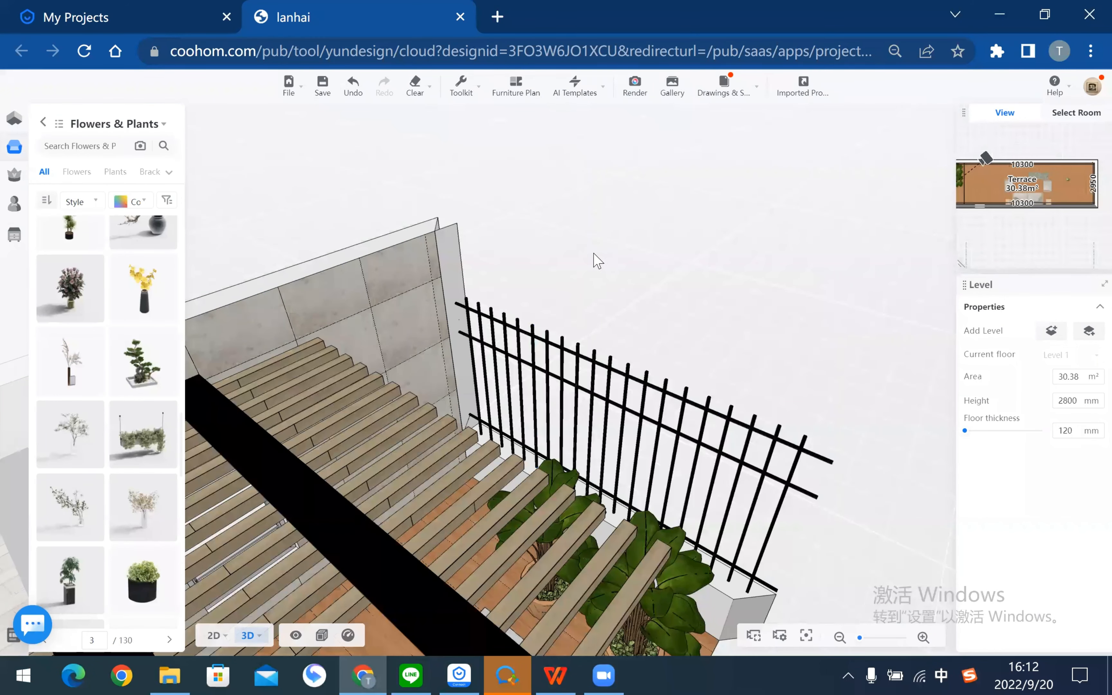
{"action": "left_click", "coordinate": [23, 236]}
- Save the project and enter the Construction hard-decoration editor to view the pergola
{"action": "left_click", "coordinate": [137, 202]}
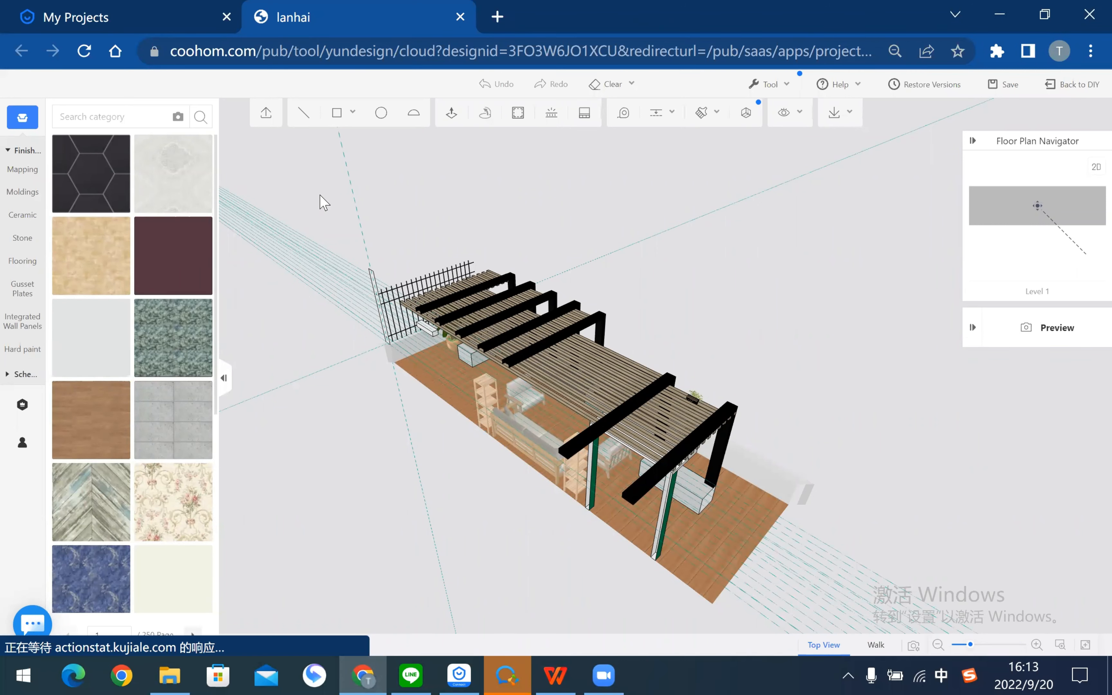
{"action": "scroll", "coordinate": [645, 382], "scroll_direction": "up", "scroll_amount": 2}
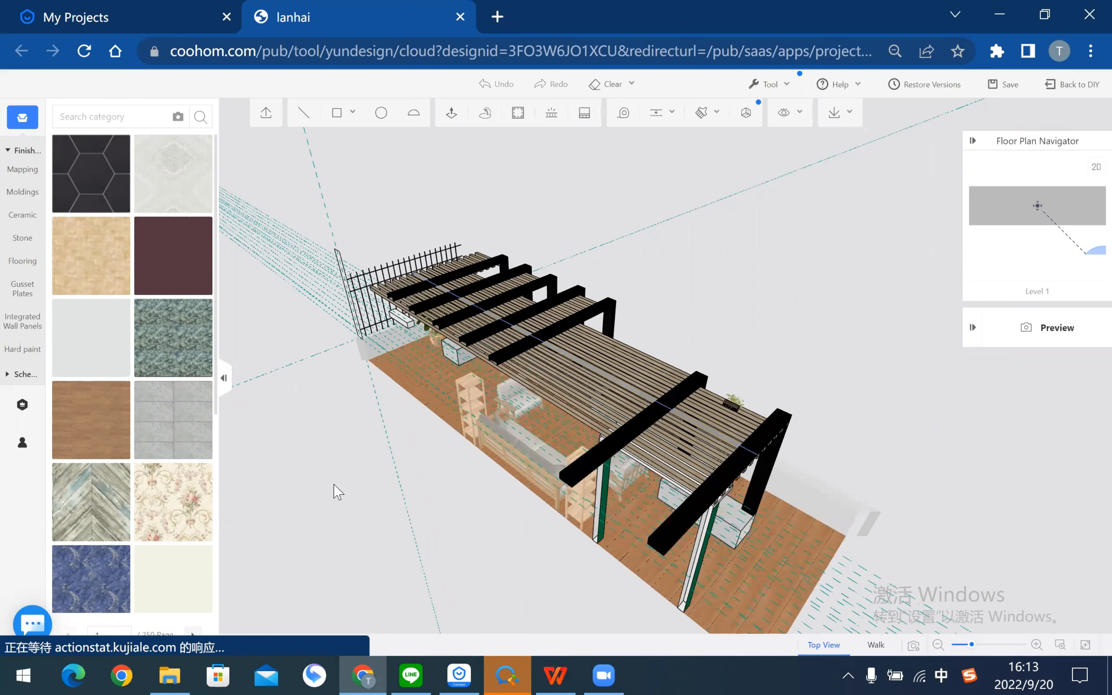
{"action": "scroll", "coordinate": [404, 495], "scroll_direction": "up", "scroll_amount": 3}
{"action": "left_click_drag", "start_coordinate": [624, 502], "coordinate": [729, 366]}
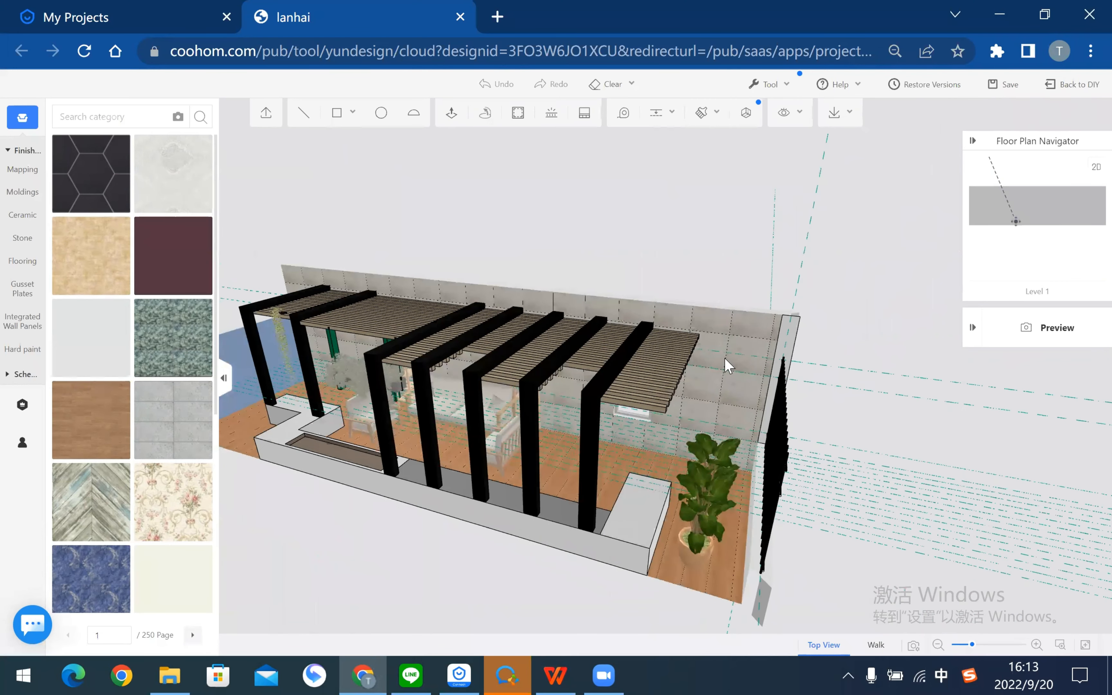
{"action": "right_click_drag", "start_coordinate": [729, 366], "coordinate": [560, 209]}
{"action": "scroll", "coordinate": [564, 222], "scroll_direction": "up", "scroll_amount": 4}
- Select the terrace floor and open it in the Platform Editor as a 10300 × 2950 mm plan
{"action": "left_click", "coordinate": [611, 251]}
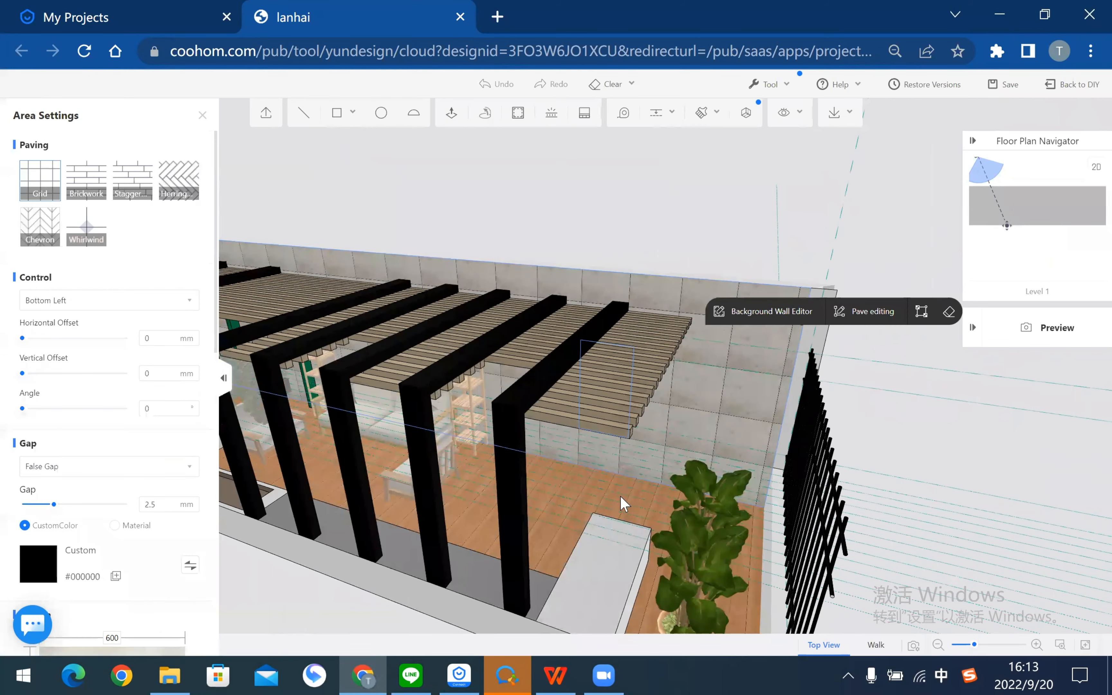
{"action": "left_click", "coordinate": [942, 430]}
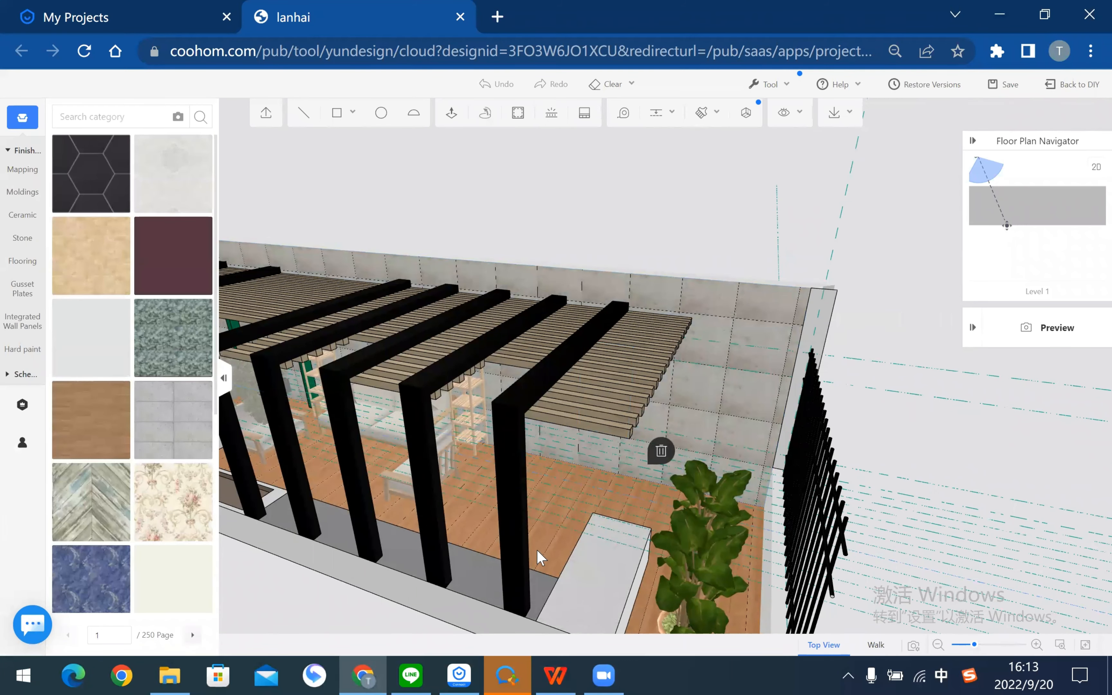
{"action": "left_click", "coordinate": [551, 546]}
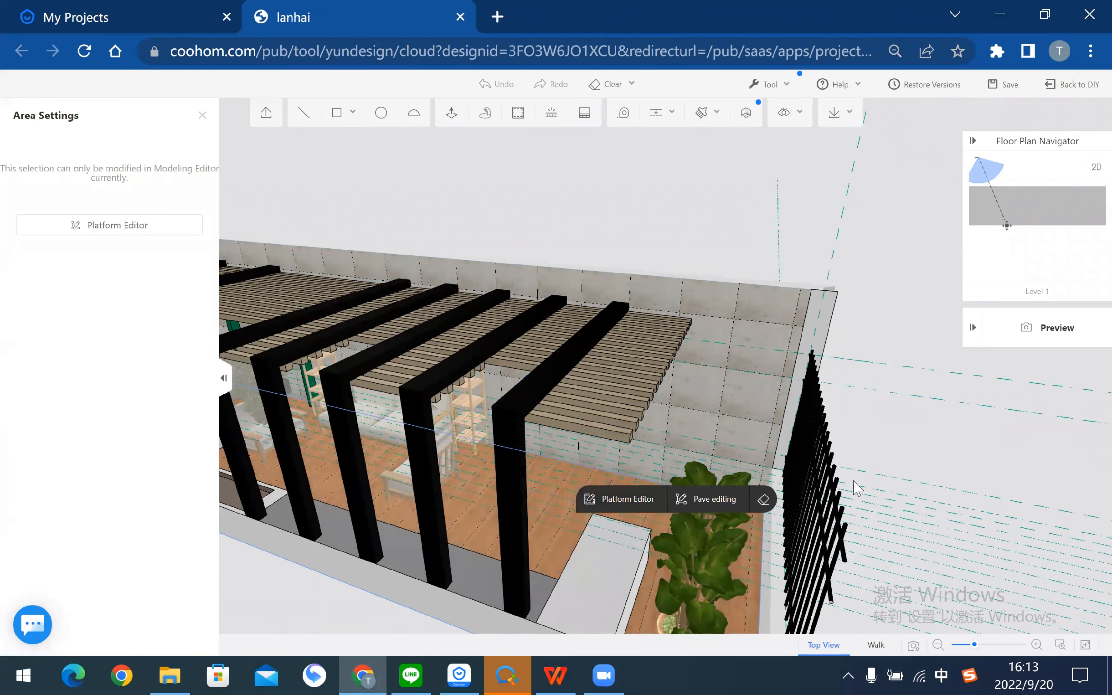
{"action": "left_click", "coordinate": [925, 439]}
{"action": "left_click_drag", "start_coordinate": [435, 581], "coordinate": [610, 505]}
{"action": "left_click", "coordinate": [611, 510]}
{"action": "left_click", "coordinate": [610, 508]}
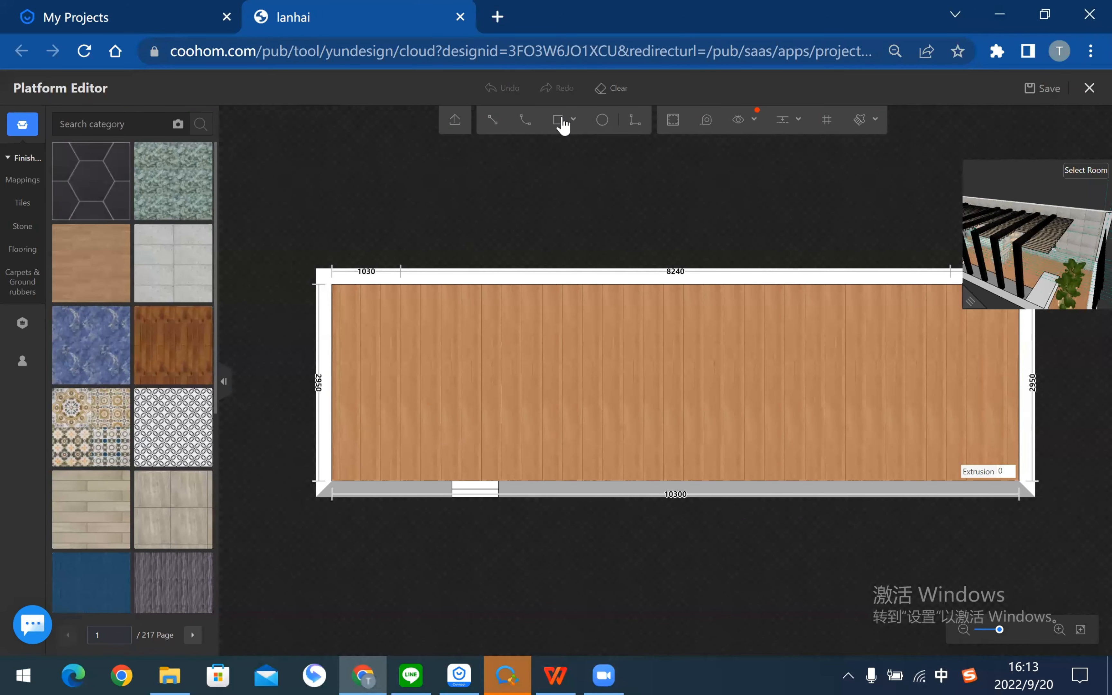
- Draw a rectangle at the floor's left end and array it into seven along the terrace
{"action": "left_click", "coordinate": [558, 120]}
{"action": "left_click", "coordinate": [413, 315]}
{"action": "left_click", "coordinate": [462, 407]}
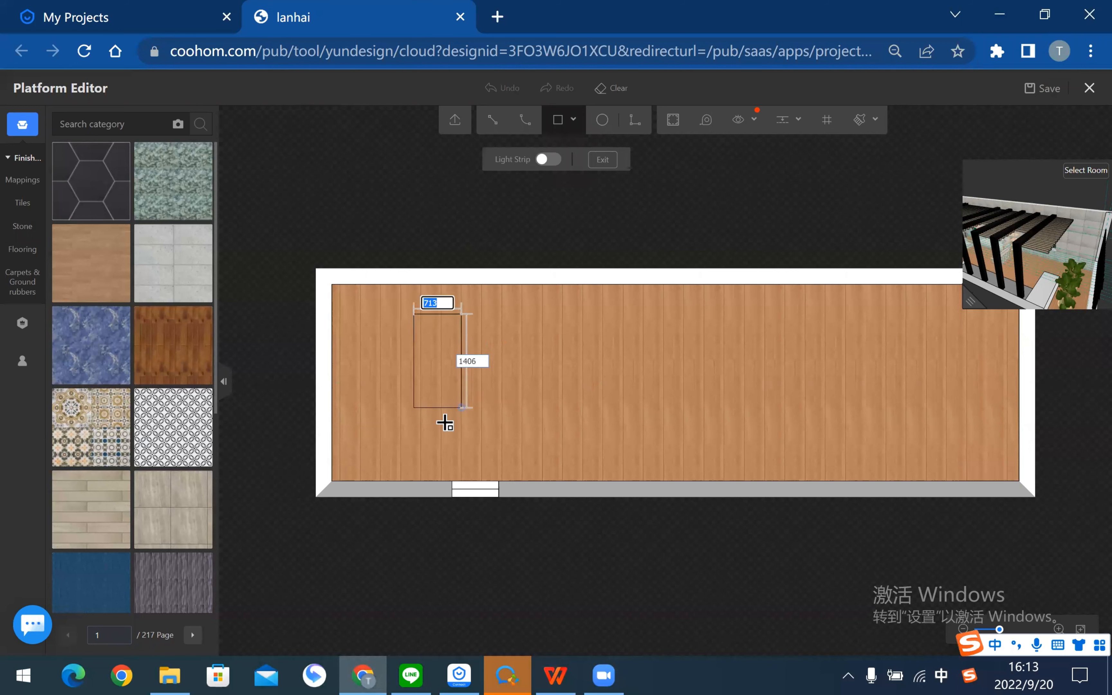
{"action": "left_click", "coordinate": [462, 453]}
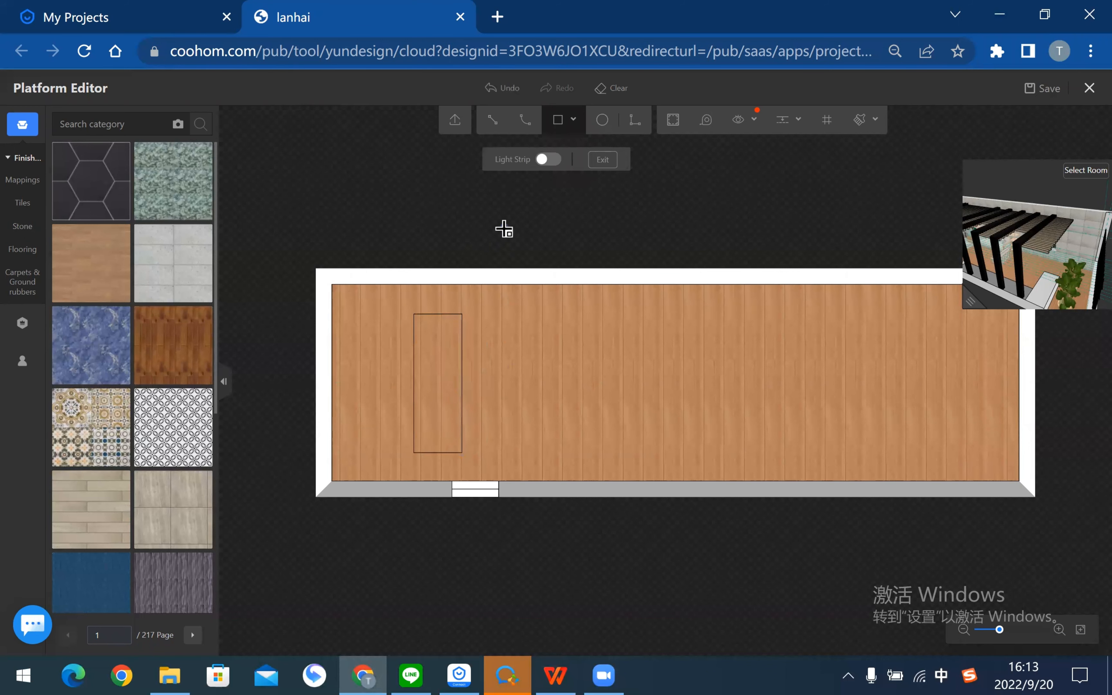
{"action": "key", "text": "Escape"}
{"action": "scroll", "coordinate": [469, 377], "scroll_direction": "up", "scroll_amount": 2}
{"action": "left_click", "coordinate": [442, 373]}
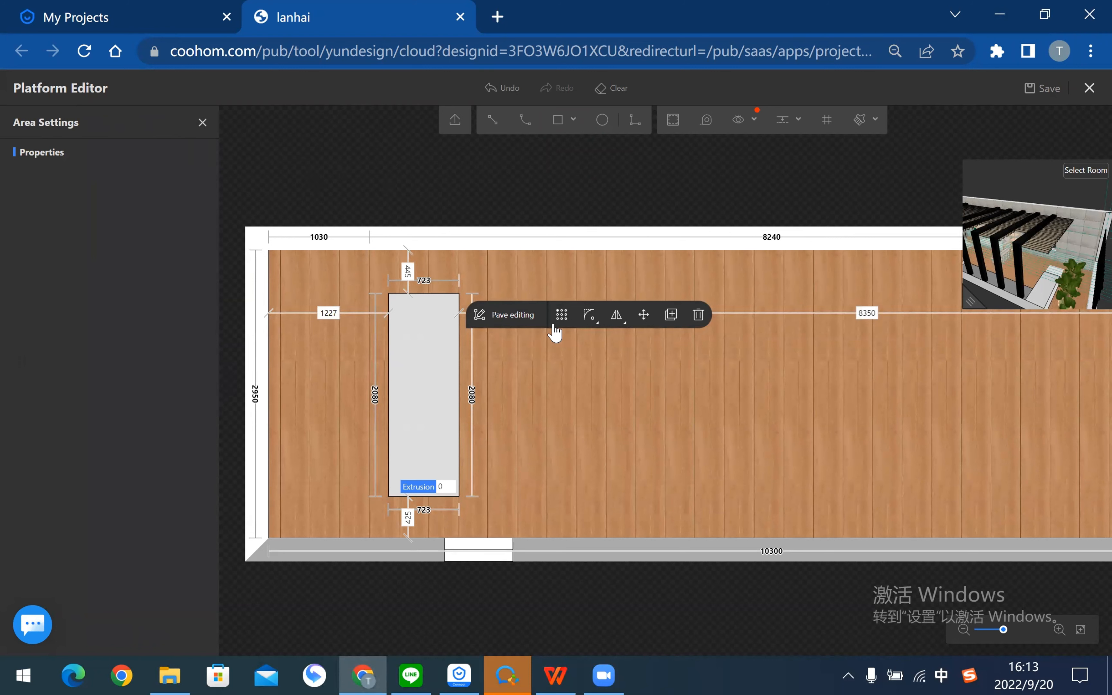
{"action": "left_click", "coordinate": [915, 474]}
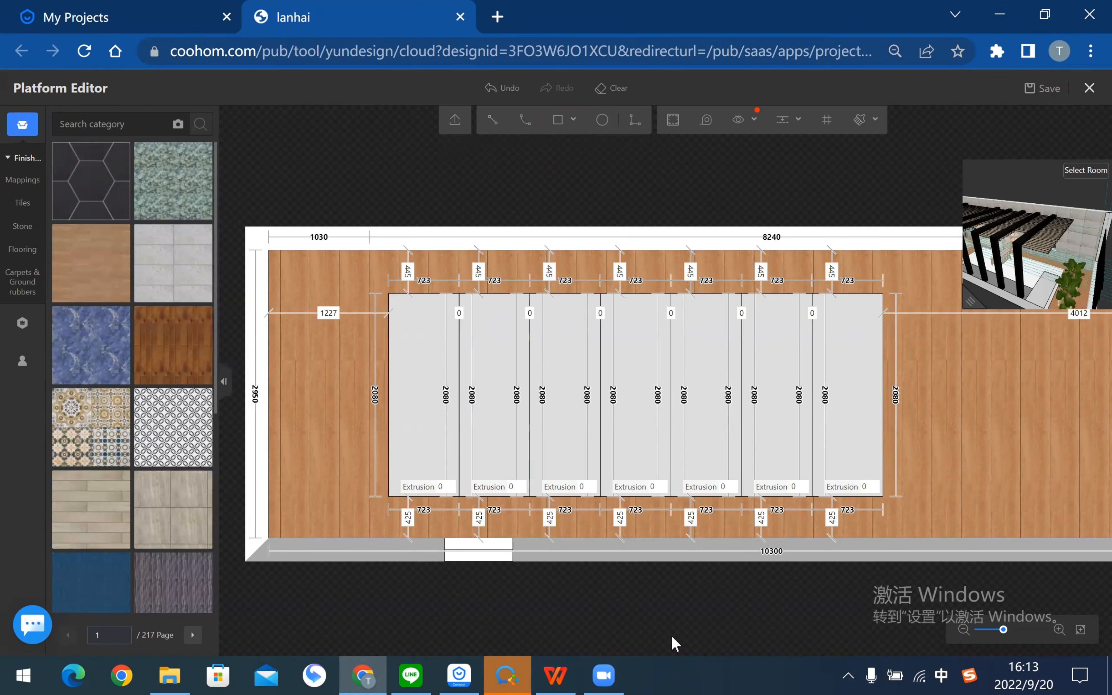
- Undo the rectangle array and the original rectangle, leaving the terrace floor unchanged
{"action": "key", "text": "ctrl+z"}
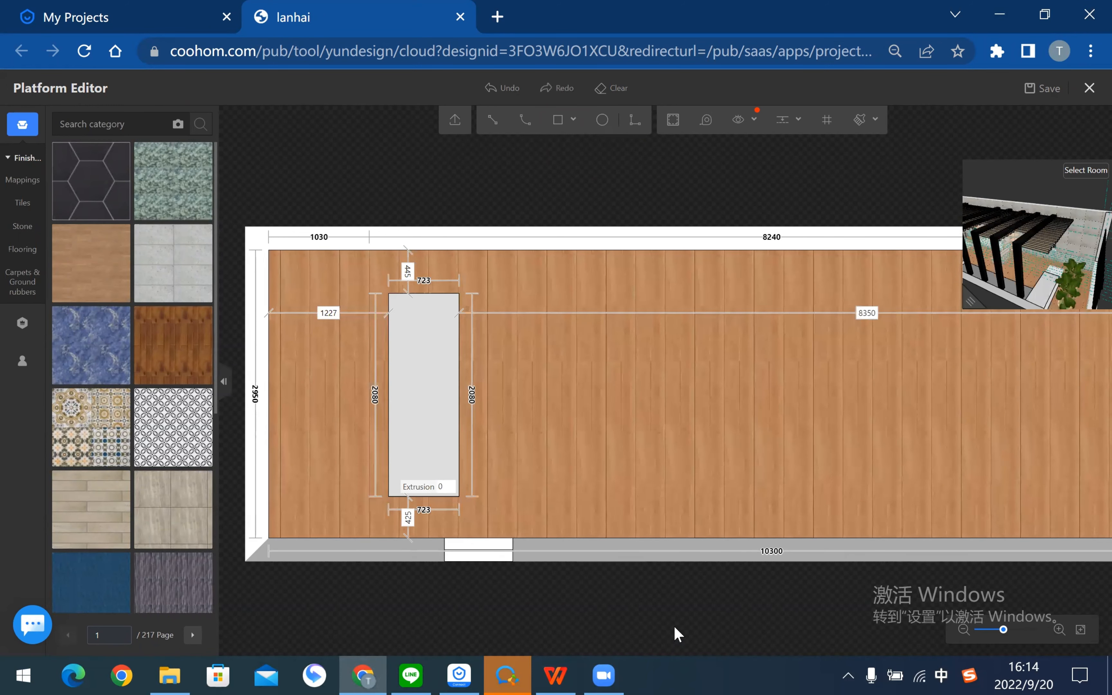
{"action": "key", "text": "ctrl+z"}
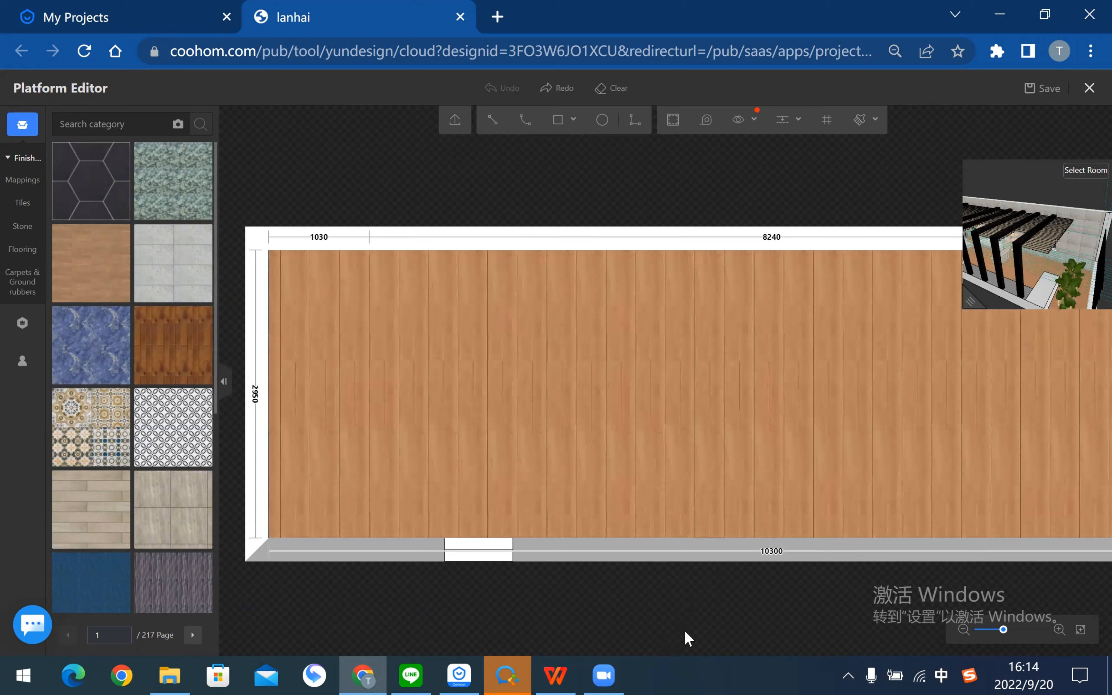
{"action": "scroll", "coordinate": [759, 601], "scroll_direction": "down", "scroll_amount": 3}
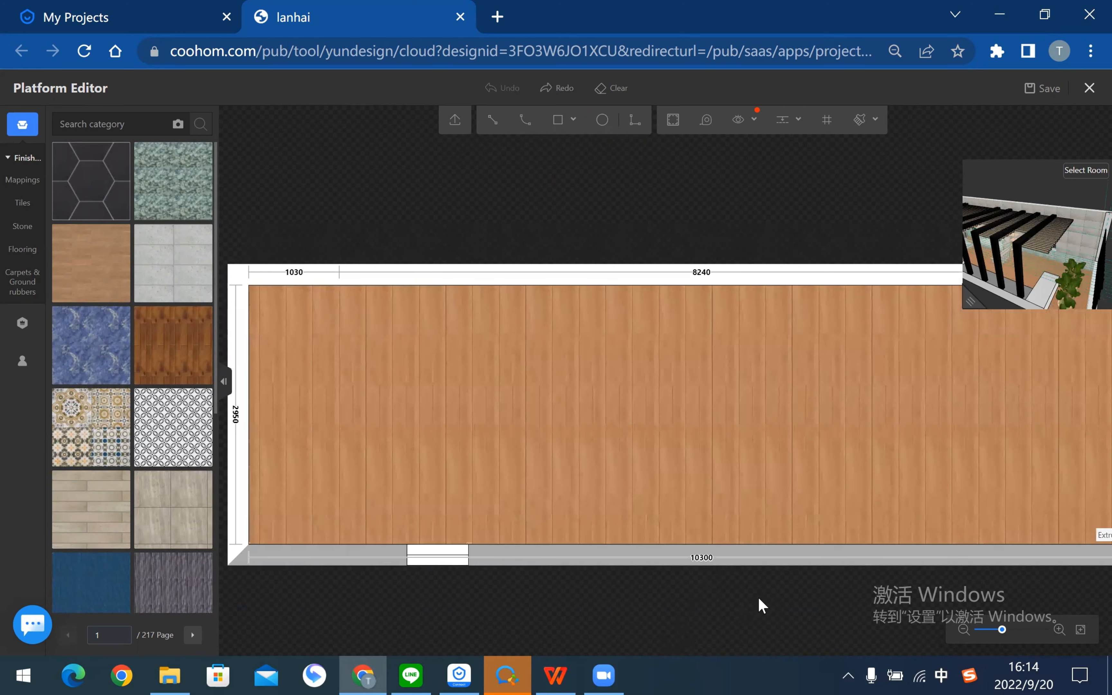
{"action": "left_click_drag", "start_coordinate": [770, 599], "coordinate": [754, 600]}
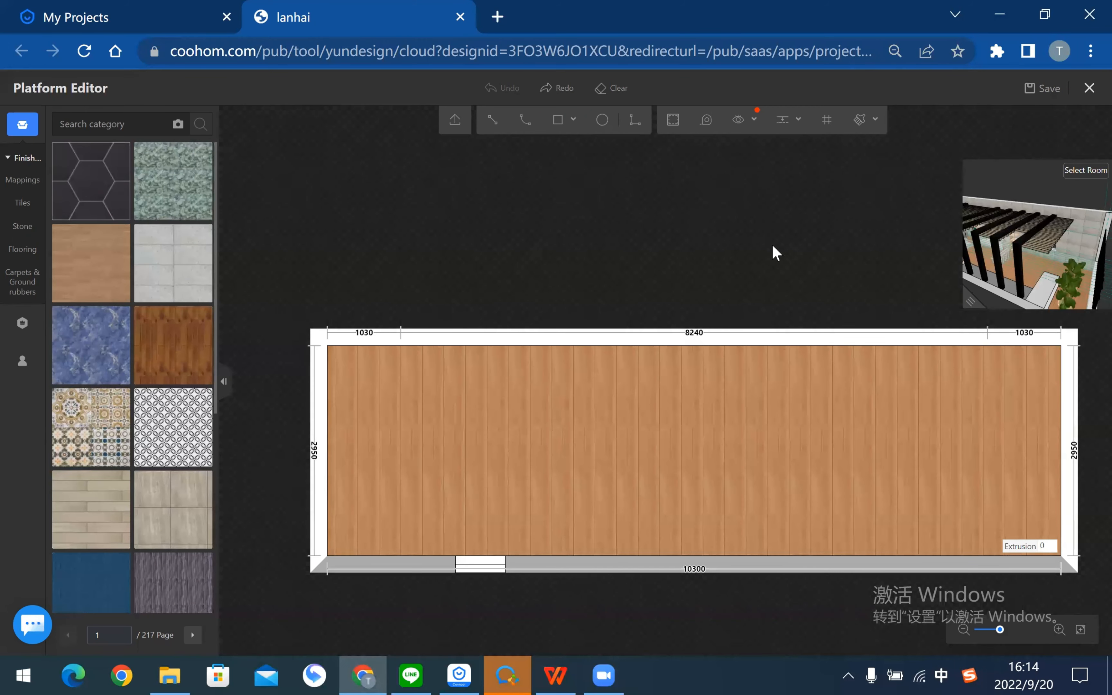
{"action": "left_click_drag", "start_coordinate": [775, 245], "coordinate": [711, 236]}
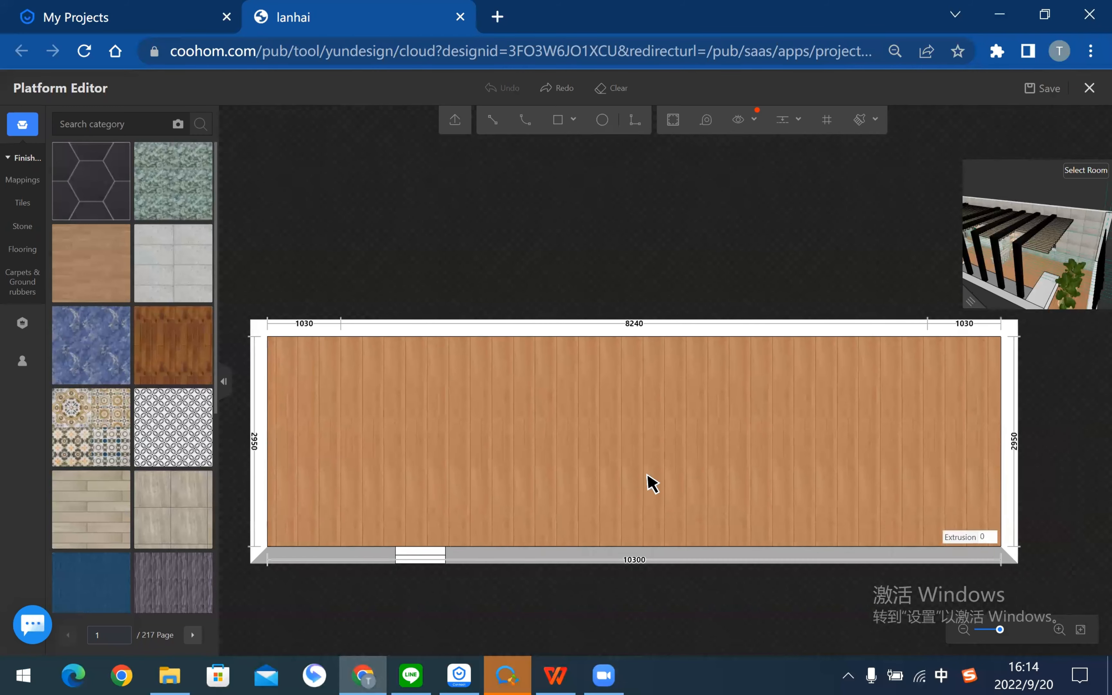
- Exit the Platform Editor and orbit the 3D construction view around the pergola
{"action": "key", "text": "Escape"}
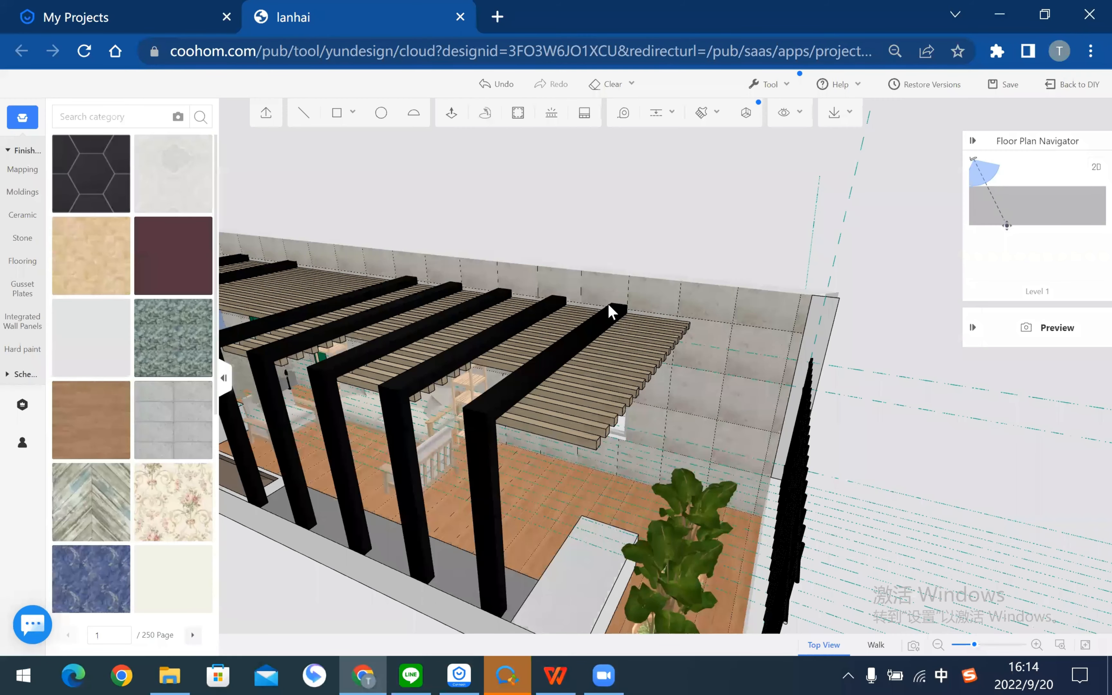
{"action": "scroll", "coordinate": [662, 255], "scroll_direction": "down", "scroll_amount": 3}
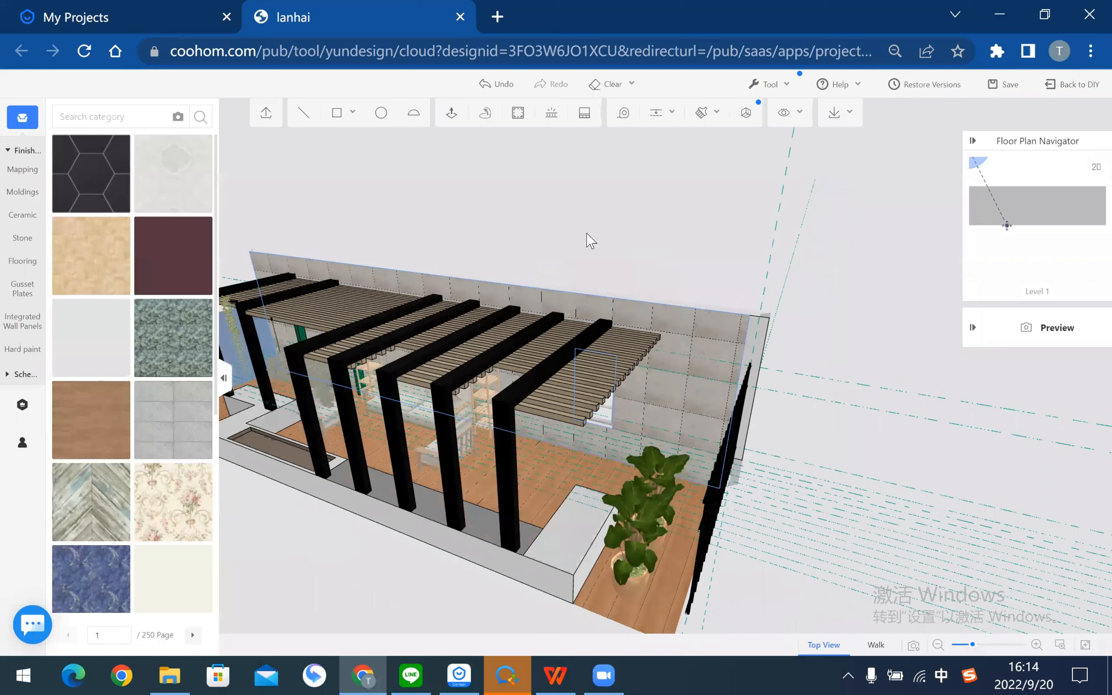
{"action": "left_click_drag", "start_coordinate": [588, 241], "coordinate": [721, 245]}
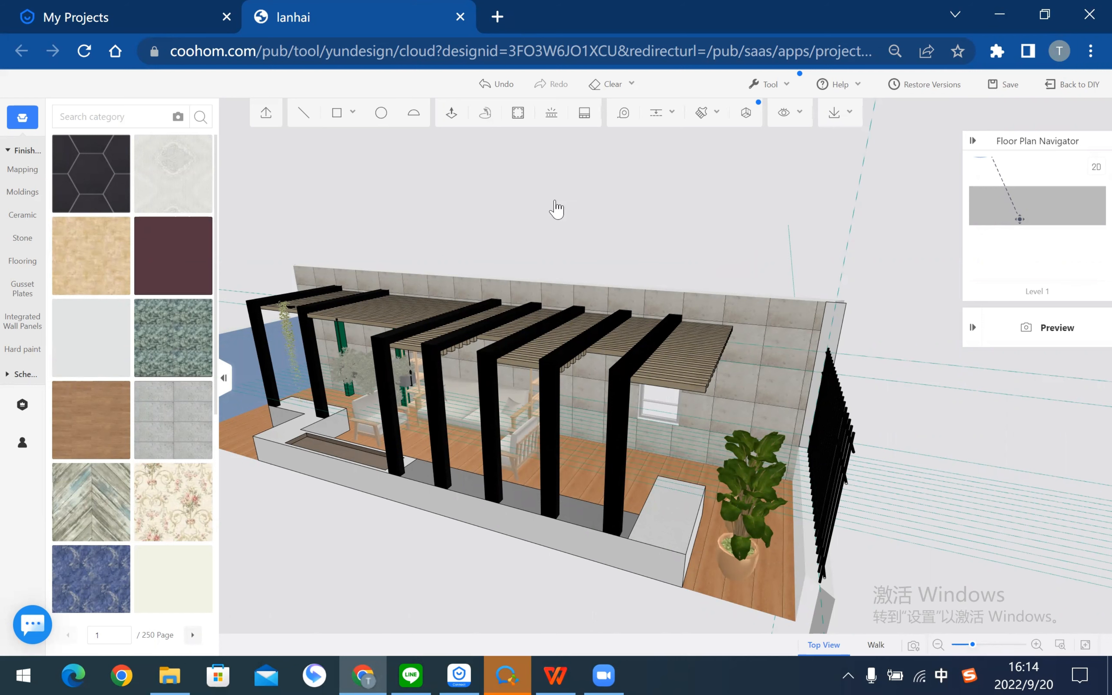
{"action": "right_click_drag", "start_coordinate": [555, 201], "coordinate": [567, 235]}
{"action": "scroll", "coordinate": [573, 224], "scroll_direction": "down", "scroll_amount": 2}
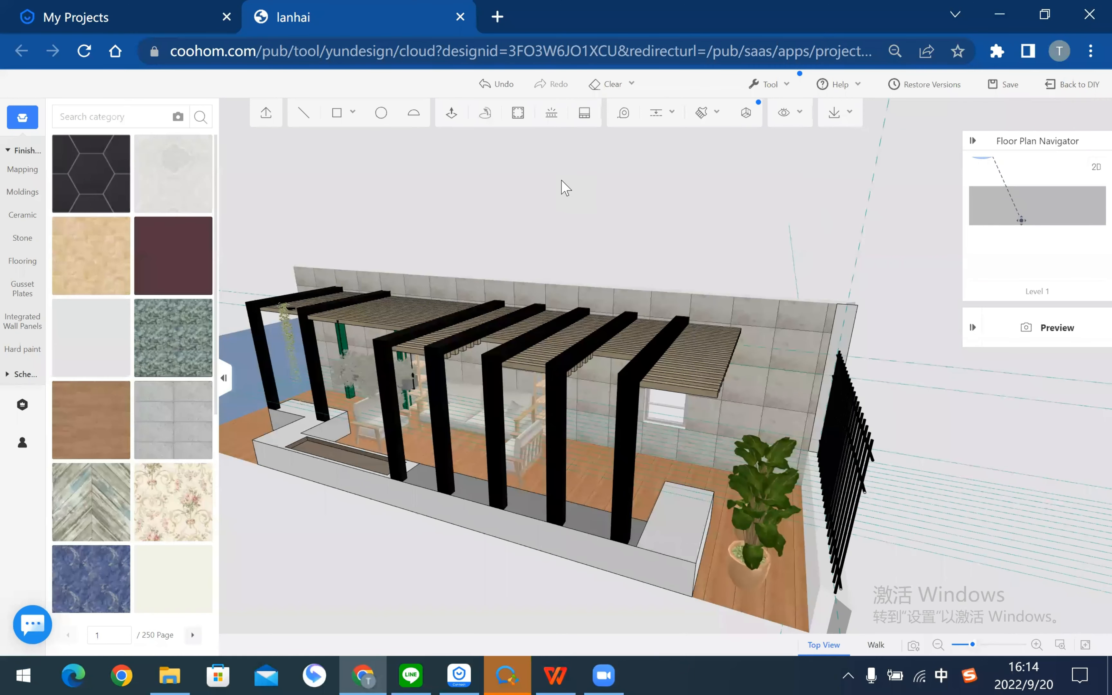
{"action": "left_click", "coordinate": [653, 201]}
- Save the project and return to the main design editor's terrace overview
{"action": "left_click", "coordinate": [1066, 90]}
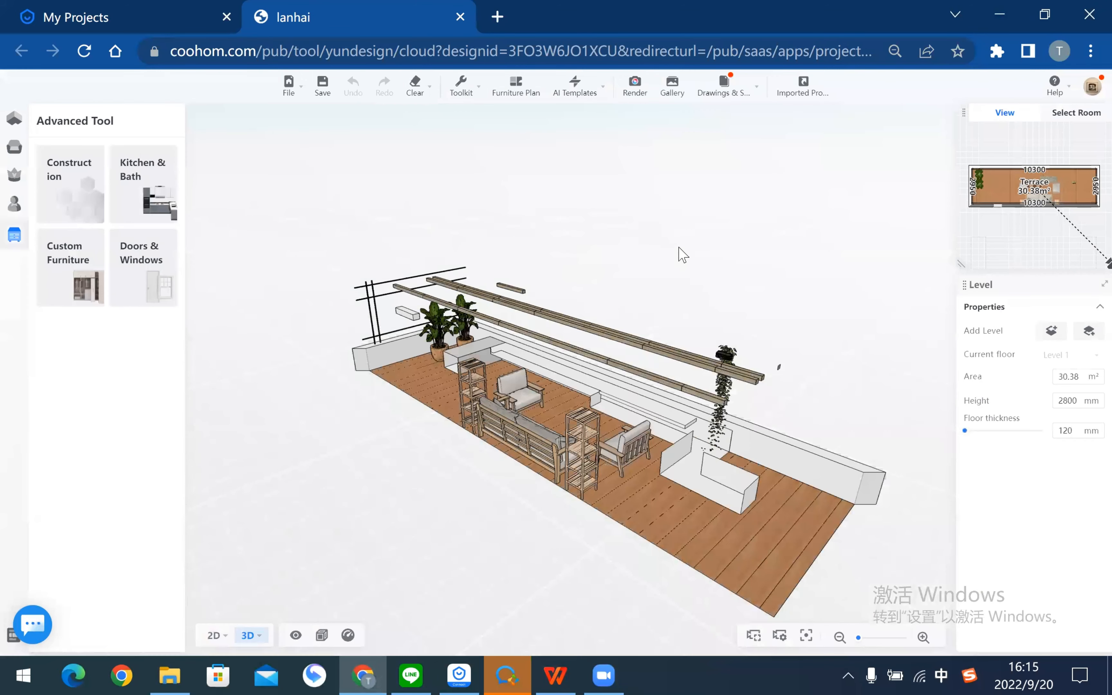
{"action": "left_click_drag", "start_coordinate": [681, 249], "coordinate": [641, 102]}
{"action": "scroll", "coordinate": [651, 152], "scroll_direction": "up", "scroll_amount": 4}
{"action": "scroll", "coordinate": [662, 197], "scroll_direction": "up", "scroll_amount": 1}
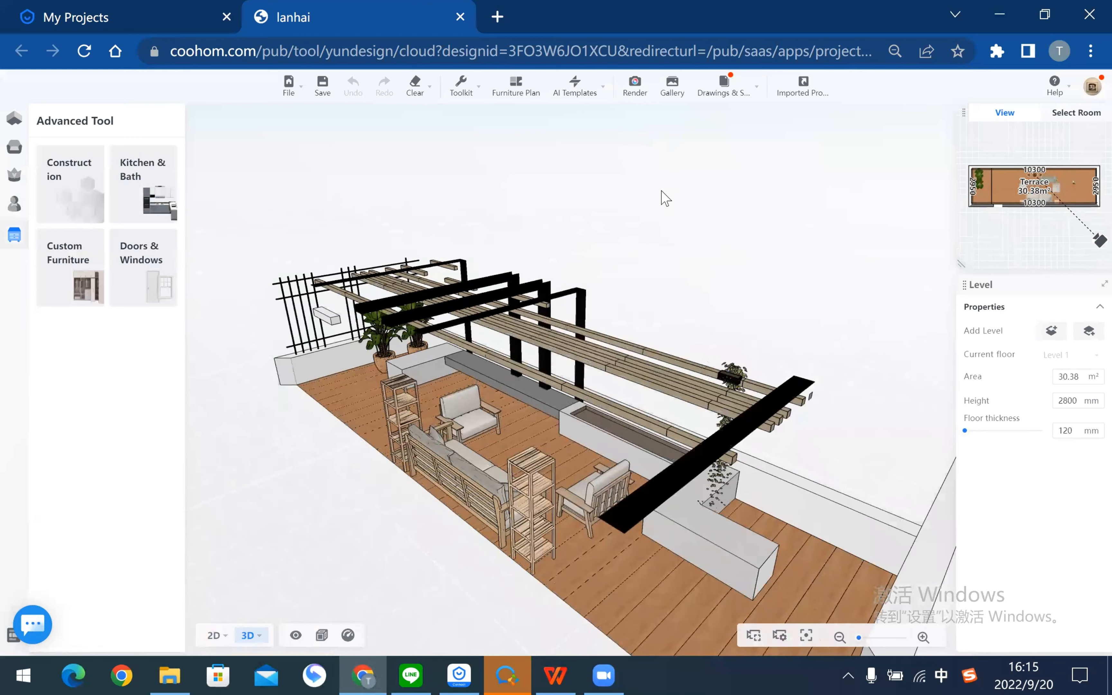
- Briefly preview render mode, then open the Public Library's Décor category
{"action": "left_click", "coordinate": [635, 86]}
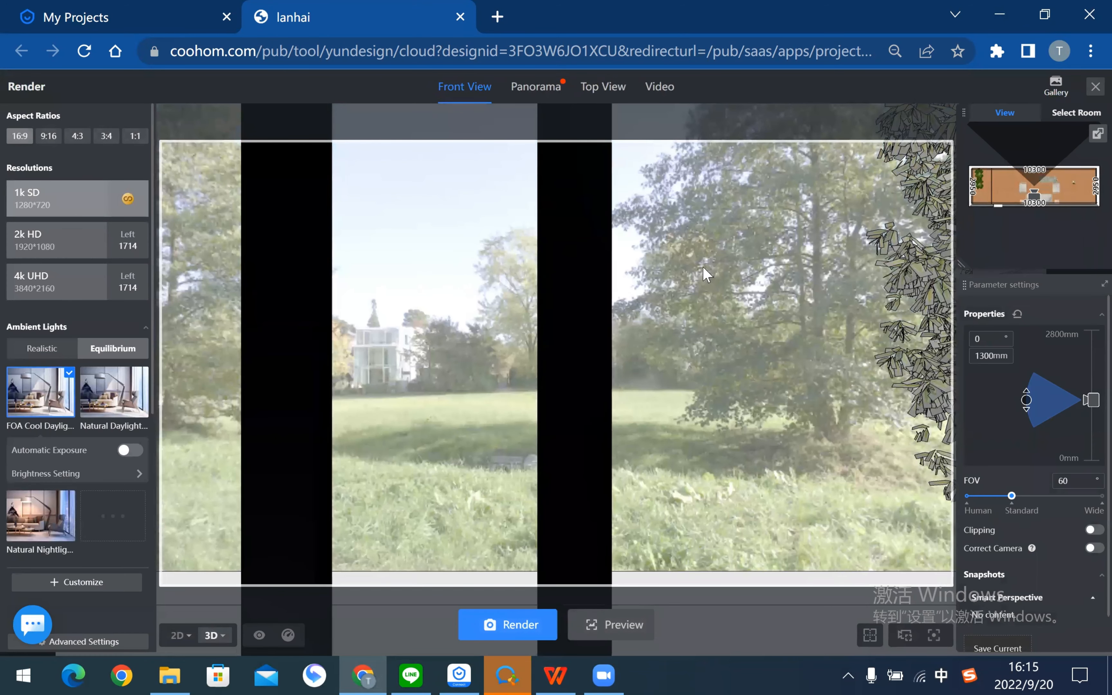
{"action": "left_click", "coordinate": [1094, 87]}
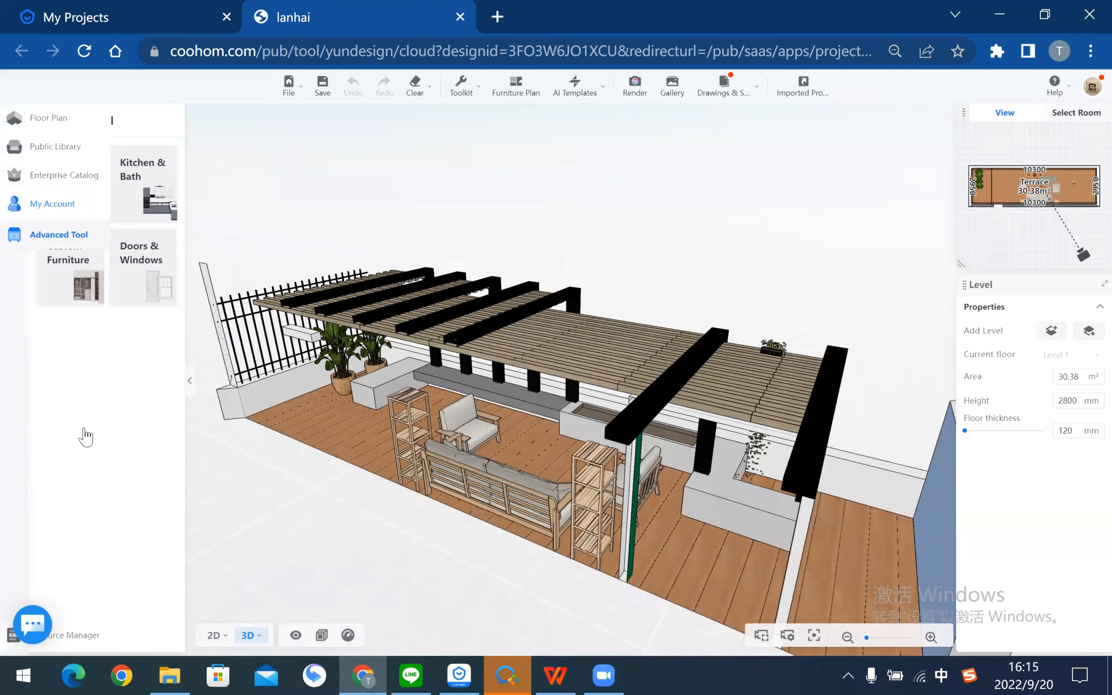
{"action": "left_click", "coordinate": [23, 147]}
{"action": "left_click", "coordinate": [70, 567]}
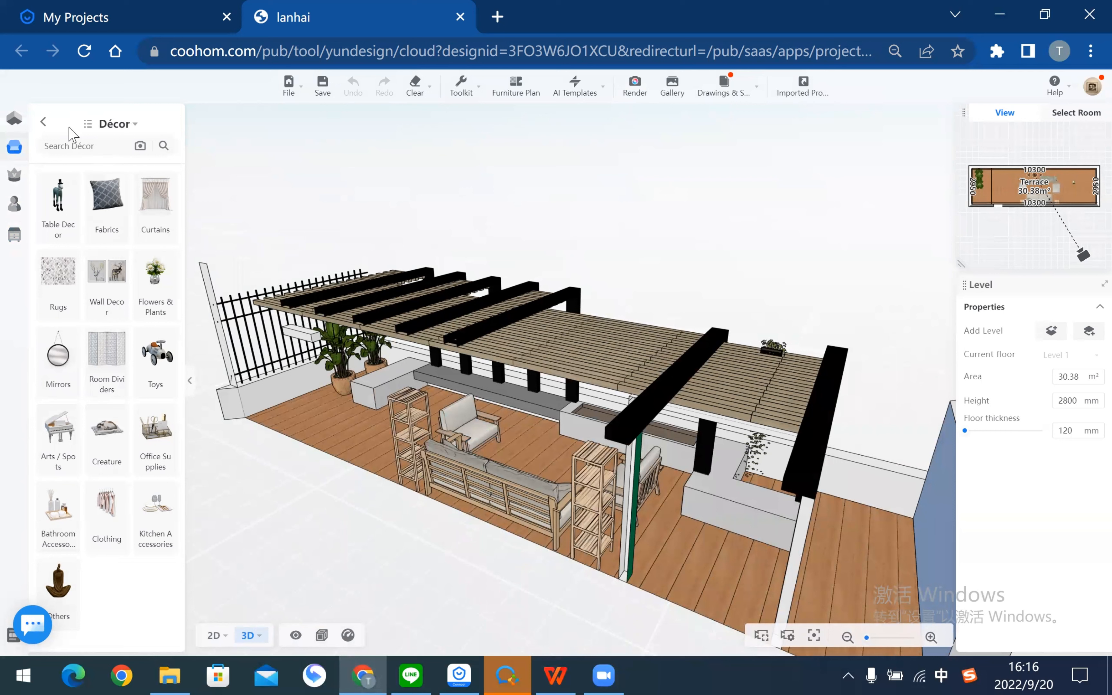
- Pick the curved garden backdrop from Public Library > Outdoor > Environment
{"action": "left_click", "coordinate": [44, 121]}
{"action": "scroll", "coordinate": [105, 514], "scroll_direction": "down", "scroll_amount": 2}
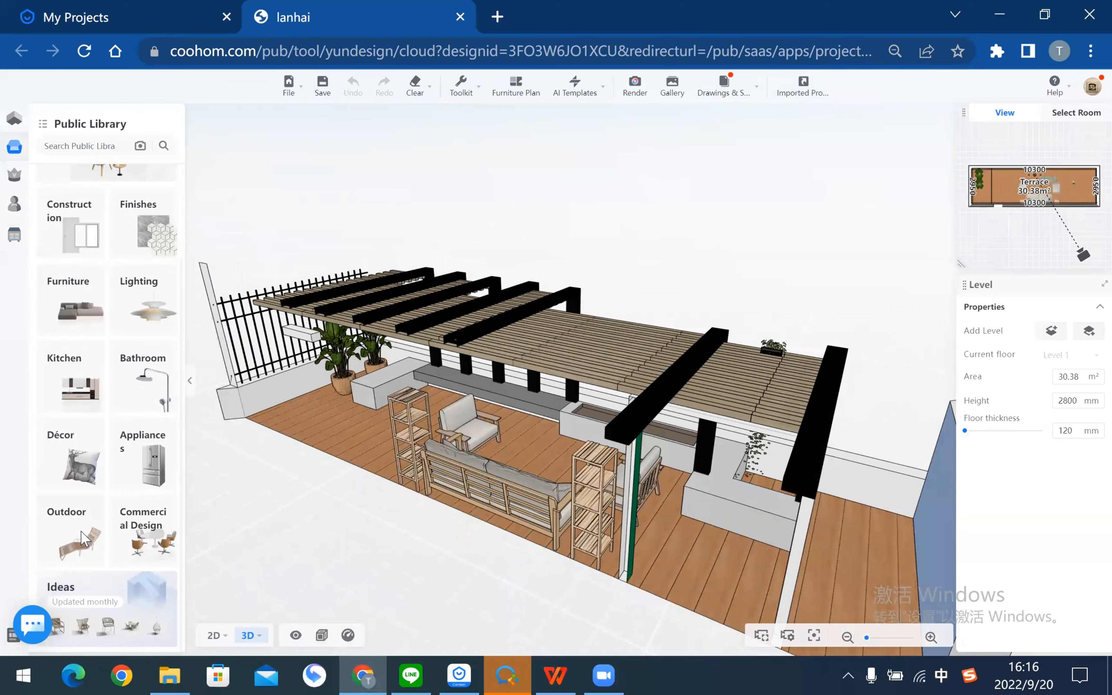
{"action": "left_click", "coordinate": [92, 535]}
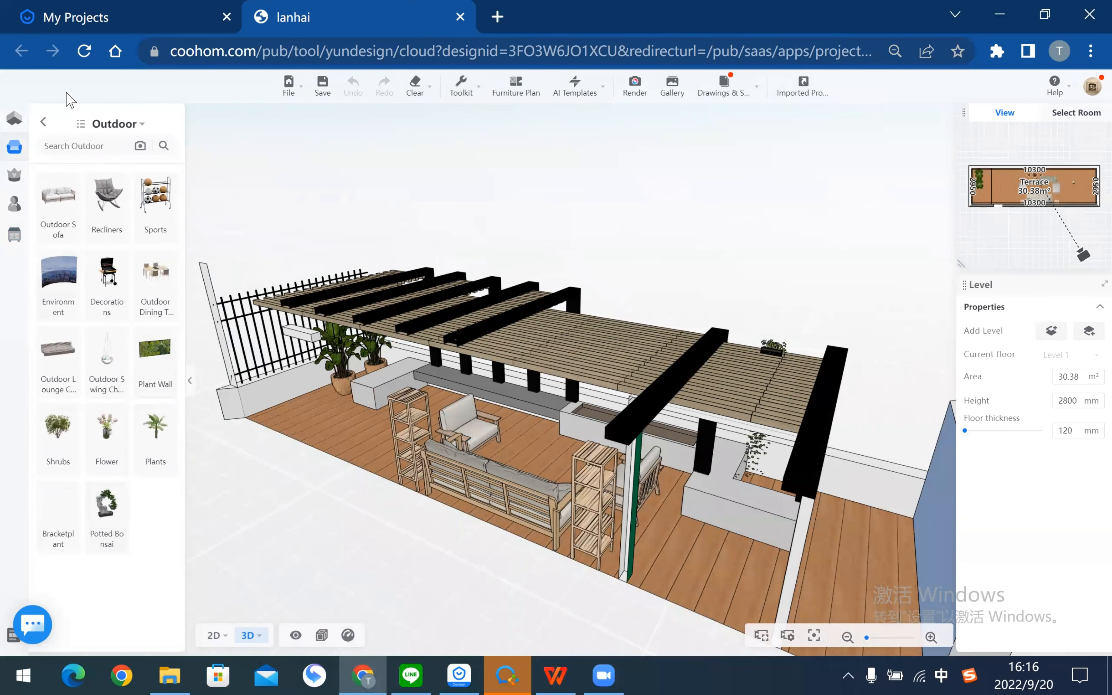
{"action": "left_click", "coordinate": [52, 276]}
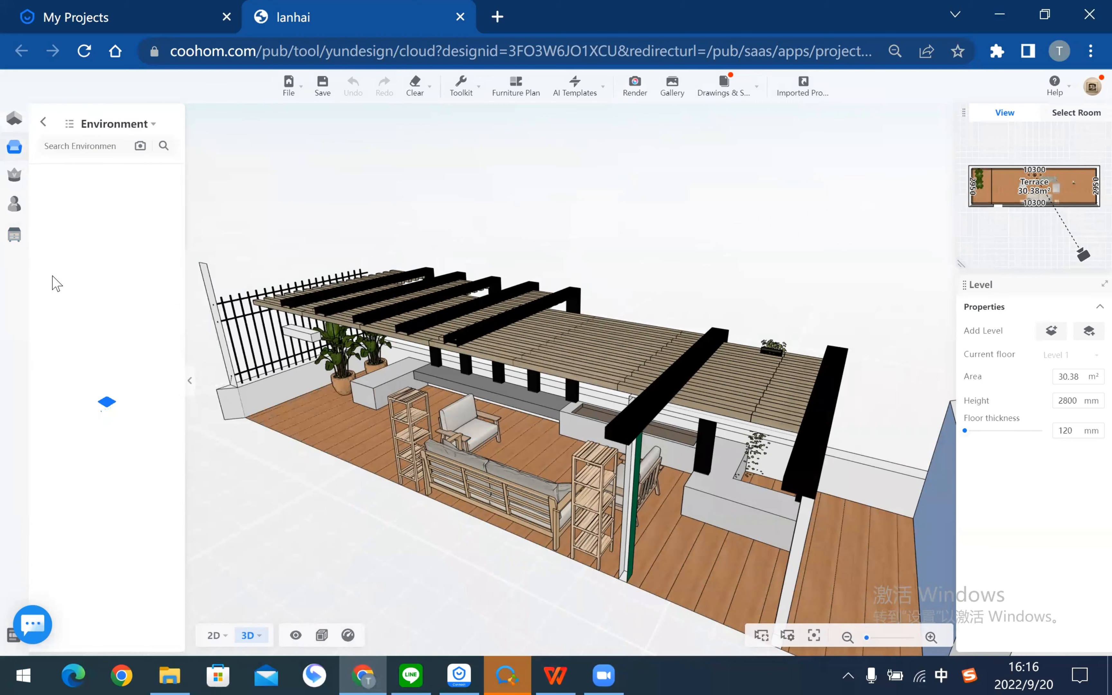
{"action": "mouse_move", "coordinate": [210, 637]}
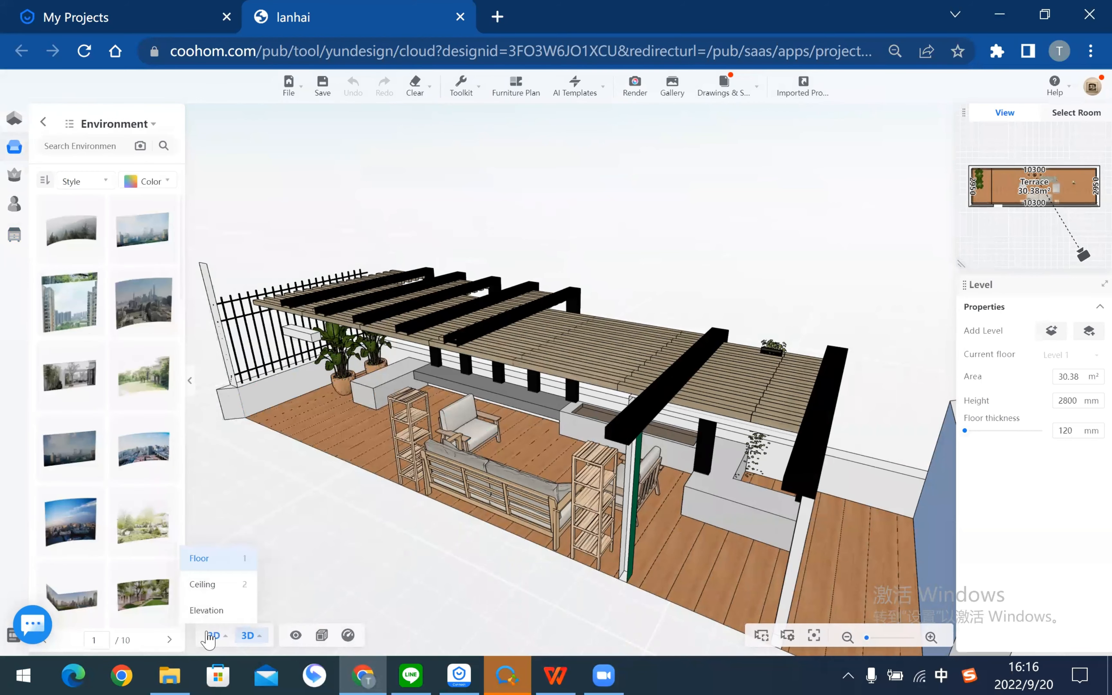
{"action": "scroll", "coordinate": [498, 455], "scroll_direction": "down", "scroll_amount": 5}
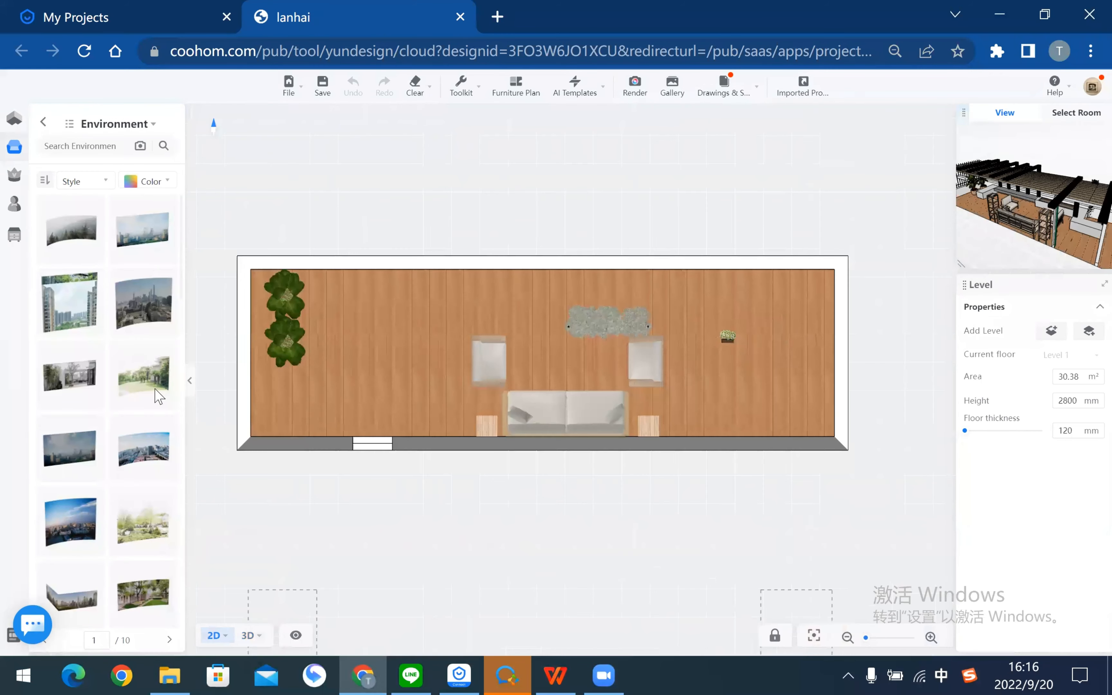
{"action": "scroll", "coordinate": [141, 324], "scroll_direction": "down", "scroll_amount": 3}
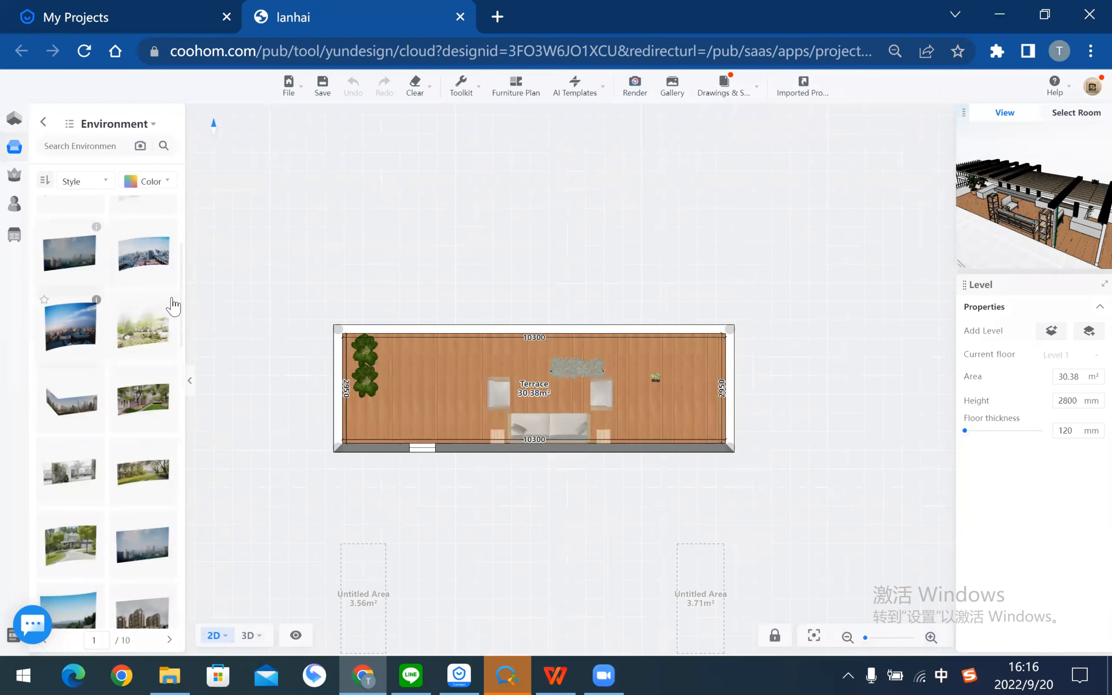
{"action": "mouse_move", "coordinate": [169, 299]}
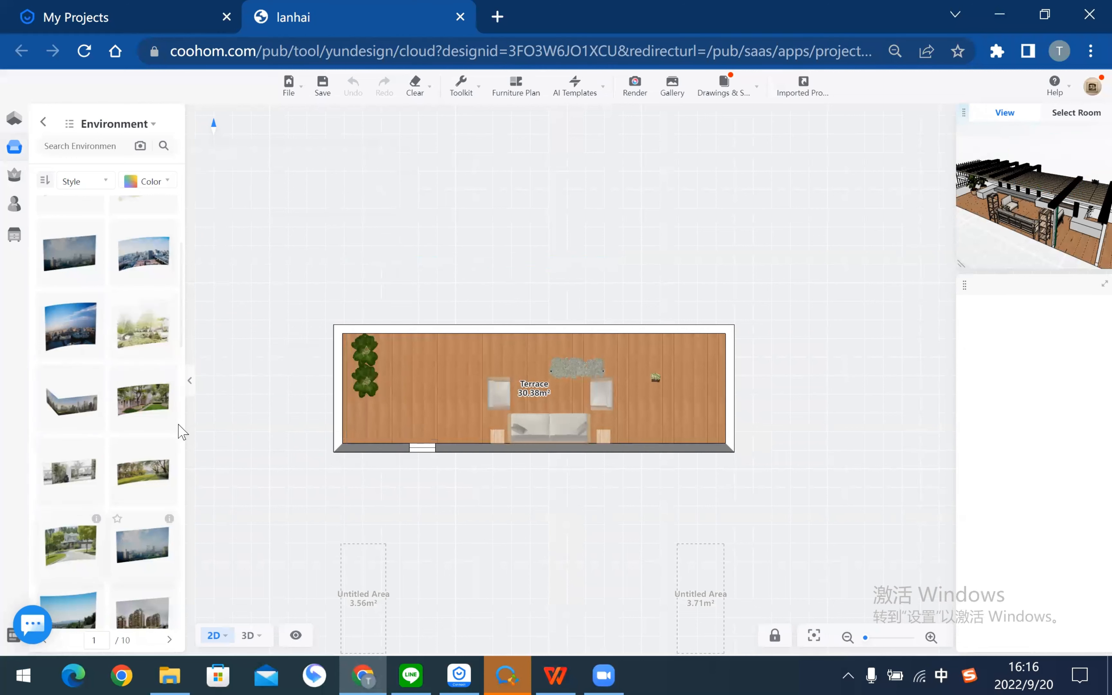
{"action": "left_click", "coordinate": [161, 484]}
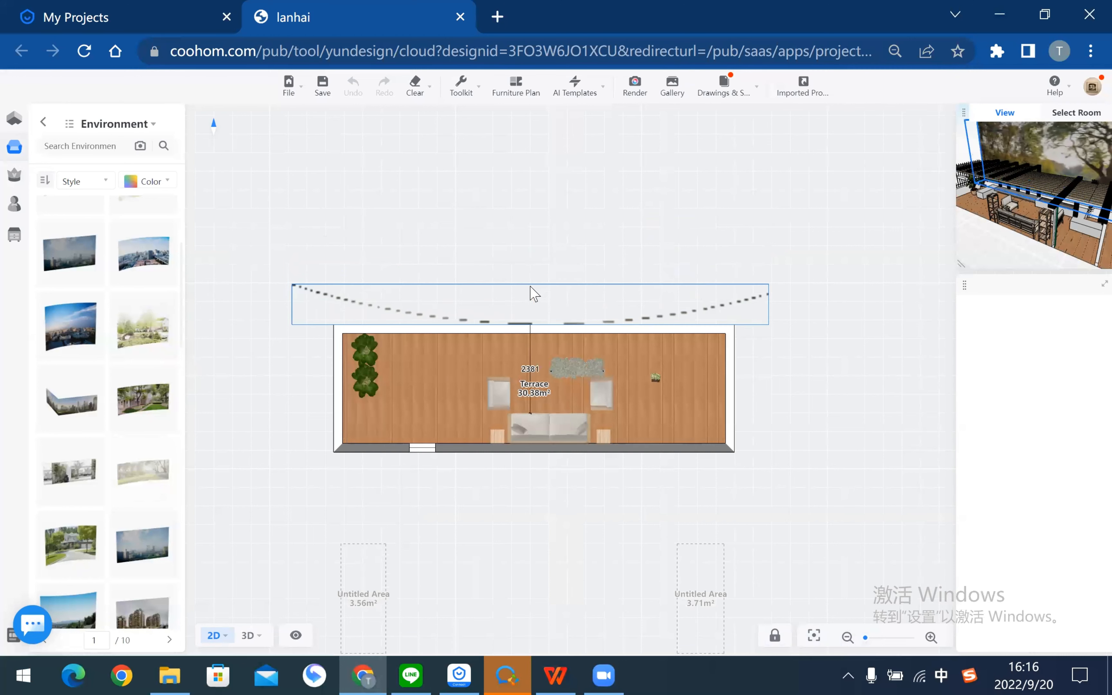
- Place the backdrop along the terrace's top edge and lower it slightly below ground level
{"action": "left_click", "coordinate": [533, 273]}
{"action": "left_click", "coordinate": [252, 636]}
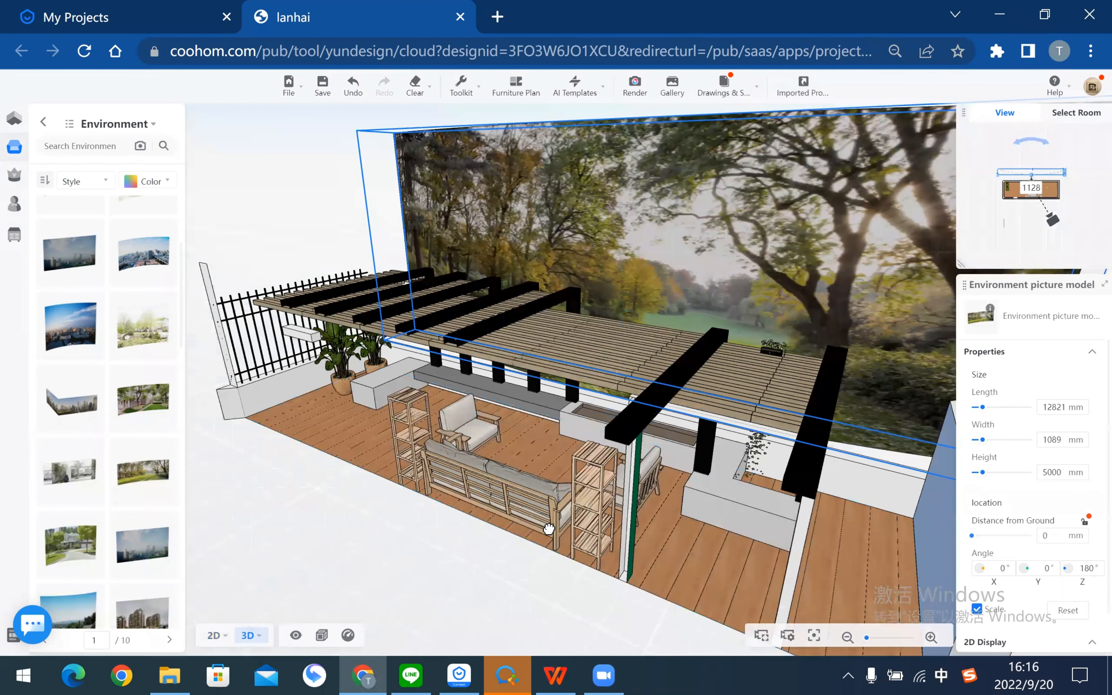
{"action": "left_click_drag", "start_coordinate": [550, 529], "coordinate": [542, 291]}
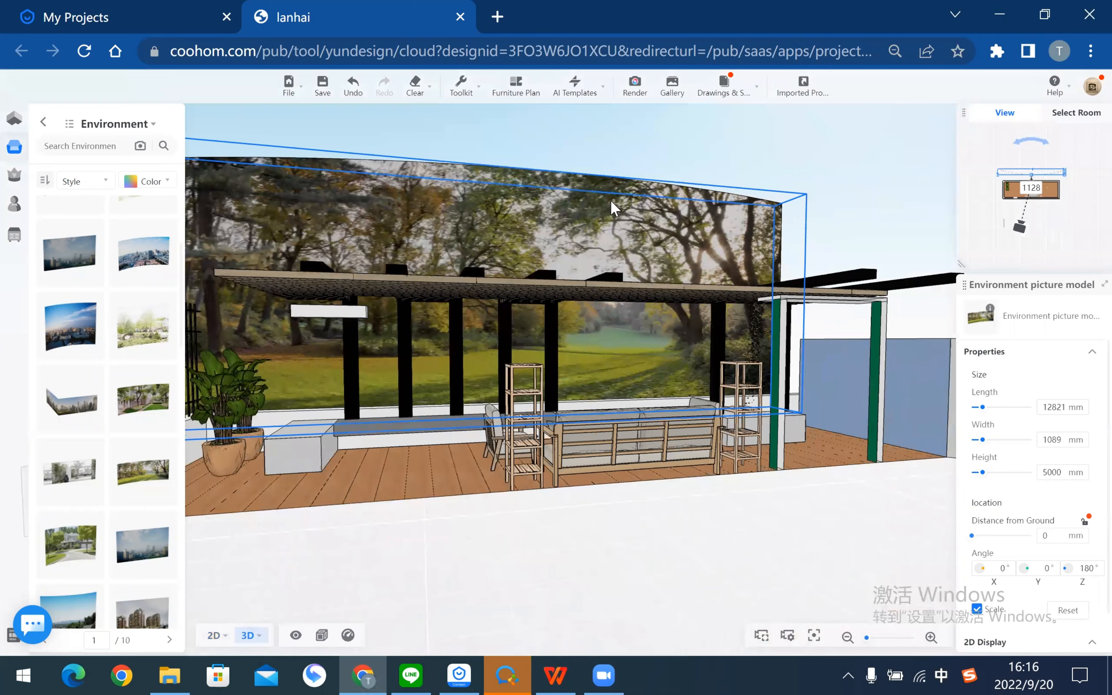
{"action": "left_click_drag", "start_coordinate": [613, 206], "coordinate": [570, 162]}
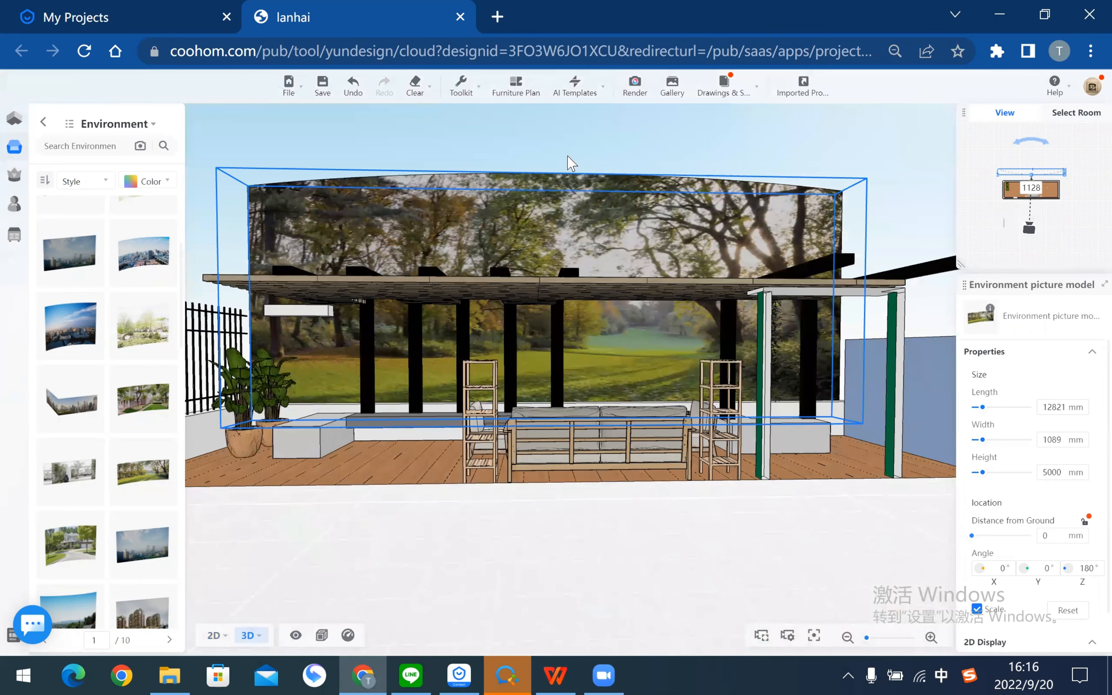
{"action": "left_click_drag", "start_coordinate": [551, 346], "coordinate": [552, 385]}
{"action": "left_click", "coordinate": [691, 544]}
- Move the camera around the terrace to review the new forest-and-lawn backdrop
{"action": "key", "text": "w"}
{"action": "key", "text": "a"}
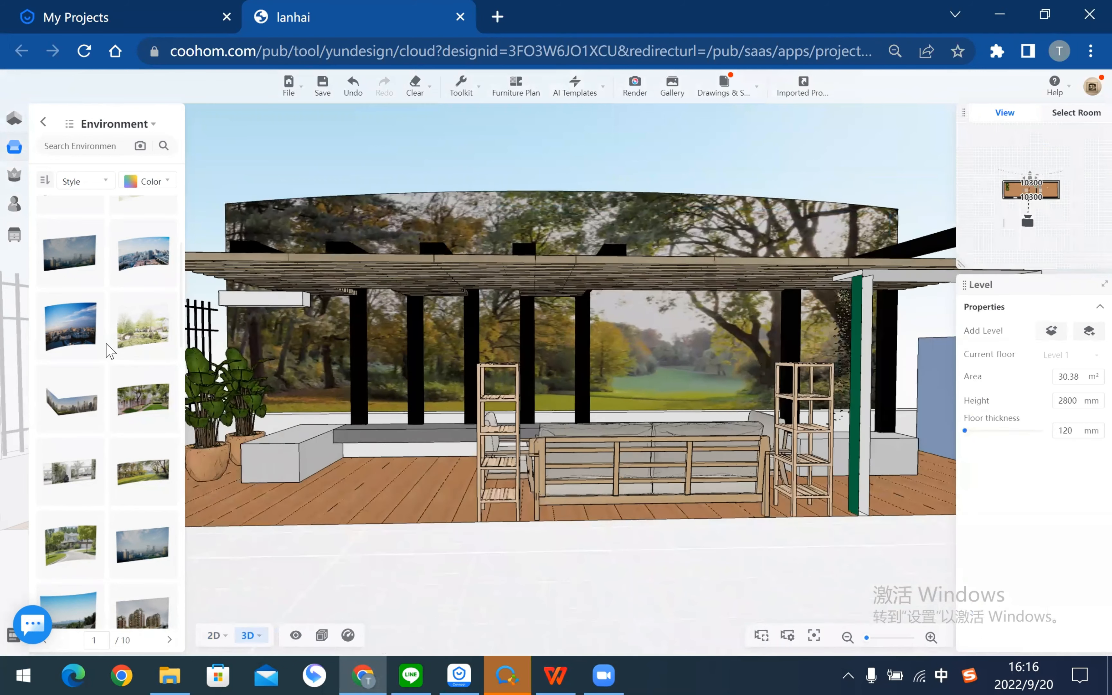
{"action": "key", "text": "s"}
{"action": "key", "text": "a"}
{"action": "key", "text": "w"}
{"action": "key", "text": "d"}
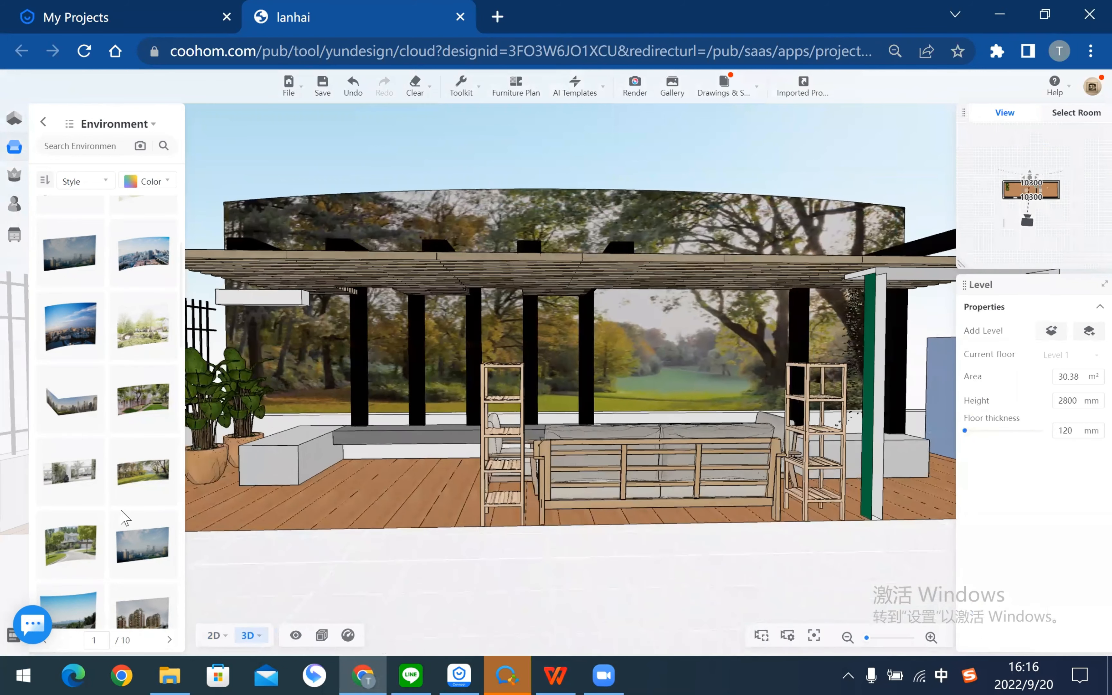
{"action": "key", "text": "d"}
{"action": "key", "text": "s"}
{"action": "scroll", "coordinate": [120, 512], "scroll_direction": "down", "scroll_amount": 6}
{"action": "scroll", "coordinate": [120, 512], "scroll_direction": "up", "scroll_amount": 6}
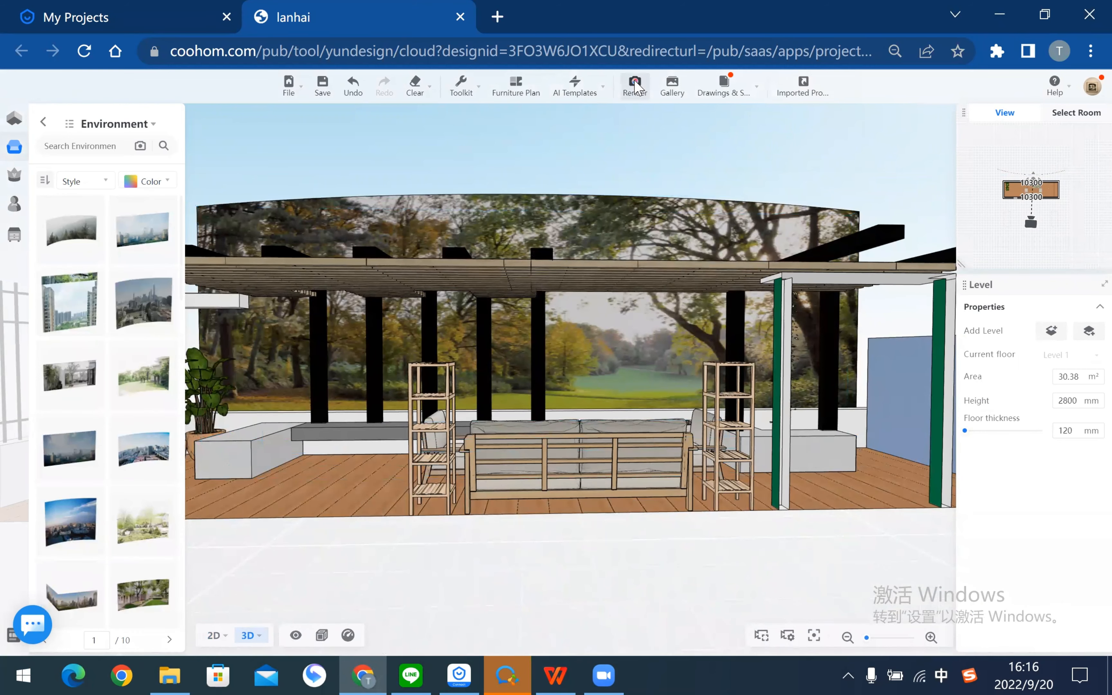
- In Render's 2D plan, create a custom light scheme from the Realistic Indoor daytime template
{"action": "left_click", "coordinate": [636, 86]}
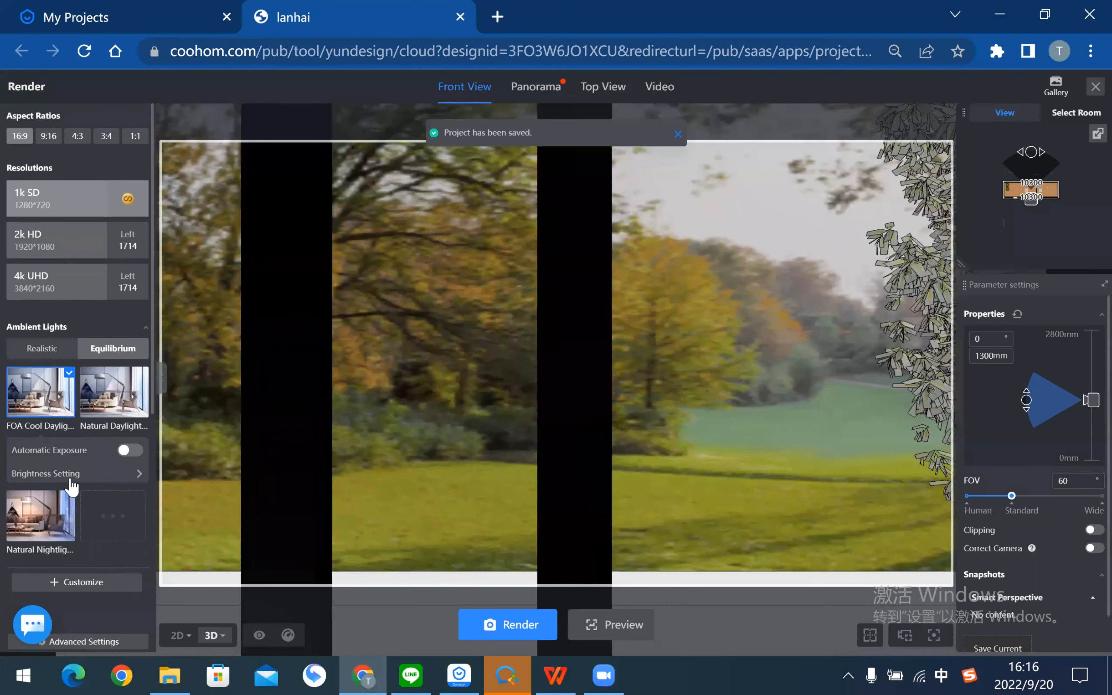
{"action": "scroll", "coordinate": [87, 474], "scroll_direction": "down", "scroll_amount": 2}
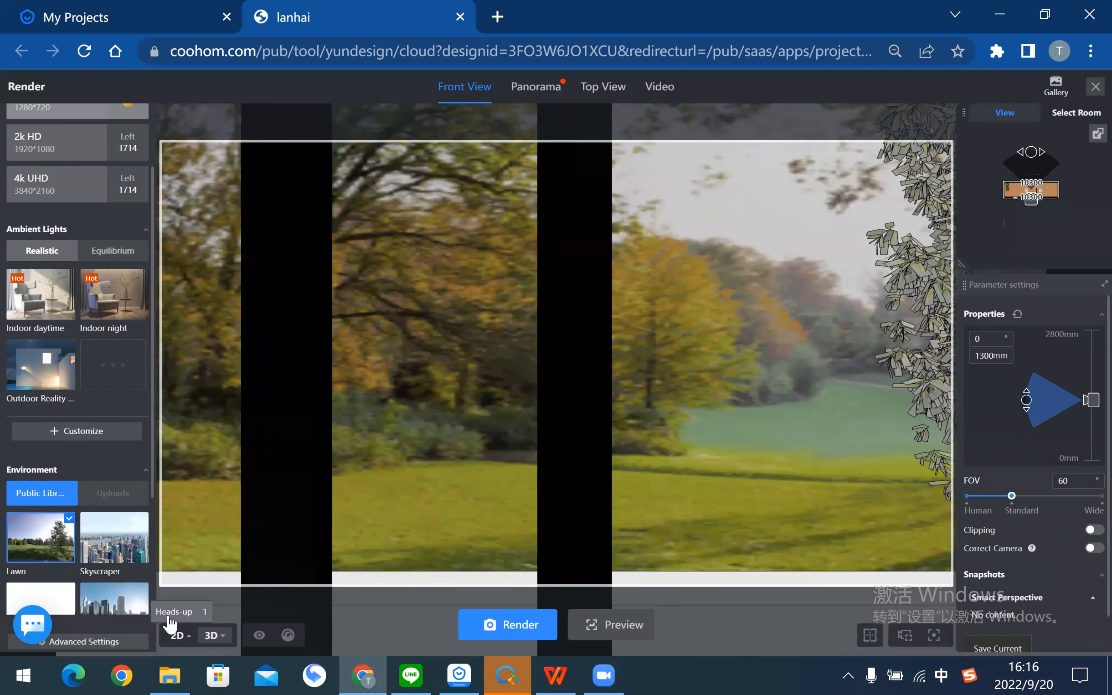
{"action": "left_click", "coordinate": [173, 636]}
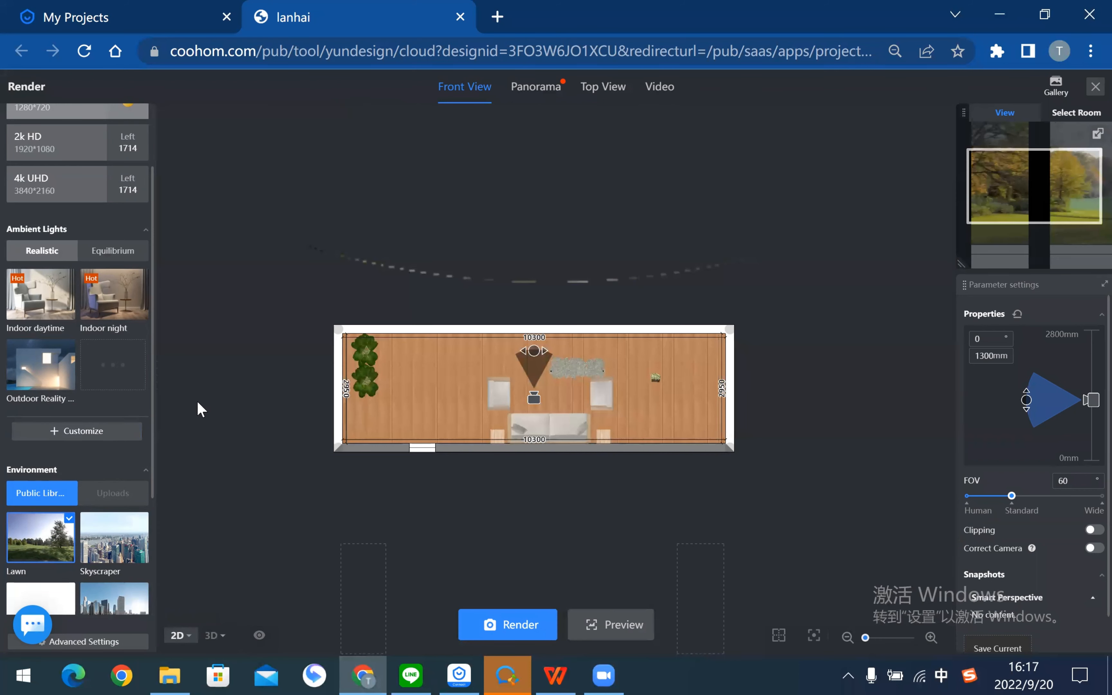
{"action": "scroll", "coordinate": [69, 368], "scroll_direction": "up", "scroll_amount": 2}
{"action": "scroll", "coordinate": [66, 361], "scroll_direction": "down", "scroll_amount": 6}
{"action": "scroll", "coordinate": [67, 360], "scroll_direction": "up", "scroll_amount": 5}
{"action": "left_click", "coordinate": [64, 528]}
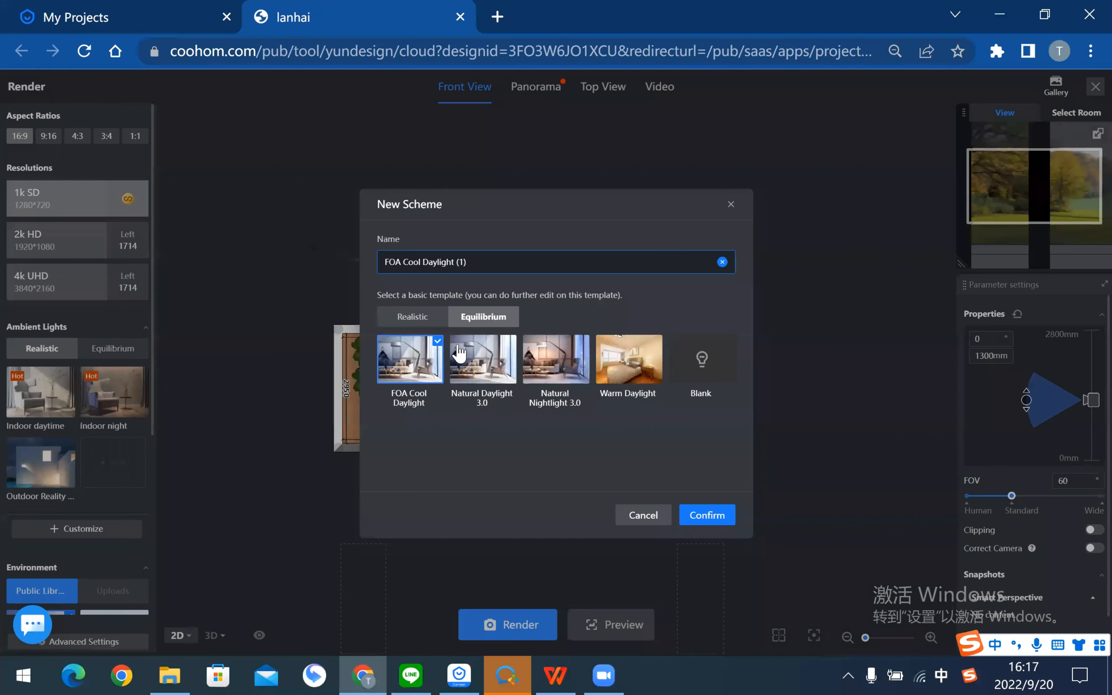
{"action": "left_click", "coordinate": [432, 319]}
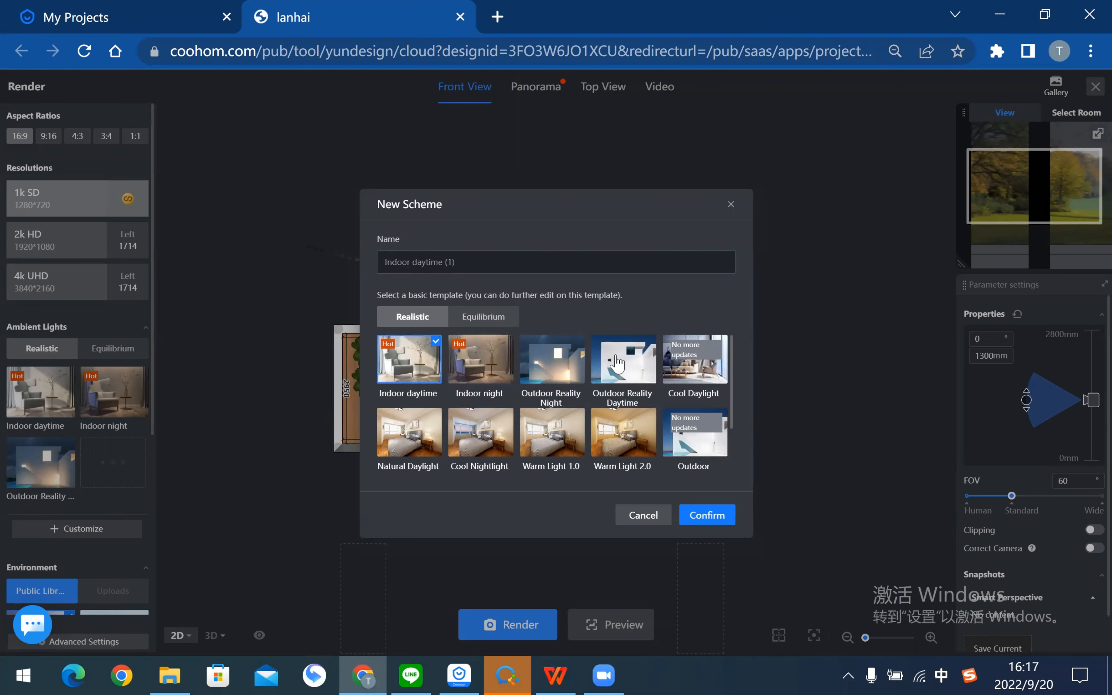
{"action": "left_click", "coordinate": [717, 519]}
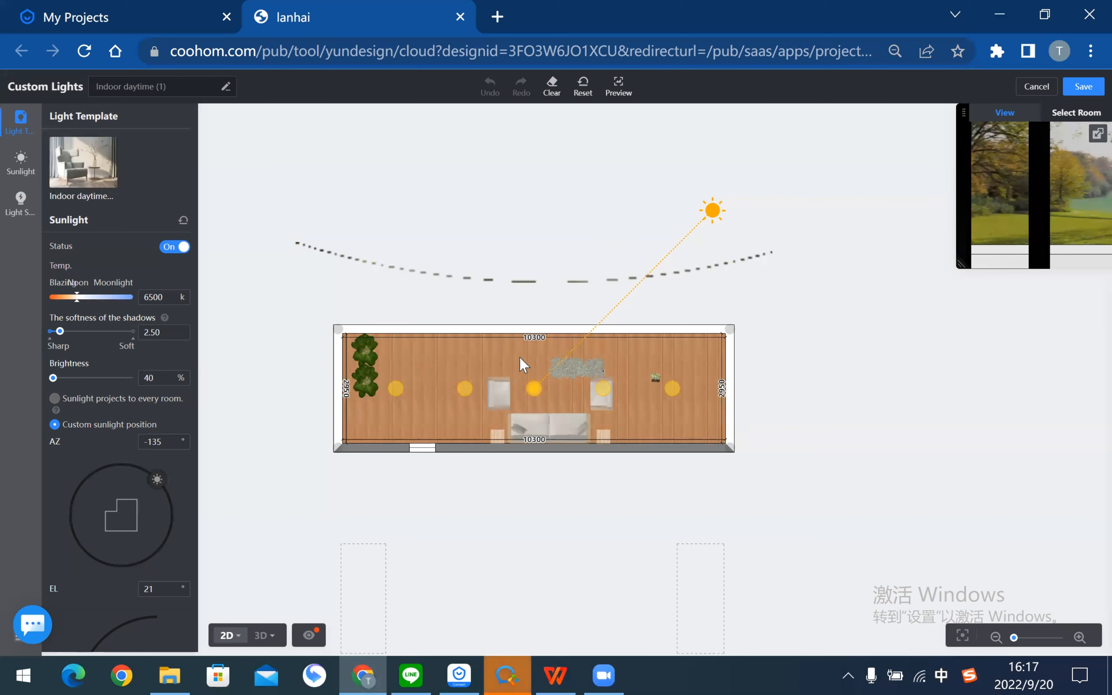
{"action": "scroll", "coordinate": [506, 370], "scroll_direction": "up", "scroll_amount": 4}
- Delete all five fill lights (Fill Light-1 to Fill Light-5) from the terrace plan
{"action": "left_click", "coordinate": [337, 401]}
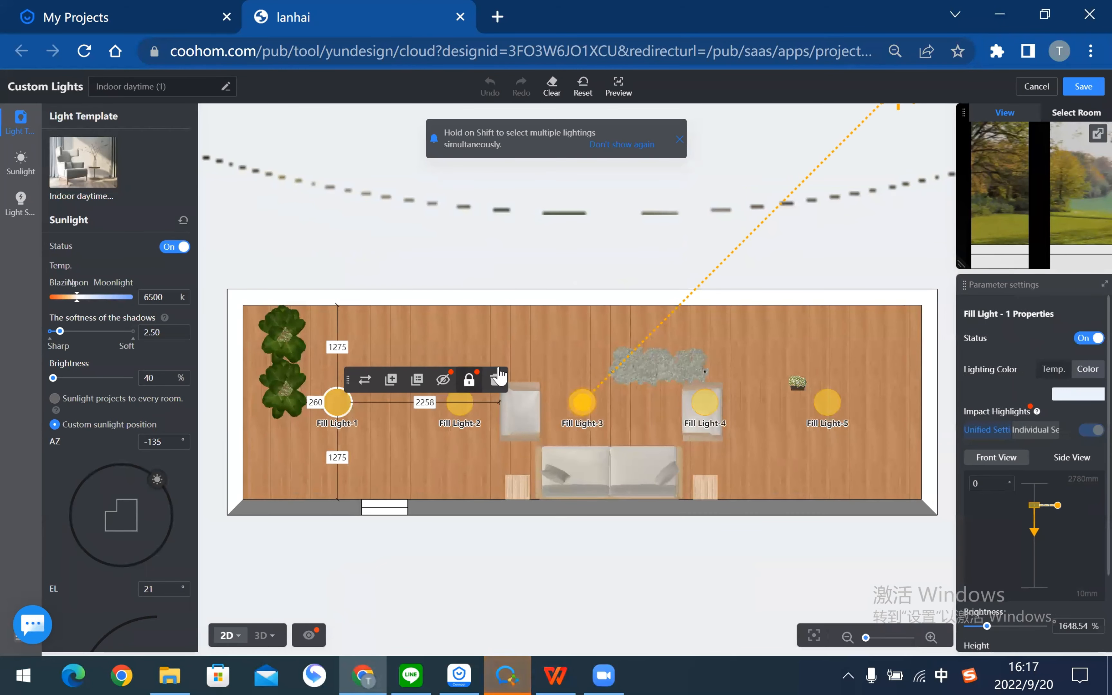
{"action": "left_click", "coordinate": [496, 379]}
{"action": "left_click", "coordinate": [460, 402]}
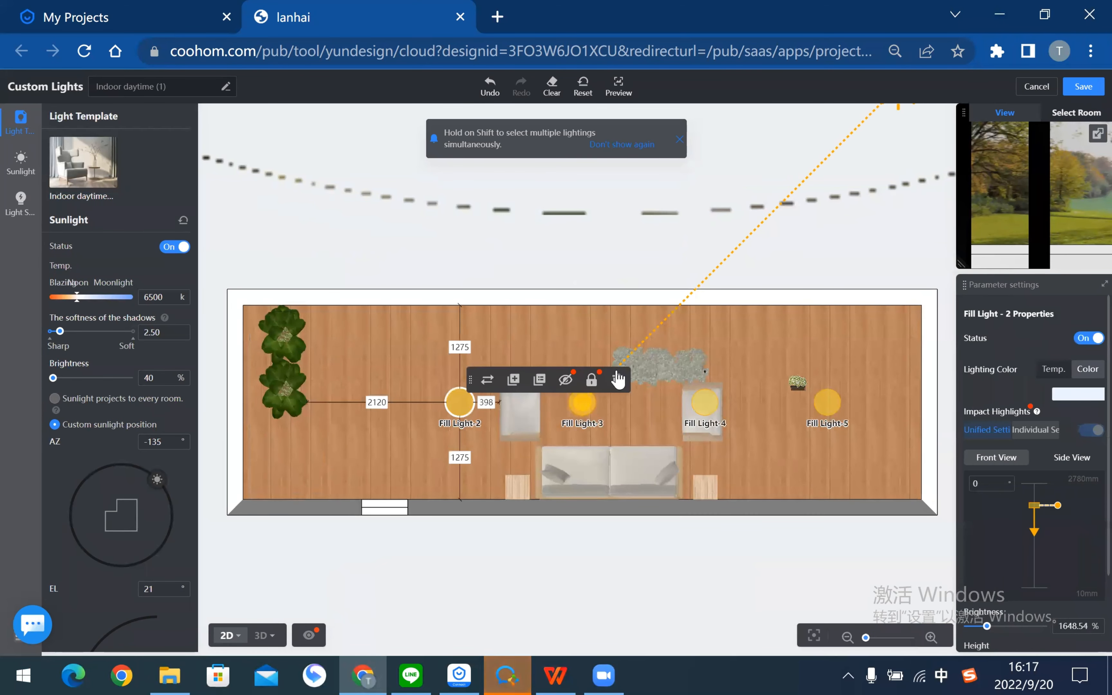
{"action": "left_click", "coordinate": [618, 380]}
{"action": "left_click", "coordinate": [705, 402]}
{"action": "left_click", "coordinate": [860, 380]}
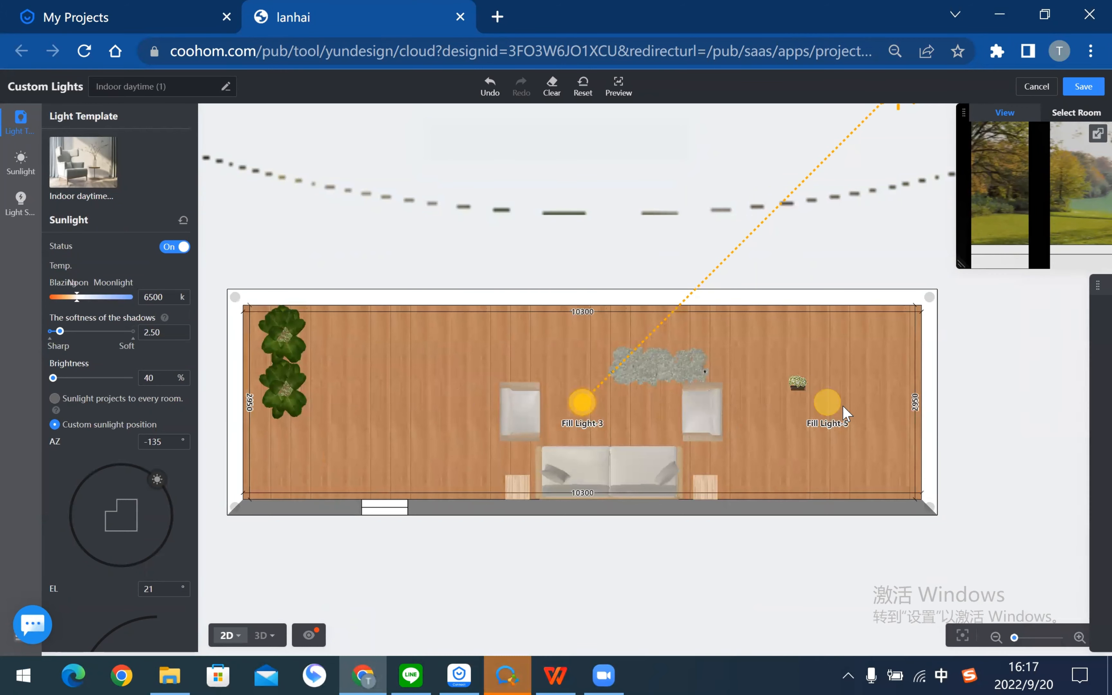
{"action": "left_click", "coordinate": [829, 405]}
{"action": "left_click_drag", "start_coordinate": [781, 539], "coordinate": [623, 542]}
{"action": "left_click", "coordinate": [809, 379]}
{"action": "scroll", "coordinate": [462, 407], "scroll_direction": "down", "scroll_amount": 1}
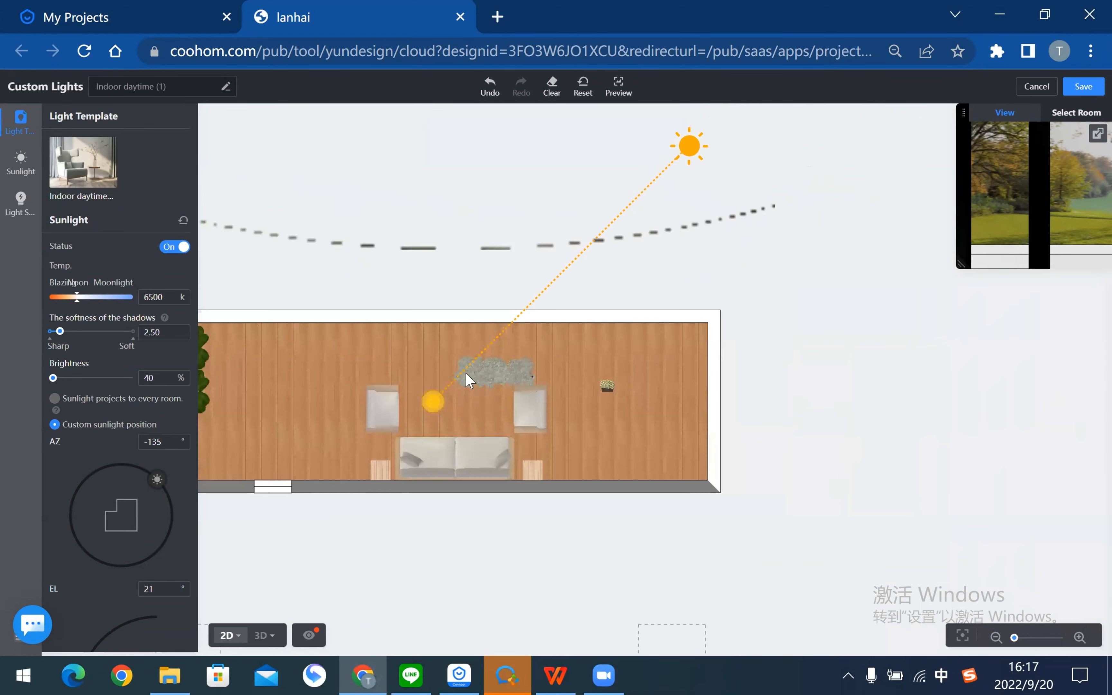
{"action": "left_click_drag", "start_coordinate": [435, 401], "coordinate": [406, 385]}
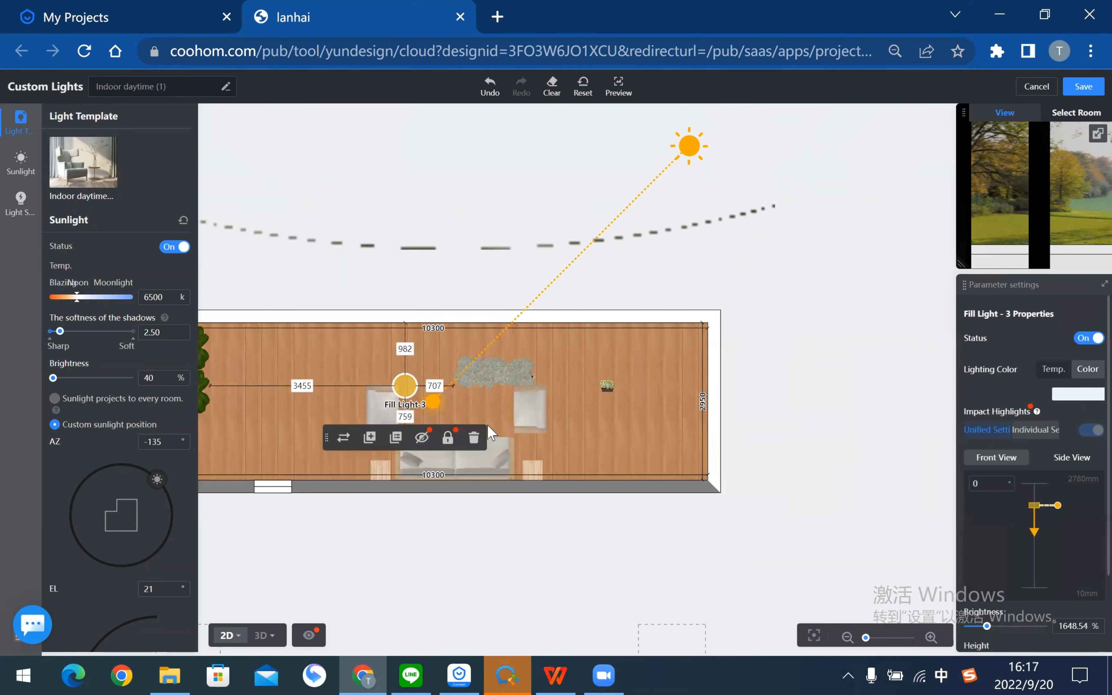
{"action": "left_click", "coordinate": [474, 437]}
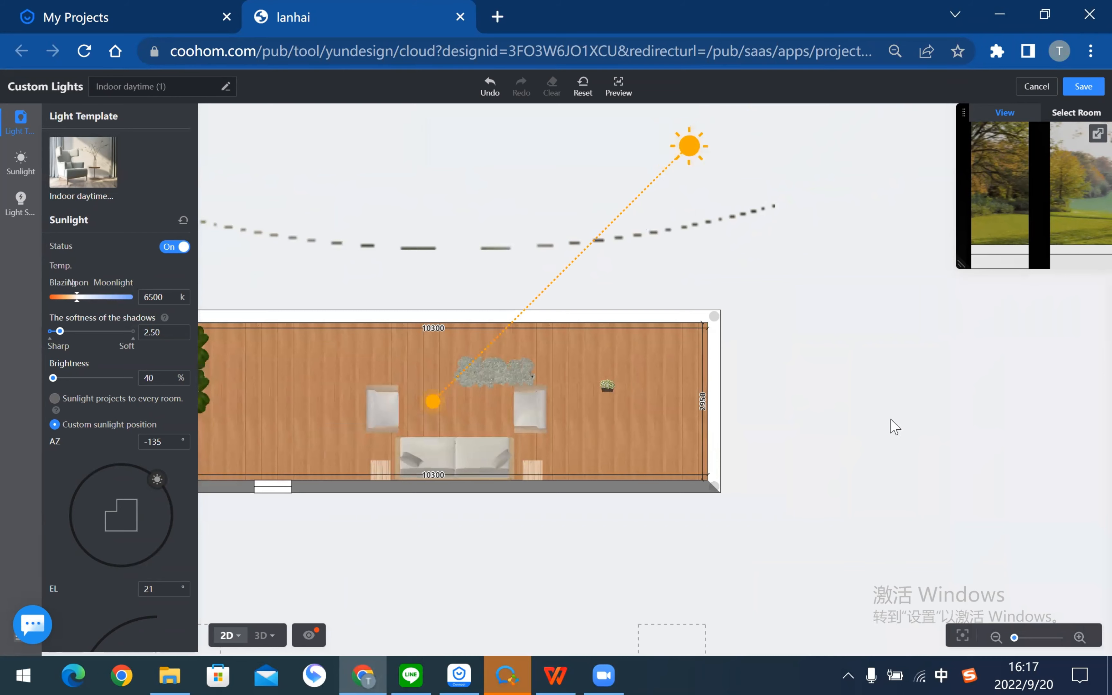
- Move the sun to AZ -124, EL 19, with shadow softness 2.50 and colour temperature 8297 K
{"action": "scroll", "coordinate": [894, 427], "scroll_direction": "down", "scroll_amount": 2}
{"action": "left_click_drag", "start_coordinate": [742, 232], "coordinate": [704, 202]}
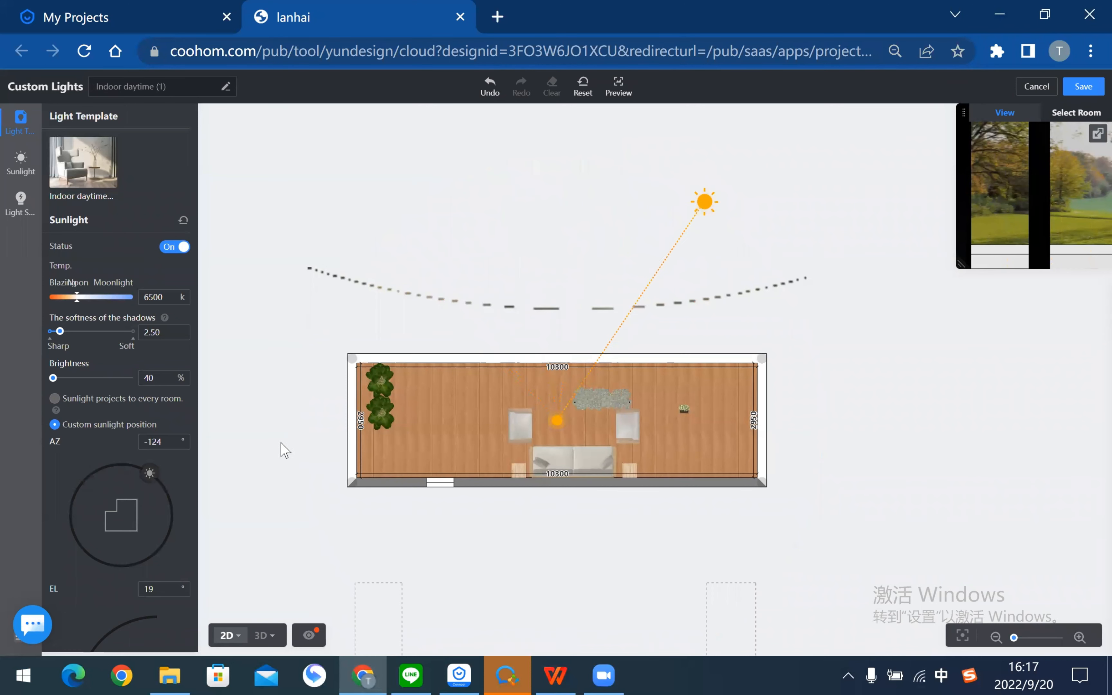
{"action": "left_click", "coordinate": [162, 377]}
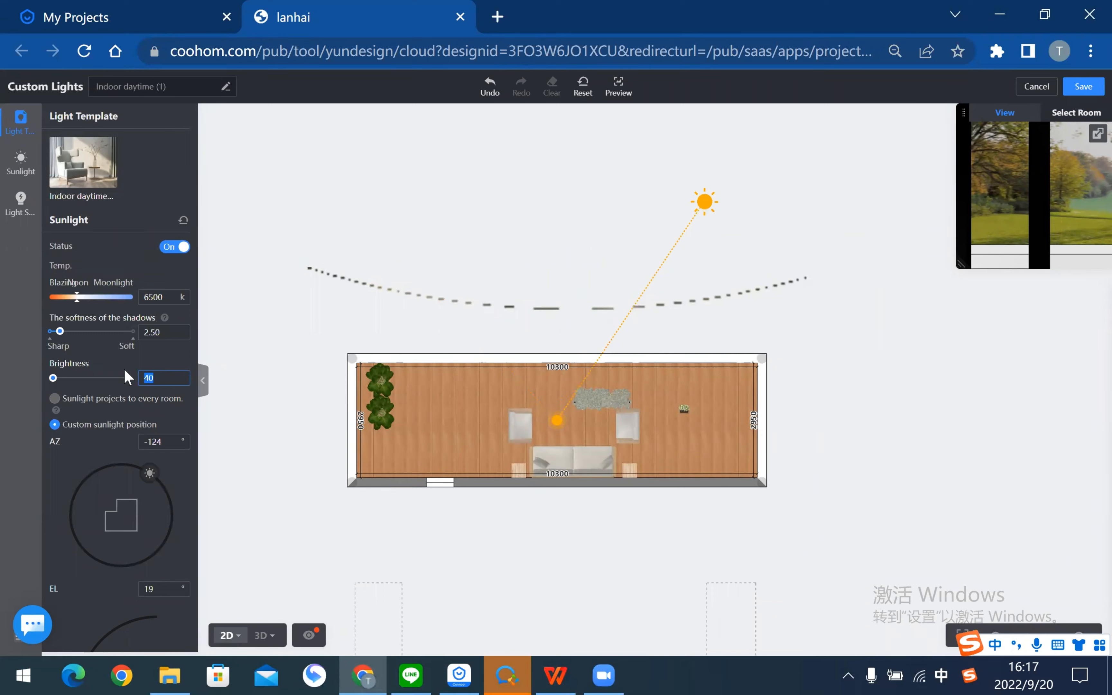
{"action": "scroll", "coordinate": [123, 479], "scroll_direction": "down", "scroll_amount": 2}
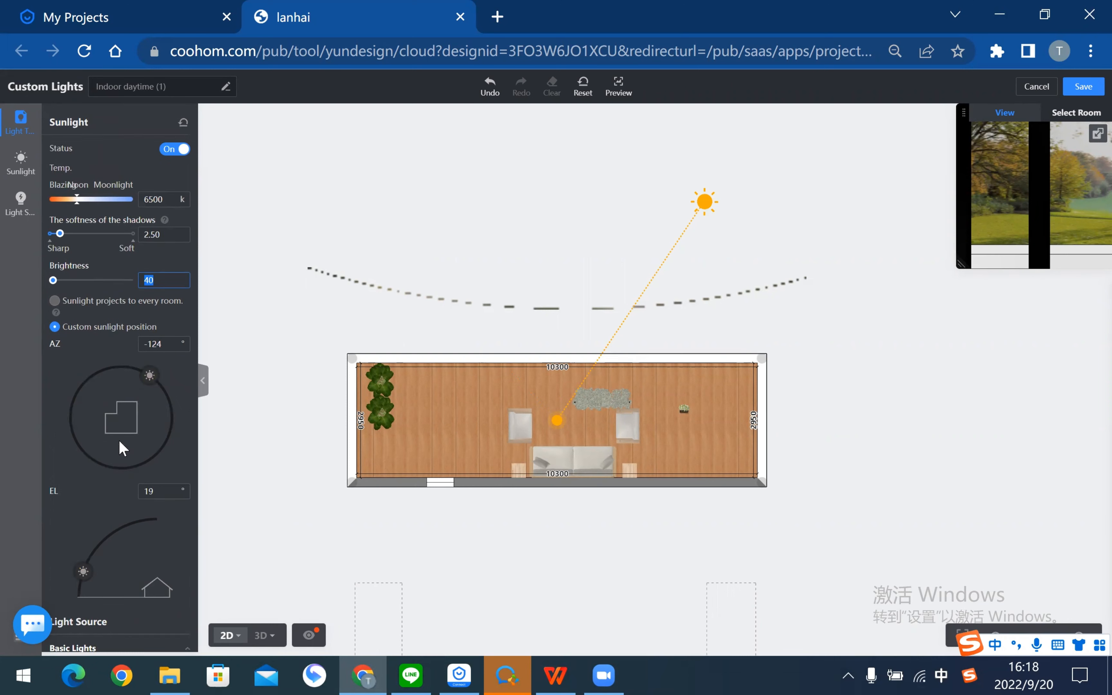
{"action": "scroll", "coordinate": [138, 404], "scroll_direction": "up", "scroll_amount": 2}
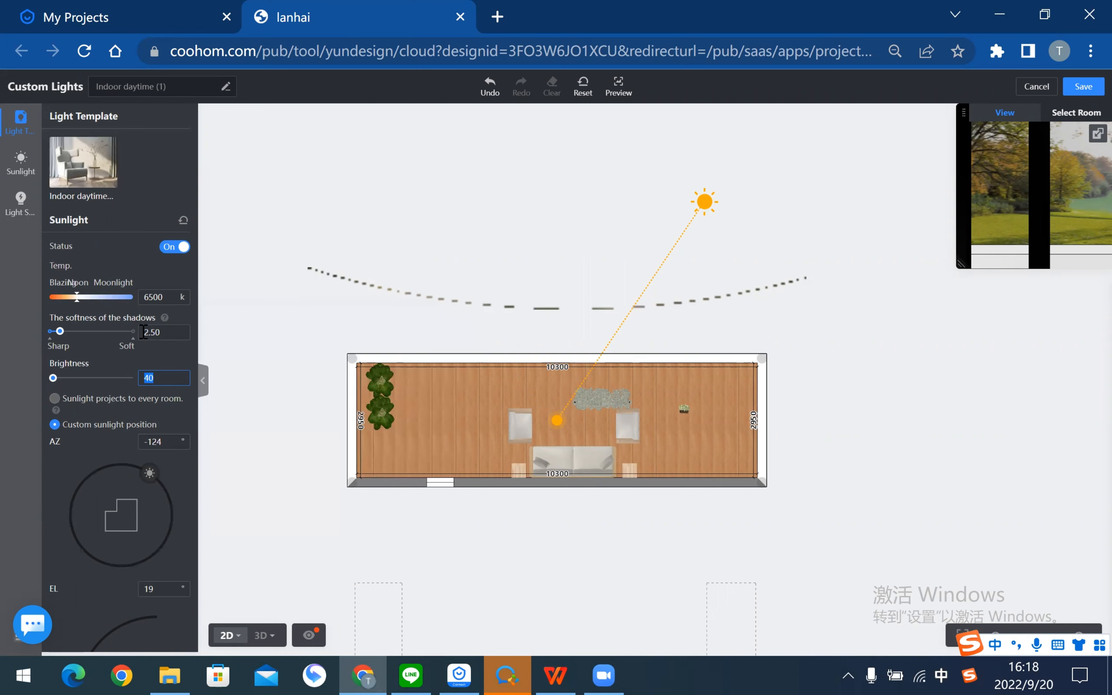
{"action": "left_click", "coordinate": [160, 334]}
{"action": "left_click", "coordinate": [160, 334]}
{"action": "mouse_move", "coordinate": [79, 297]}
{"action": "left_mouse_down"}
{"action": "mouse_move", "coordinate": [105, 298]}
{"action": "mouse_move", "coordinate": [91, 300]}
{"action": "left_mouse_up"}
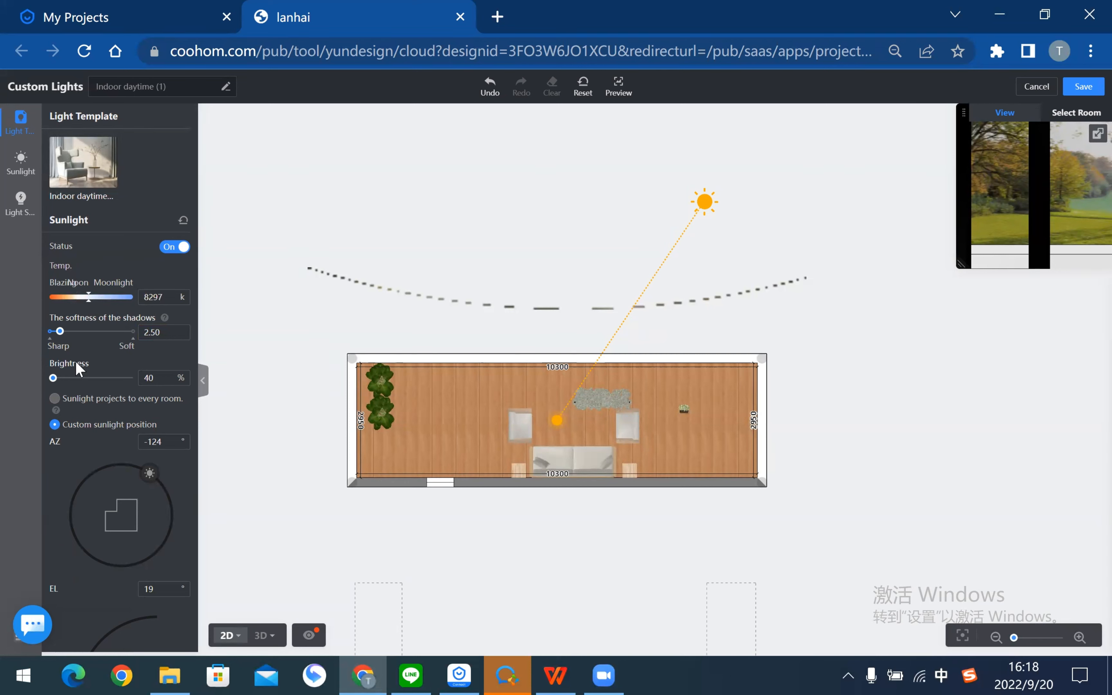
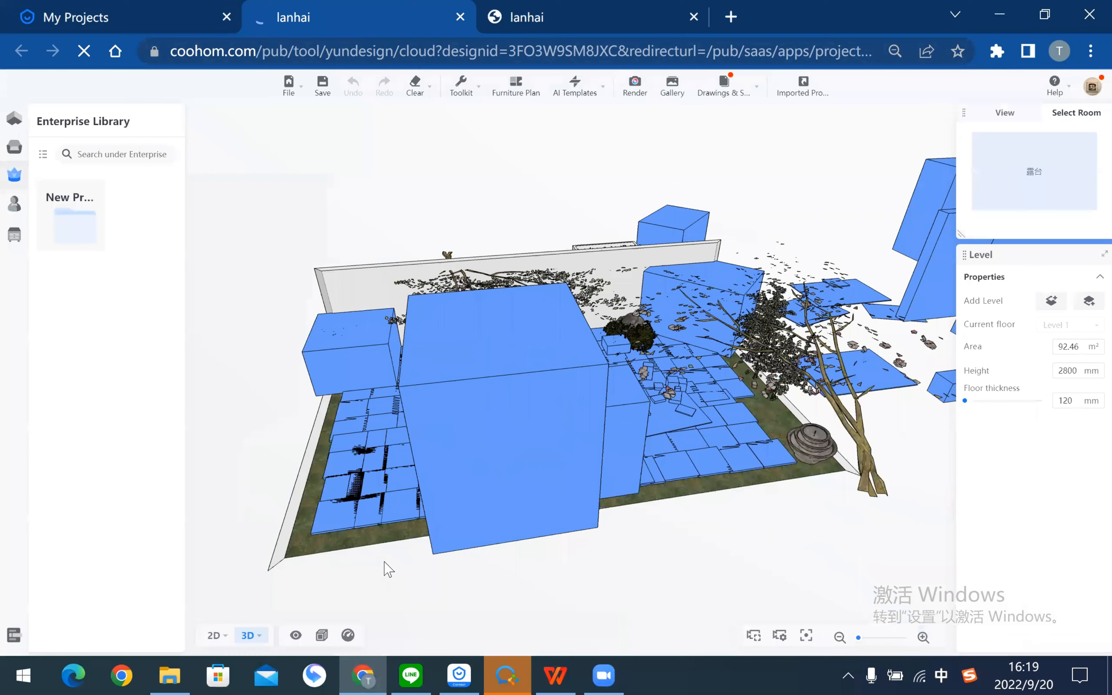
- Orbit the lanhai garden terrace to a high overhead view of its trees, planters and fountain
{"action": "left_click_drag", "start_coordinate": [385, 569], "coordinate": [499, 461]}
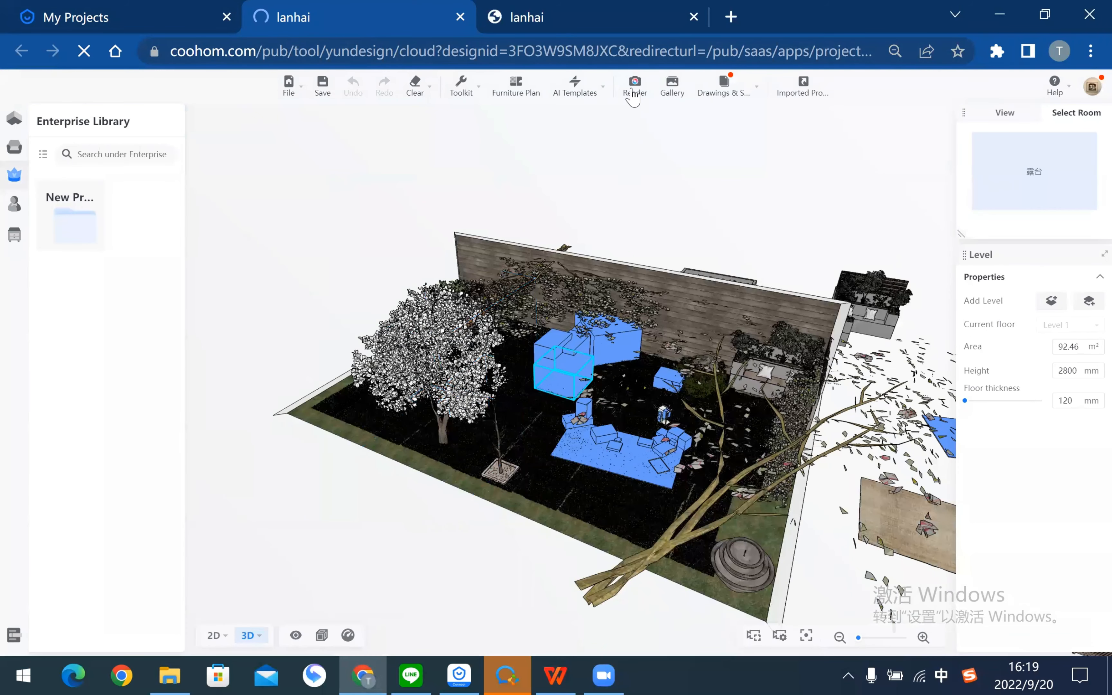
- Save the custom daylight preset's sunlight settings in Render, then open the 4K UHD render gallery
{"action": "left_click", "coordinate": [635, 87]}
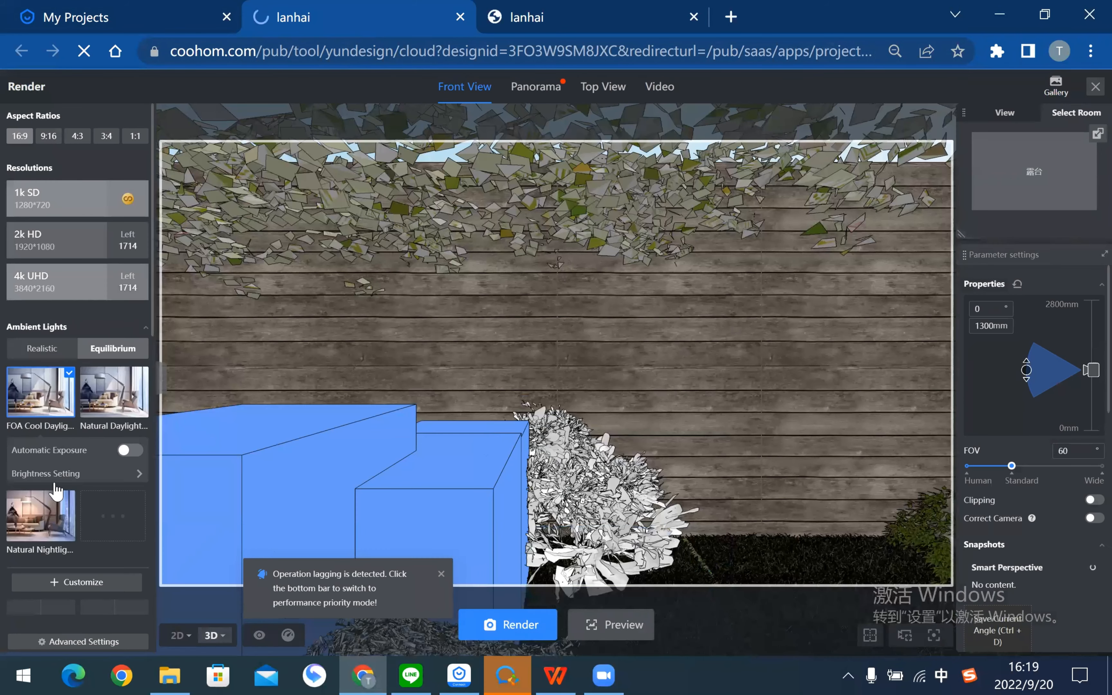
{"action": "scroll", "coordinate": [42, 255], "scroll_direction": "down", "scroll_amount": 5}
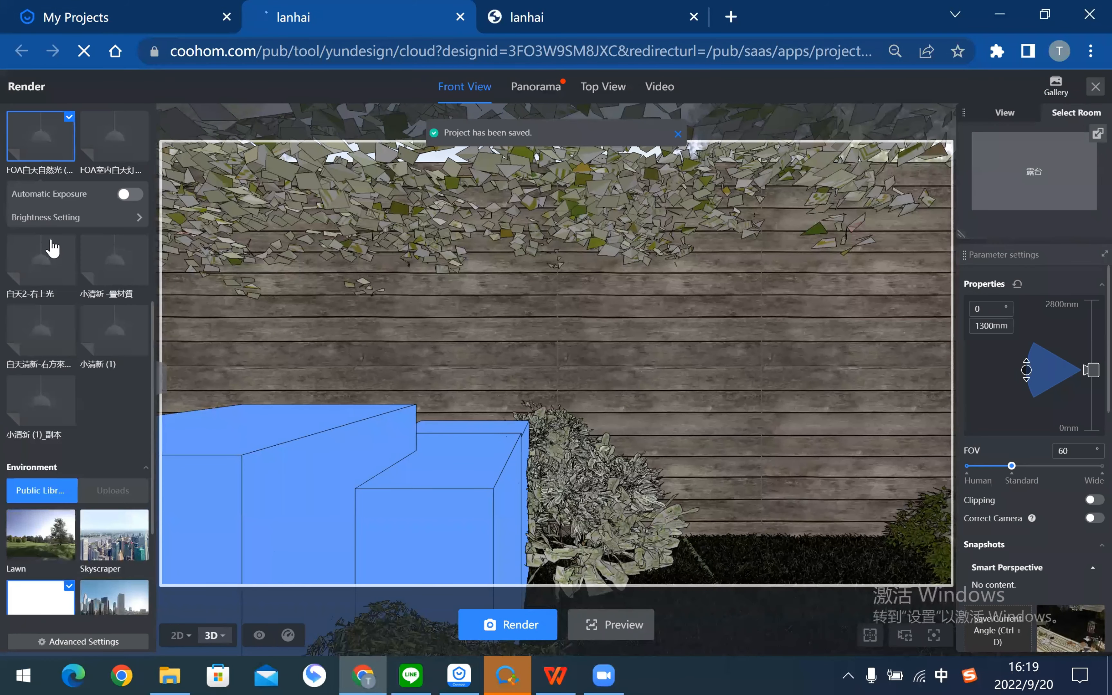
{"action": "scroll", "coordinate": [52, 246], "scroll_direction": "up", "scroll_amount": 2}
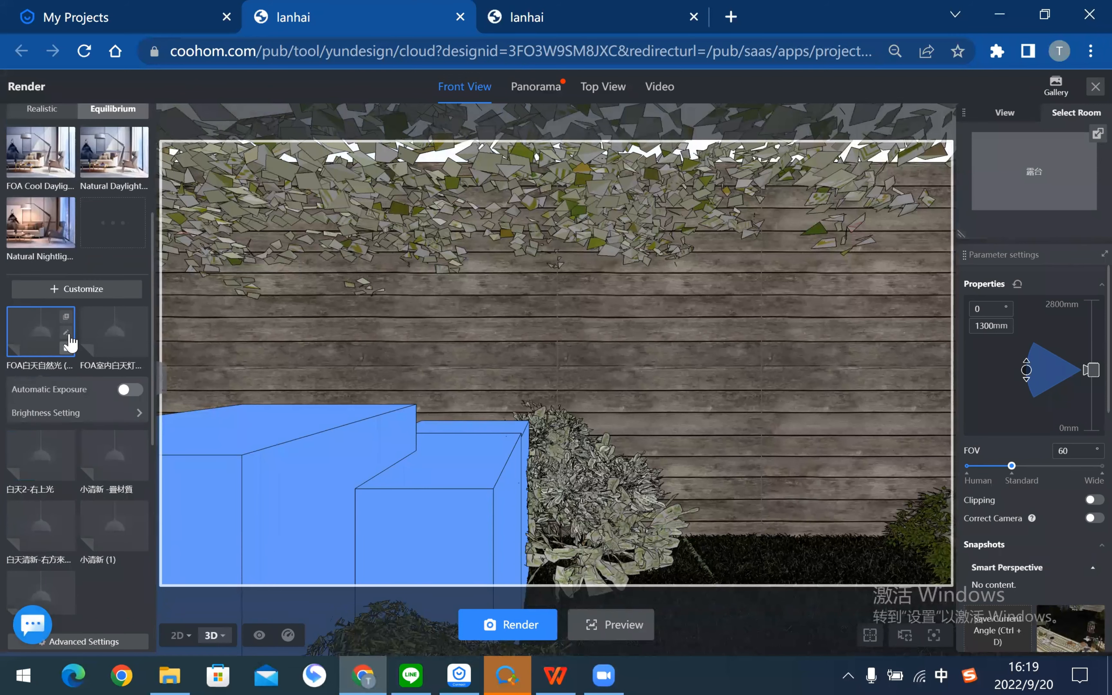
{"action": "left_click", "coordinate": [67, 334]}
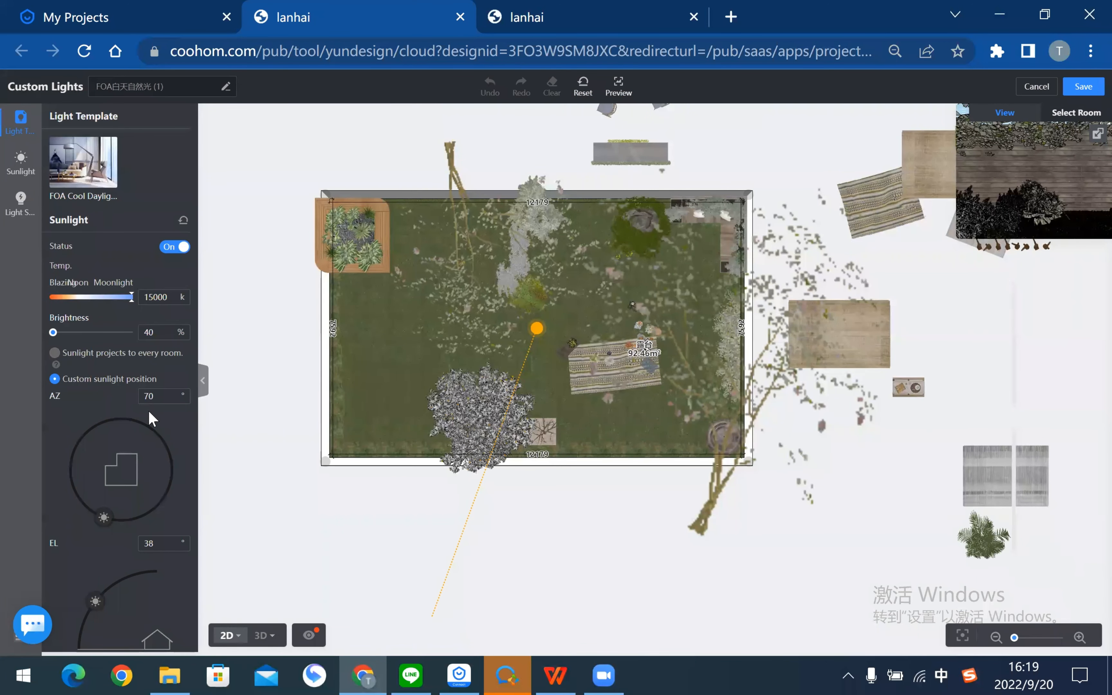
{"action": "scroll", "coordinate": [122, 448], "scroll_direction": "down", "scroll_amount": 2}
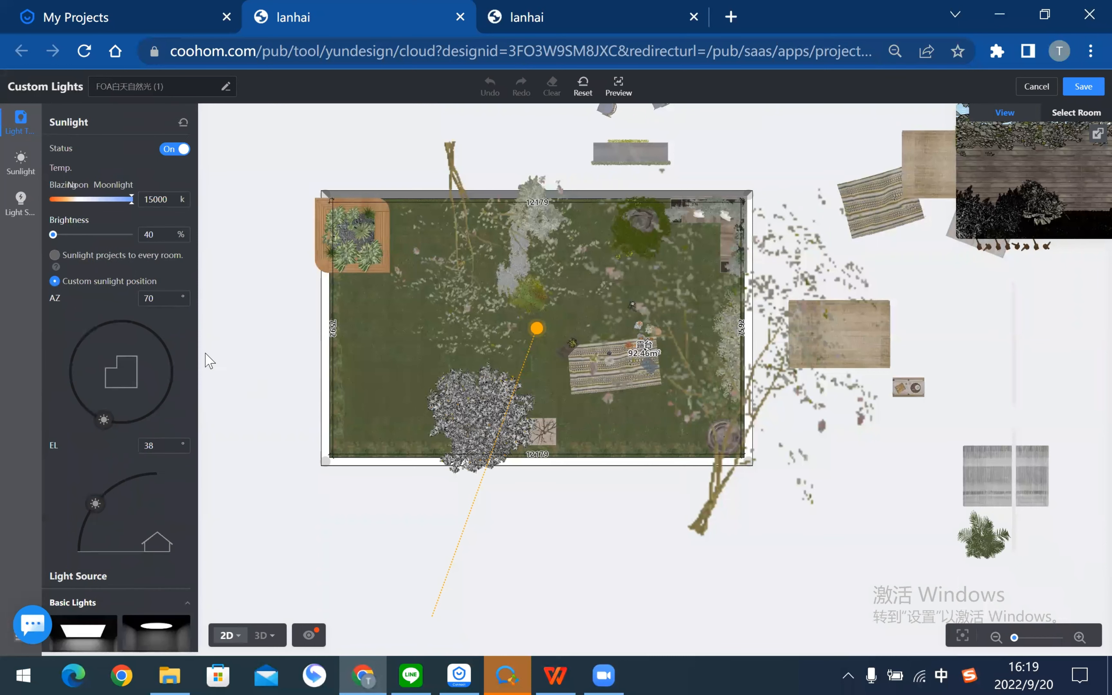
{"action": "scroll", "coordinate": [149, 348], "scroll_direction": "up", "scroll_amount": 2}
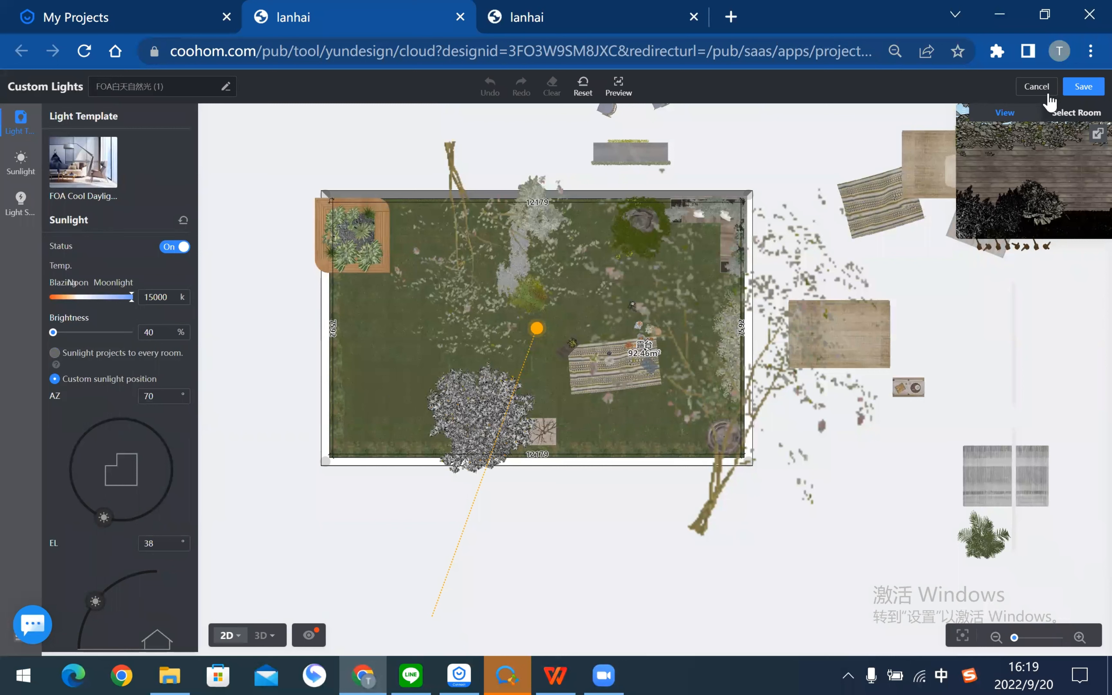
{"action": "left_click", "coordinate": [1088, 92]}
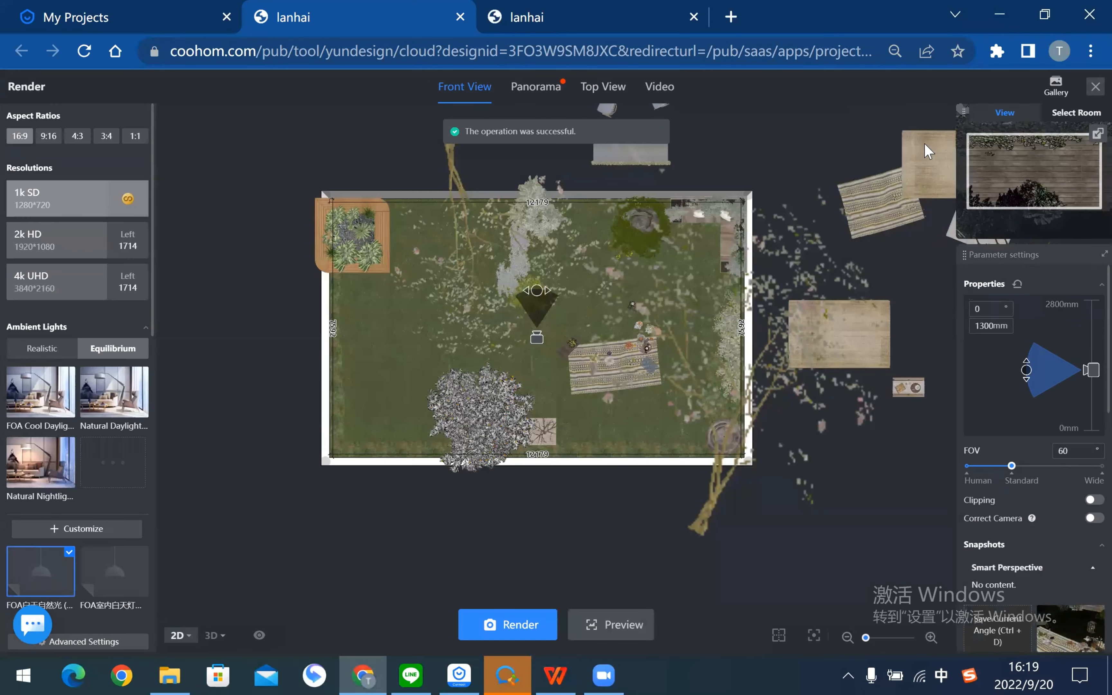
{"action": "left_click", "coordinate": [1056, 85]}
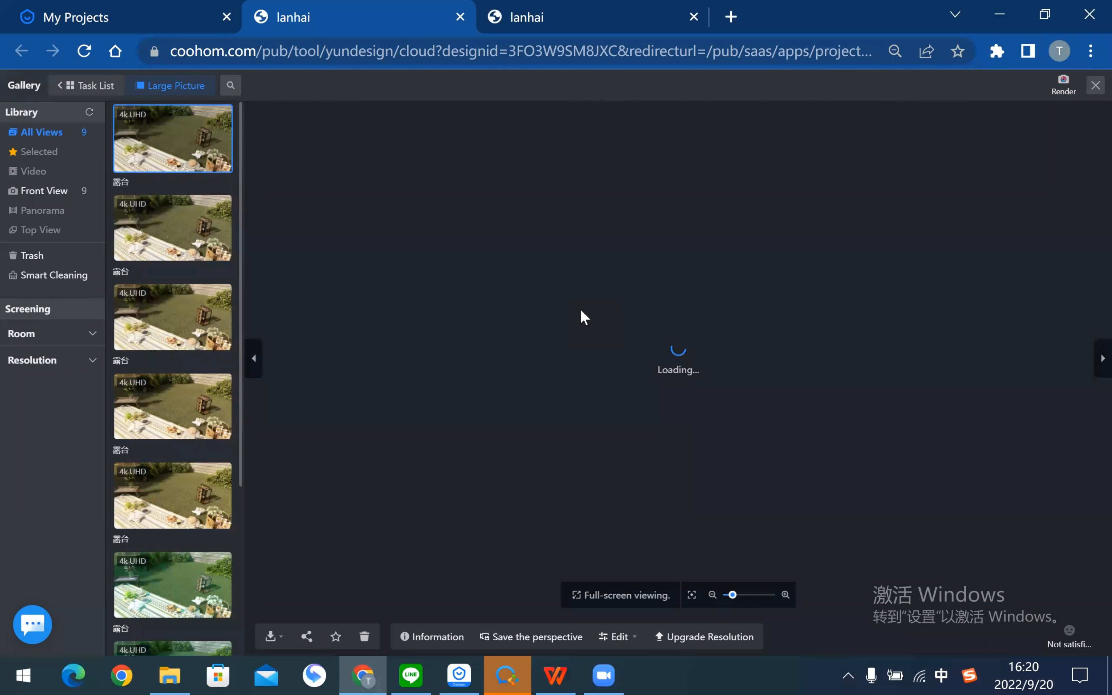
- Look through the gallery renders, then open the 訂製渲染模組_改03 project details
{"action": "left_click", "coordinate": [184, 224]}
{"action": "left_click", "coordinate": [186, 157]}
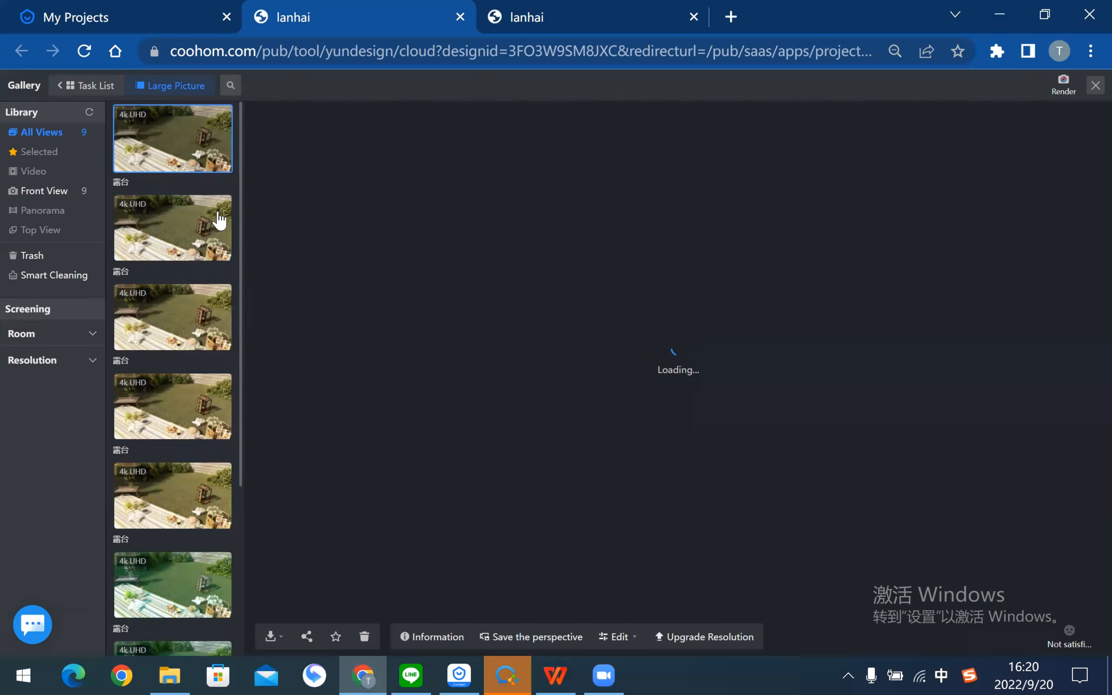
{"action": "left_click", "coordinate": [156, 21]}
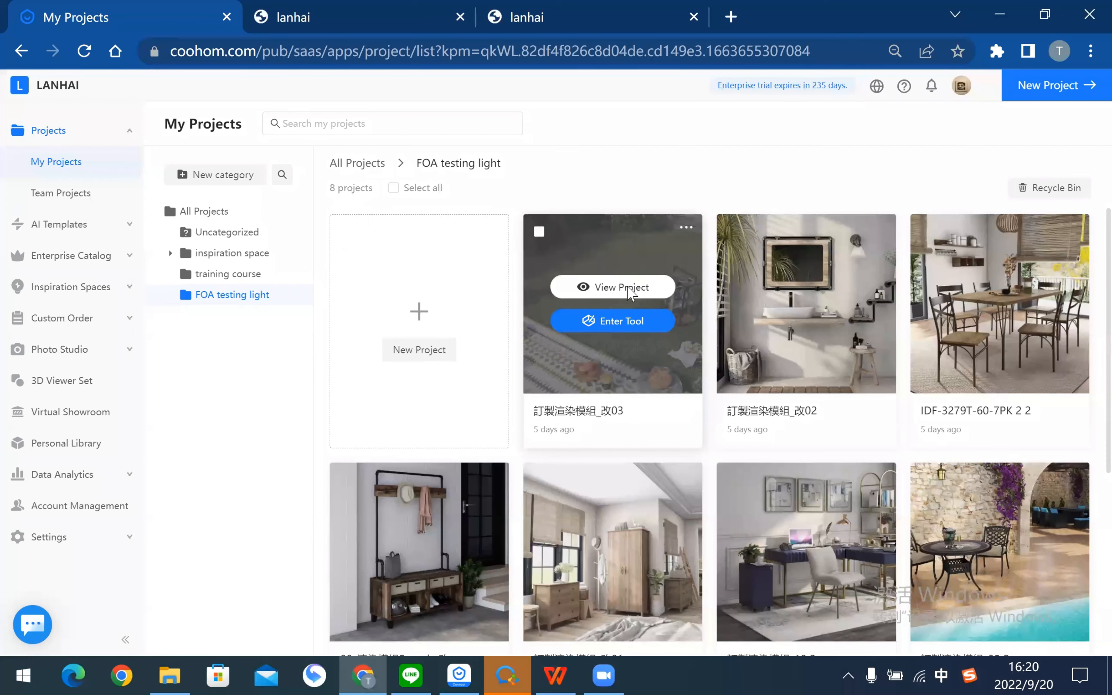
{"action": "left_click", "coordinate": [622, 286]}
- View a 4k UHD terrace render from the Top View&Front View tab at full size, then close it
{"action": "left_click", "coordinate": [311, 192]}
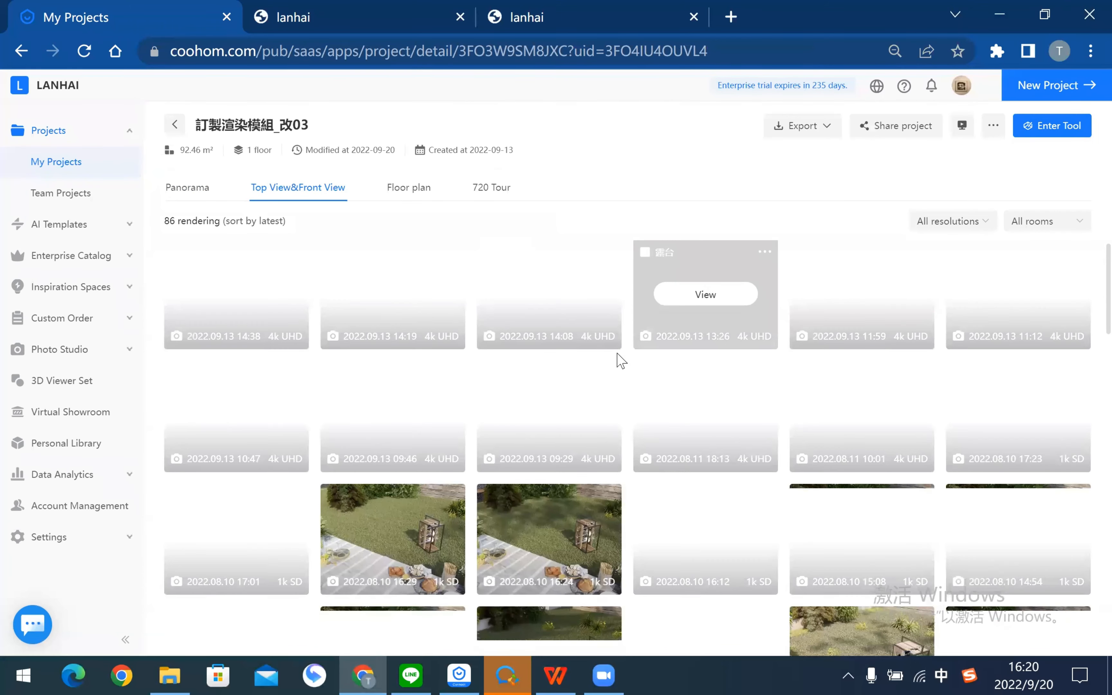
{"action": "scroll", "coordinate": [618, 360], "scroll_direction": "down", "scroll_amount": 2}
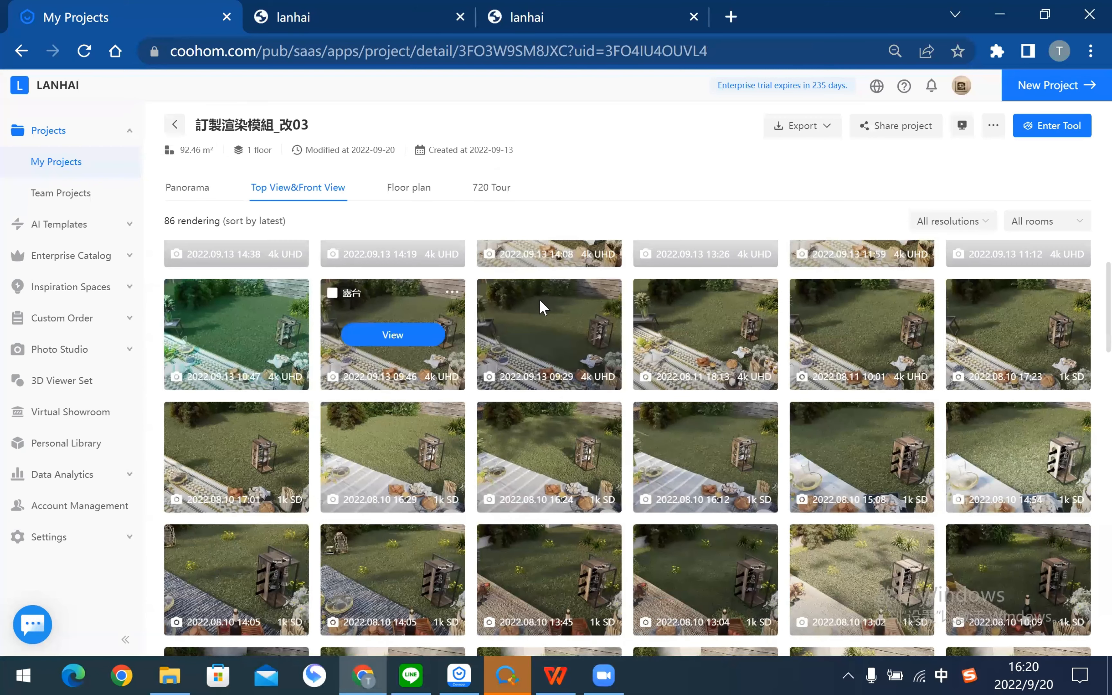
{"action": "left_click", "coordinate": [583, 310]}
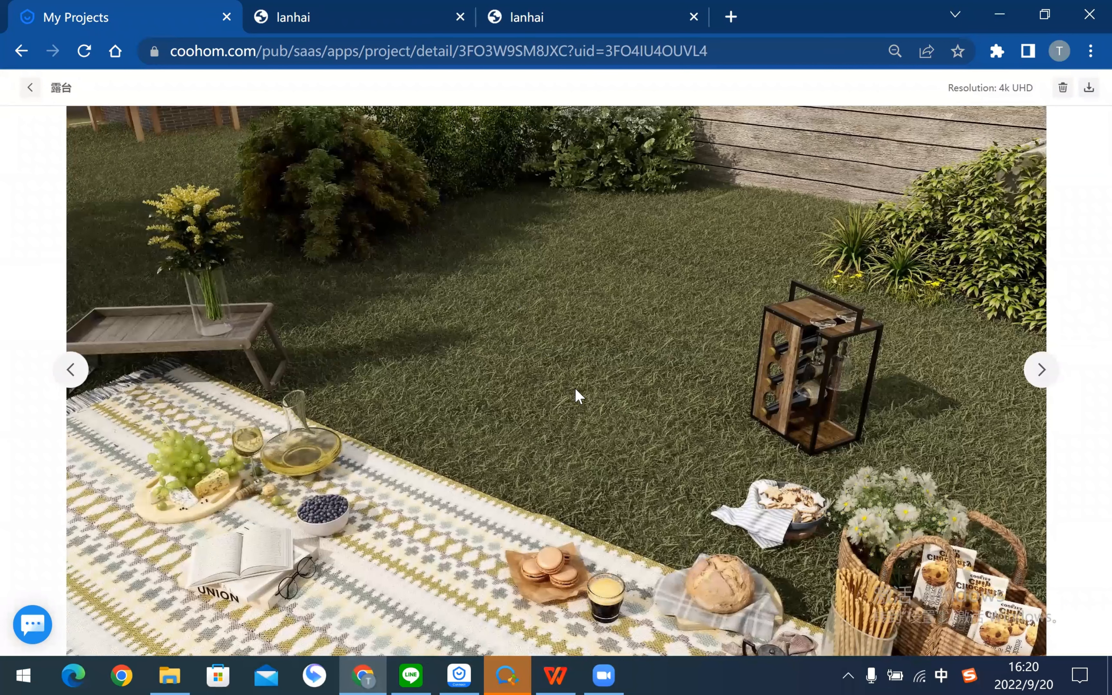
{"action": "left_click", "coordinate": [39, 90]}
- In the third lanhai tab, edit the Indoor daytime (1) custom light preset
{"action": "left_click", "coordinate": [364, 12]}
{"action": "left_click", "coordinate": [527, 10]}
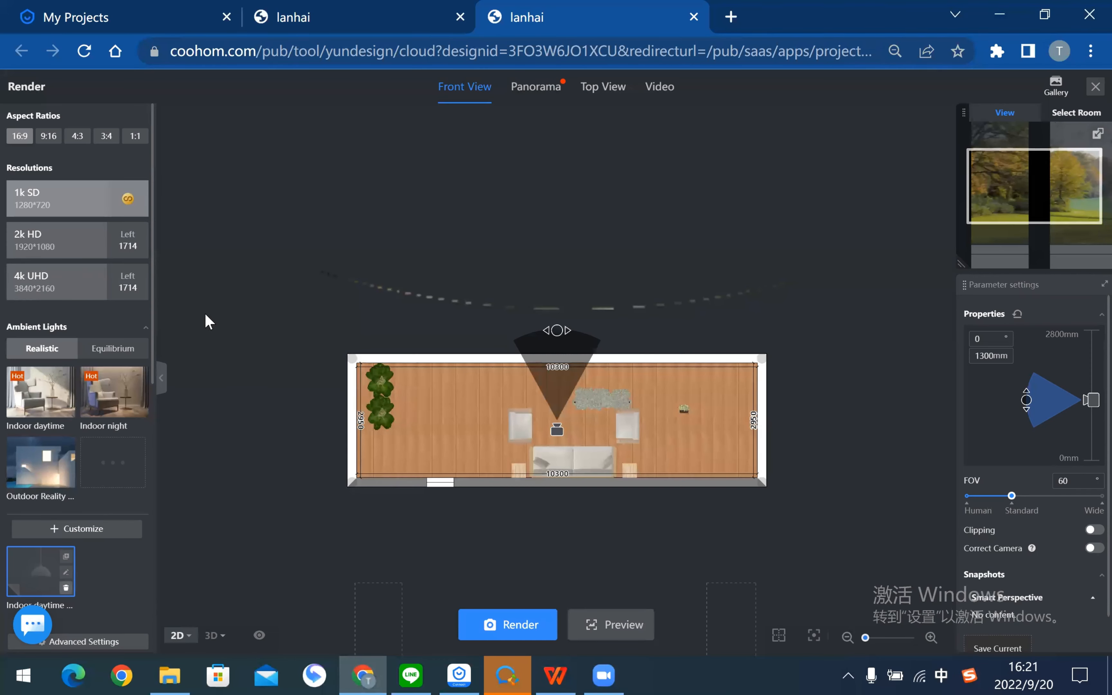
{"action": "left_click", "coordinate": [66, 572]}
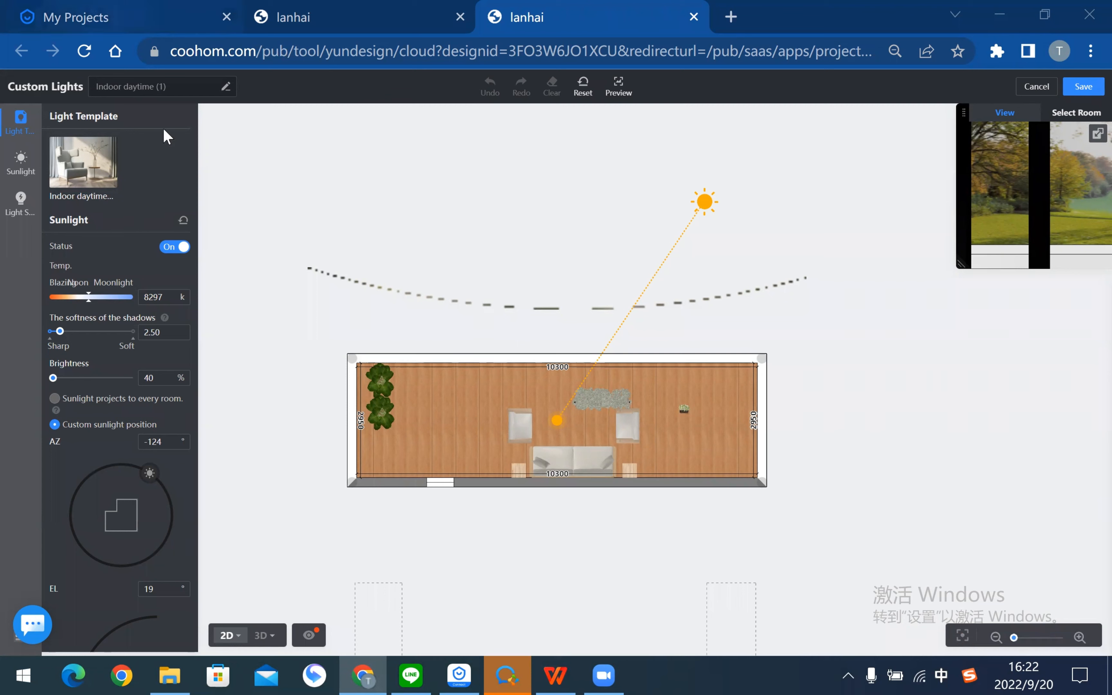
- Go back to the My Projects list and open Morden Style 1 in the design tool
{"action": "key", "text": "ctrl+1"}
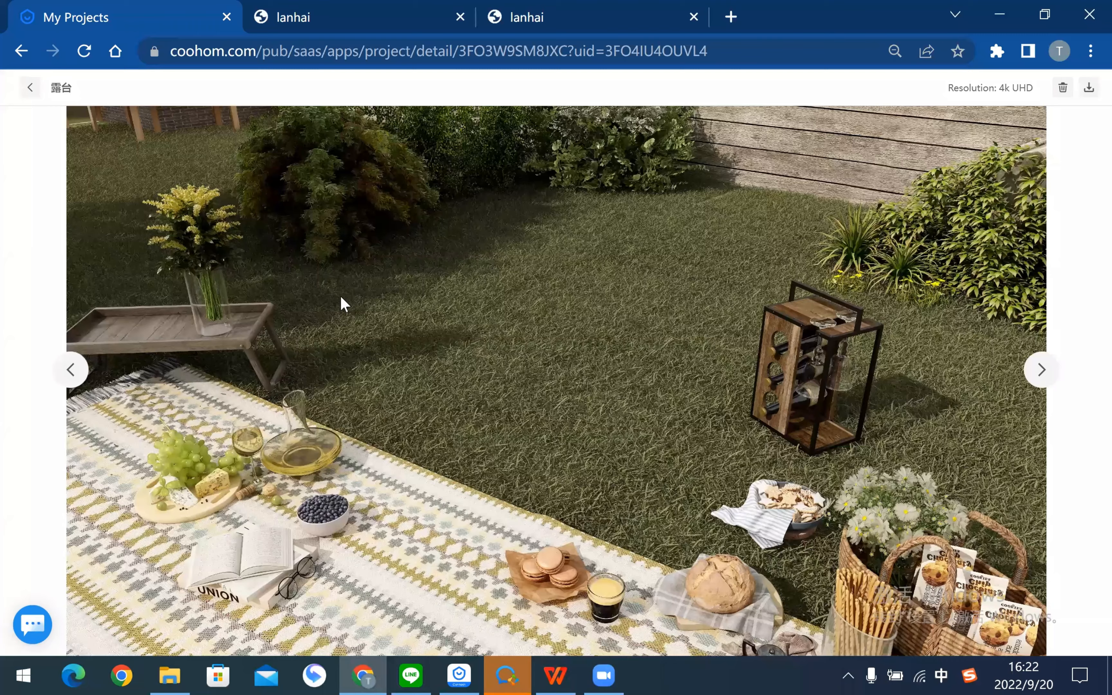
{"action": "key", "text": "Escape"}
{"action": "key", "text": "alt+Left"}
{"action": "scroll", "coordinate": [736, 395], "scroll_direction": "down", "scroll_amount": 6}
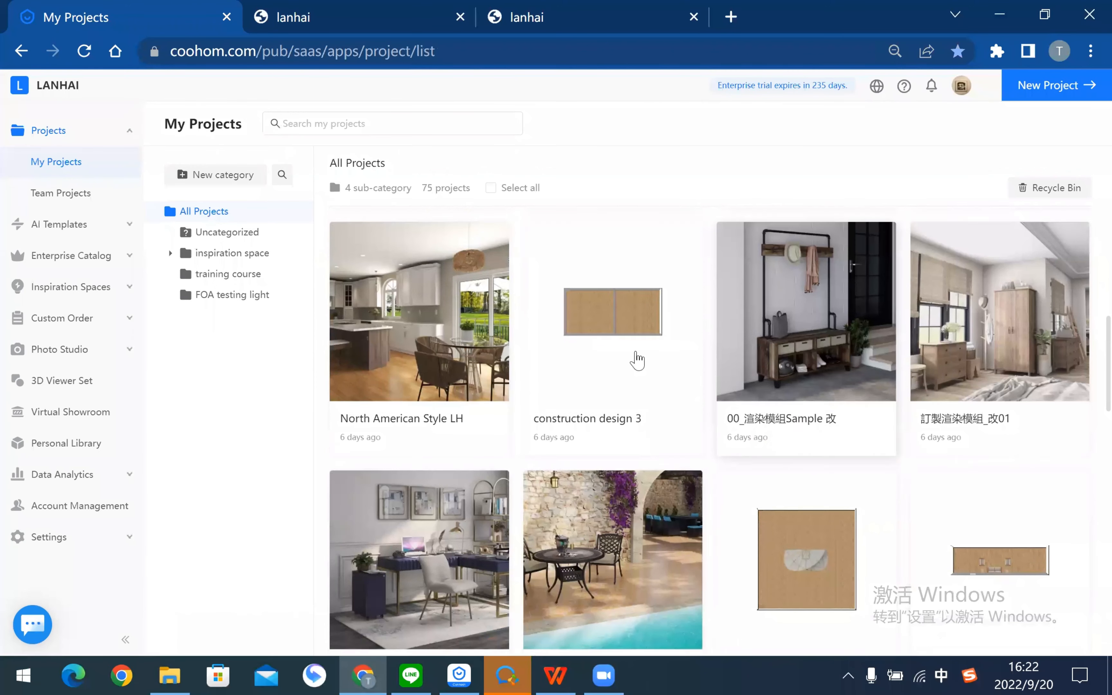
{"action": "scroll", "coordinate": [637, 361], "scroll_direction": "down", "scroll_amount": 10}
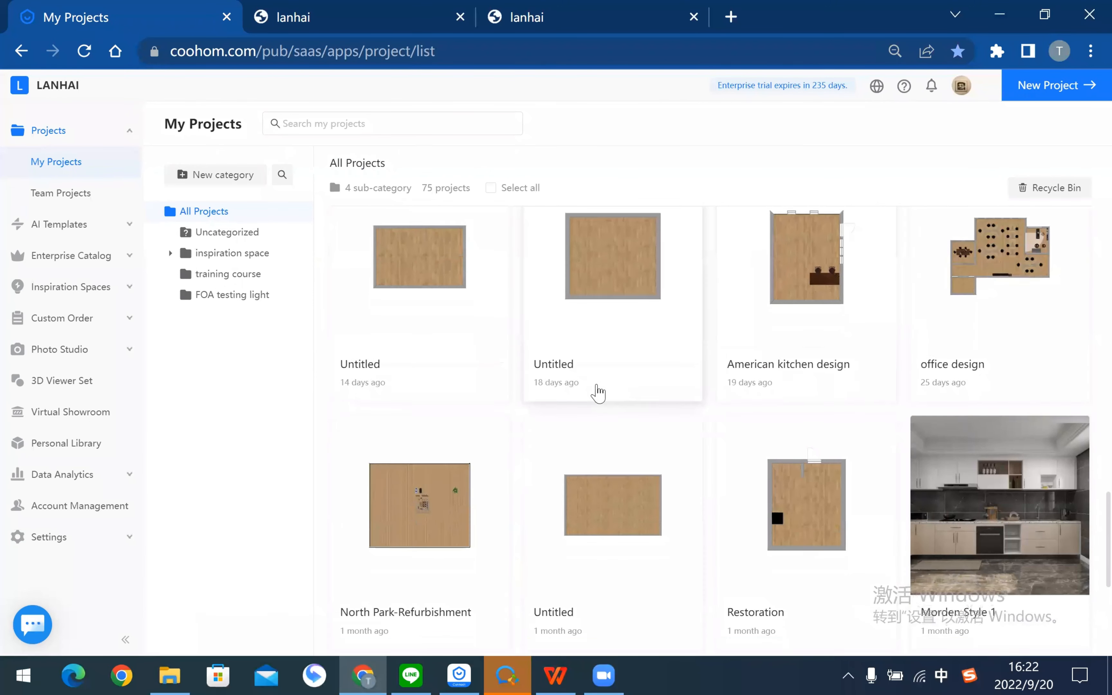
{"action": "scroll", "coordinate": [598, 393], "scroll_direction": "down", "scroll_amount": 5}
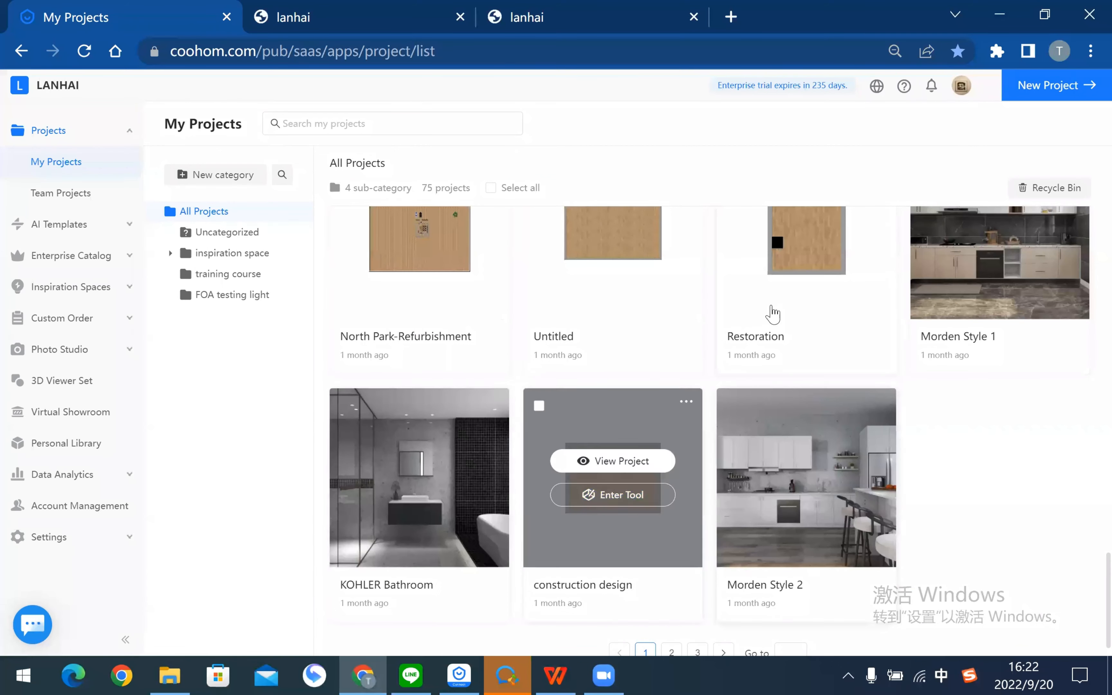
{"action": "scroll", "coordinate": [876, 407], "scroll_direction": "up", "scroll_amount": 3}
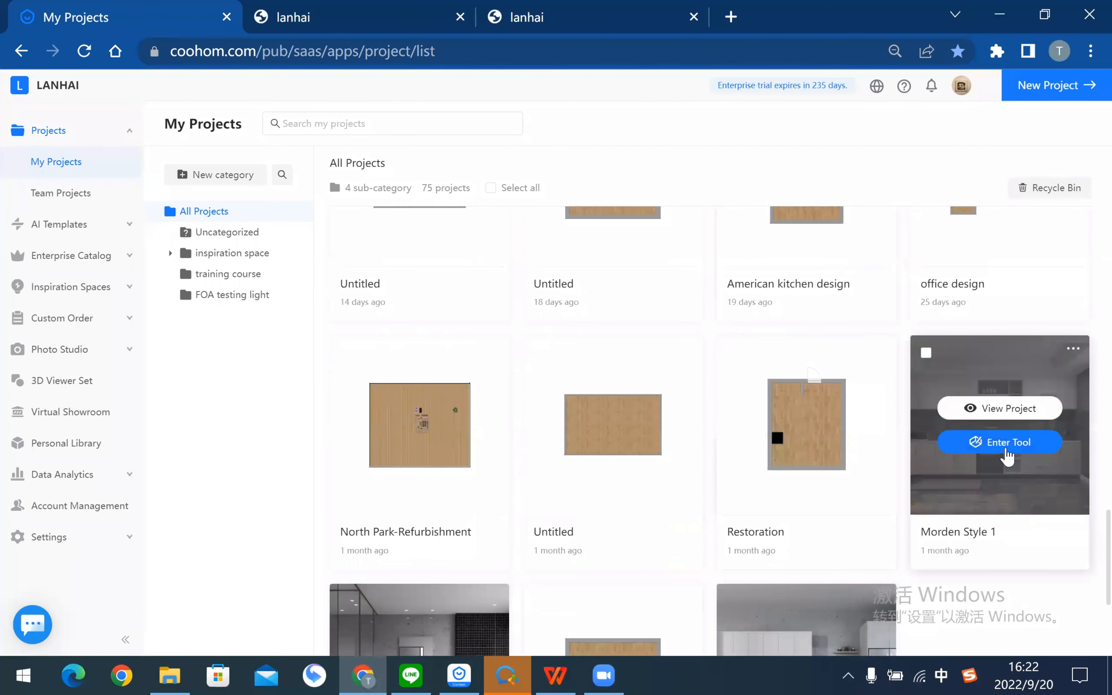
{"action": "left_click", "coordinate": [1004, 449]}
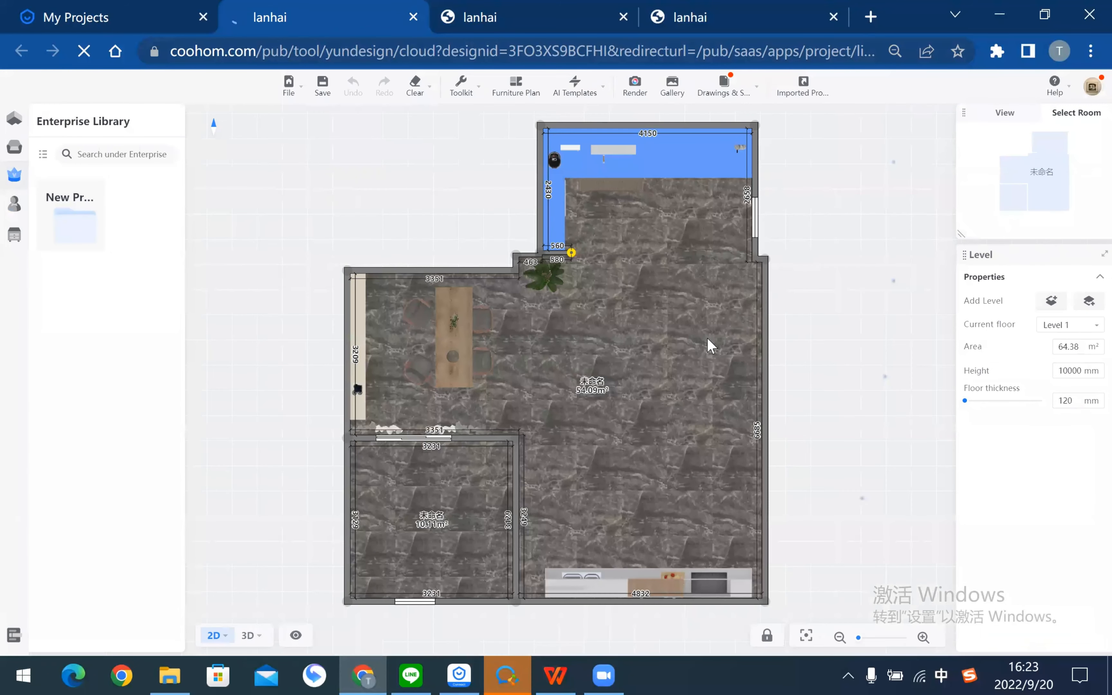
- Enter Kitchen & Bath mode from Advanced Tool and zoom in on the kitchen's base cabinets and countertop
{"action": "left_click", "coordinate": [14, 234]}
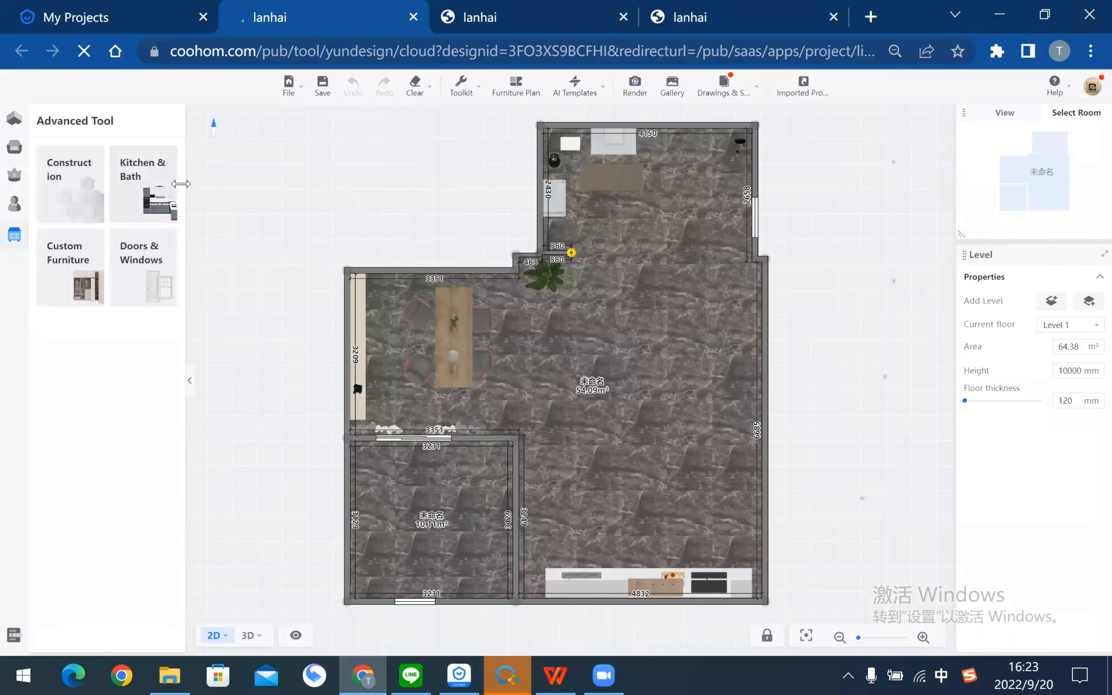
{"action": "left_click", "coordinate": [148, 186]}
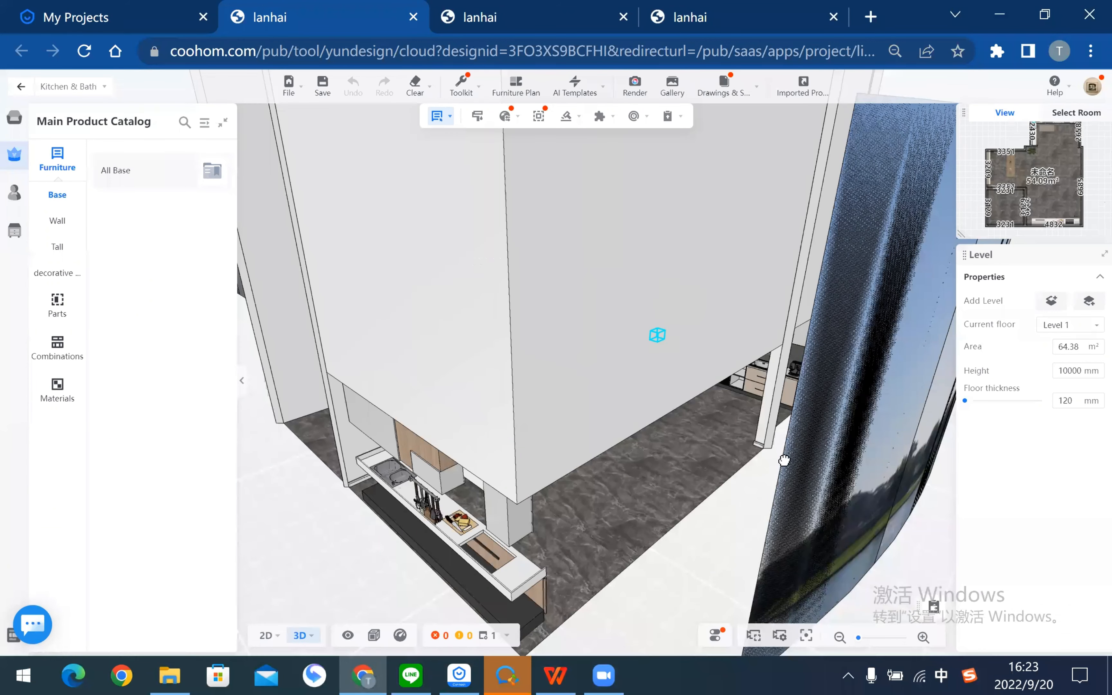
{"action": "left_click_drag", "start_coordinate": [790, 458], "coordinate": [790, 457]}
{"action": "scroll", "coordinate": [795, 455], "scroll_direction": "up", "scroll_amount": 4}
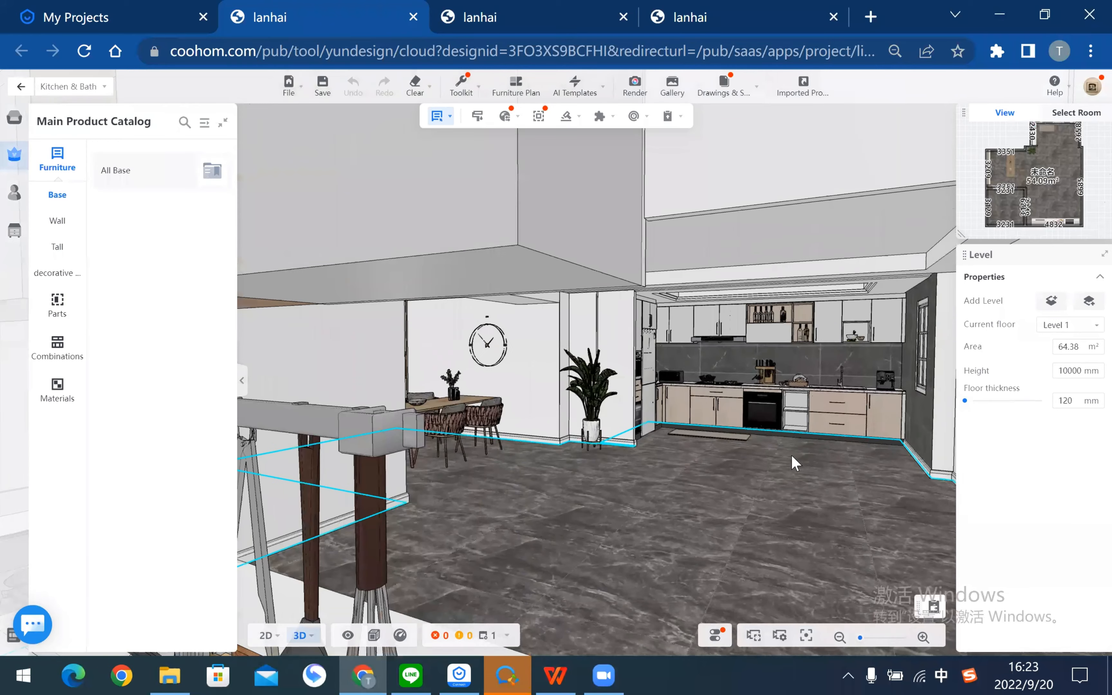
{"action": "scroll", "coordinate": [756, 453], "scroll_direction": "up", "scroll_amount": 5}
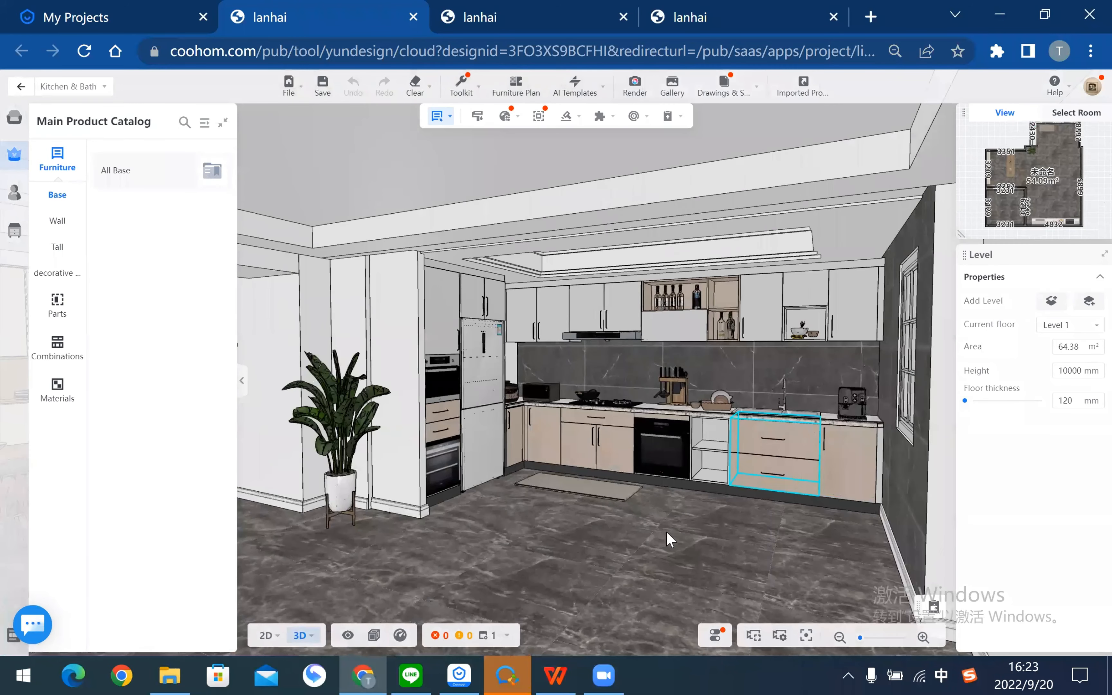
{"action": "scroll", "coordinate": [524, 501], "scroll_direction": "up", "scroll_amount": 3}
{"action": "scroll", "coordinate": [520, 464], "scroll_direction": "up", "scroll_amount": 2}
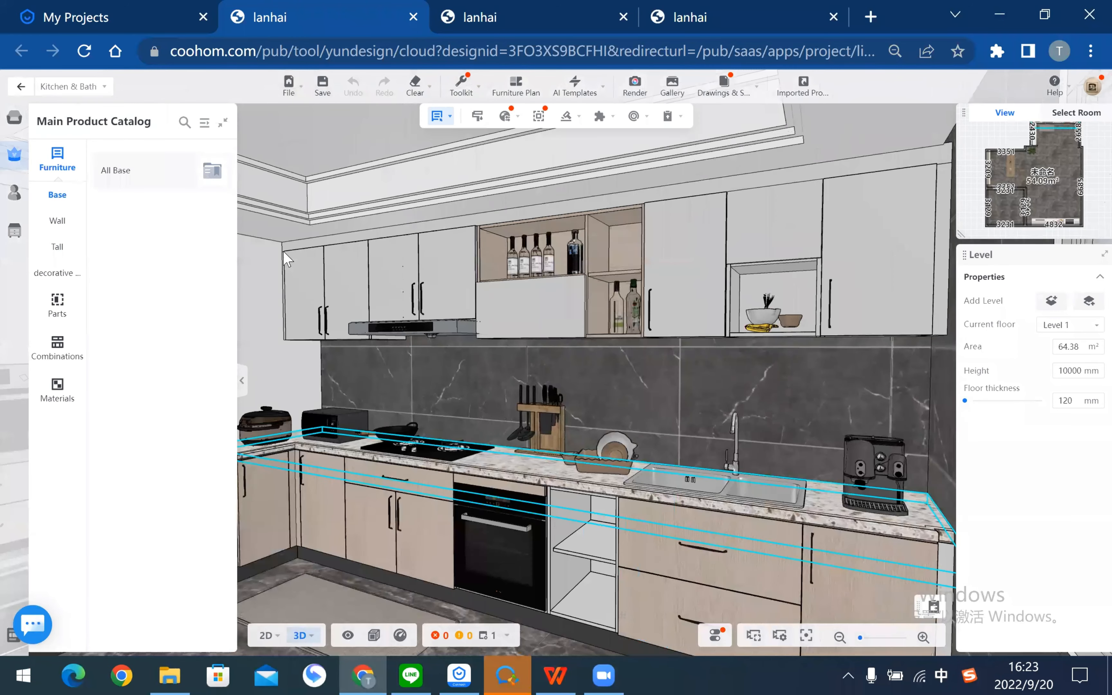
{"action": "scroll", "coordinate": [561, 236], "scroll_direction": "down", "scroll_amount": 1}
{"action": "mouse_move", "coordinate": [596, 84]}
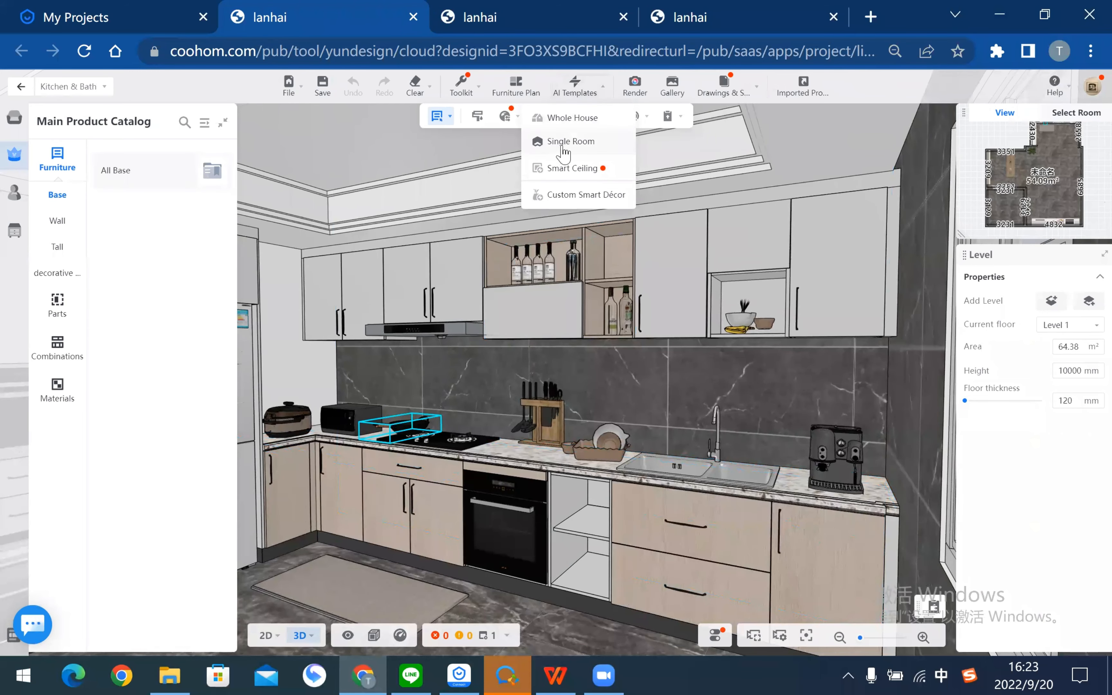
- Browse single-room AI templates, previewing the Jane Europe and American luxury restaurant templates
{"action": "left_click", "coordinate": [574, 143]}
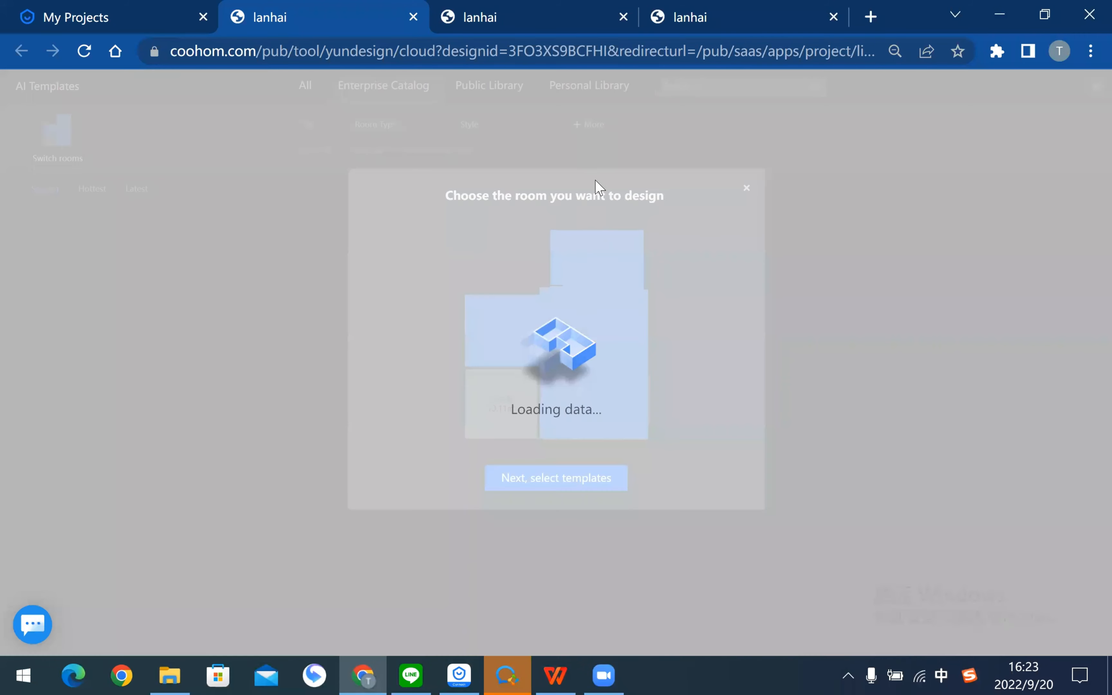
{"action": "left_click", "coordinate": [554, 480]}
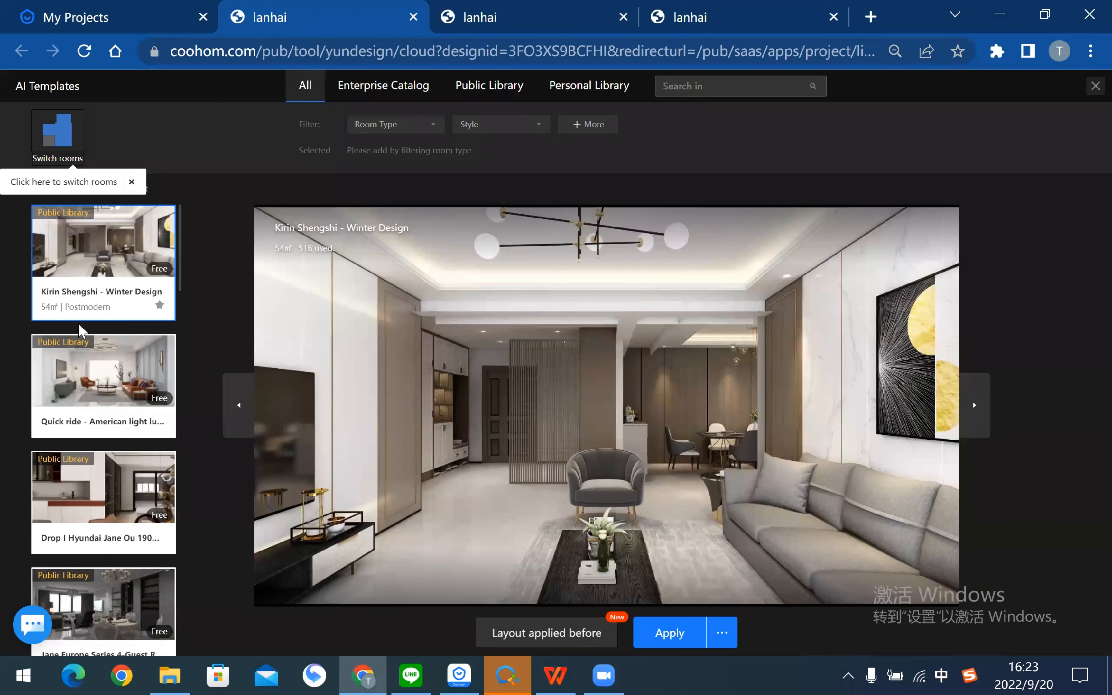
{"action": "scroll", "coordinate": [76, 319], "scroll_direction": "down", "scroll_amount": 4}
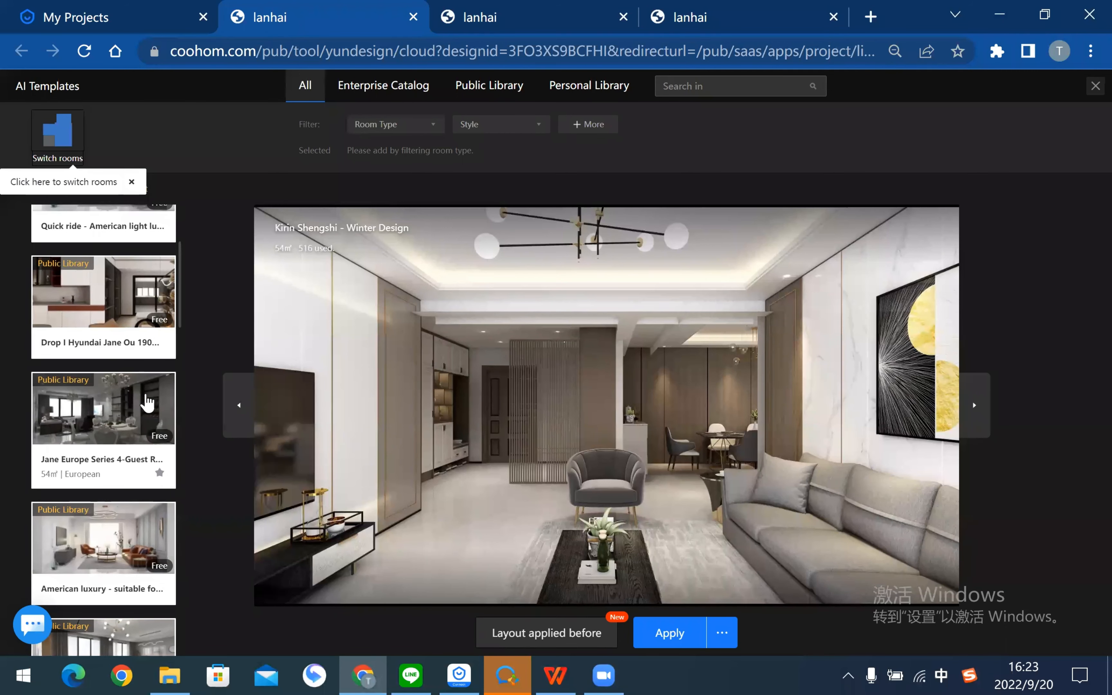
{"action": "scroll", "coordinate": [102, 393], "scroll_direction": "down", "scroll_amount": 2}
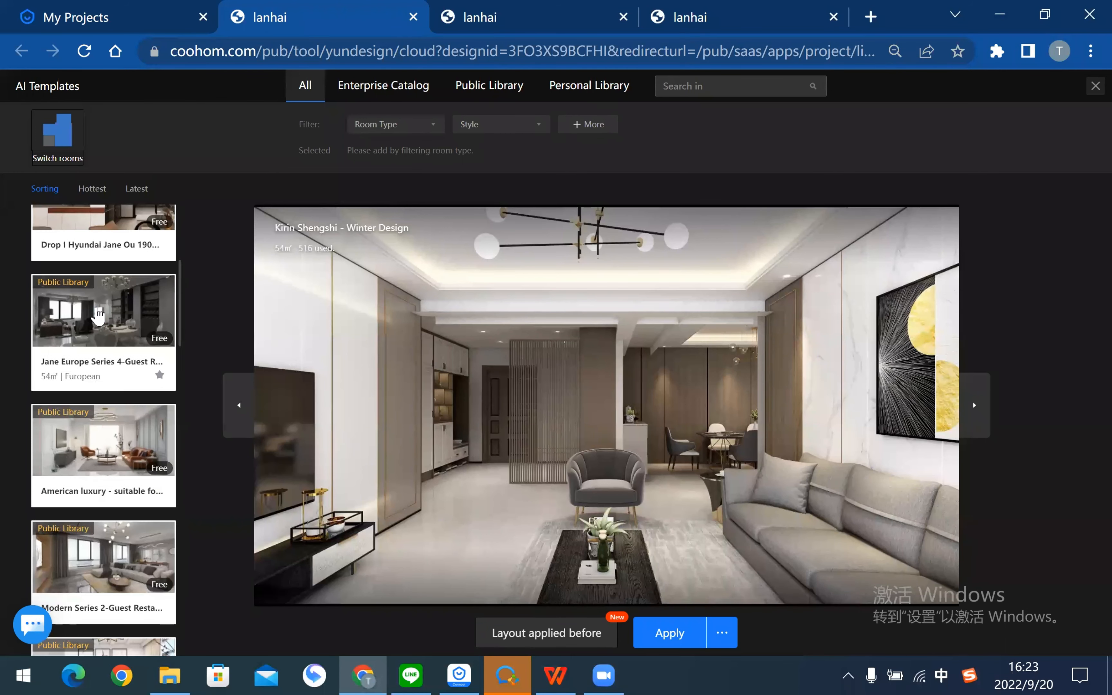
{"action": "left_click", "coordinate": [98, 313]}
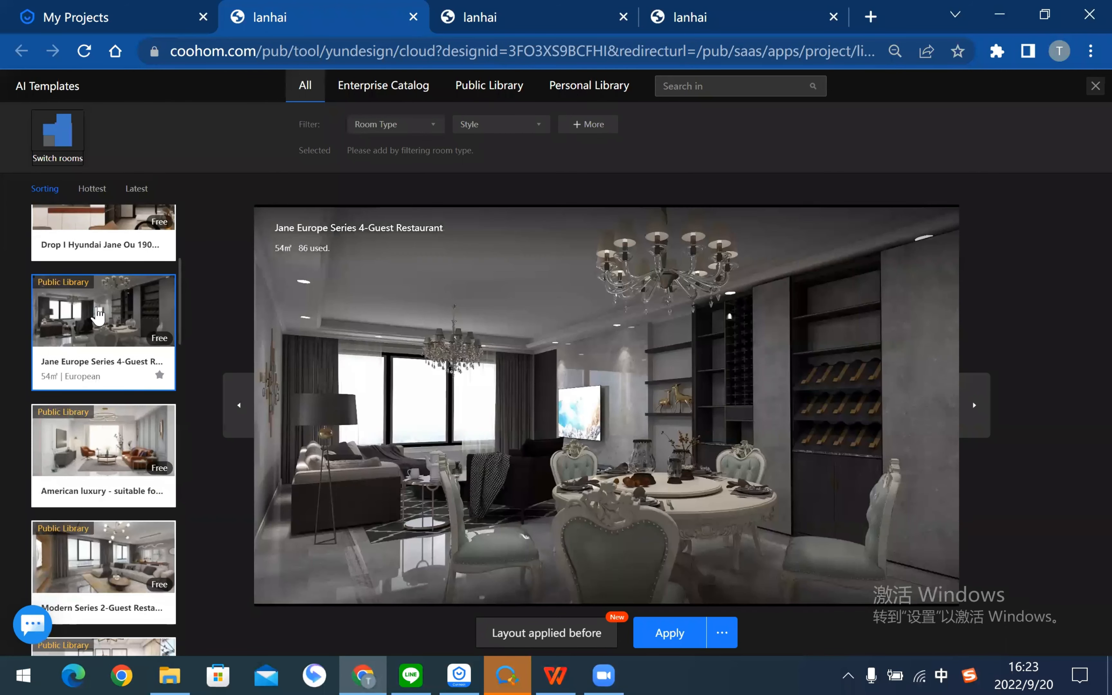
{"action": "left_click", "coordinate": [103, 453]}
{"action": "scroll", "coordinate": [112, 503], "scroll_direction": "down", "scroll_amount": 5}
{"action": "scroll", "coordinate": [113, 504], "scroll_direction": "down", "scroll_amount": 10}
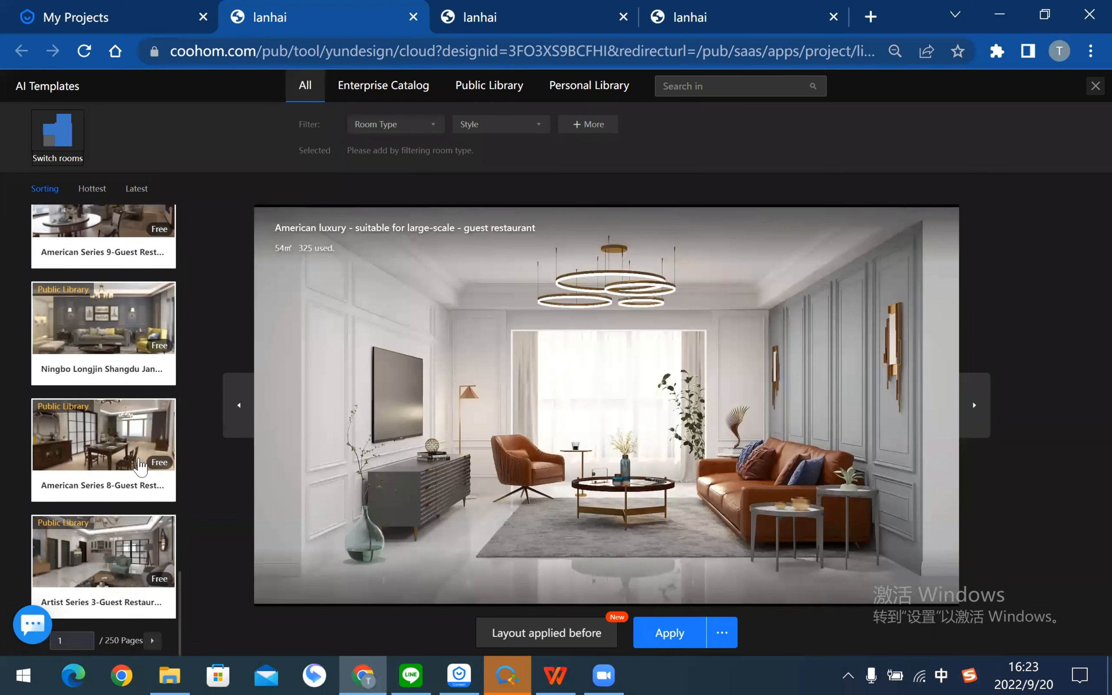
- Filter templates to Kitchen, preview Kitchen Design - Kitchen, and orbit back to the 3D kitchen
{"action": "left_click", "coordinate": [419, 125]}
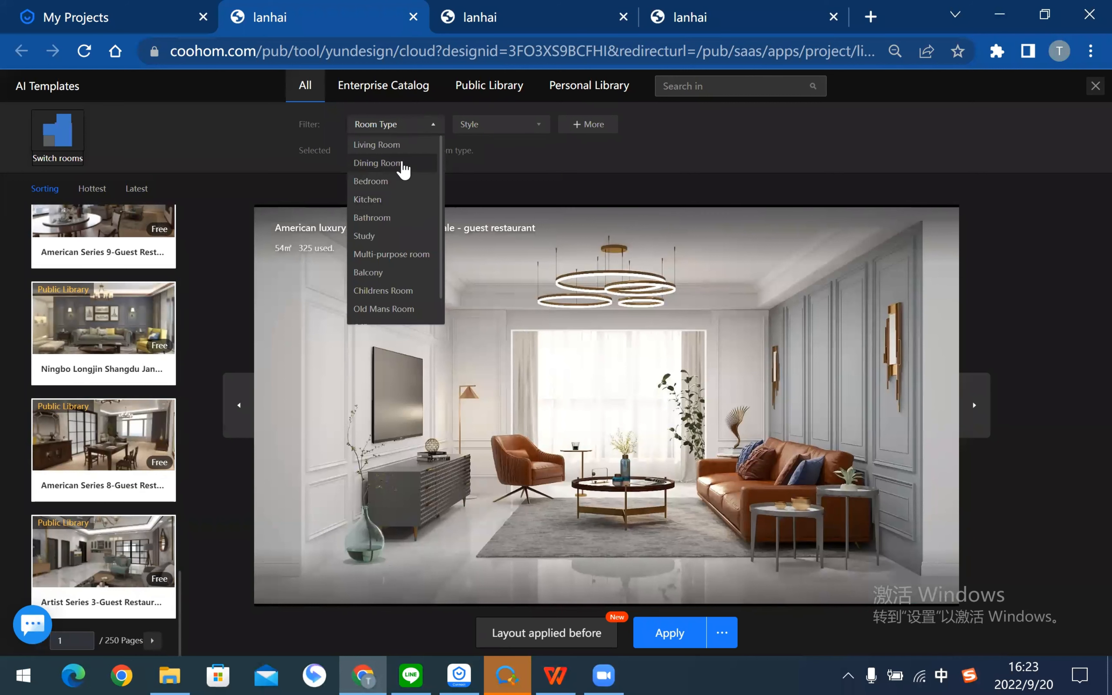
{"action": "left_click", "coordinate": [390, 200]}
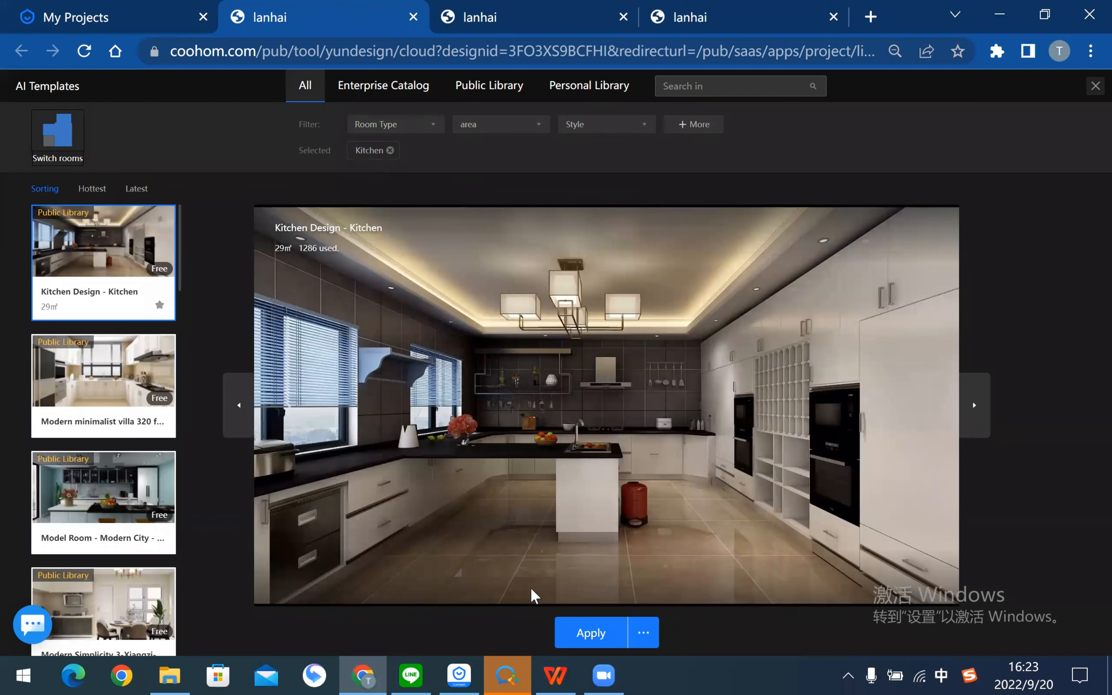
{"action": "left_click", "coordinate": [106, 388]}
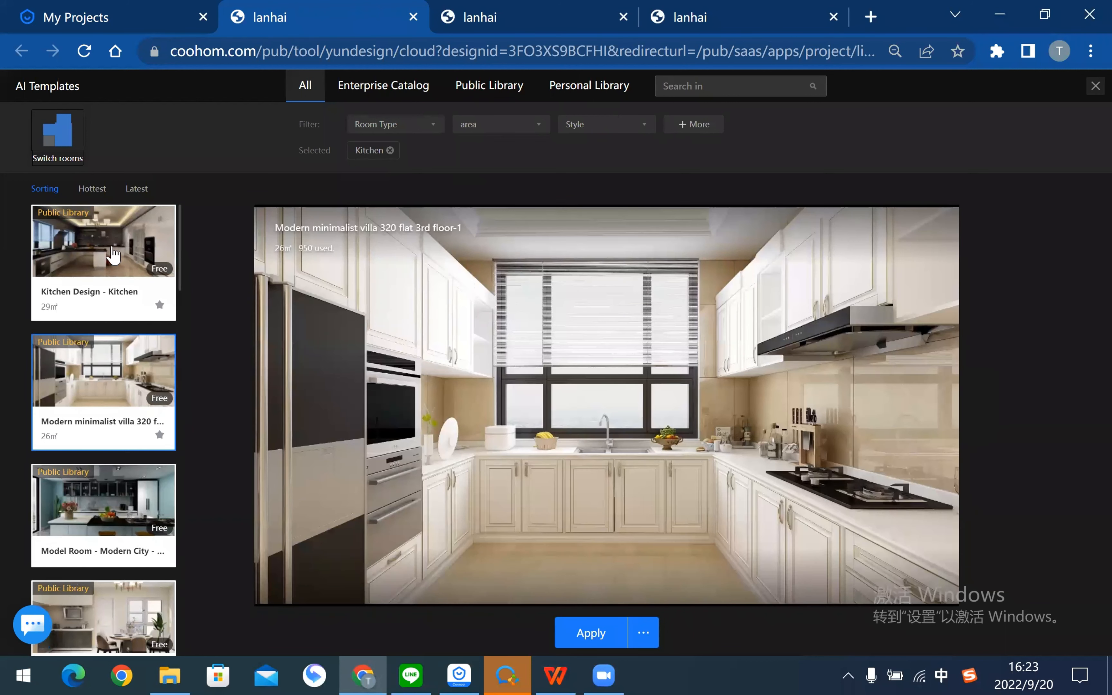
{"action": "left_click", "coordinate": [130, 312]}
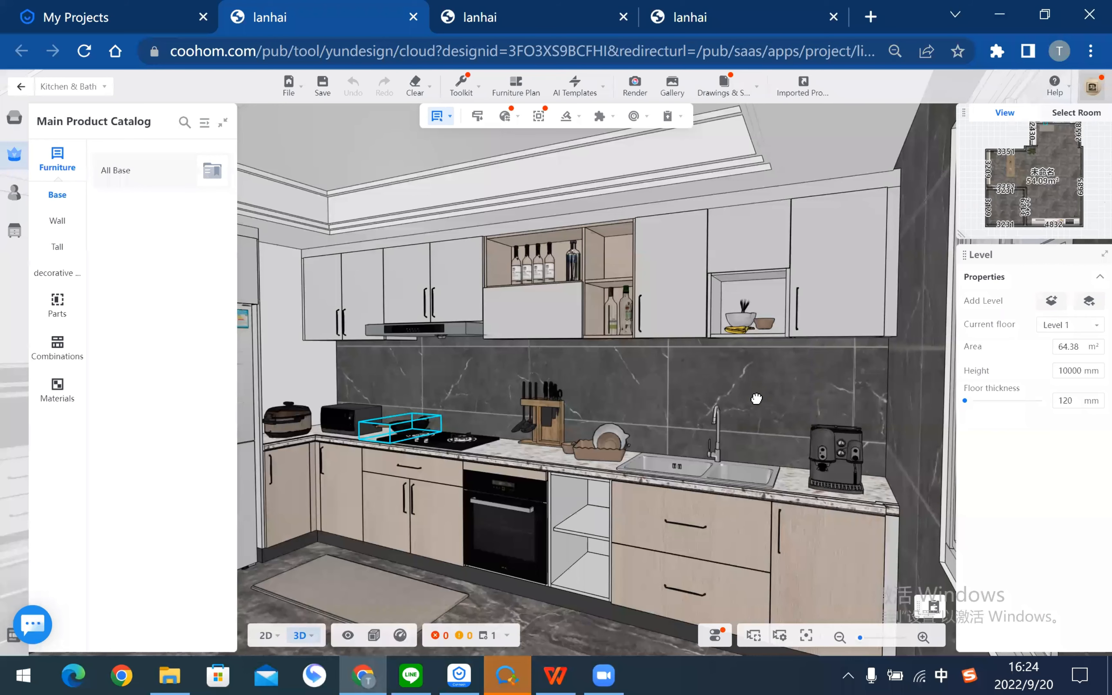
{"action": "left_click_drag", "start_coordinate": [757, 399], "coordinate": [539, 453]}
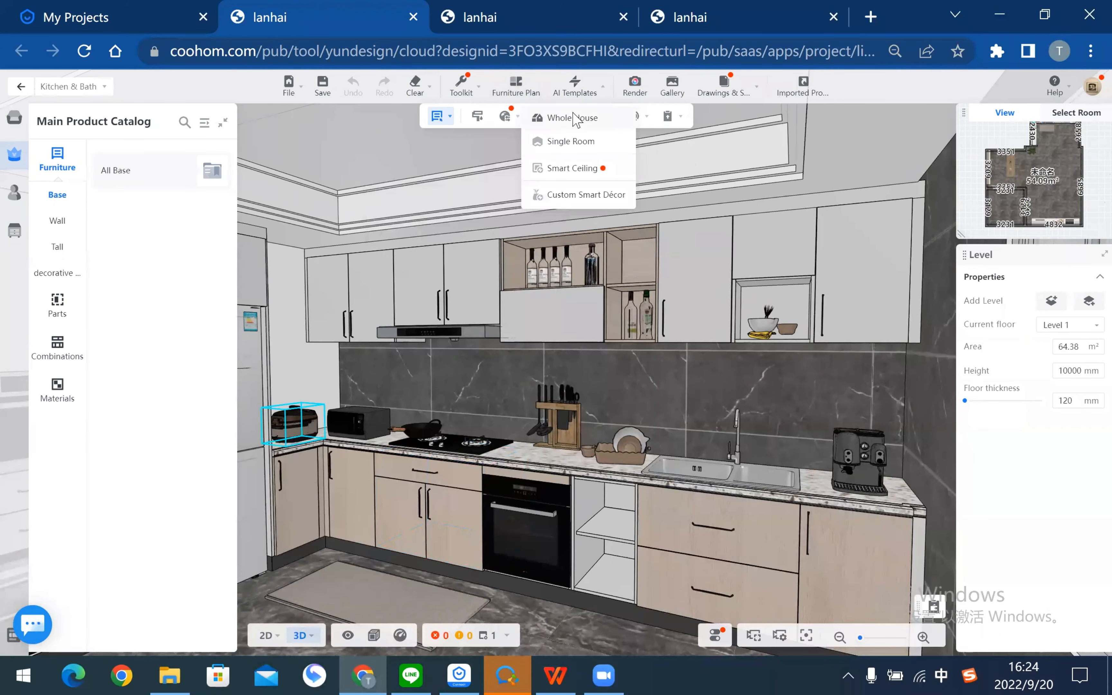
- Filter Whole House templates to Kitchen, then apply Kitchen Design - Kitchen as a single-room template
{"action": "left_click", "coordinate": [582, 119]}
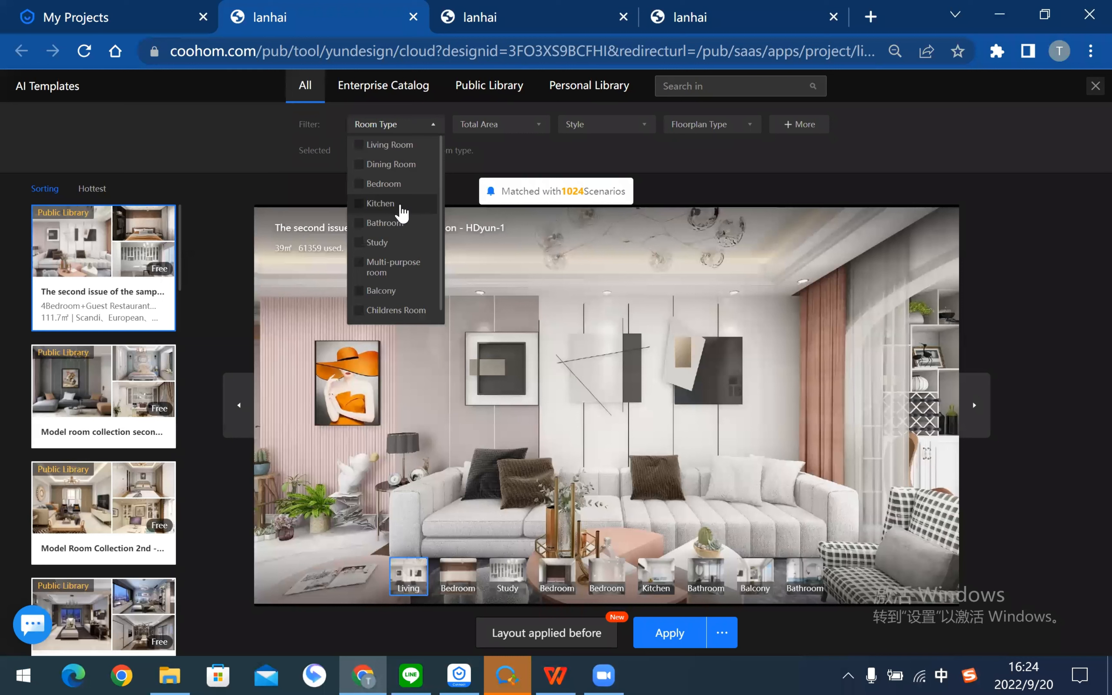
{"action": "left_click", "coordinate": [399, 205]}
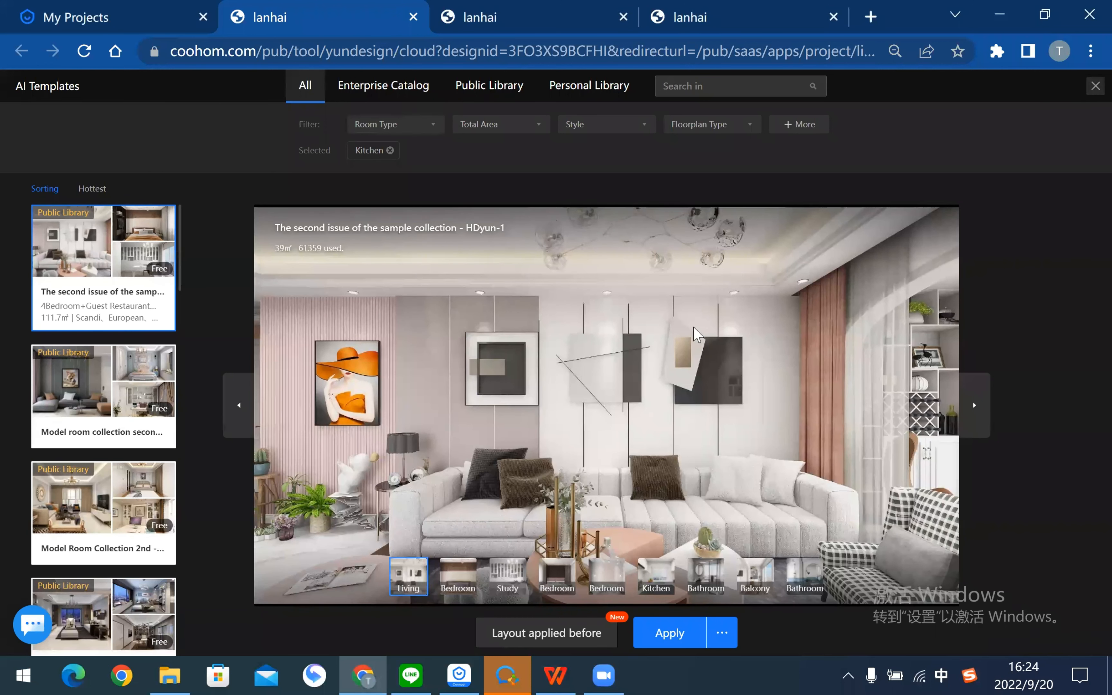
{"action": "left_click", "coordinate": [1095, 87]}
{"action": "mouse_move", "coordinate": [575, 141]}
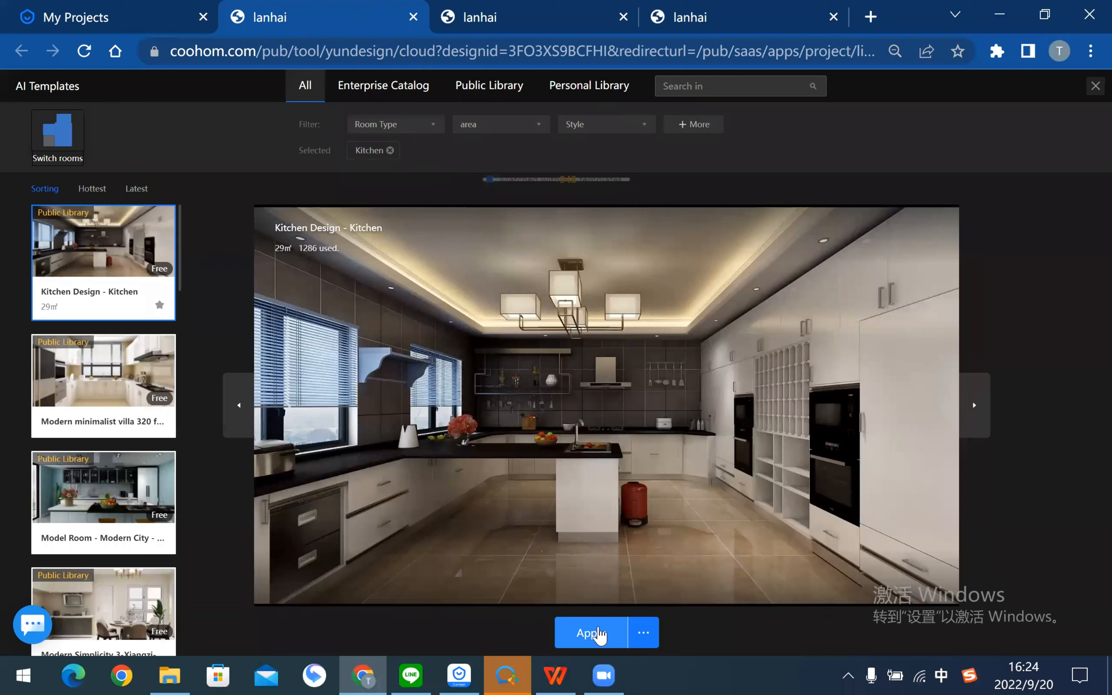
{"action": "mouse_move", "coordinate": [639, 634]}
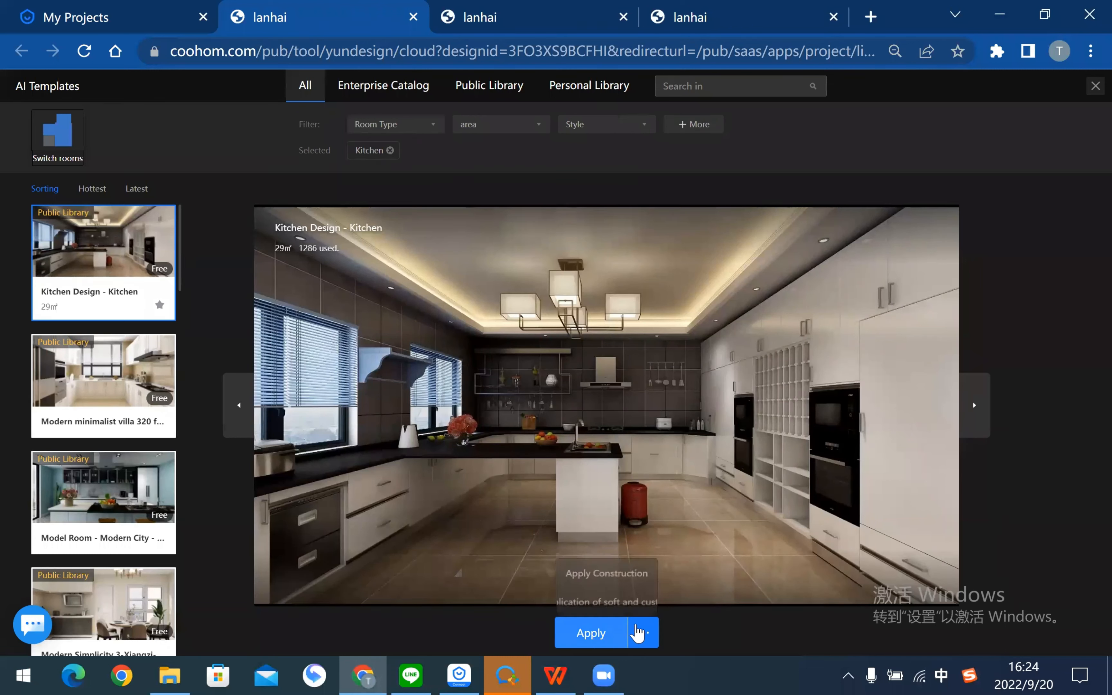
{"action": "left_click", "coordinate": [593, 635]}
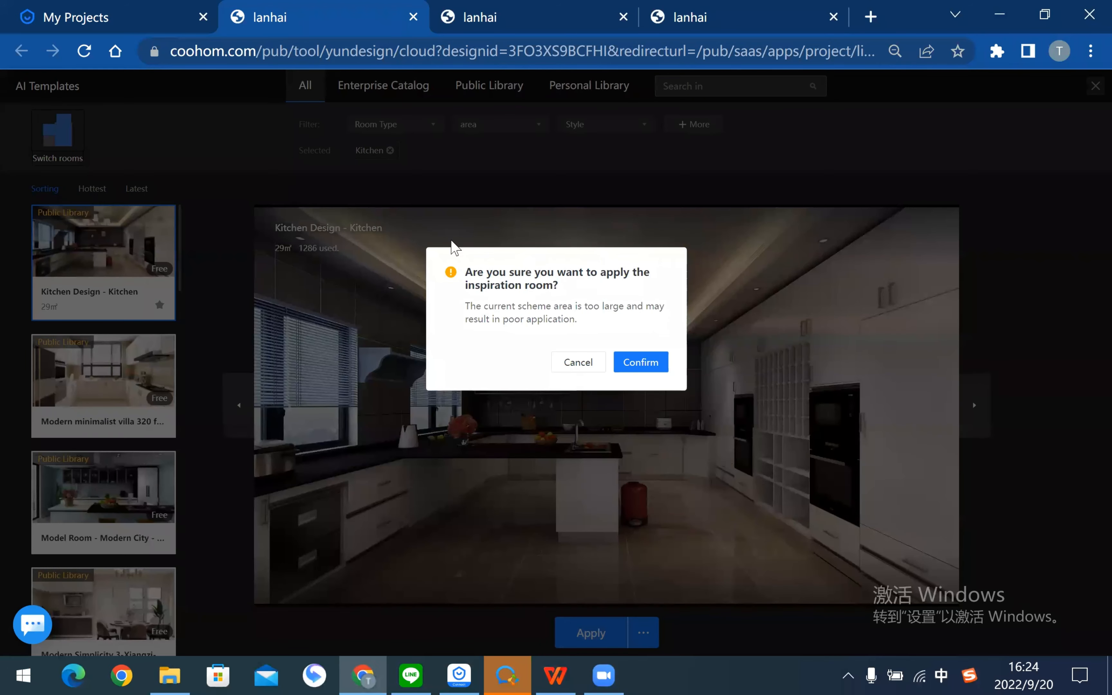
- Confirm the Kitchen Design - Kitchen template and orbit around the room to inspect the result
{"action": "left_click", "coordinate": [642, 366]}
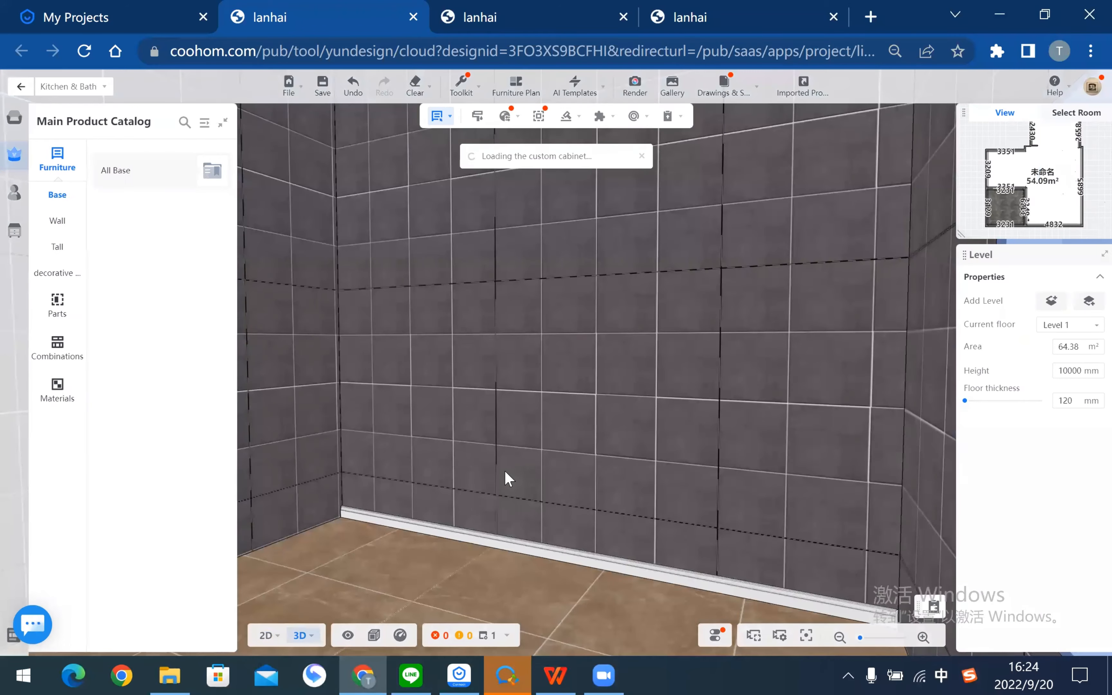
{"action": "scroll", "coordinate": [531, 418], "scroll_direction": "down", "scroll_amount": 10}
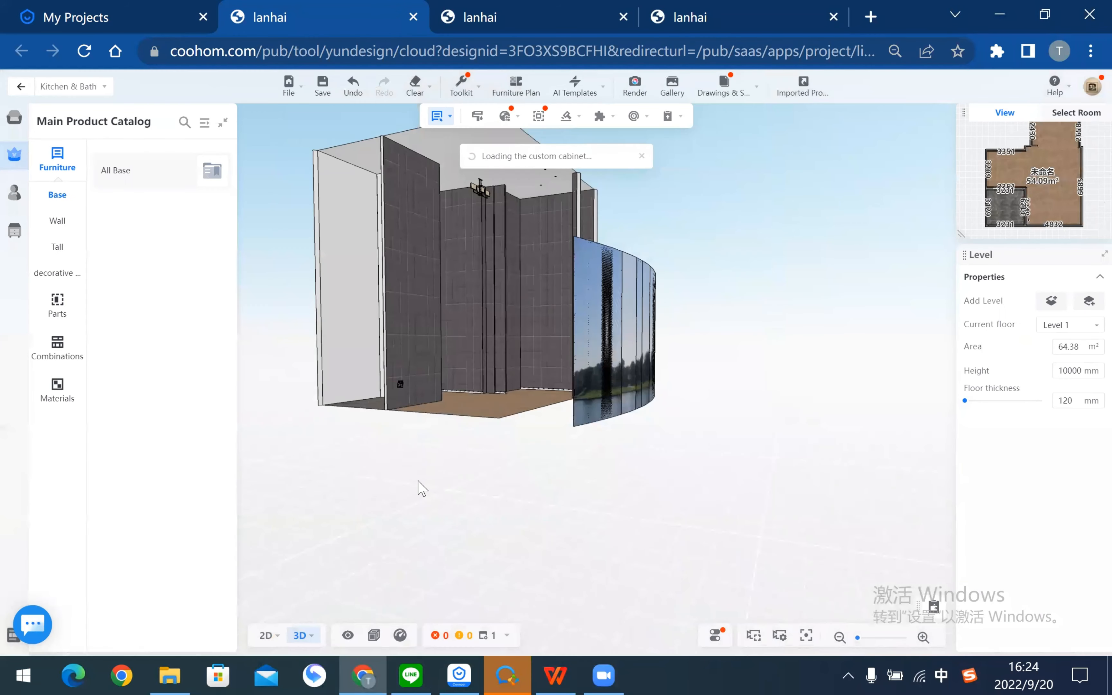
{"action": "left_click_drag", "start_coordinate": [419, 483], "coordinate": [487, 477]}
{"action": "scroll", "coordinate": [611, 476], "scroll_direction": "up", "scroll_amount": 10}
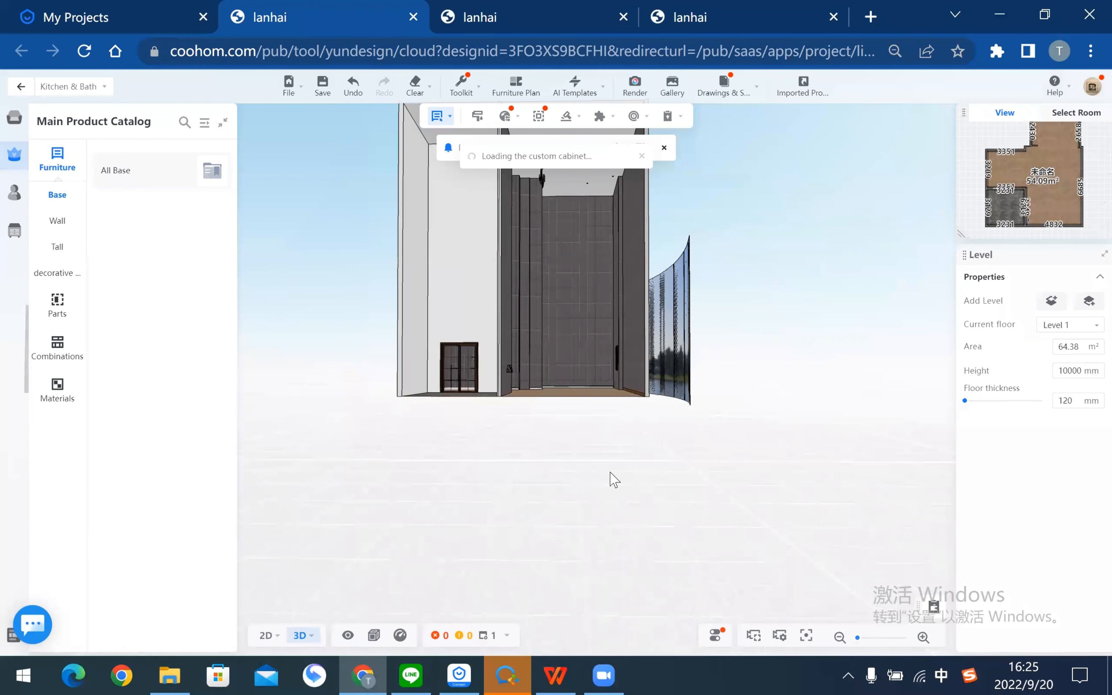
{"action": "left_click_drag", "start_coordinate": [690, 523], "coordinate": [512, 516]}
{"action": "scroll", "coordinate": [595, 453], "scroll_direction": "up", "scroll_amount": 3}
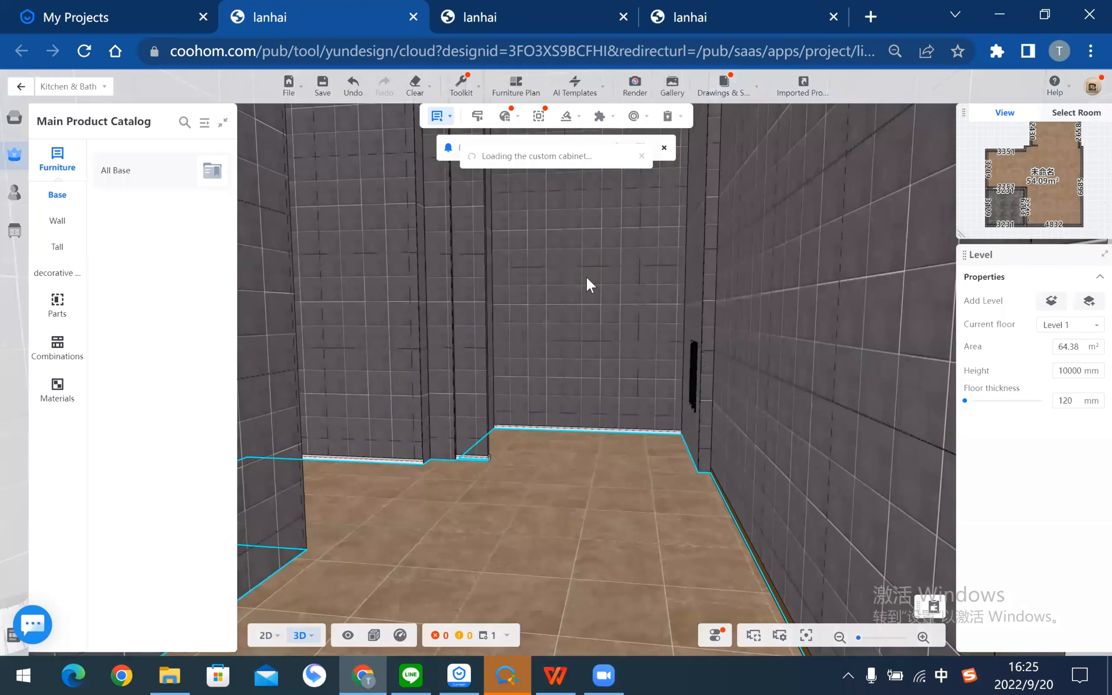
{"action": "mouse_move", "coordinate": [591, 87]}
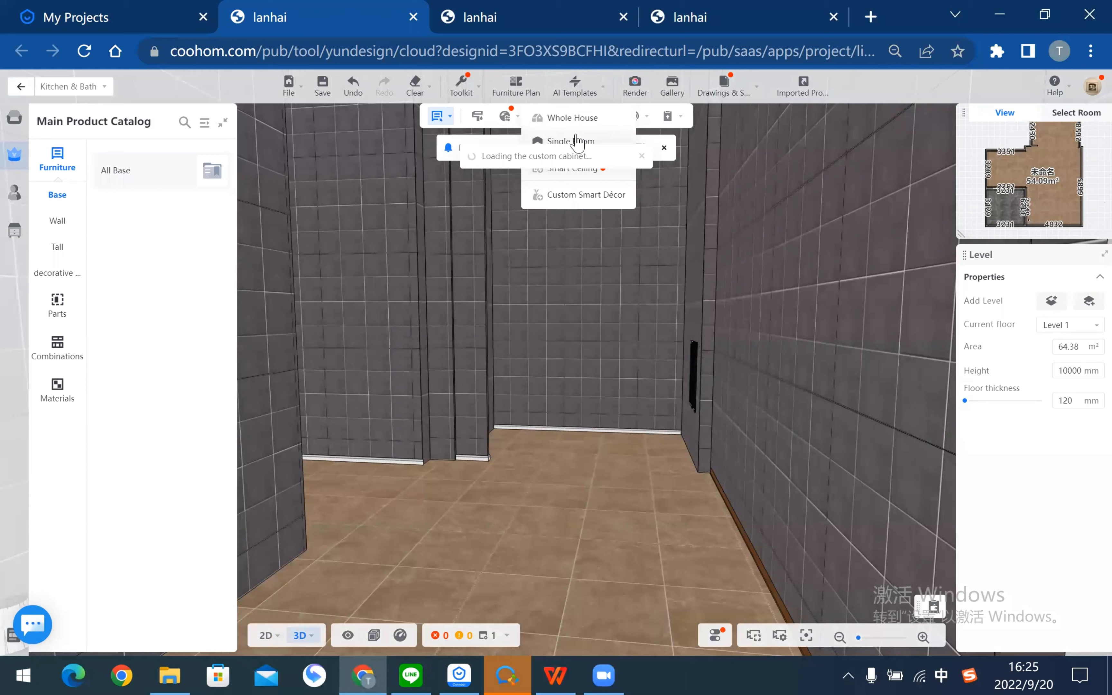
- Undo twice to restore the original furnished kitchen, then orbit to a lower kitchen view
{"action": "left_click", "coordinate": [354, 84]}
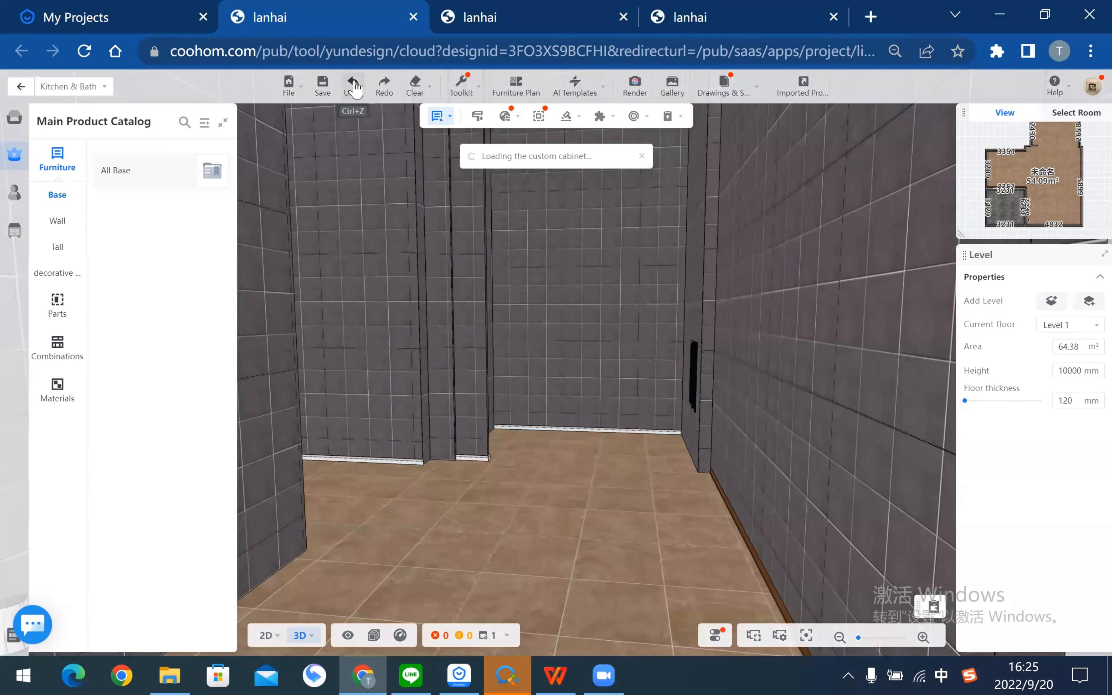
{"action": "left_click", "coordinate": [354, 83]}
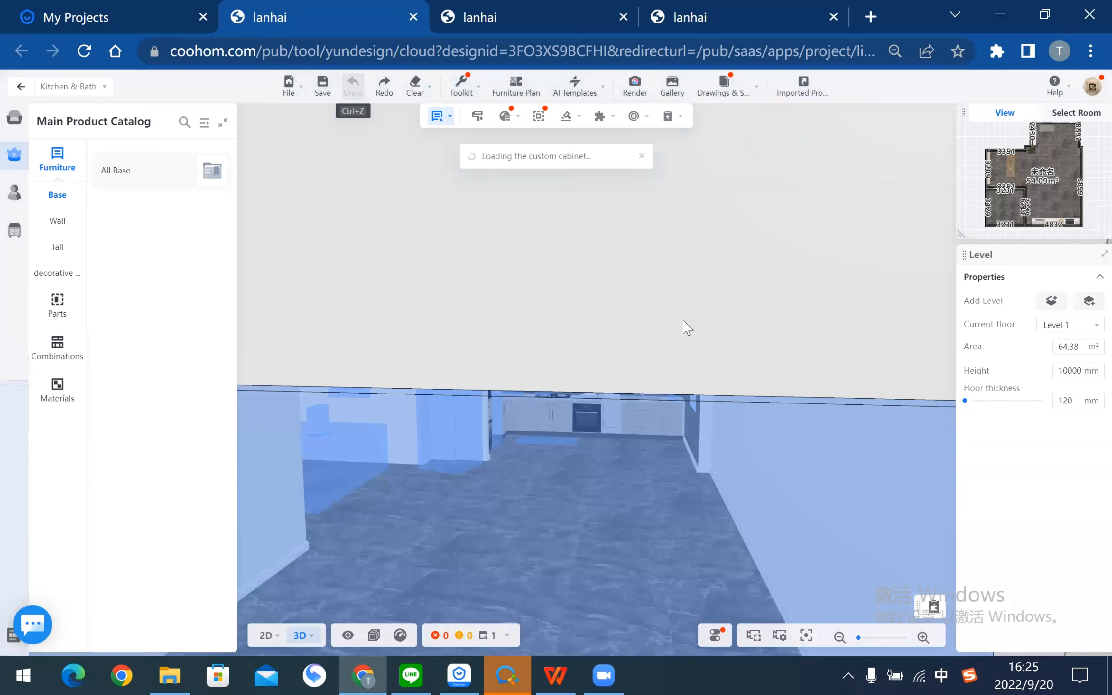
{"action": "scroll", "coordinate": [614, 439], "scroll_direction": "down", "scroll_amount": 10}
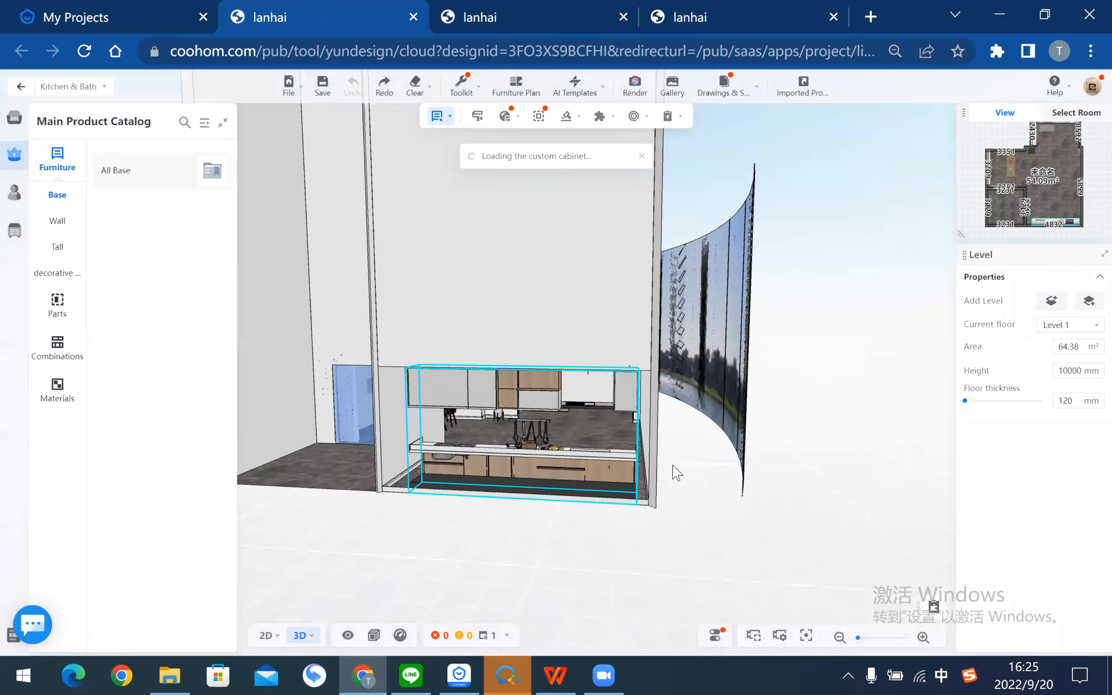
{"action": "scroll", "coordinate": [678, 347], "scroll_direction": "up", "scroll_amount": 10}
{"action": "scroll", "coordinate": [678, 345], "scroll_direction": "down", "scroll_amount": 10}
{"action": "left_click_drag", "start_coordinate": [722, 254], "coordinate": [685, 430]}
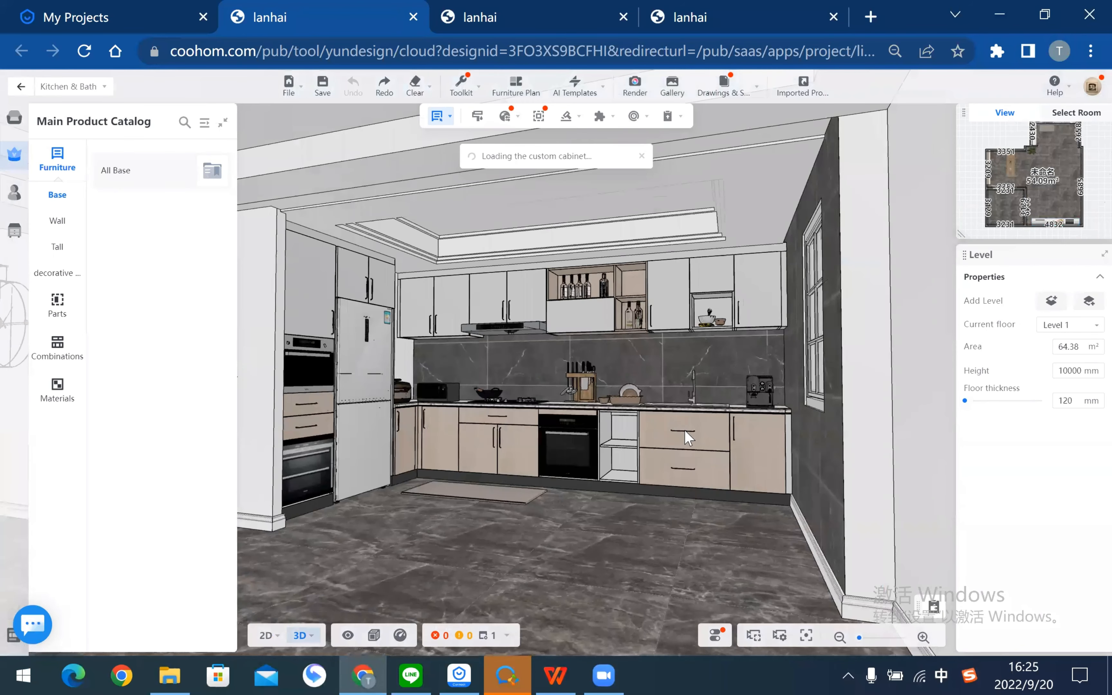
- Start generating a countertop for the base cabinets via Generate > Countertop and dismiss the tip
{"action": "left_click", "coordinate": [14, 117]}
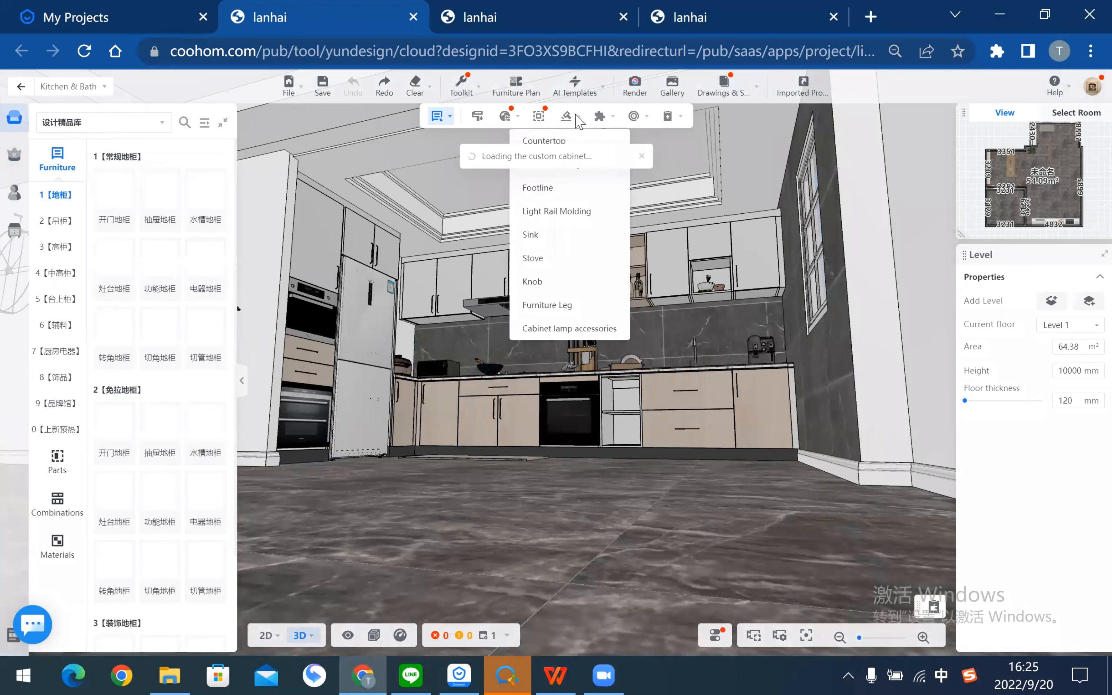
{"action": "left_click", "coordinate": [566, 116]}
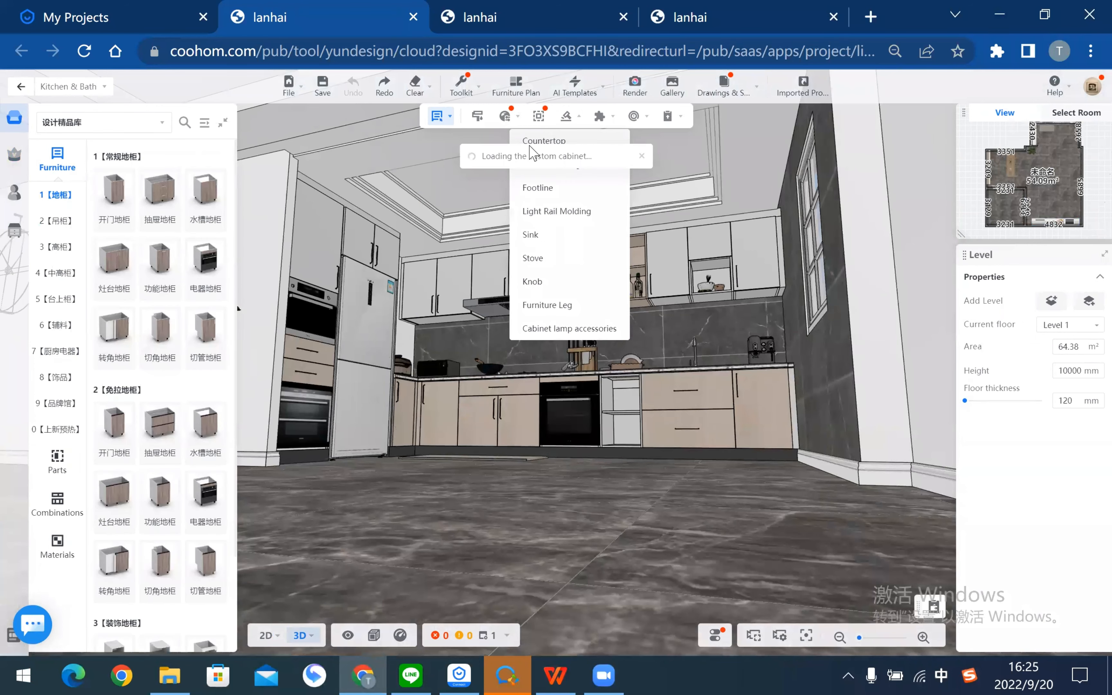
{"action": "left_click", "coordinate": [533, 141]}
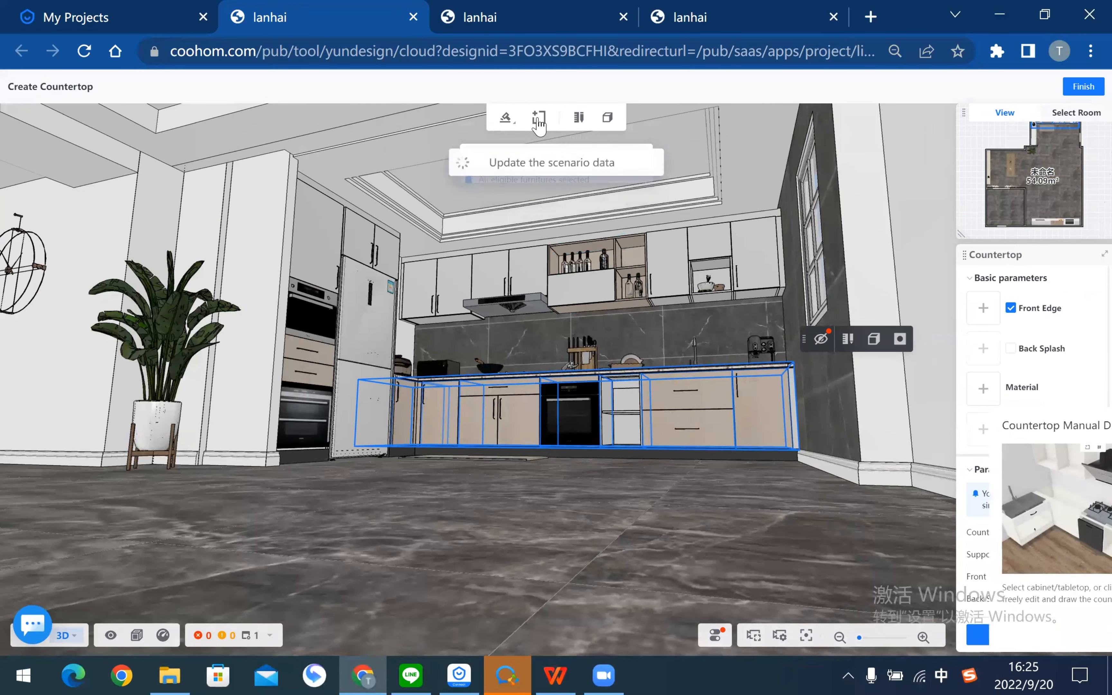
{"action": "left_click", "coordinate": [1090, 427]}
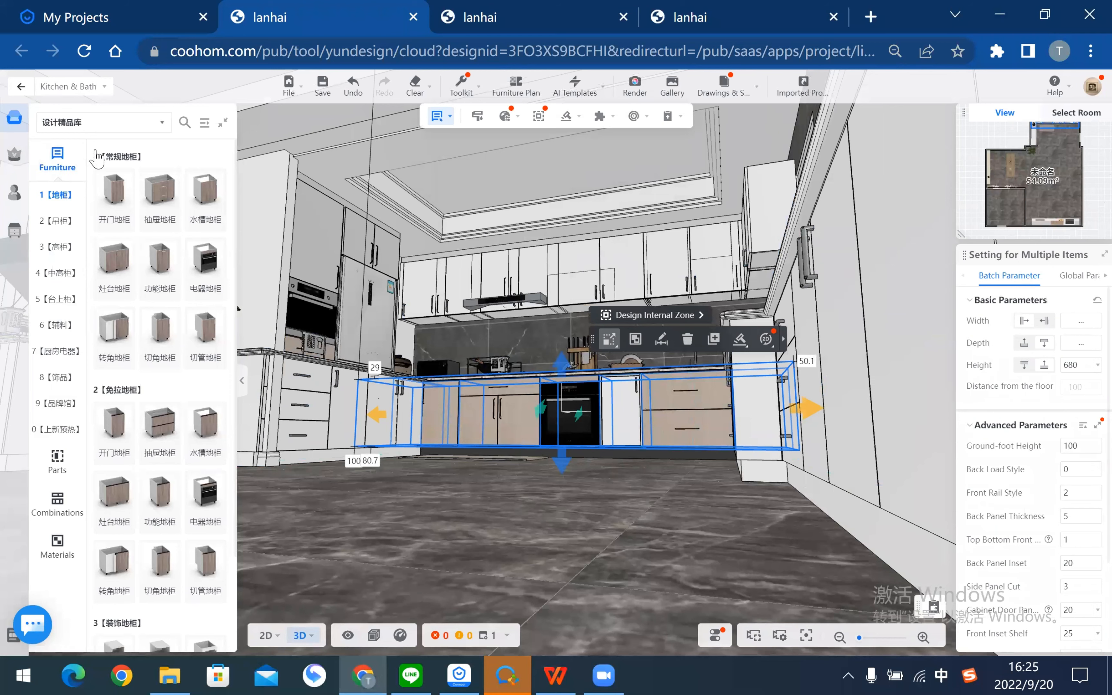
- Switch the product library to Public Catalog and select the whole base cabinet run
{"action": "left_click", "coordinate": [99, 123]}
{"action": "left_click_drag", "start_coordinate": [645, 529], "coordinate": [522, 659]}
{"action": "left_click", "coordinate": [572, 426]}
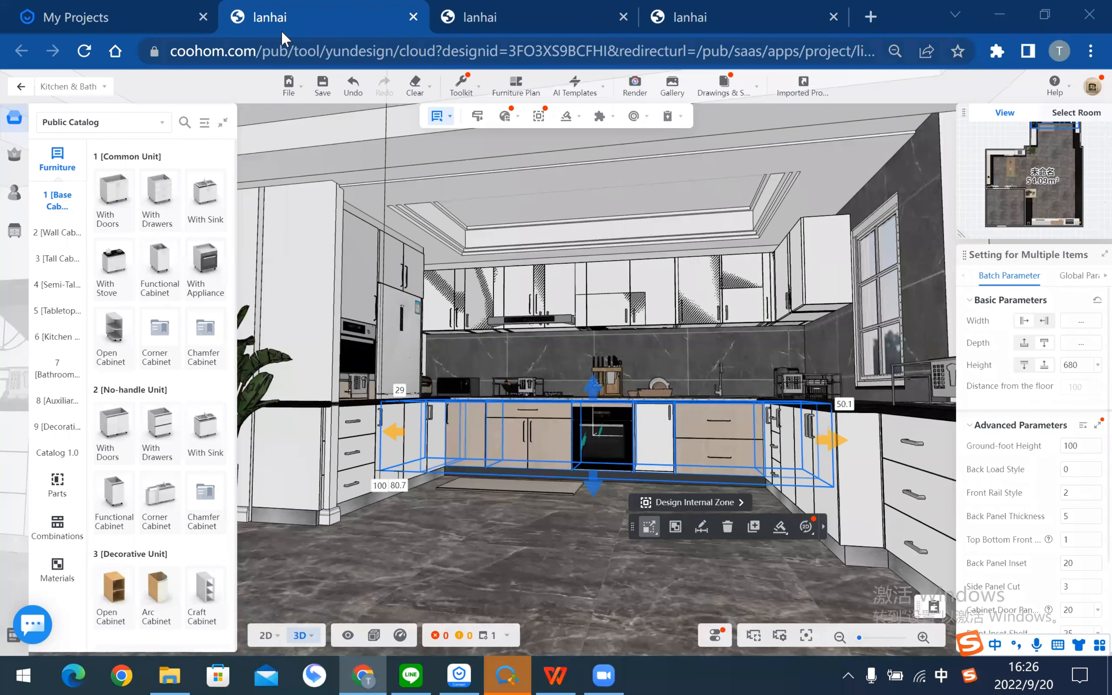
- Close the kitchen design and Gallery tabs, returning to the other lanhai design's Indoor daytime (1) Custom Lights editor
{"action": "left_click_drag", "start_coordinate": [281, 30], "coordinate": [69, 30]}
{"action": "left_click", "coordinate": [203, 17]}
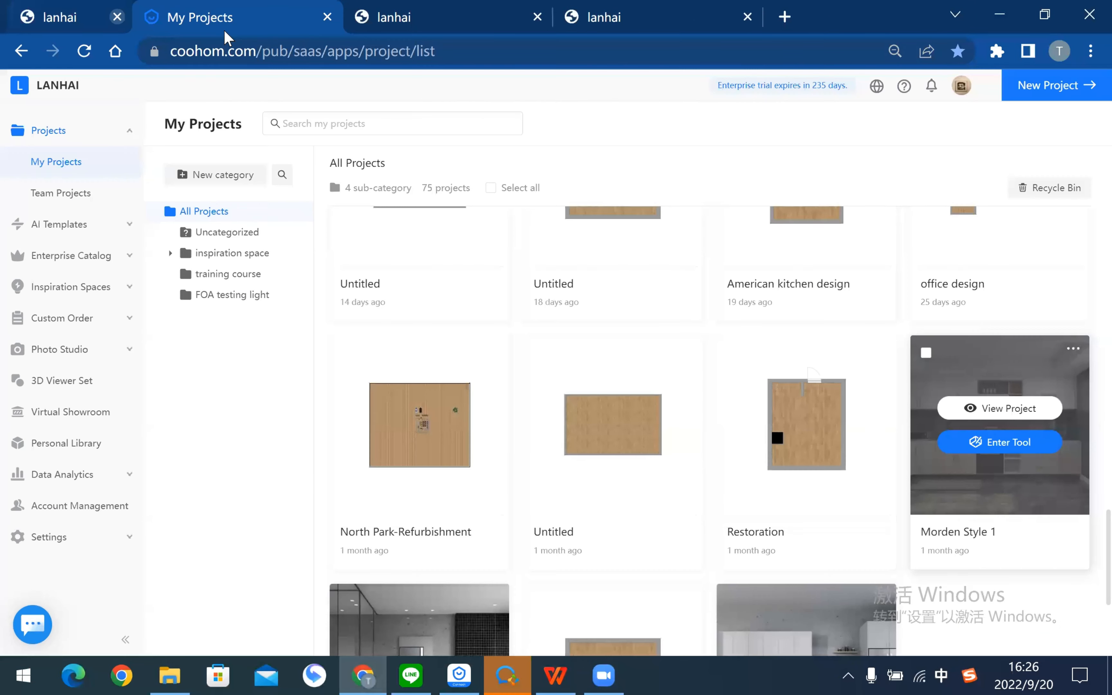
{"action": "left_click_drag", "start_coordinate": [225, 31], "coordinate": [14, 32]}
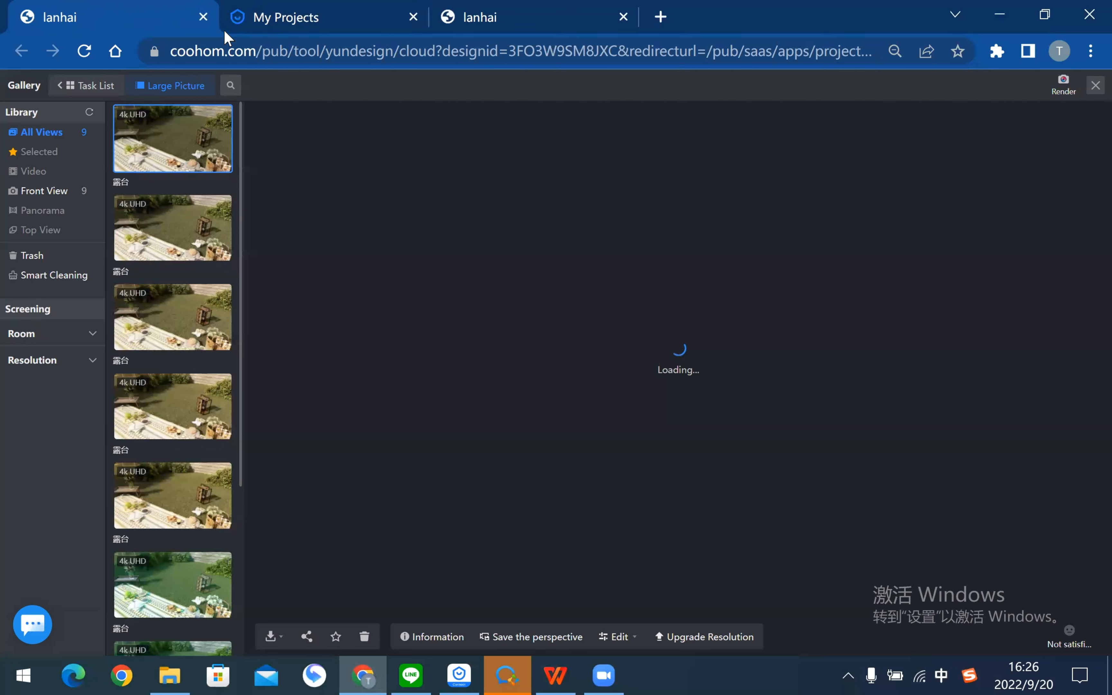
{"action": "left_click", "coordinate": [203, 17]}
{"action": "left_click", "coordinate": [224, 30]}
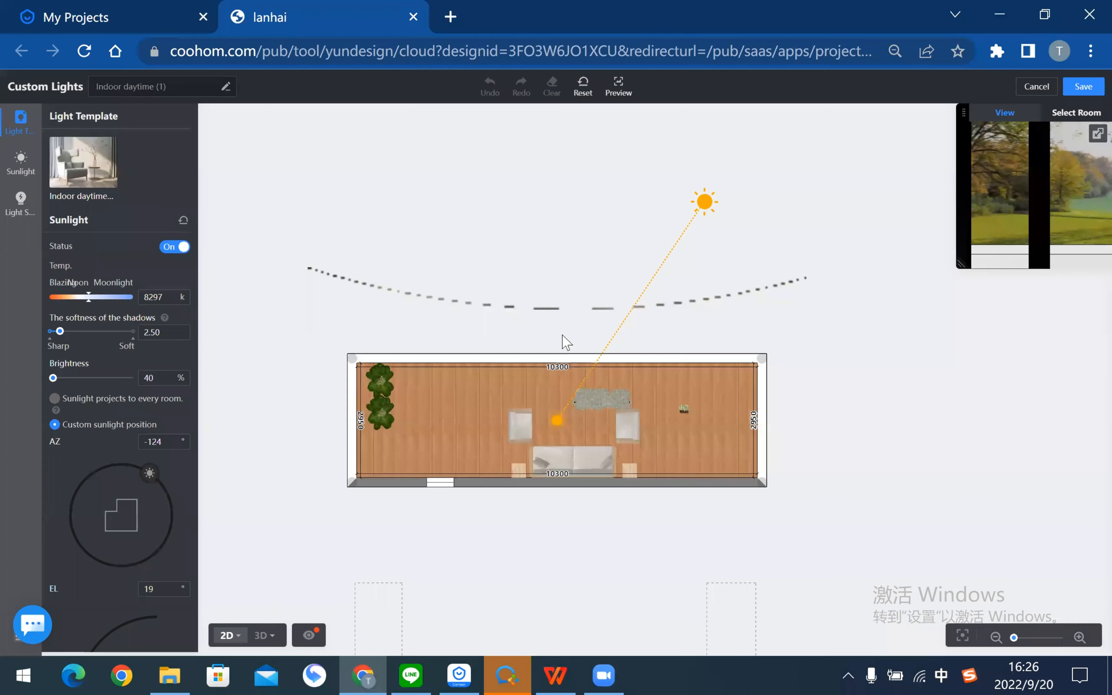
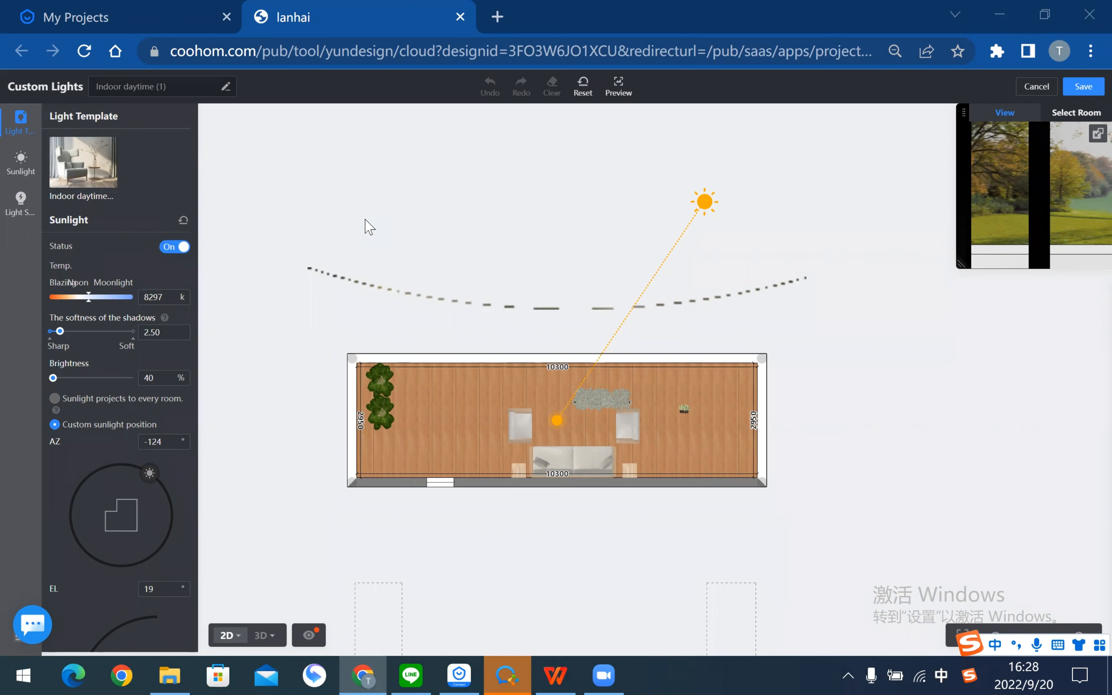
- Save the custom sunlight settings and return to the main 3D view of the terrace
{"action": "left_click", "coordinate": [1084, 87]}
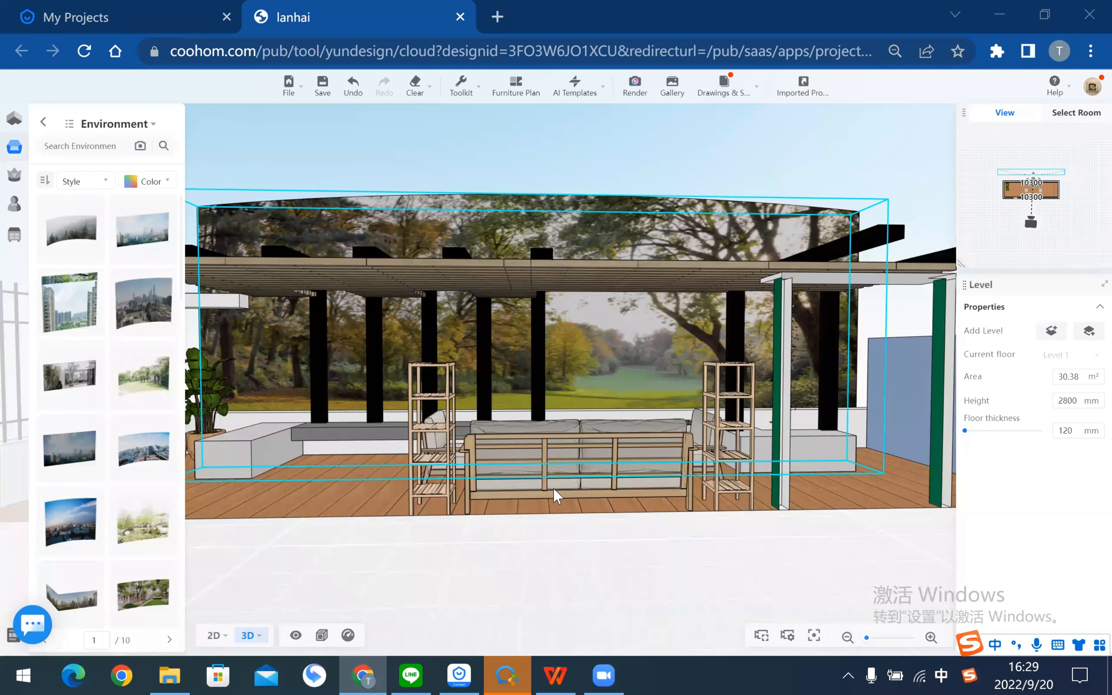
- Orbit to a near top-down view and delete the forest environment backdrop
{"action": "left_click_drag", "start_coordinate": [557, 497], "coordinate": [627, 341]}
{"action": "left_click_drag", "start_coordinate": [736, 242], "coordinate": [759, 390]}
{"action": "left_click", "coordinate": [501, 423]}
{"action": "key", "text": "Delete"}
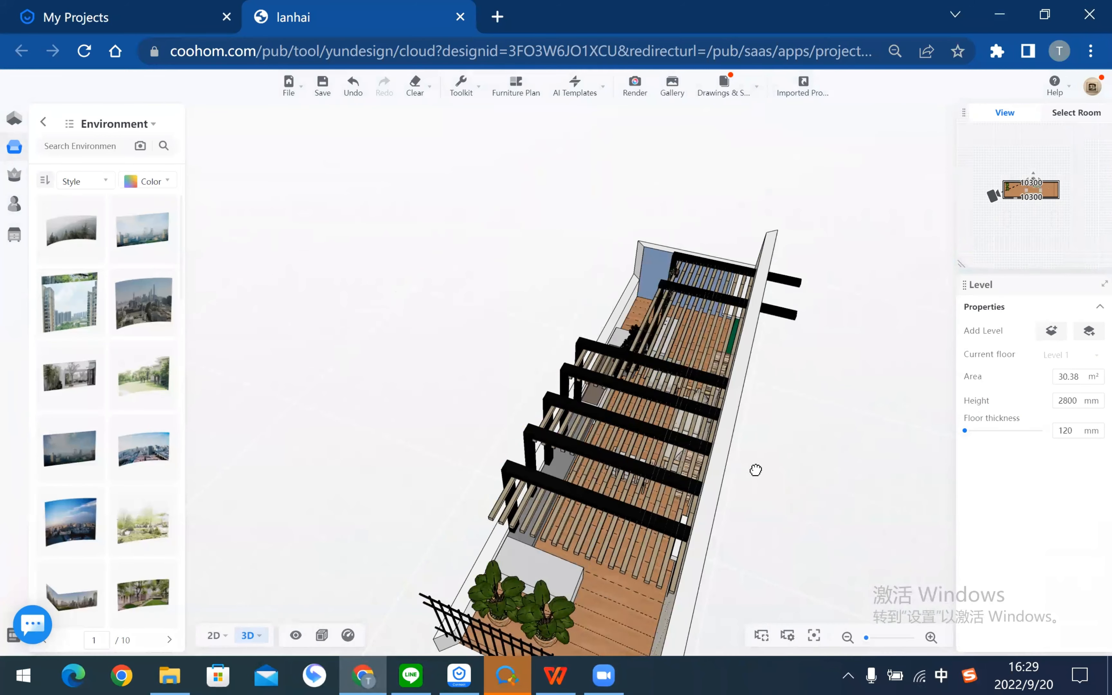
- Move the camera to a low side view and enter the Construction modeling editor
{"action": "left_click_drag", "start_coordinate": [754, 470], "coordinate": [380, 303]}
{"action": "scroll", "coordinate": [432, 334], "scroll_direction": "up", "scroll_amount": 5}
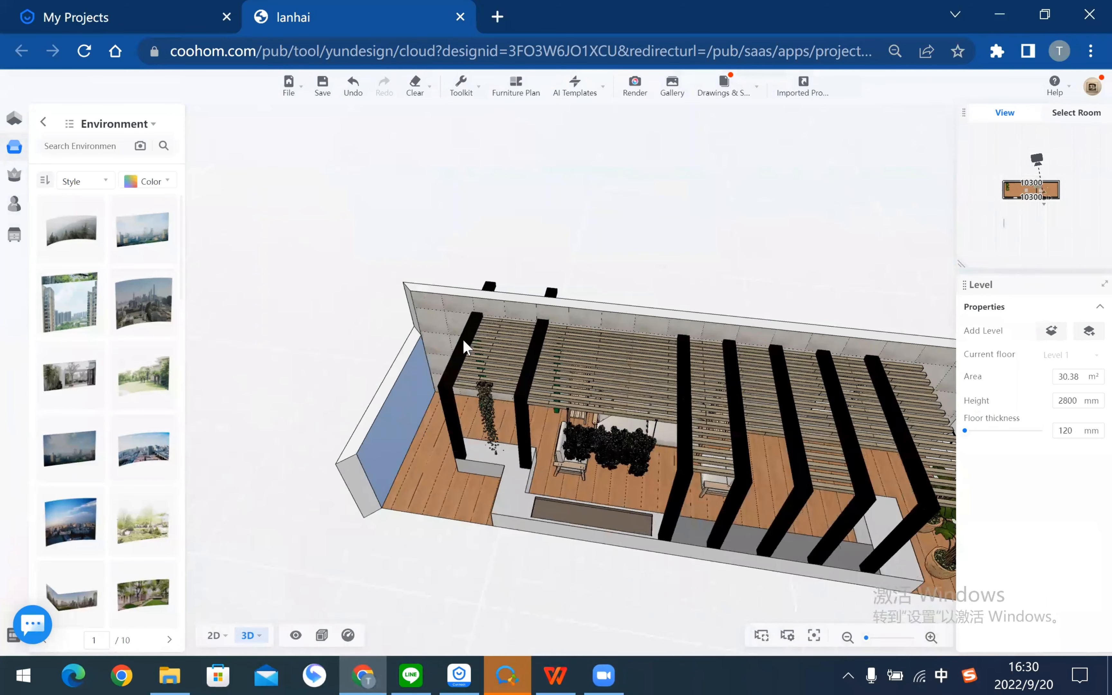
{"action": "key", "text": "a"}
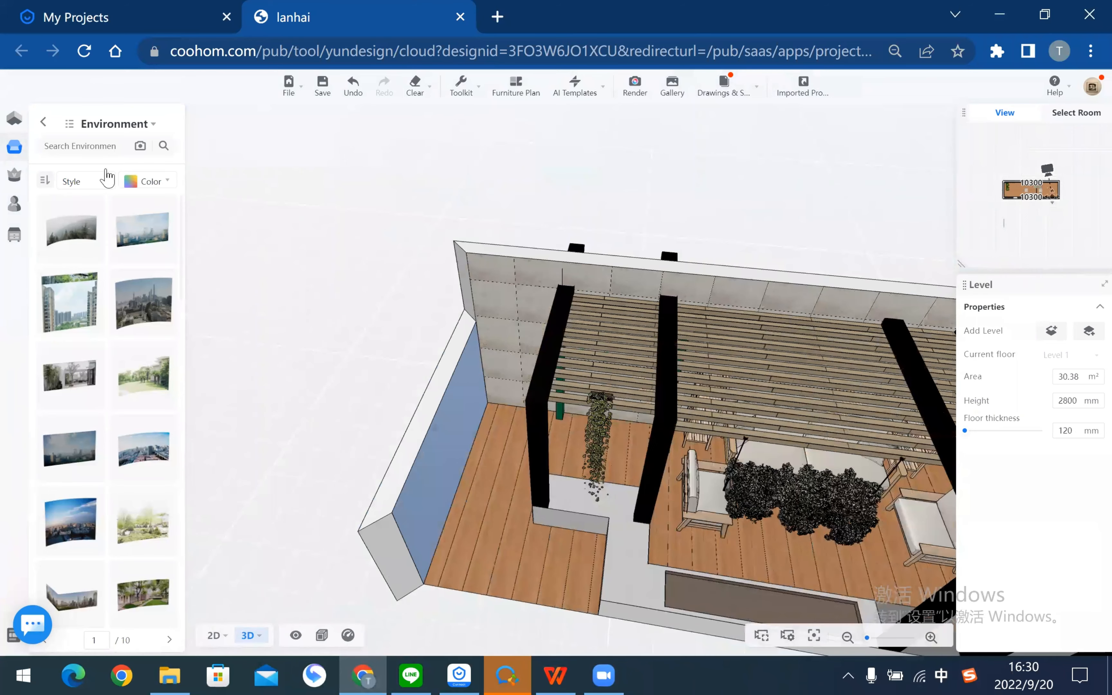
{"action": "key", "text": "s"}
{"action": "key", "text": "Down"}
{"action": "key", "text": "Left"}
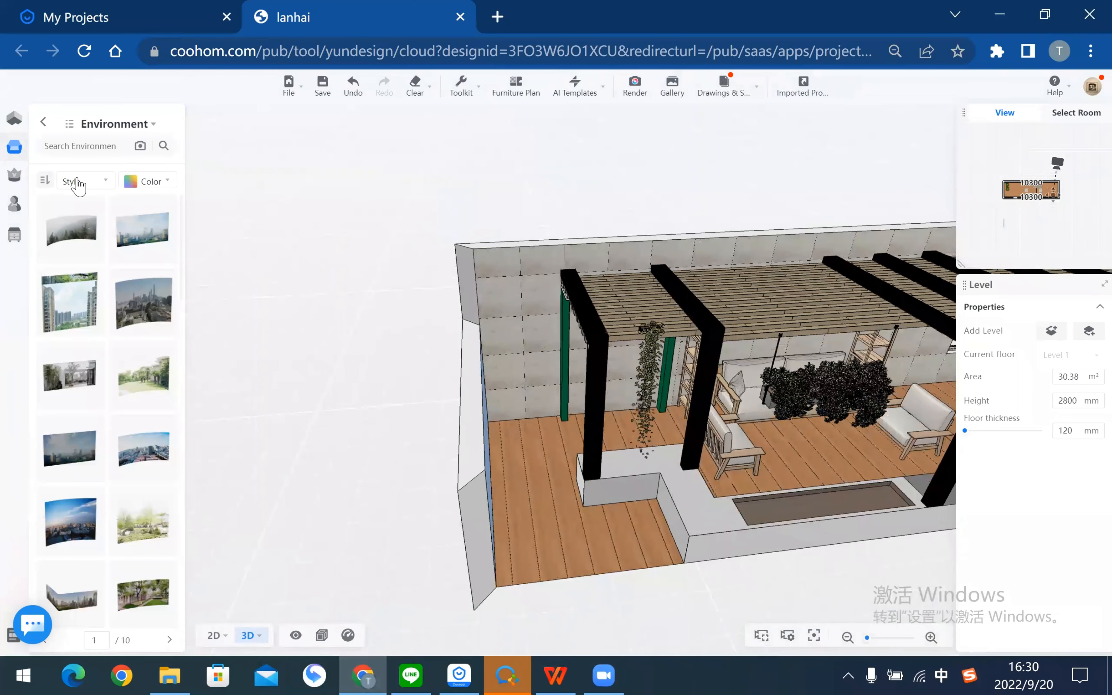
{"action": "left_click", "coordinate": [77, 179]}
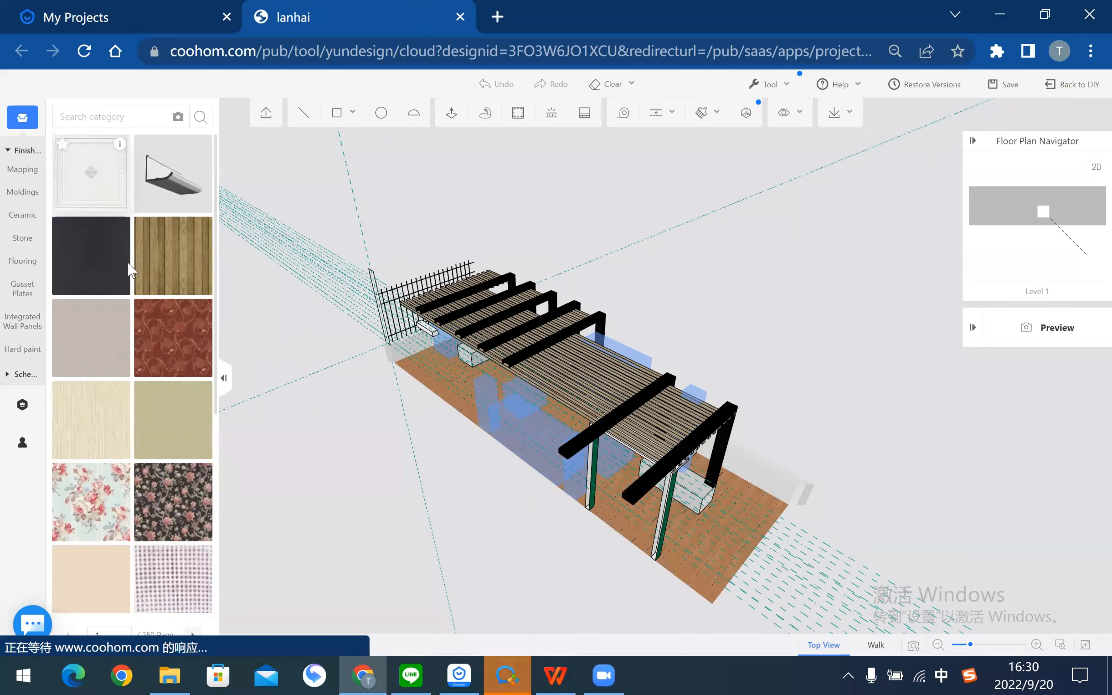
- Navigate around the pergola and select the back wall, showing grid paving with a 2.5 mm black gap
{"action": "scroll", "coordinate": [435, 474], "scroll_direction": "up", "scroll_amount": 2}
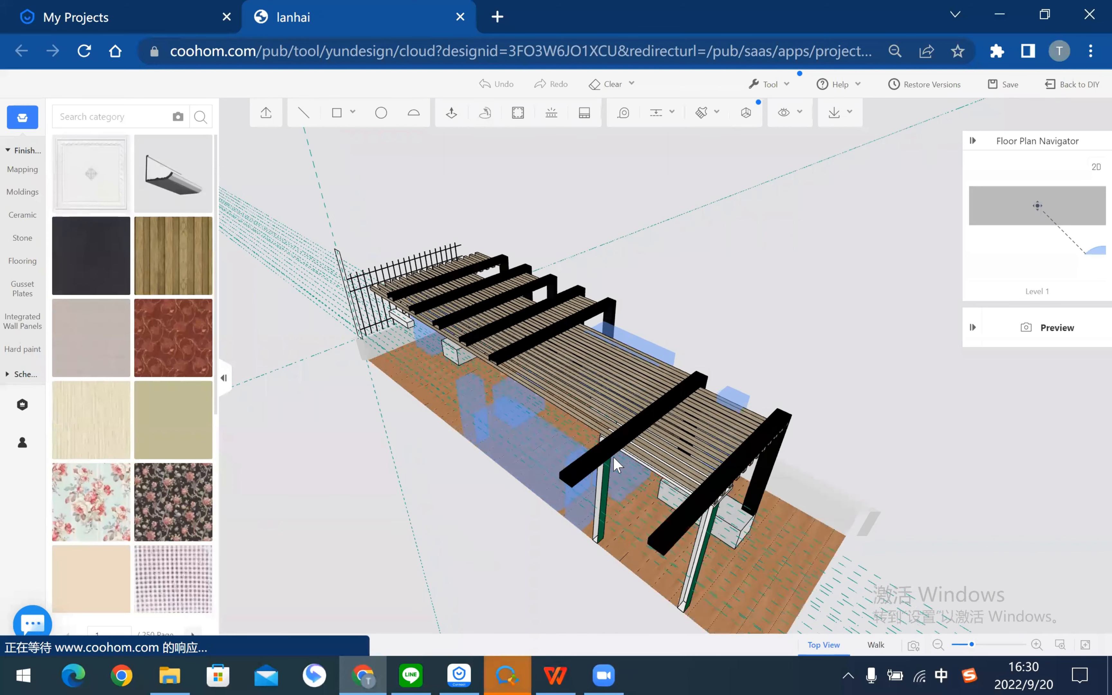
{"action": "scroll", "coordinate": [777, 459], "scroll_direction": "up", "scroll_amount": 1}
{"action": "scroll", "coordinate": [846, 462], "scroll_direction": "up", "scroll_amount": 2}
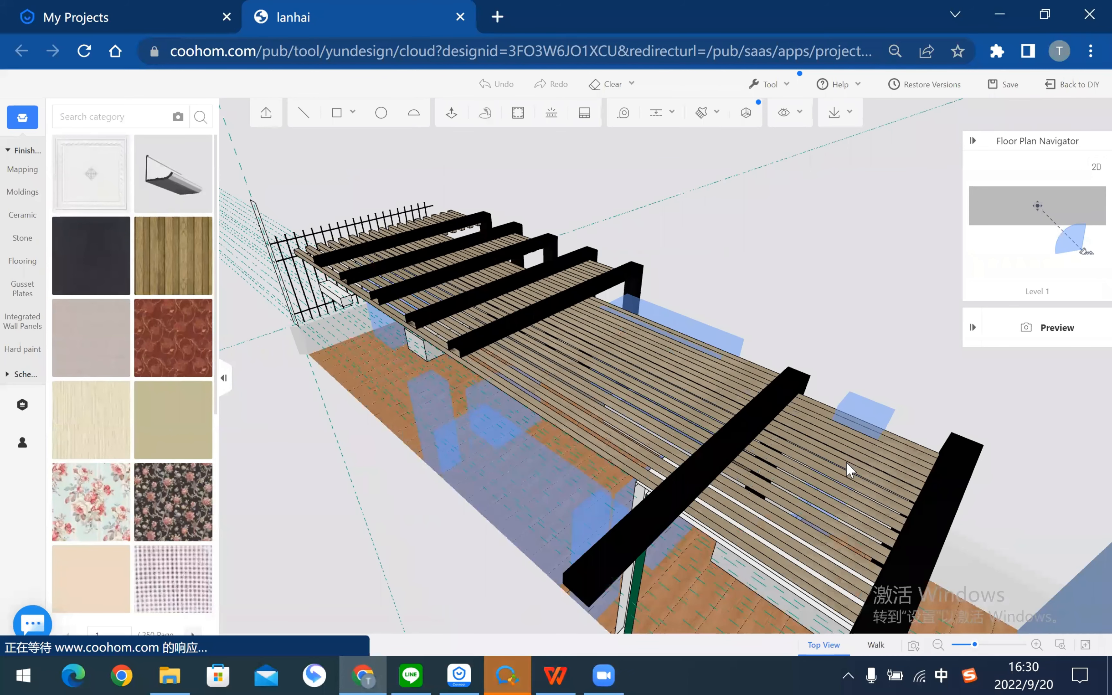
{"action": "middle_click_drag", "start_coordinate": [846, 461], "coordinate": [849, 469]}
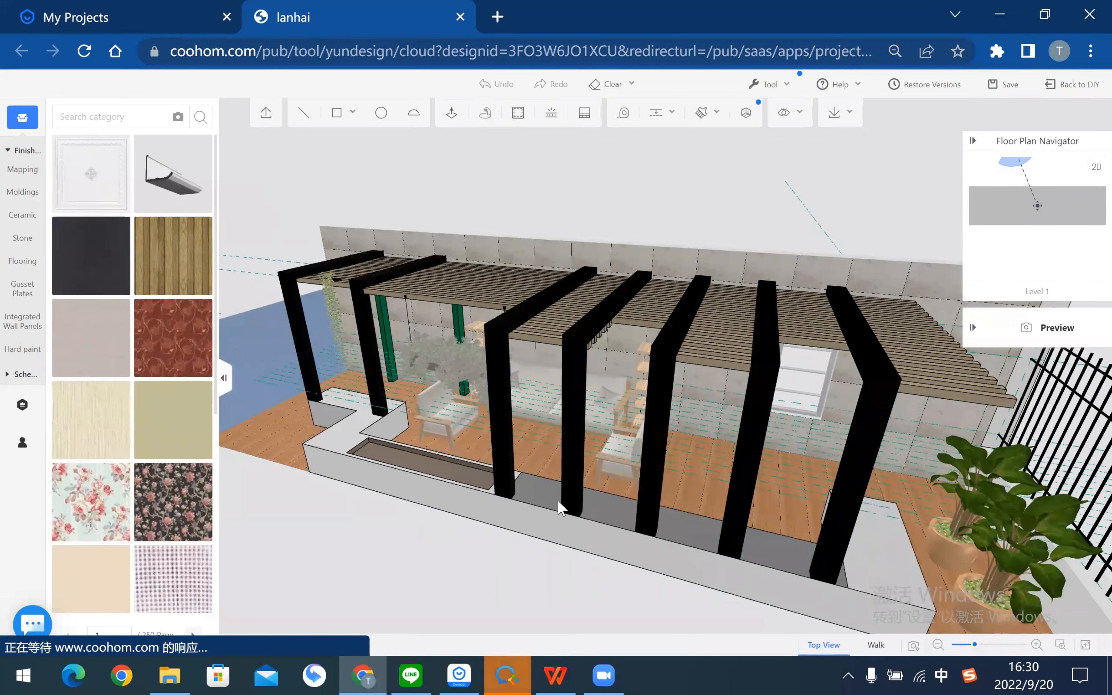
{"action": "mouse_move", "coordinate": [558, 502]}
{"action": "middle_mouse_down"}
{"action": "mouse_move", "coordinate": [746, 508]}
{"action": "mouse_move", "coordinate": [755, 441]}
{"action": "mouse_move", "coordinate": [771, 474]}
{"action": "mouse_move", "coordinate": [743, 512]}
{"action": "mouse_move", "coordinate": [604, 332]}
{"action": "middle_mouse_up"}
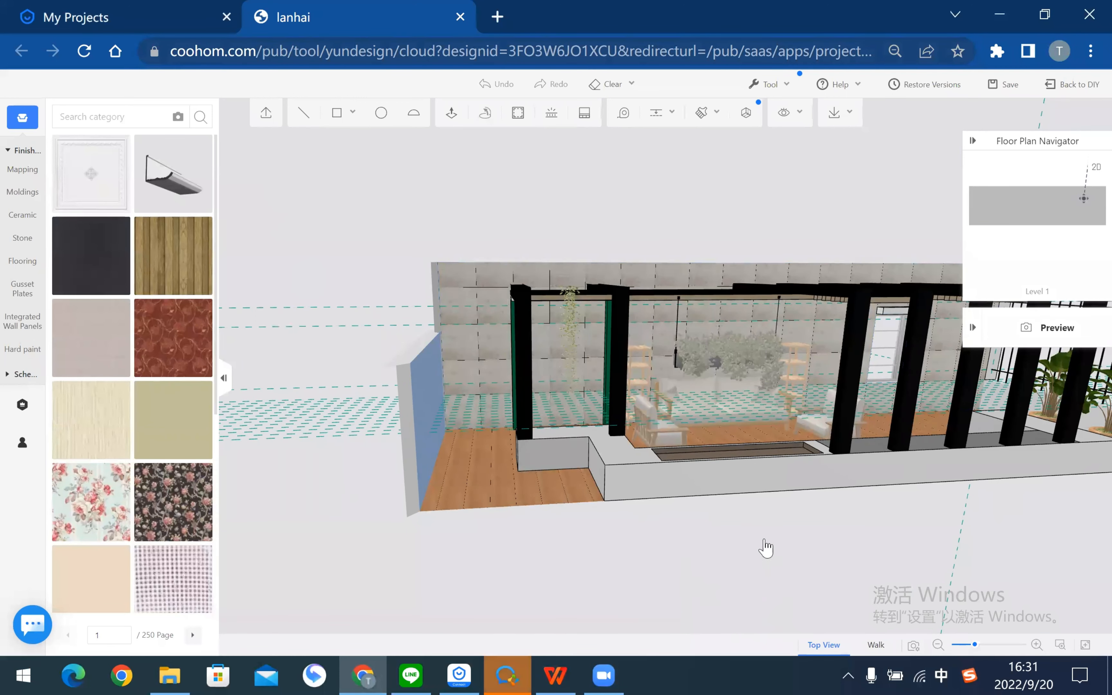
{"action": "key", "text": "d"}
{"action": "key", "text": "s"}
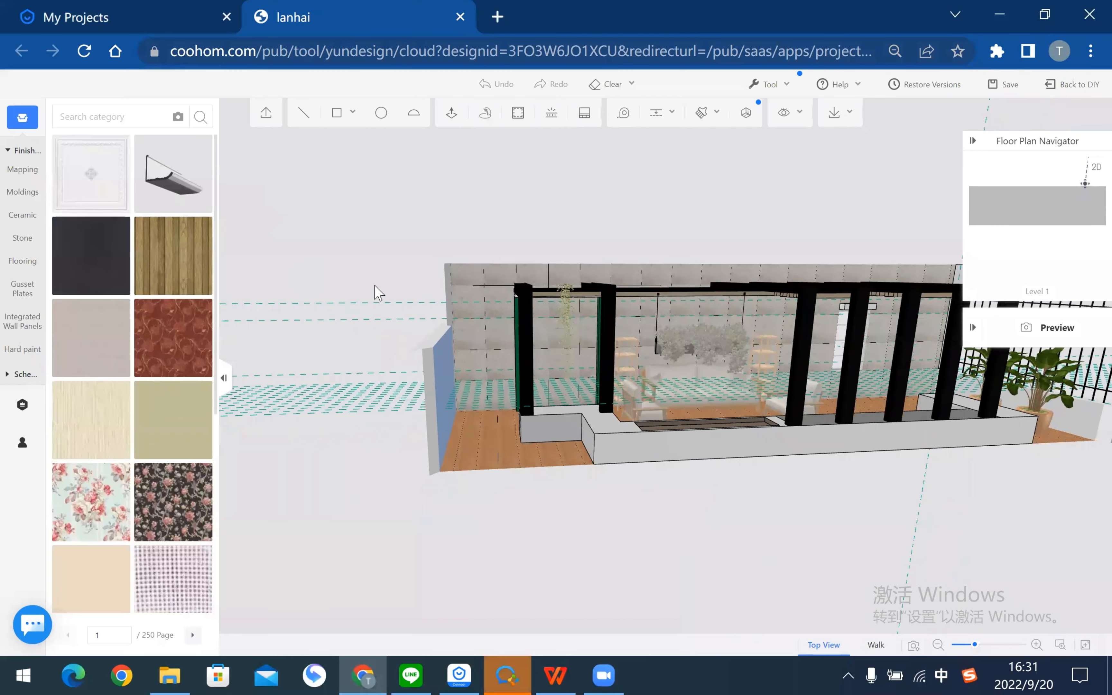
{"action": "key", "text": "s"}
{"action": "key", "text": "d"}
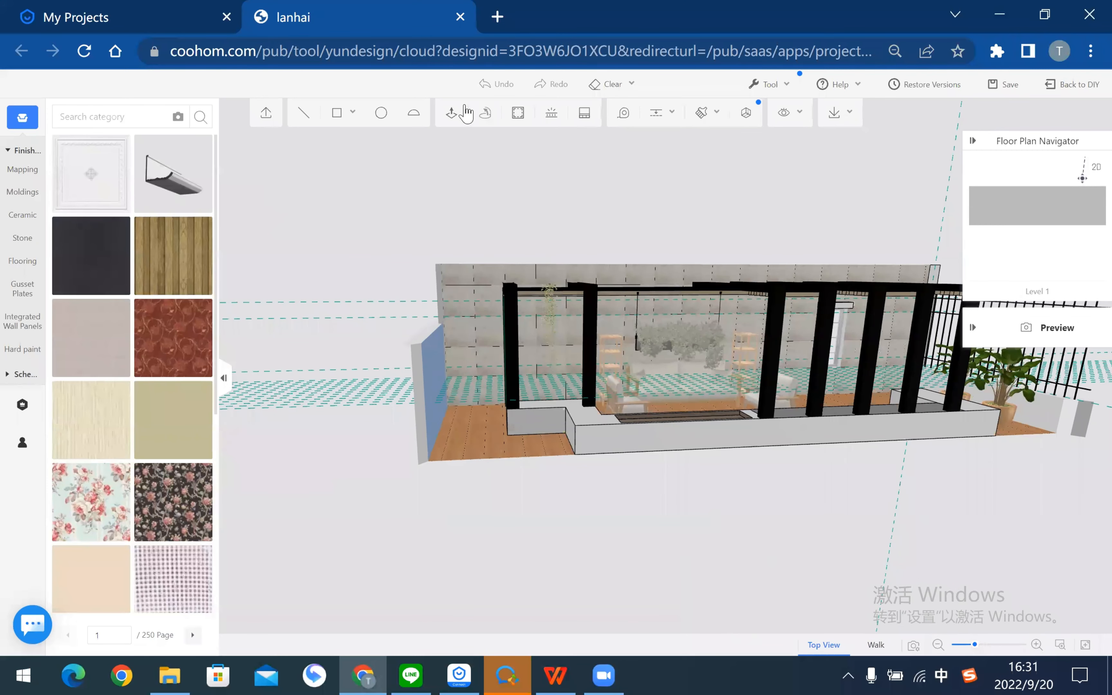
{"action": "scroll", "coordinate": [467, 114], "scroll_direction": "up", "scroll_amount": 3}
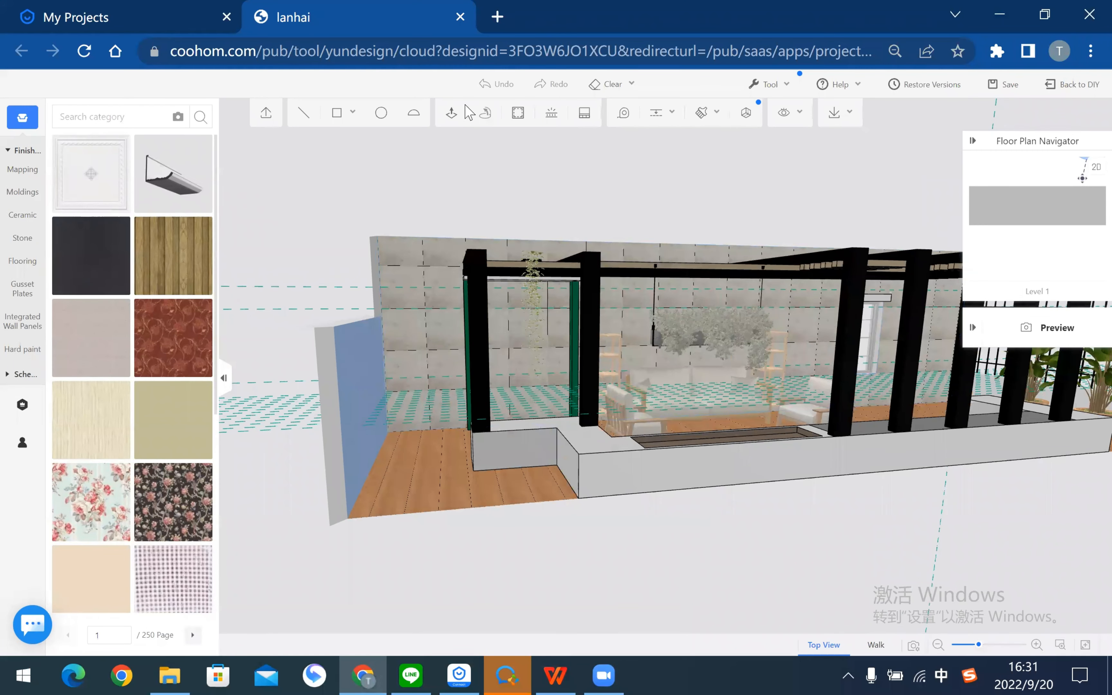
{"action": "left_click", "coordinate": [519, 259]}
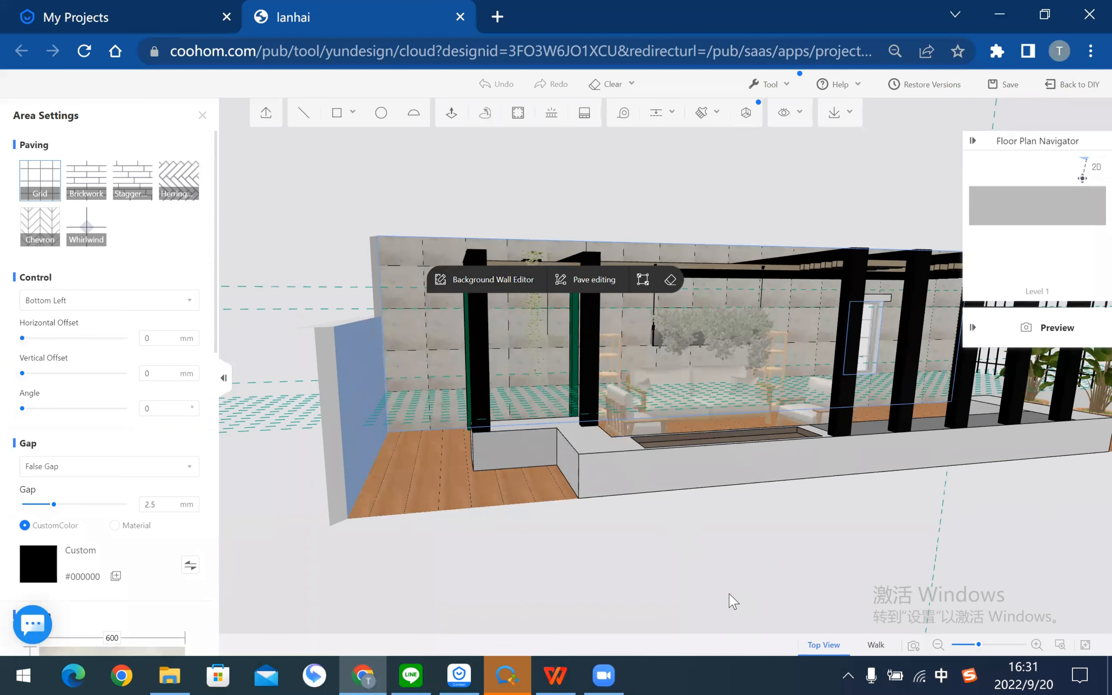
- Check the terrace floor platform's Area Settings, then orbit to look up under the pergola beams
{"action": "left_click", "coordinate": [729, 599]}
{"action": "scroll", "coordinate": [487, 488], "scroll_direction": "up", "scroll_amount": 3}
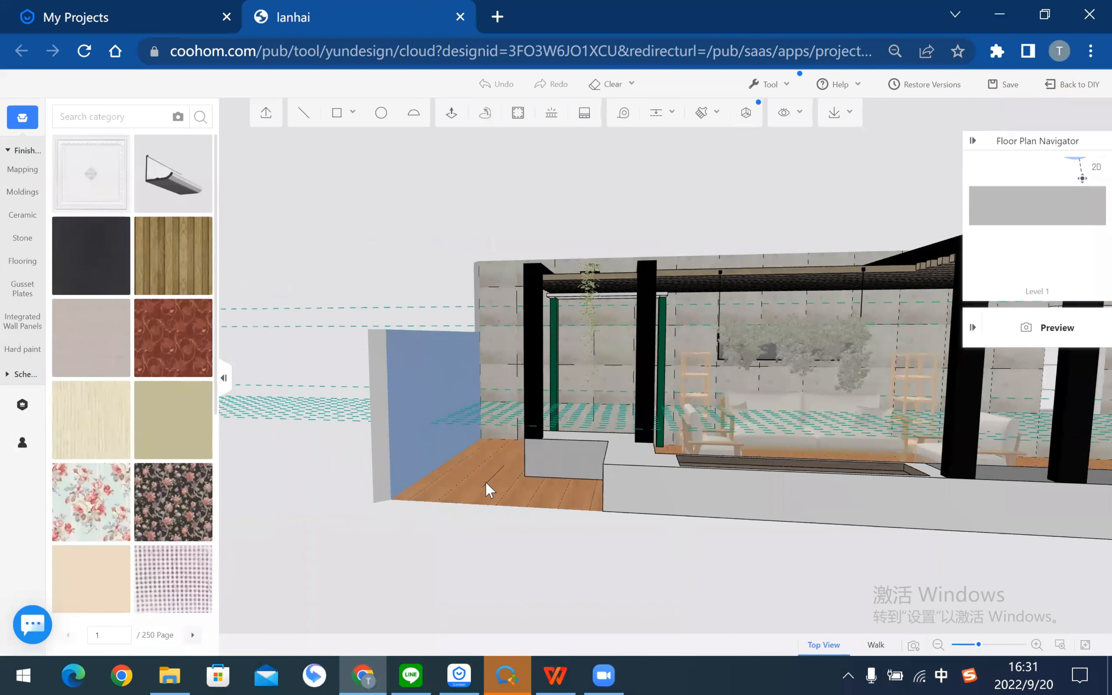
{"action": "left_click", "coordinate": [488, 490]}
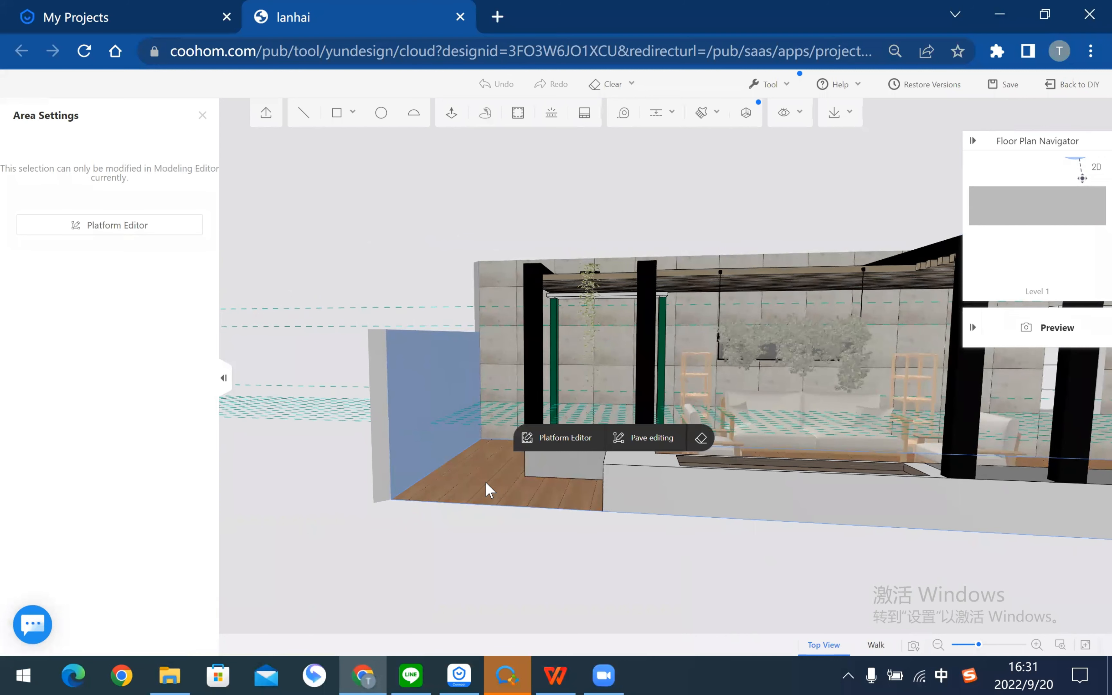
{"action": "left_click", "coordinate": [530, 541]}
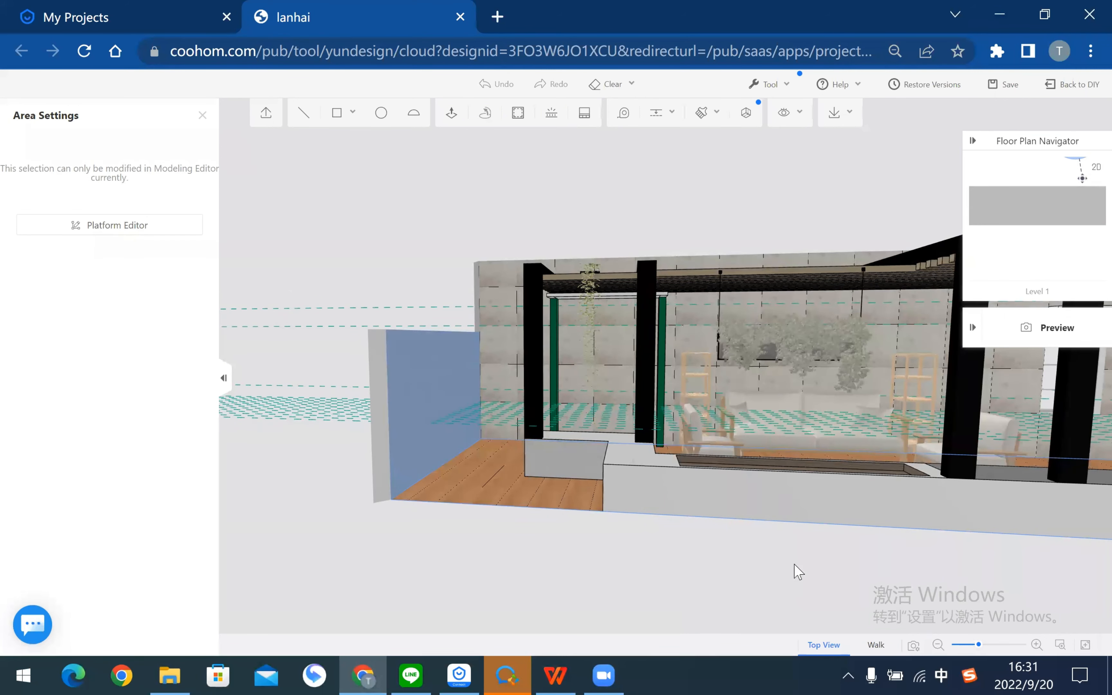
{"action": "left_click_drag", "start_coordinate": [551, 442], "coordinate": [703, 482]}
{"action": "left_click_drag", "start_coordinate": [453, 348], "coordinate": [815, 511]}
{"action": "left_click_drag", "start_coordinate": [720, 278], "coordinate": [584, 467]}
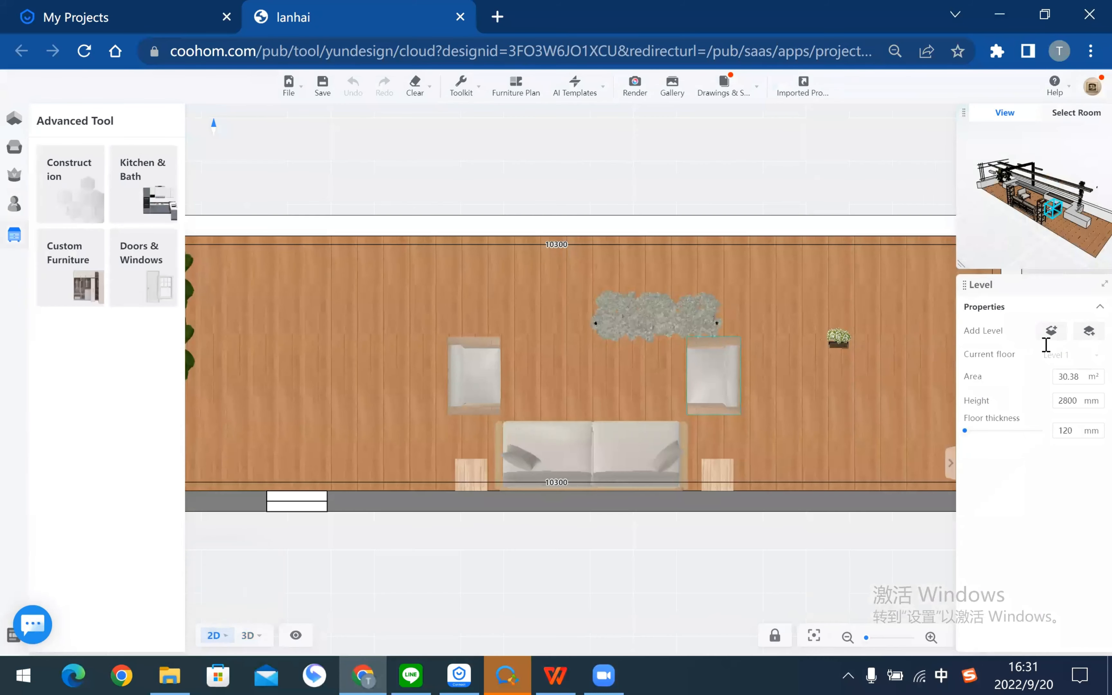
- Change the terrace room's type to Kitchen
{"action": "left_click", "coordinate": [1057, 317]}
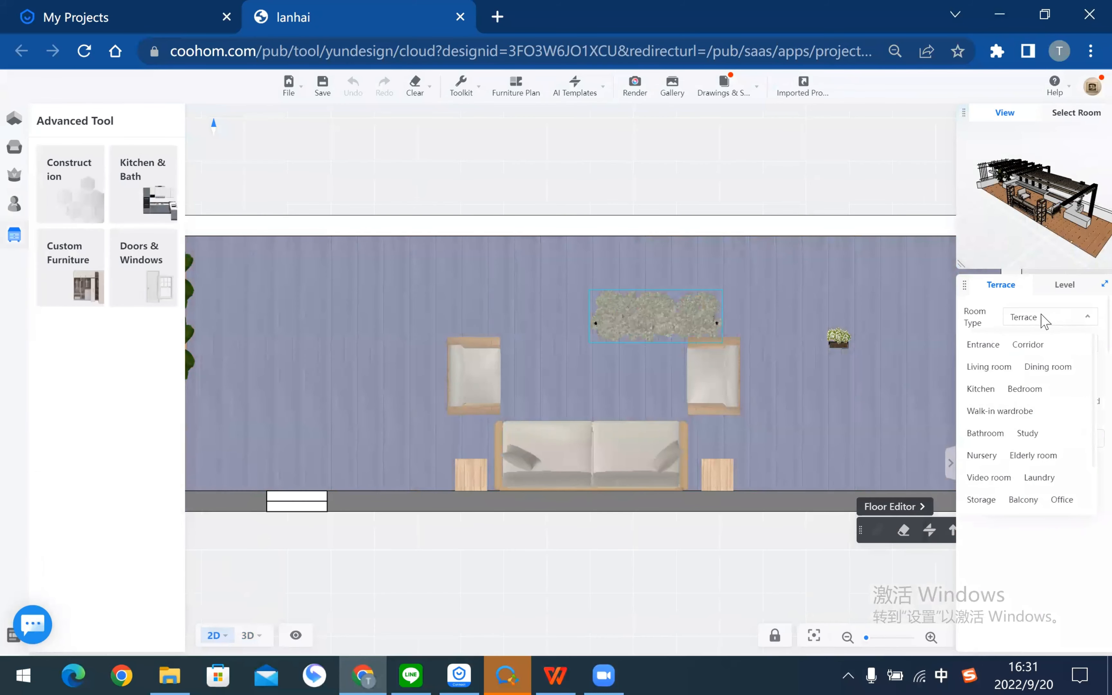
{"action": "left_click", "coordinate": [981, 389]}
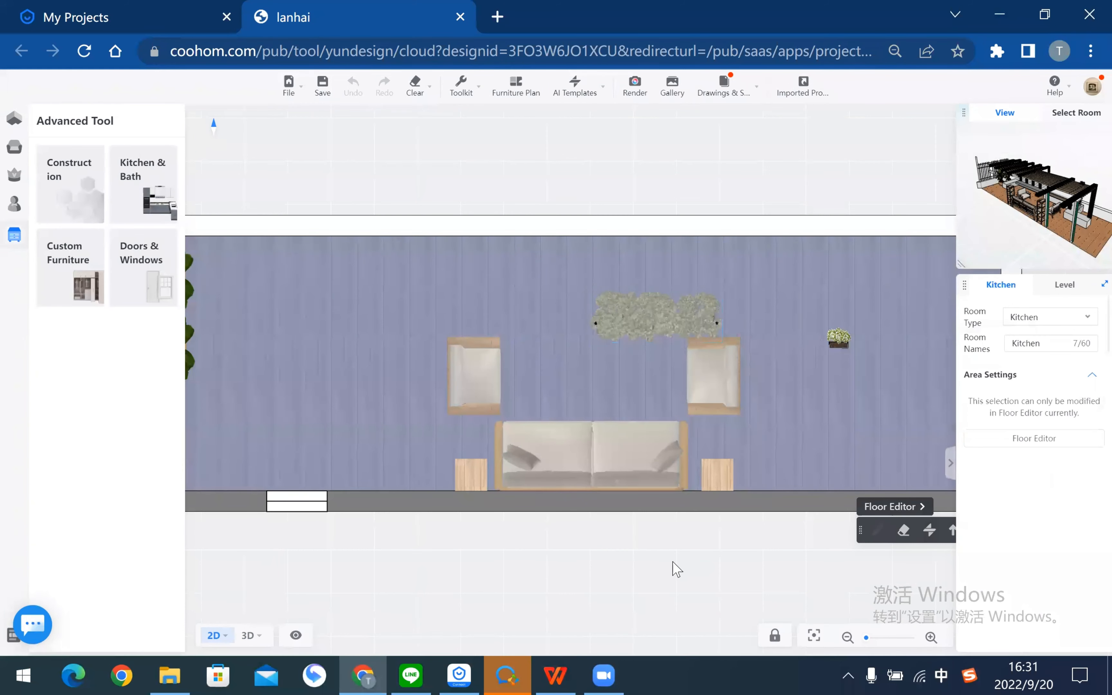
{"action": "left_click", "coordinate": [728, 601]}
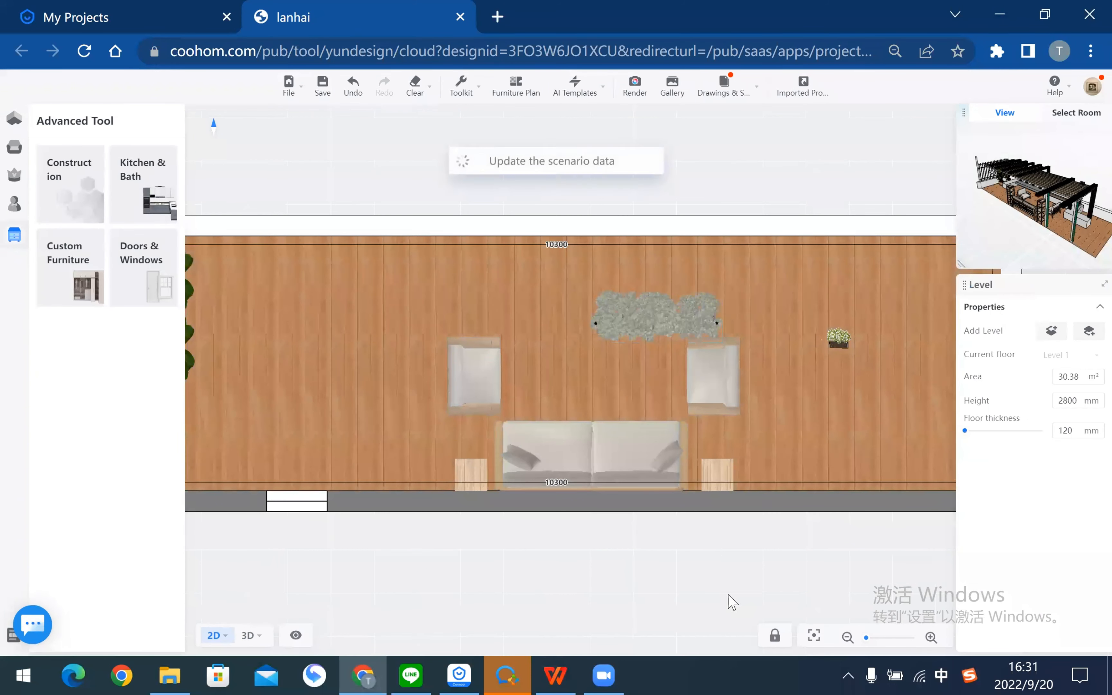
- Switch to the 3D view and reopen the Construction modeling editor
{"action": "left_click", "coordinate": [248, 635]}
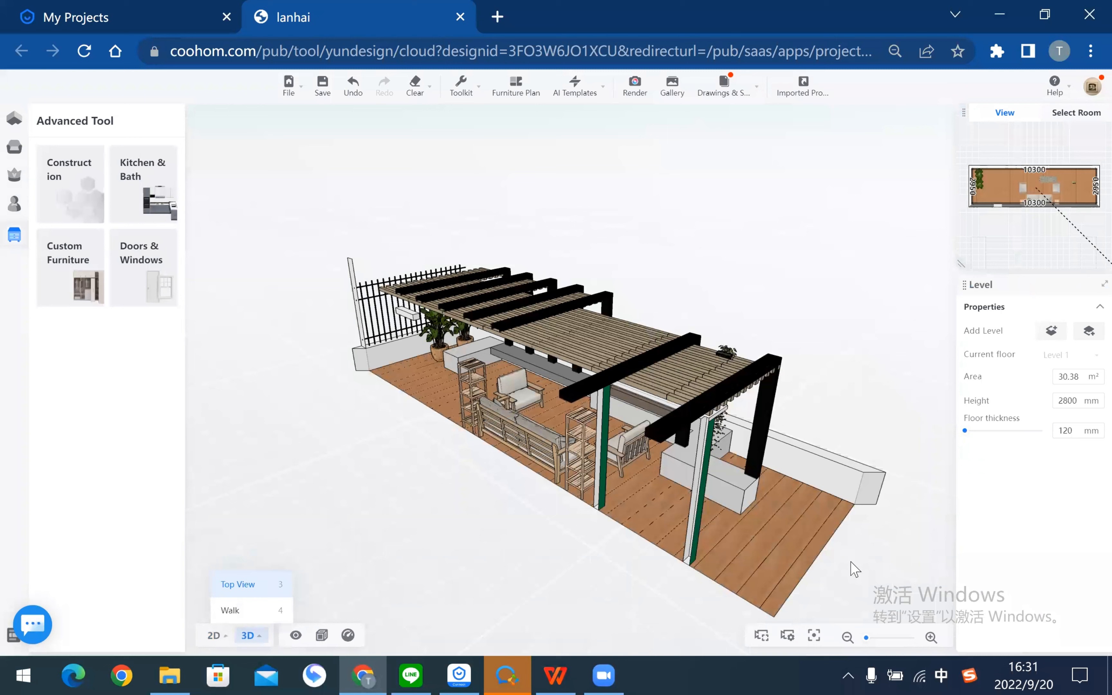
{"action": "left_click_drag", "start_coordinate": [899, 569], "coordinate": [618, 186]}
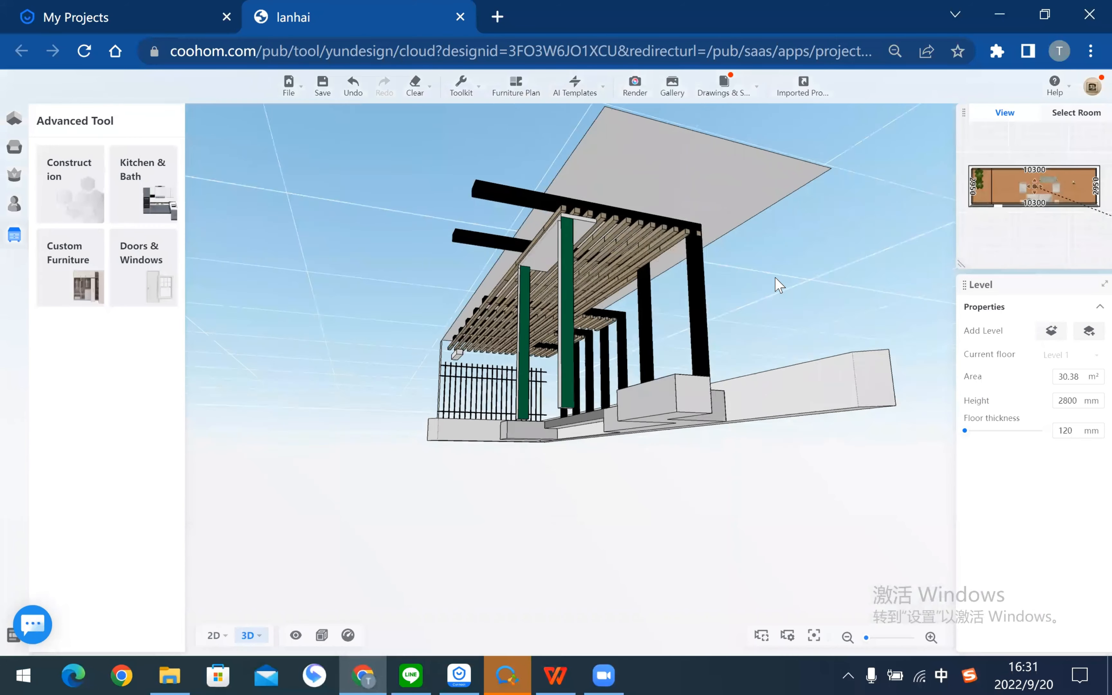
{"action": "left_click", "coordinate": [65, 183]}
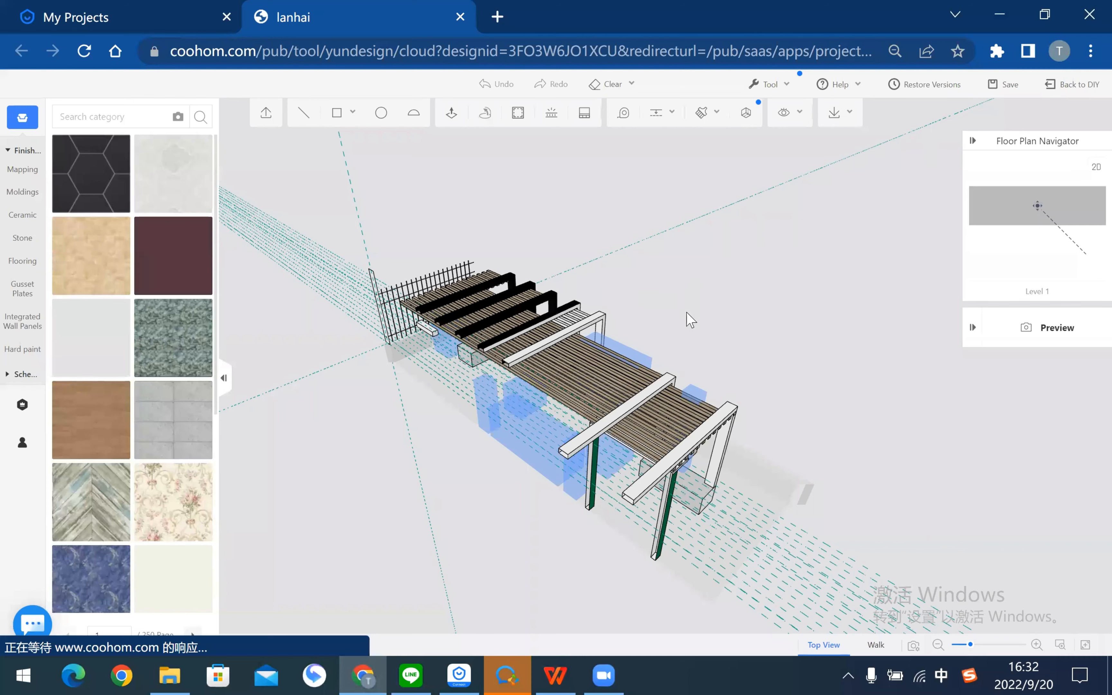
{"action": "left_click_drag", "start_coordinate": [593, 306], "coordinate": [789, 416]}
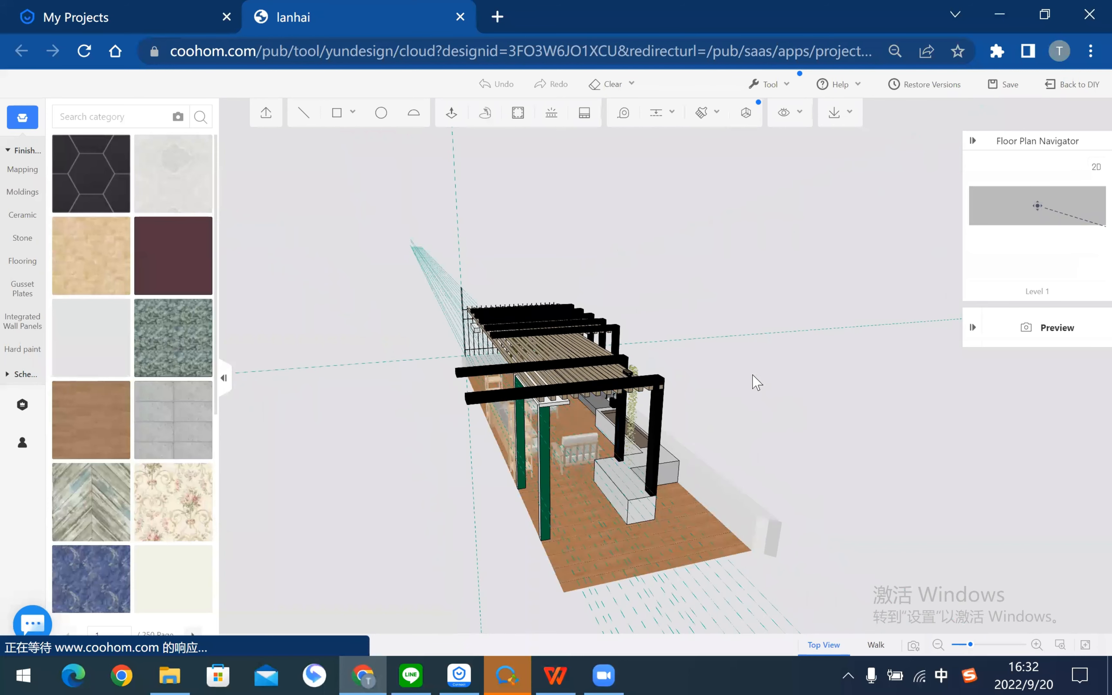
{"action": "mouse_move", "coordinate": [594, 206]}
{"action": "left_mouse_down"}
{"action": "mouse_move", "coordinate": [802, 234]}
{"action": "mouse_move", "coordinate": [602, 186]}
{"action": "left_mouse_up"}
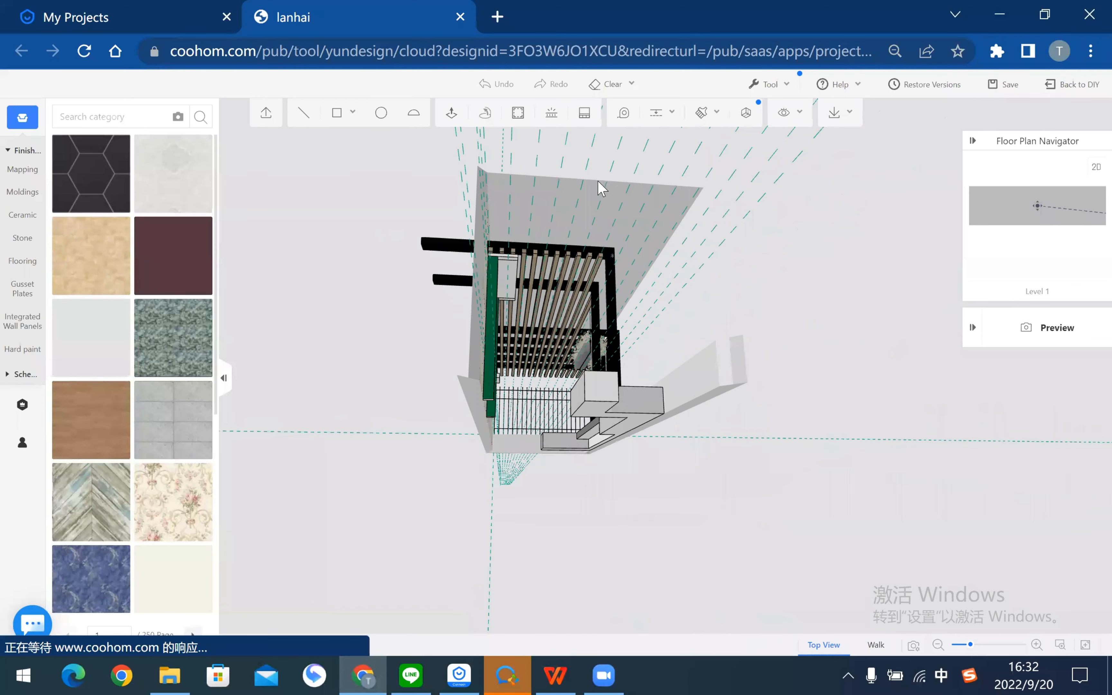
{"action": "left_click", "coordinate": [598, 185]}
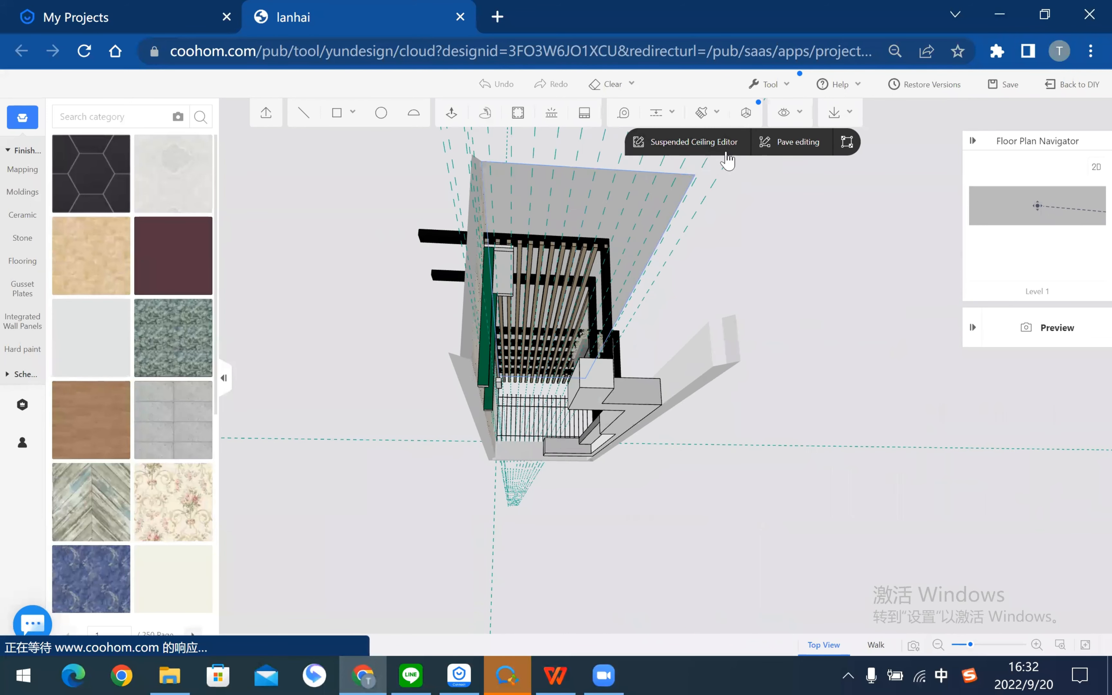
{"action": "left_click_drag", "start_coordinate": [644, 528], "coordinate": [730, 516]}
{"action": "left_click", "coordinate": [772, 442]}
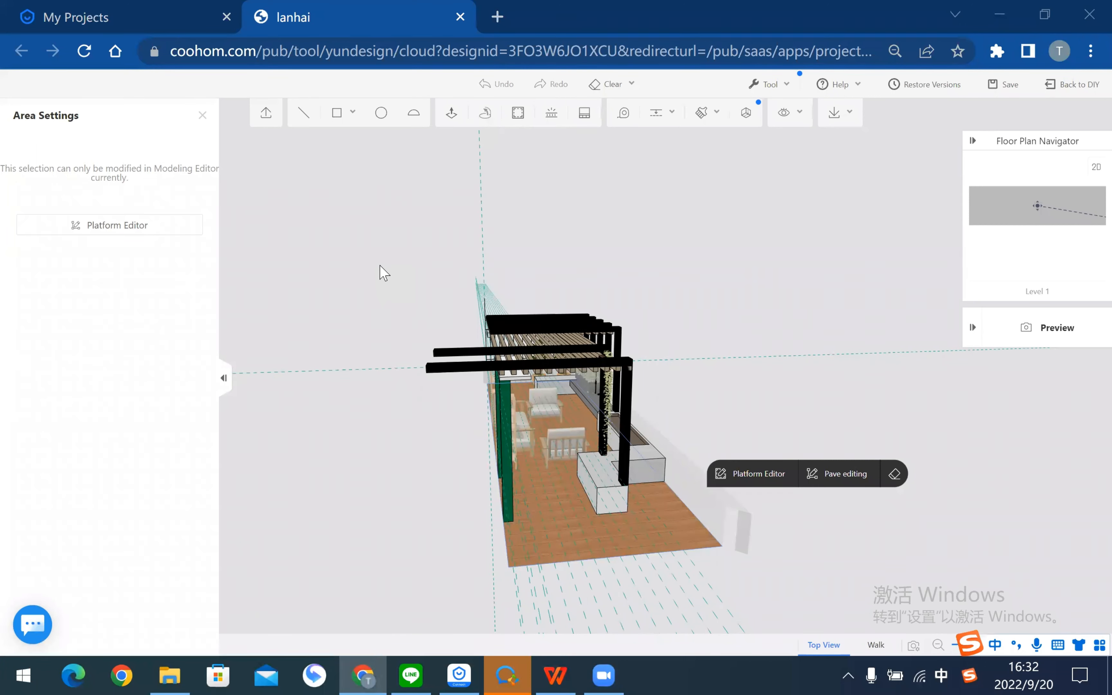
{"action": "left_click_drag", "start_coordinate": [767, 442], "coordinate": [580, 525]}
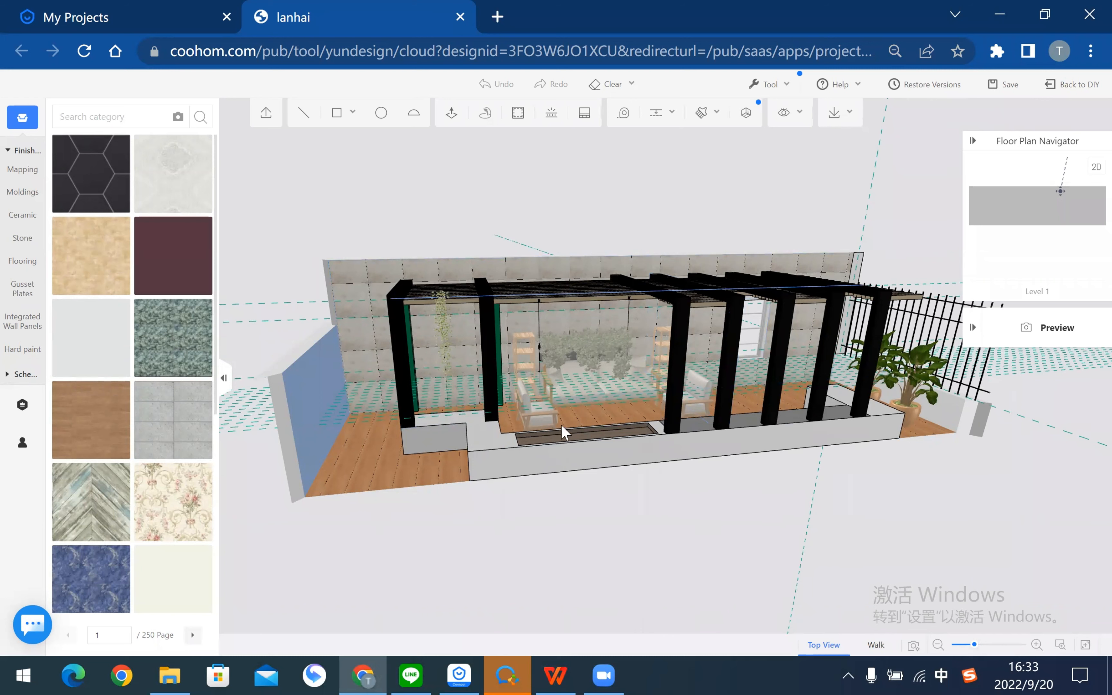
{"action": "left_click_drag", "start_coordinate": [575, 514], "coordinate": [650, 512]}
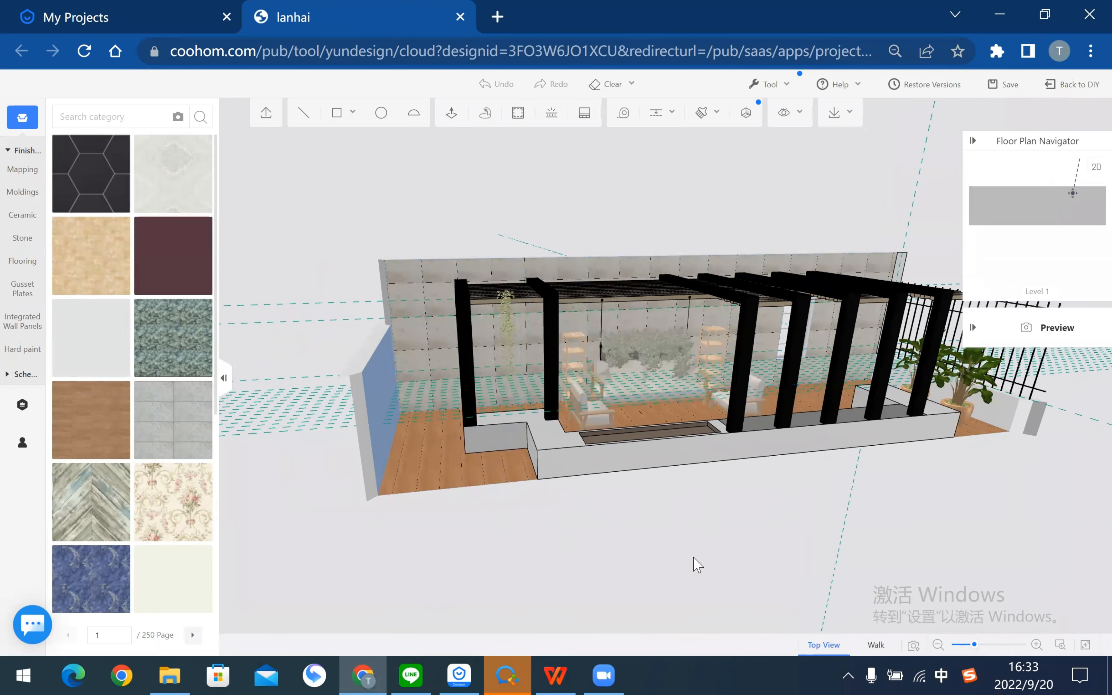
{"action": "scroll", "coordinate": [584, 559], "scroll_direction": "up", "scroll_amount": 3}
{"action": "left_click_drag", "start_coordinate": [457, 536], "coordinate": [566, 539]}
{"action": "scroll", "coordinate": [772, 591], "scroll_direction": "up", "scroll_amount": 5}
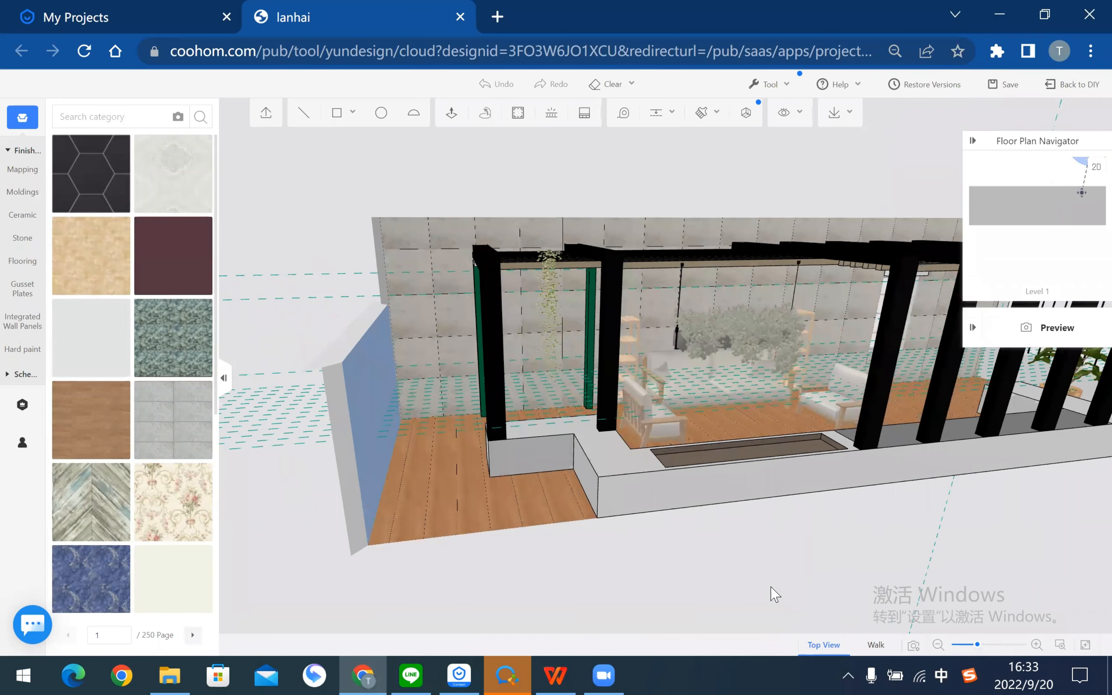
{"action": "left_click", "coordinate": [640, 424]}
{"action": "left_click_drag", "start_coordinate": [553, 132], "coordinate": [541, 192]}
{"action": "scroll", "coordinate": [542, 192], "scroll_direction": "down", "scroll_amount": 3}
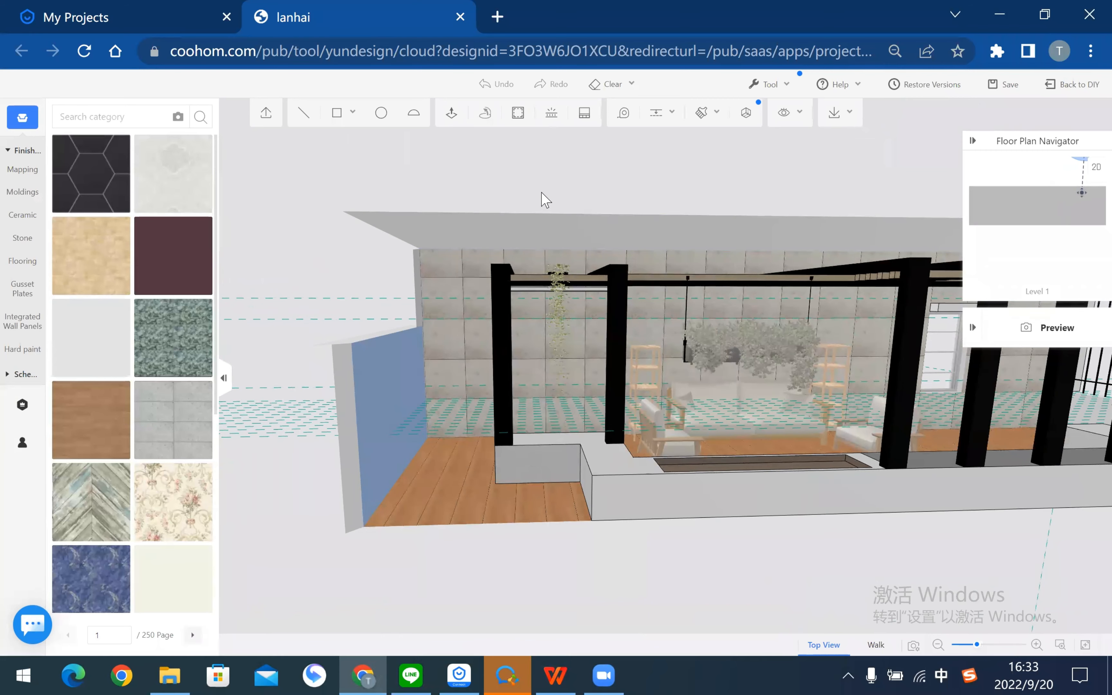